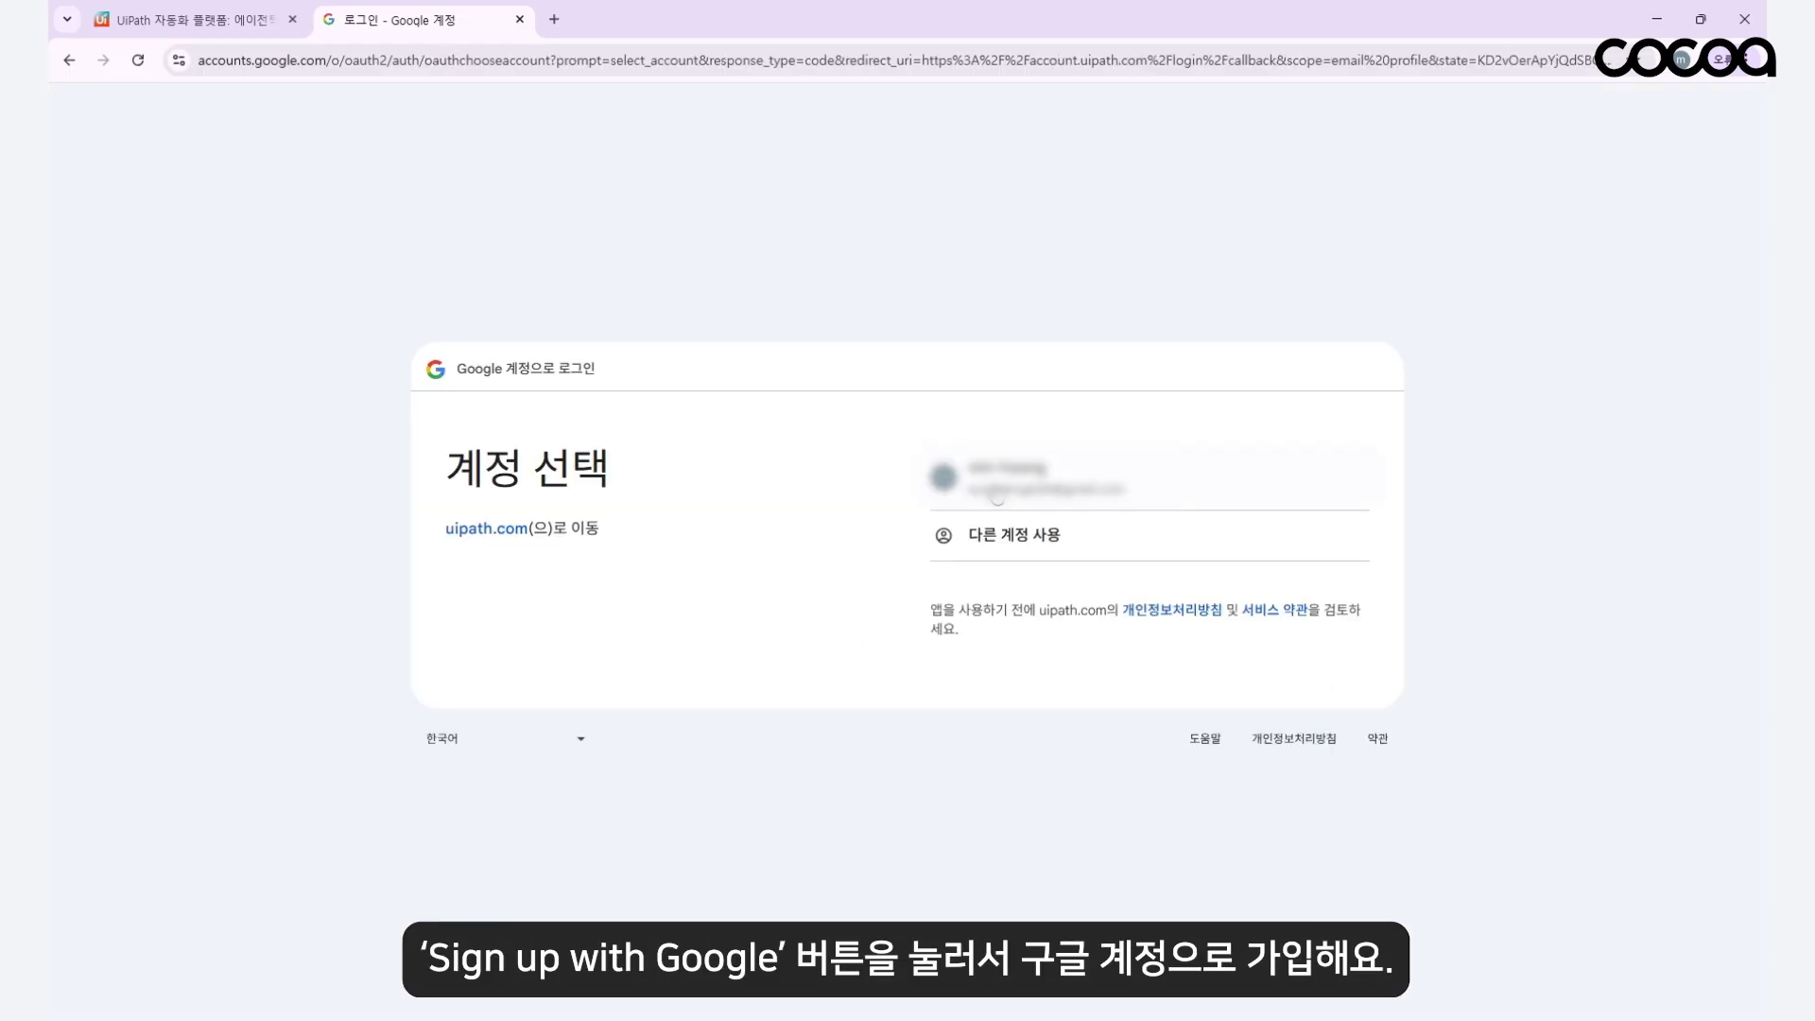
Step: Sign up with the personal Google account and submit the profile with country 대한민국 and the UiPath product and promotion information option enabled
{"action": "left_click", "coordinate": [1106, 482]}
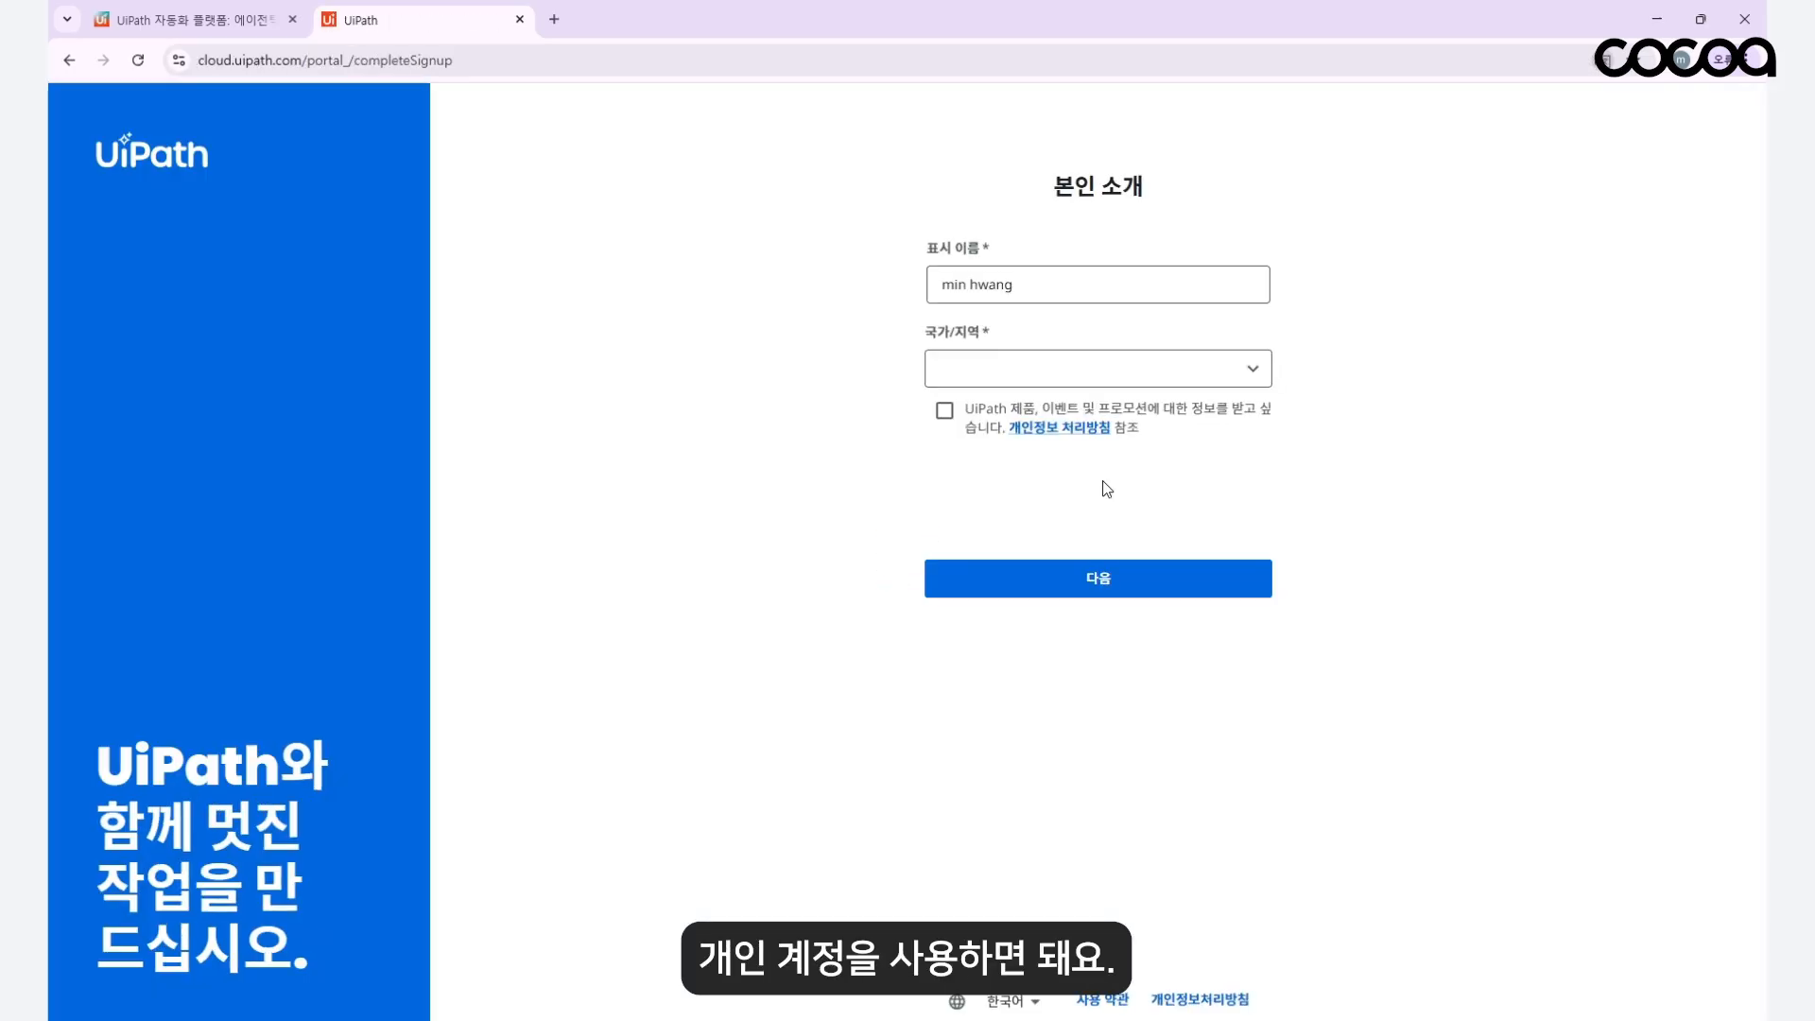
{"action": "left_click", "coordinate": [993, 378]}
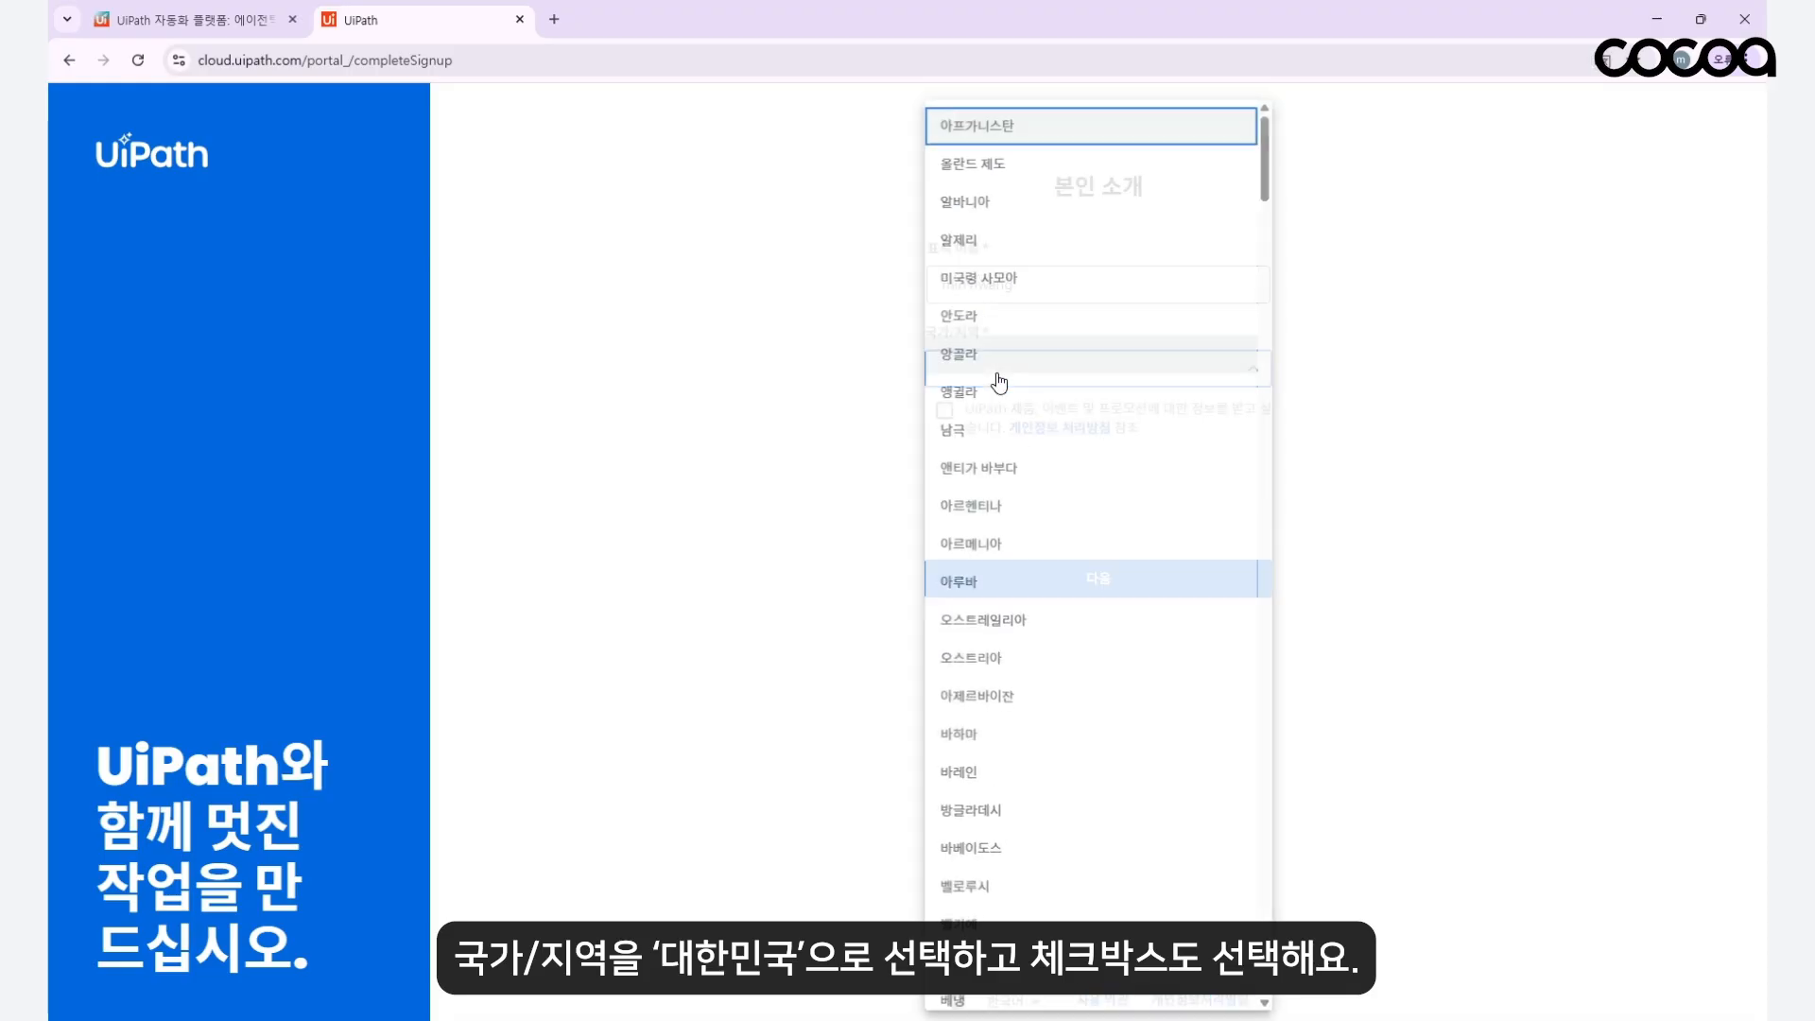
{"action": "scroll", "coordinate": [1005, 410], "scroll_direction": "down", "scroll_amount": 15}
{"action": "scroll", "coordinate": [1116, 662], "scroll_direction": "down", "scroll_amount": 1}
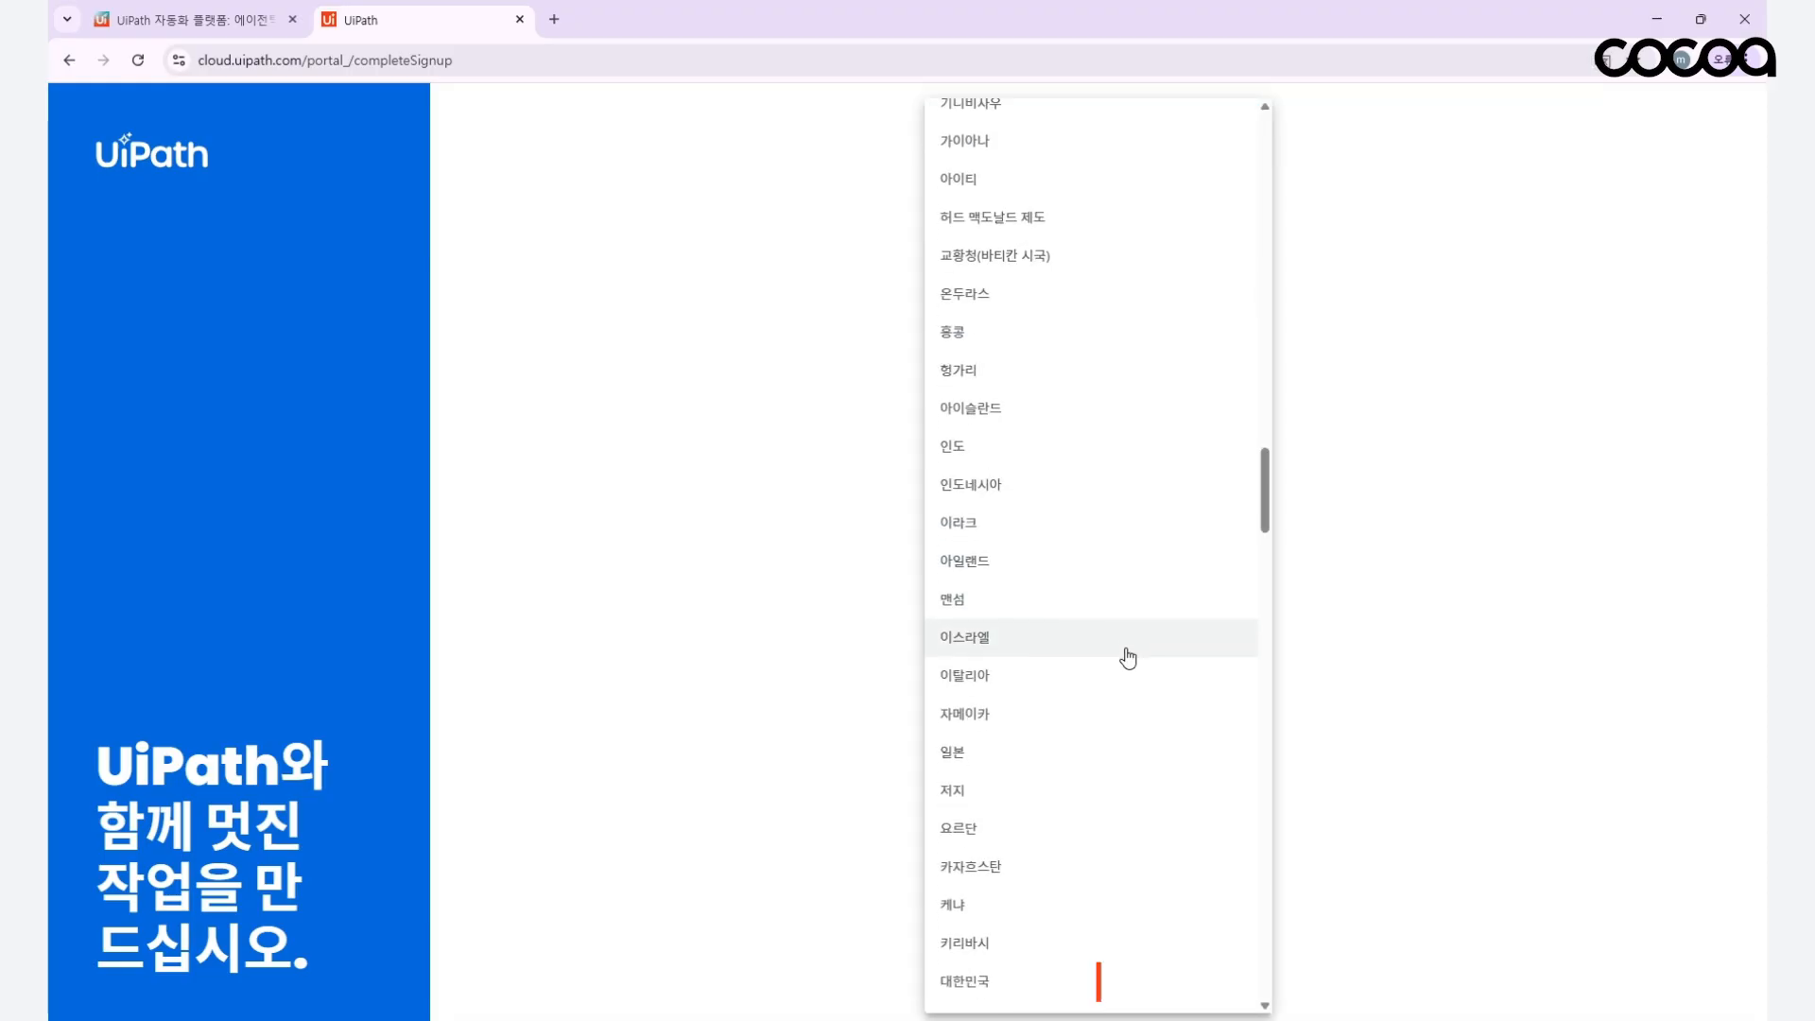
{"action": "left_click", "coordinate": [1024, 999]}
{"action": "left_click", "coordinate": [945, 412]}
{"action": "left_click", "coordinate": [1070, 584]}
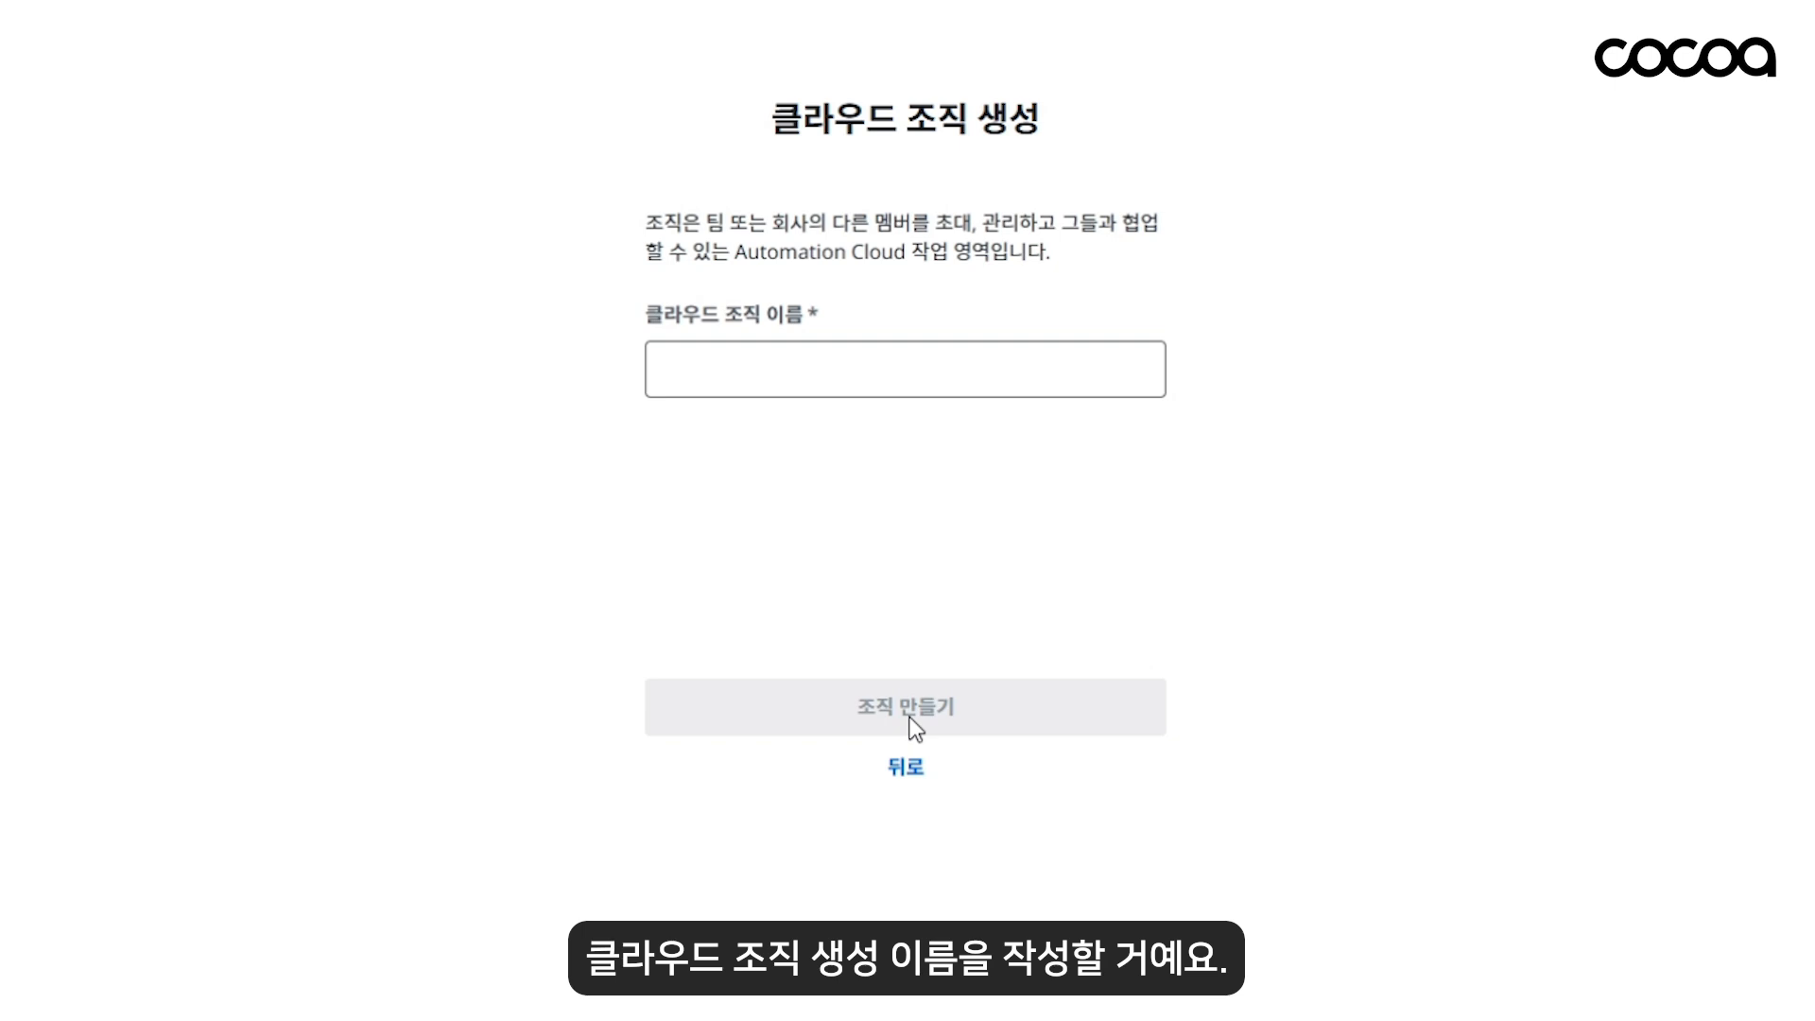
Step: Create the cloud organization with the name cocoasoft
{"action": "left_click", "coordinate": [812, 365]}
{"action": "type", "text": "cocoasoft"}
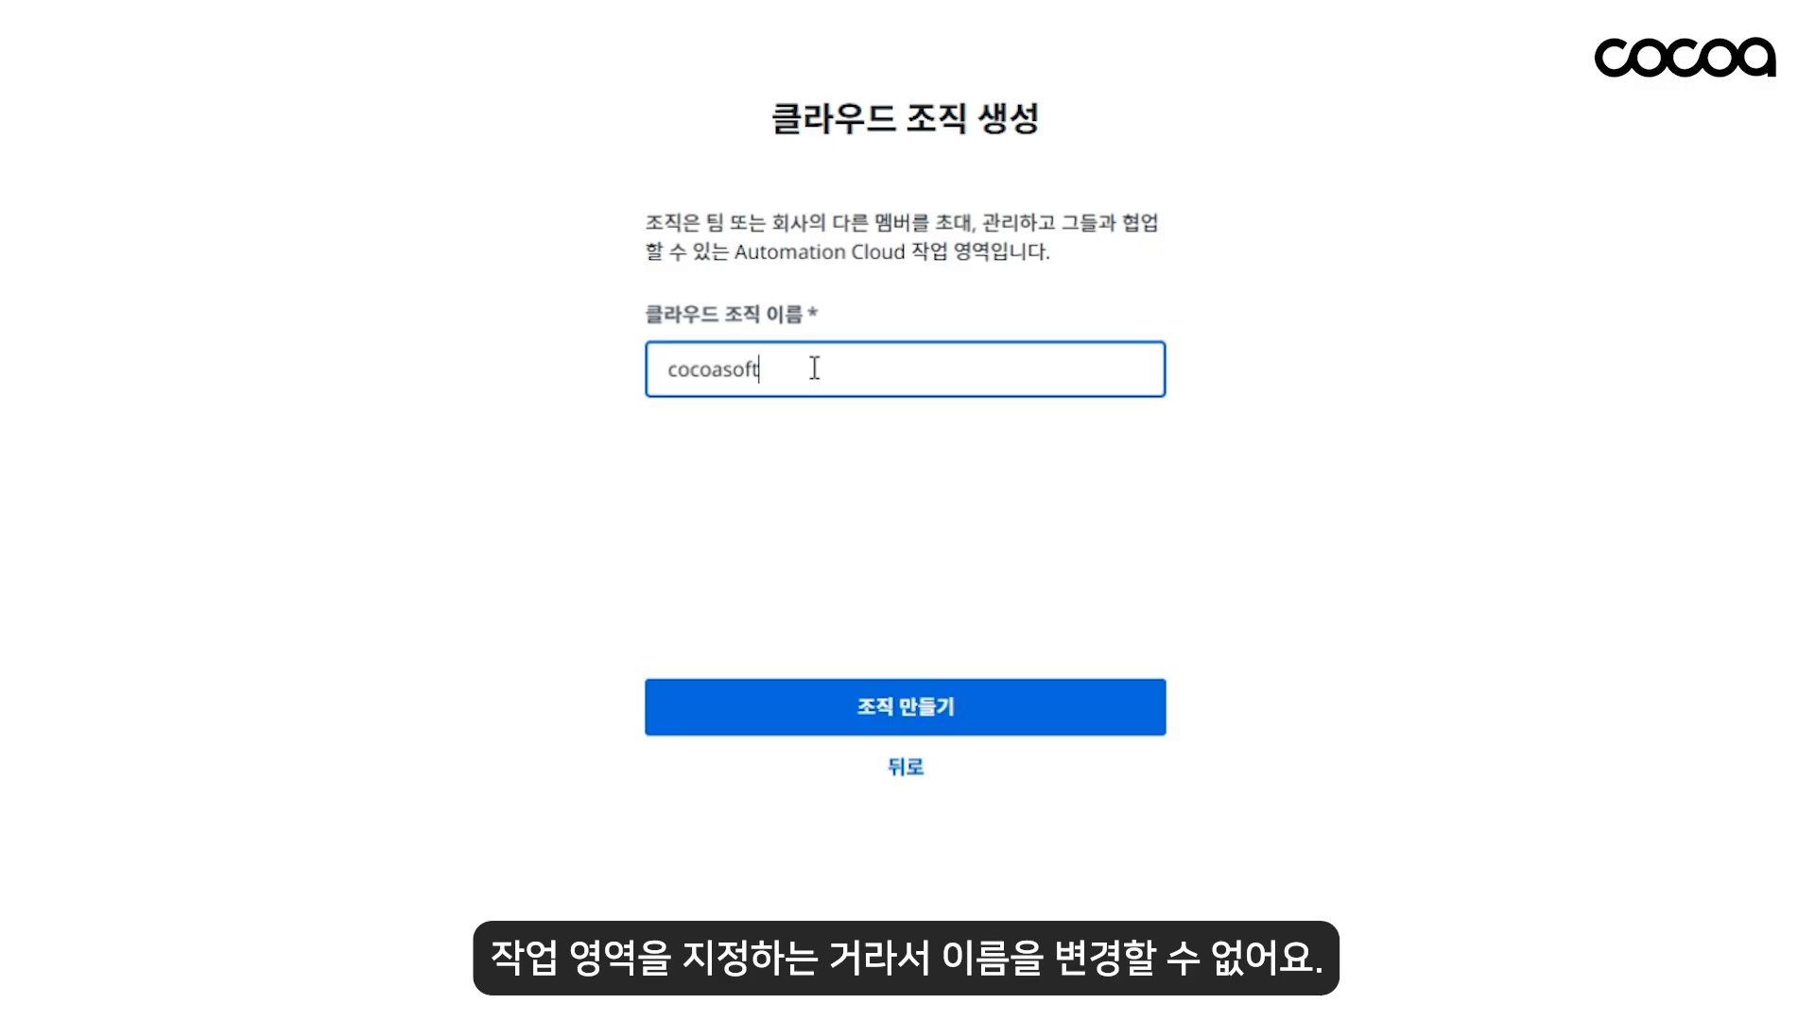
{"action": "left_click", "coordinate": [949, 698]}
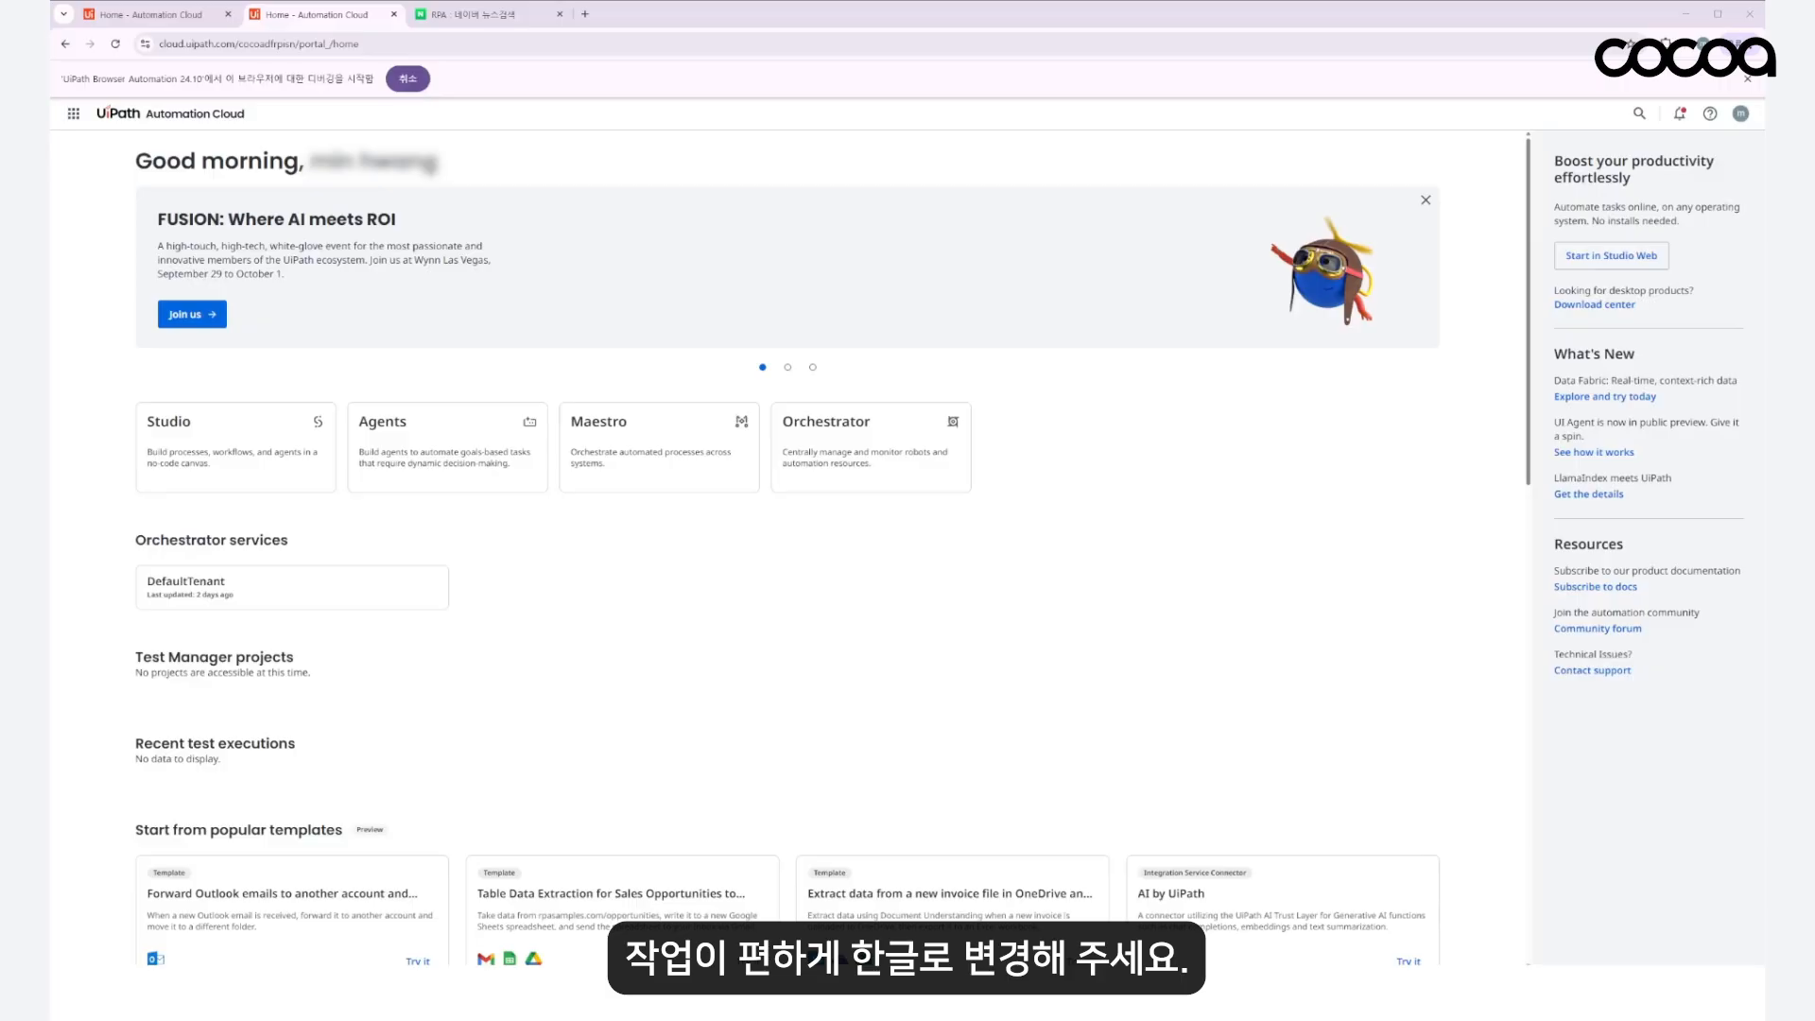
Step: Change the account's display language to 한국어 in the preferences
{"action": "left_click", "coordinate": [1740, 113]}
{"action": "left_click", "coordinate": [1654, 207]}
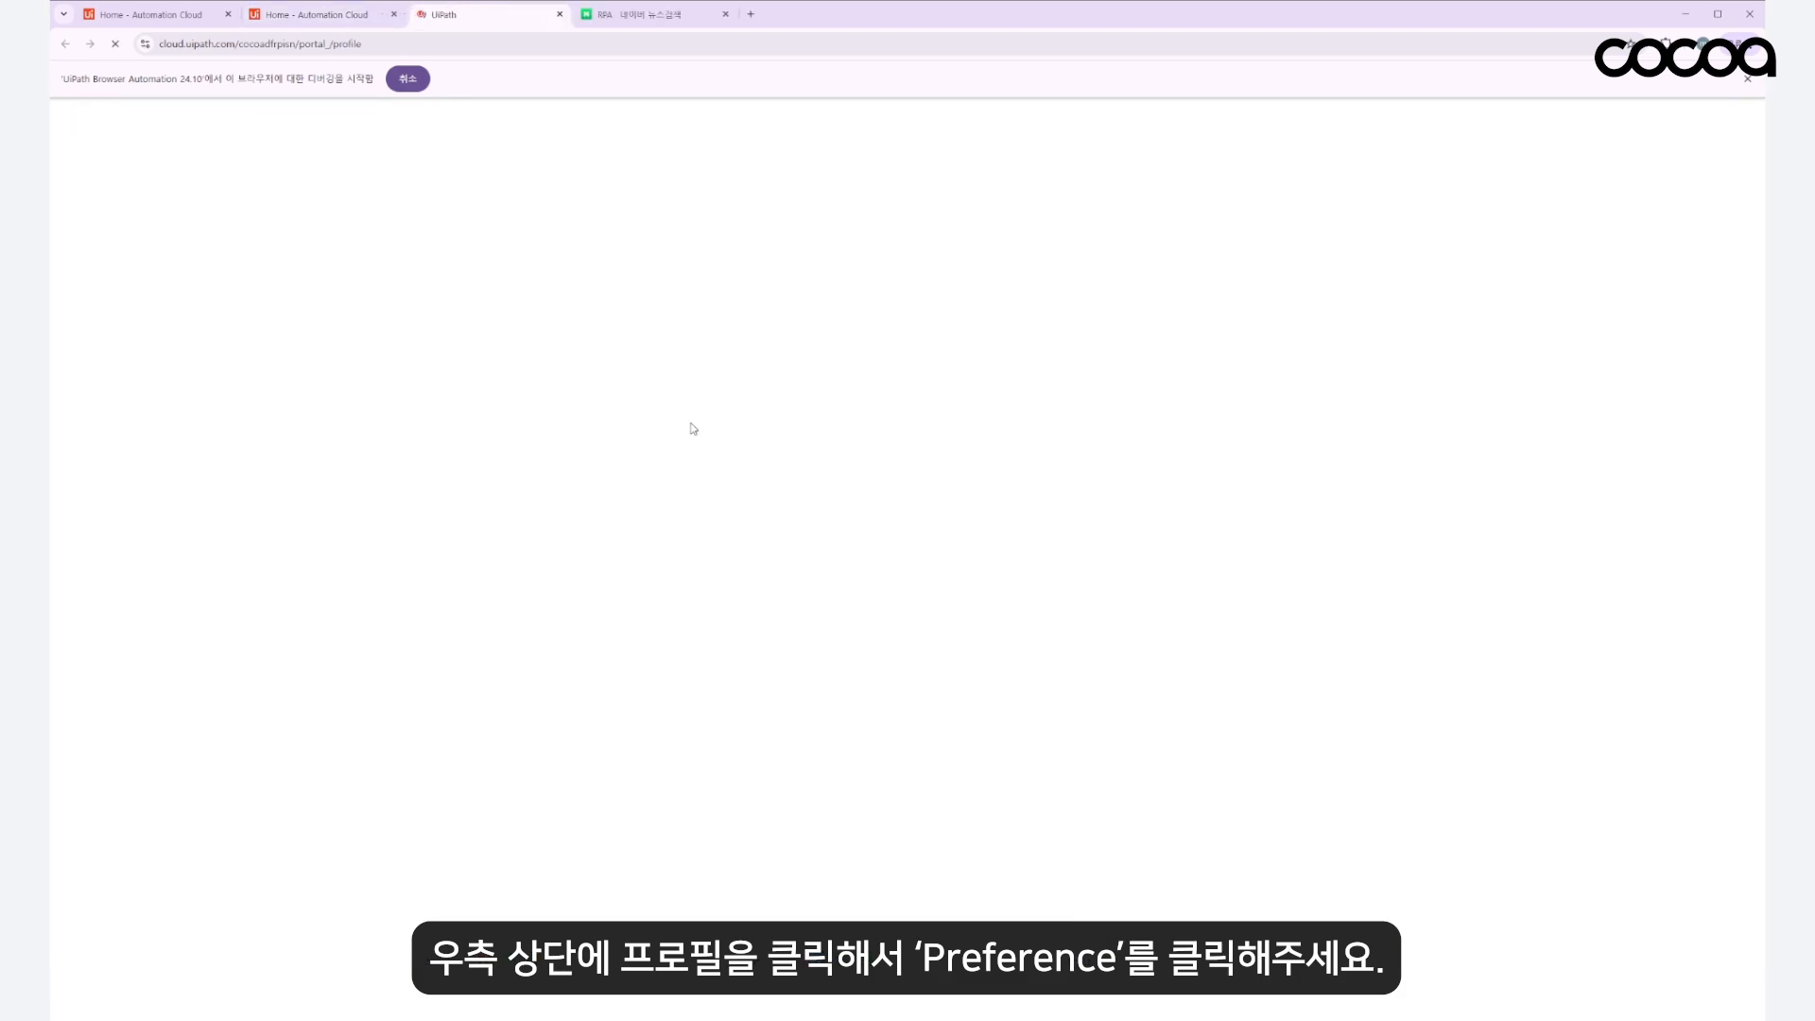
{"action": "left_click", "coordinate": [538, 409]}
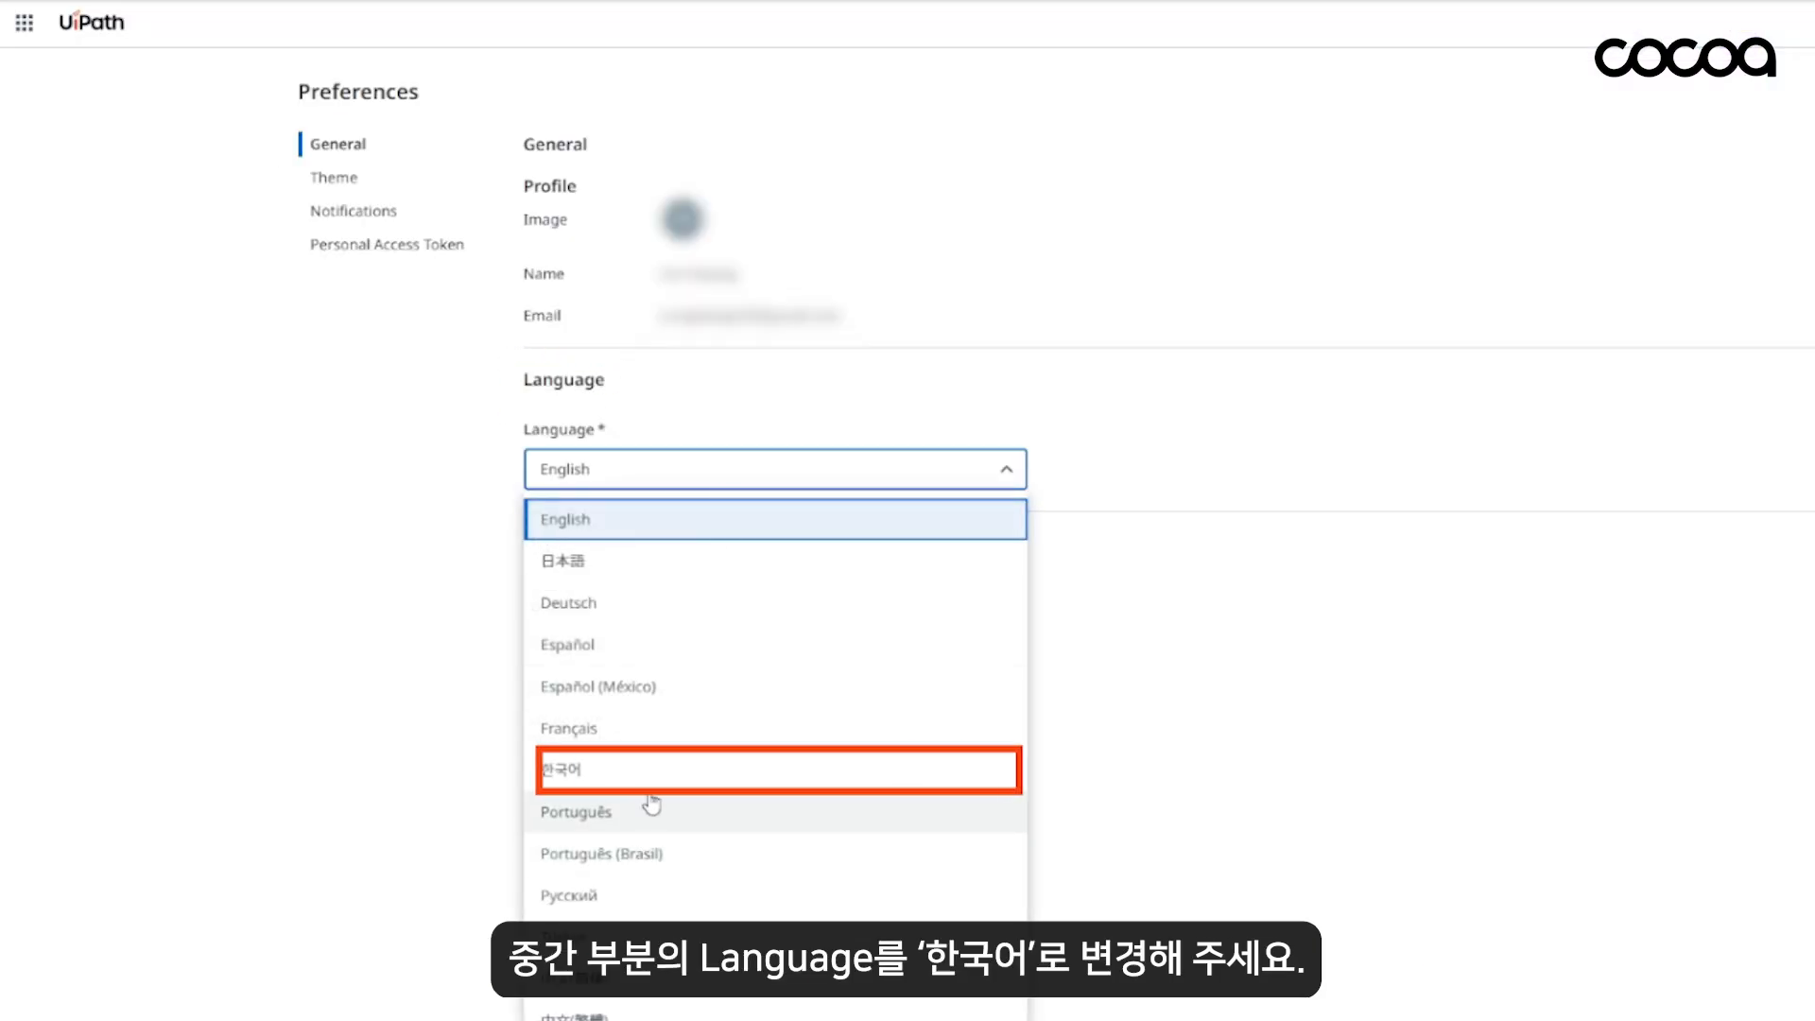
{"action": "left_click", "coordinate": [654, 780]}
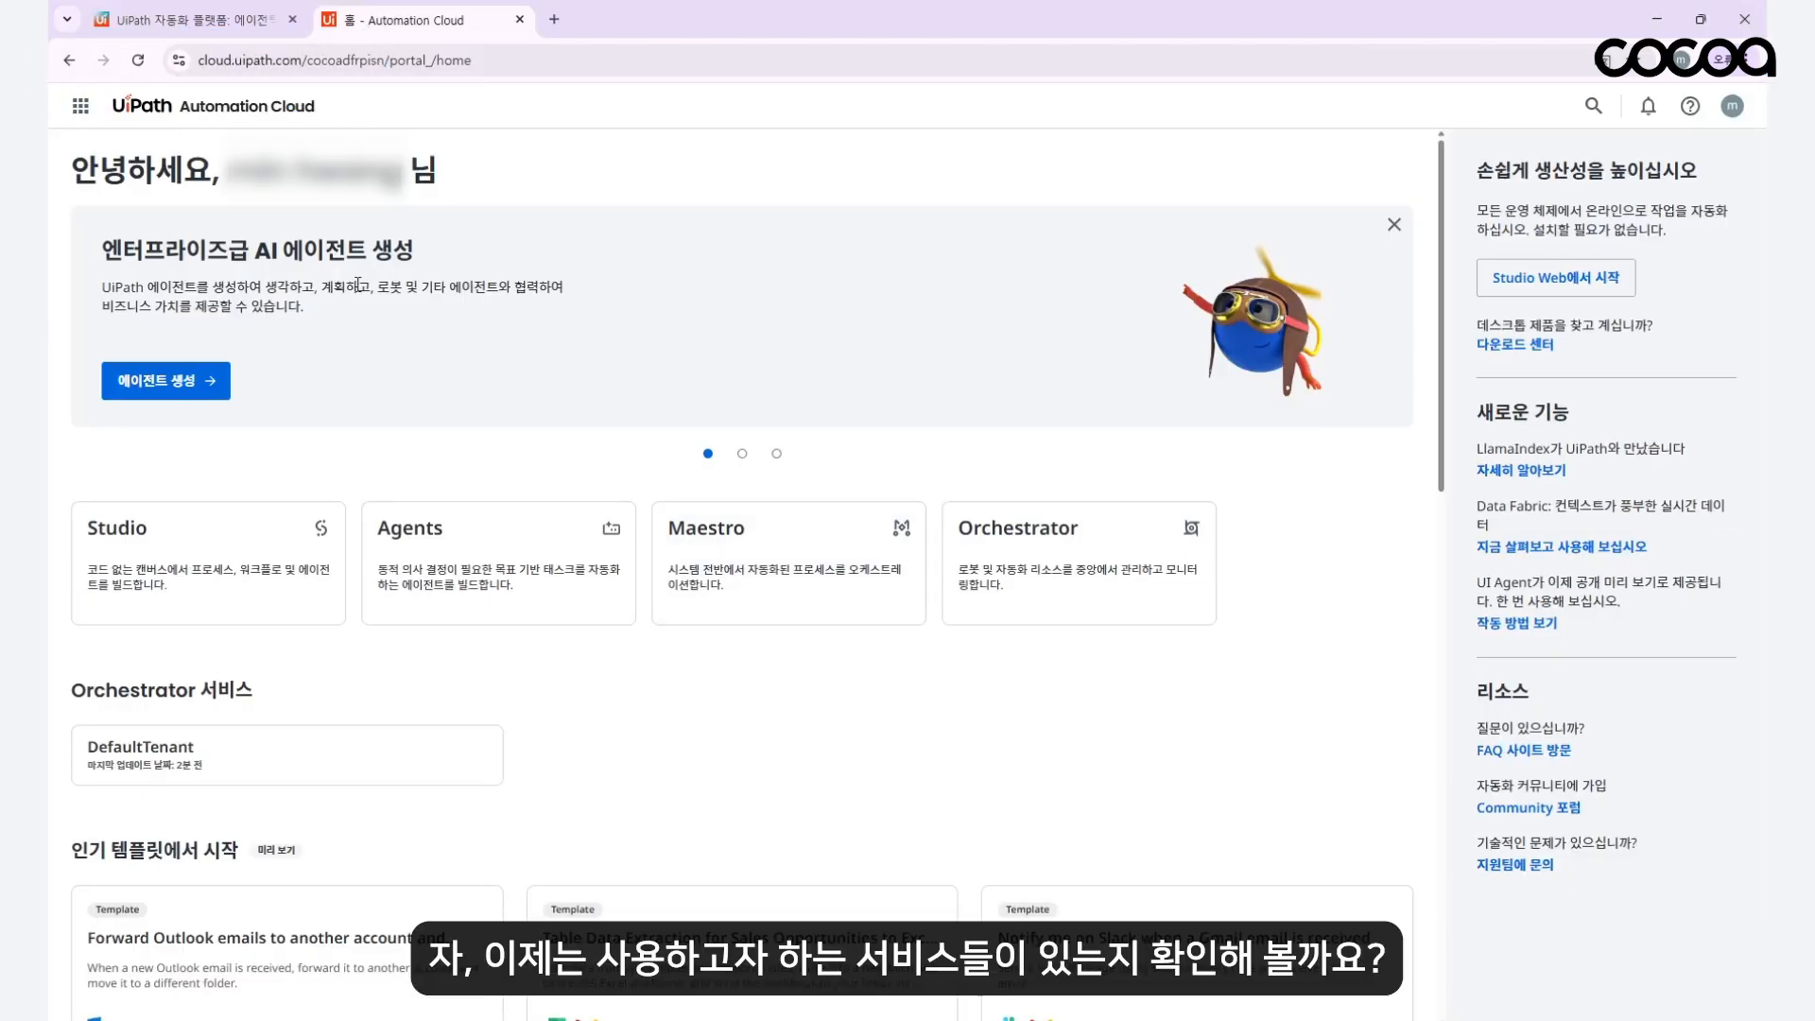
Step: Open the services page of DefaultTenant in the organization's administration area
{"action": "left_click", "coordinate": [82, 107]}
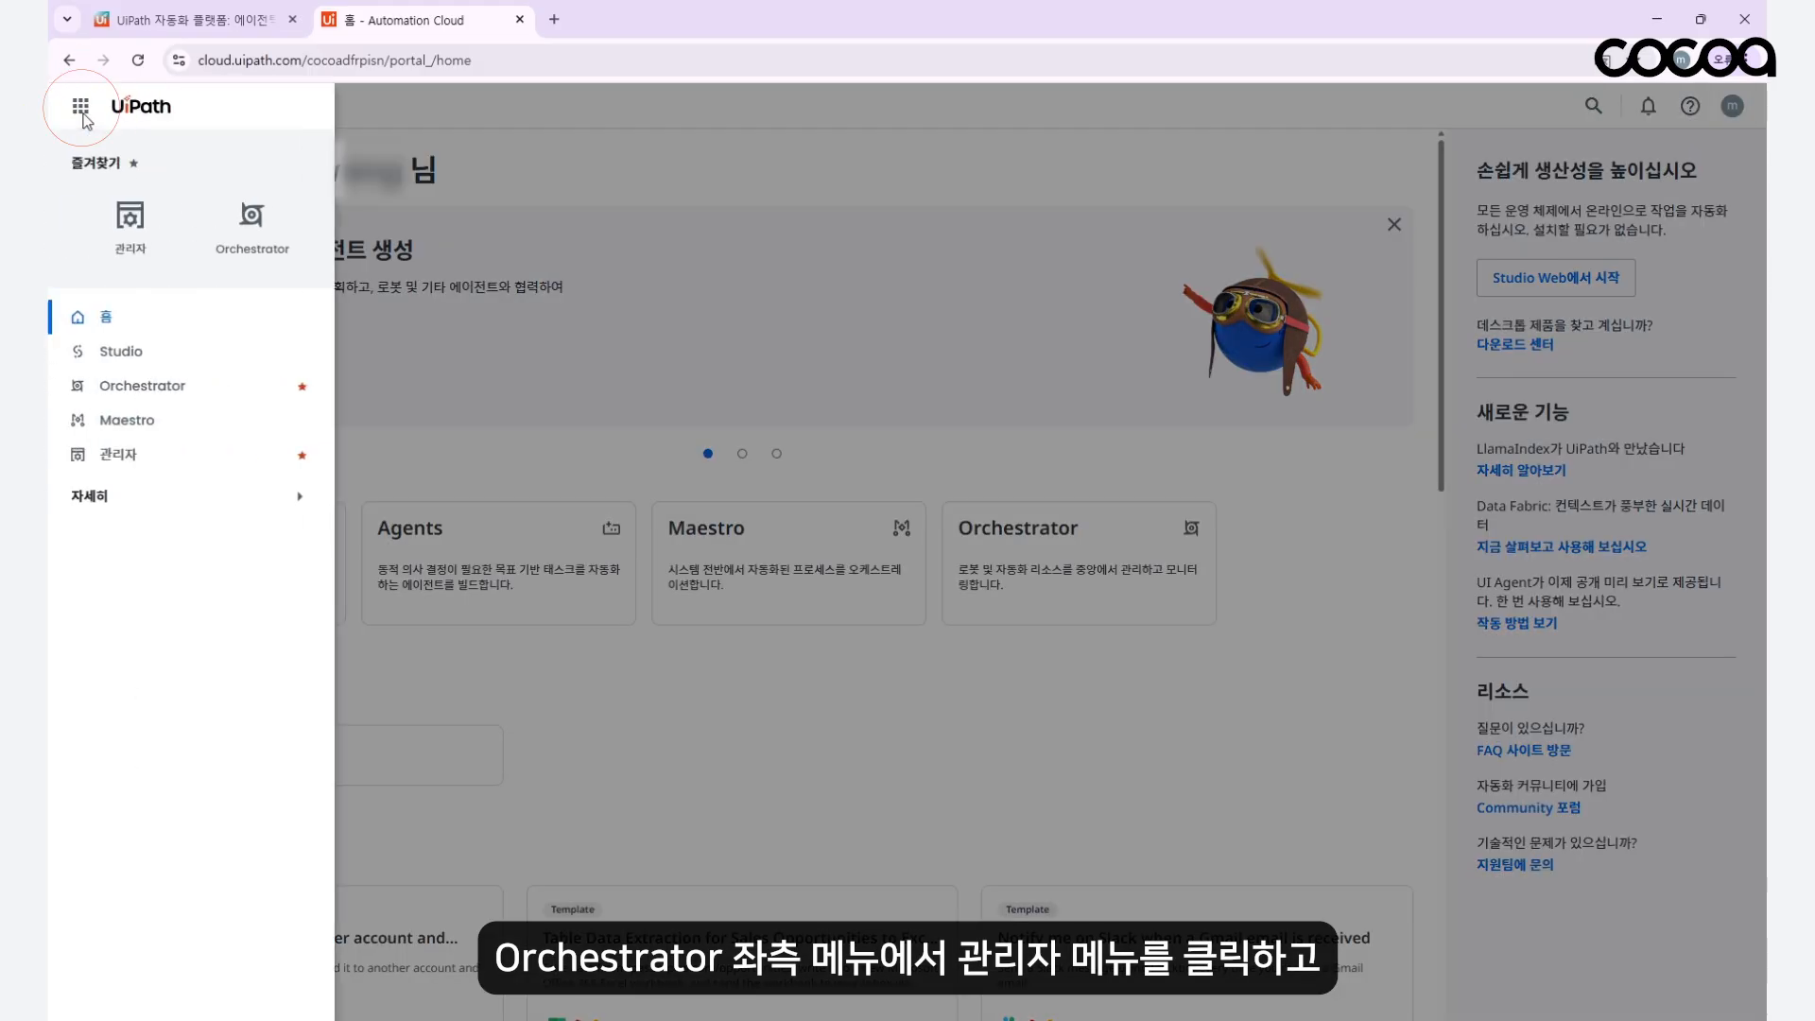
{"action": "left_click", "coordinate": [133, 230]}
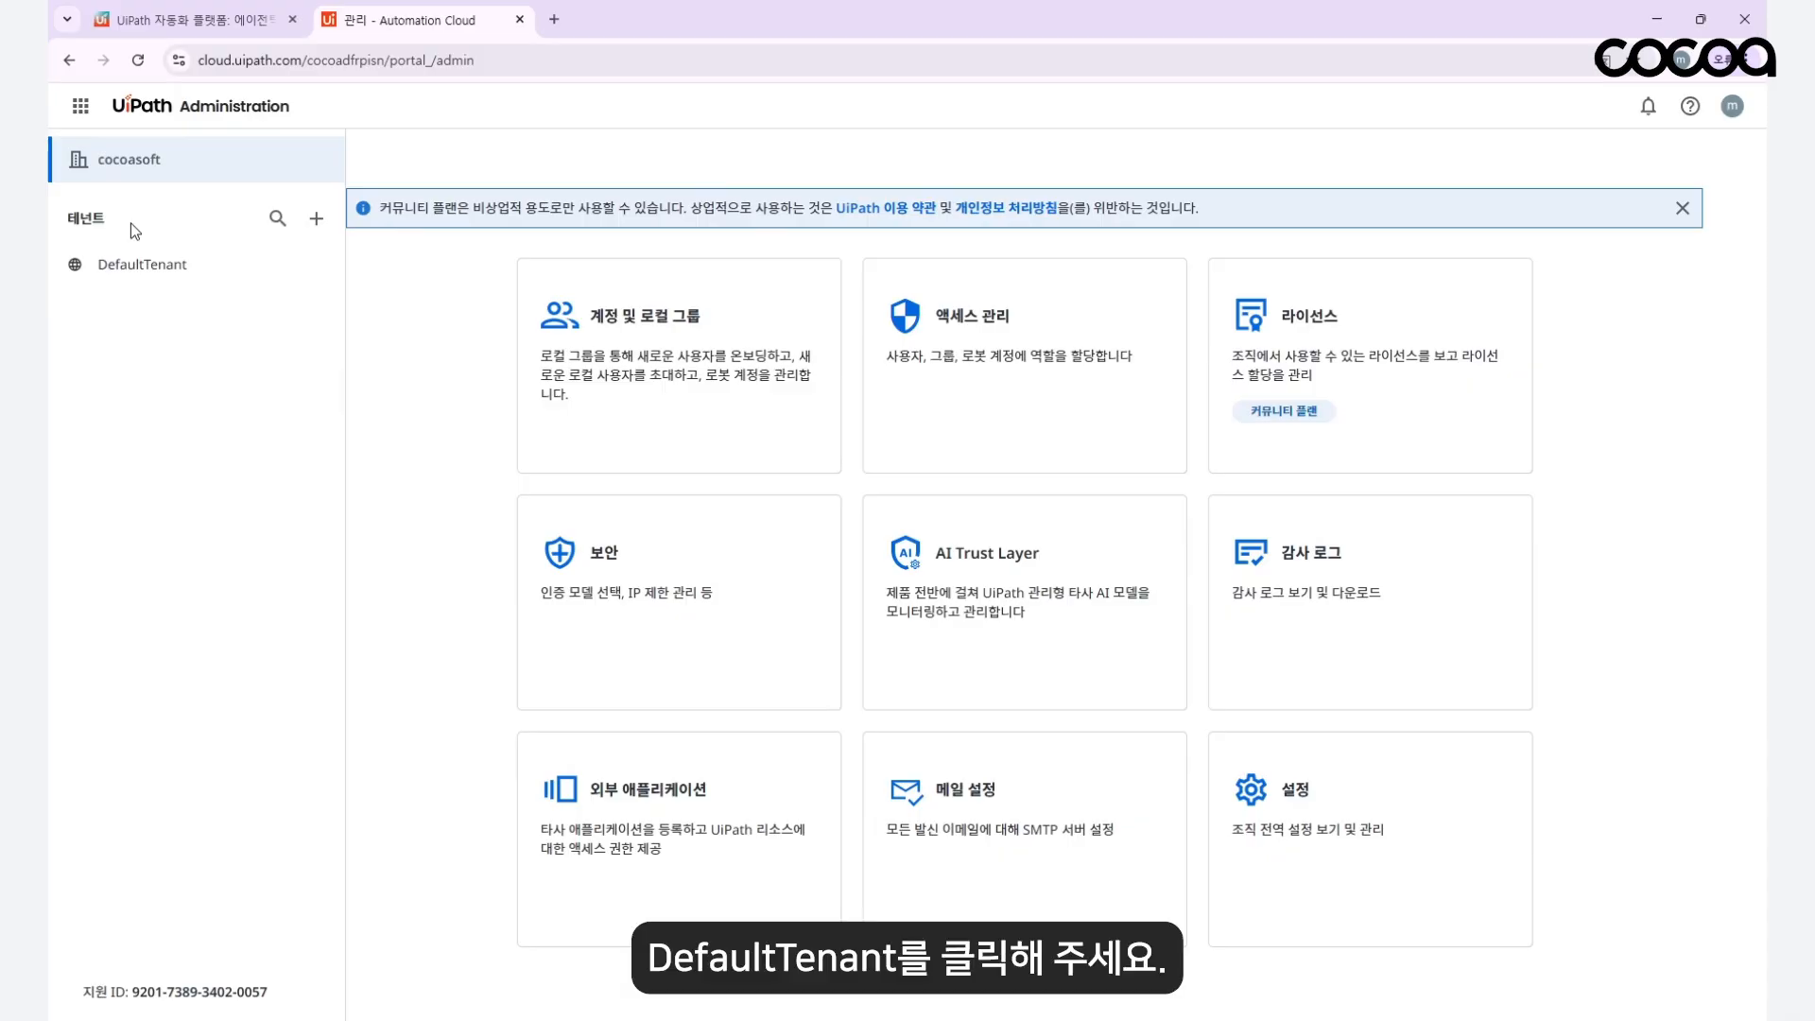
{"action": "left_click", "coordinate": [167, 274]}
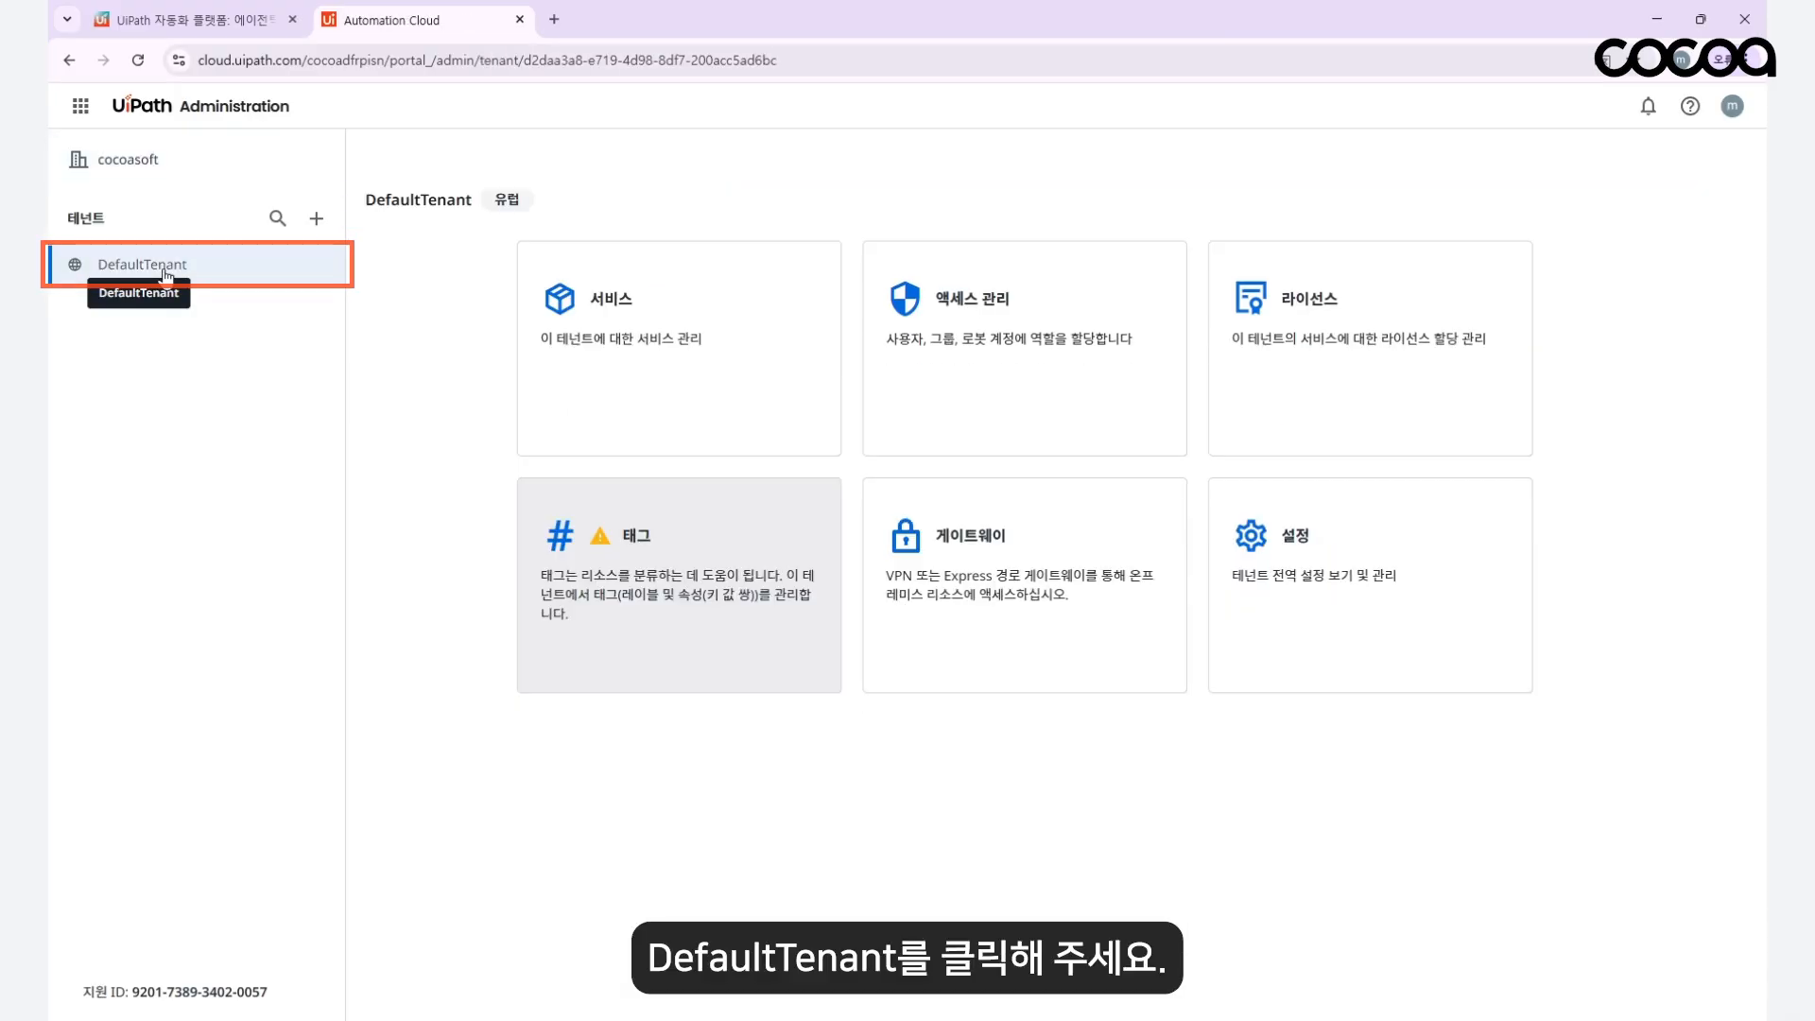
{"action": "left_click", "coordinate": [696, 349]}
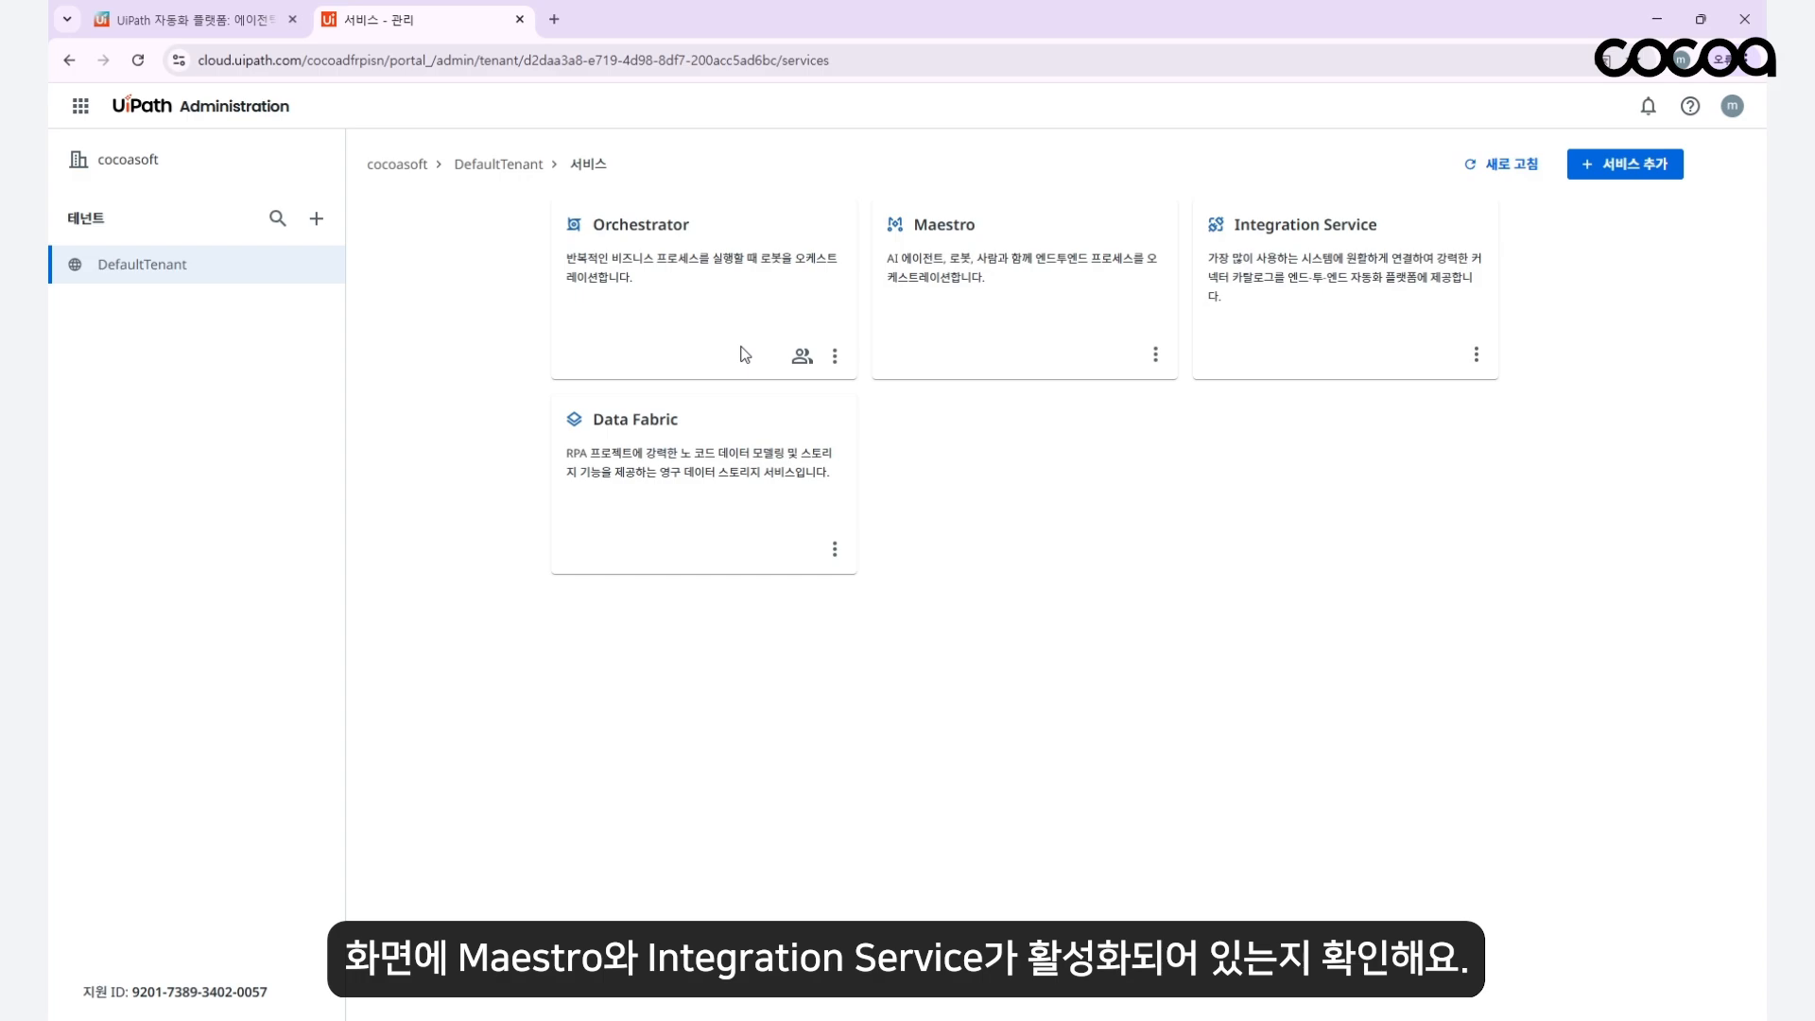
Step: Check whether the Maestro and Integration Service services are enabled through their available actions
{"action": "left_click", "coordinate": [1155, 355]}
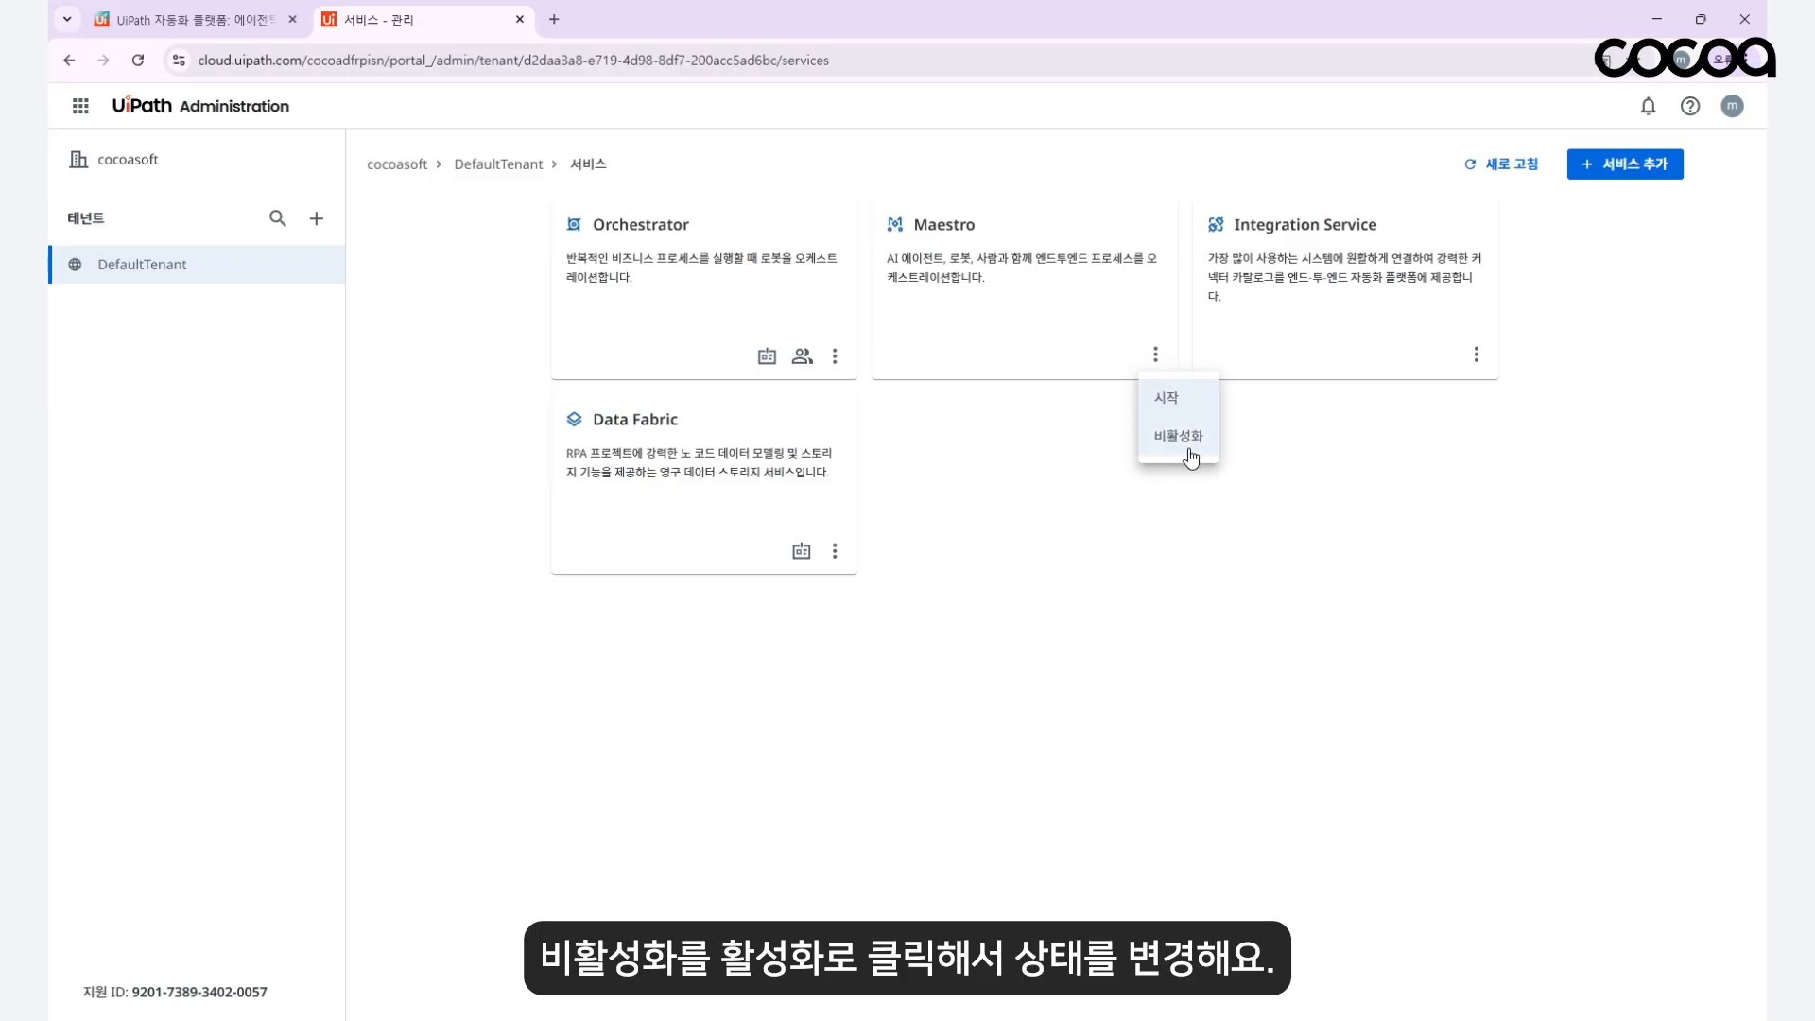
{"action": "left_click", "coordinate": [1476, 359]}
{"action": "left_click", "coordinate": [1477, 356]}
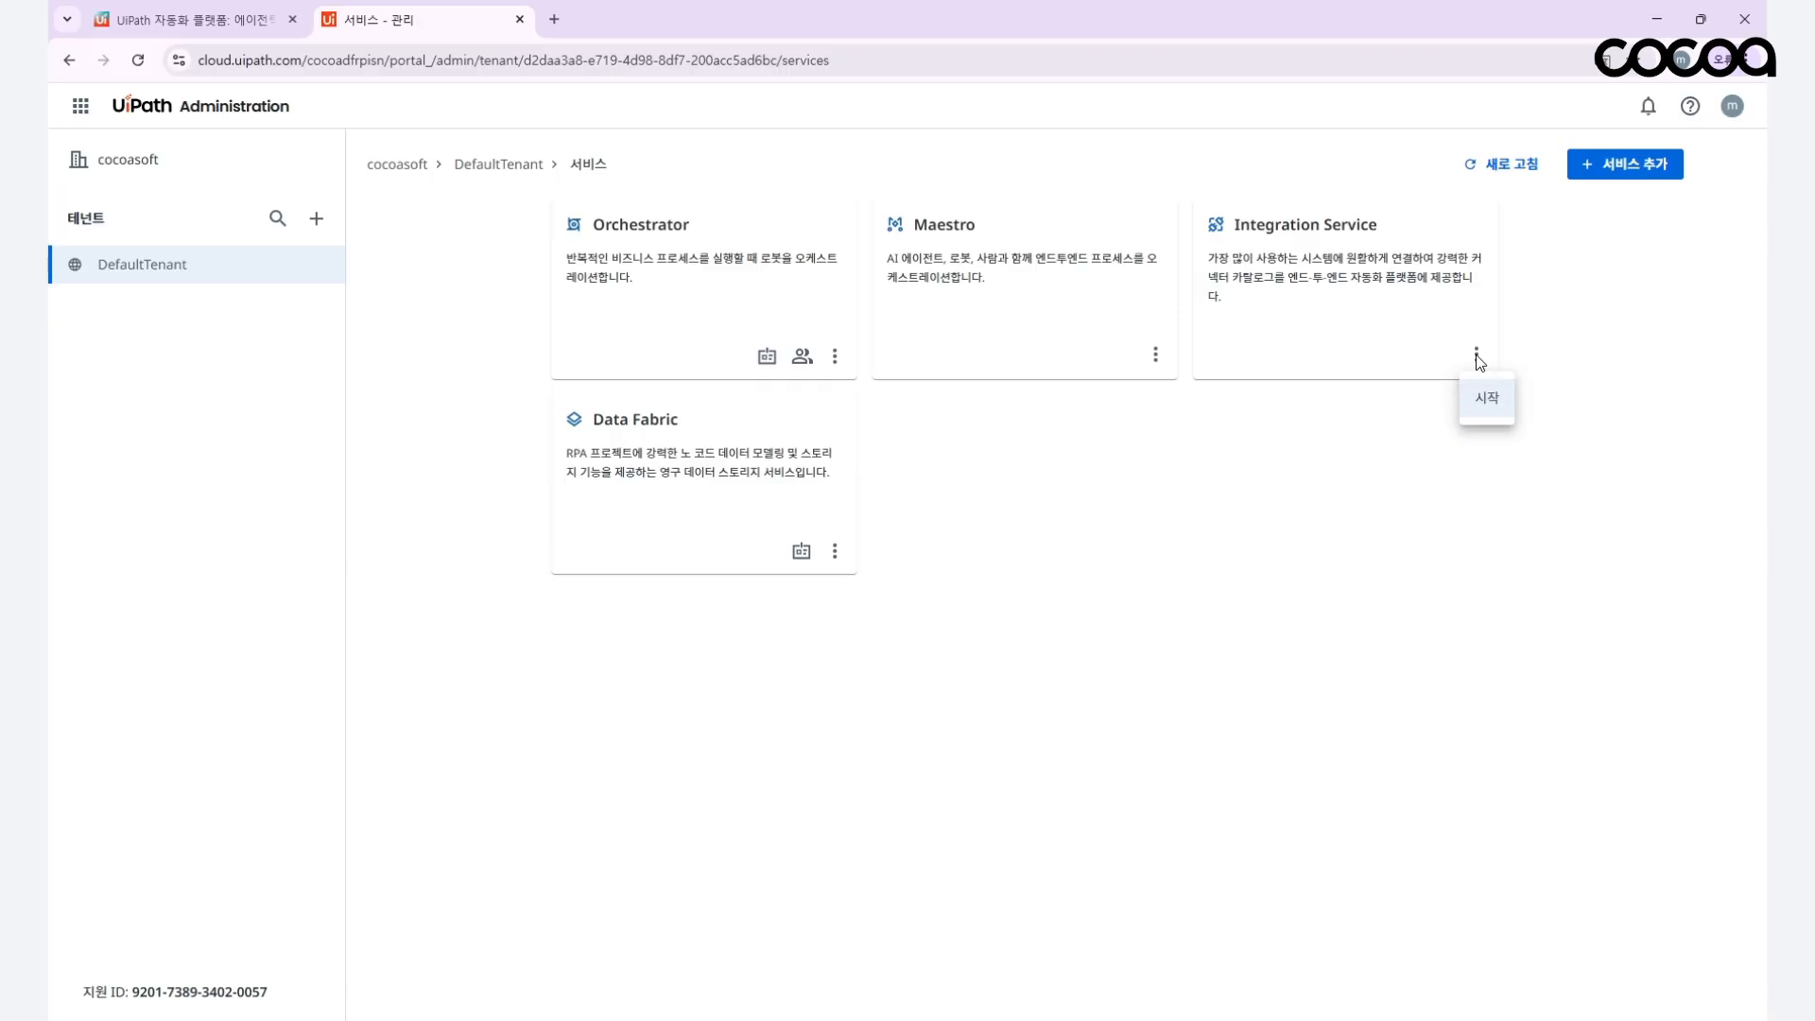
{"action": "left_click", "coordinate": [1487, 465]}
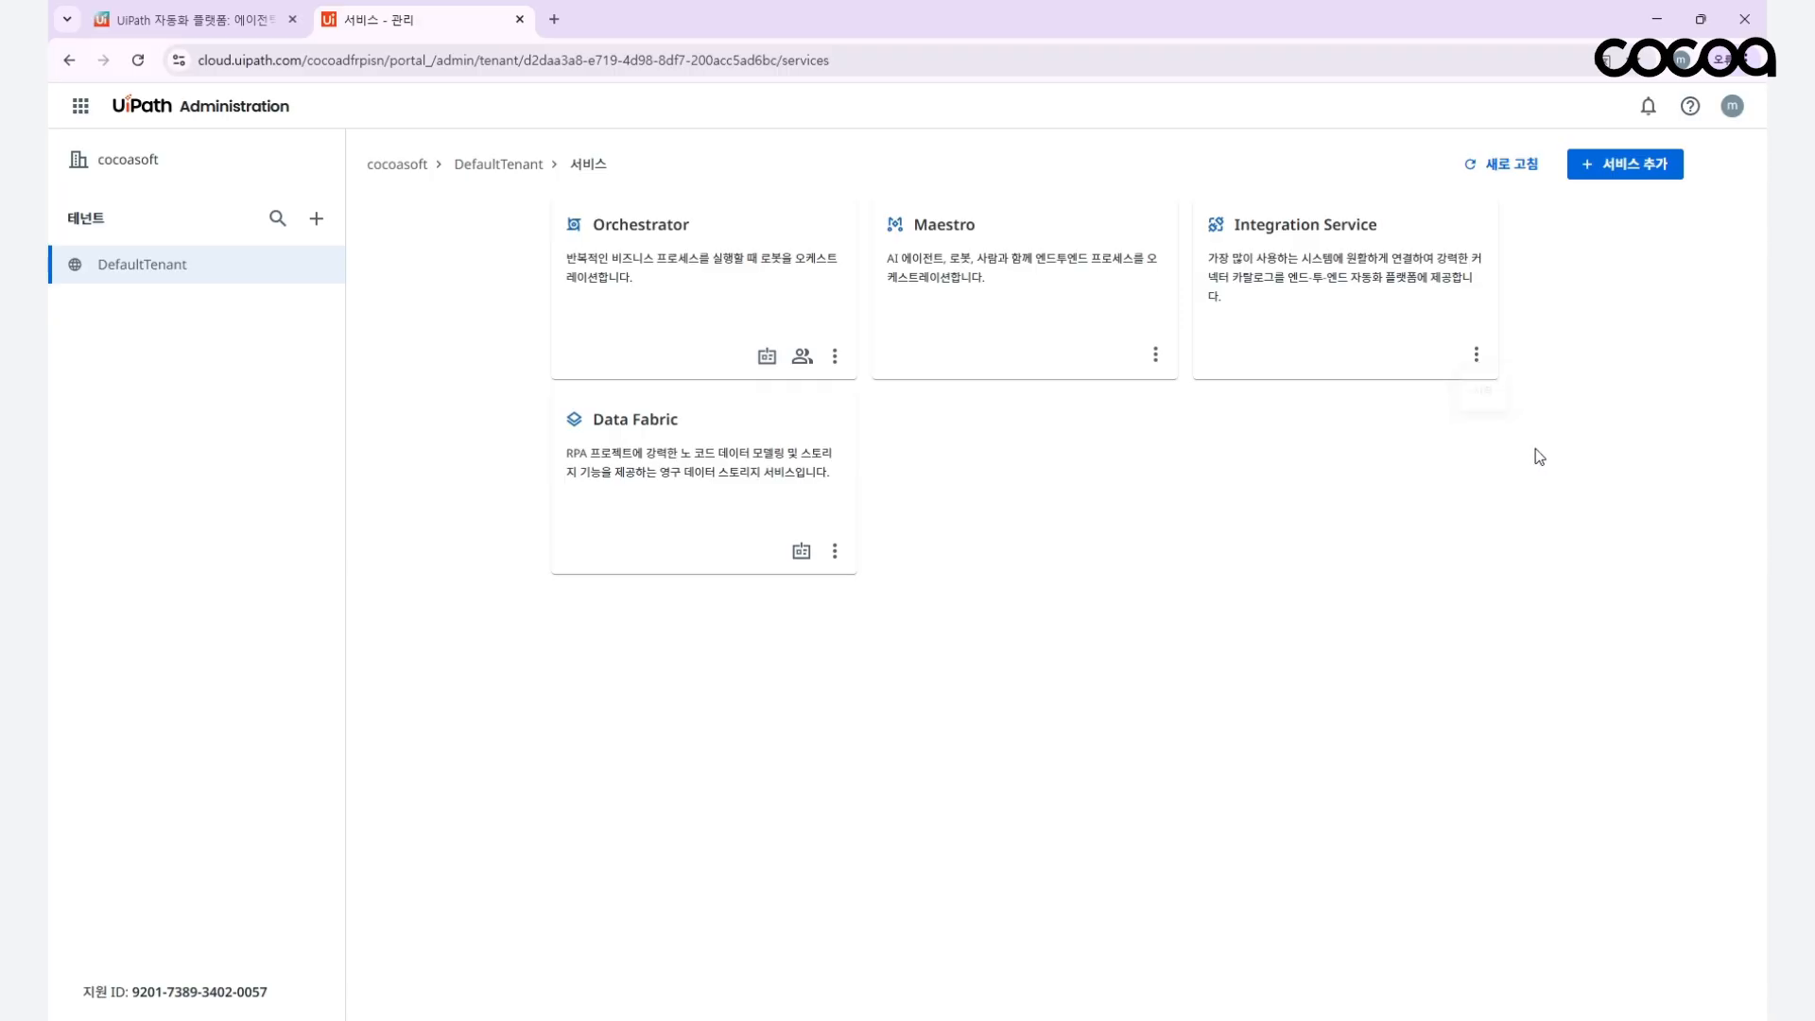
Step: Add all the remaining available services to DefaultTenant
{"action": "left_click", "coordinate": [1619, 170]}
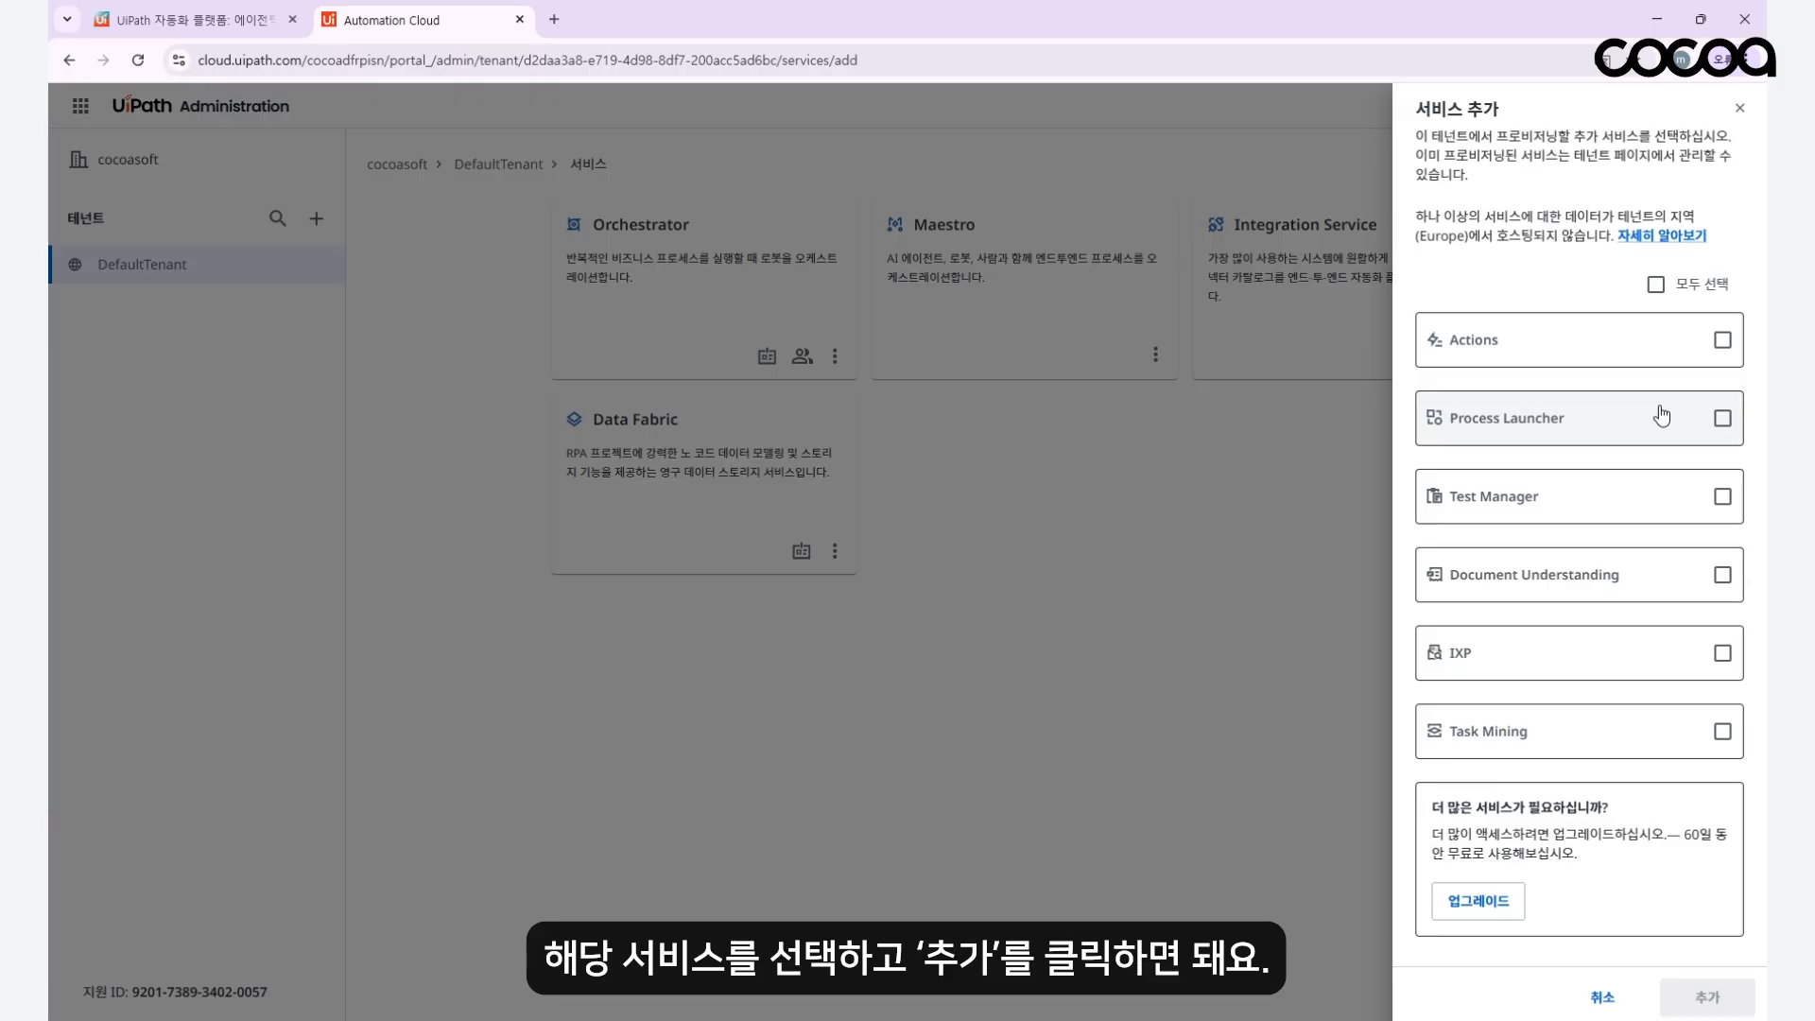
{"action": "left_click", "coordinate": [1657, 289]}
{"action": "left_click", "coordinate": [1705, 1000]}
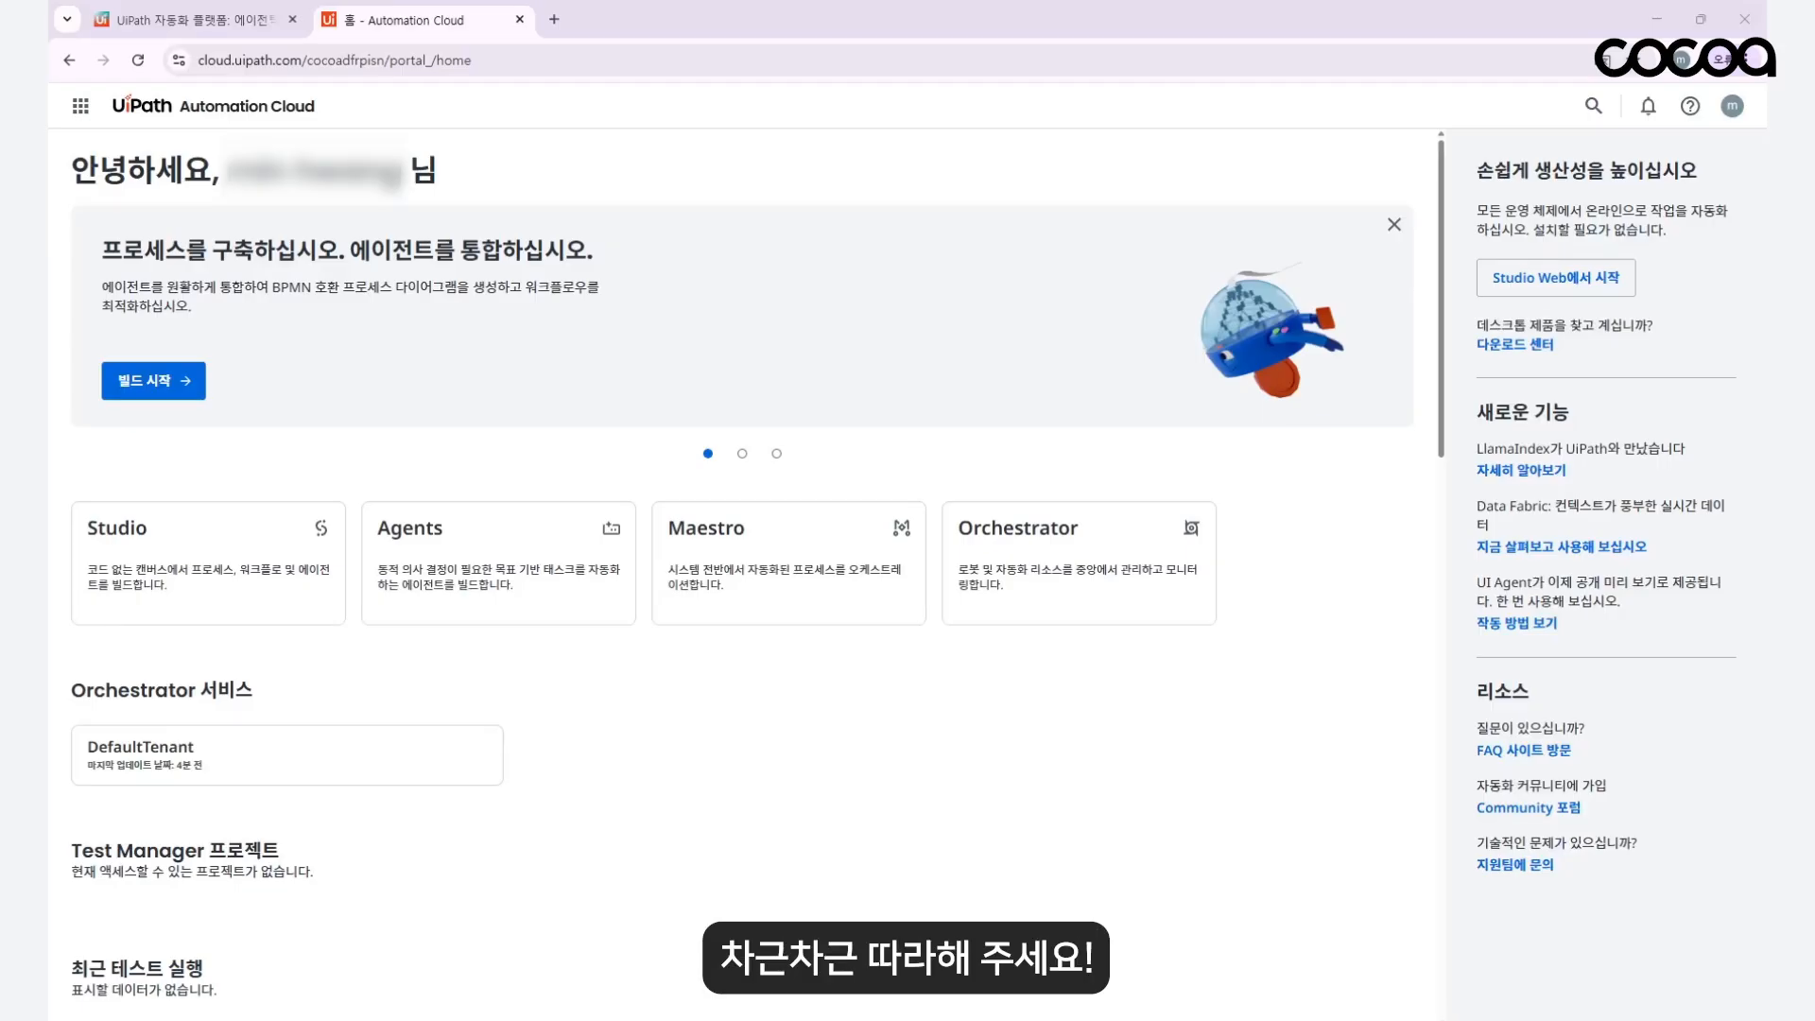
Step: Add a robot account named cocoabot1 under the organization's accounts and local groups, and return to the organization overview
{"action": "left_click", "coordinate": [80, 105]}
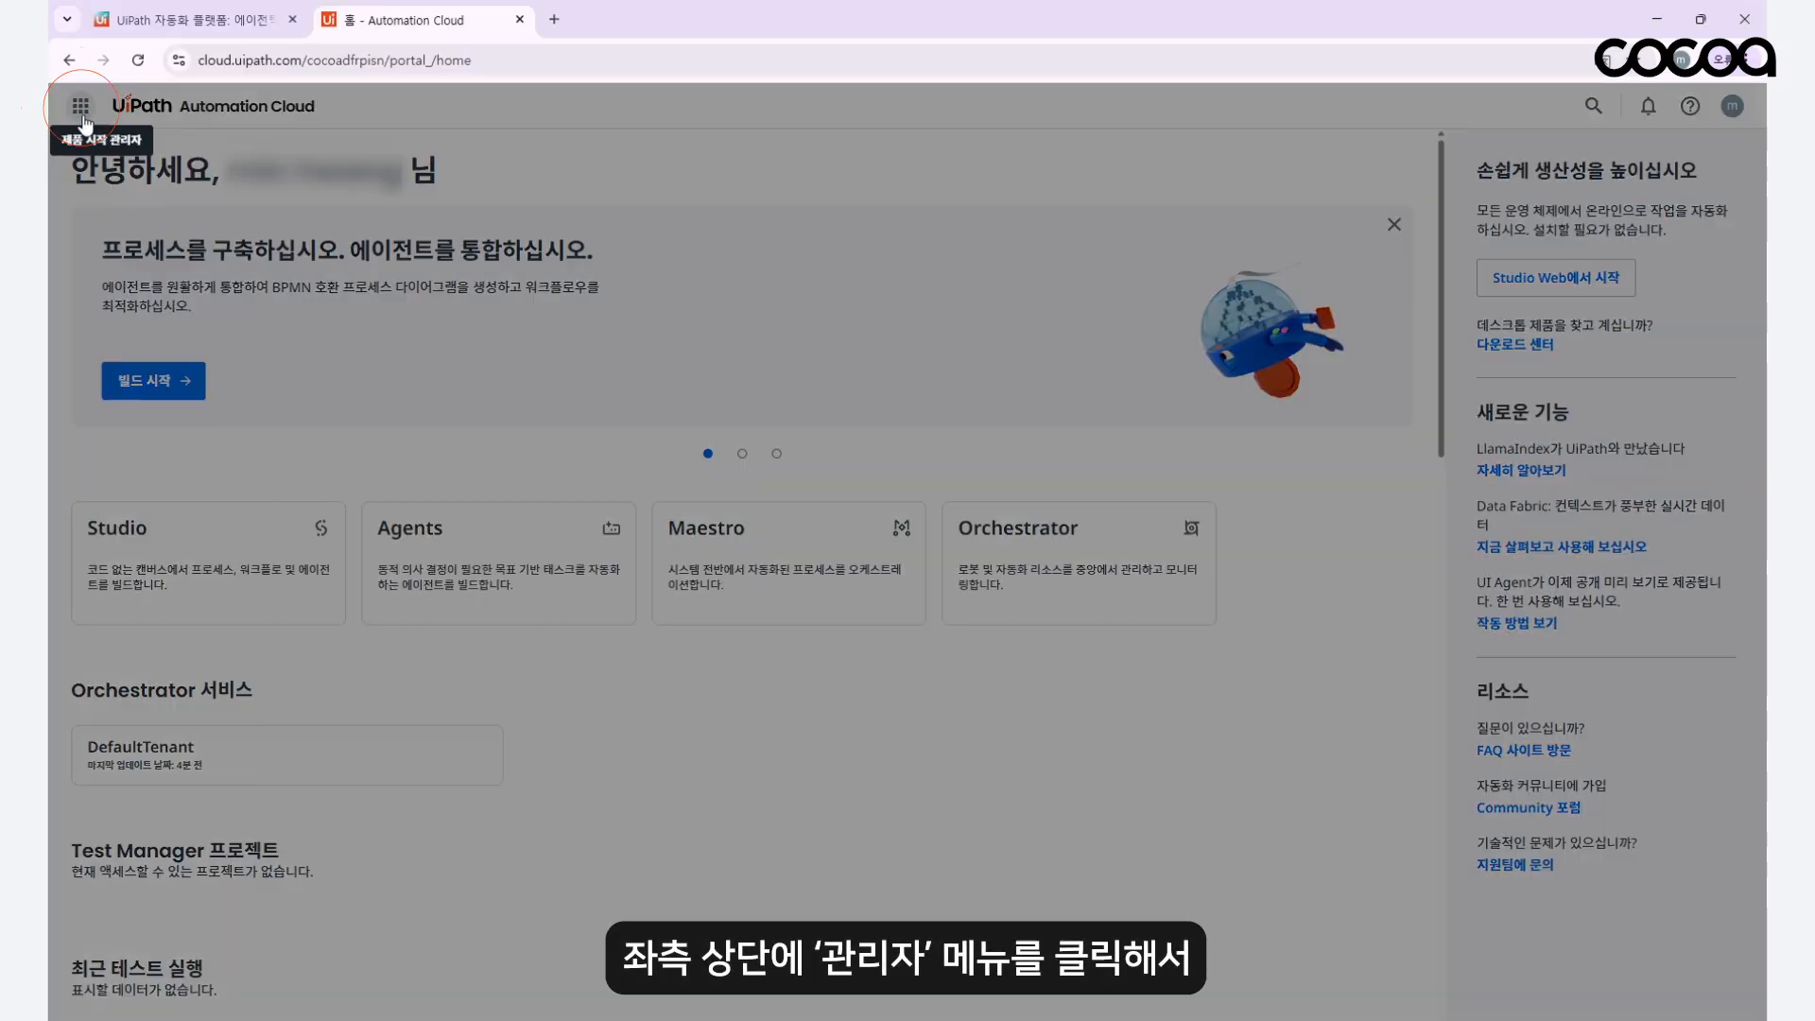
{"action": "left_click", "coordinate": [132, 222]}
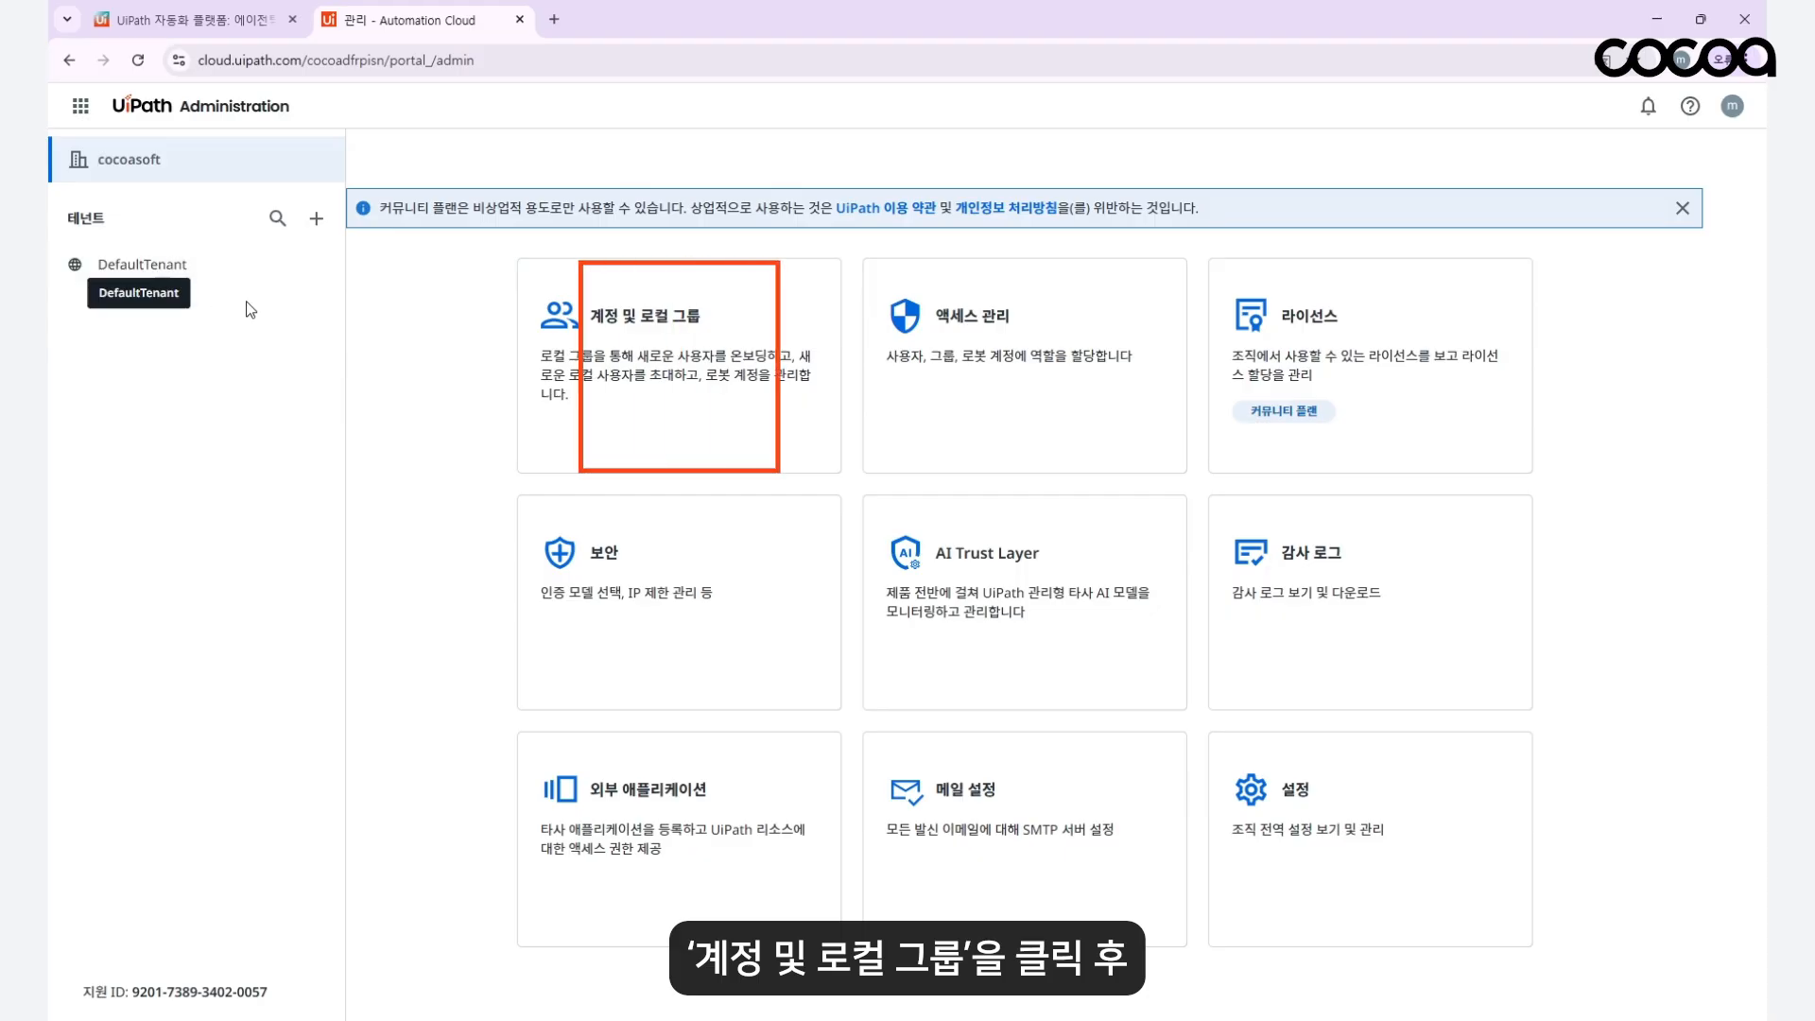
{"action": "left_click", "coordinate": [675, 361]}
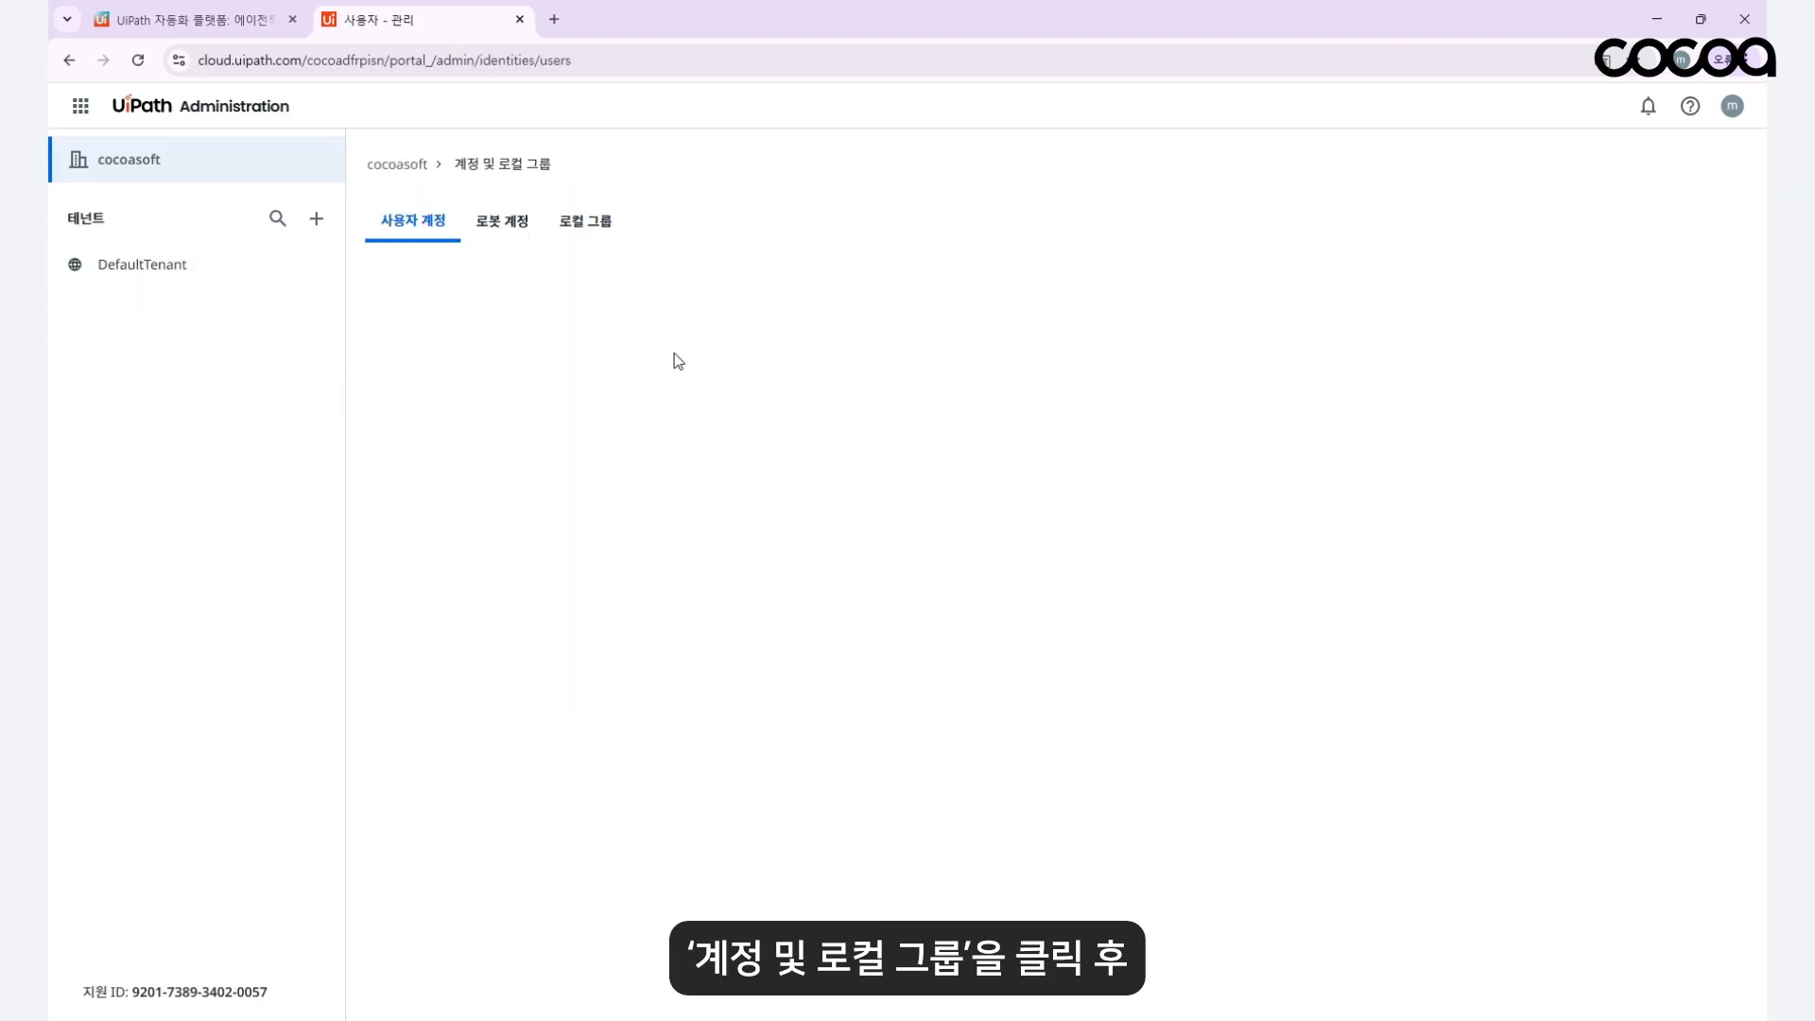
{"action": "left_click", "coordinate": [511, 232]}
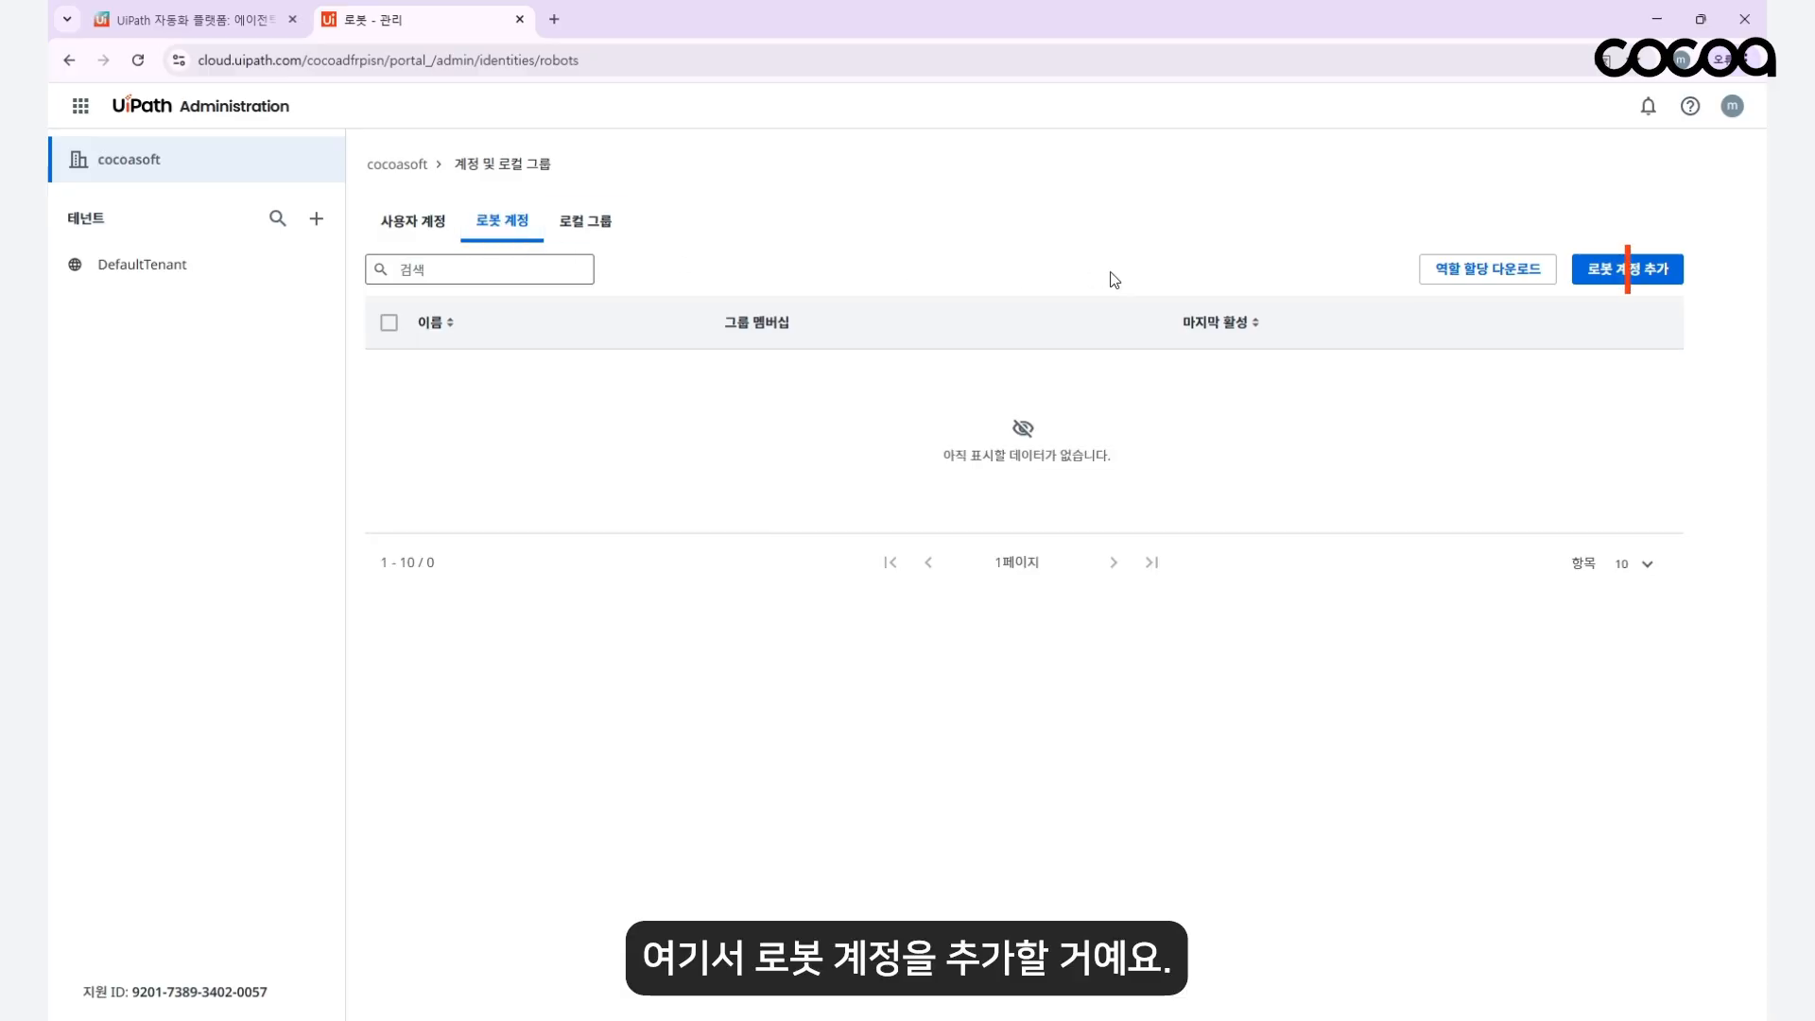
{"action": "left_click", "coordinate": [1638, 269]}
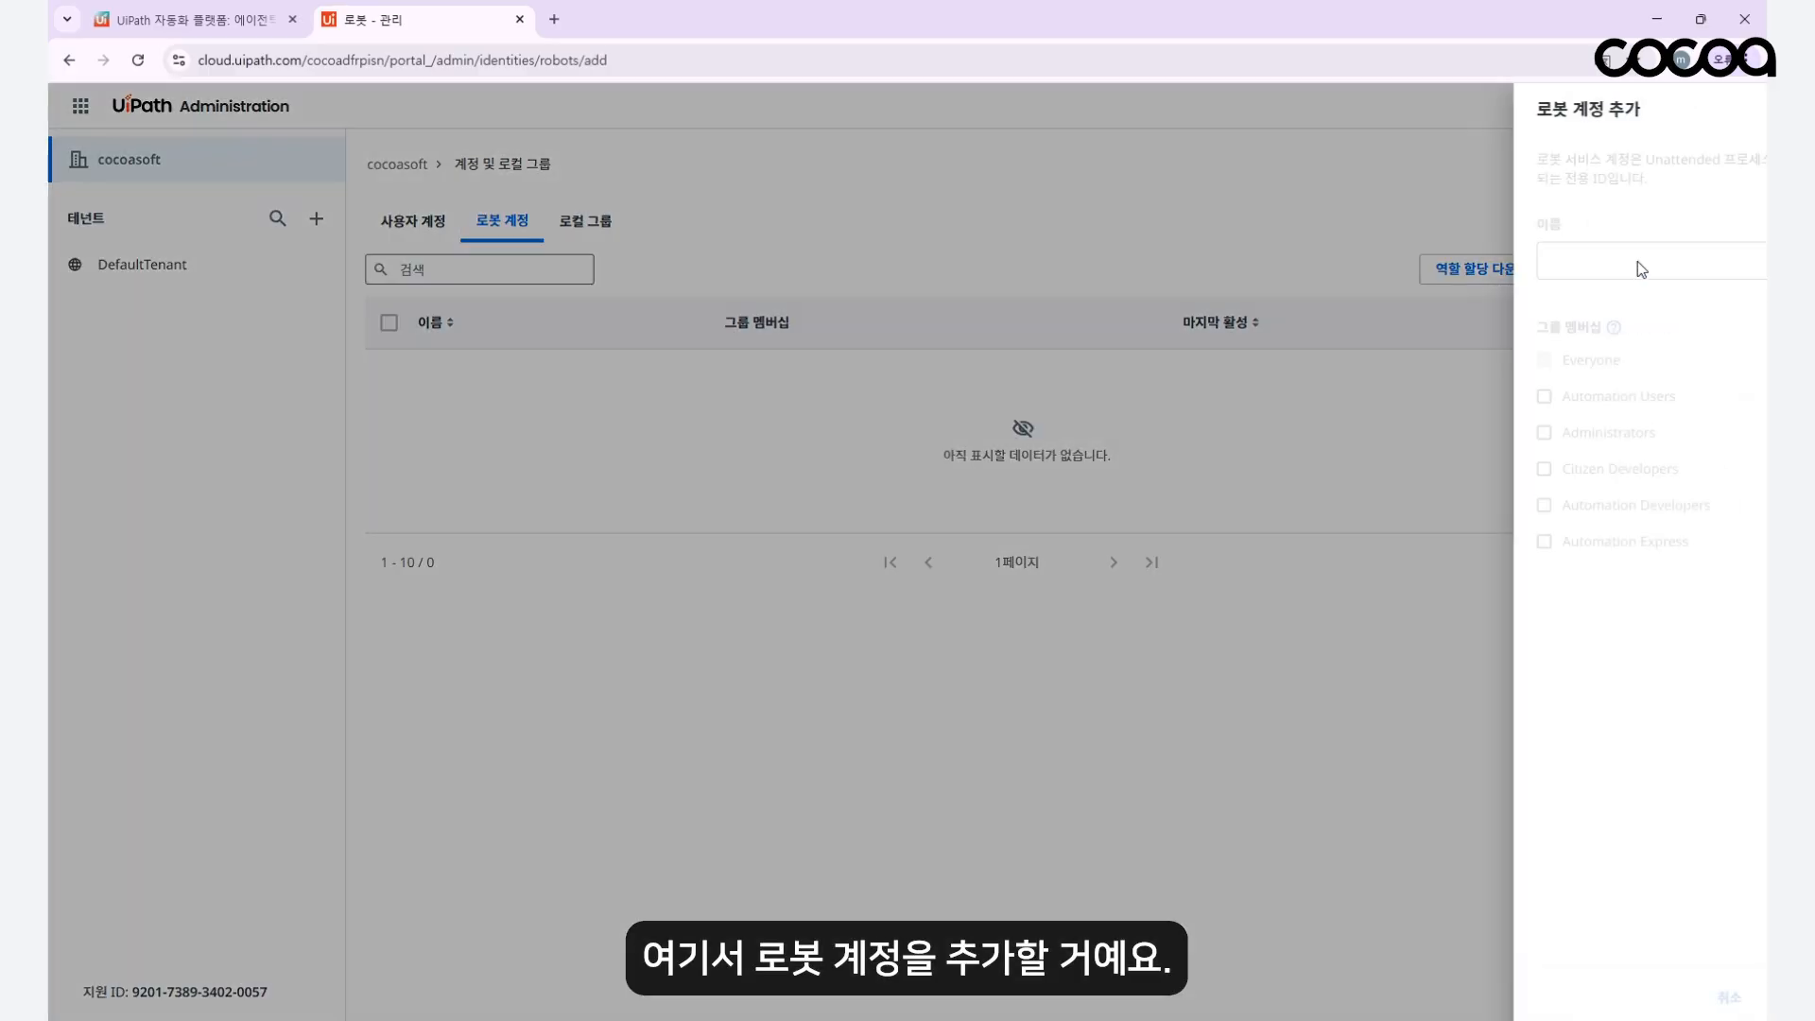
{"action": "left_click", "coordinate": [1542, 271]}
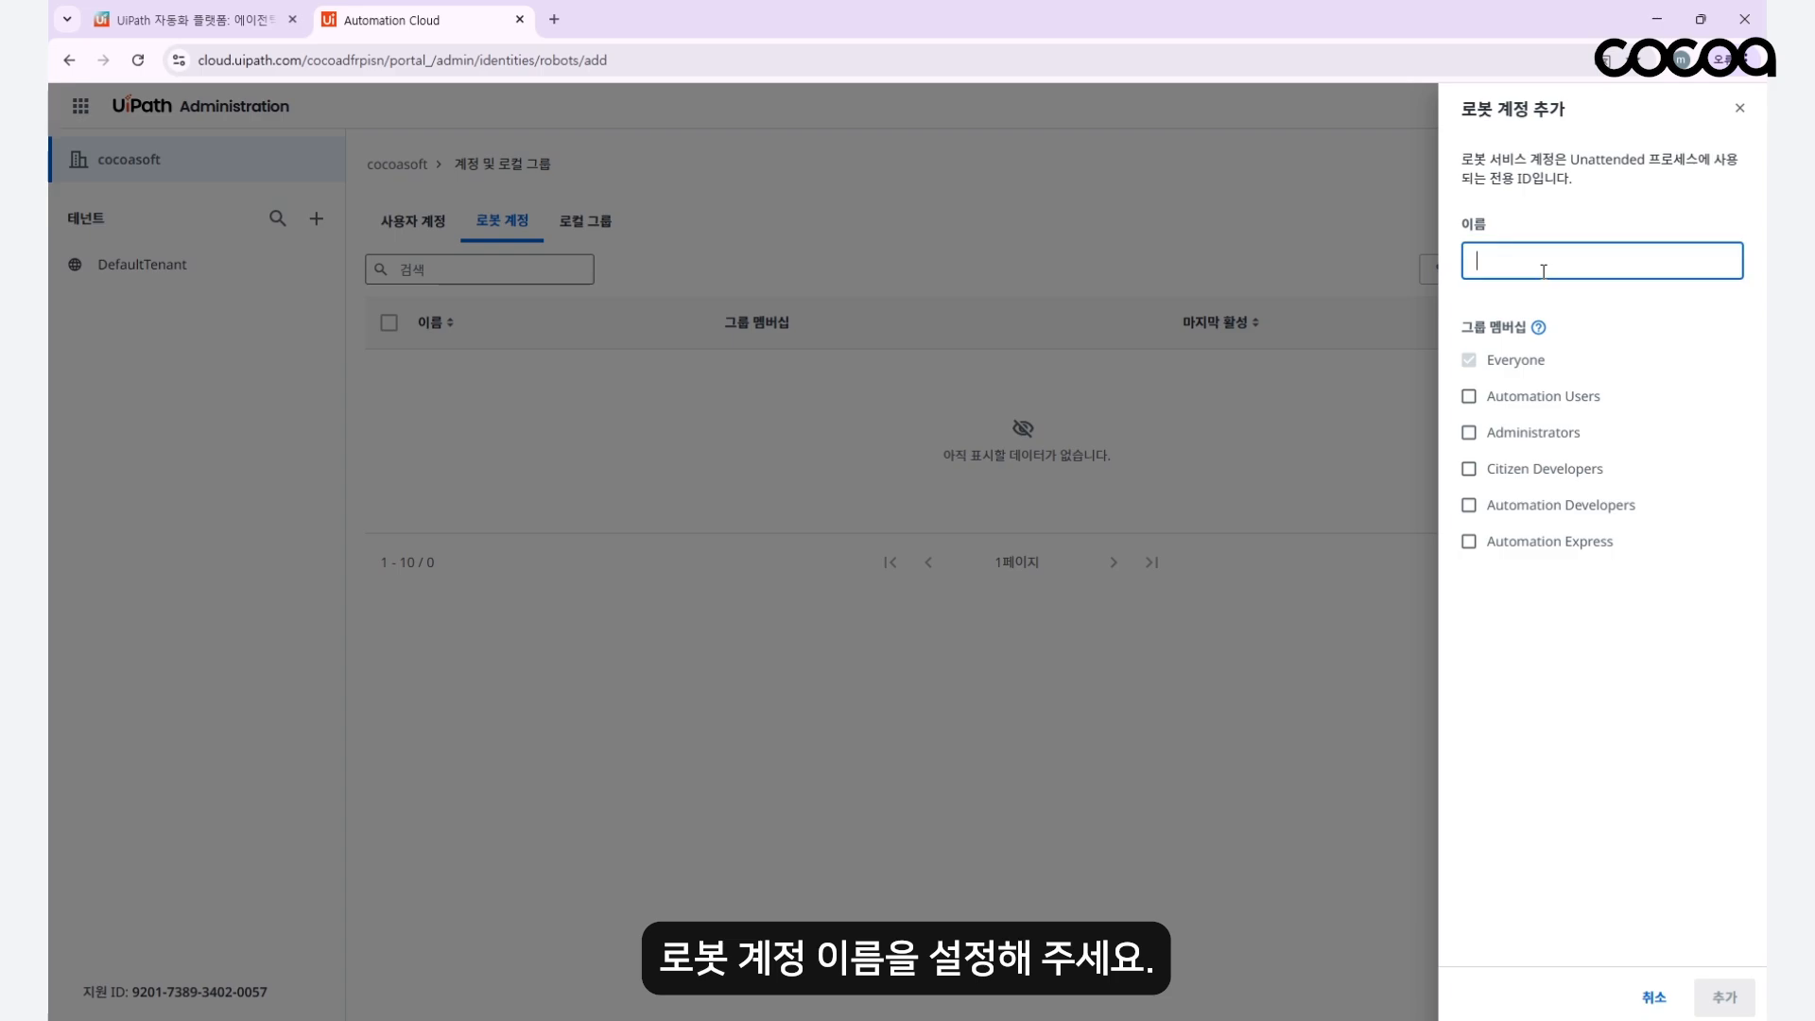
{"action": "type", "text": "cocoabot1"}
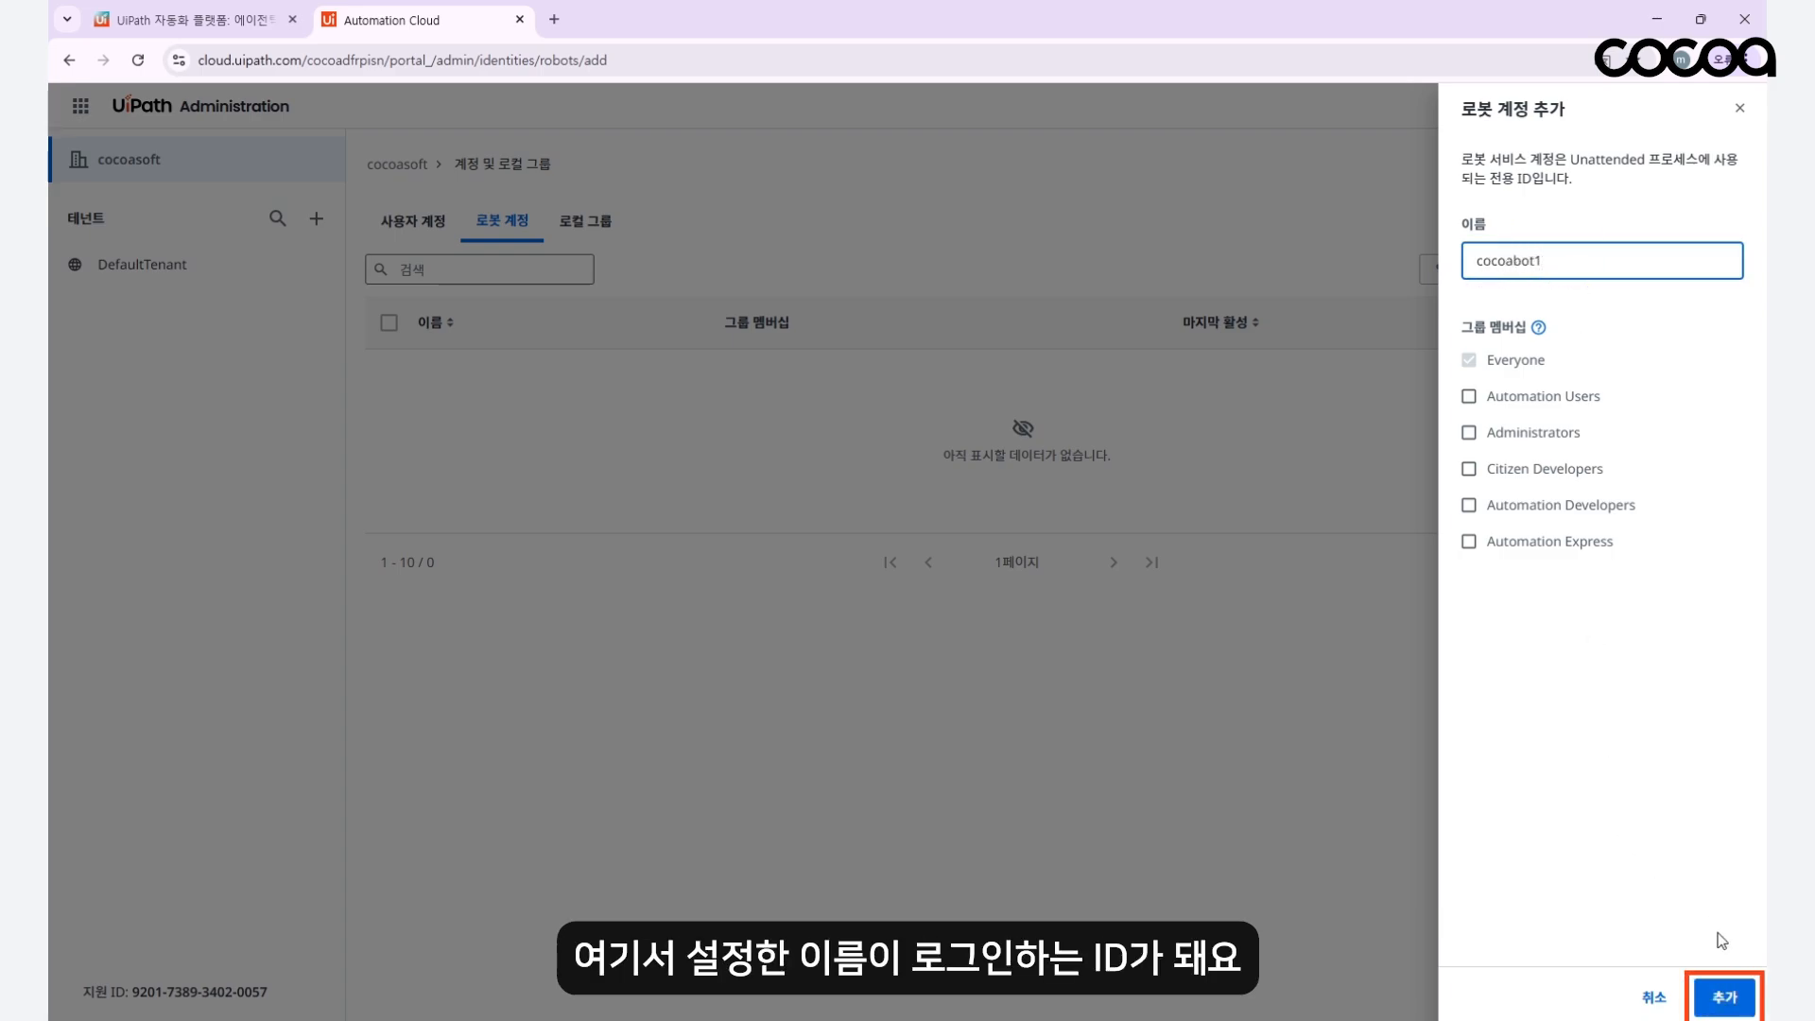
{"action": "left_click", "coordinate": [1725, 998]}
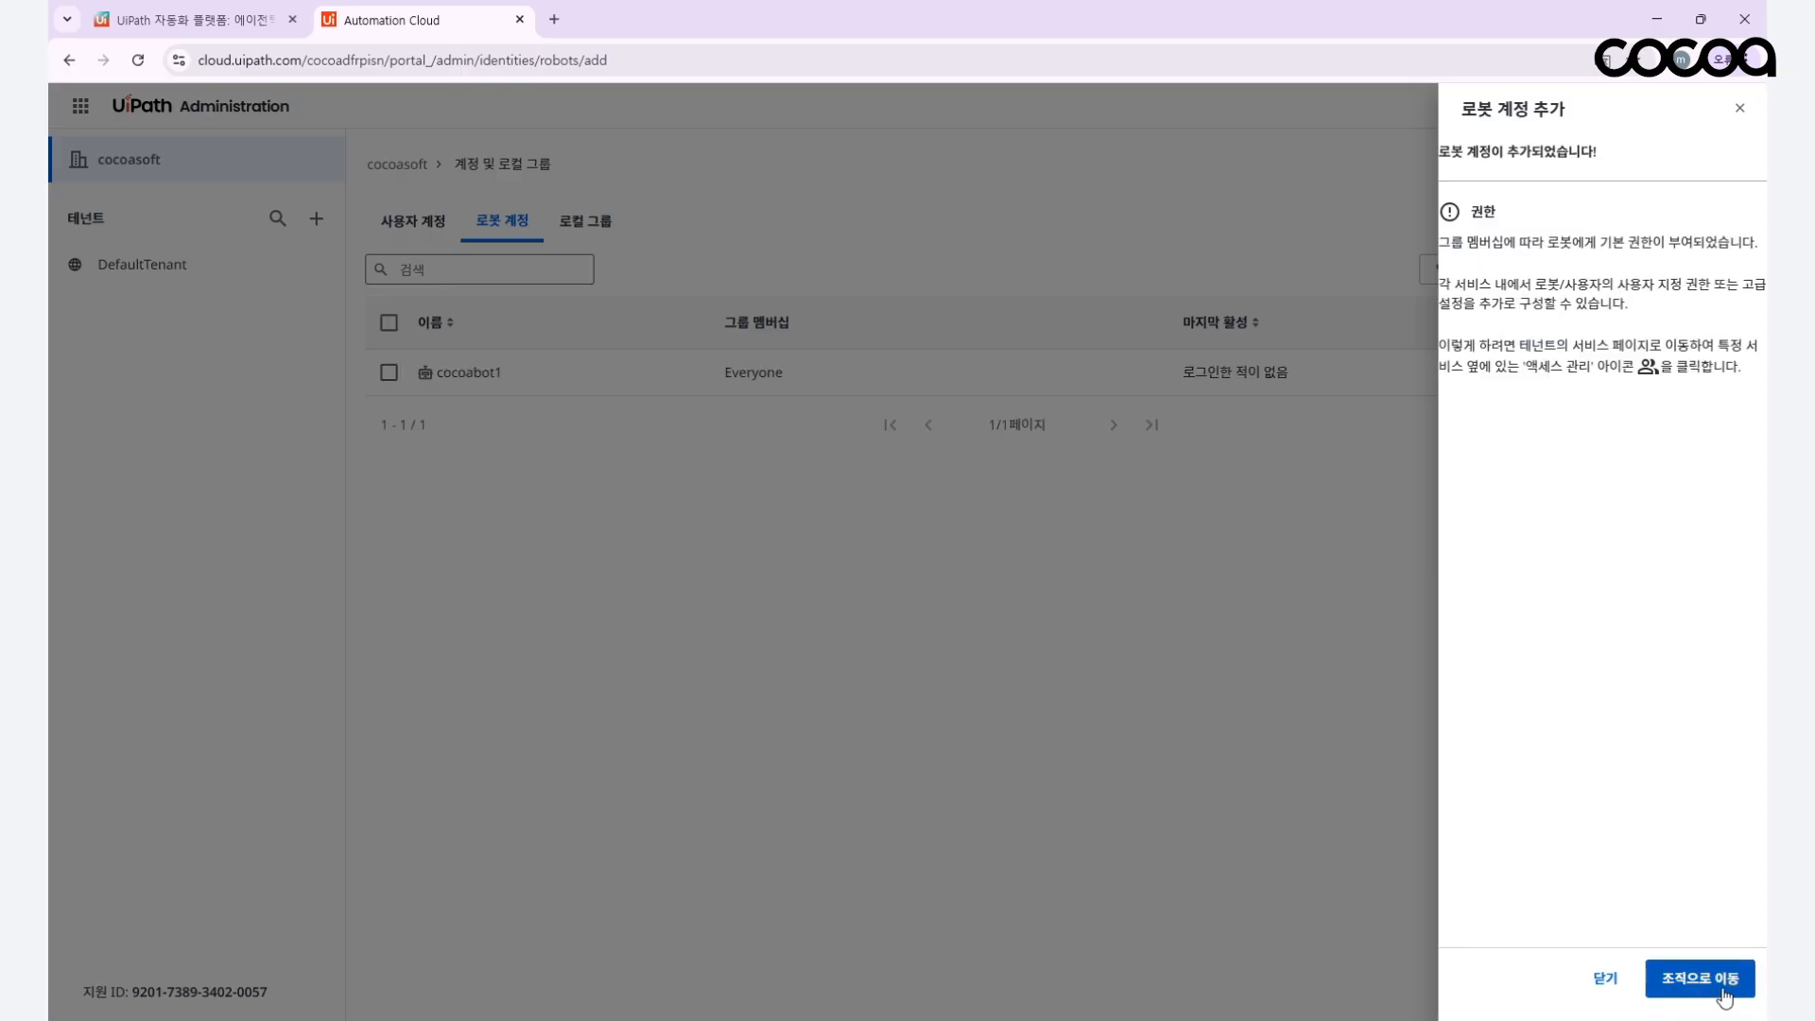
{"action": "left_click", "coordinate": [1718, 983]}
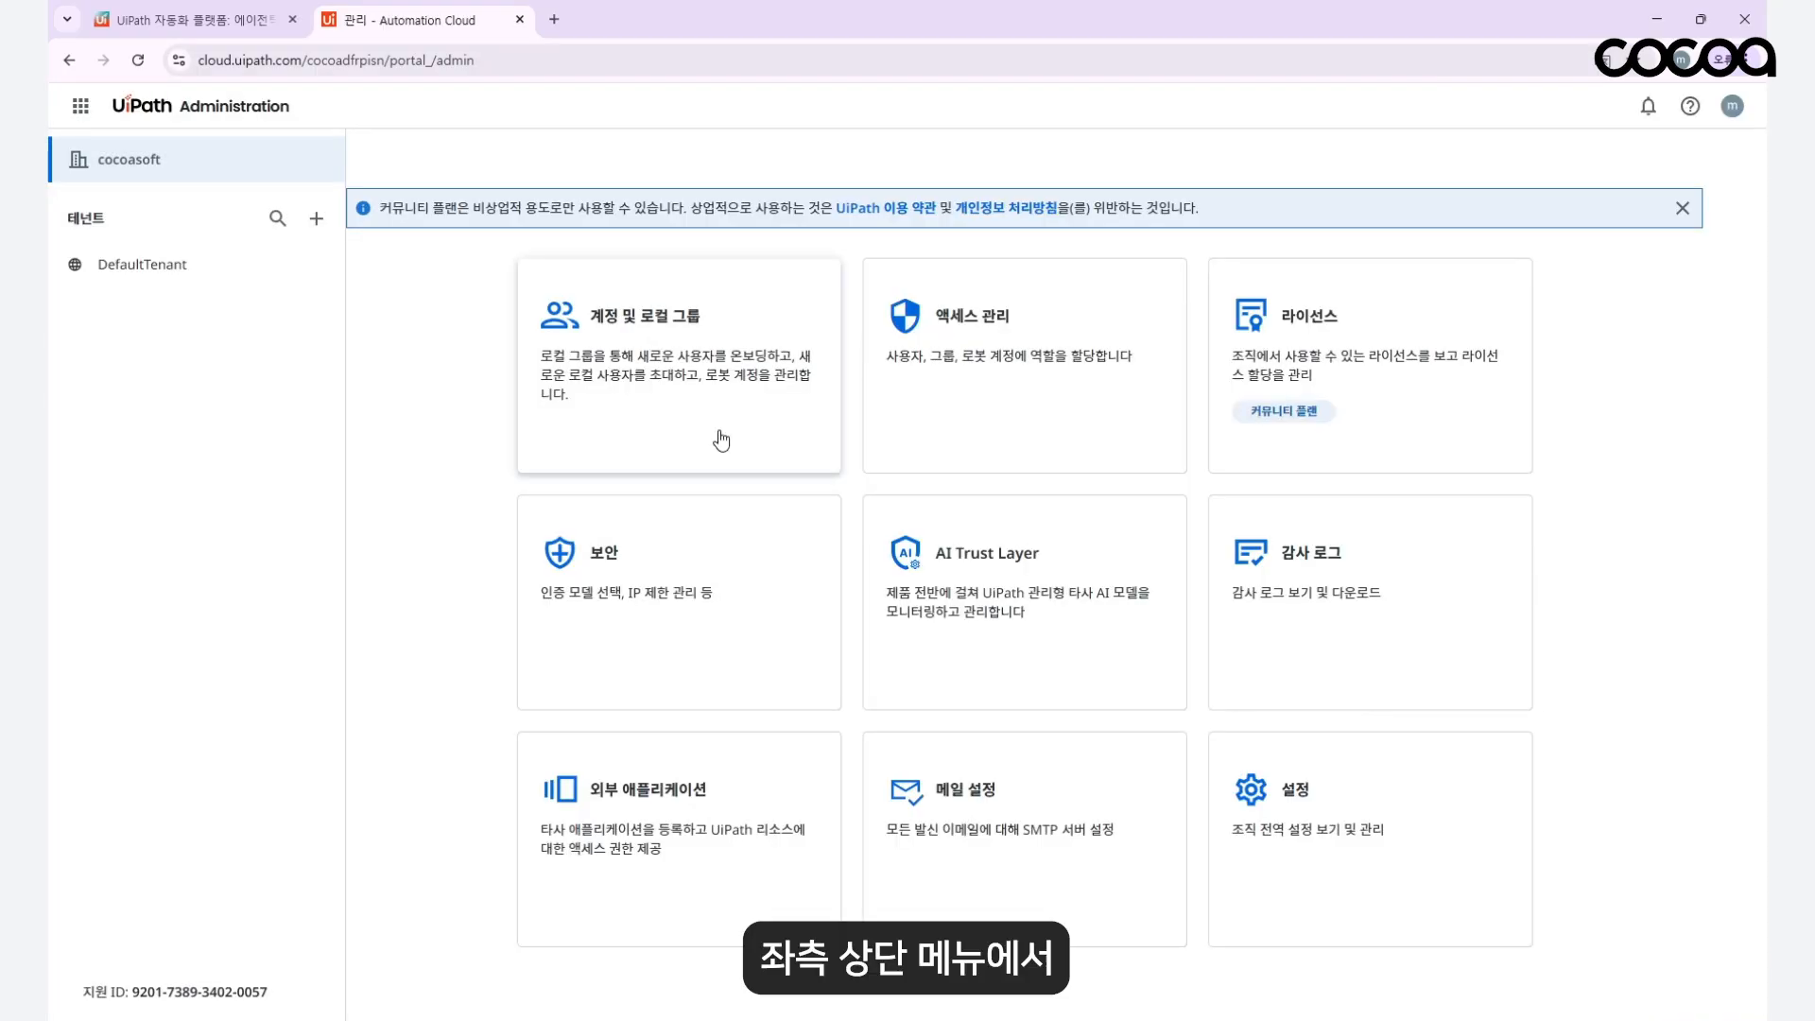
Step: Open Orchestrator and end its introductory tour
{"action": "left_click", "coordinate": [81, 105]}
{"action": "left_click", "coordinate": [260, 236]}
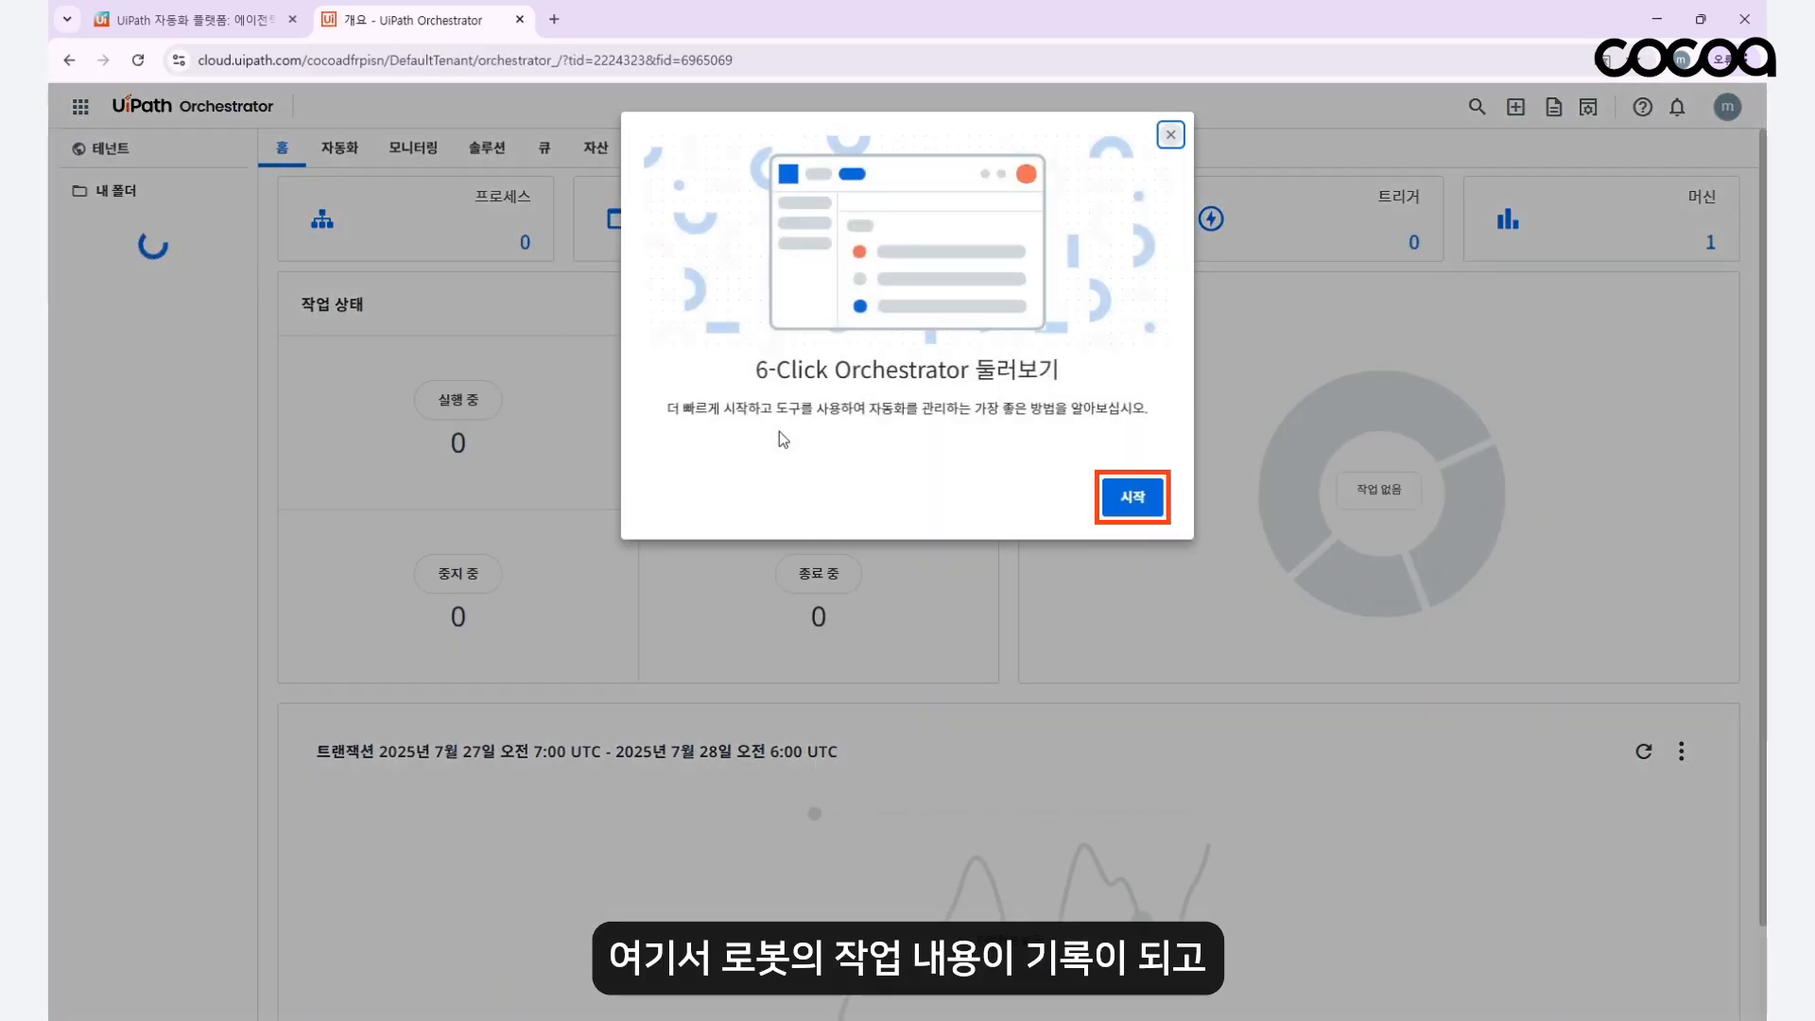
{"action": "left_click", "coordinate": [1132, 497]}
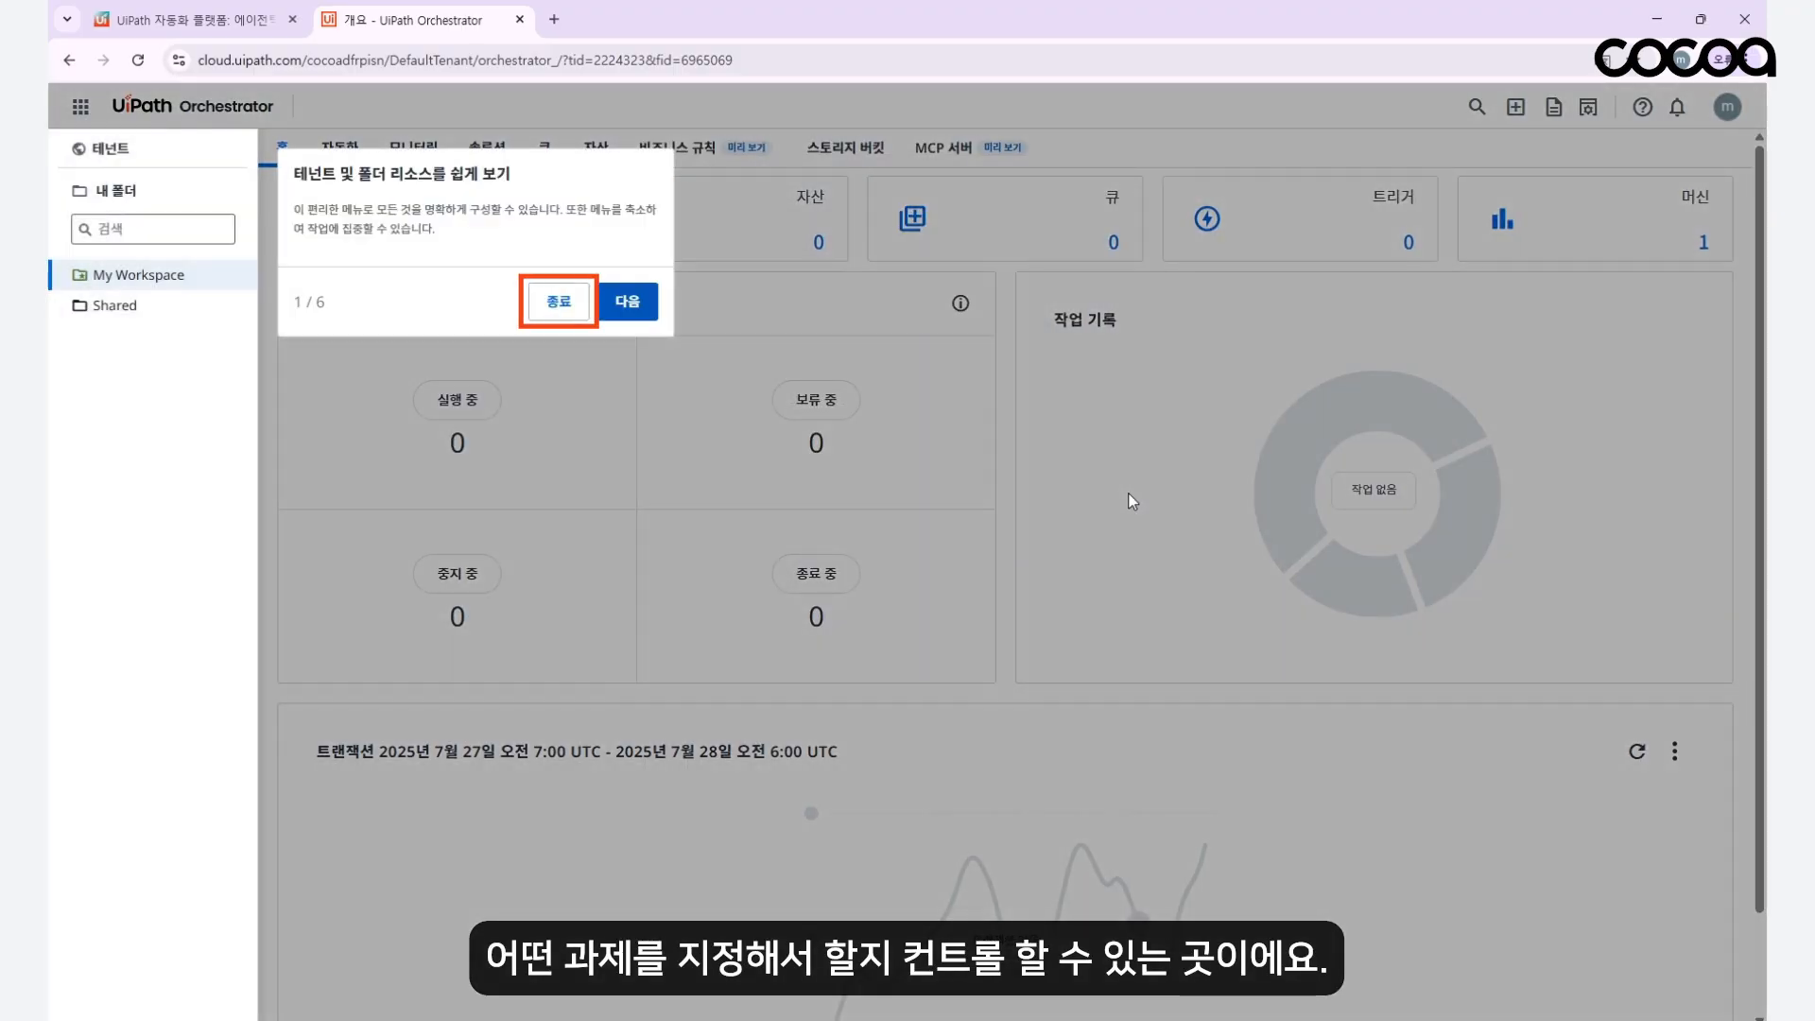
{"action": "left_click", "coordinate": [575, 306]}
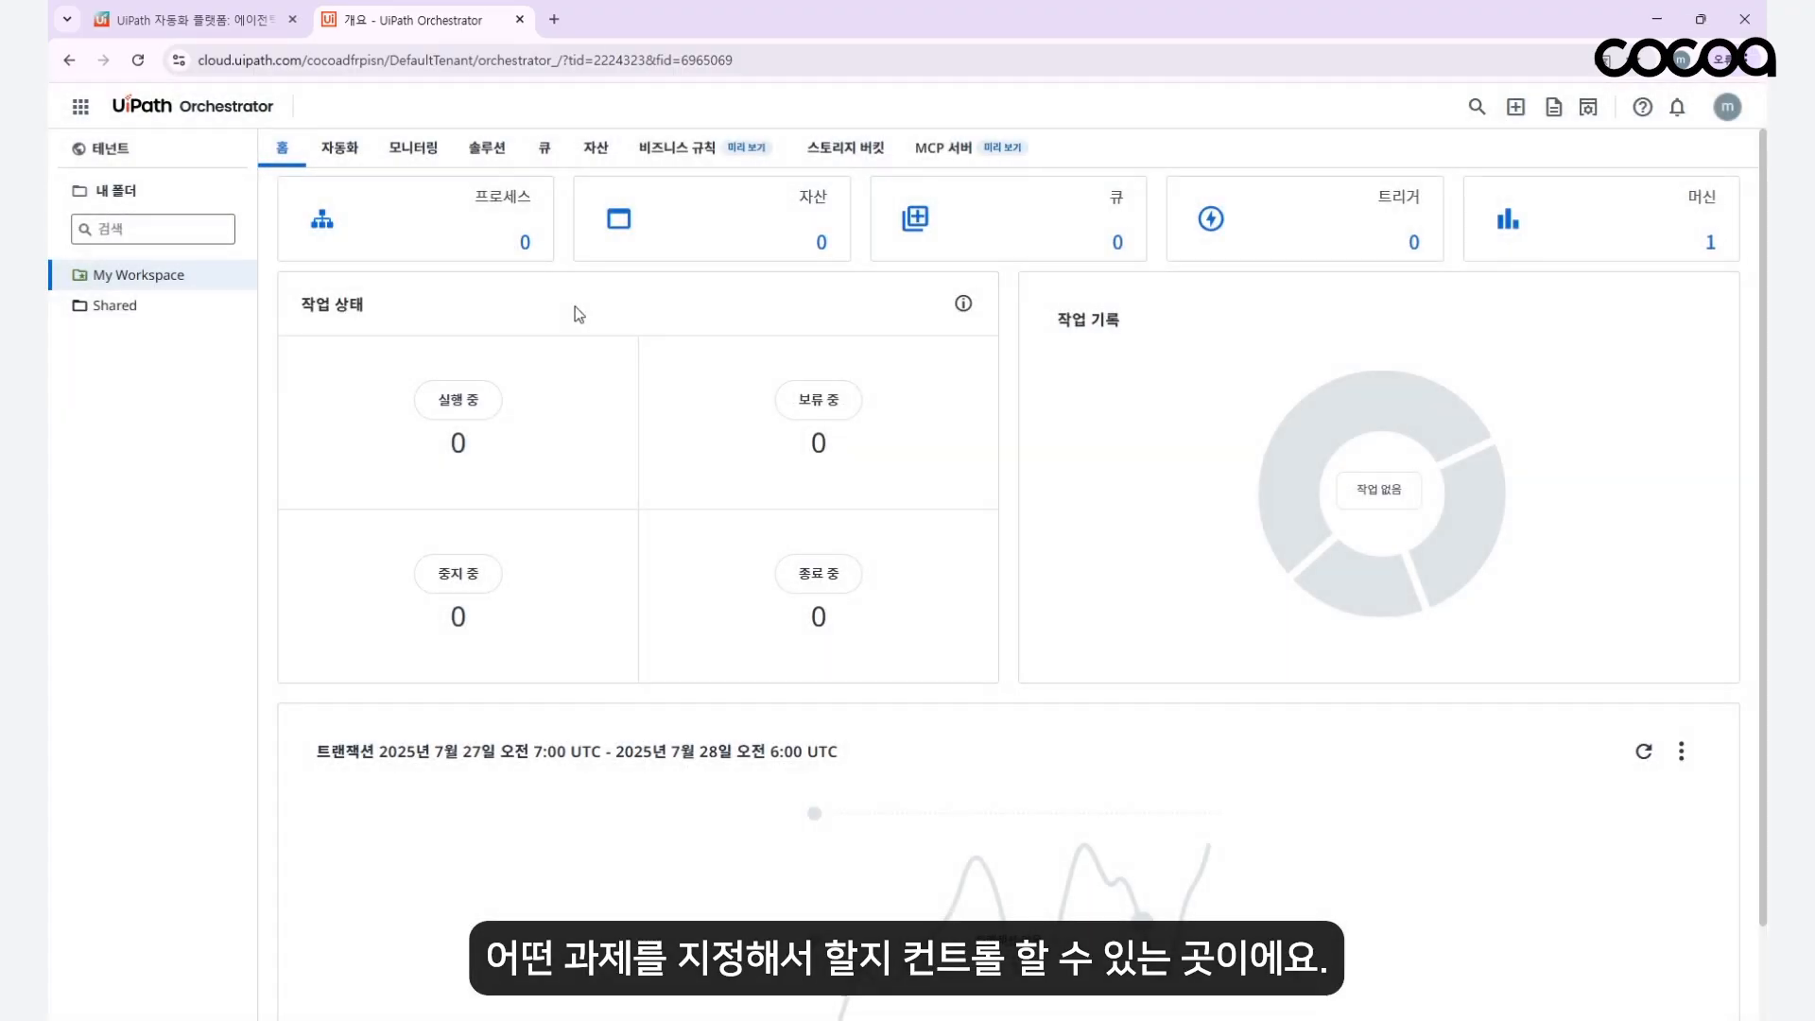
Step: Start a tenant-level access rule assignment for a robot account and select cocoabot1 as the account
{"action": "left_click", "coordinate": [138, 159]}
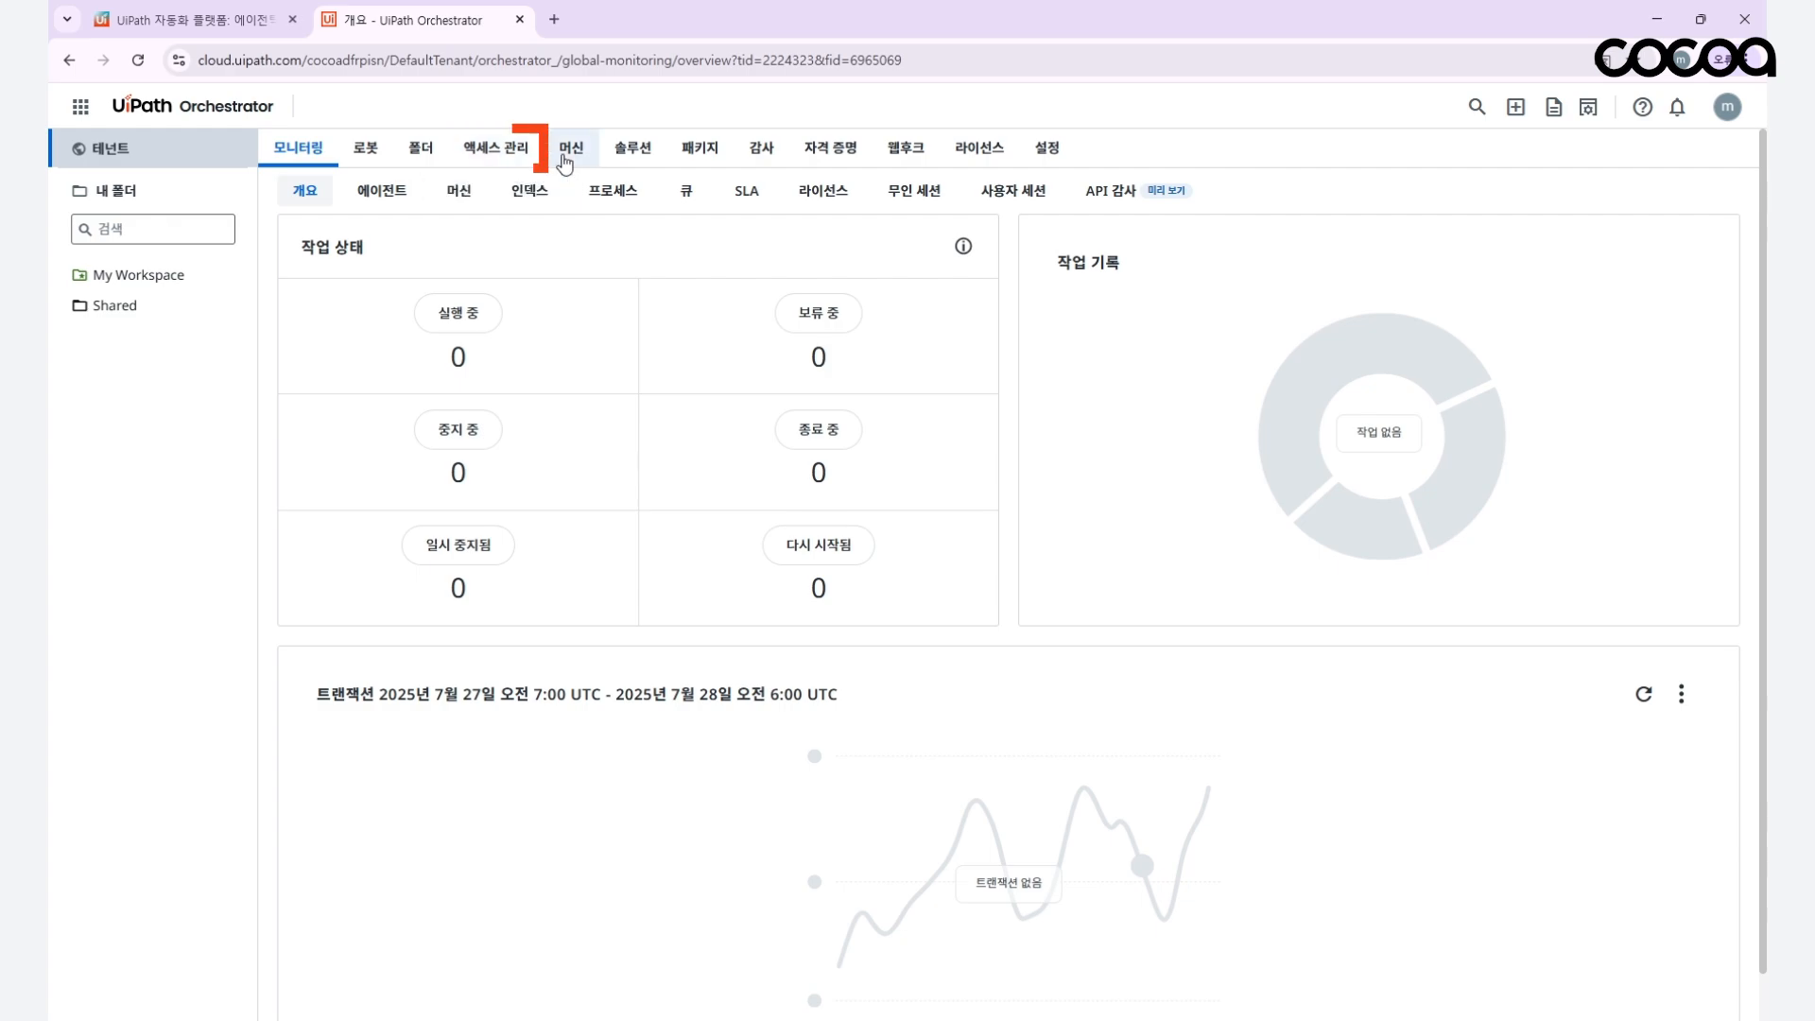
{"action": "left_click", "coordinate": [497, 151]}
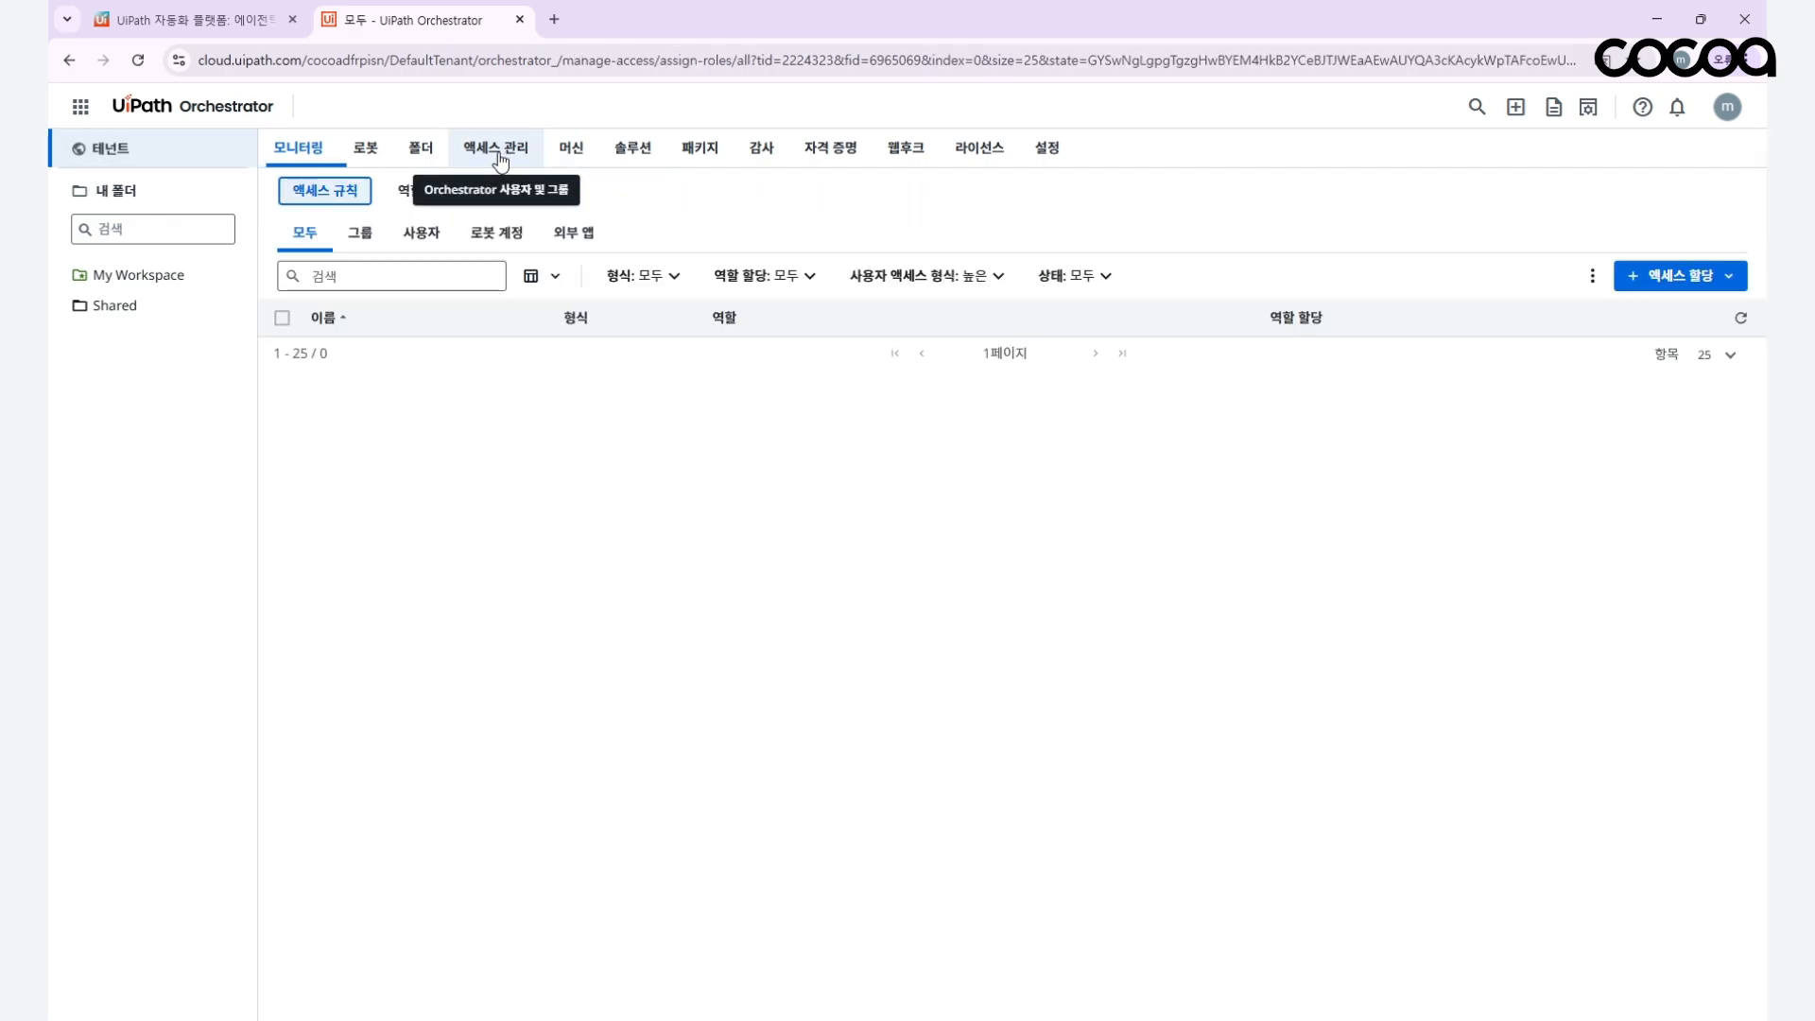
{"action": "left_click", "coordinate": [1666, 277]}
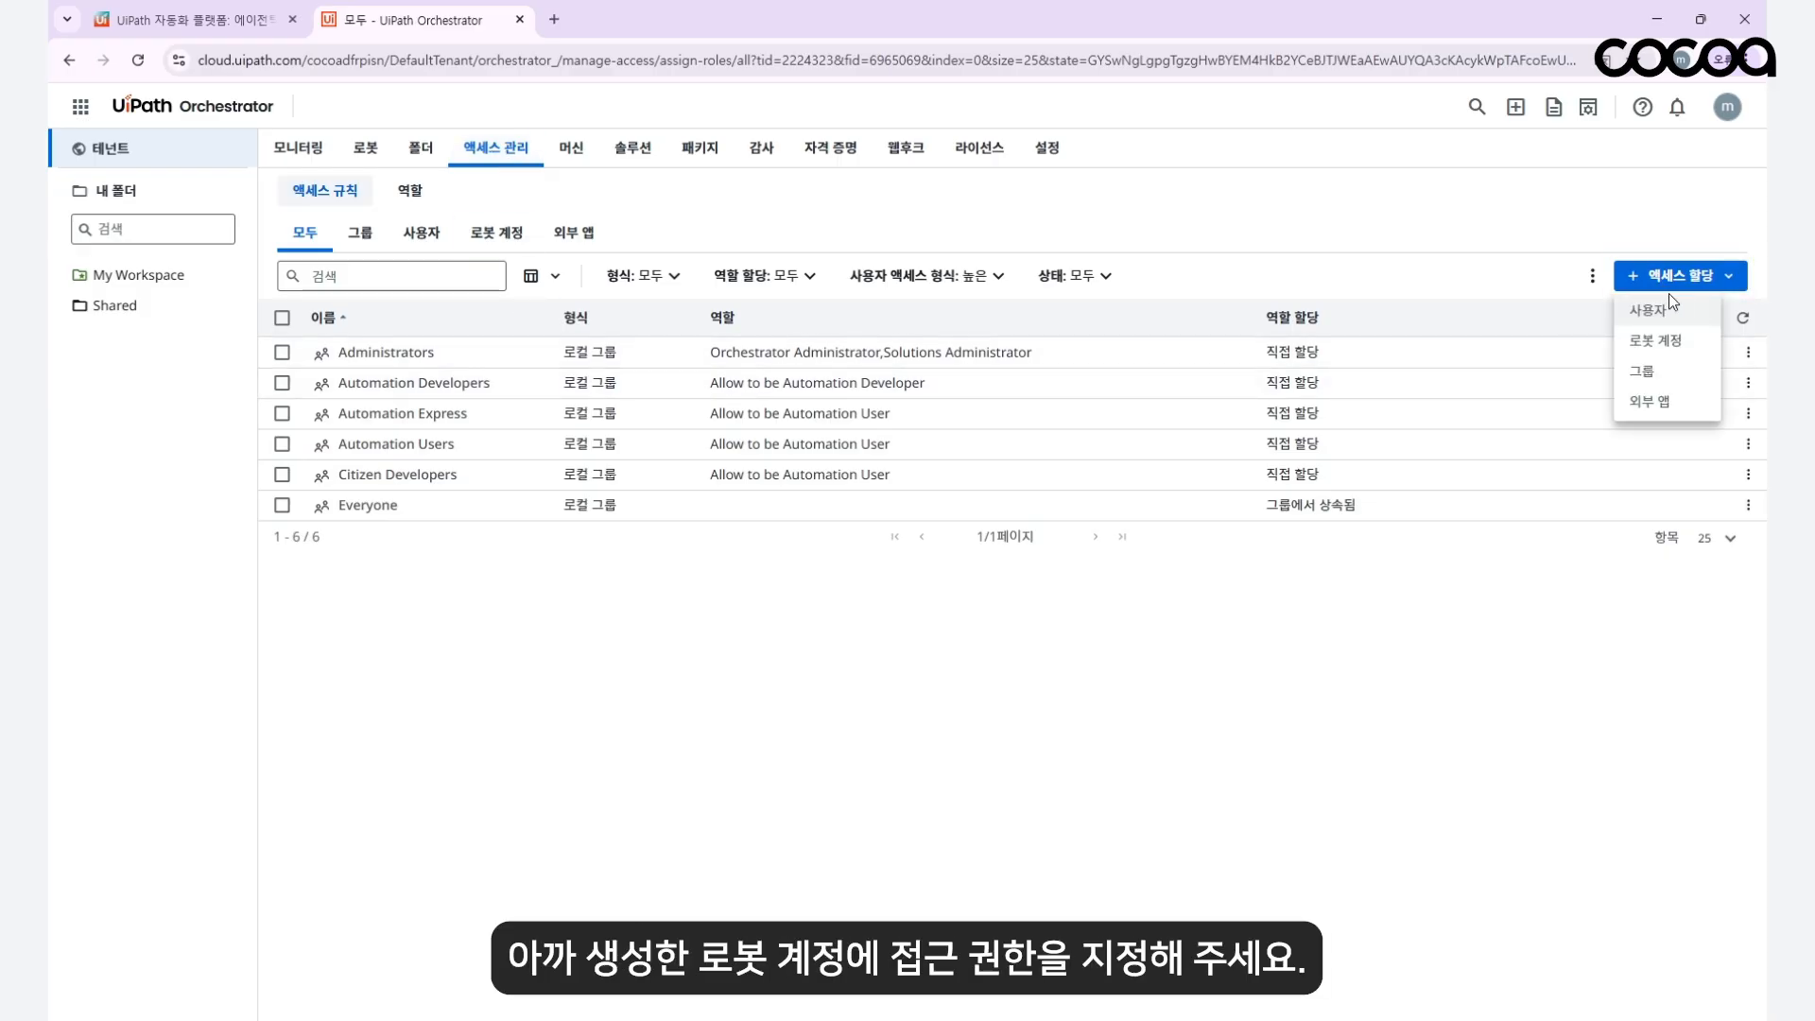
{"action": "left_click", "coordinate": [1675, 351]}
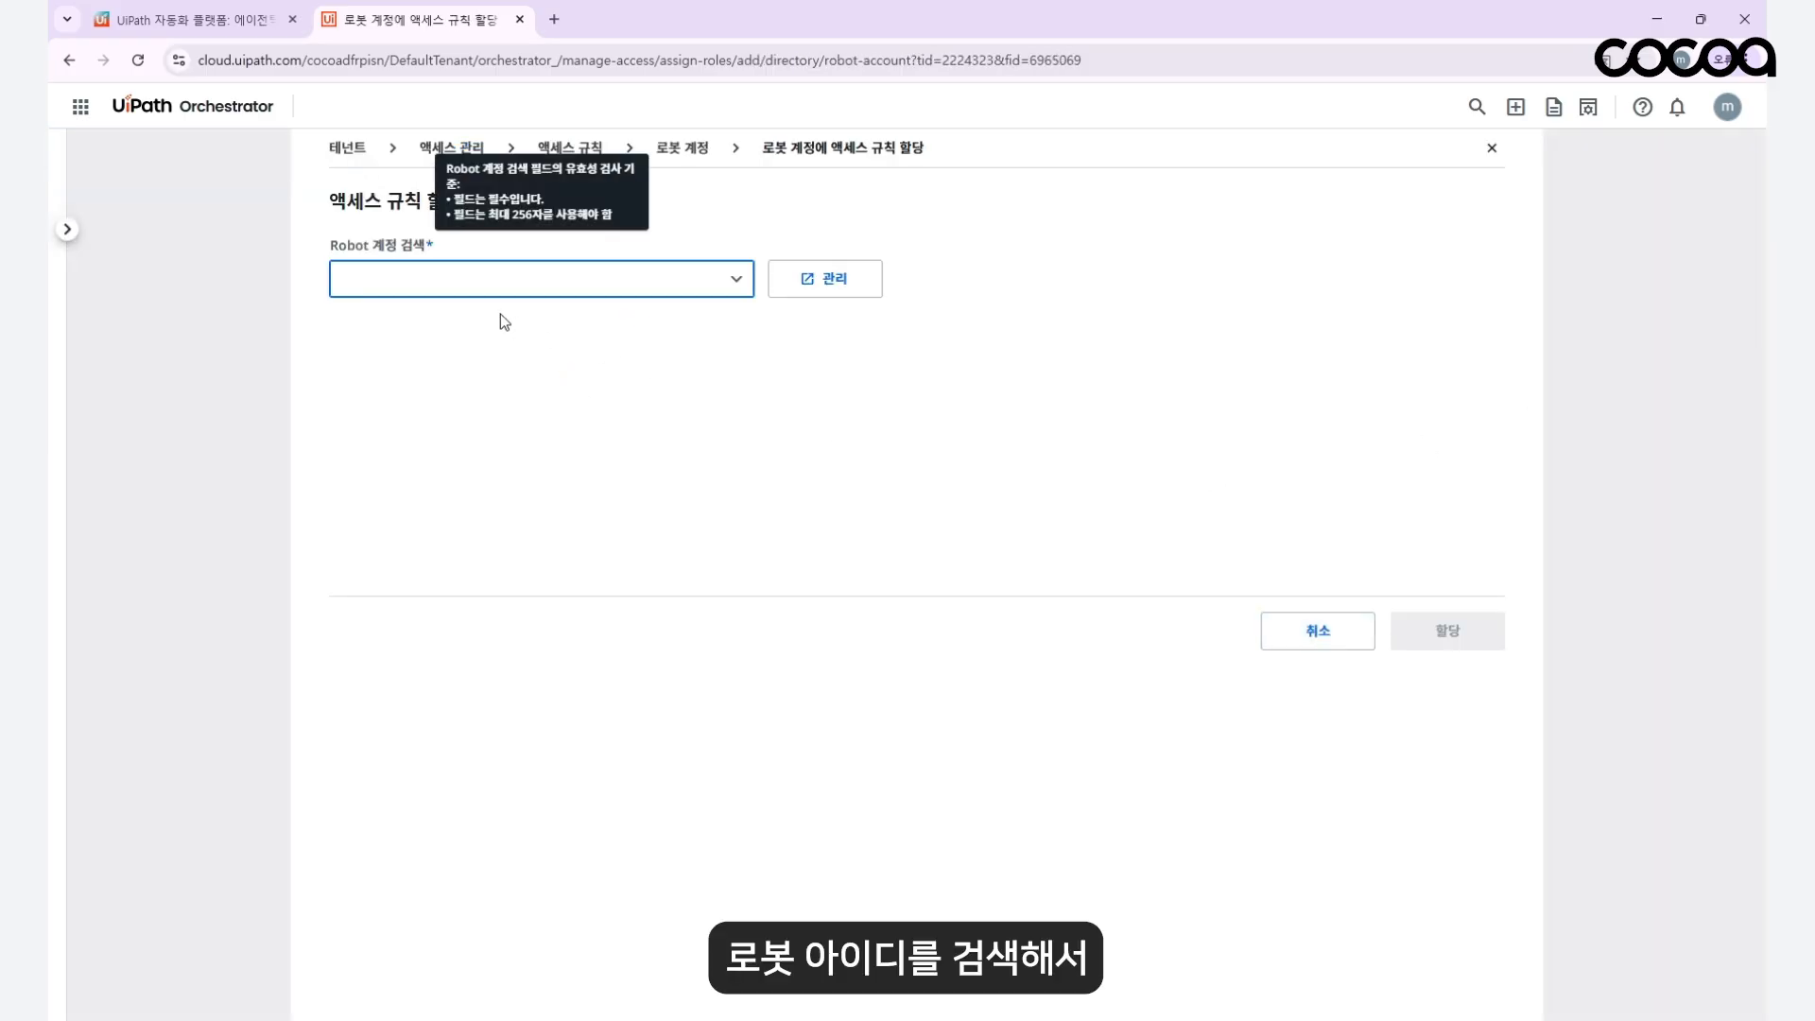
{"action": "left_click", "coordinate": [472, 288]}
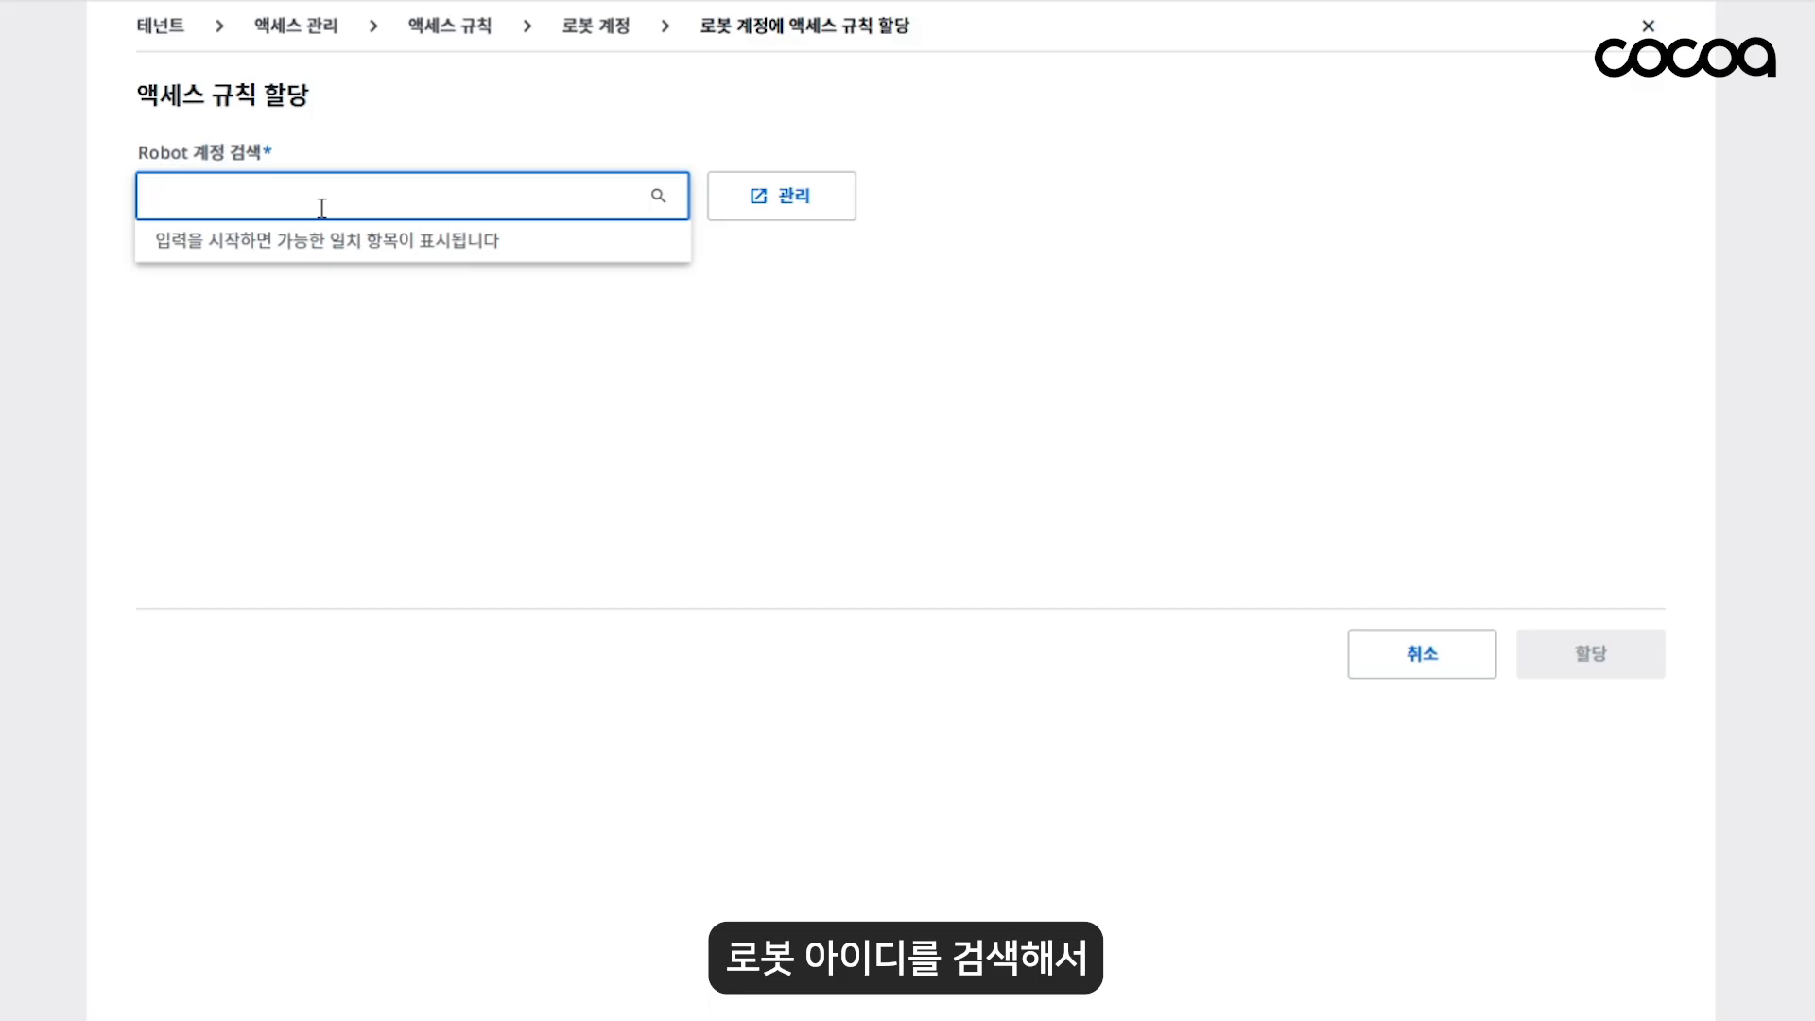
{"action": "type", "text": "cocoa"}
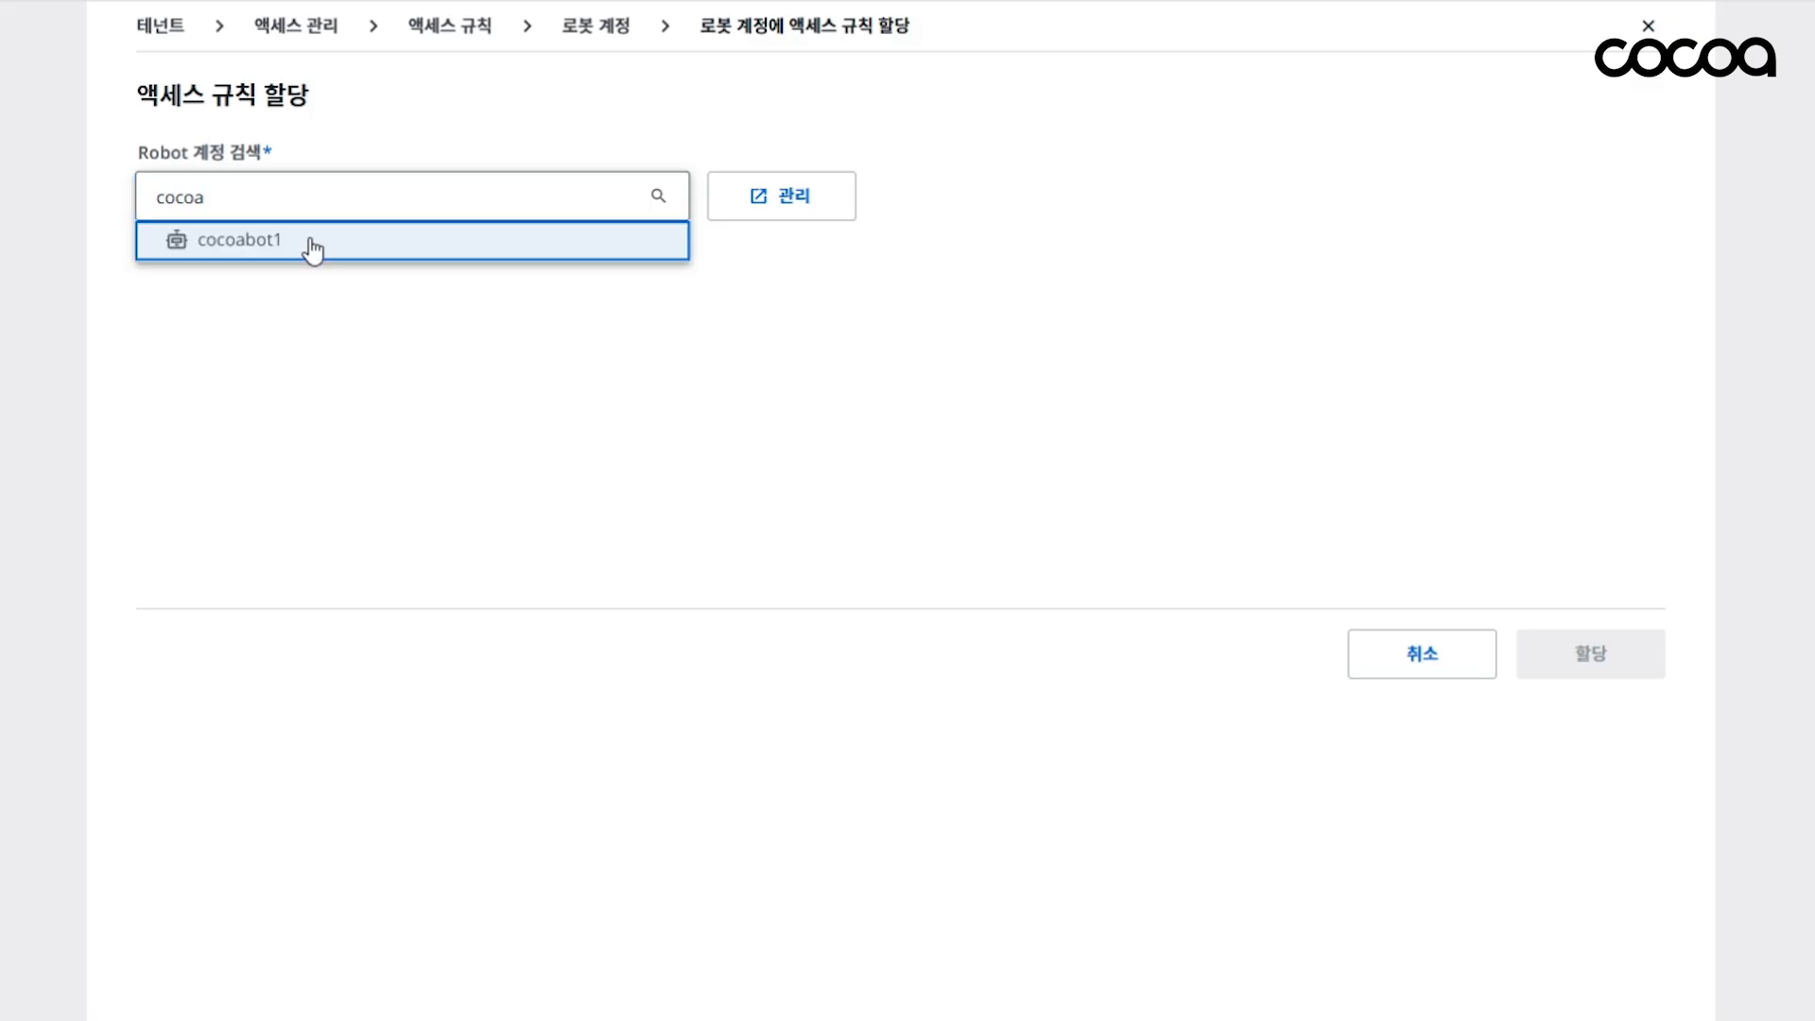
{"action": "left_click", "coordinate": [310, 247]}
Step: Give cocoabot1 the additional roles Orchestrator Administrator and Allow to be Folder Administrator
{"action": "left_click", "coordinate": [502, 453]}
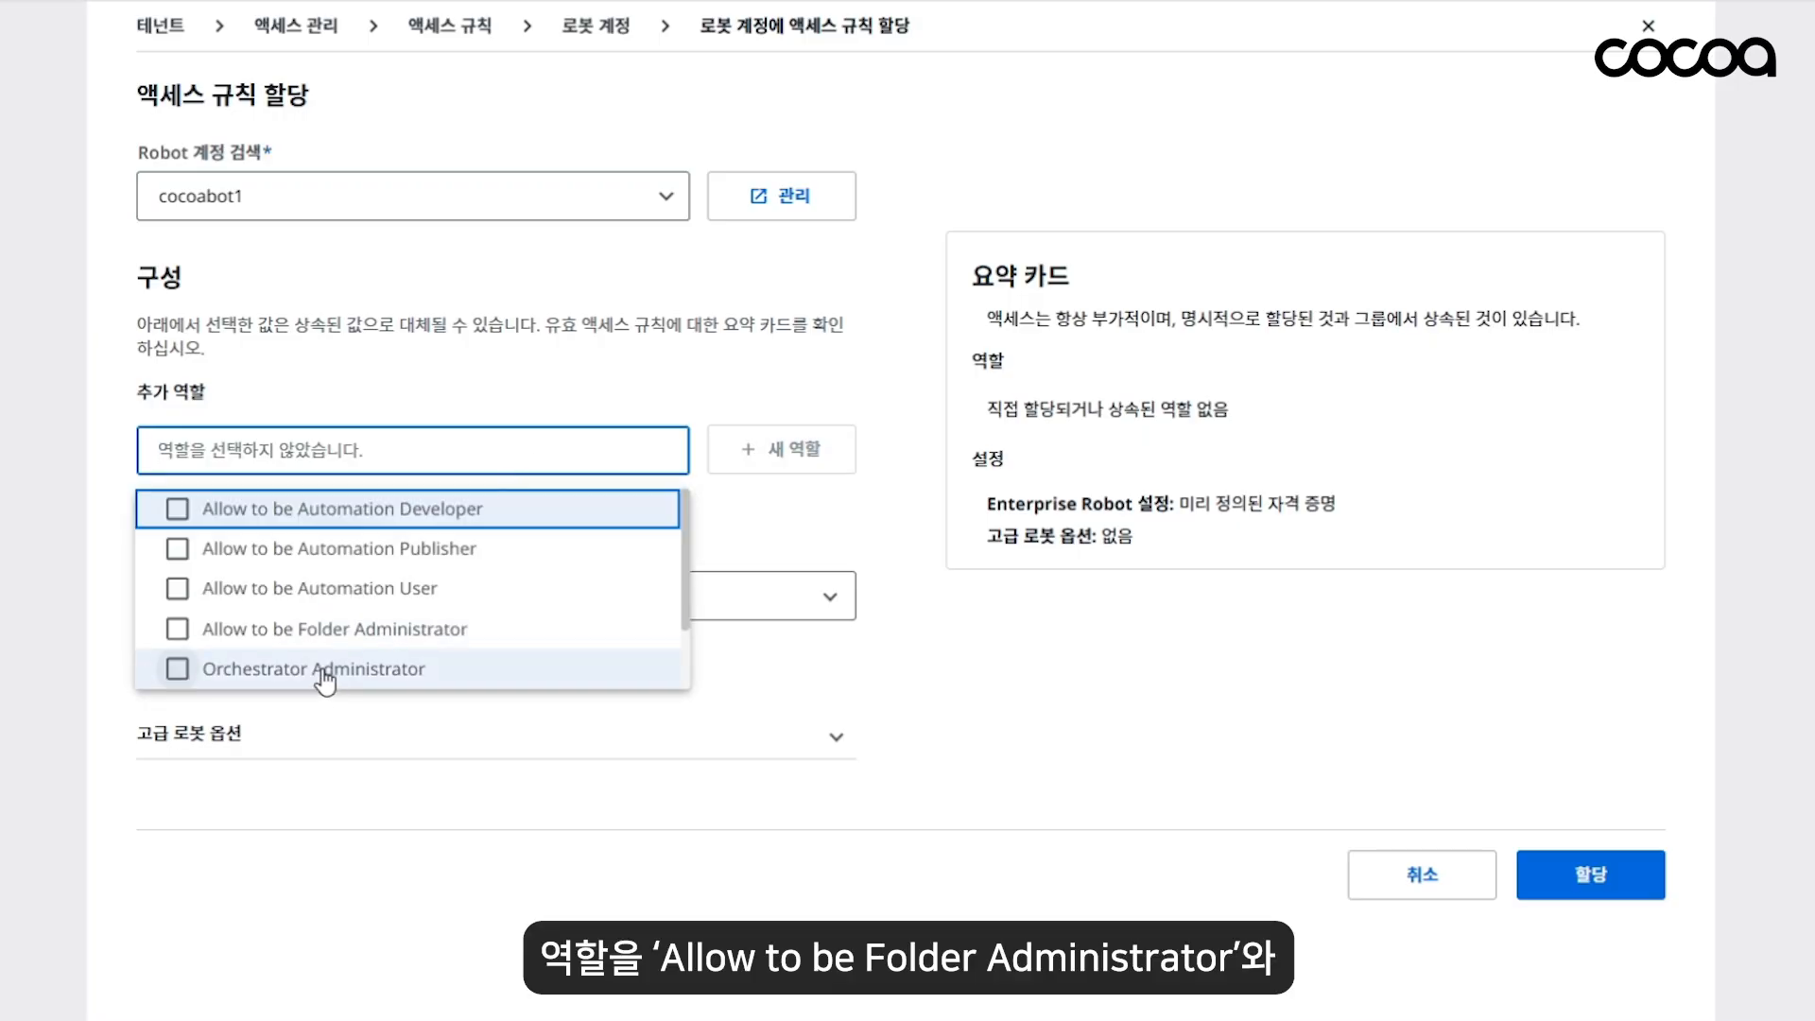
{"action": "left_click", "coordinate": [360, 672]}
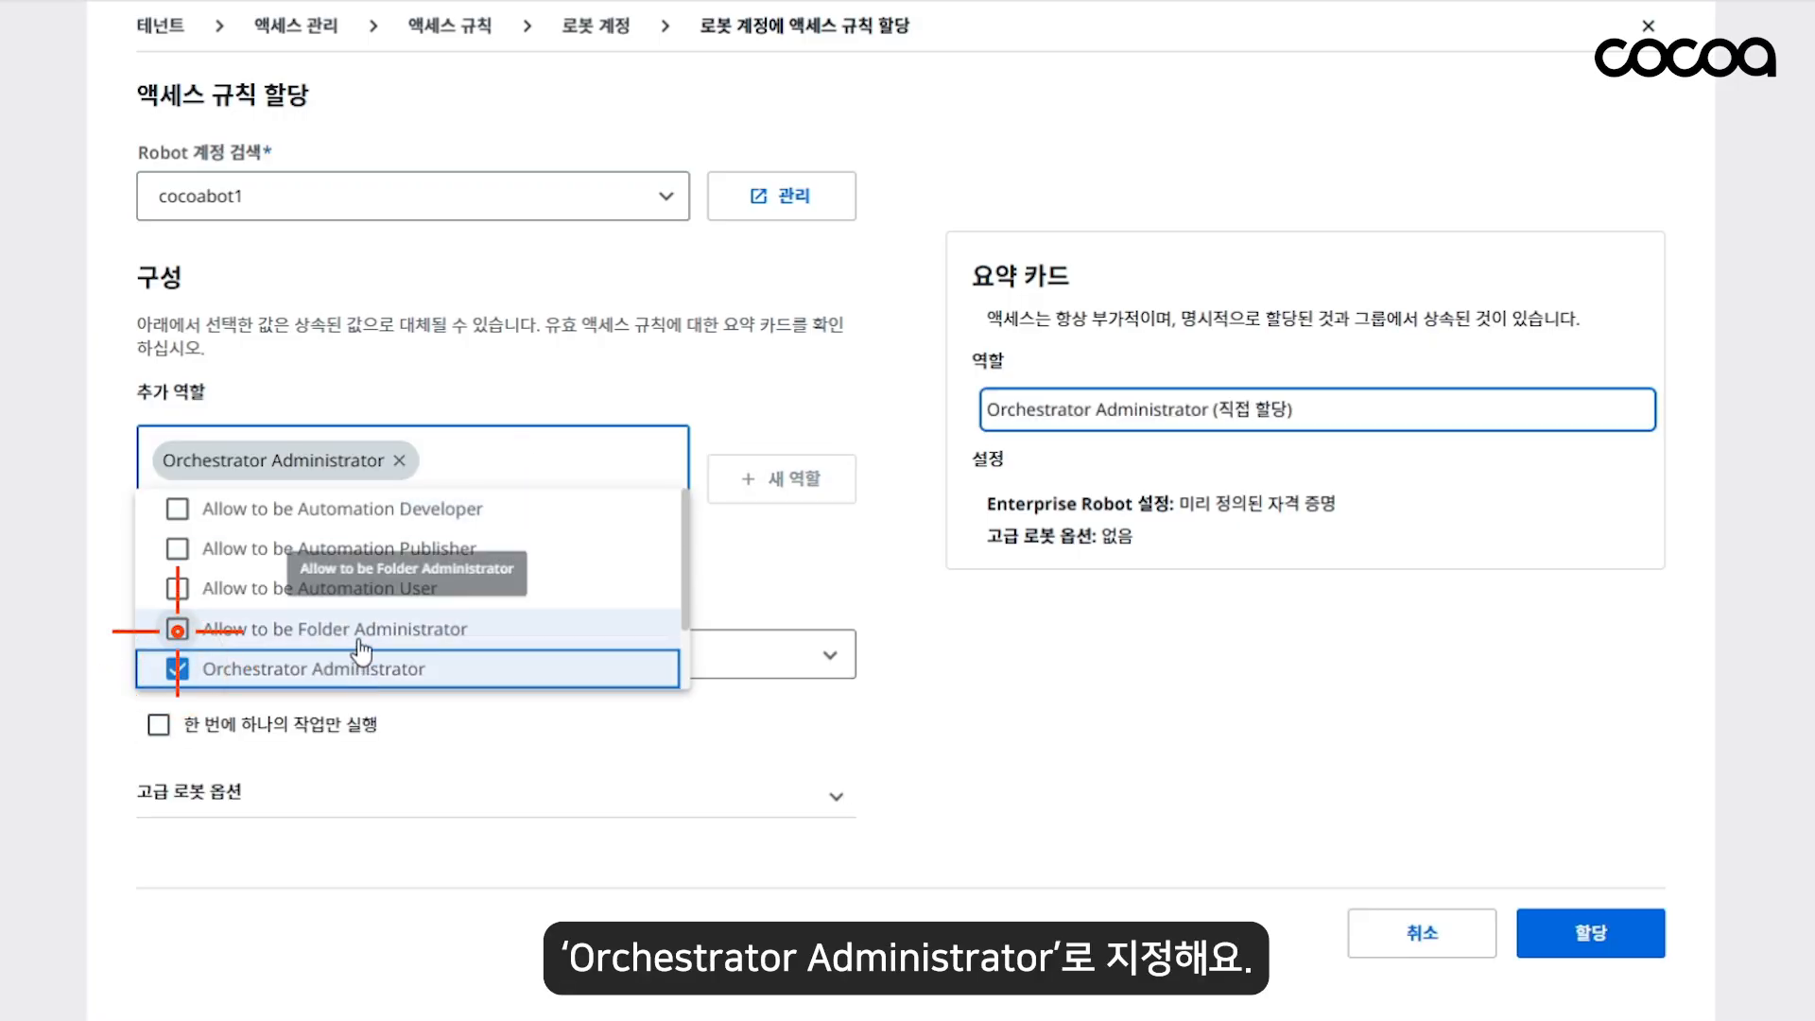
{"action": "left_click", "coordinate": [359, 628]}
{"action": "left_click", "coordinate": [871, 632]}
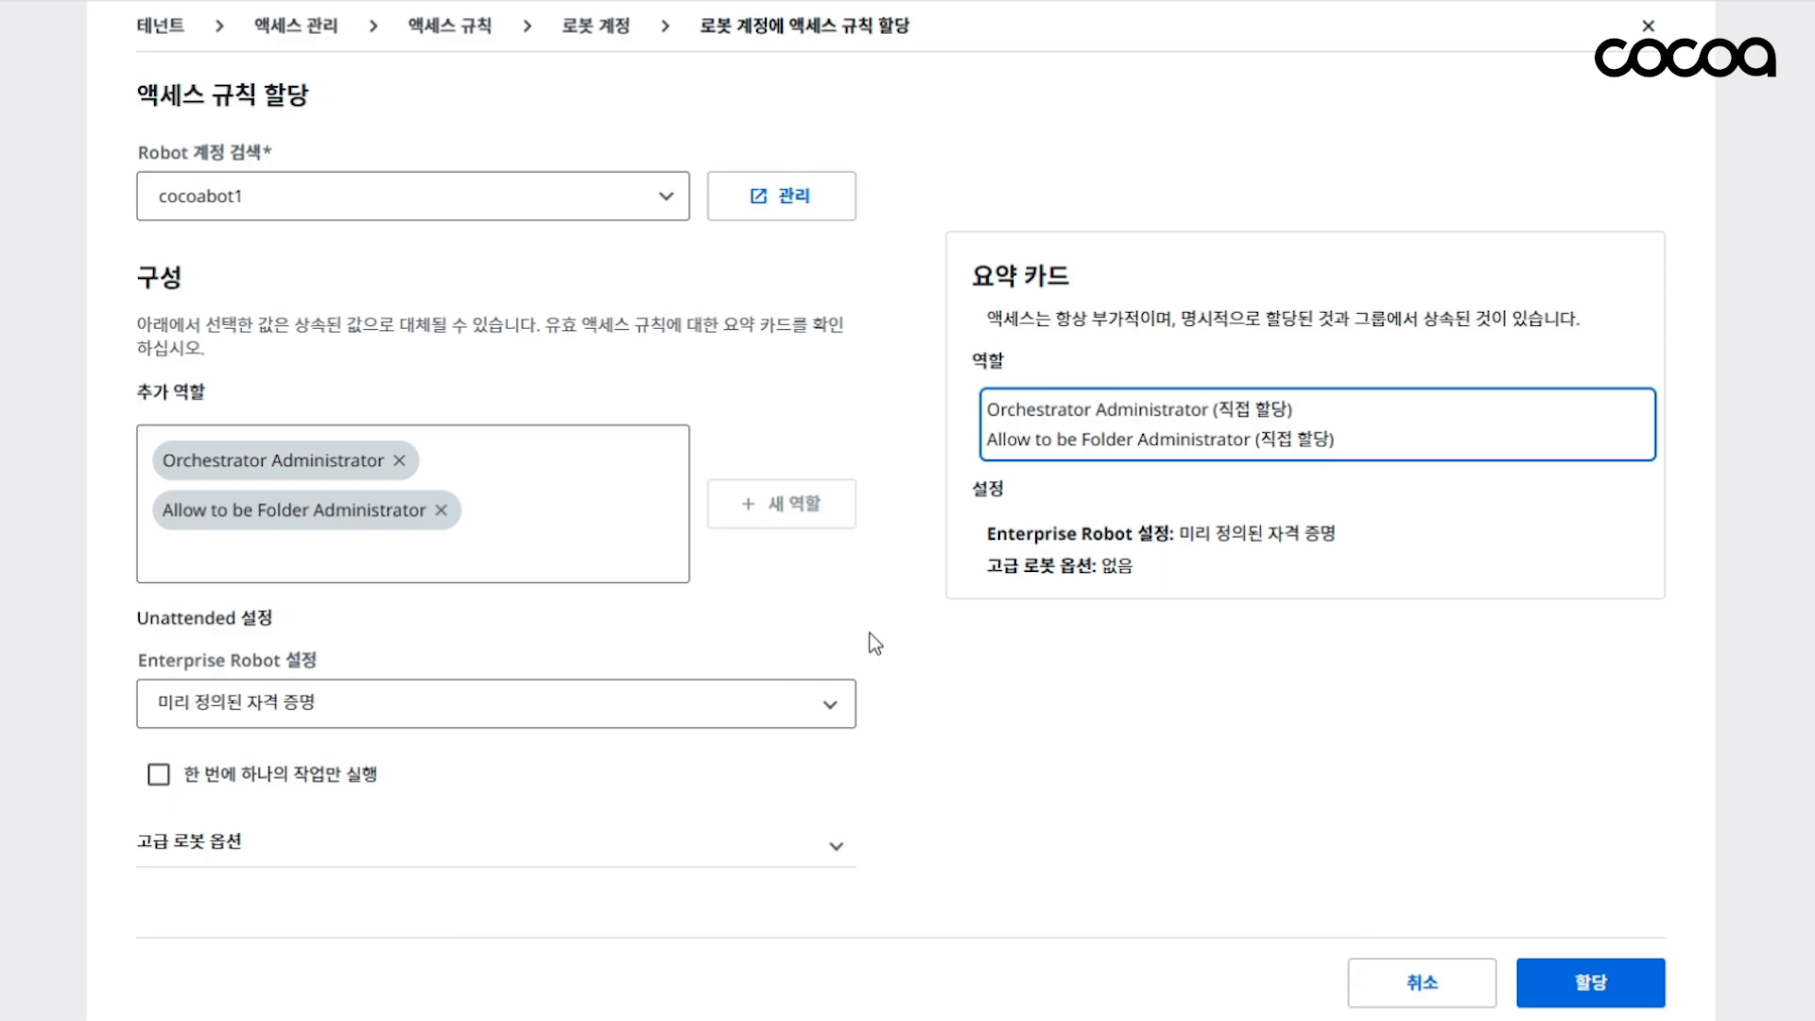
Step: Set the Enterprise Robot setting to custom Windows credentials (사용자 지정 Windows 자격 증명) and enter the PC's domain and username
{"action": "left_click", "coordinate": [336, 705]}
{"action": "left_click", "coordinate": [371, 802]}
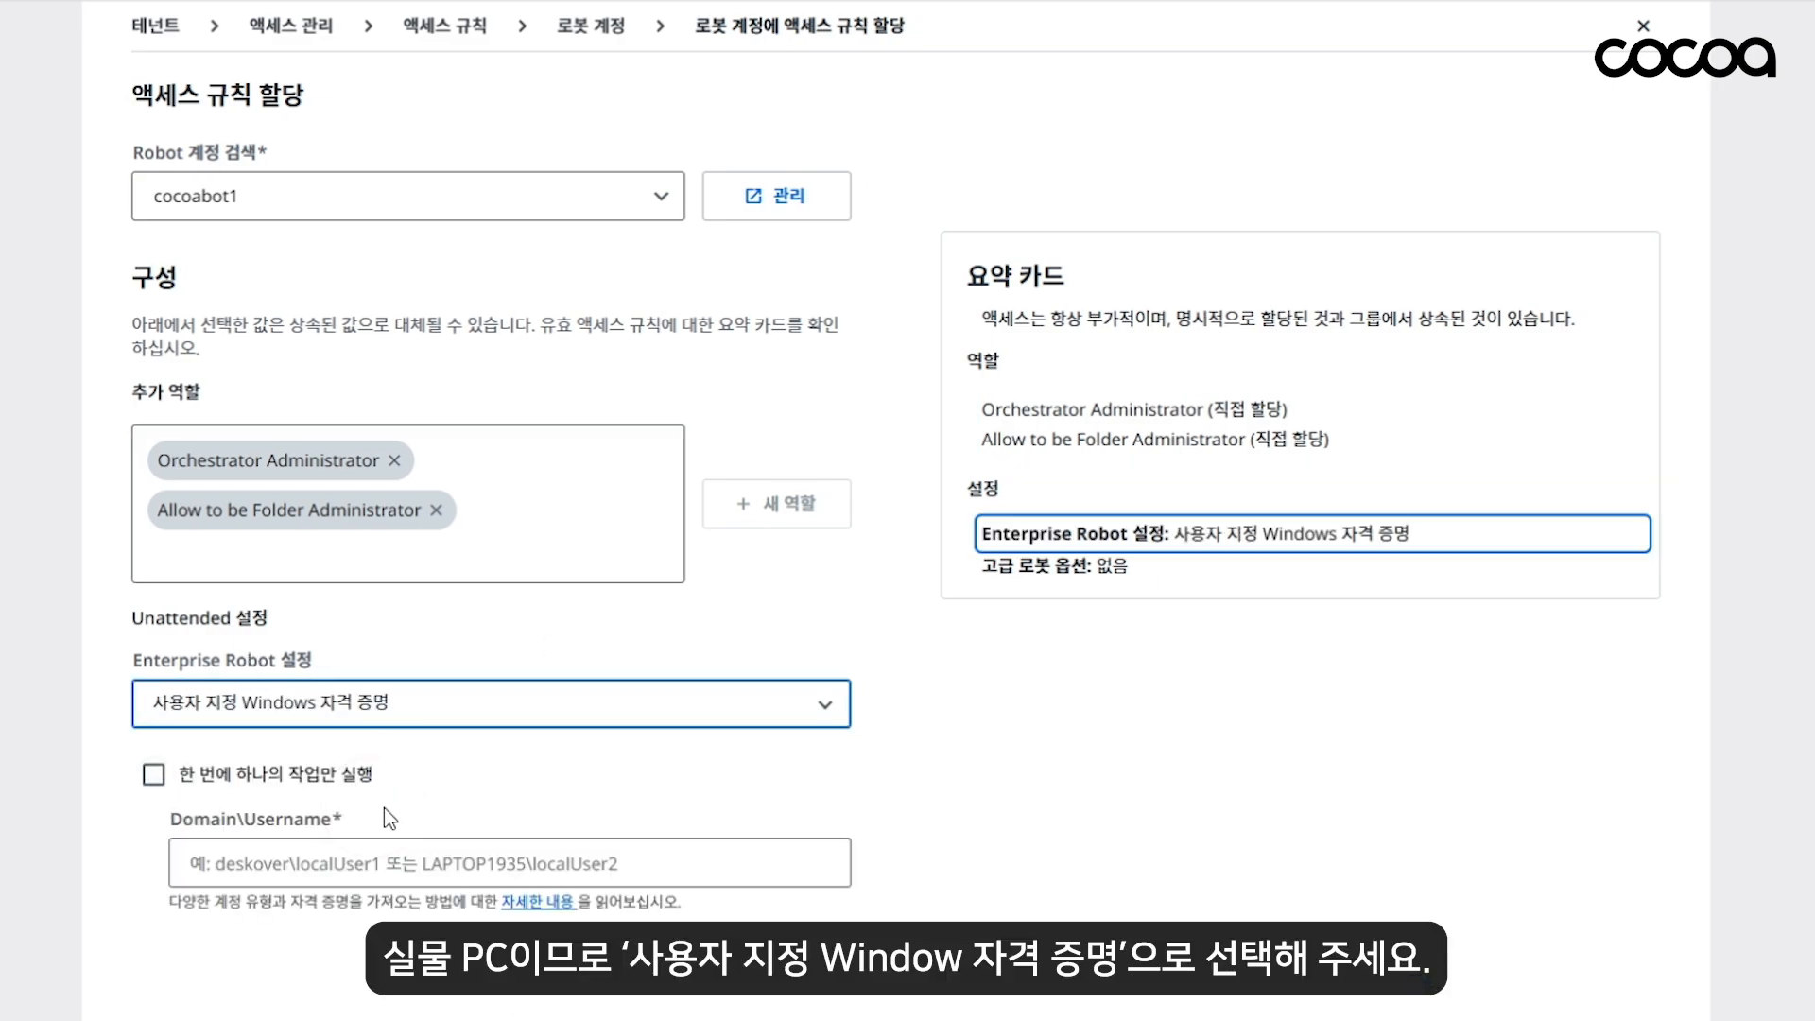
{"action": "scroll", "coordinate": [416, 813], "scroll_direction": "down", "scroll_amount": 1}
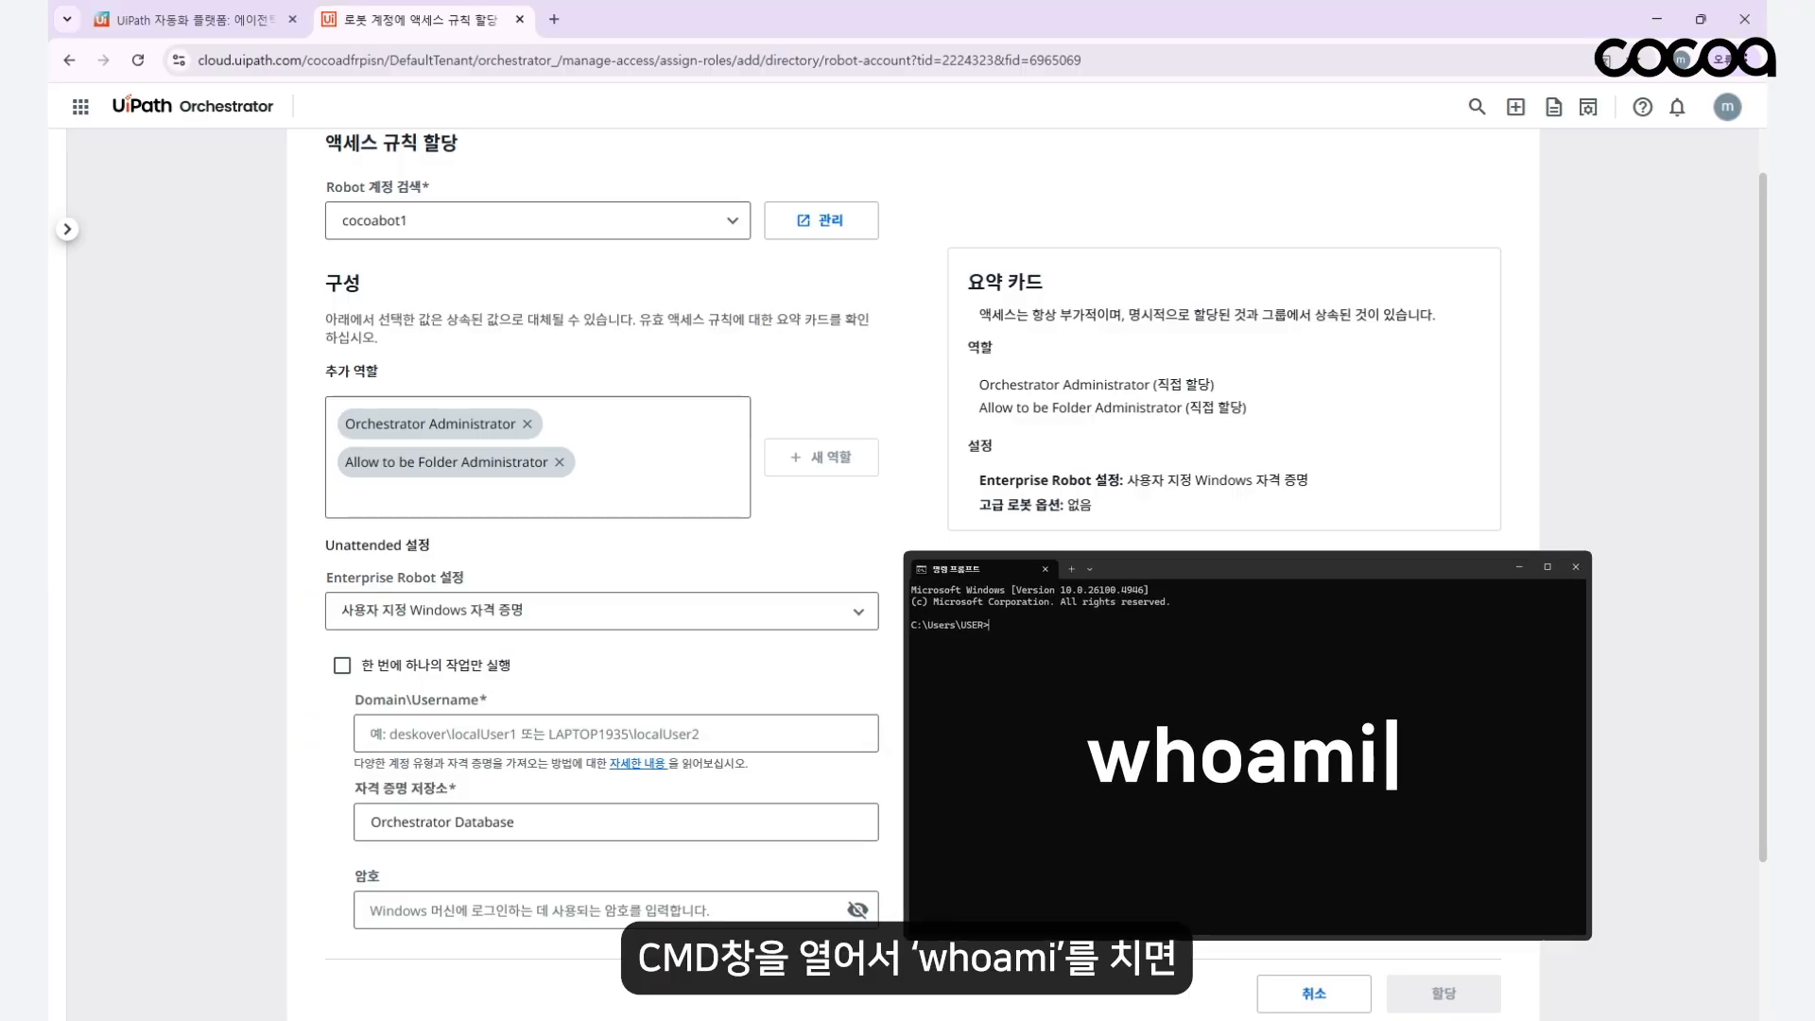
{"action": "left_click", "coordinate": [628, 729]}
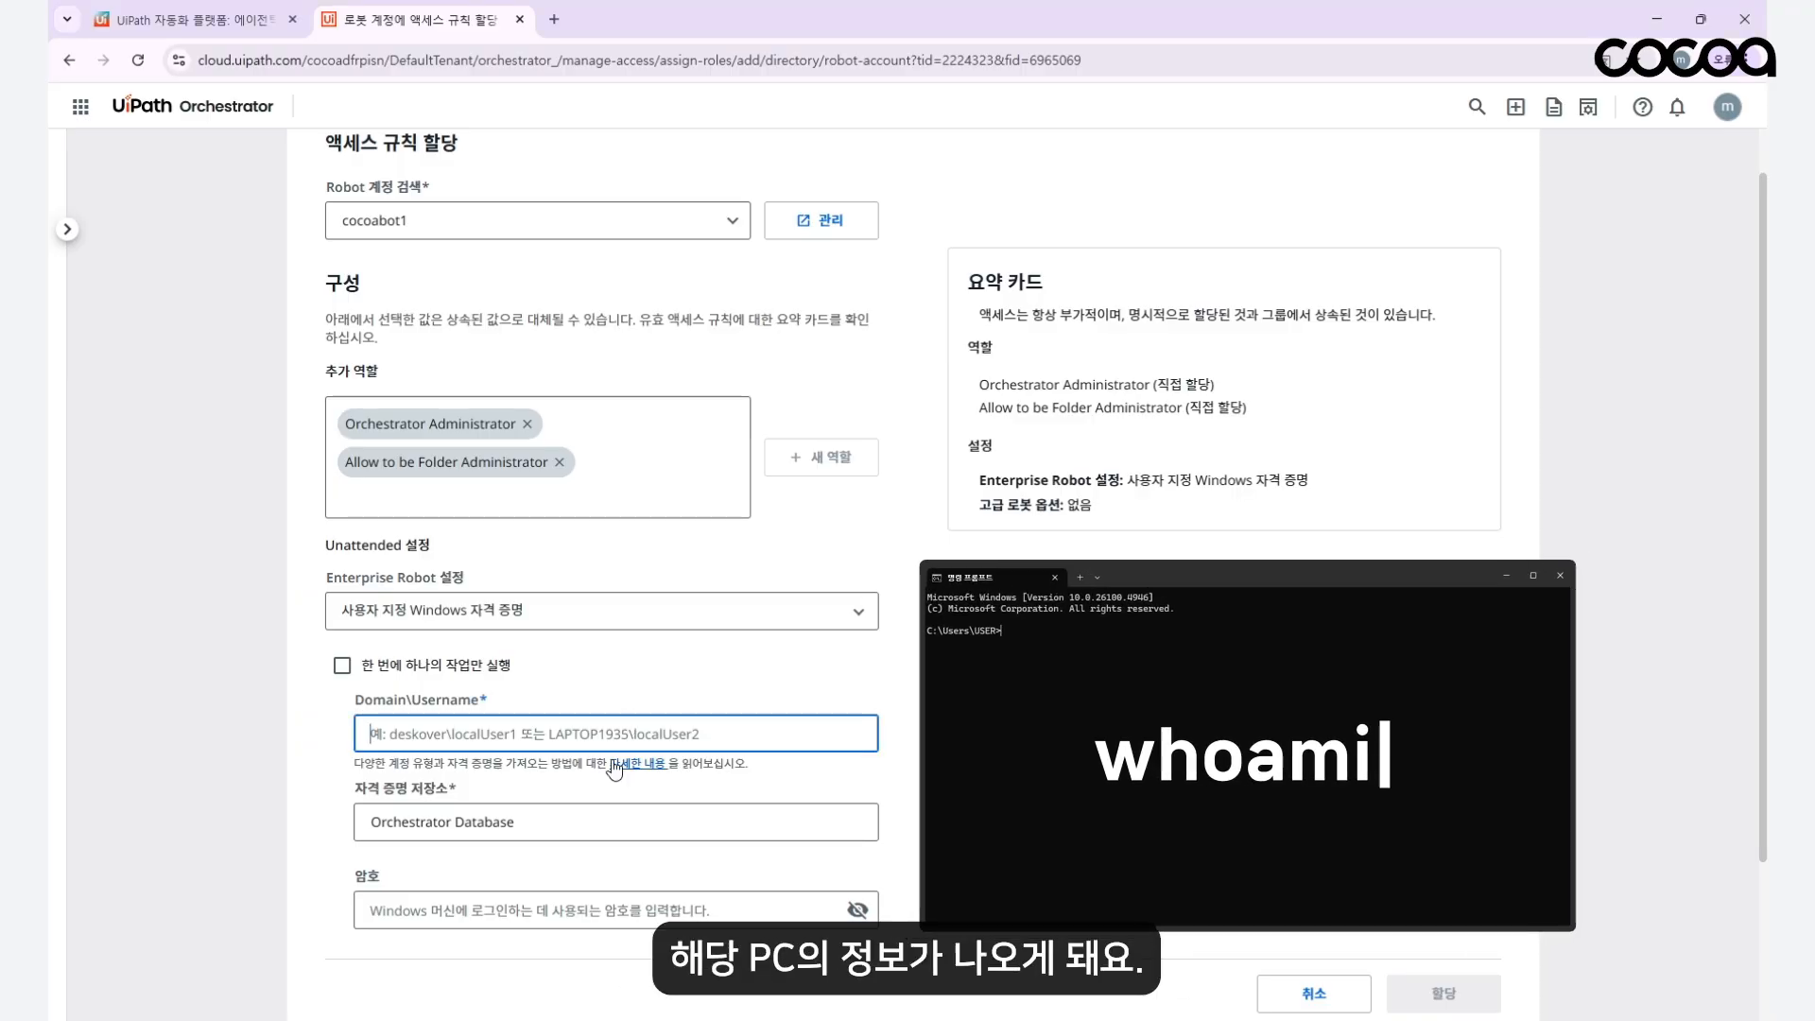
{"action": "key", "text": "ctrl+v"}
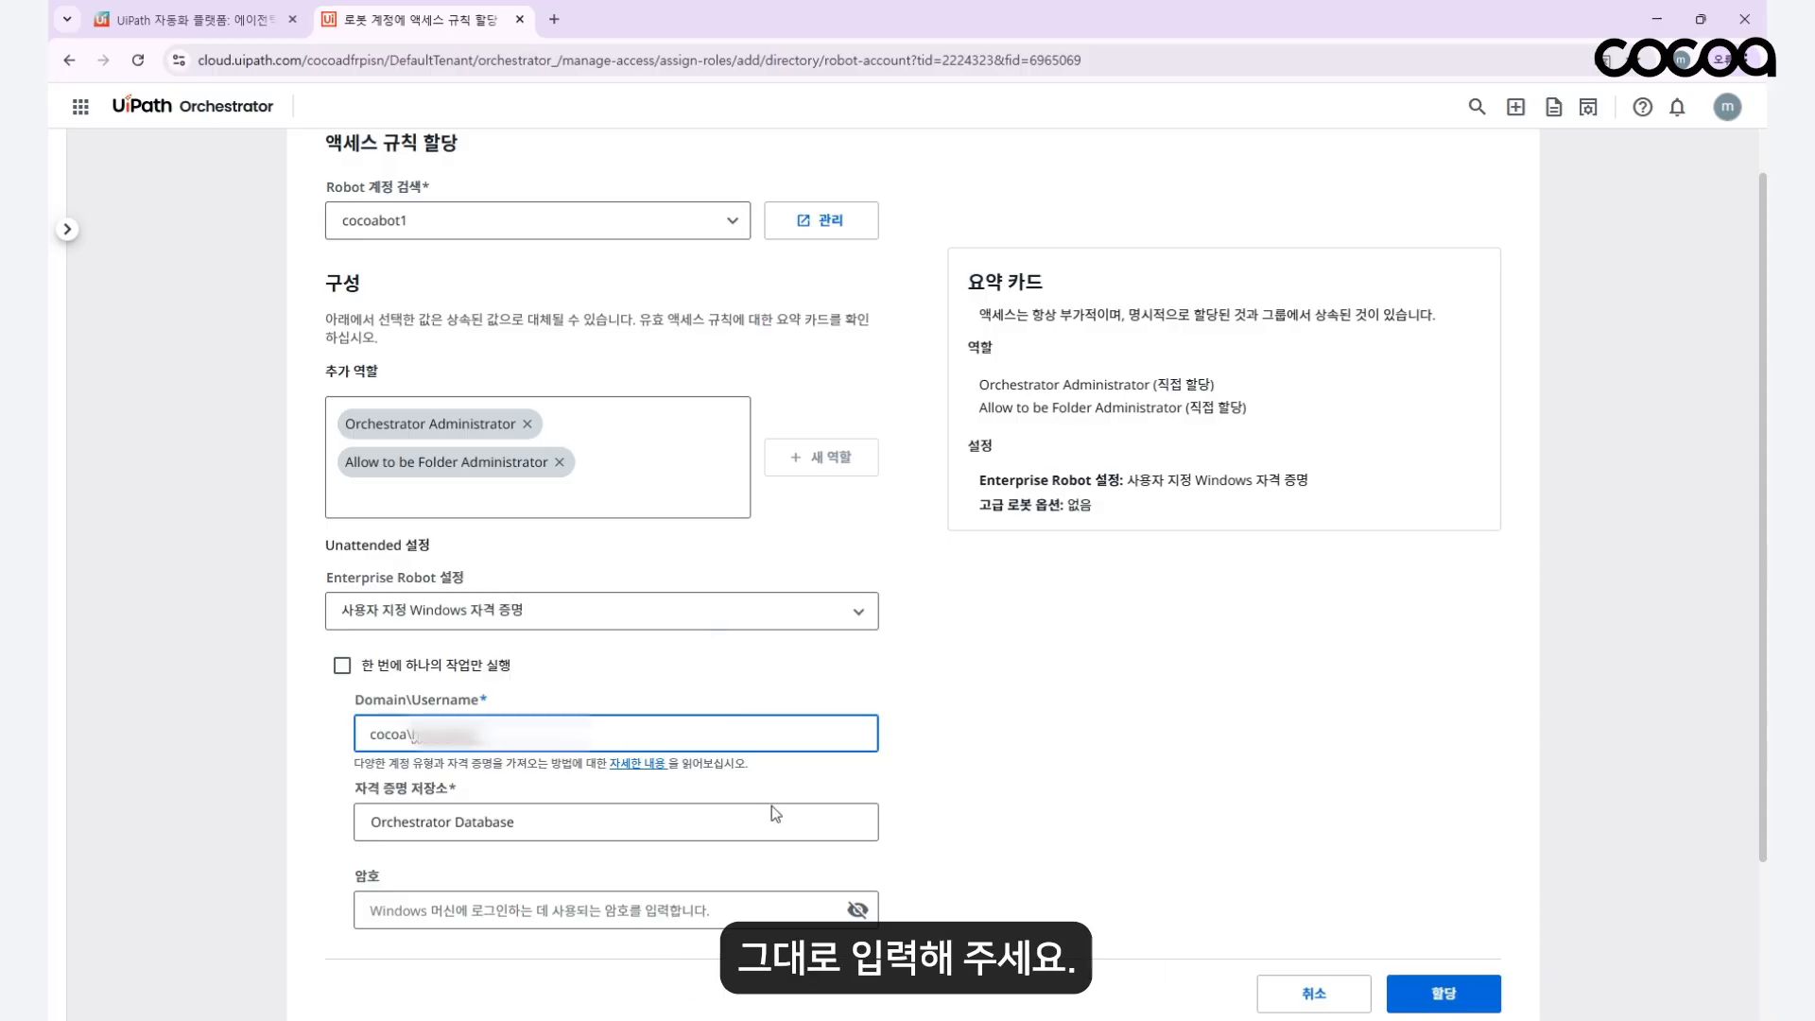
Step: Enter the Windows login password for the robot account and assign the access rule
{"action": "scroll", "coordinate": [771, 804], "scroll_direction": "down", "scroll_amount": 1}
{"action": "left_click", "coordinate": [640, 860]}
{"action": "type", "text": "•••"}
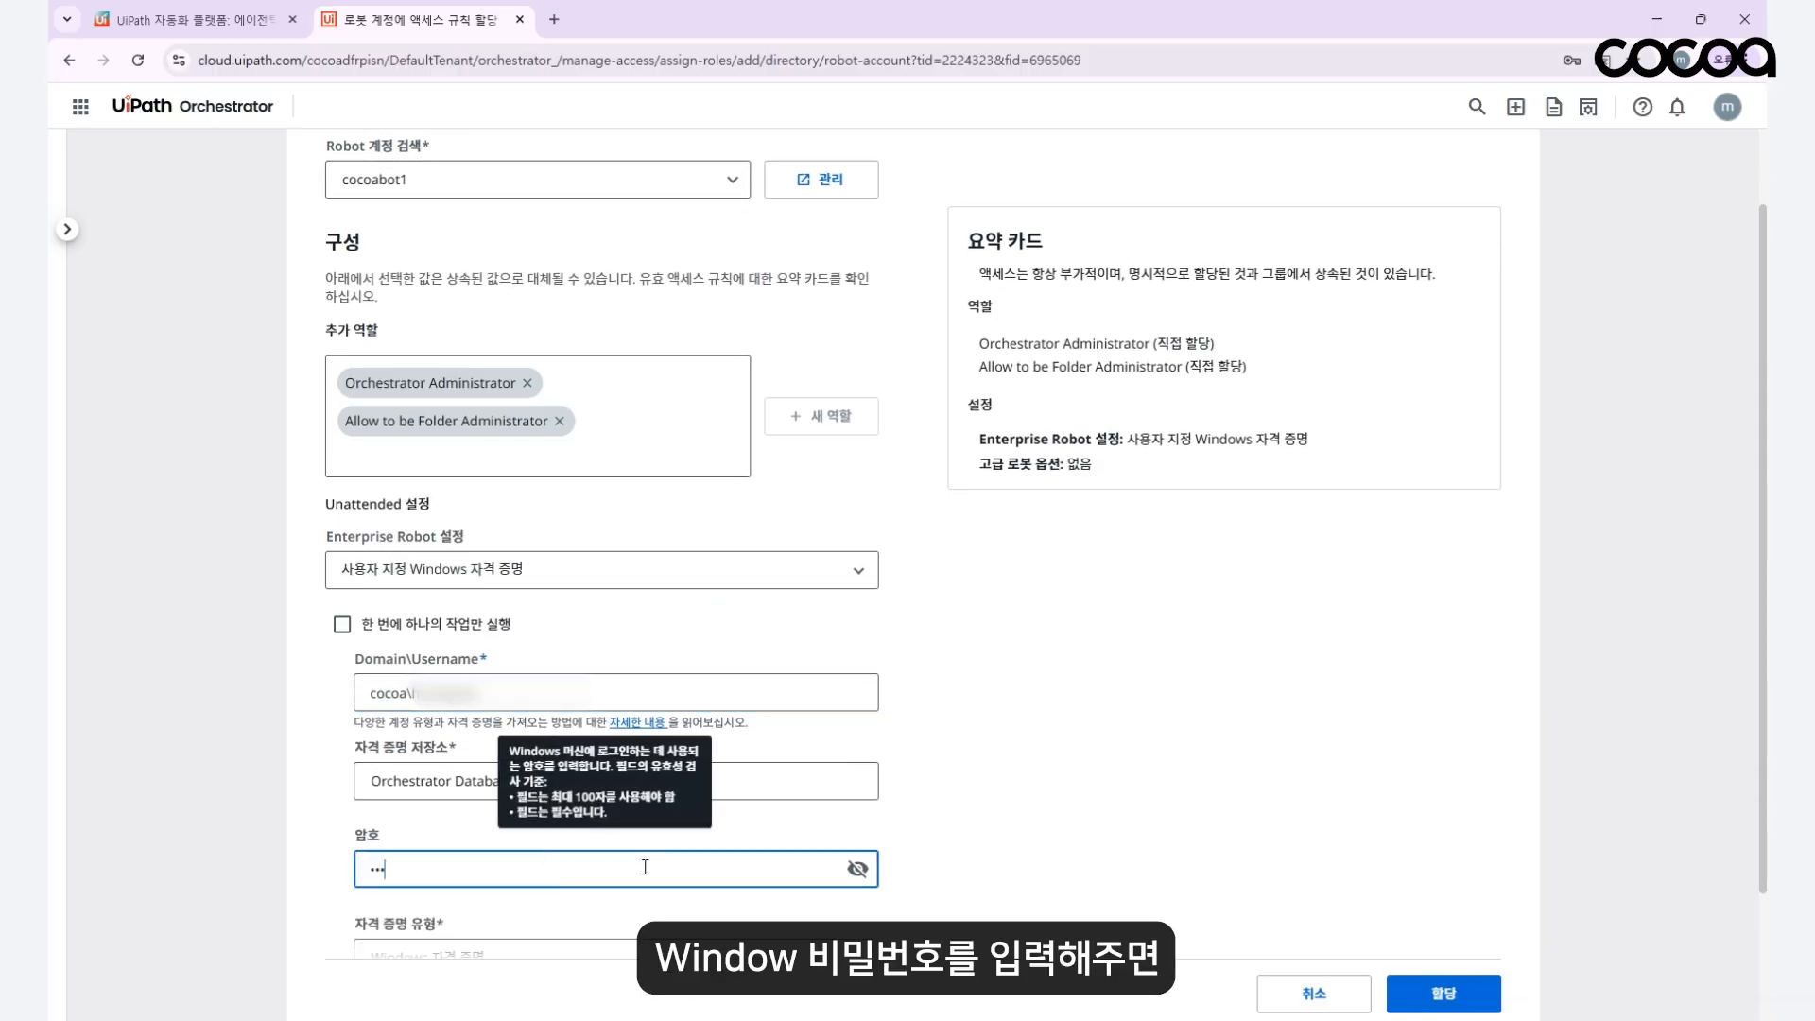
{"action": "left_click", "coordinate": [1133, 843]}
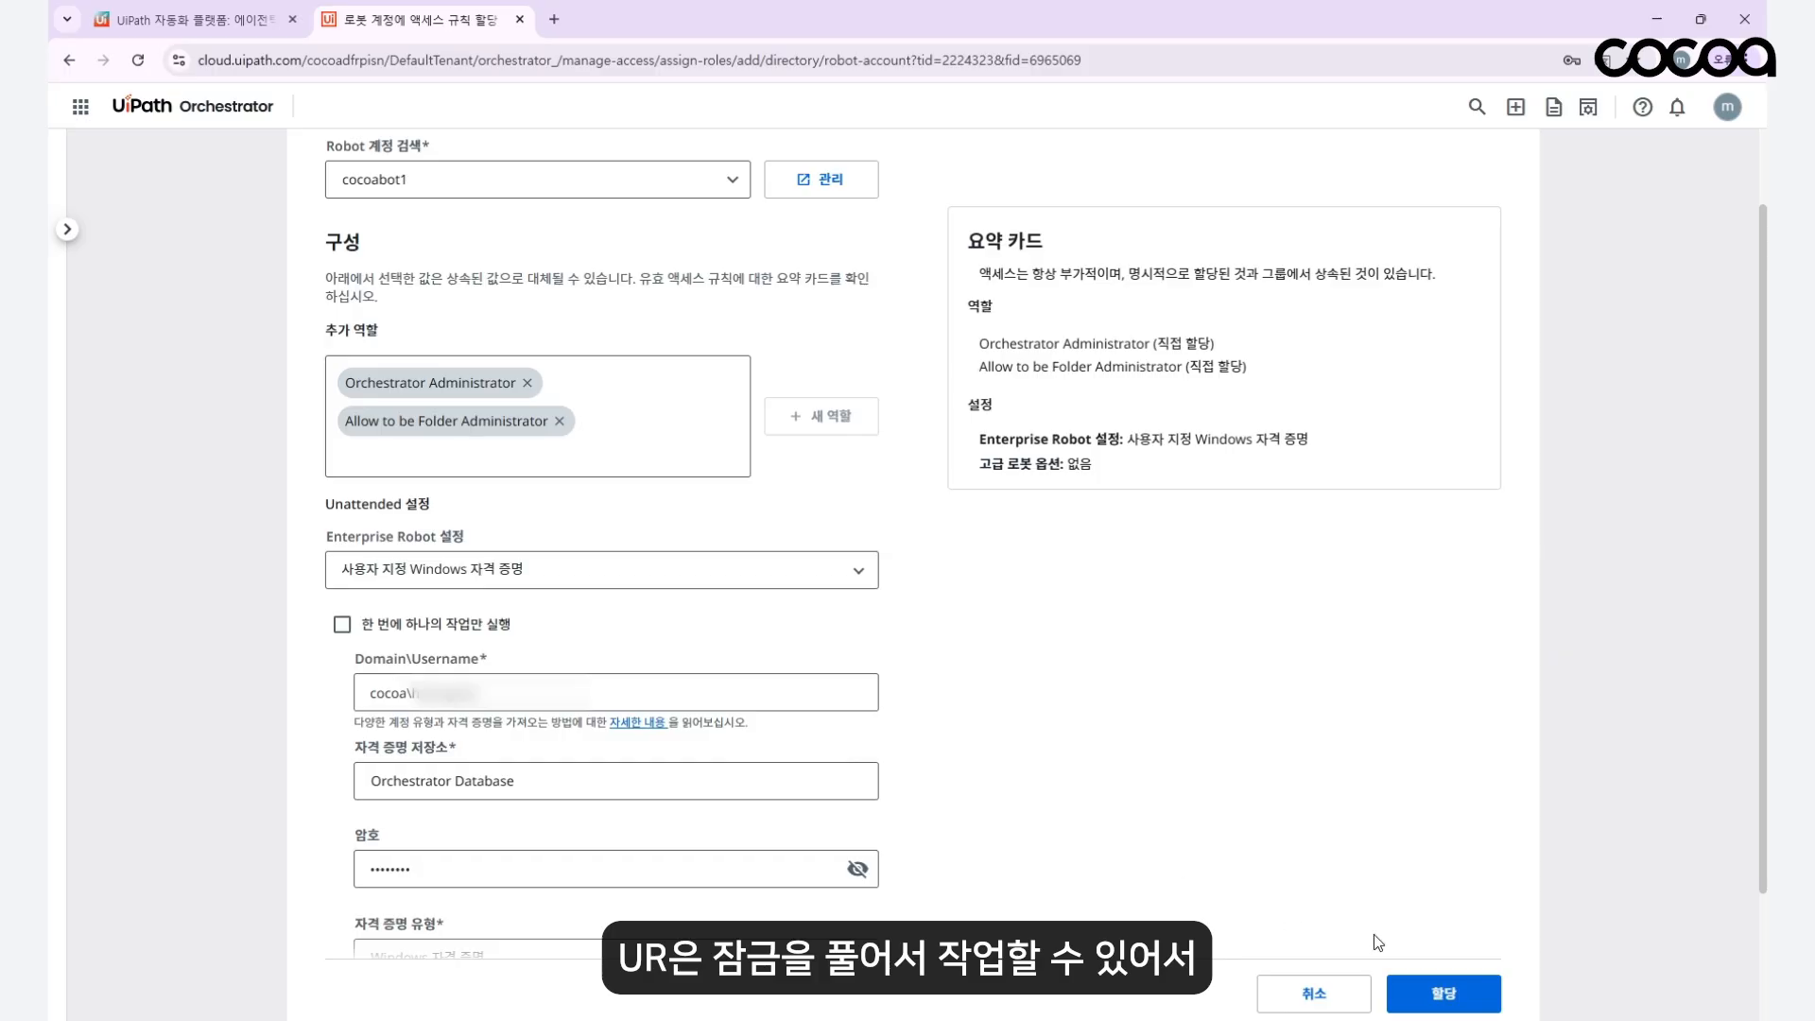
{"action": "scroll", "coordinate": [1399, 936], "scroll_direction": "down", "scroll_amount": 1}
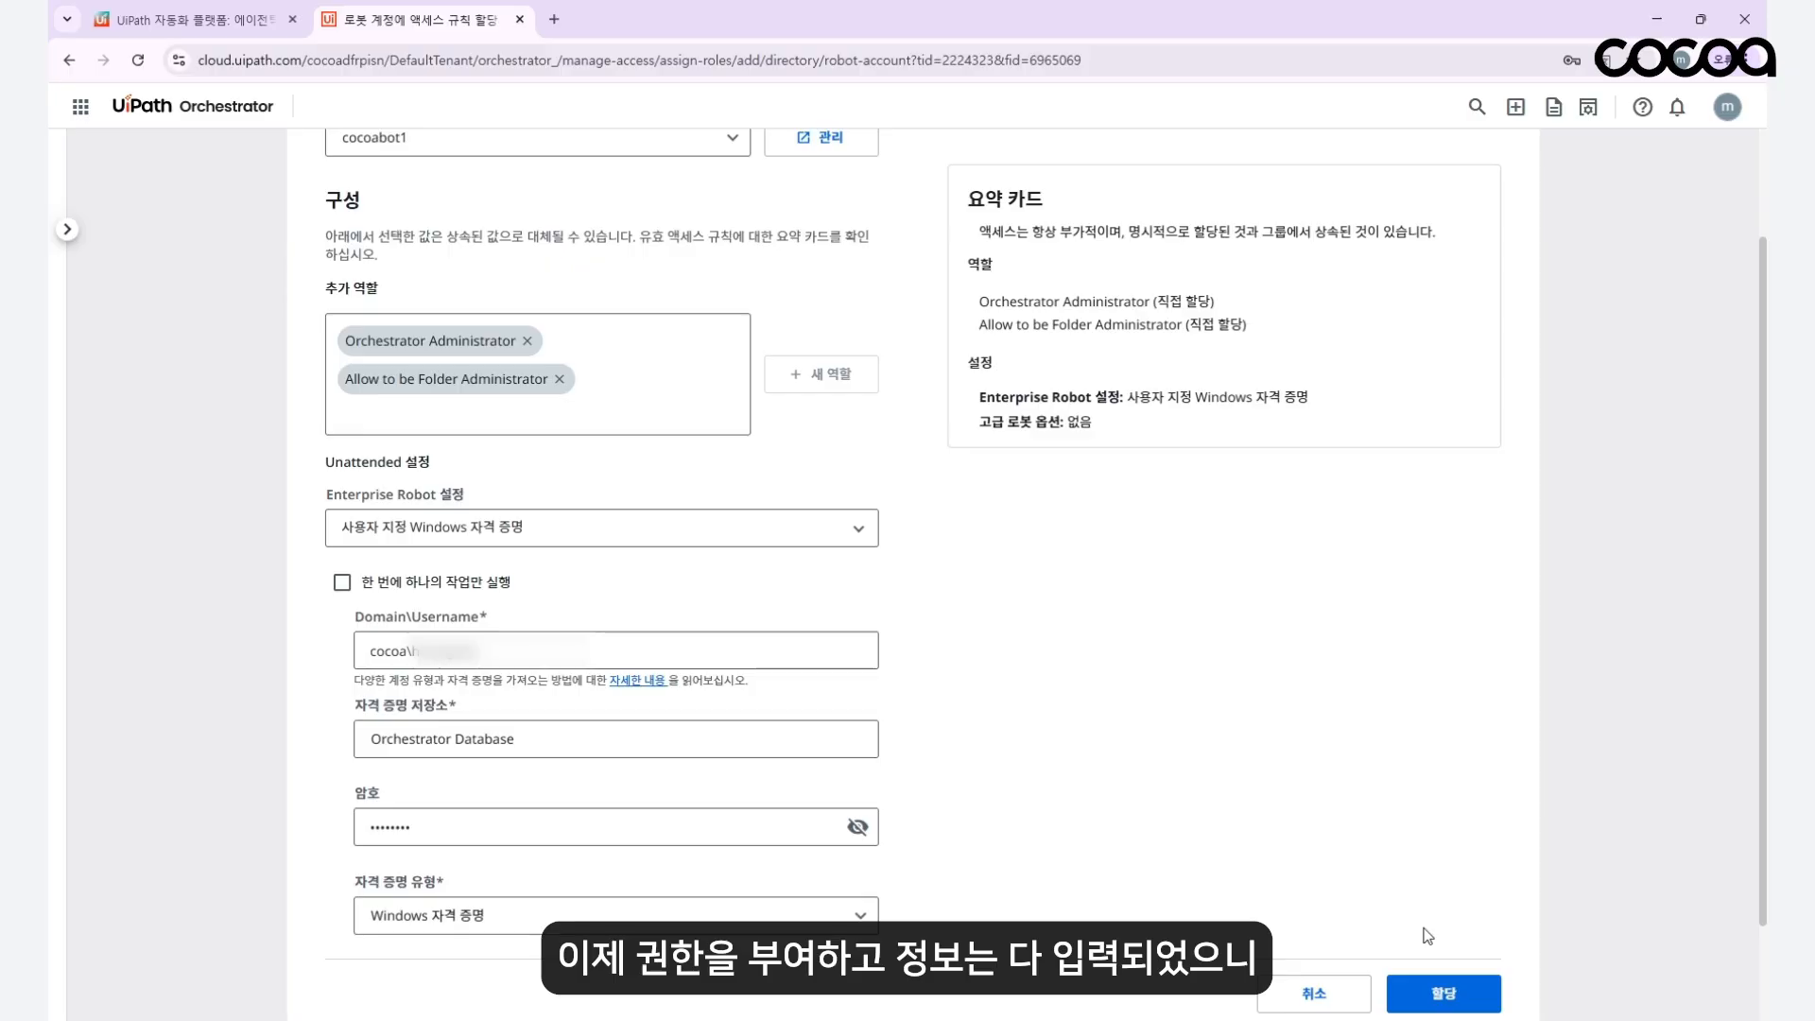
{"action": "left_click", "coordinate": [1443, 993]}
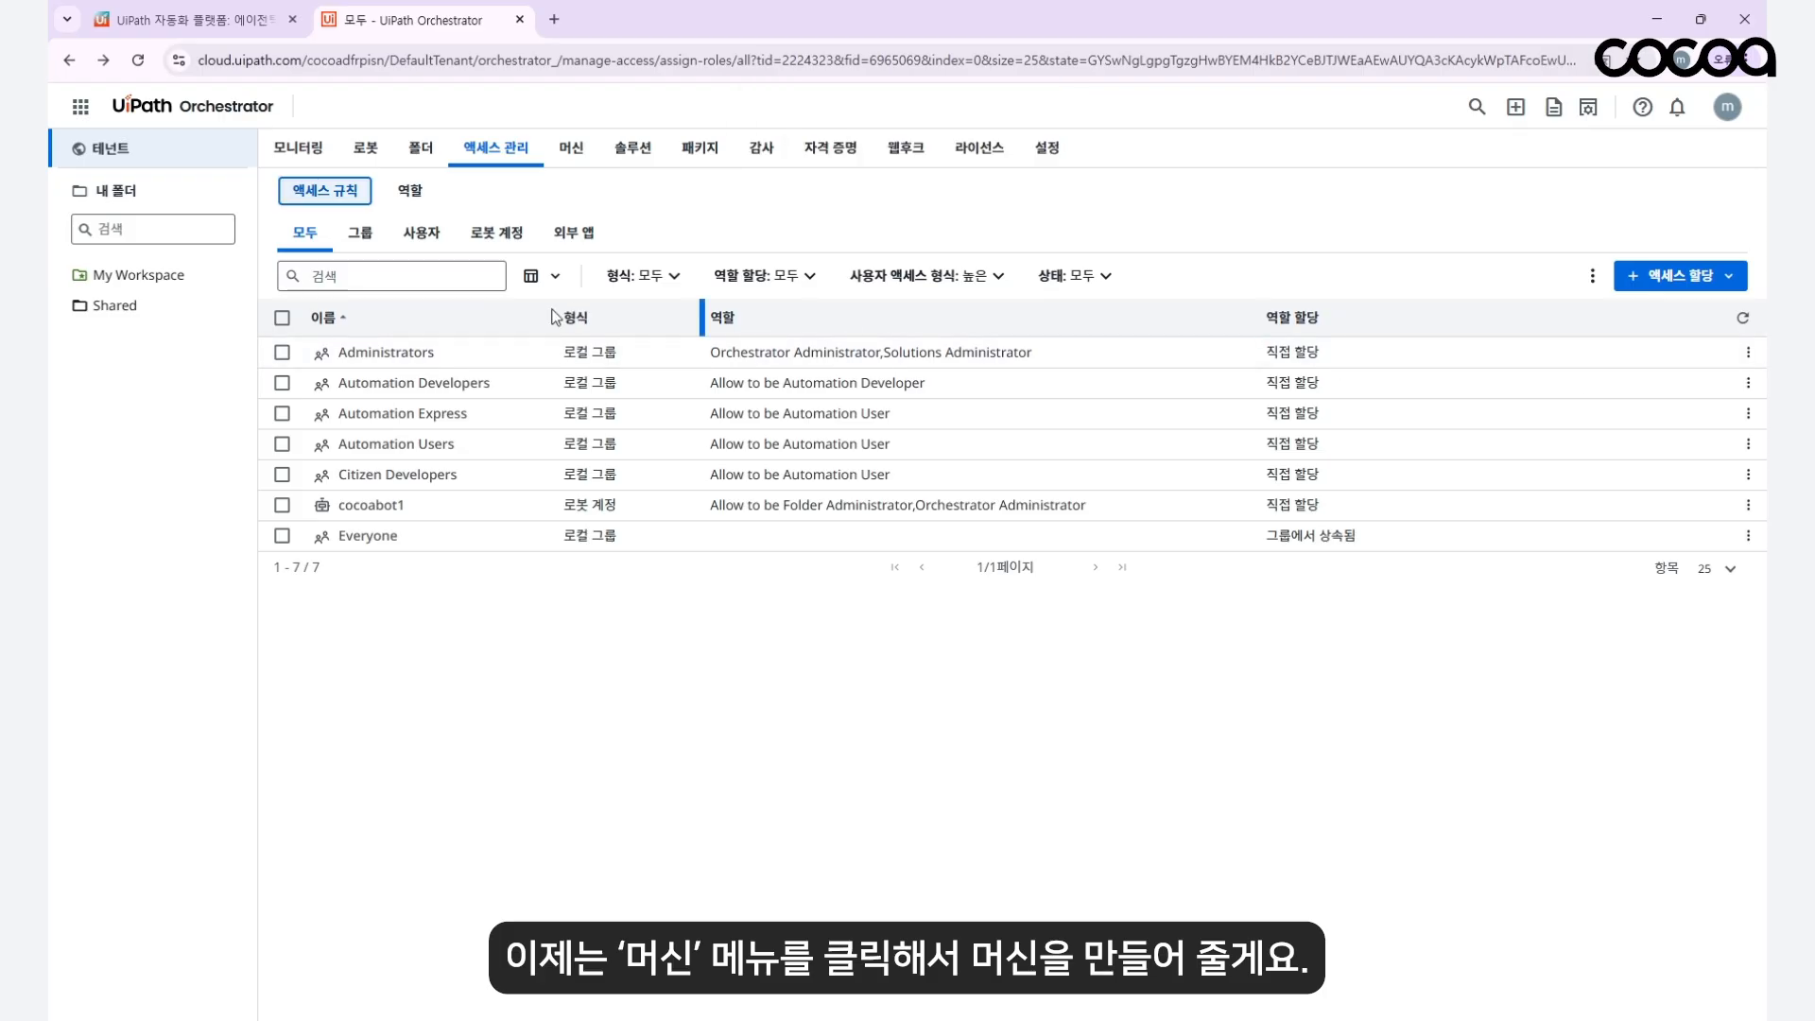
Step: Create a machine template named cocoa with 1 Production (Unattended) runtime, and return to the machine list
{"action": "left_click", "coordinate": [571, 151]}
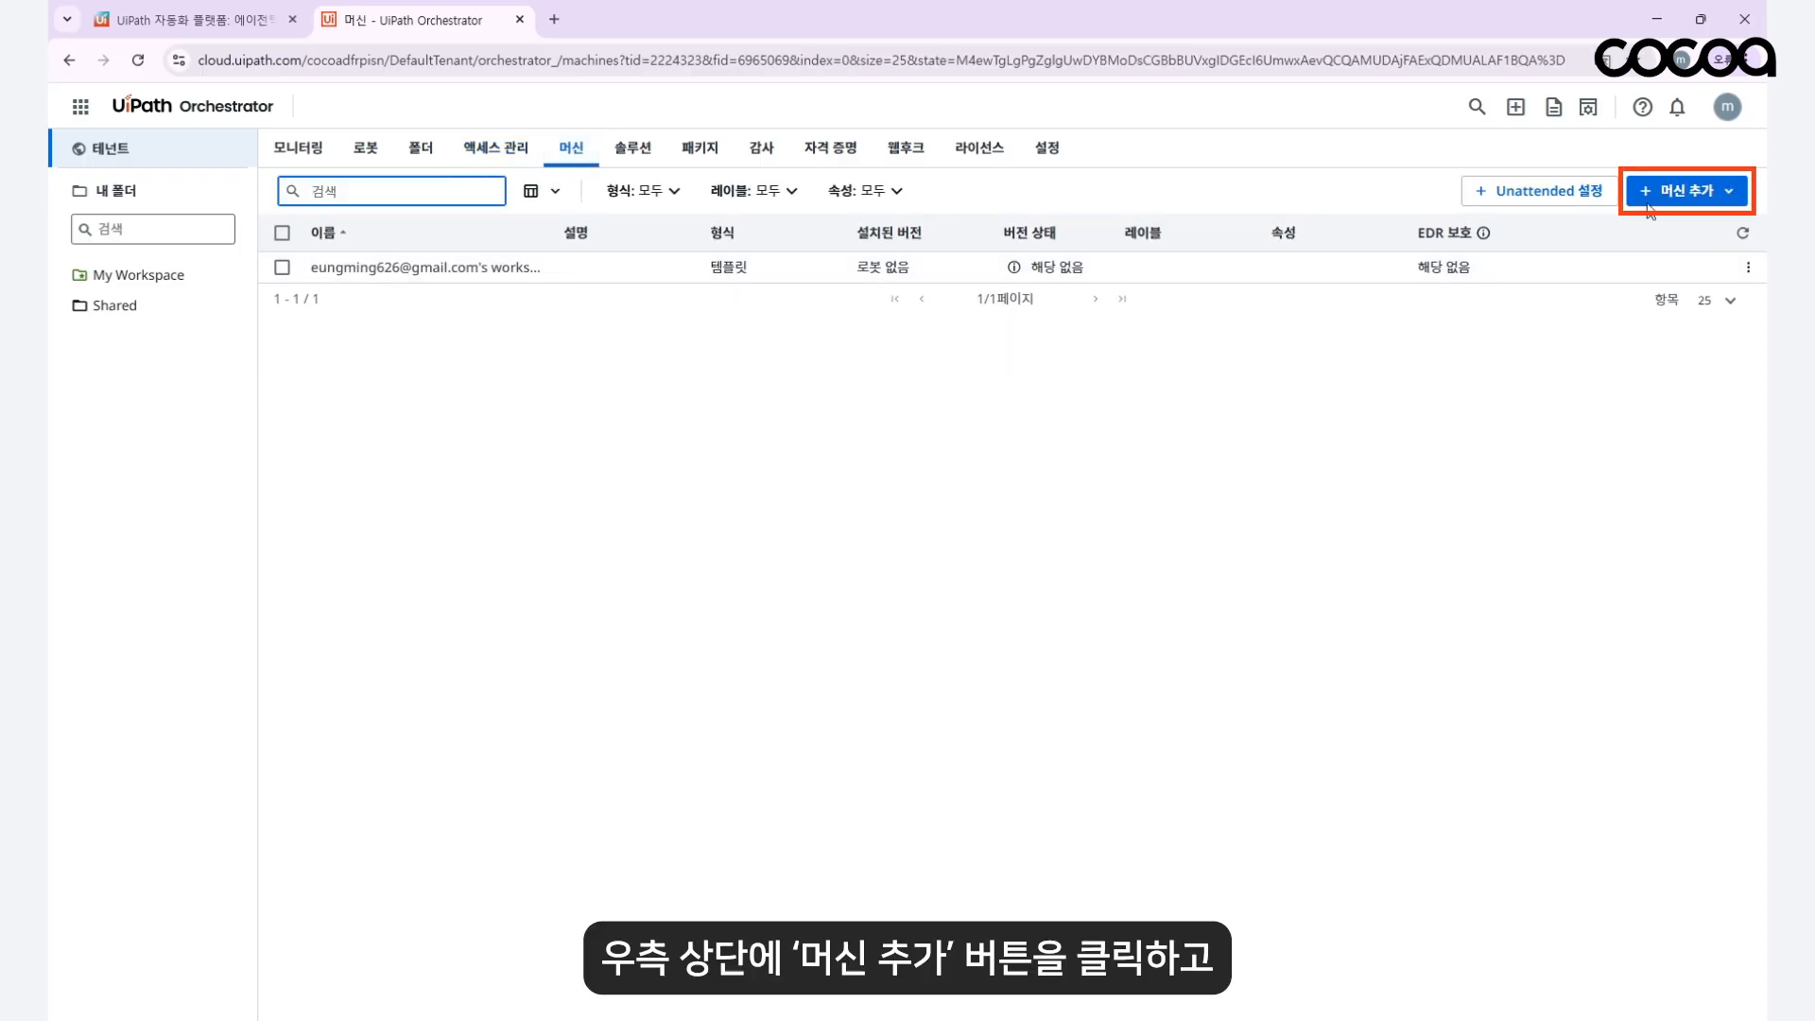
{"action": "left_click", "coordinate": [1673, 191]}
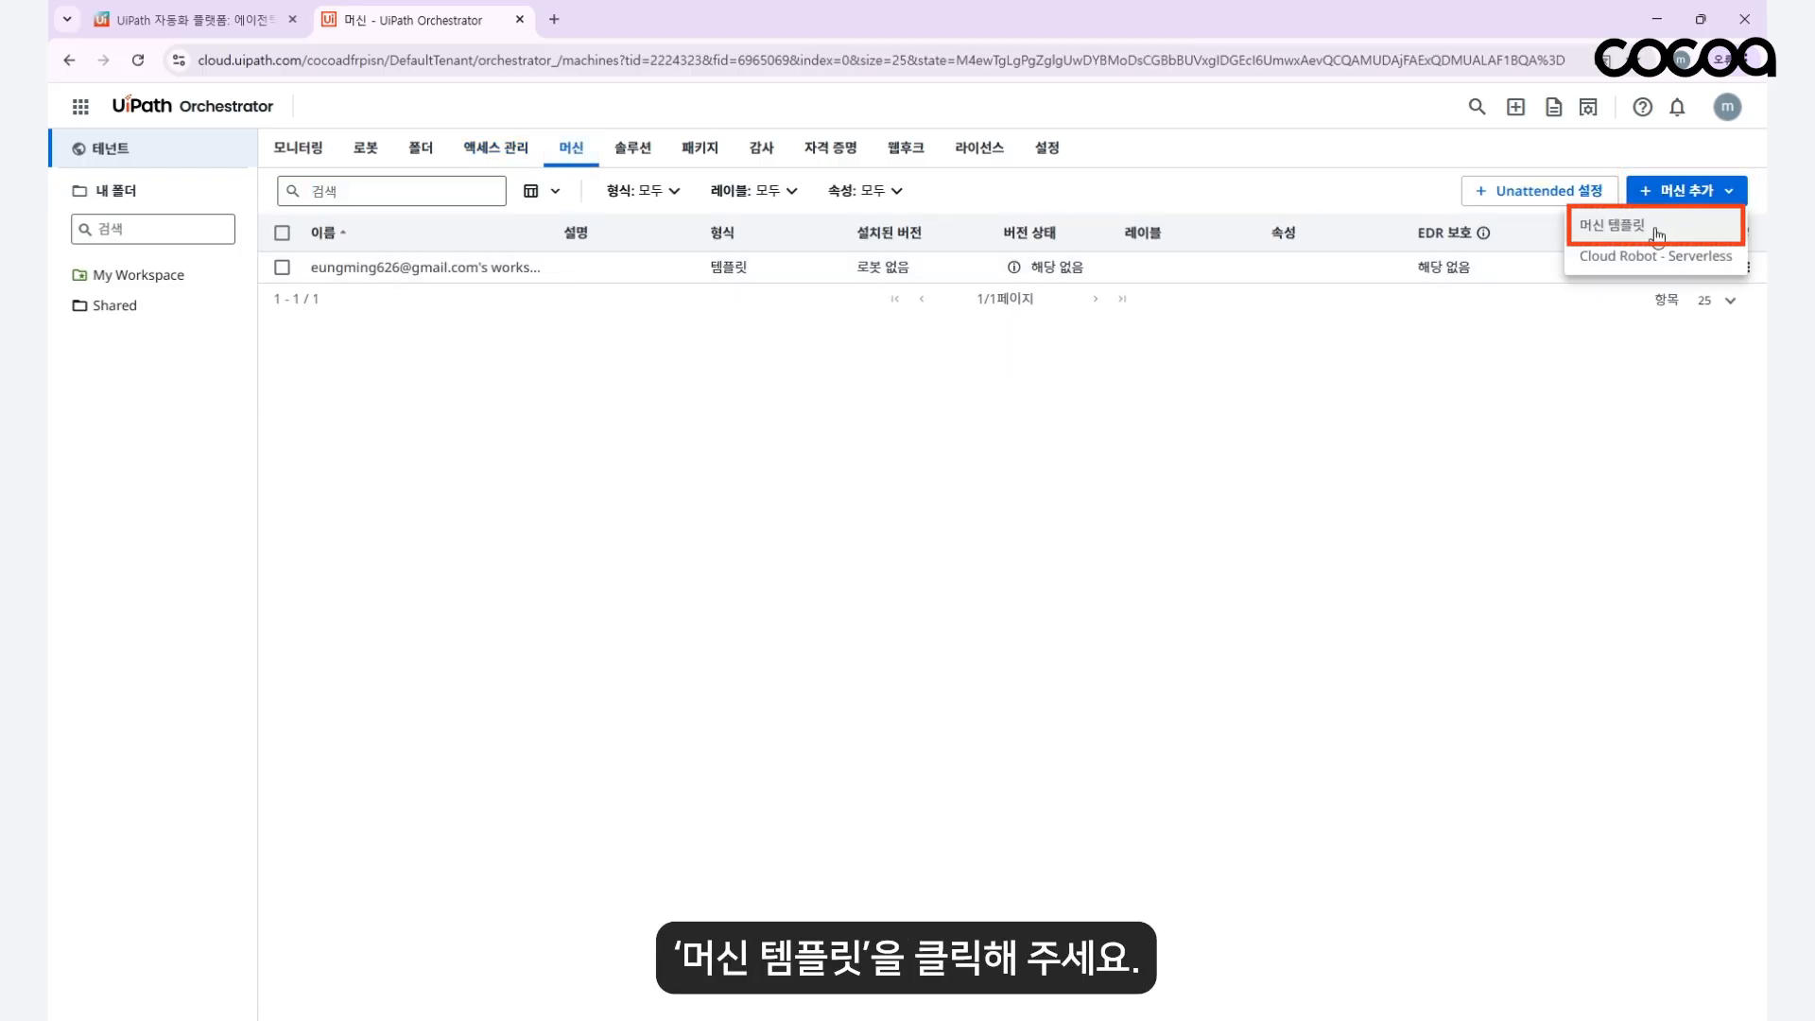
{"action": "left_click", "coordinate": [1657, 232]}
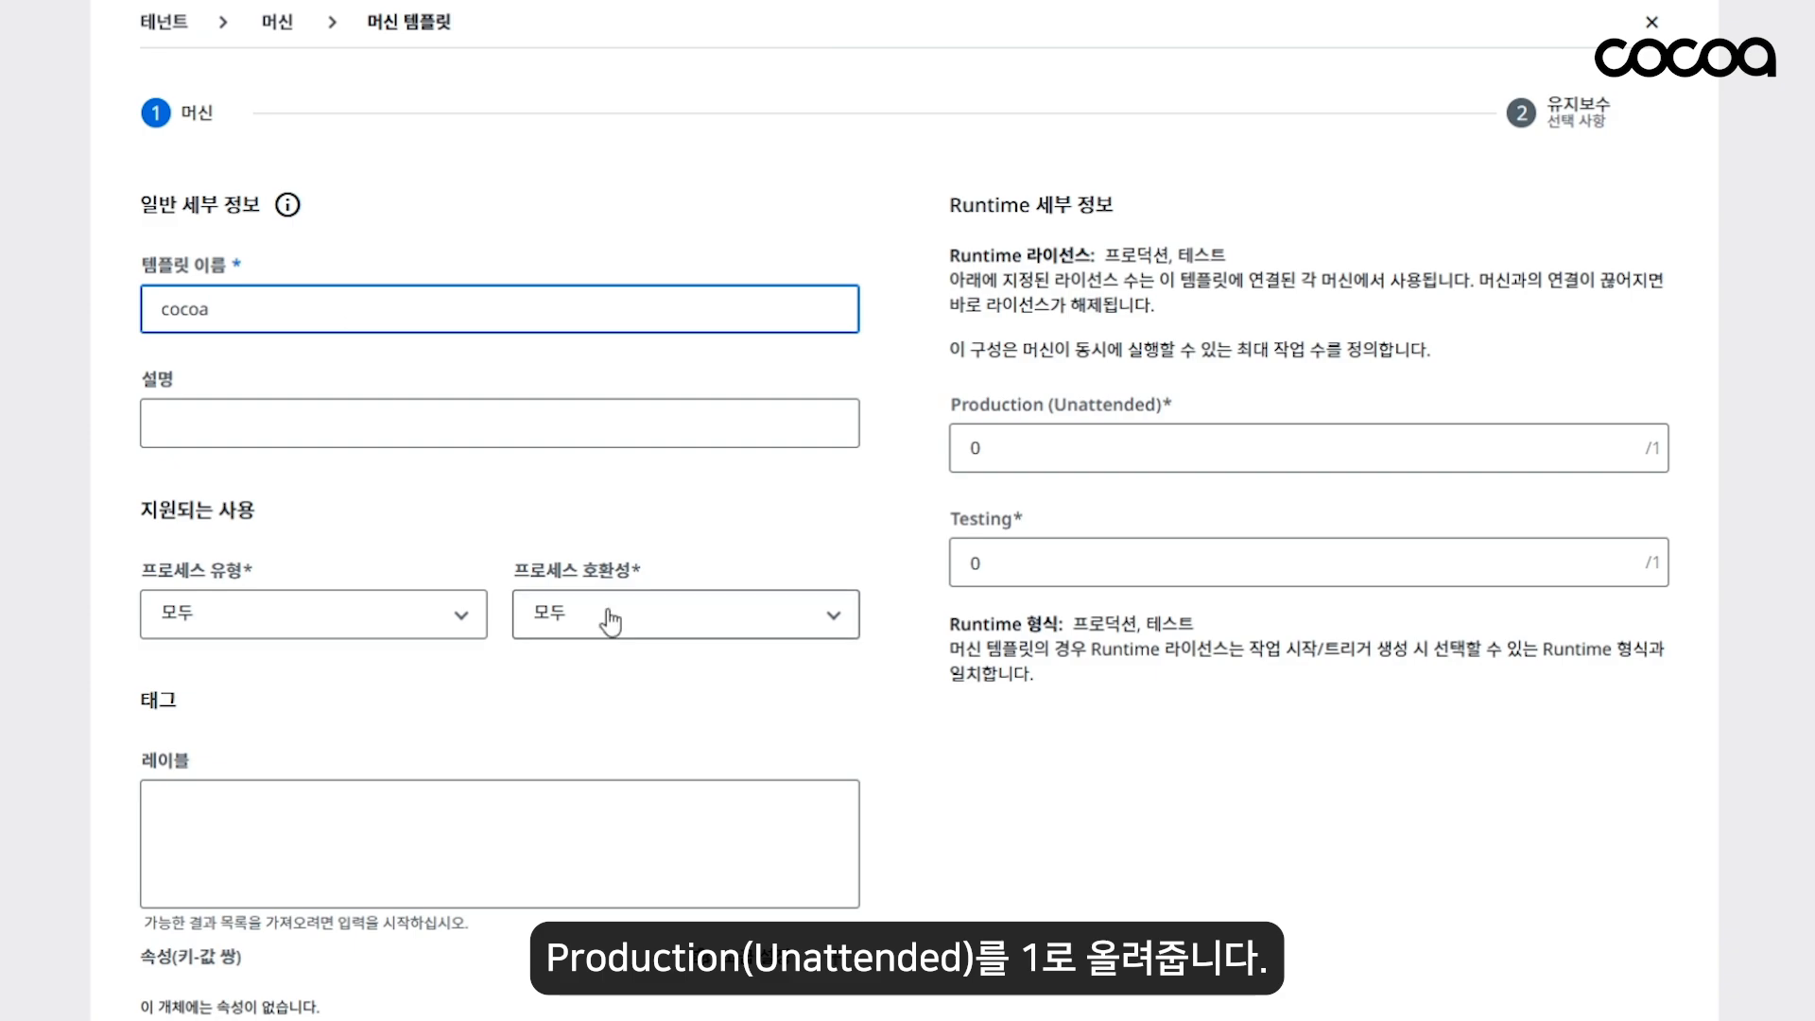
{"action": "left_click", "coordinate": [1631, 439]}
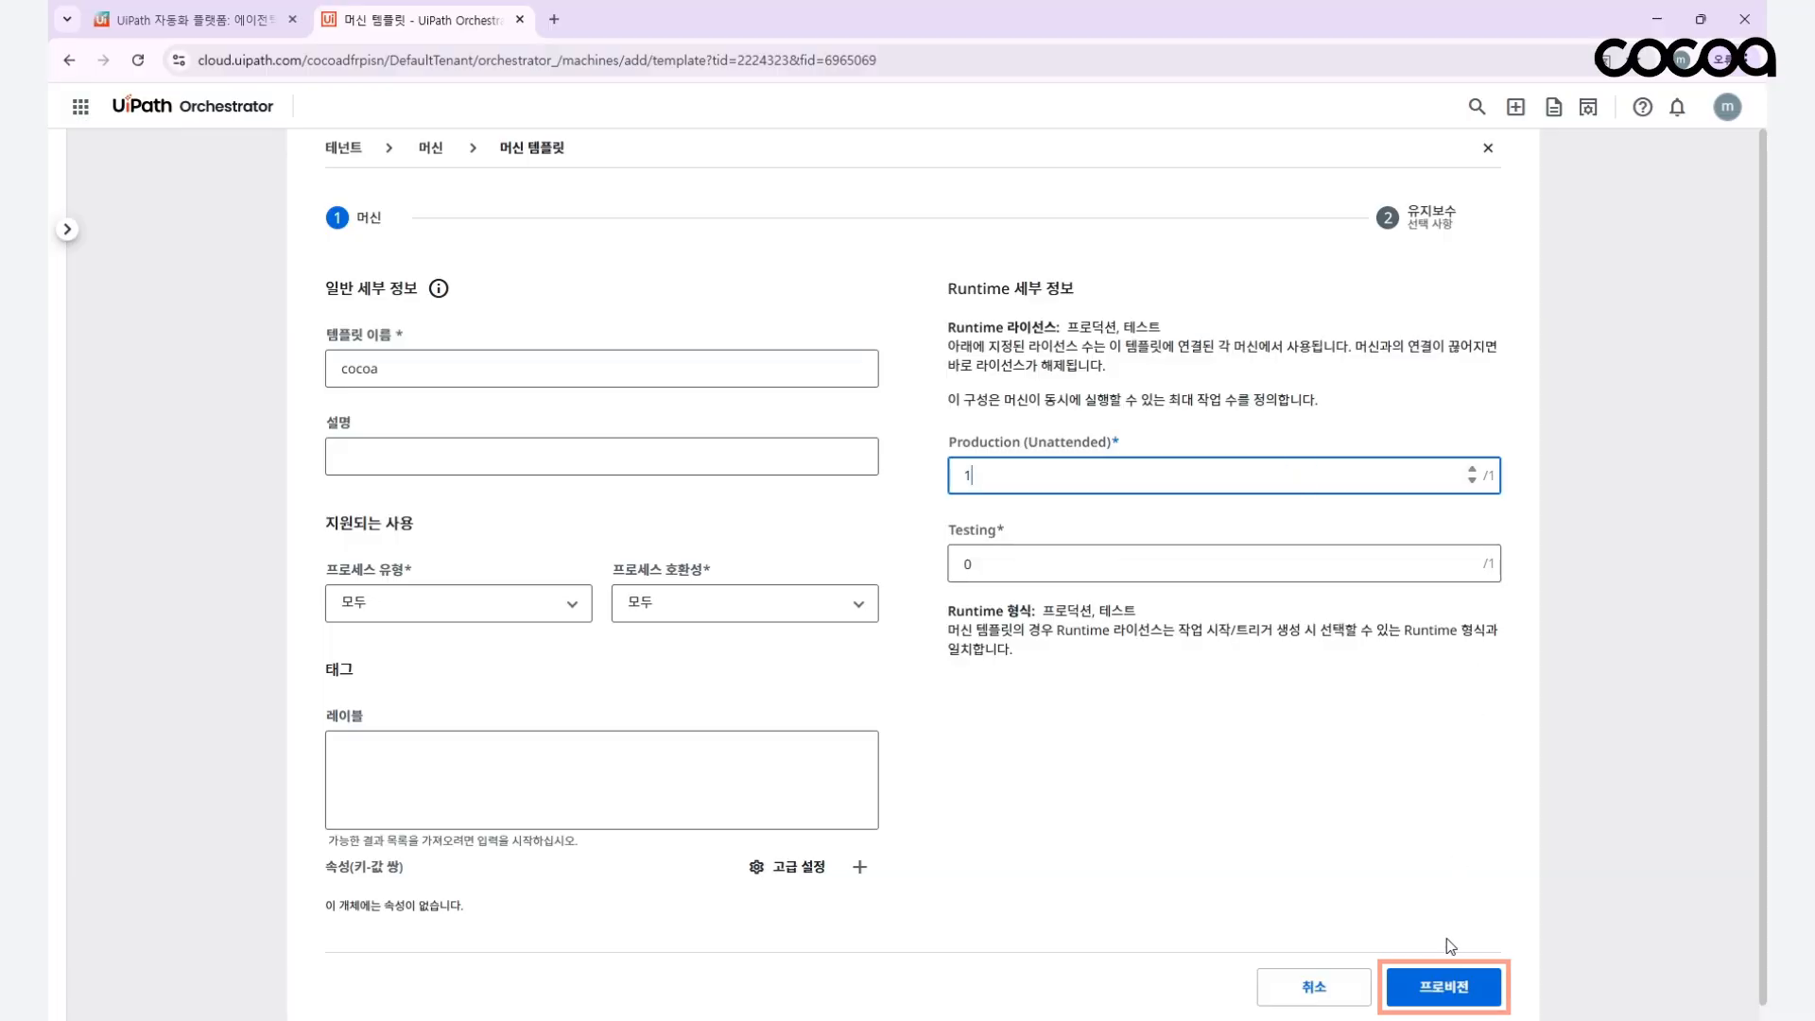
{"action": "left_click", "coordinate": [1447, 988]}
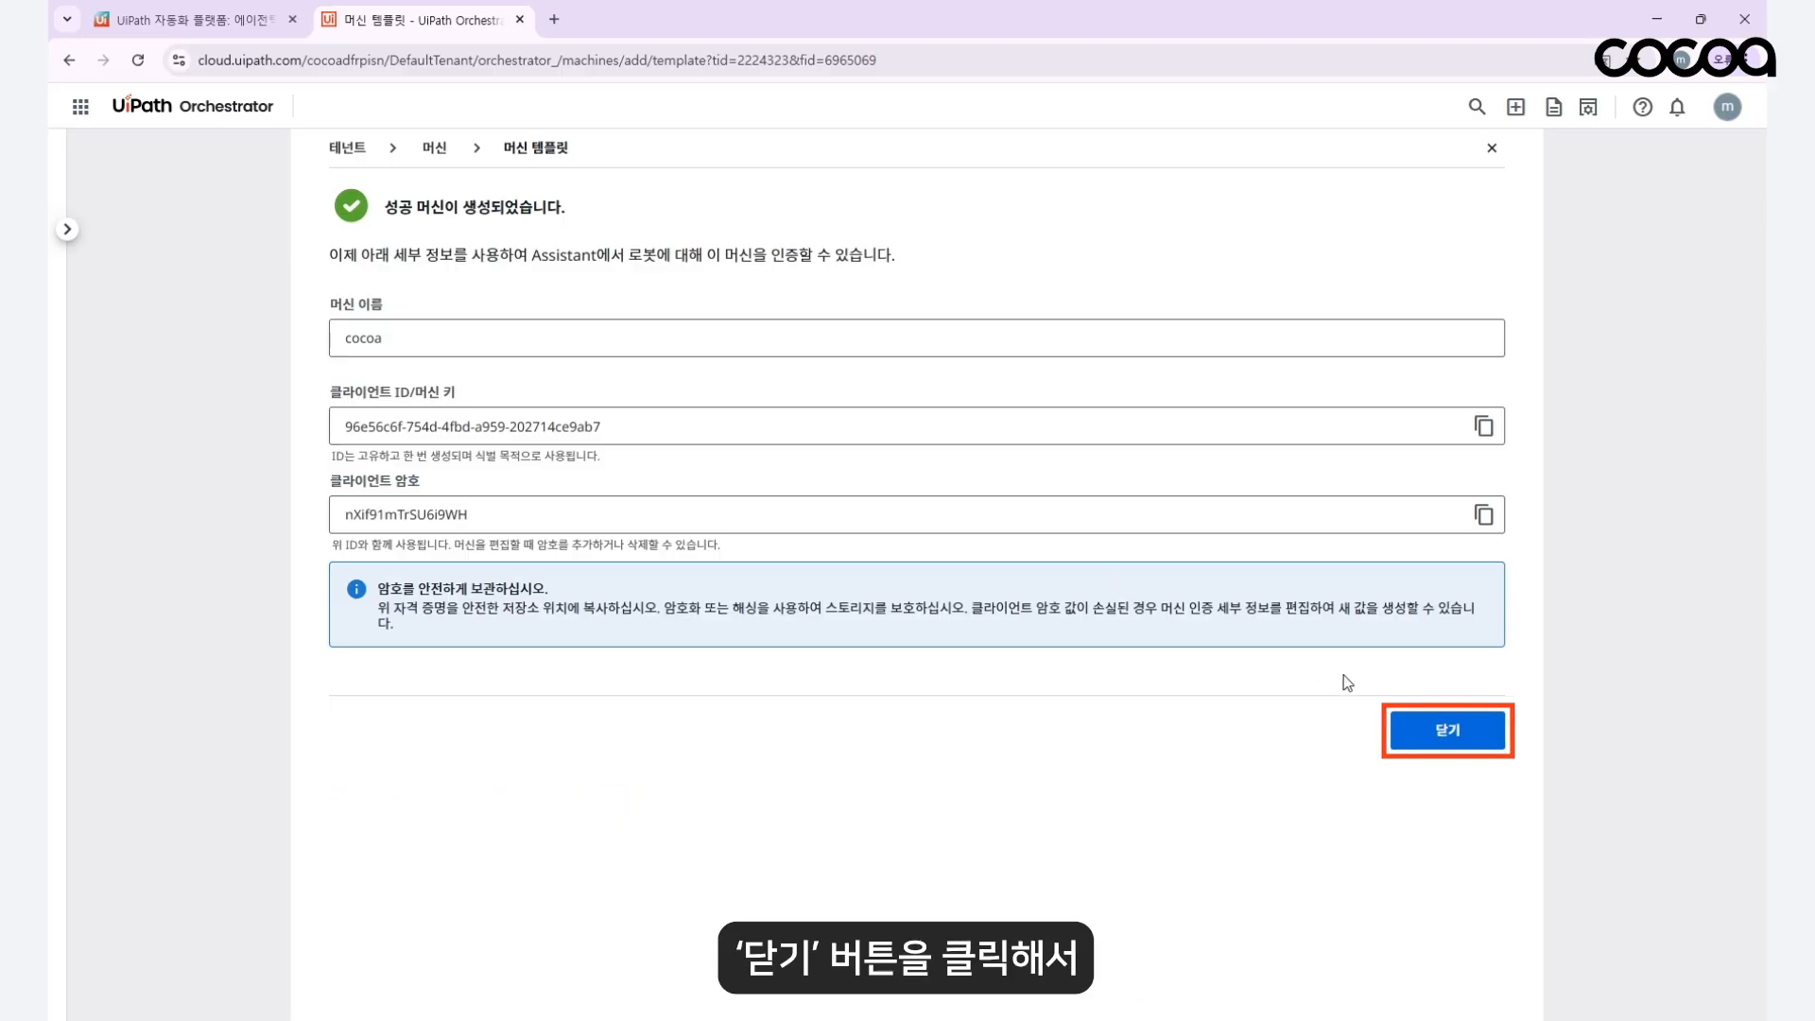
{"action": "left_click", "coordinate": [1449, 741]}
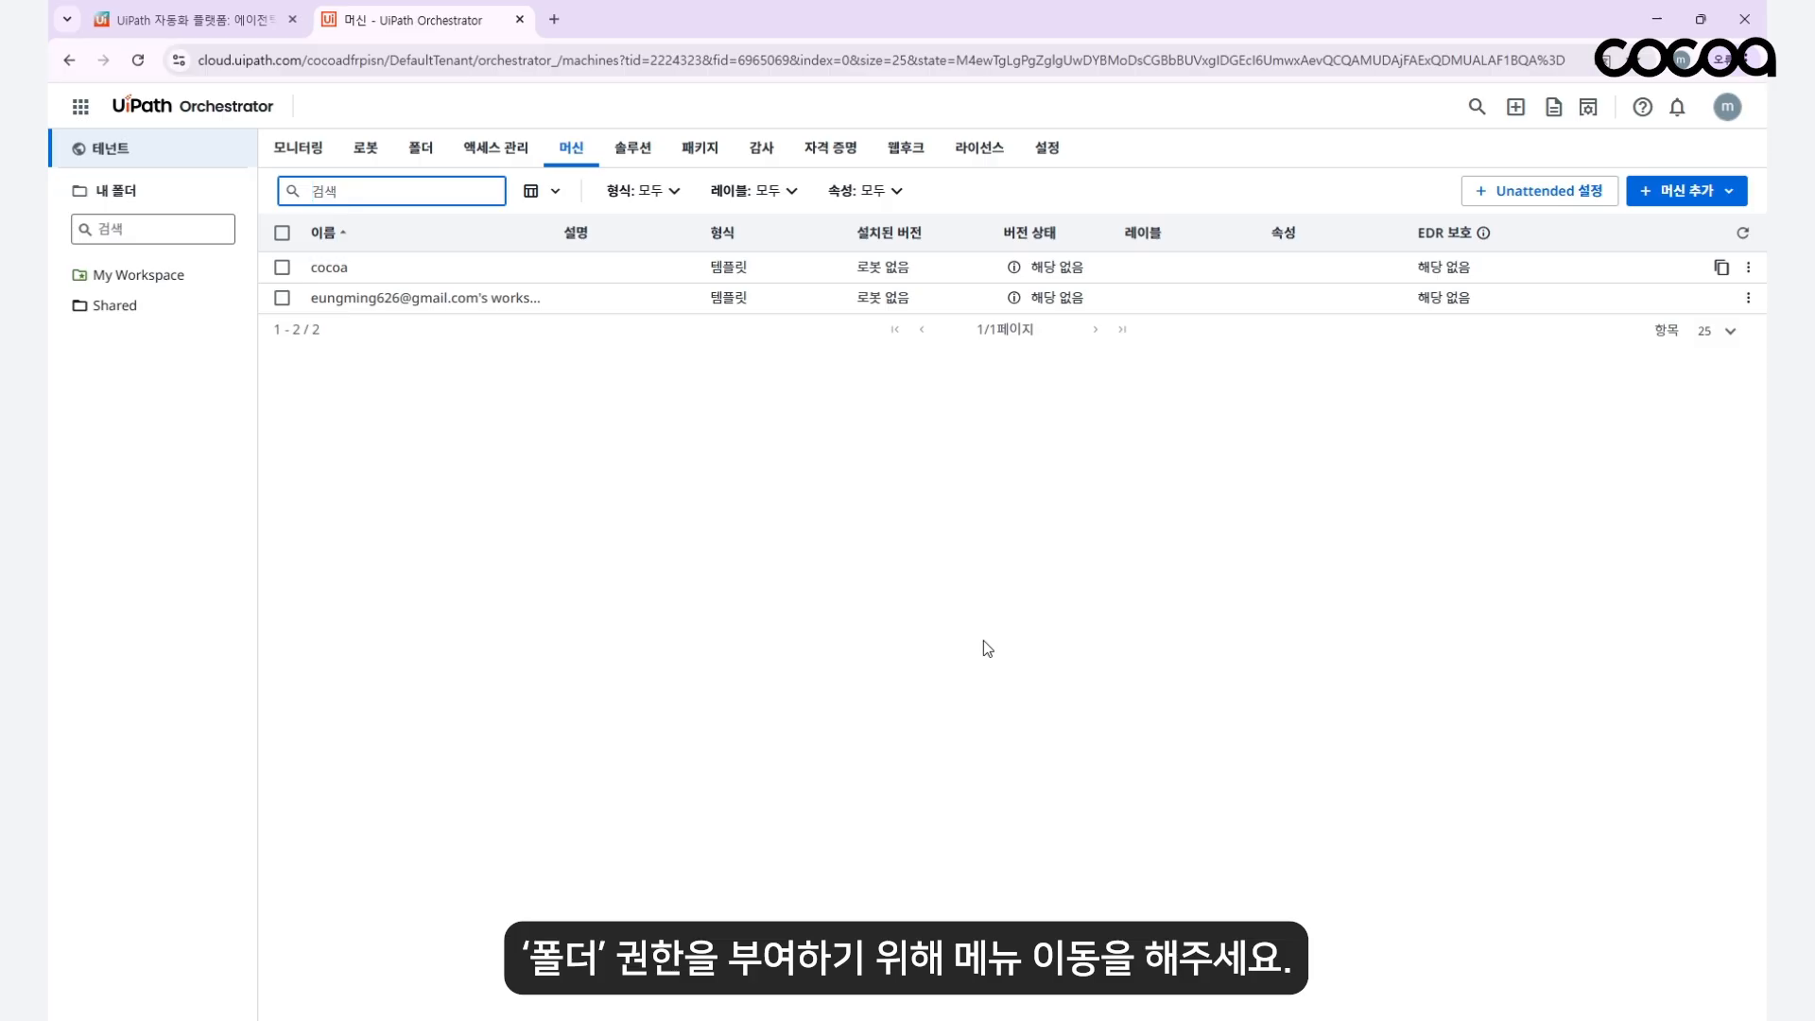
Step: Assign the cocoa machine template to the Shared folder and confirm the update
{"action": "left_click", "coordinate": [424, 149]}
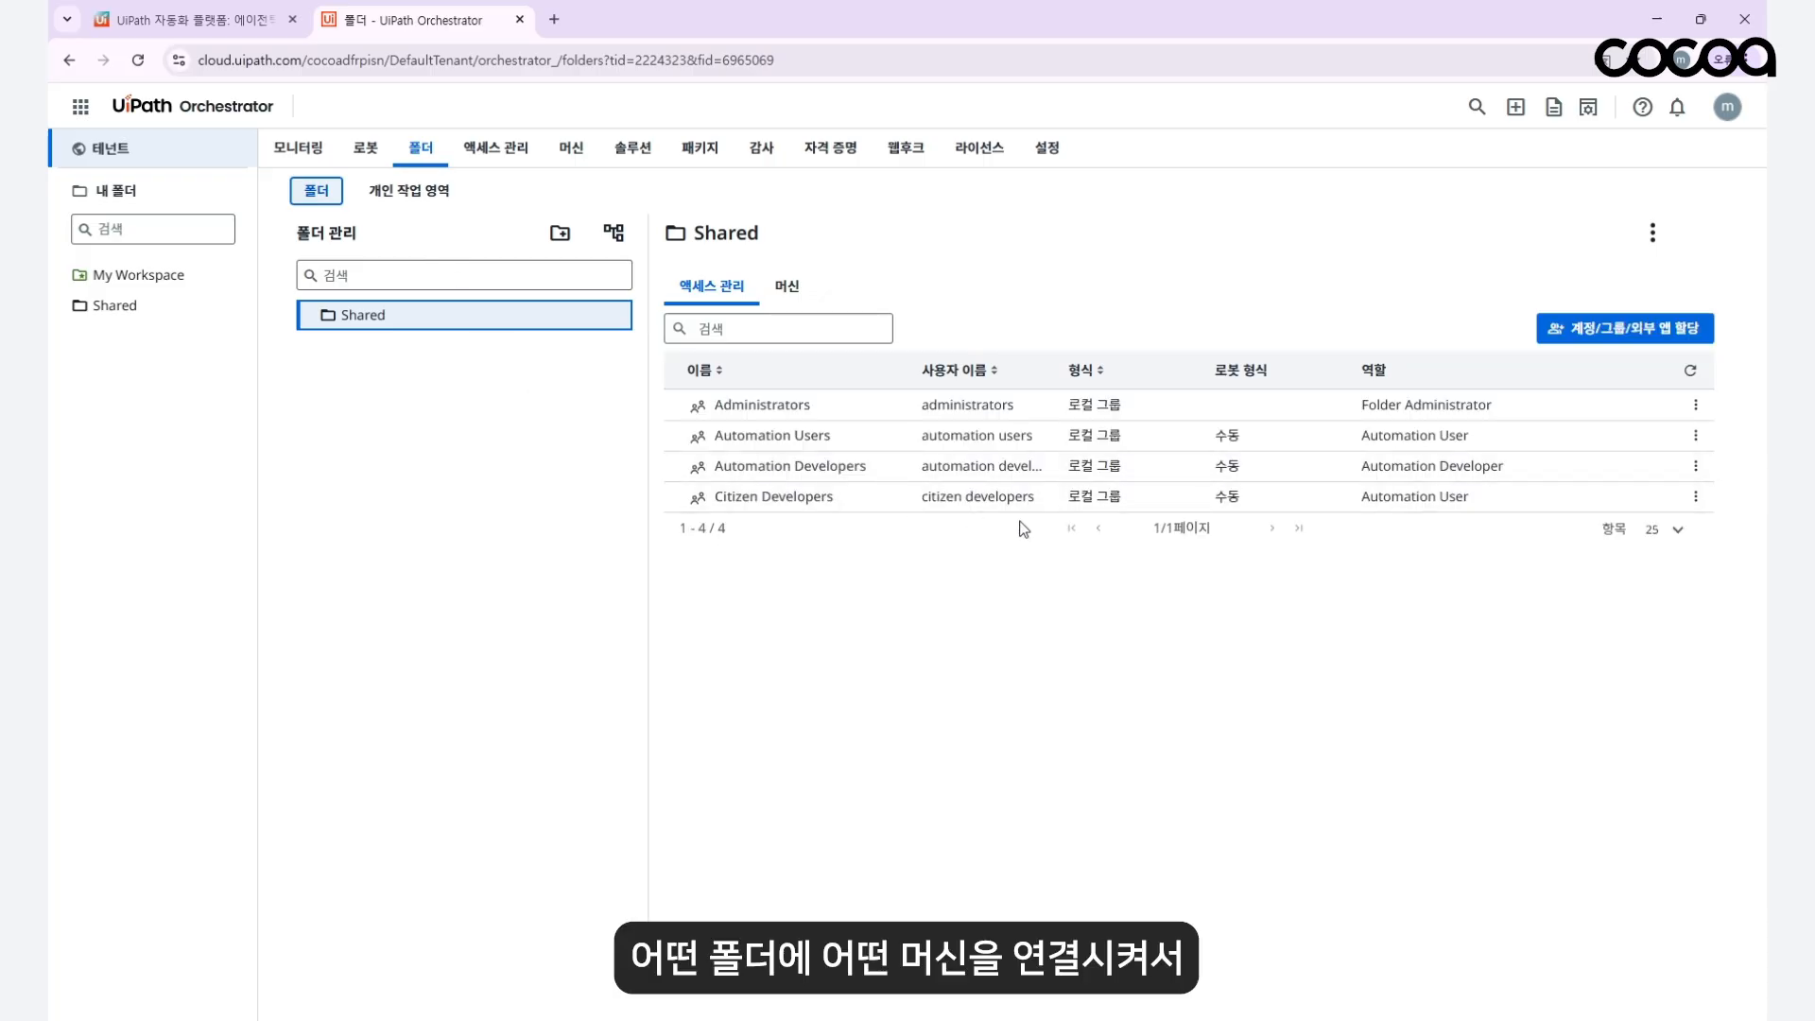
{"action": "left_click", "coordinate": [784, 288]}
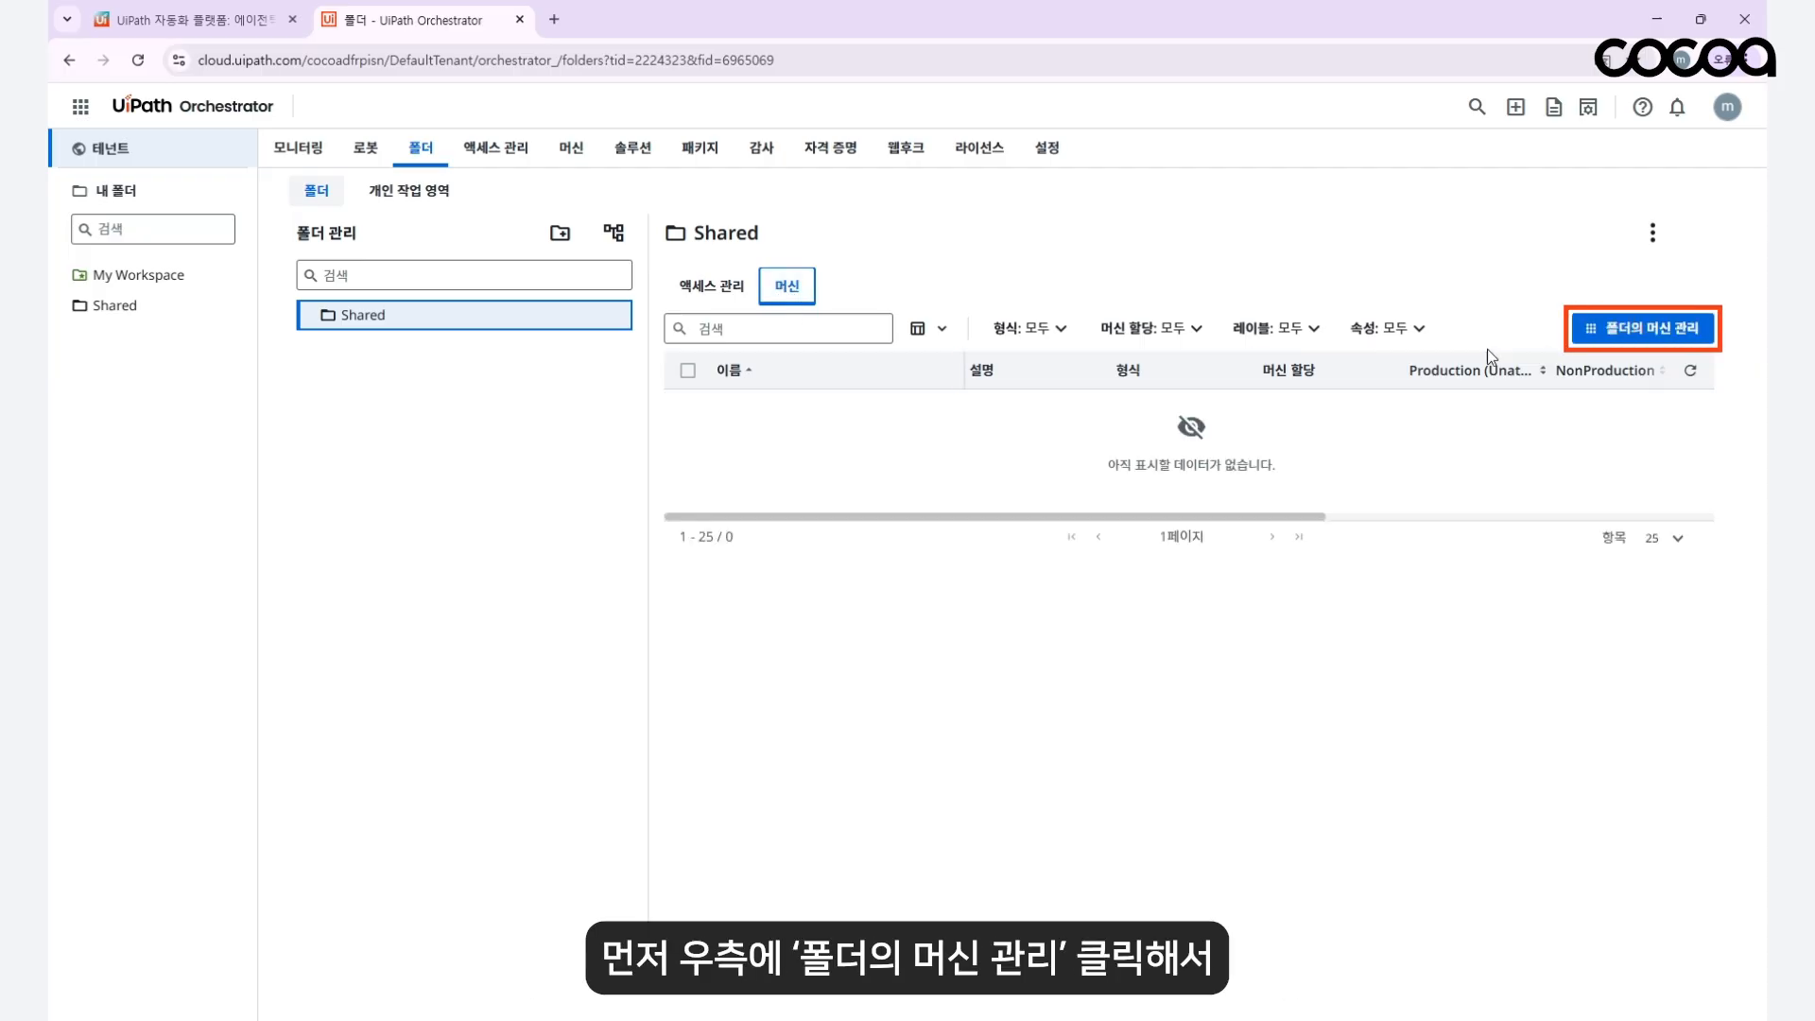
{"action": "left_click", "coordinate": [1651, 328]}
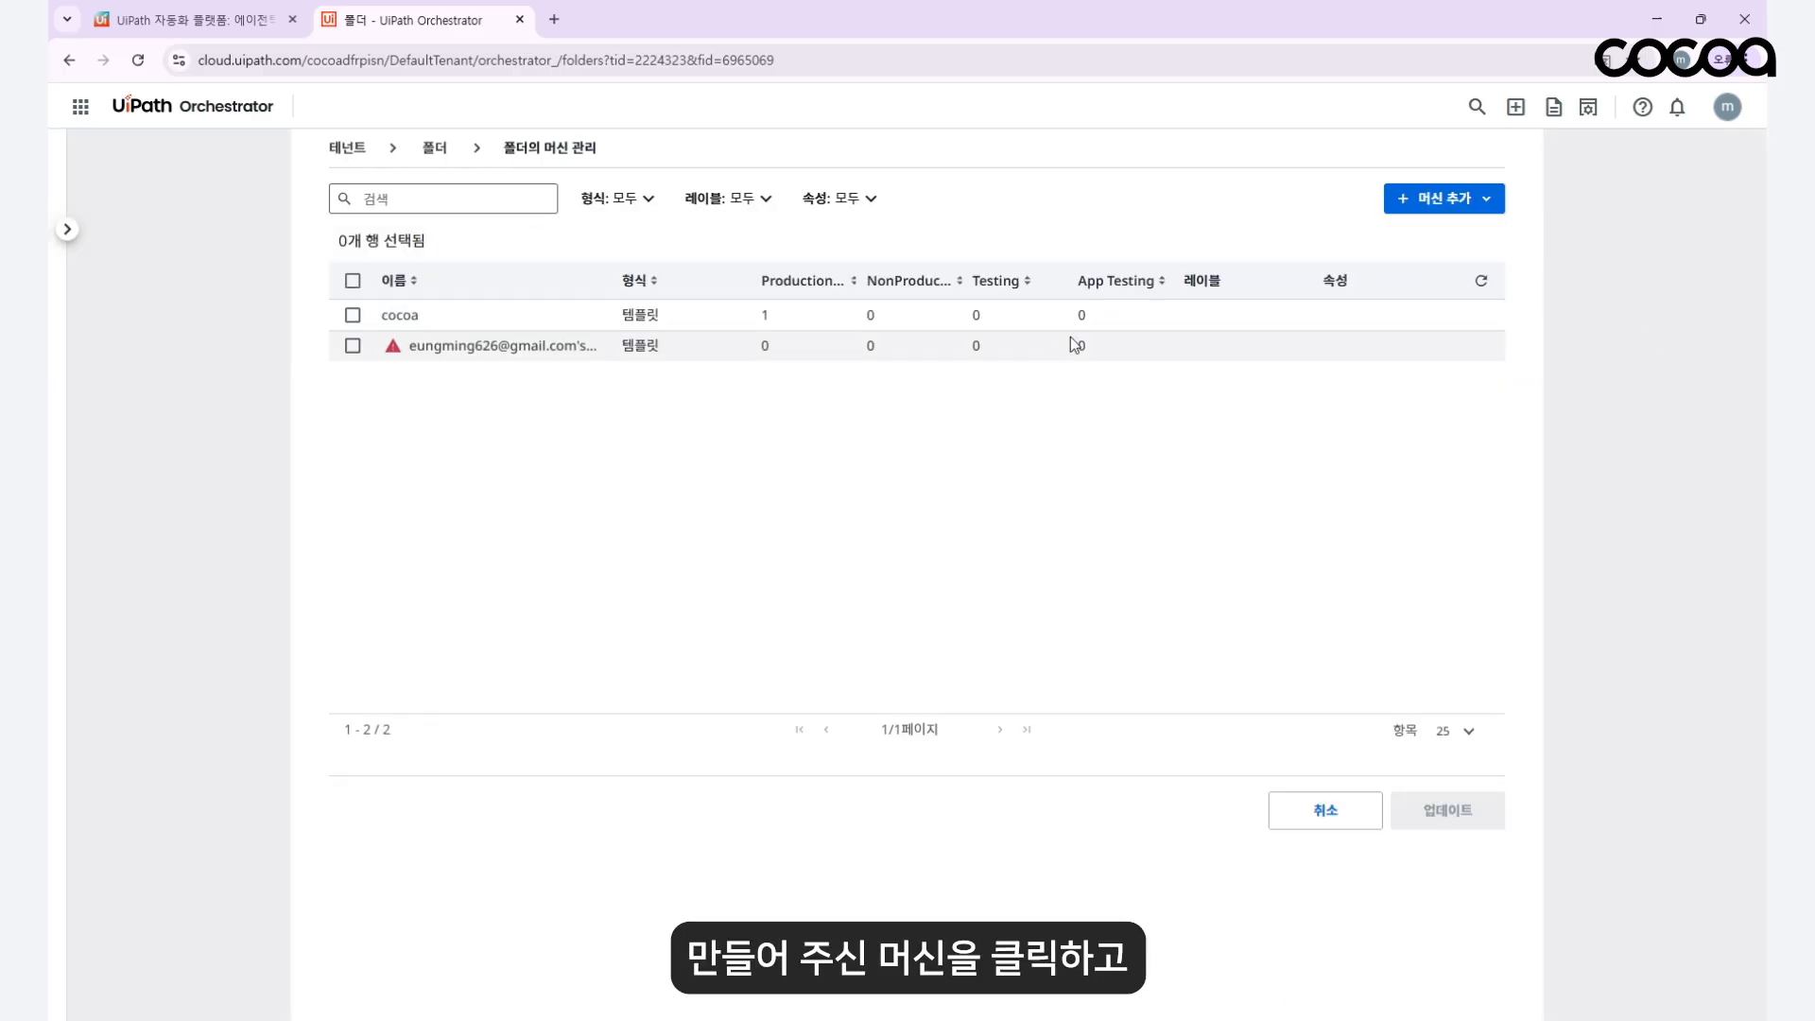
{"action": "left_click", "coordinate": [352, 314]}
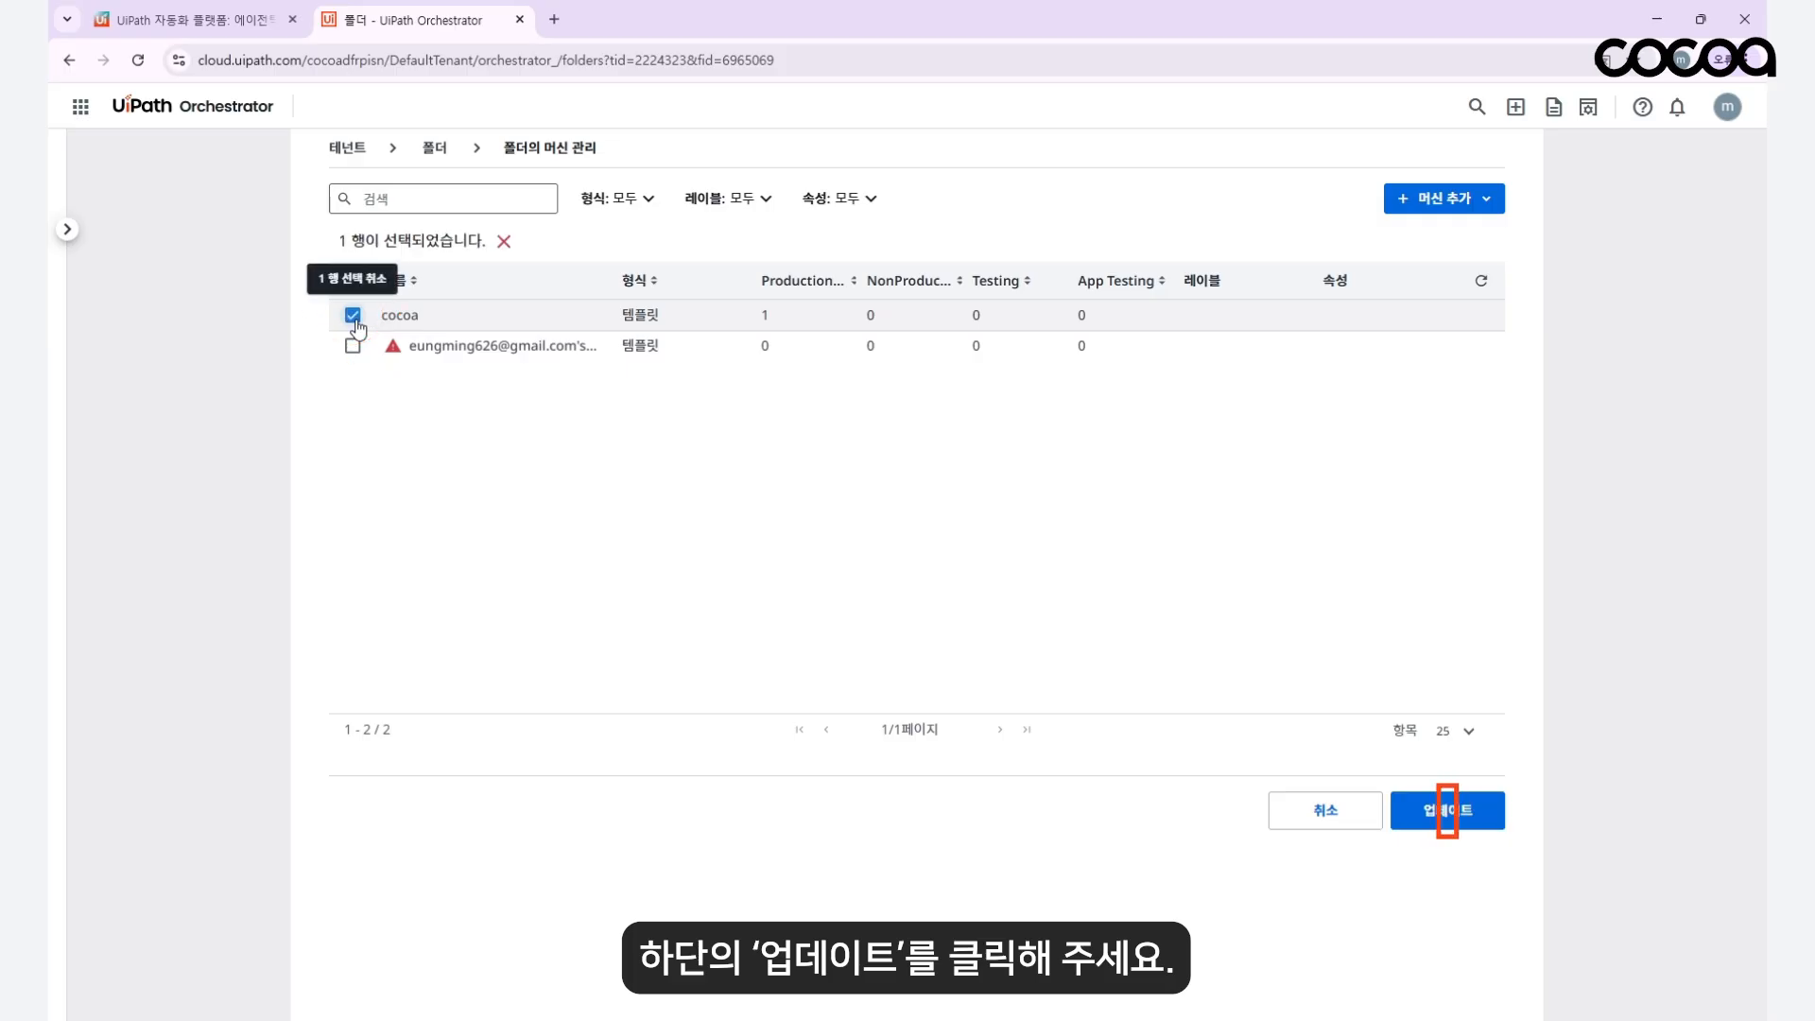
{"action": "left_click", "coordinate": [1433, 810]}
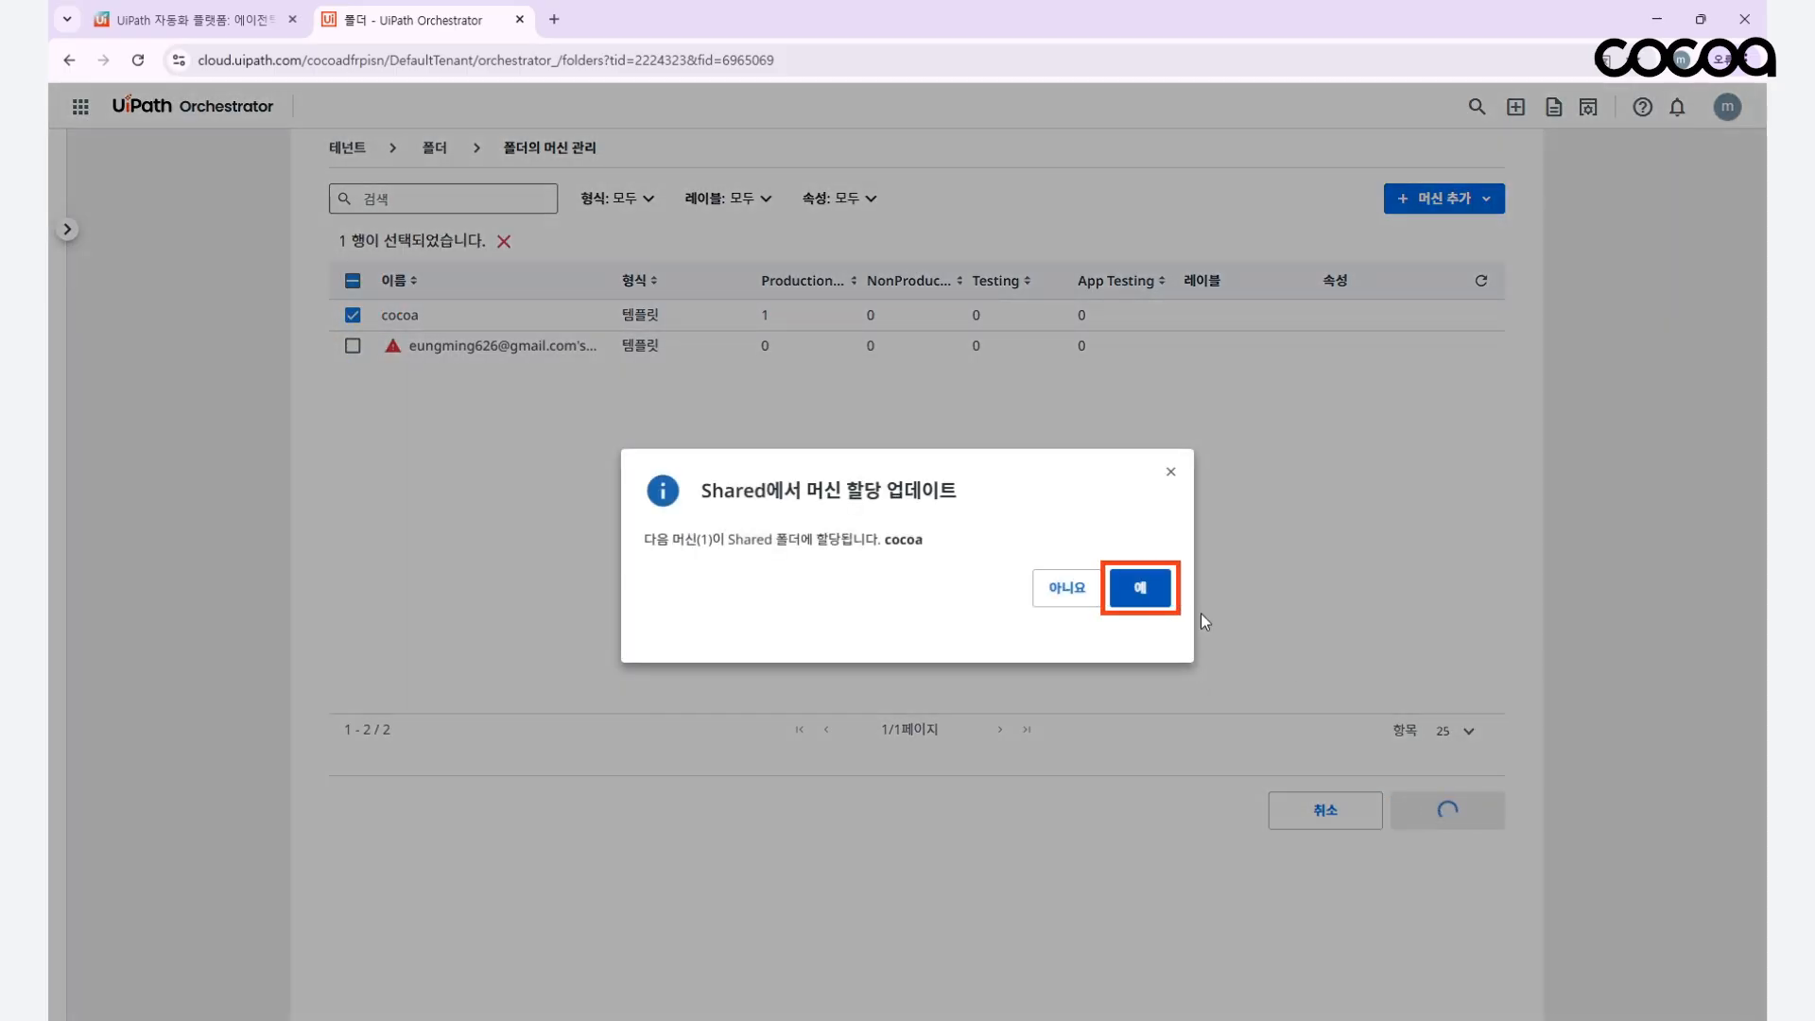
{"action": "left_click", "coordinate": [1136, 593]}
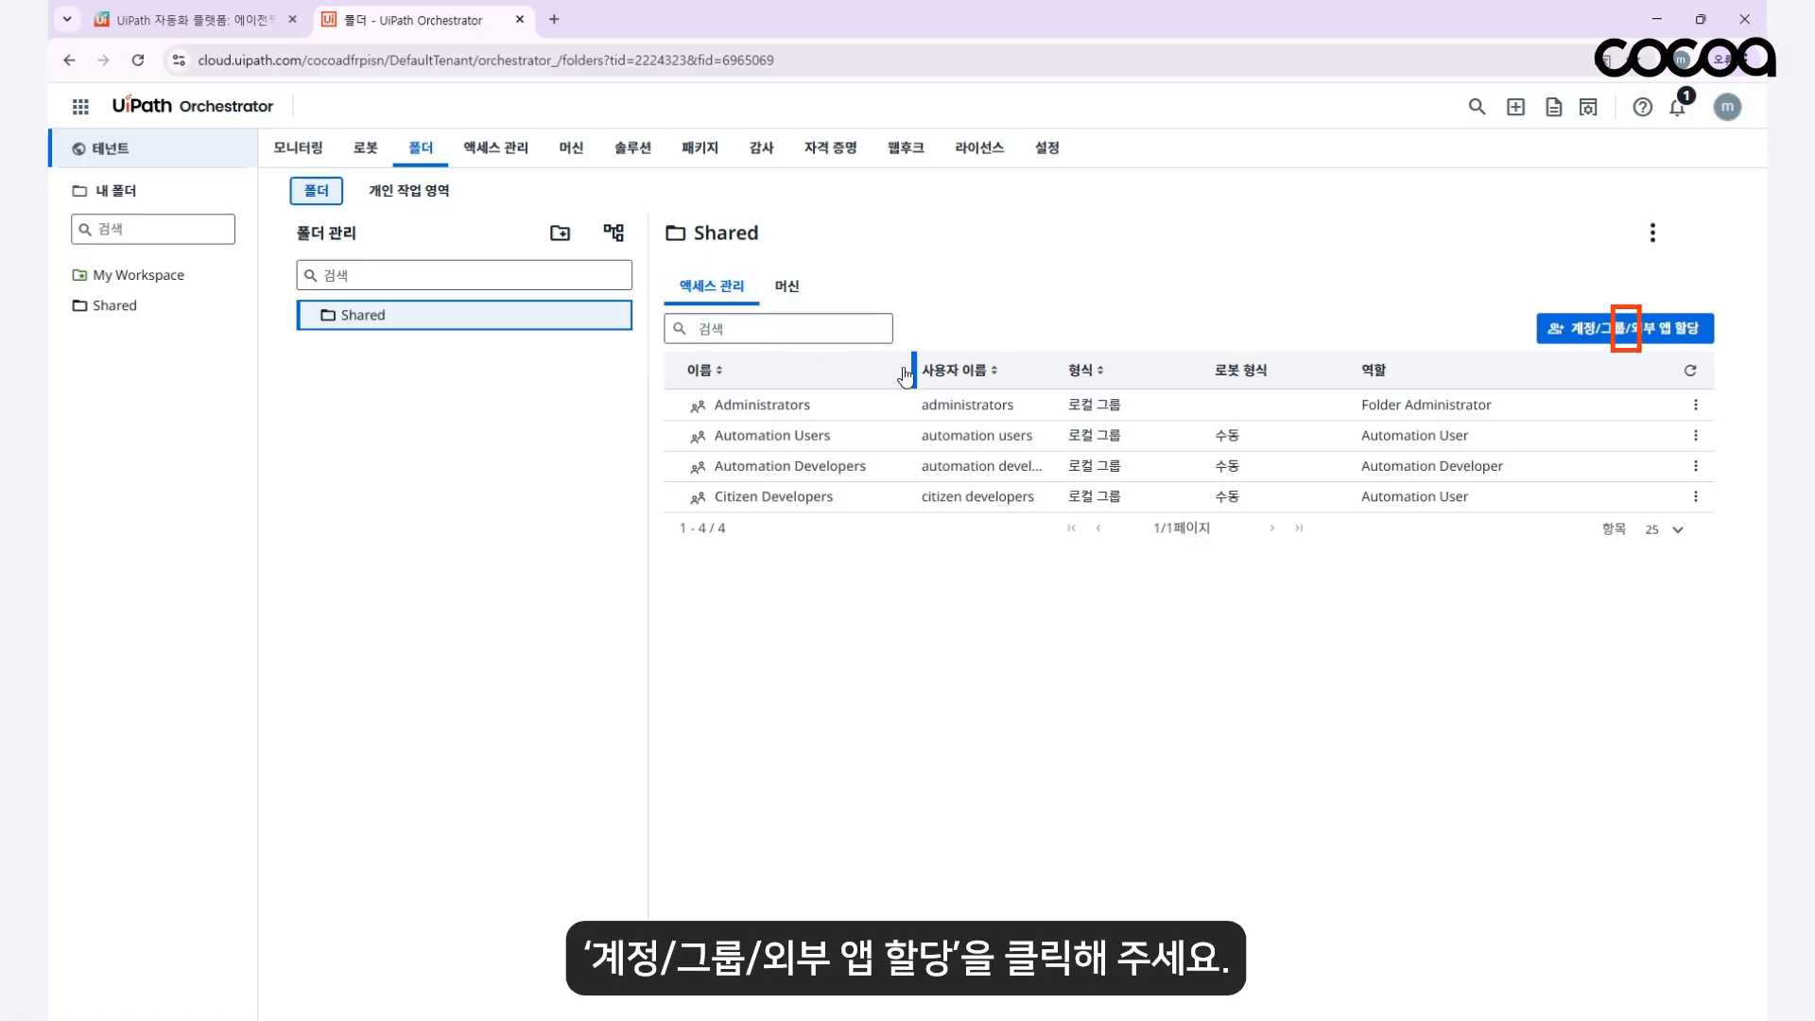
Step: Assign the existing account cocoabot1 to the Shared folder with the Folder Administrator role
{"action": "left_click", "coordinate": [1593, 346]}
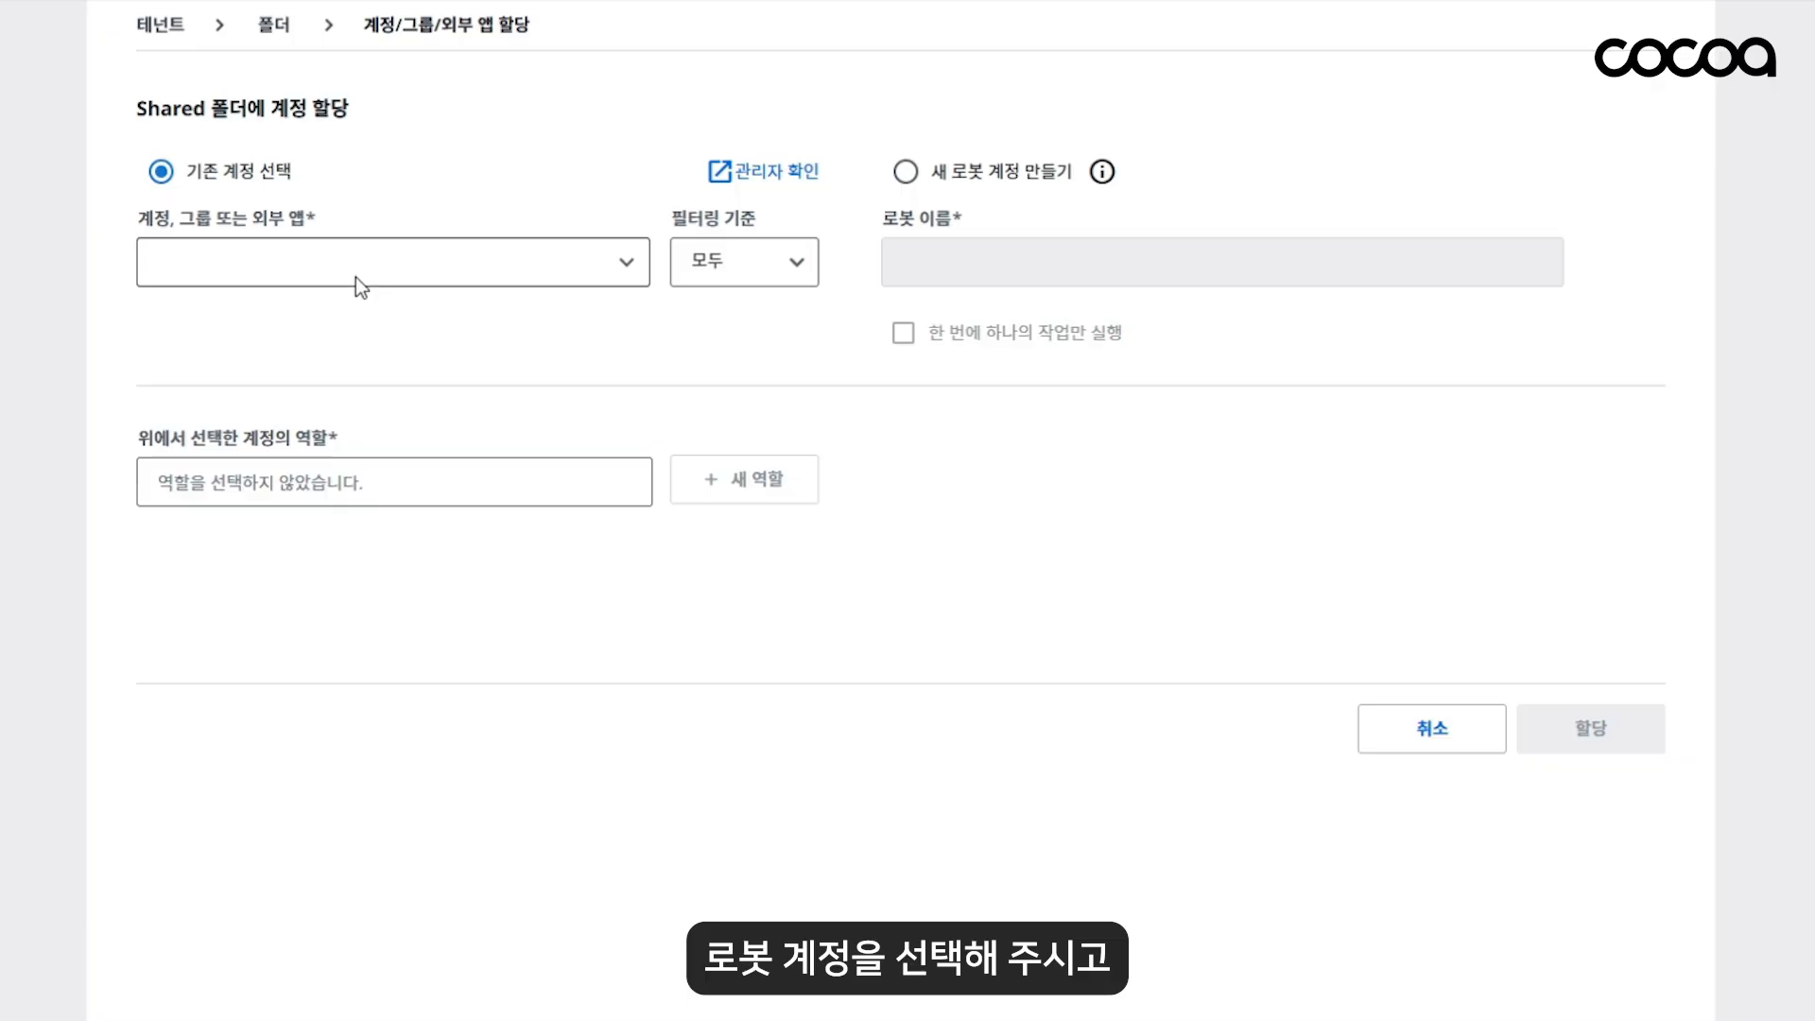
{"action": "left_click", "coordinate": [357, 283]}
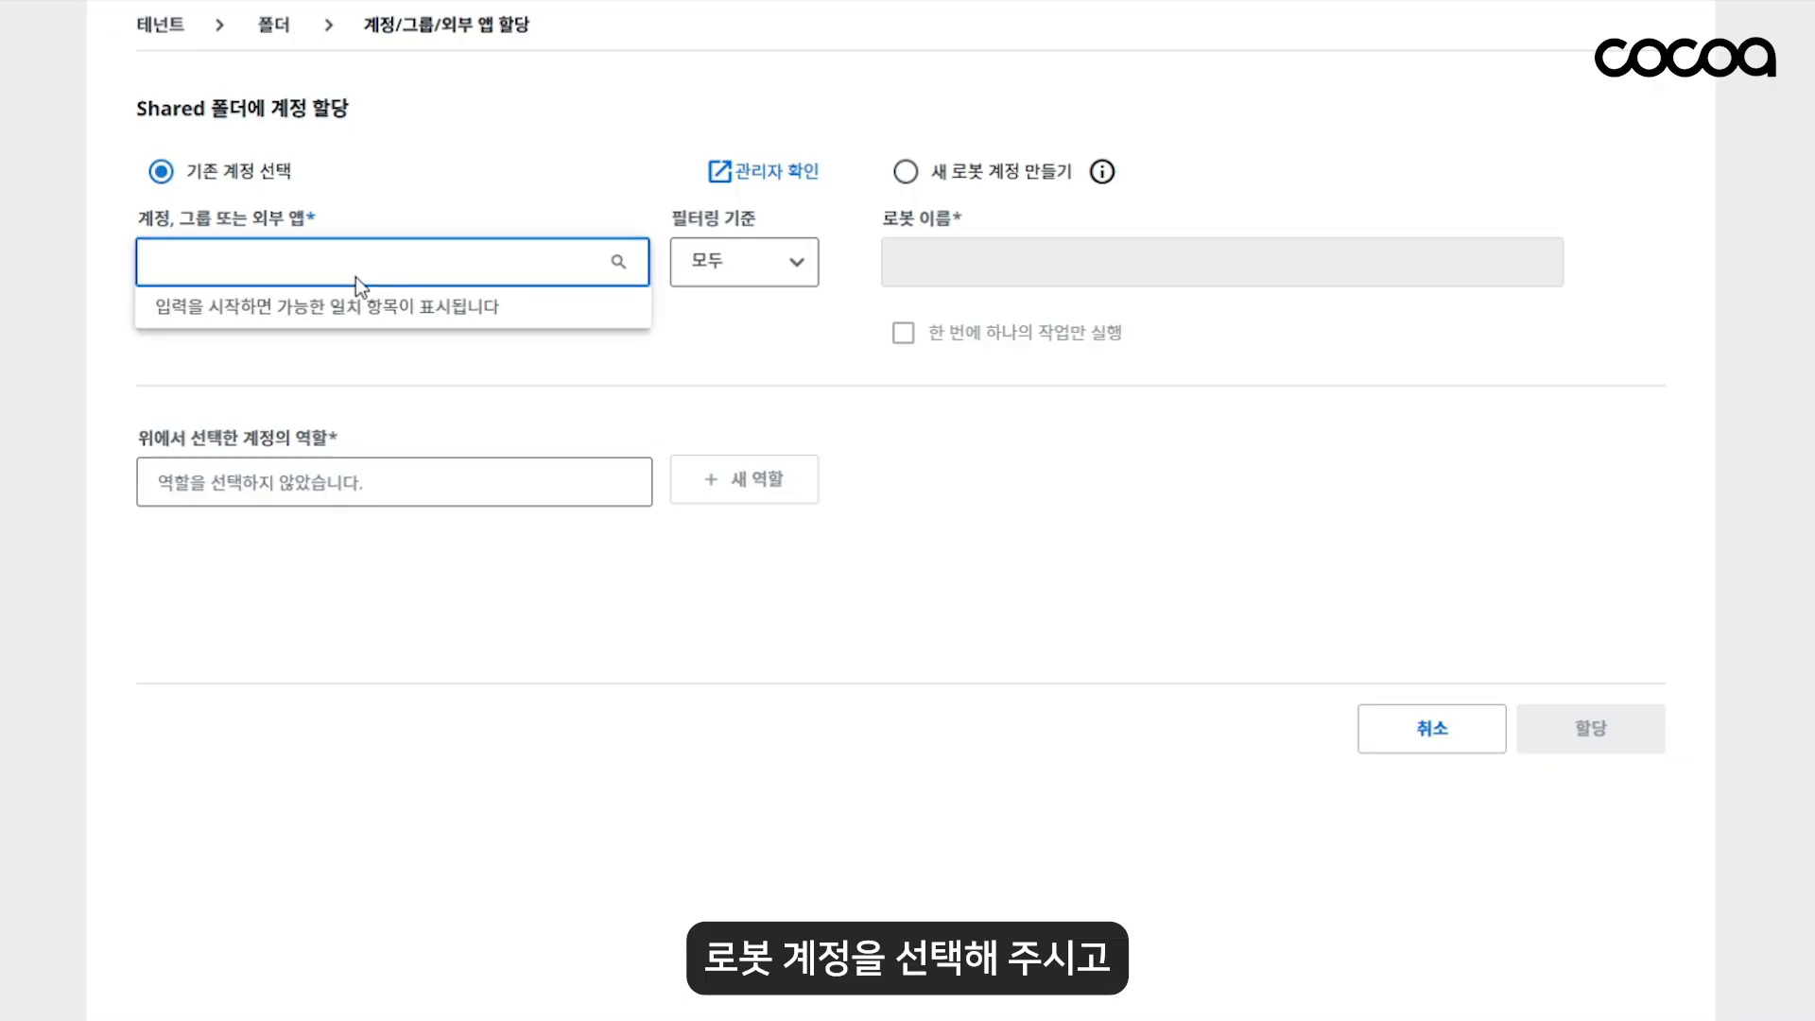
{"action": "type", "text": "coco"}
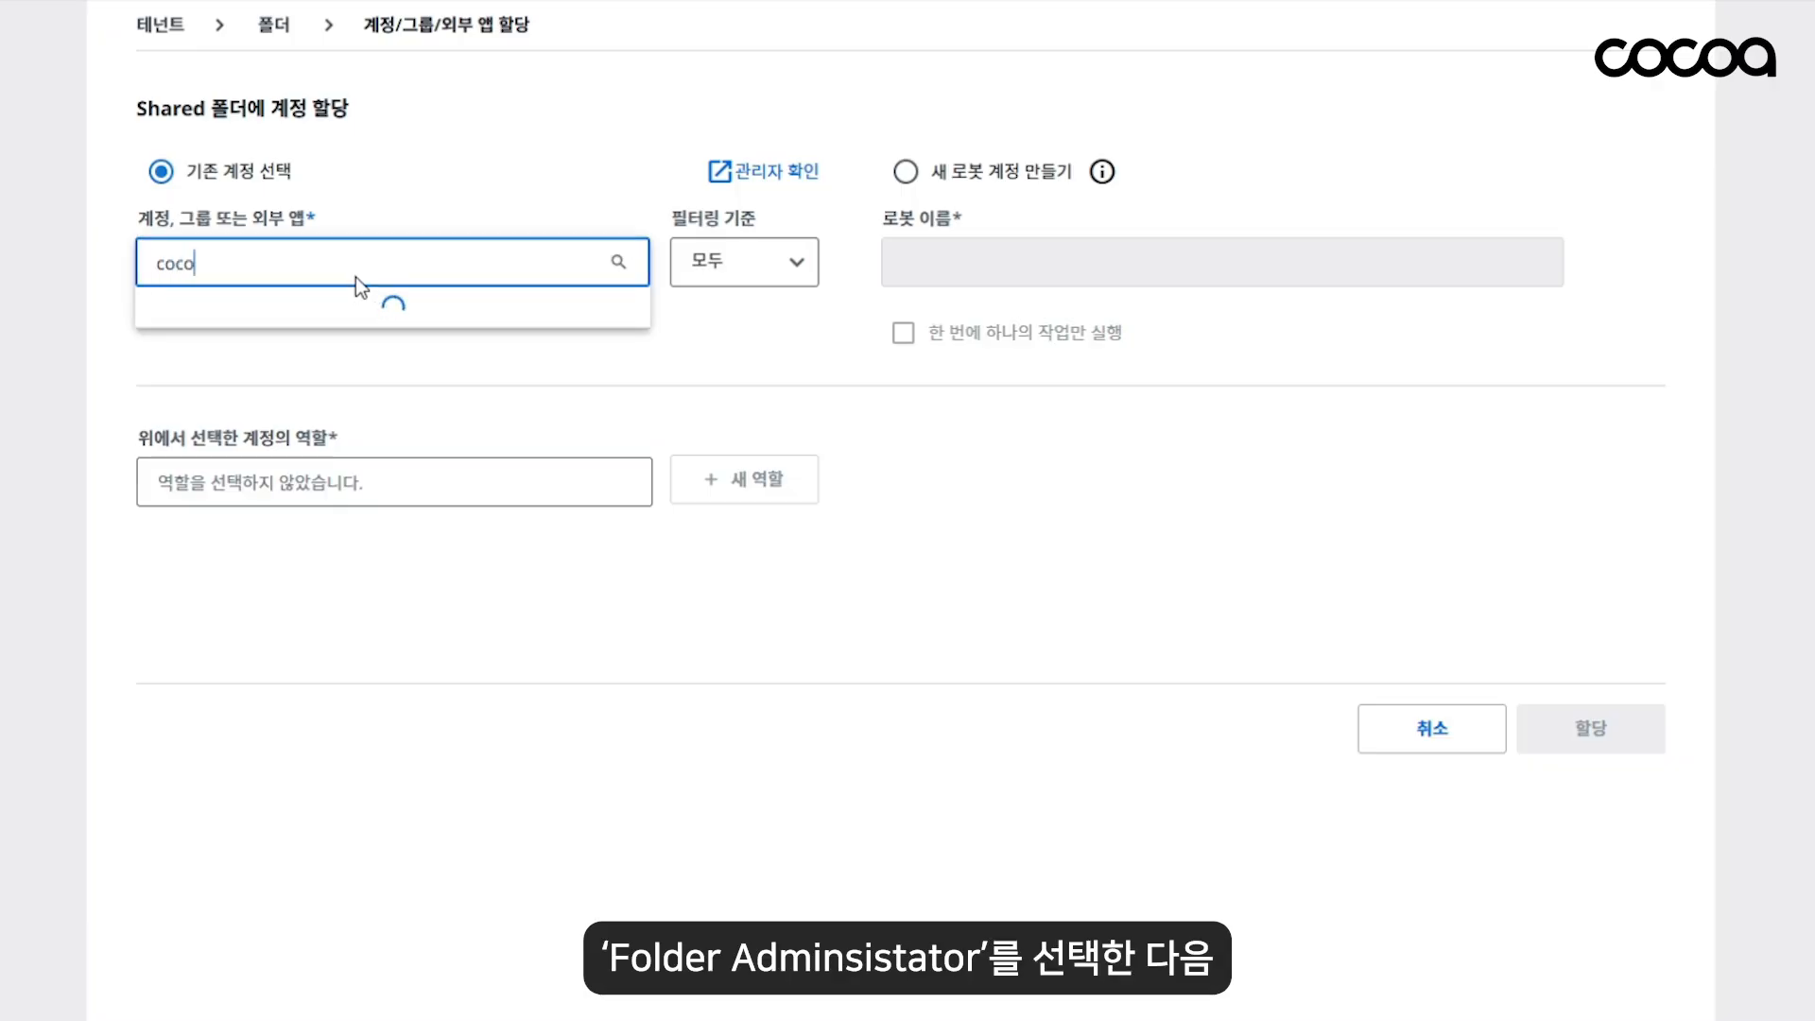
{"action": "left_click", "coordinate": [357, 304]}
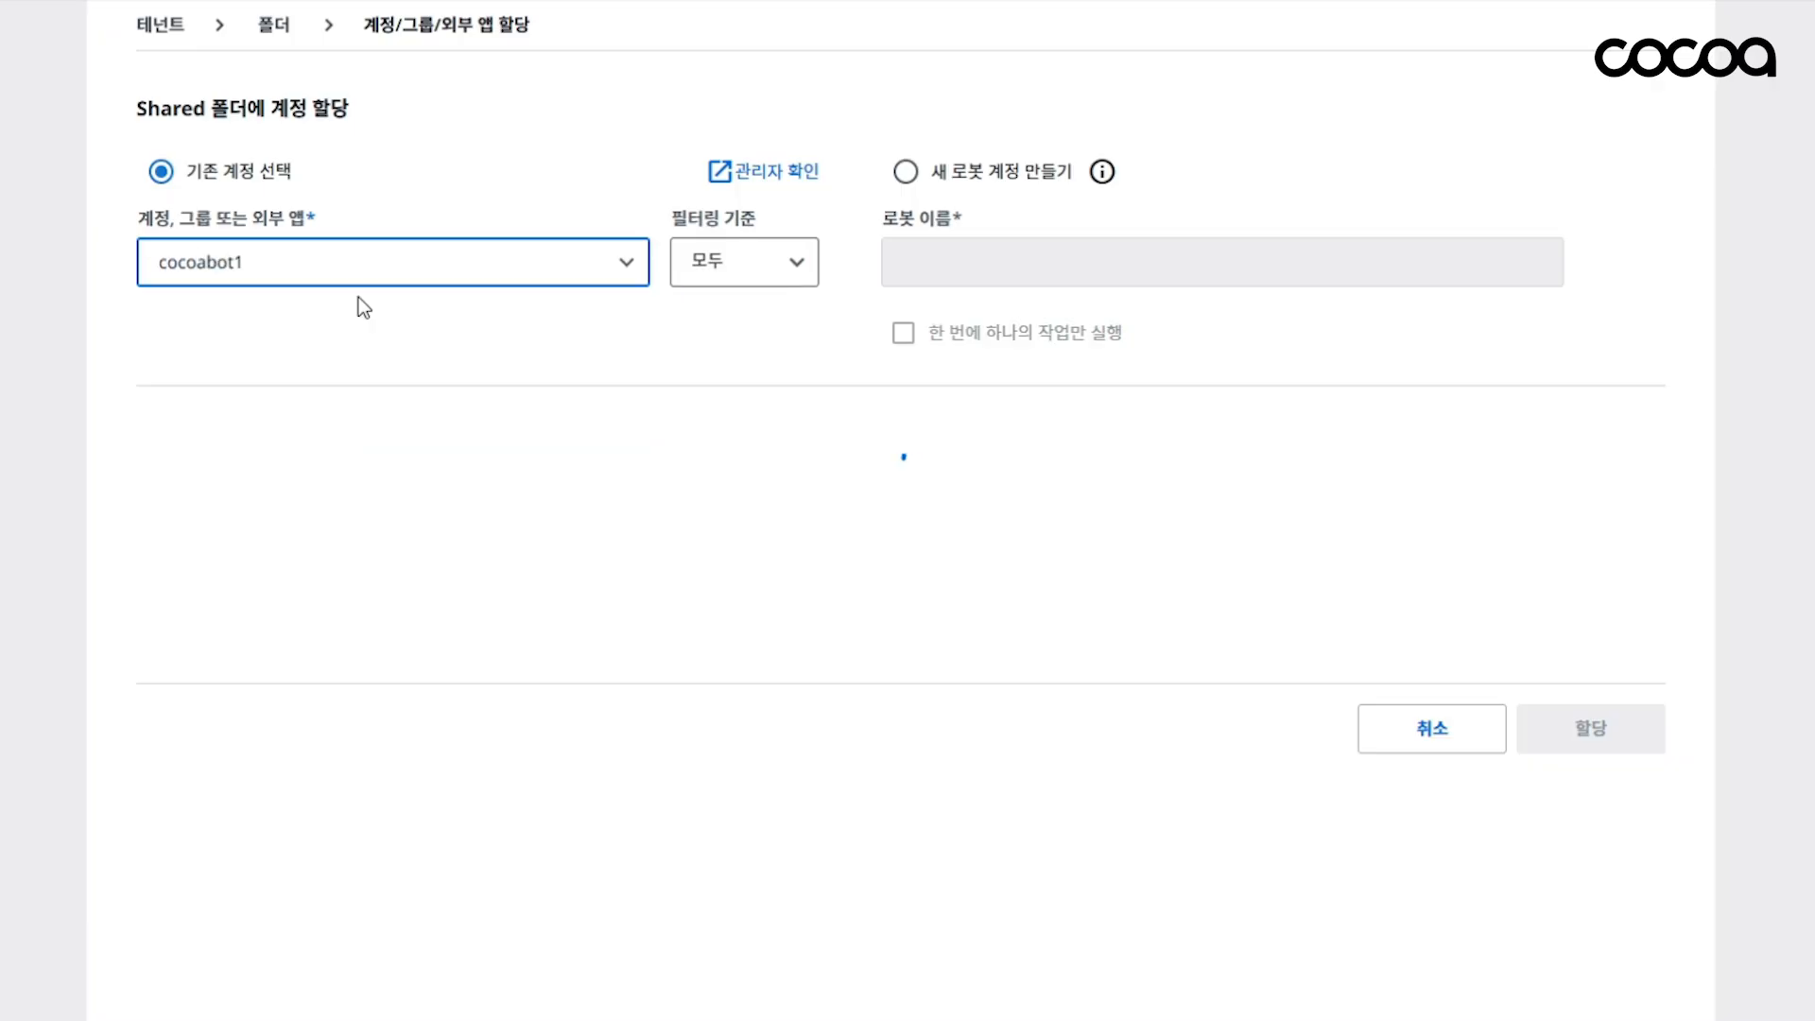
{"action": "left_click", "coordinate": [510, 486]}
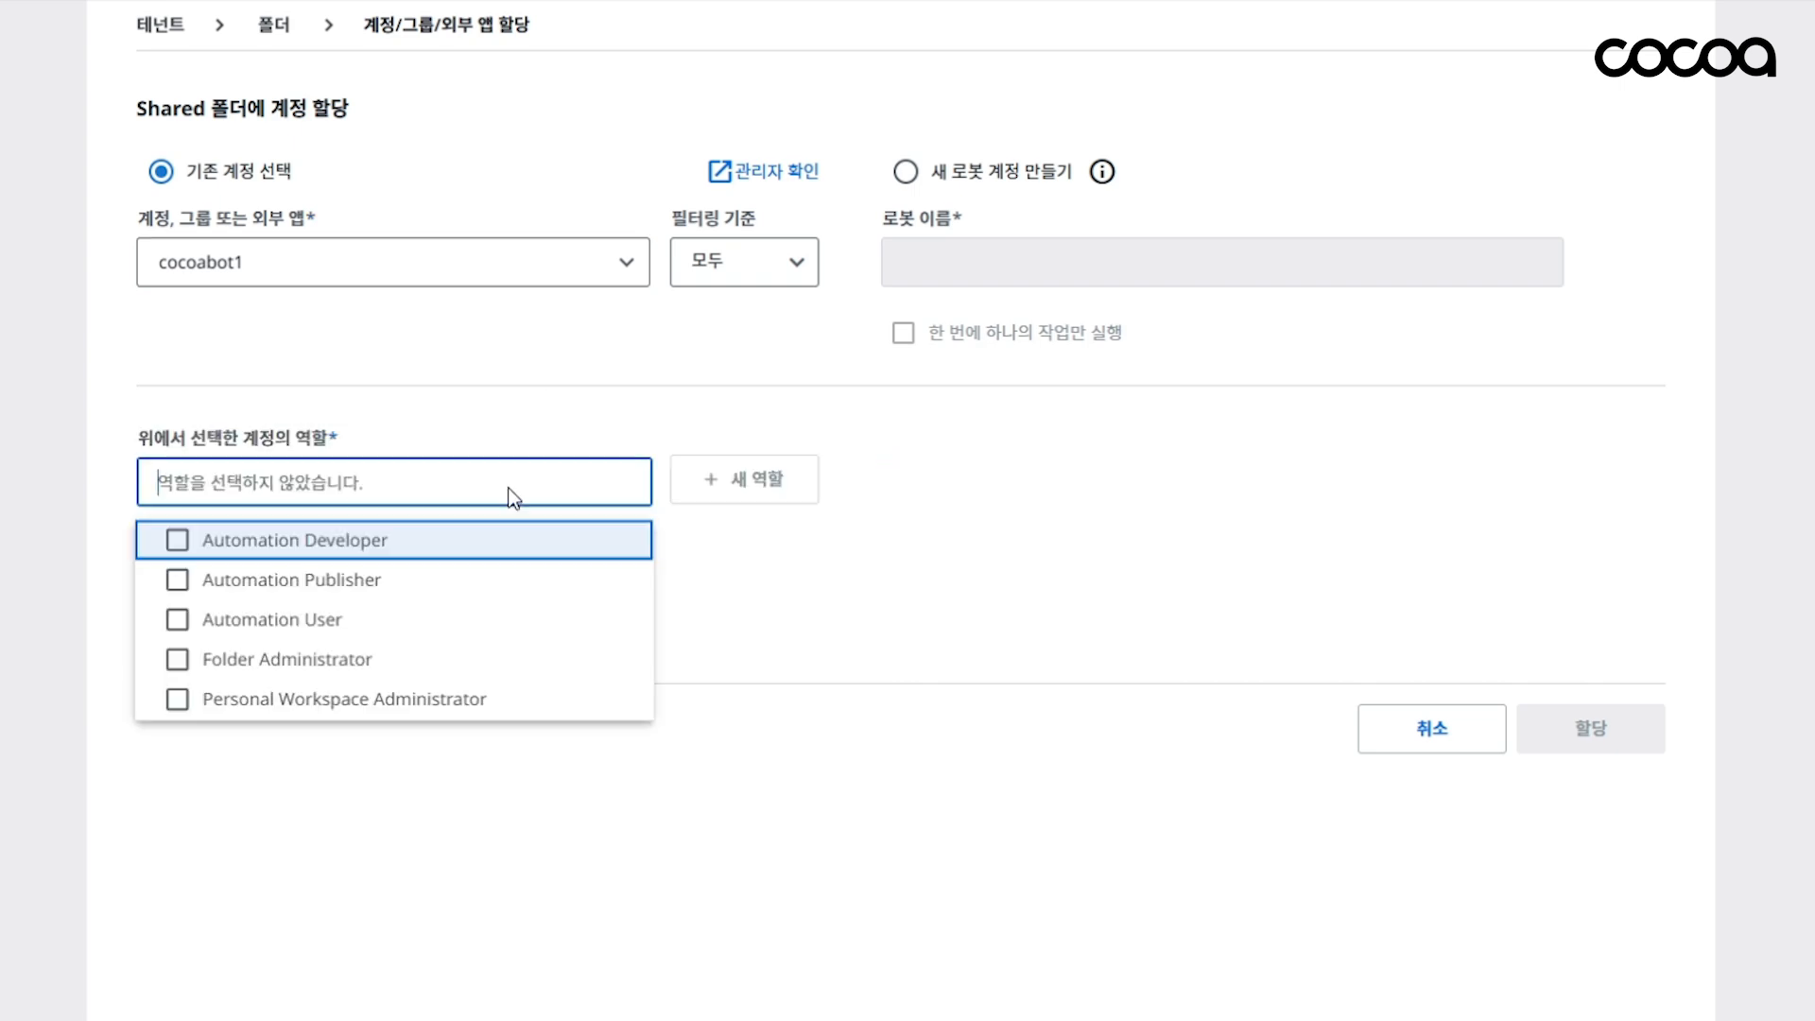
{"action": "left_click", "coordinate": [300, 677]}
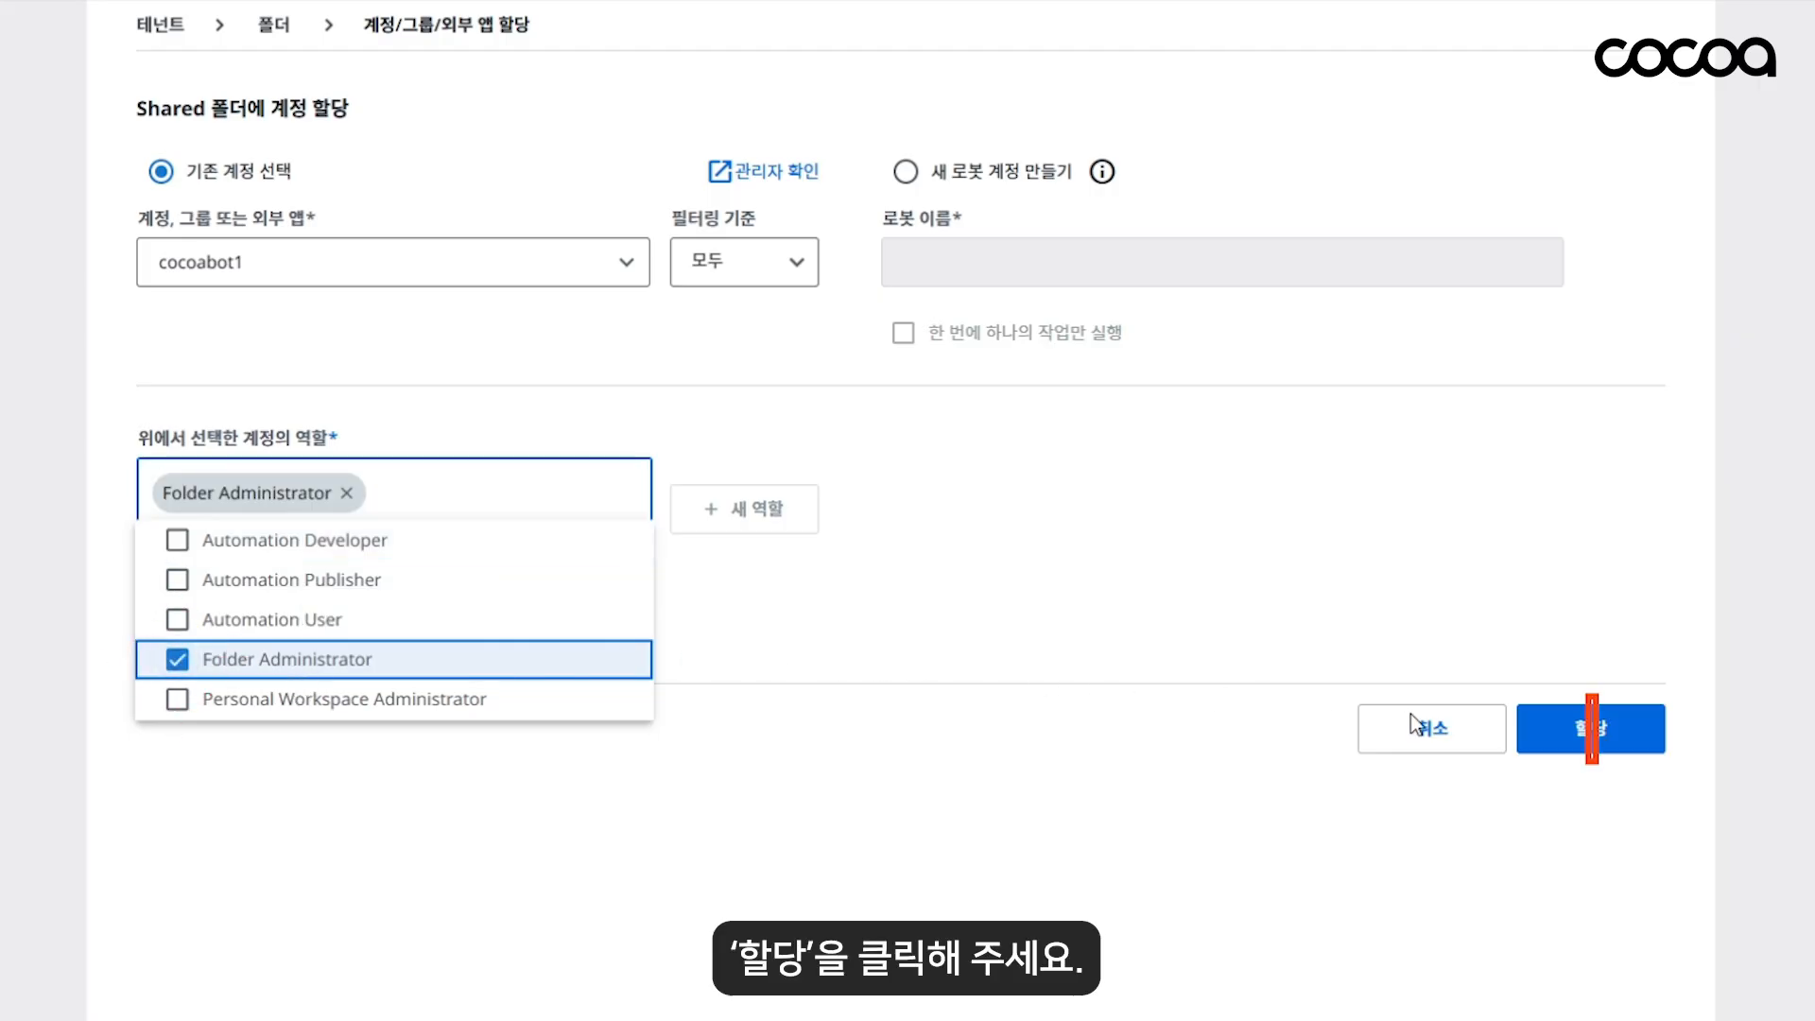
{"action": "left_click", "coordinate": [1609, 747]}
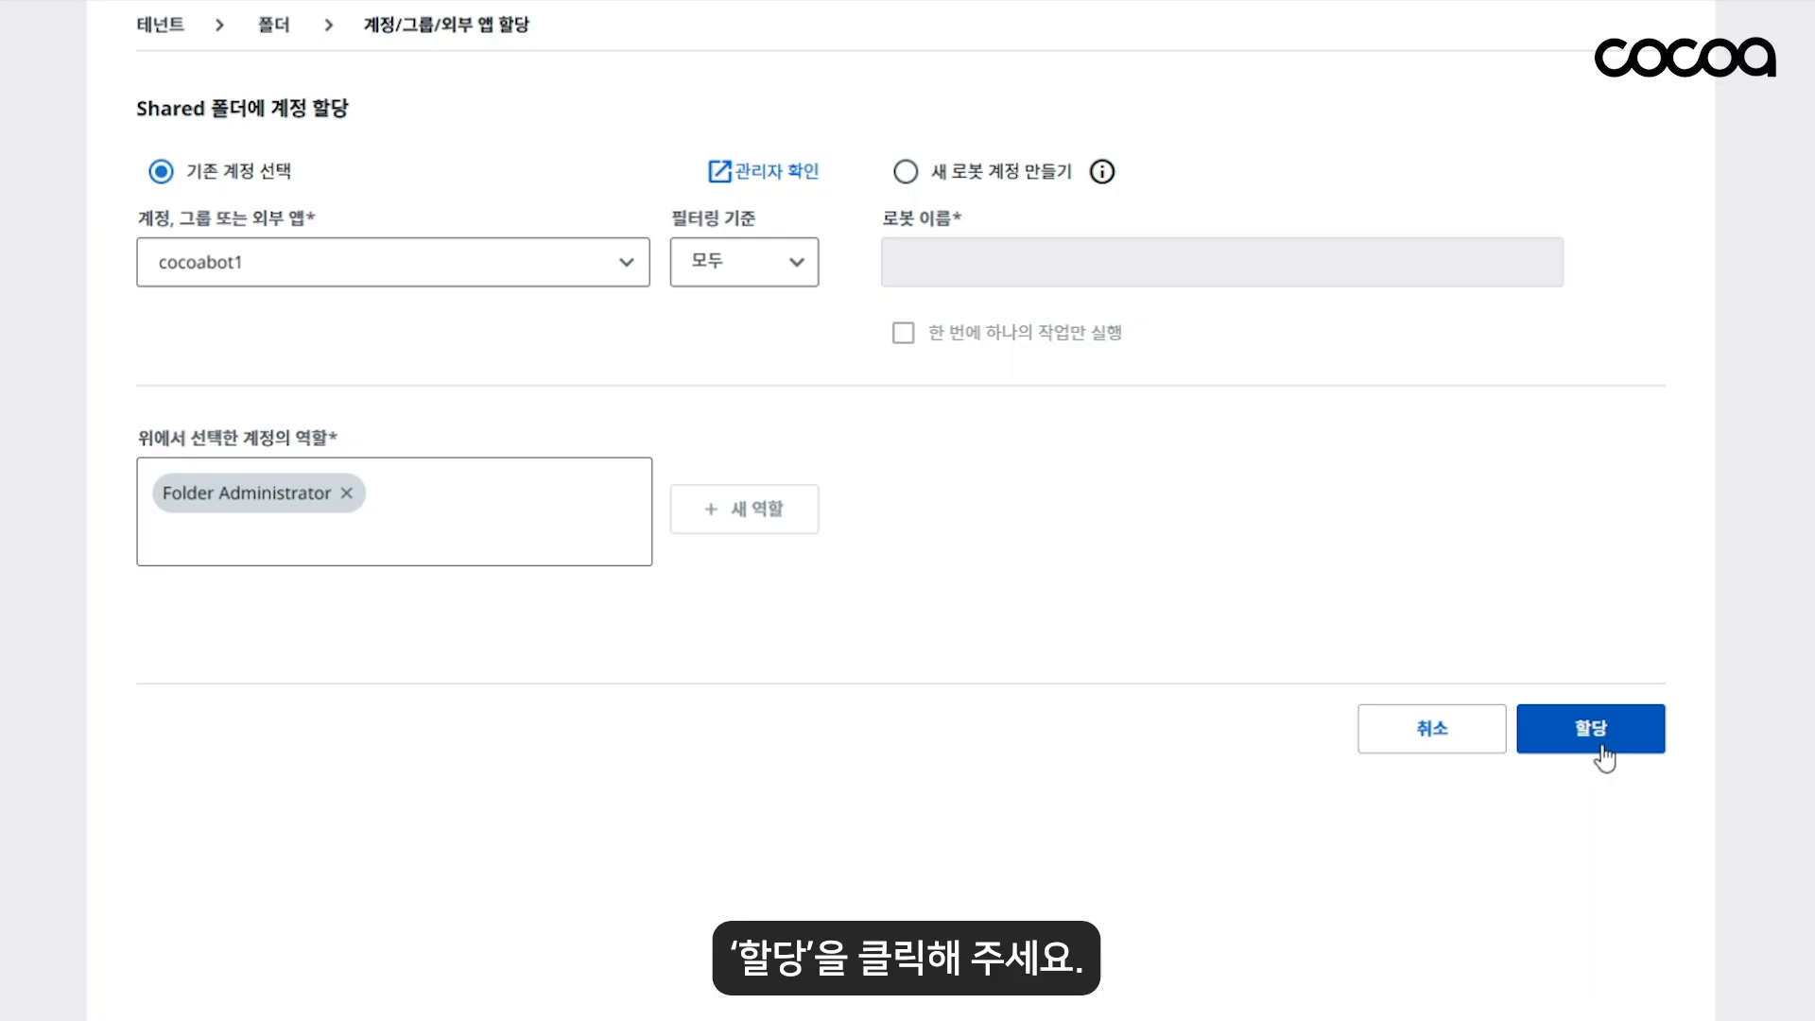
Step: Confirm the assignment of the cocoabot1 account to the Shared folder
{"action": "left_click", "coordinate": [1607, 747]}
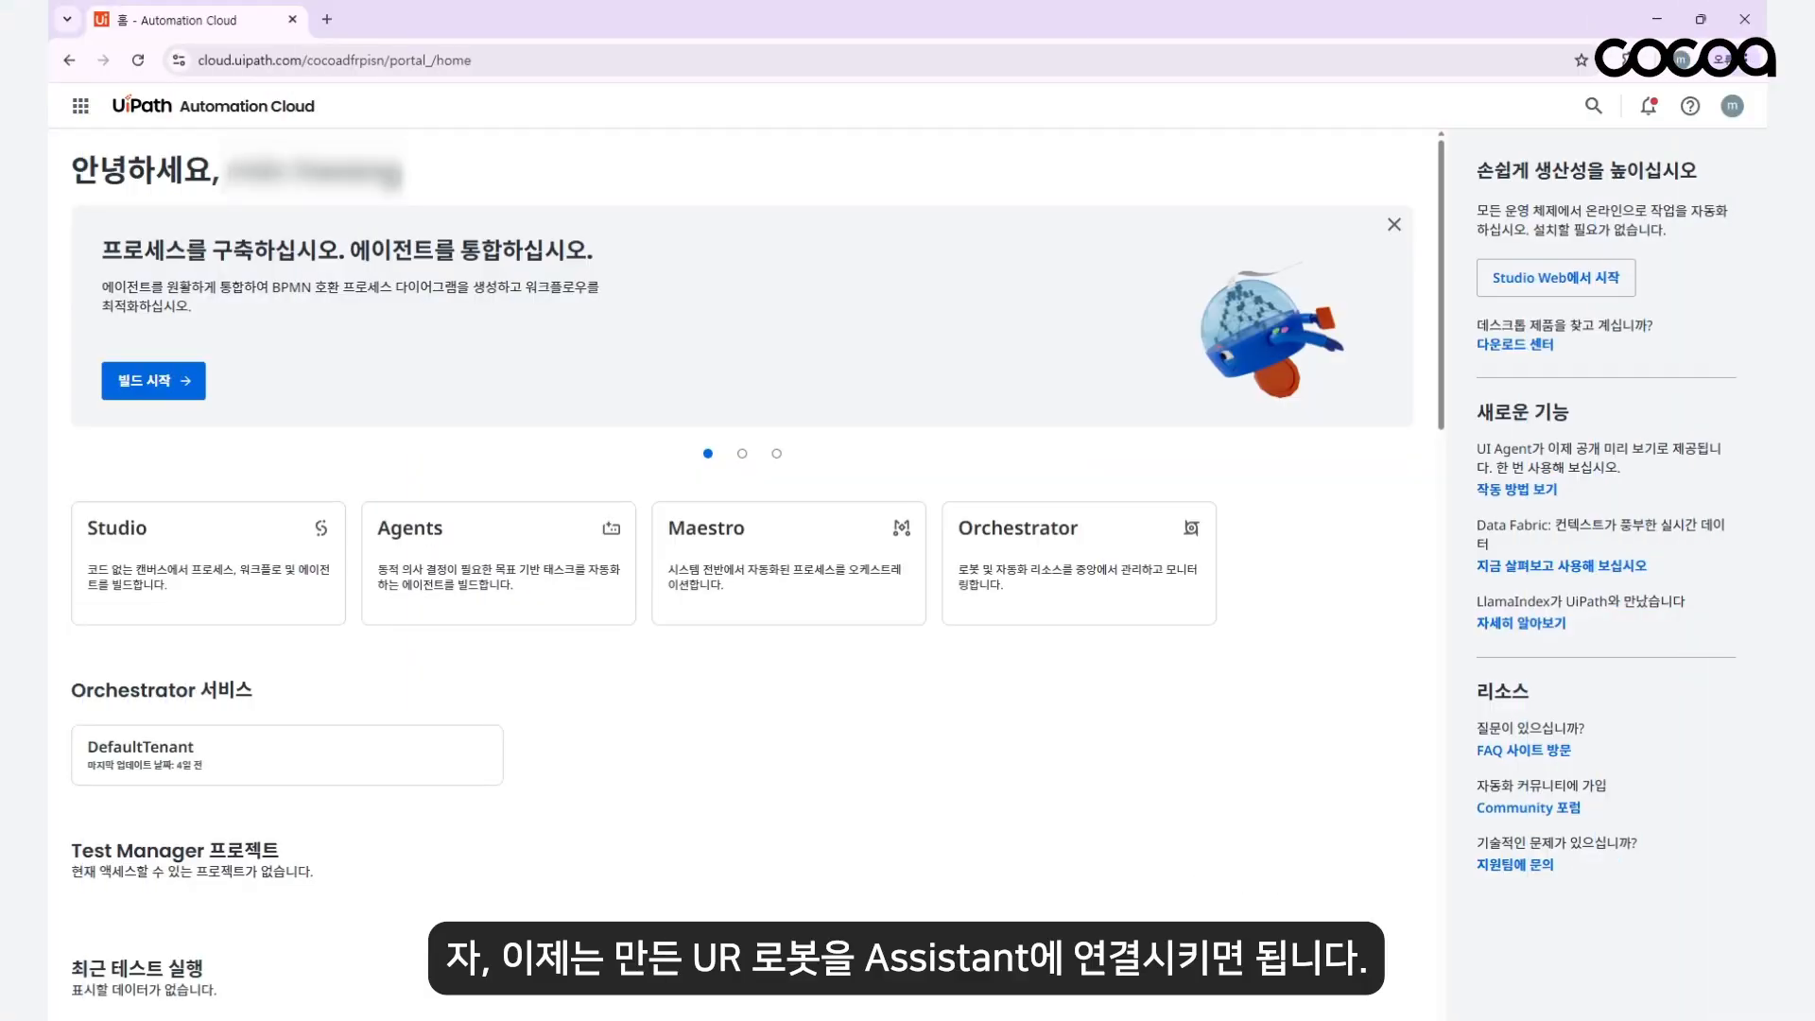
Step: Search the computer for "uipath assistant" and launch UiPath Assistant
{"action": "left_click", "coordinate": [638, 1016]}
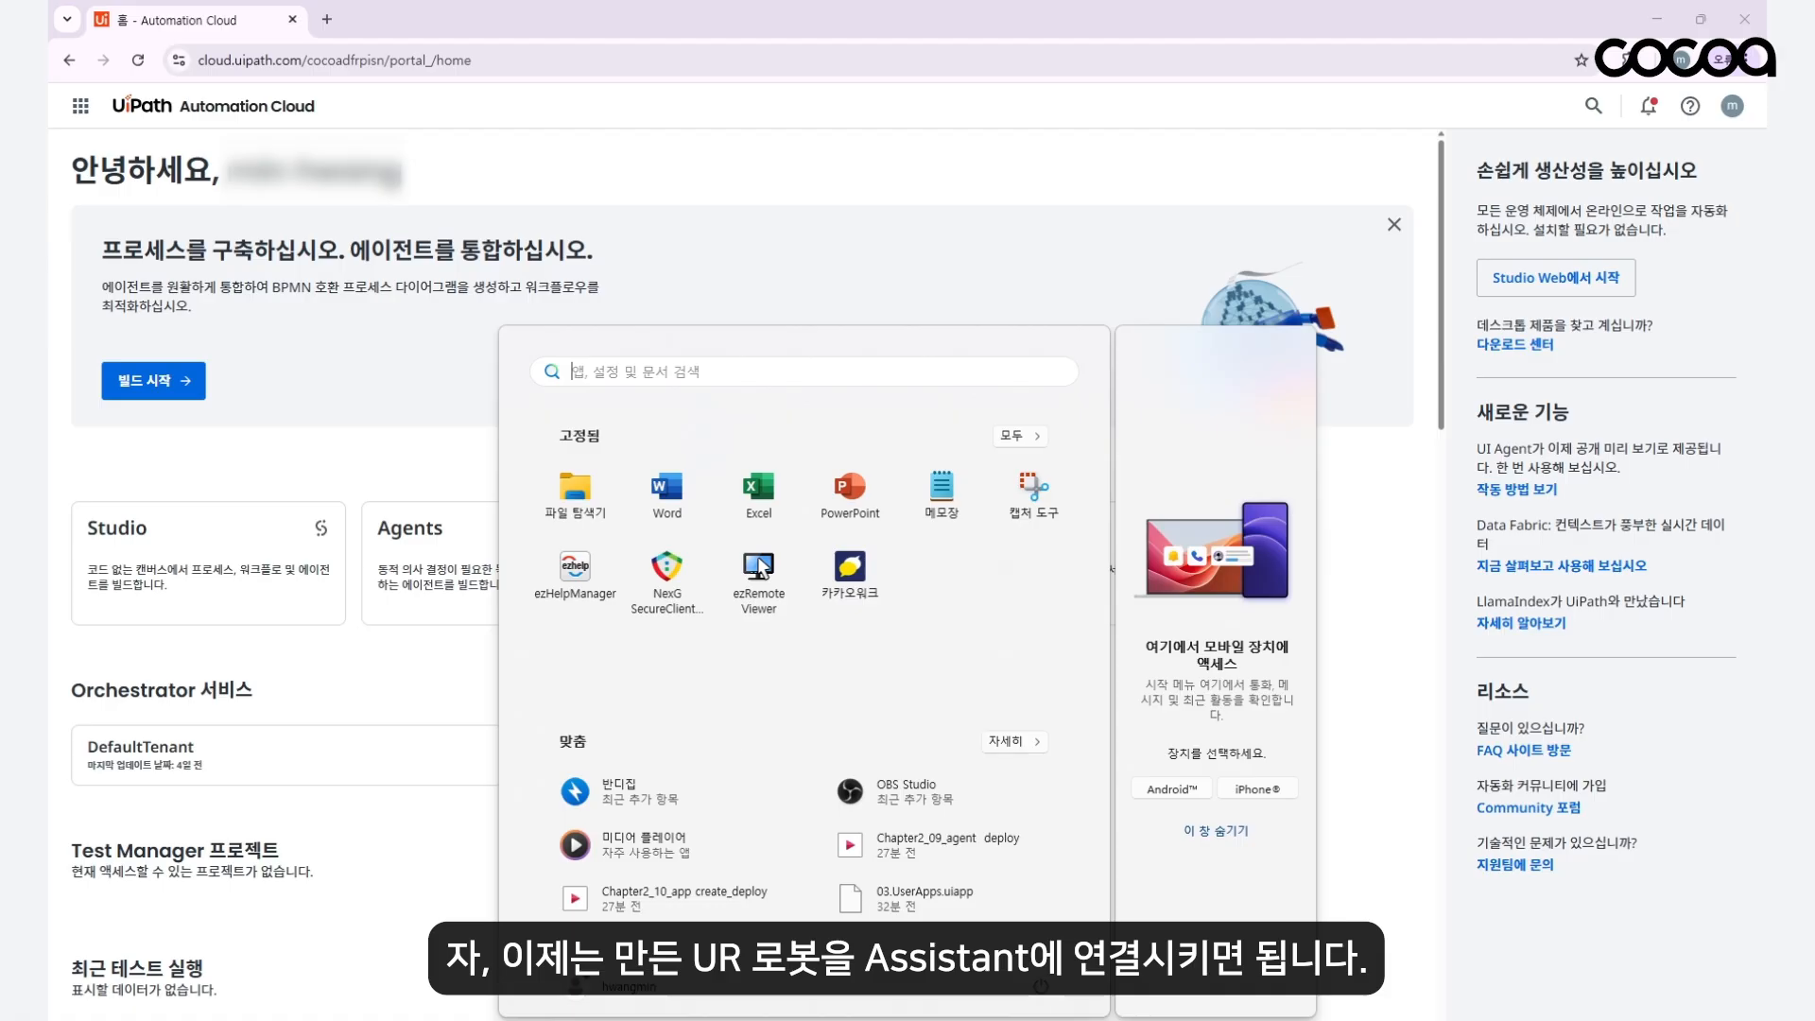
{"action": "type", "text": "ui"}
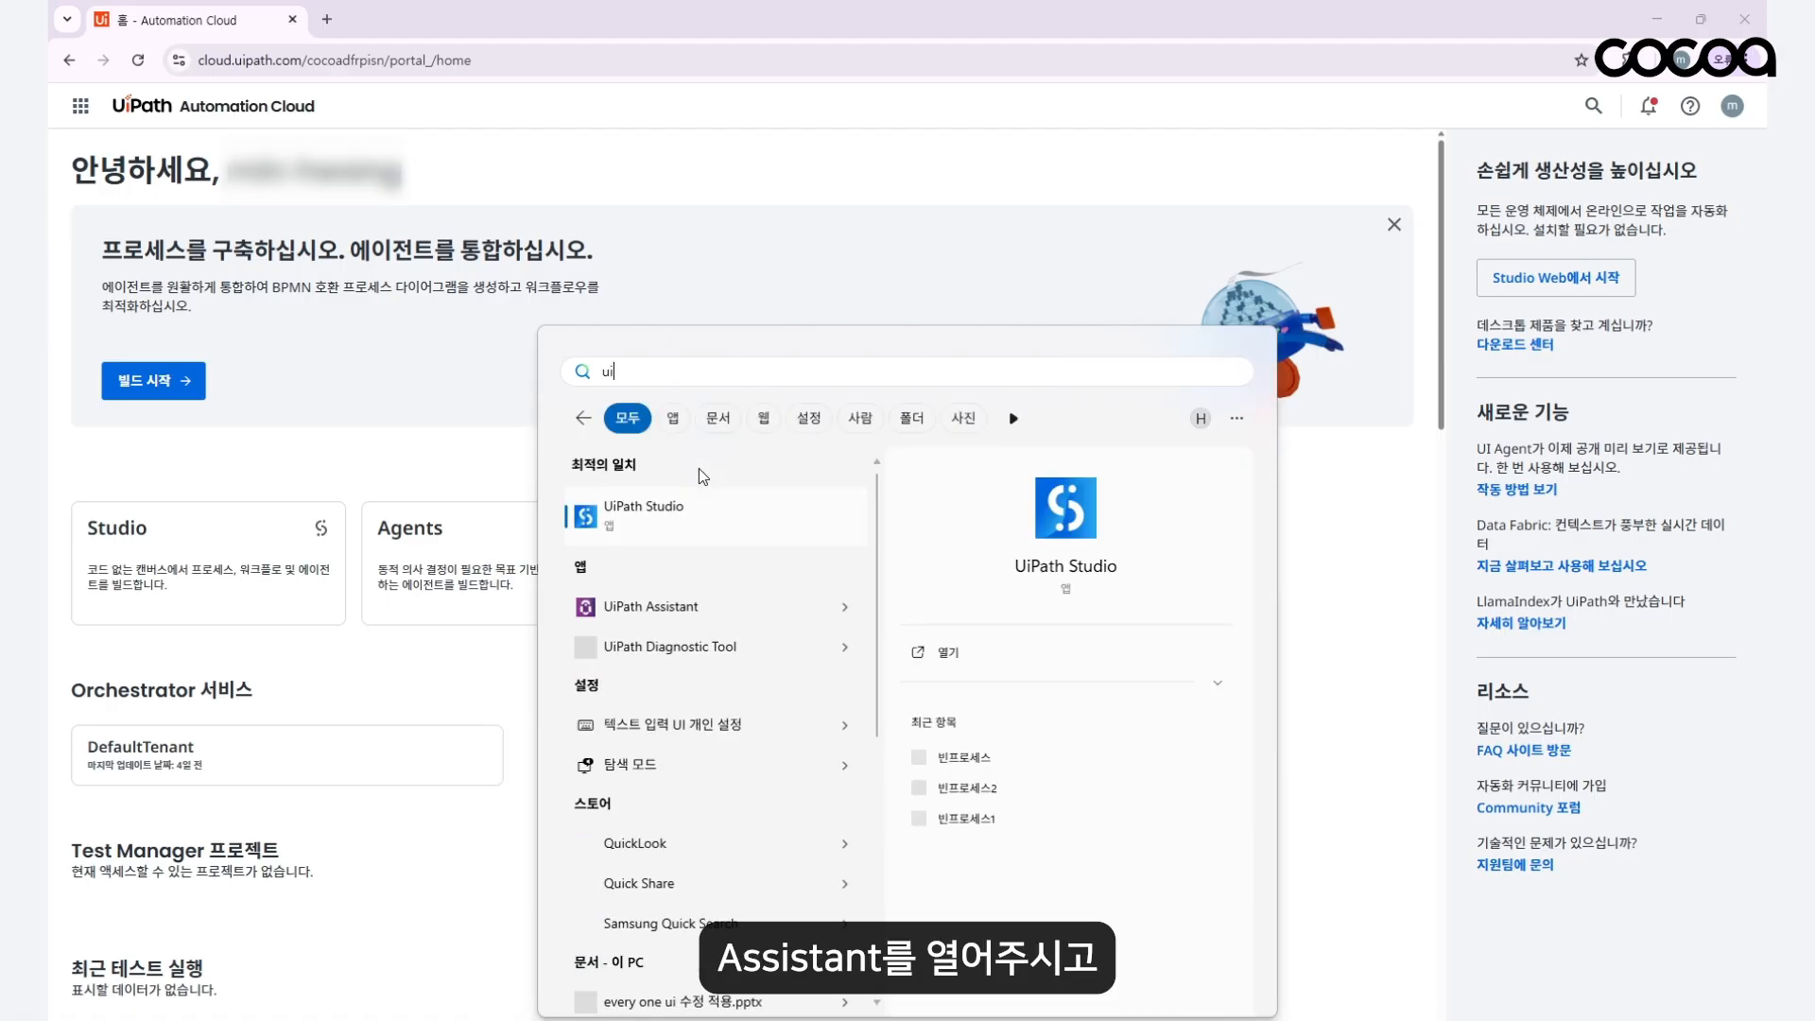
{"action": "type", "text": "path "}
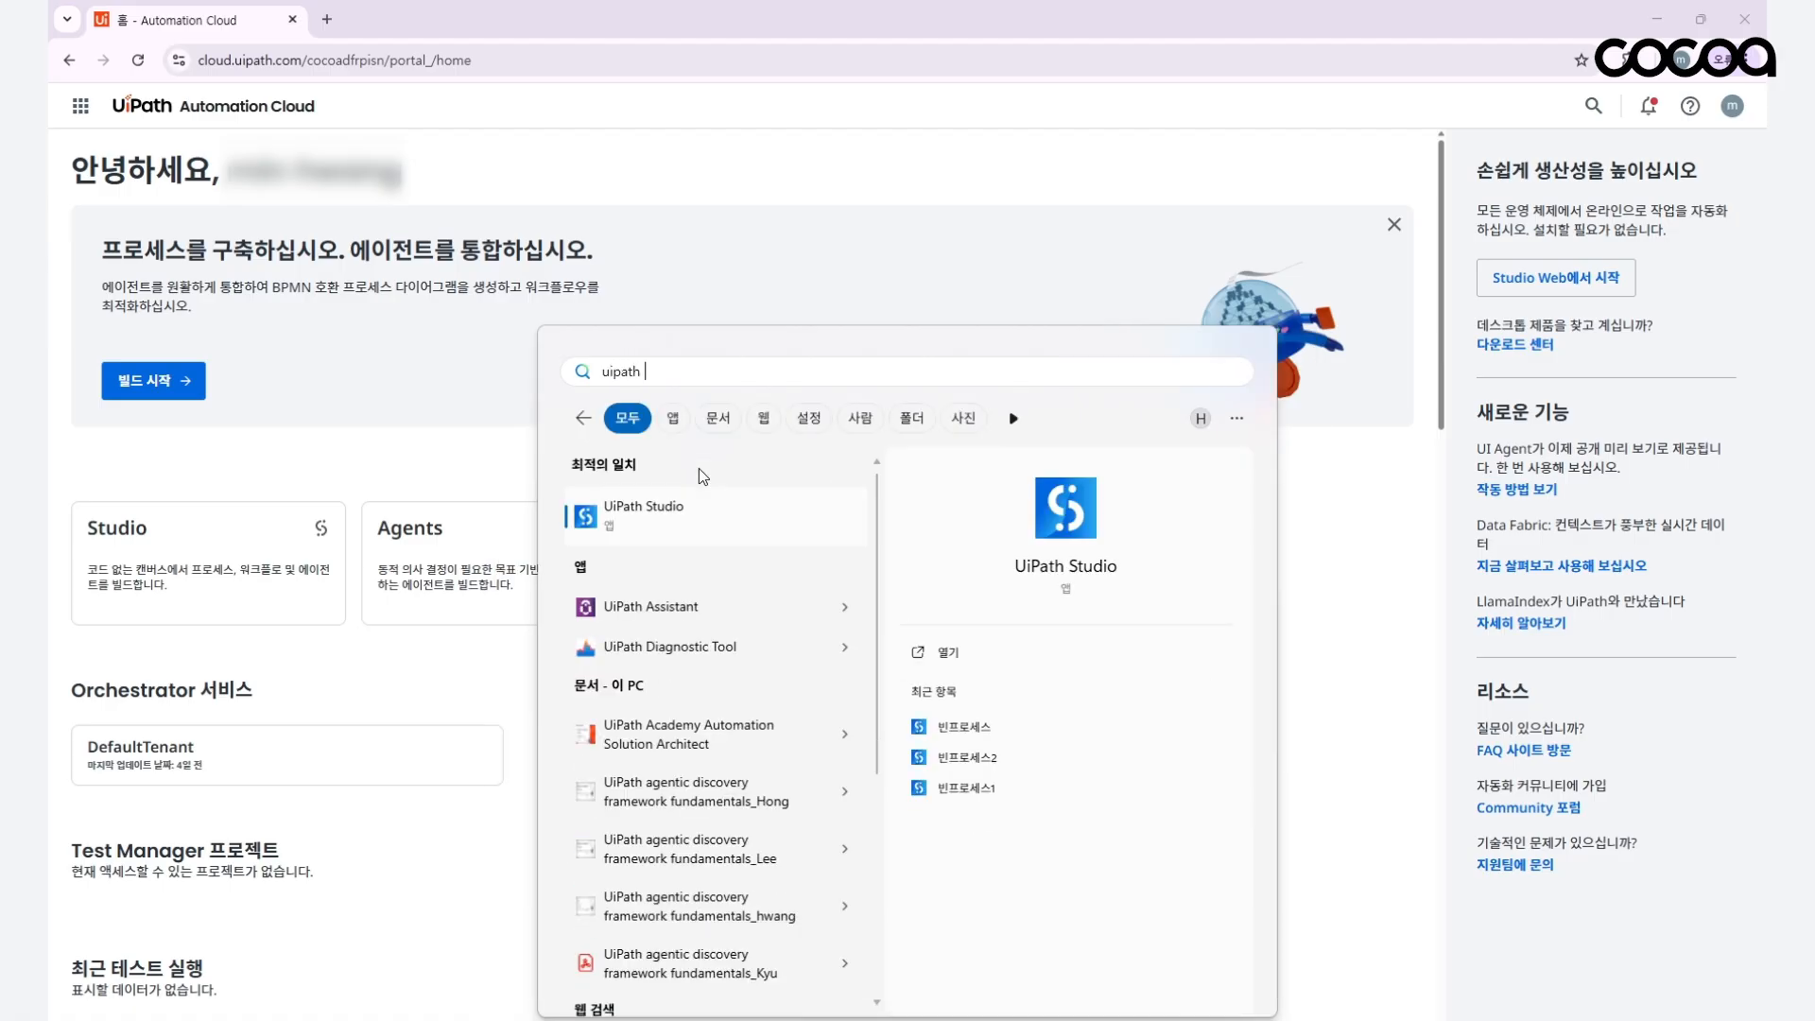
{"action": "type", "text": "assistant"}
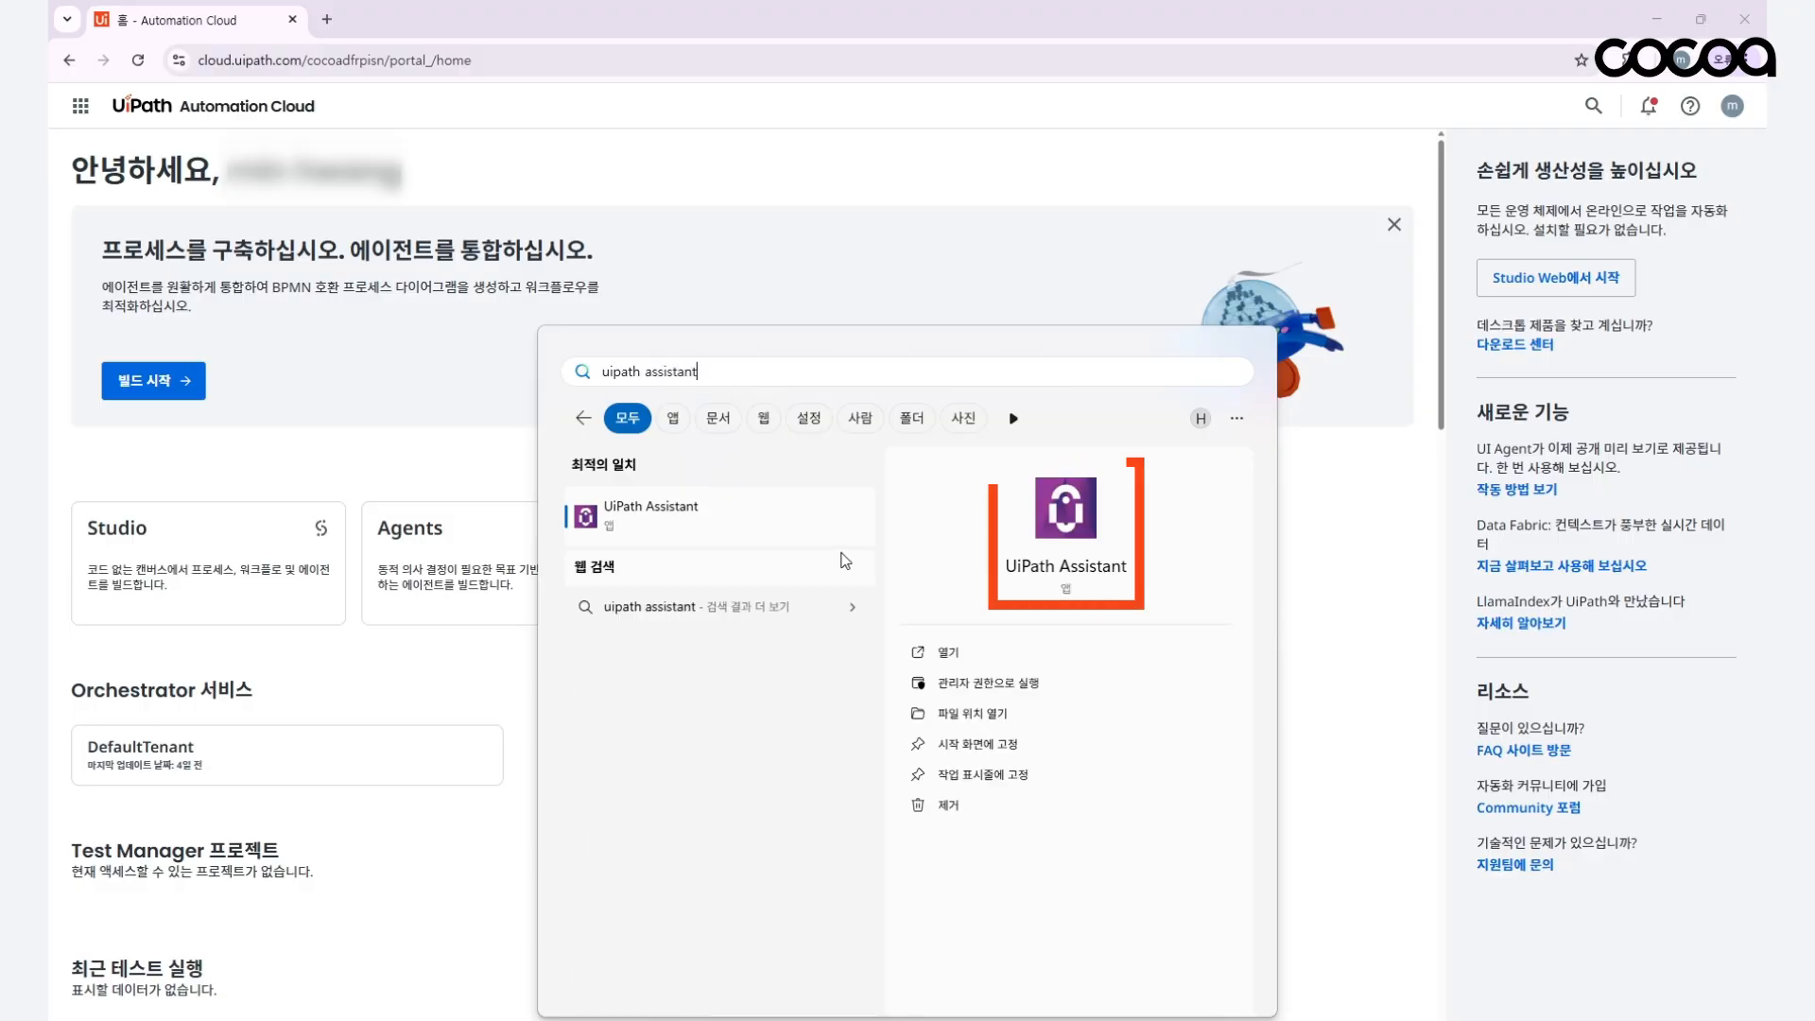
{"action": "left_click", "coordinate": [960, 655]}
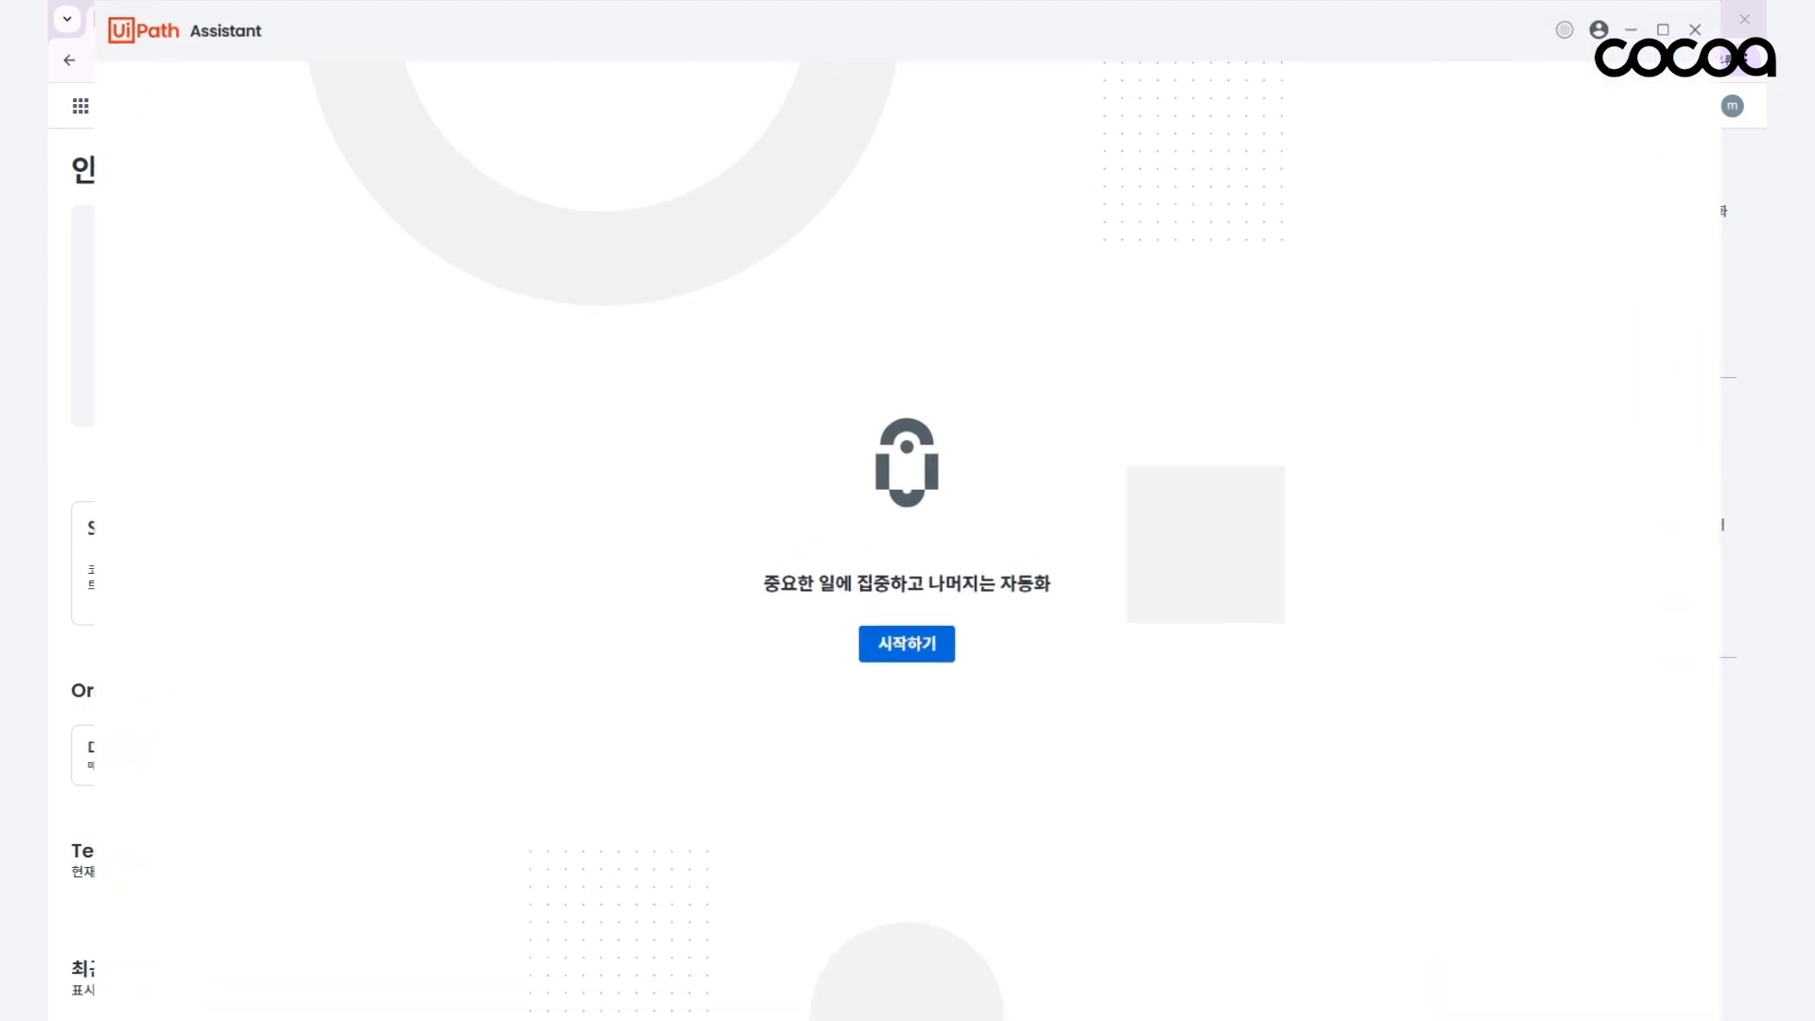
Step: Open the Orchestrator settings in the Assistant preferences and set the connection type to machine key (머신 키)
{"action": "left_click", "coordinate": [1599, 29]}
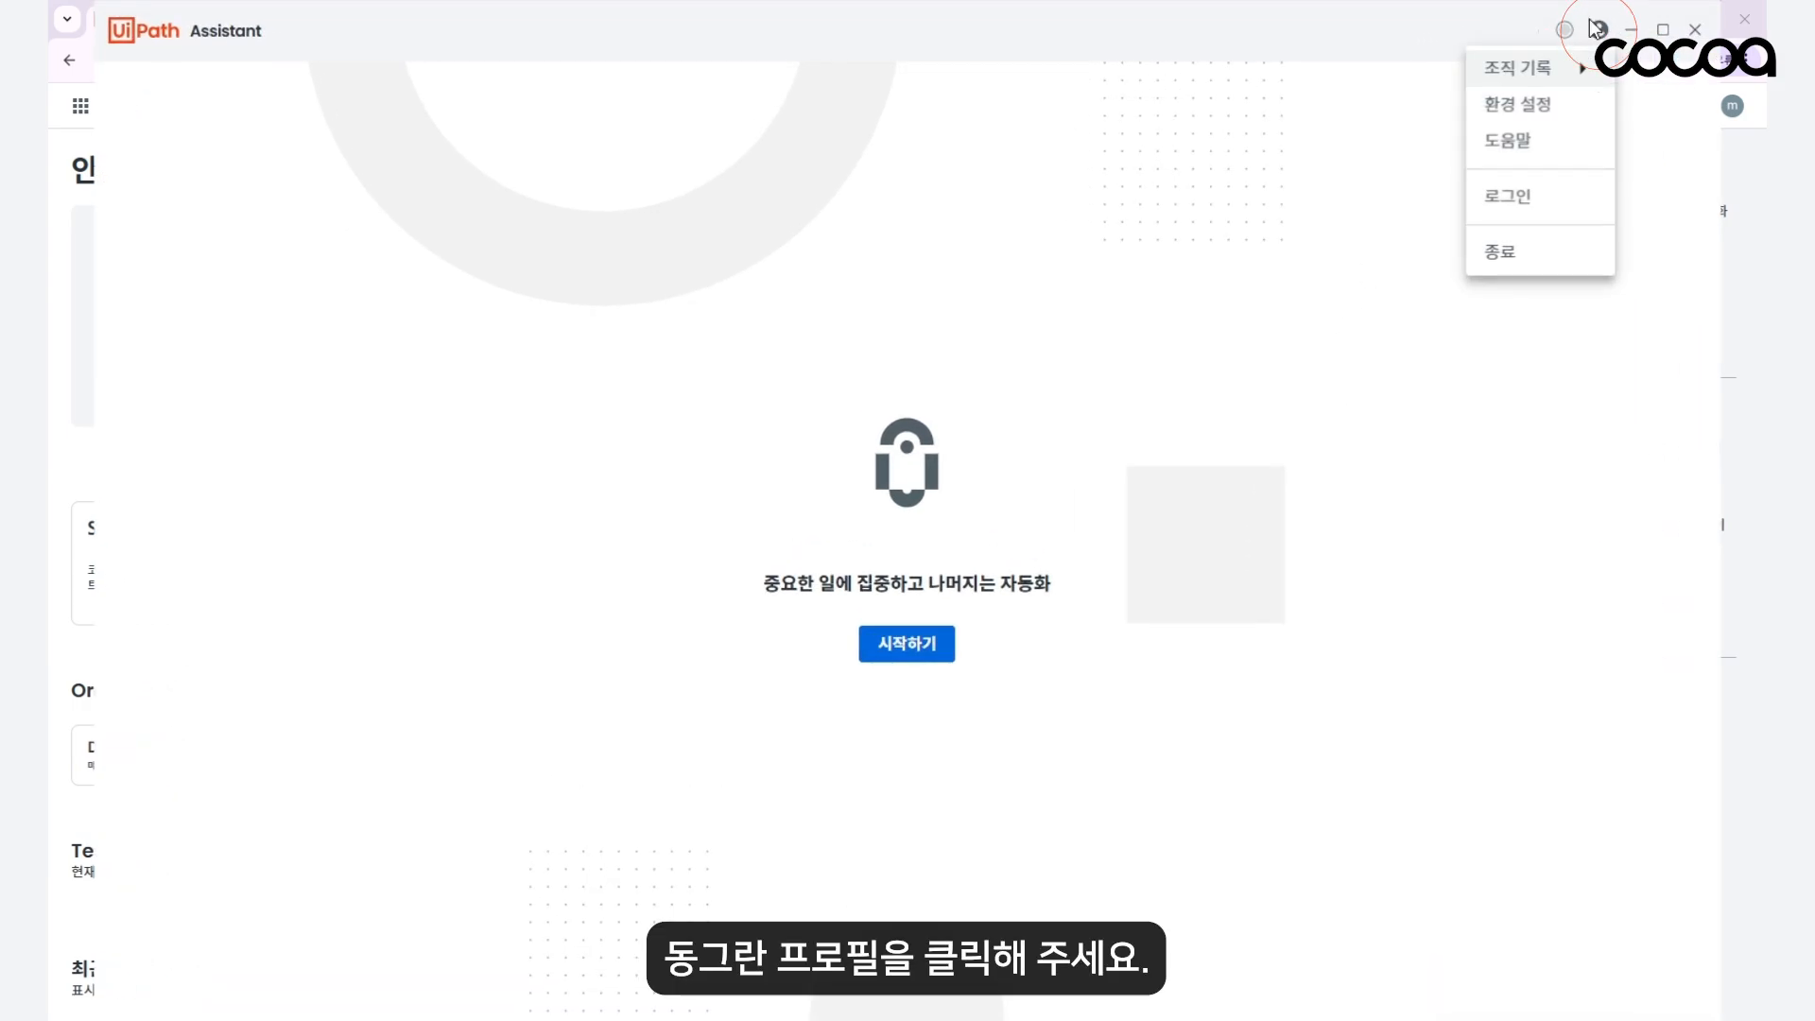
{"action": "left_click", "coordinate": [1534, 115]}
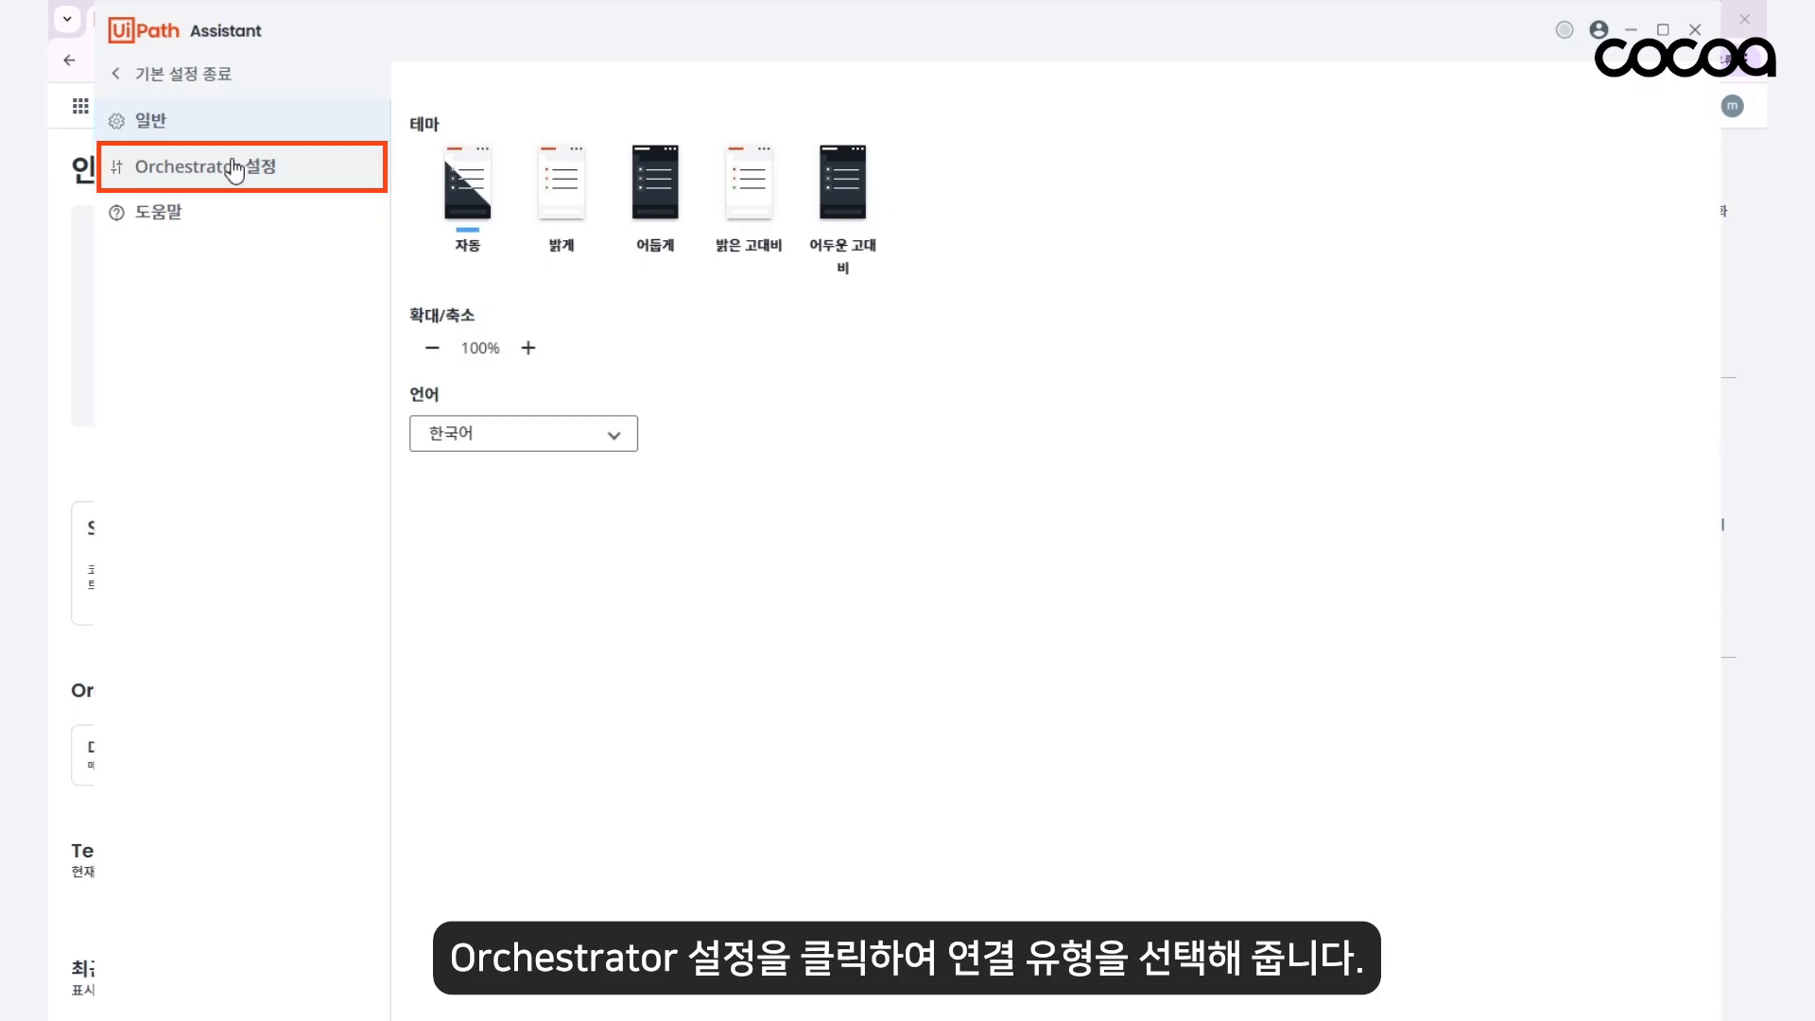
{"action": "left_click", "coordinate": [364, 170]}
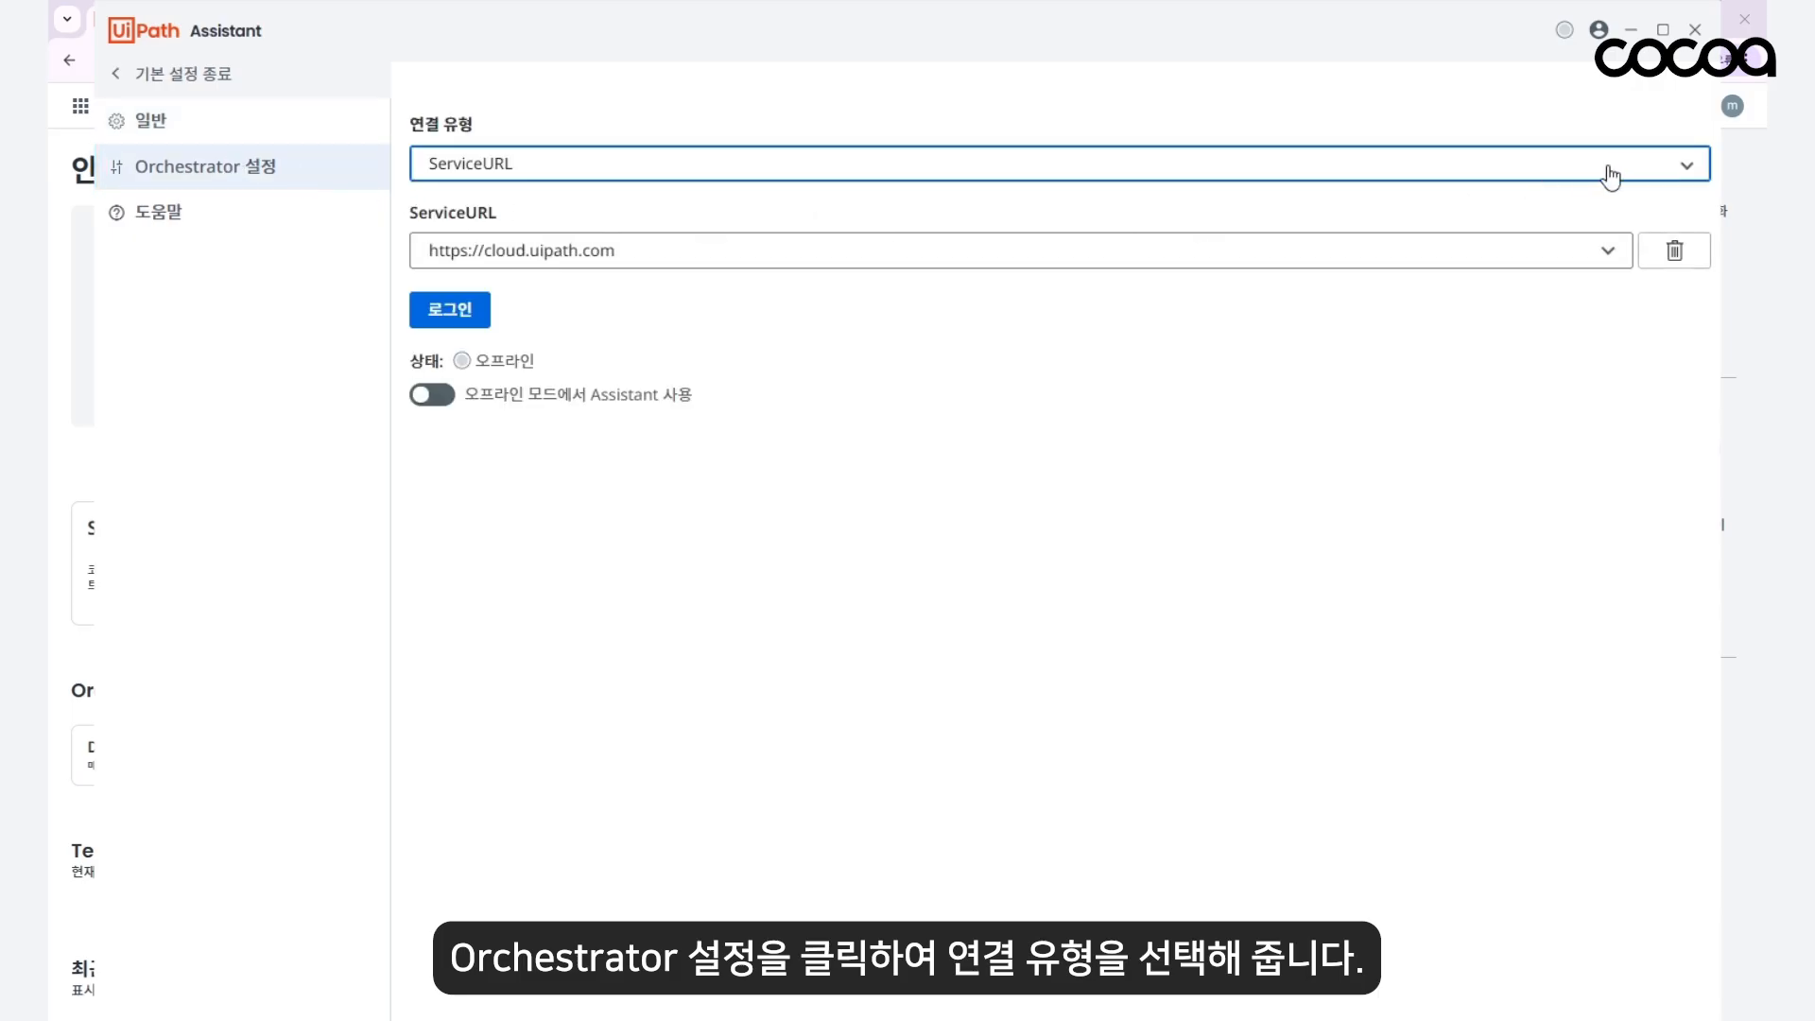
{"action": "left_click", "coordinate": [1669, 168]}
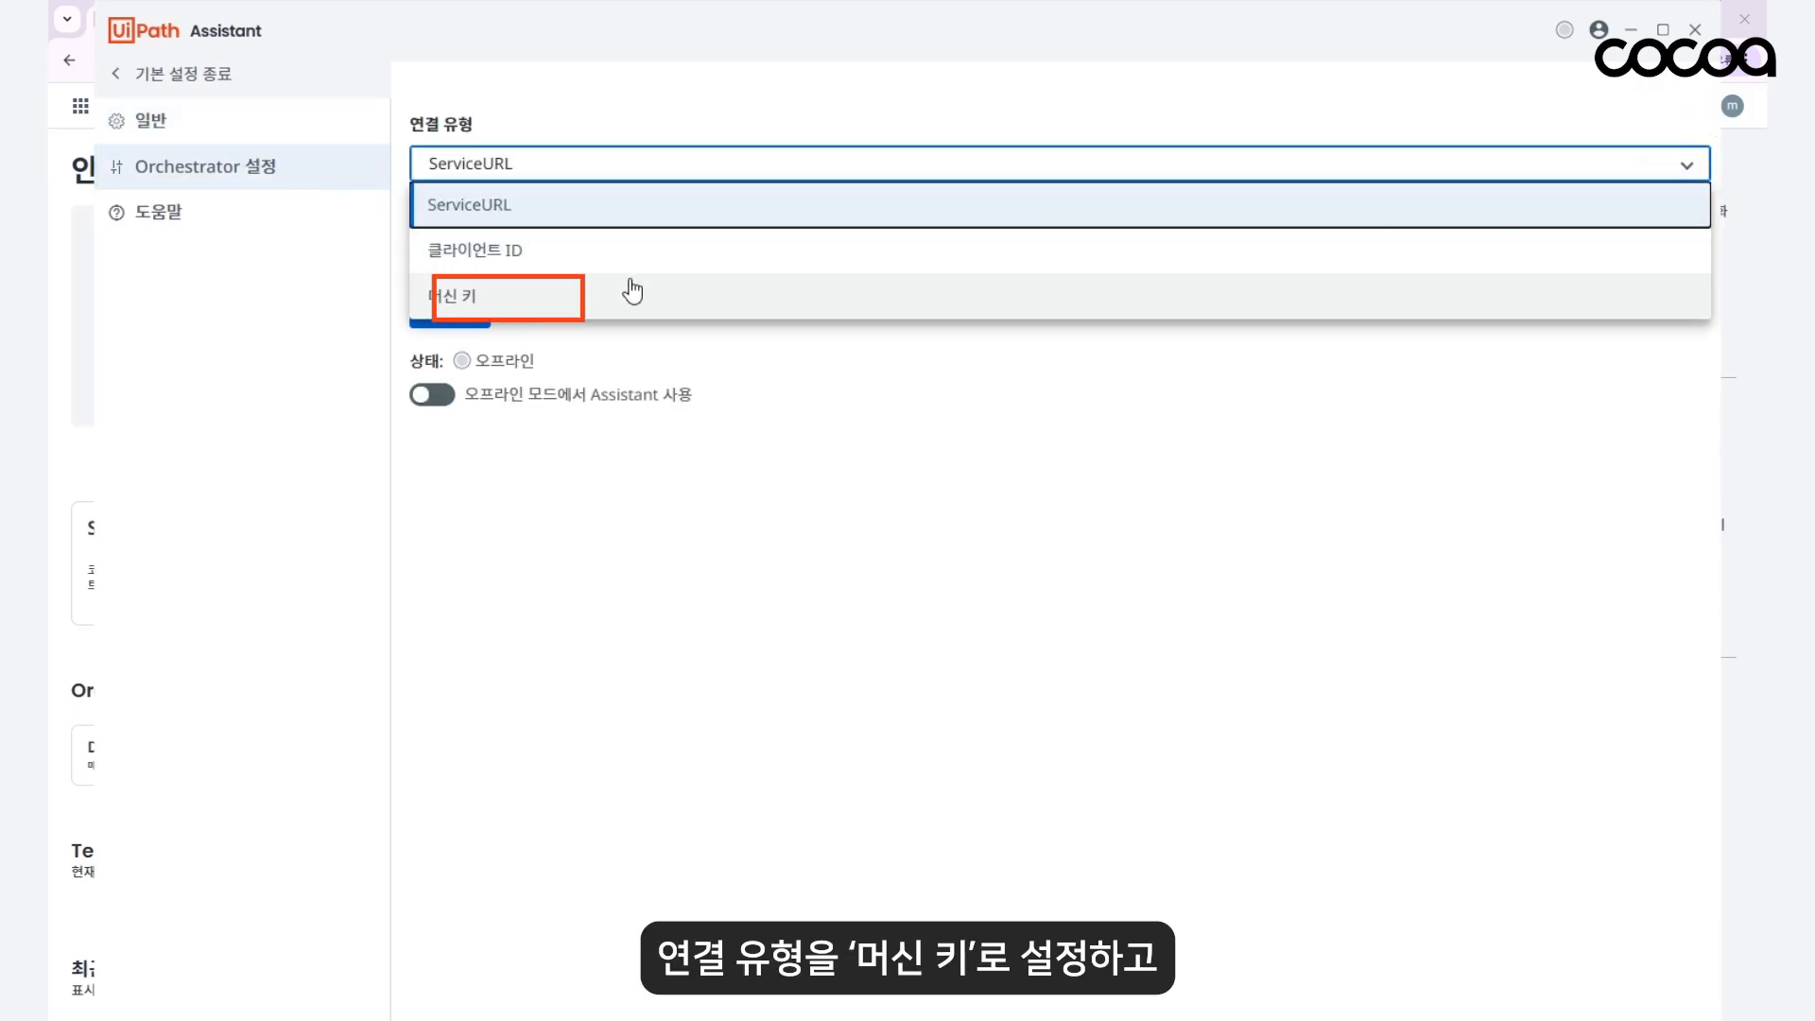
{"action": "left_click", "coordinate": [596, 296]}
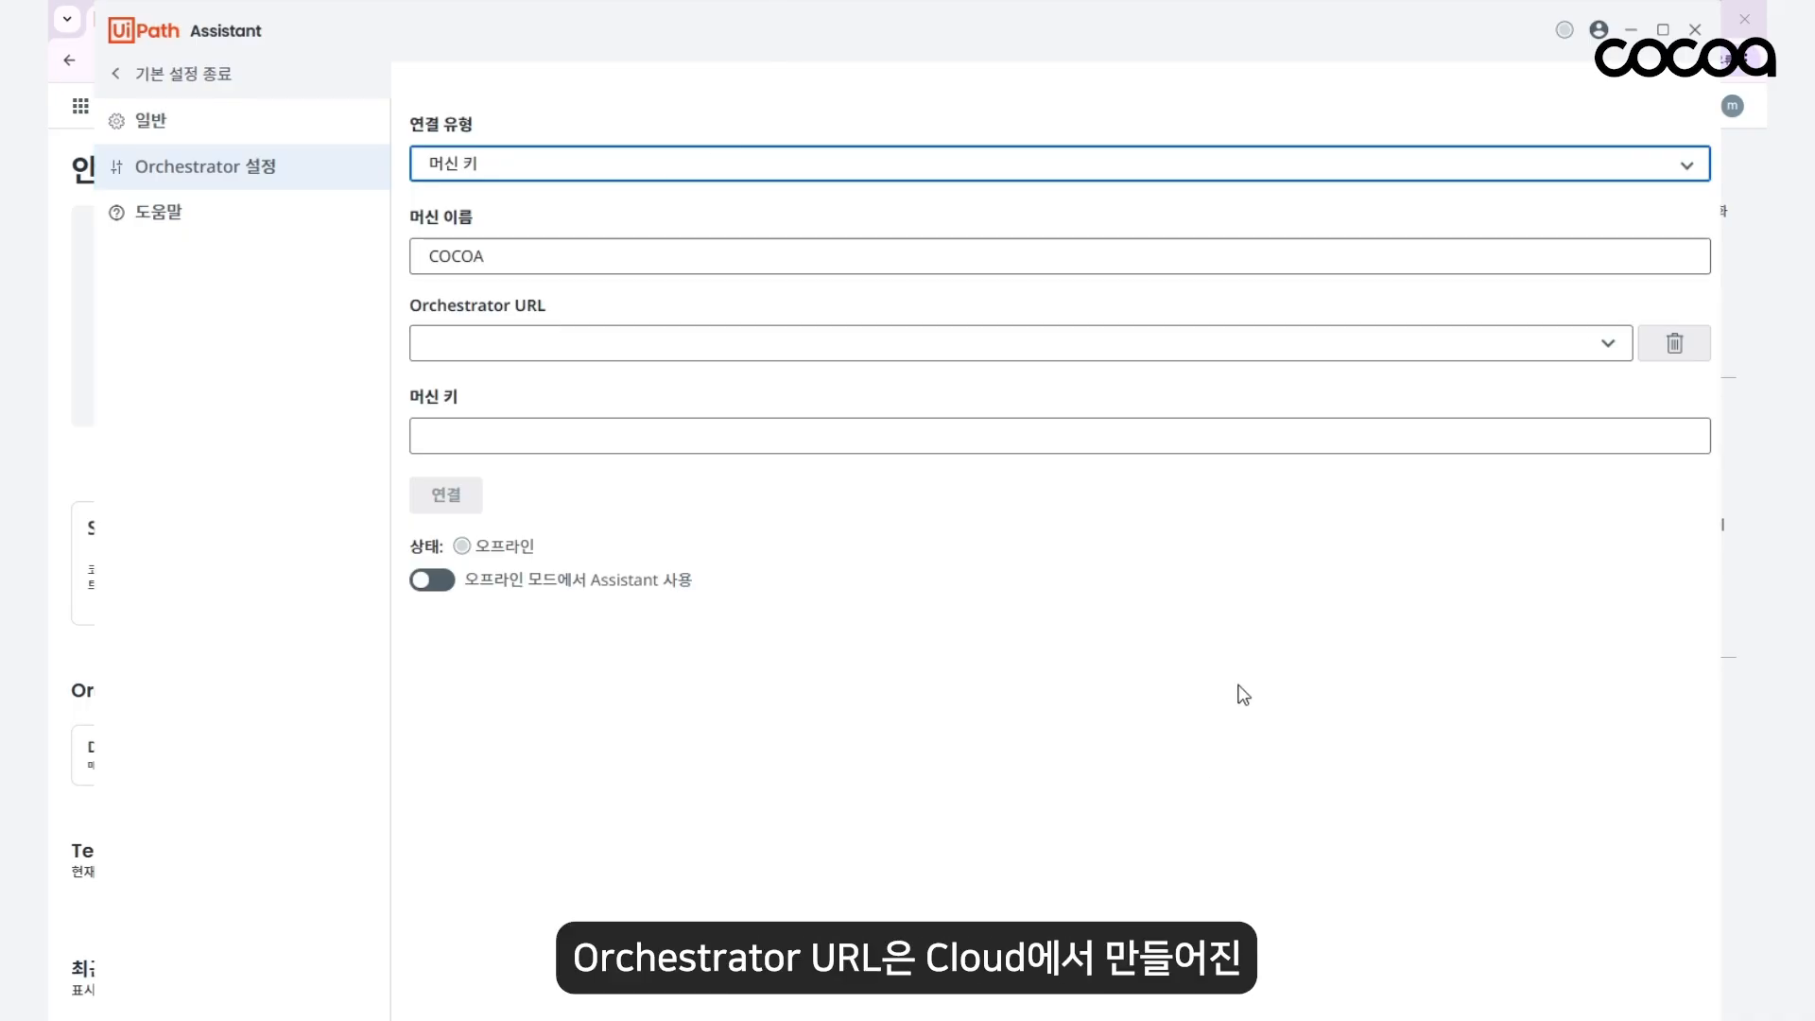
{"action": "left_click", "coordinate": [654, 346]}
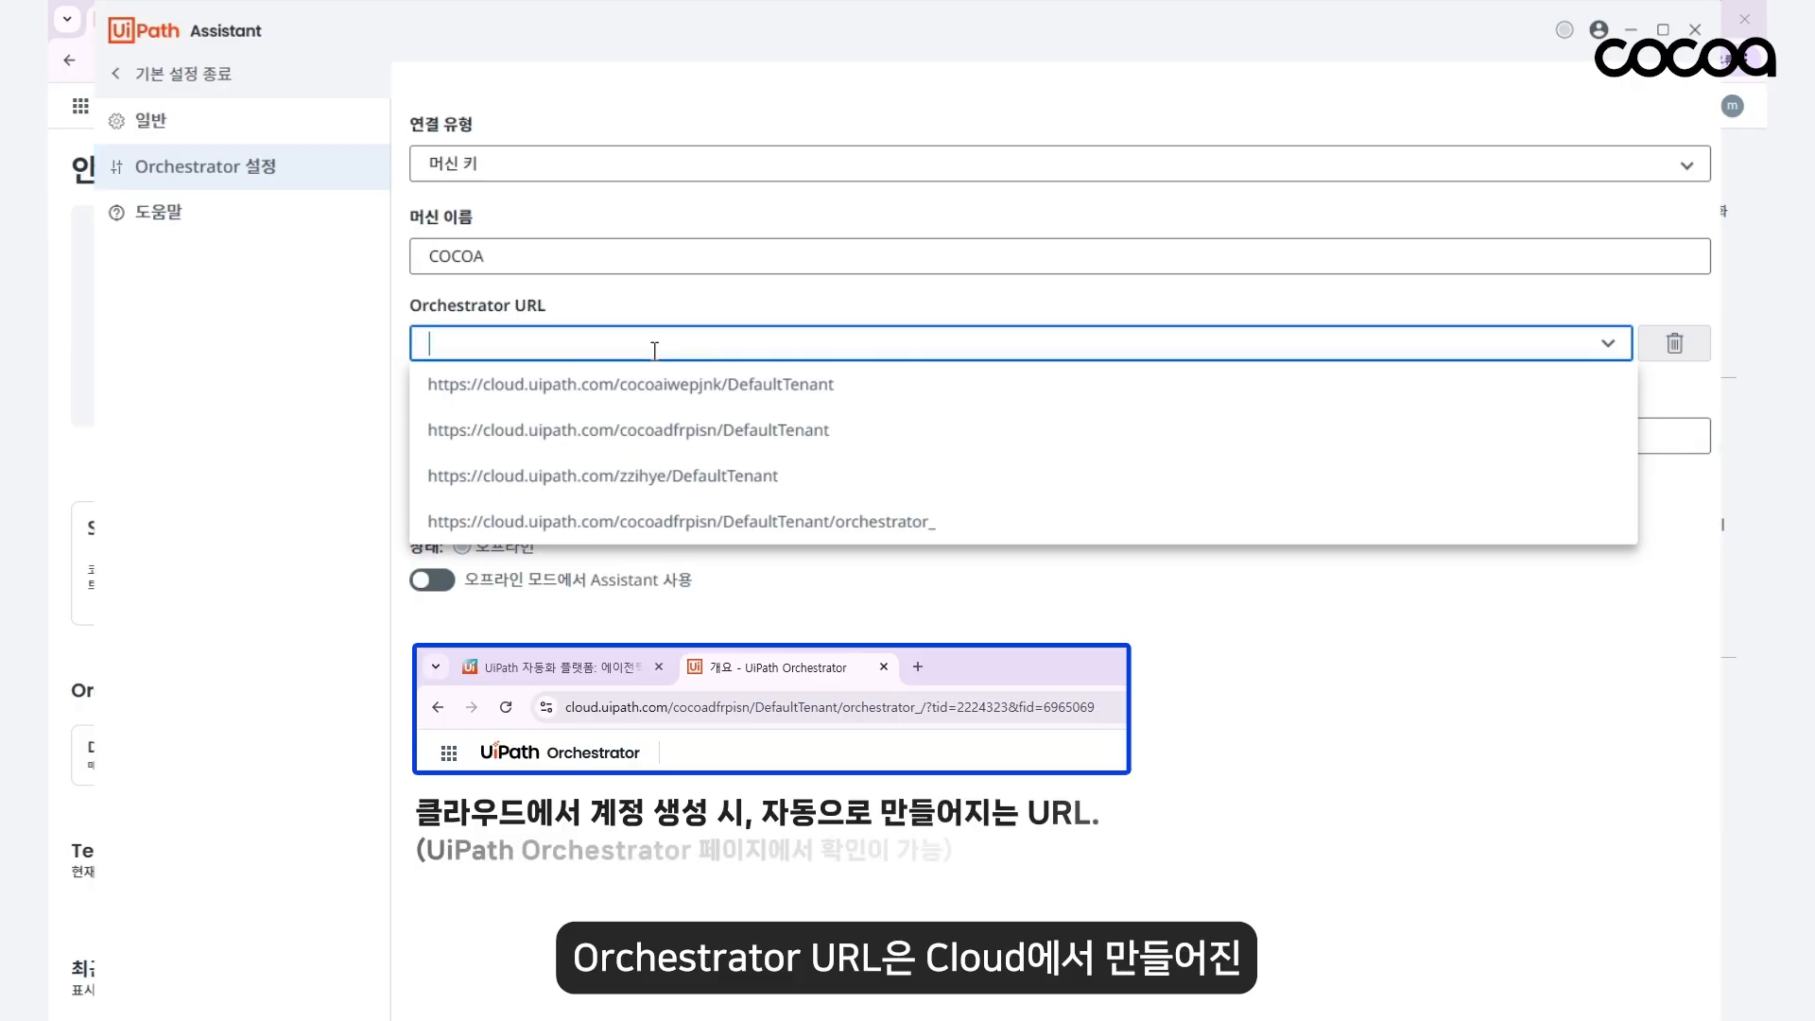
{"action": "type", "text": "https://cloud.uipath.com/cocoadfrpisn/DefaultTenant/orchestrator_/"}
{"action": "left_click", "coordinate": [783, 307]}
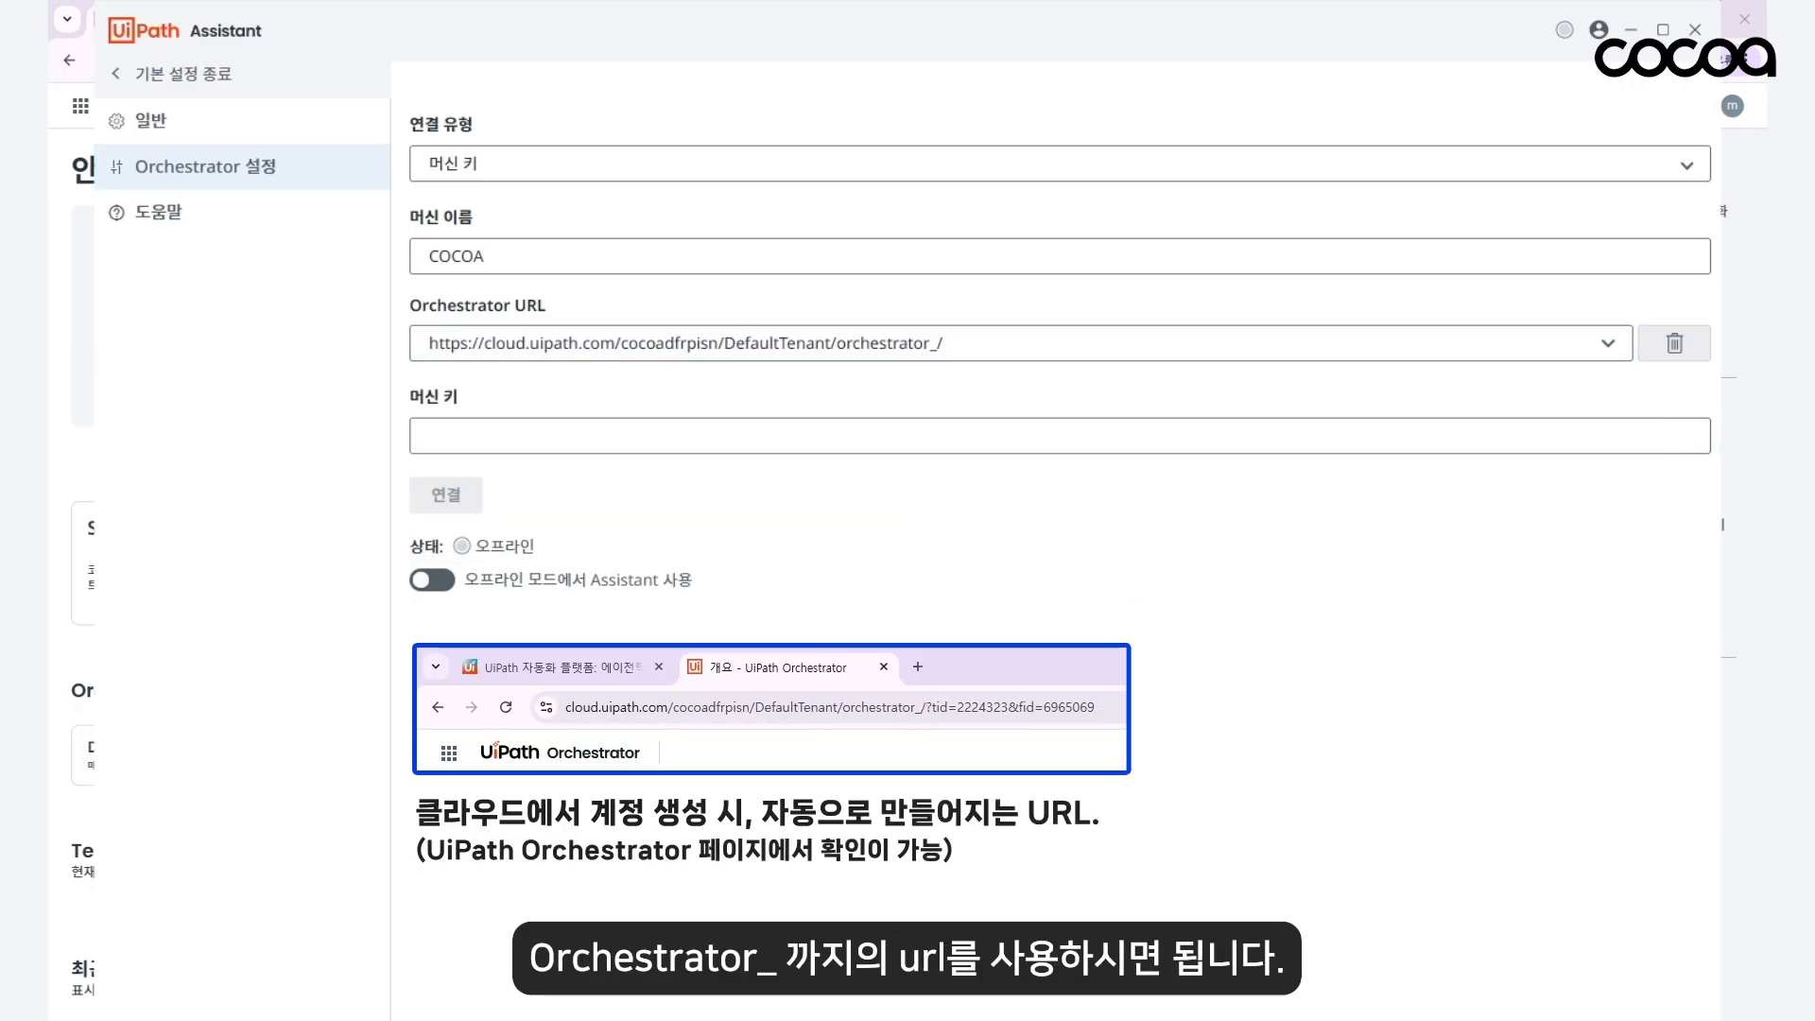
{"action": "left_click", "coordinate": [577, 441]}
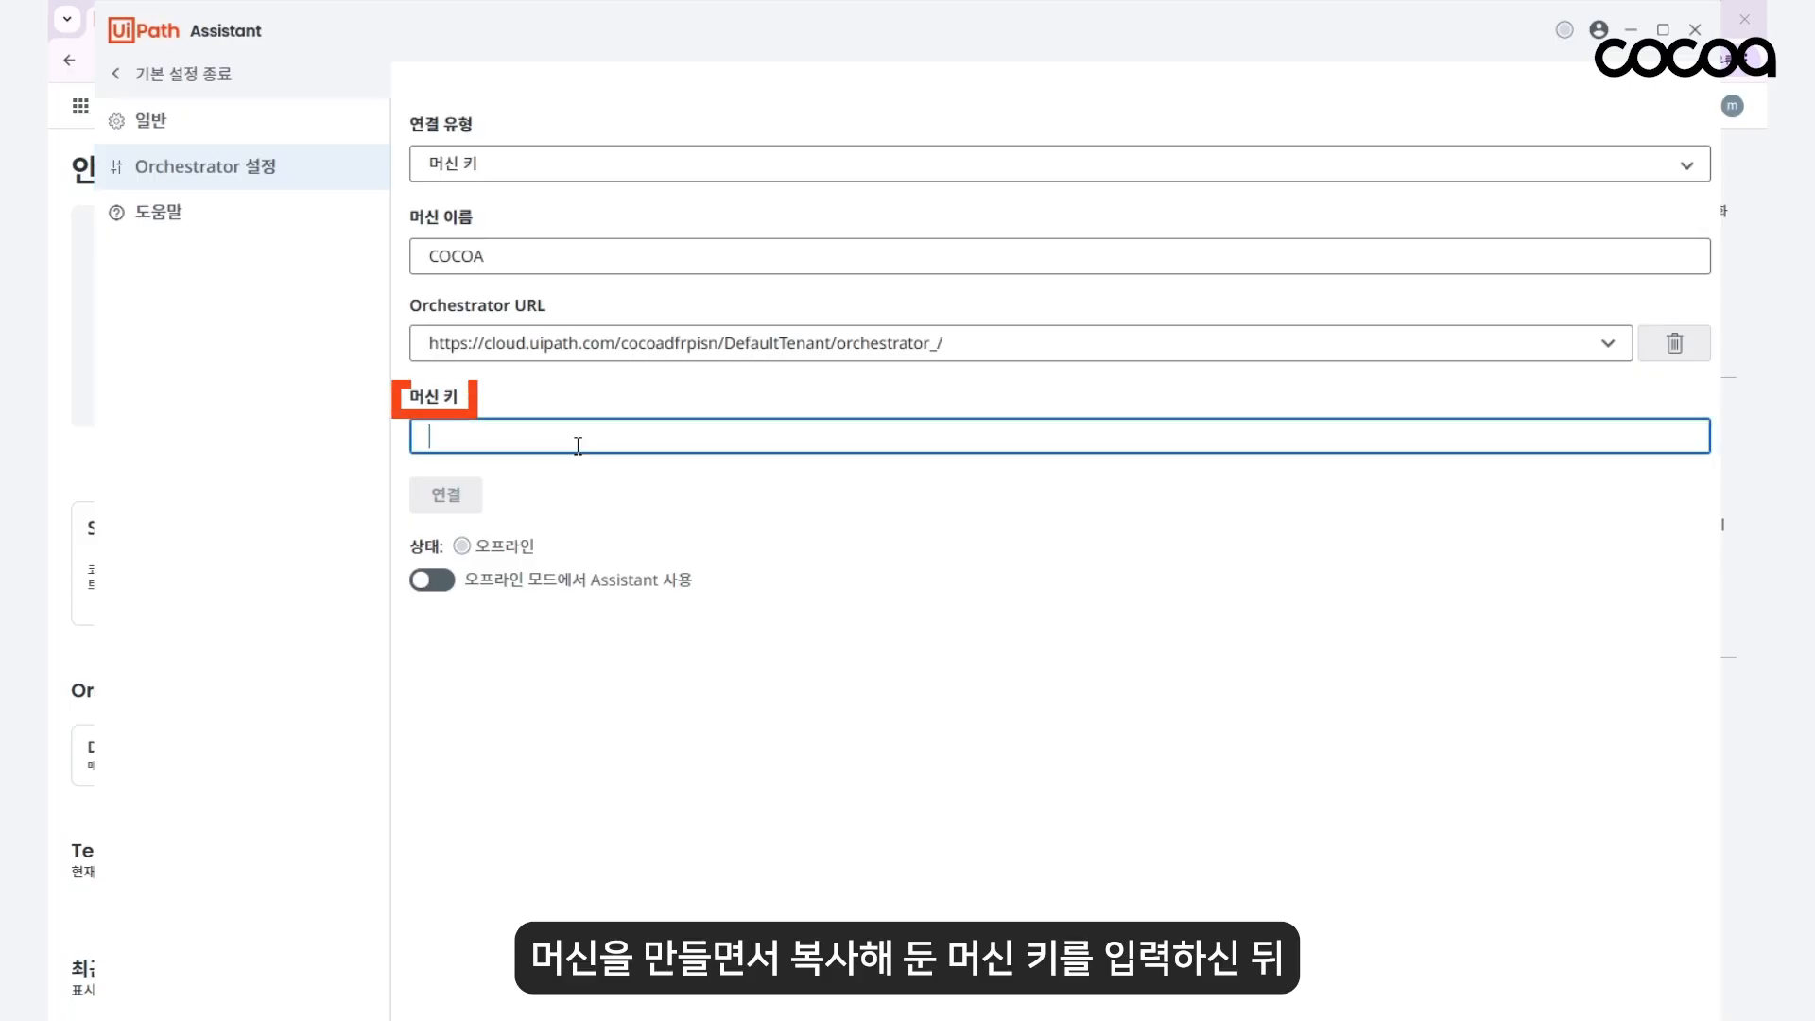
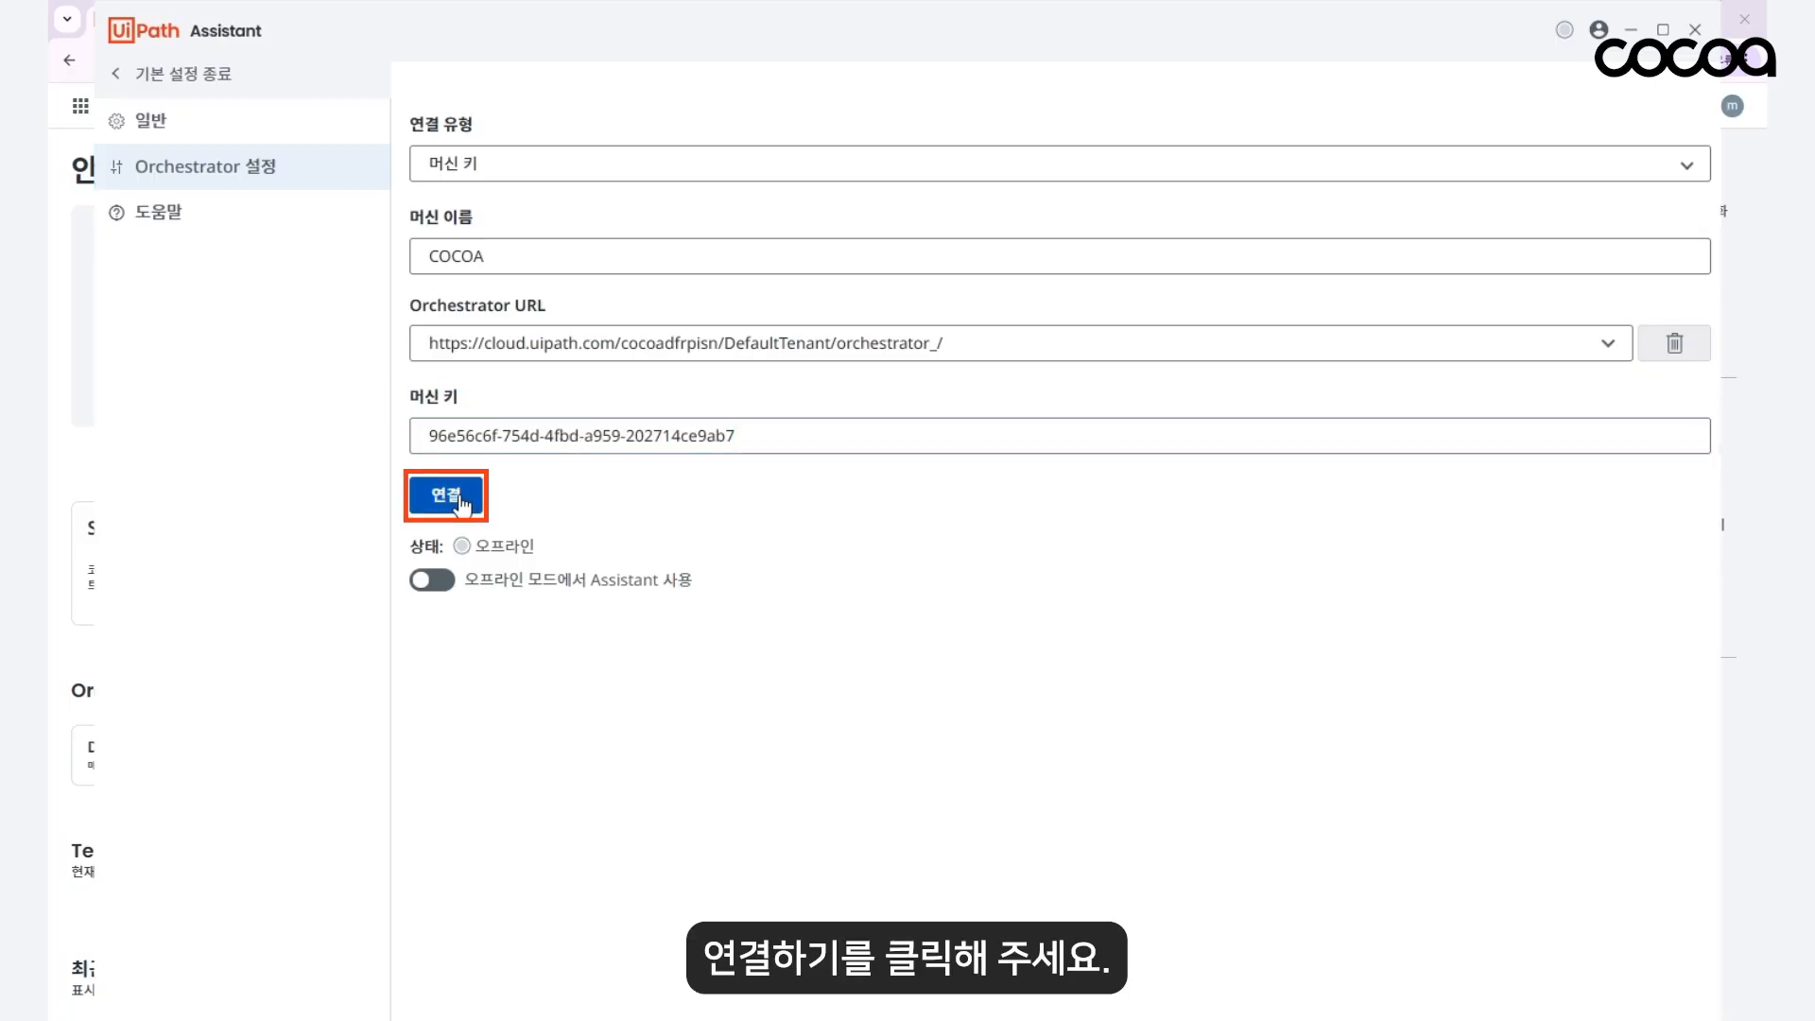
{"action": "left_click", "coordinate": [450, 496]}
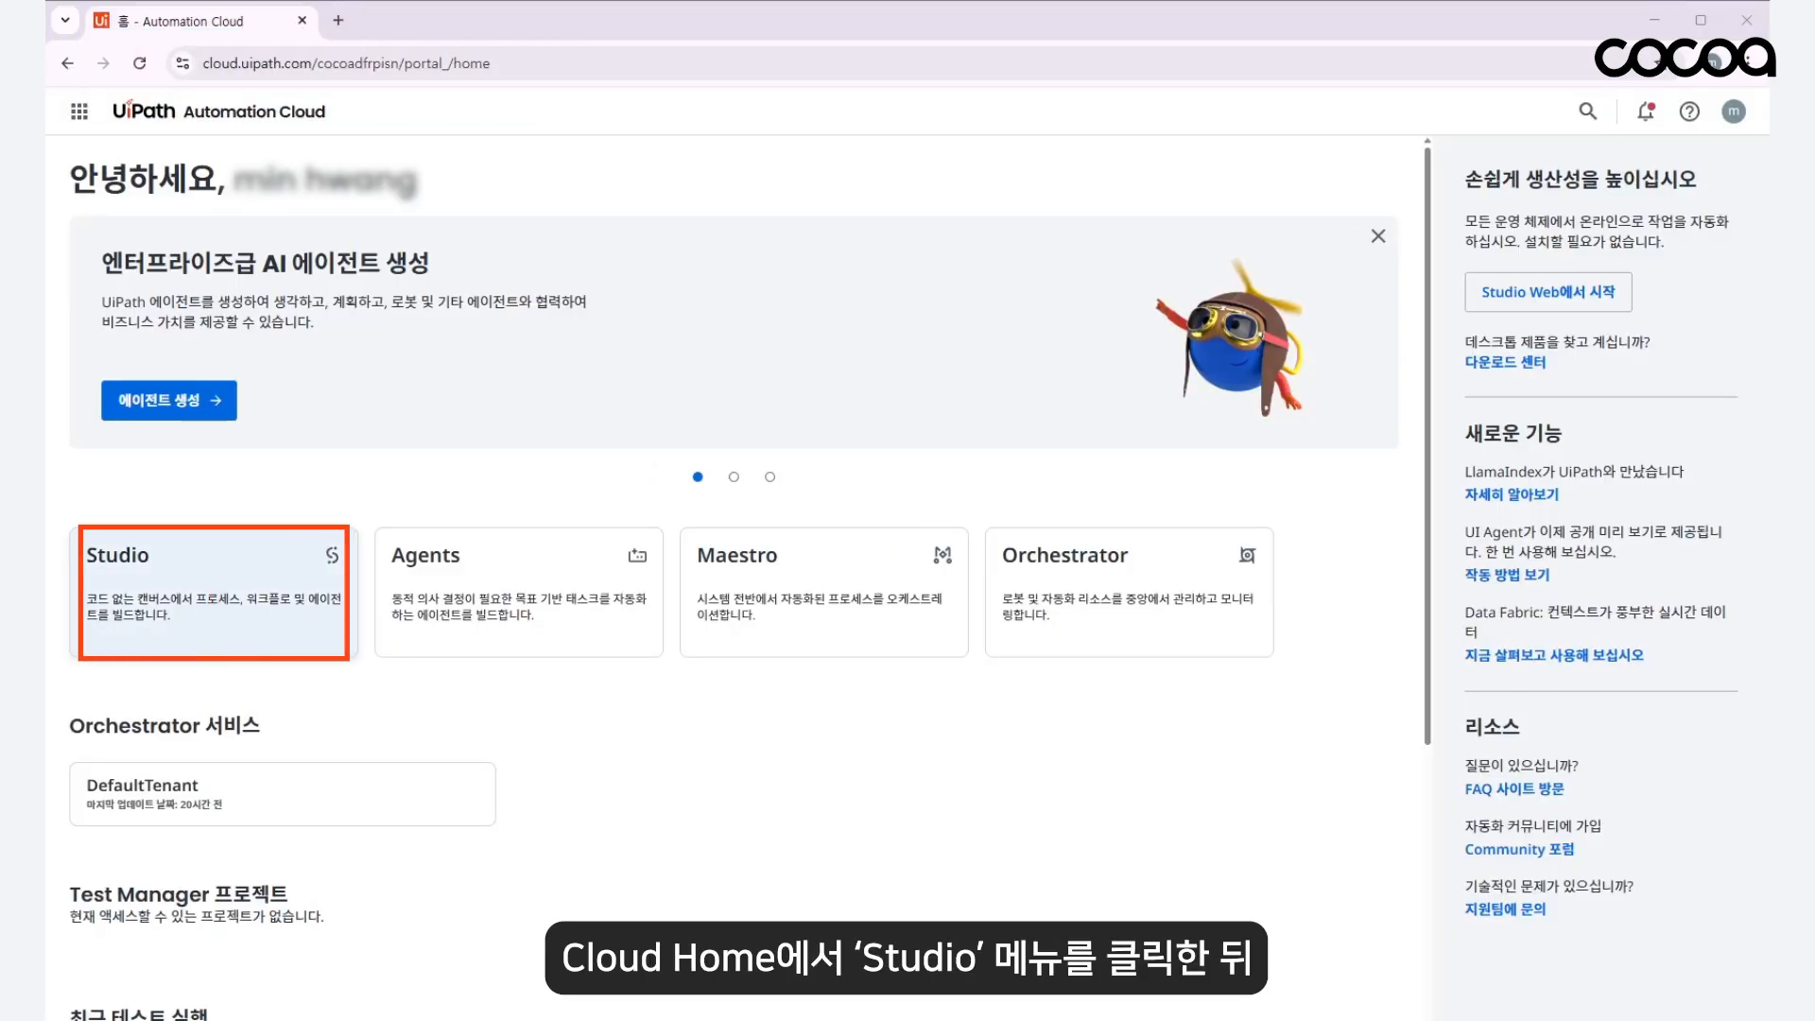
Step: Open Studio from the Automation Cloud home page and create a new RPA workflow (RPA 워크플로) project
{"action": "left_click", "coordinate": [265, 620]}
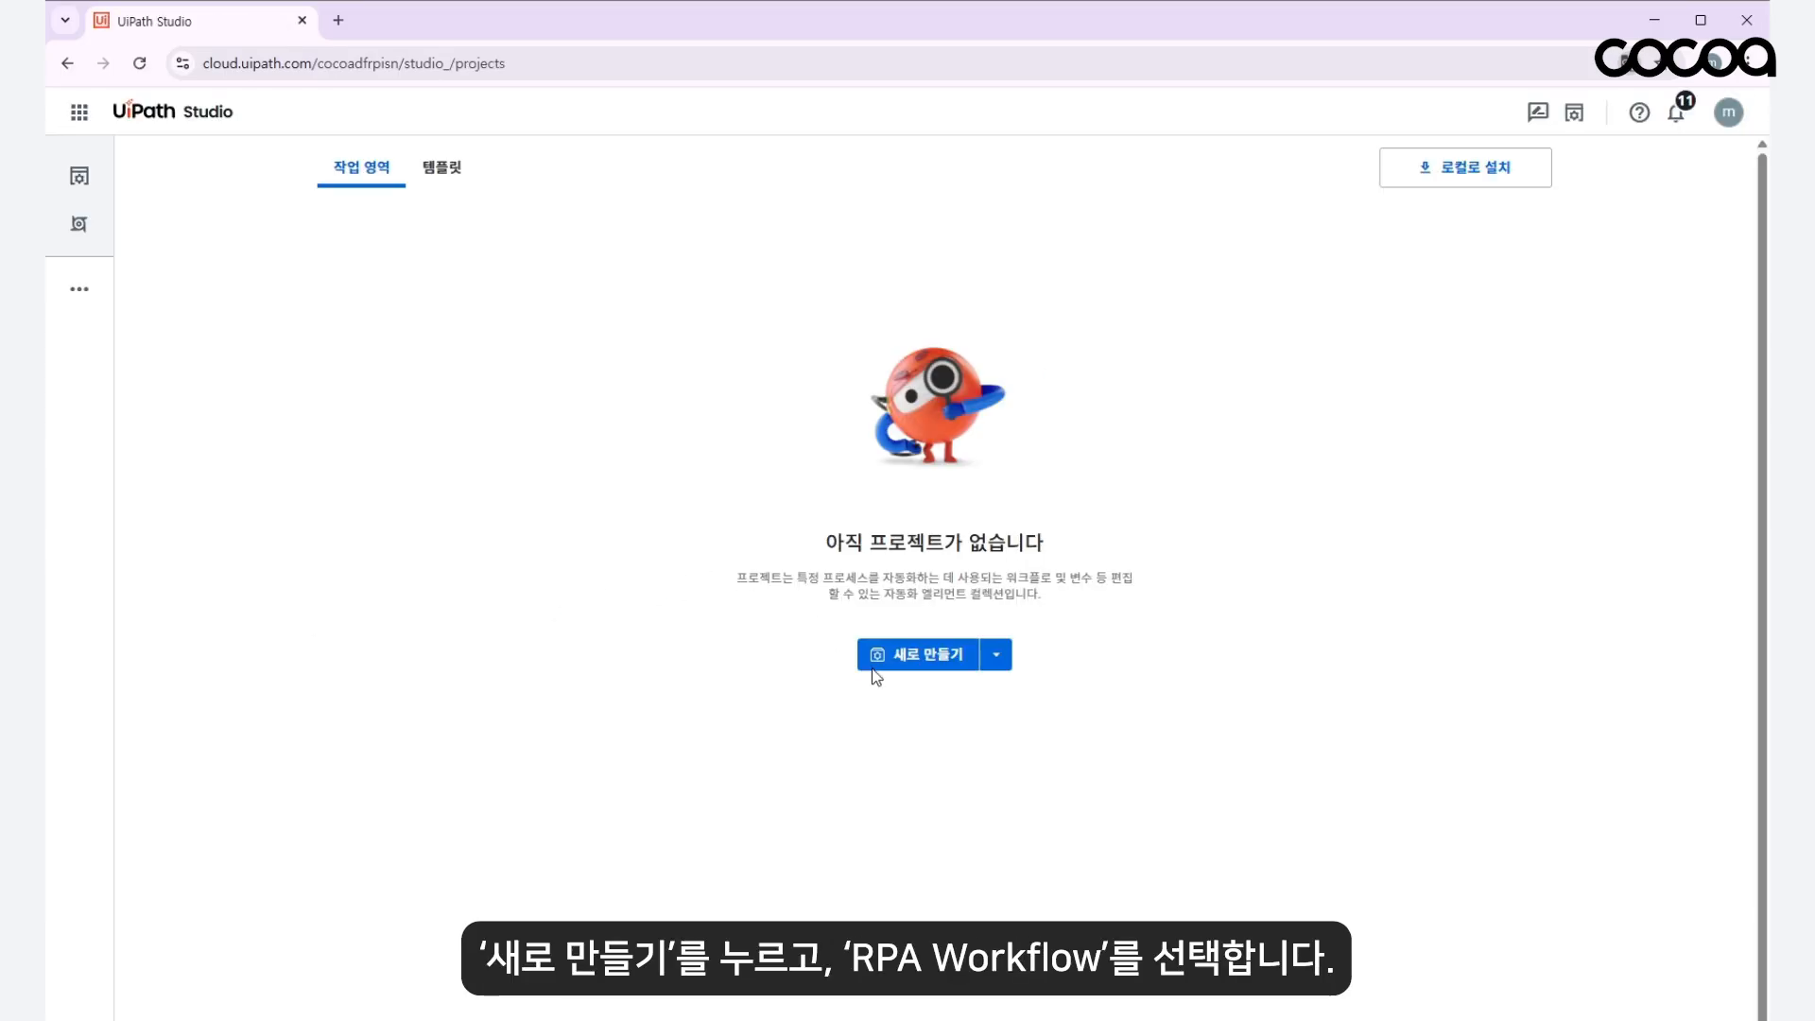
{"action": "left_click", "coordinate": [943, 661]}
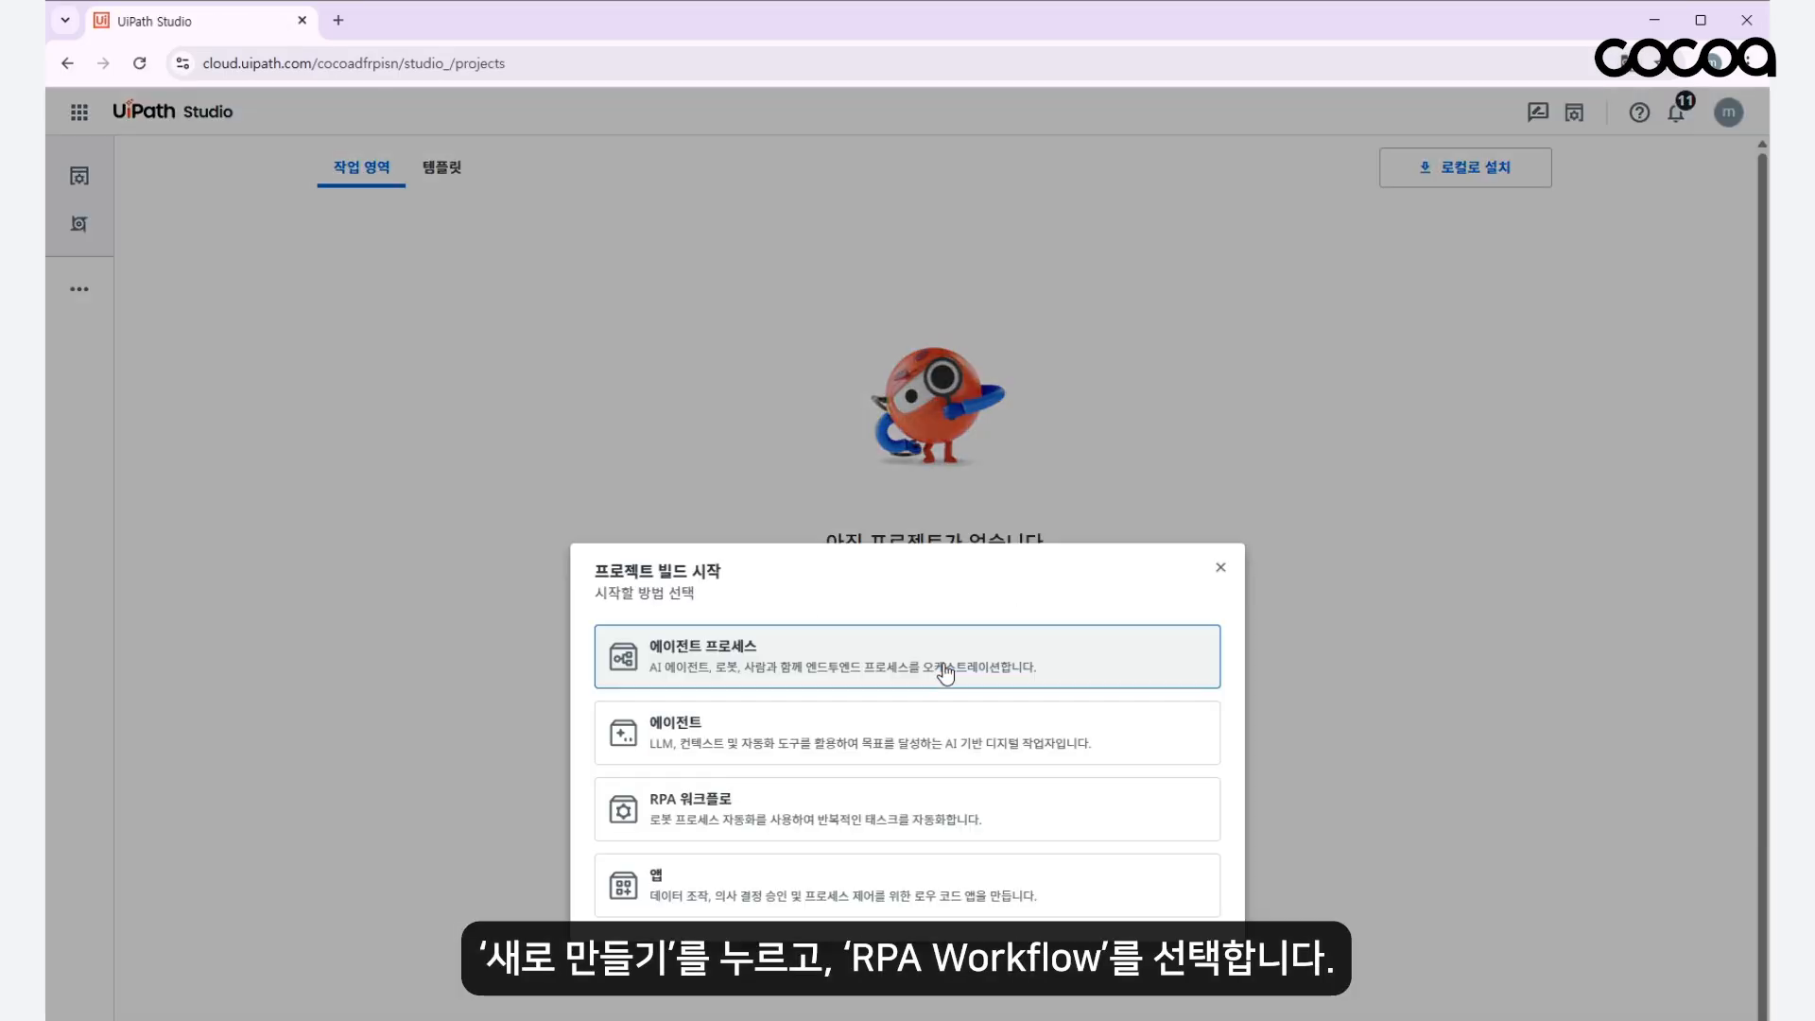
{"action": "left_click", "coordinate": [876, 815]}
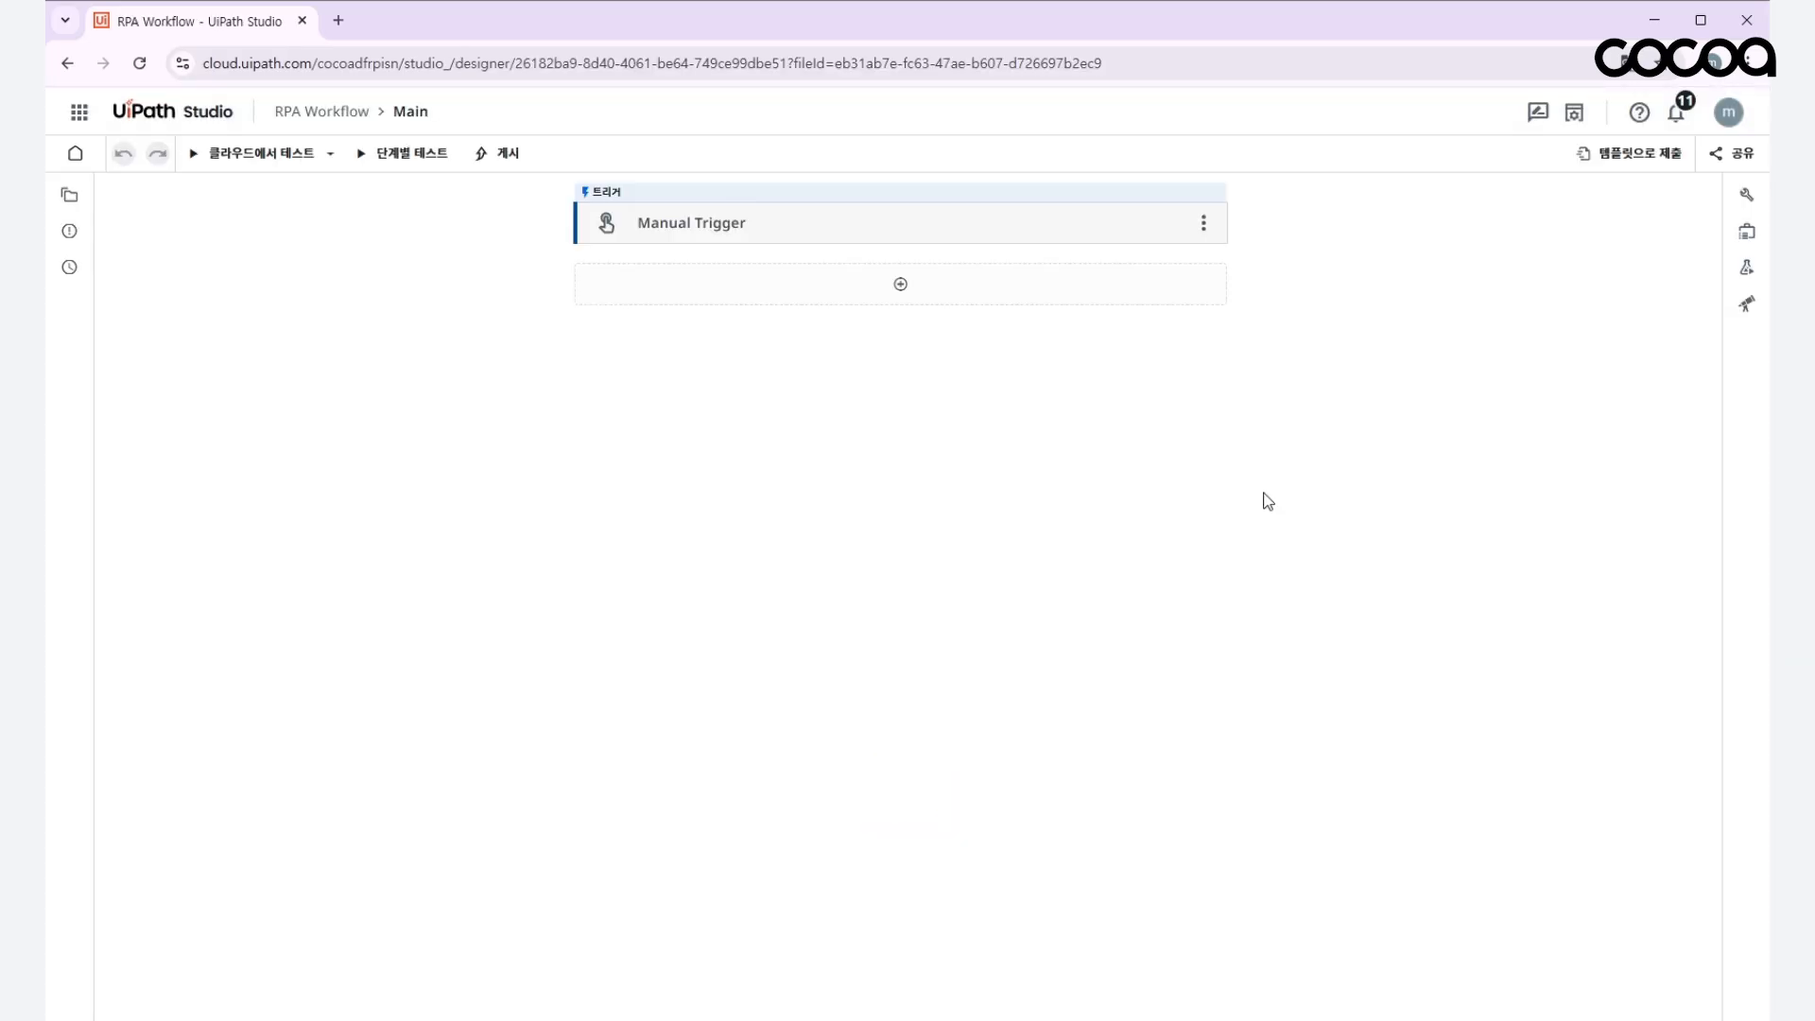
Step: Add a Use Application/Browser activity below the Manual Trigger
{"action": "left_click", "coordinate": [900, 283]}
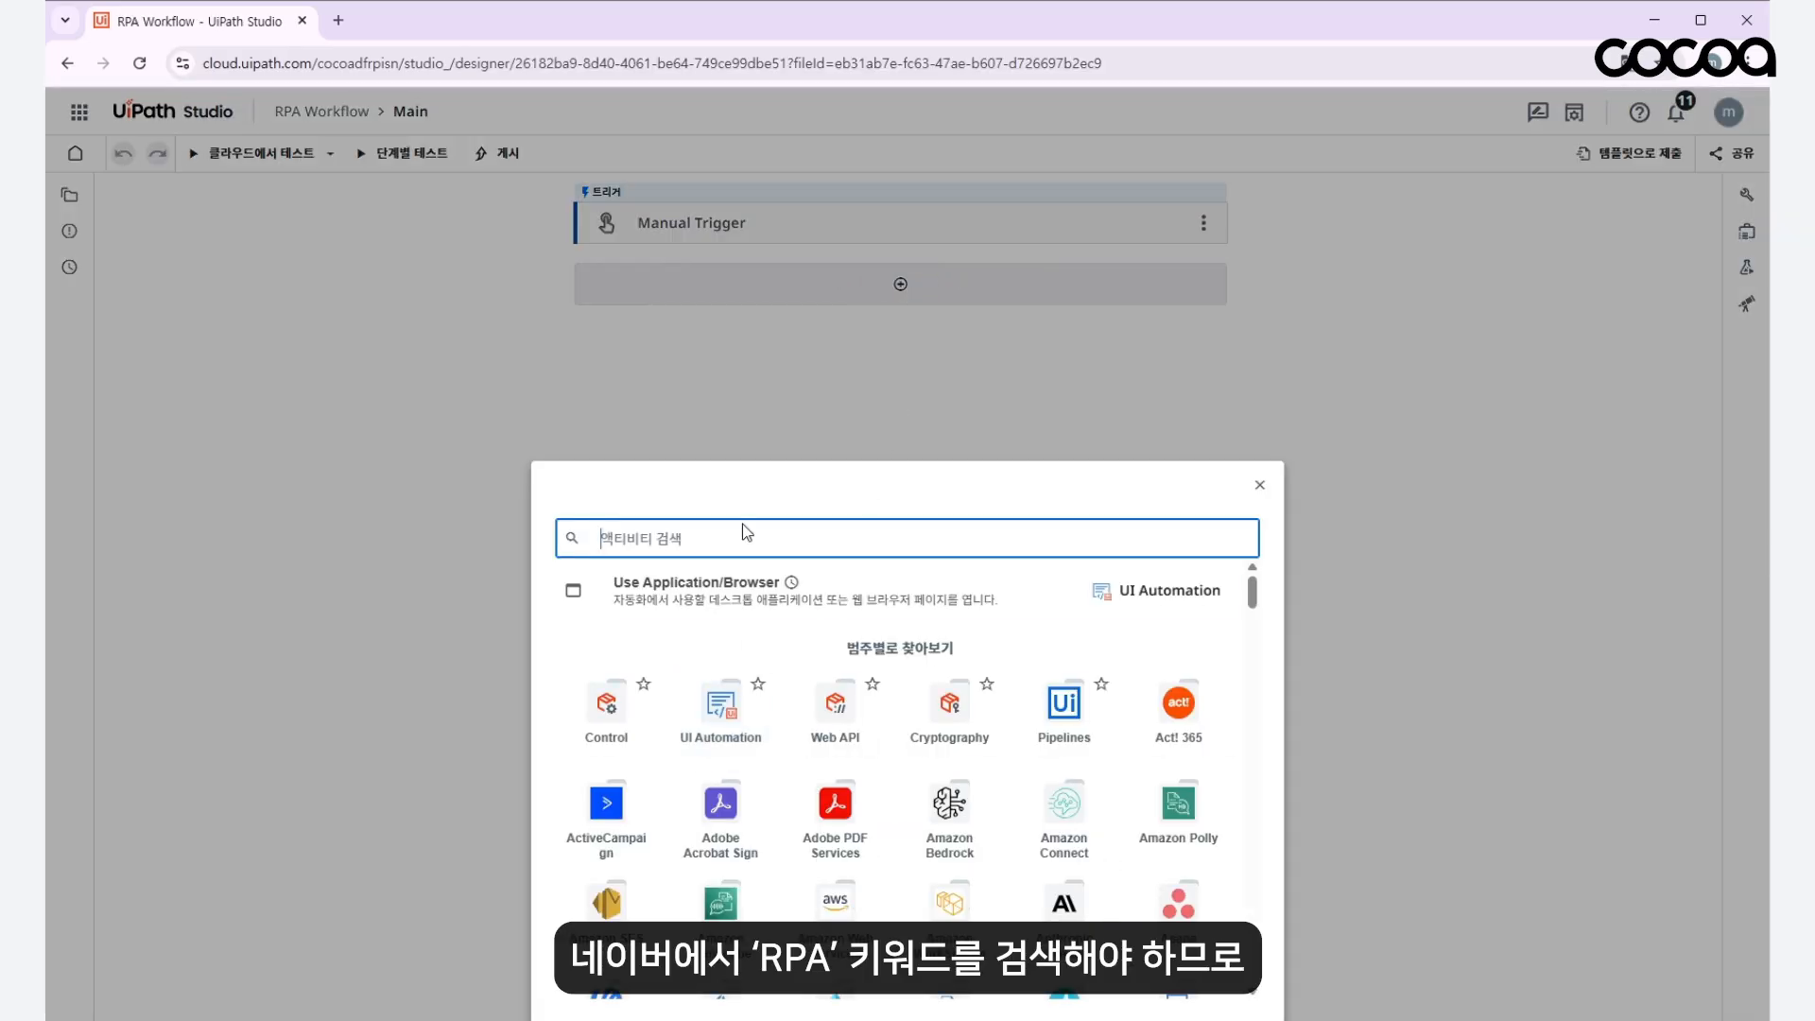
{"action": "type", "text": "use"}
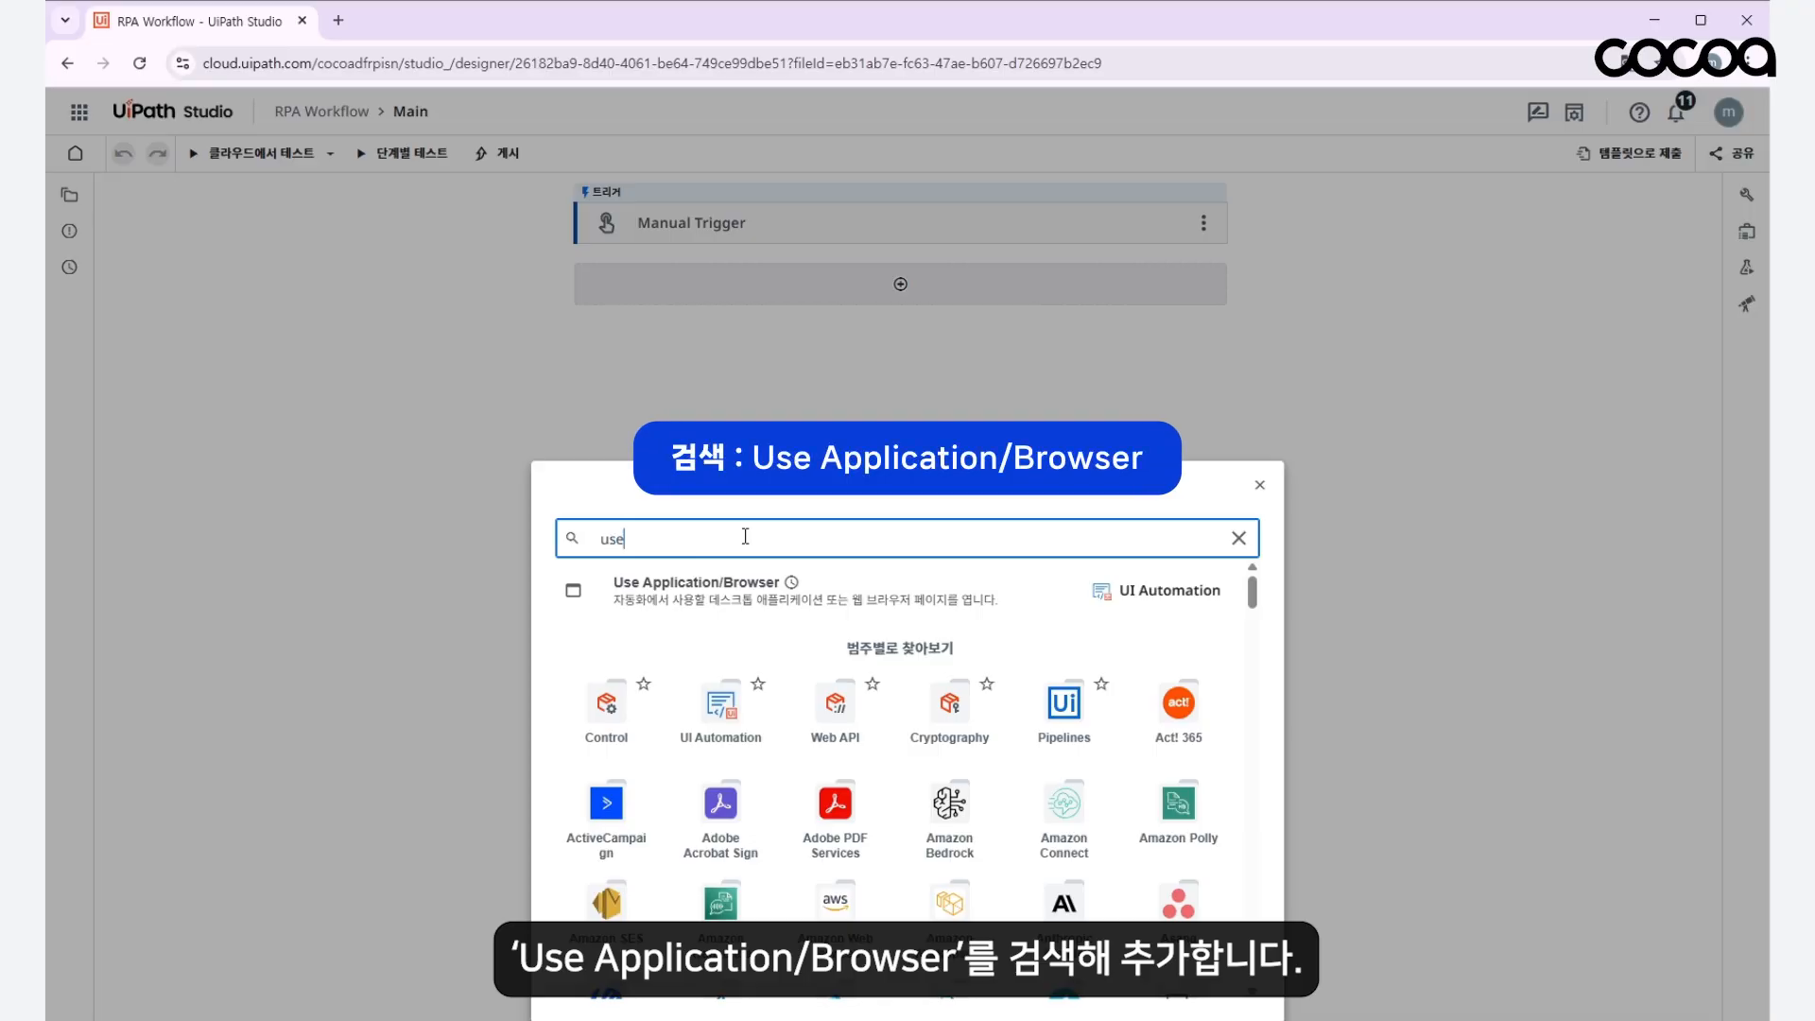
{"action": "left_click", "coordinate": [774, 597]}
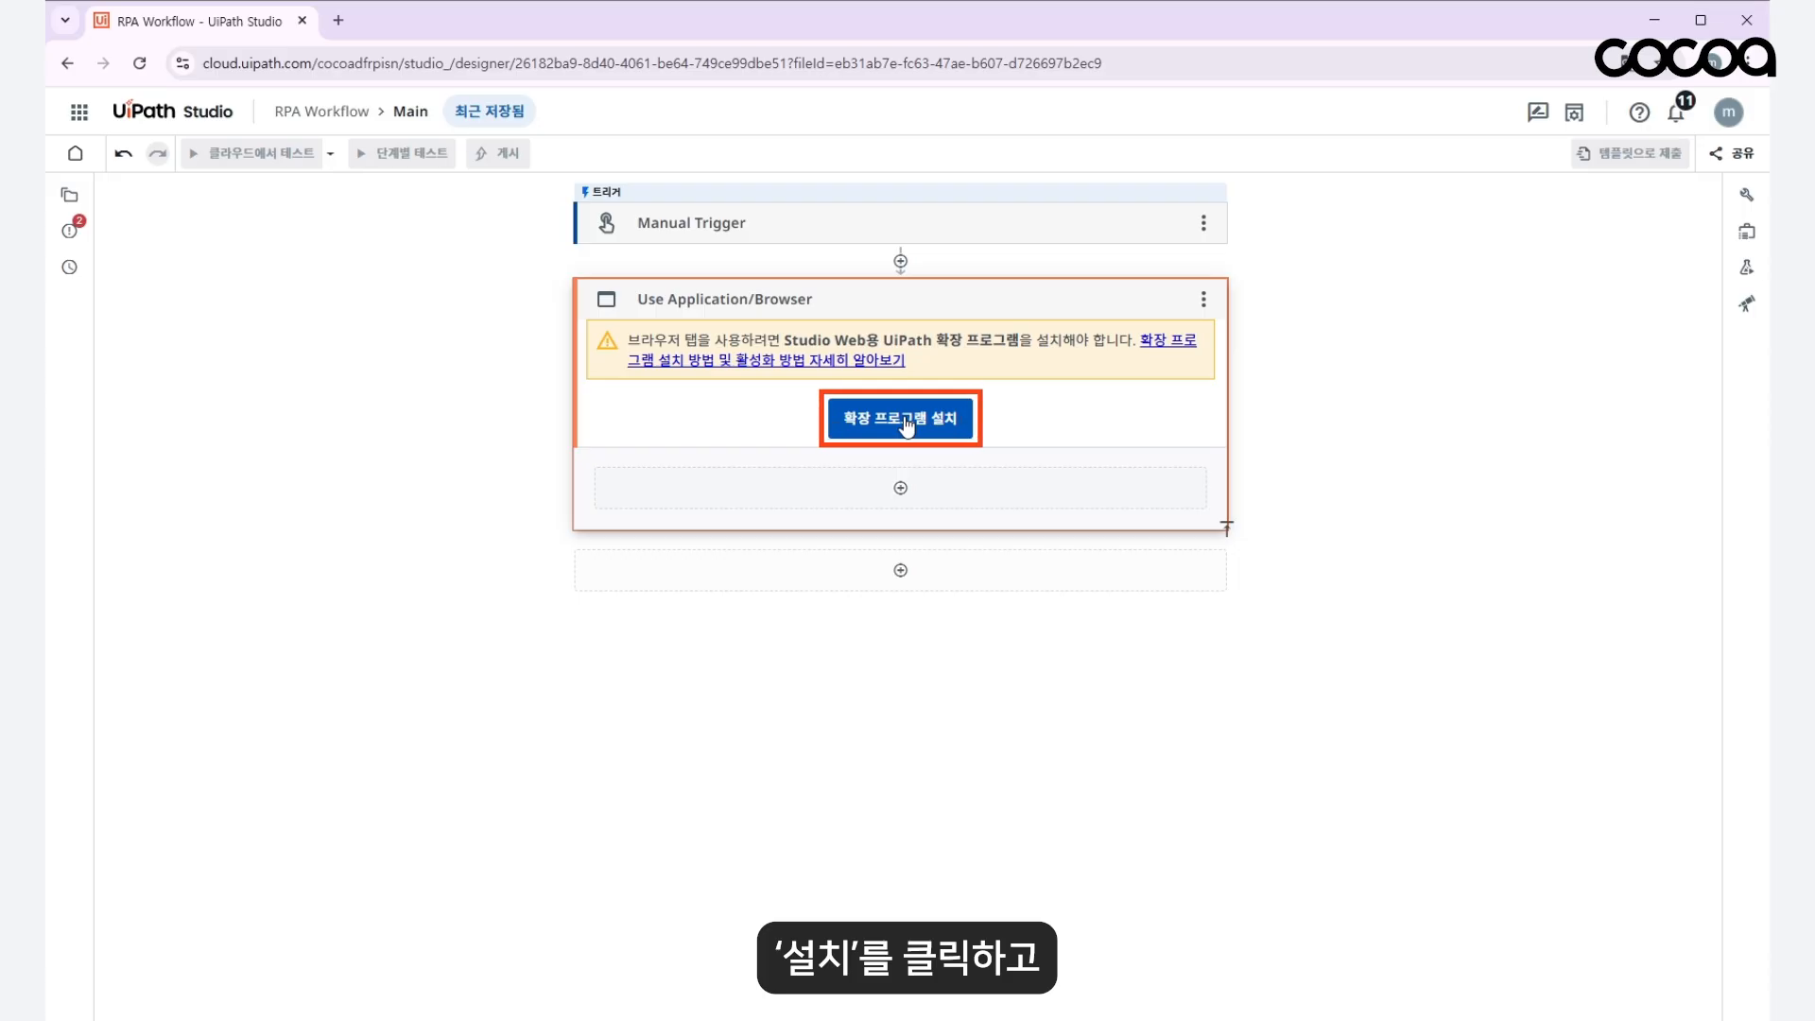
Step: Install the UiPath Studio Web Automation extension from the Chrome Web Store and return to the RPA Workflow project
{"action": "left_click", "coordinate": [906, 425]}
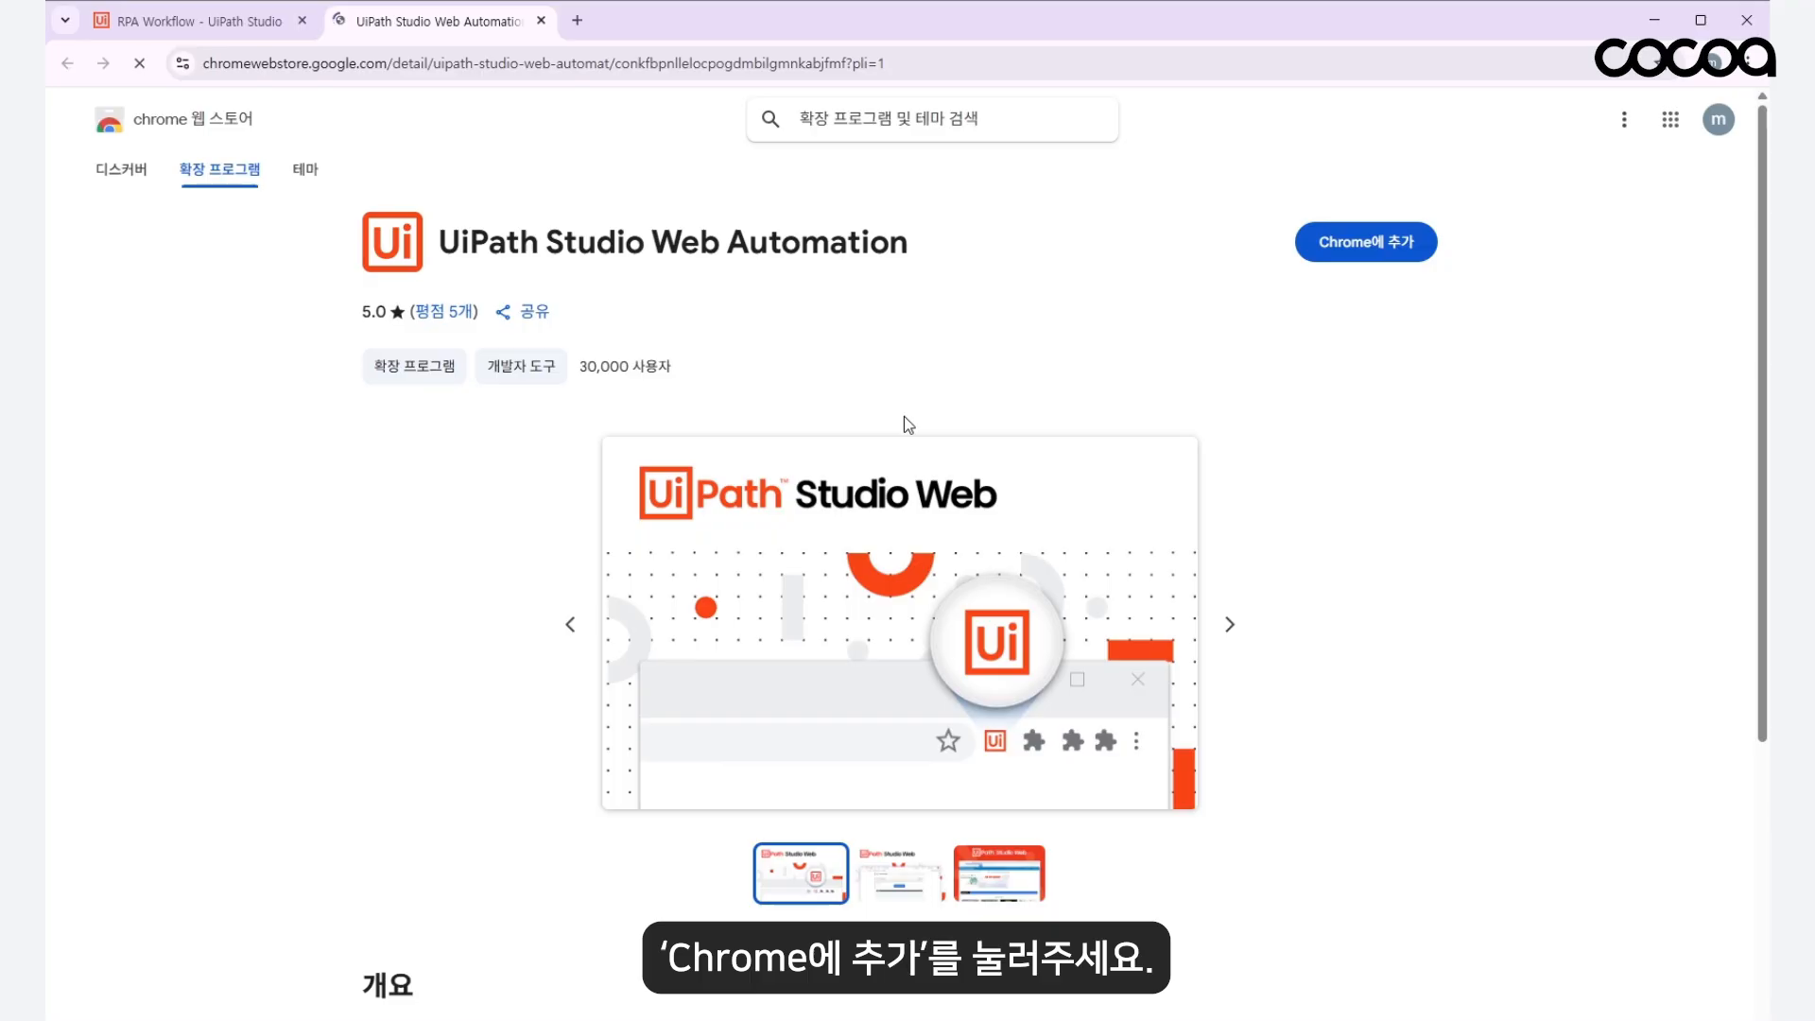
{"action": "left_click", "coordinate": [1339, 257]}
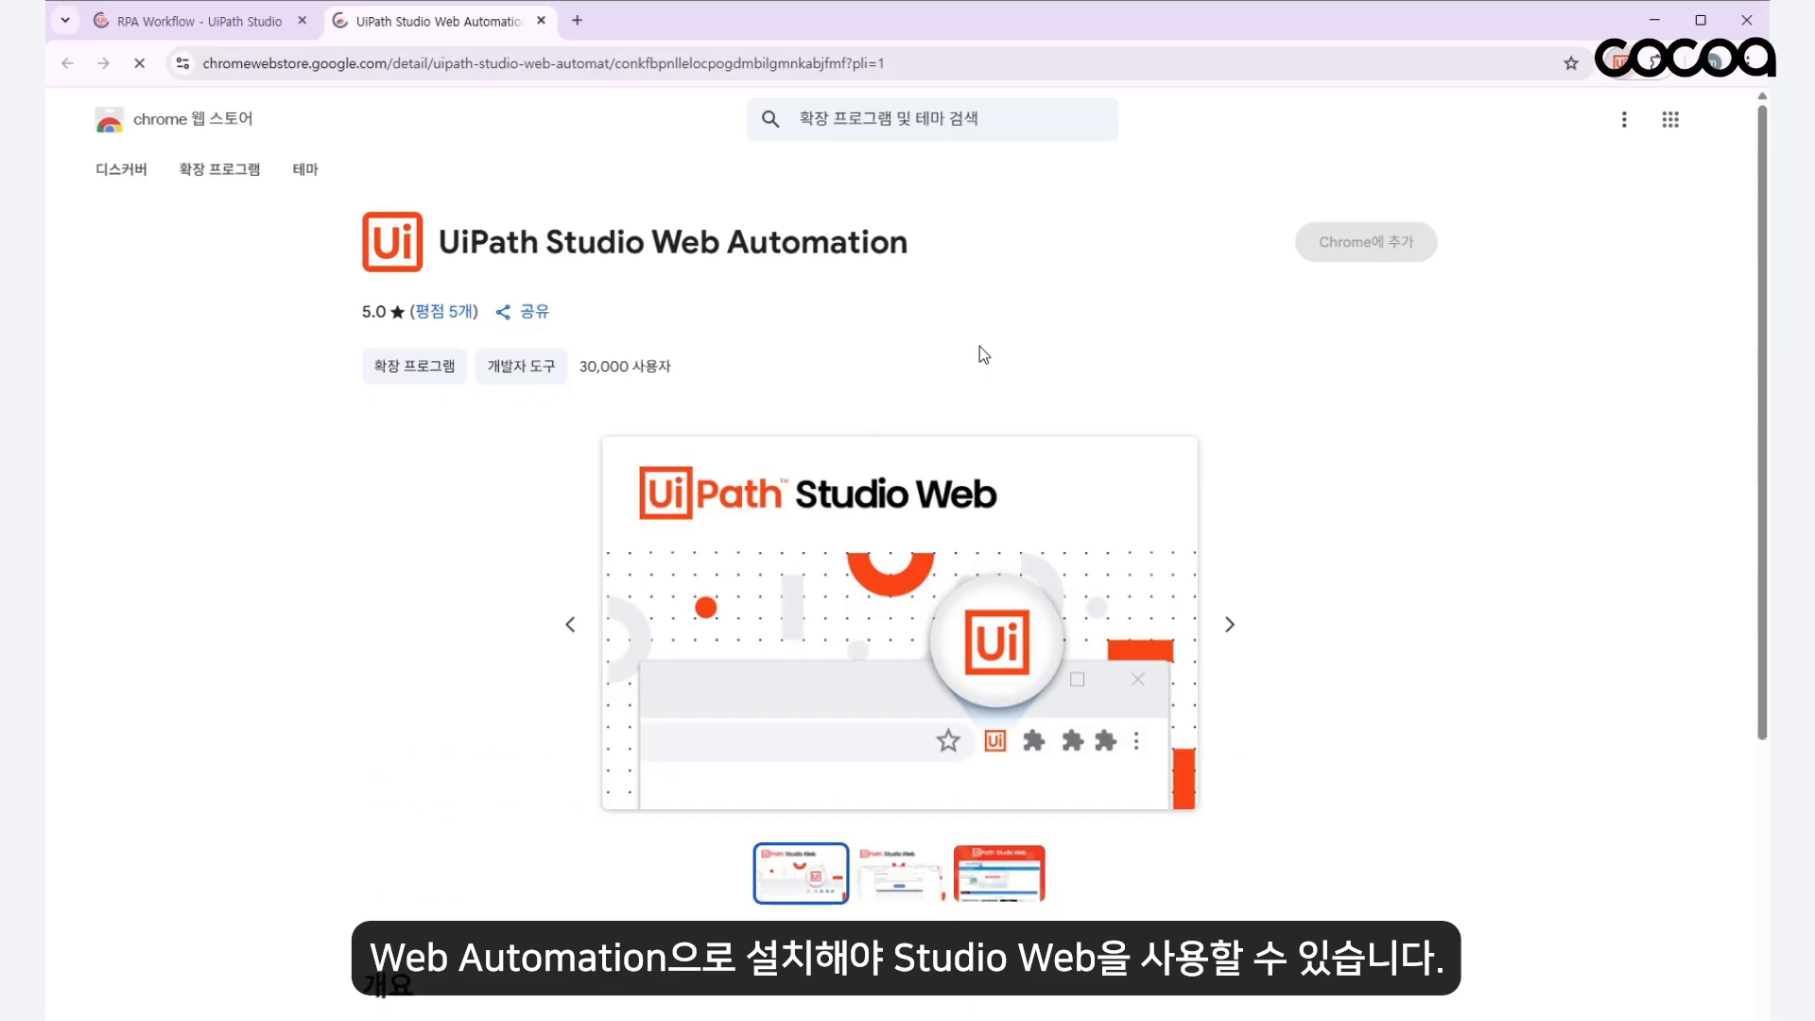
{"action": "left_click", "coordinate": [248, 34]}
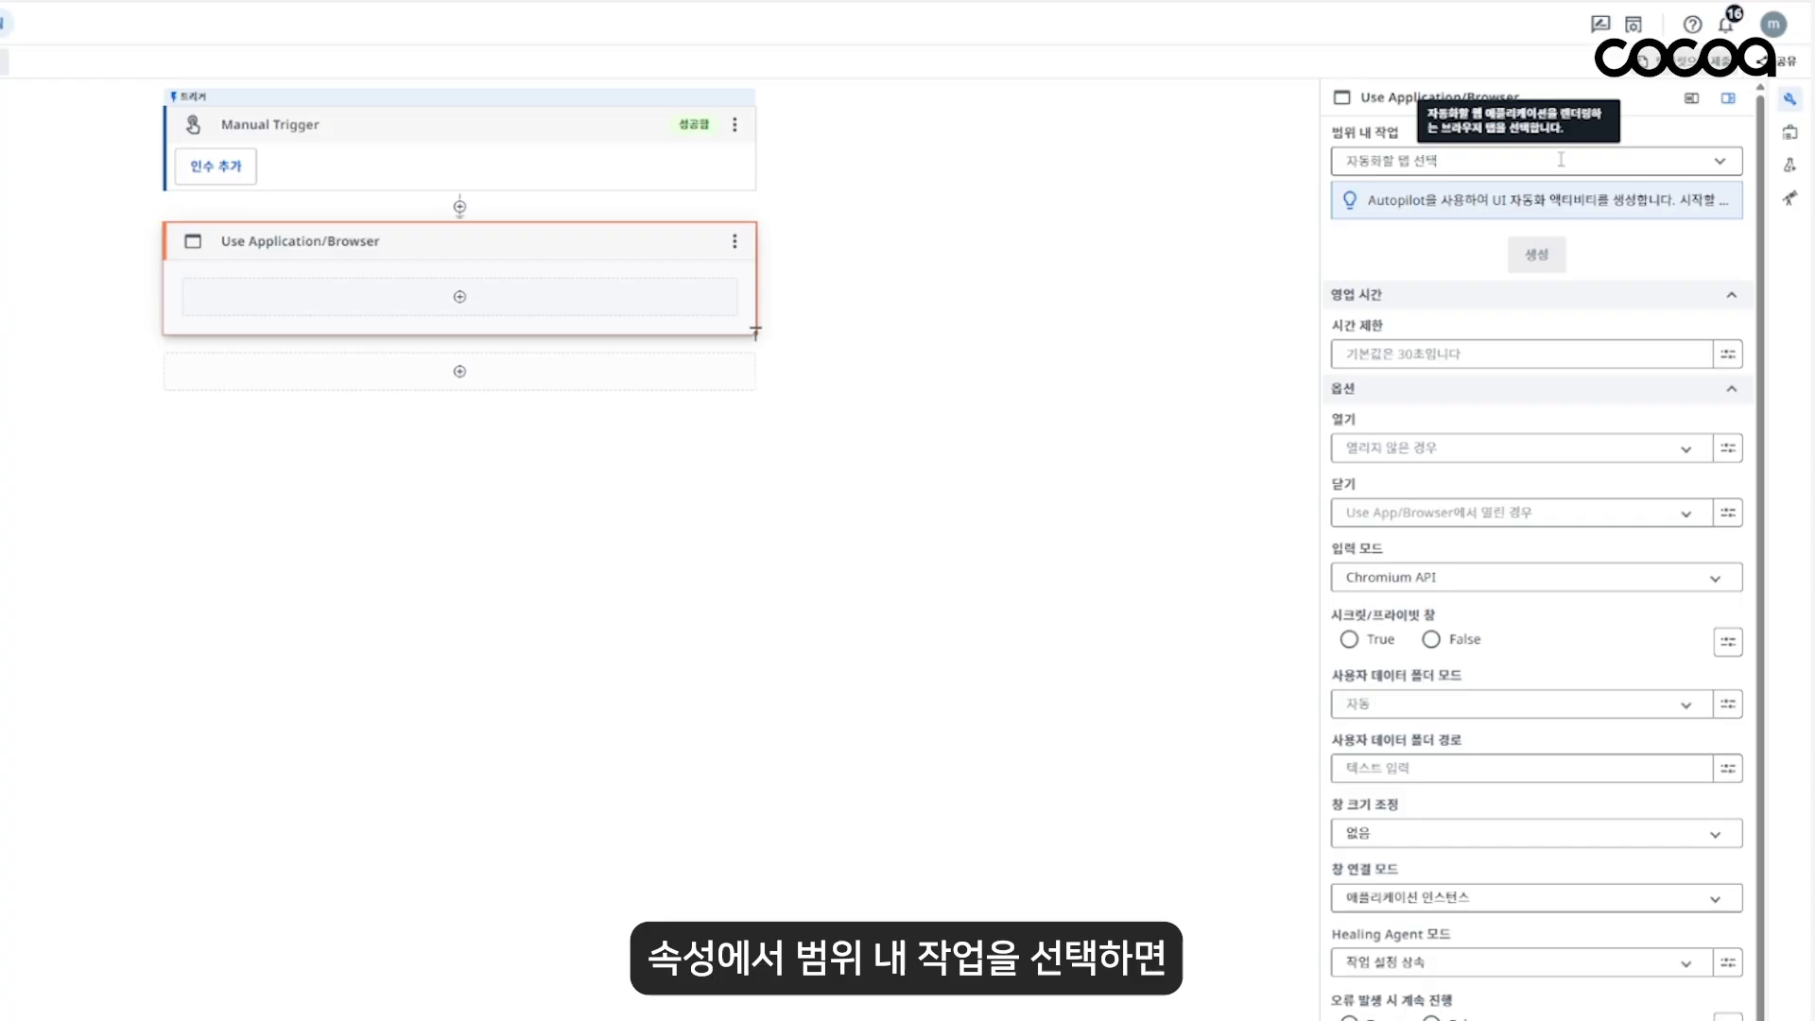
{"action": "left_click", "coordinate": [1724, 163]}
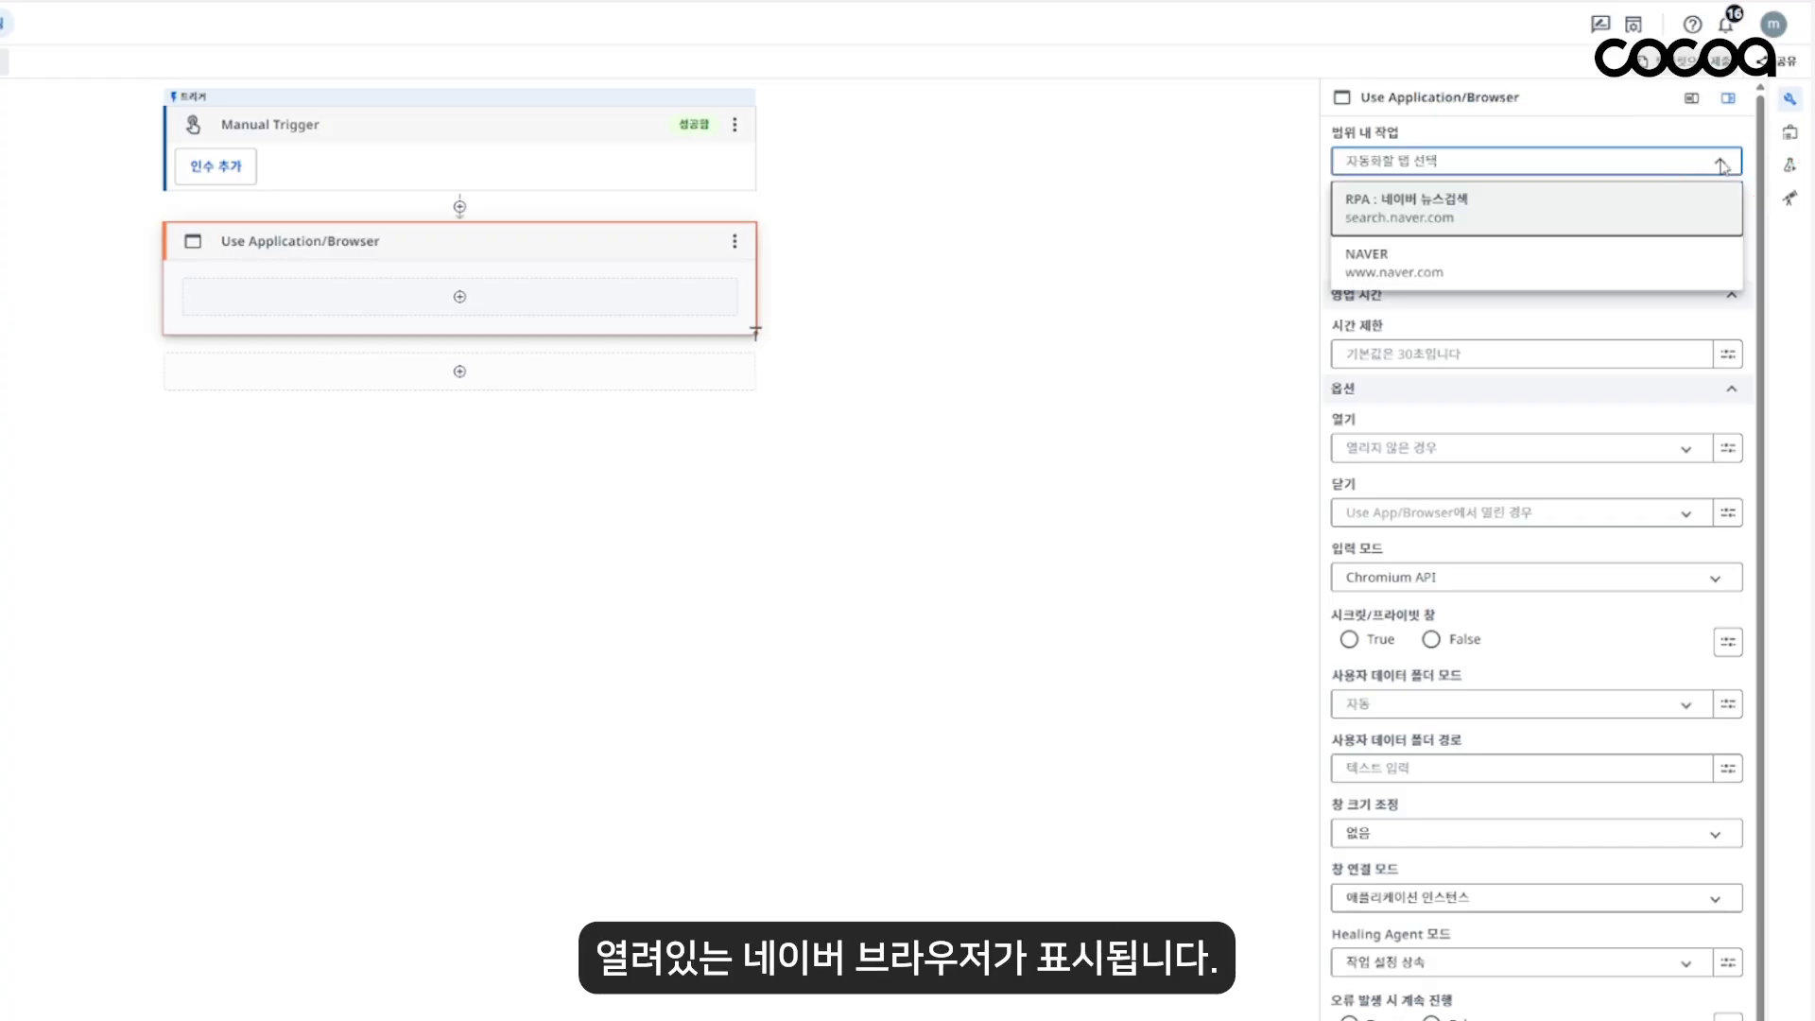
{"action": "left_click", "coordinate": [1427, 280]}
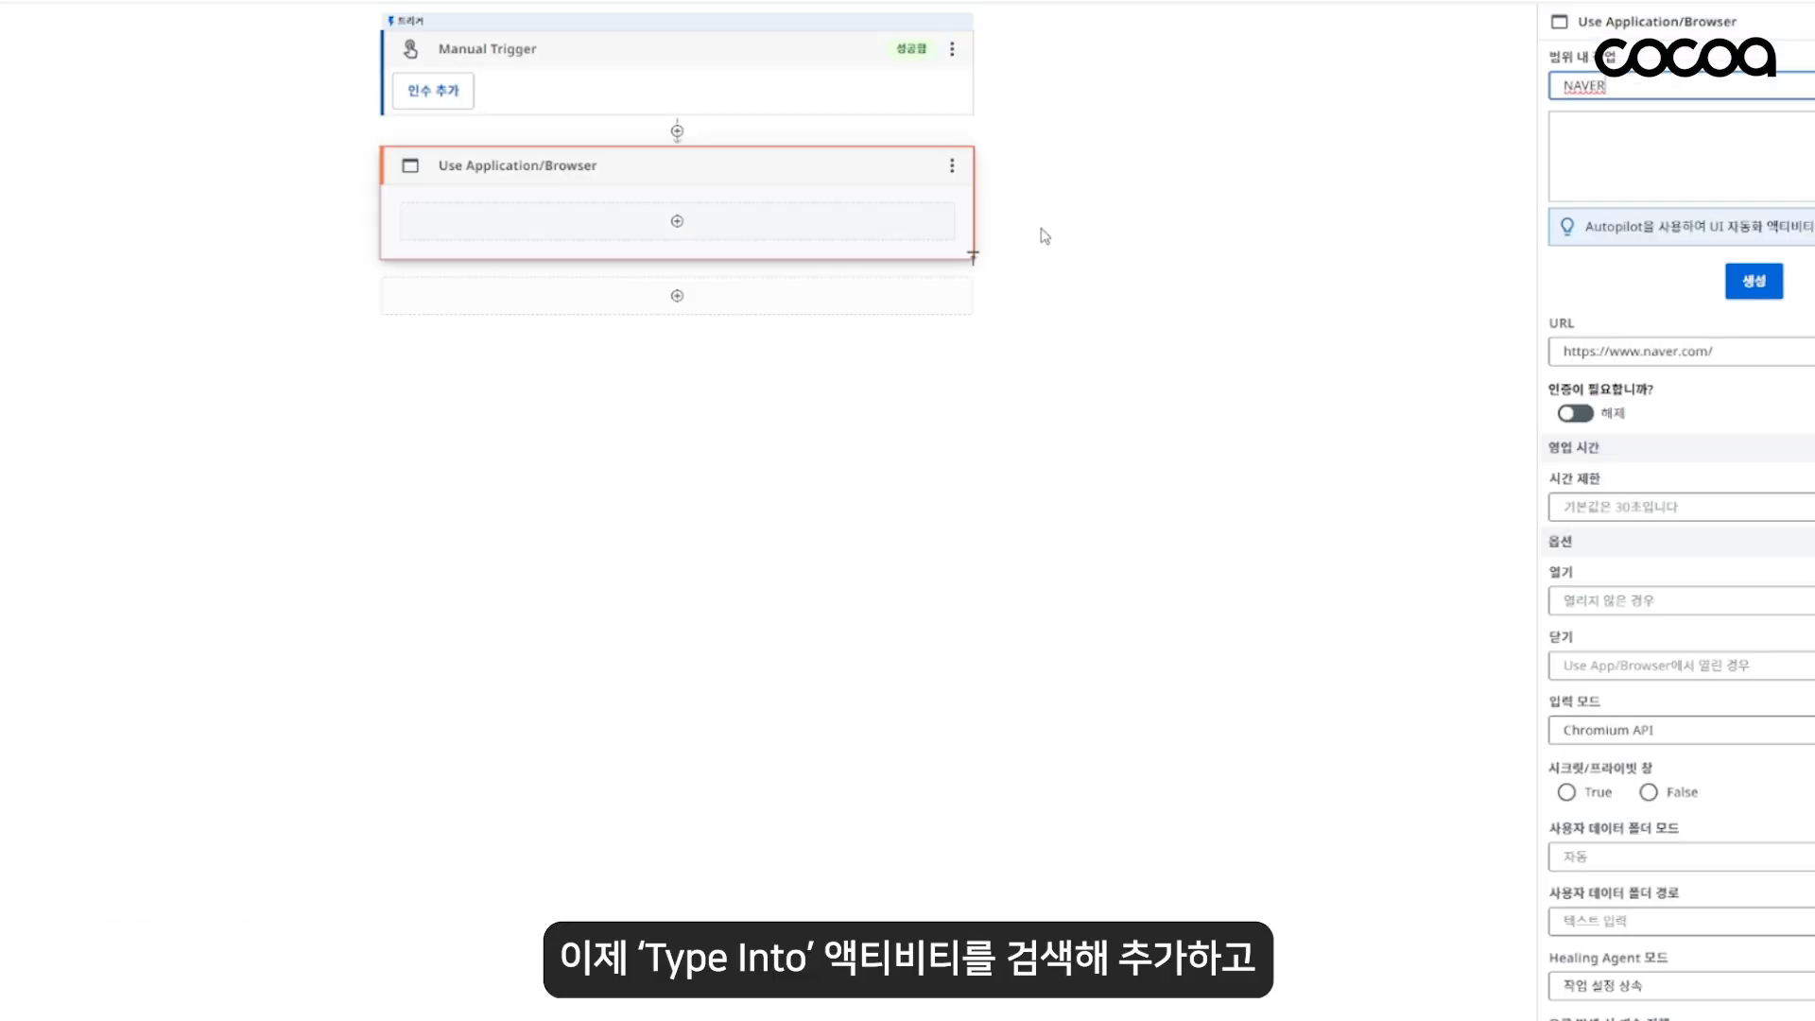
{"action": "left_click", "coordinate": [674, 225]}
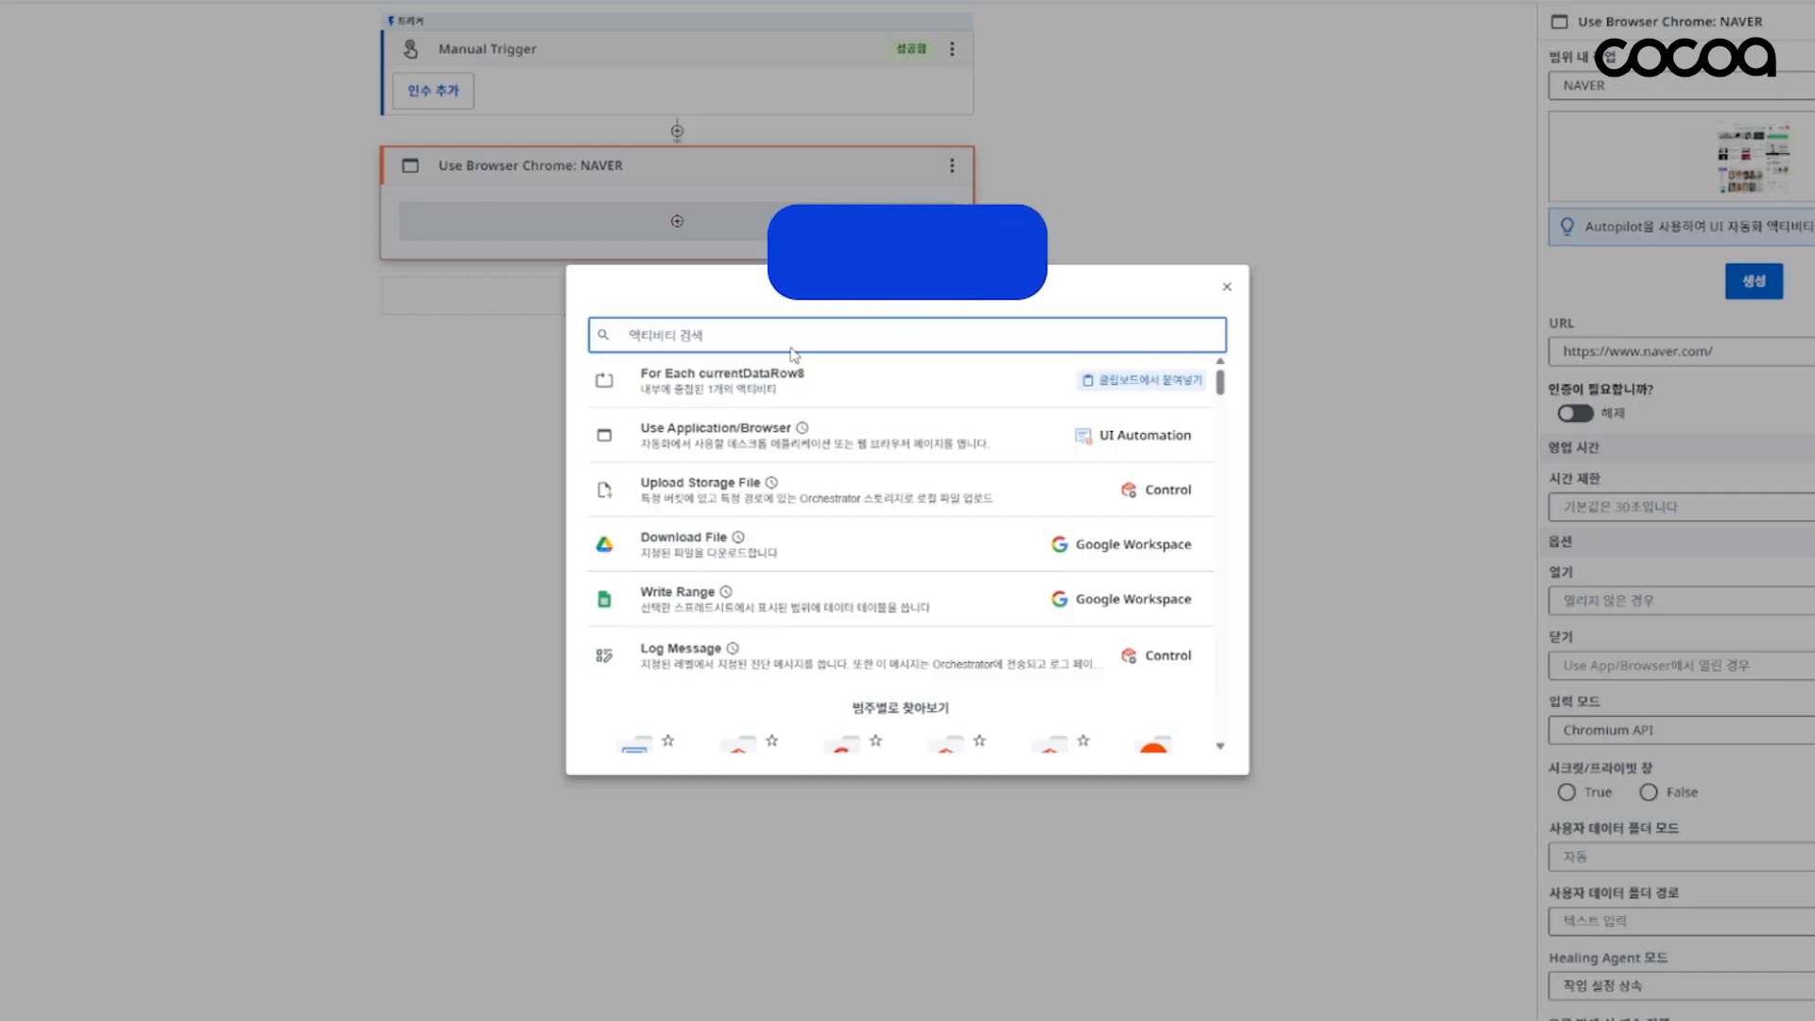
{"action": "type", "text": "type"}
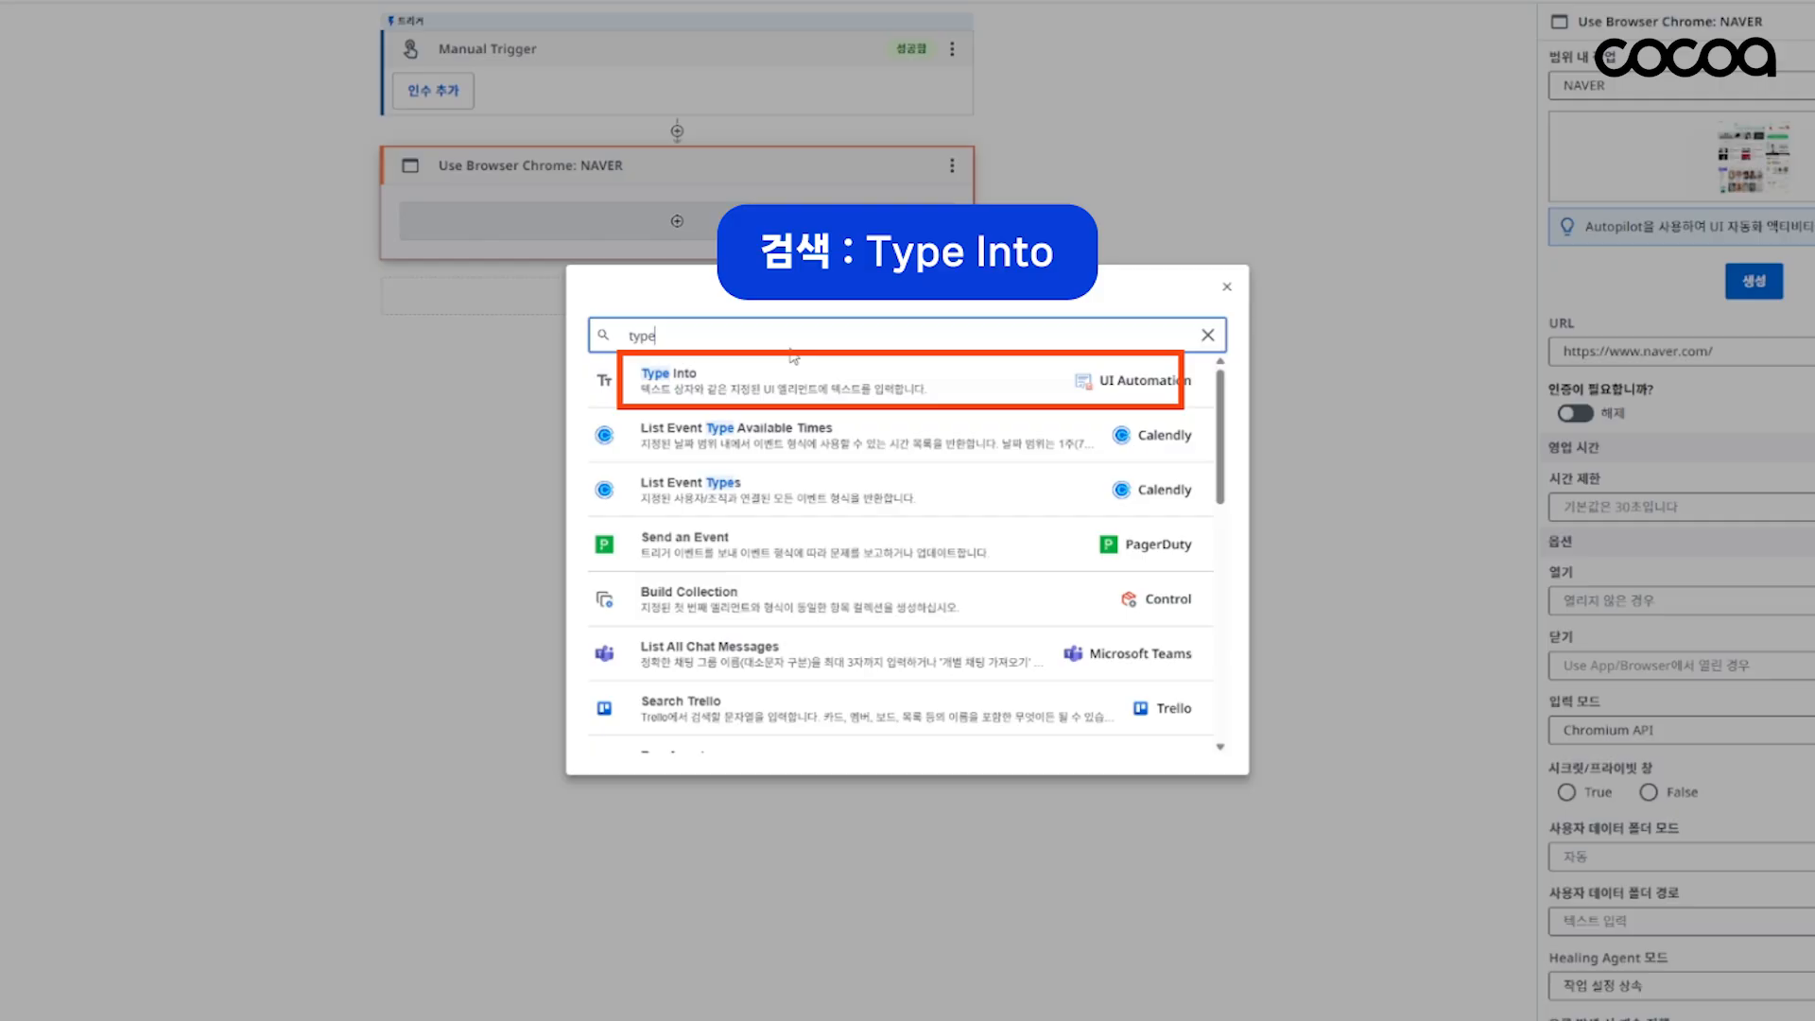
{"action": "left_click", "coordinate": [790, 388]}
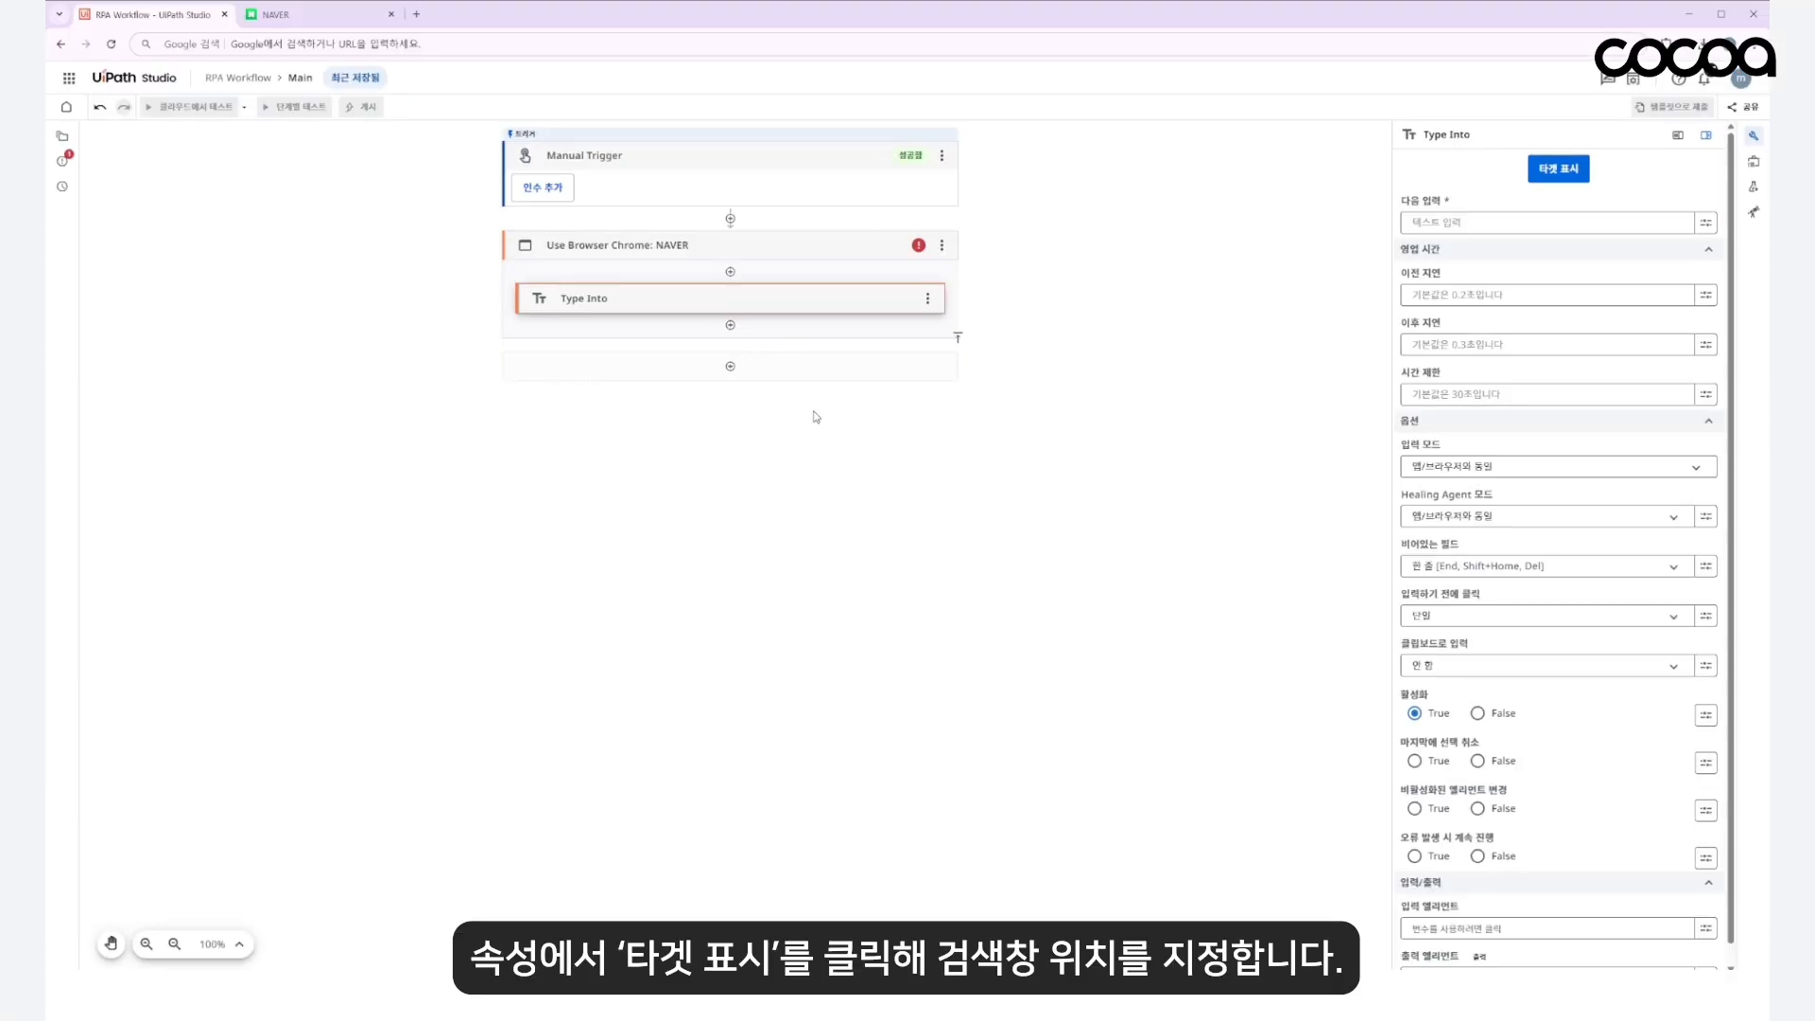
Step: Indicate the NAVER search box as the Type Into target, validate the selection and confirm it
{"action": "left_click", "coordinate": [1571, 175]}
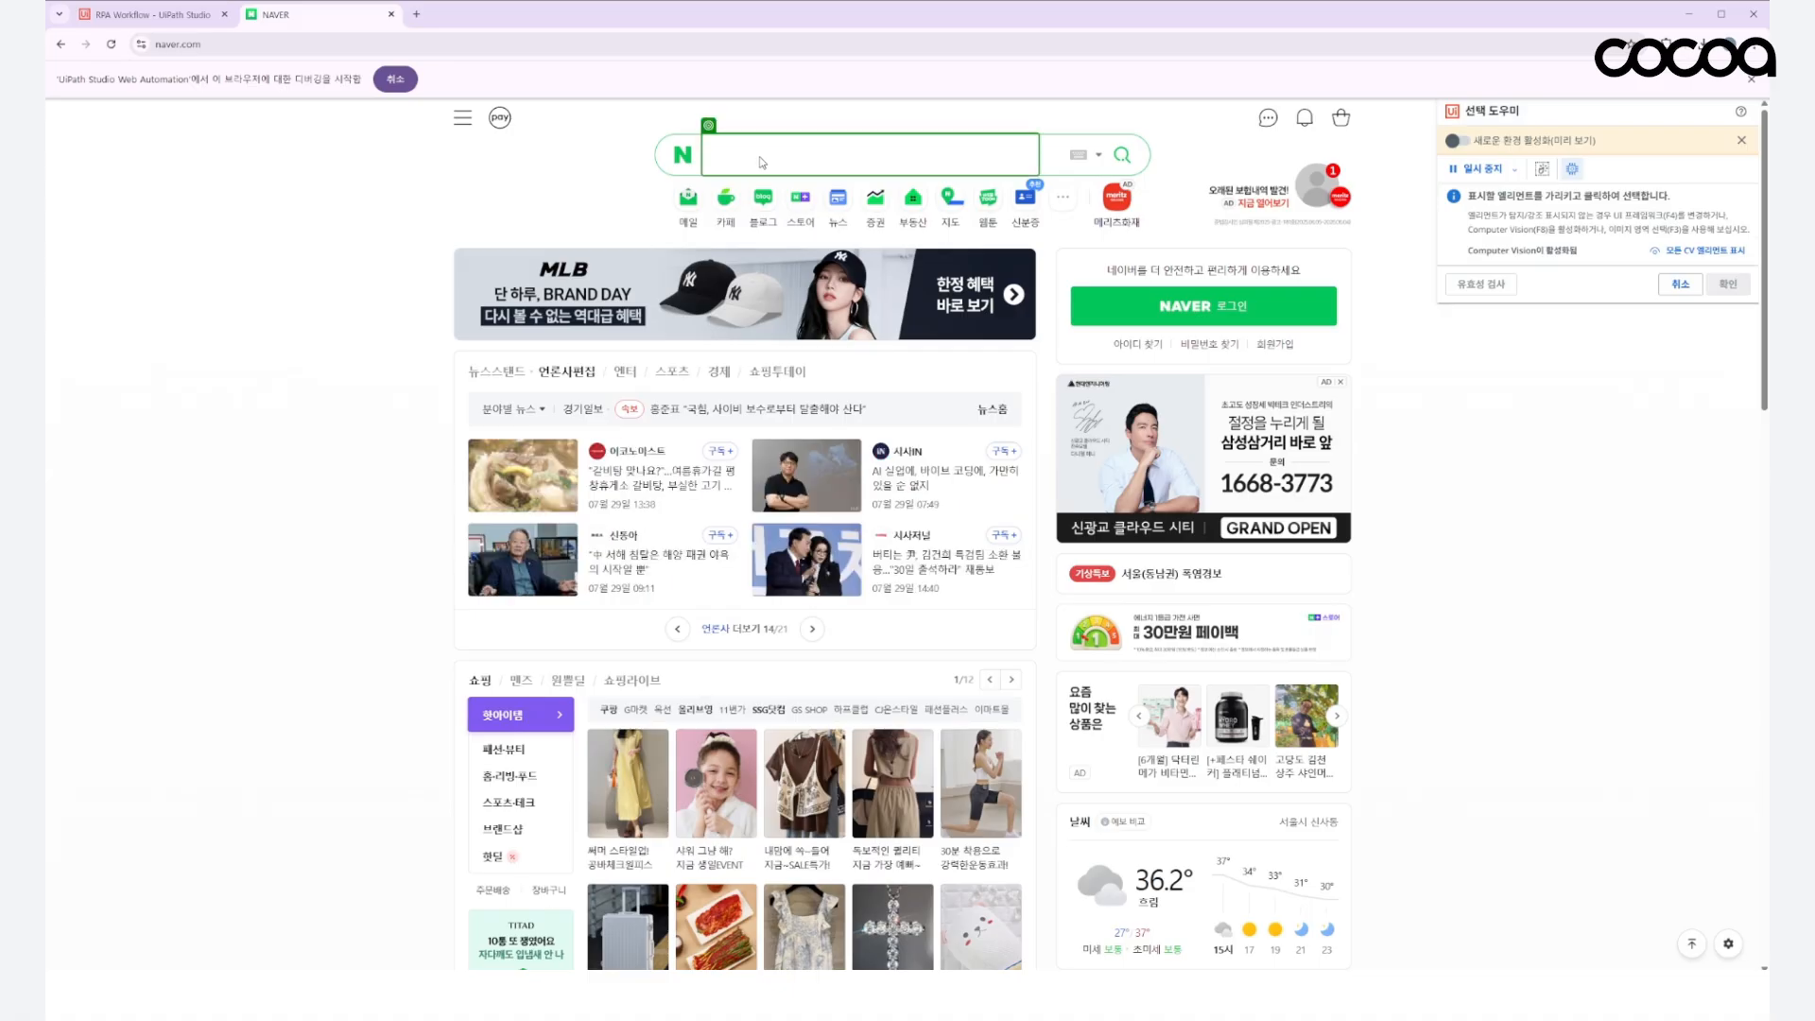
{"action": "left_click", "coordinate": [775, 156]}
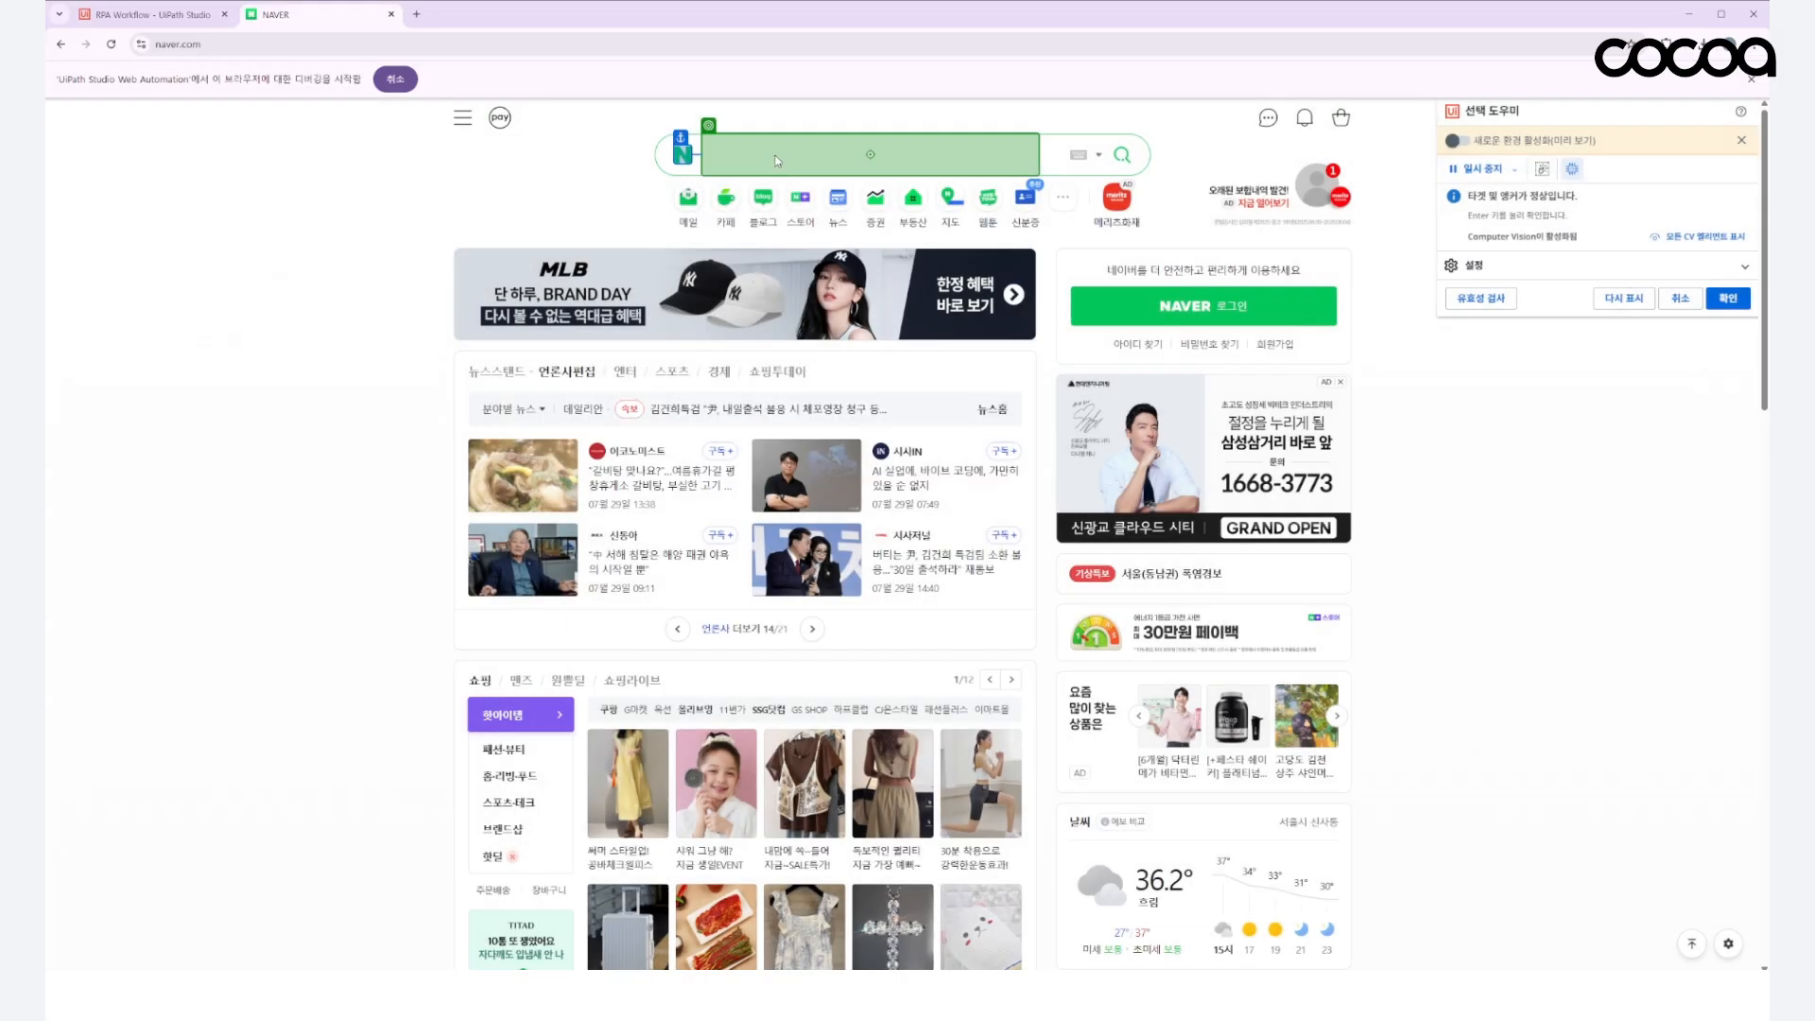
{"action": "left_click", "coordinate": [1514, 300]}
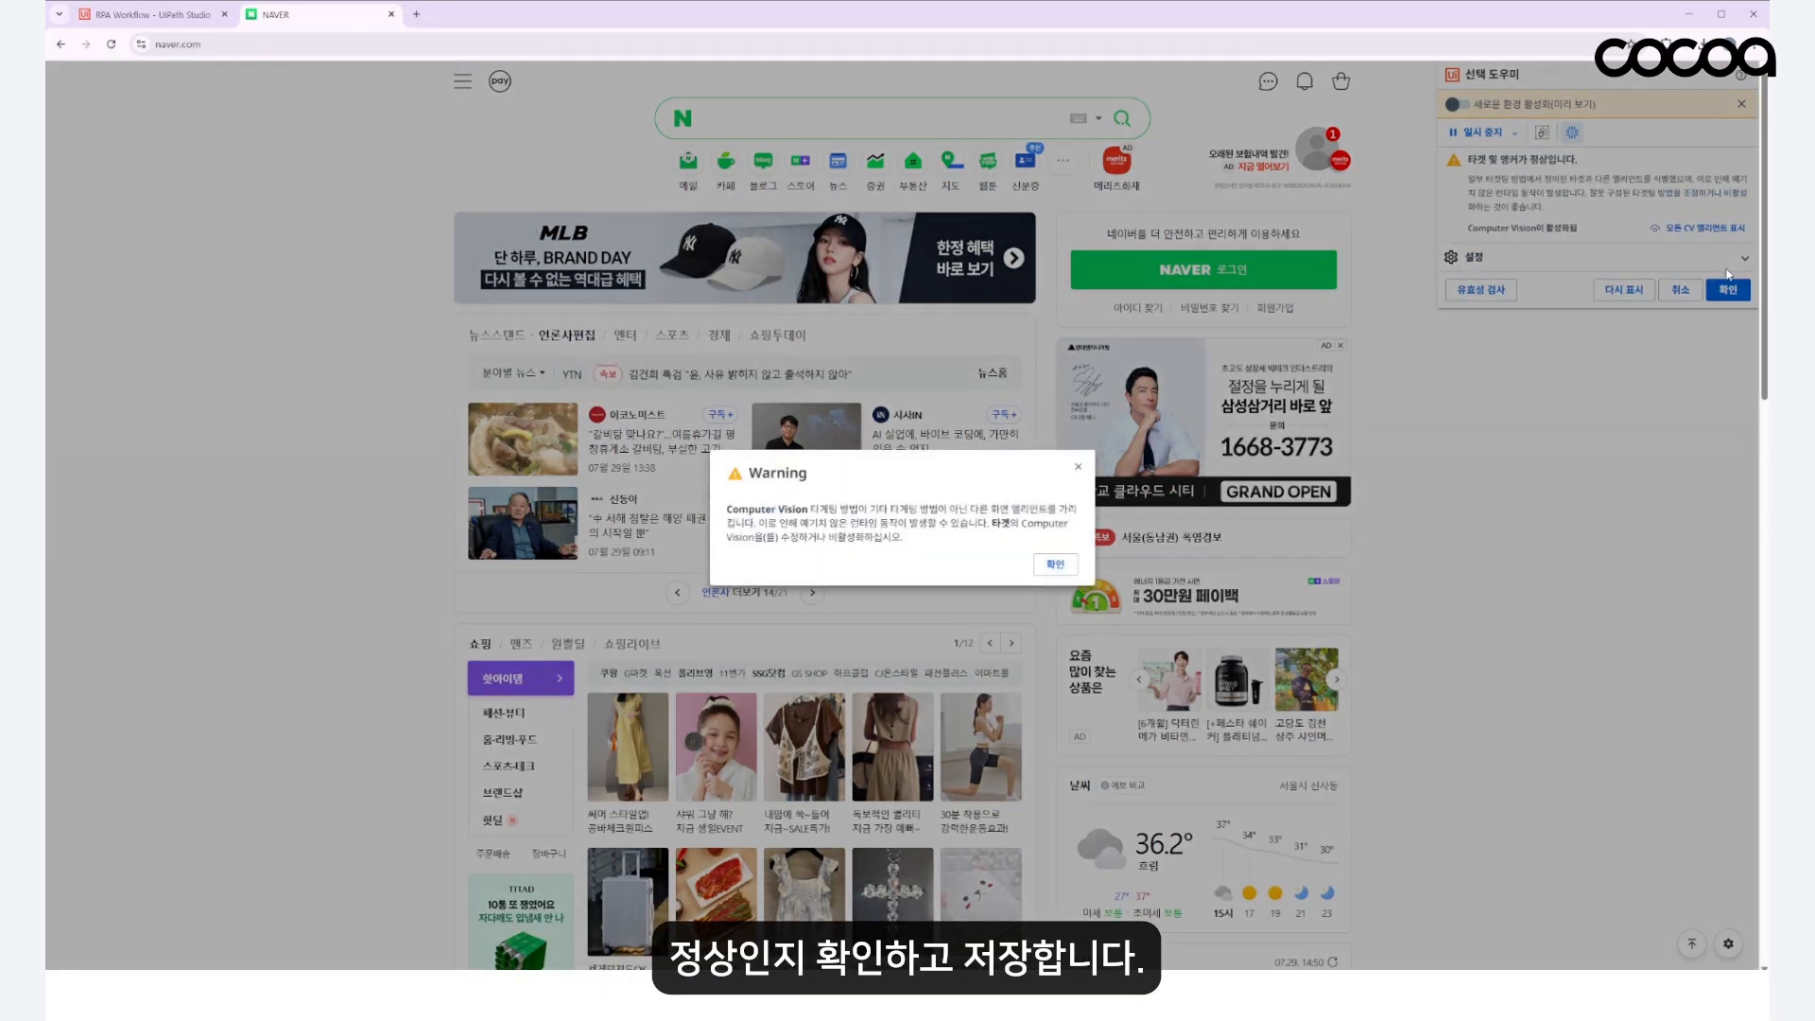
{"action": "left_click", "coordinate": [1060, 575]}
{"action": "left_click", "coordinate": [1500, 294]}
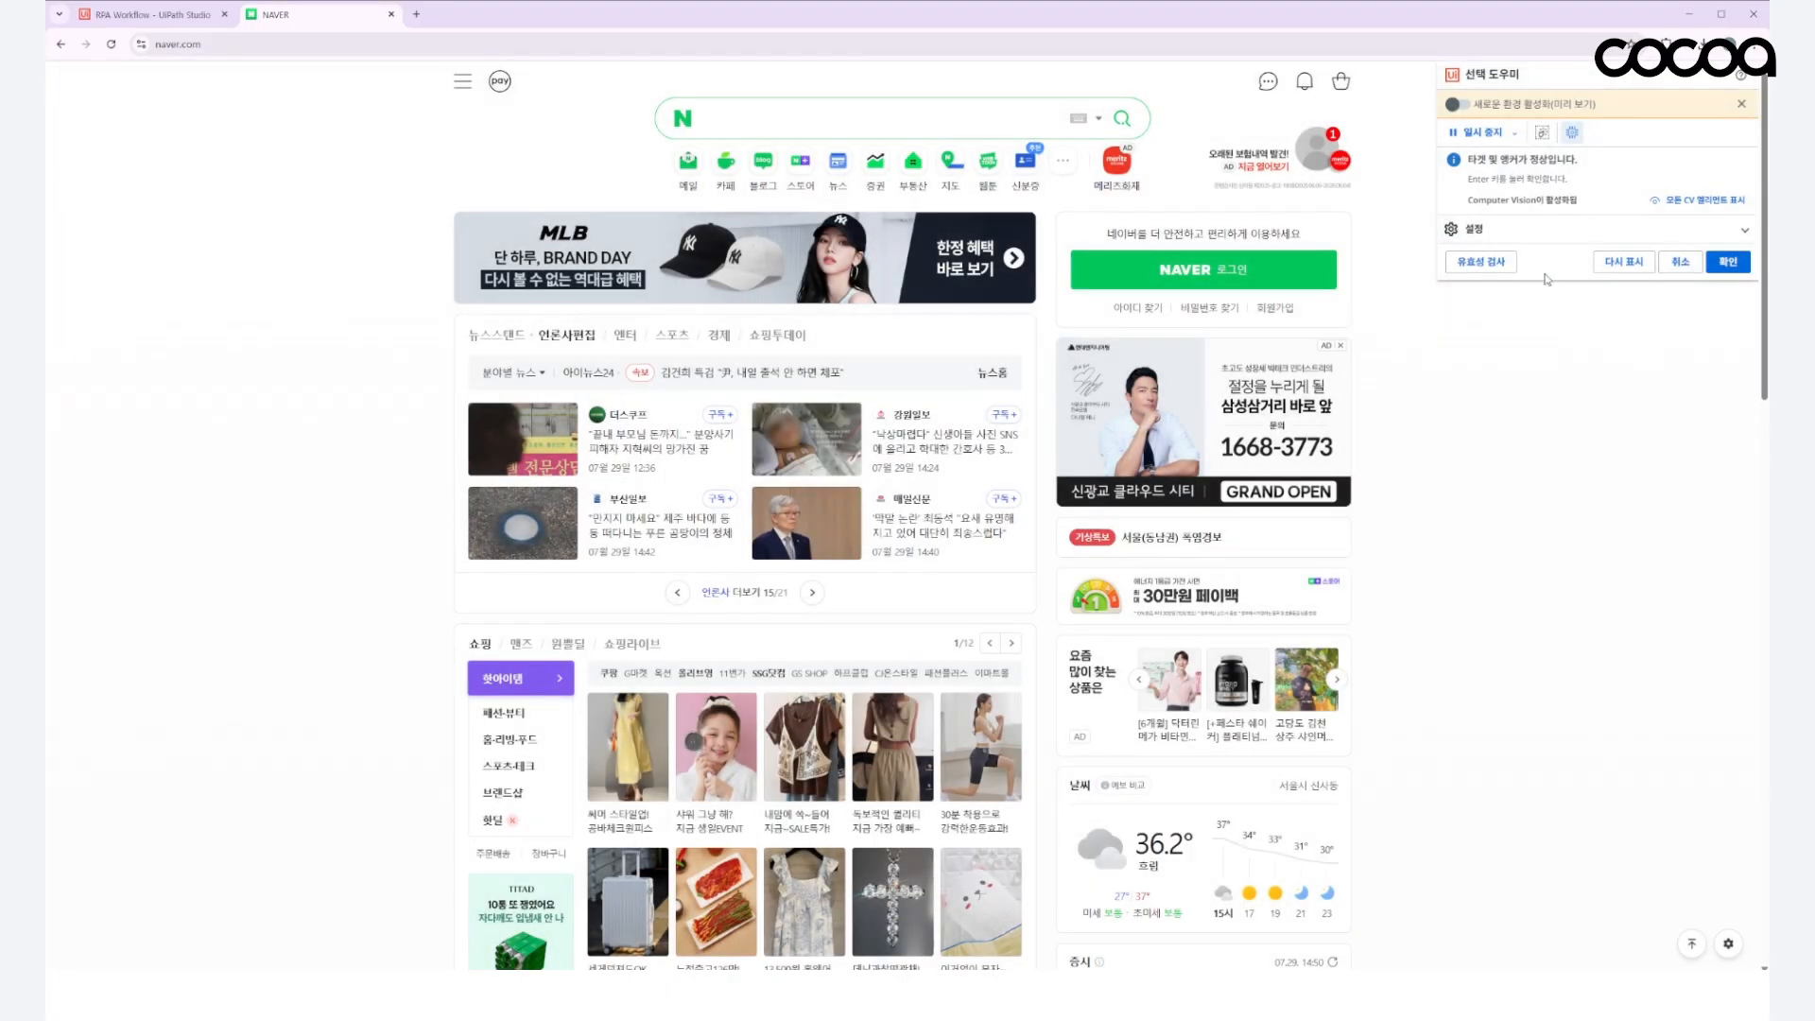
{"action": "left_click", "coordinate": [1722, 264]}
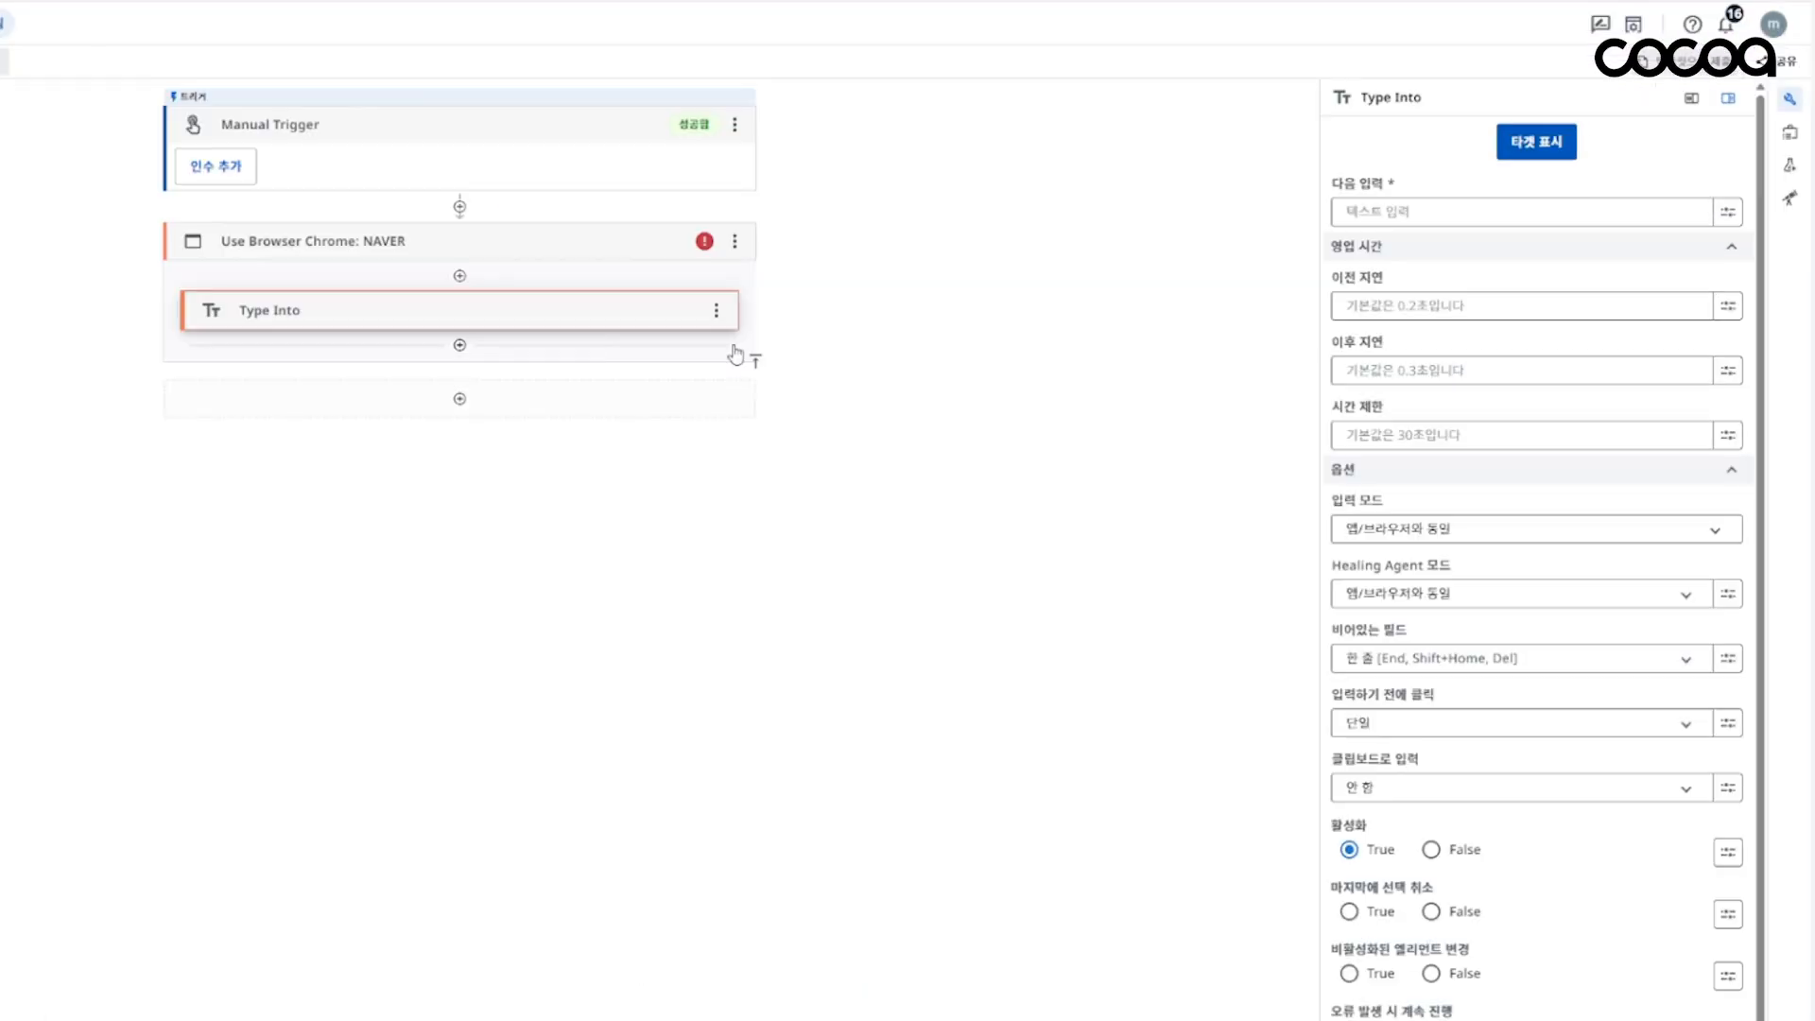
Step: Set the text to enter in the Type Into activity to RPA [k(enter)]
{"action": "left_click", "coordinate": [1417, 264]}
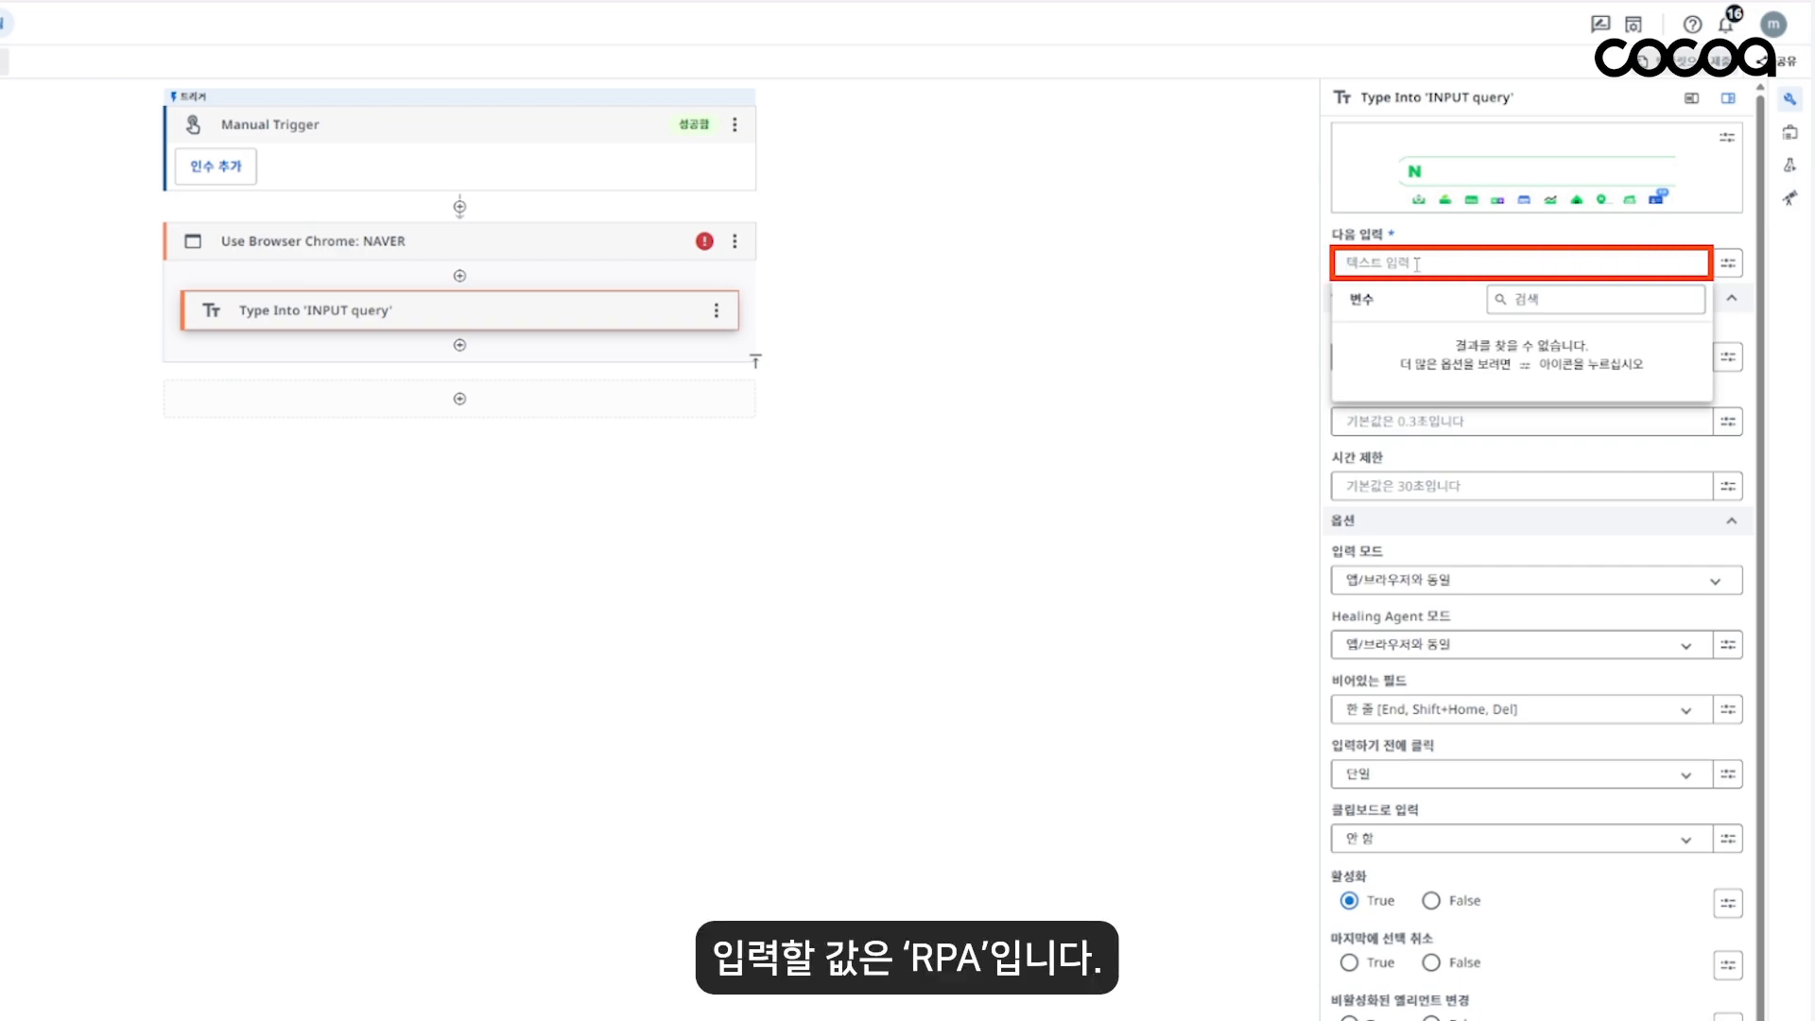
{"action": "type", "text": "RPA"}
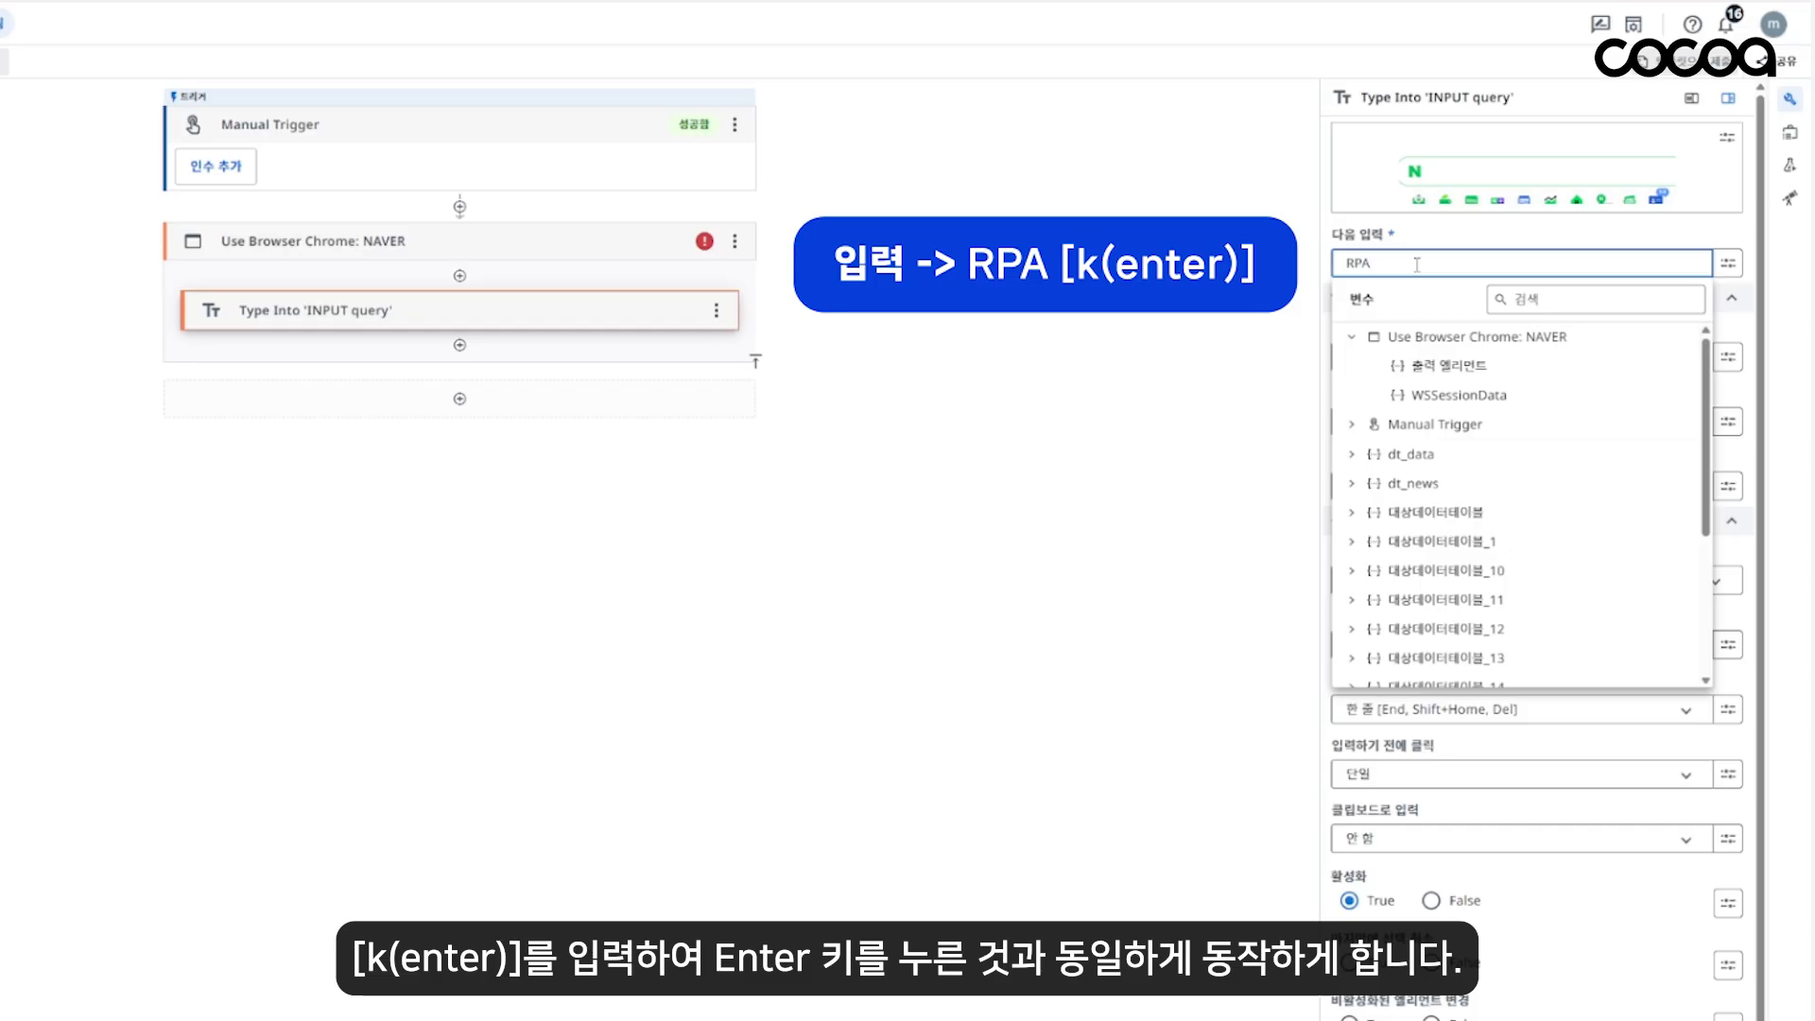
{"action": "type", "text": "k"}
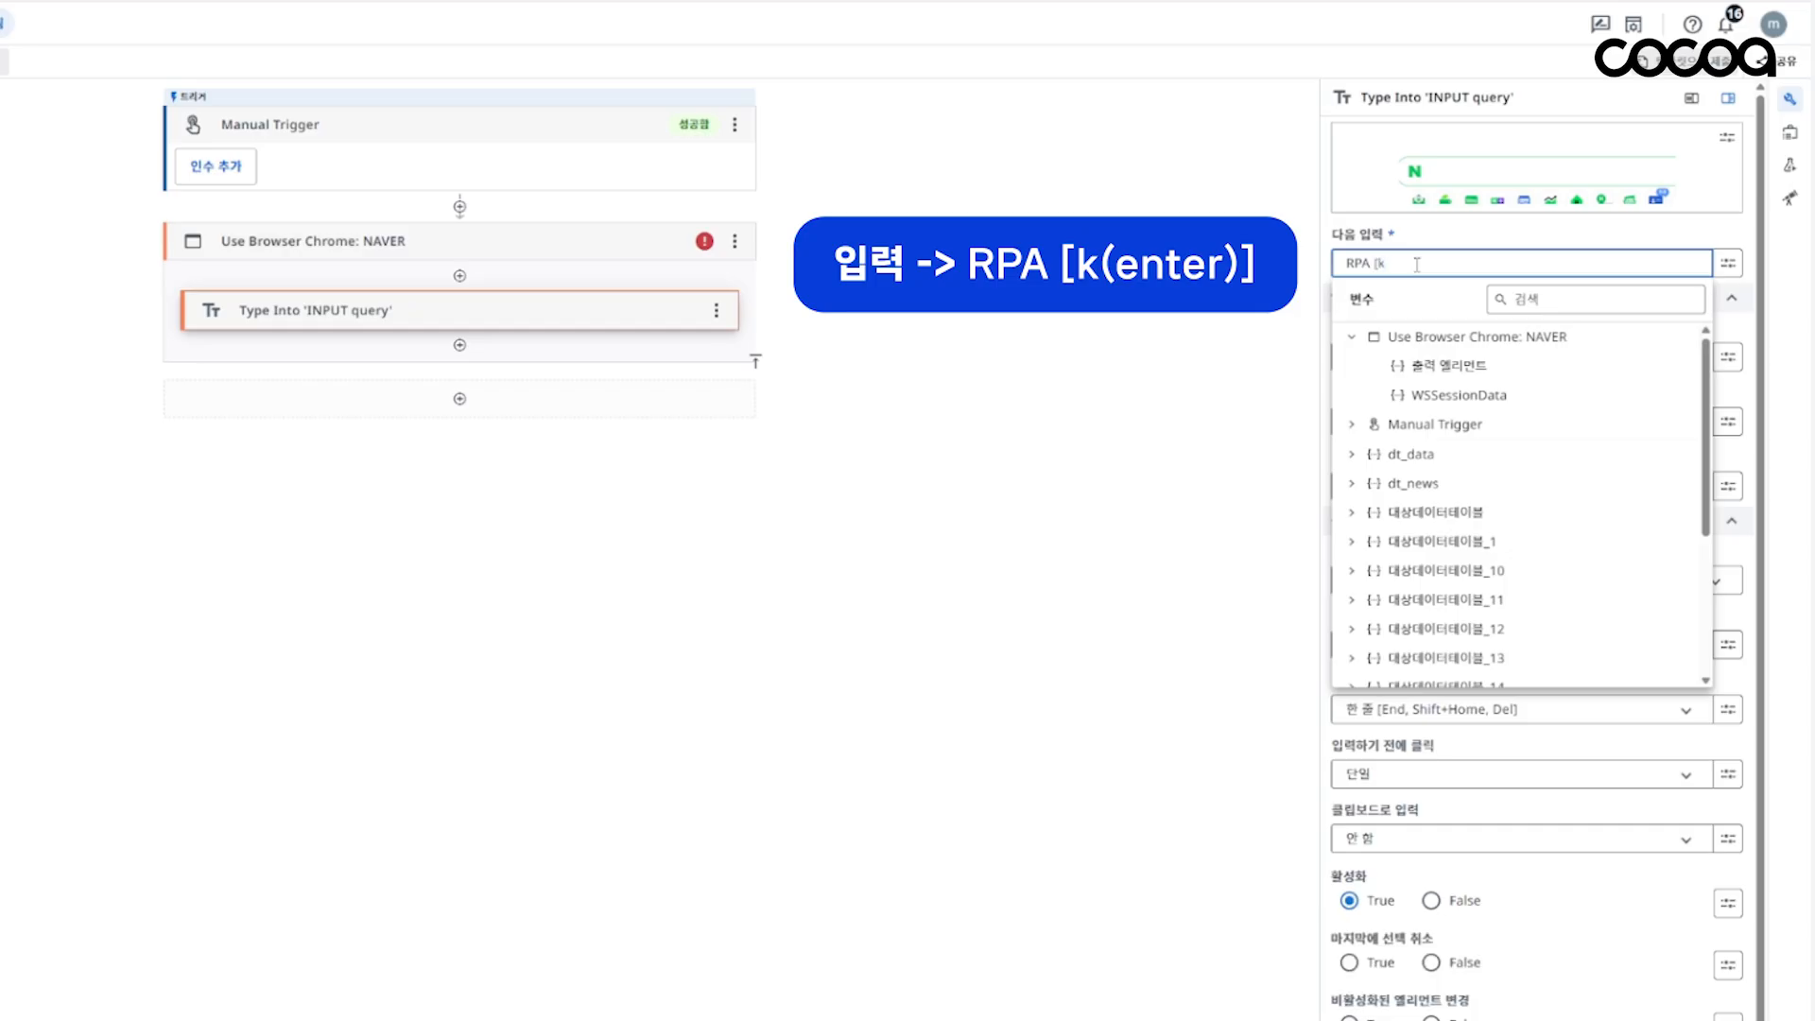
{"action": "type", "text": "(enter"}
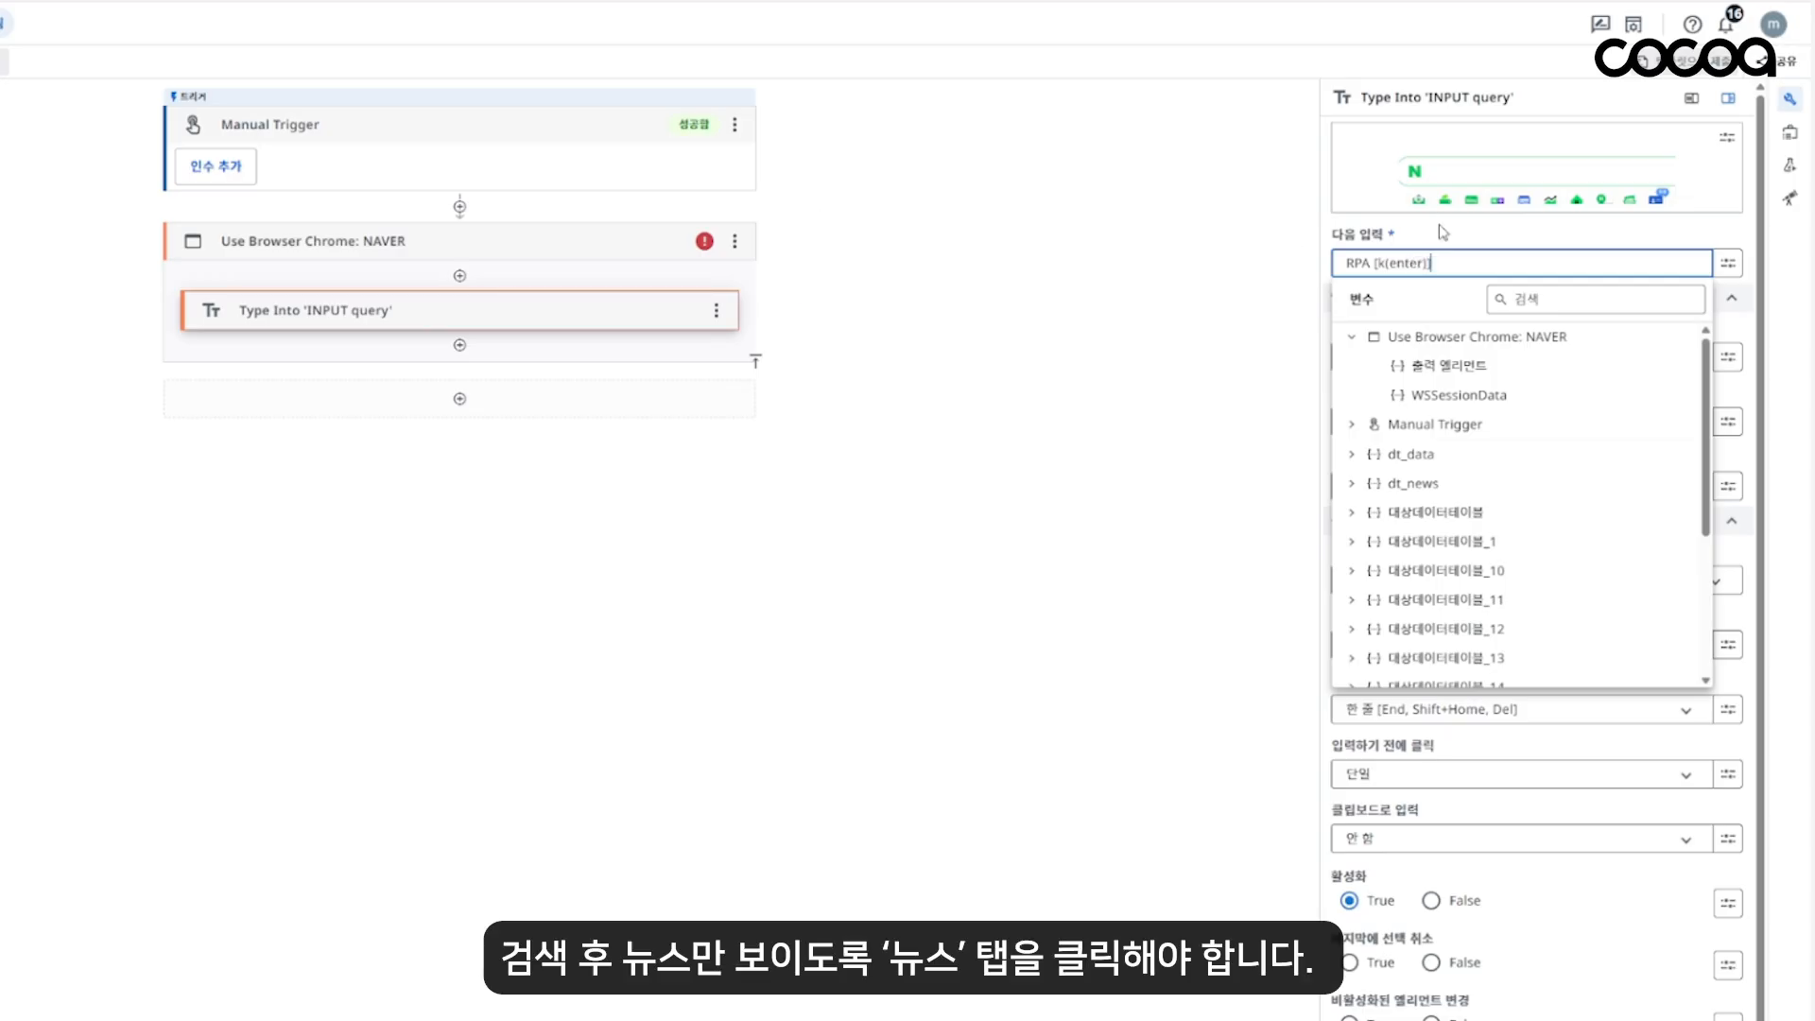
{"action": "left_click", "coordinate": [1446, 231]}
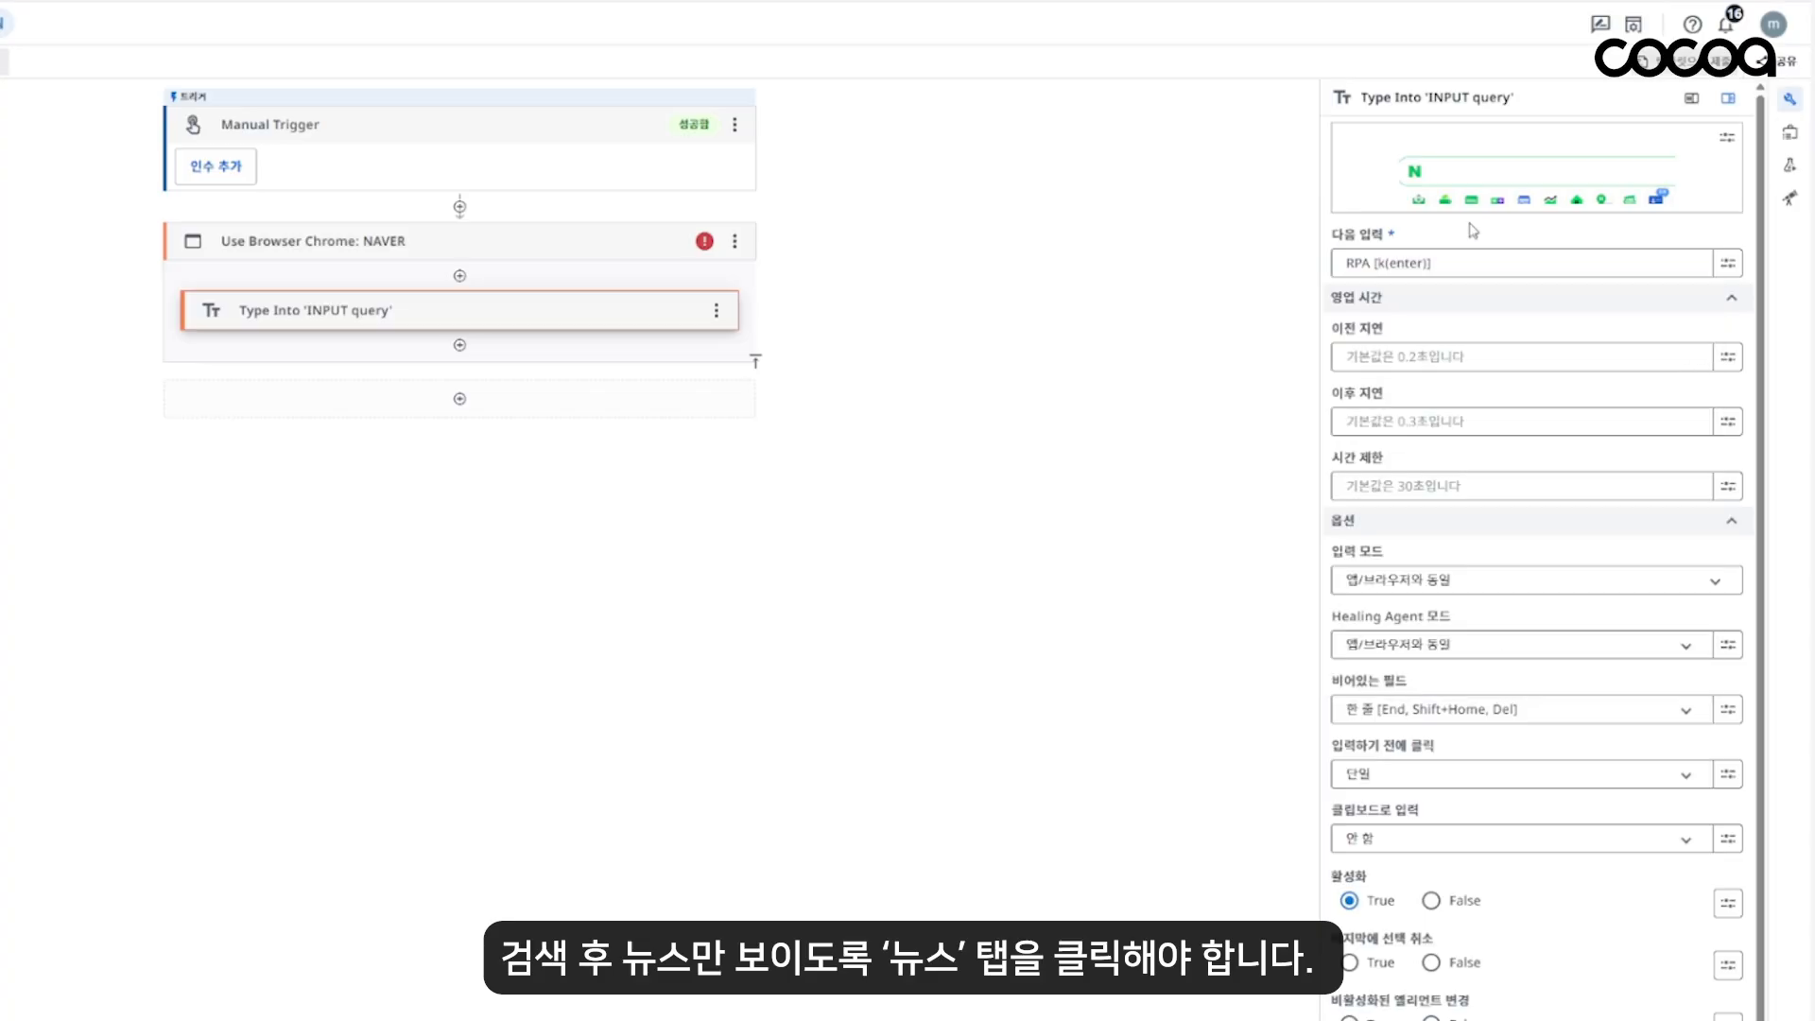
Step: Add a Click activity below Type Into inside the NAVER browser scope
{"action": "left_click", "coordinate": [459, 347]}
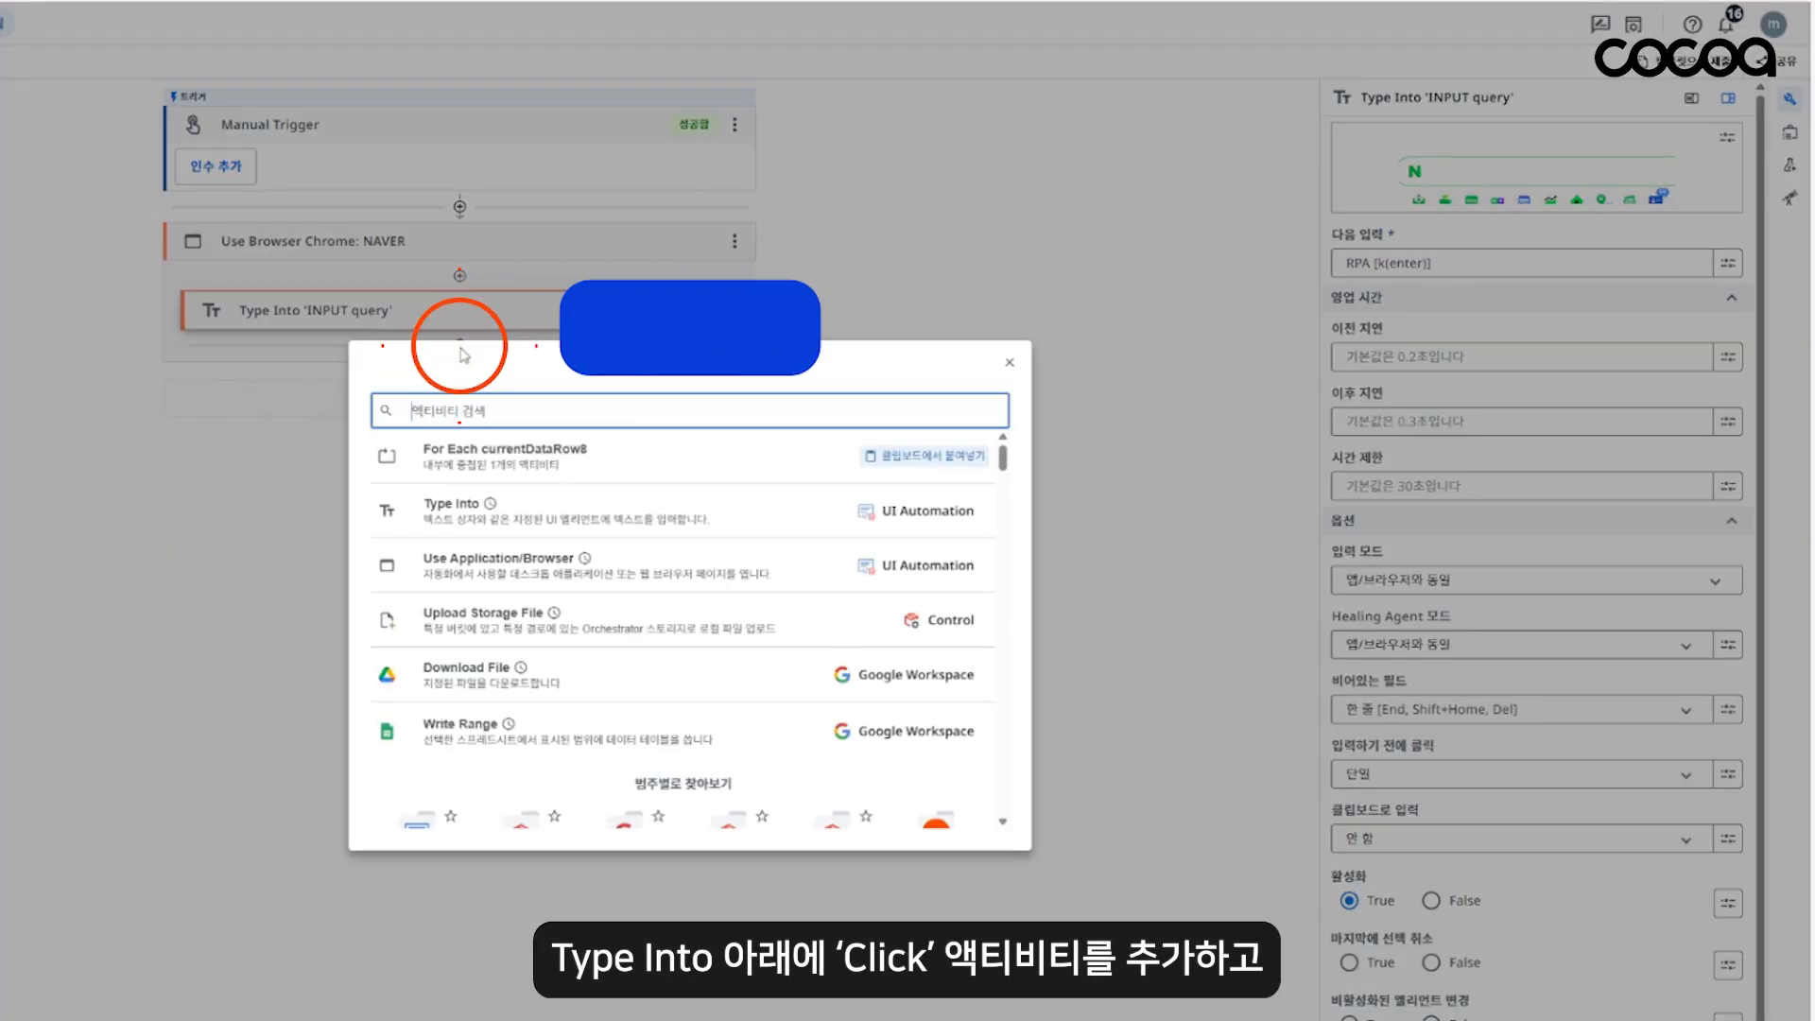
{"action": "type", "text": "cli"}
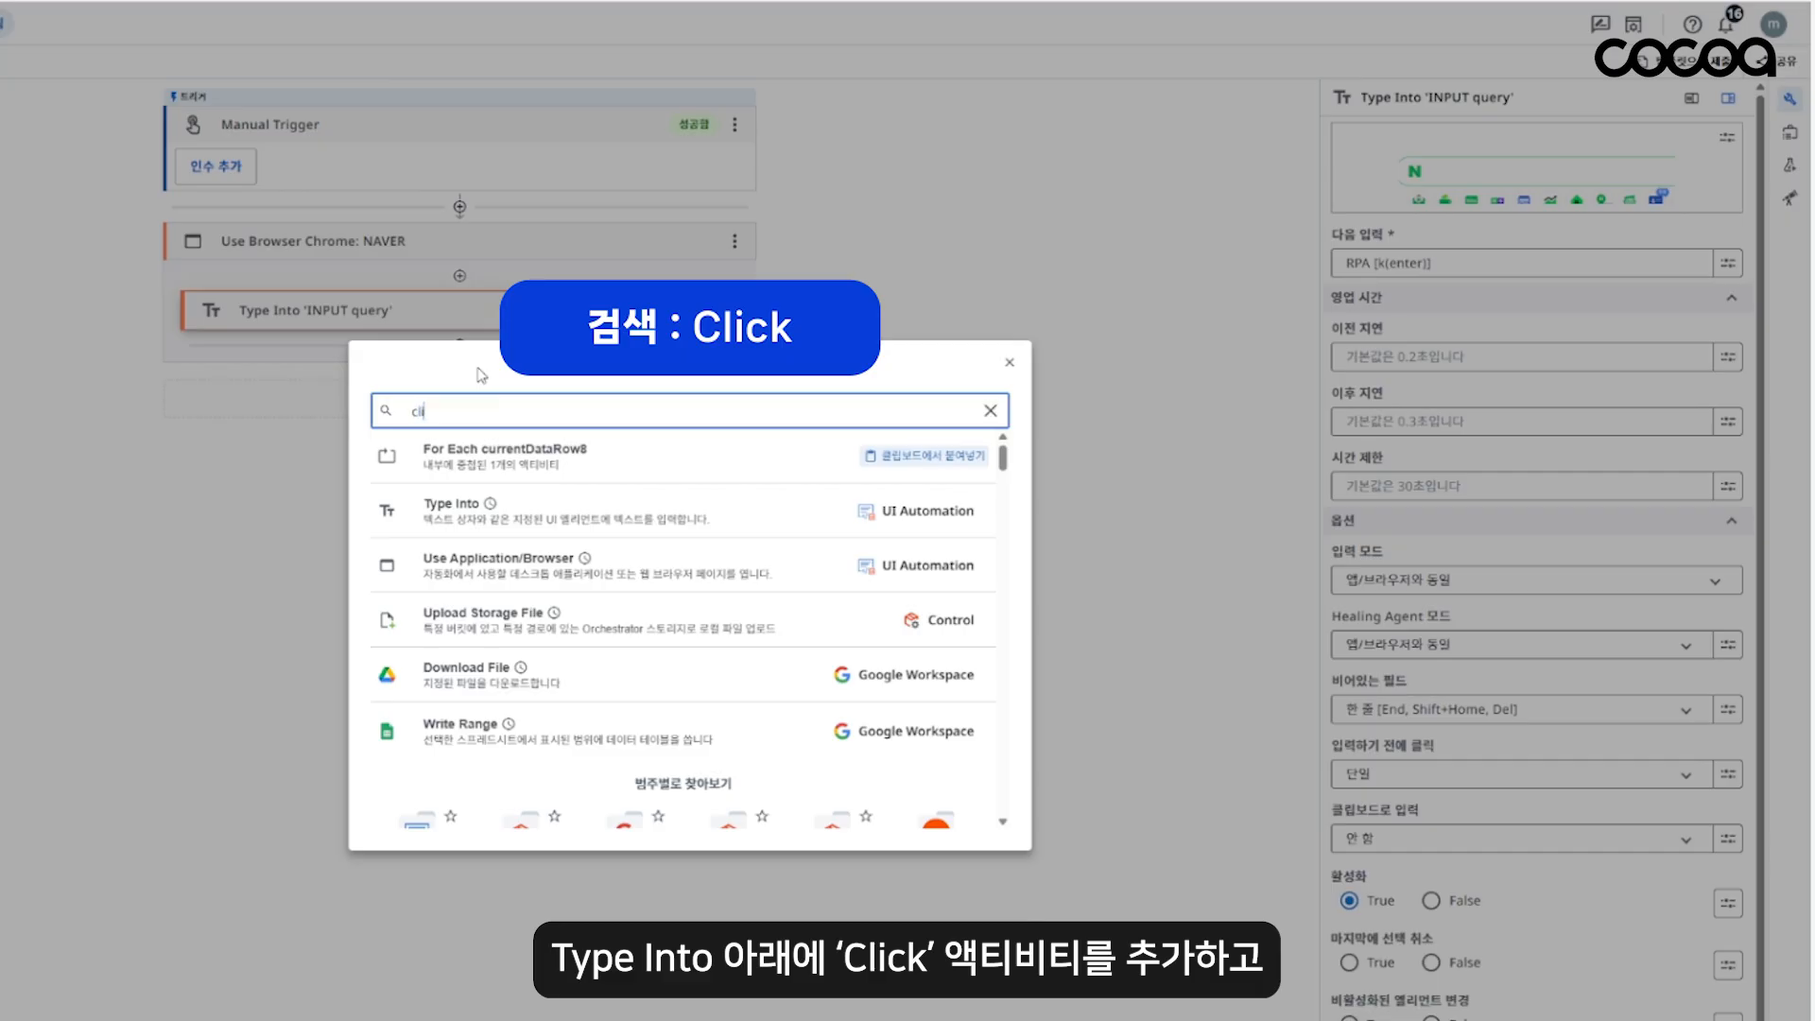
{"action": "type", "text": "ck"}
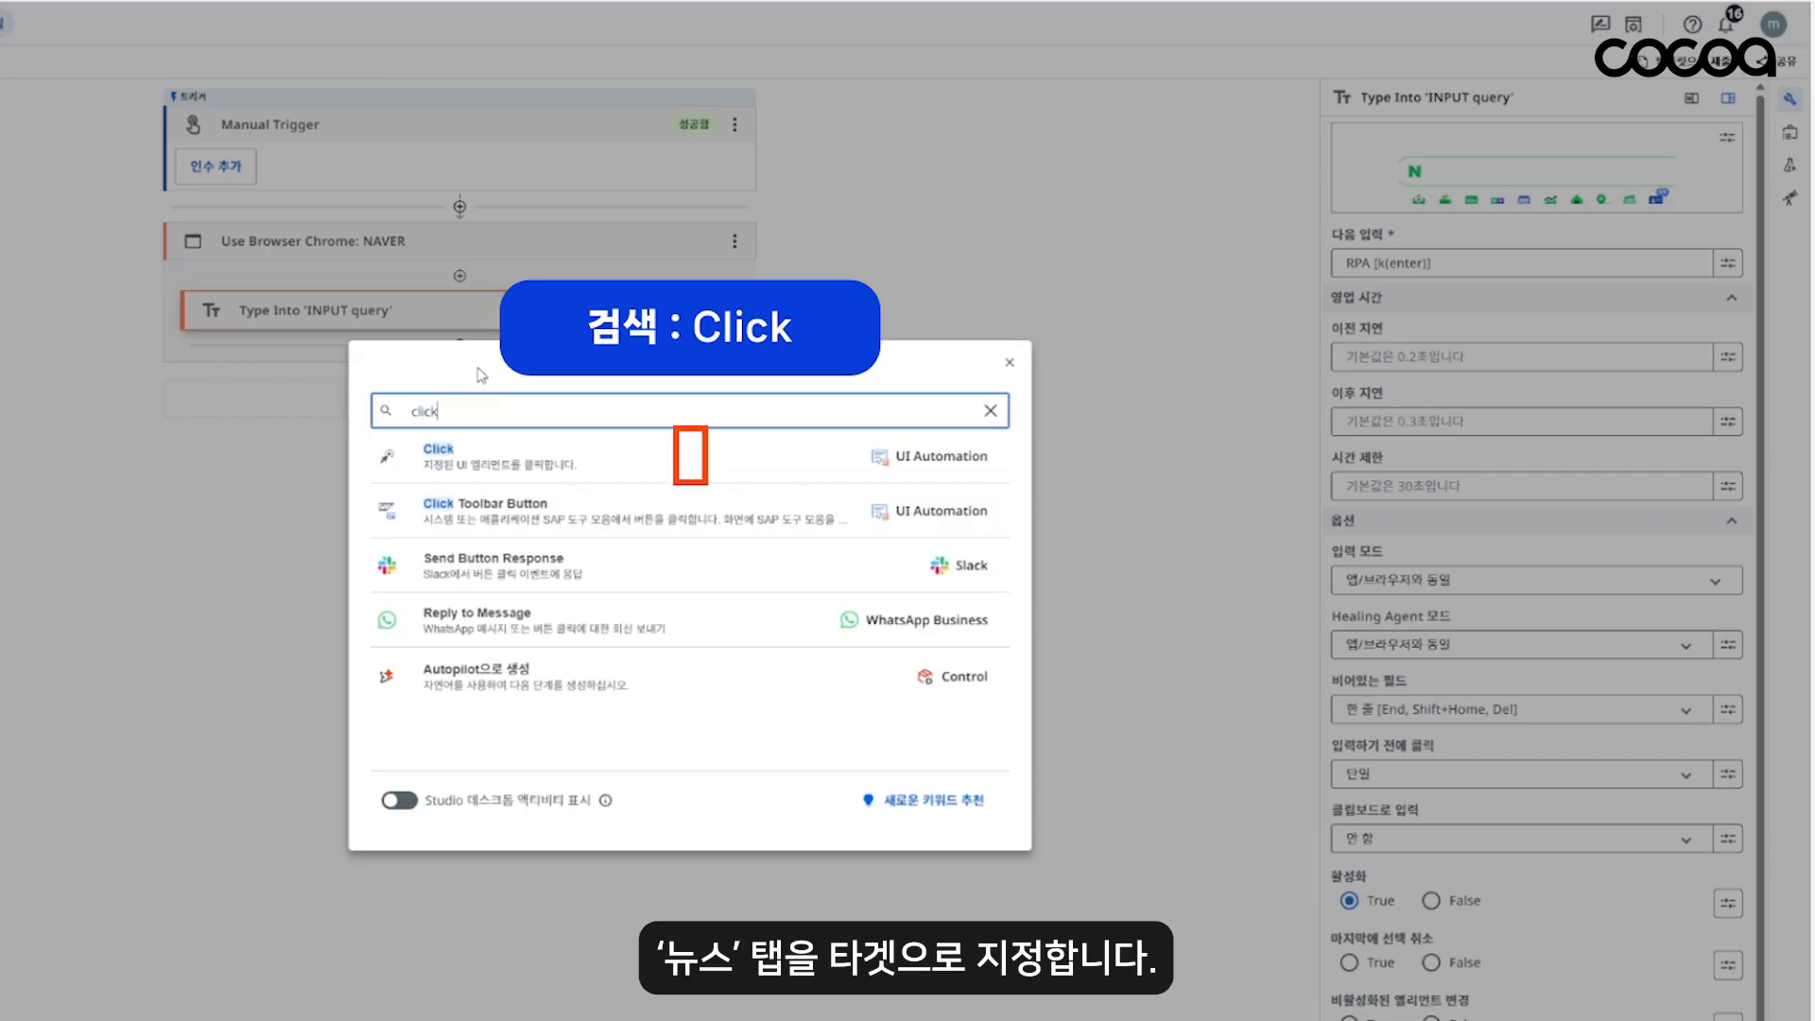
{"action": "left_click", "coordinate": [559, 464]}
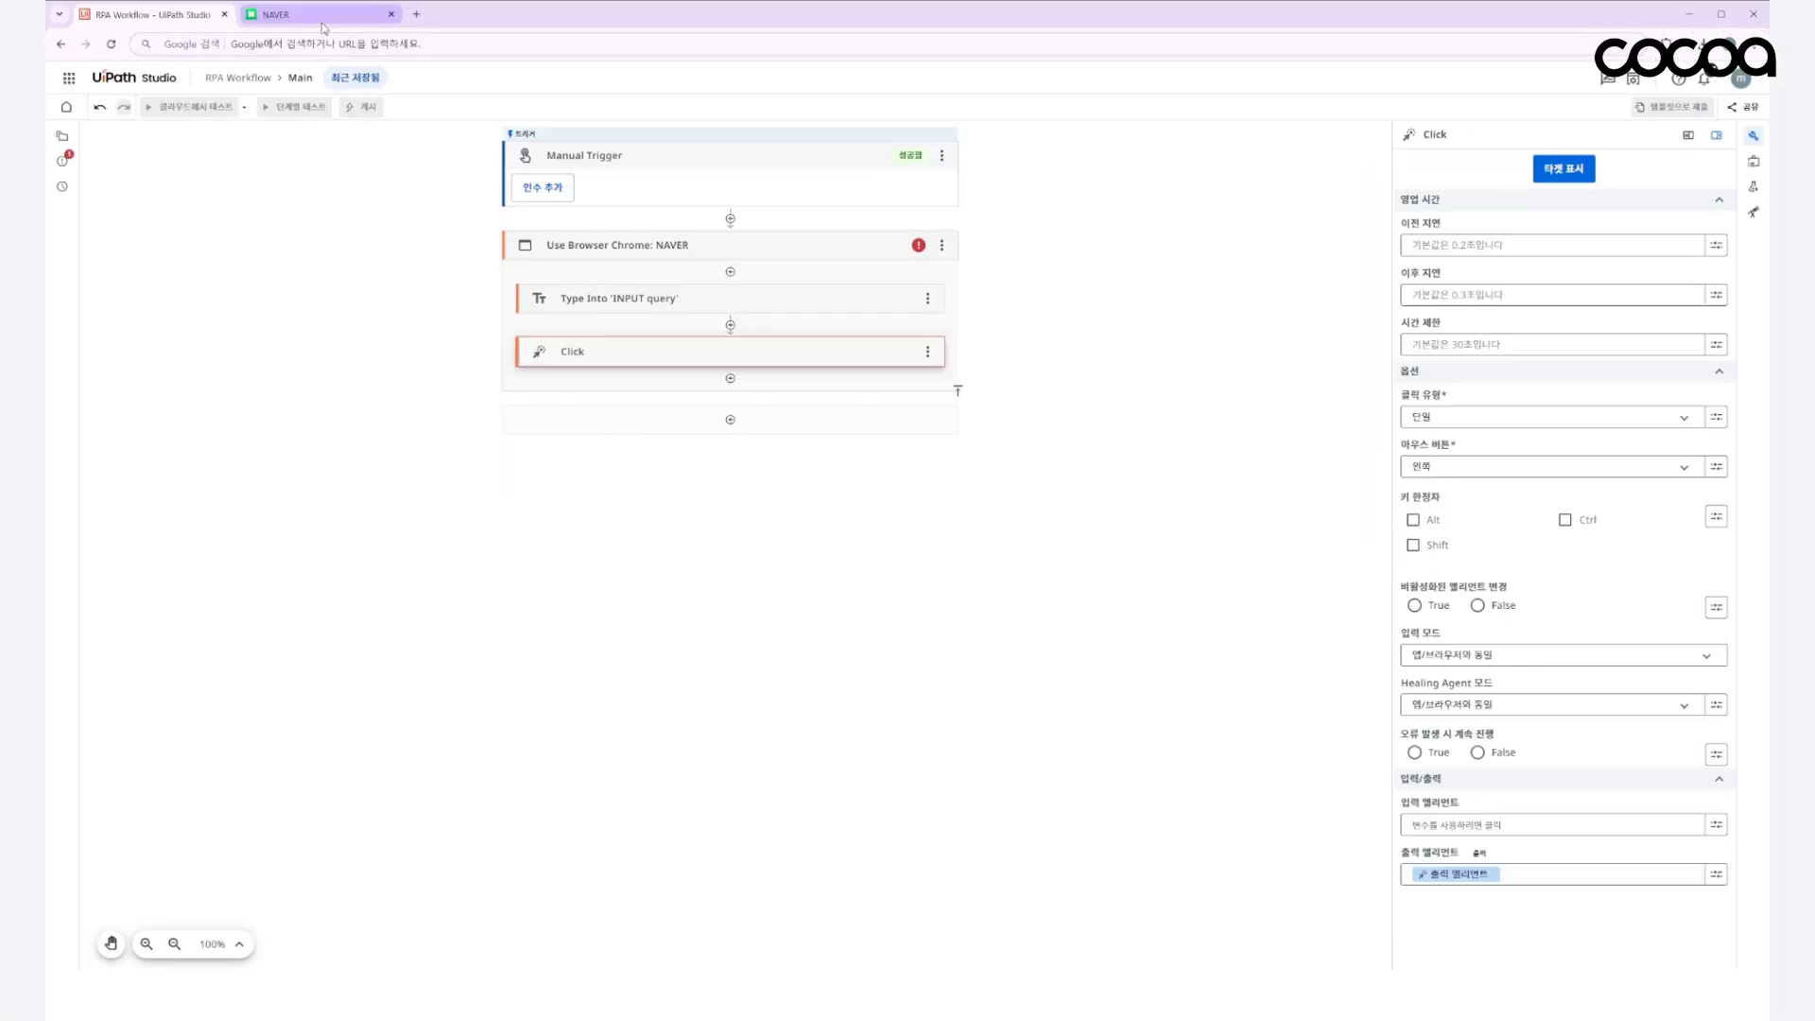
Step: Search NAVER for RPA in its browser tab and return to the RPA Workflow project
{"action": "left_click", "coordinate": [321, 24]}
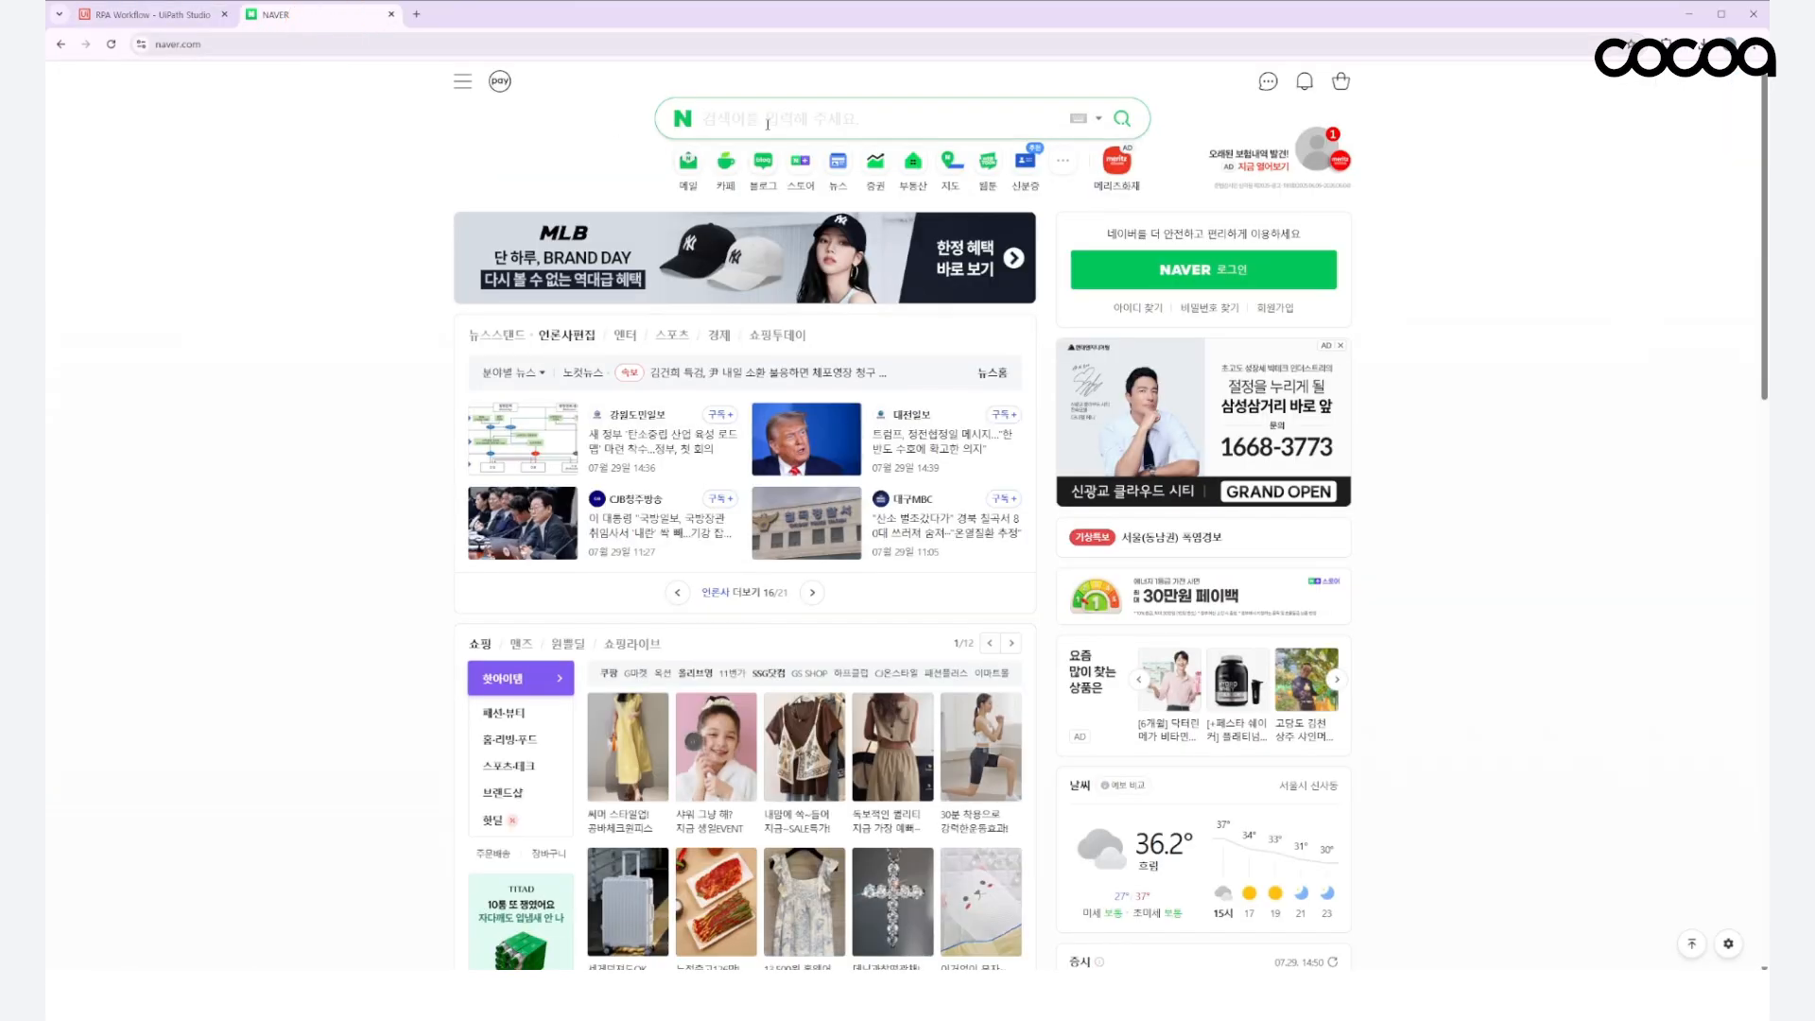
{"action": "type", "text": "A"}
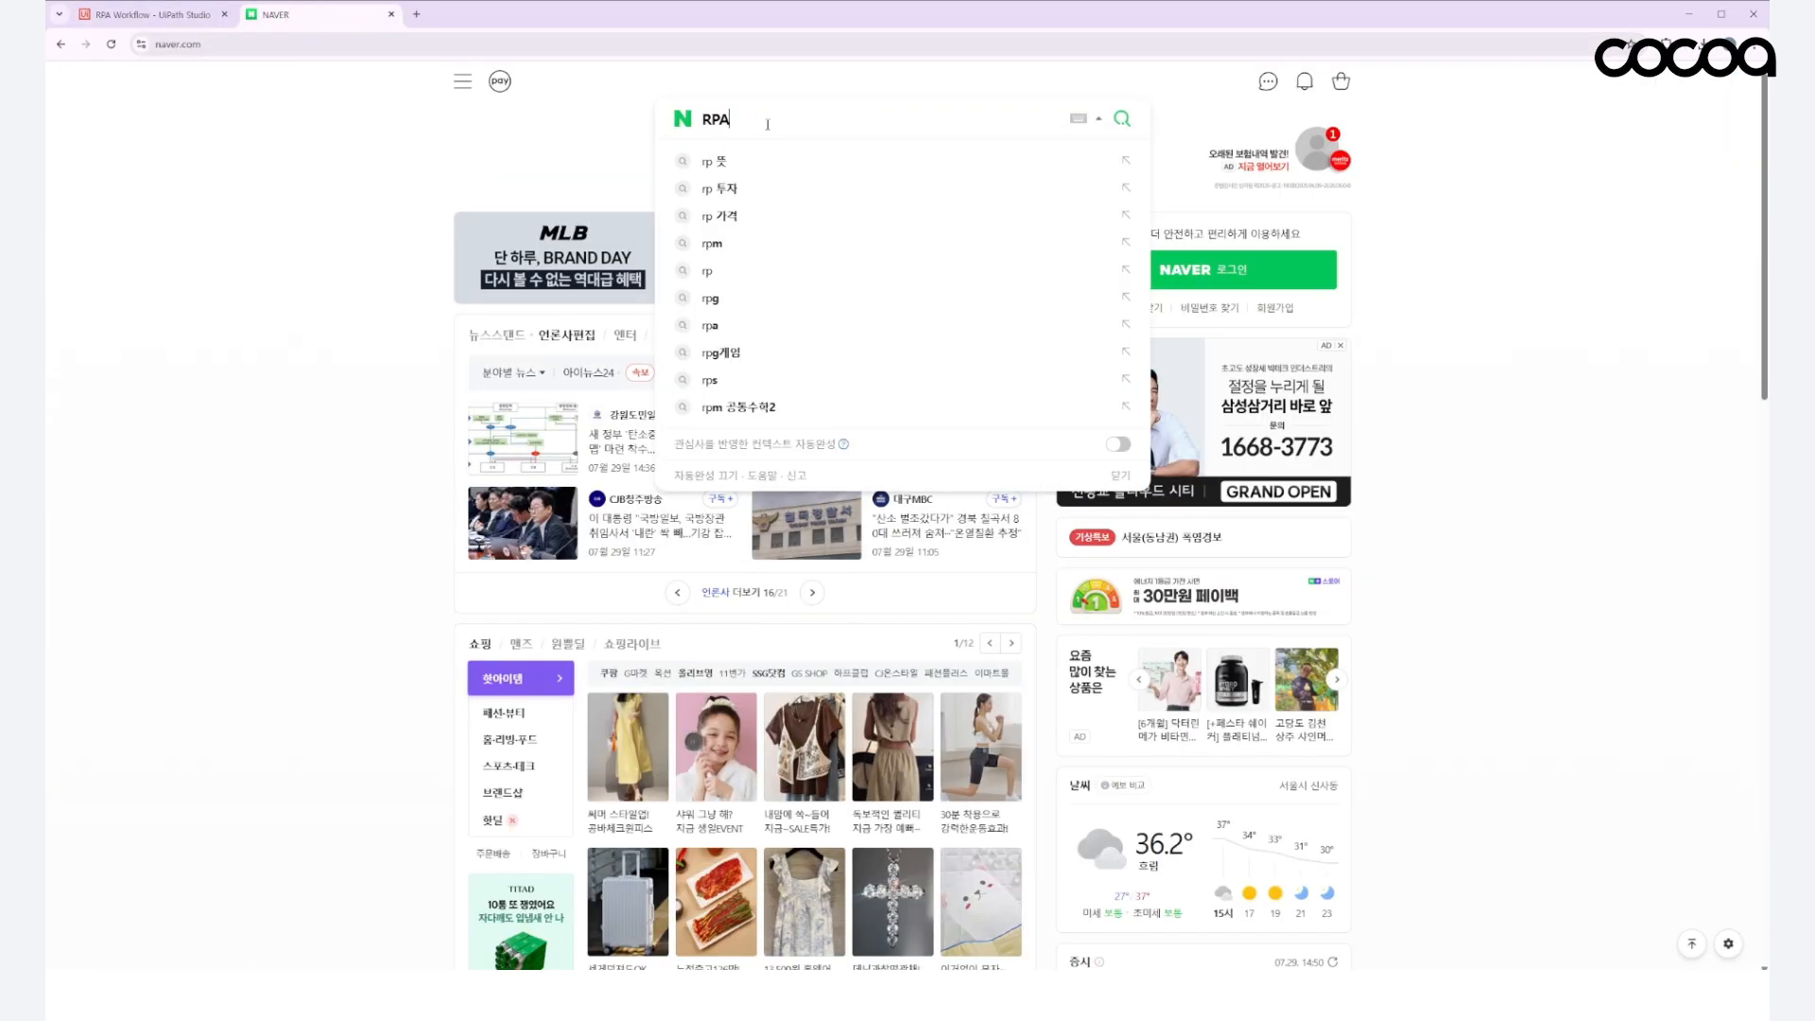
{"action": "key", "text": "Return"}
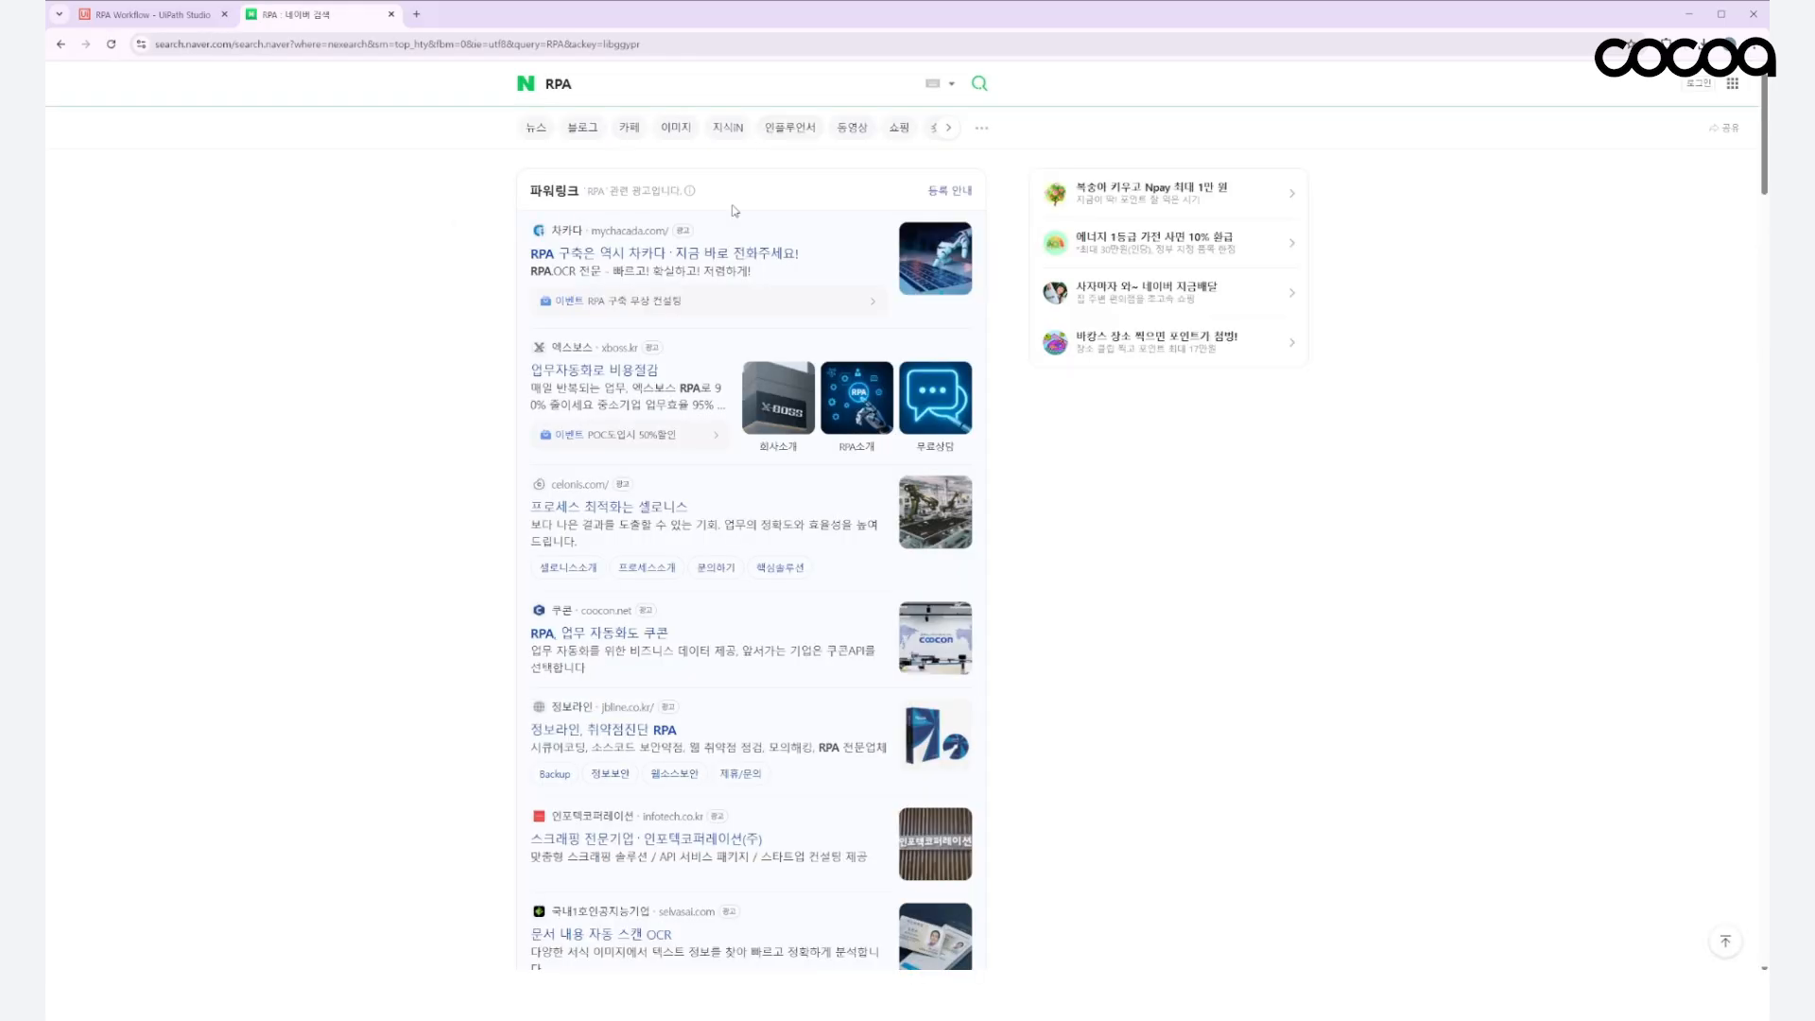
{"action": "left_click", "coordinate": [181, 21]}
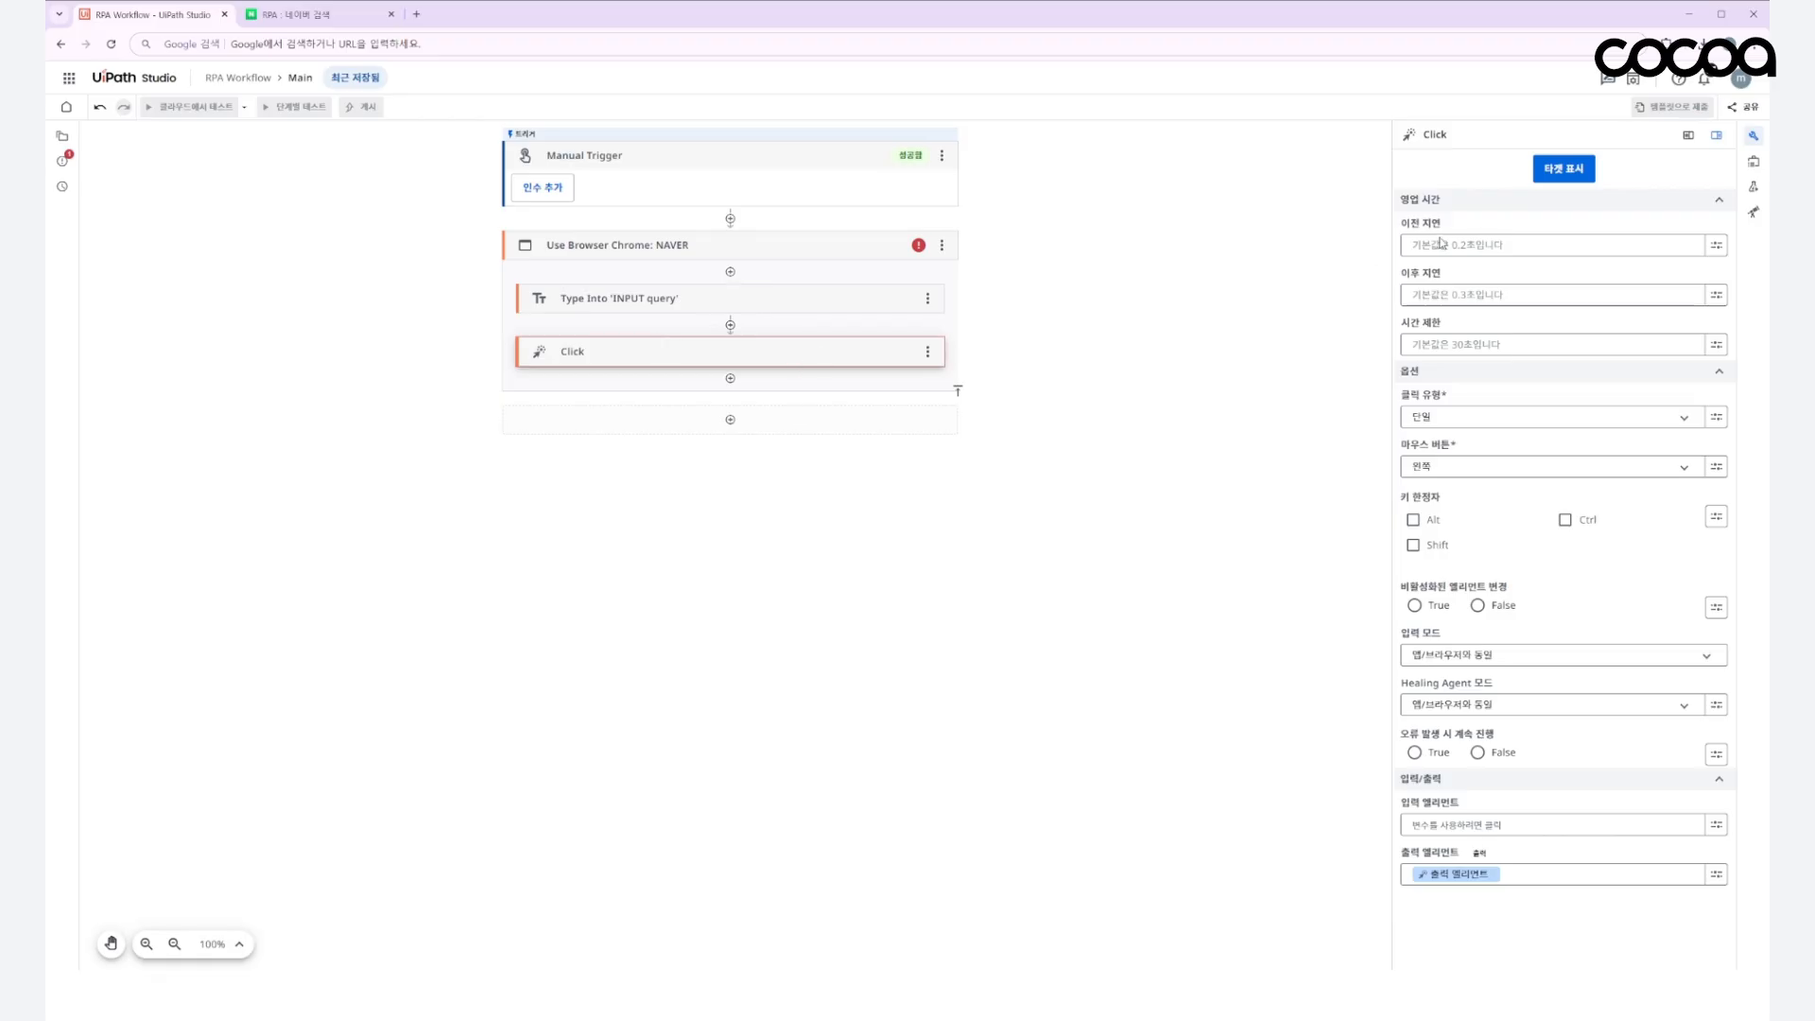
Step: Indicate the 뉴스 tab on the NAVER results page as the Click target, validate the selection and confirm it
{"action": "left_click", "coordinate": [1558, 175]}
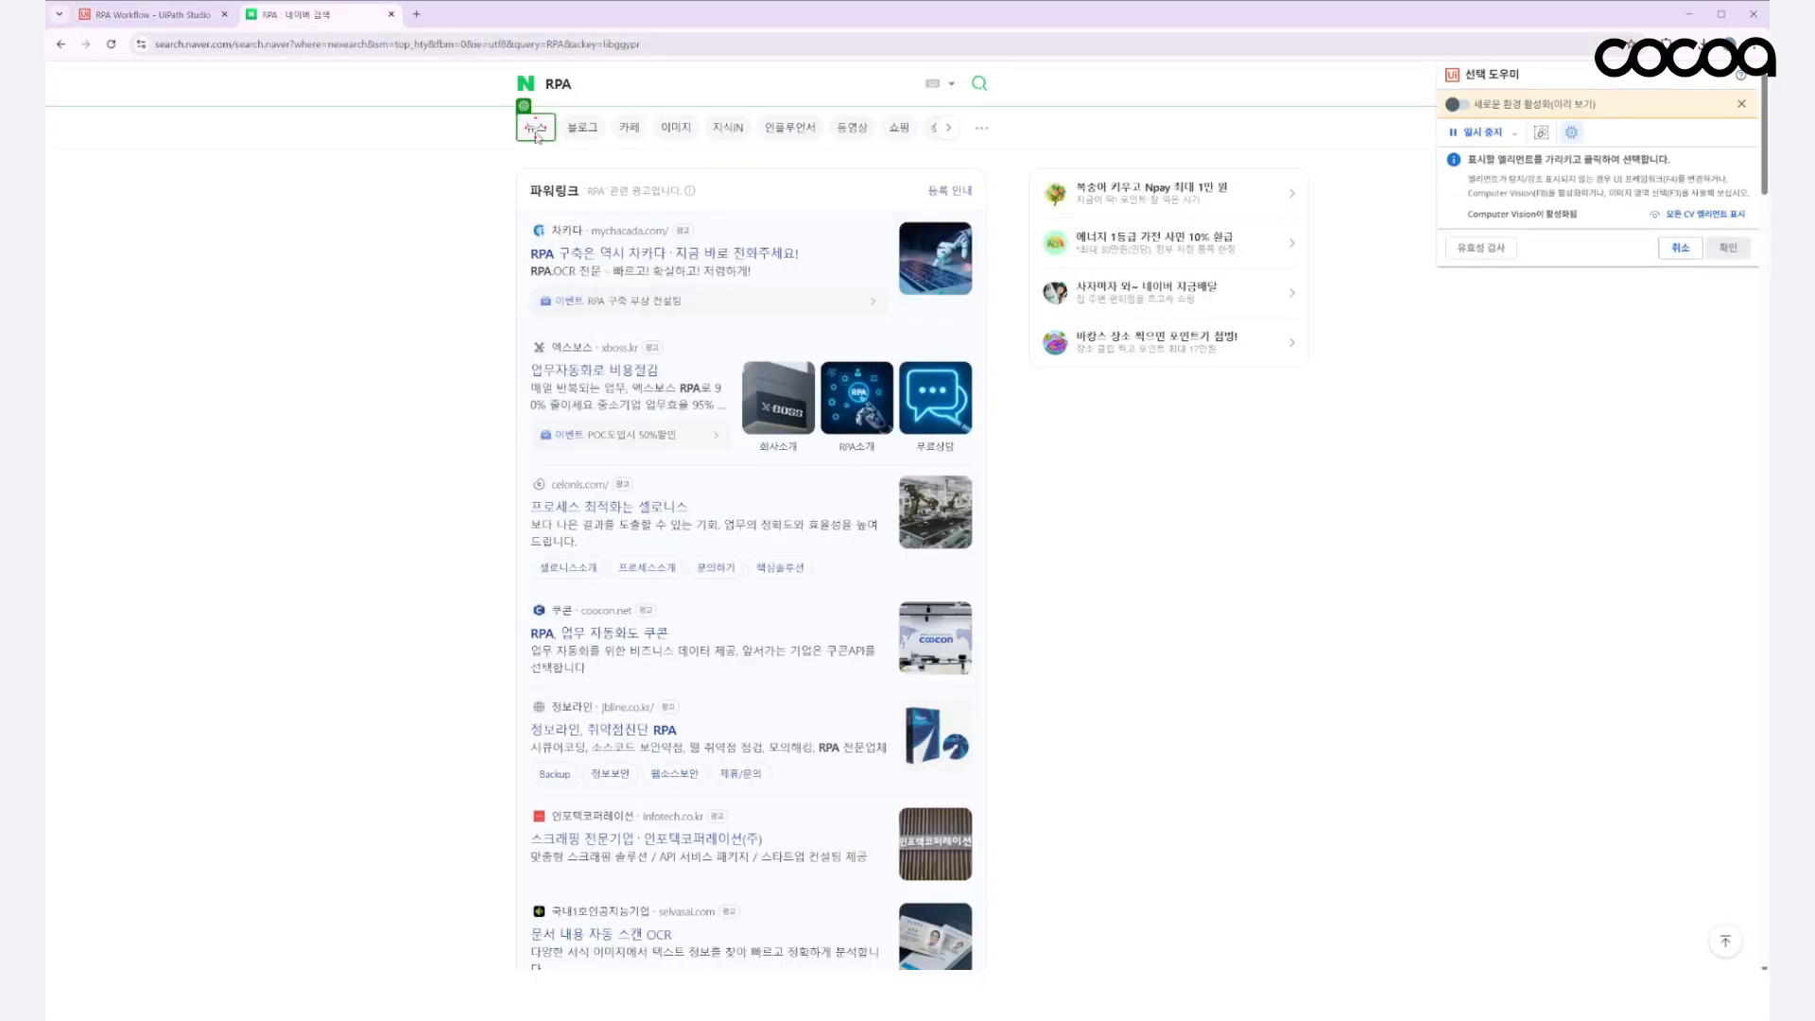
{"action": "left_click", "coordinate": [536, 134]}
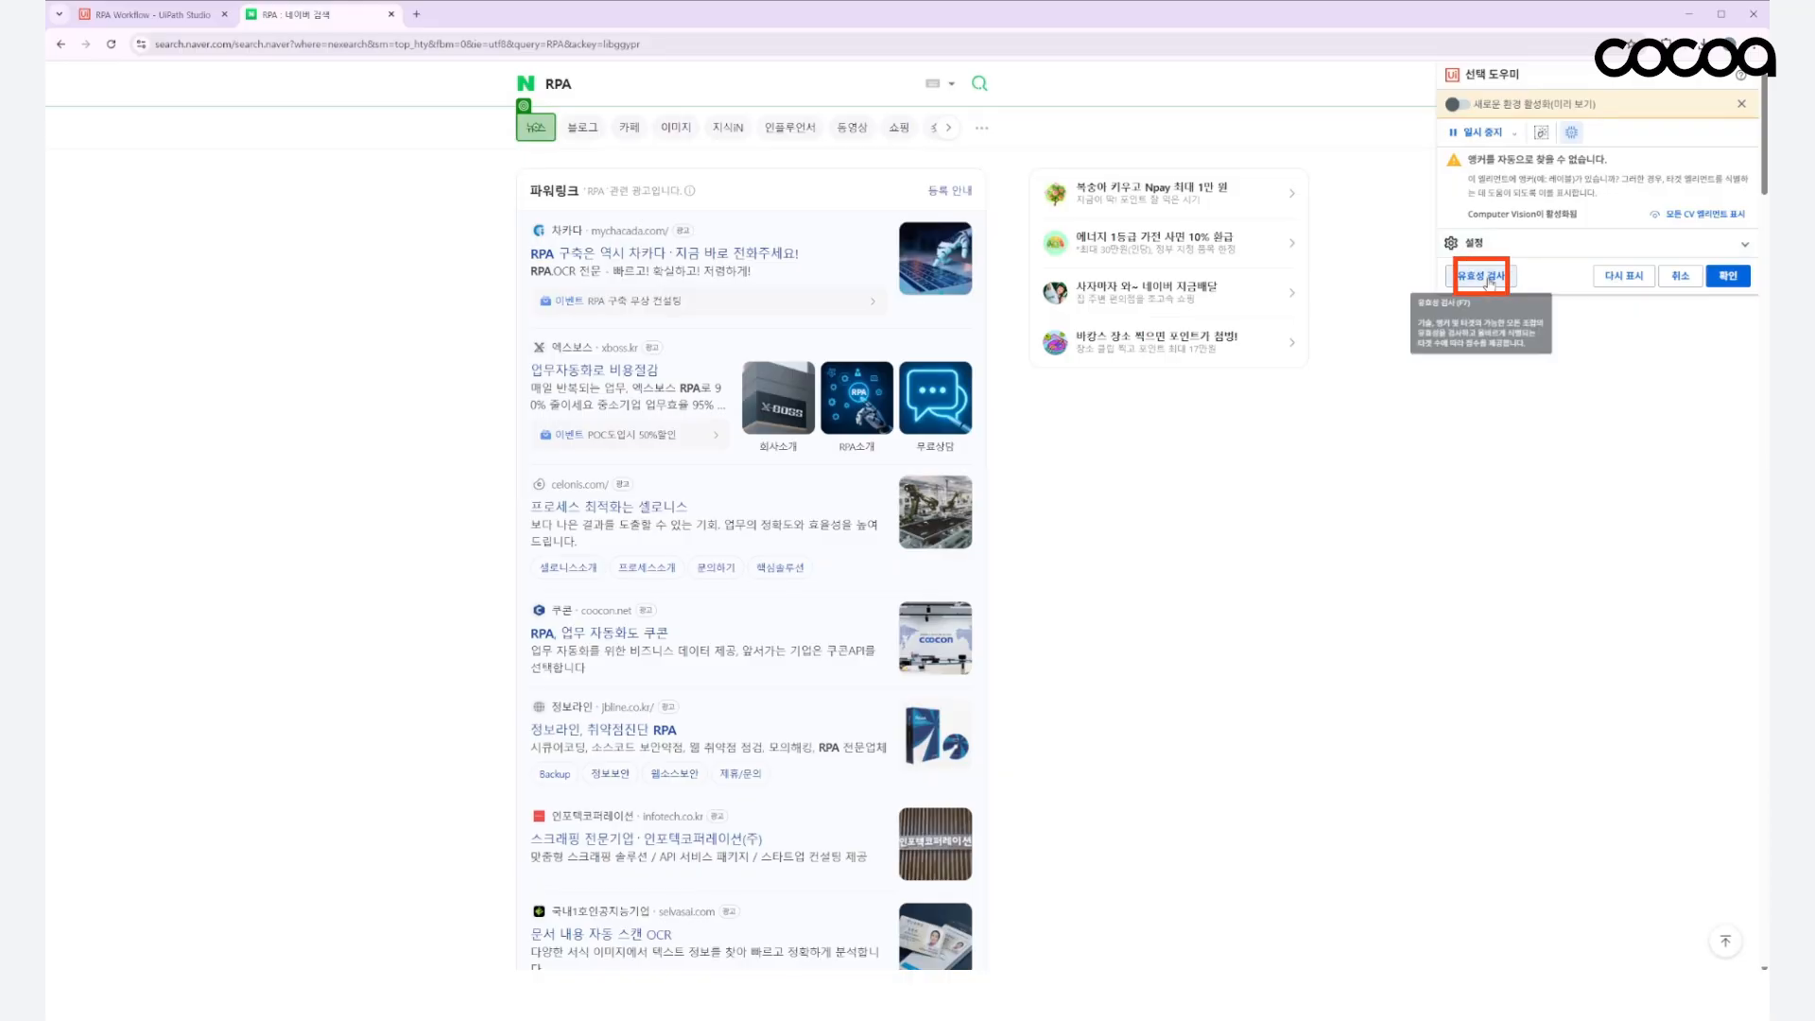
{"action": "left_click", "coordinate": [1489, 279]}
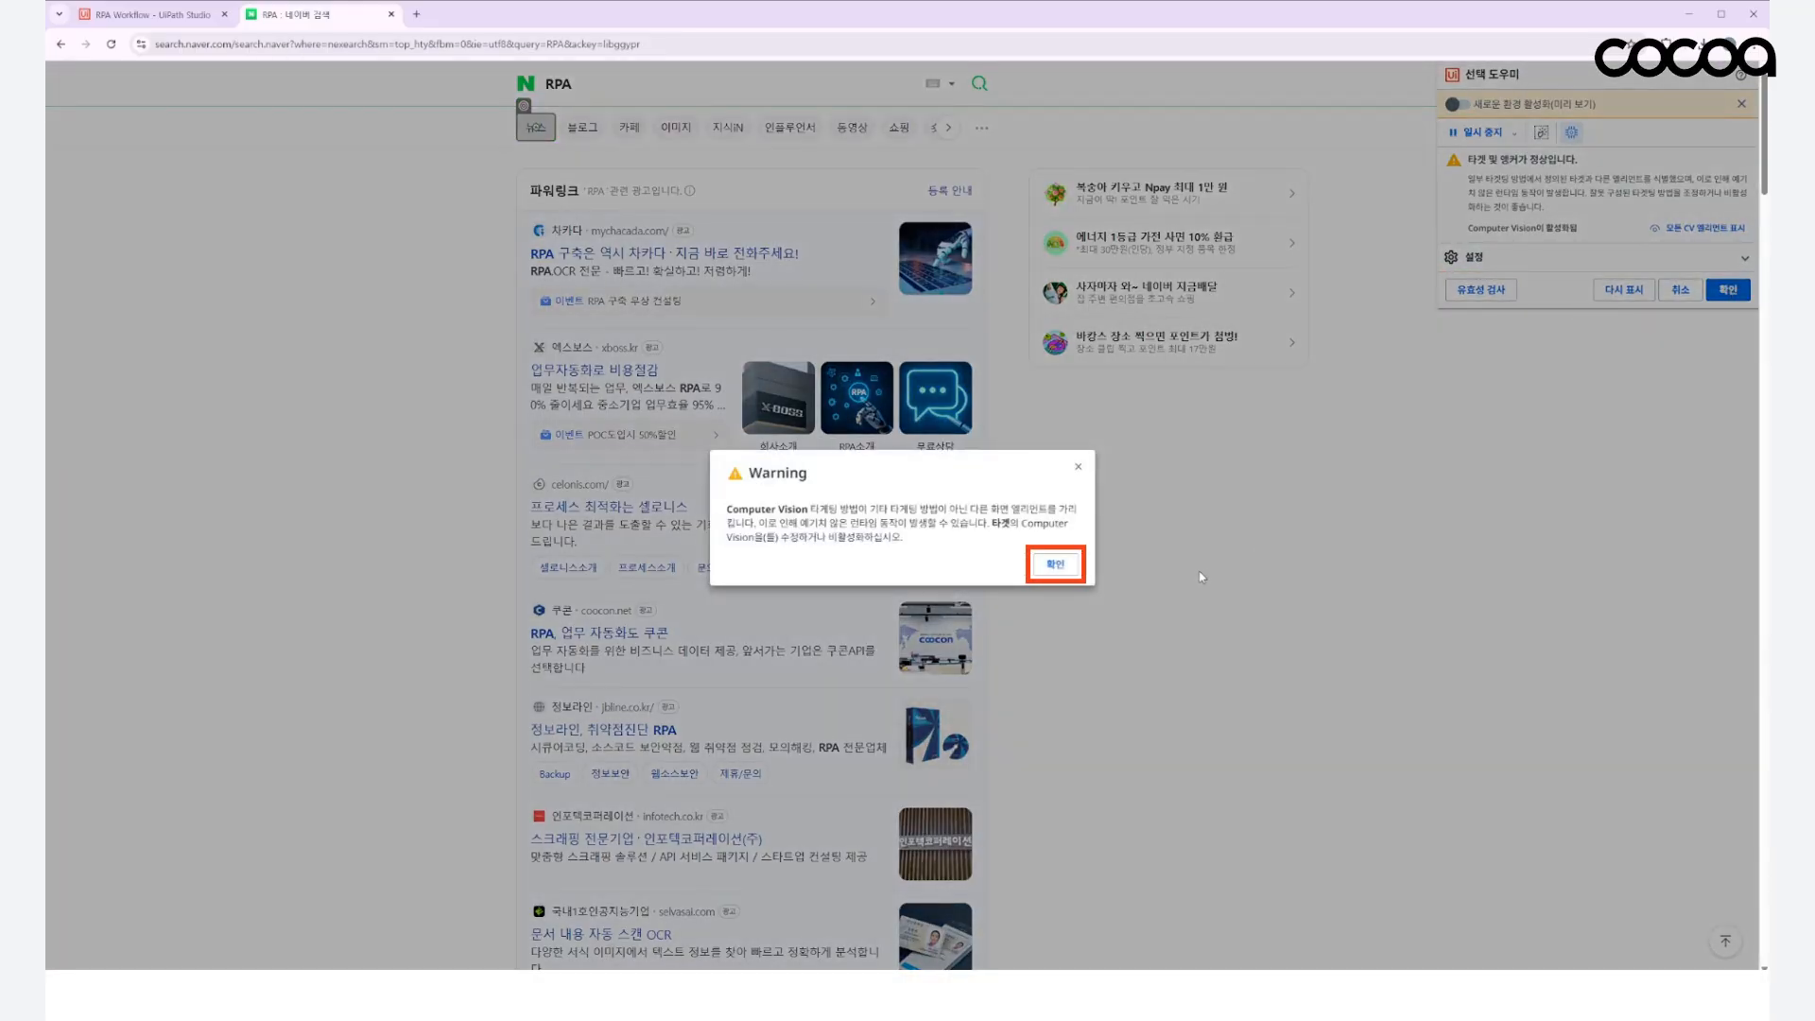
{"action": "left_click", "coordinate": [1047, 571]}
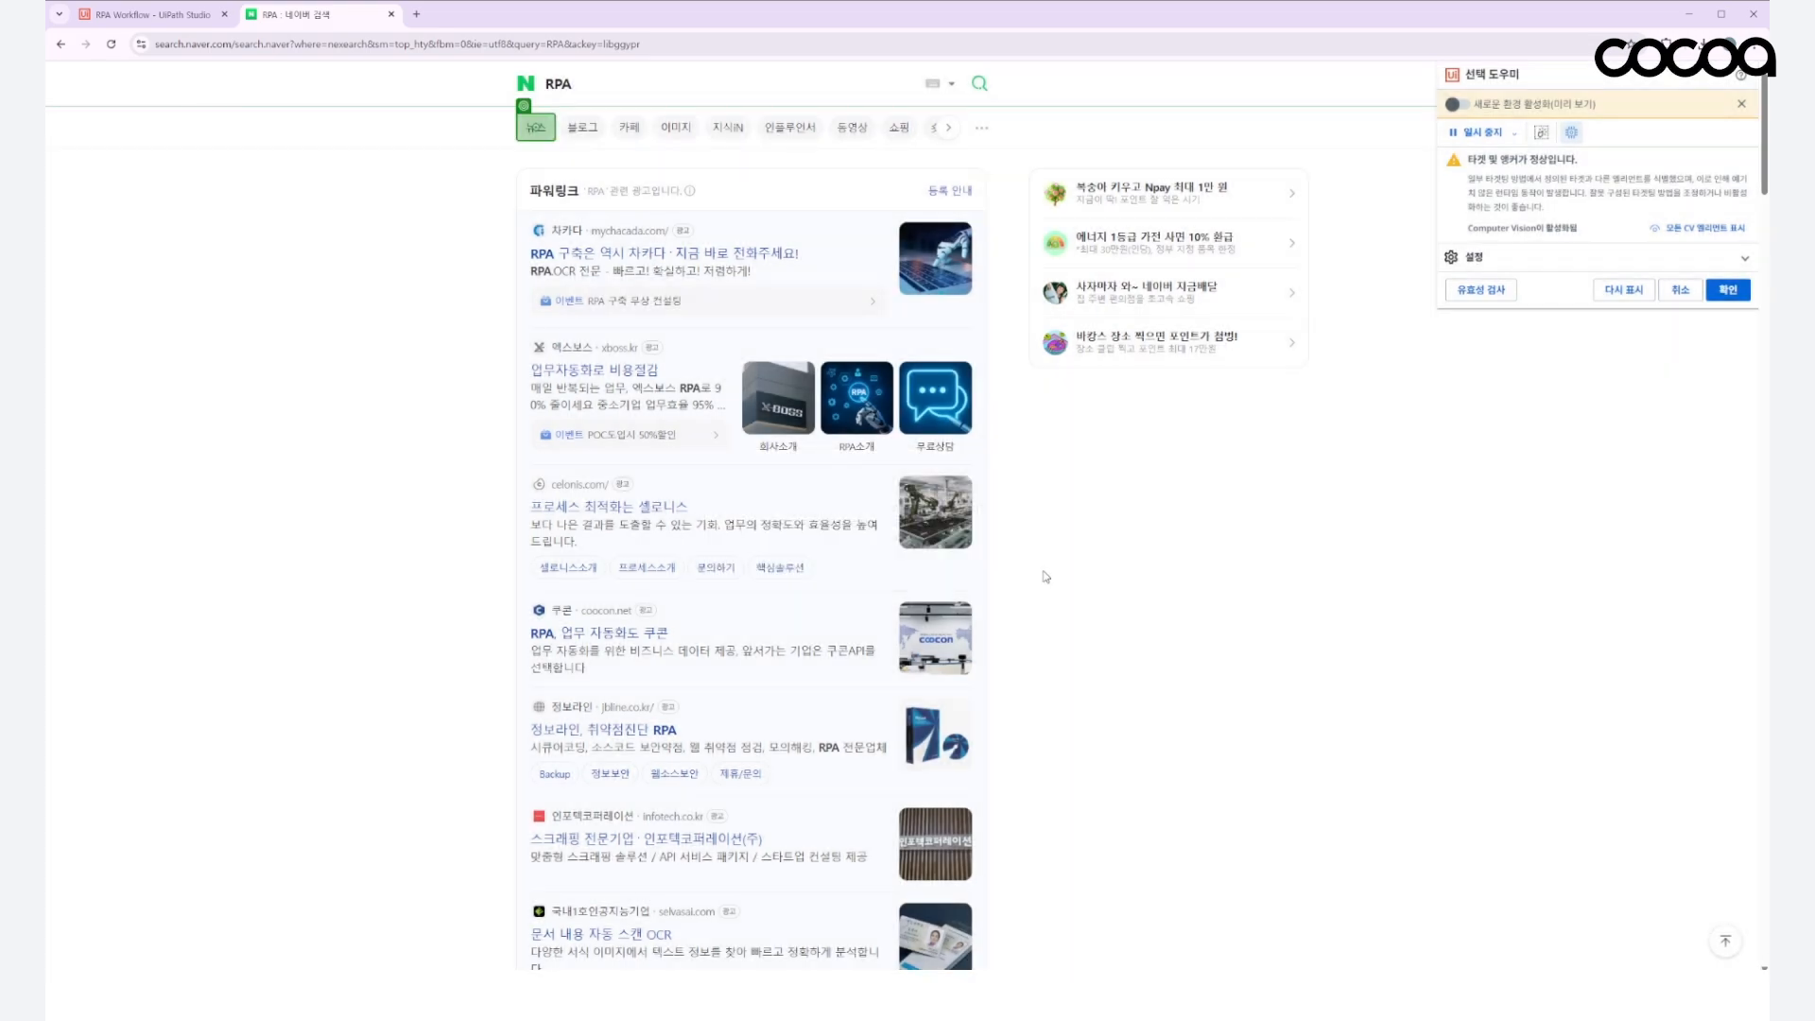
{"action": "left_click", "coordinate": [1513, 293]}
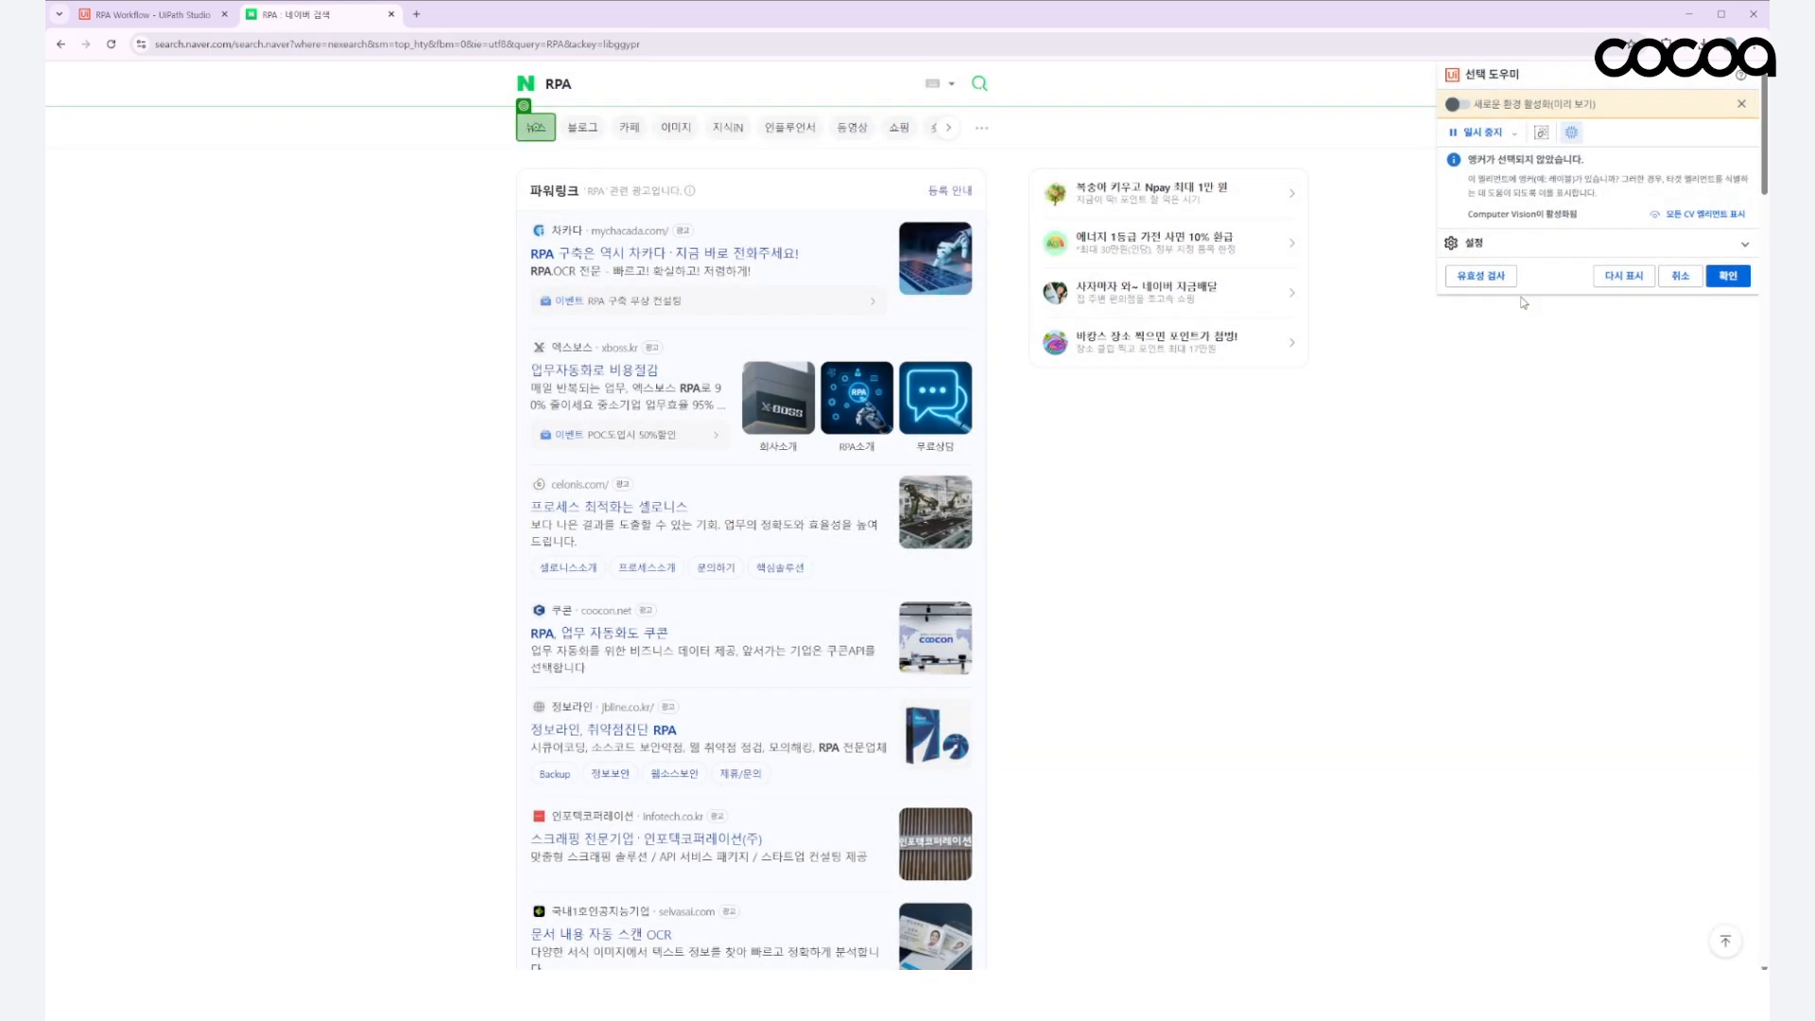
{"action": "left_click", "coordinate": [1728, 275]}
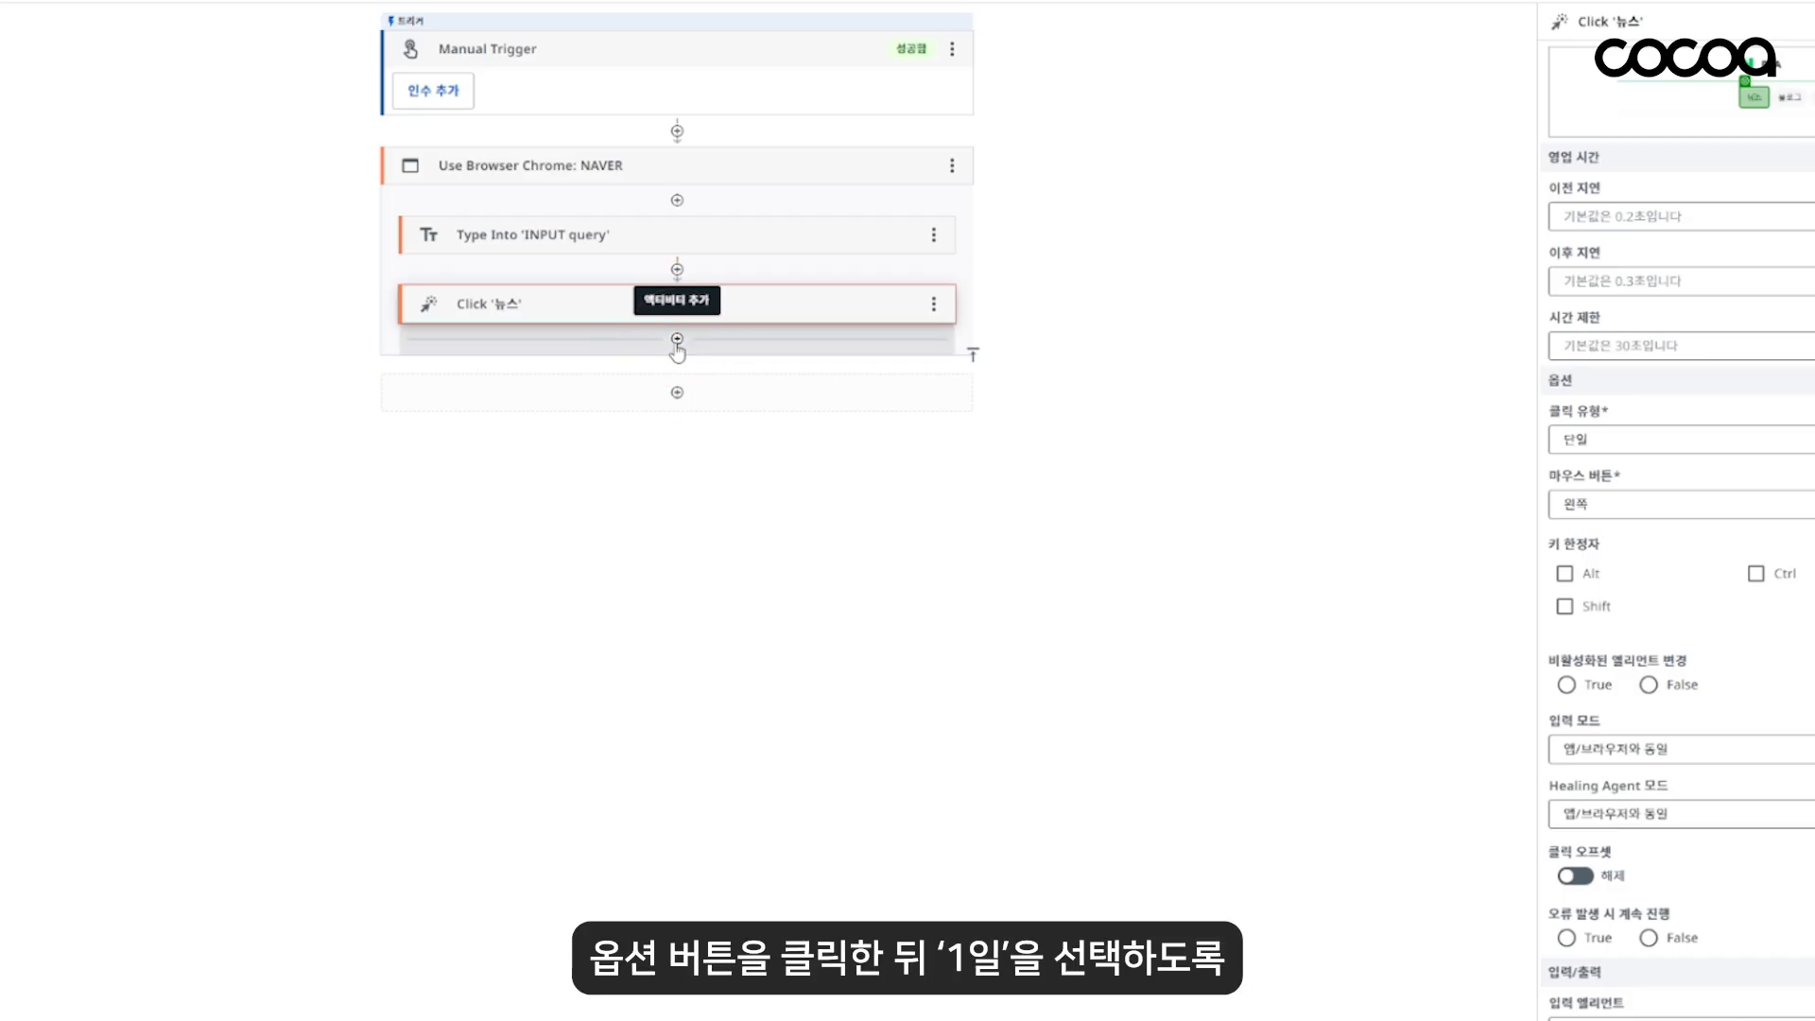
Step: Add another Click activity below Click '뉴스', open the 뉴스 results in the NAVER tab and return to the workflow
{"action": "left_click", "coordinate": [677, 339]}
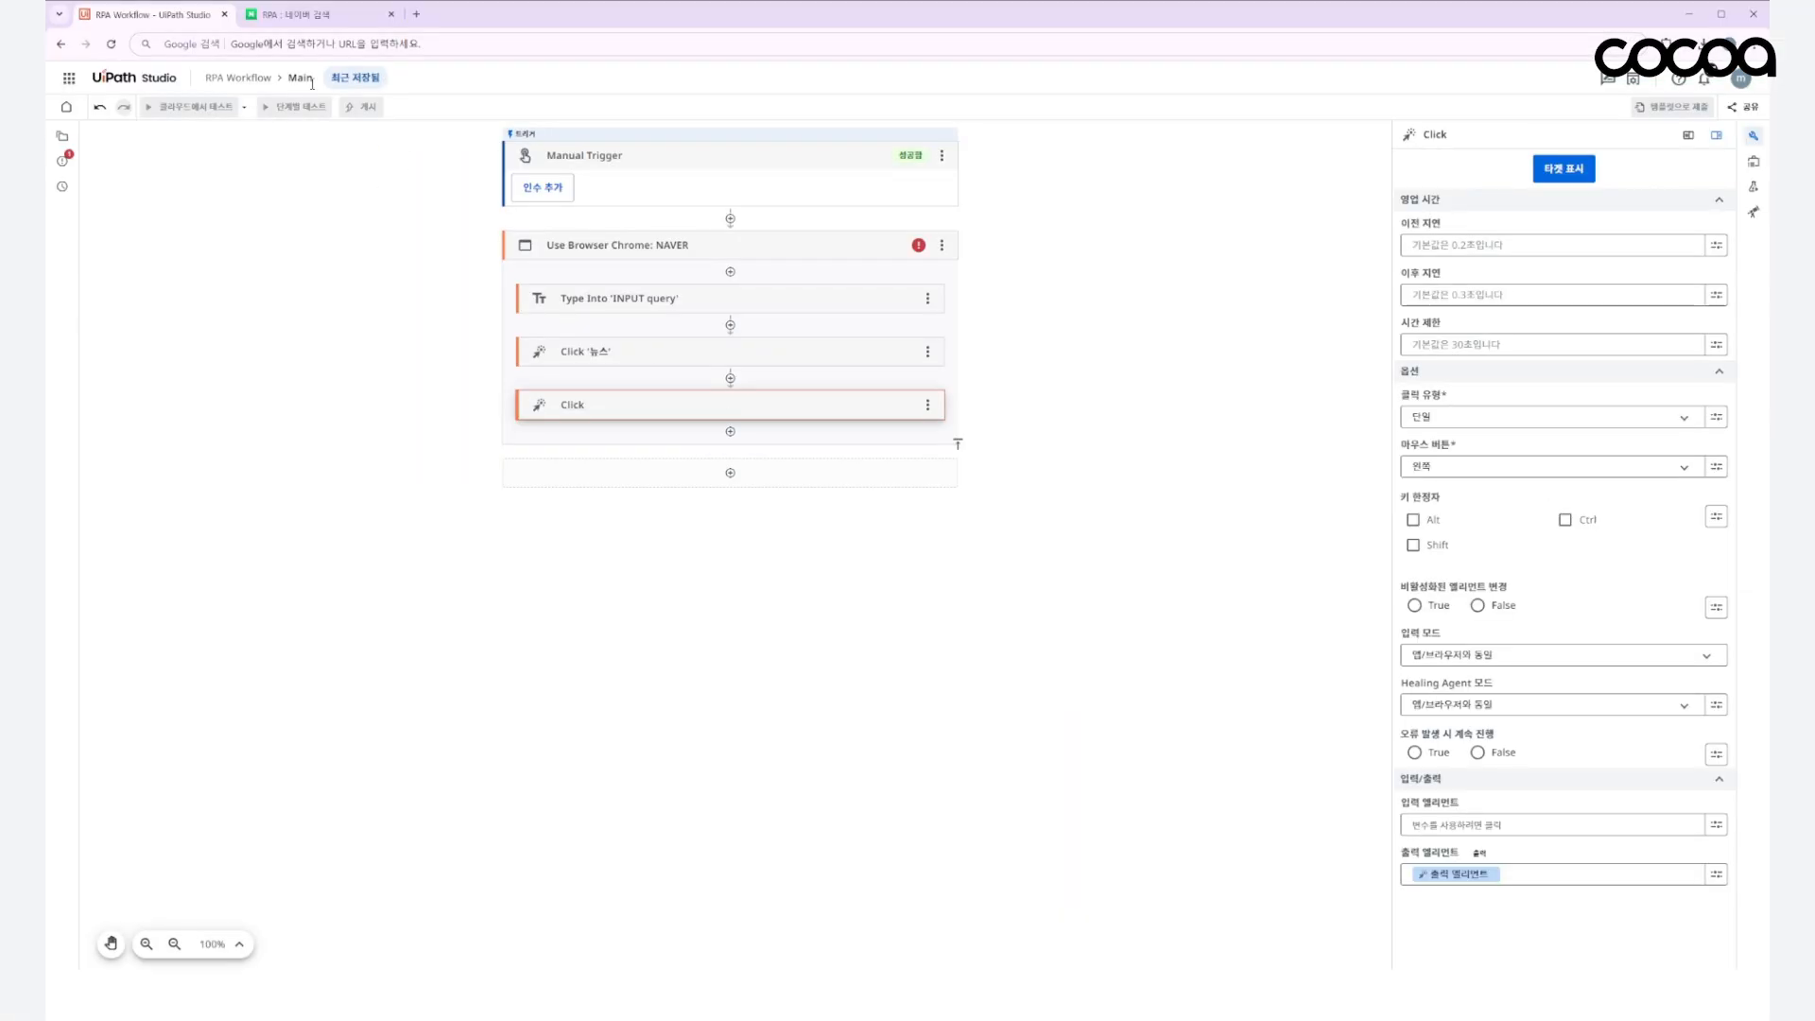
{"action": "left_click", "coordinate": [303, 14]}
{"action": "left_click", "coordinate": [535, 128]}
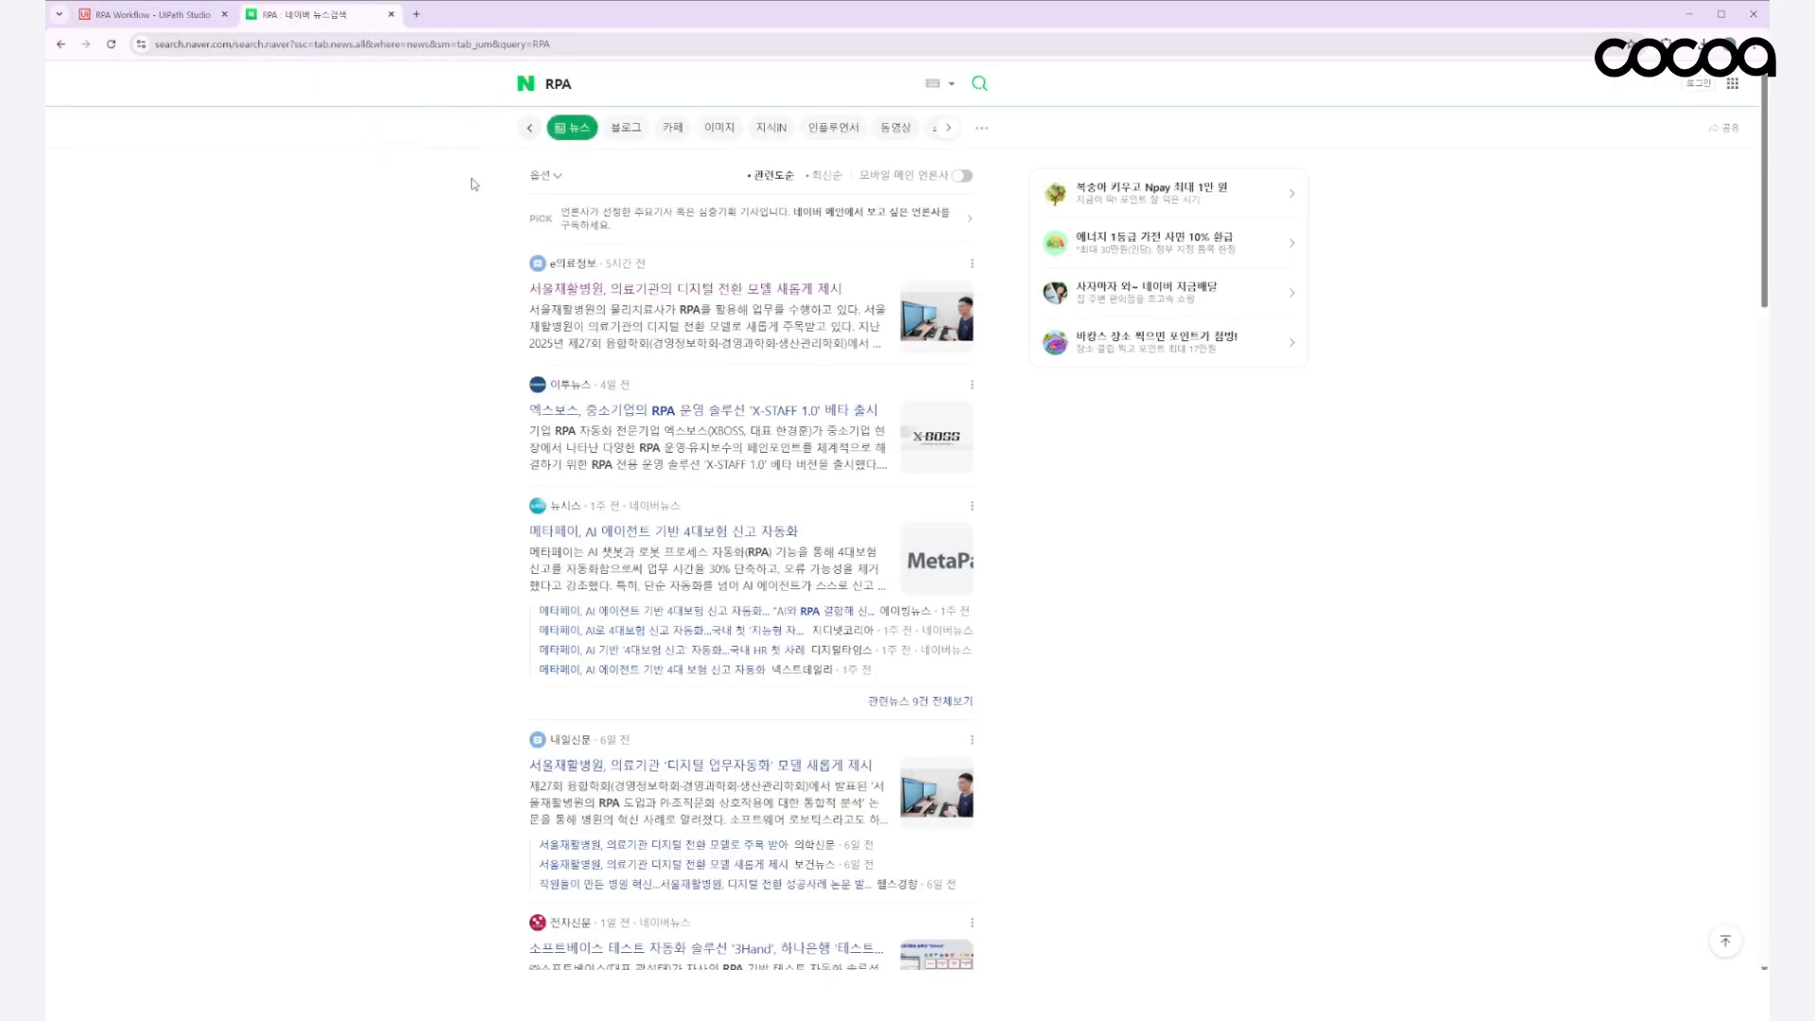
{"action": "left_click", "coordinate": [189, 15]}
Step: Indicate the 옵션 button on the news results page as the new Click target, validate the selection and confirm it
{"action": "left_click", "coordinate": [1564, 168]}
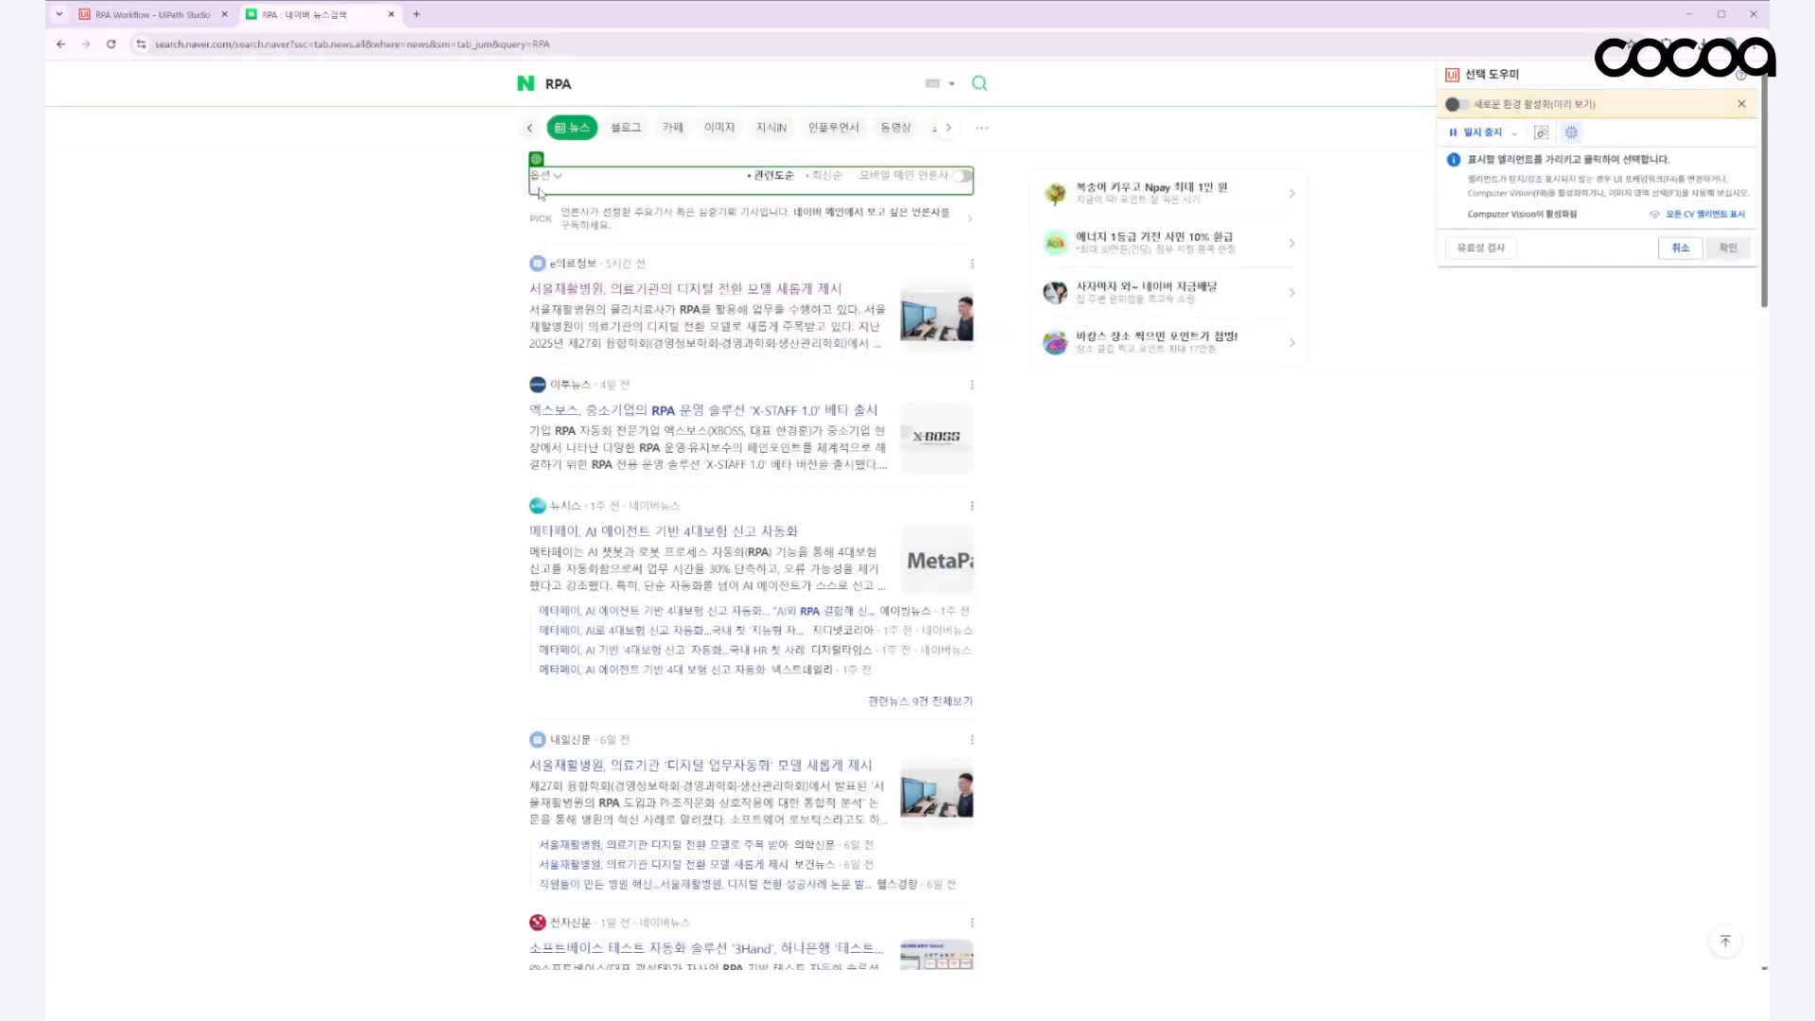
{"action": "left_click", "coordinate": [545, 180]}
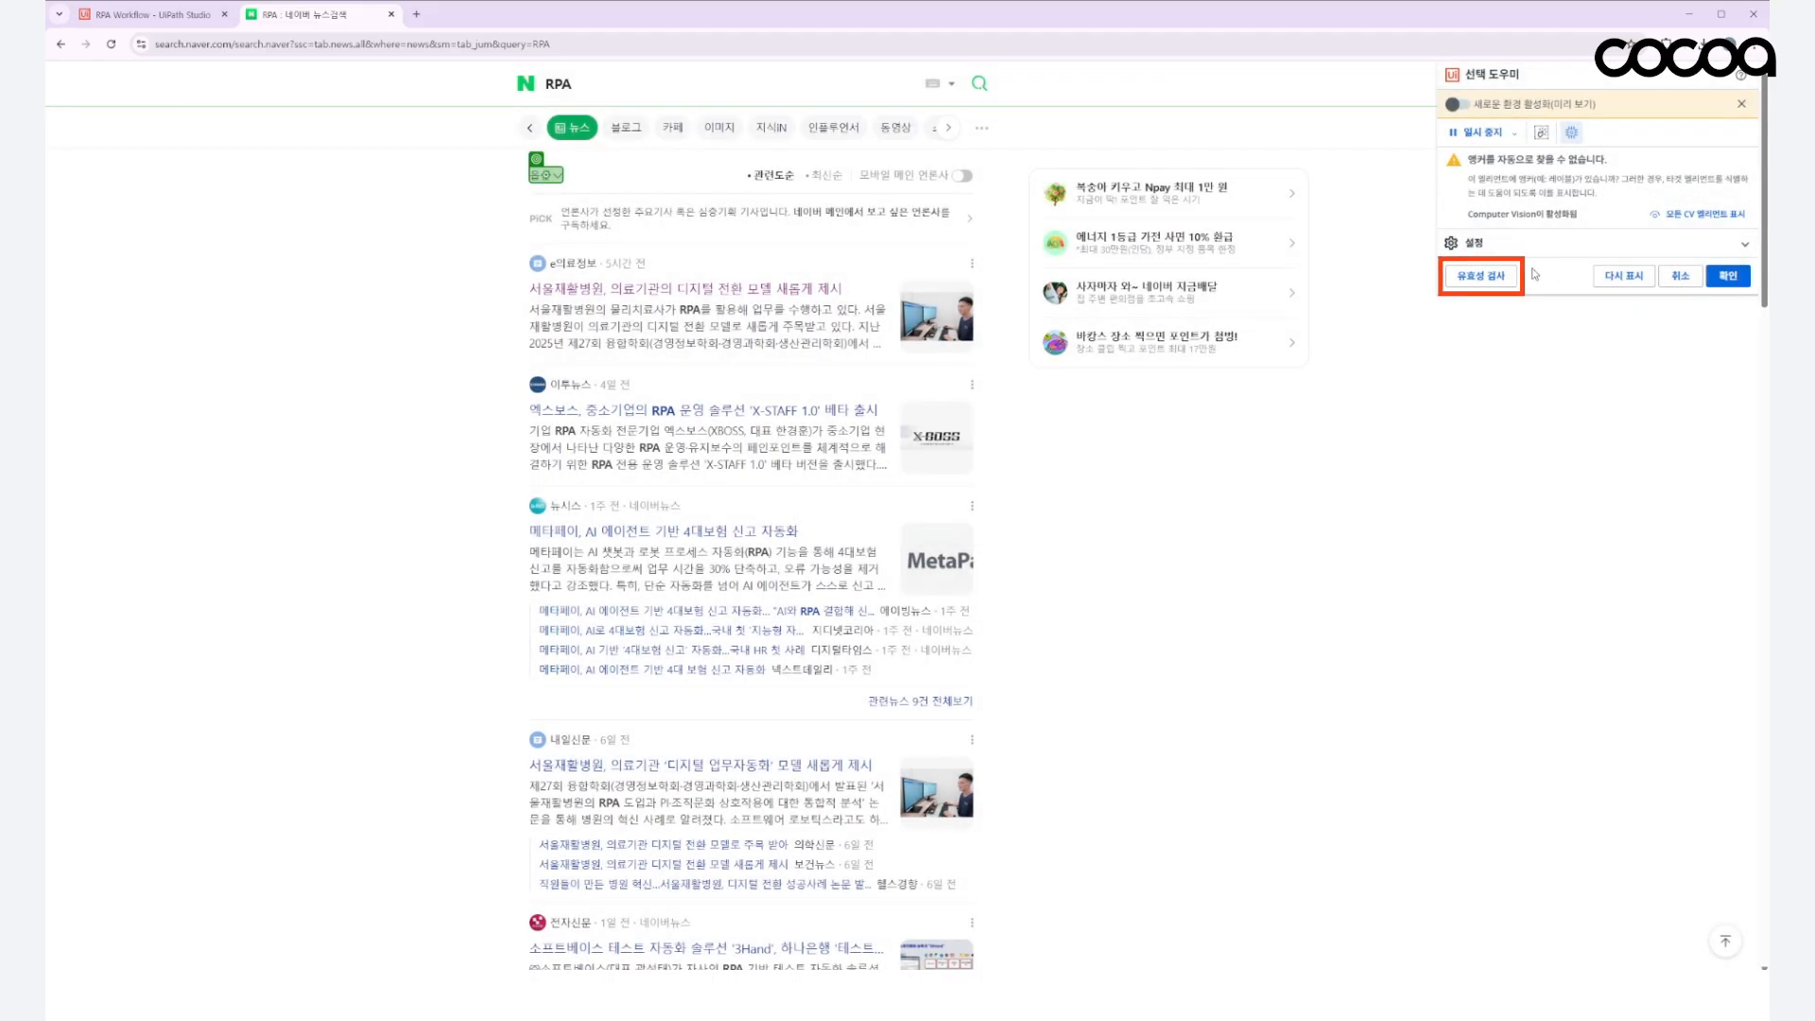
{"action": "left_click", "coordinate": [1497, 278]}
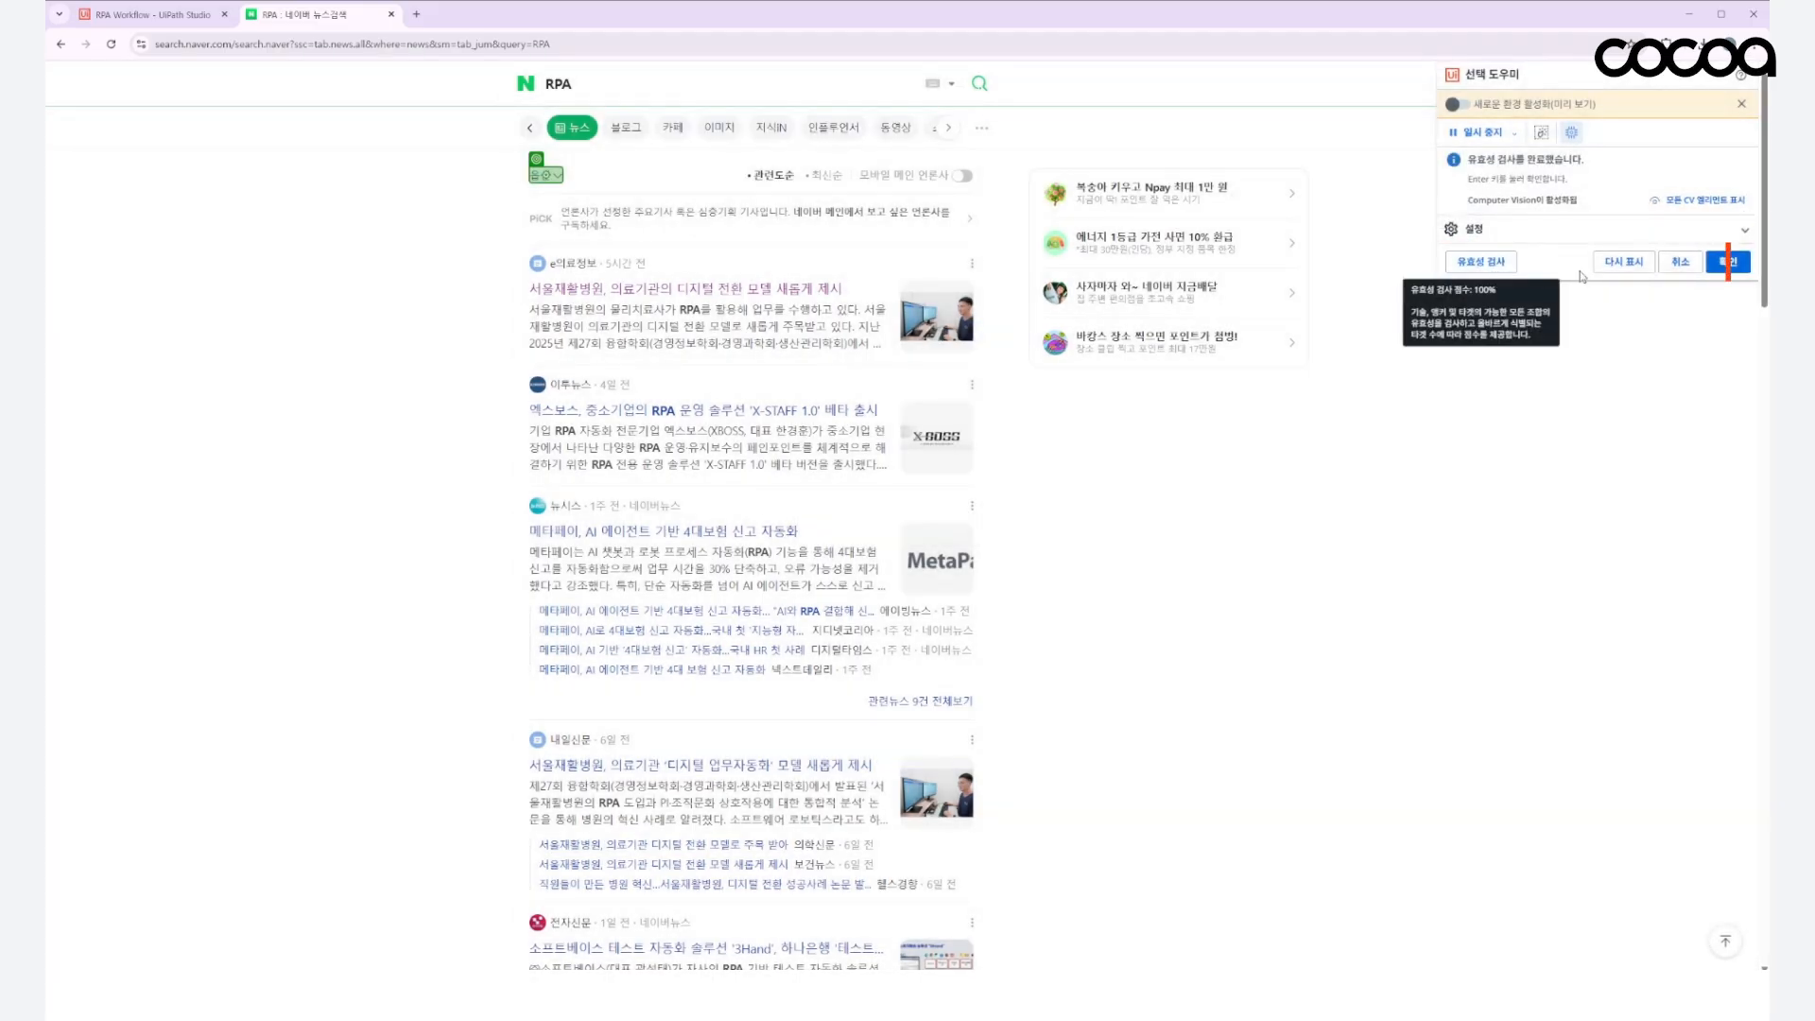
{"action": "left_click", "coordinate": [1747, 269]}
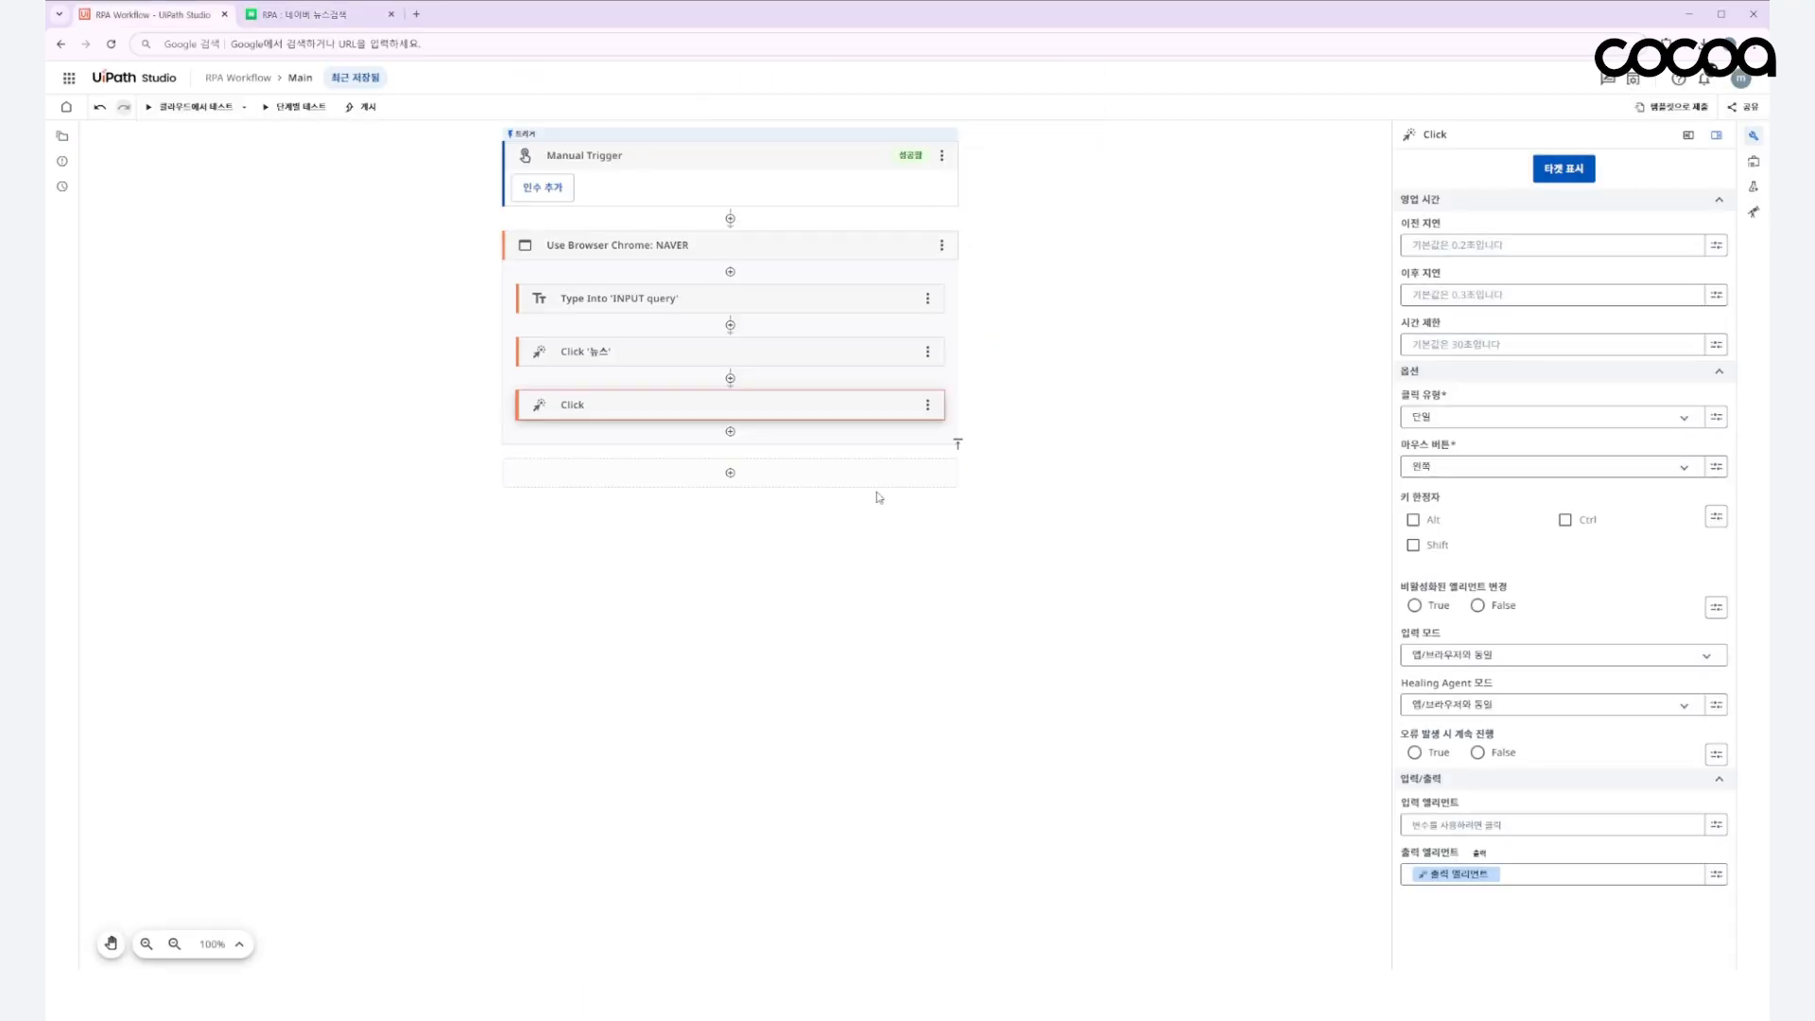
Step: Add a Click activity below Click '옵션', expand 옵션 on the NAVER news page and return to the workflow
{"action": "left_click", "coordinate": [730, 431]}
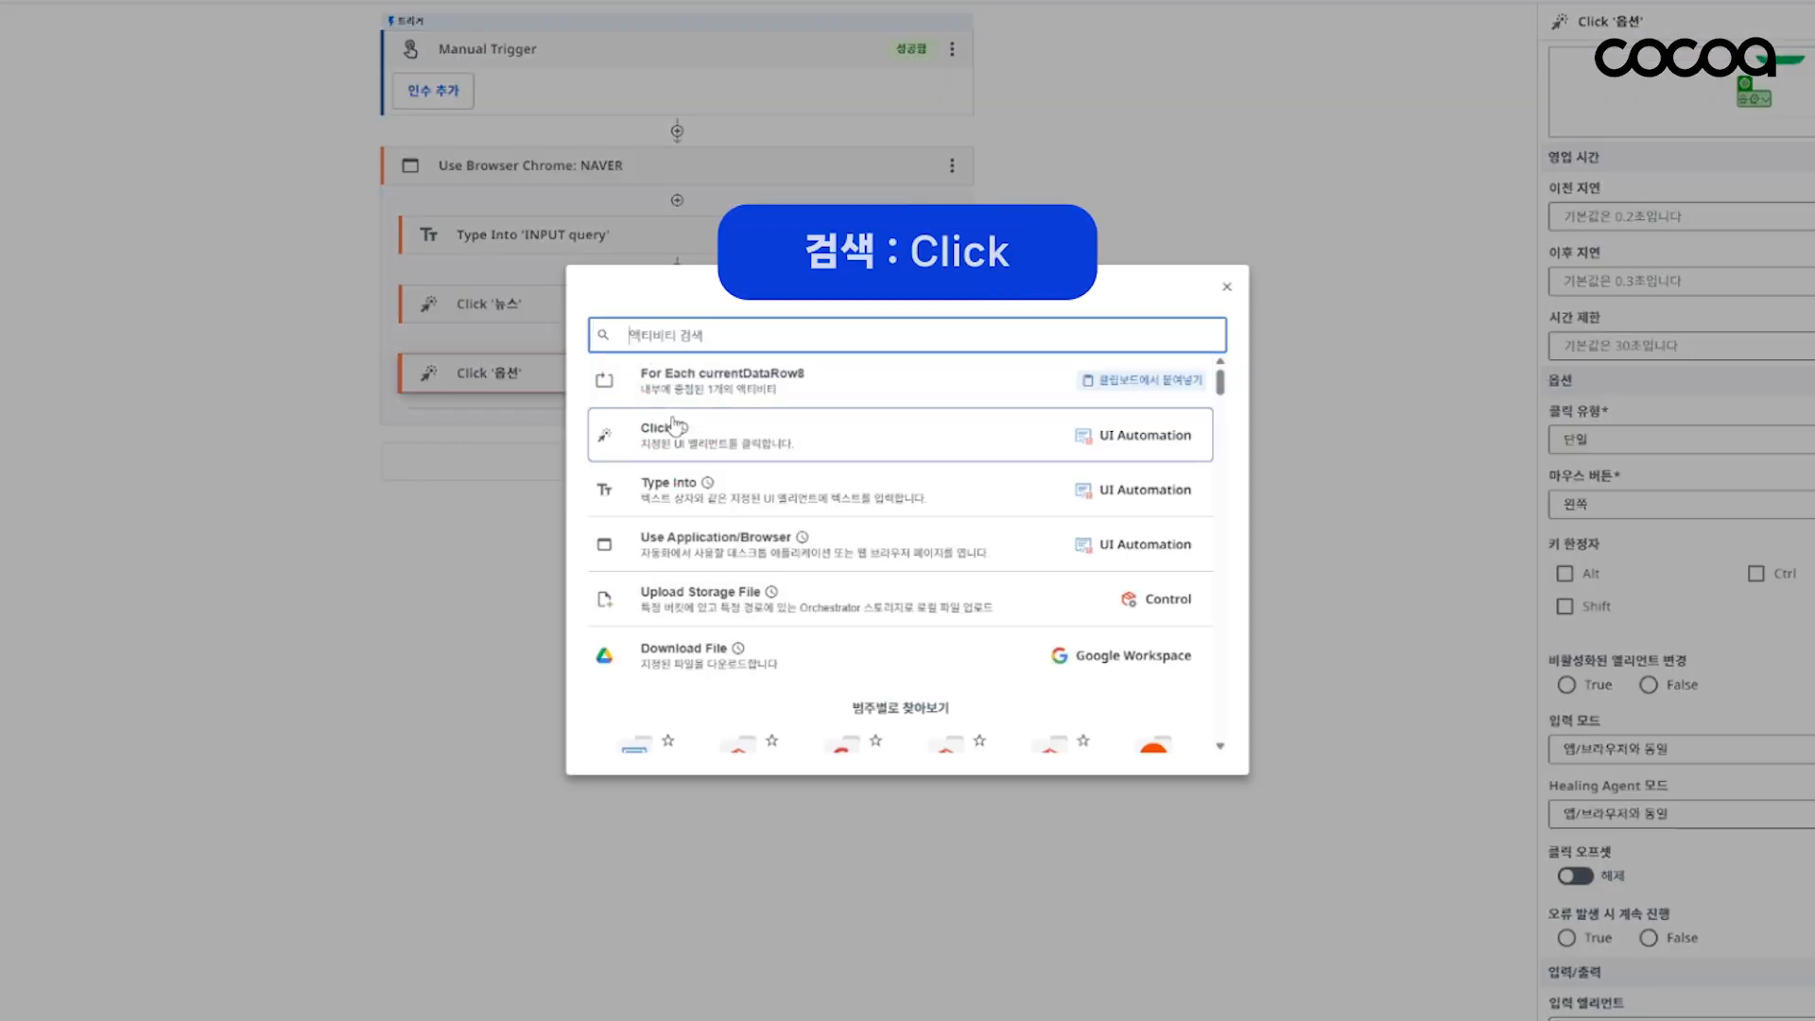
{"action": "left_click", "coordinate": [712, 453]}
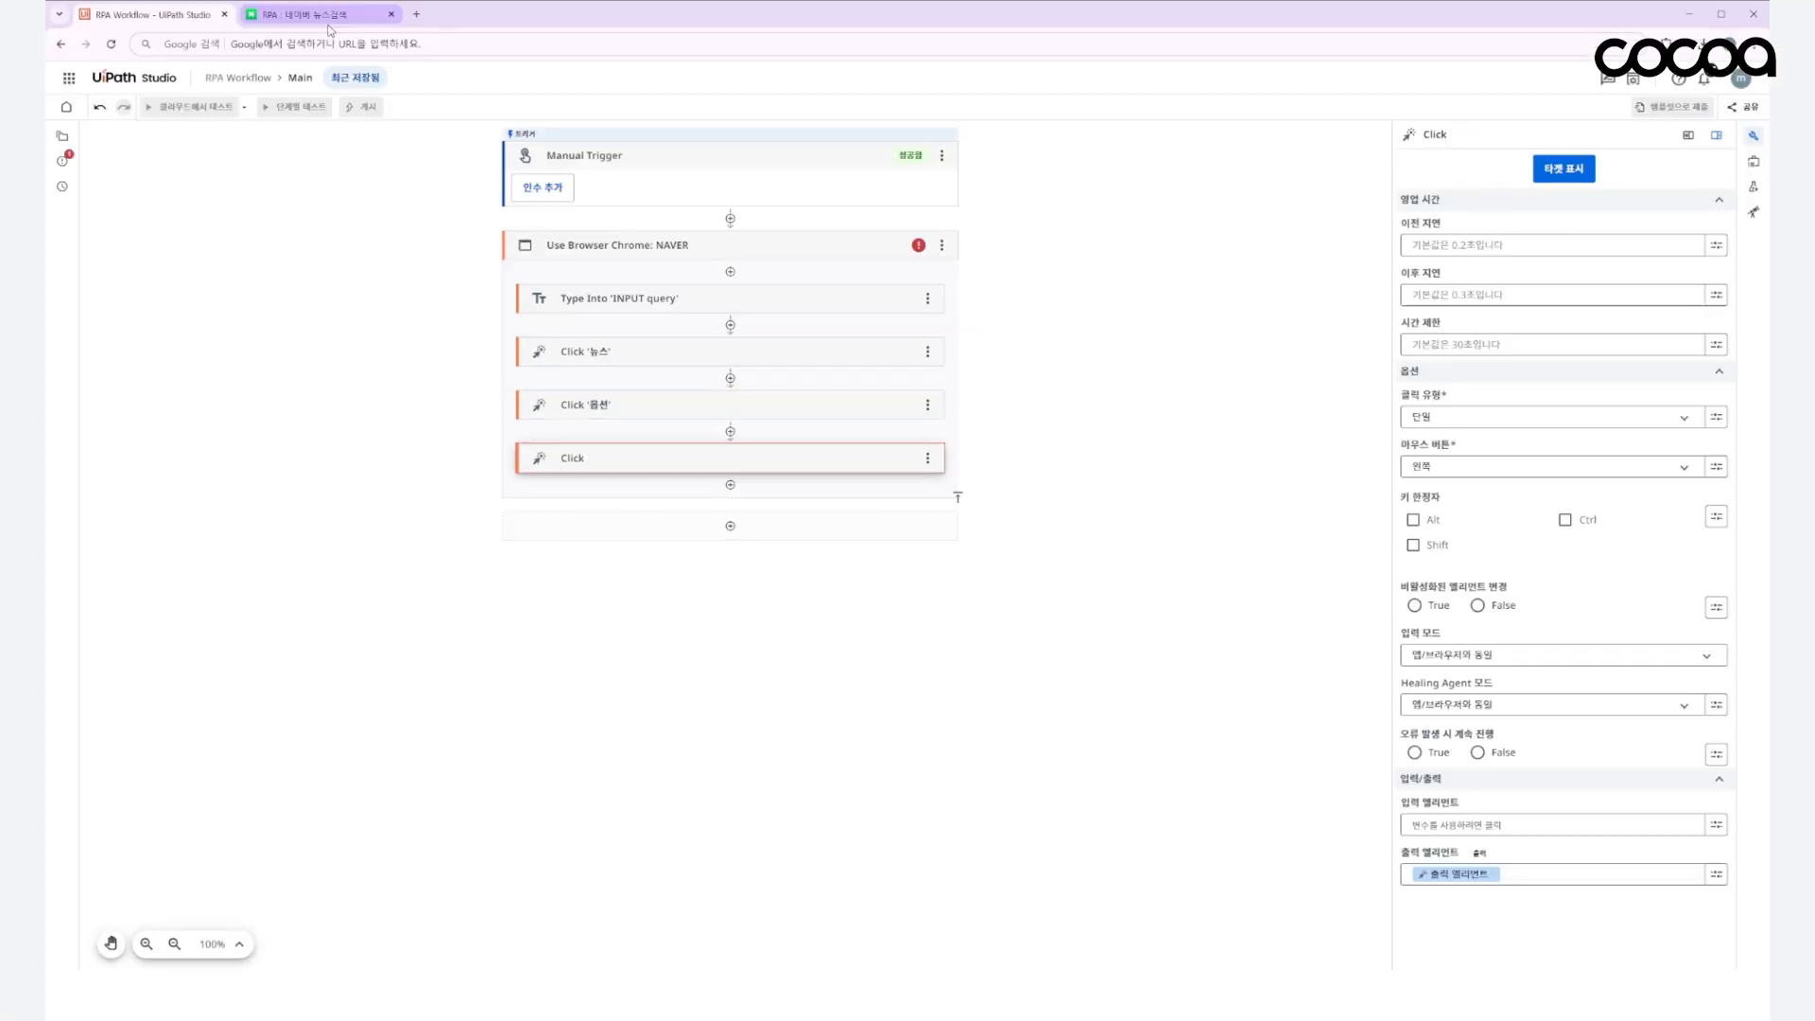
{"action": "left_click", "coordinate": [328, 17]}
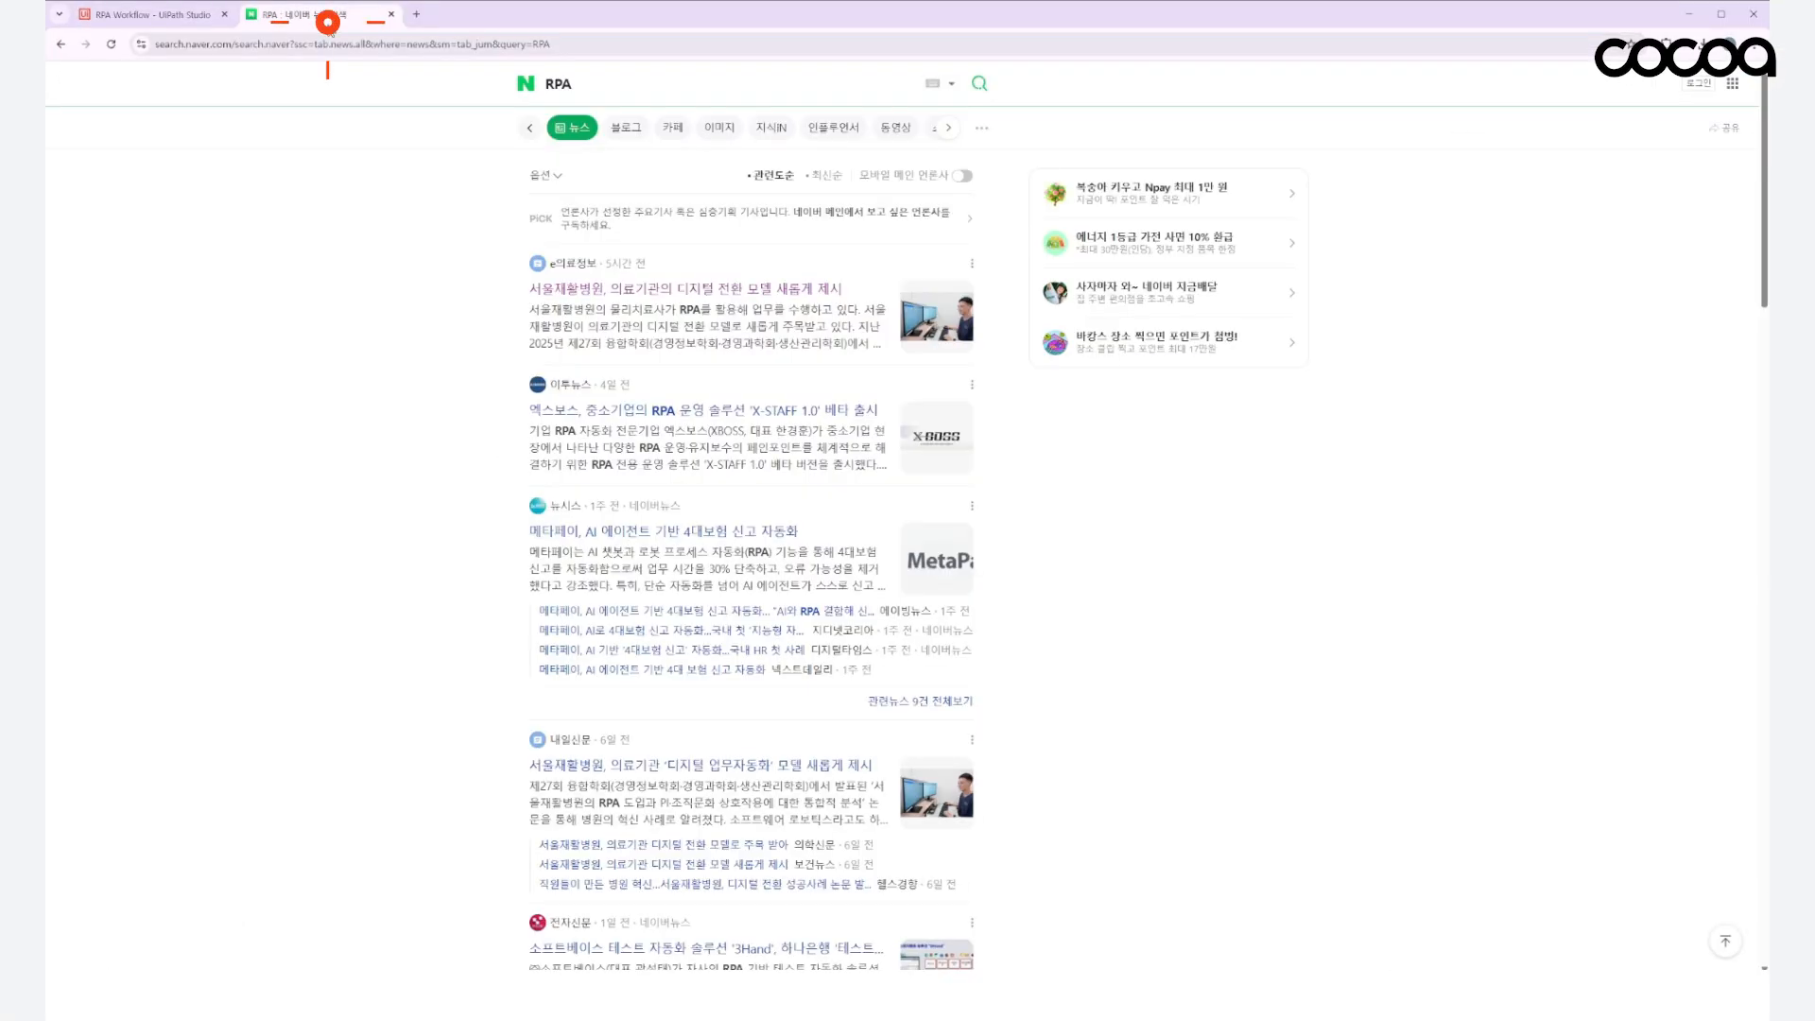
{"action": "left_click", "coordinate": [550, 176]}
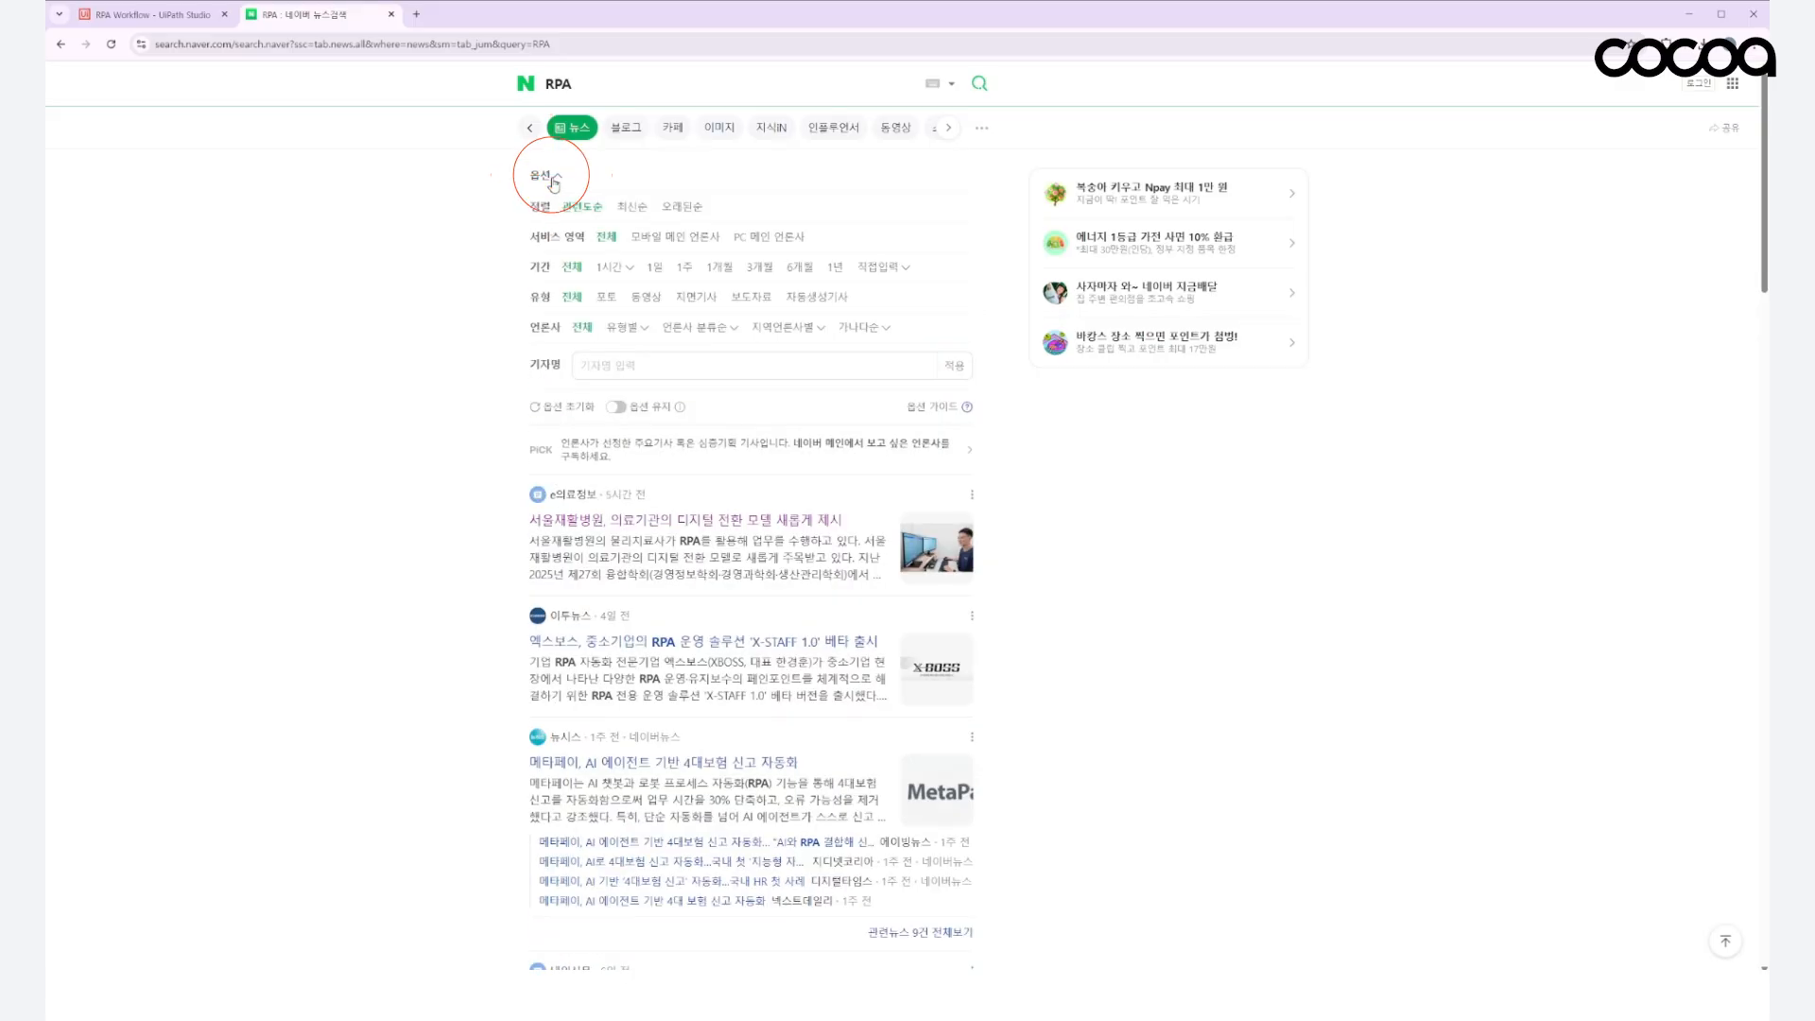
{"action": "left_click", "coordinate": [175, 16]}
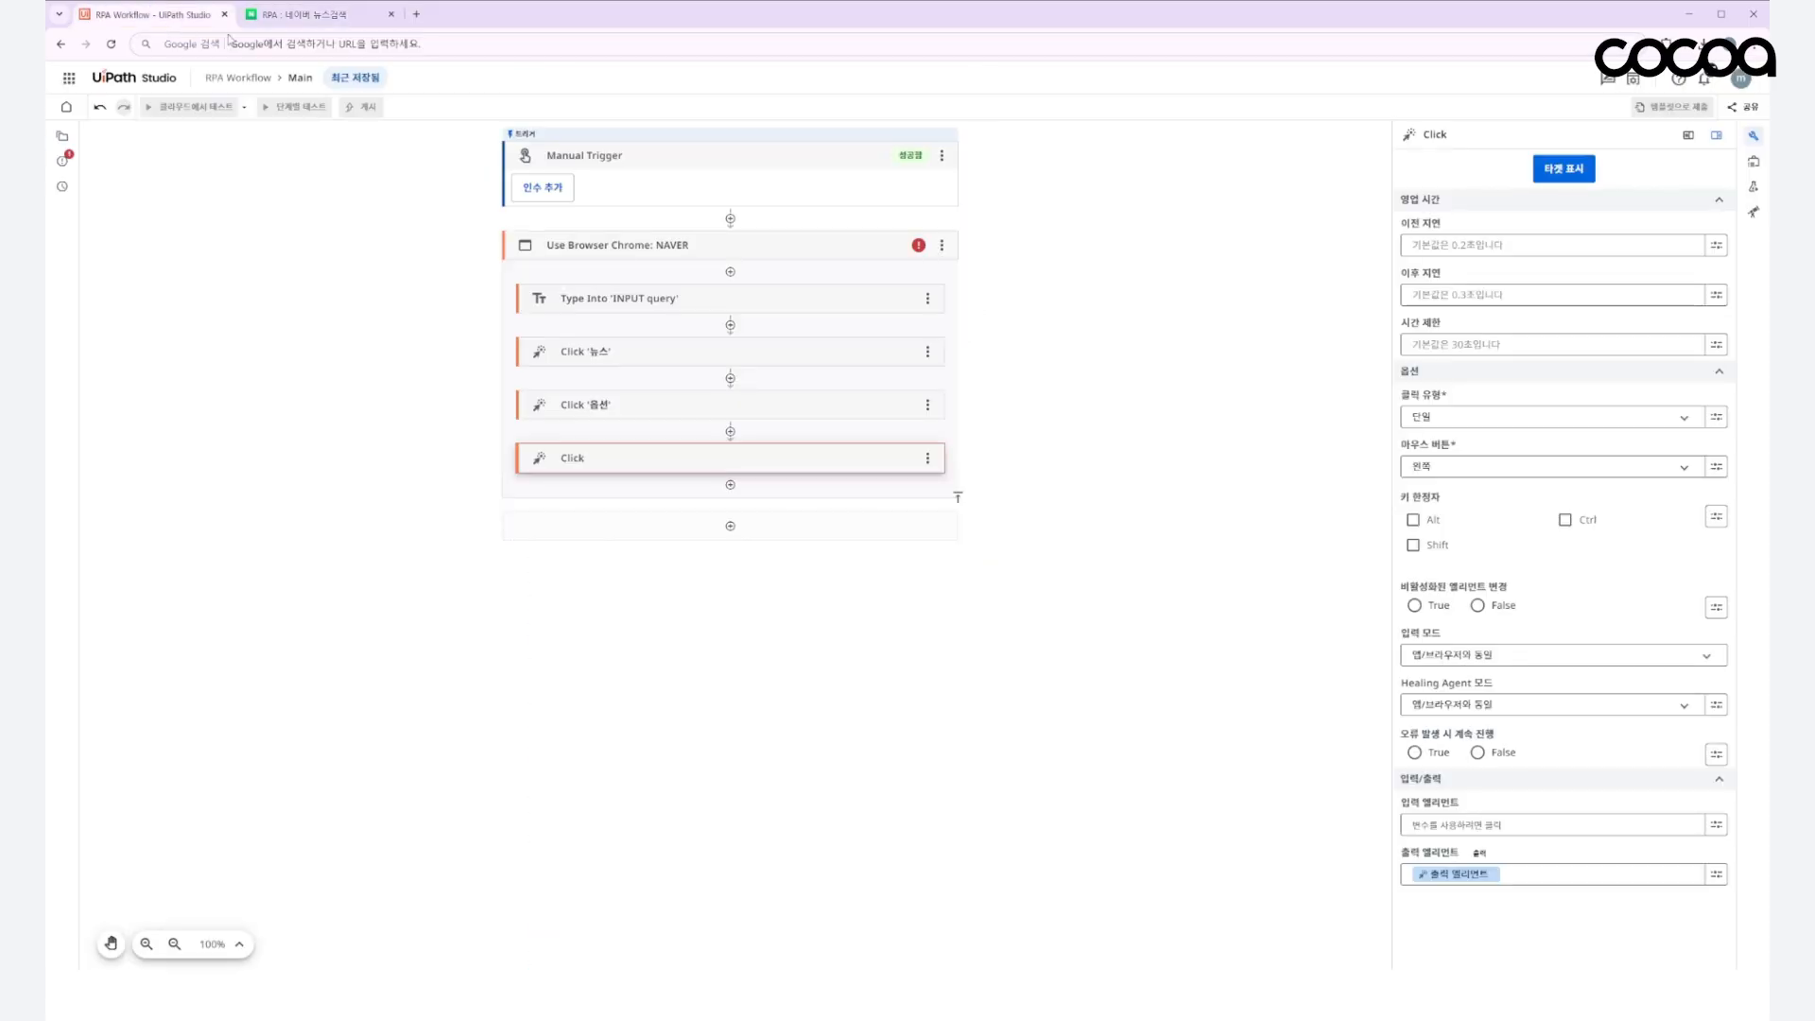
Step: Indicate the 1일 period option as the last Click activity's target, validate the selection and confirm it
{"action": "left_click", "coordinate": [1563, 168]}
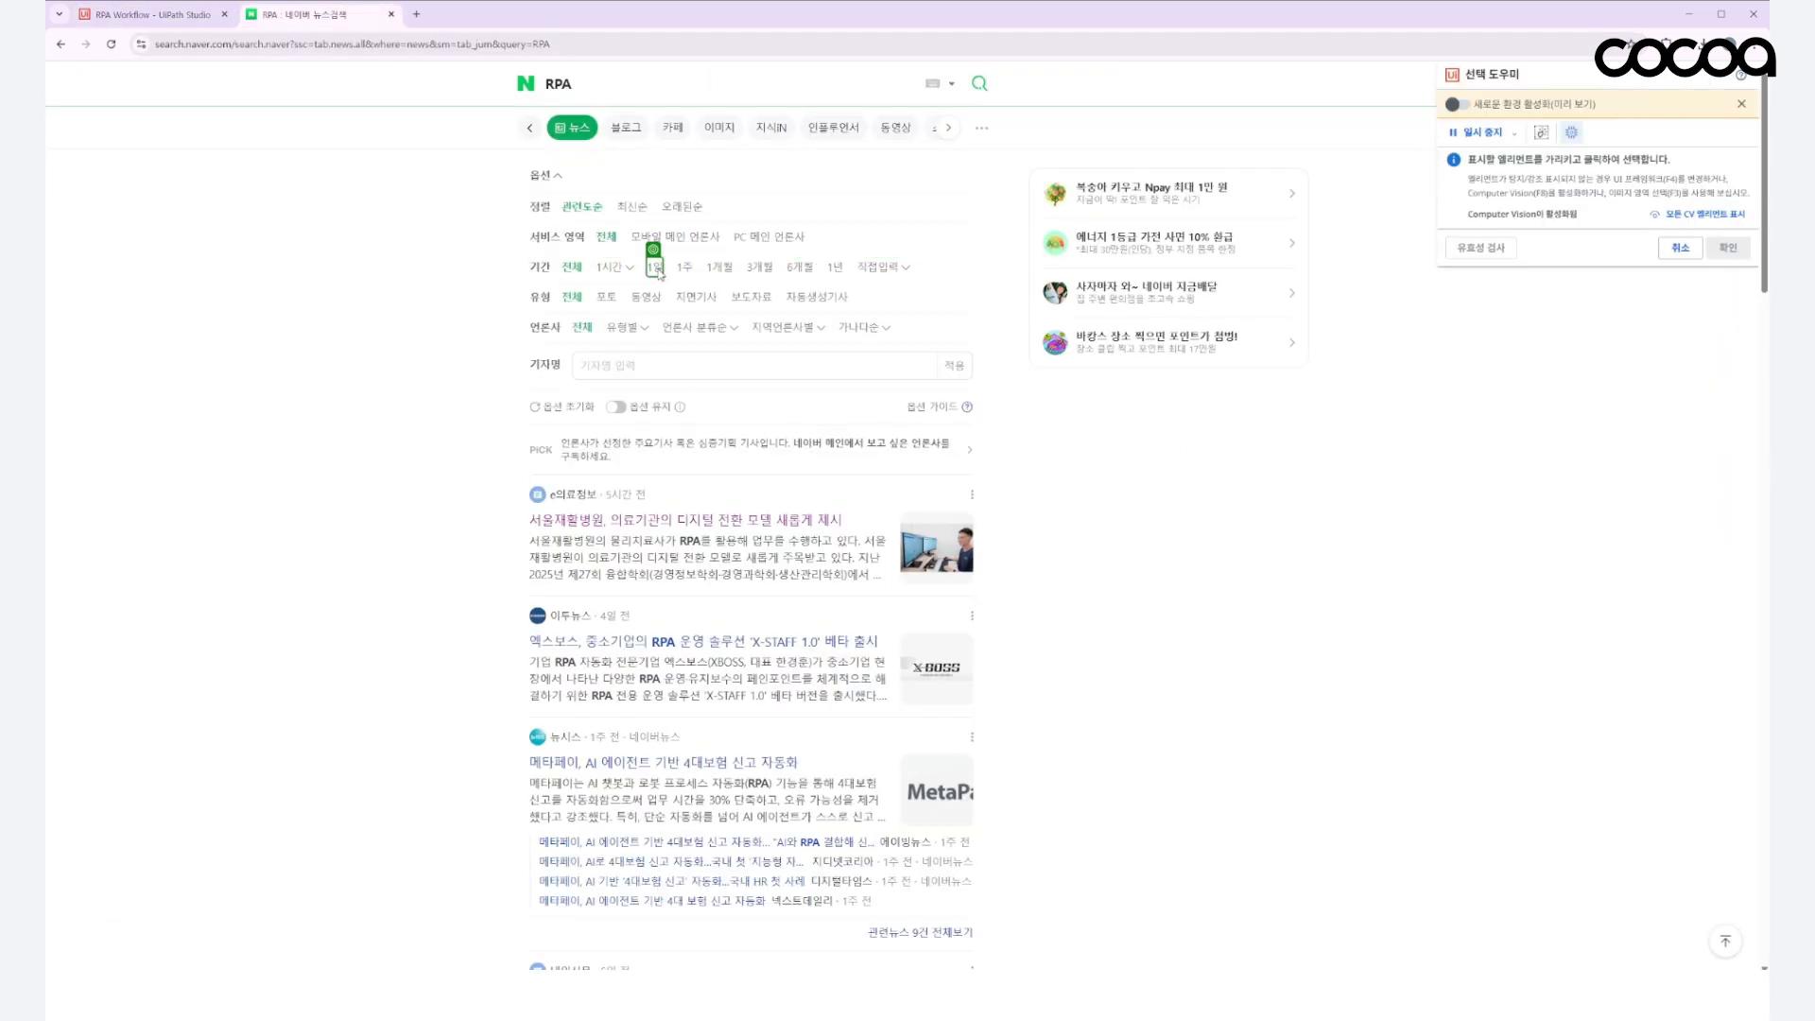
{"action": "left_click", "coordinate": [656, 268]}
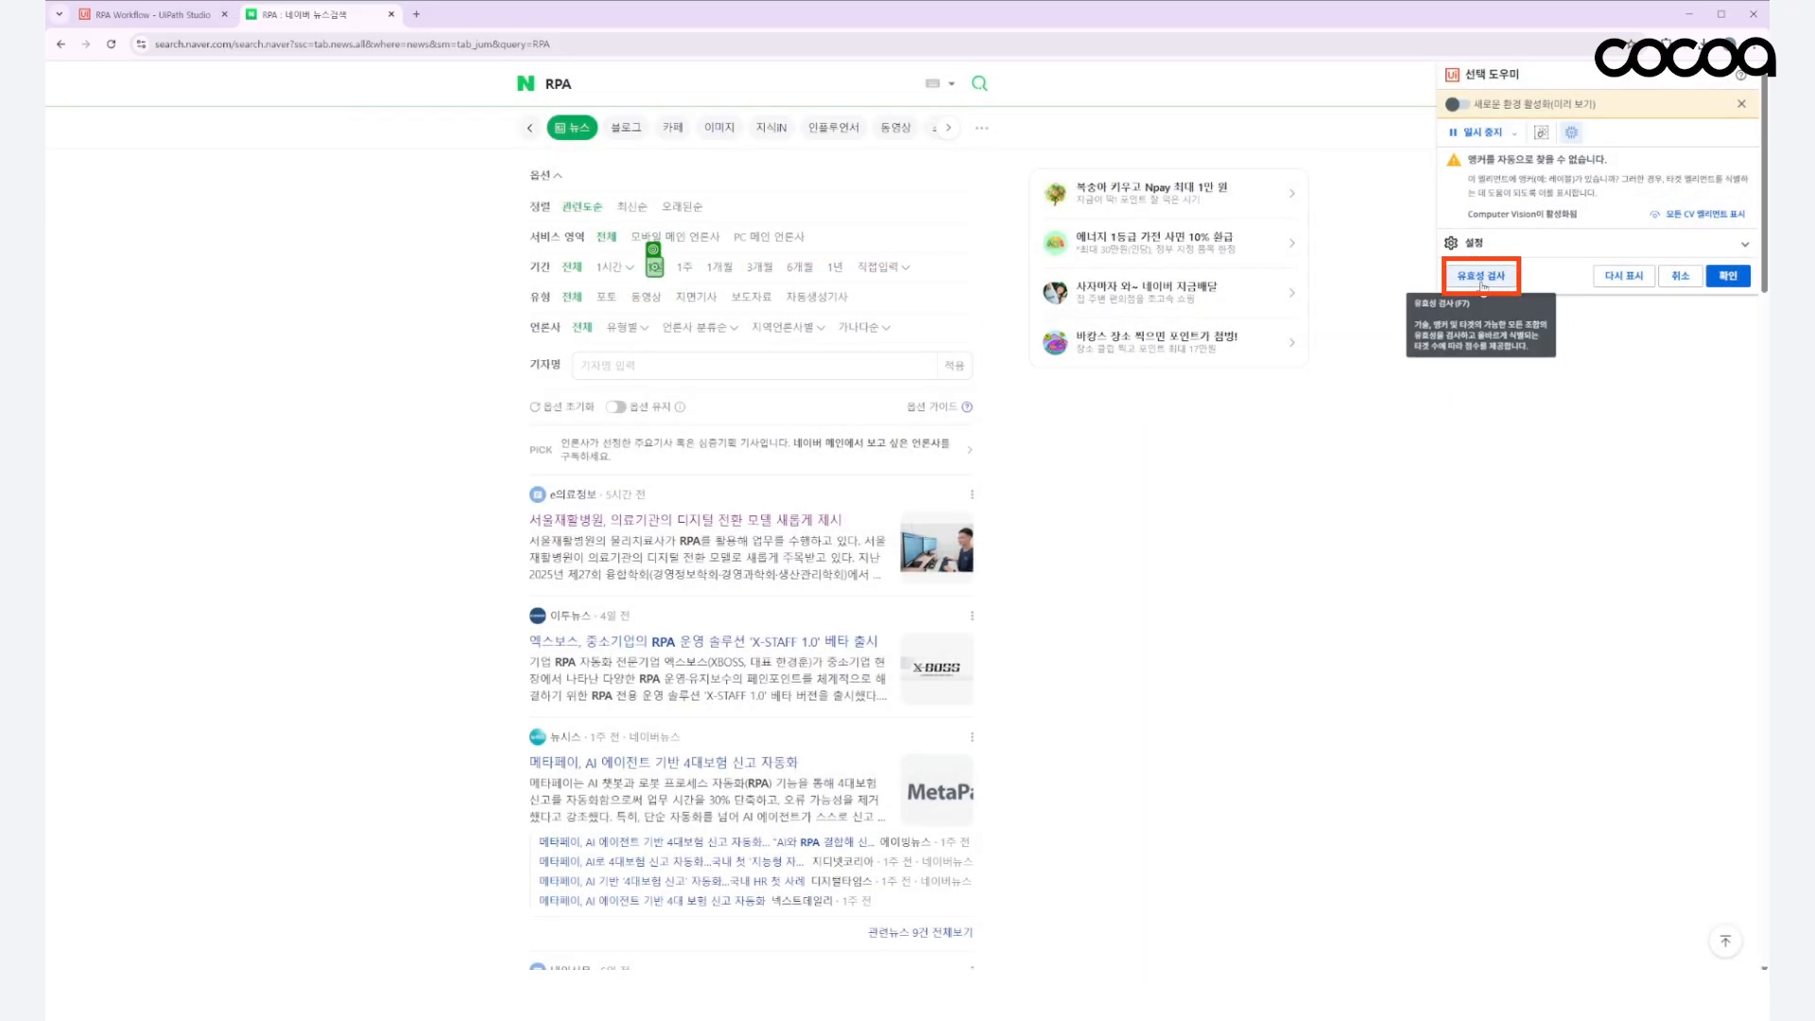
{"action": "left_click", "coordinate": [1485, 283]}
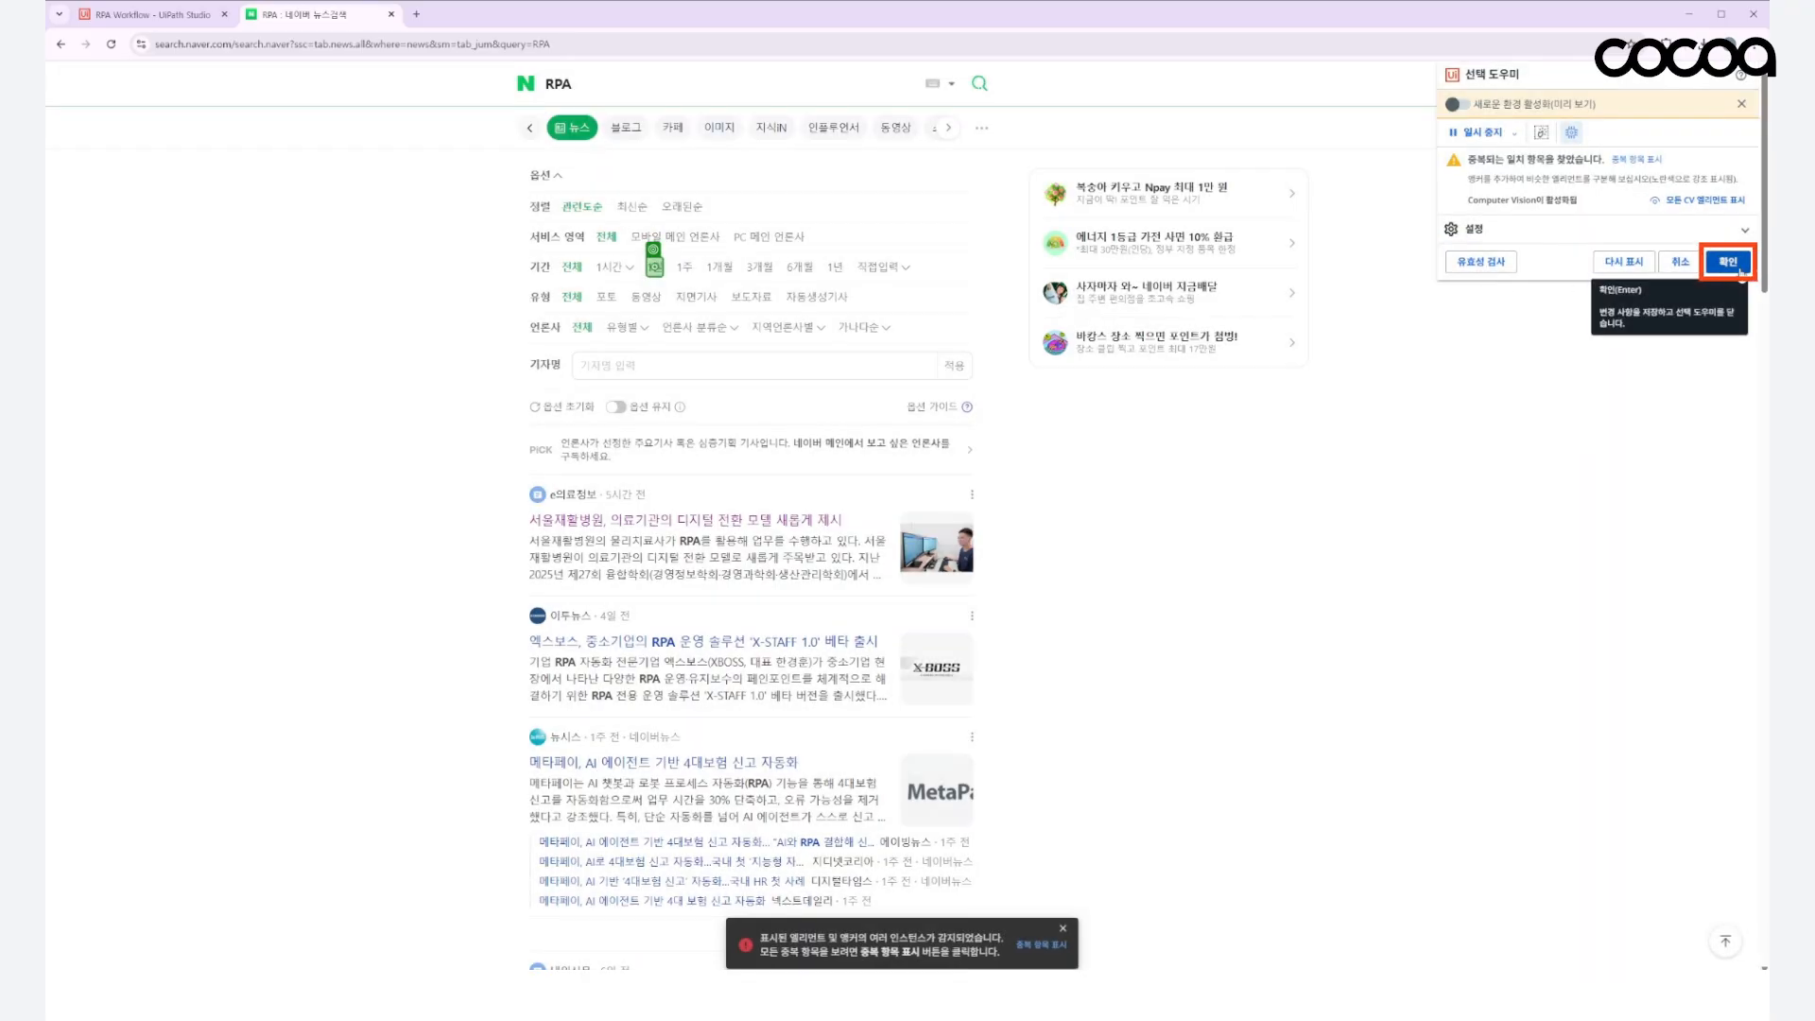
{"action": "left_click", "coordinate": [1728, 261]}
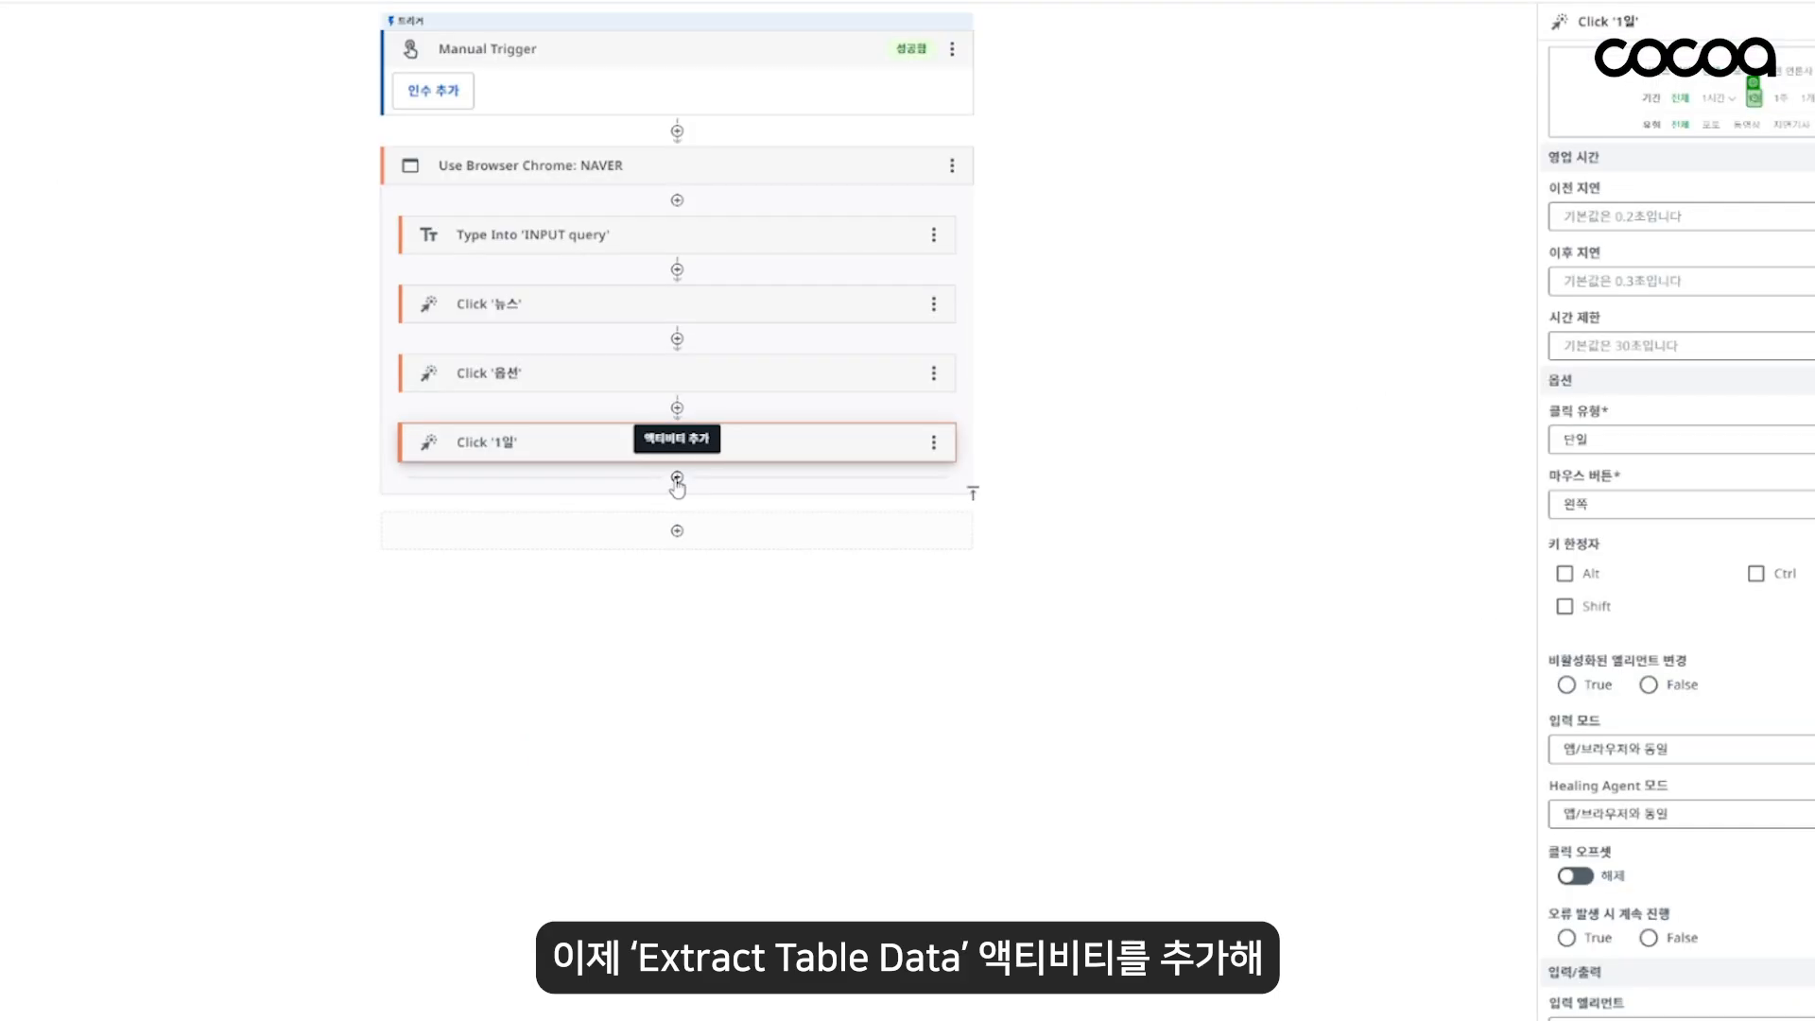
Step: Add an Extract Table Data activity below Click '1일' inside the NAVER browser container
{"action": "left_click", "coordinate": [677, 481]}
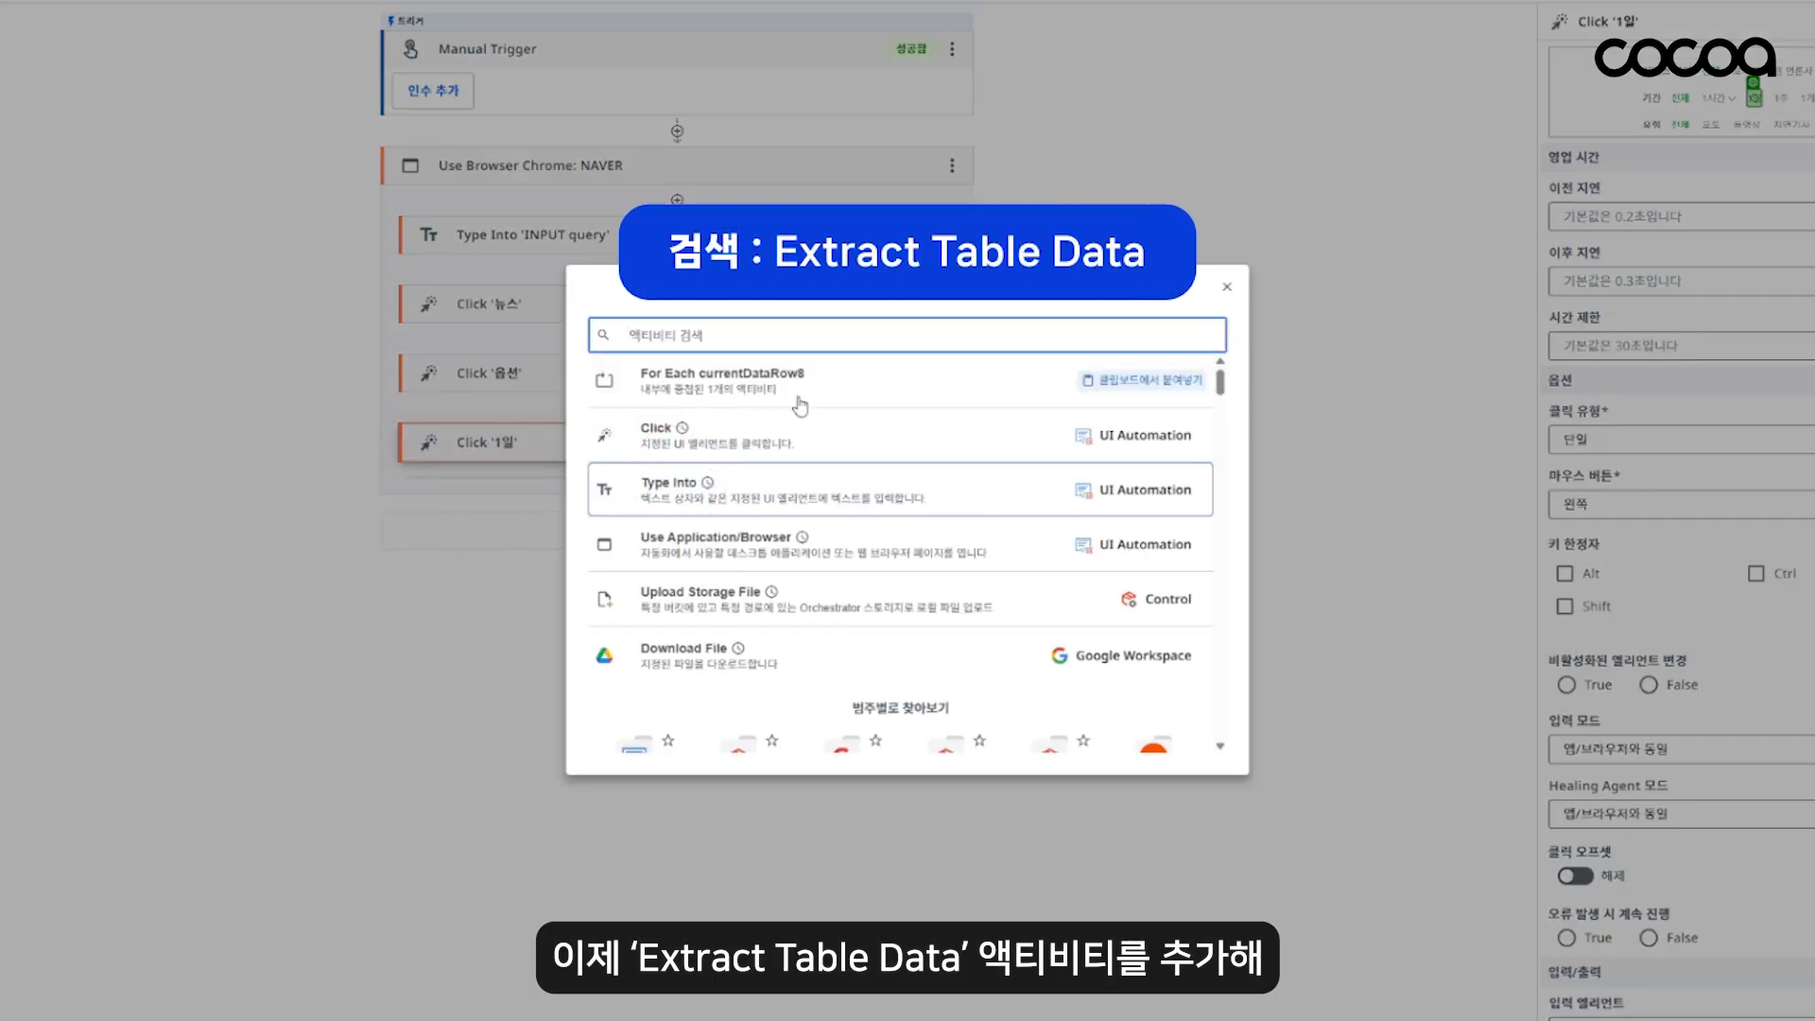
{"action": "type", "text": "ext"}
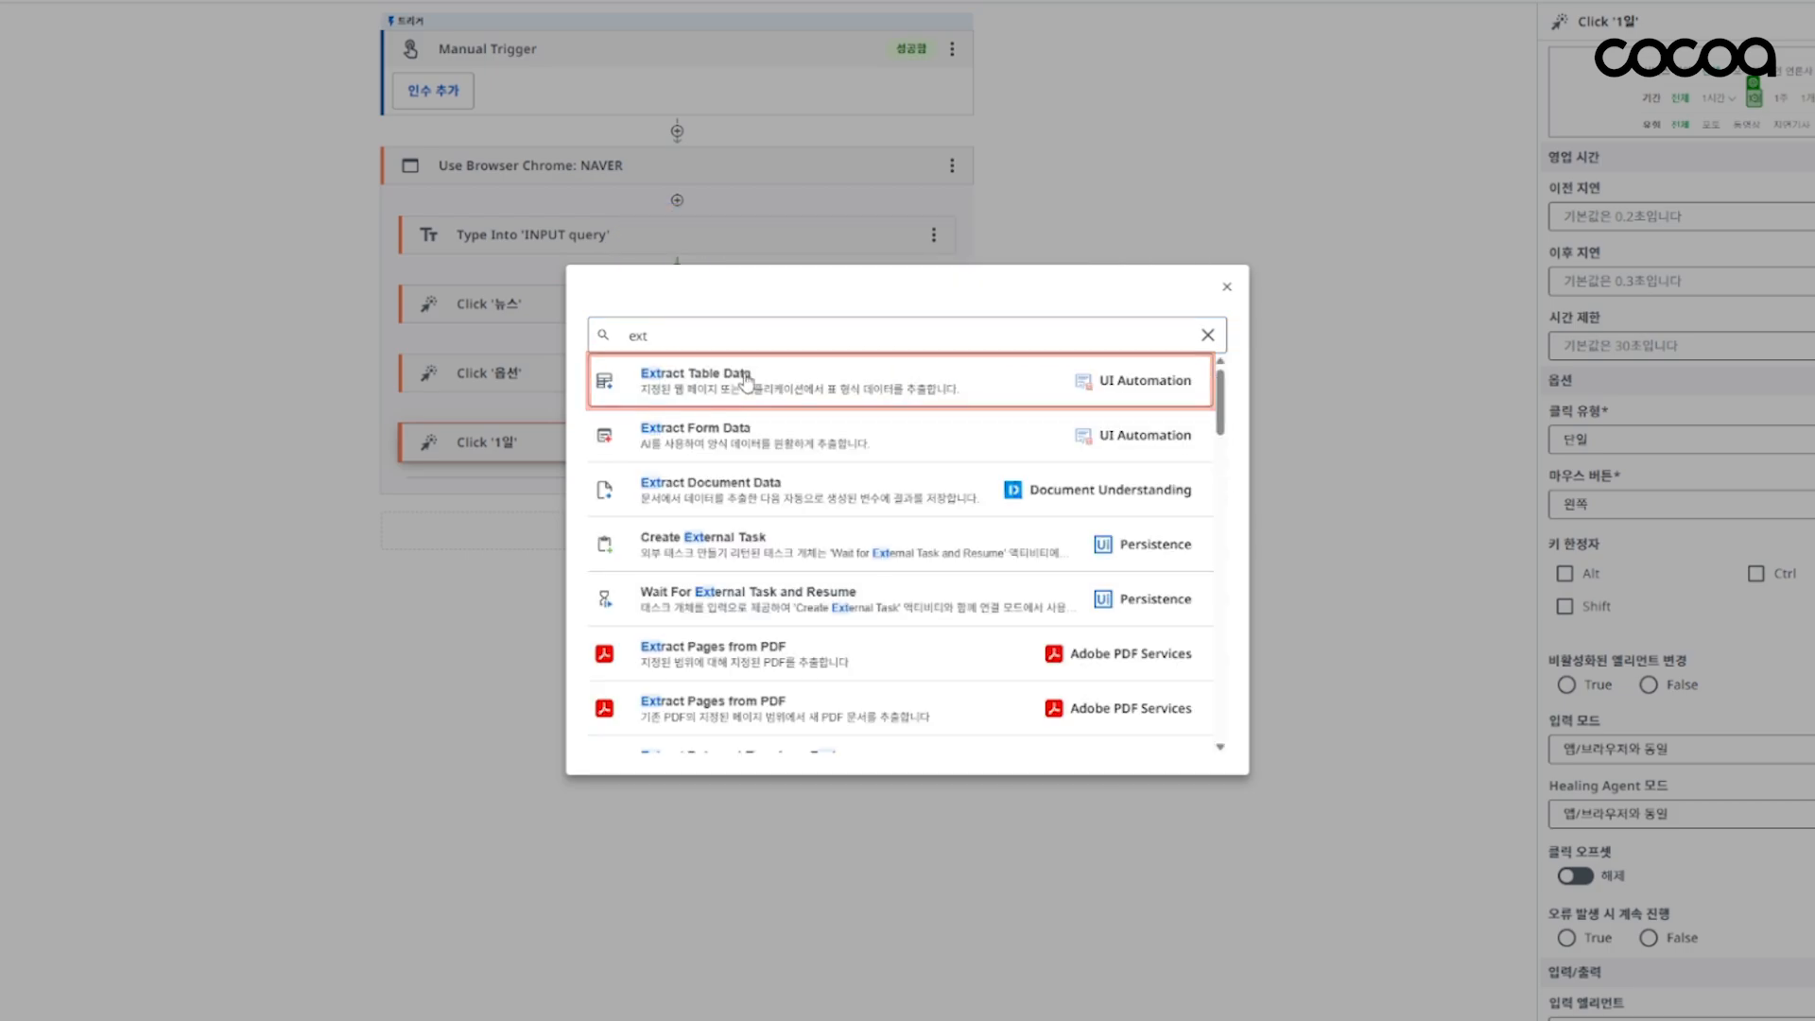
{"action": "left_click", "coordinate": [748, 380]}
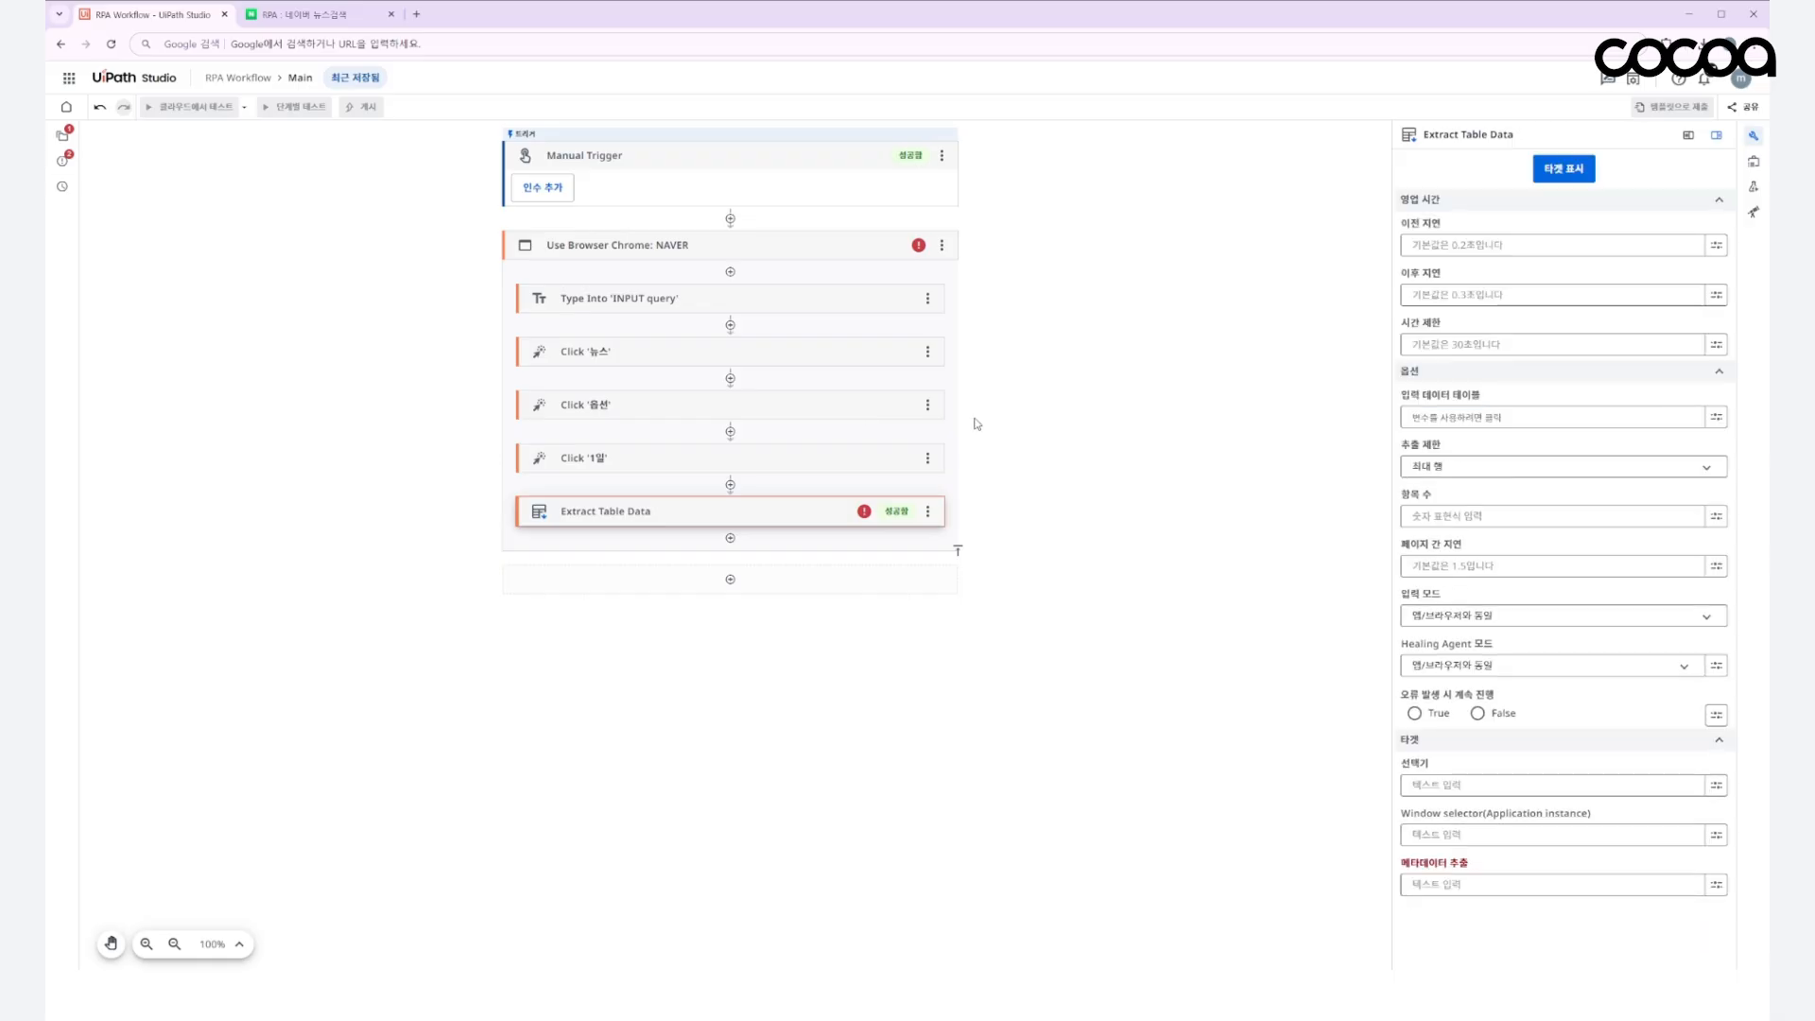
Step: Filter the NAVER news results to the 1일 period and return to the workflow
{"action": "left_click", "coordinate": [299, 17]}
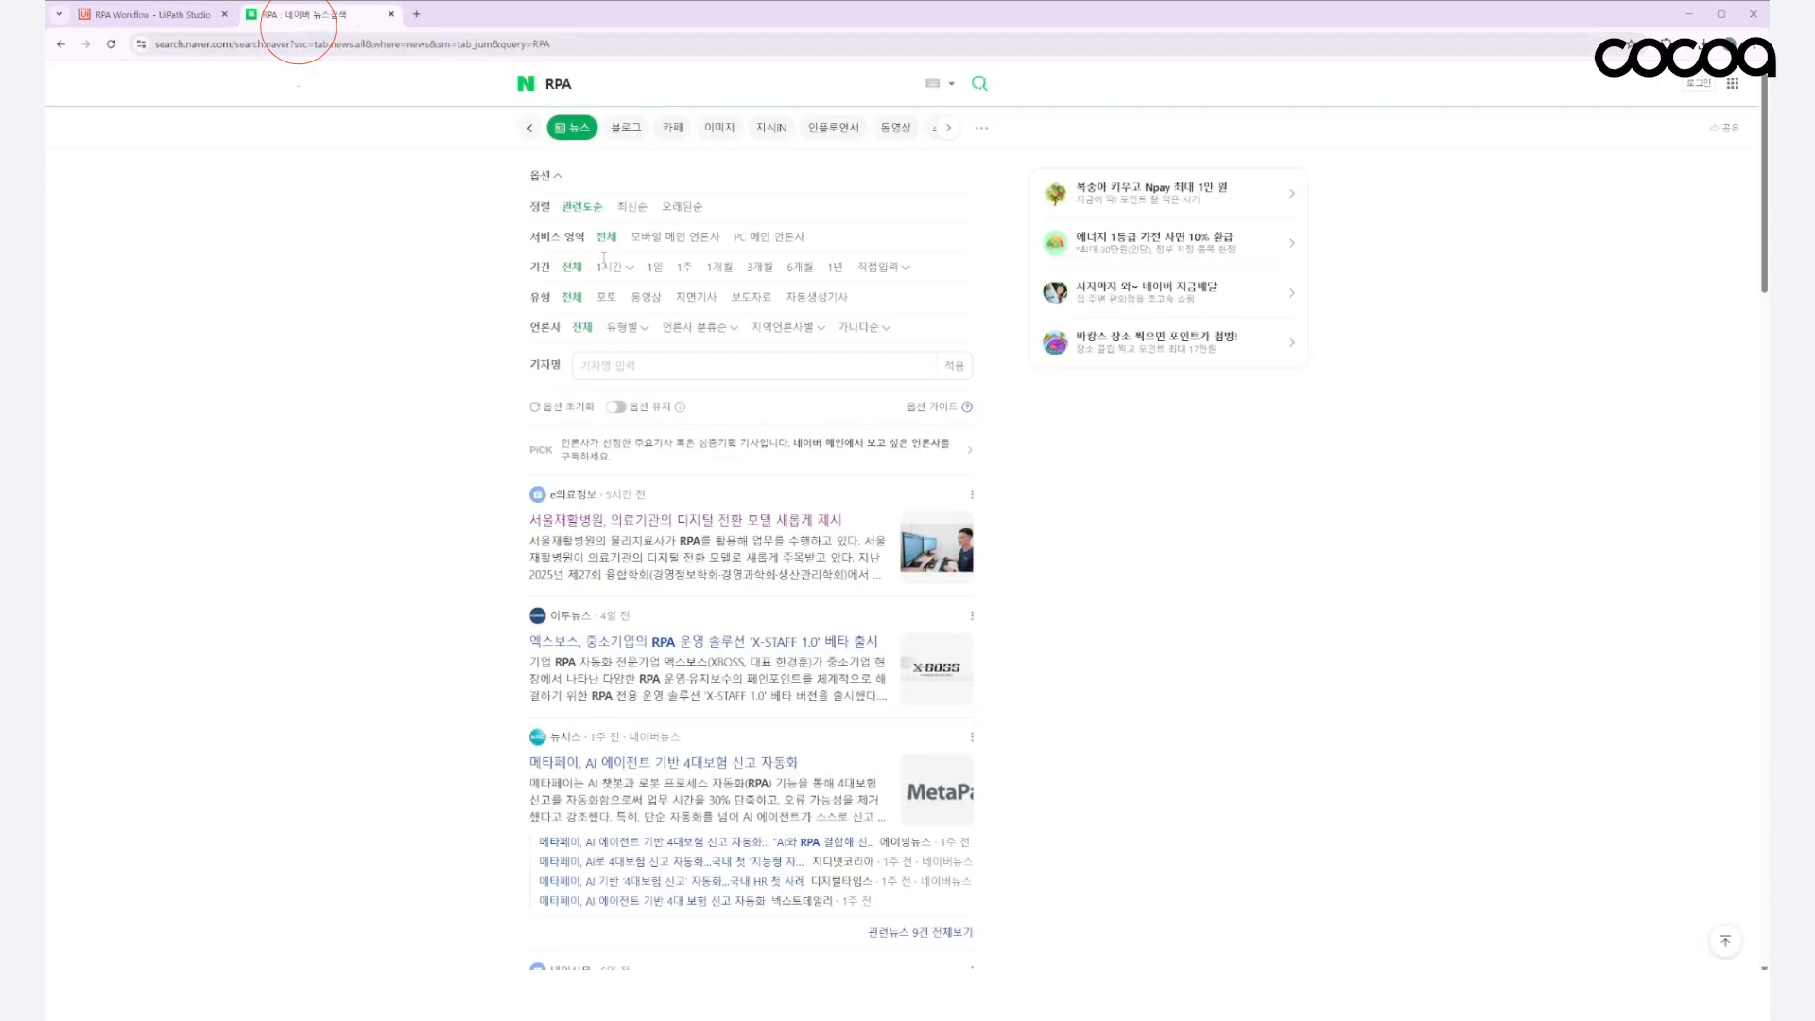
{"action": "left_click", "coordinate": [656, 268]}
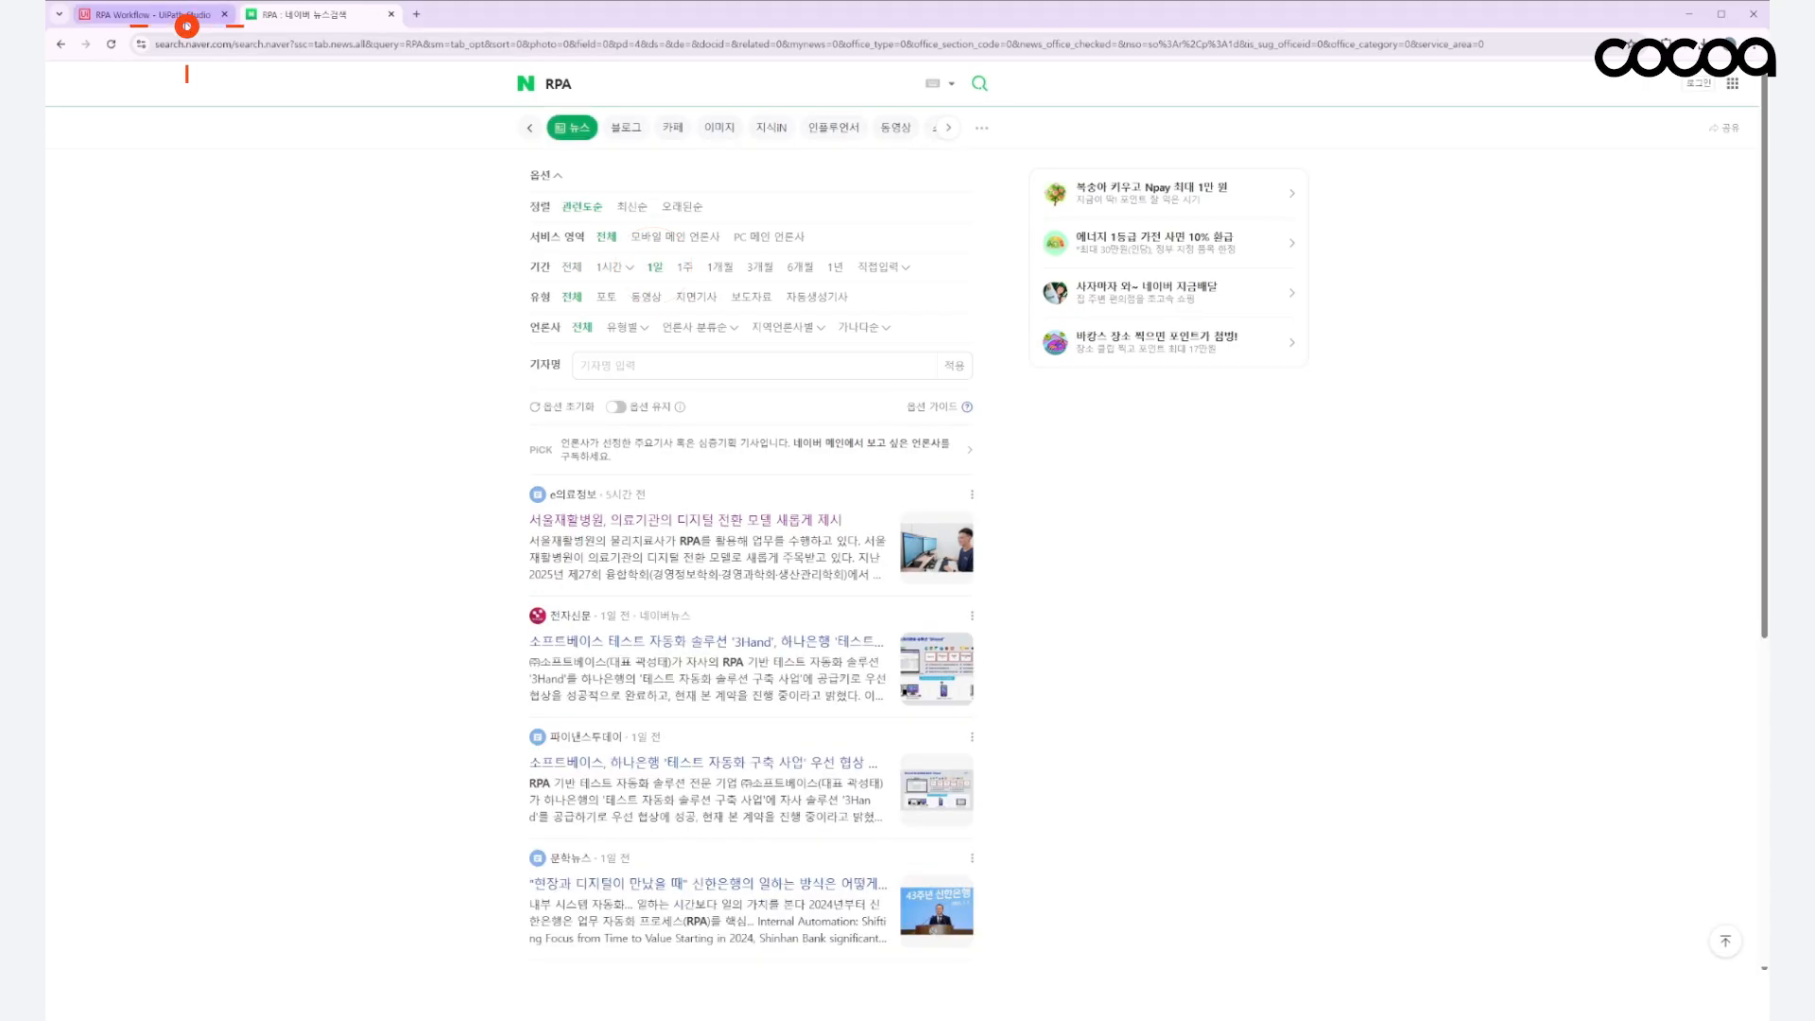
{"action": "left_click", "coordinate": [180, 15]}
Step: Start indicating the Extract Table Data target and extract the first news headline's text as a column named title
{"action": "left_click", "coordinate": [1564, 169]}
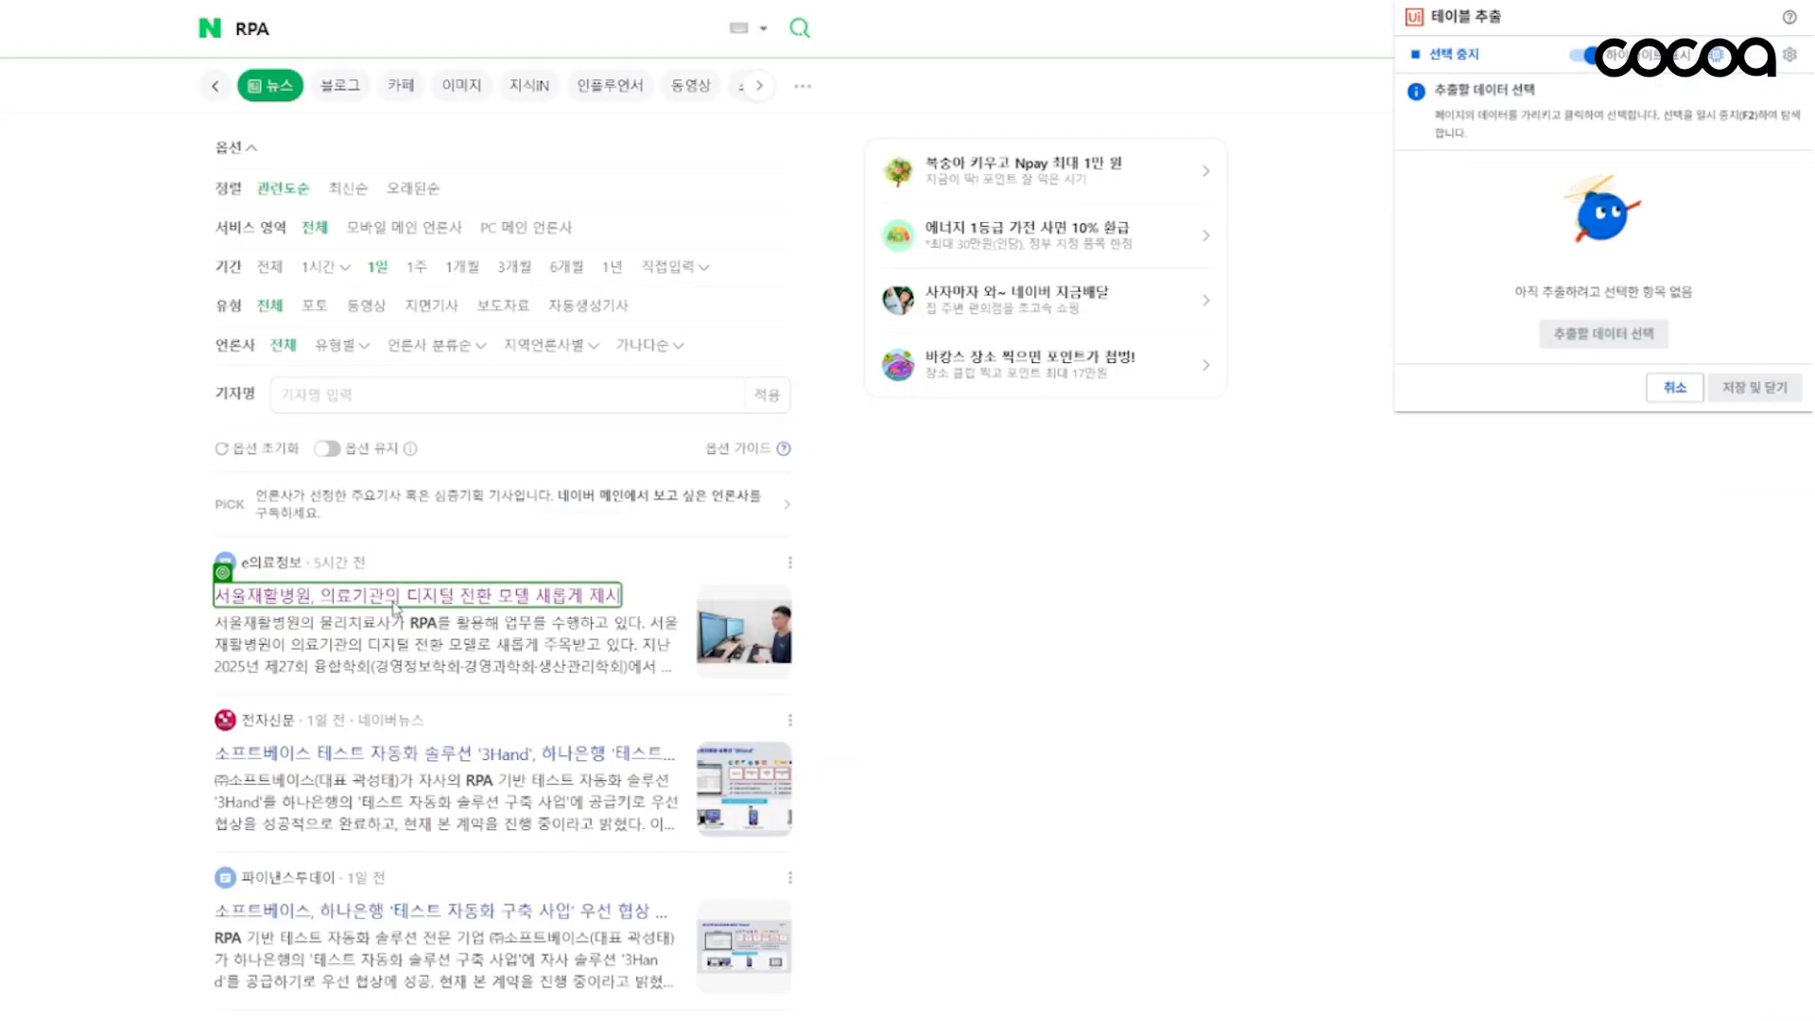
{"action": "left_click", "coordinate": [395, 604]}
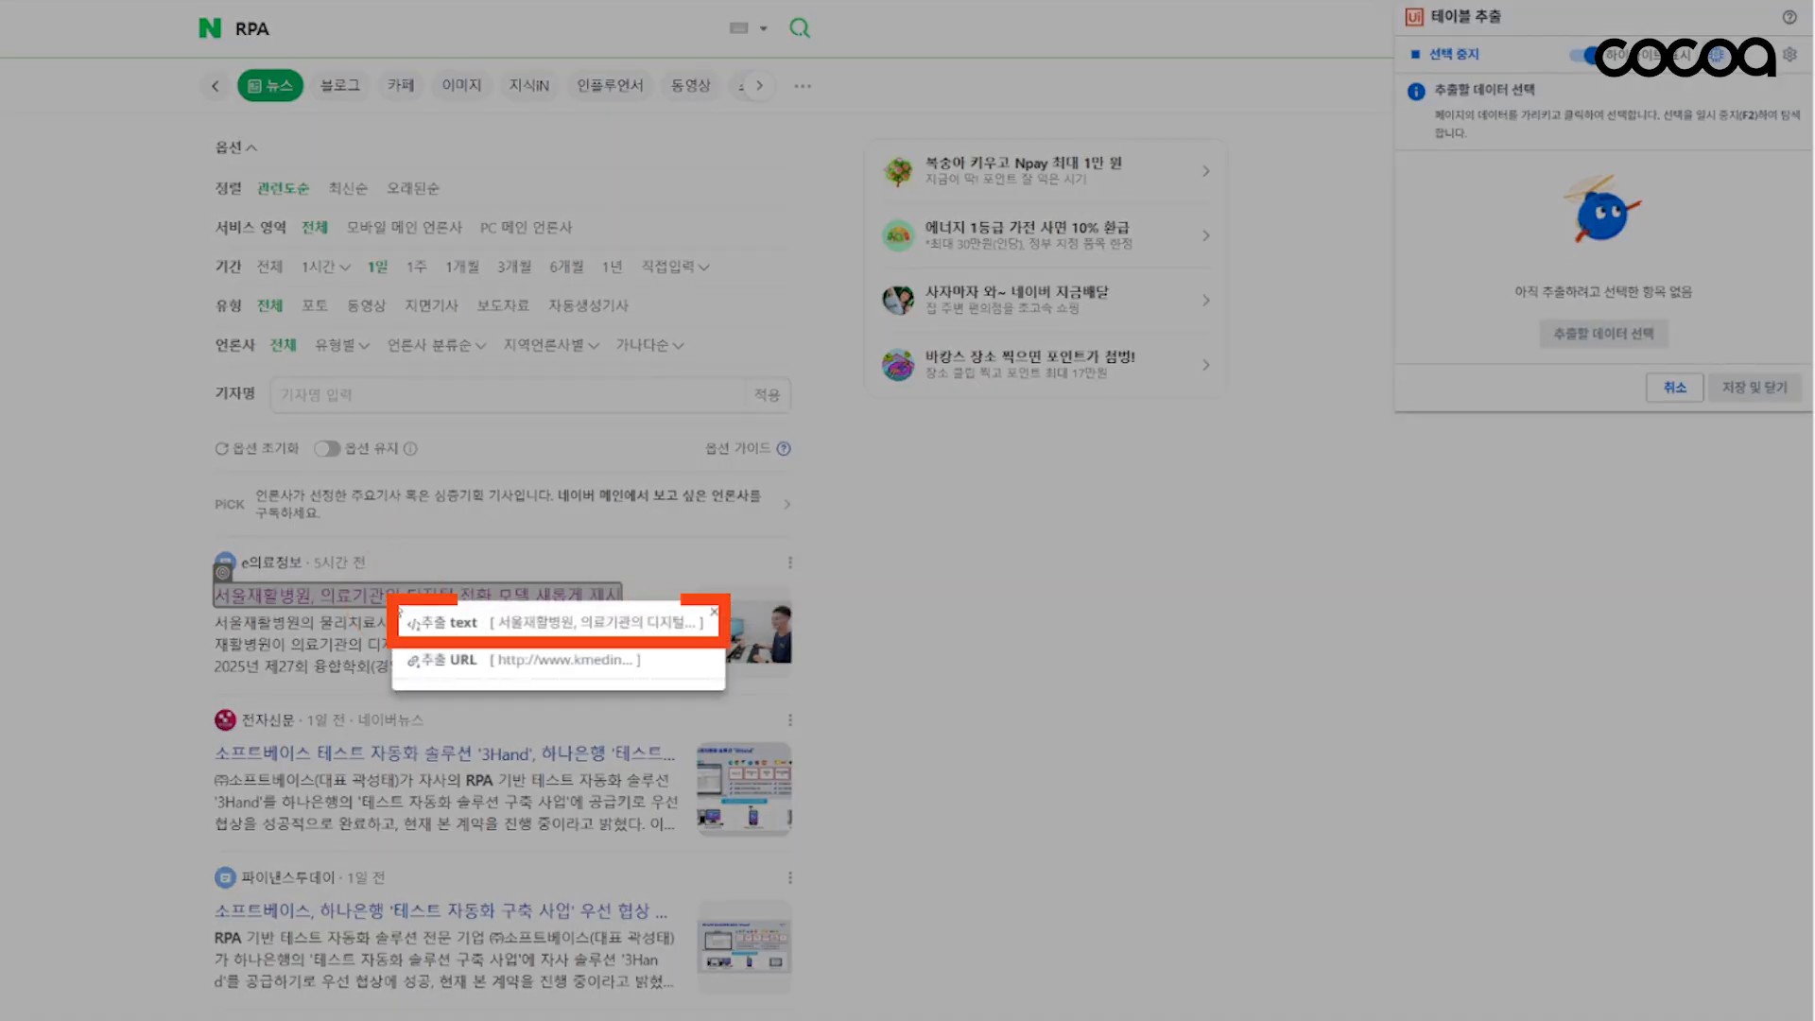
{"action": "left_click", "coordinate": [531, 629]}
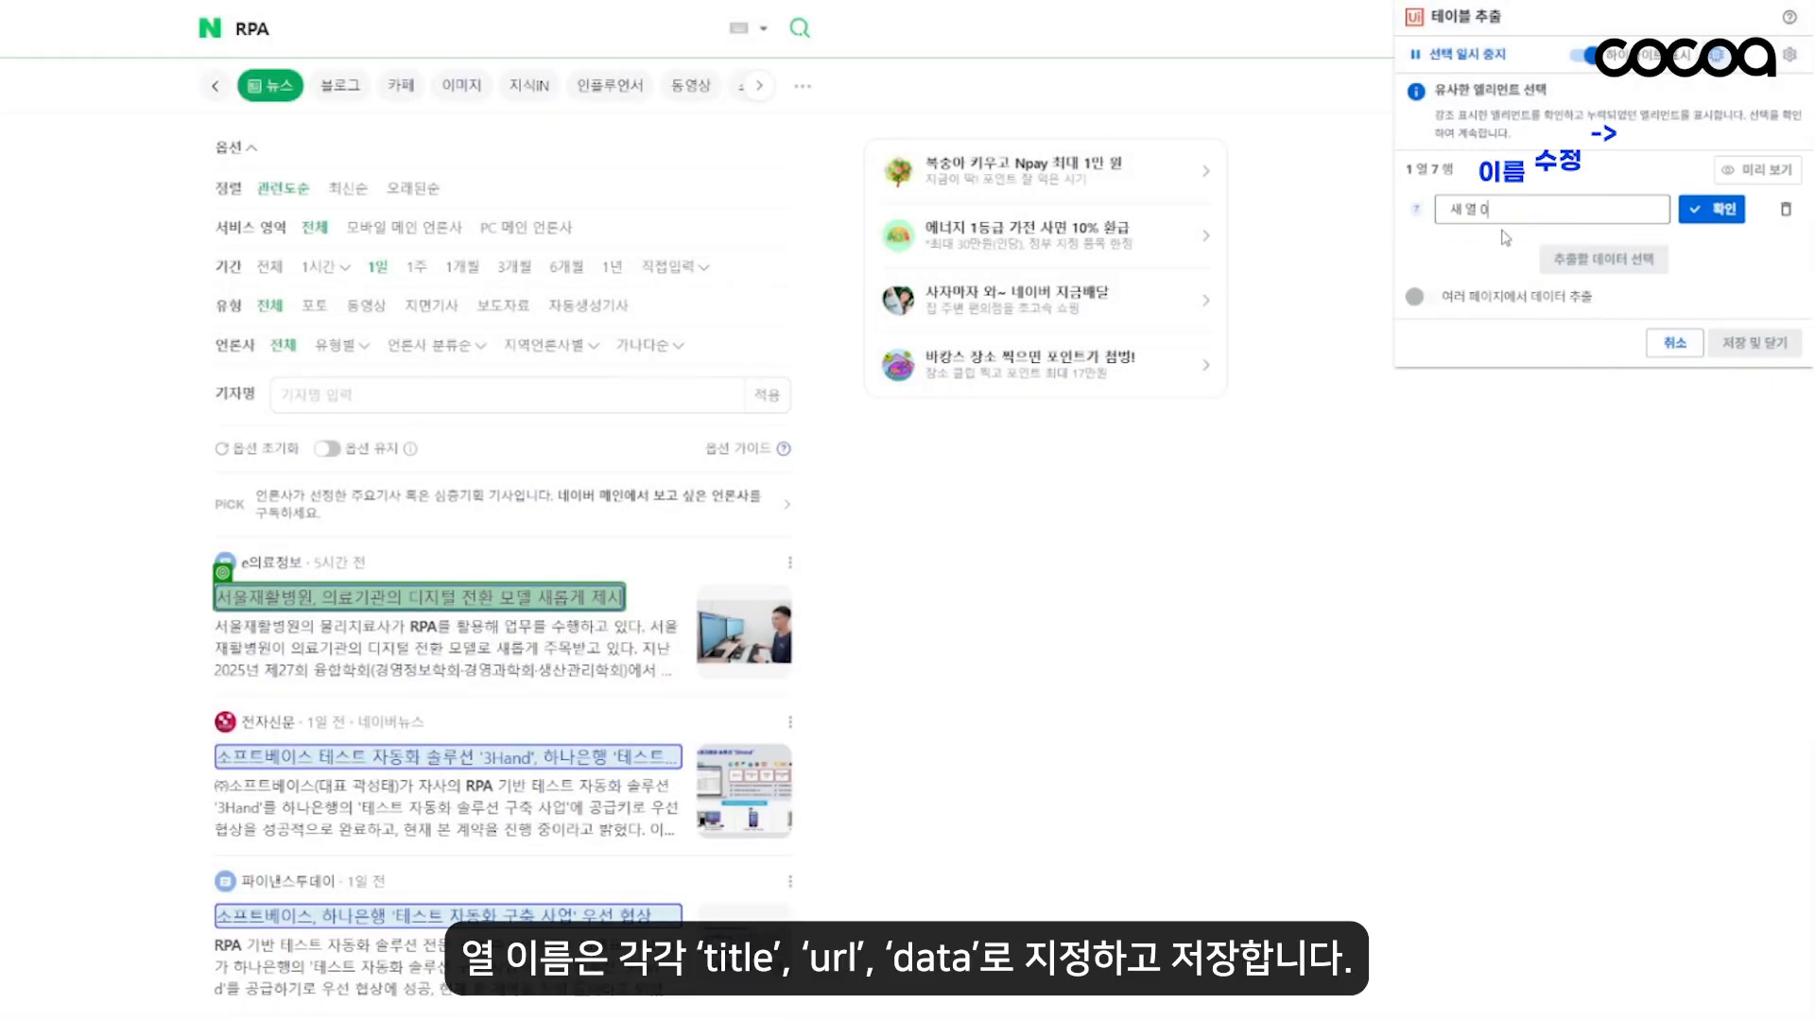
{"action": "type", "text": "title"}
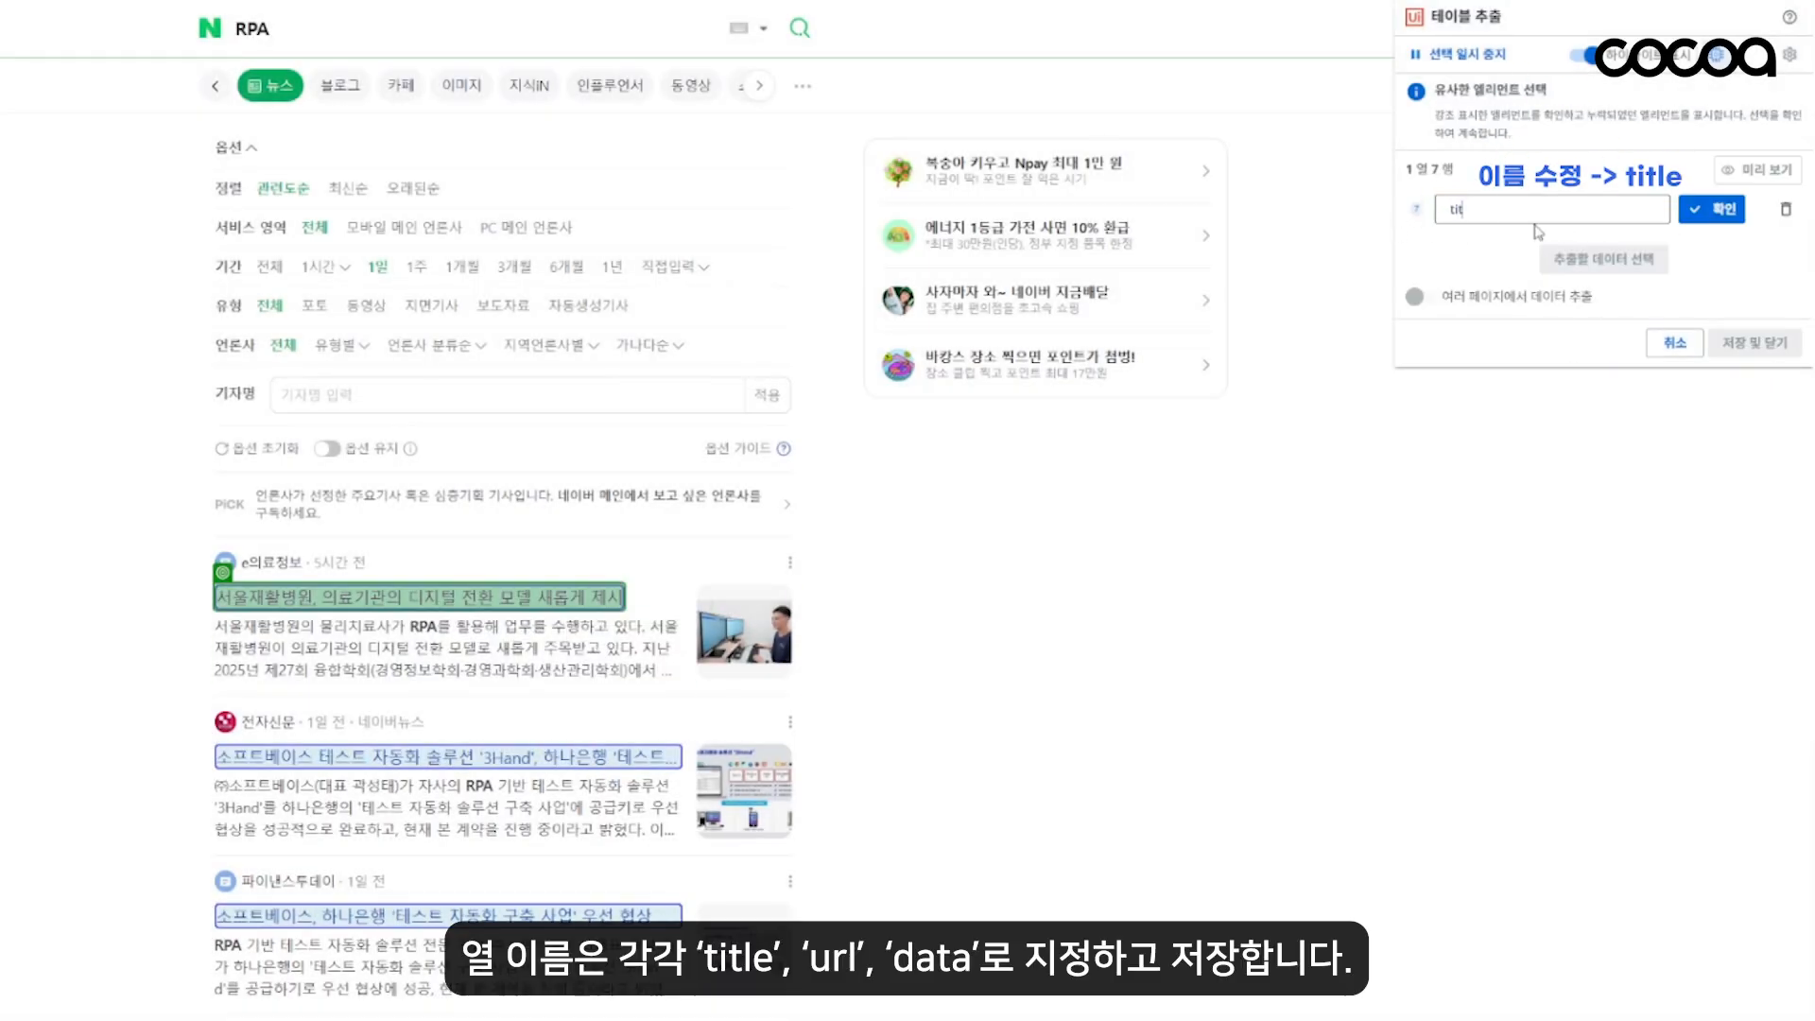
{"action": "left_click", "coordinate": [1711, 209]}
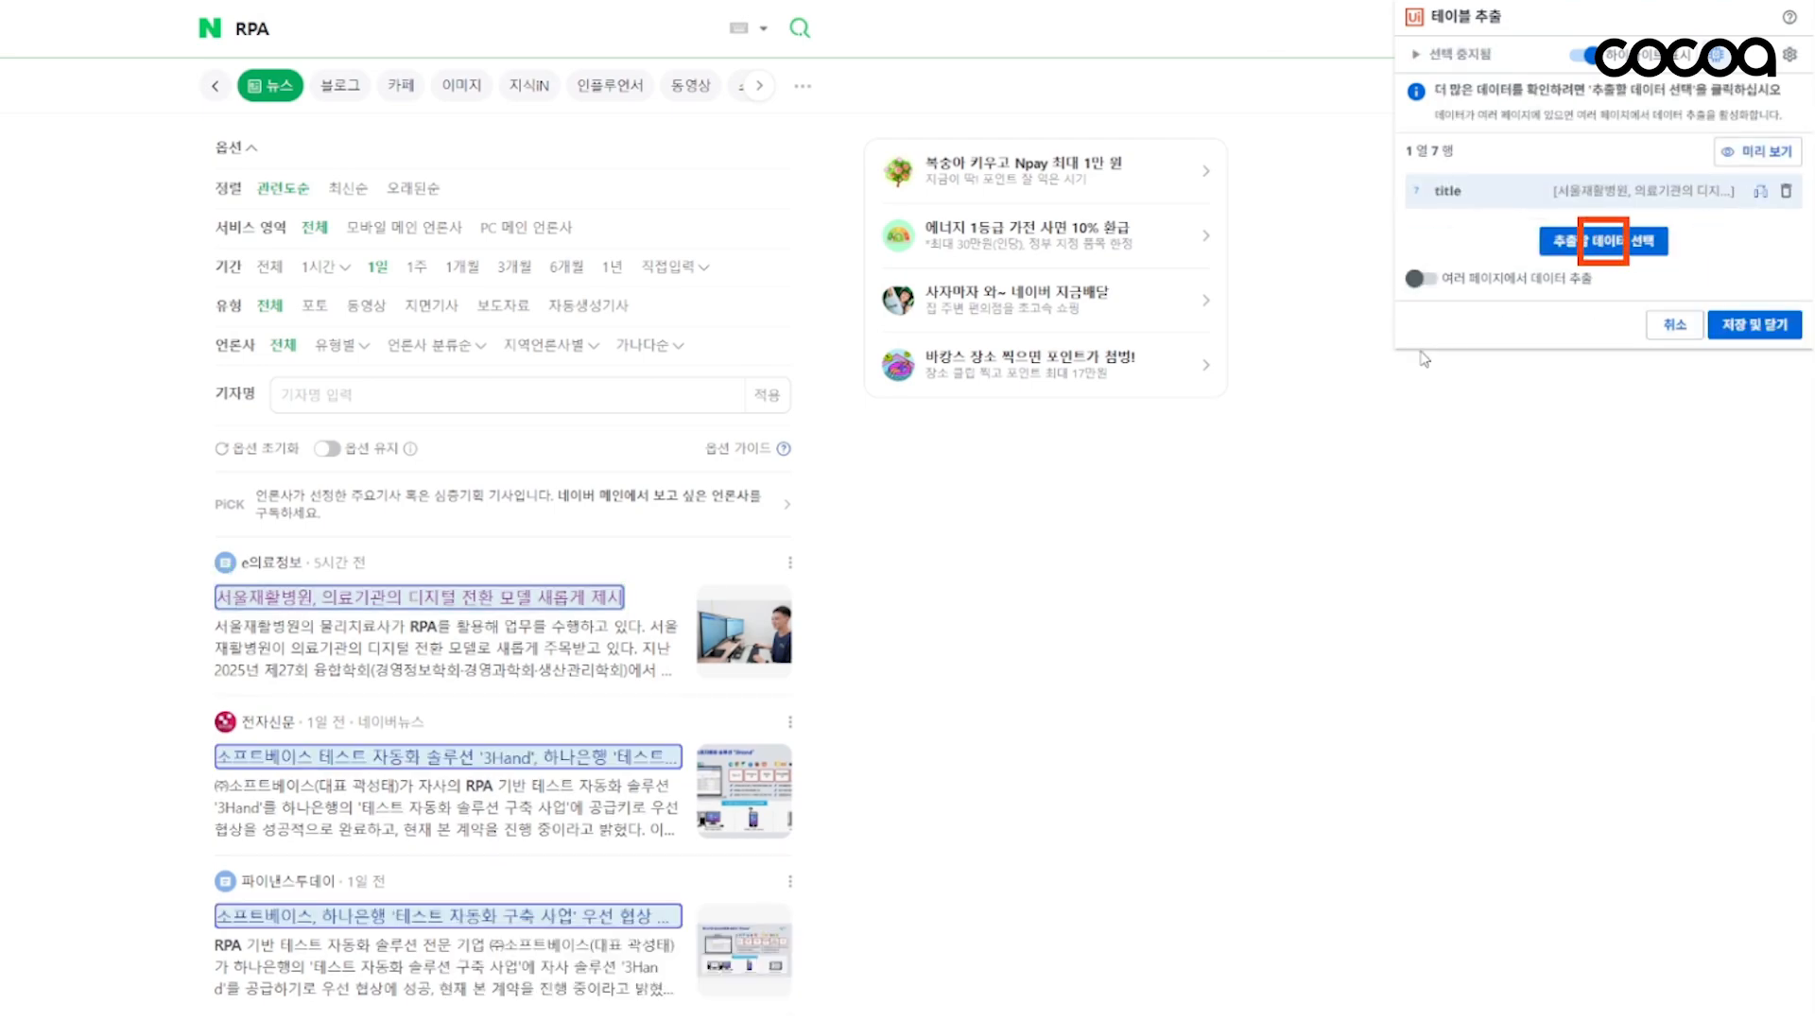
Step: Add the first news headline's URL as a second extraction column named Url
{"action": "left_click", "coordinate": [1605, 240]}
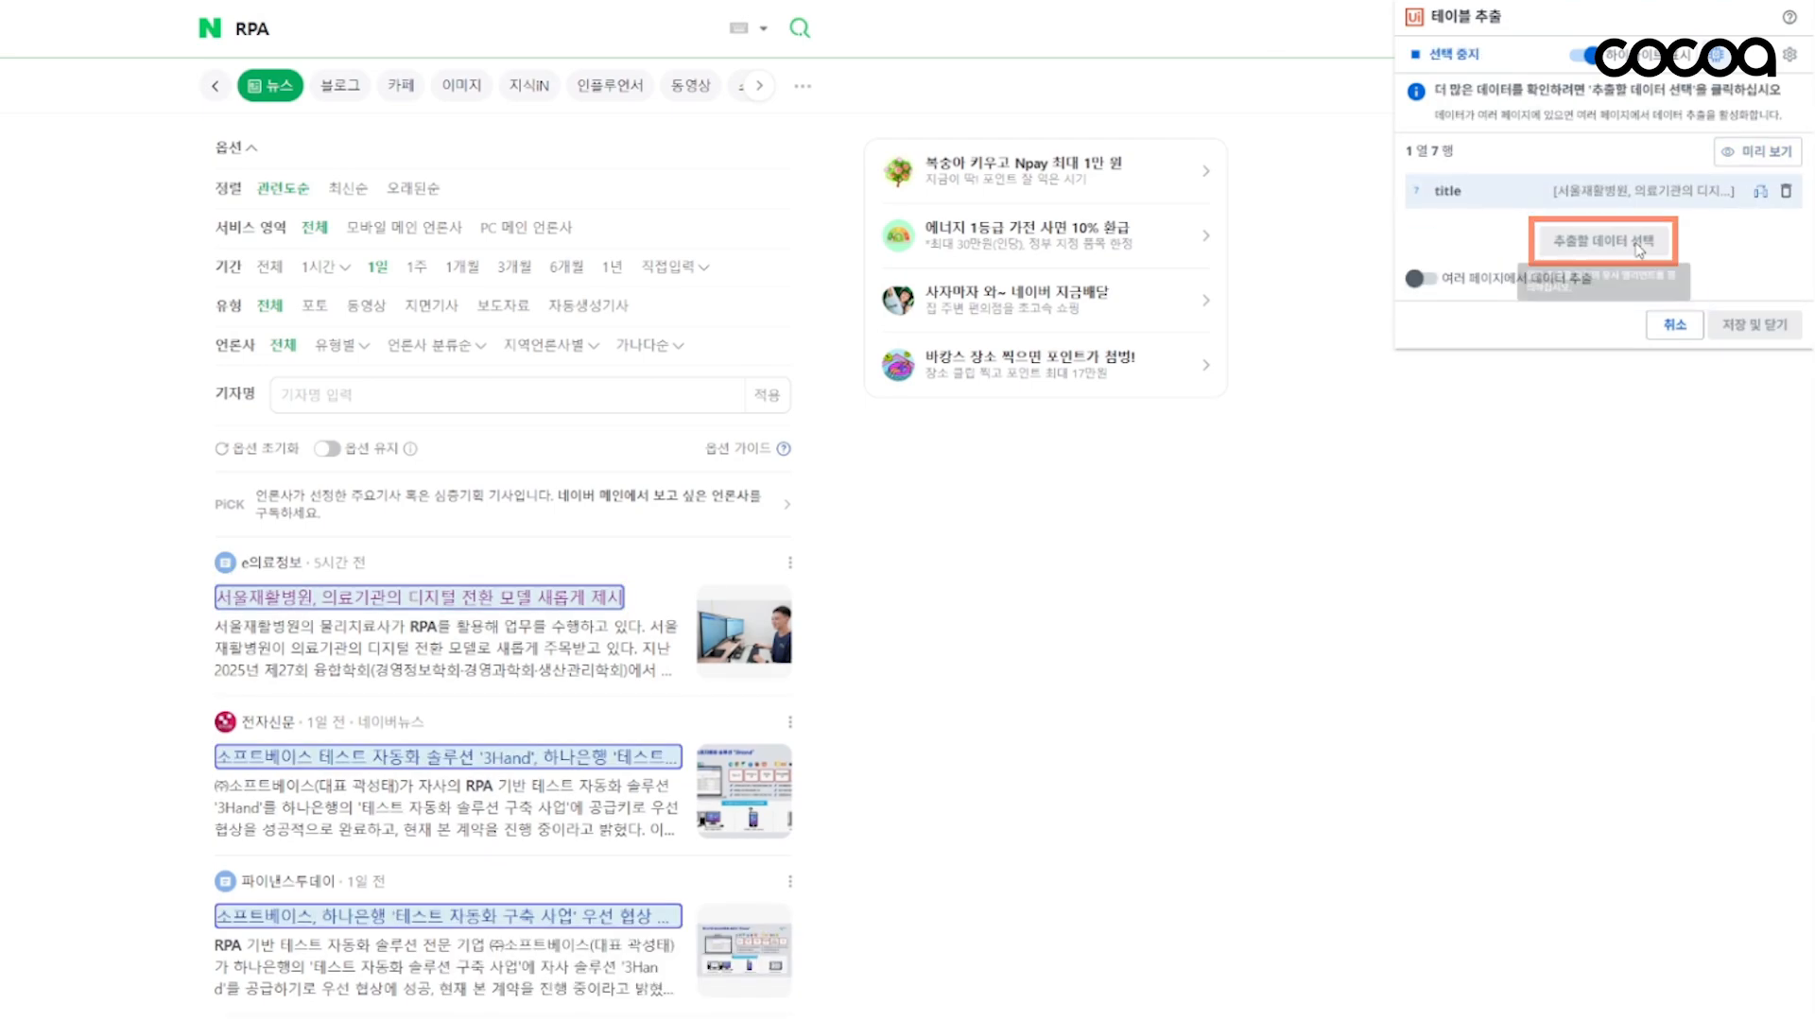
{"action": "left_click", "coordinate": [472, 597]}
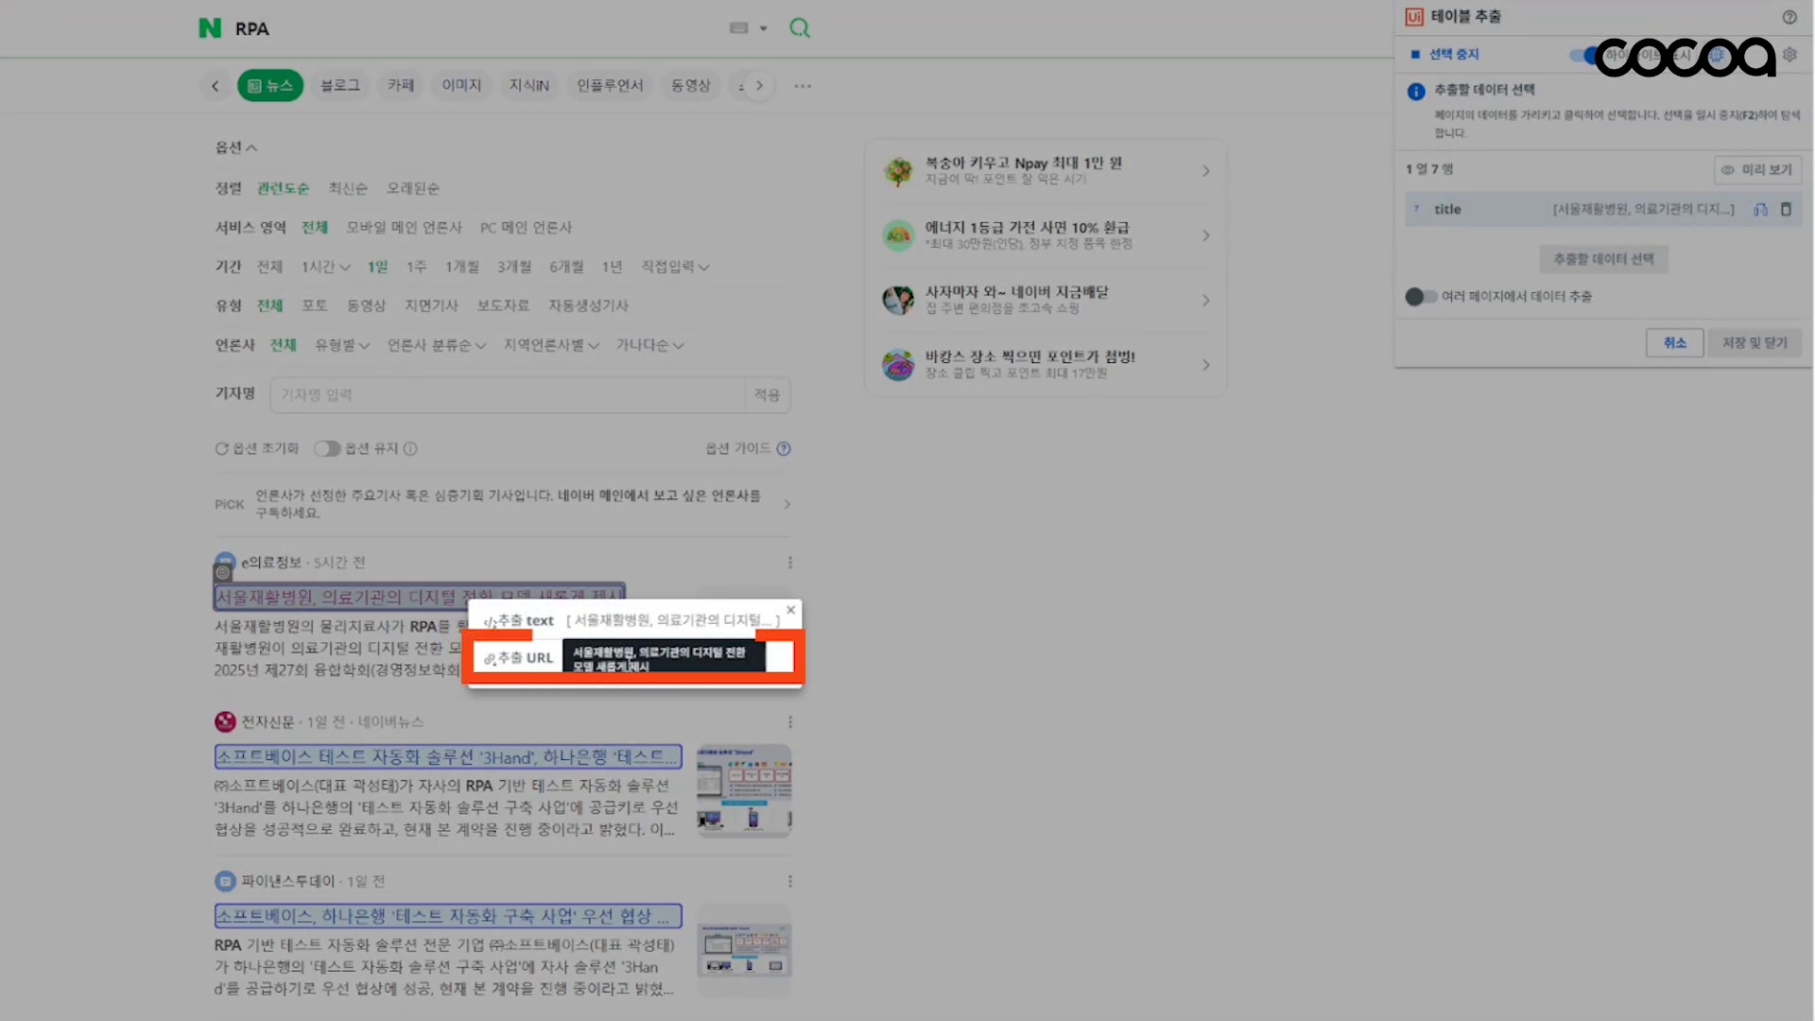
{"action": "left_click", "coordinate": [520, 666]}
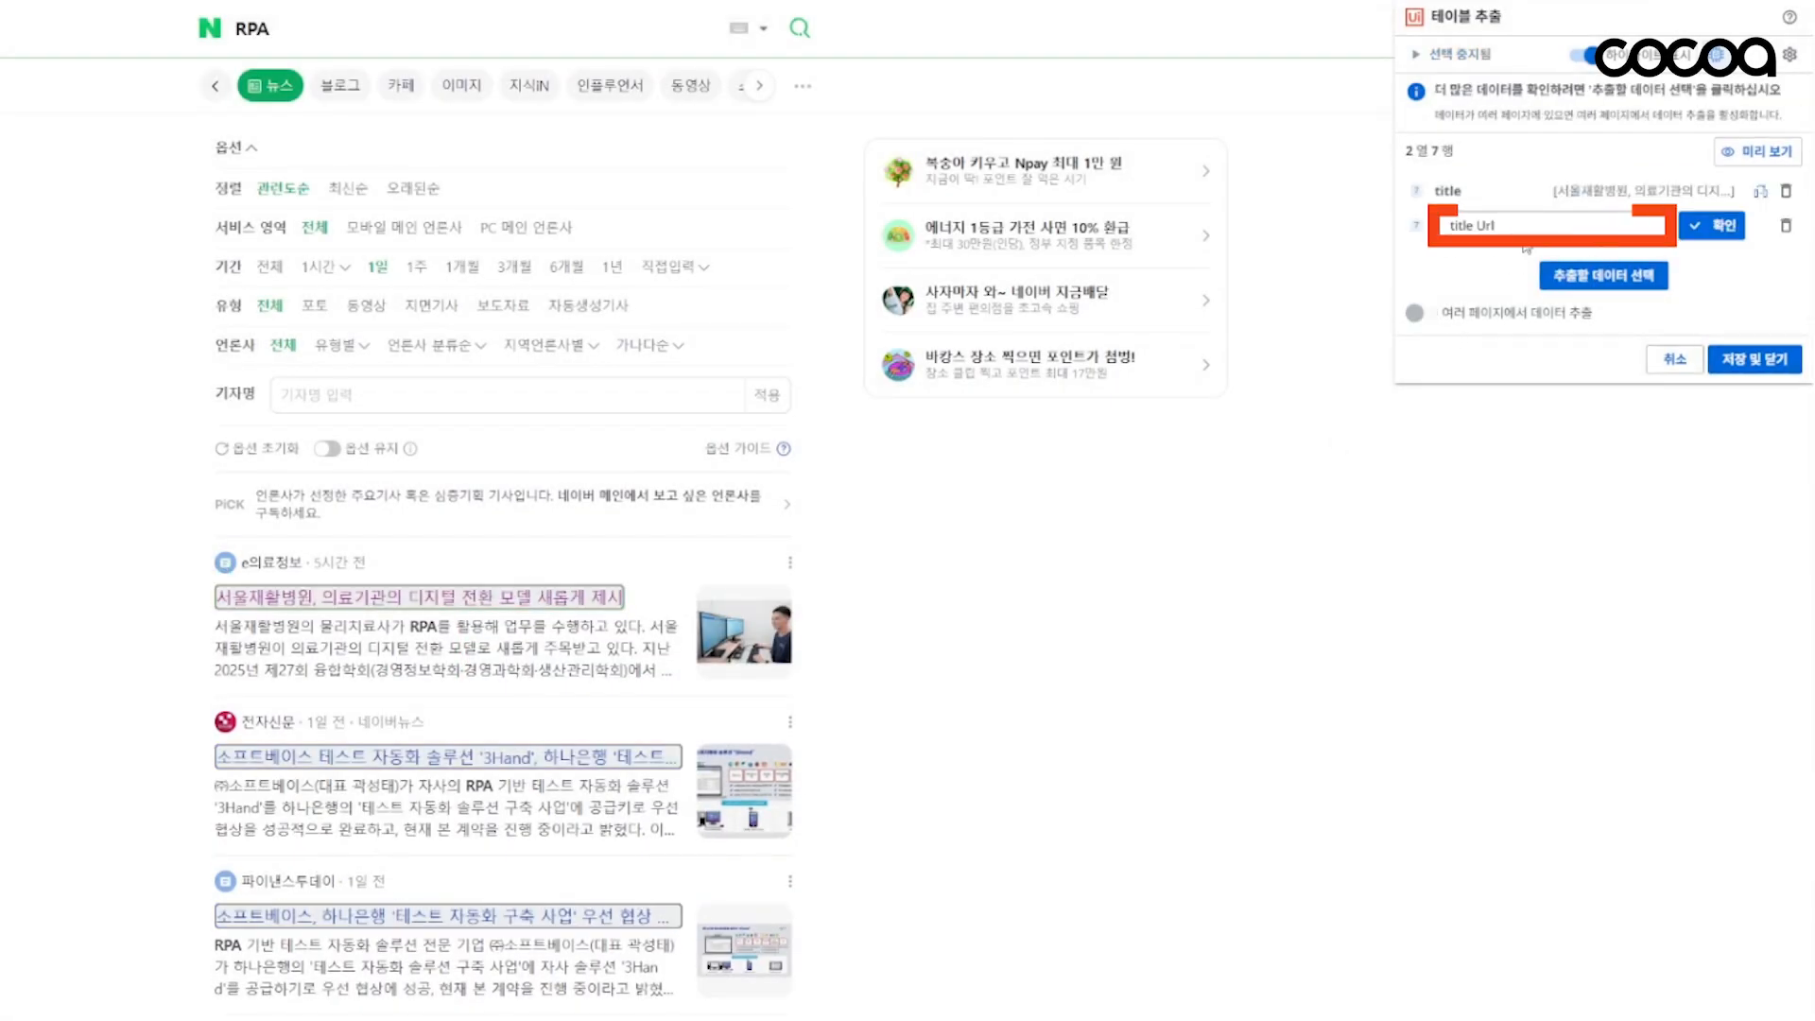
{"action": "double_click", "coordinate": [1461, 227]}
{"action": "key", "text": "BackSpace"}
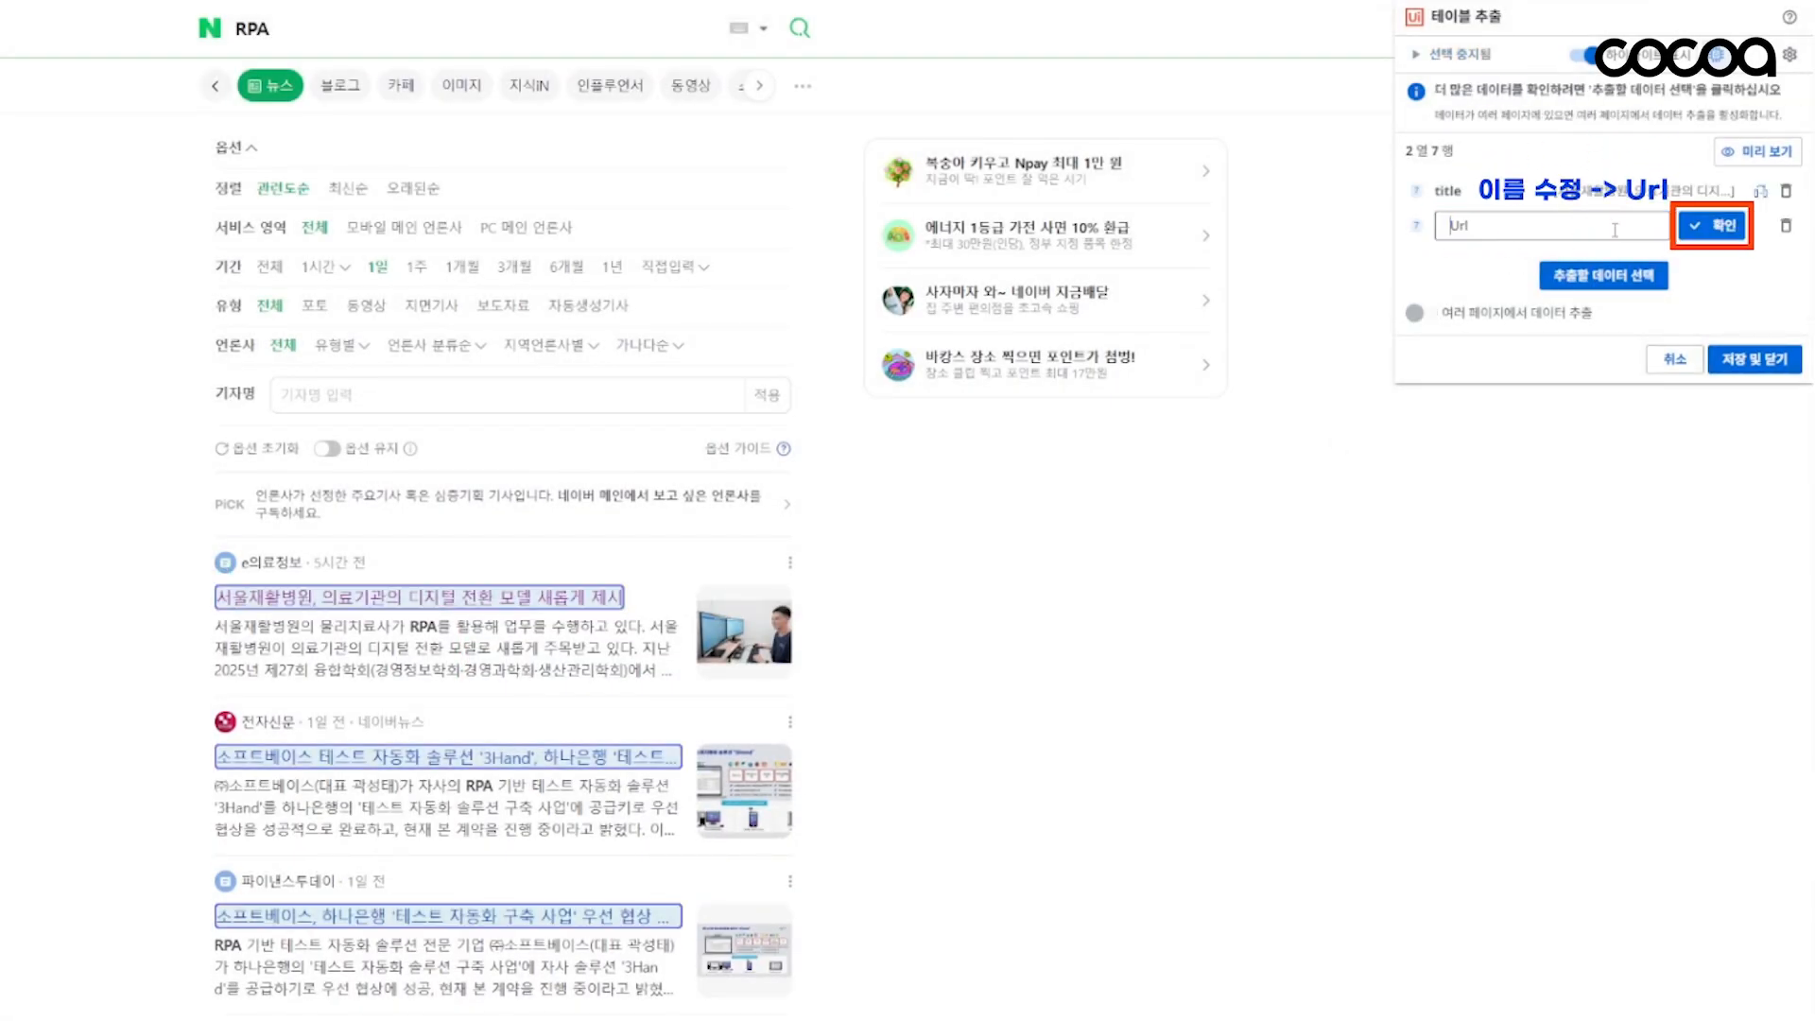
{"action": "left_click", "coordinate": [1711, 225]}
Step: Extract the first article's summary text as a third column named data, and save the table extraction
{"action": "left_click", "coordinate": [1604, 275]}
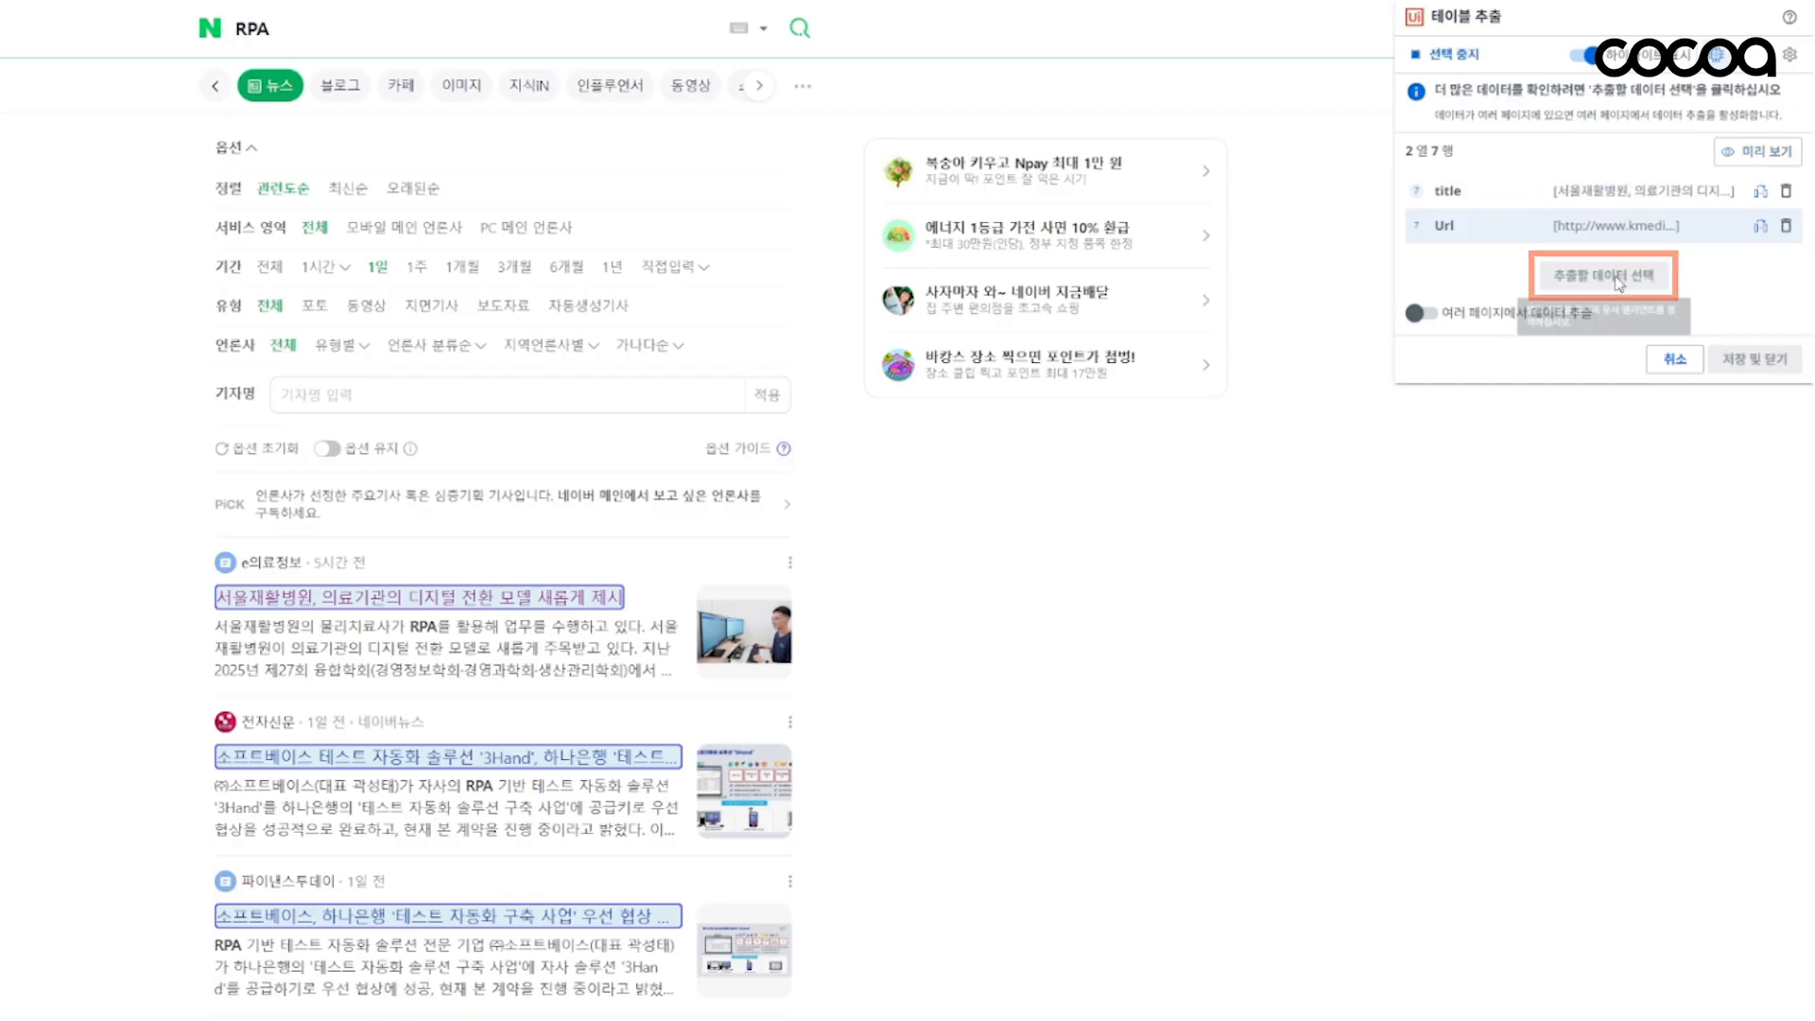
{"action": "left_click", "coordinate": [426, 650]}
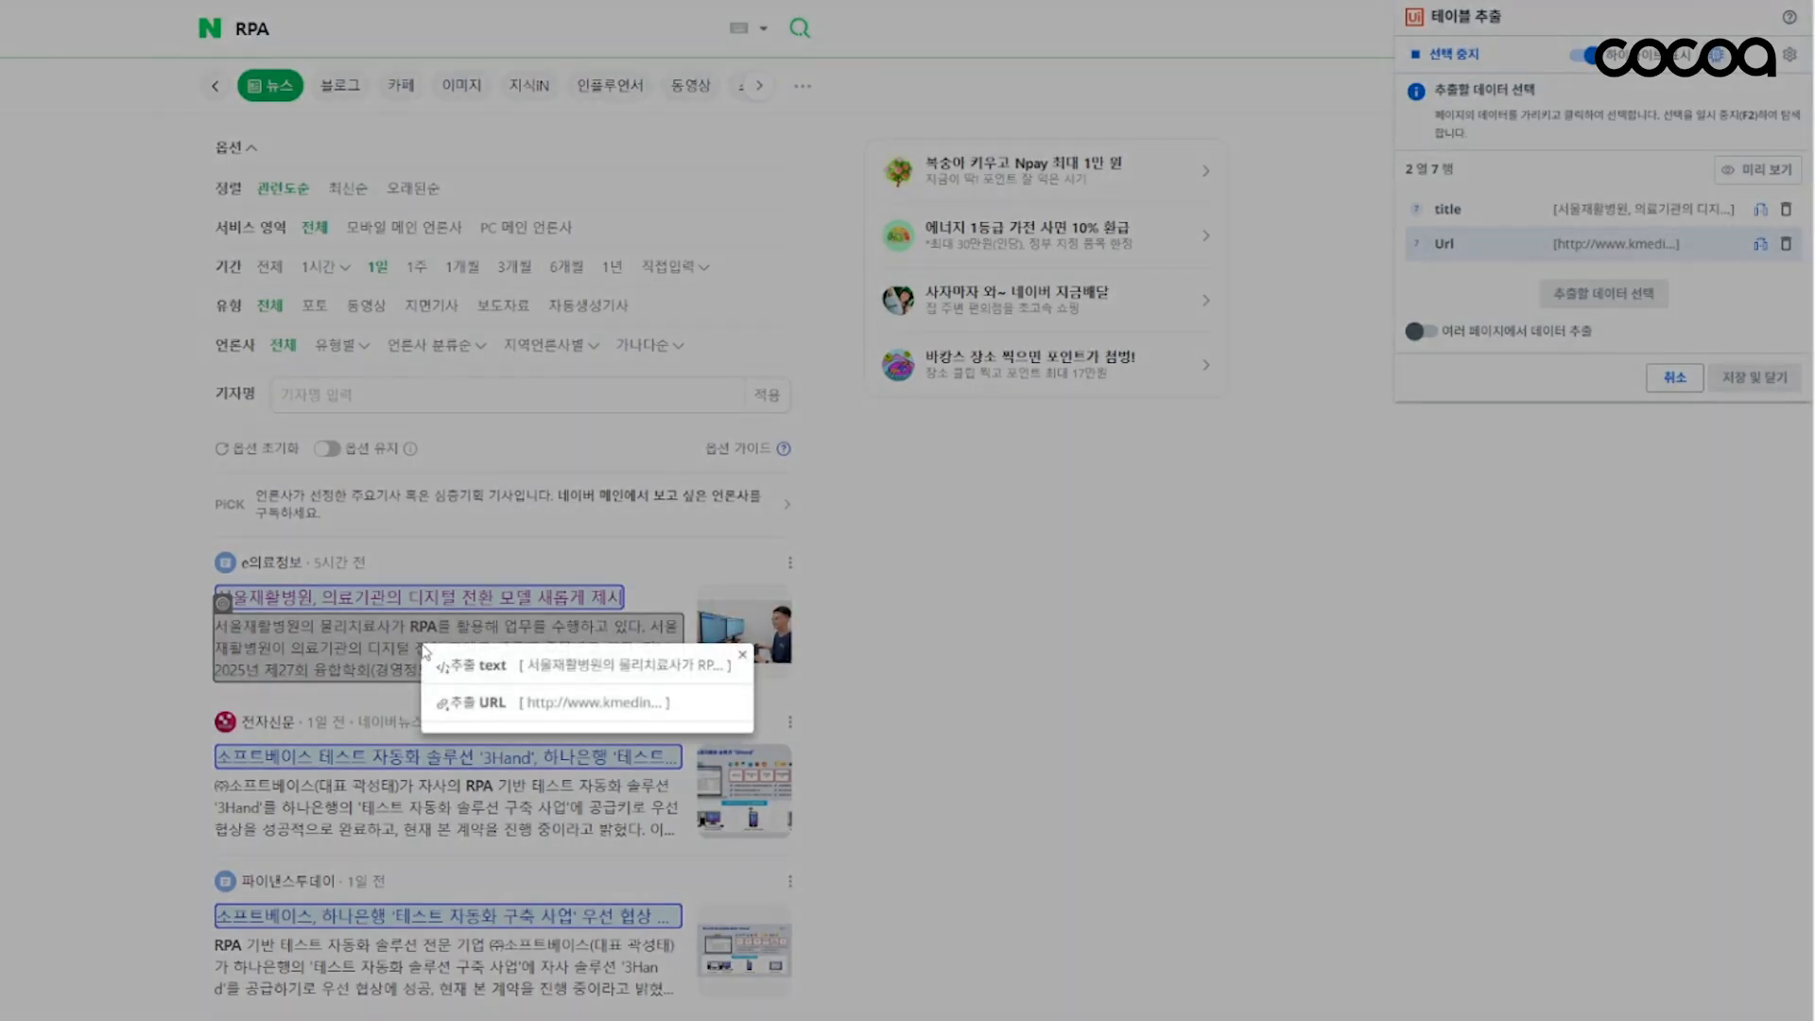
{"action": "left_click", "coordinate": [612, 674]}
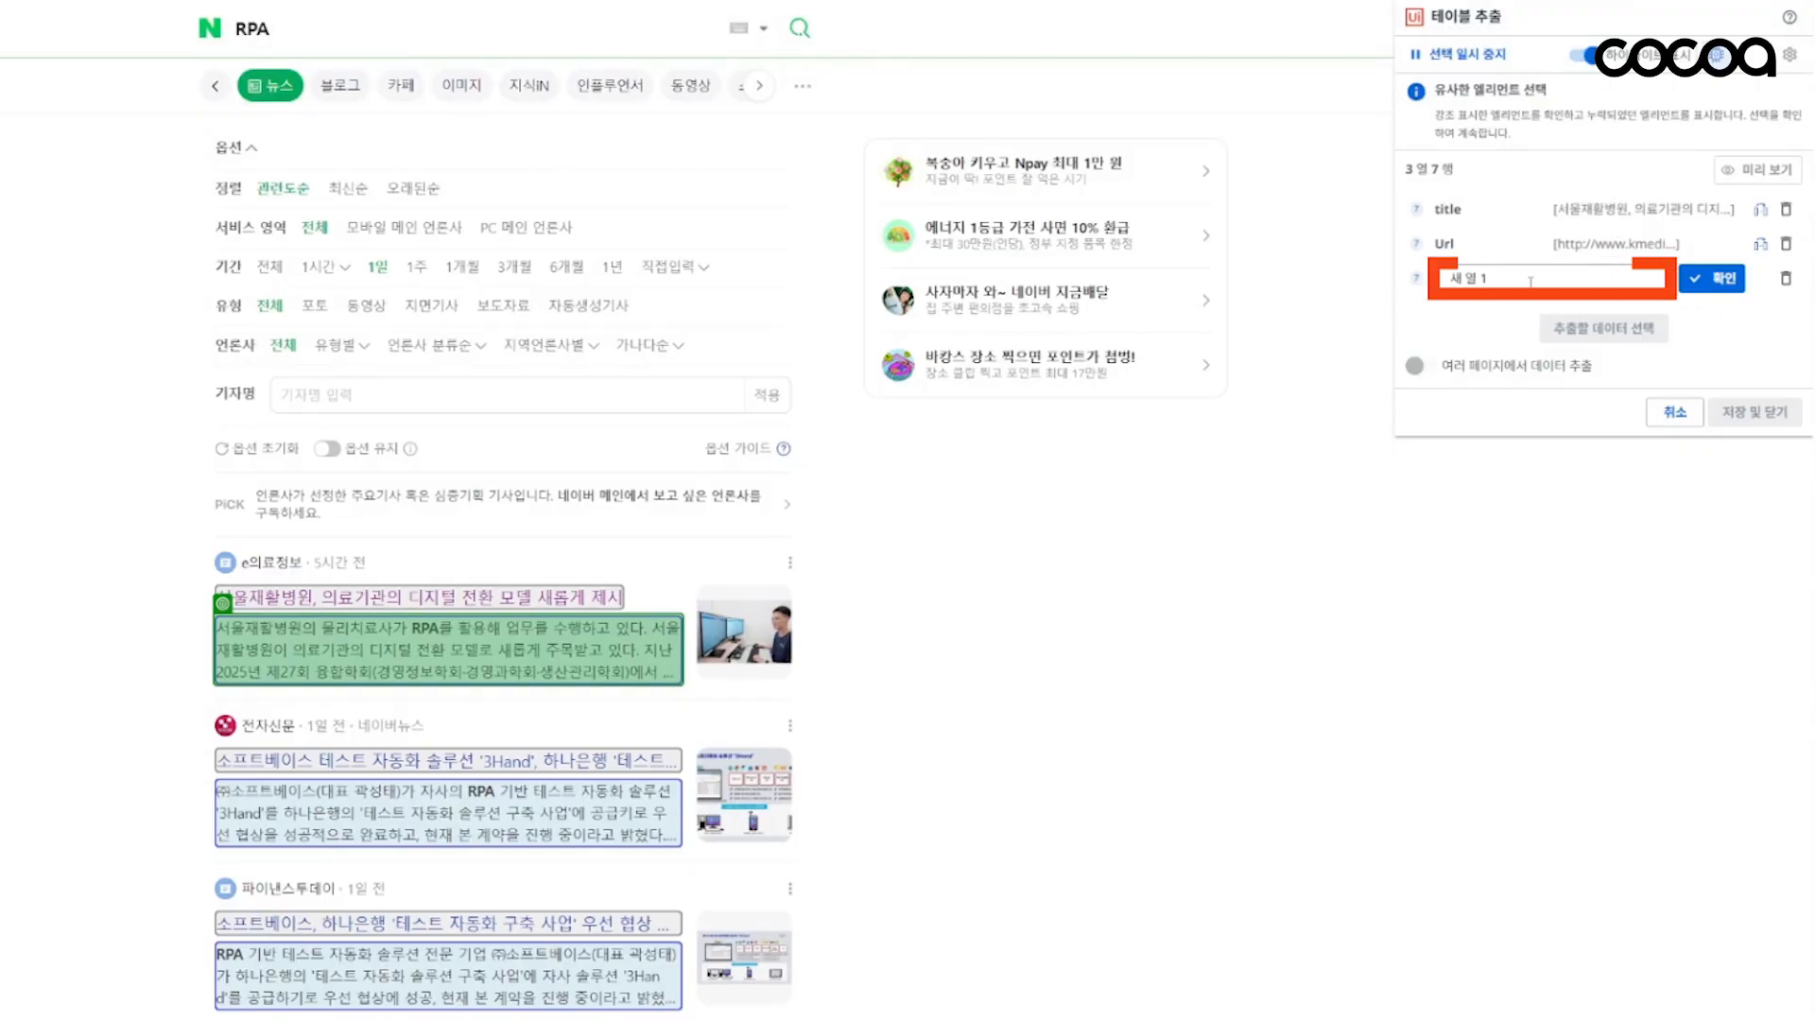
{"action": "left_click_drag", "start_coordinate": [1524, 280], "coordinate": [1414, 288]}
{"action": "type", "text": "data"}
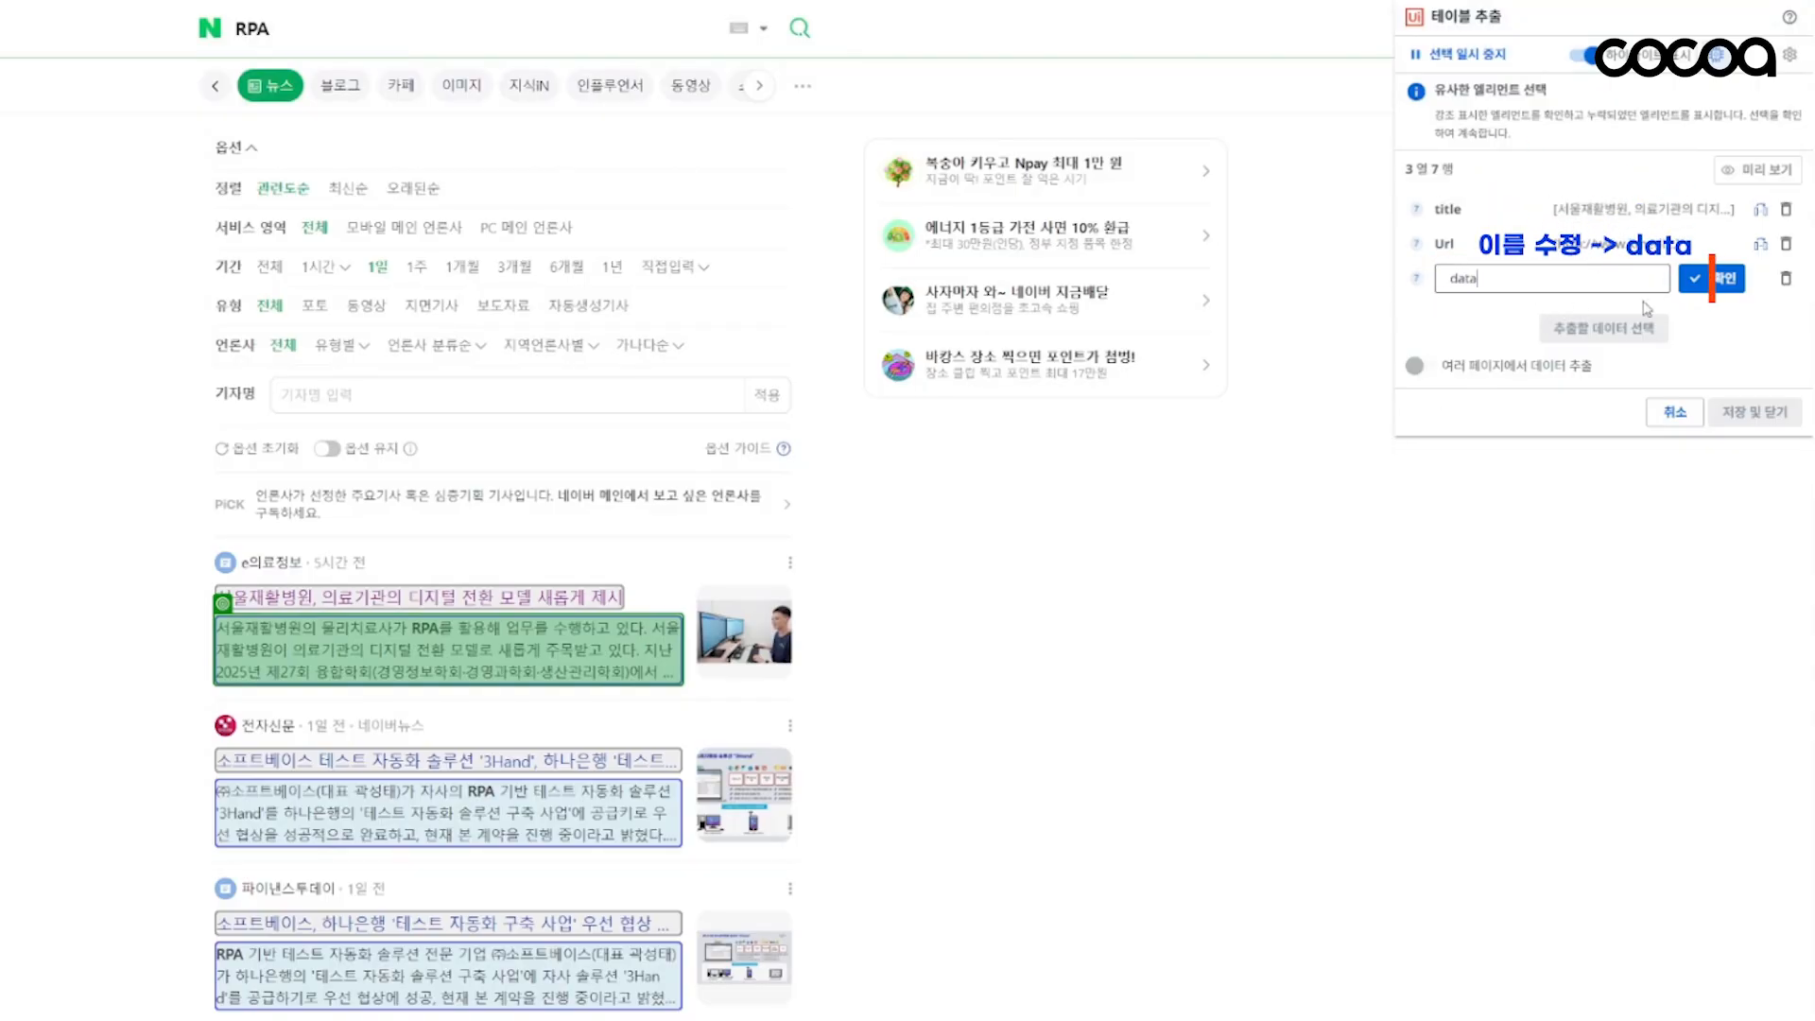
{"action": "left_click", "coordinate": [1712, 278]}
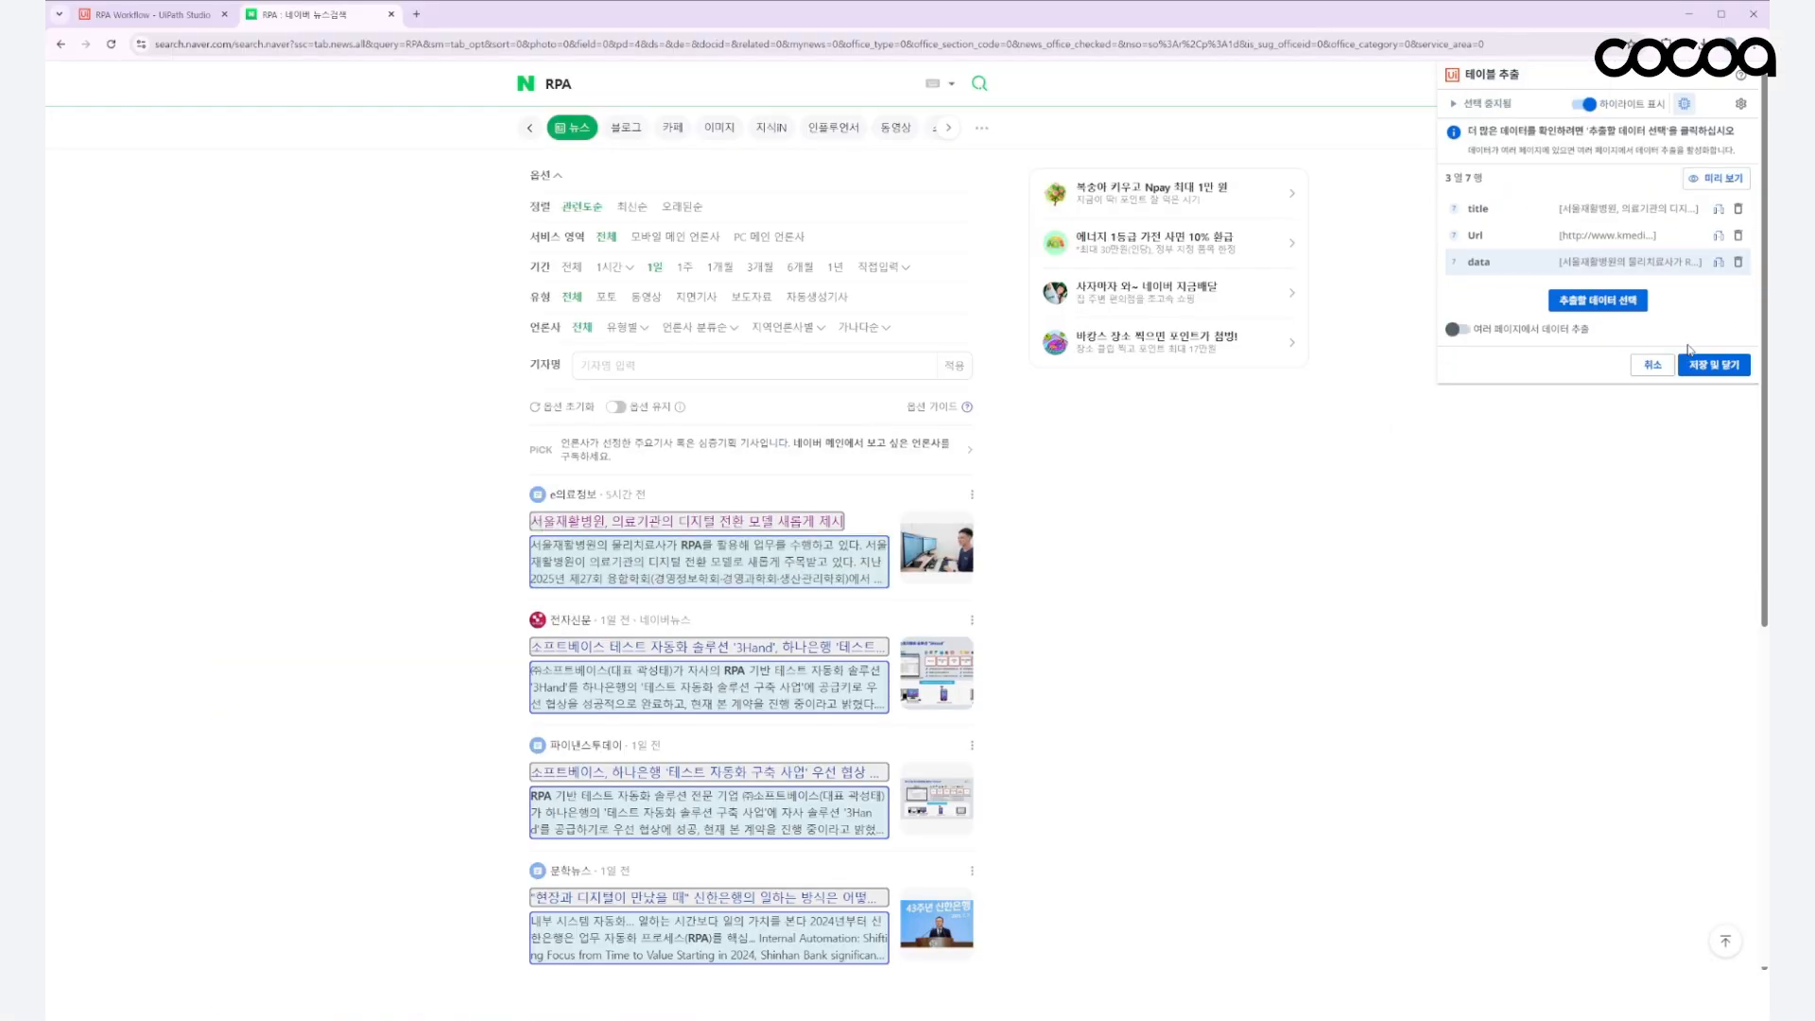
{"action": "left_click", "coordinate": [1707, 367]}
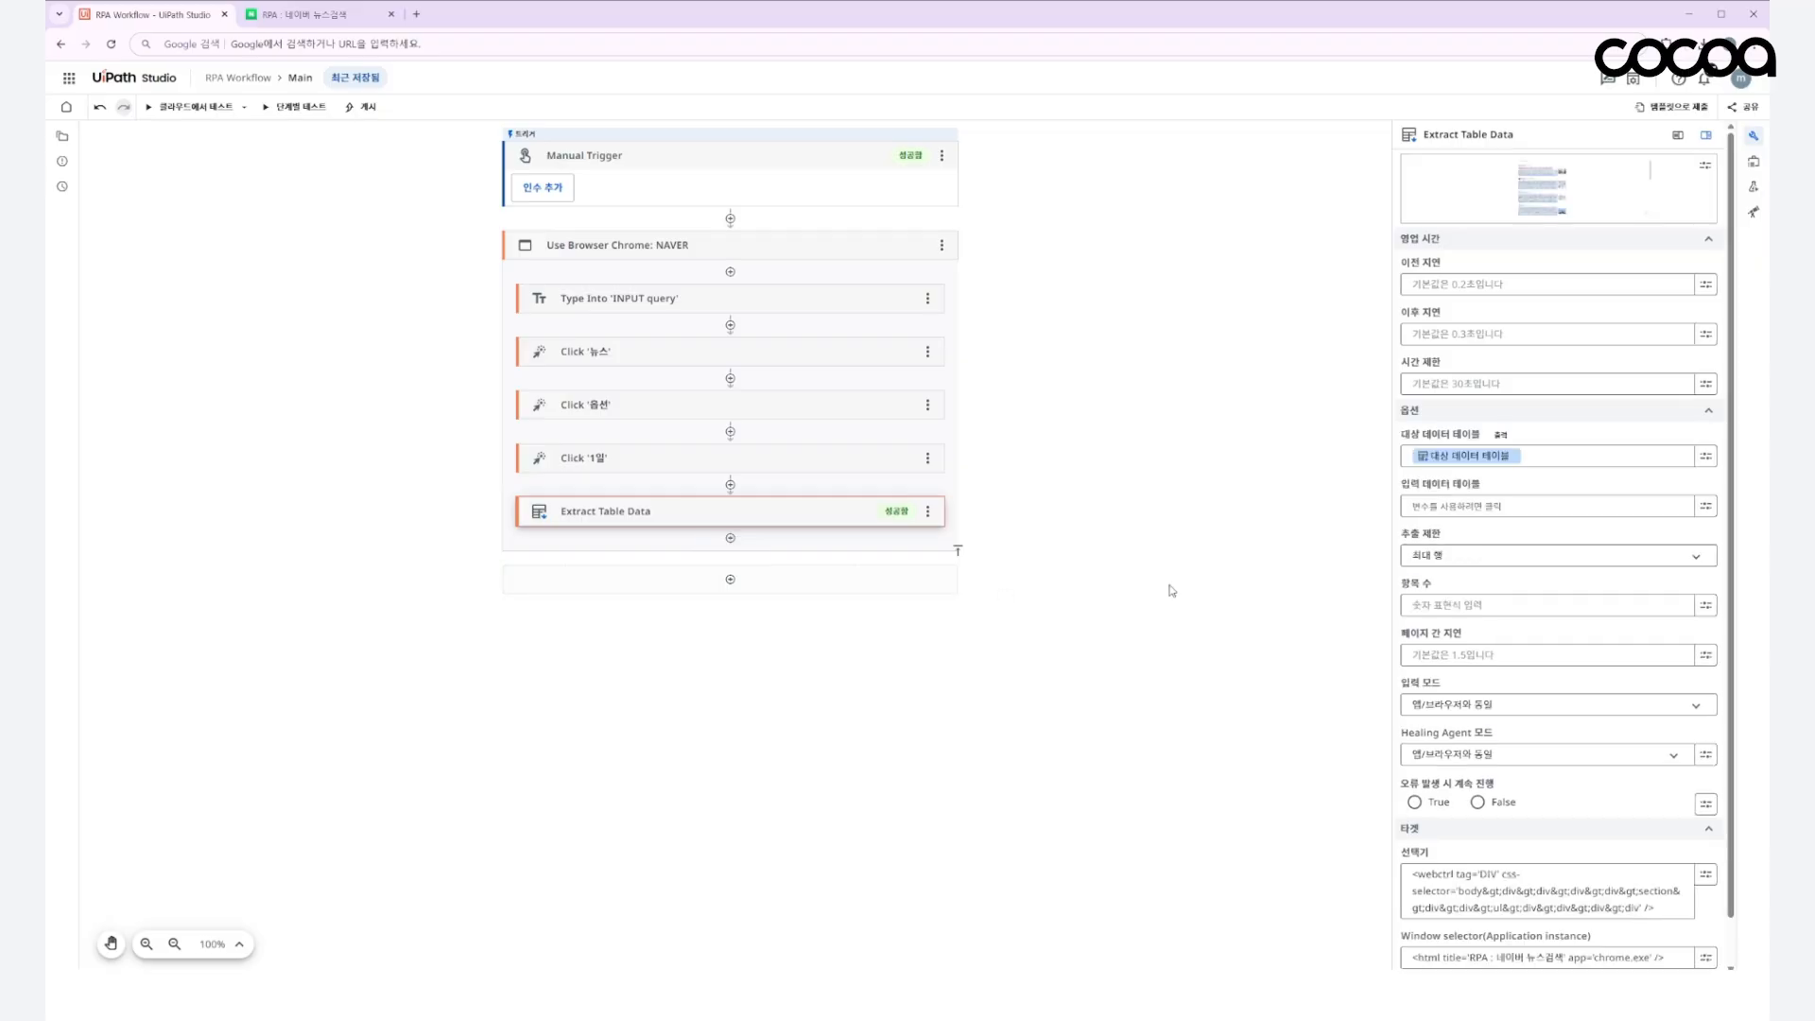
Step: Create the variable dt_newsData as the 대상 데이터 테이블 output of Extract Table Data
{"action": "left_click", "coordinate": [1551, 457]}
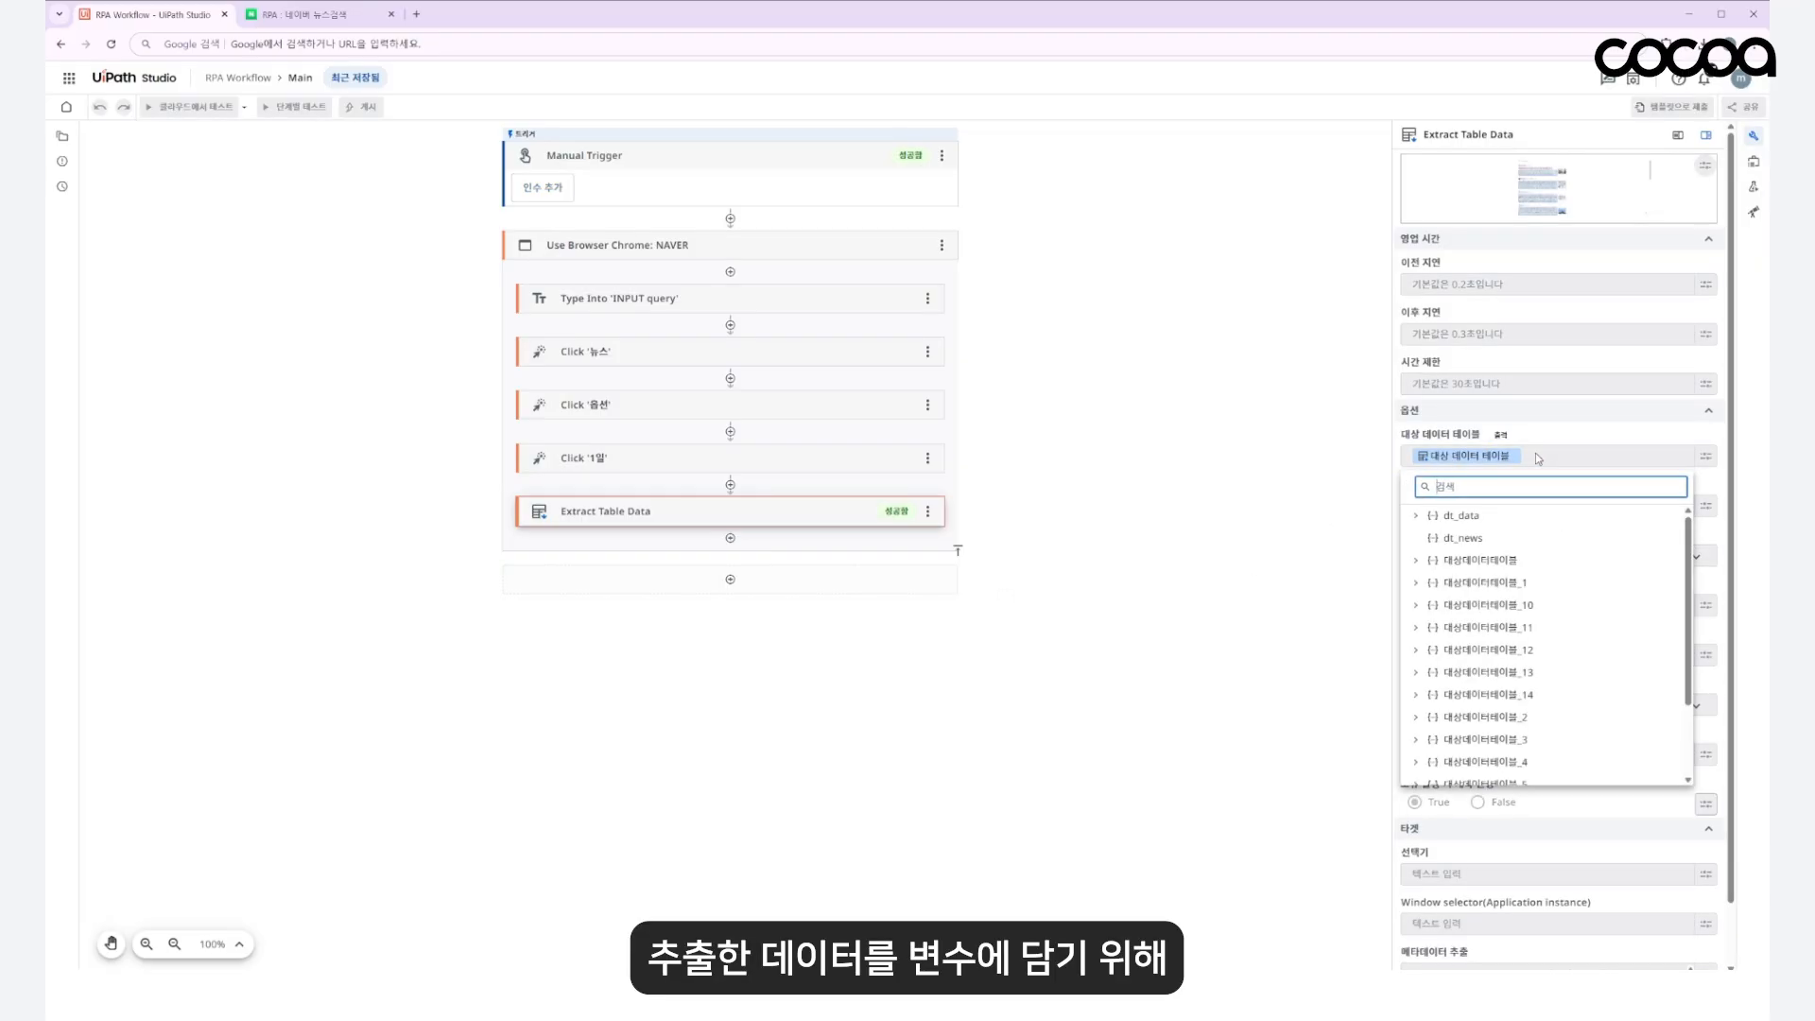
{"action": "left_click", "coordinate": [1542, 459]}
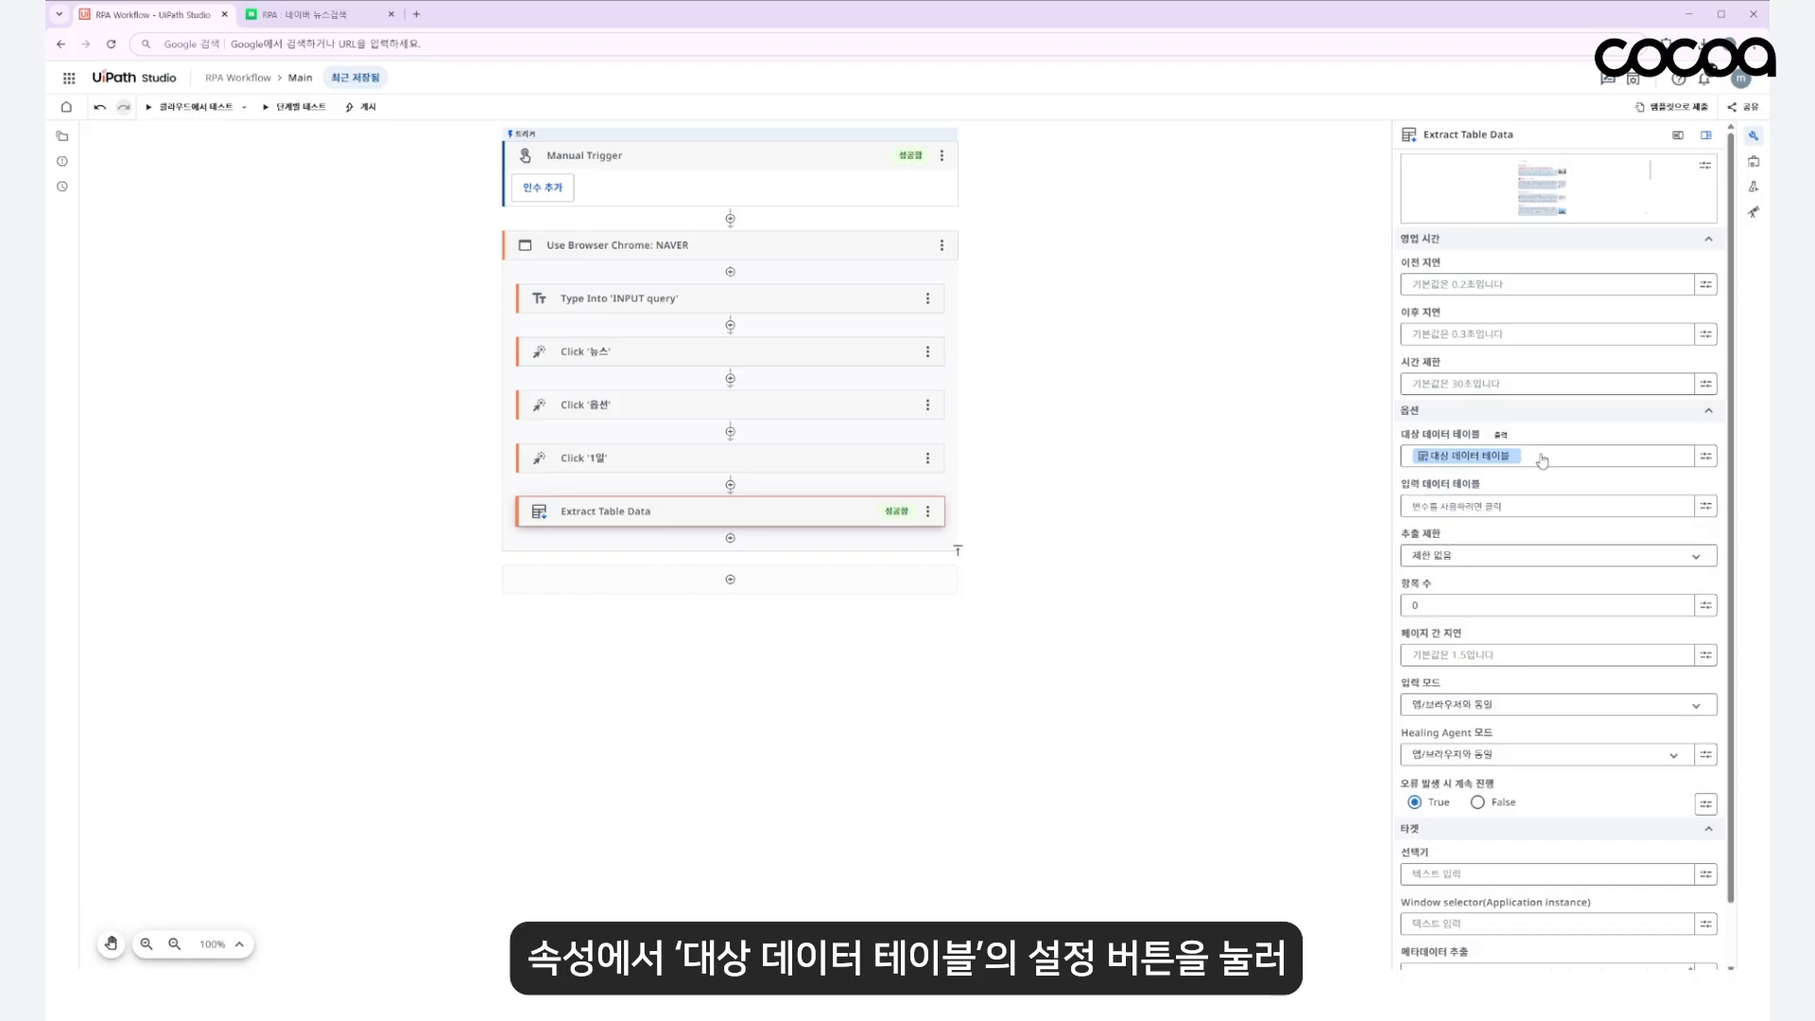
{"action": "left_click", "coordinate": [1701, 458]}
{"action": "left_click", "coordinate": [1695, 535]}
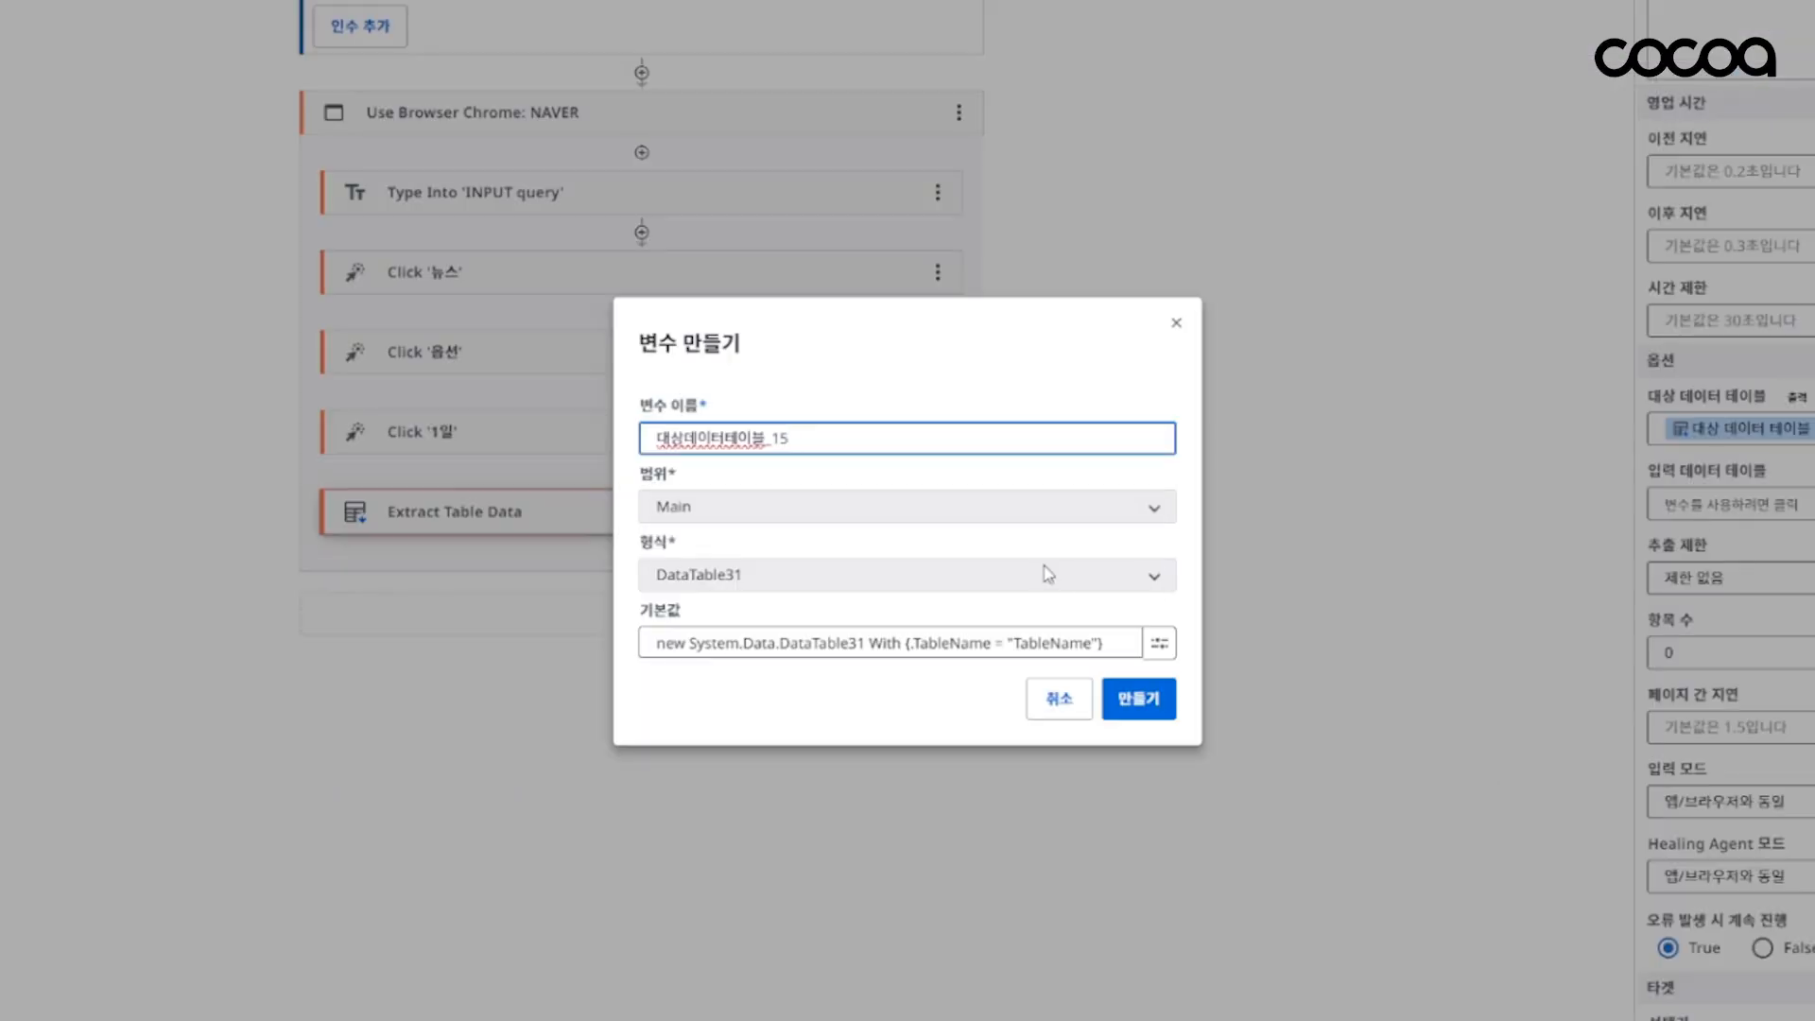
{"action": "left_click_drag", "start_coordinate": [817, 442], "coordinate": [656, 432]}
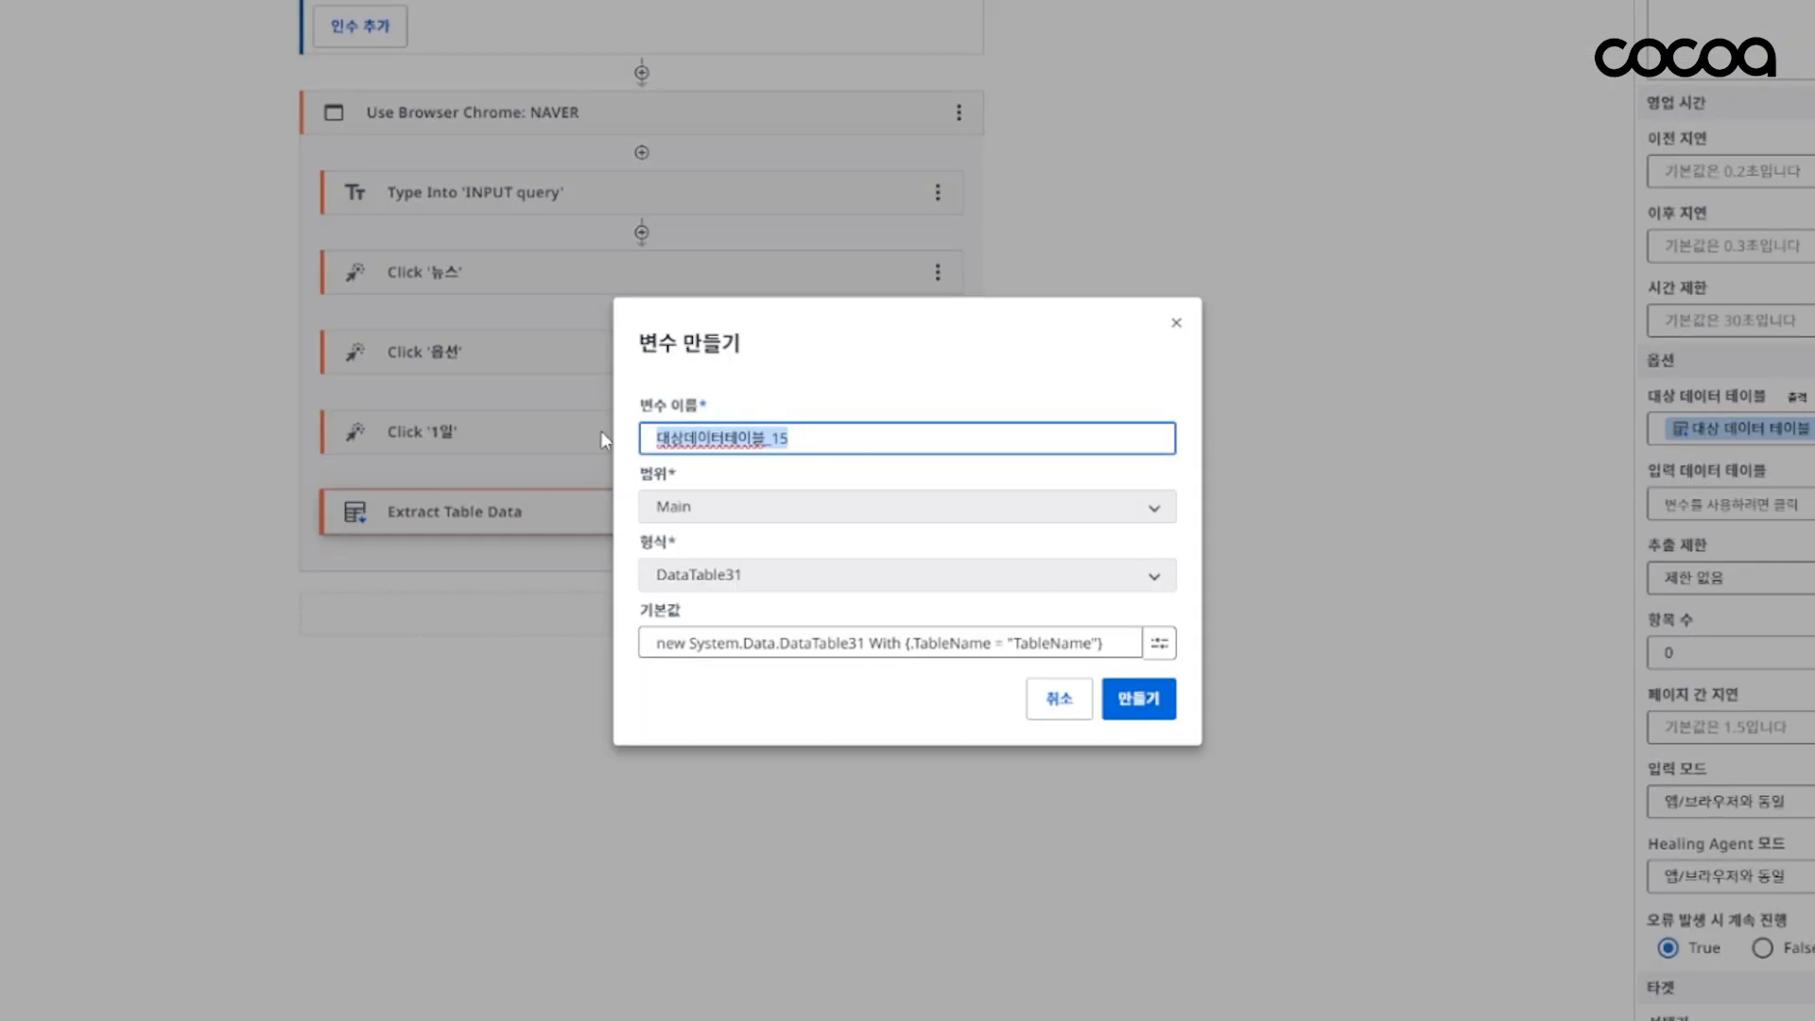
{"action": "type", "text": "dt_"}
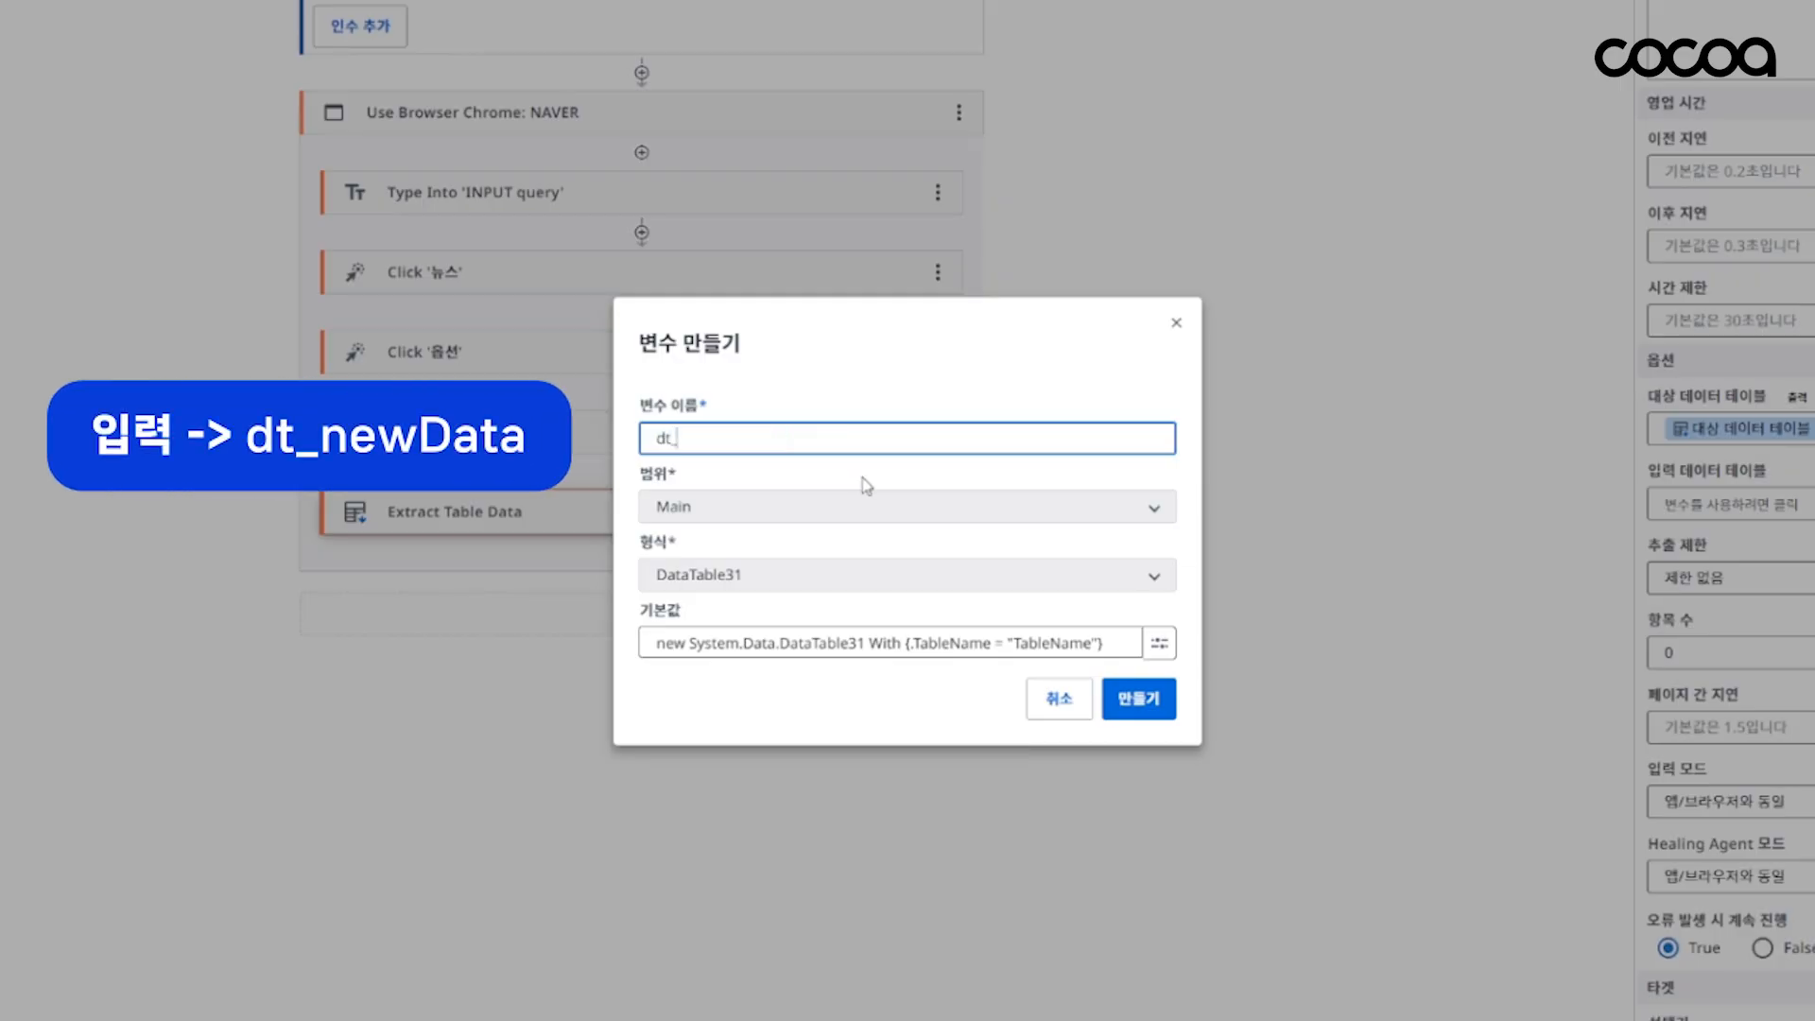
{"action": "type", "text": "newsData"}
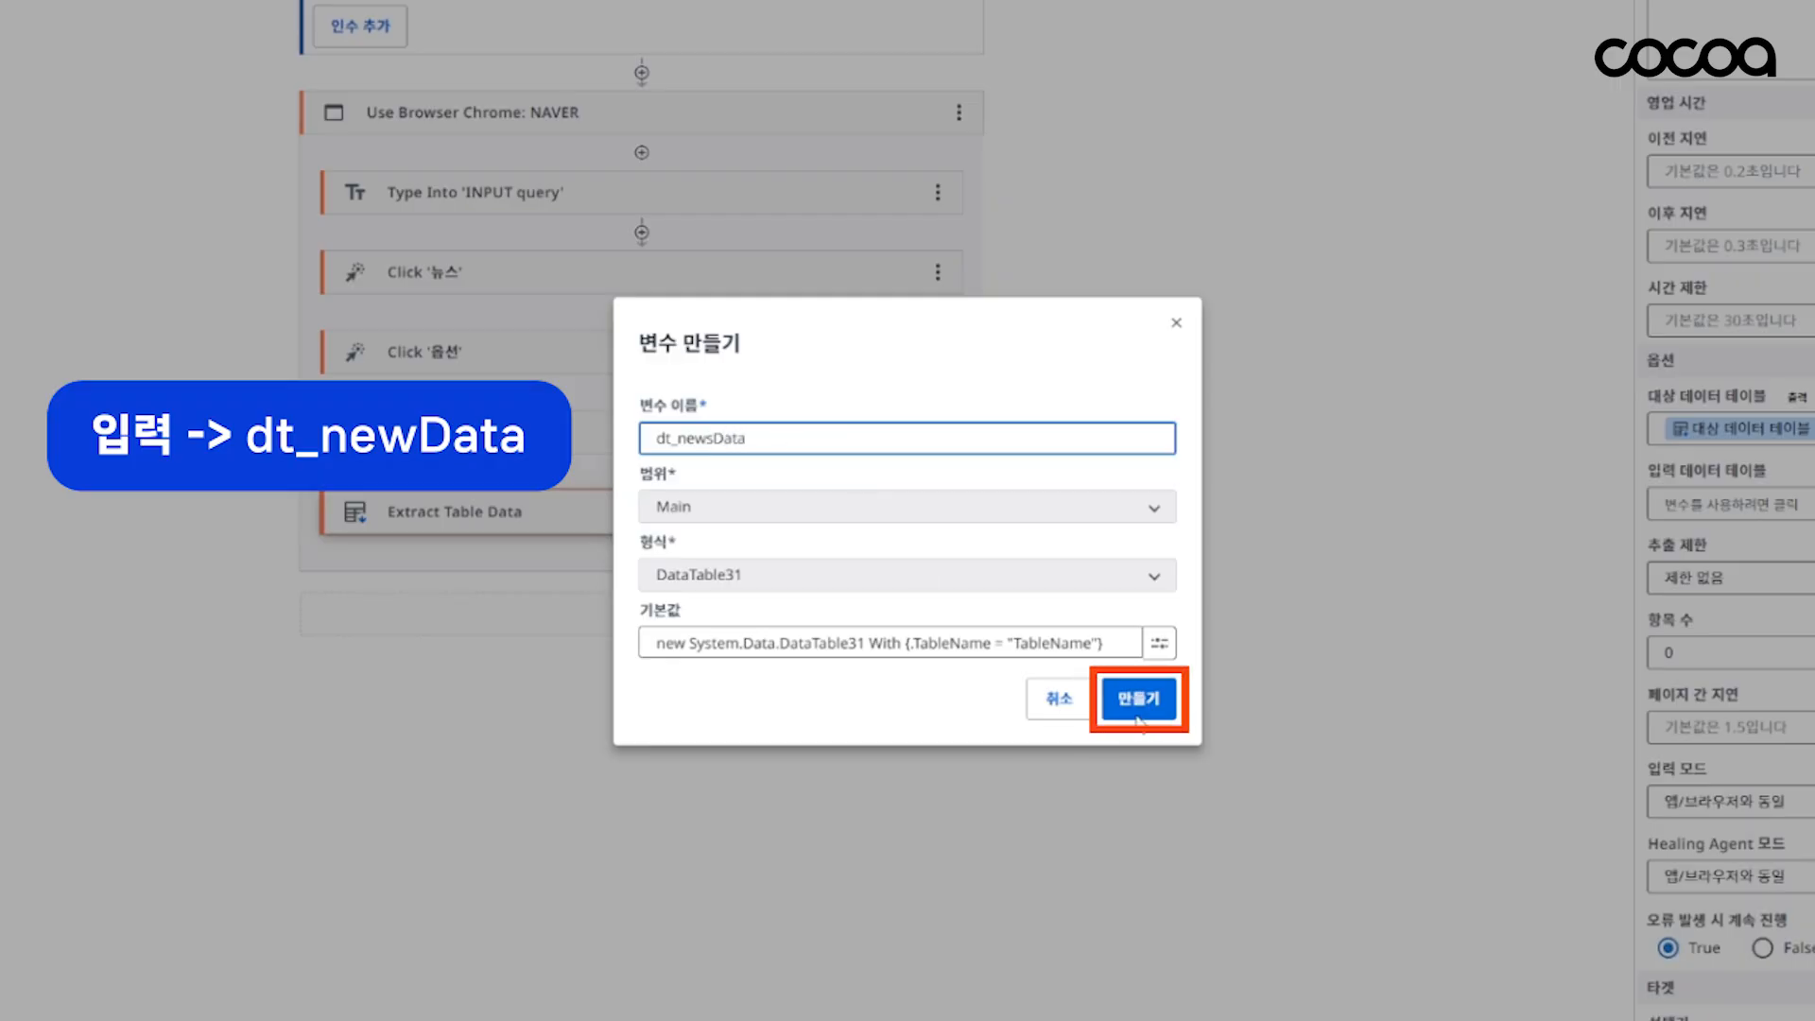
{"action": "left_click", "coordinate": [1139, 697]}
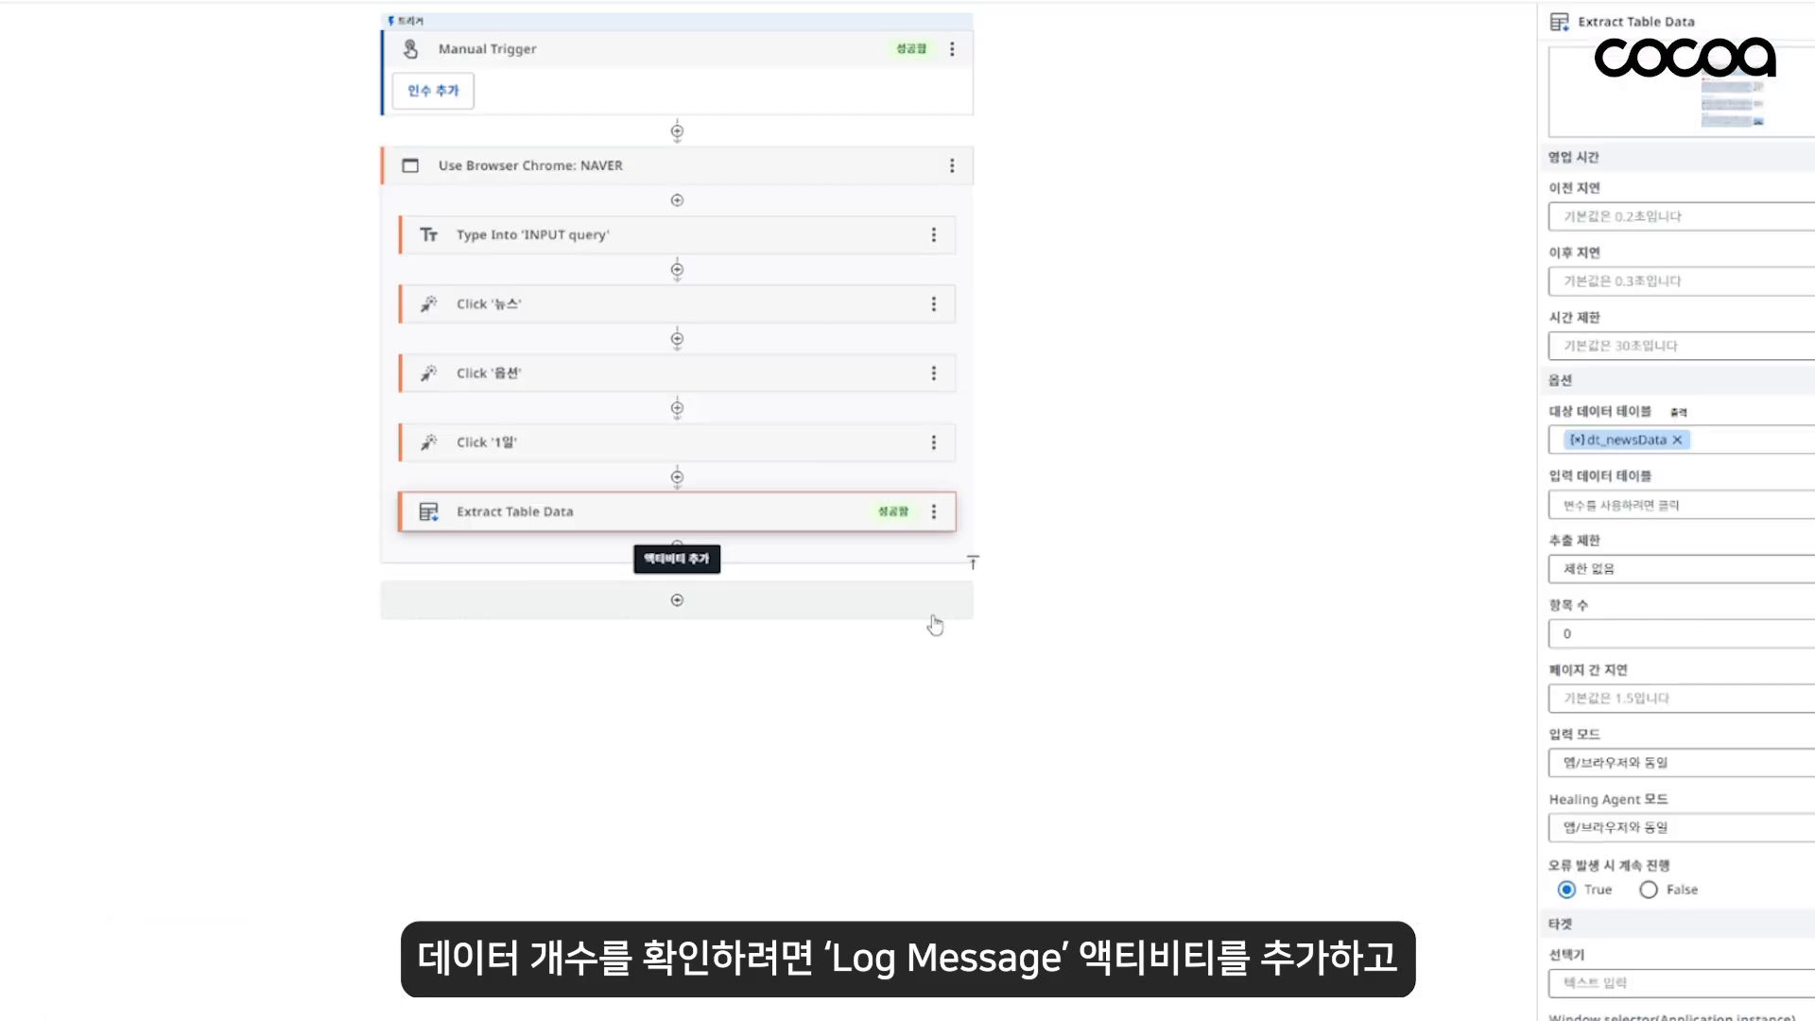
Step: Add a Log Message activity below Extract Table Data
{"action": "left_click", "coordinate": [677, 548]}
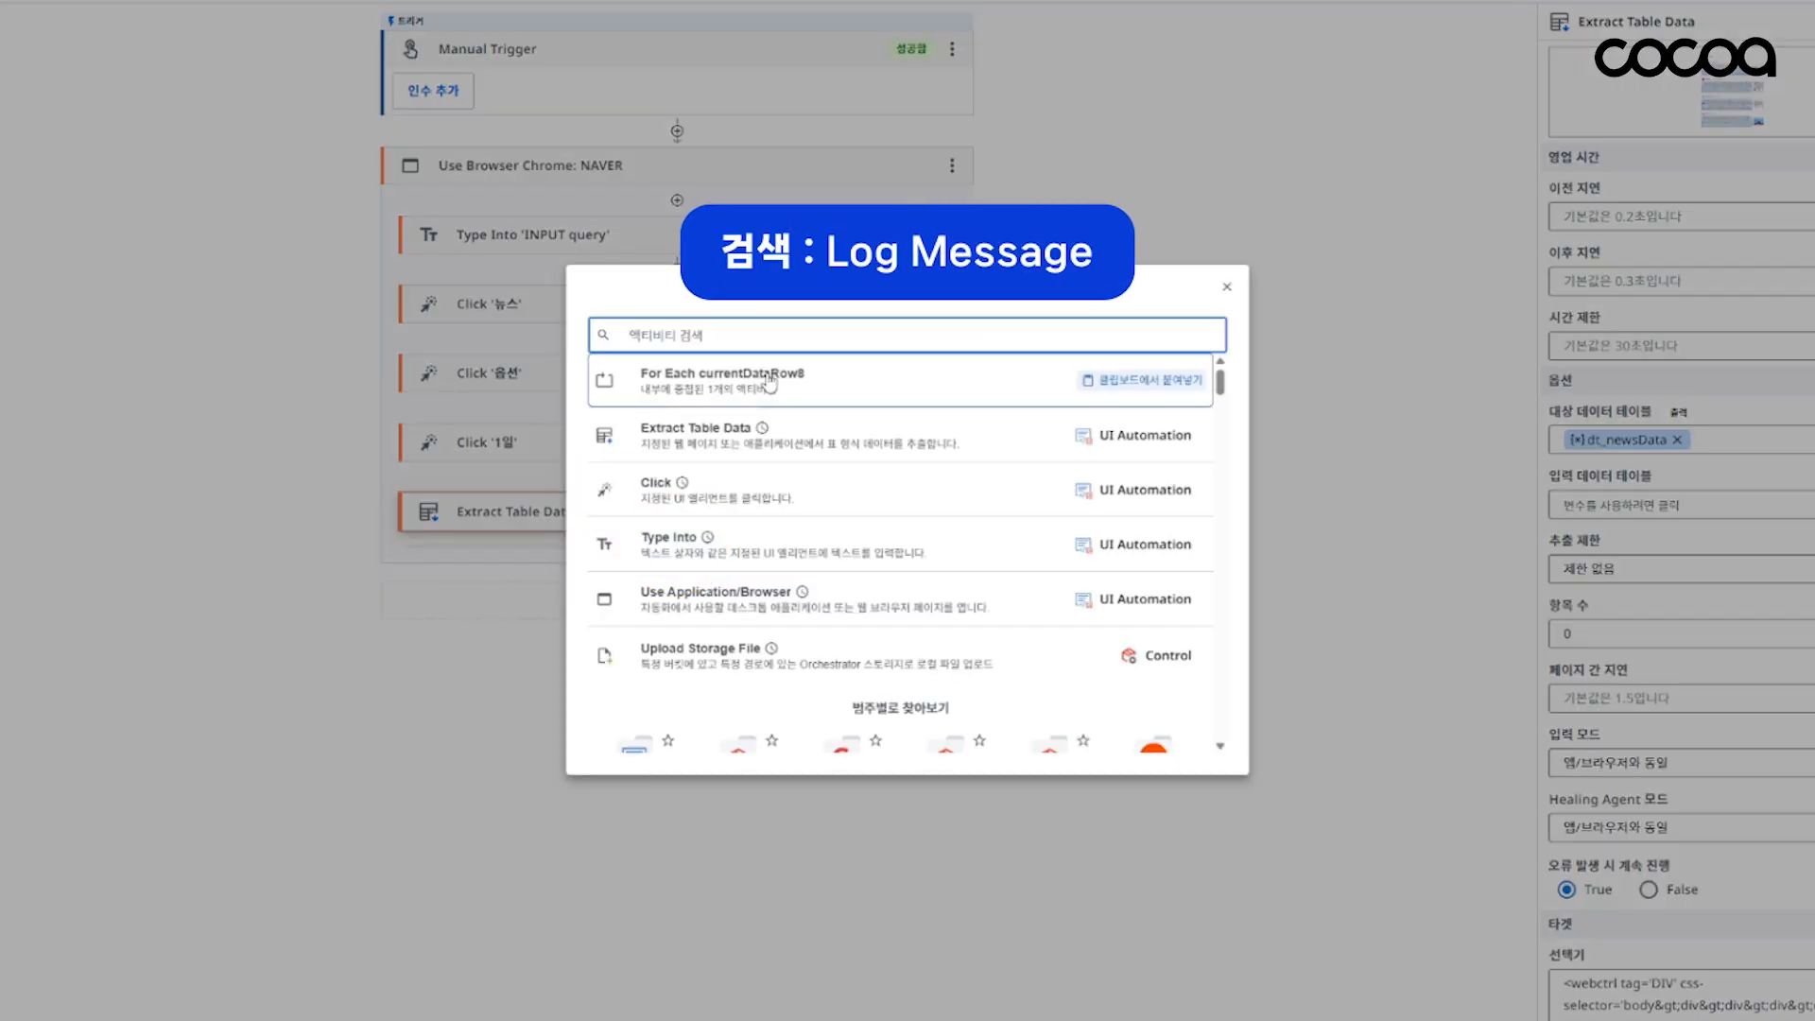
{"action": "type", "text": "log"}
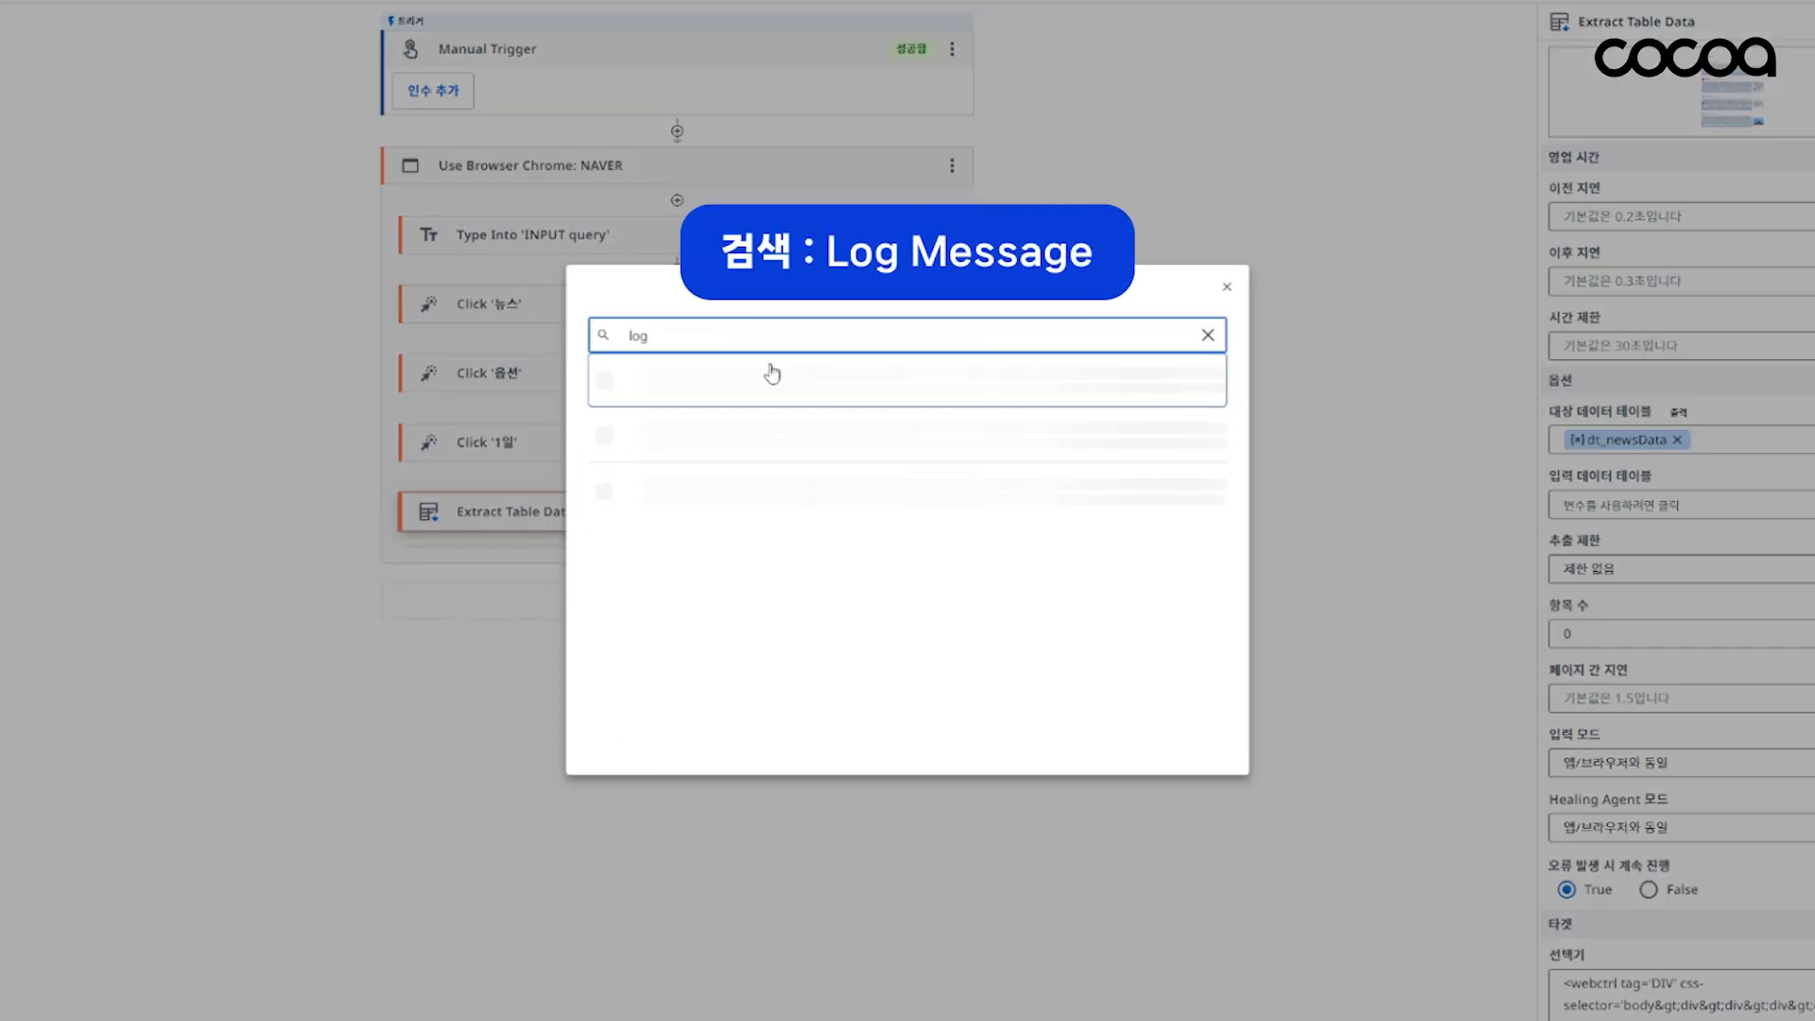
{"action": "left_click", "coordinate": [790, 389]}
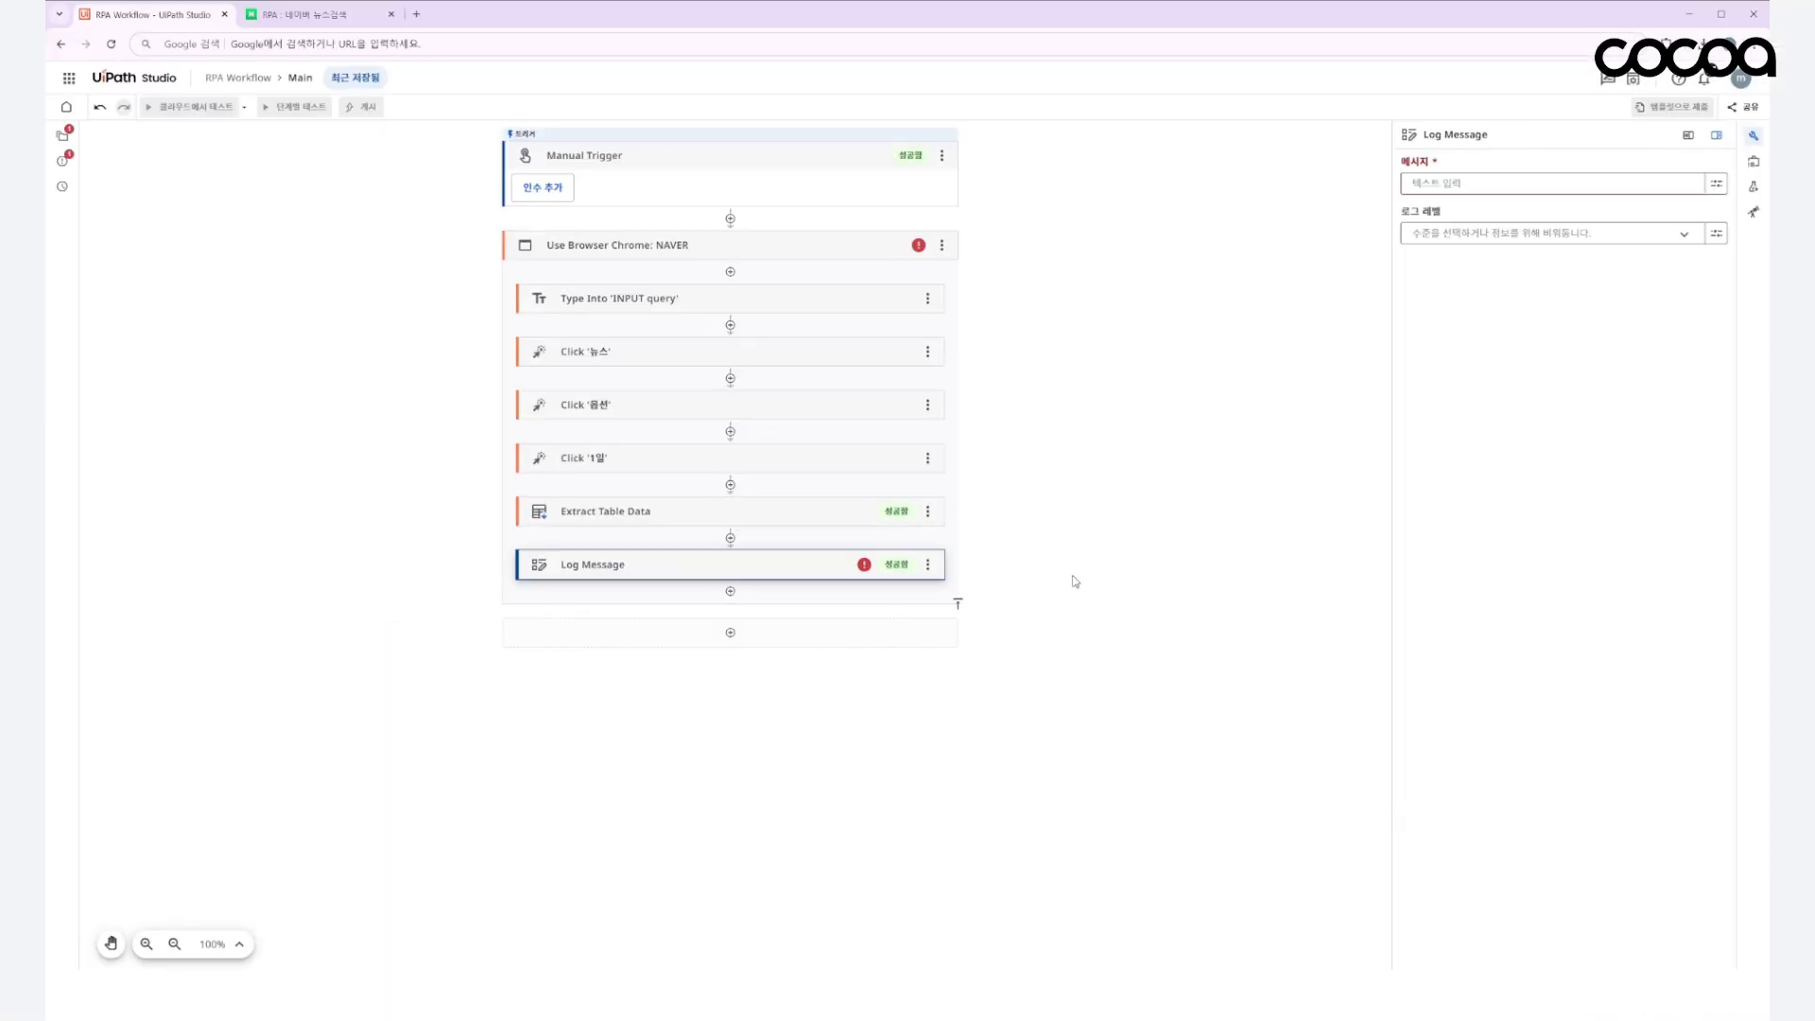
Step: Enter the text 데이터 숫자 as the Log Message activity's message
{"action": "left_click", "coordinate": [1500, 183]}
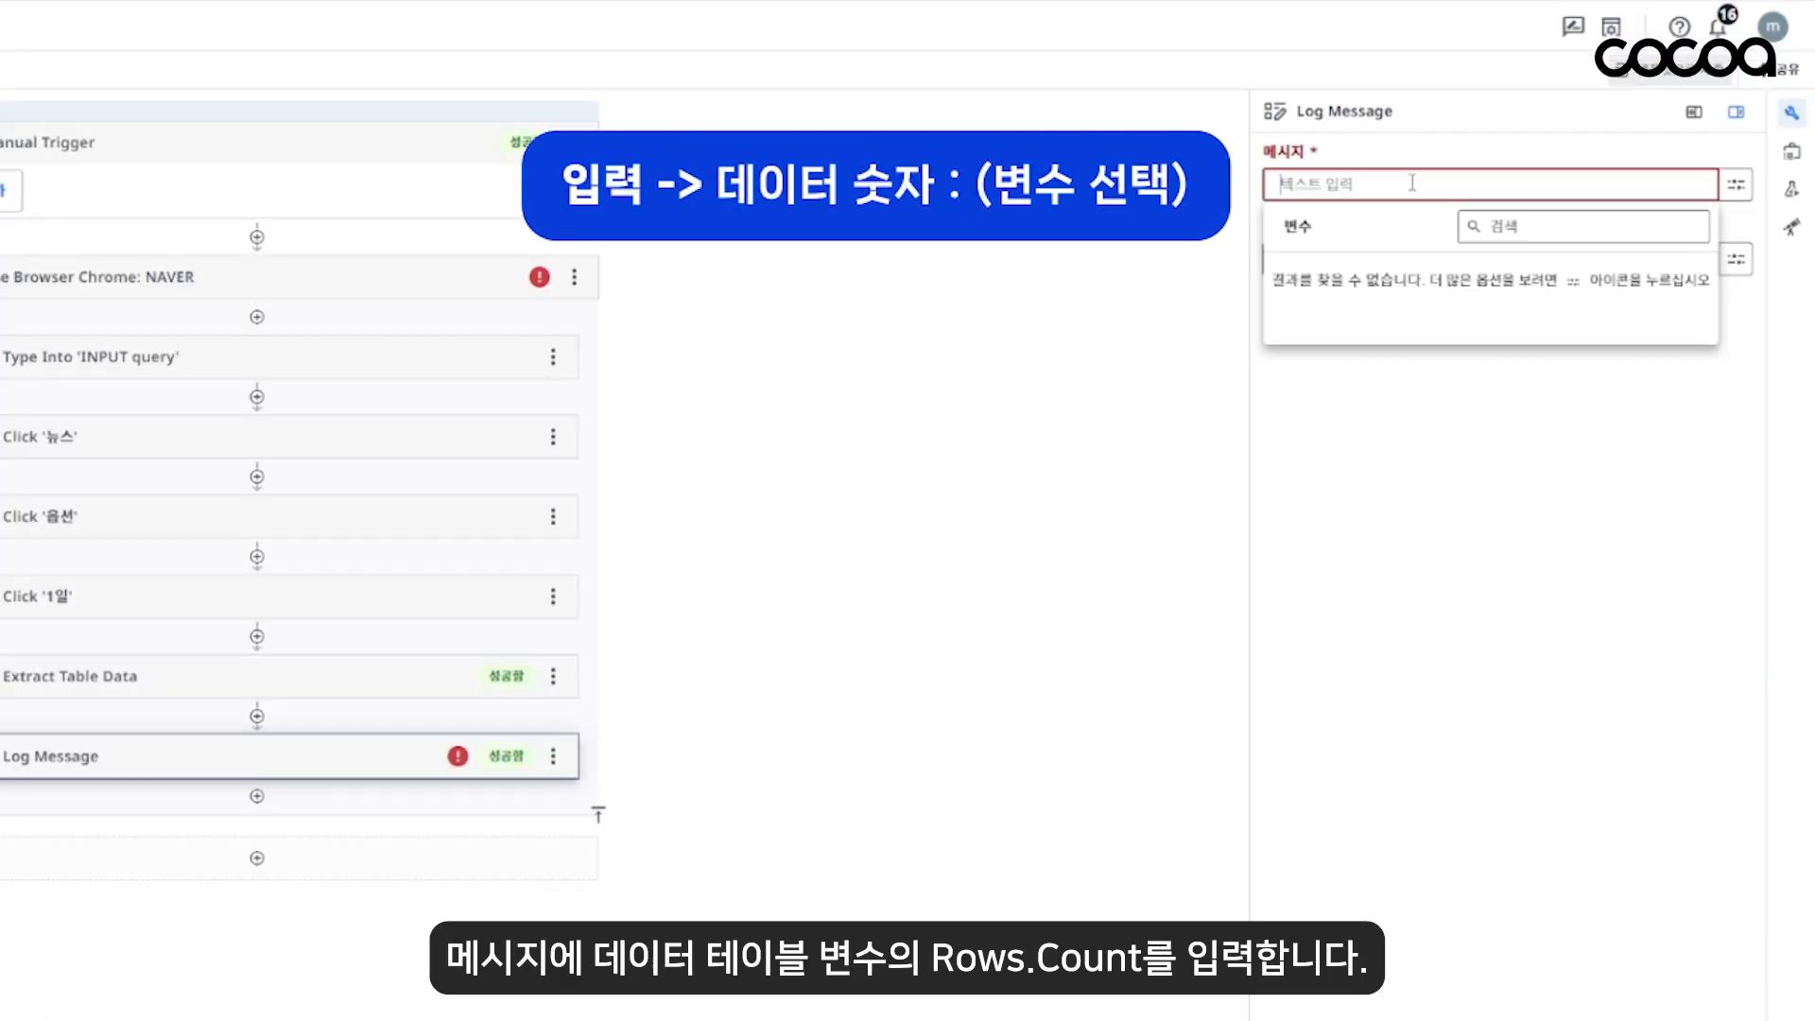
{"action": "type", "text": "ep"}
{"action": "key", "text": "BackSpace"}
{"action": "key", "text": "BackSpace"}
{"action": "type", "text": "ㄷ"}
{"action": "type", "text": "이터 "}
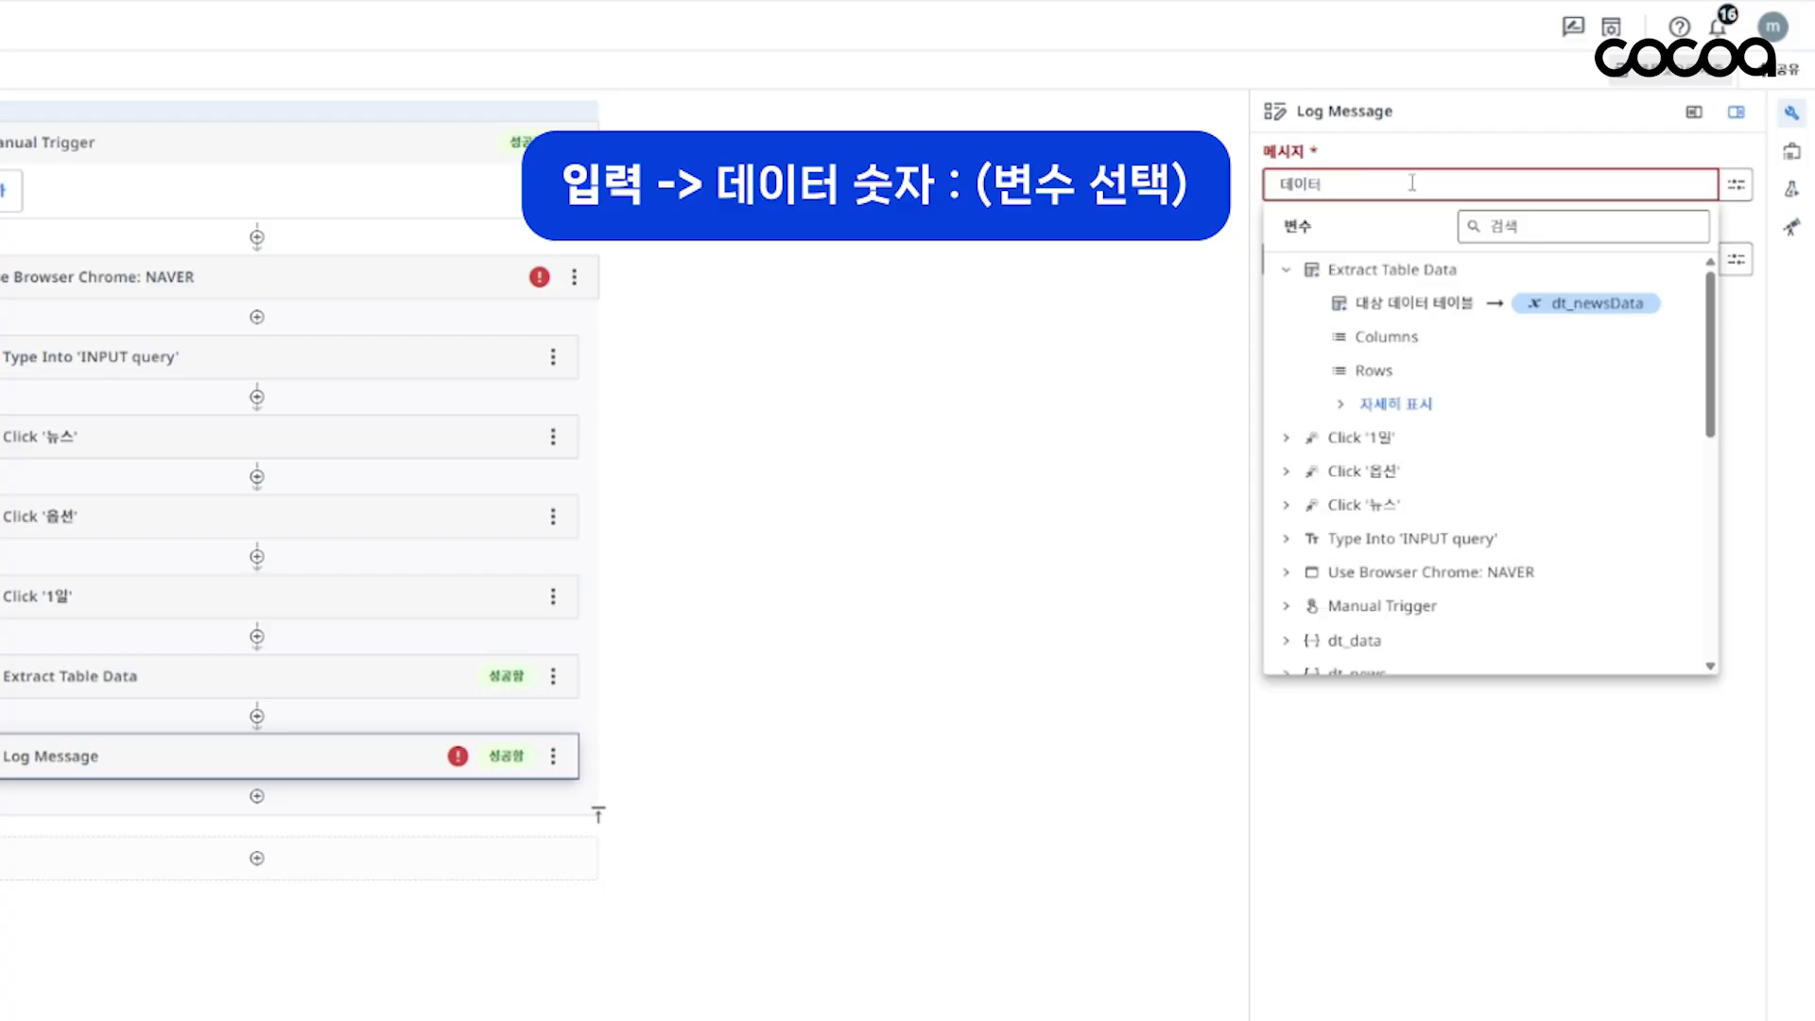
{"action": "type", "text": "숫지"}
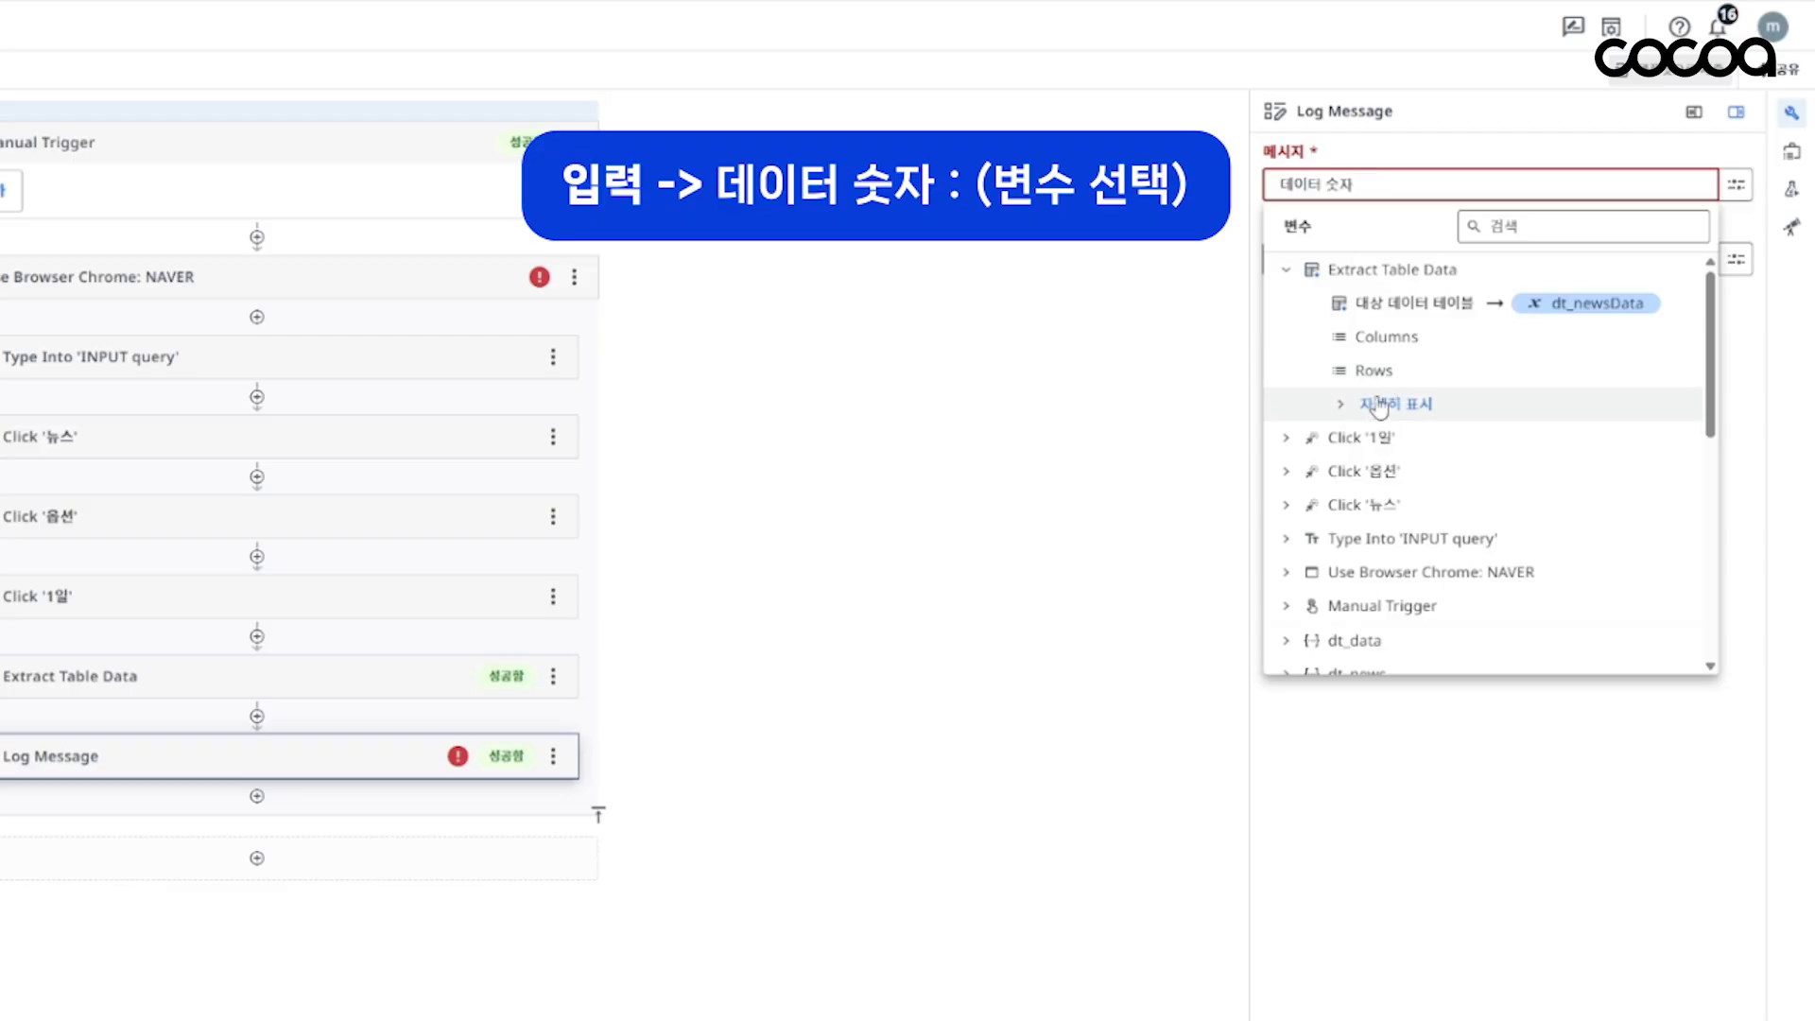
Step: Insert the row count of dt_newsData, dt_newsData.Rows.Count, into the Log Message text after 데이터 숫자
{"action": "left_click", "coordinate": [1343, 406]}
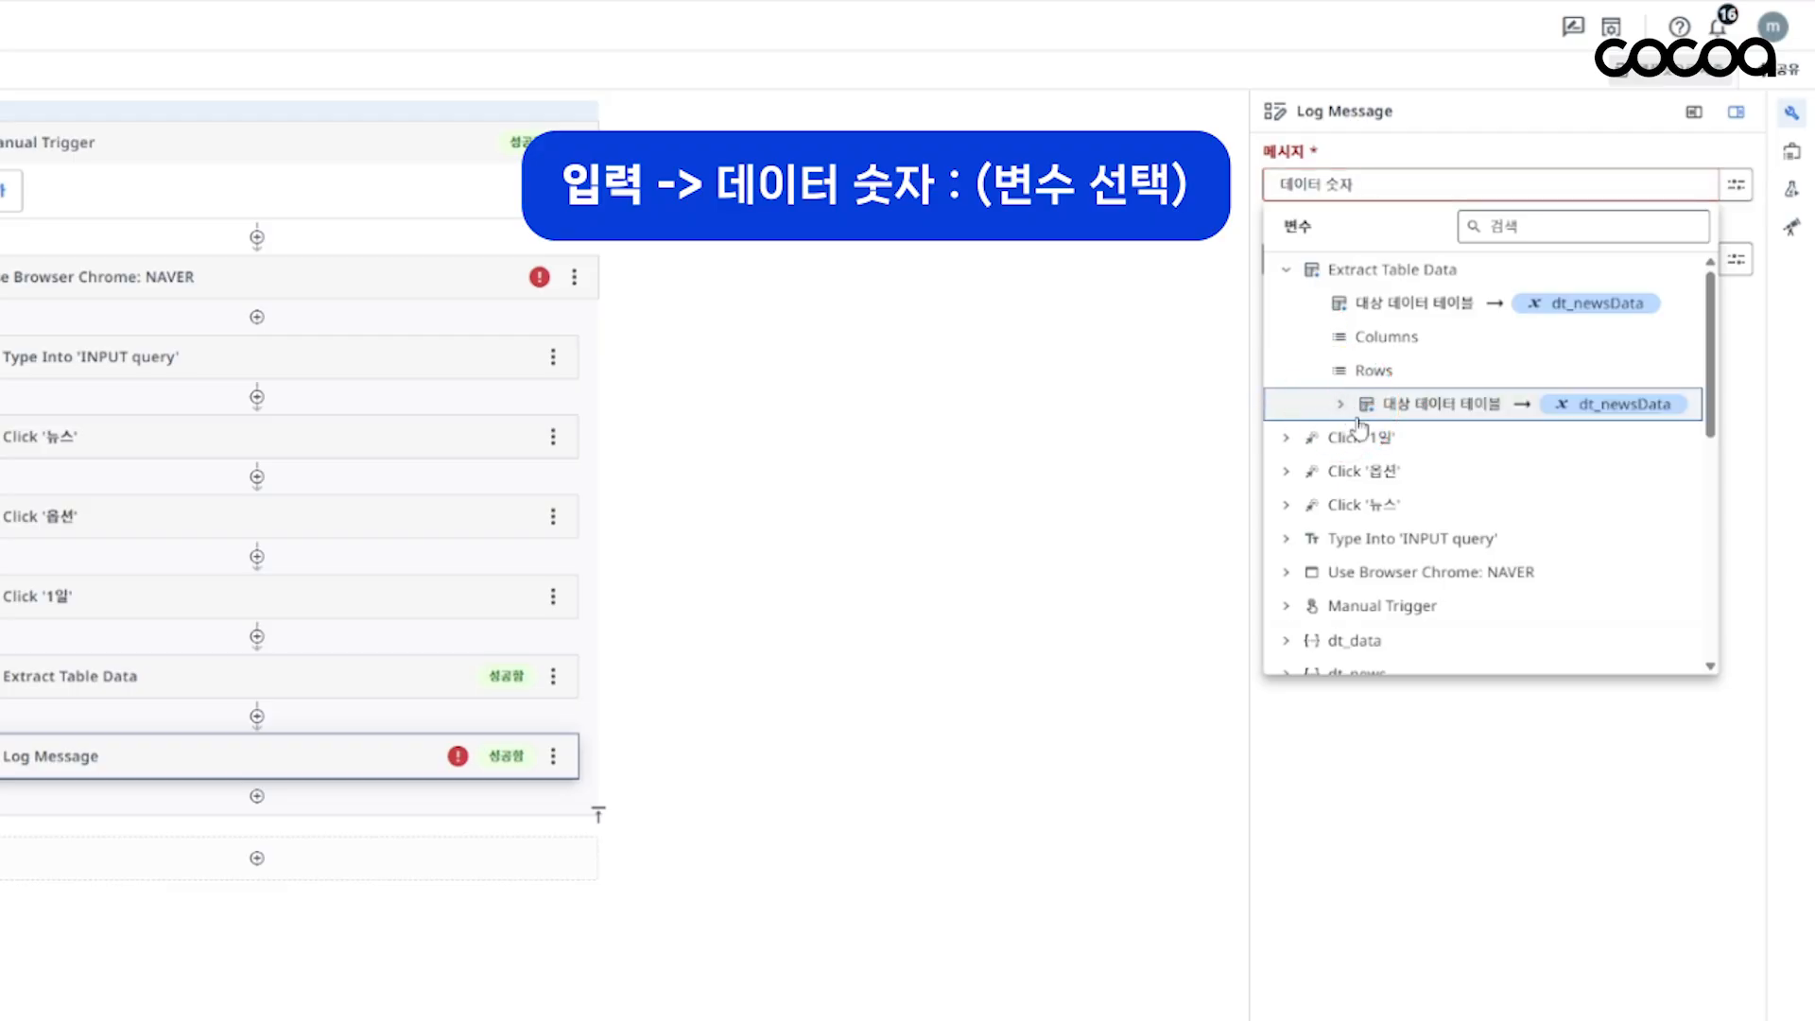
{"action": "left_click", "coordinate": [1341, 405]}
{"action": "left_click", "coordinate": [1373, 473]}
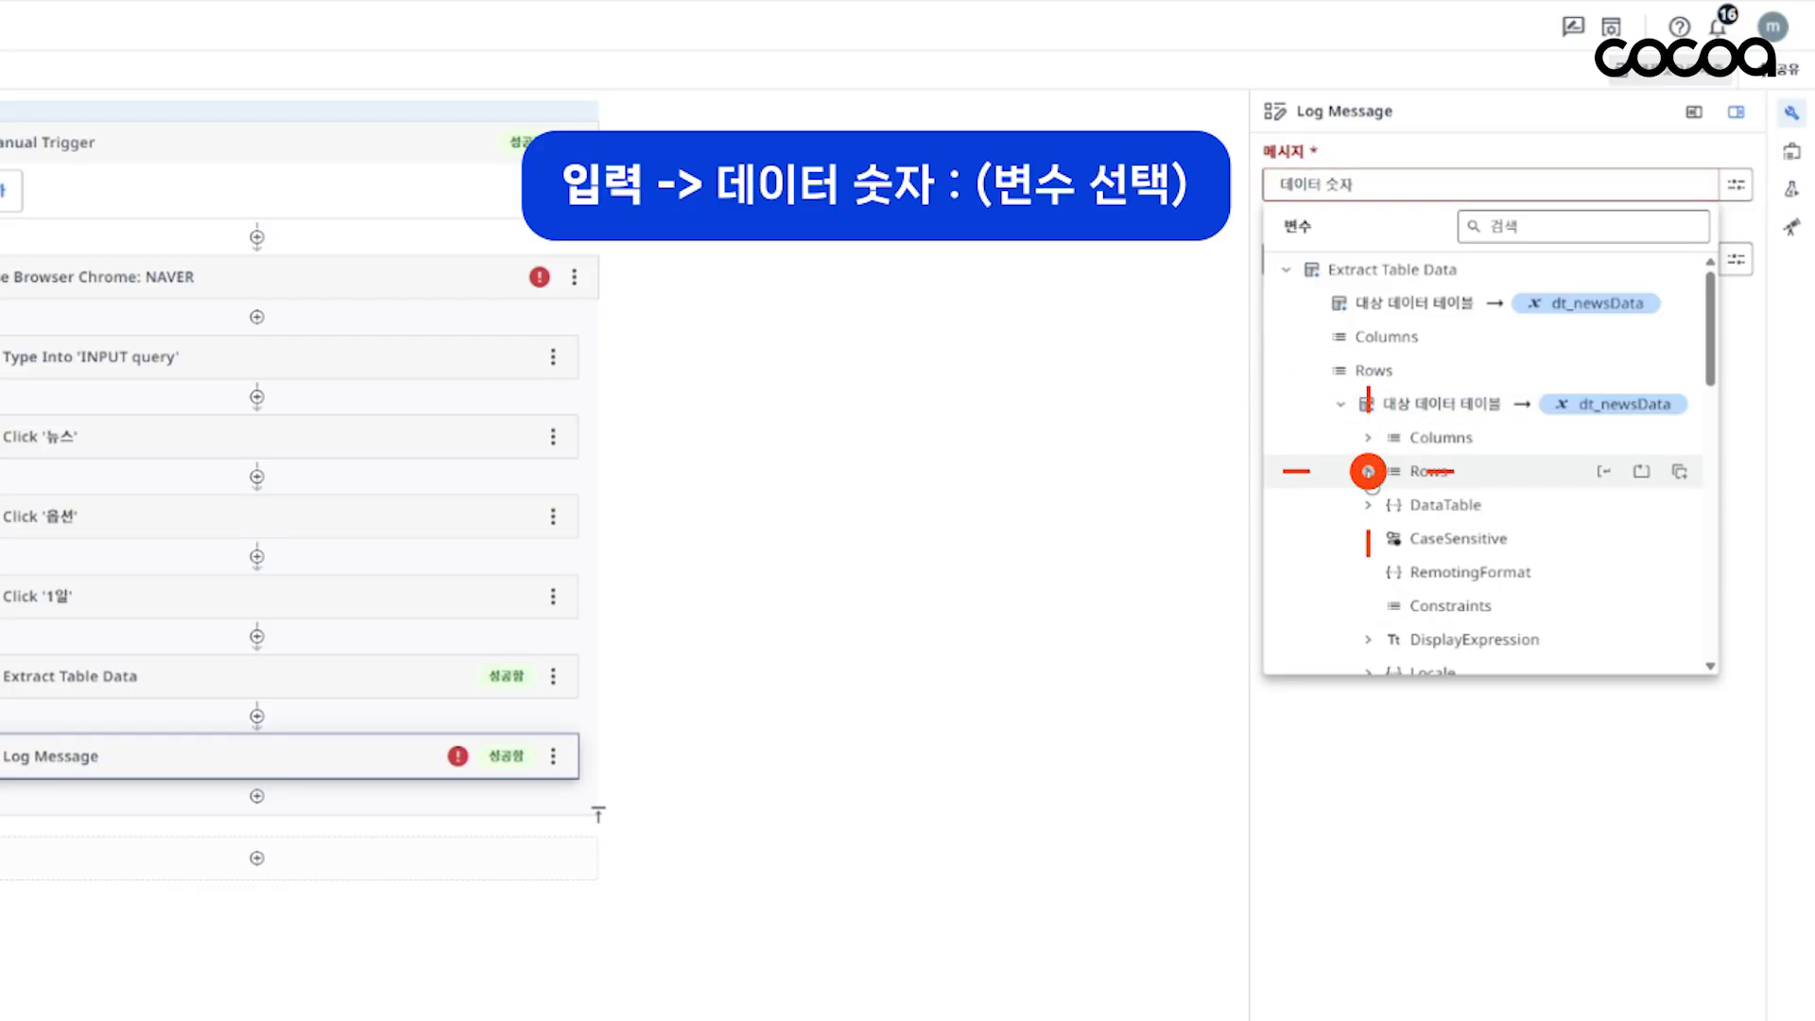
{"action": "left_click", "coordinate": [1441, 515]}
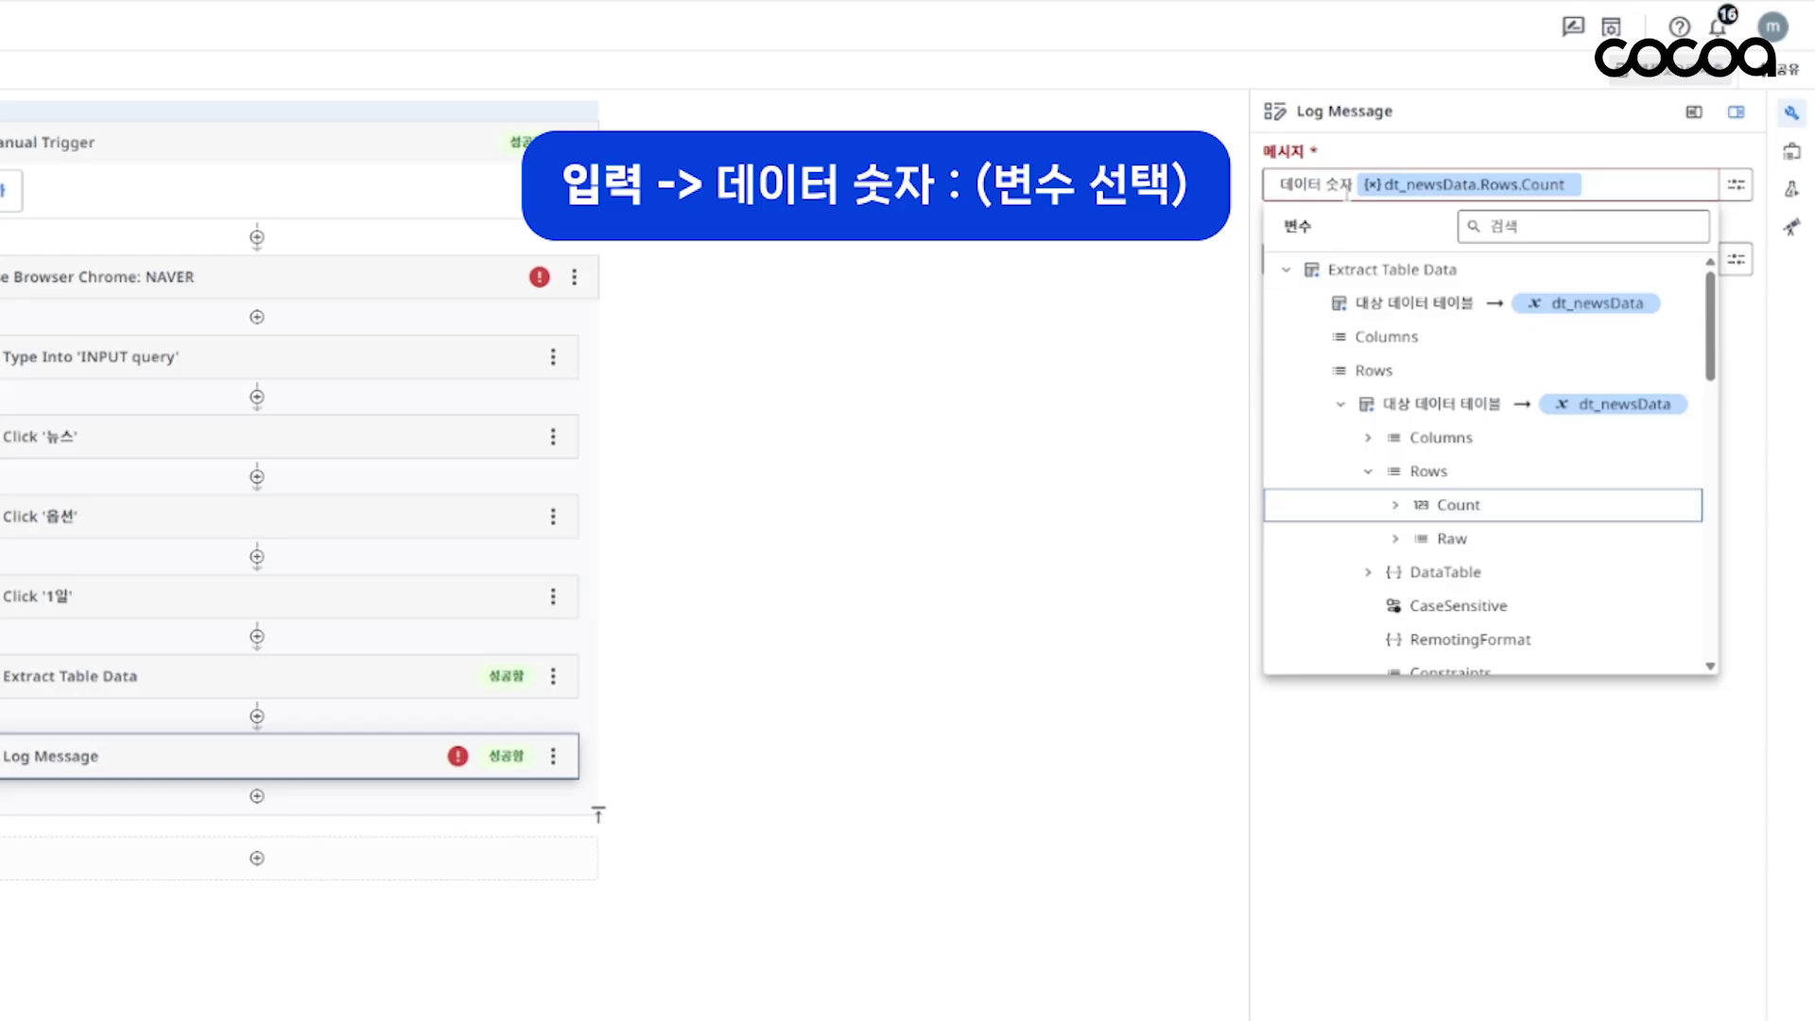
Step: Add a colon between 데이터 숫자 and the row count variable in the message, and test the workflow in the cloud
{"action": "left_click", "coordinate": [1603, 186]}
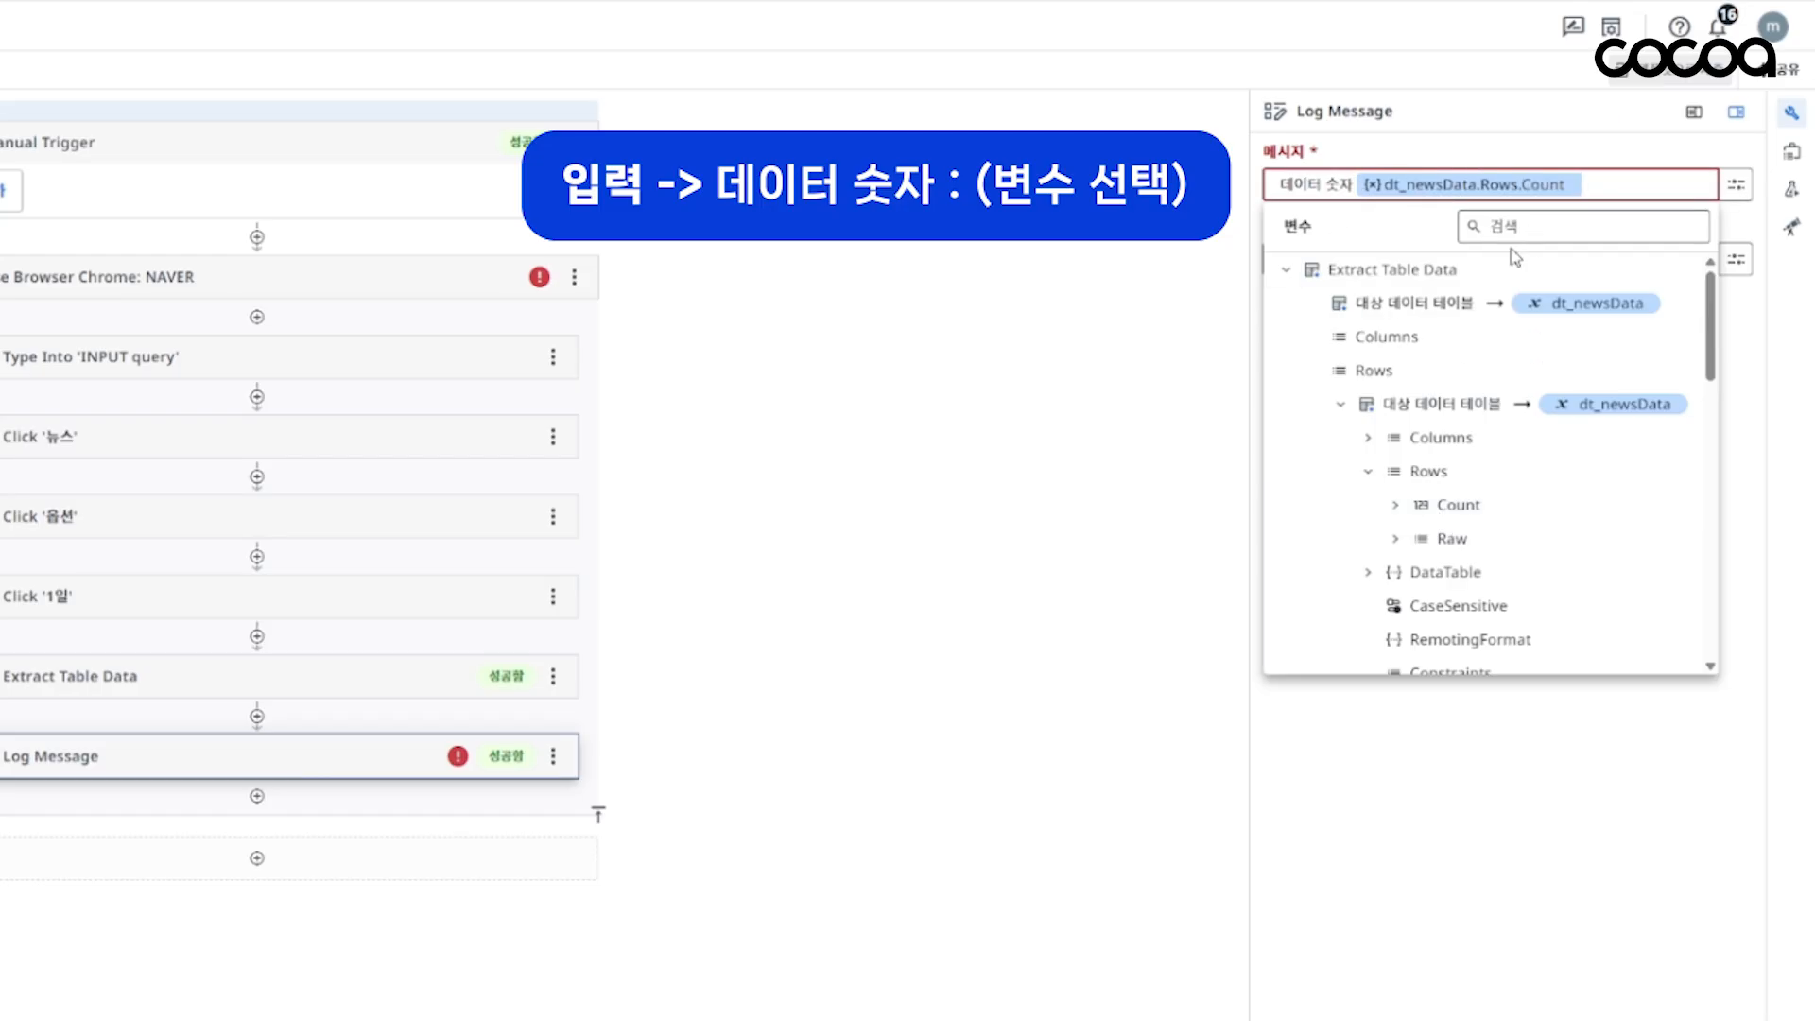
{"action": "type", "text": ":"}
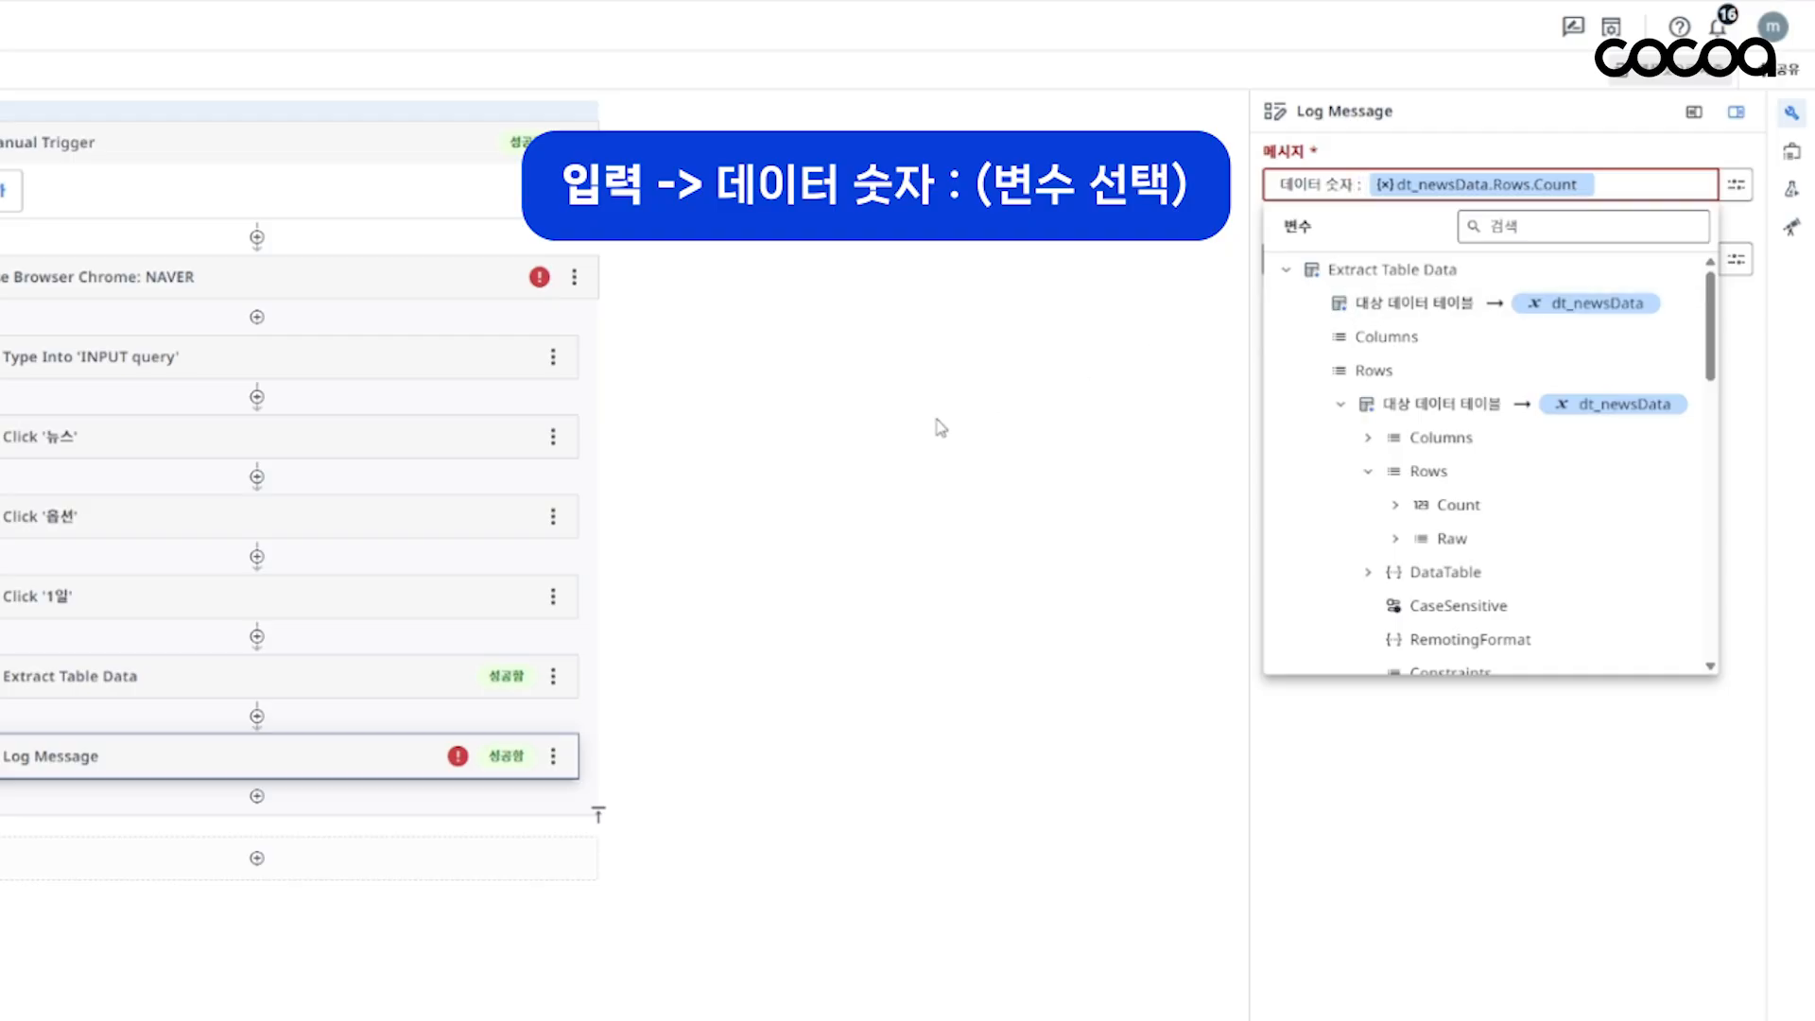
{"action": "left_click", "coordinate": [1580, 866]}
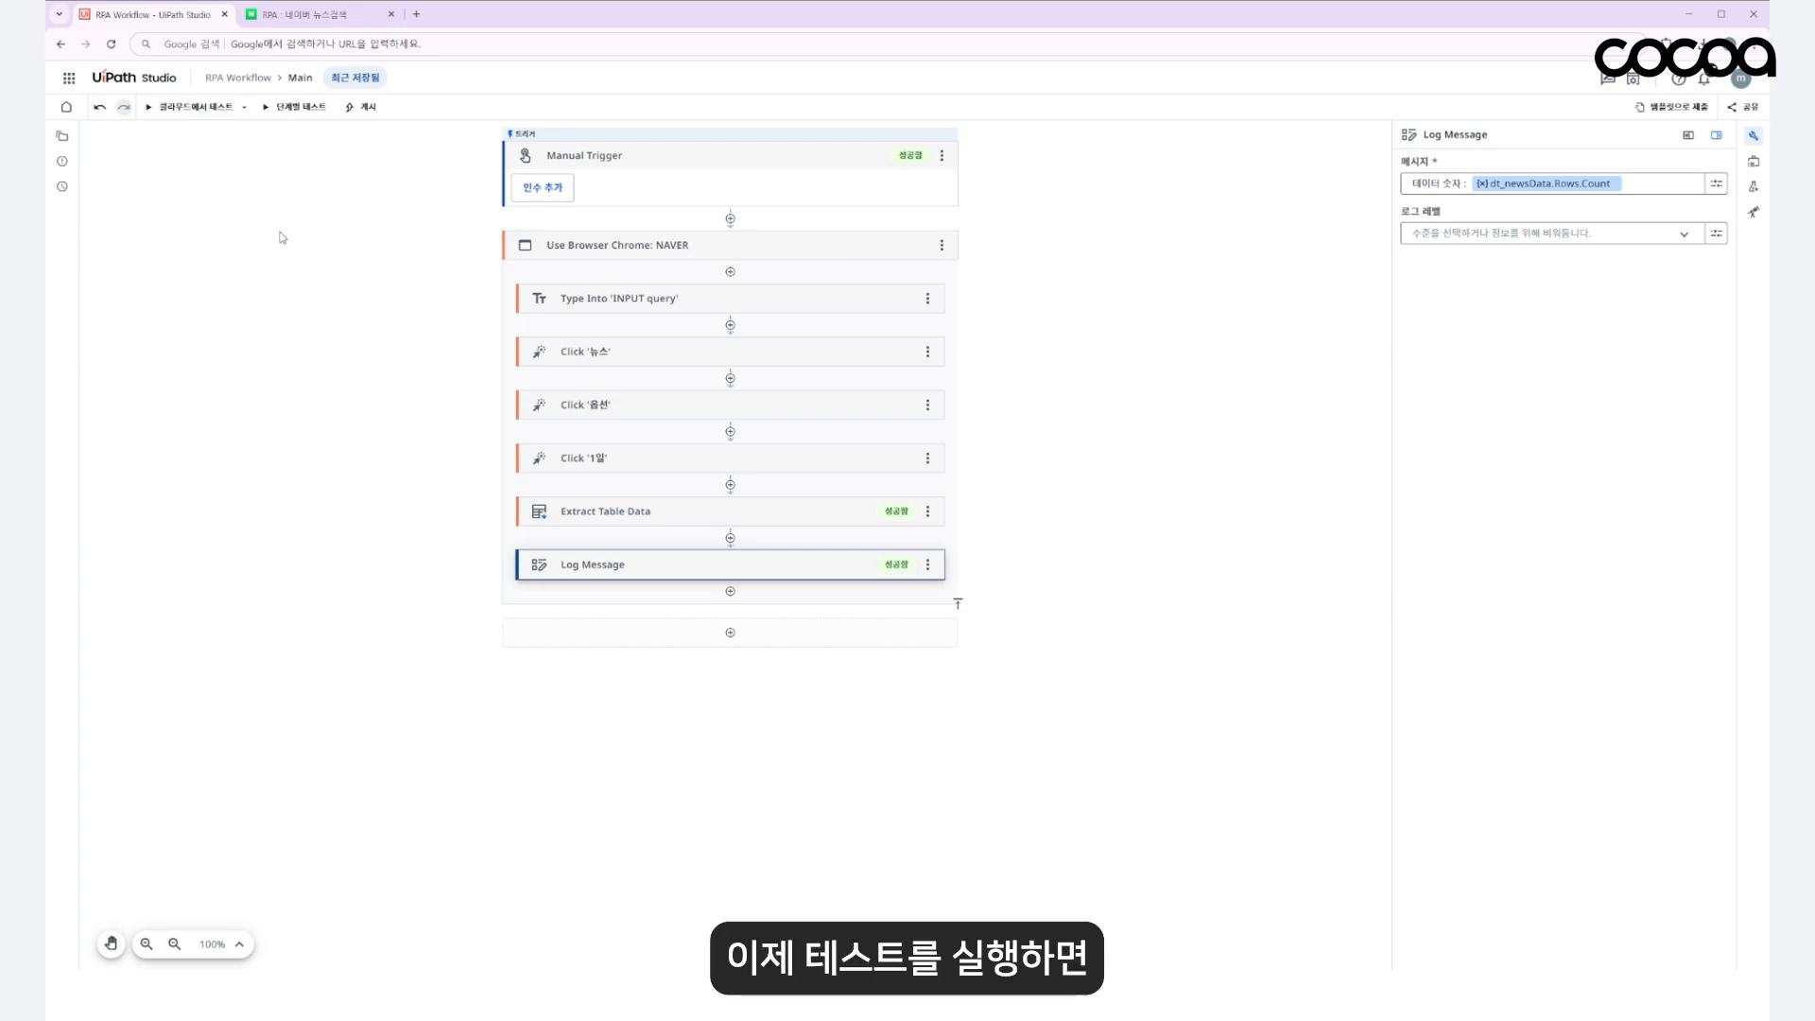
{"action": "left_click", "coordinate": [182, 111]}
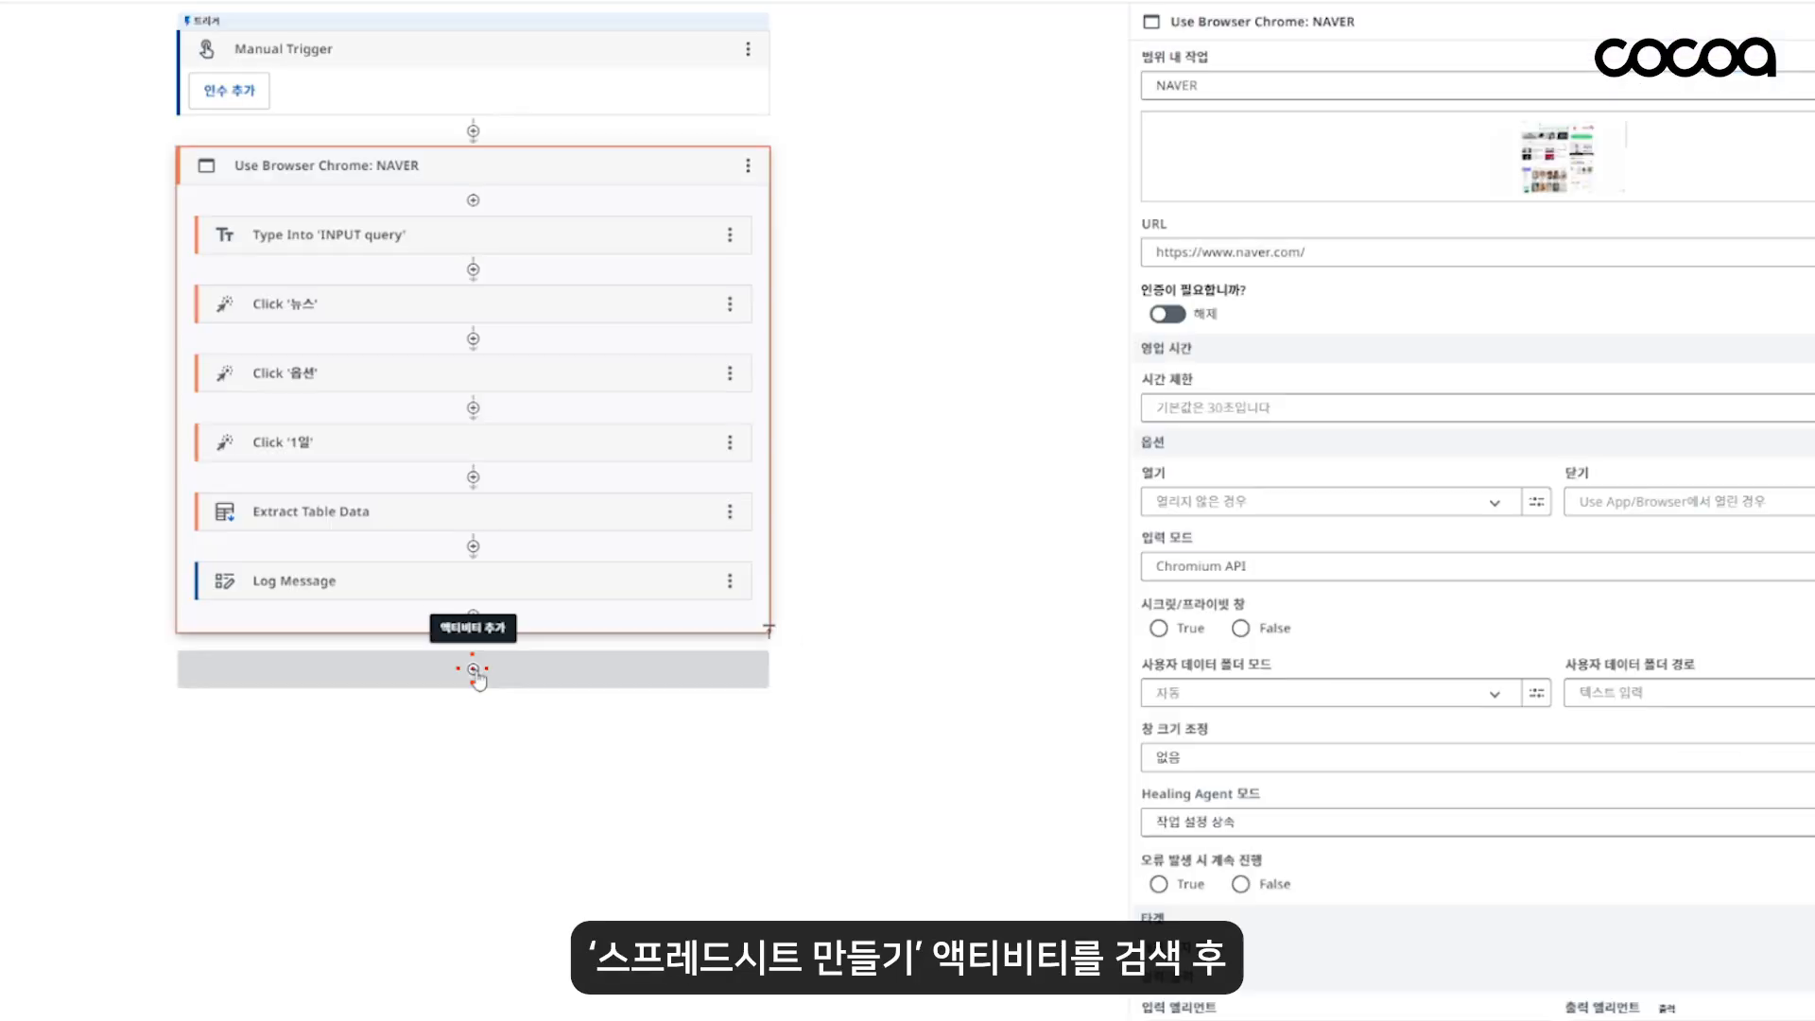
Step: Add the Google Workspace activity 스프레드시트 만들기 below the Use Browser Chrome: NAVER block
{"action": "left_click", "coordinate": [574, 633]}
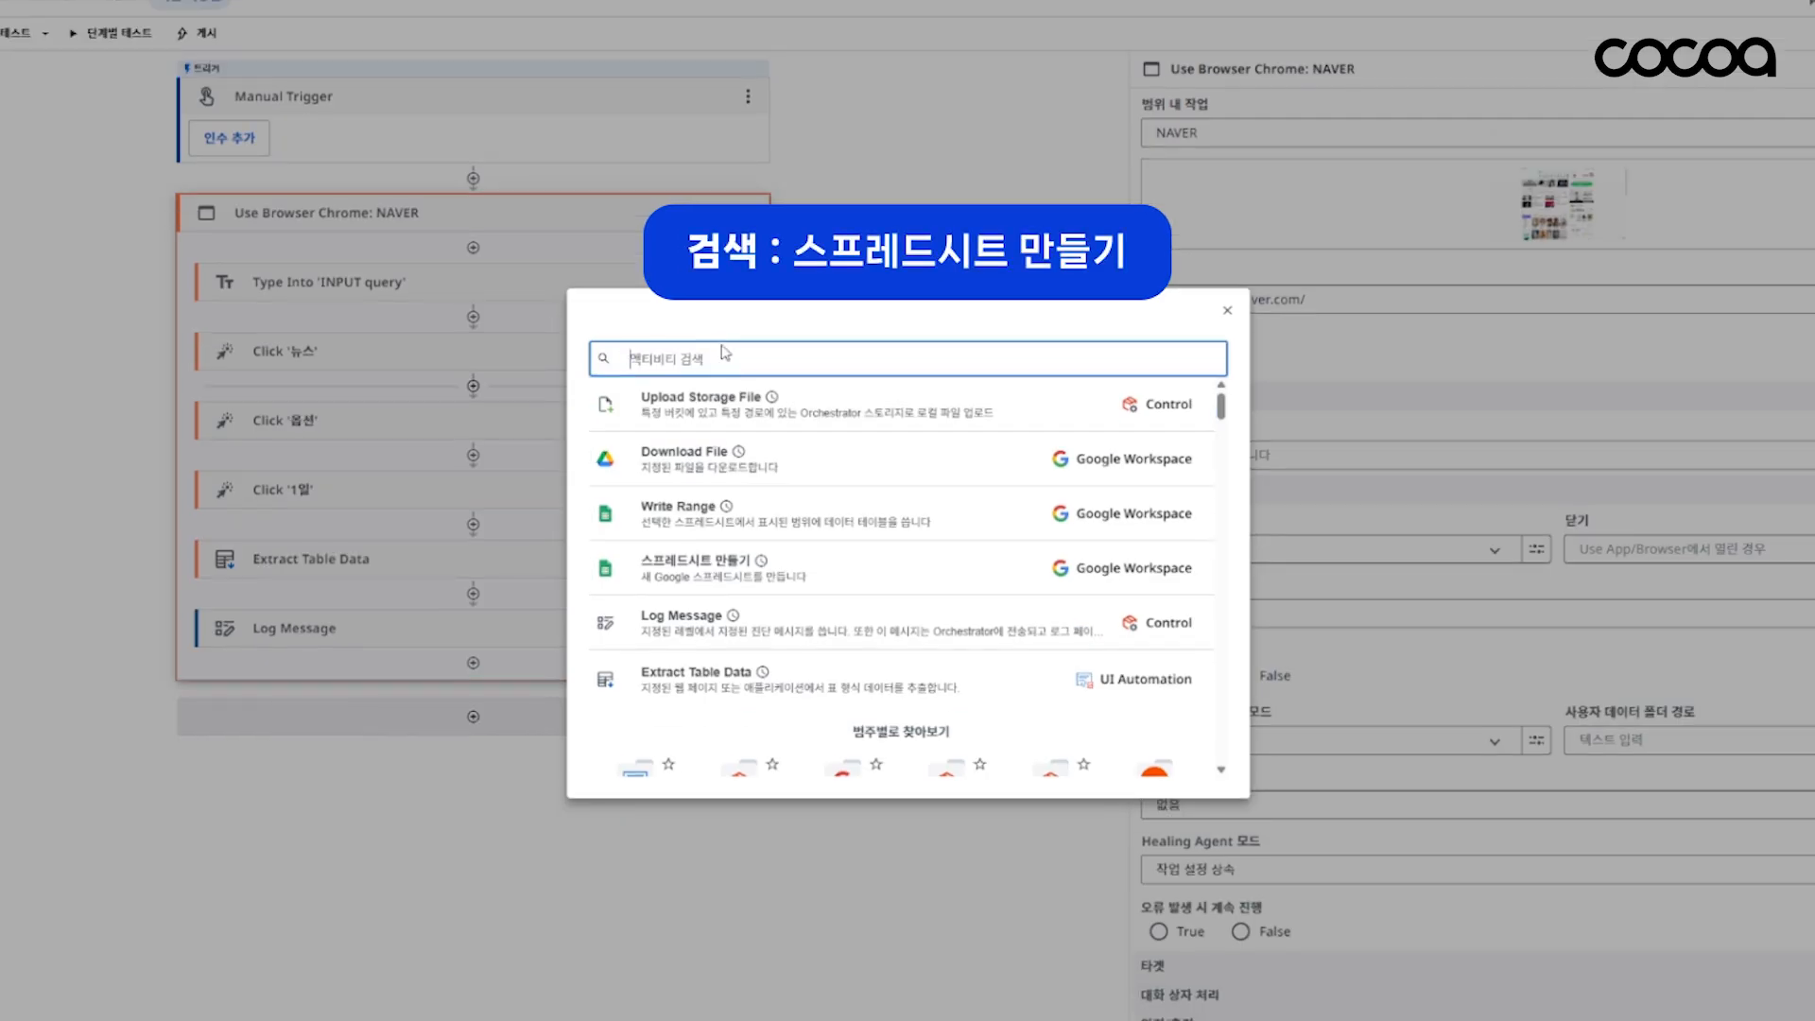
{"action": "type", "text": "ㅎ"}
{"action": "key", "text": "BackSpace"}
{"action": "type", "text": "google s"}
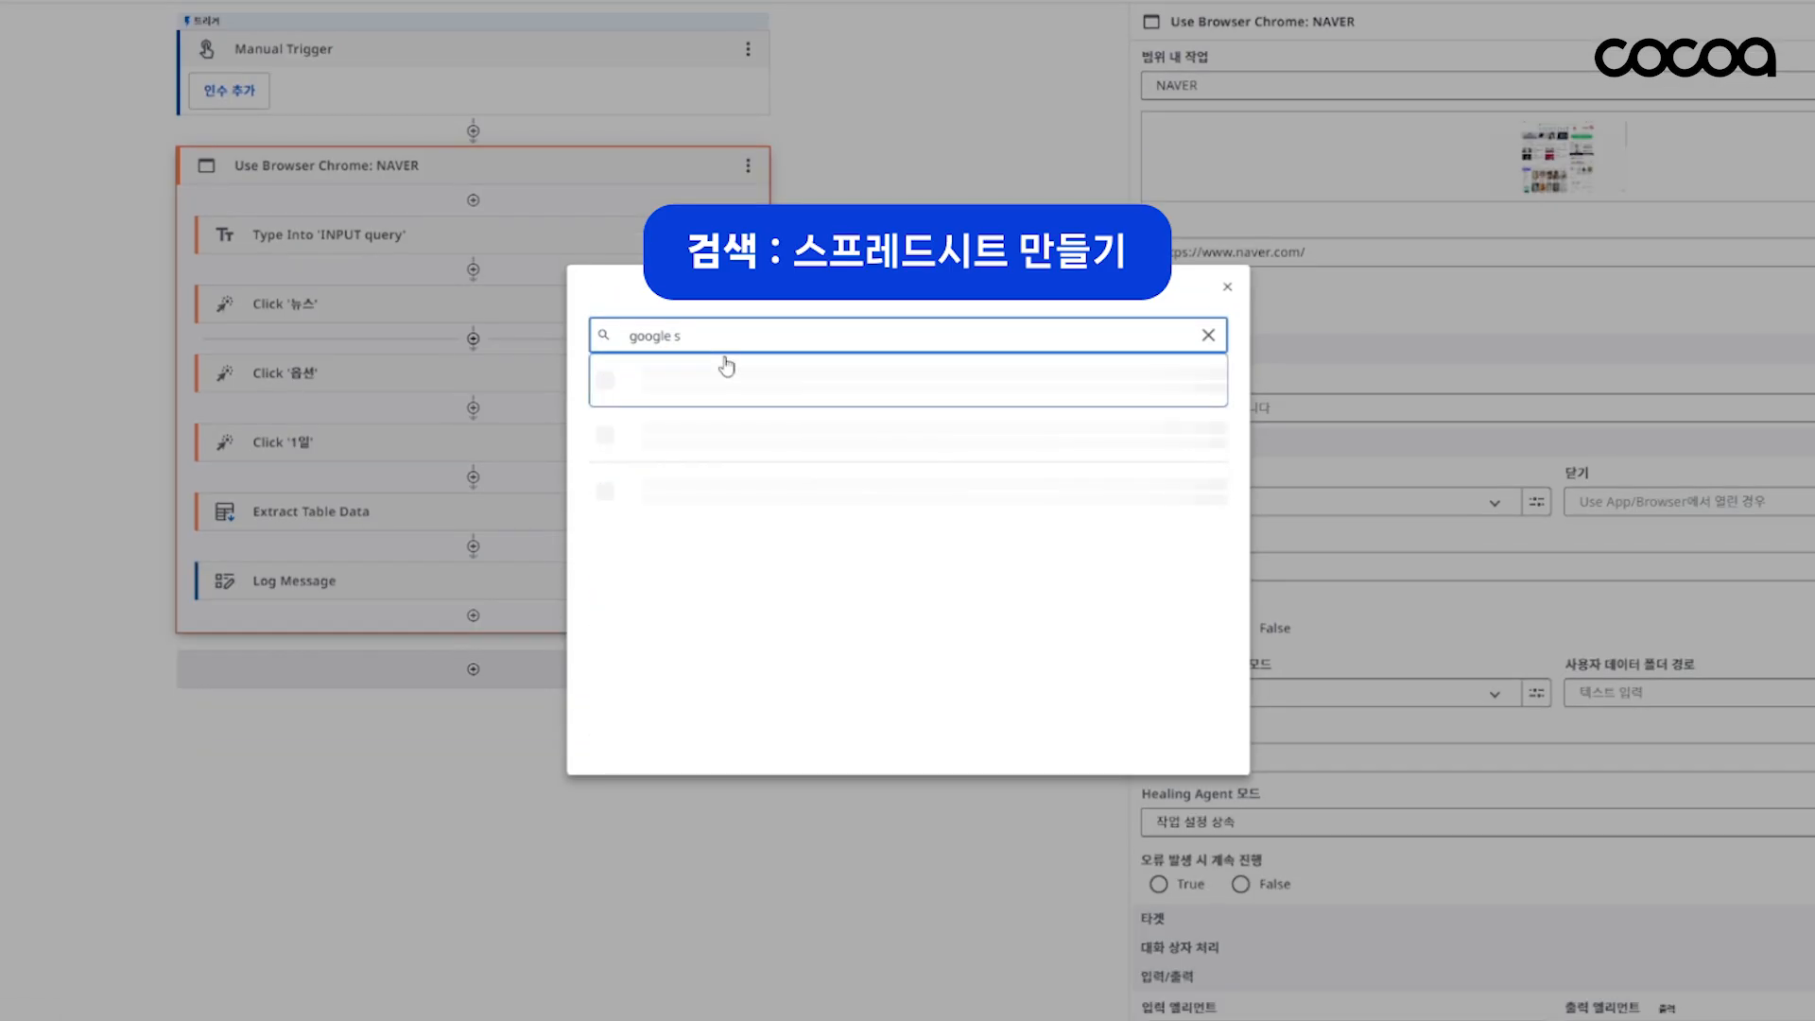
{"action": "type", "text": "p"}
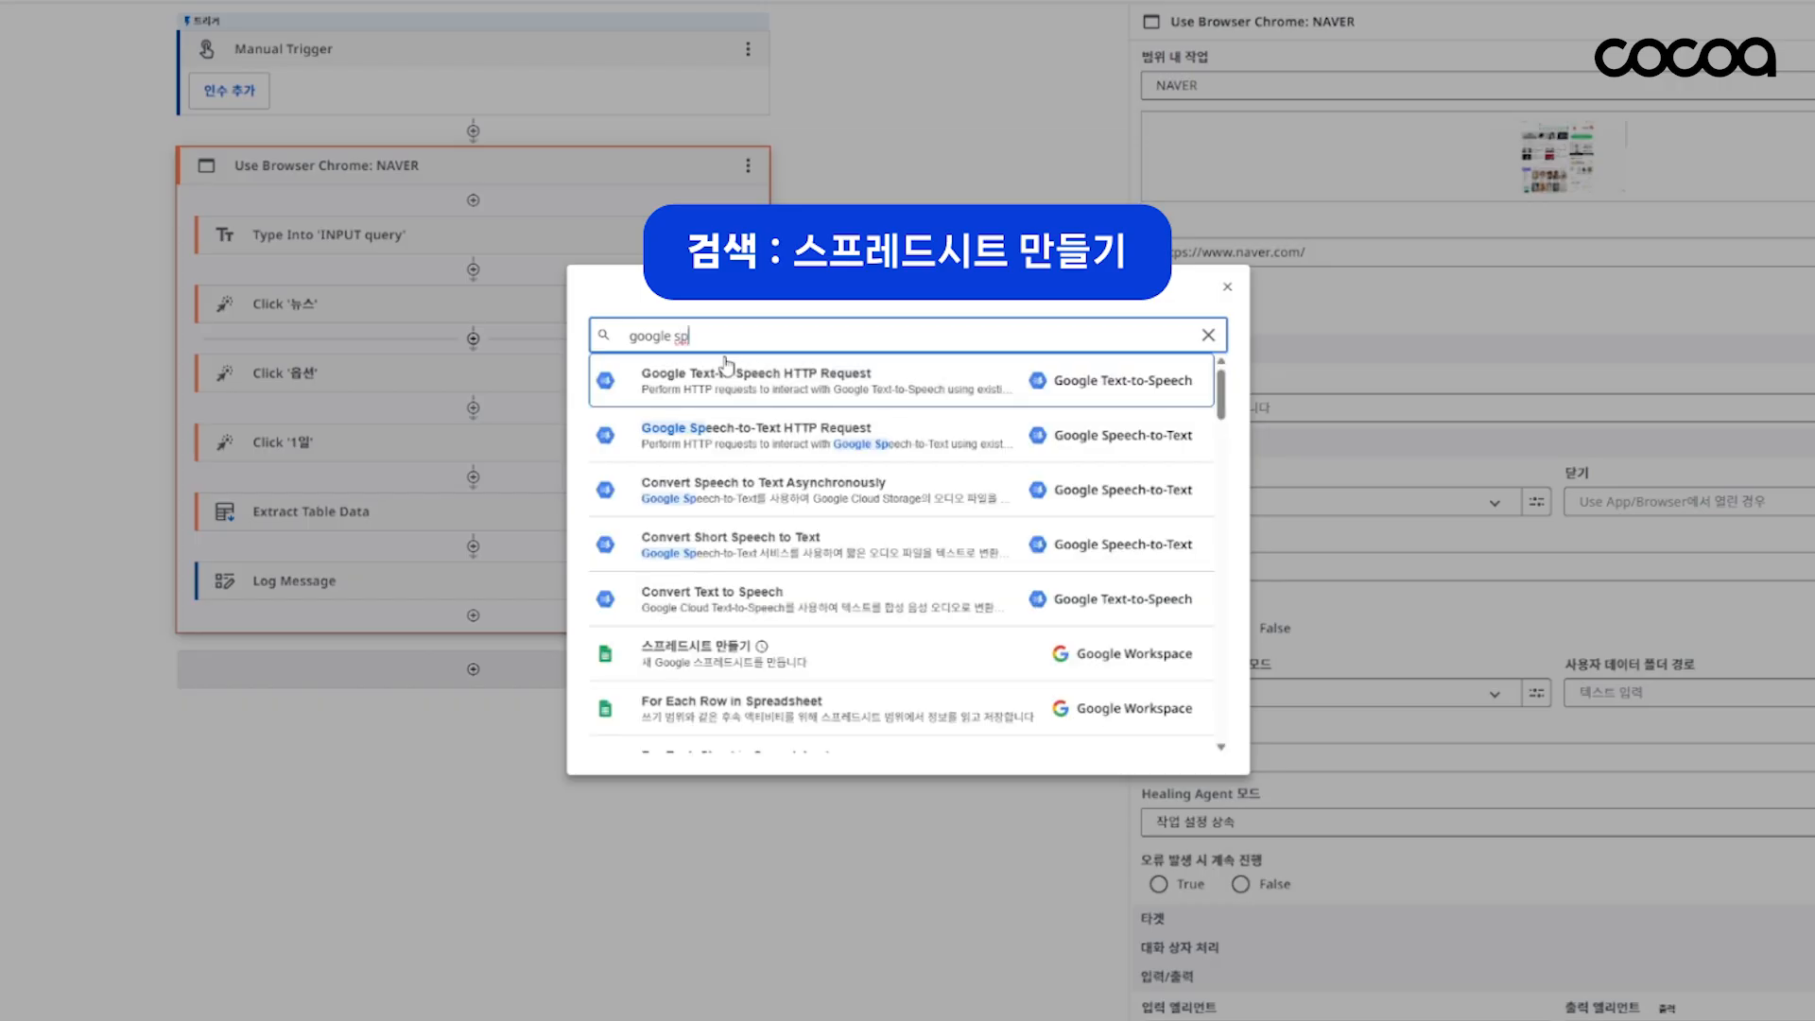
{"action": "left_click", "coordinate": [721, 662]}
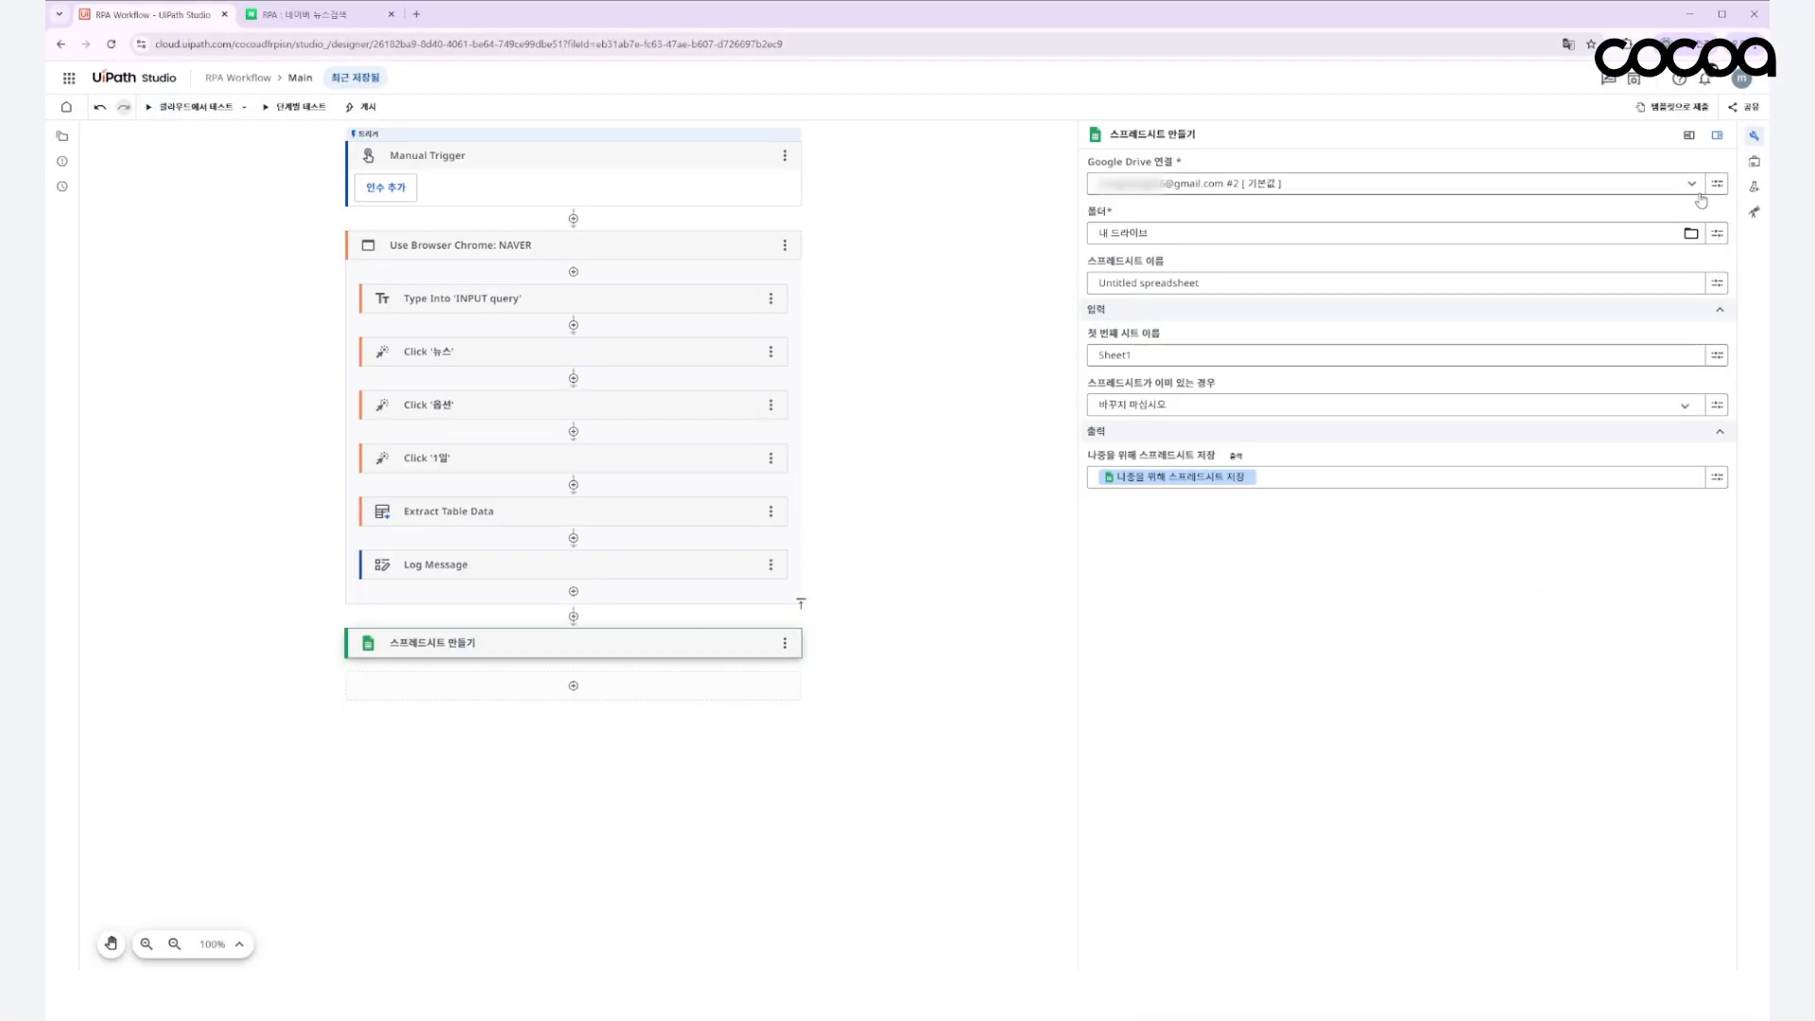
Step: Start adding a new Google Drive connection for the 스프레드시트 만들기 activity, through to the Google sign-in
{"action": "left_click", "coordinate": [1692, 185]}
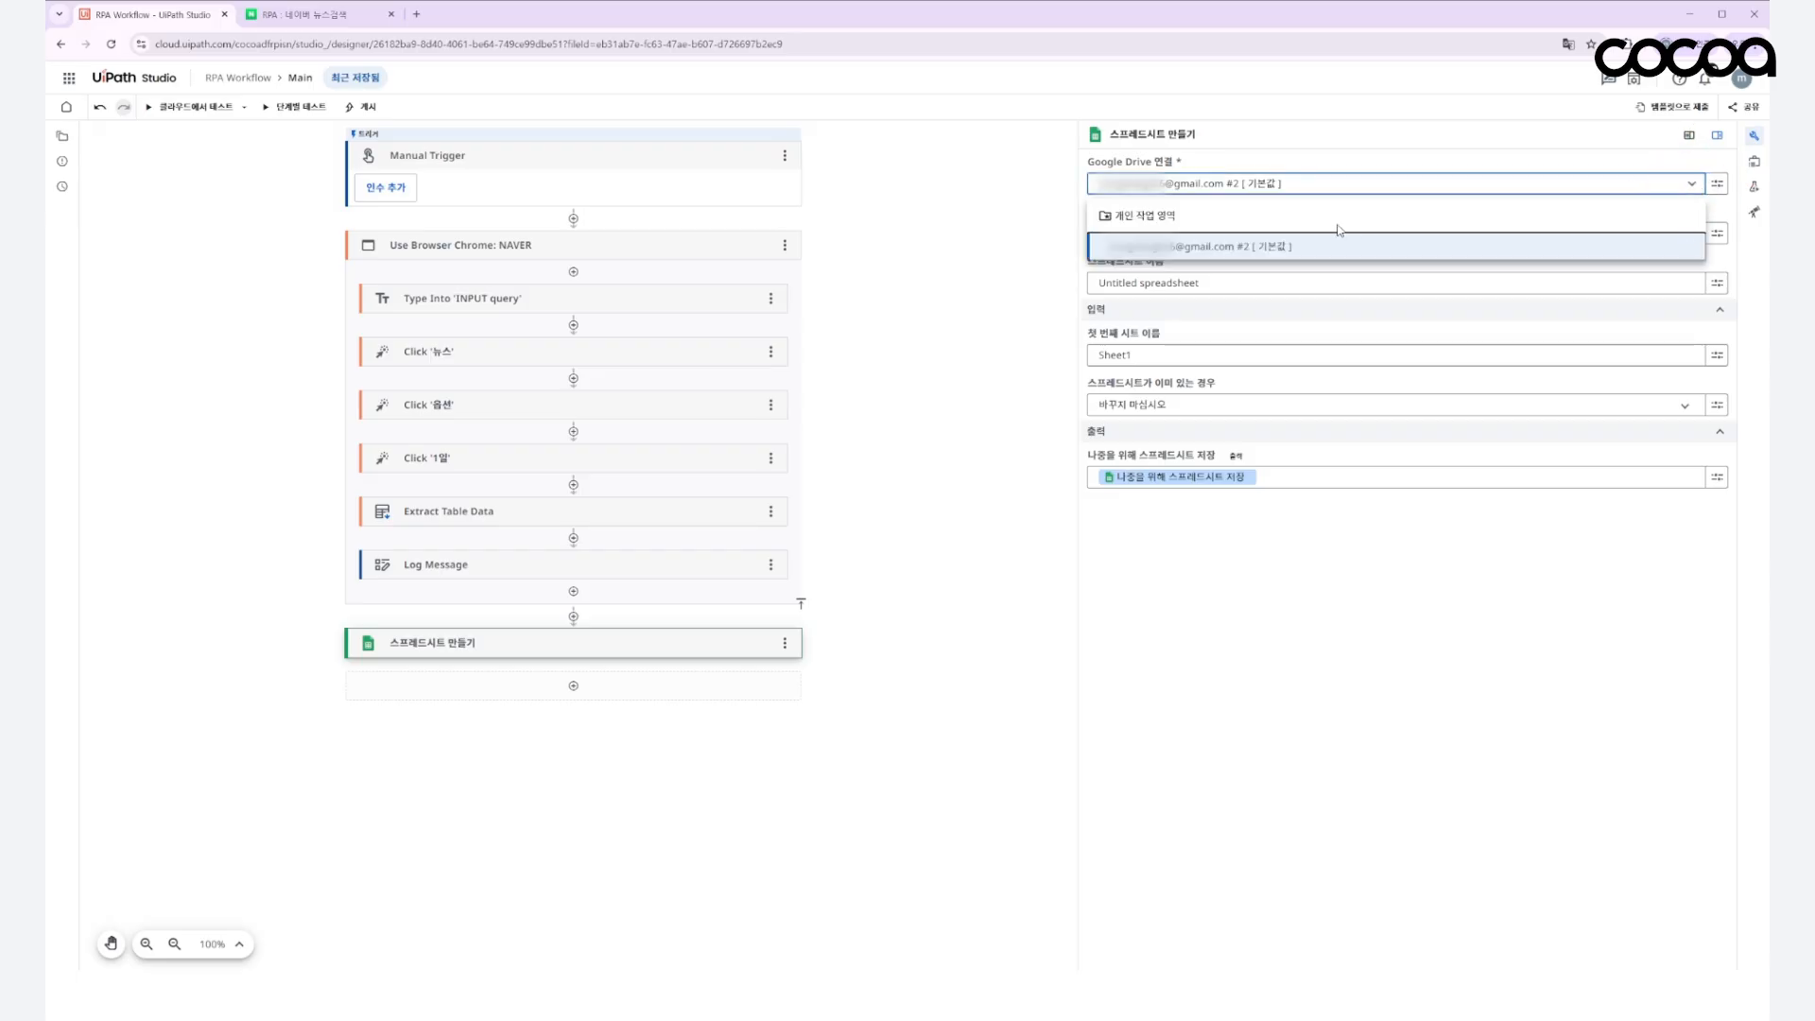
{"action": "left_click", "coordinate": [1718, 186]}
{"action": "left_click", "coordinate": [1720, 185]}
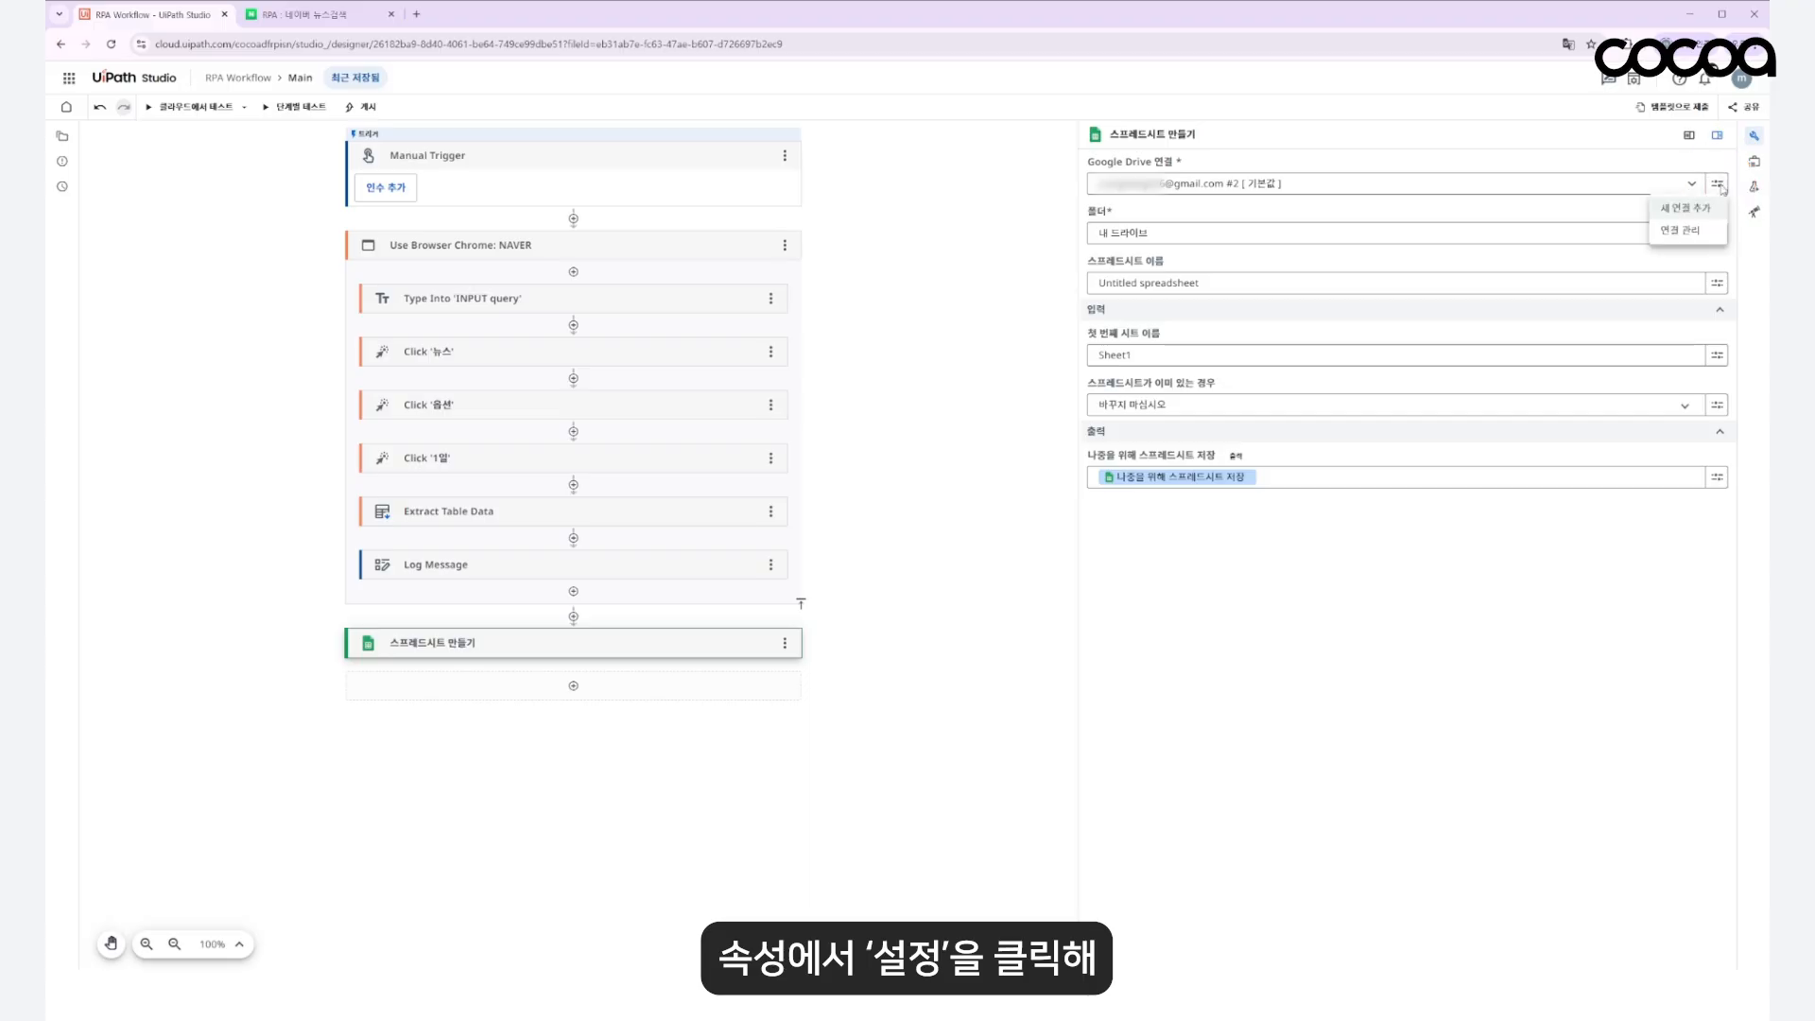
{"action": "left_click", "coordinate": [1685, 207]}
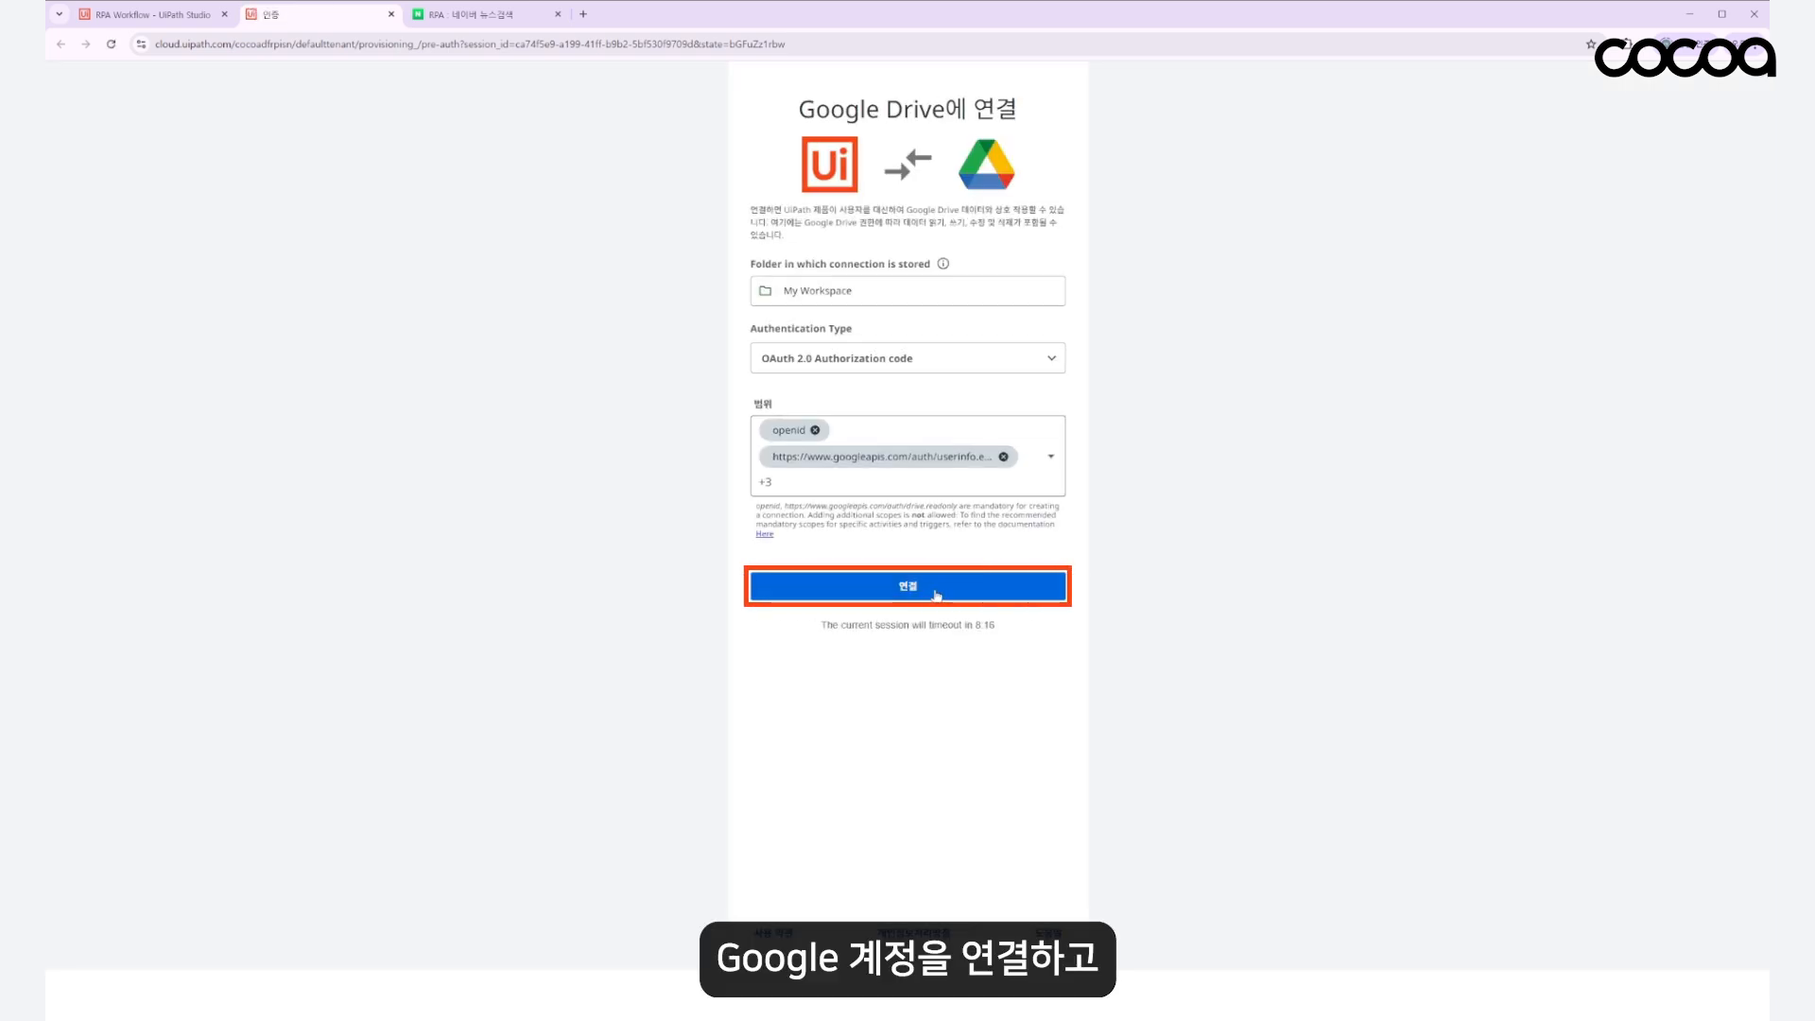
{"action": "left_click", "coordinate": [913, 587]}
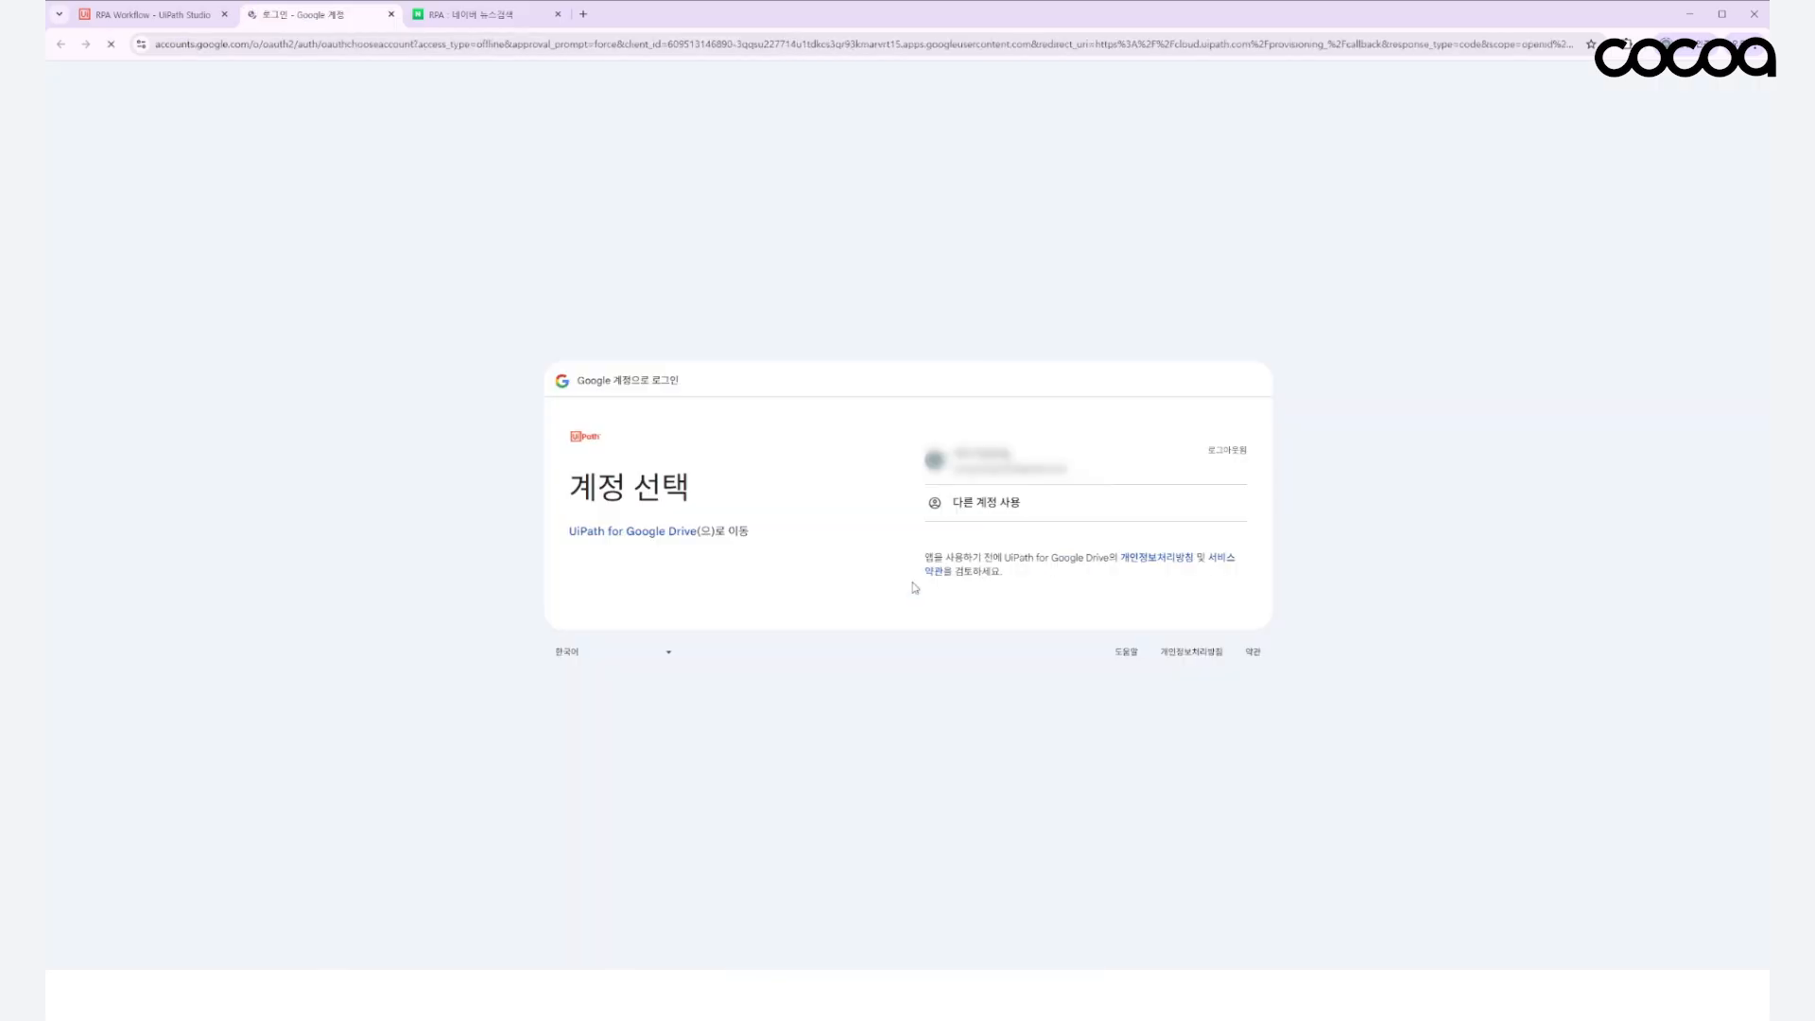
Step: Choose the Google account, enter the account password and authorize UiPath for Google Drive
{"action": "left_click", "coordinate": [1040, 461]}
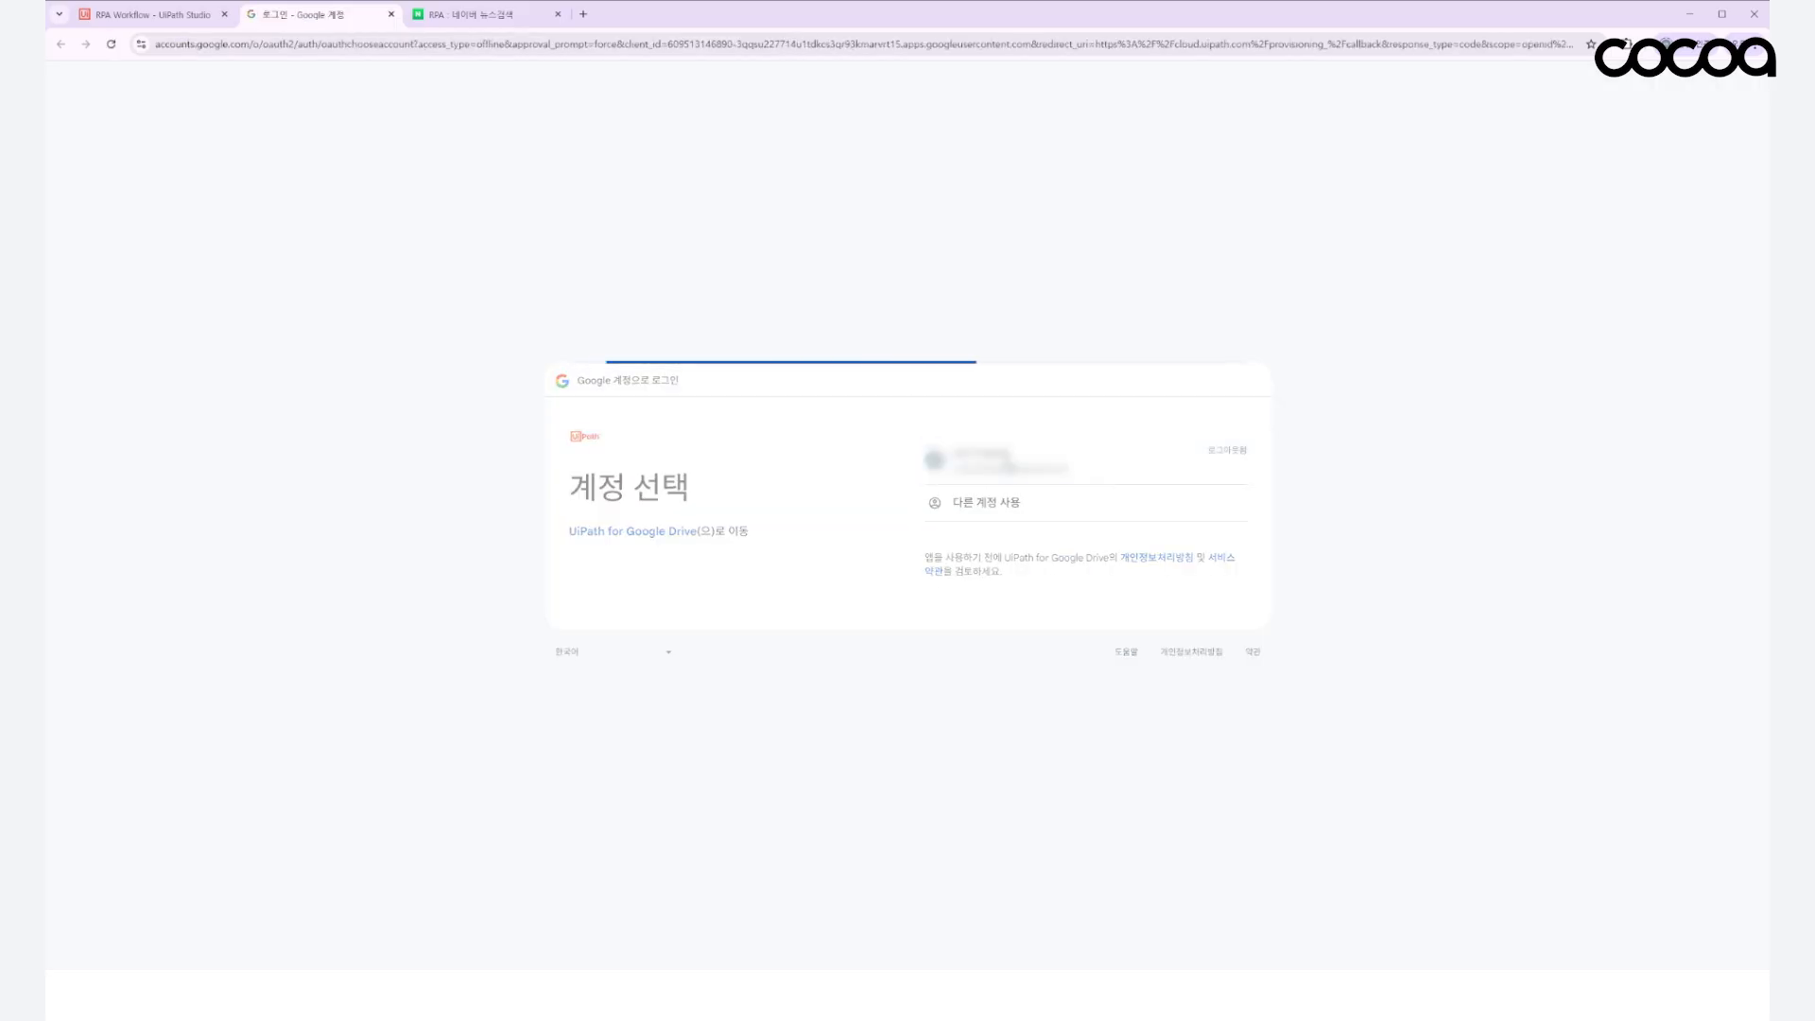
{"action": "type", "text": "•••••••"}
{"action": "key", "text": "Return"}
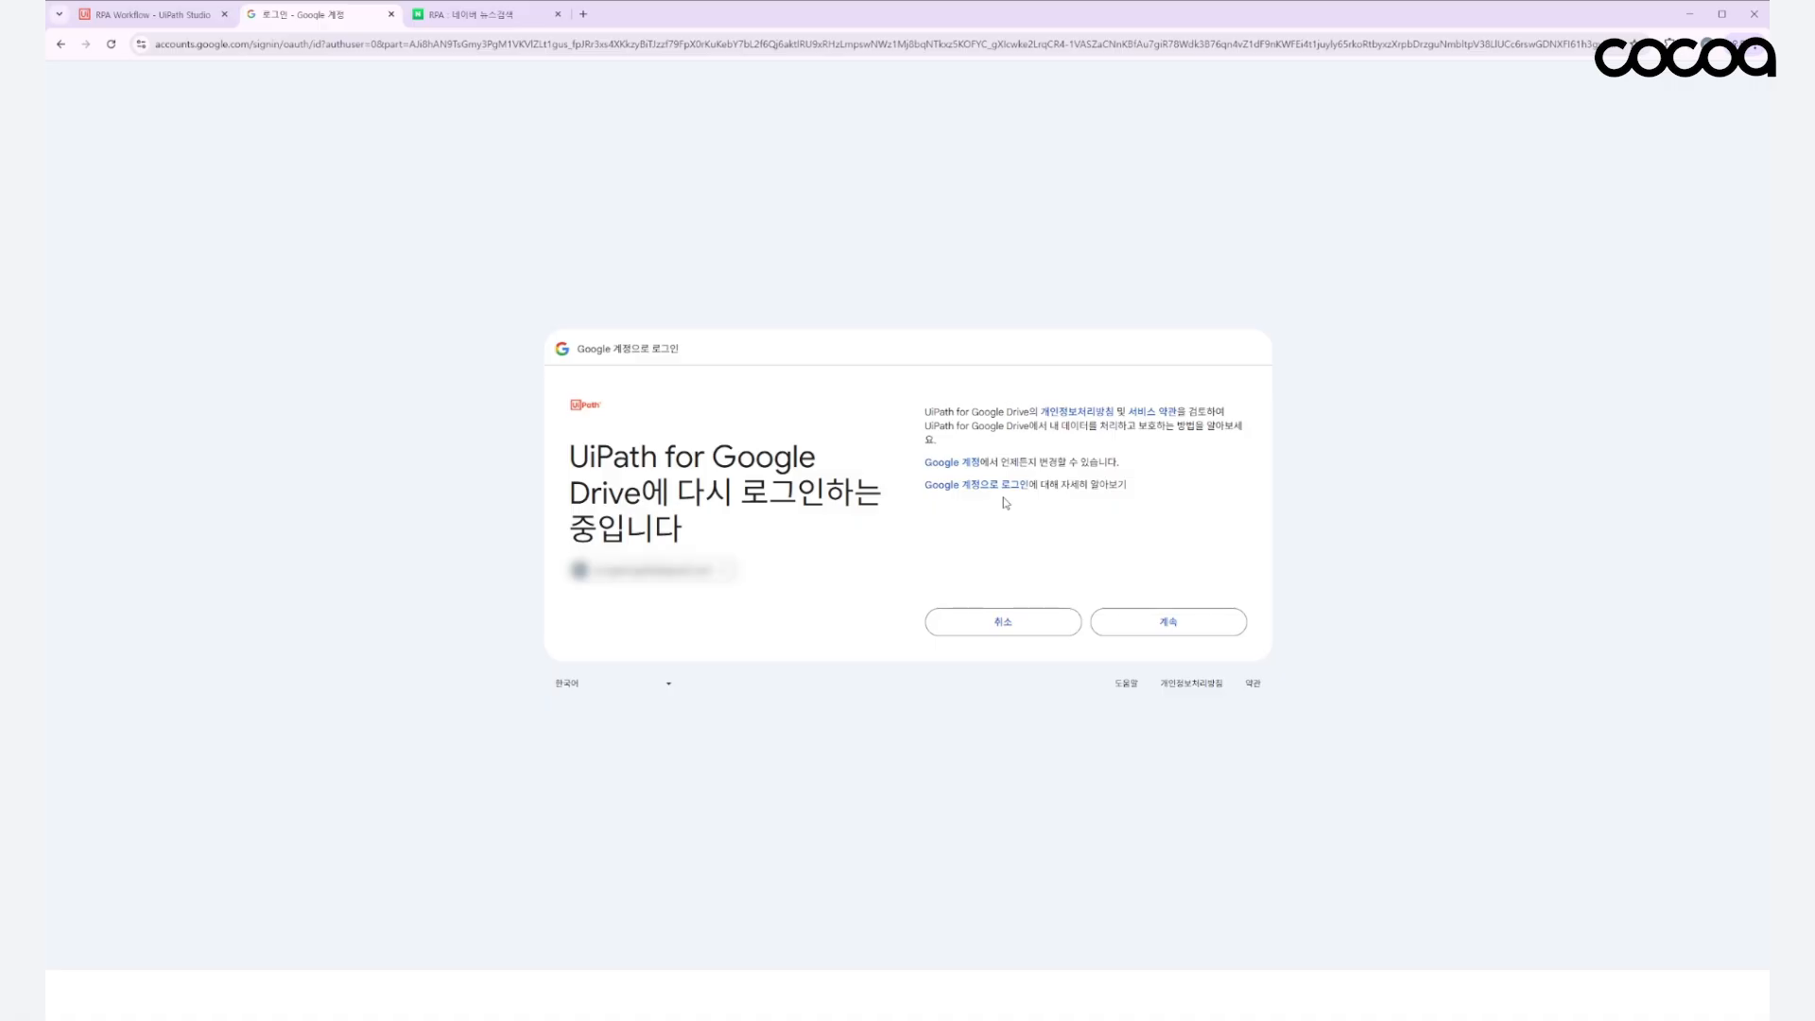
{"action": "left_click", "coordinate": [1169, 621]}
{"action": "left_click", "coordinate": [1190, 646]}
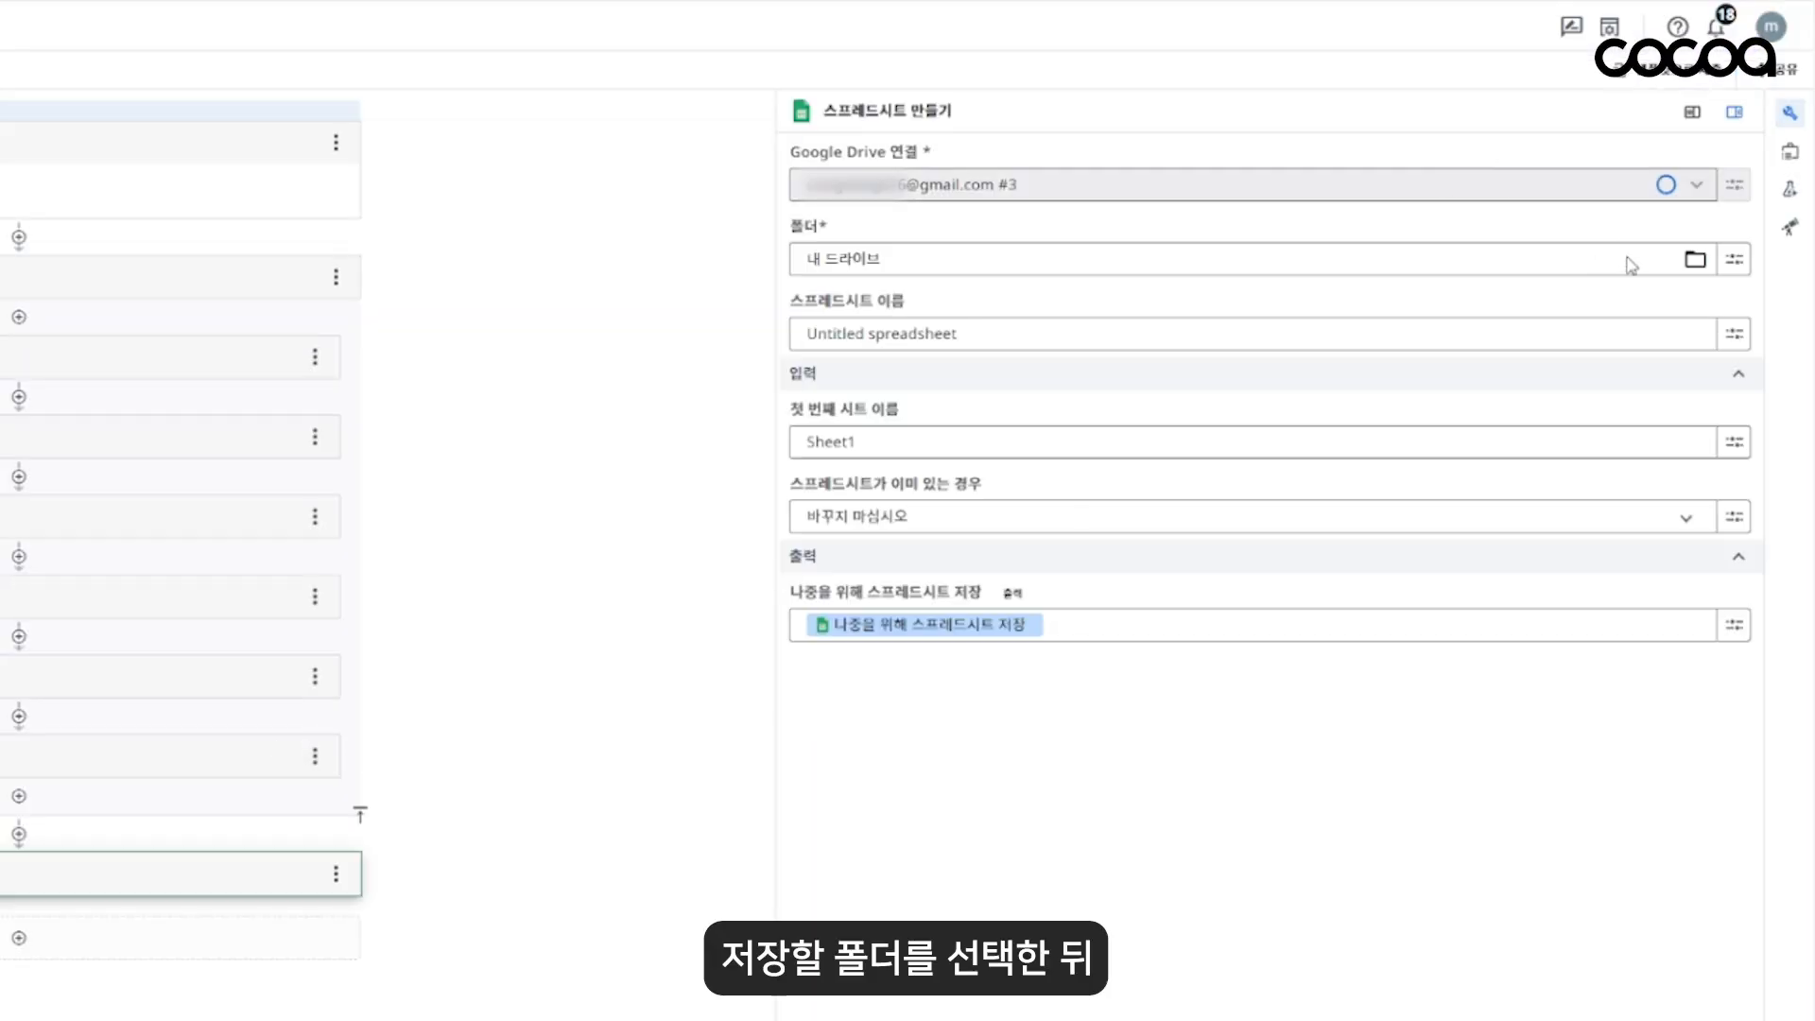
Step: Choose 내 드라이브 as the folder for the new spreadsheet
{"action": "left_click", "coordinate": [1694, 260]}
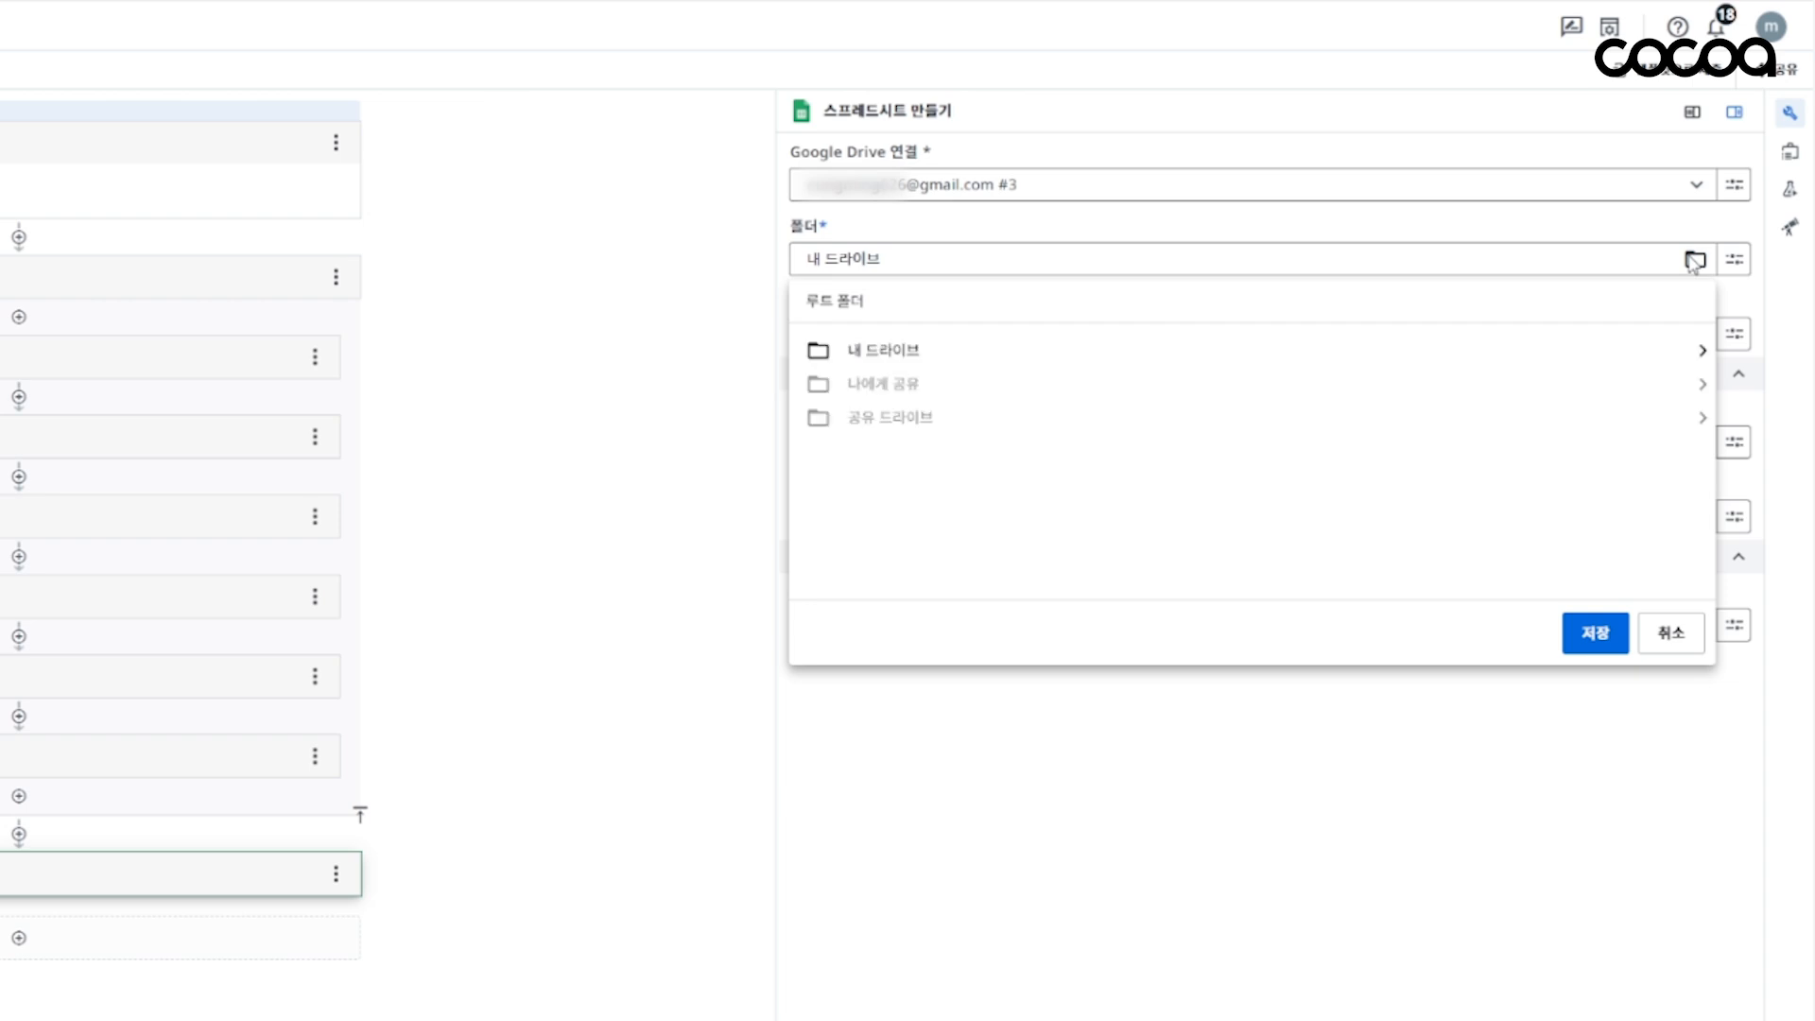
{"action": "left_click", "coordinate": [936, 354]}
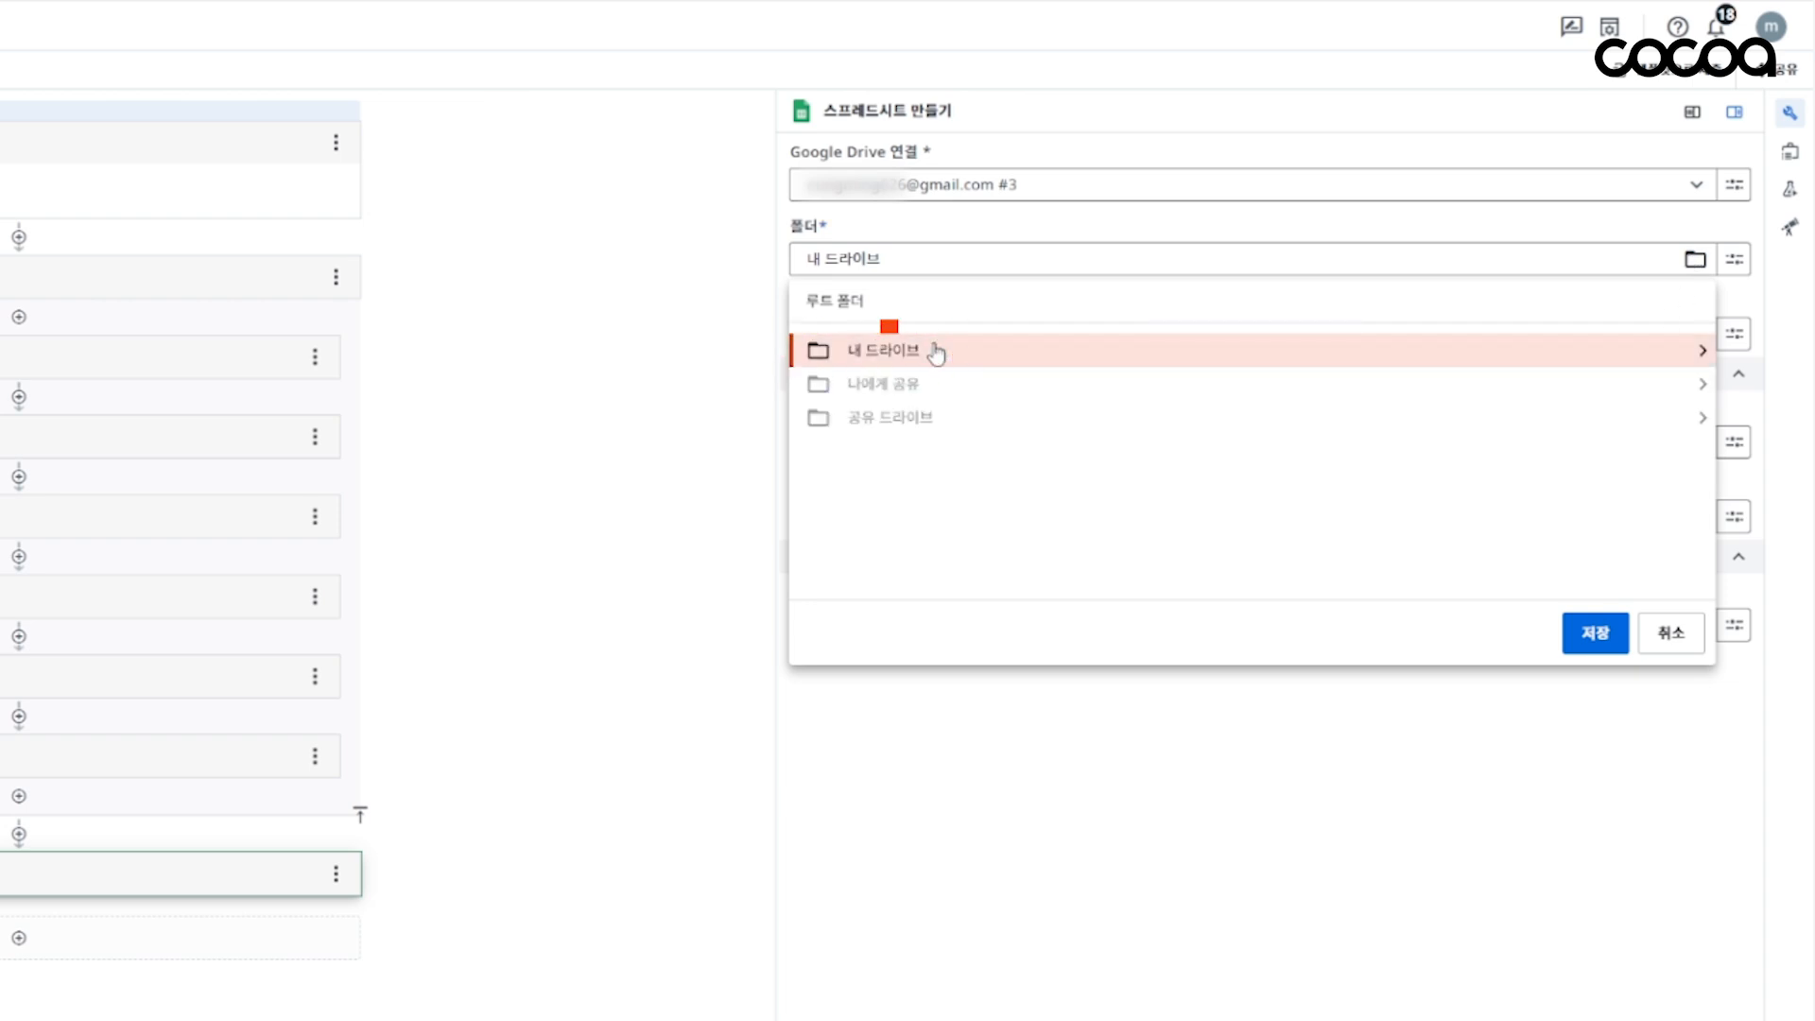
{"action": "left_click", "coordinate": [1596, 633]}
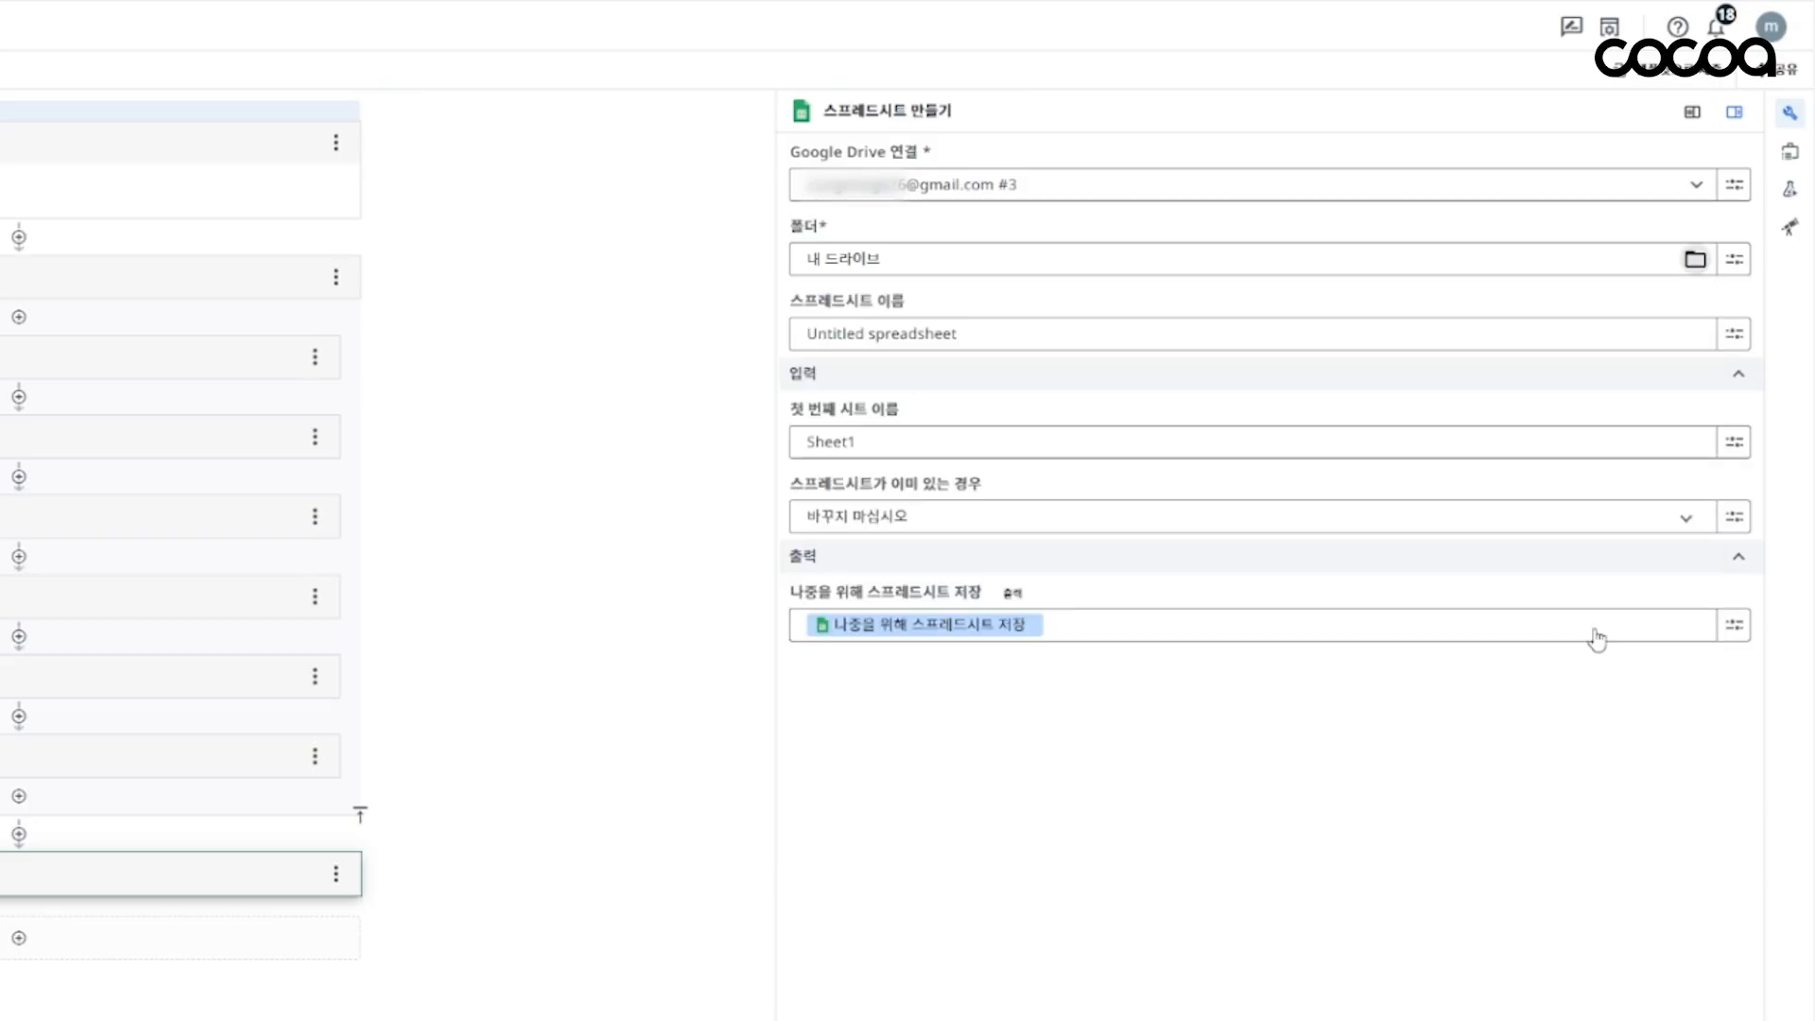
Step: Set the spreadsheet name of the 스프레드시트 만들기 activity to News_data
{"action": "left_click", "coordinate": [1142, 333]}
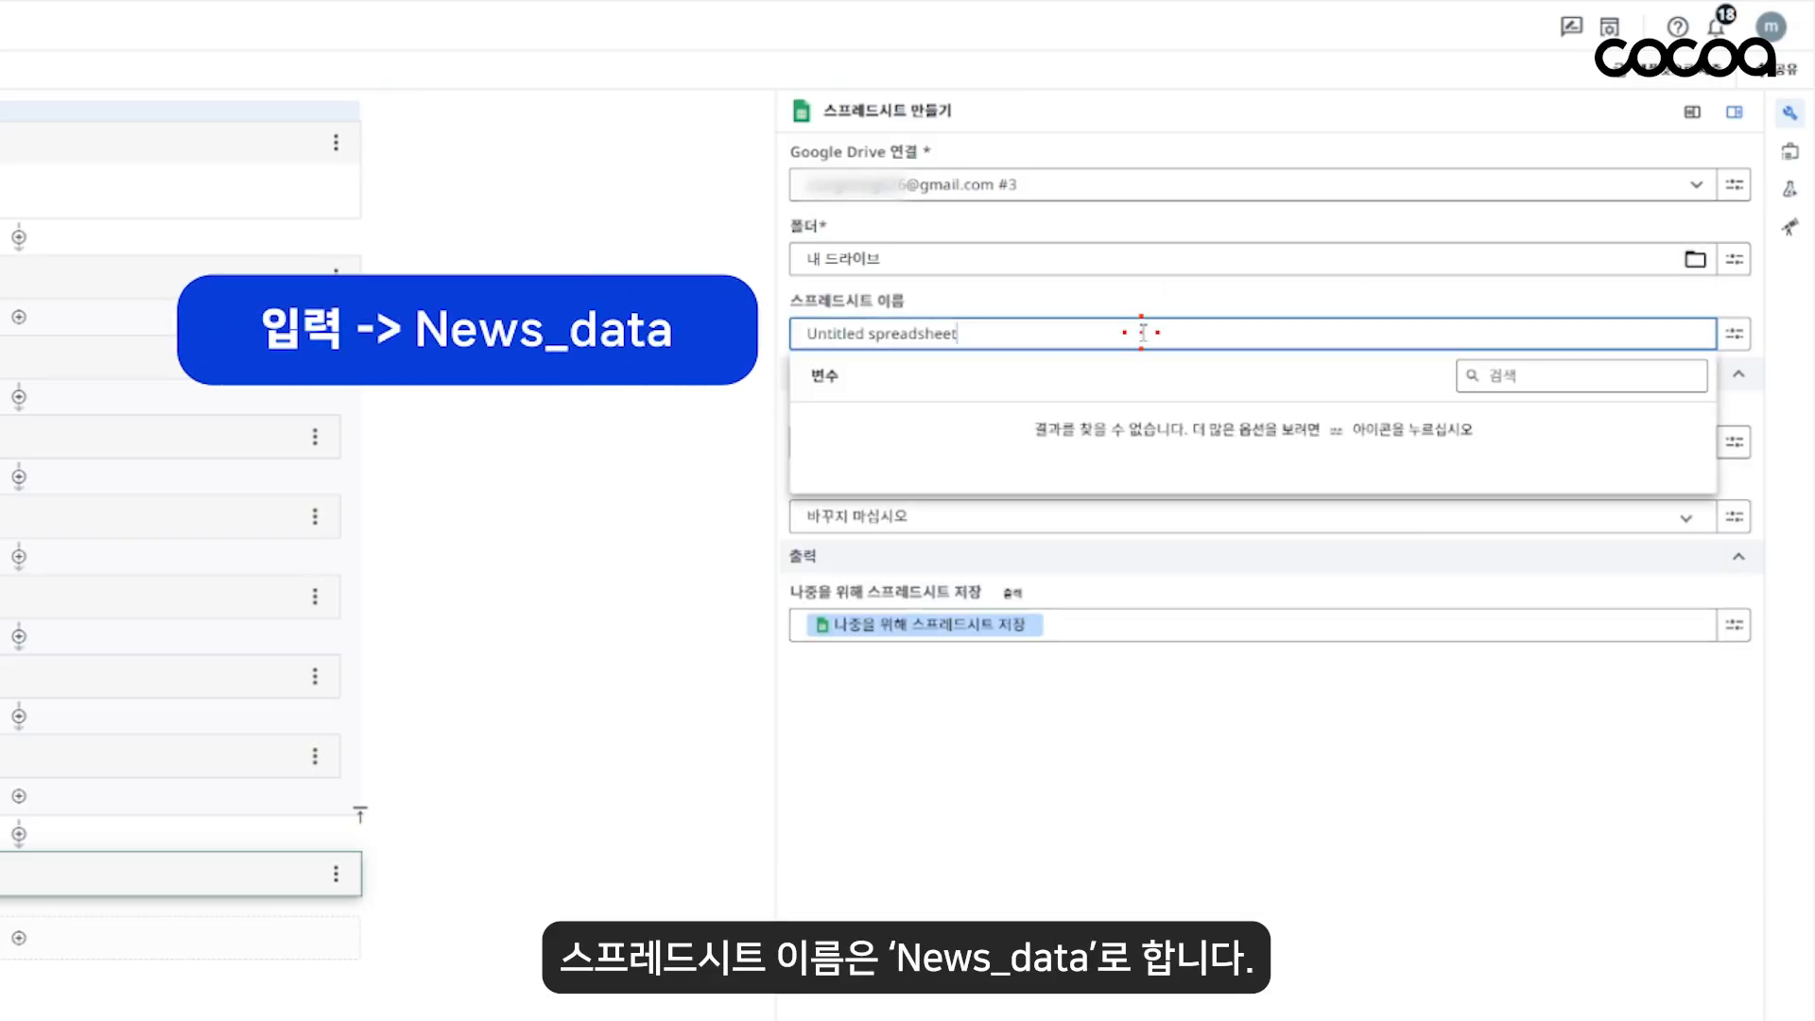
{"action": "left_click_drag", "start_coordinate": [996, 337], "coordinate": [761, 336]}
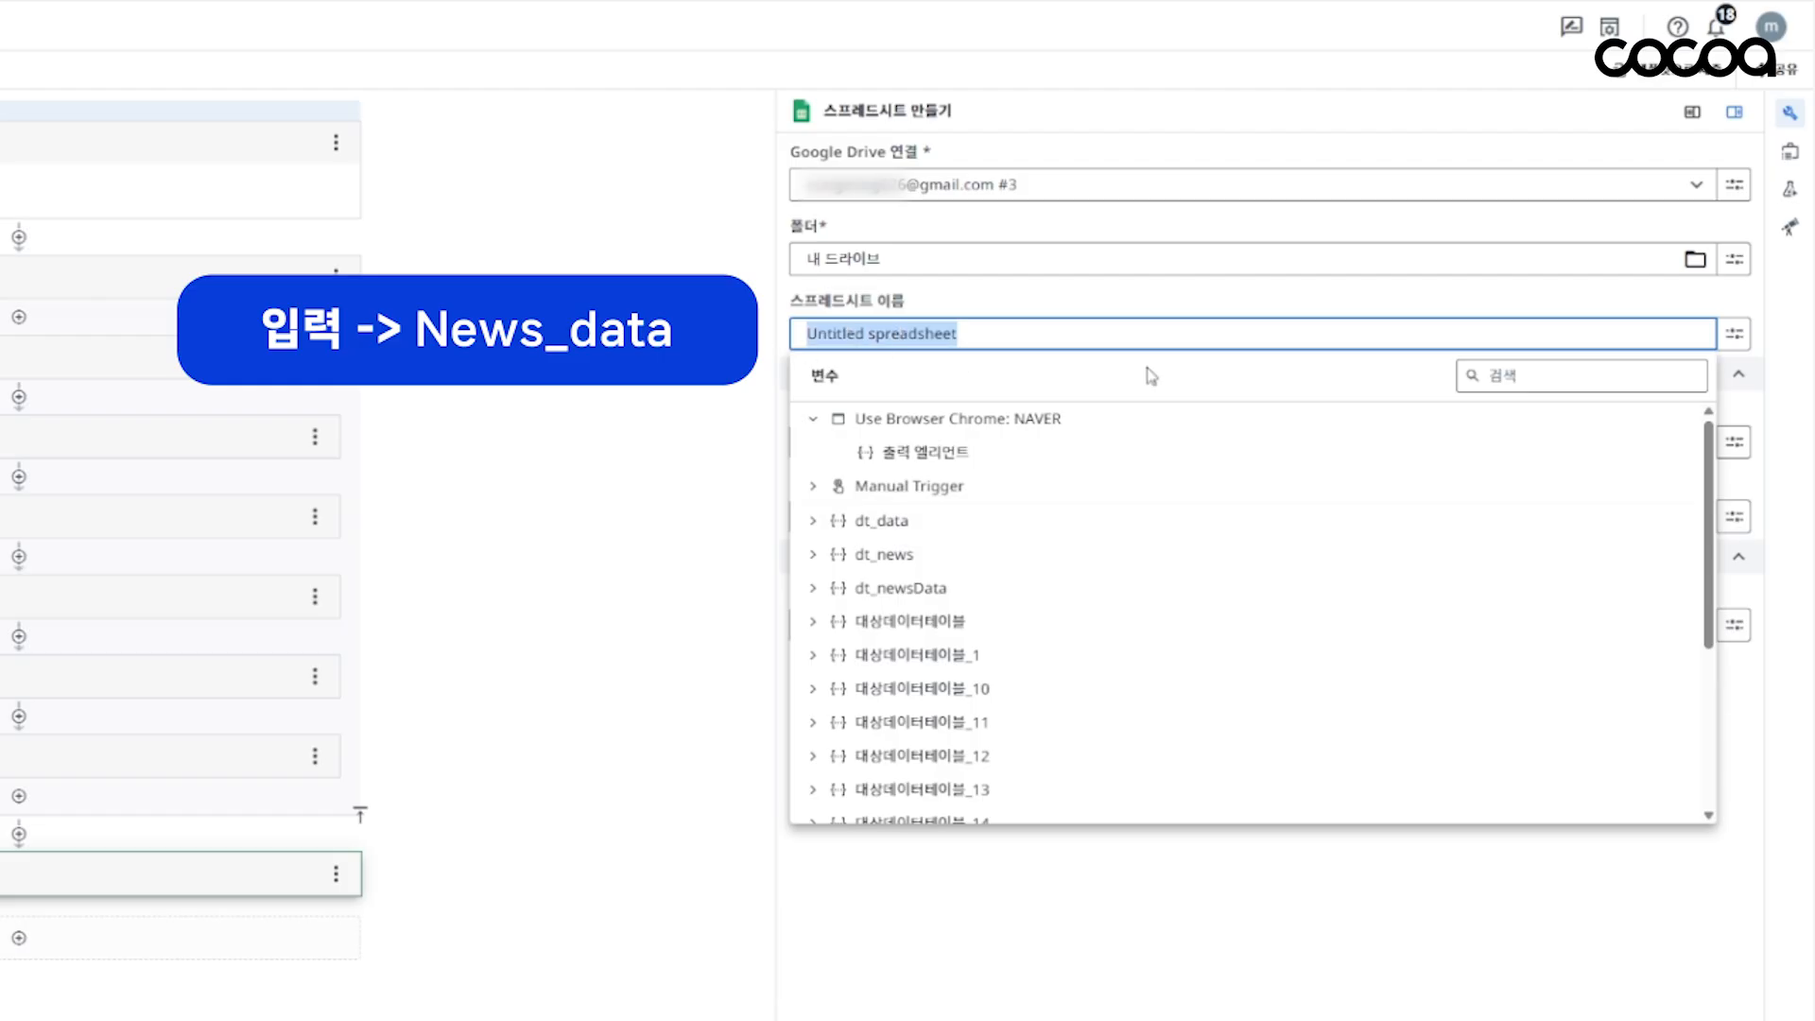
{"action": "type", "text": "News"}
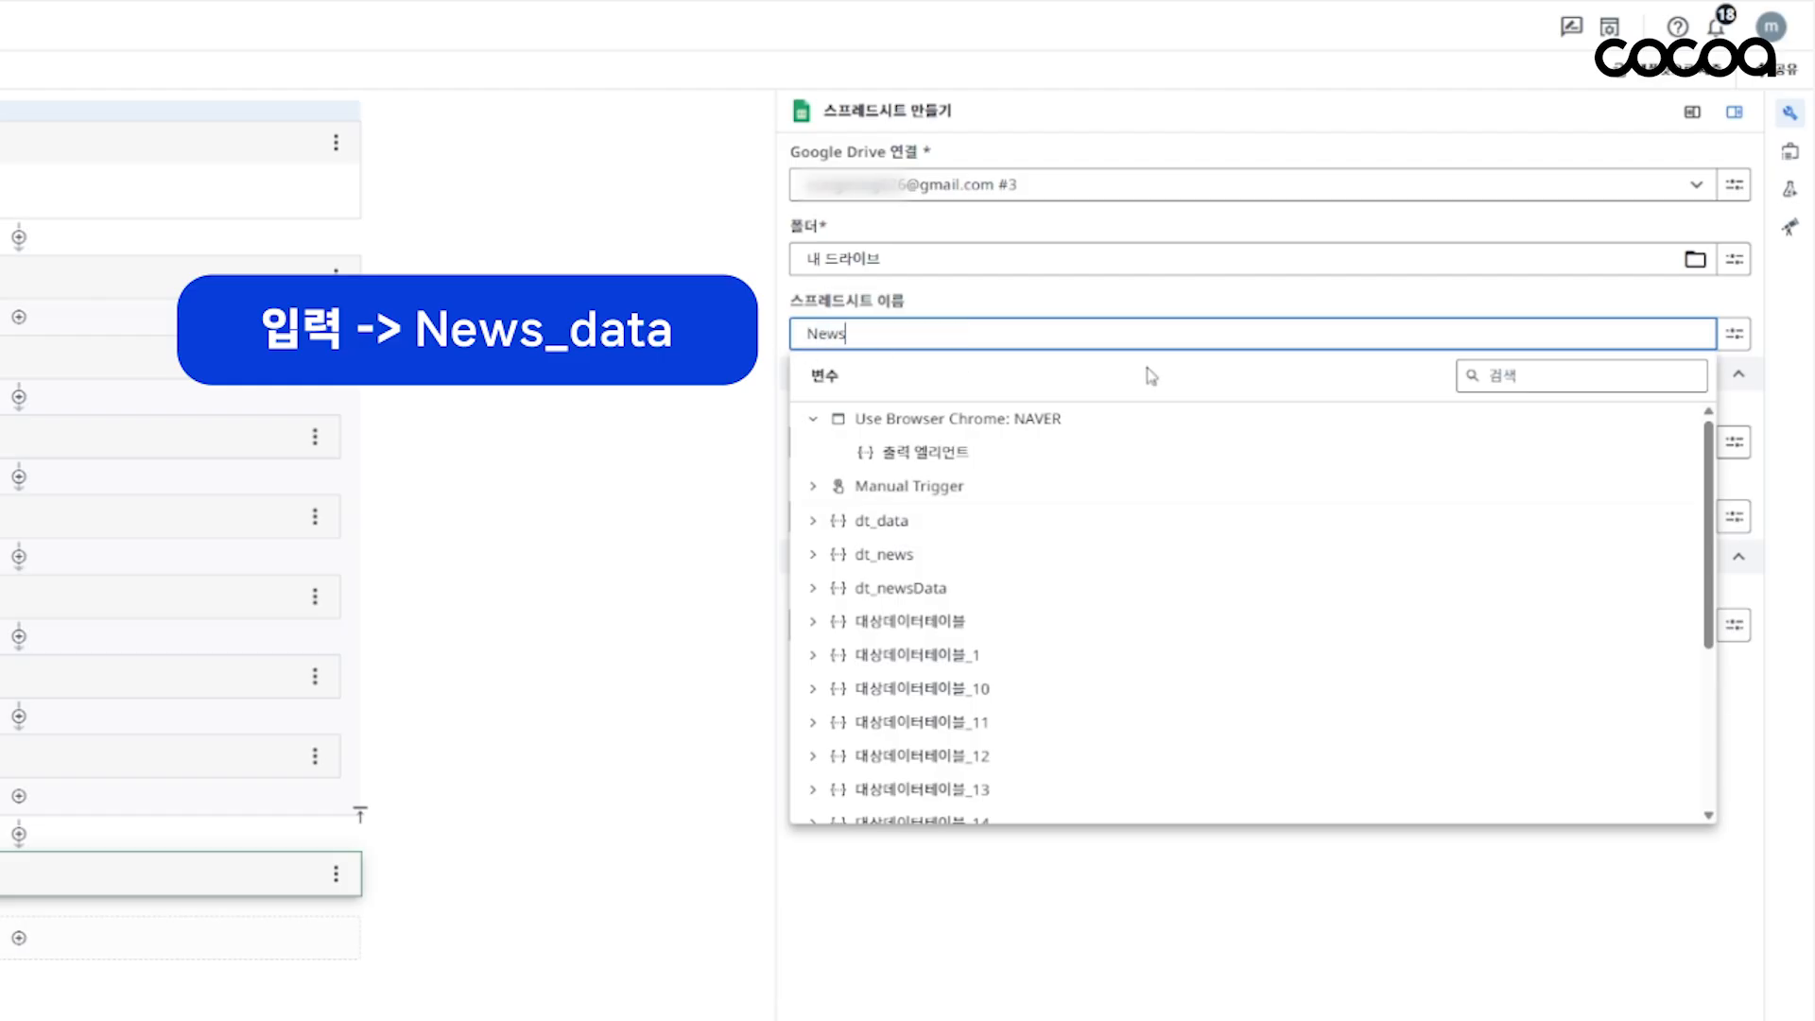
{"action": "type", "text": "_data"}
{"action": "left_click", "coordinate": [1291, 318]}
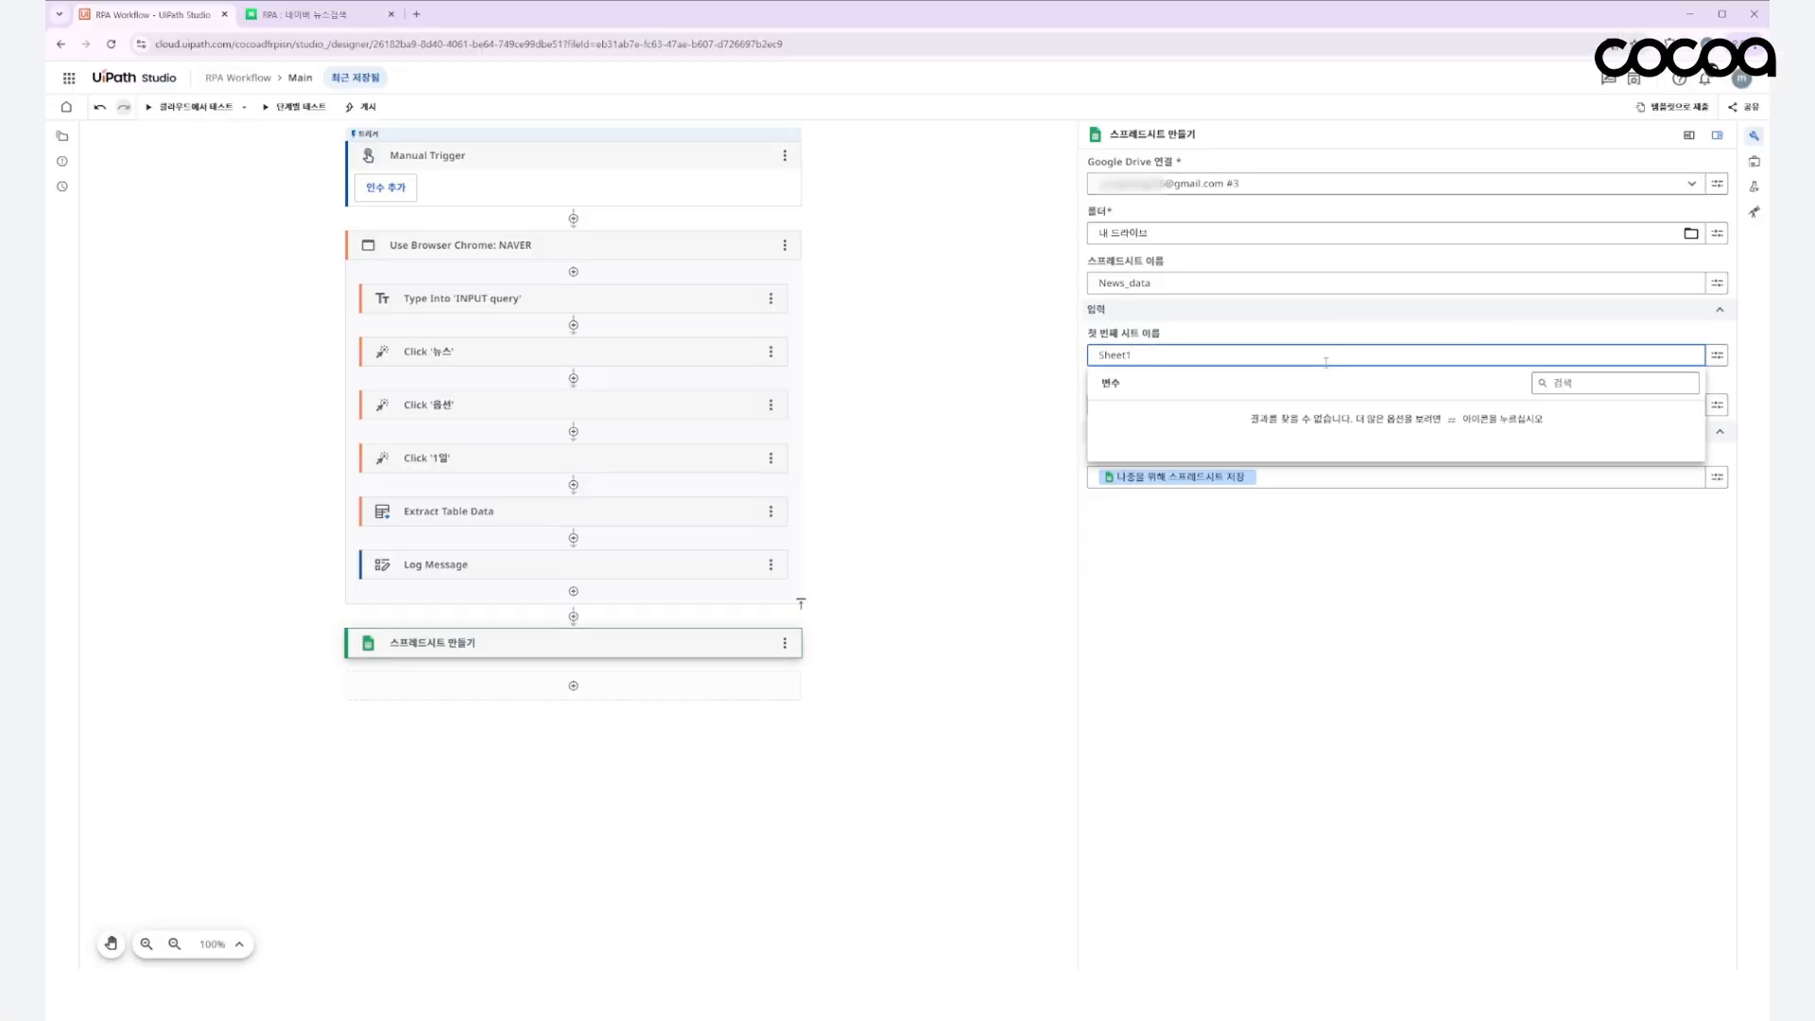
Step: Review the options for handling an already existing spreadsheet in the 스프레드시트 만들기 activity
{"action": "left_click", "coordinate": [1333, 342]}
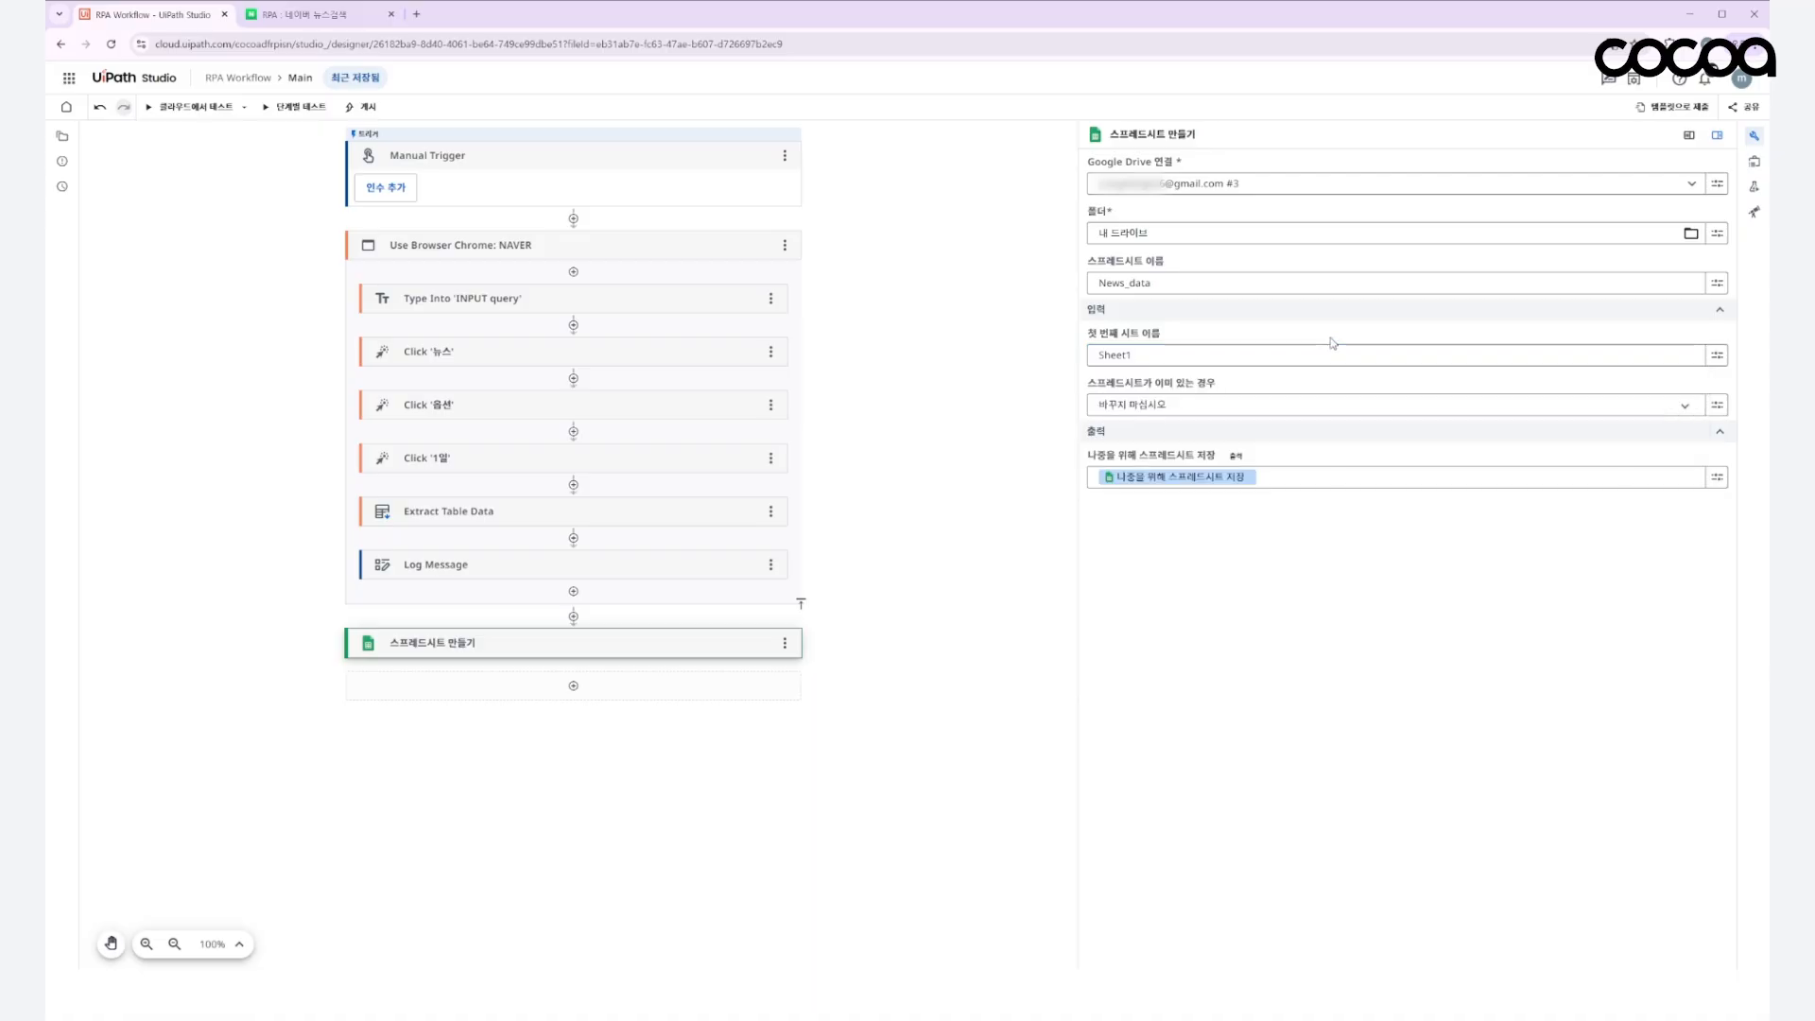
{"action": "left_click", "coordinate": [1172, 403]}
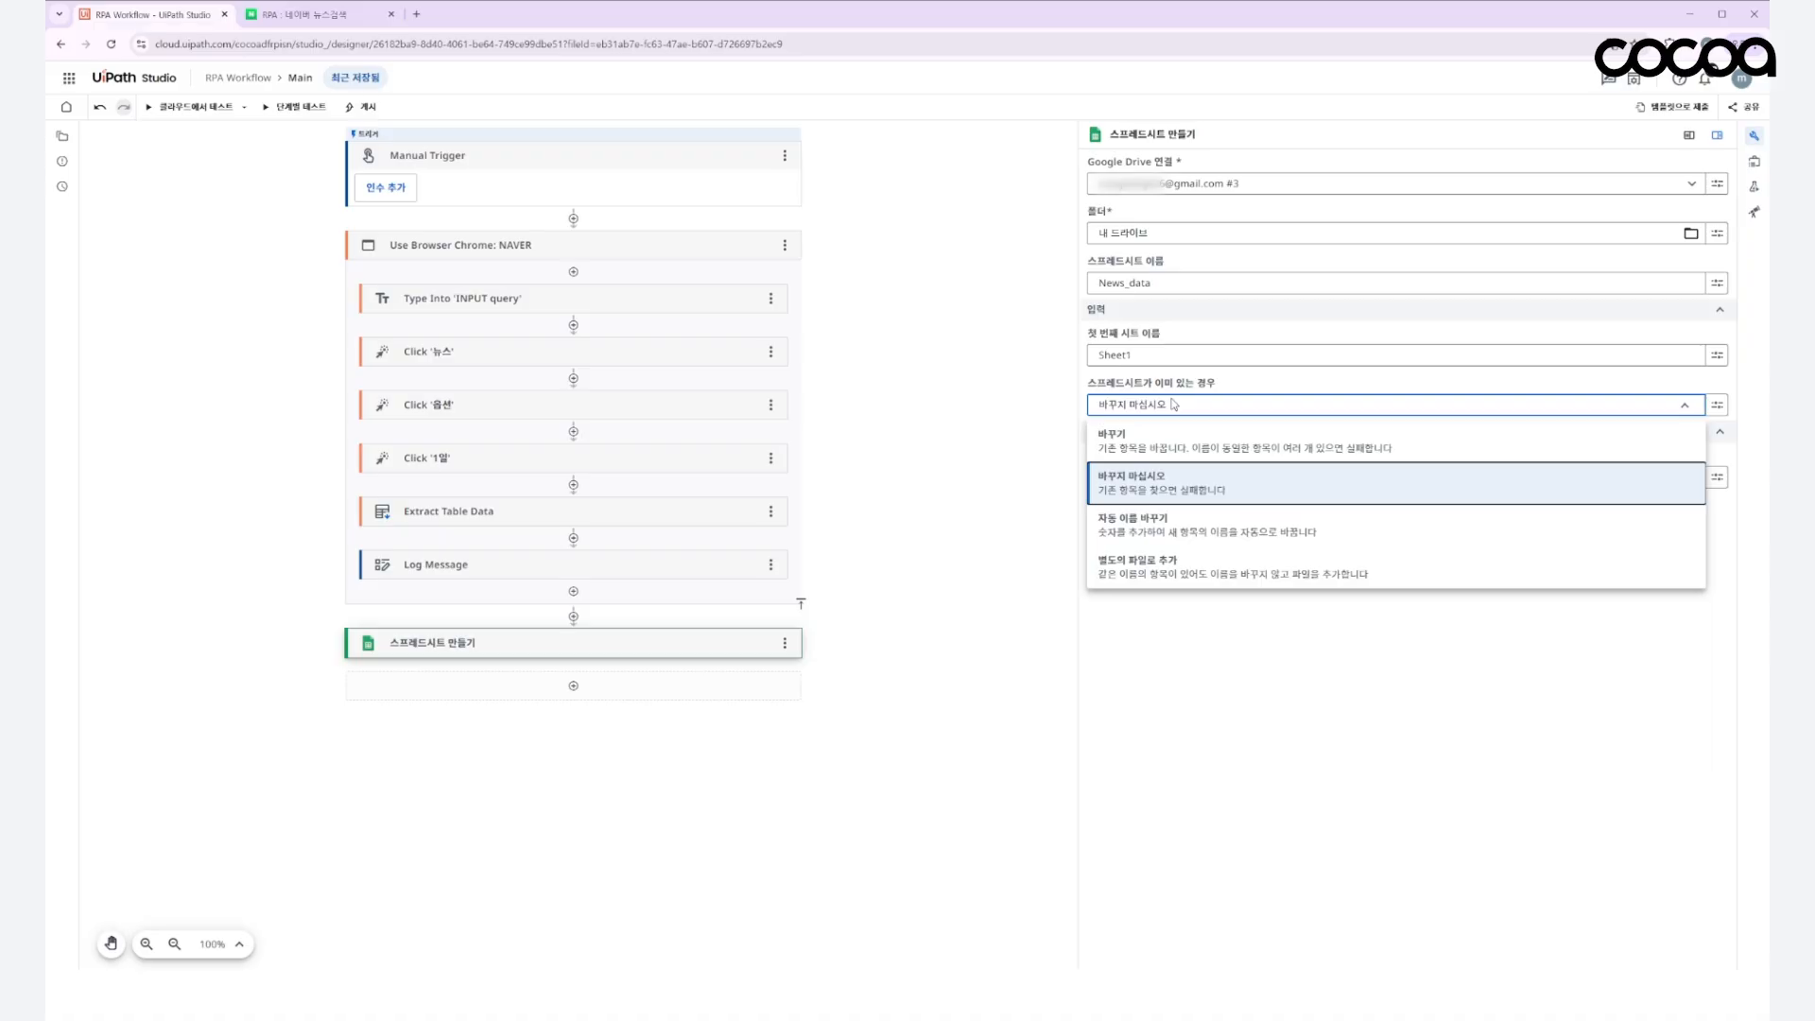
{"action": "left_click", "coordinate": [1172, 403]}
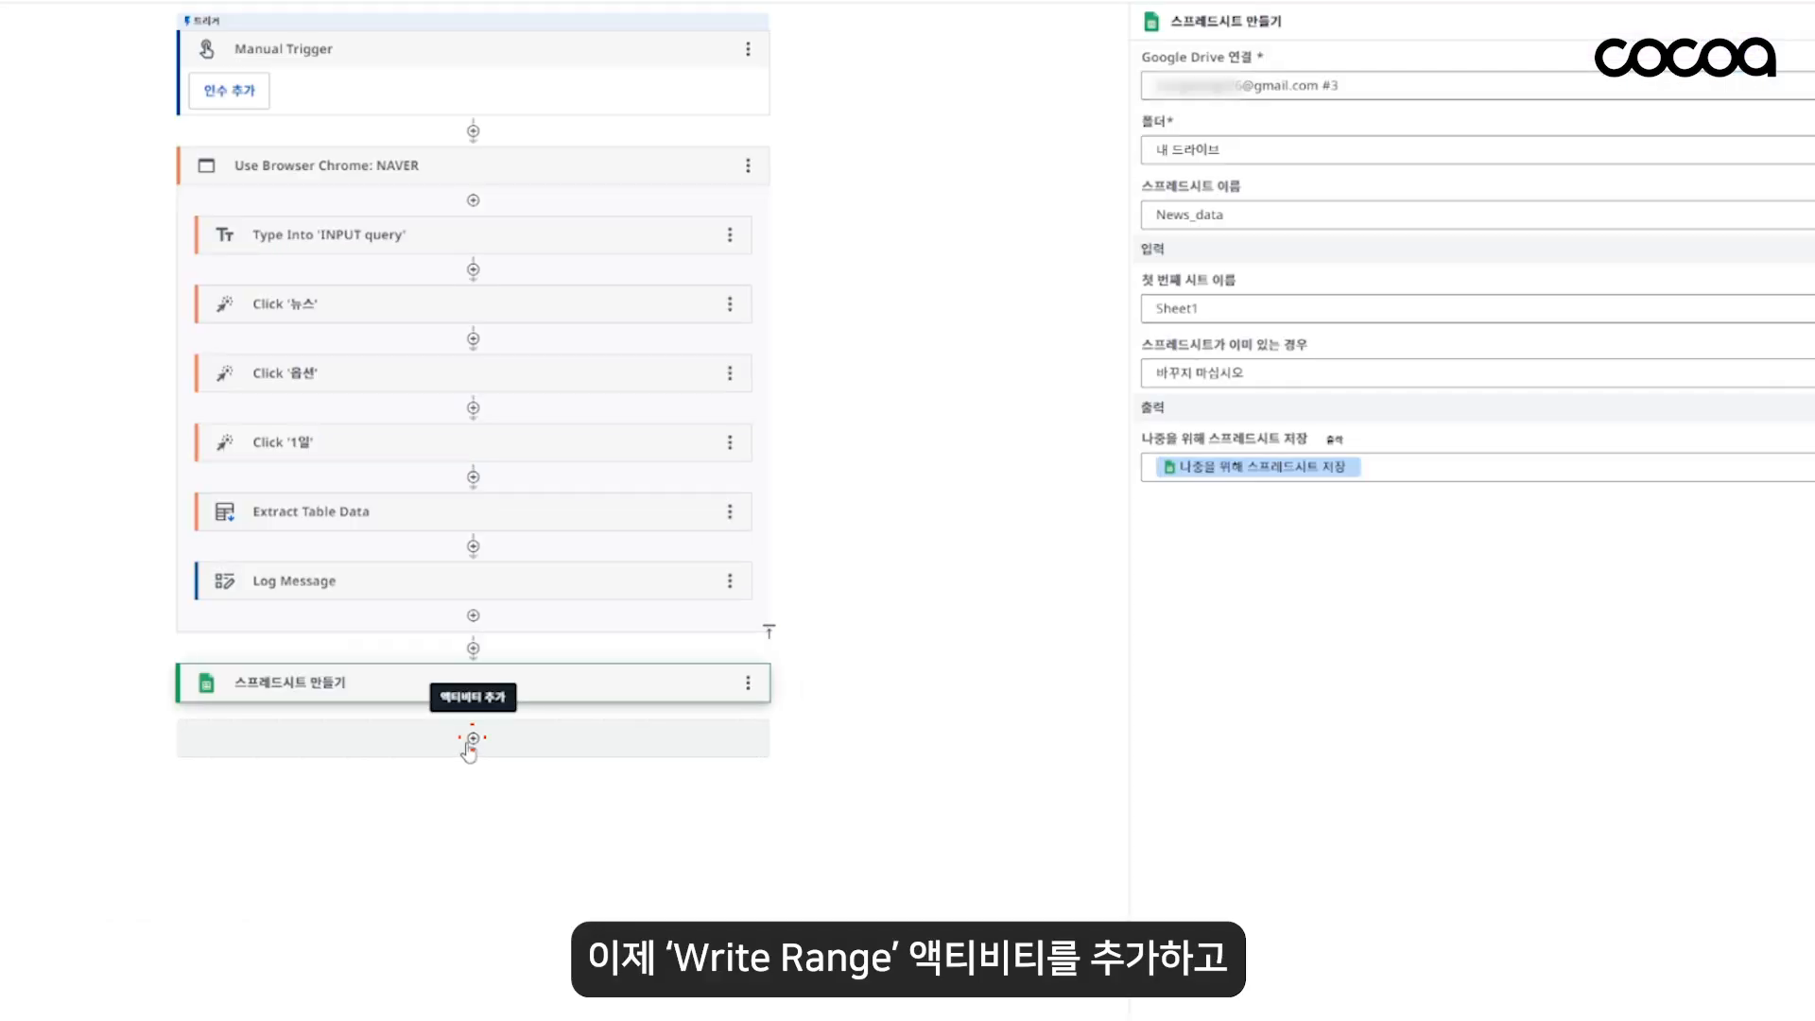
Step: Add the Google Workspace Write Range activity below 스프레드시트 만들기
{"action": "left_click", "coordinate": [473, 738]}
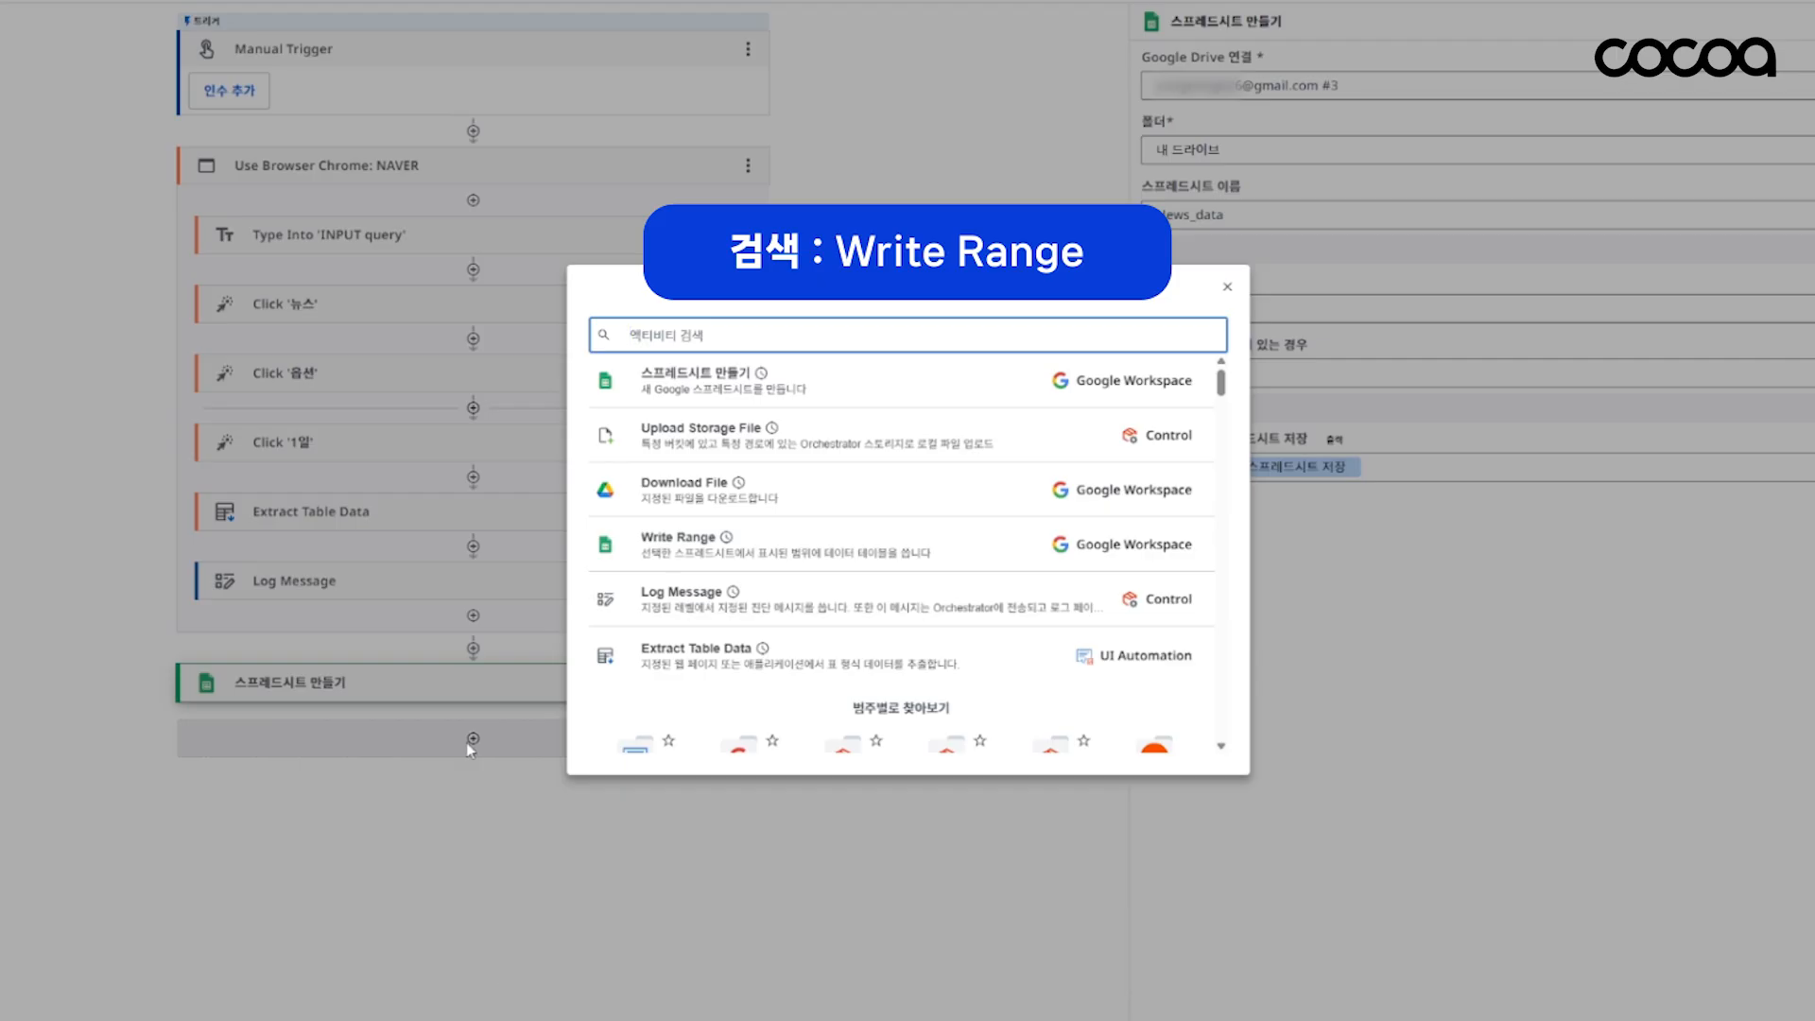
{"action": "type", "text": "wri"}
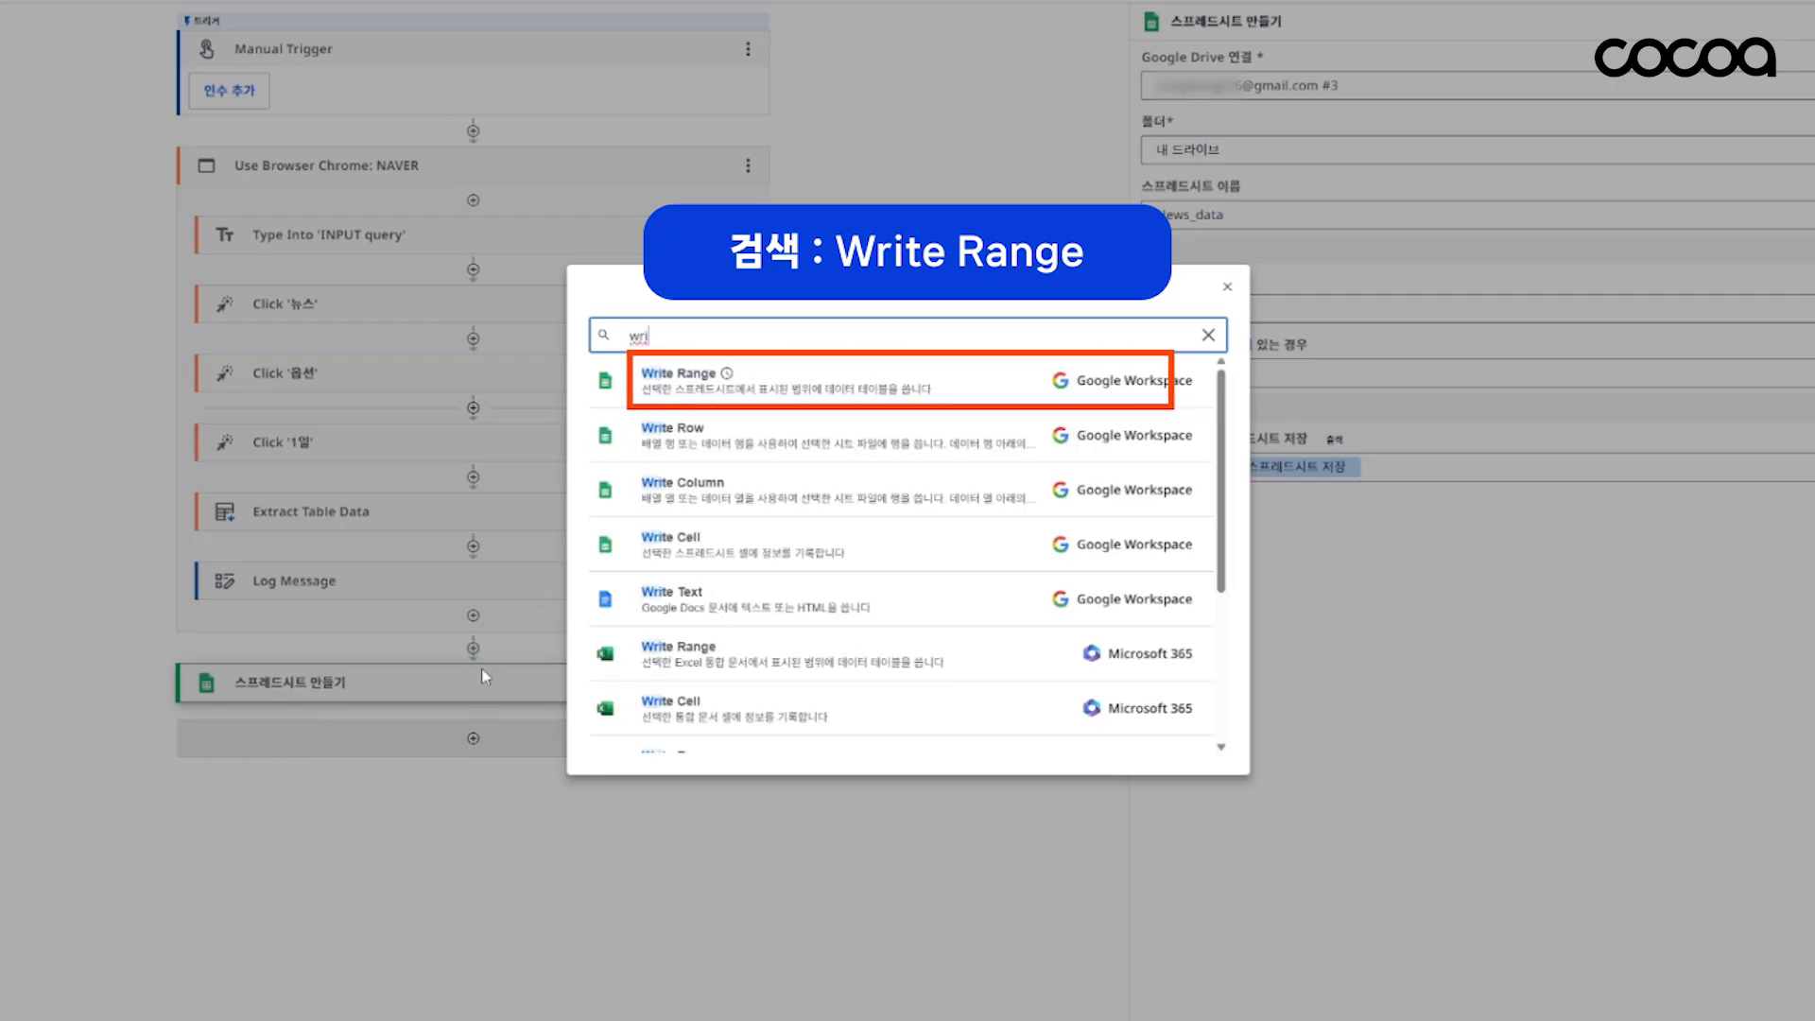
{"action": "left_click", "coordinate": [790, 382]}
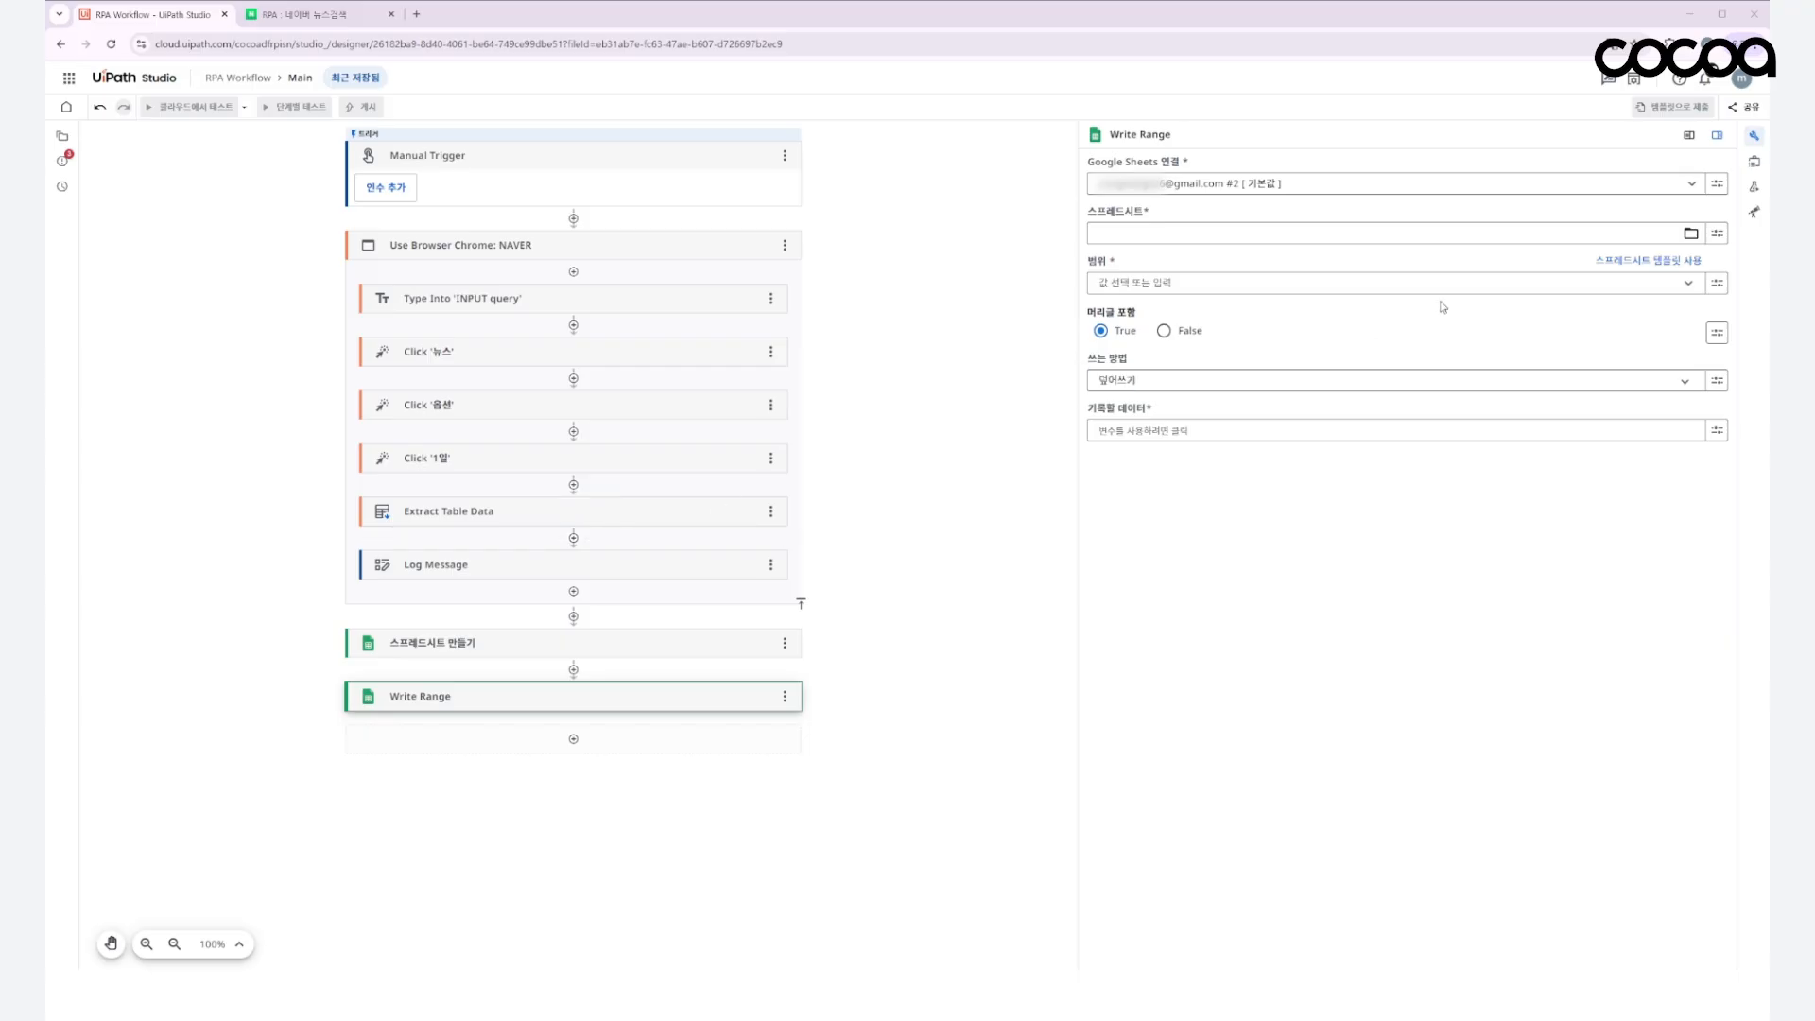
Step: Switch the spreadsheet input of Write Range to use a file variable (파일 변수 사용)
{"action": "left_click", "coordinate": [1349, 236]}
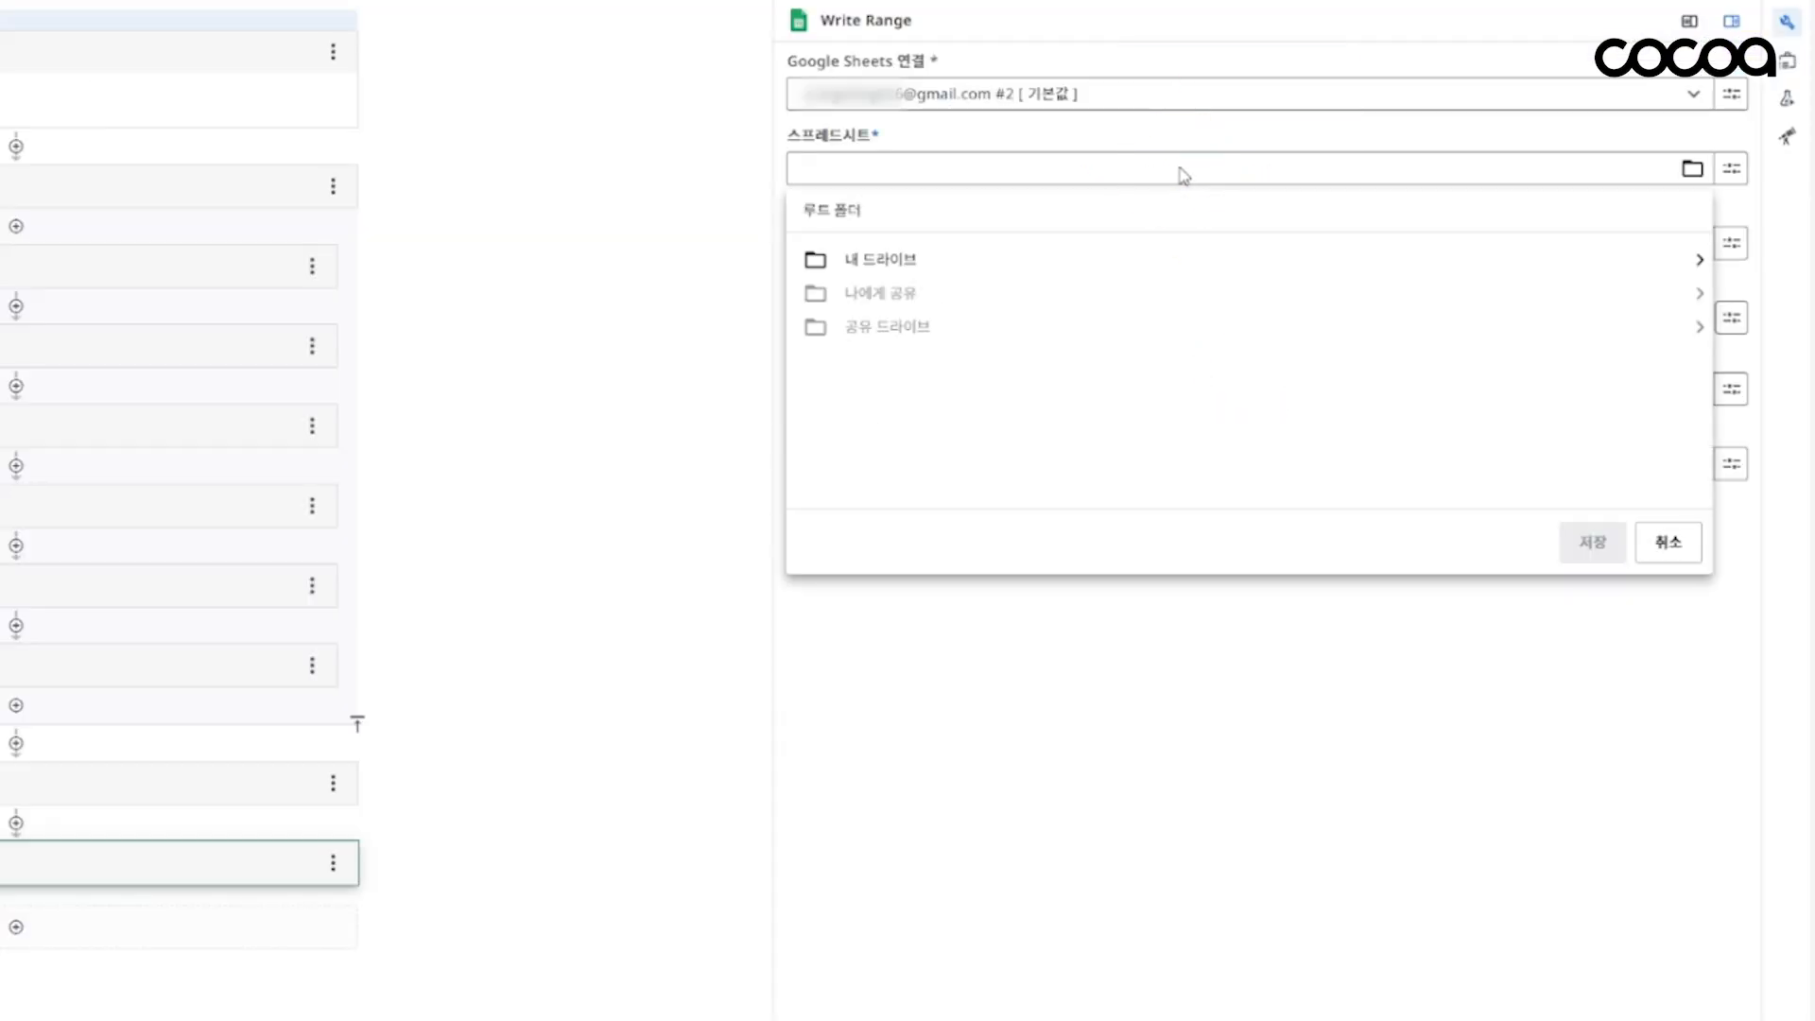
{"action": "left_click", "coordinate": [1732, 169]}
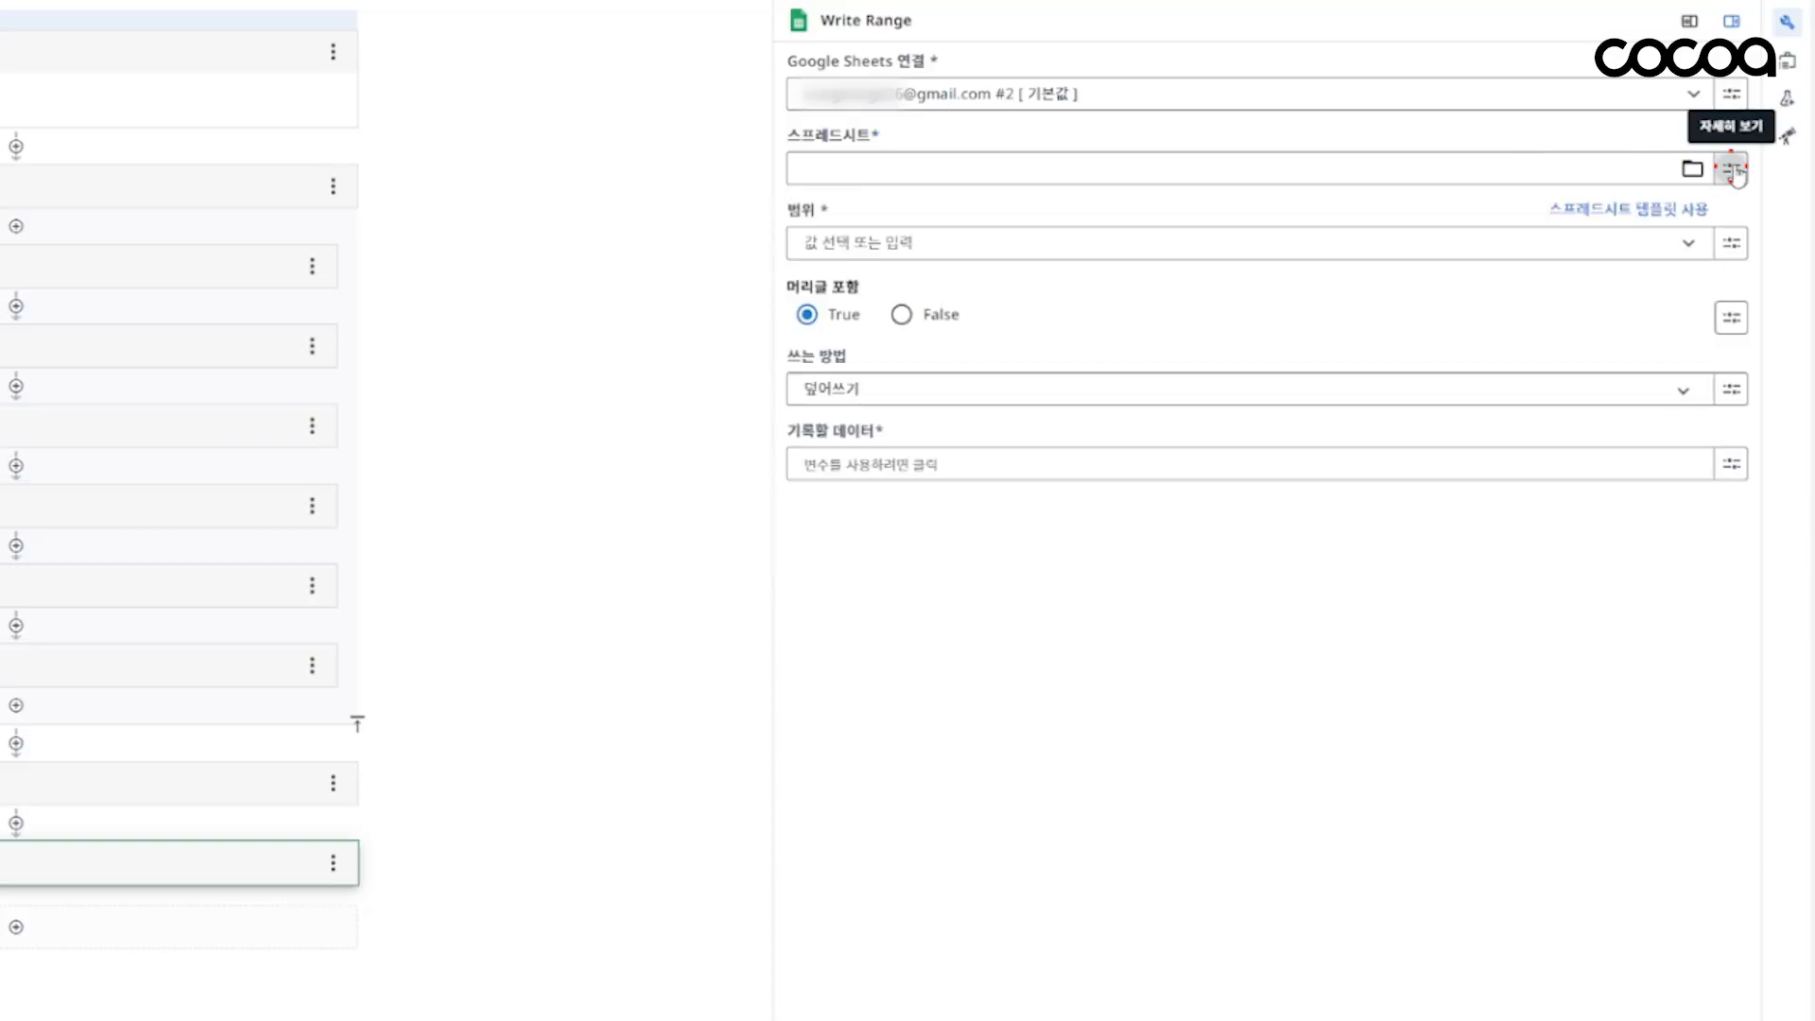
{"action": "left_click", "coordinate": [1733, 172]}
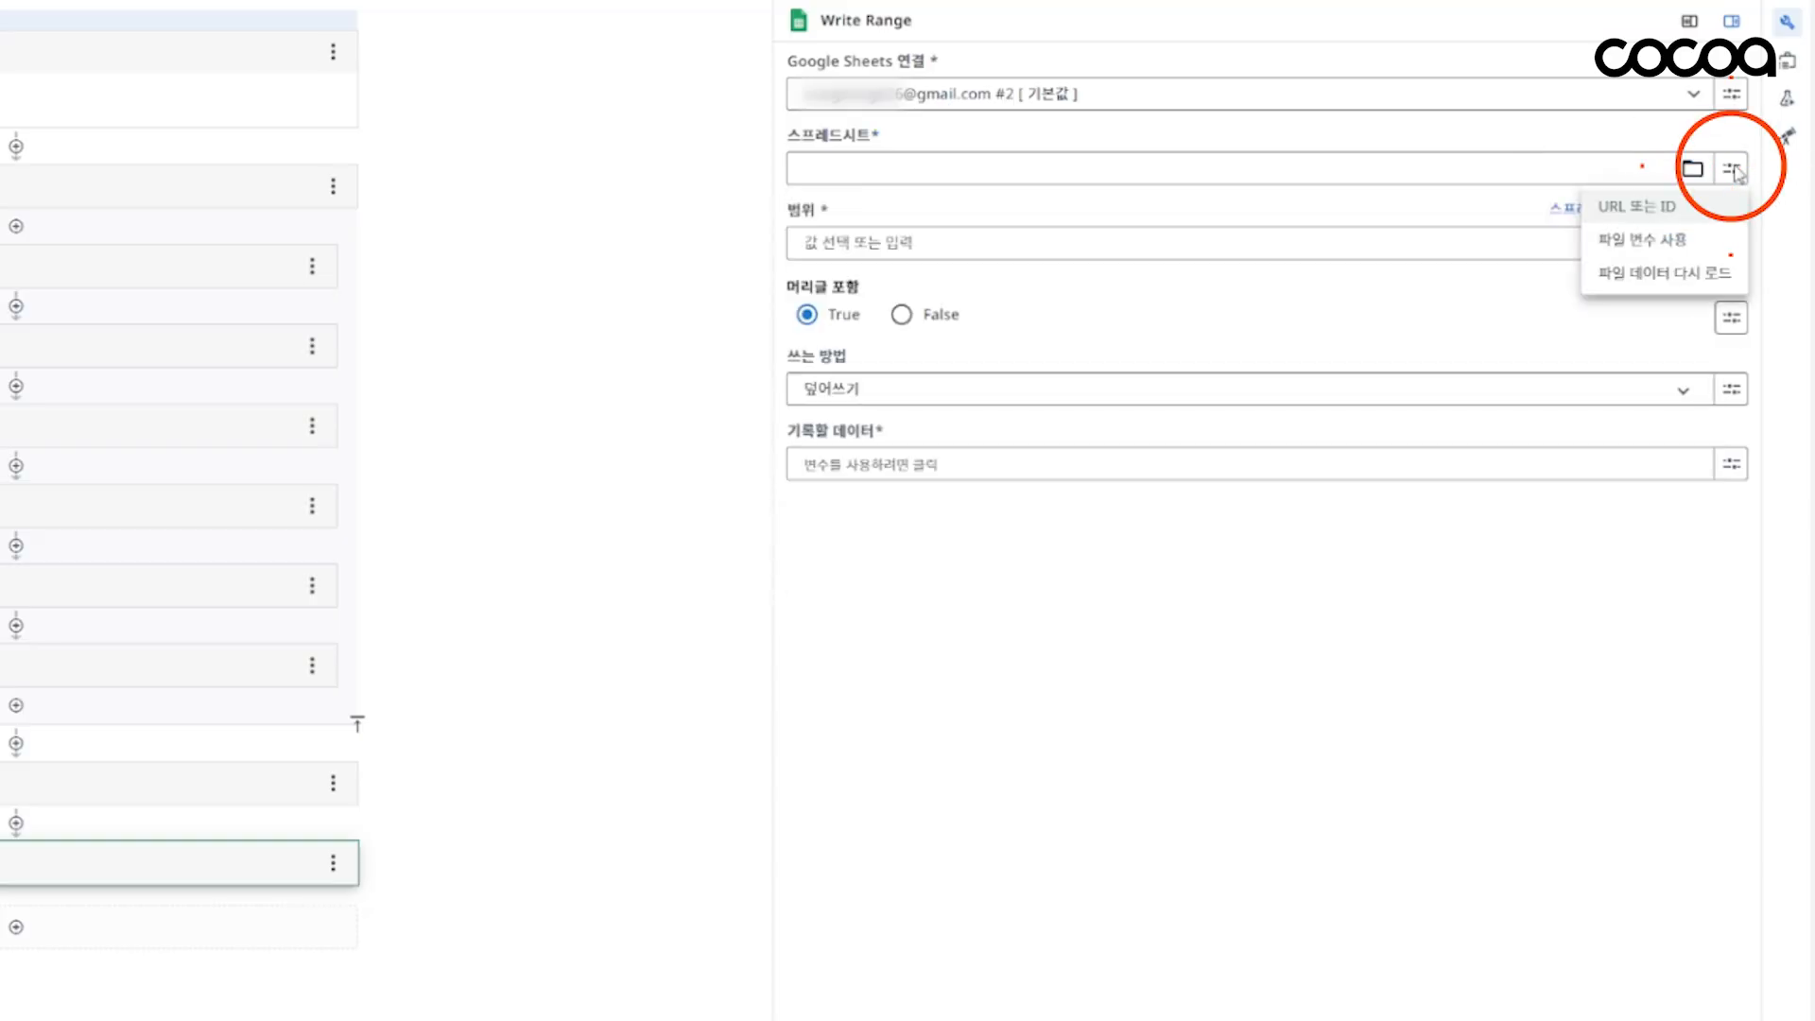
{"action": "left_click", "coordinate": [1672, 244]}
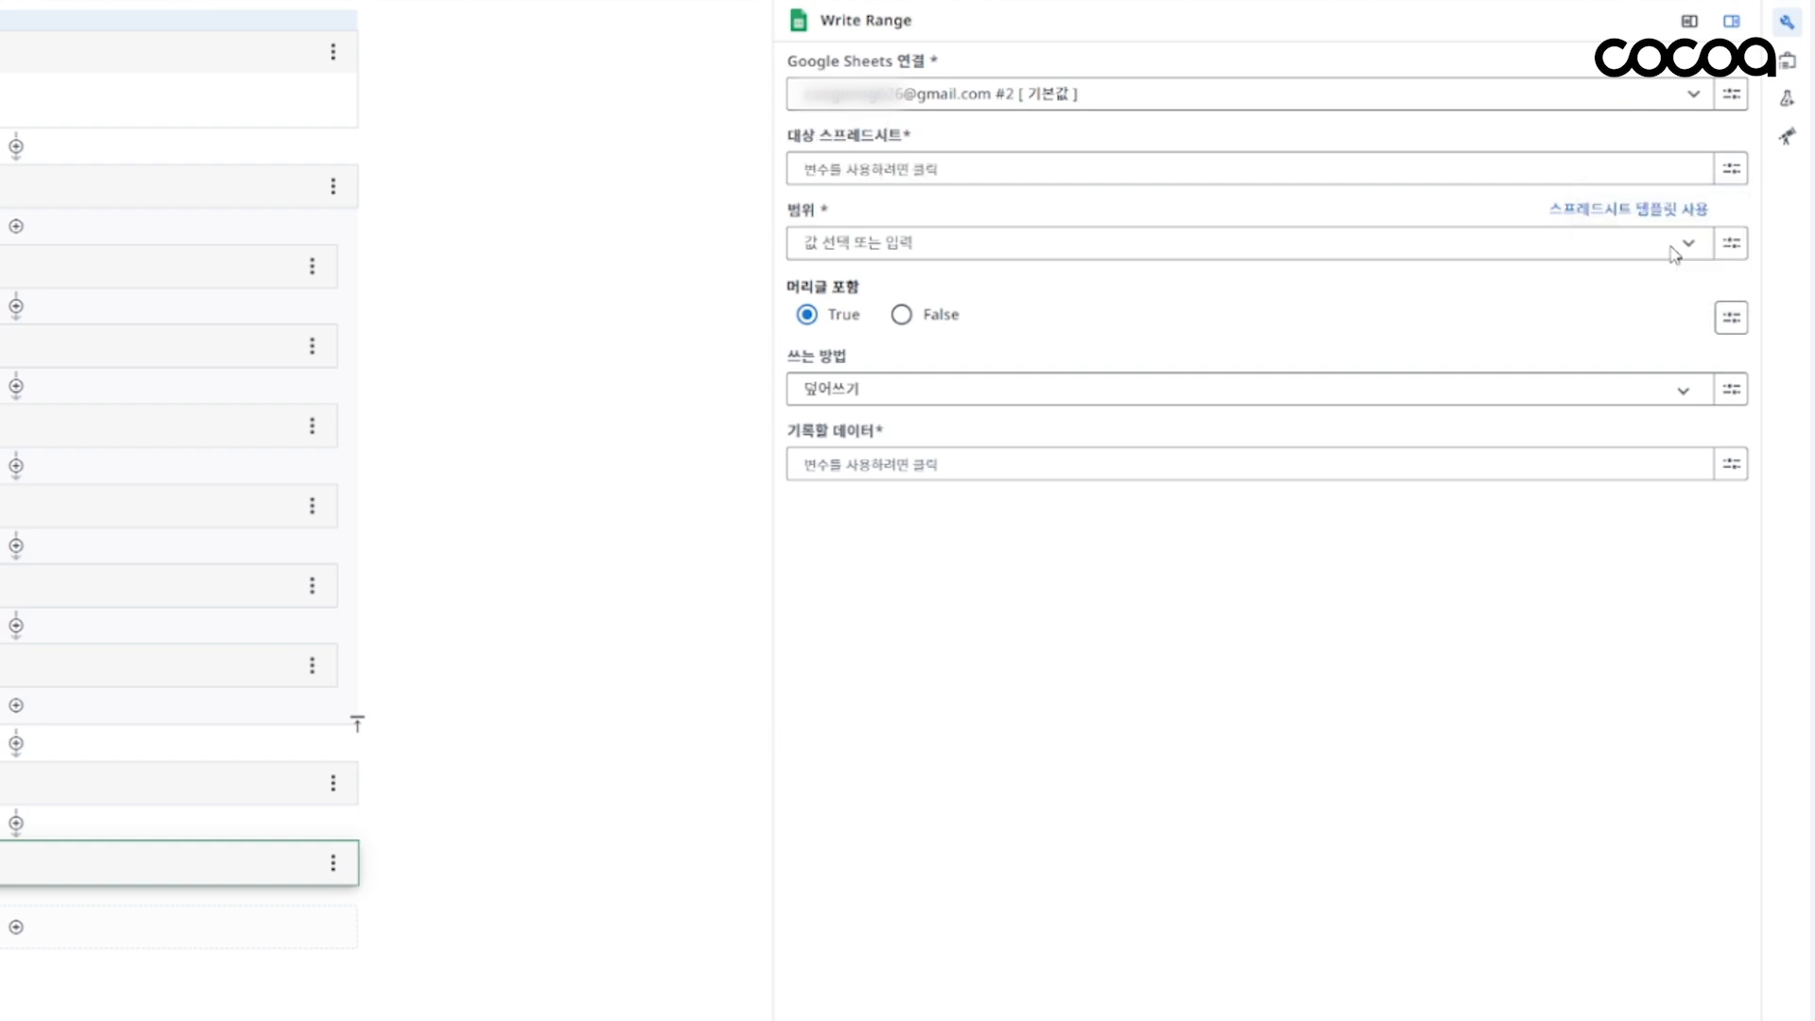
Step: Set the target spreadsheet of Write Range to the 나중을 위해 스프레드시트 저장 variable from 스프레드시트 만들기
{"action": "left_click", "coordinate": [1731, 170]}
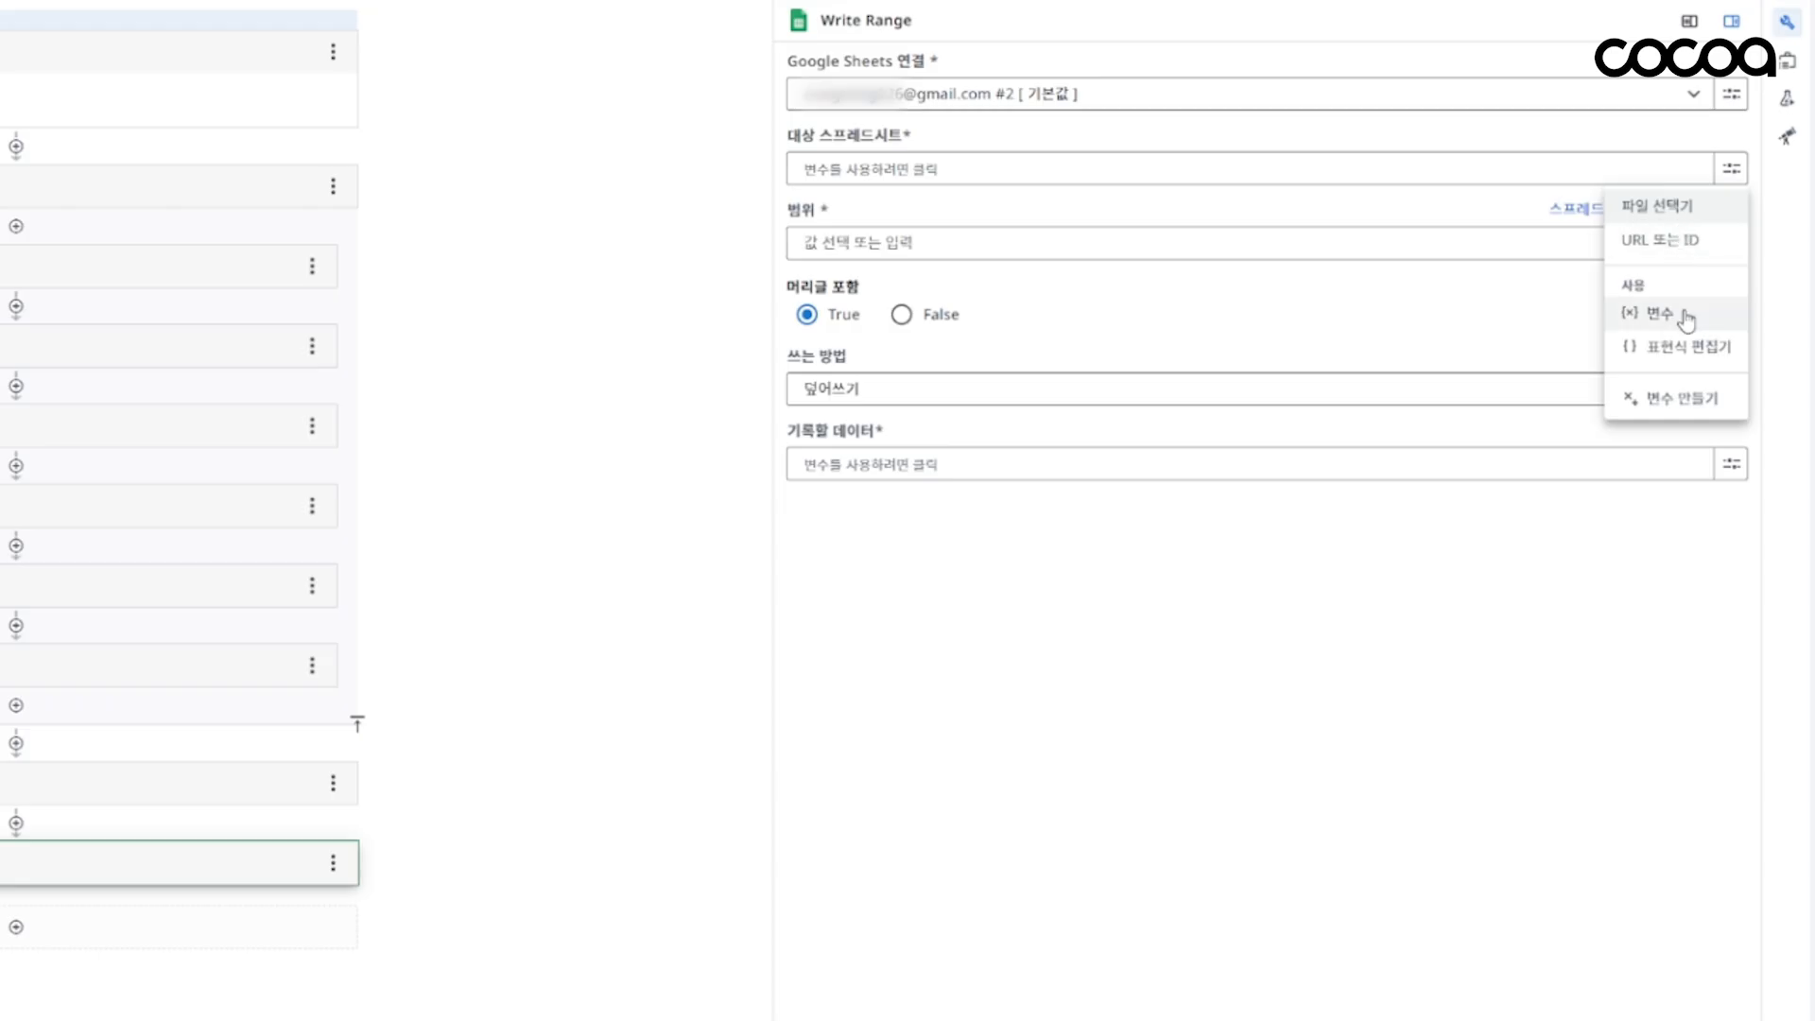
{"action": "left_click", "coordinate": [1159, 178]}
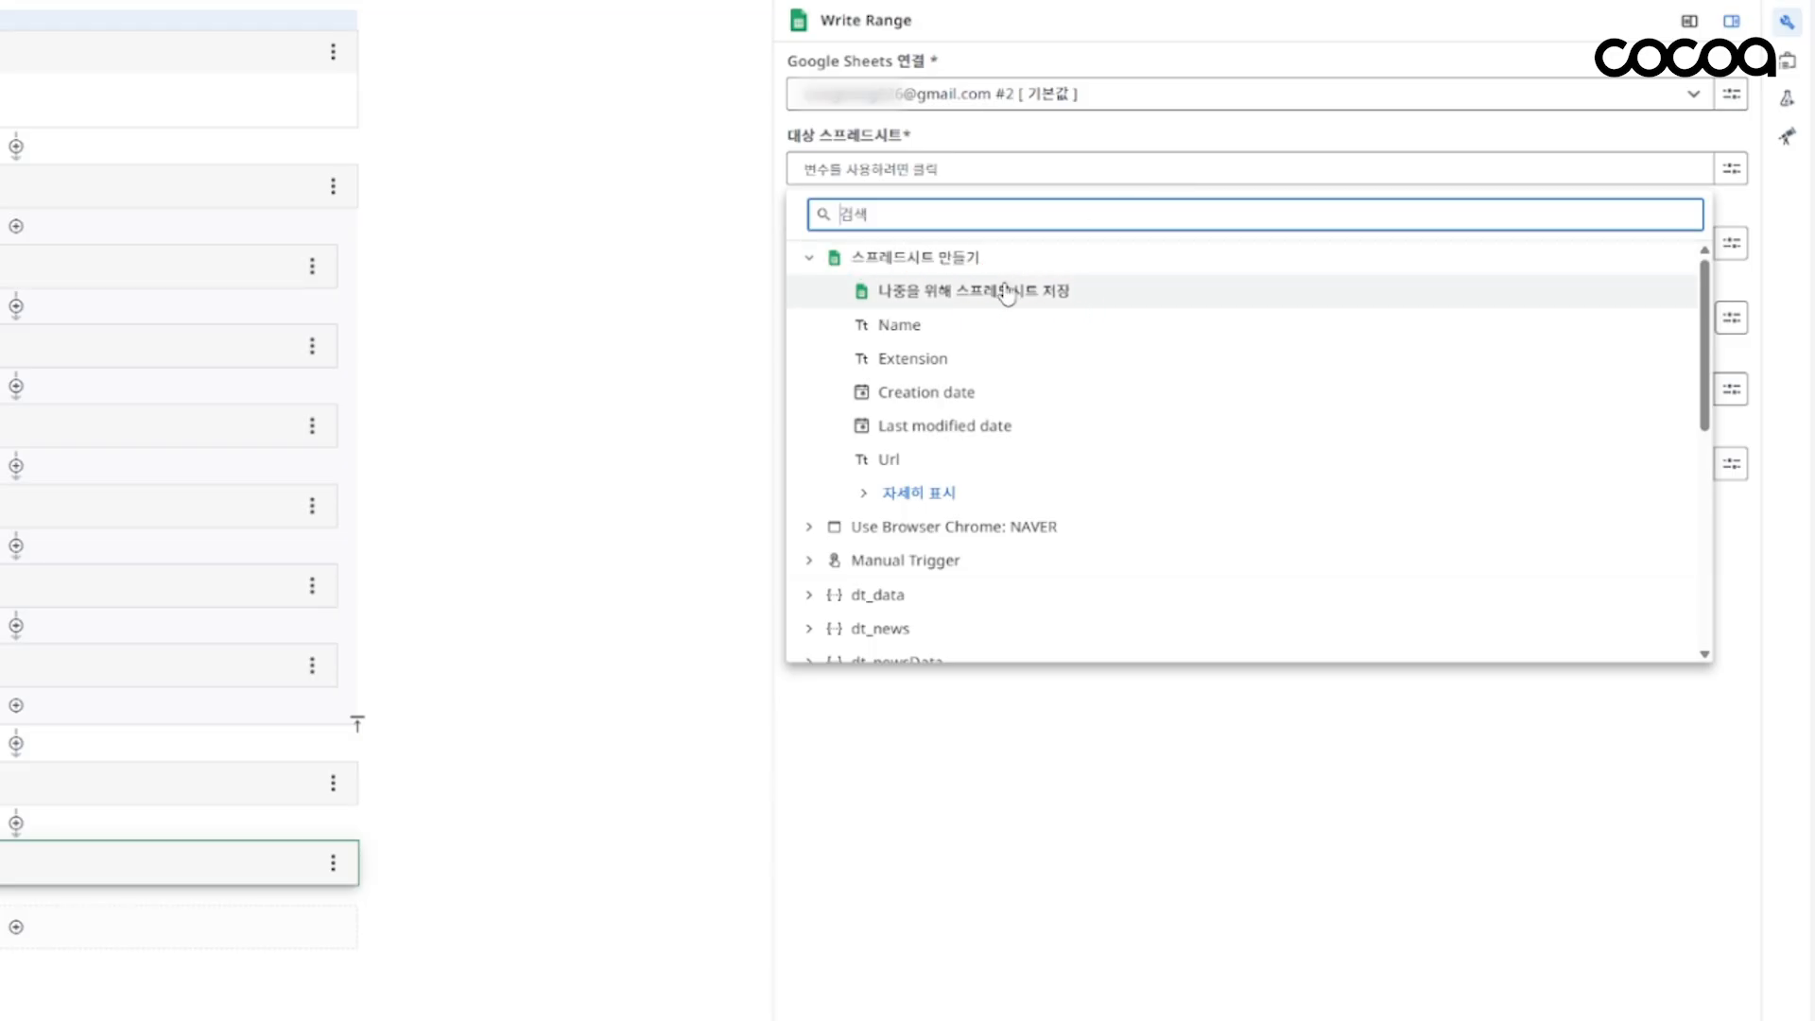
{"action": "left_click", "coordinate": [983, 297]}
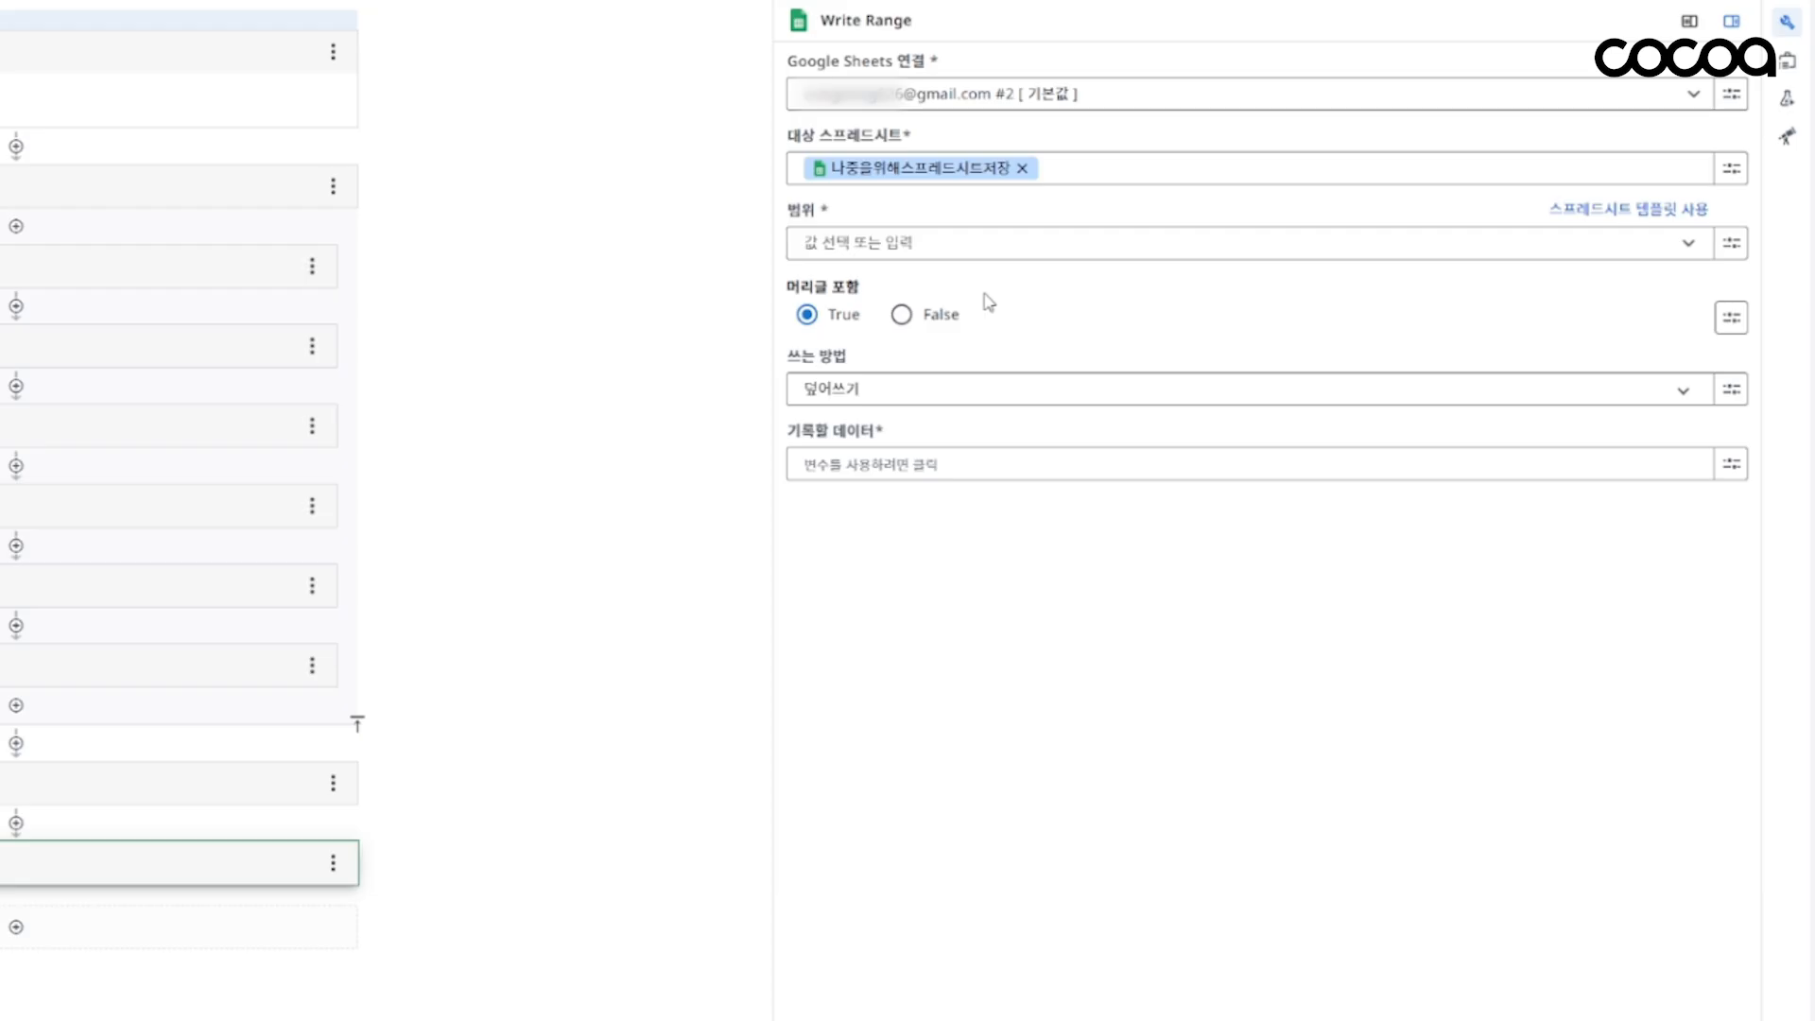
Step: Set the range (범위) of the Write Range activity to Sheet1!A1
{"action": "left_click", "coordinate": [1009, 244]}
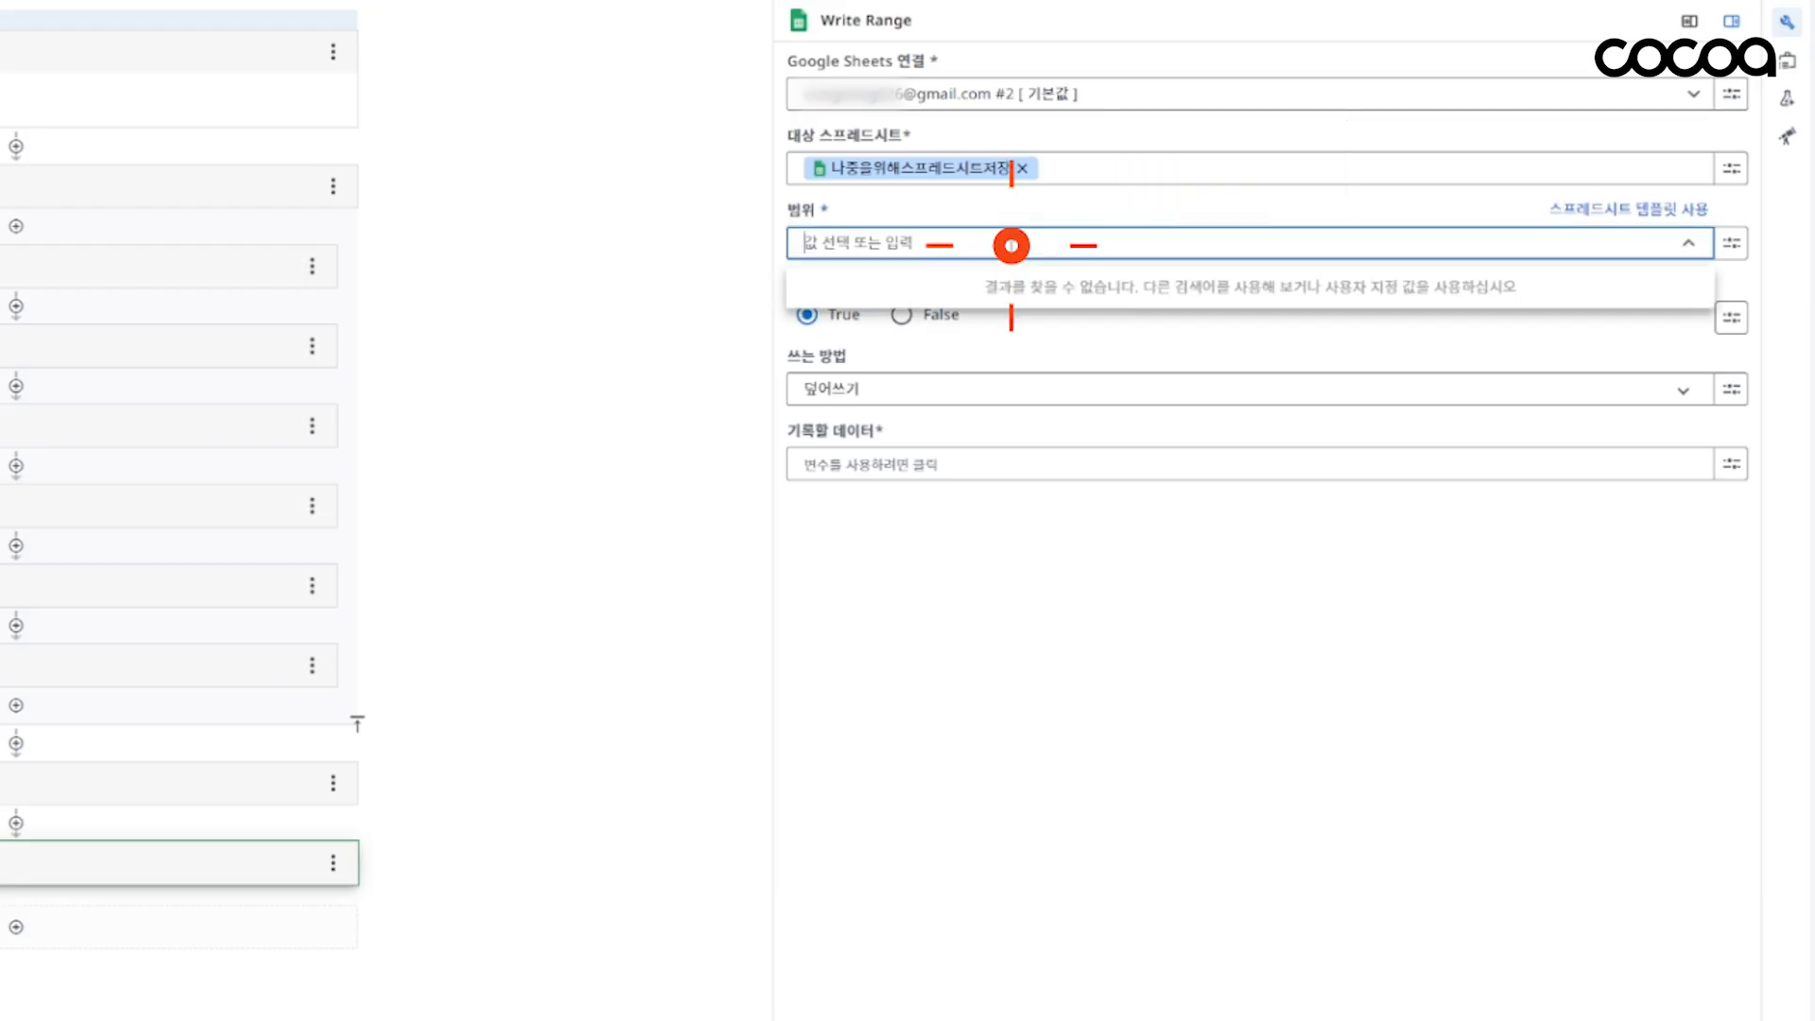
{"action": "left_click", "coordinate": [1690, 243]}
{"action": "left_click", "coordinate": [1692, 243]}
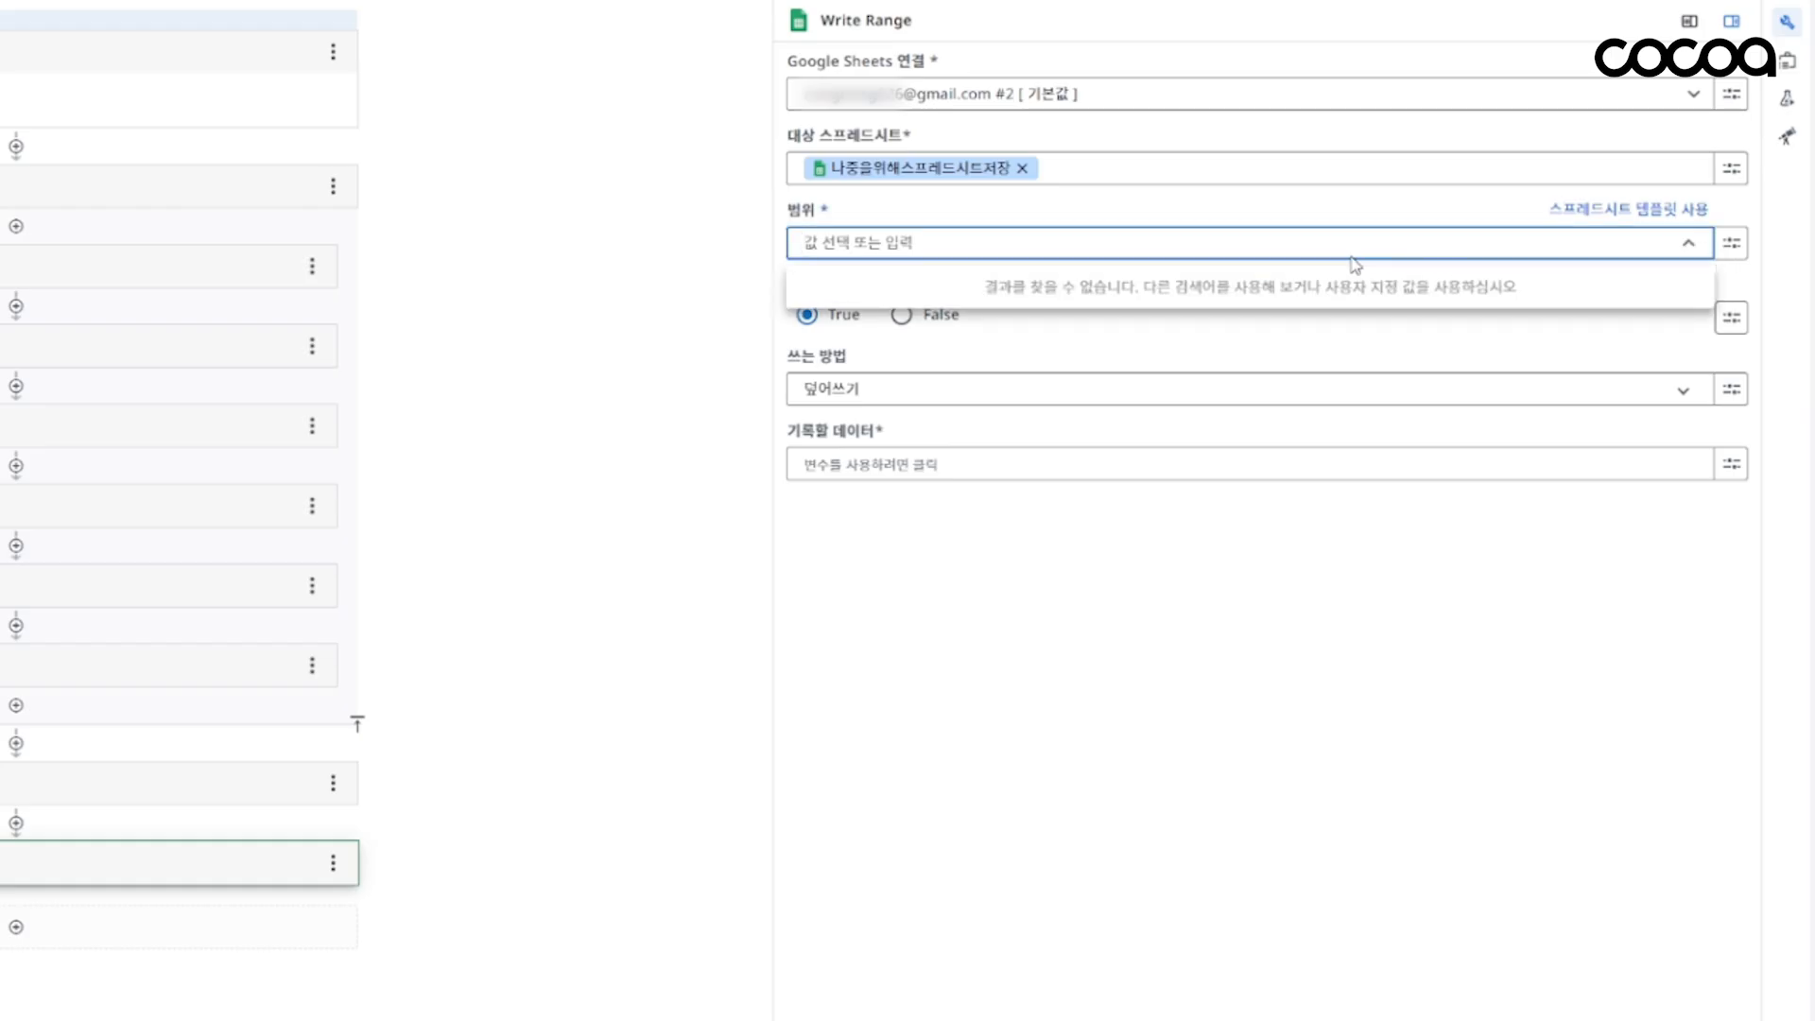
{"action": "type", "text": "S"}
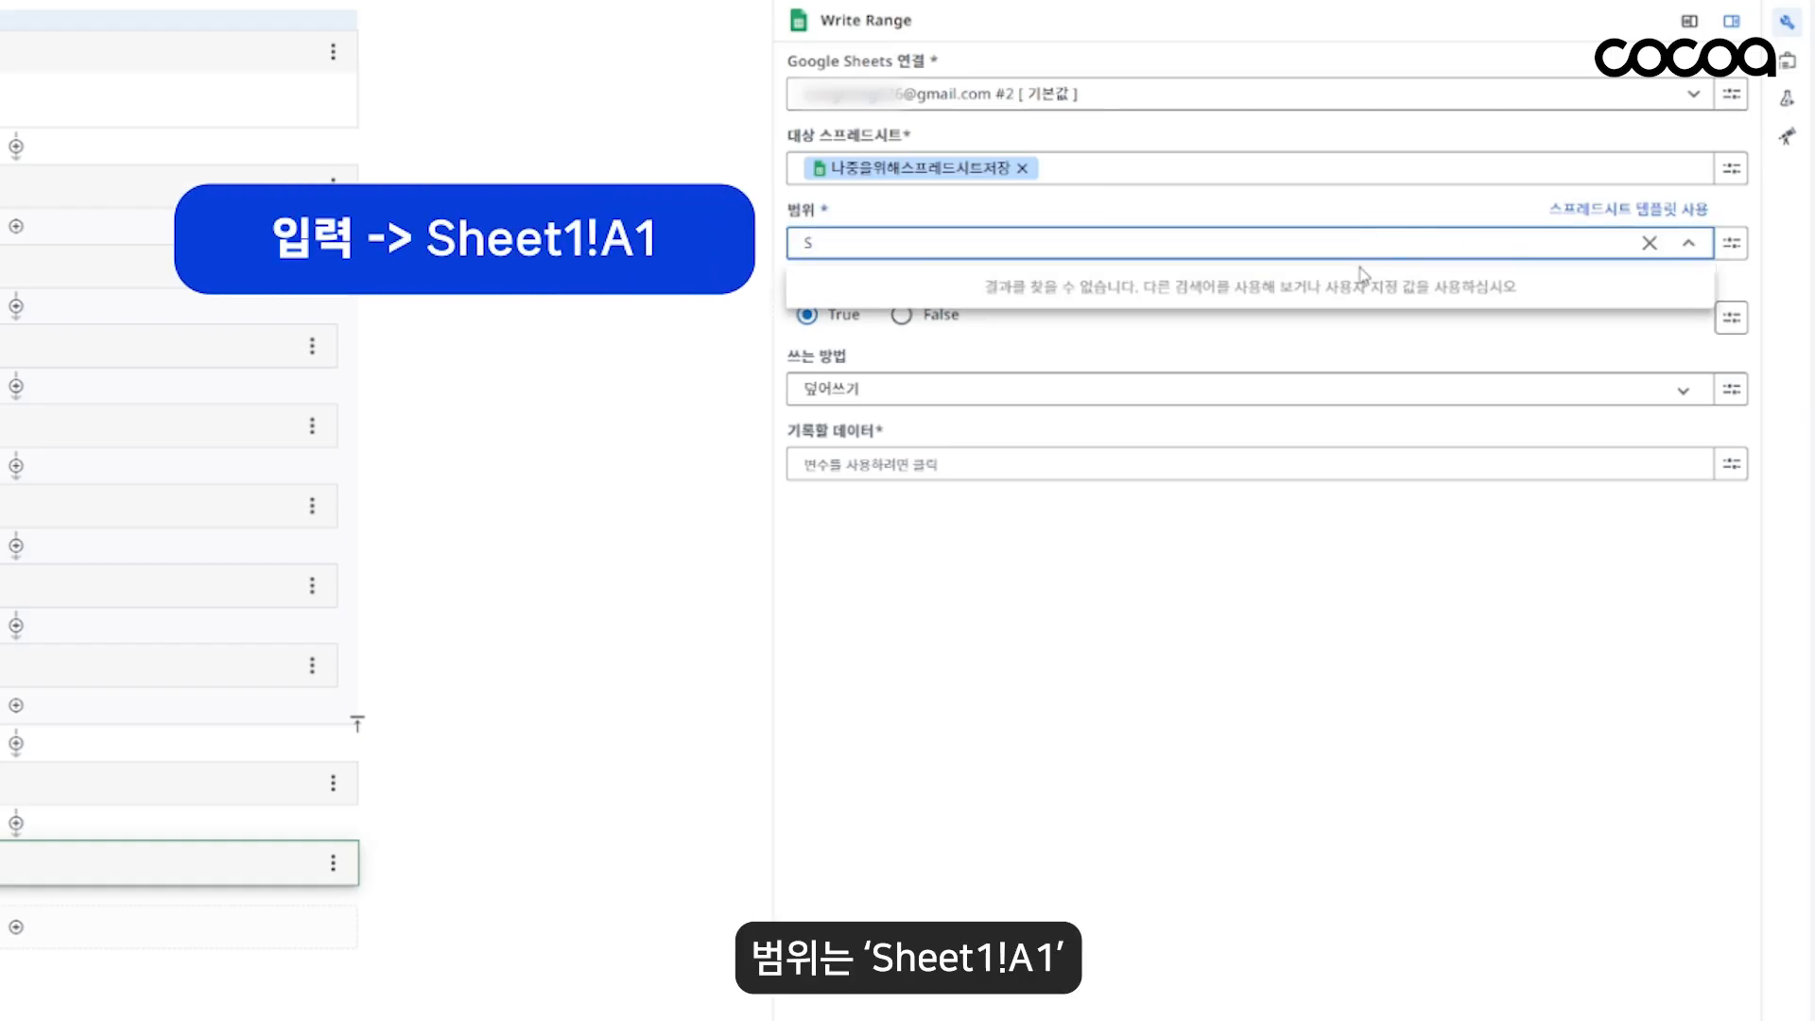
{"action": "type", "text": "heet"}
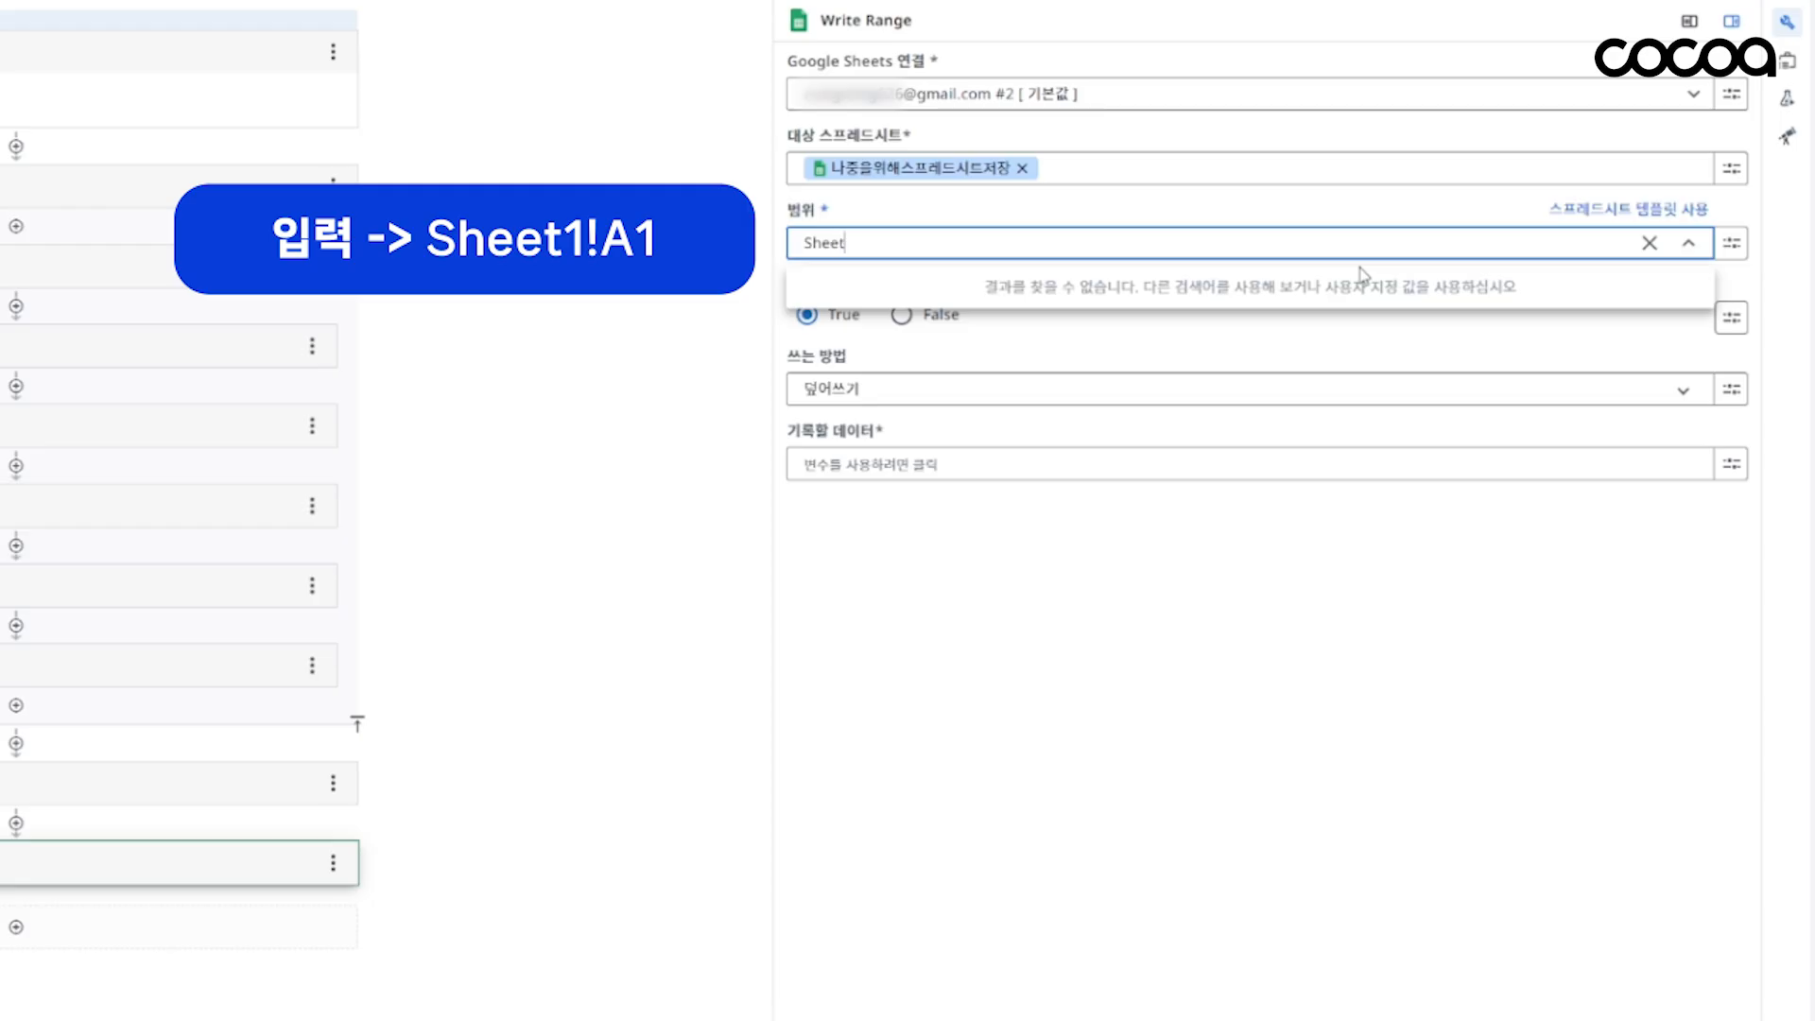
{"action": "type", "text": "1!A1"}
{"action": "left_click", "coordinate": [1181, 369]}
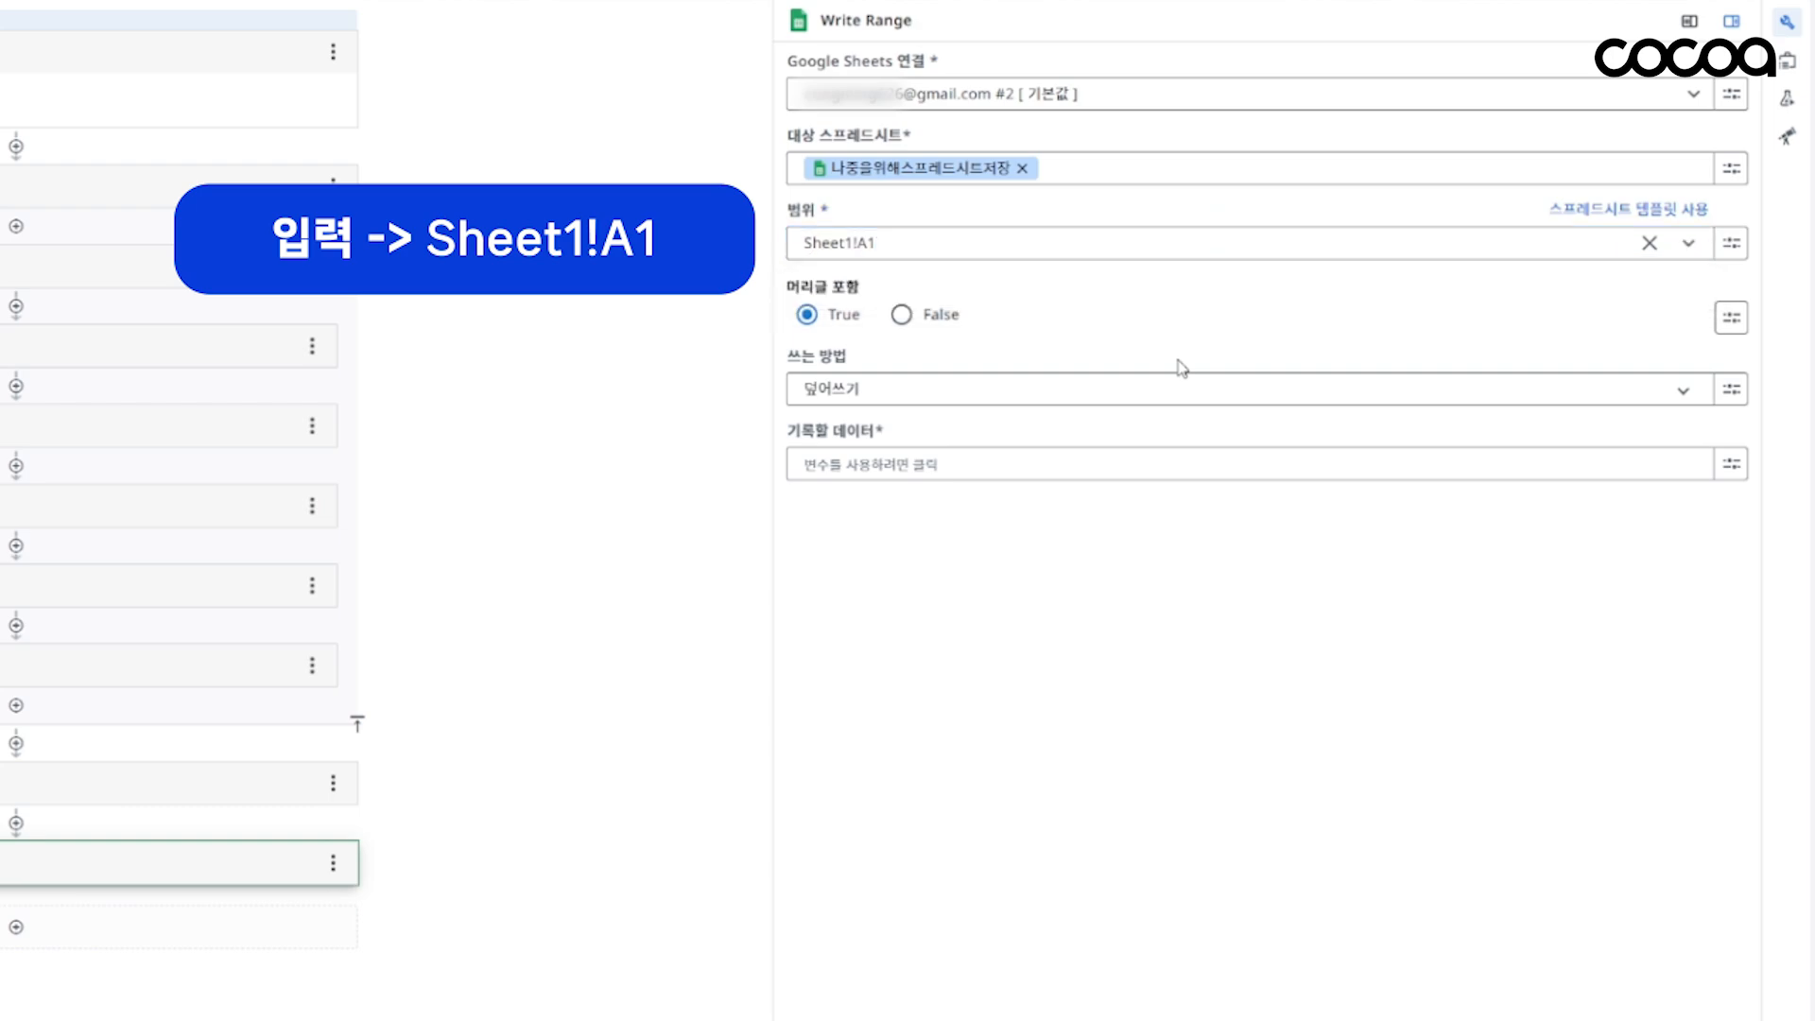
Step: Set the data to write (기록할 데이터) in Write Range to the dt_newsData variable
{"action": "left_click", "coordinate": [1014, 474]}
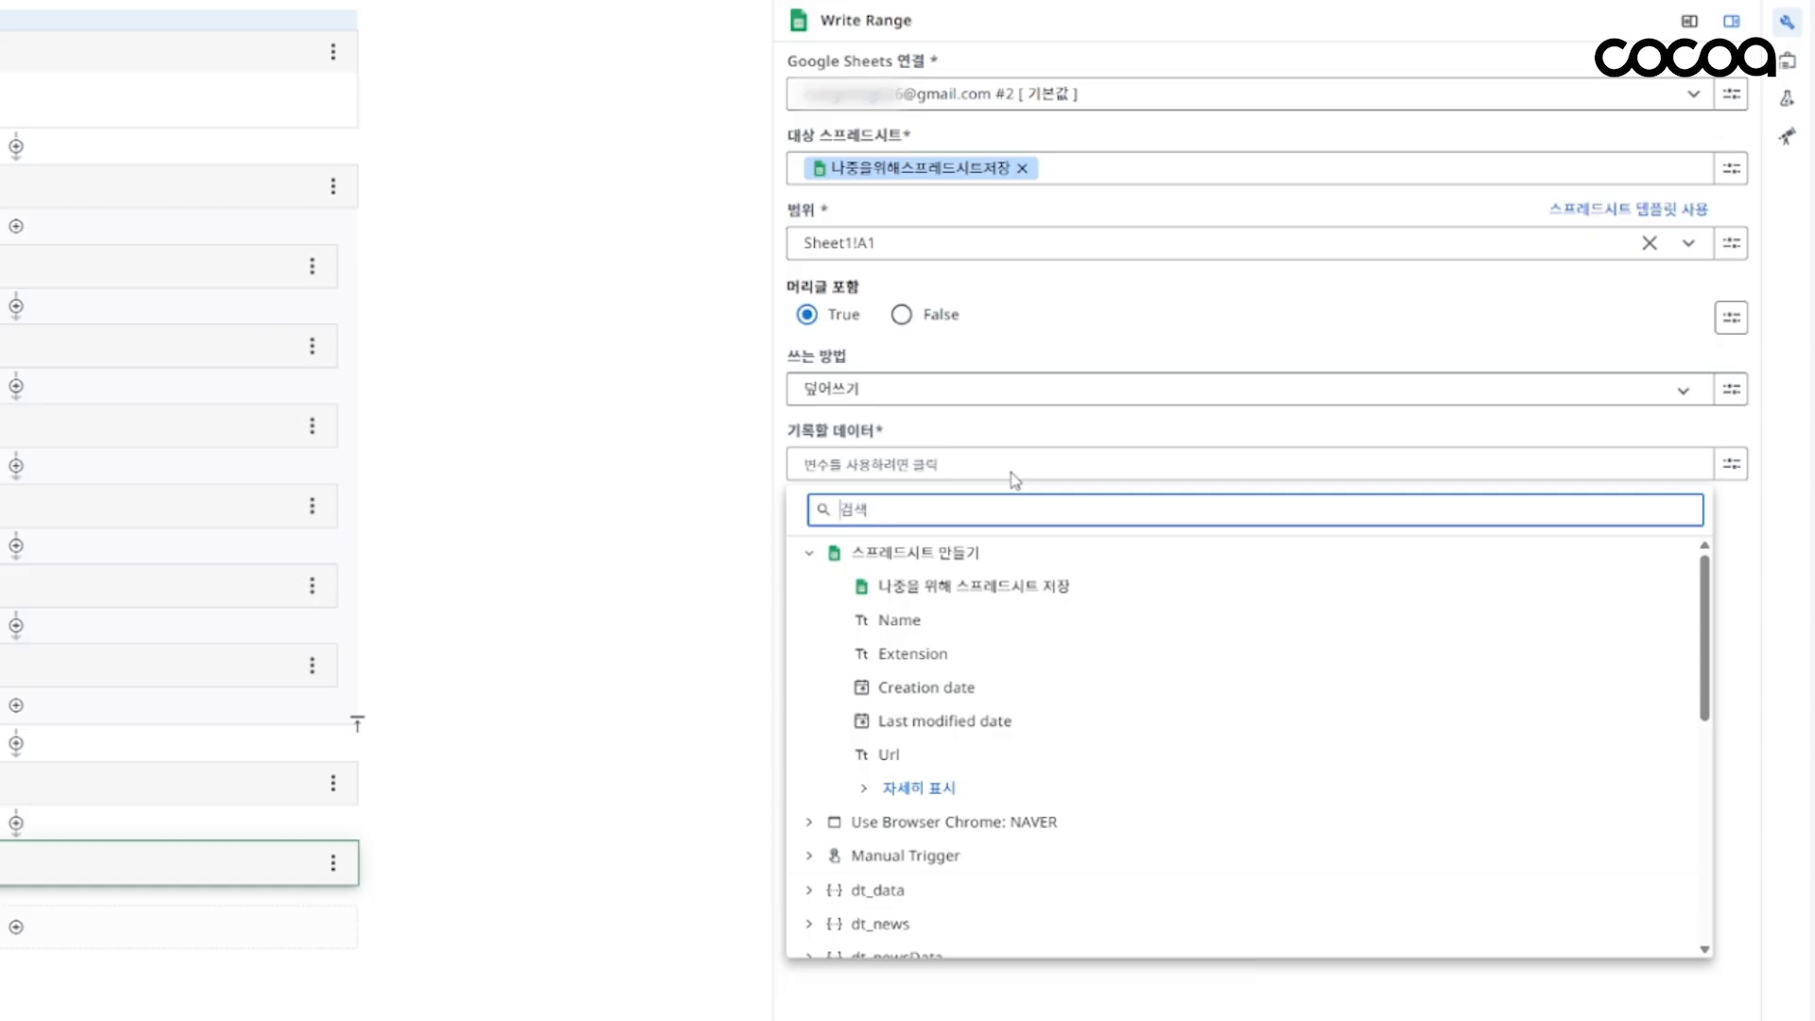
{"action": "scroll", "coordinate": [1054, 723], "scroll_direction": "down", "scroll_amount": 1}
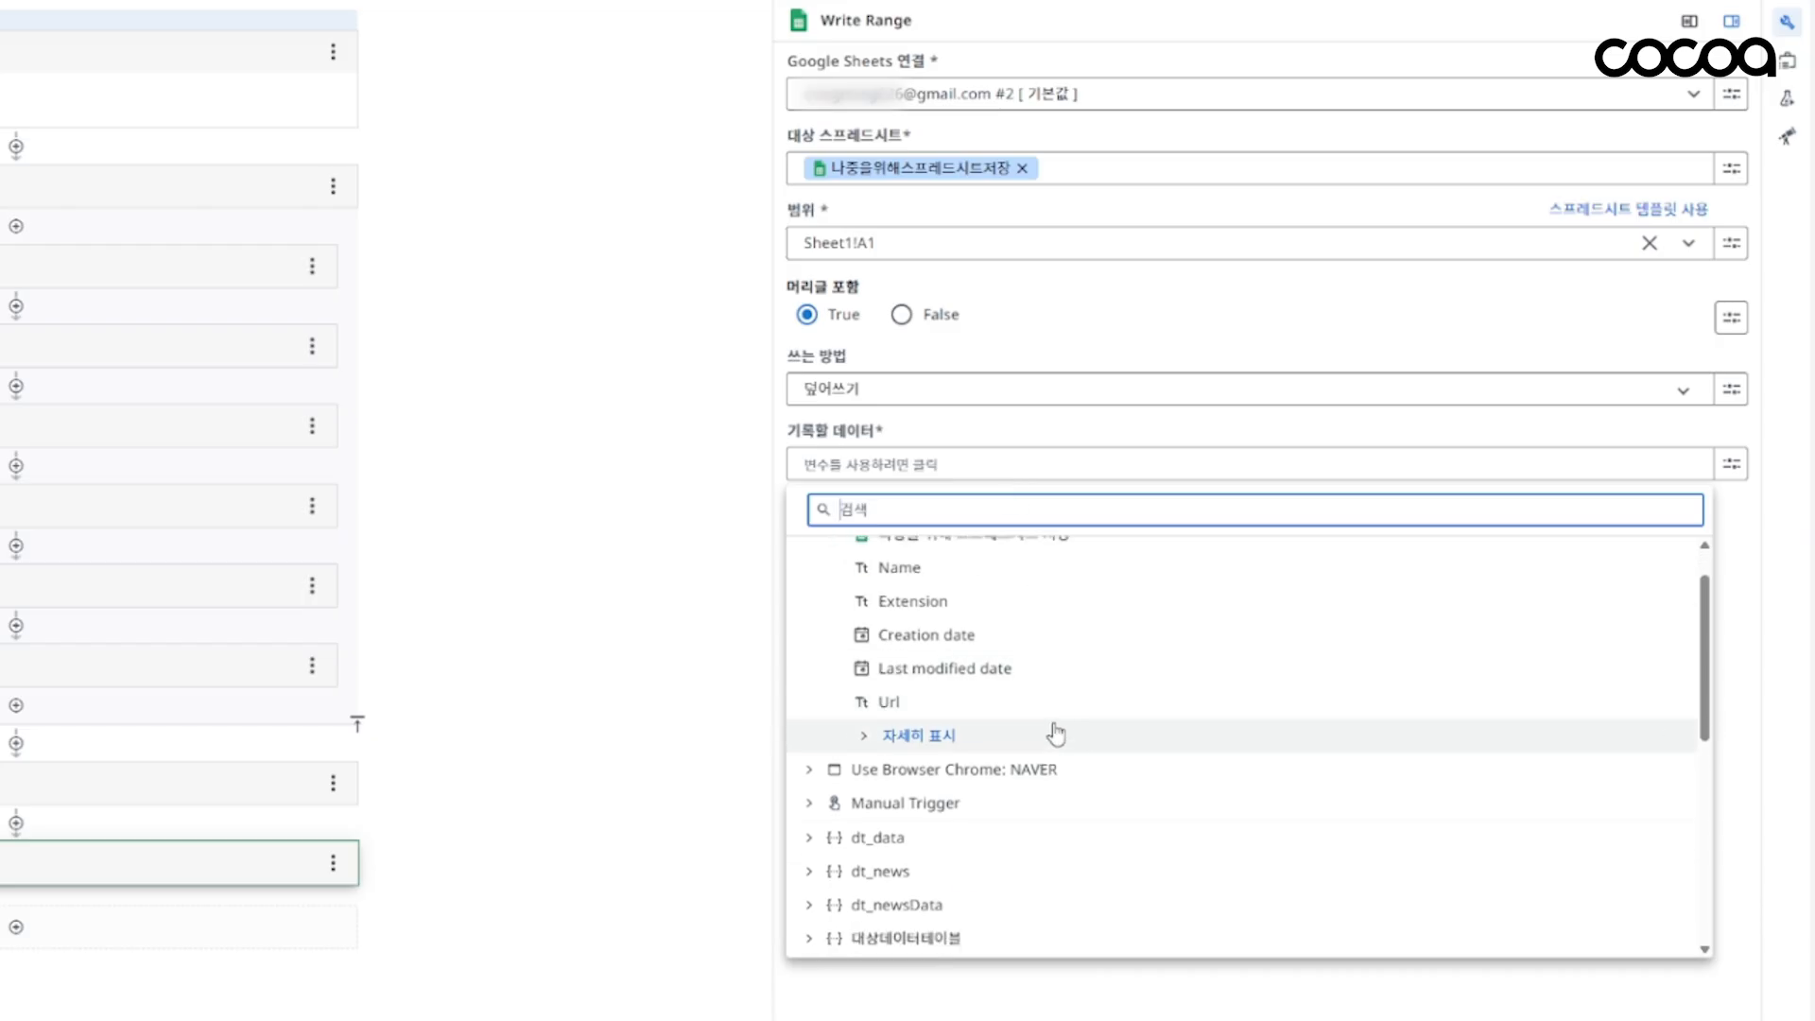
{"action": "left_click", "coordinate": [1004, 913]}
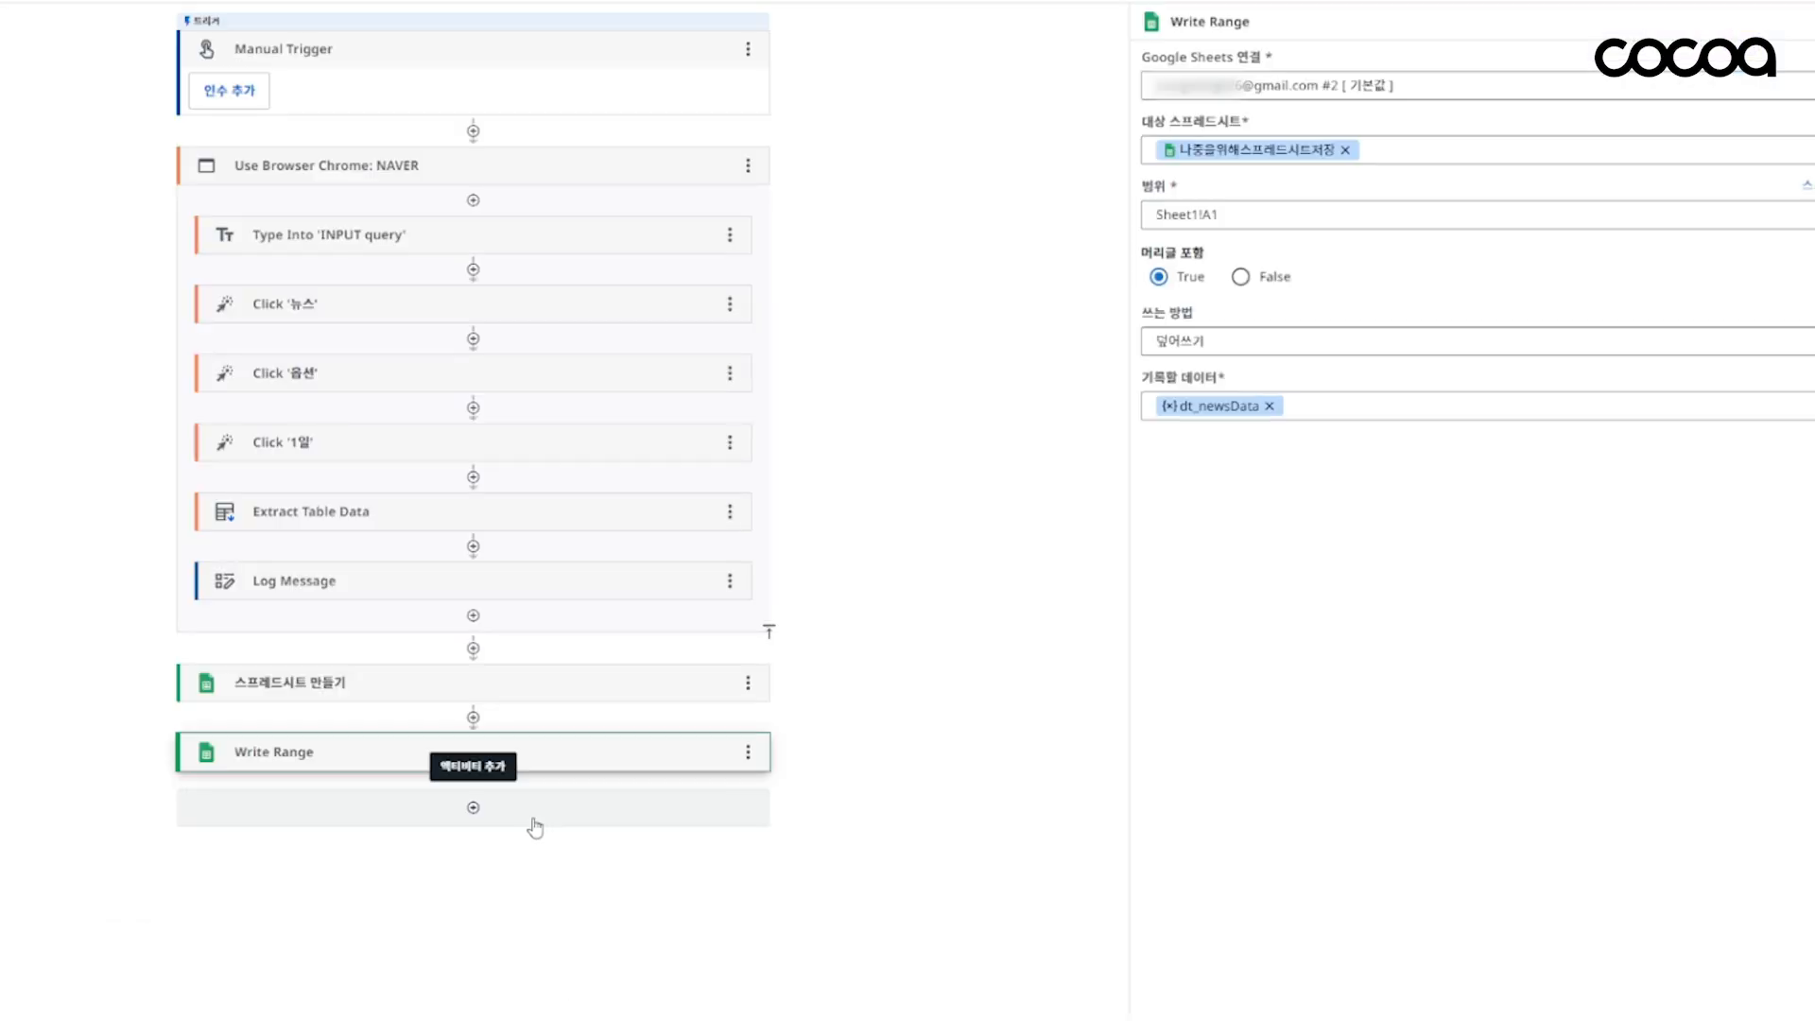
Step: Add the Google Workspace Download File activity below Write Range
{"action": "left_click", "coordinate": [472, 806]}
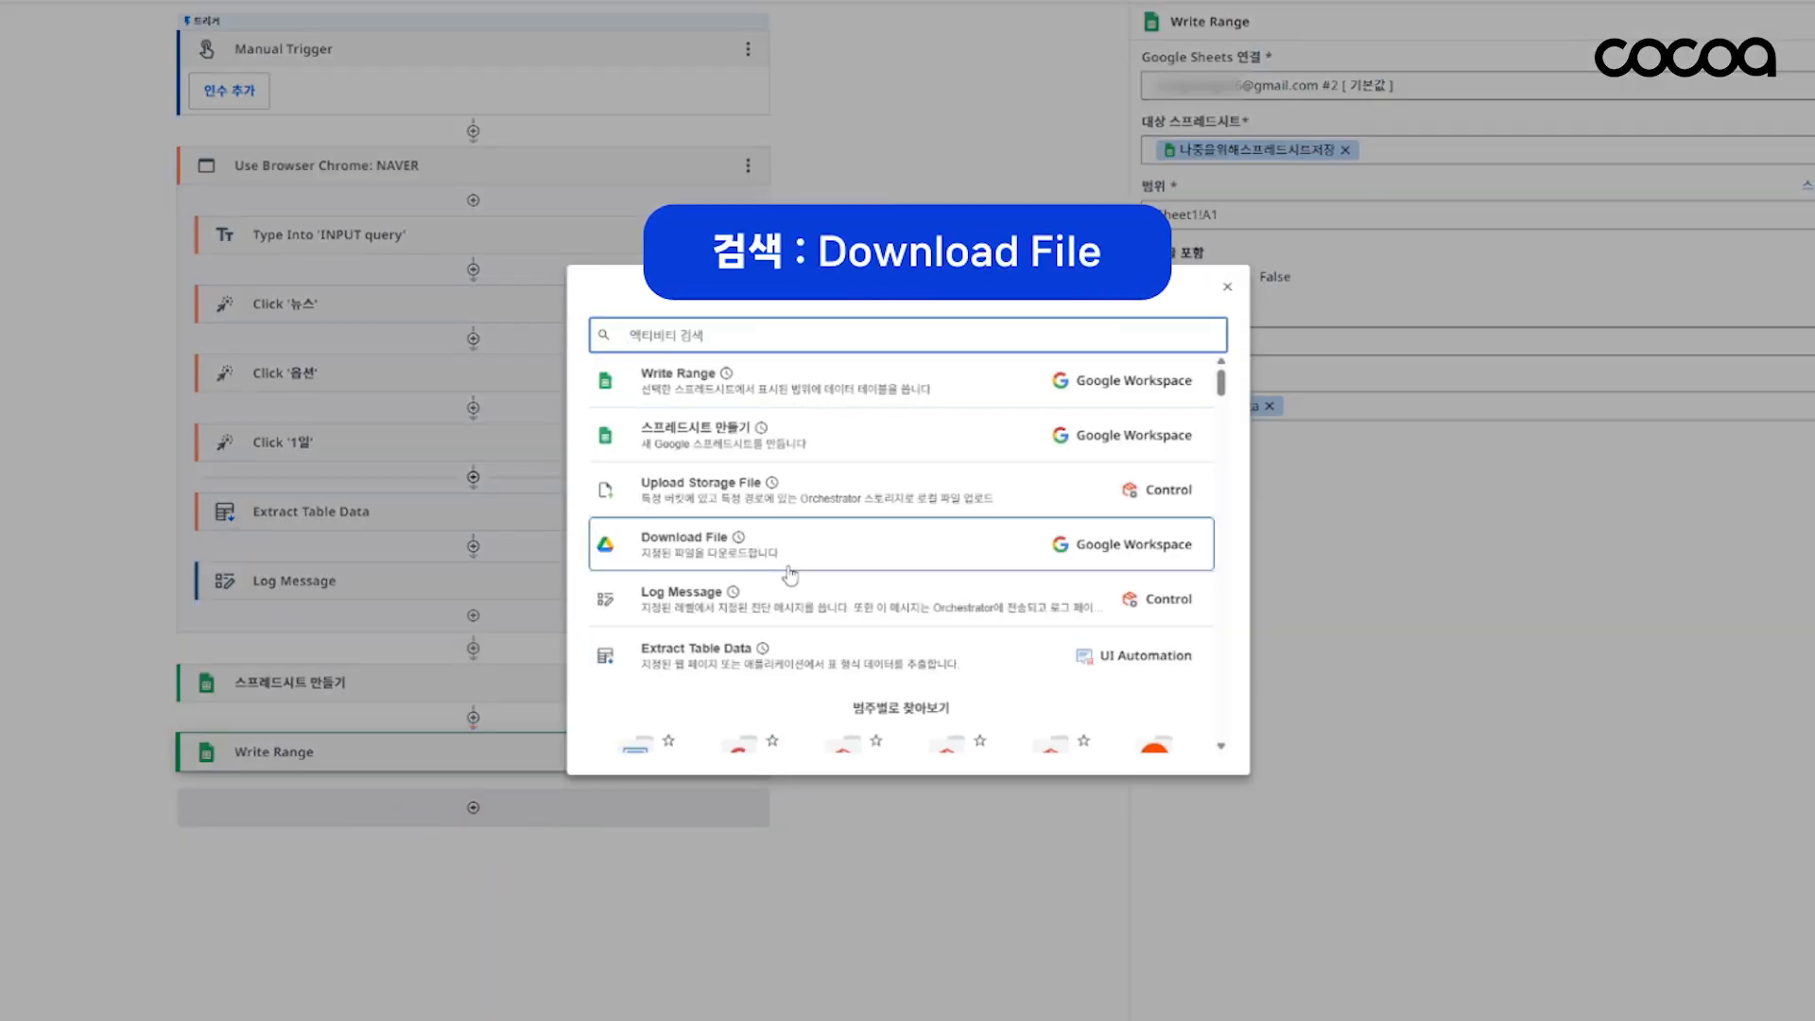
{"action": "type", "text": "do"}
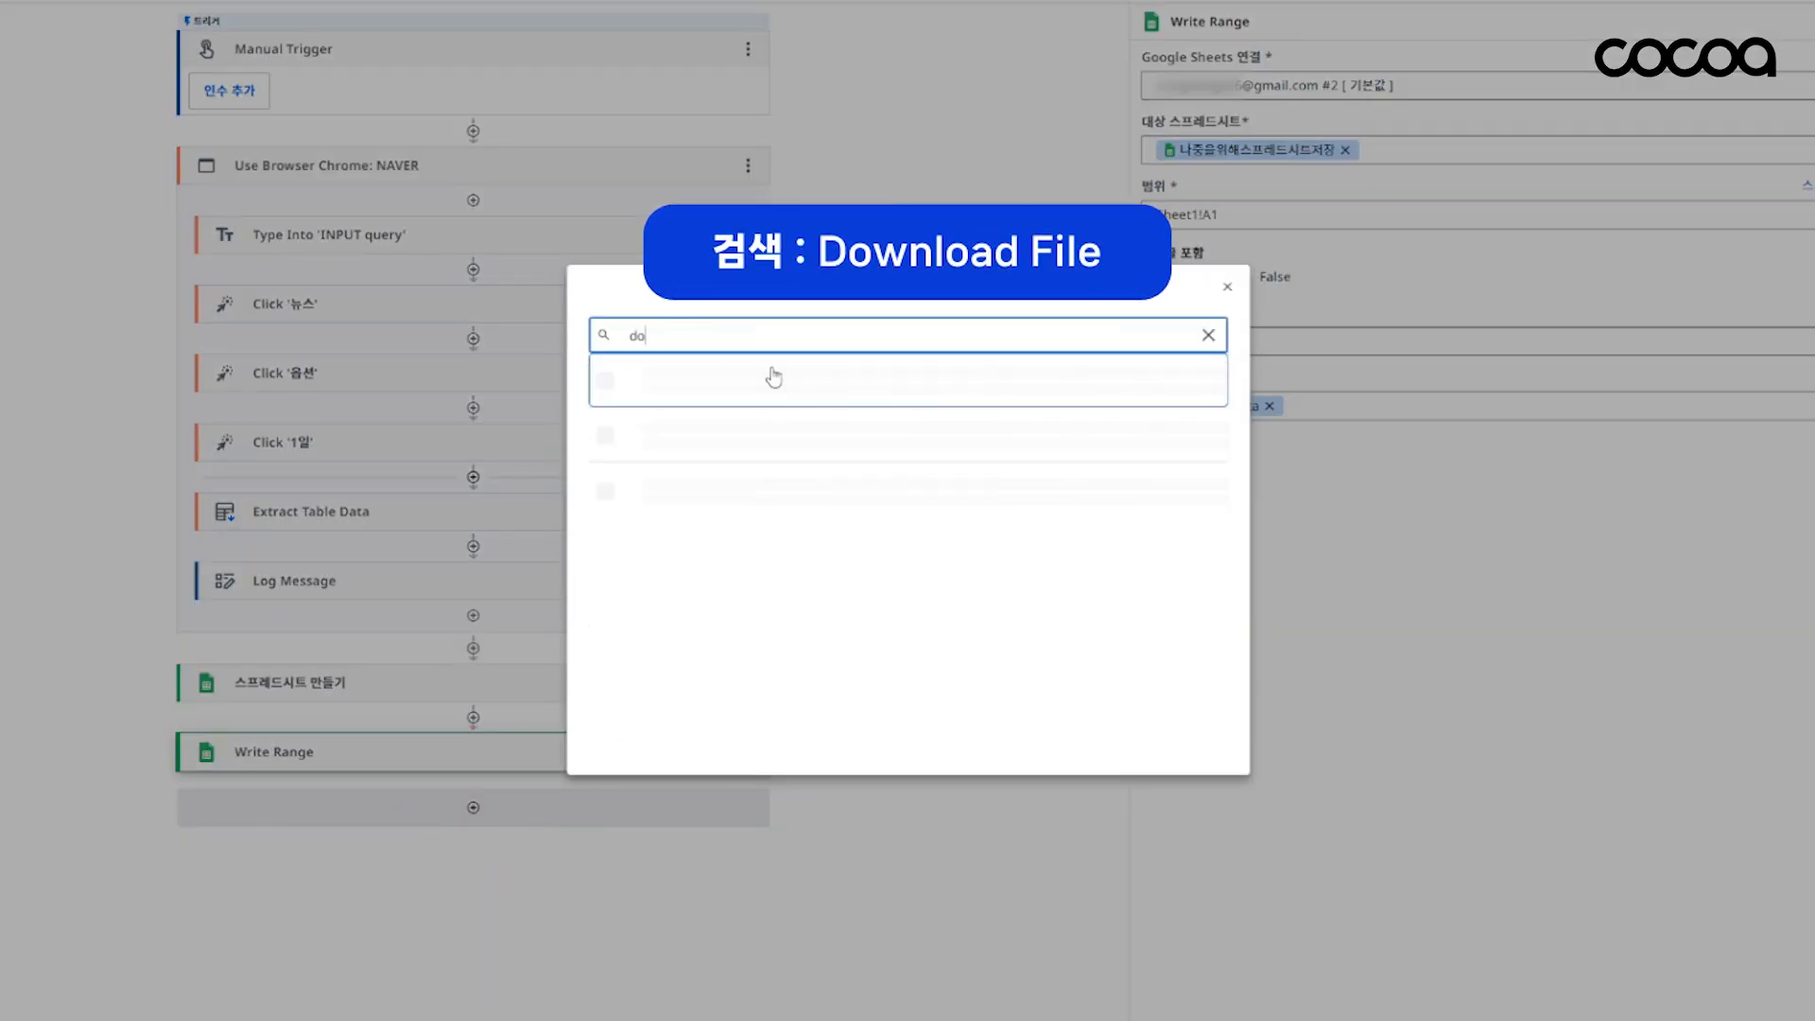
{"action": "type", "text": "wn"}
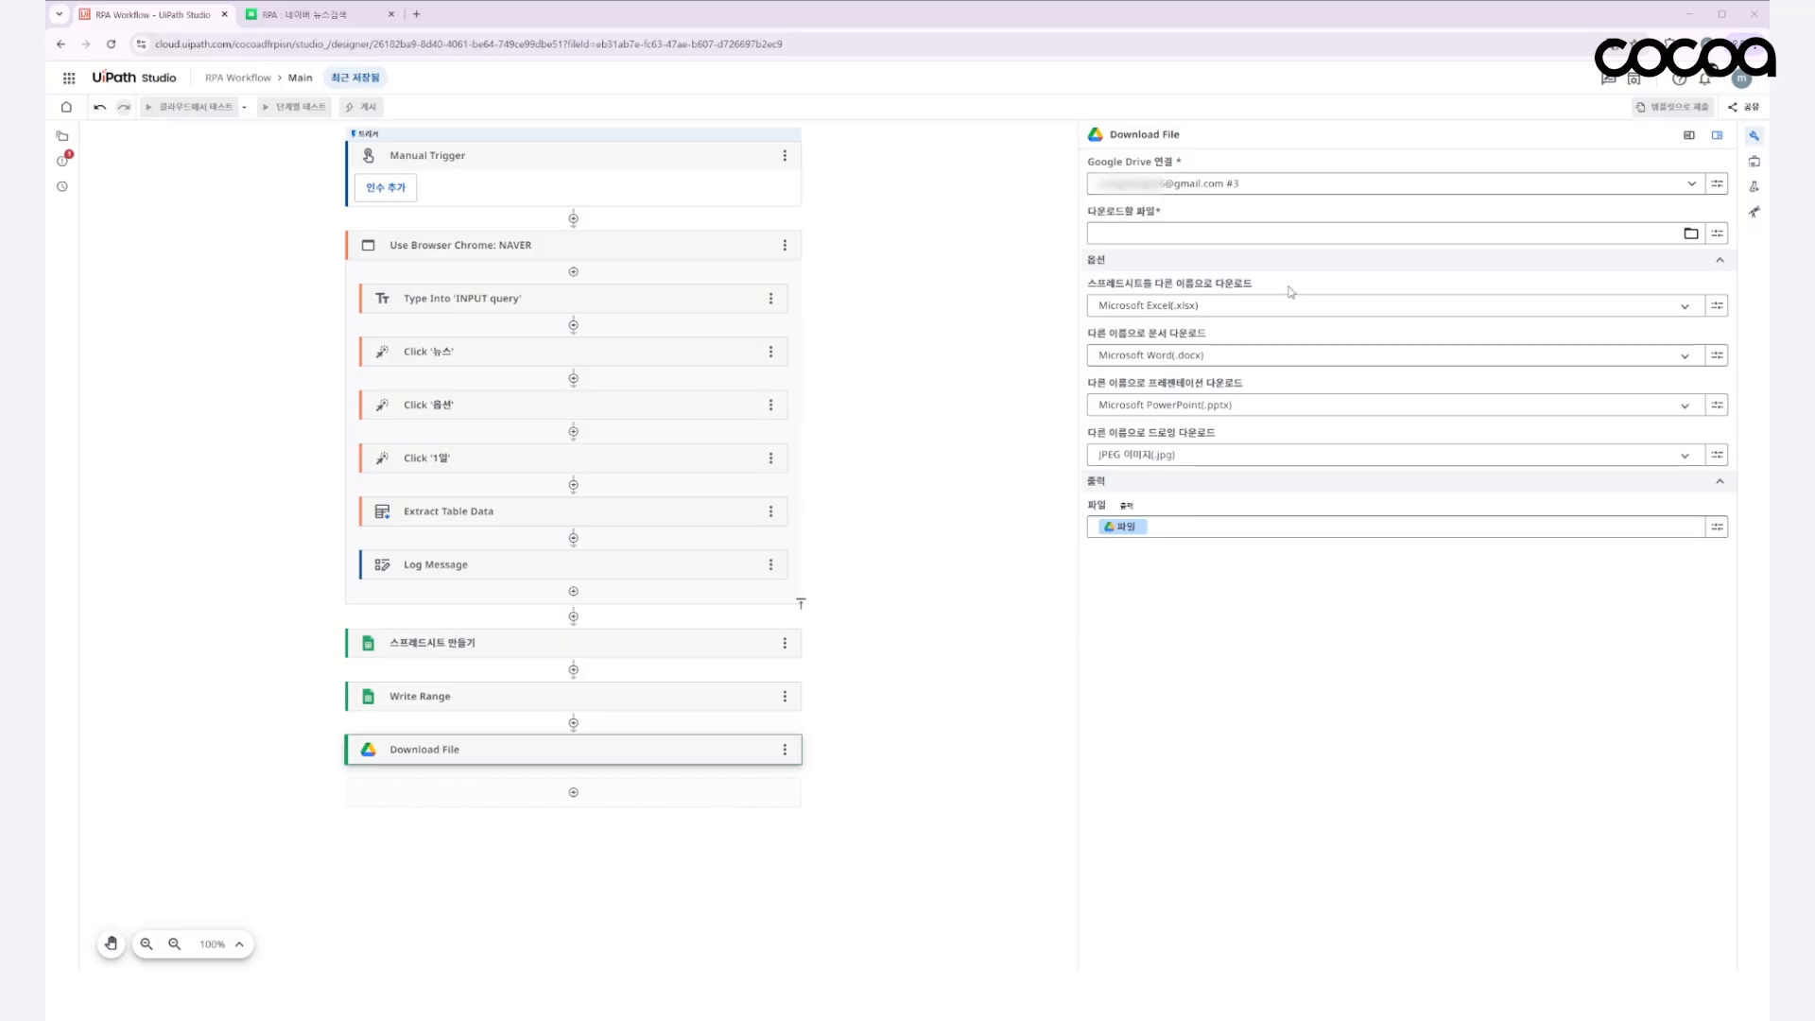
Step: Set the file to download to the 나중을 위해 스프레드시트 저장 variable from the 스프레드시트 만들기 activity
{"action": "left_click", "coordinate": [1234, 235]}
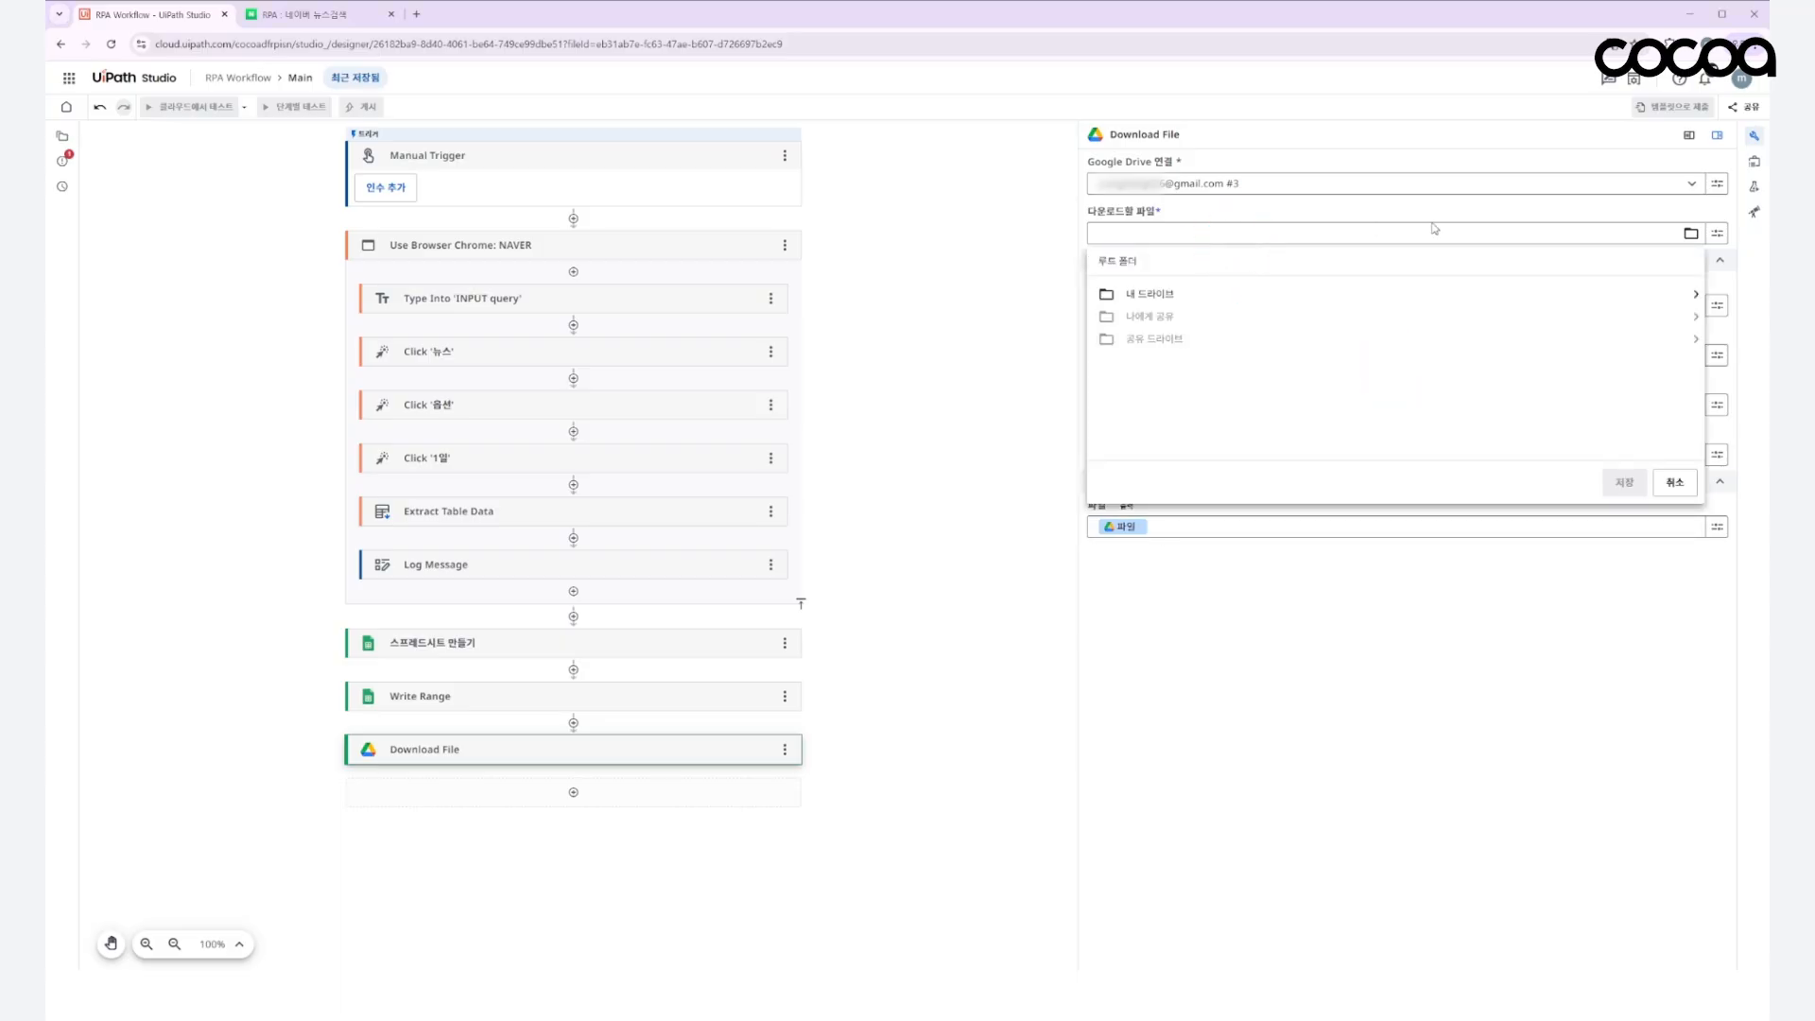
{"action": "left_click", "coordinate": [1720, 235]}
{"action": "left_click", "coordinate": [1720, 234]}
{"action": "left_click", "coordinate": [1699, 282]}
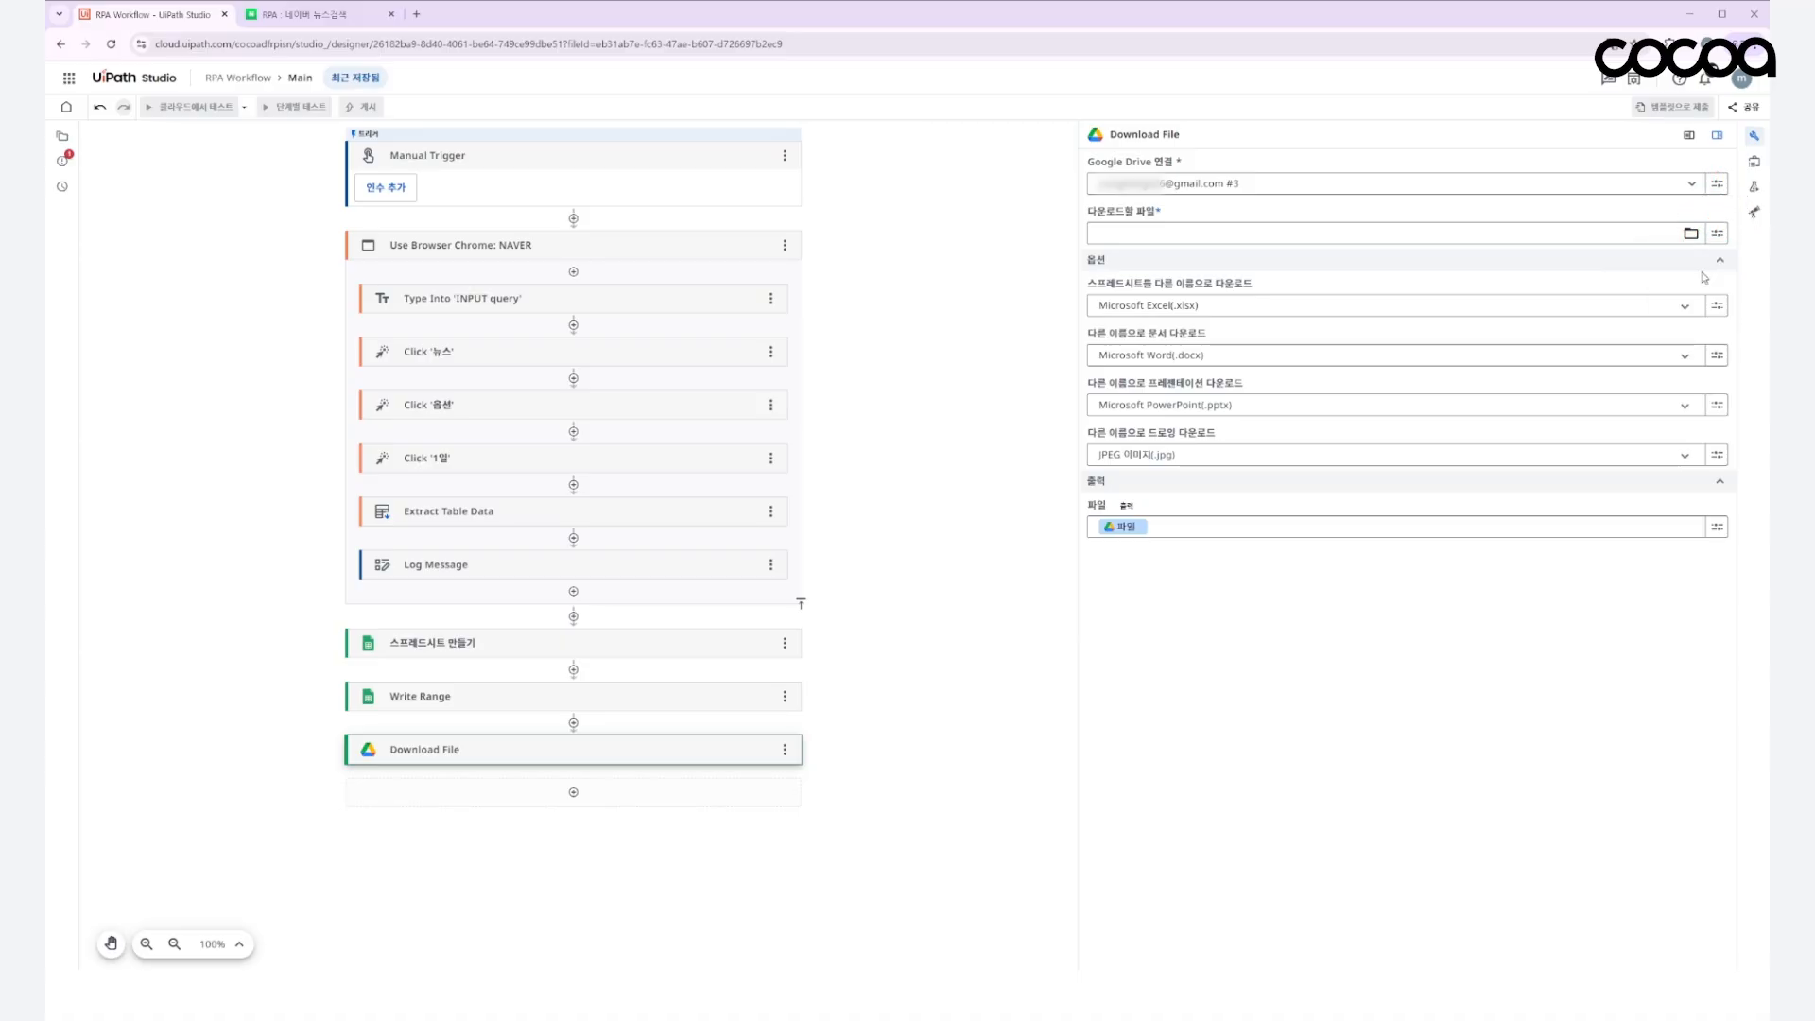
{"action": "left_click", "coordinate": [1552, 238]}
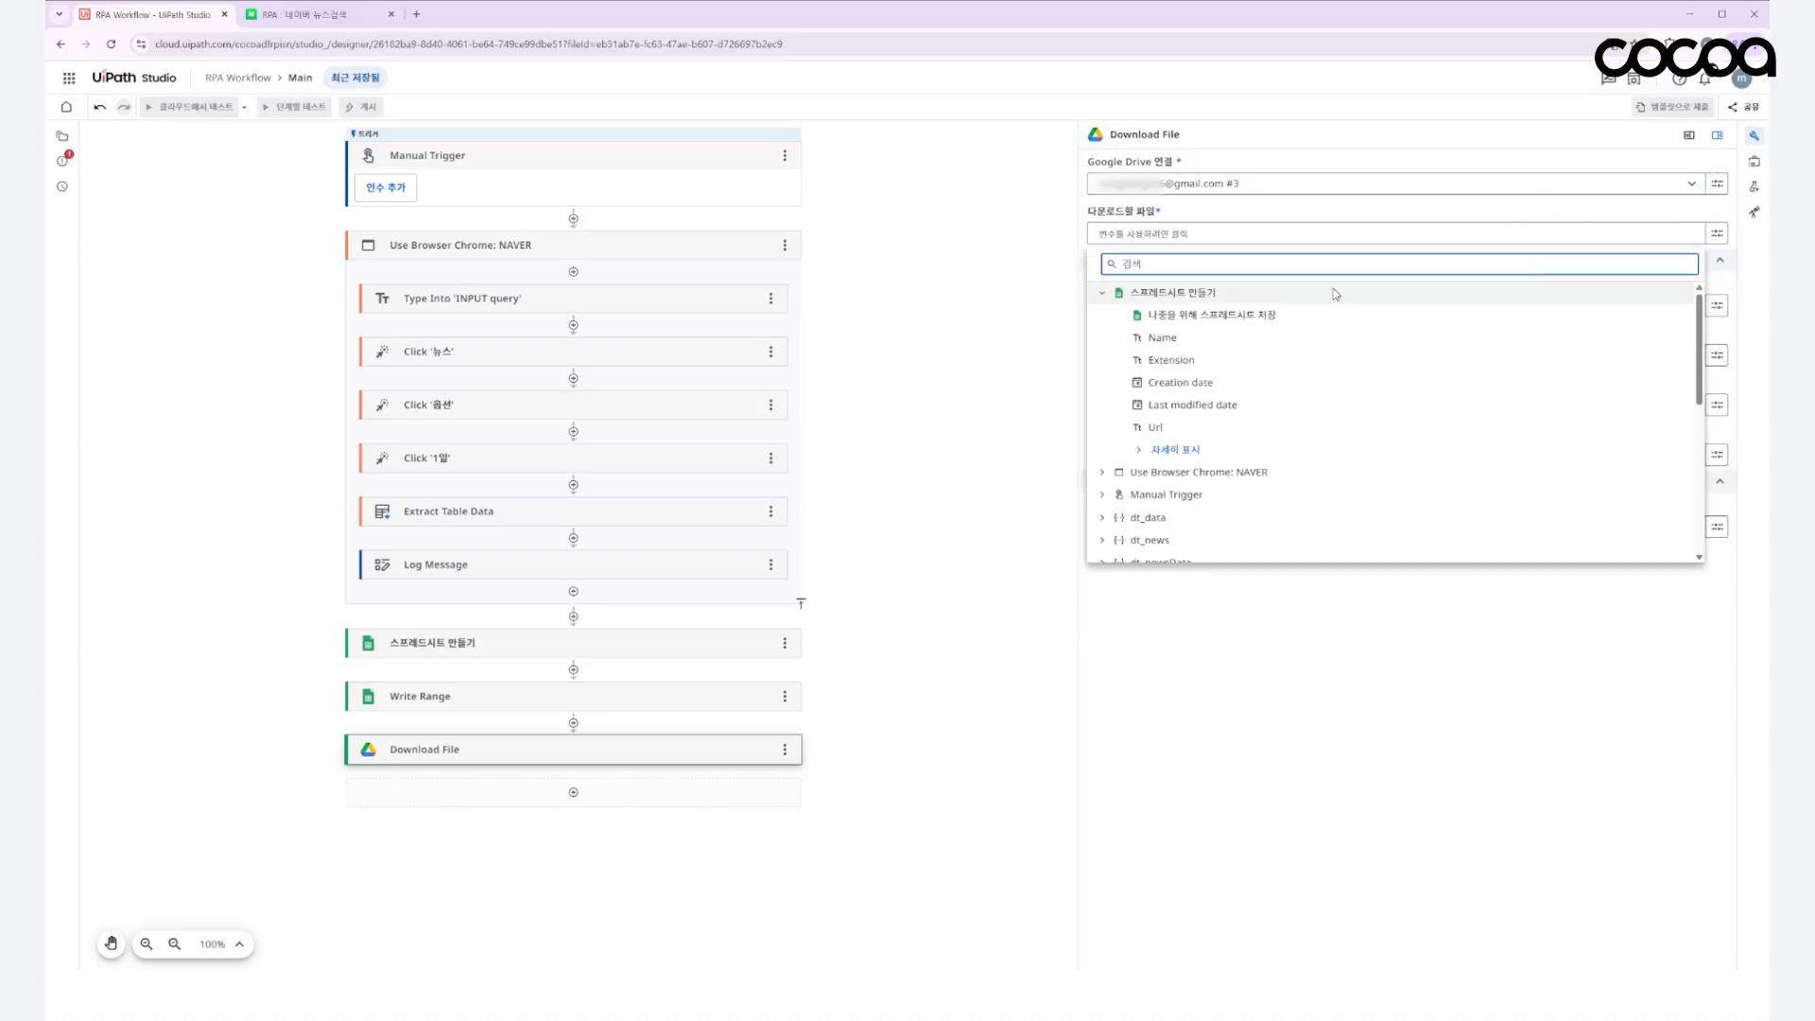
{"action": "left_click", "coordinate": [1222, 321]}
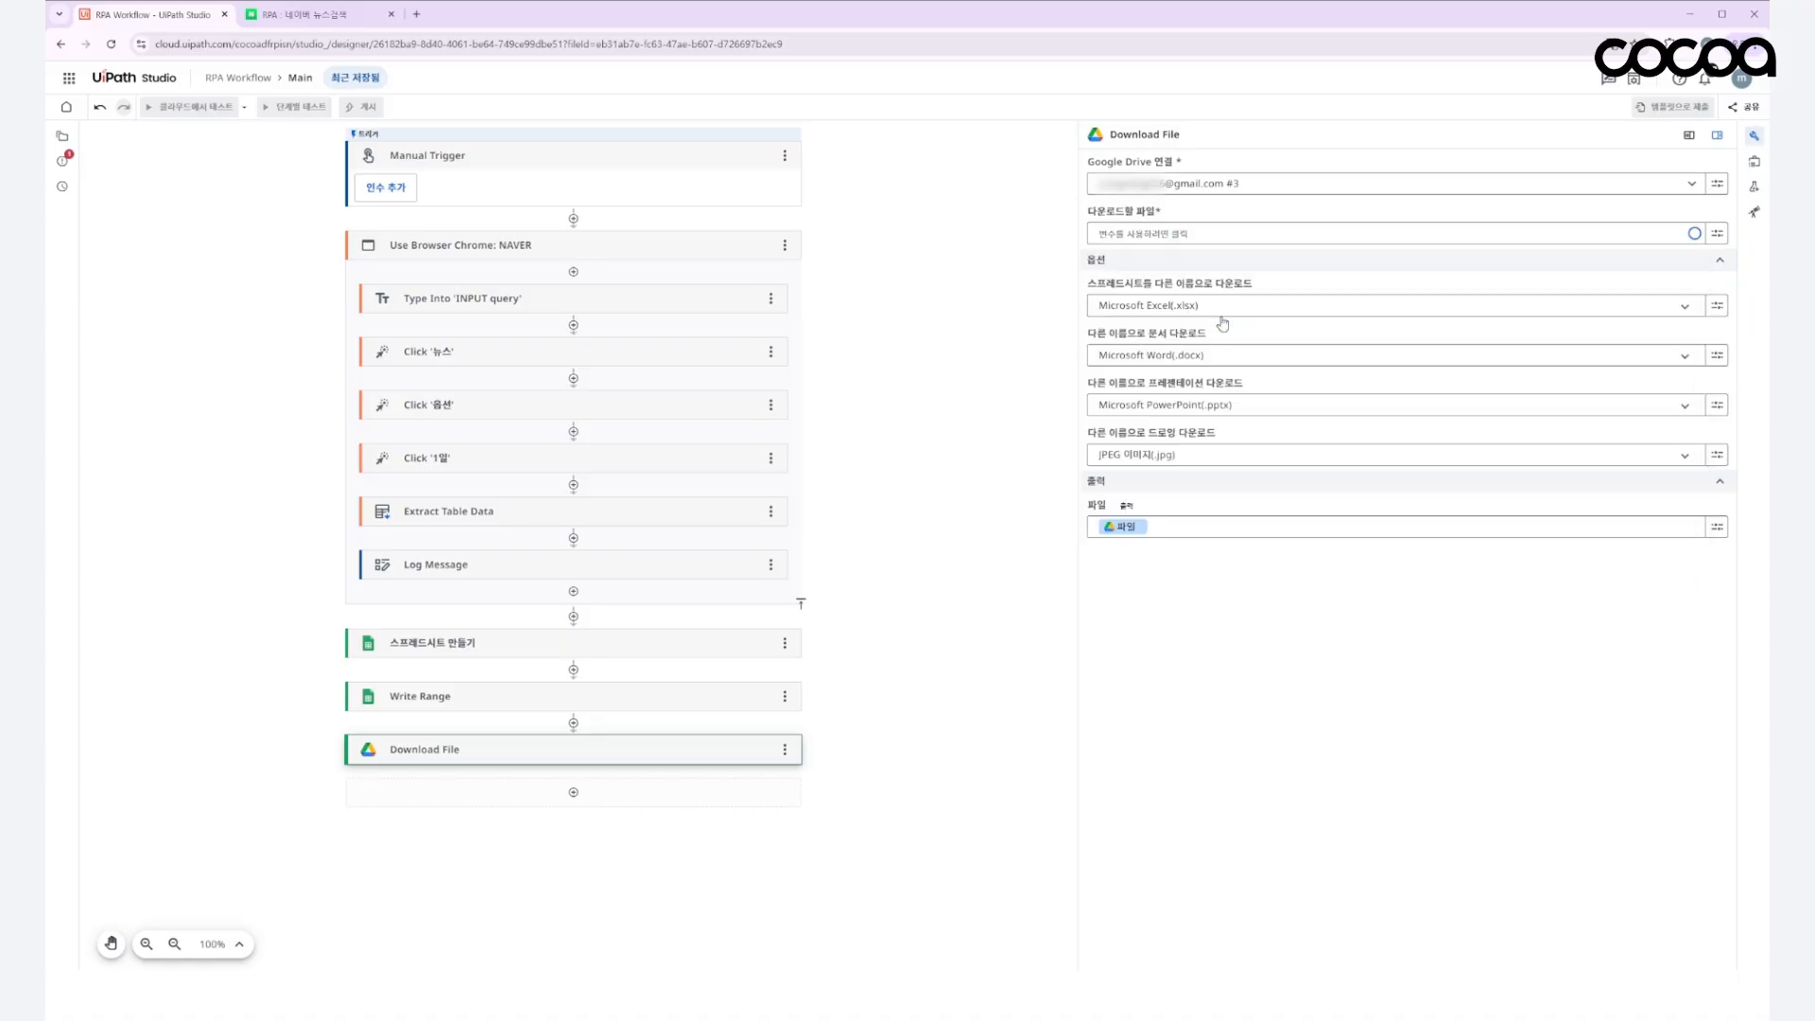
Step: Clear the document, presentation and drawing download formats of Download File, leaving the spreadsheet format as Microsoft Excel (.xlsx)
{"action": "left_click", "coordinate": [1716, 355]}
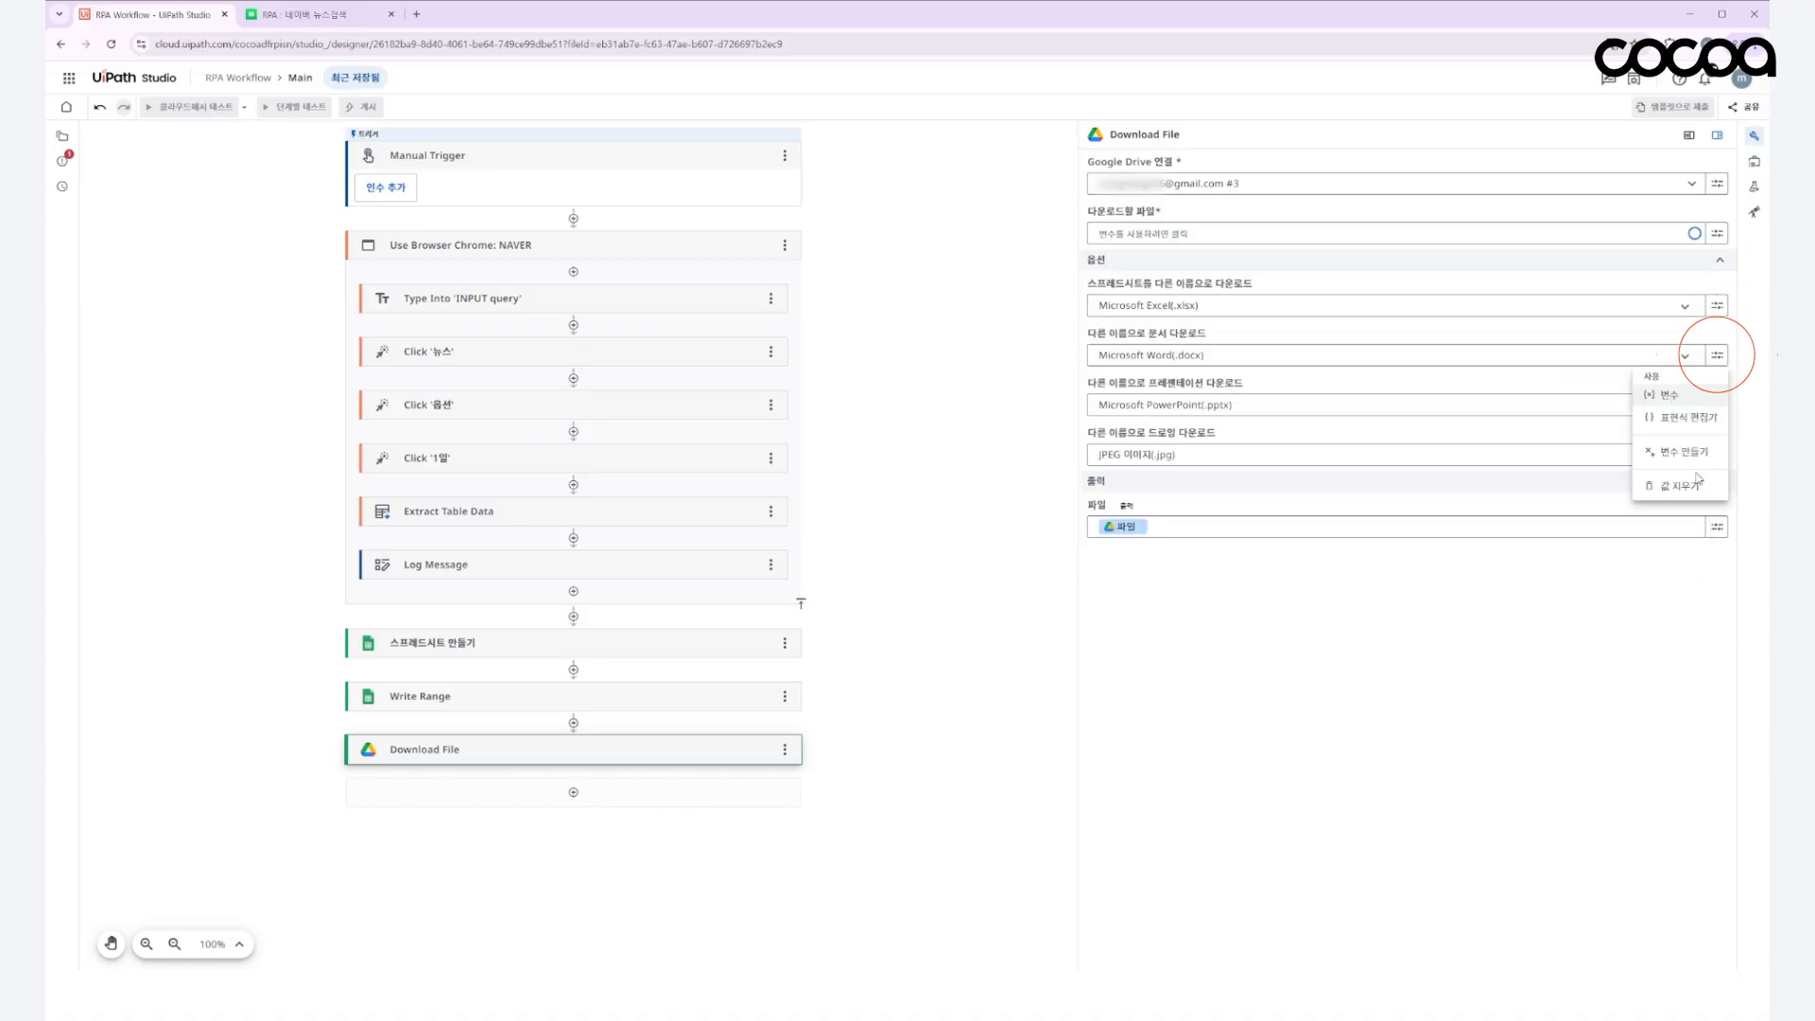
{"action": "left_click", "coordinate": [1716, 405]}
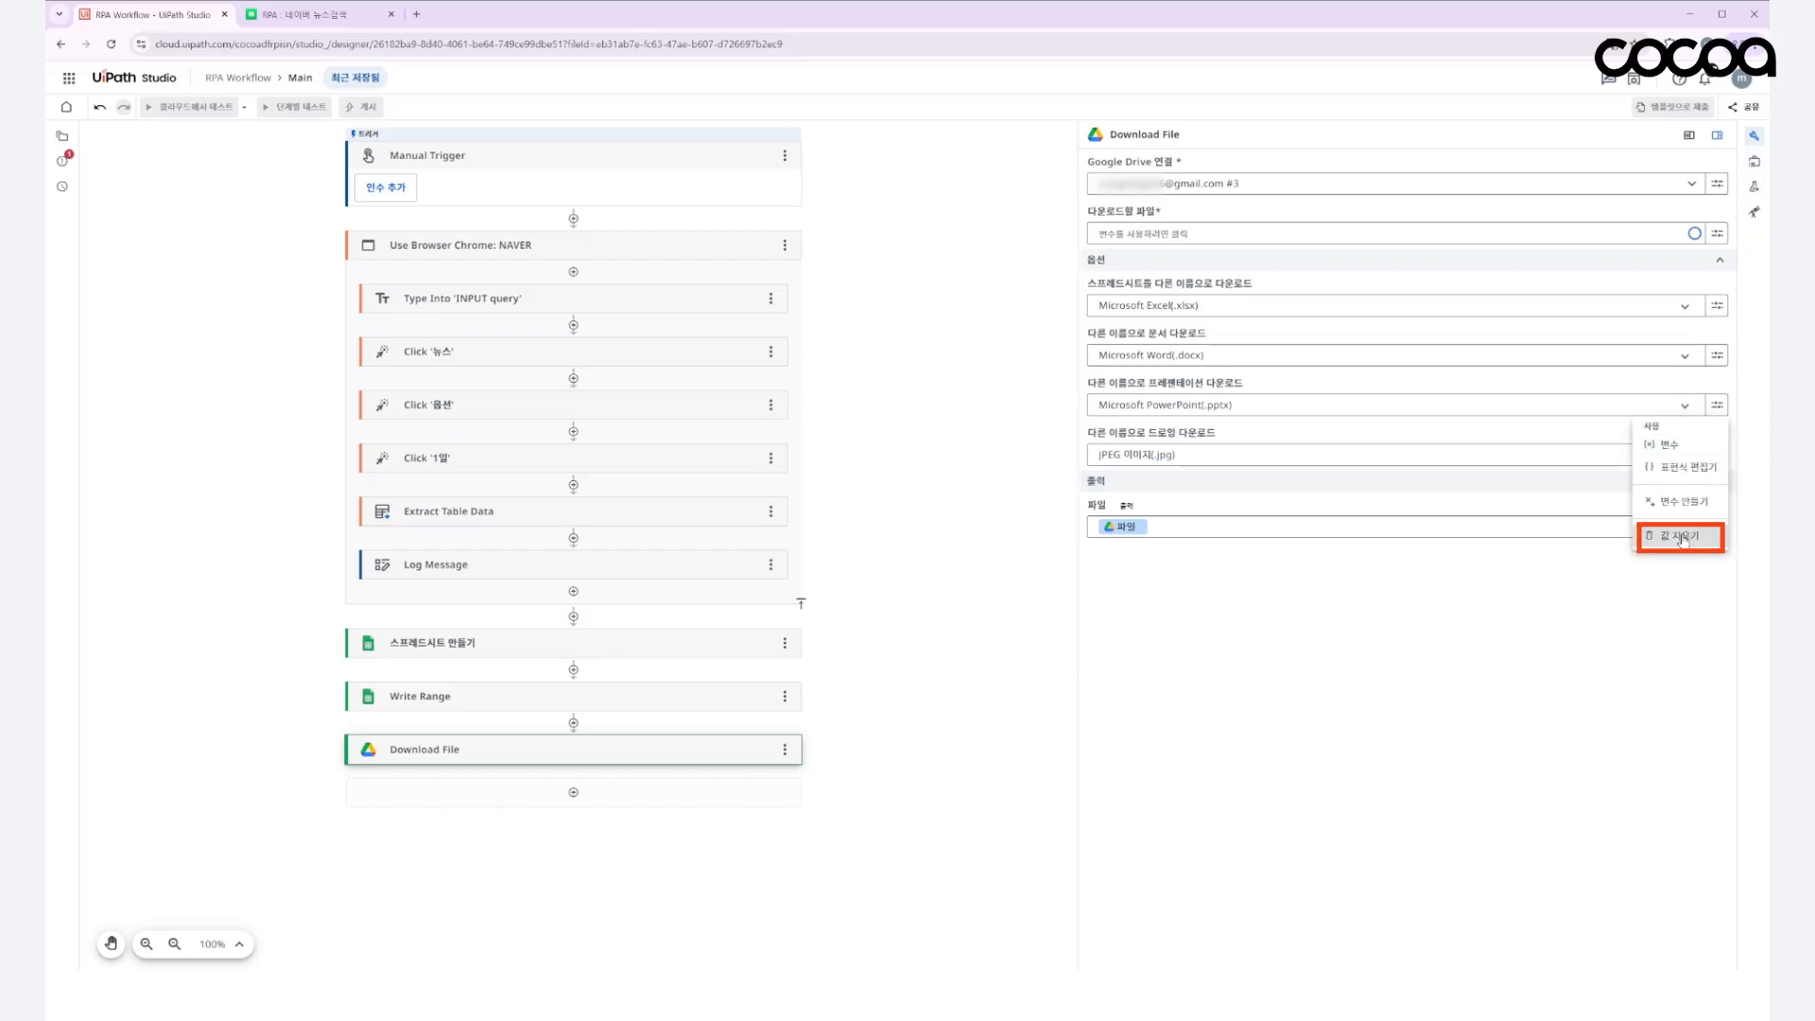
{"action": "left_click", "coordinate": [1681, 536]}
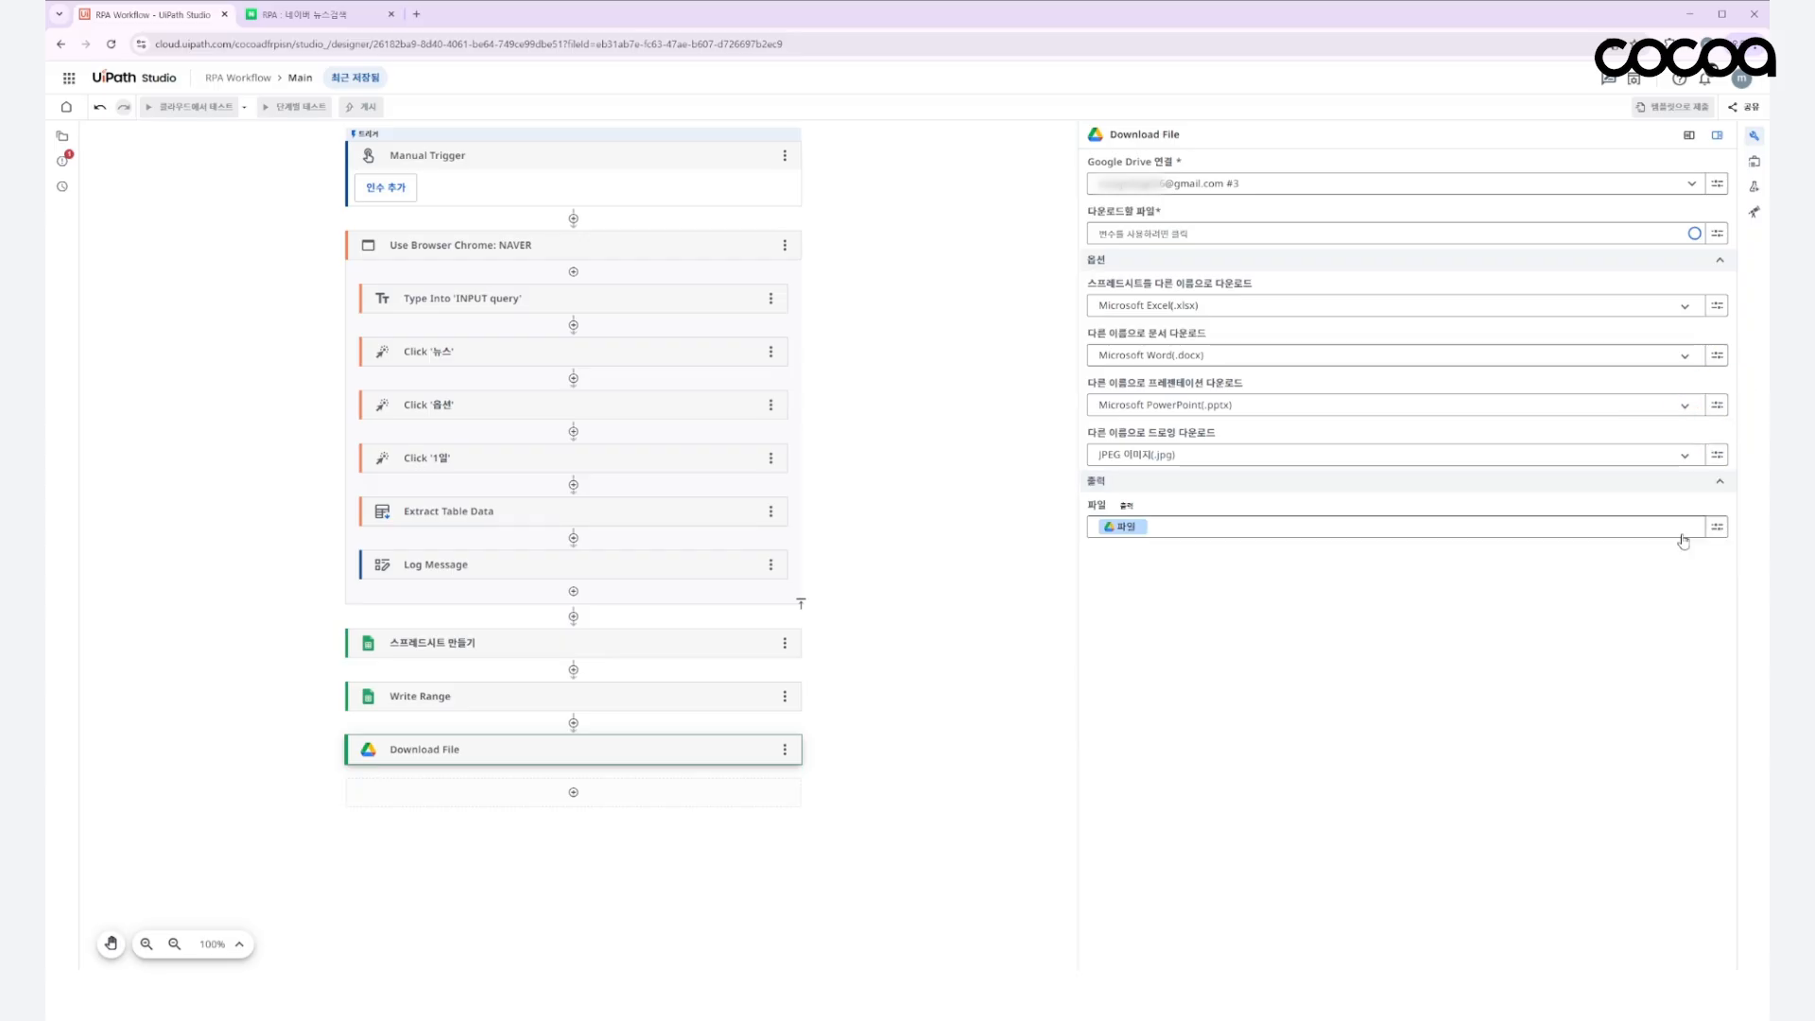
{"action": "left_click", "coordinate": [1718, 454]}
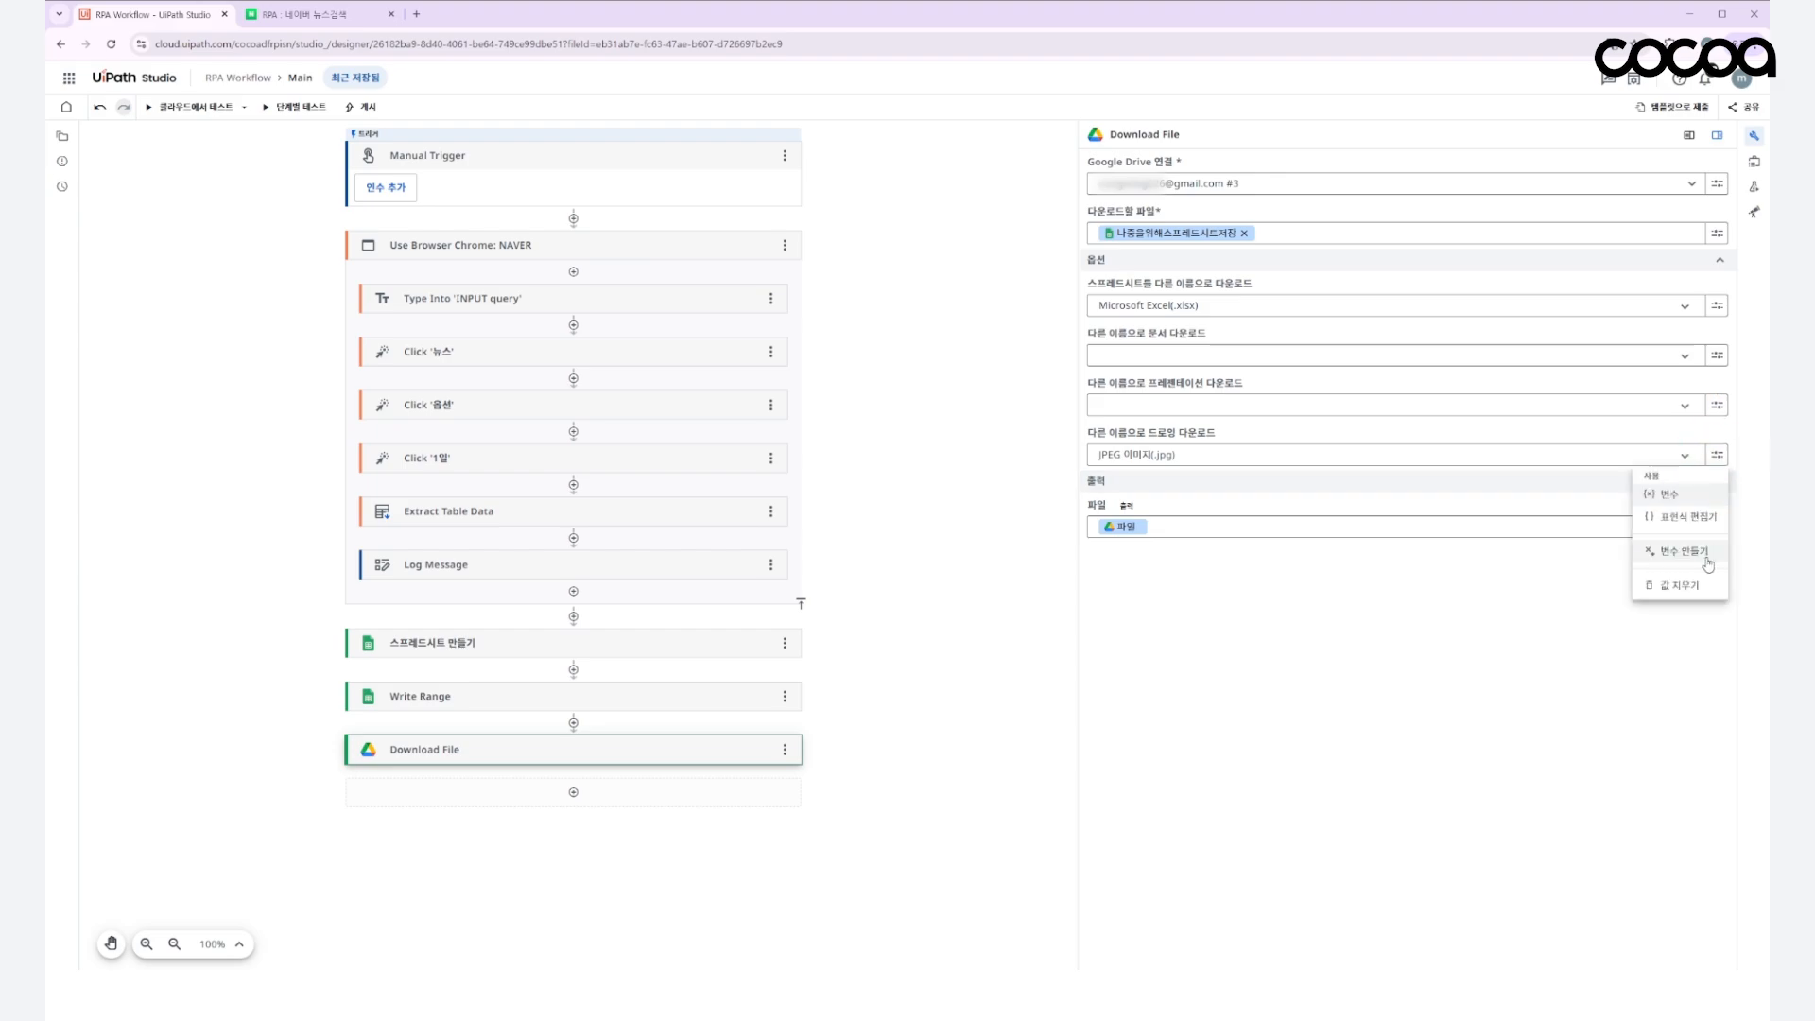
{"action": "left_click", "coordinate": [1692, 586]}
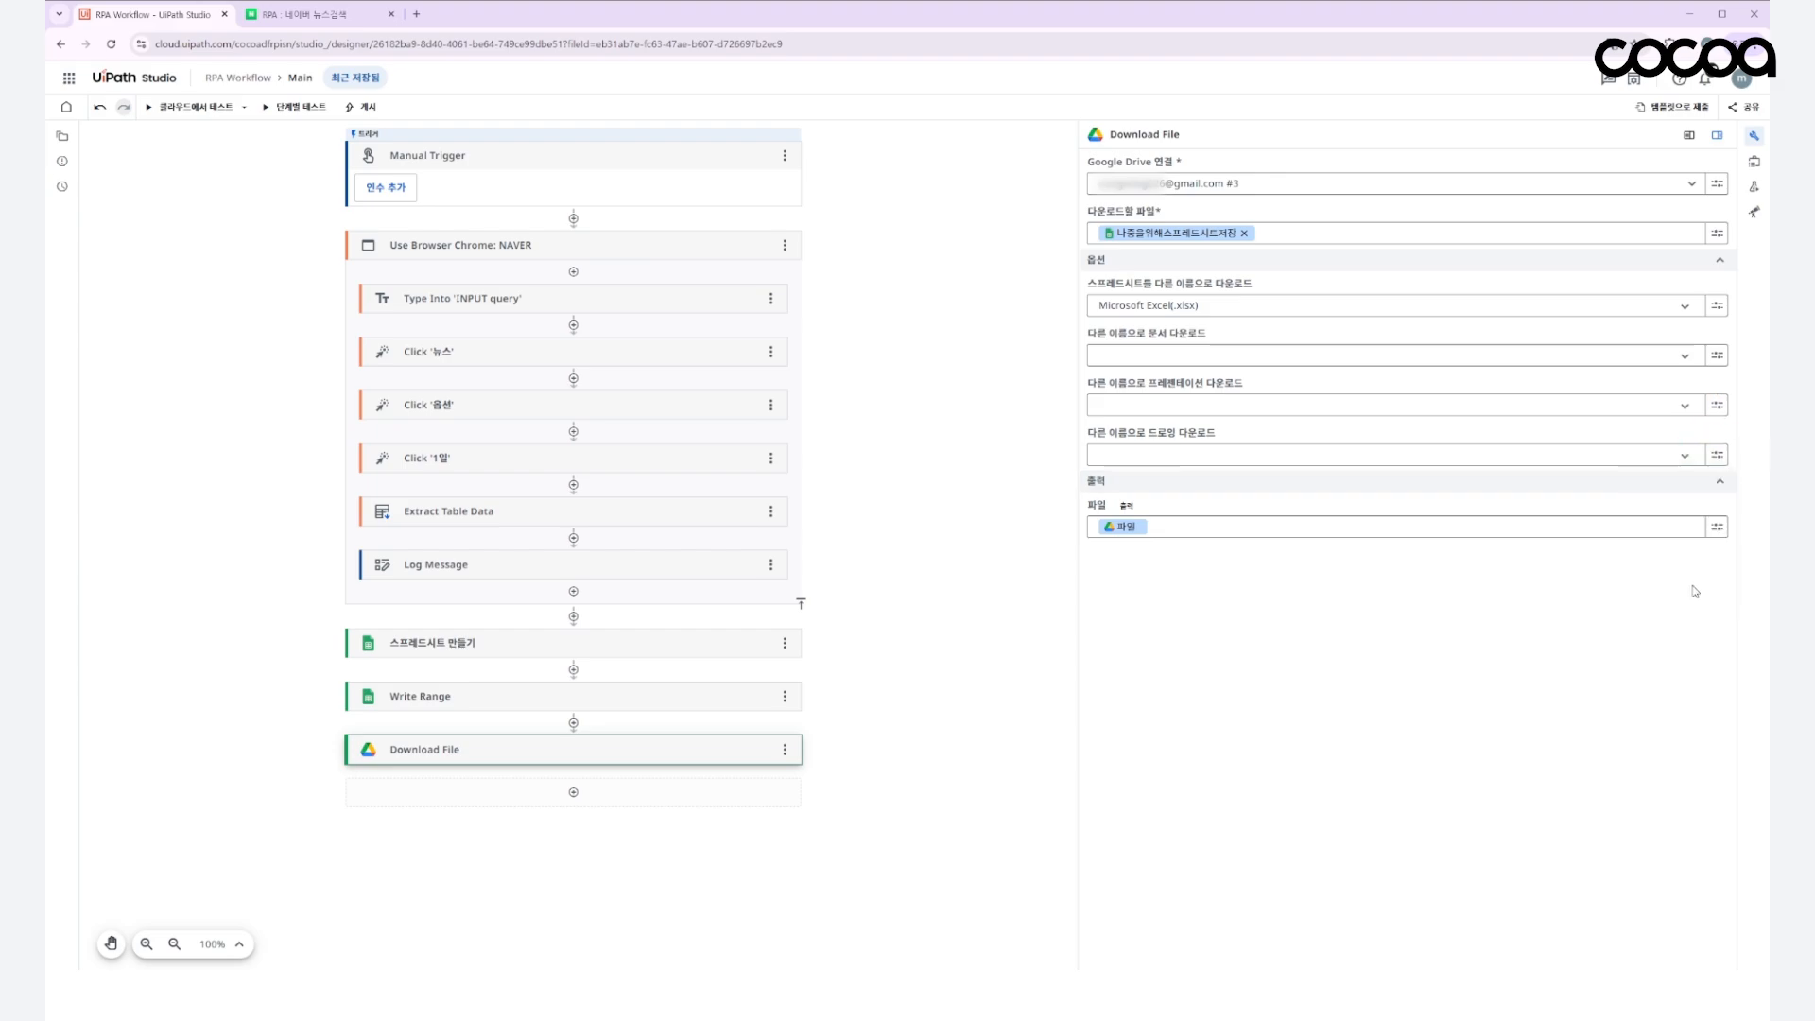
{"action": "left_click", "coordinate": [1289, 530]}
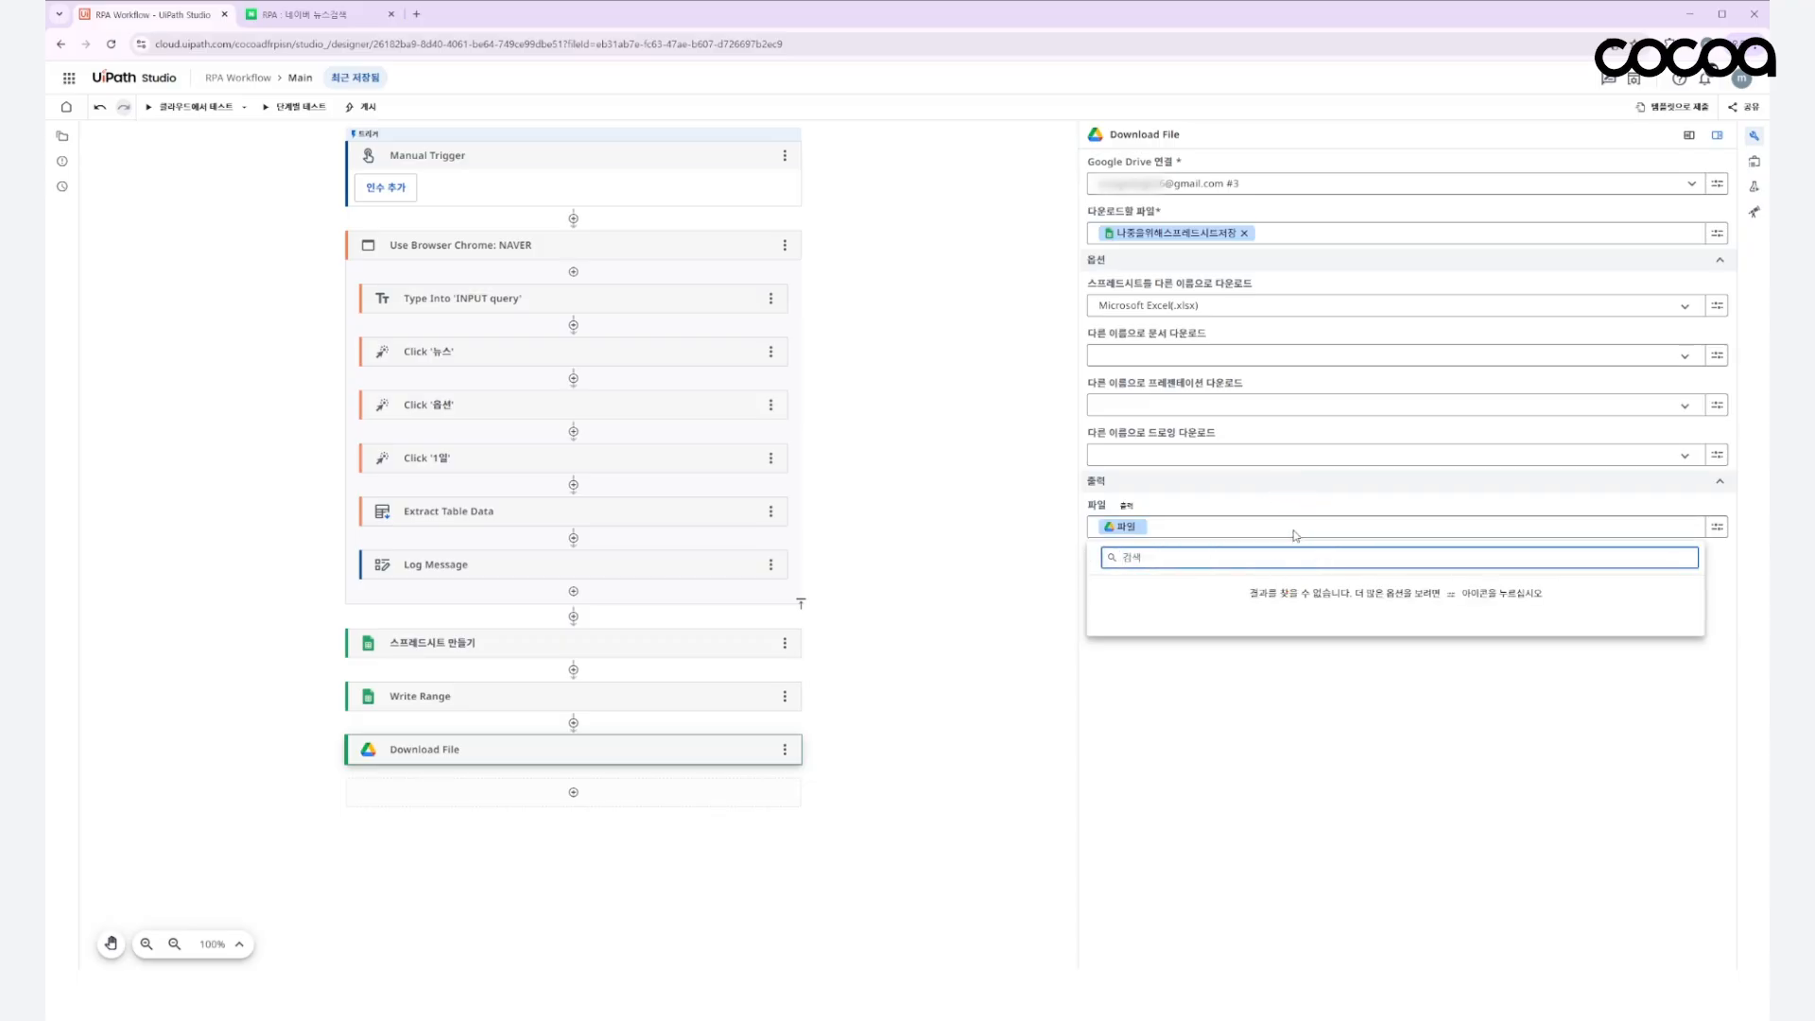
{"action": "left_click", "coordinate": [1202, 506]}
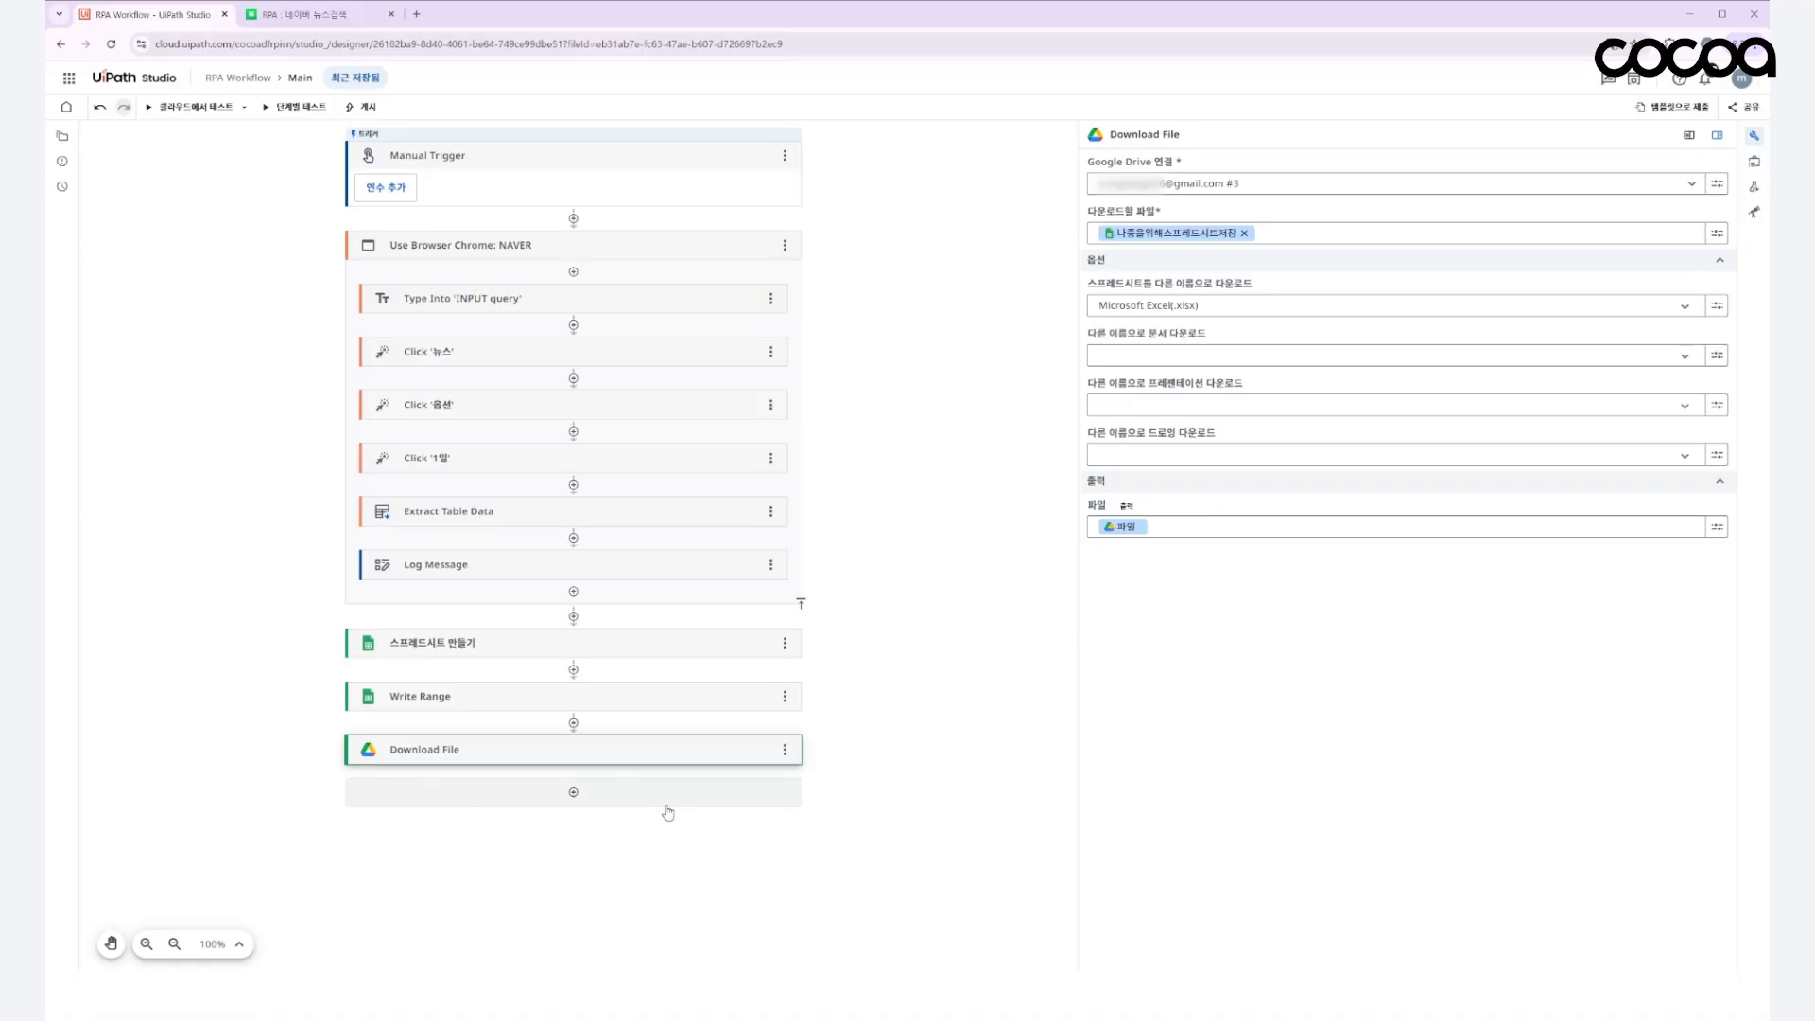
Step: Add the Upload Storage File activity below Download File
{"action": "left_click", "coordinate": [572, 792]}
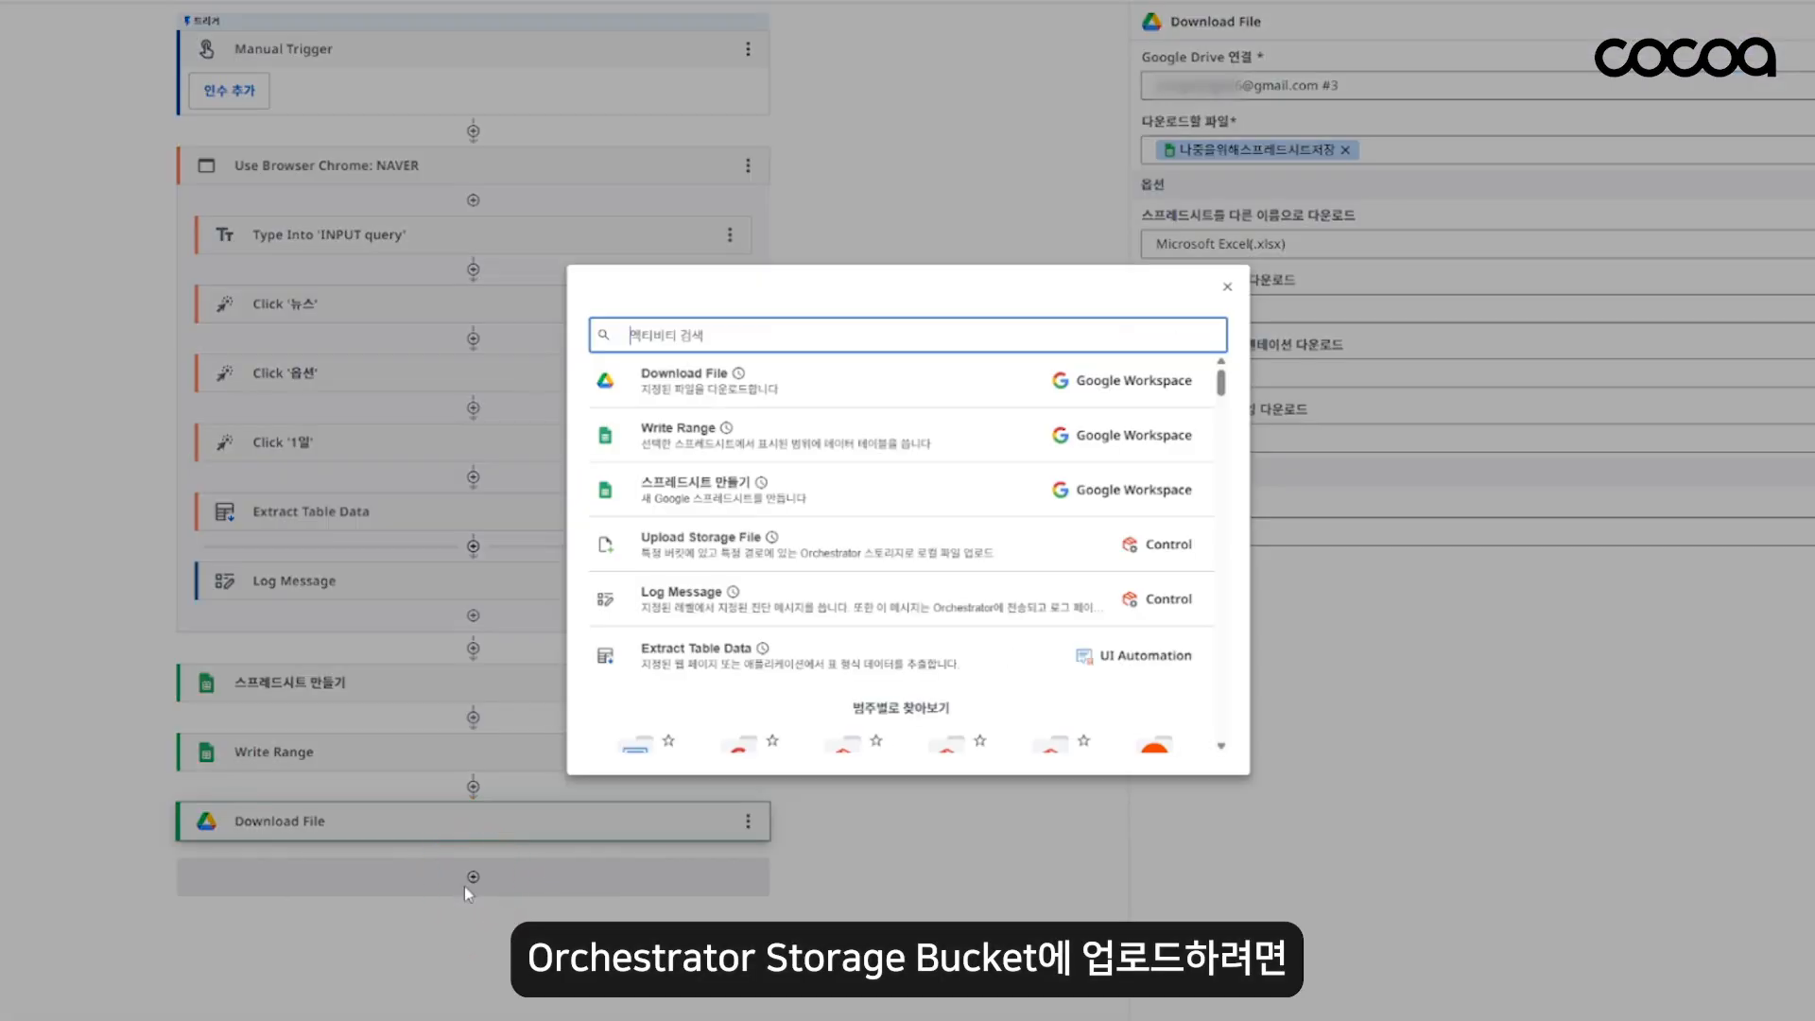
{"action": "type", "text": "uplo"}
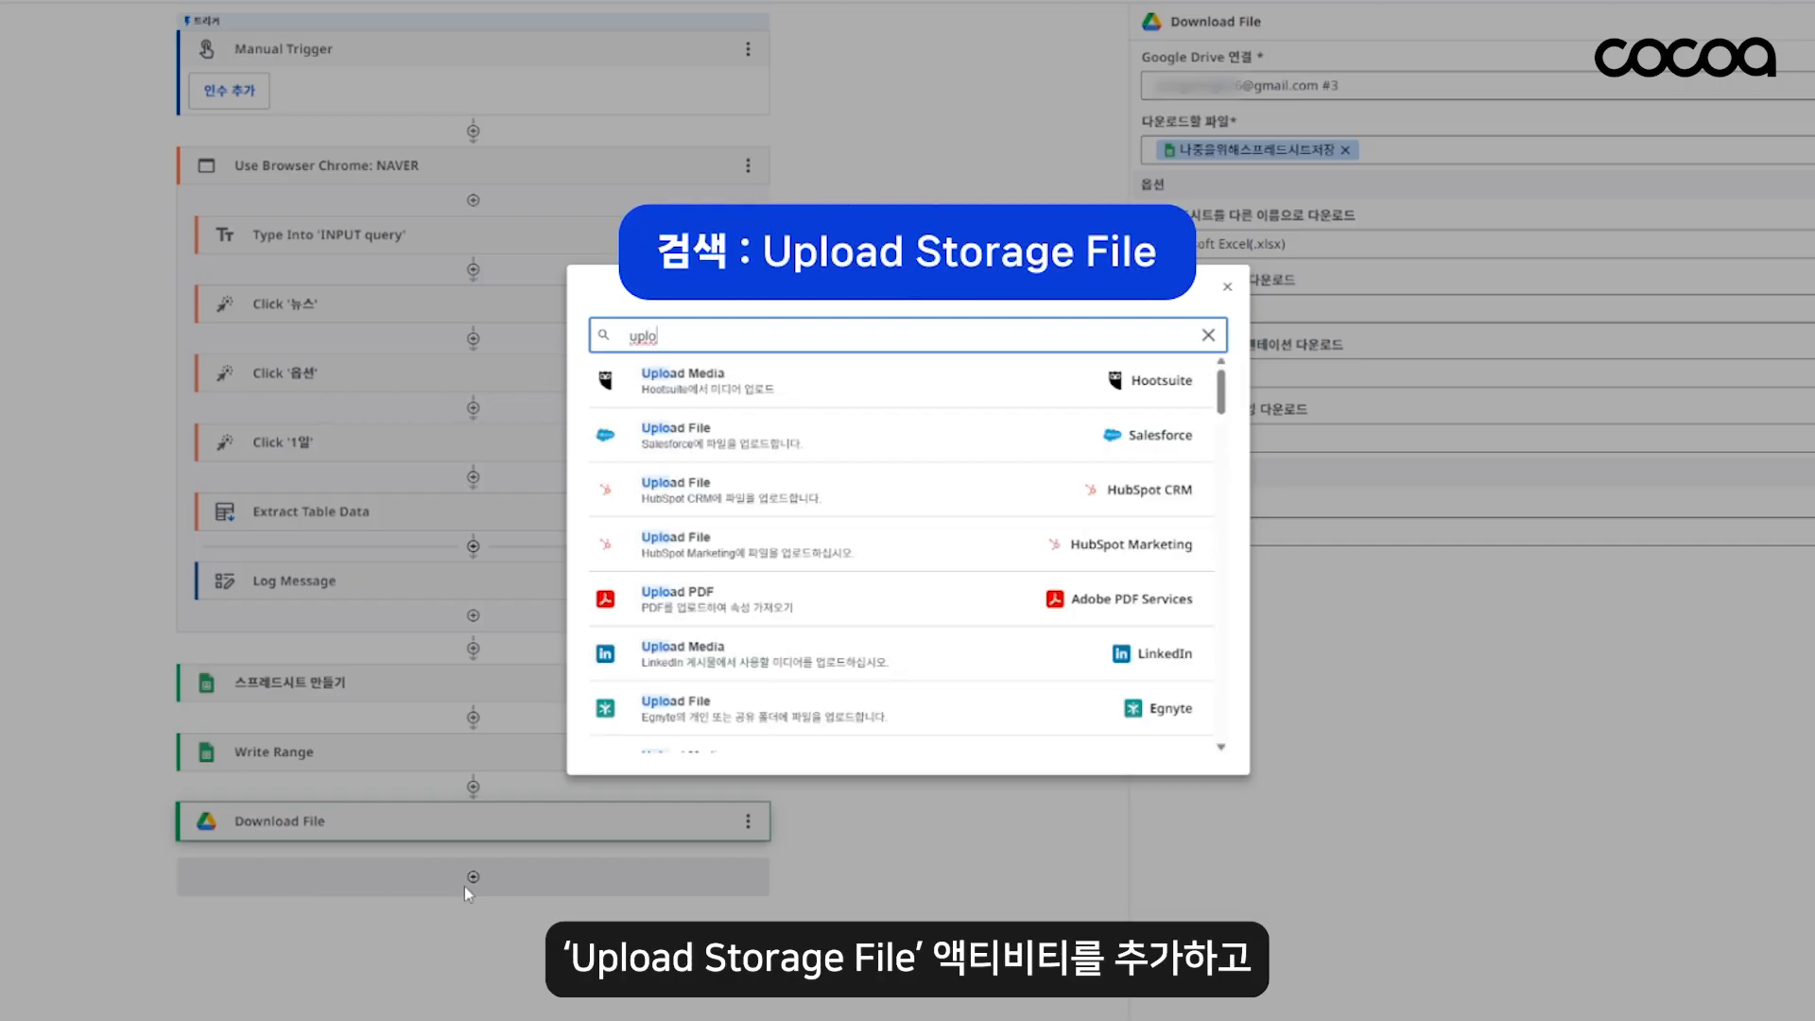
{"action": "type", "text": "ad stor"}
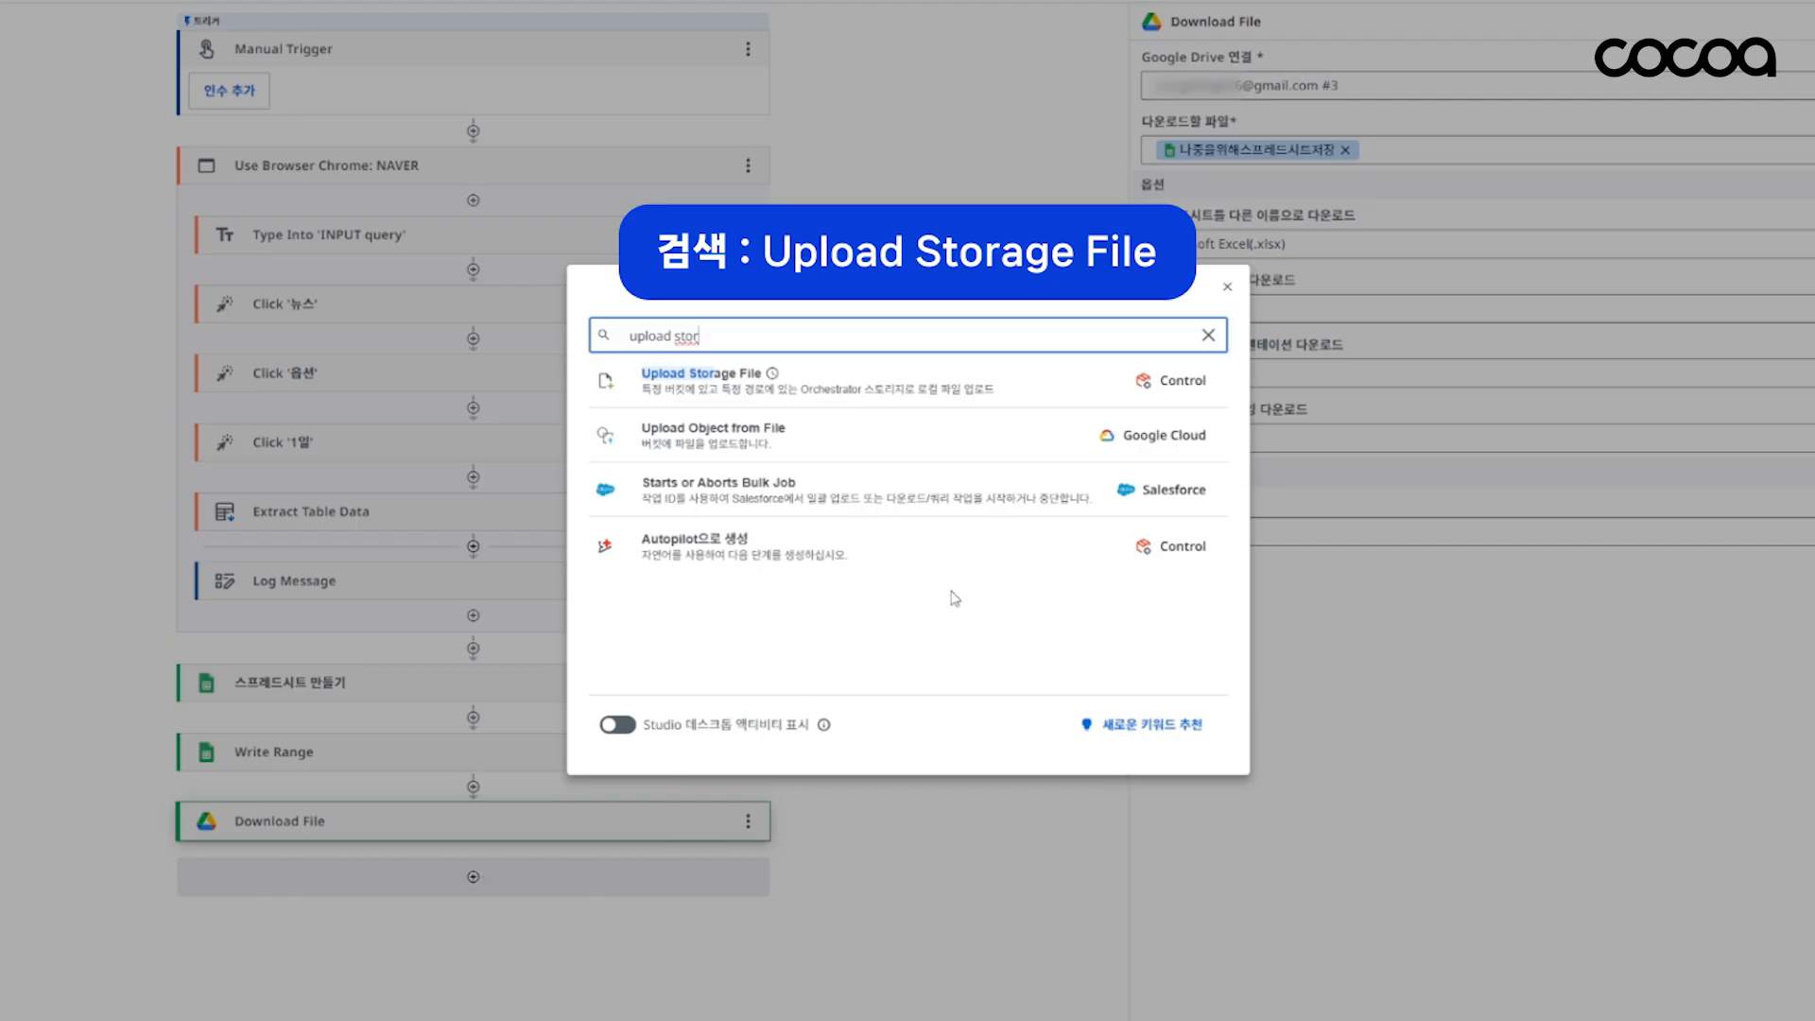
{"action": "left_click", "coordinate": [760, 383]}
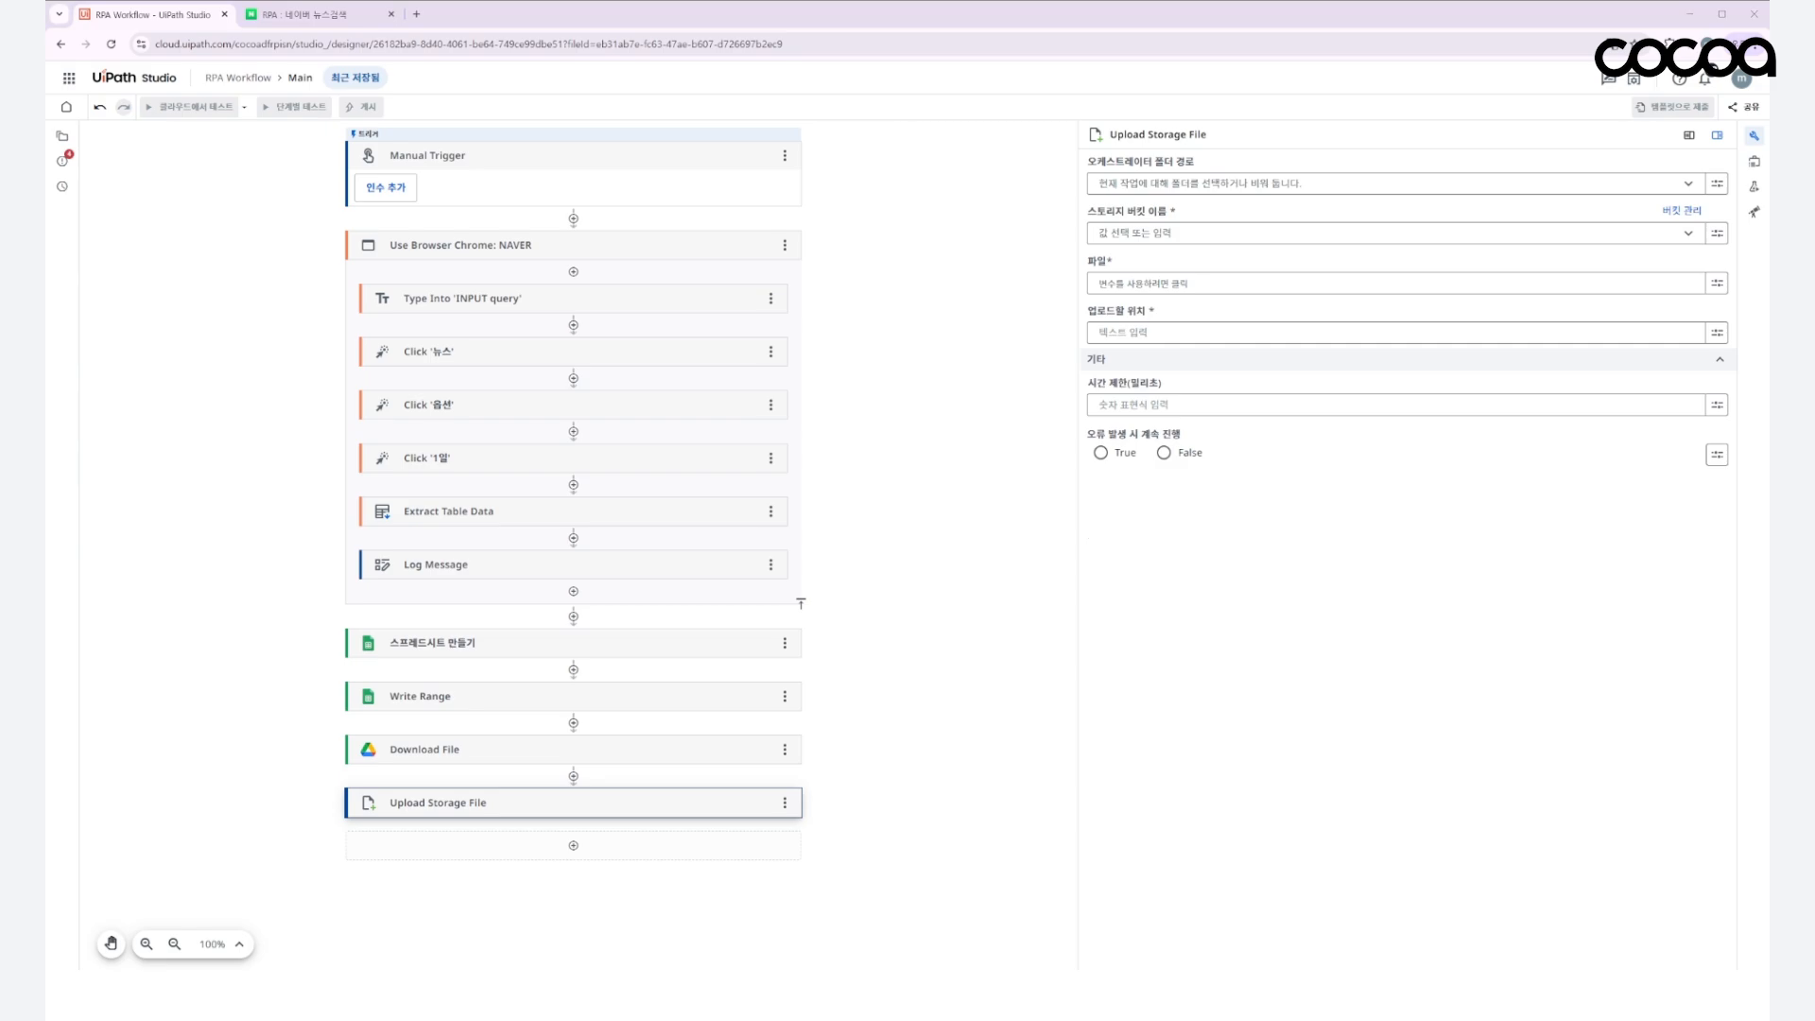
Step: Set the Orchestrator folder path of Upload Storage File to Shared and open its storage bucket name choices
{"action": "left_click", "coordinate": [1229, 182]}
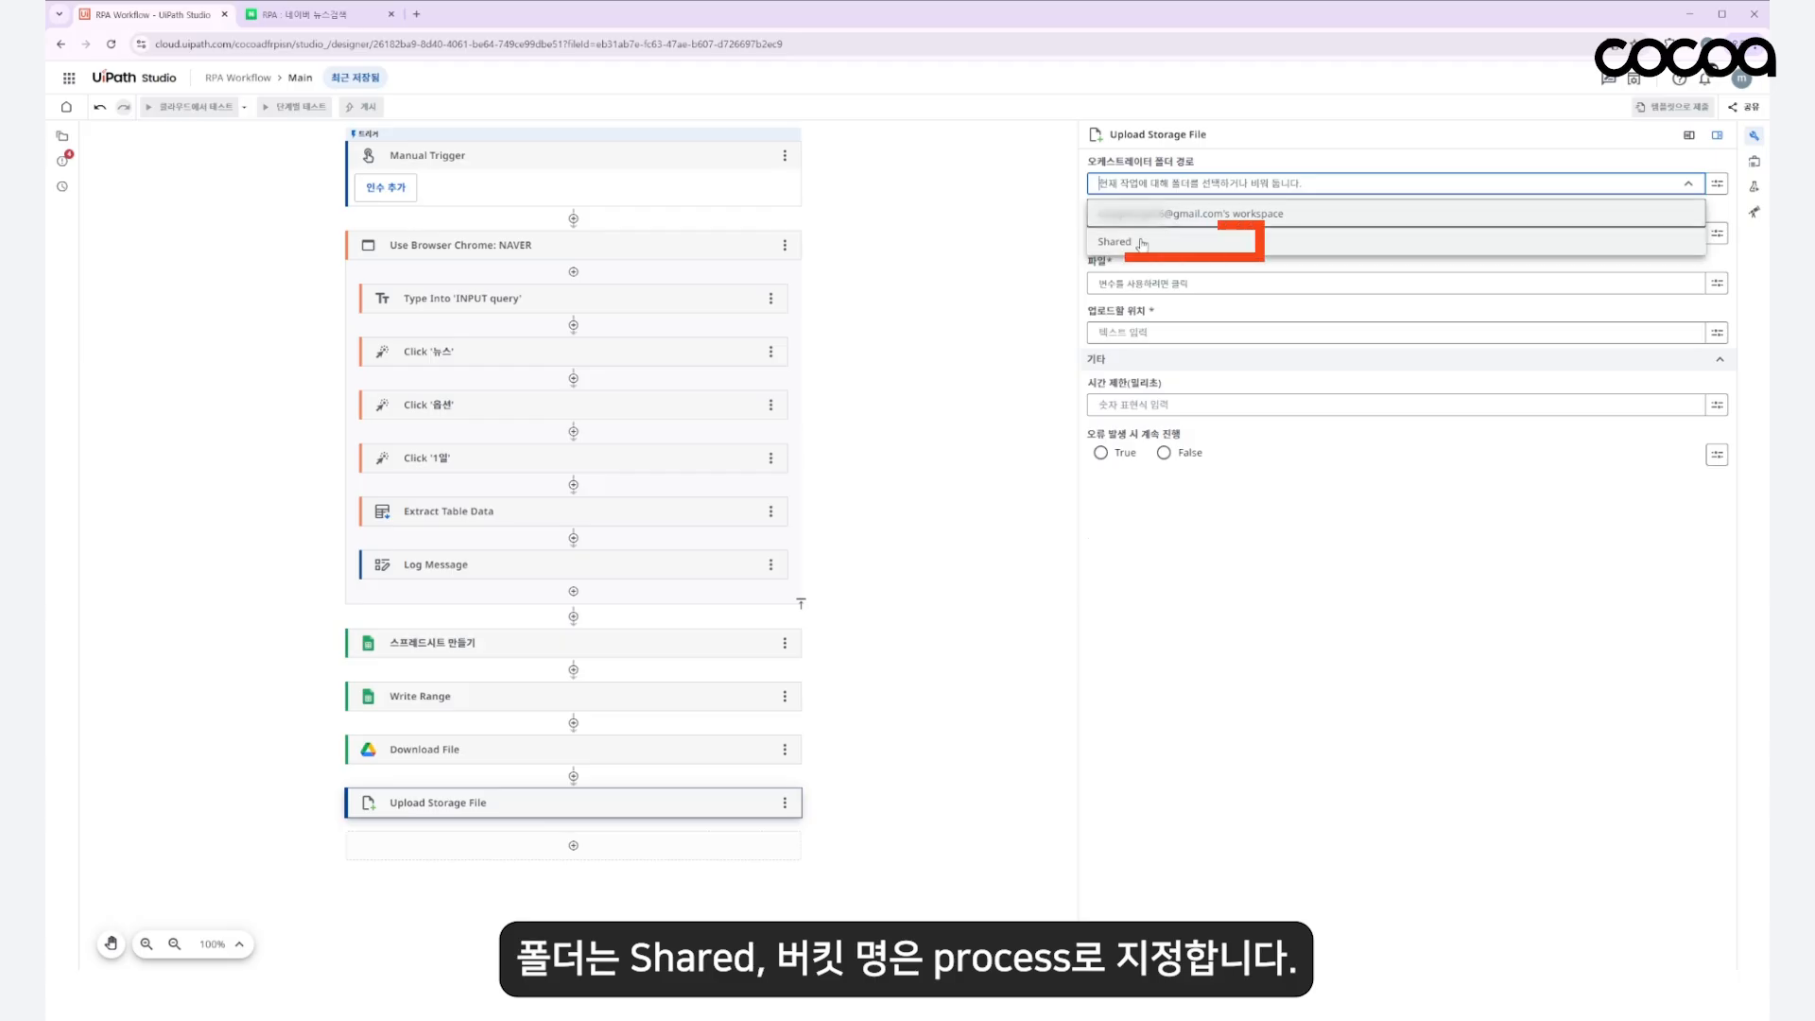
{"action": "left_click", "coordinate": [1142, 243]}
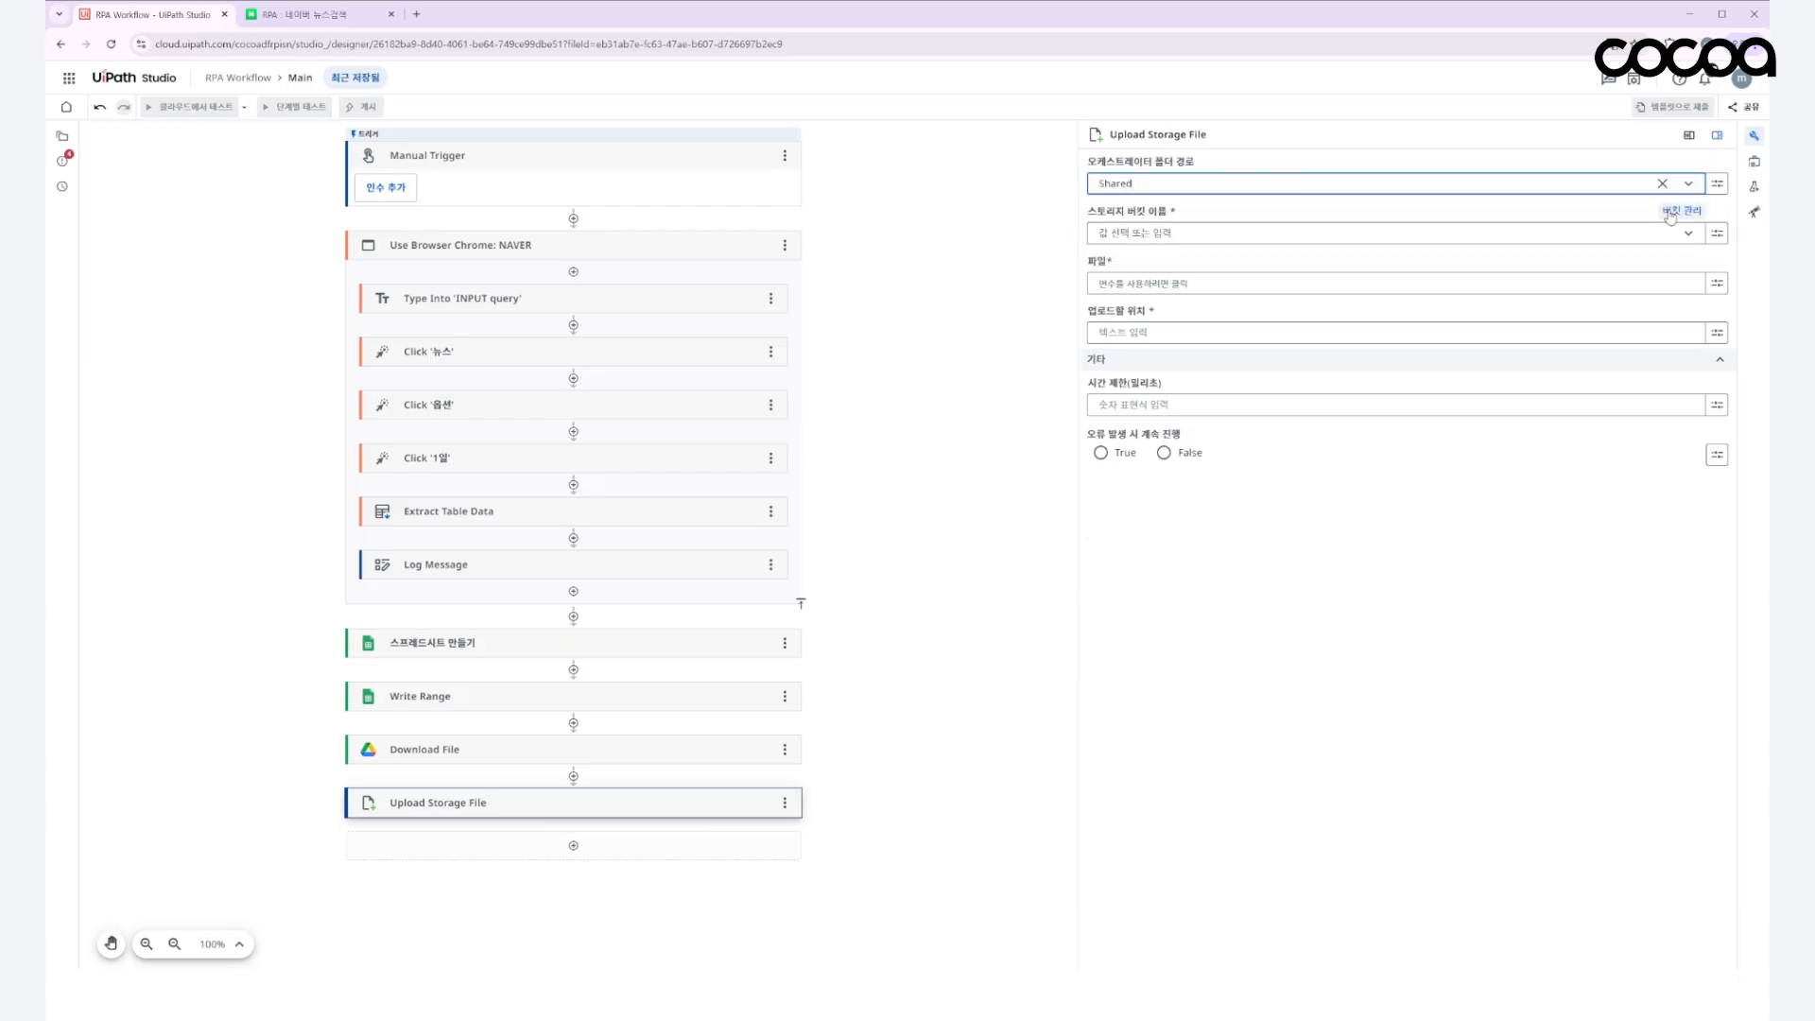
{"action": "left_click", "coordinate": [1654, 234]}
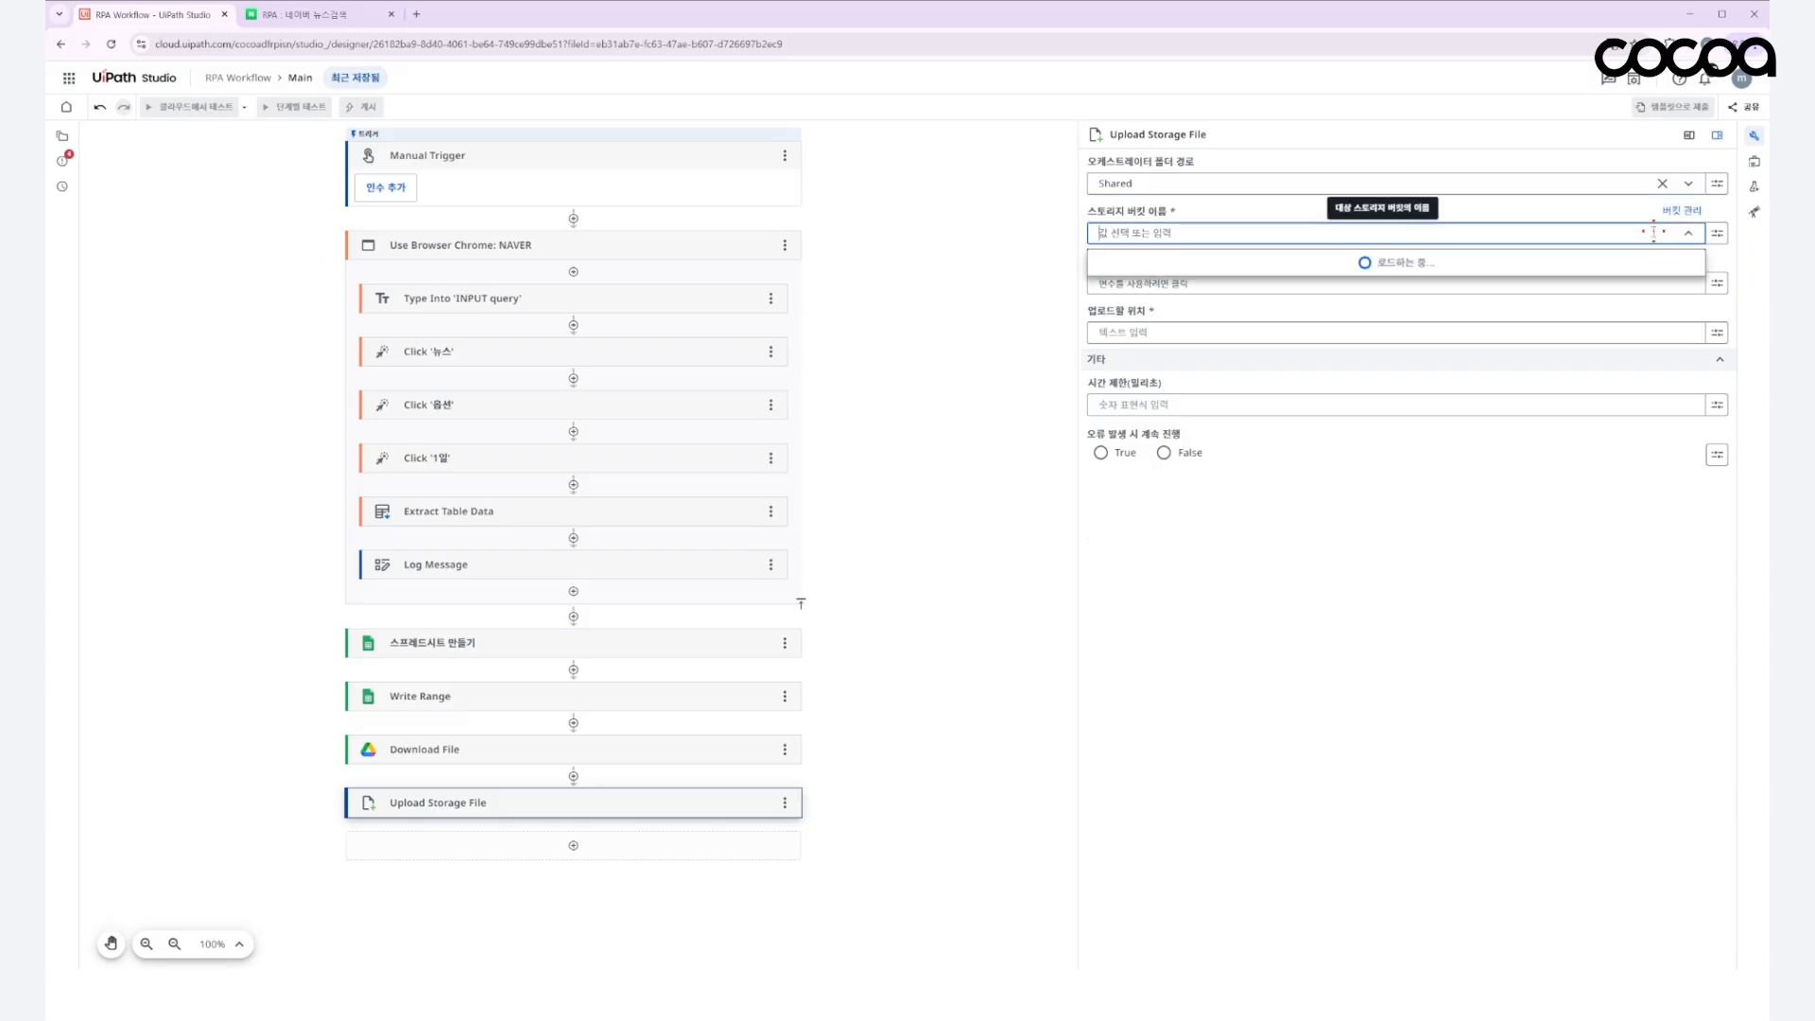
Step: Open bucket management in UiPath Orchestrator and create a new Orchestrator storage bucket named process in the Shared folder
{"action": "left_click", "coordinate": [1682, 210]}
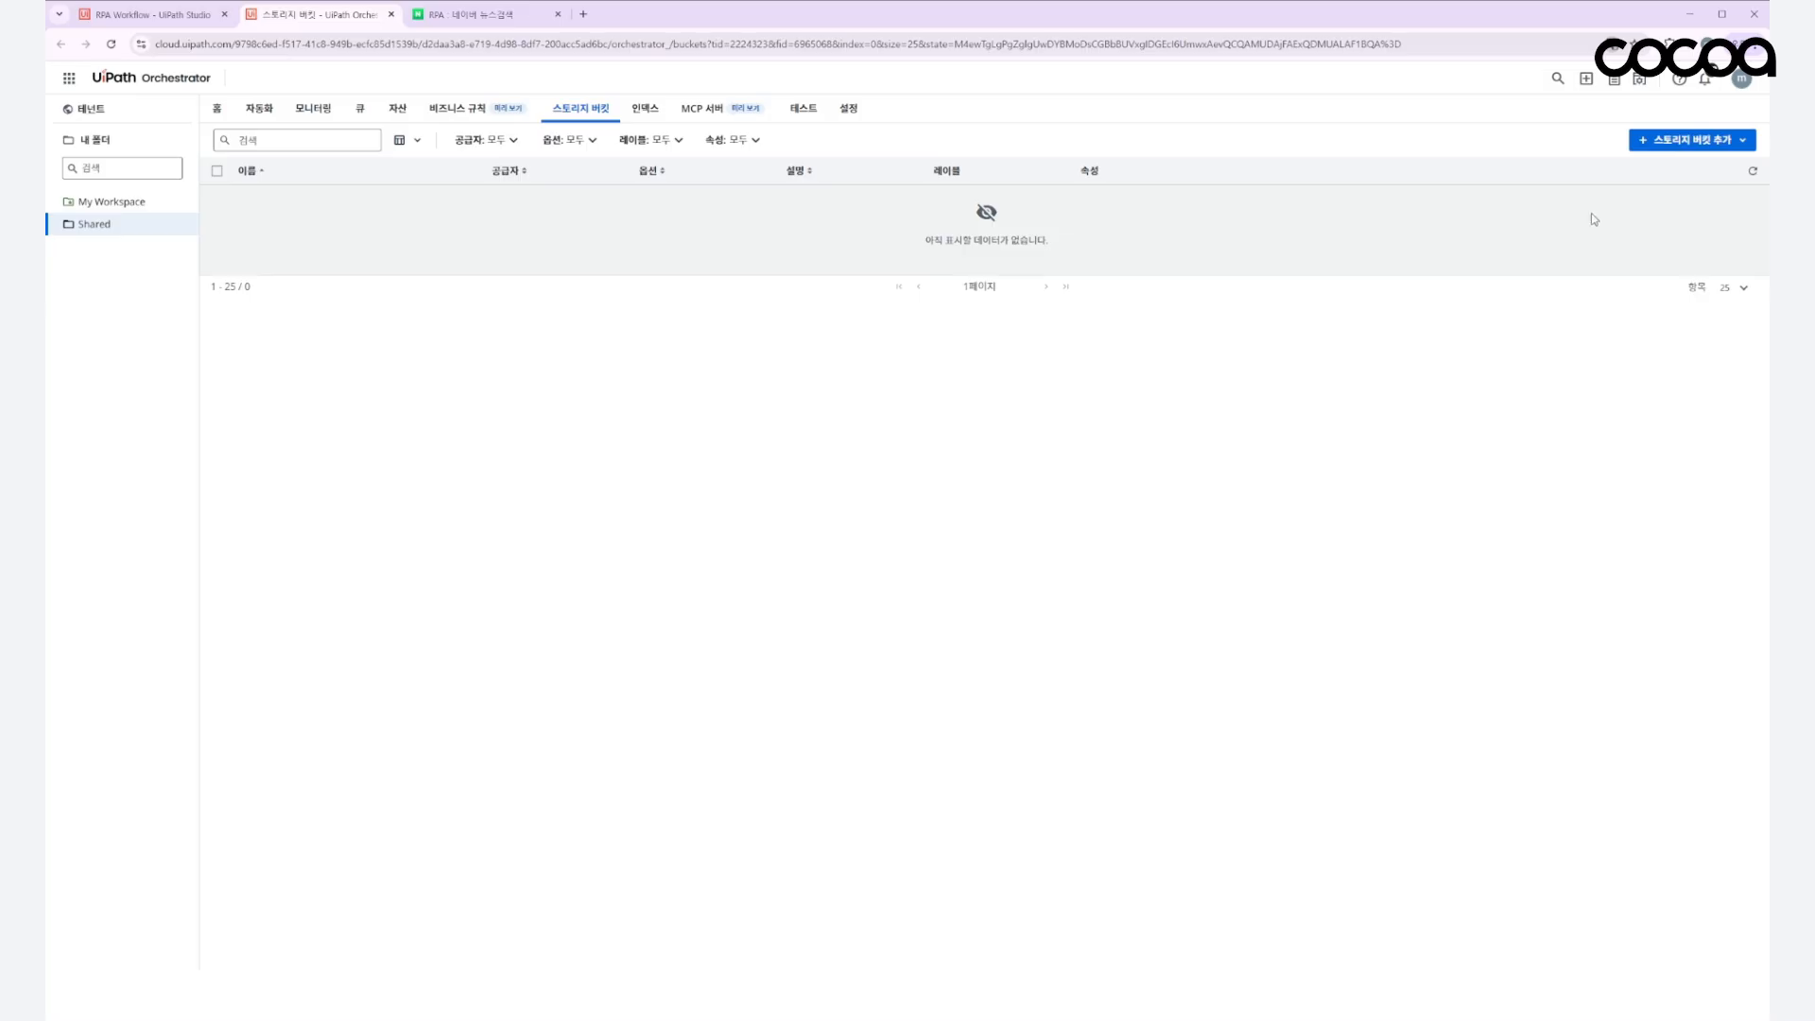
{"action": "left_click", "coordinate": [1663, 142]}
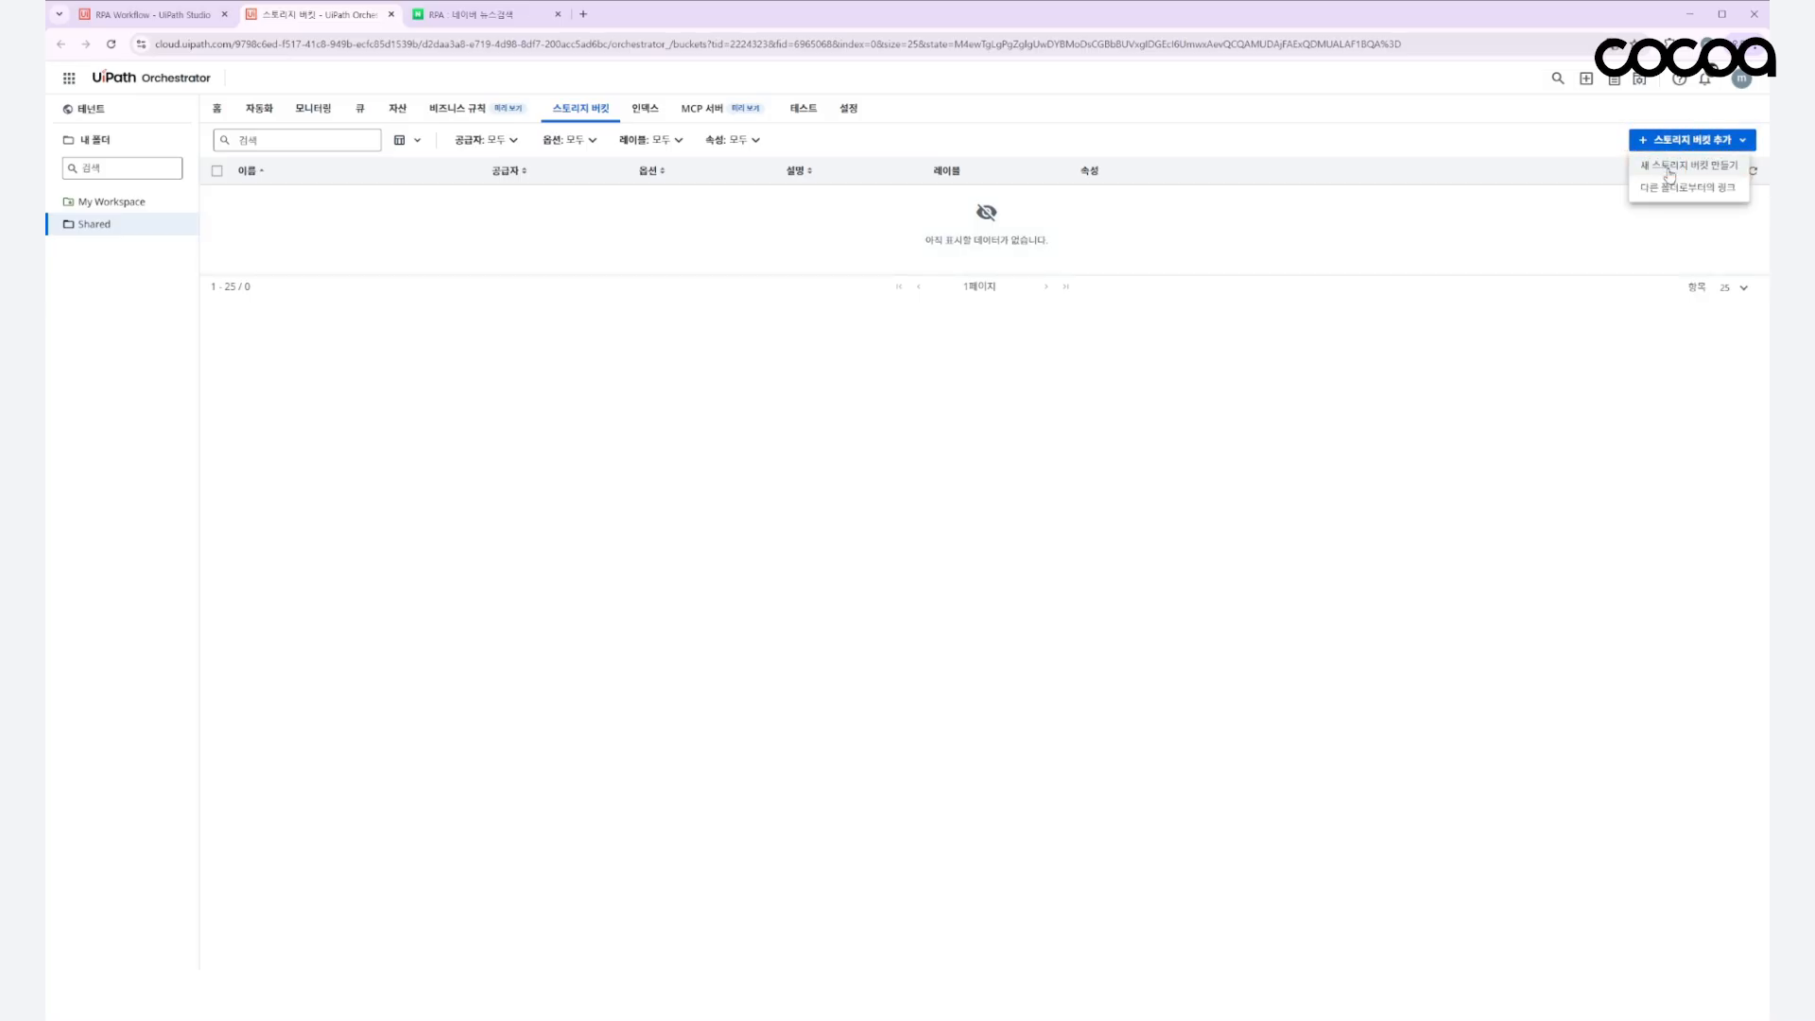
{"action": "left_click", "coordinate": [1666, 173]}
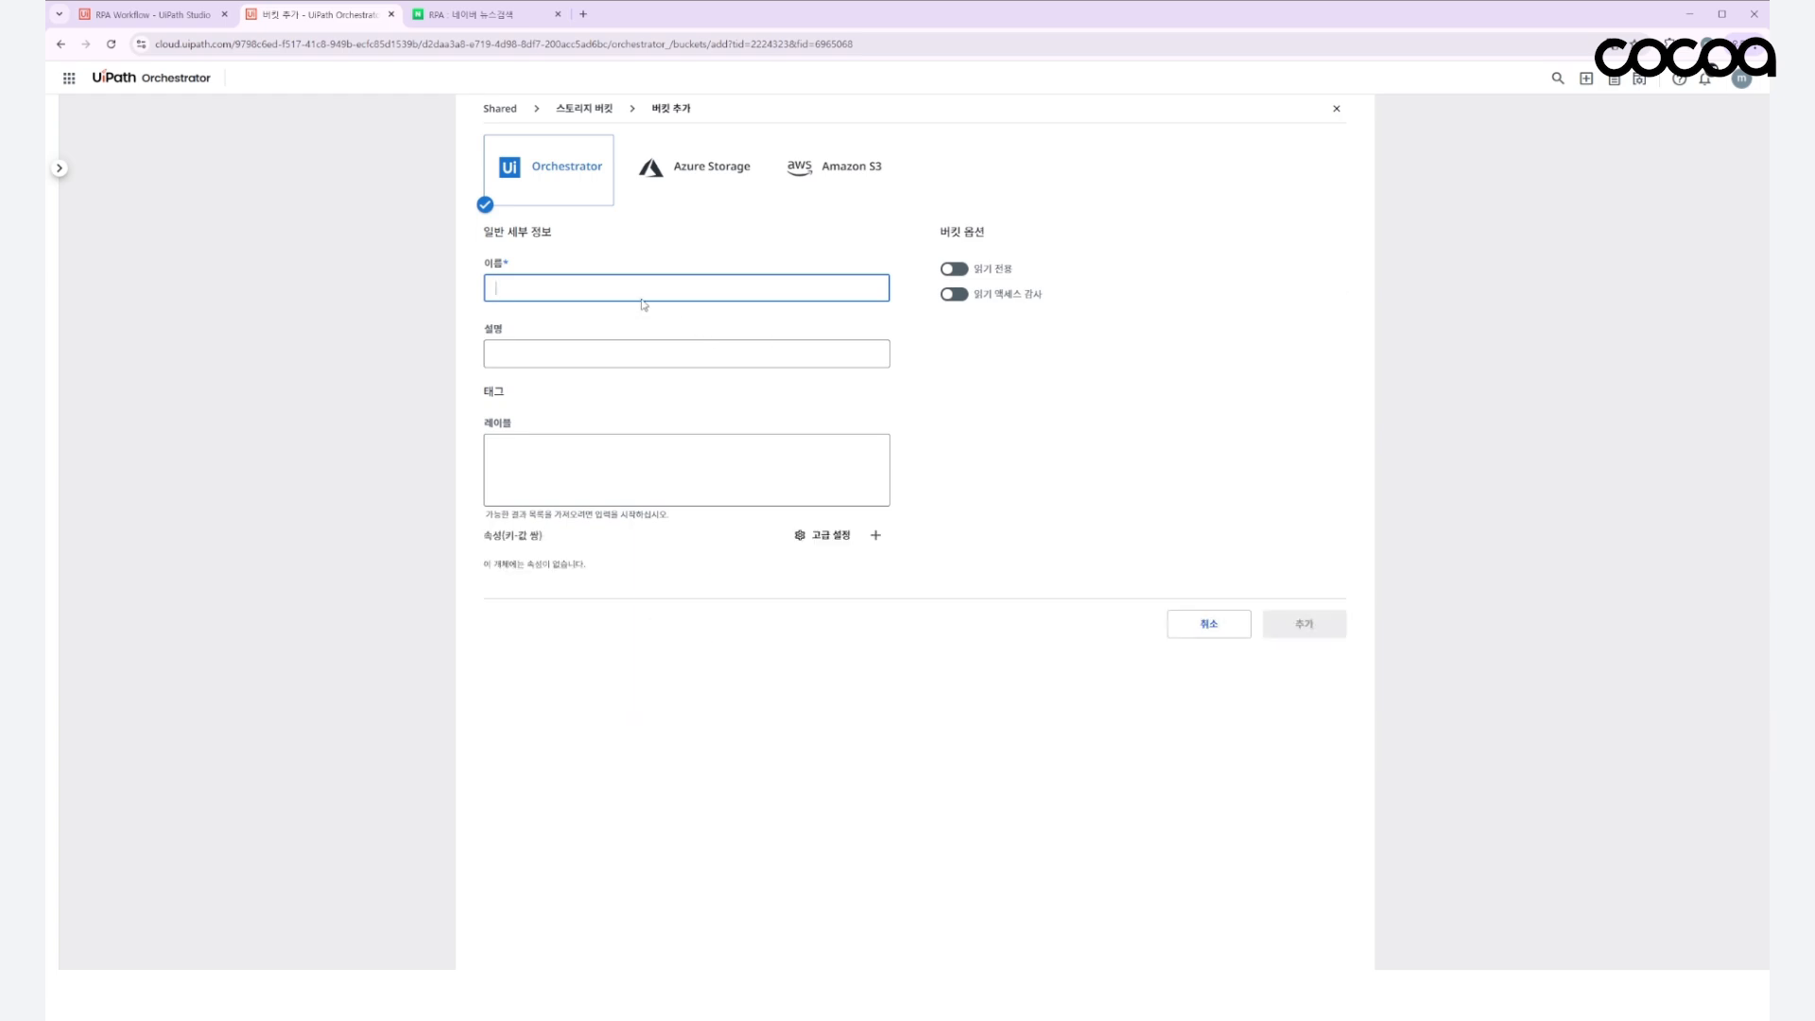
{"action": "type", "text": "process"}
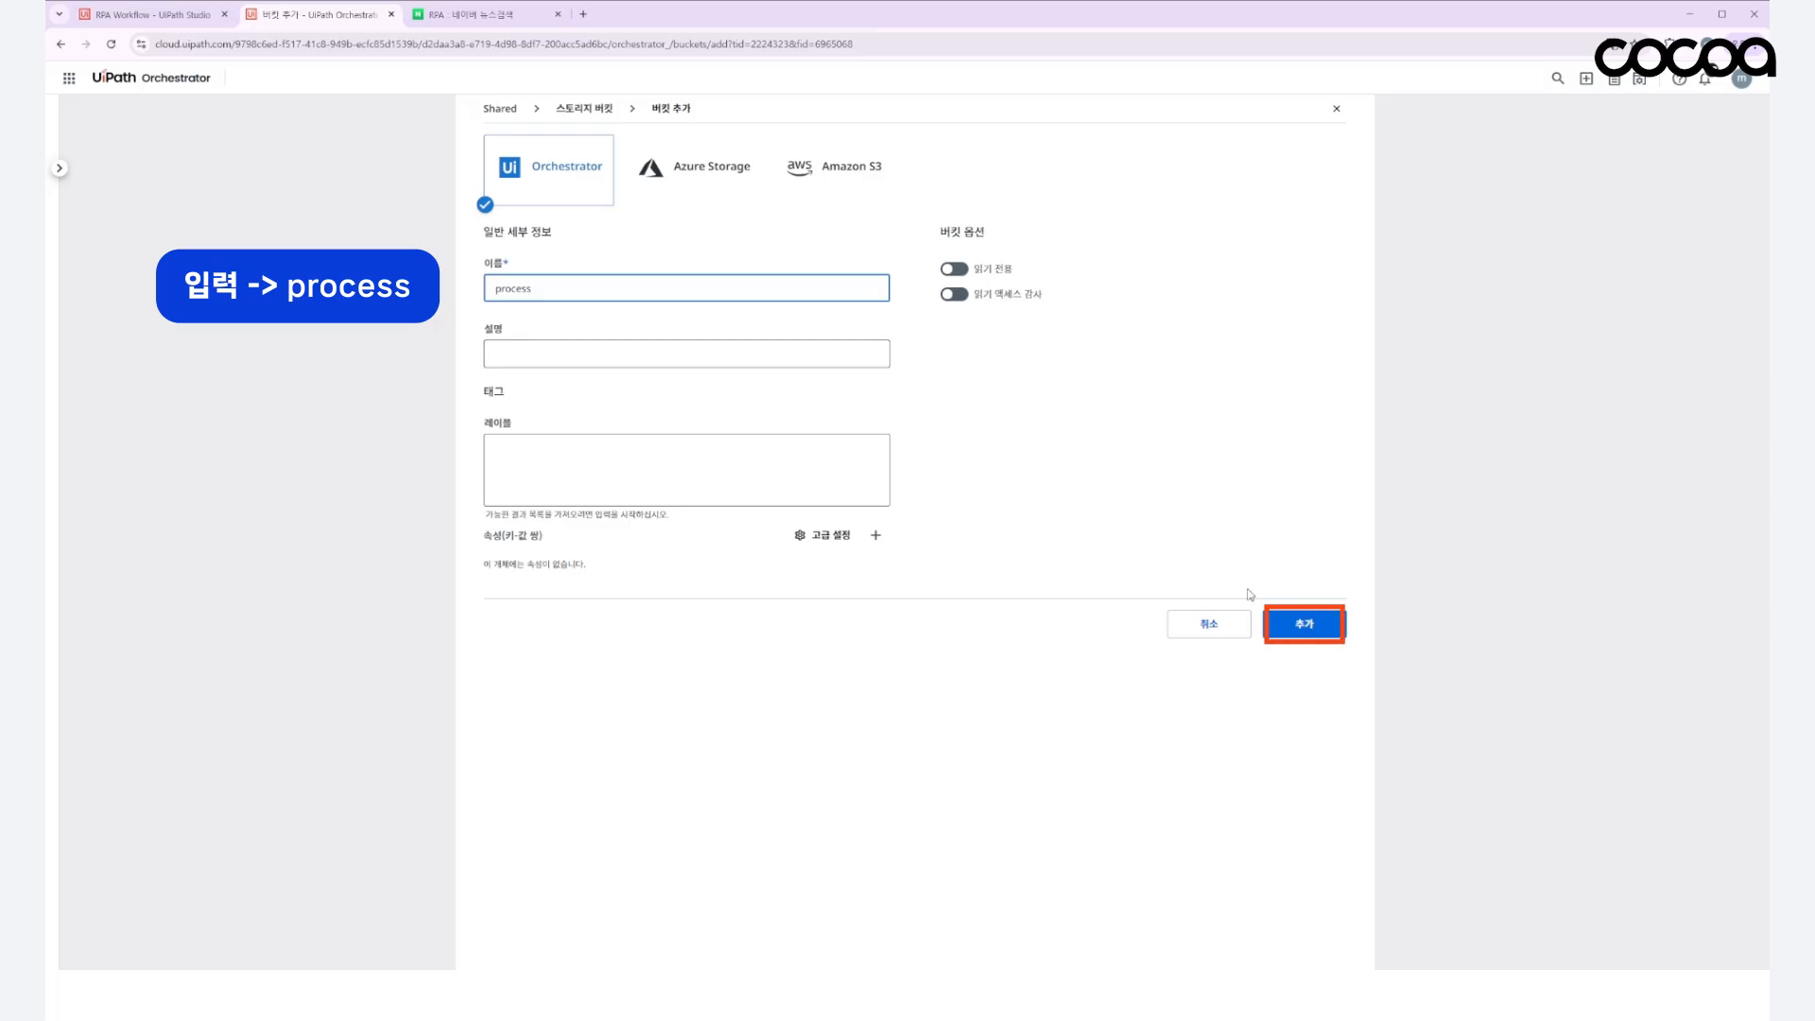
{"action": "left_click", "coordinate": [1305, 624]}
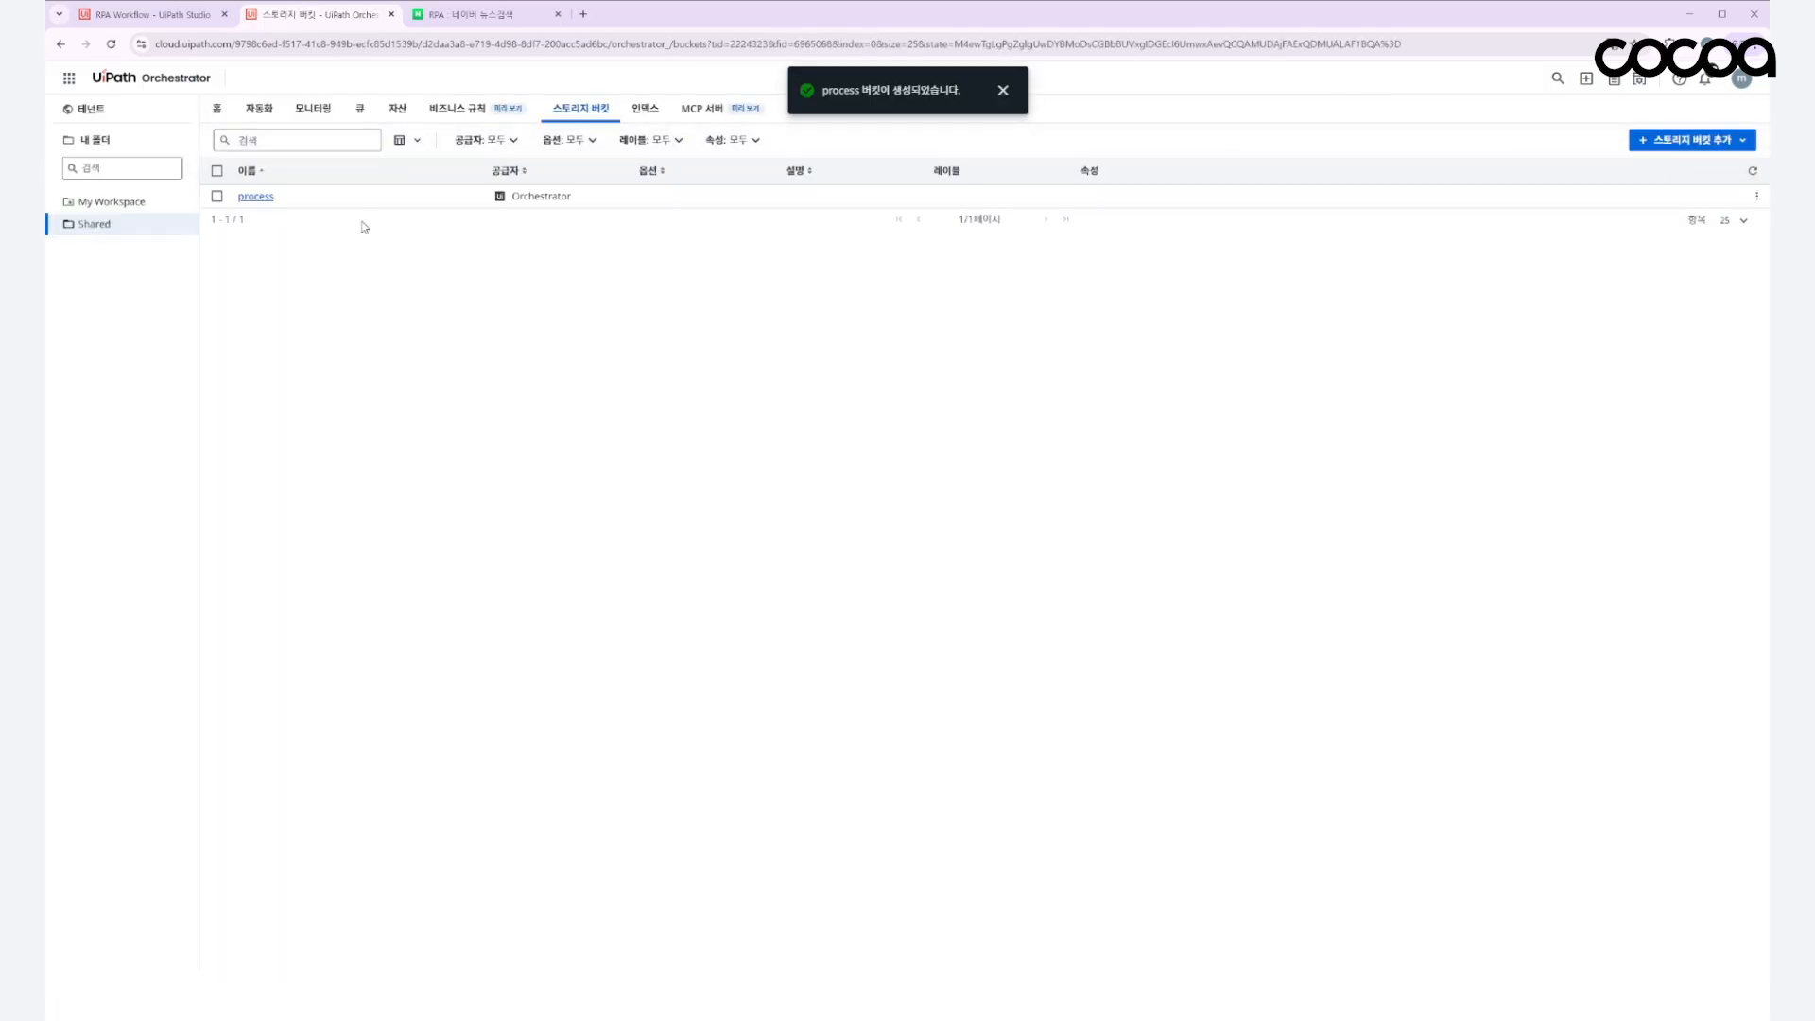
Step: Return to UiPath Studio and set Upload Storage File's bucket to process and its file to Download File's 파일 output
{"action": "left_click", "coordinate": [193, 17]}
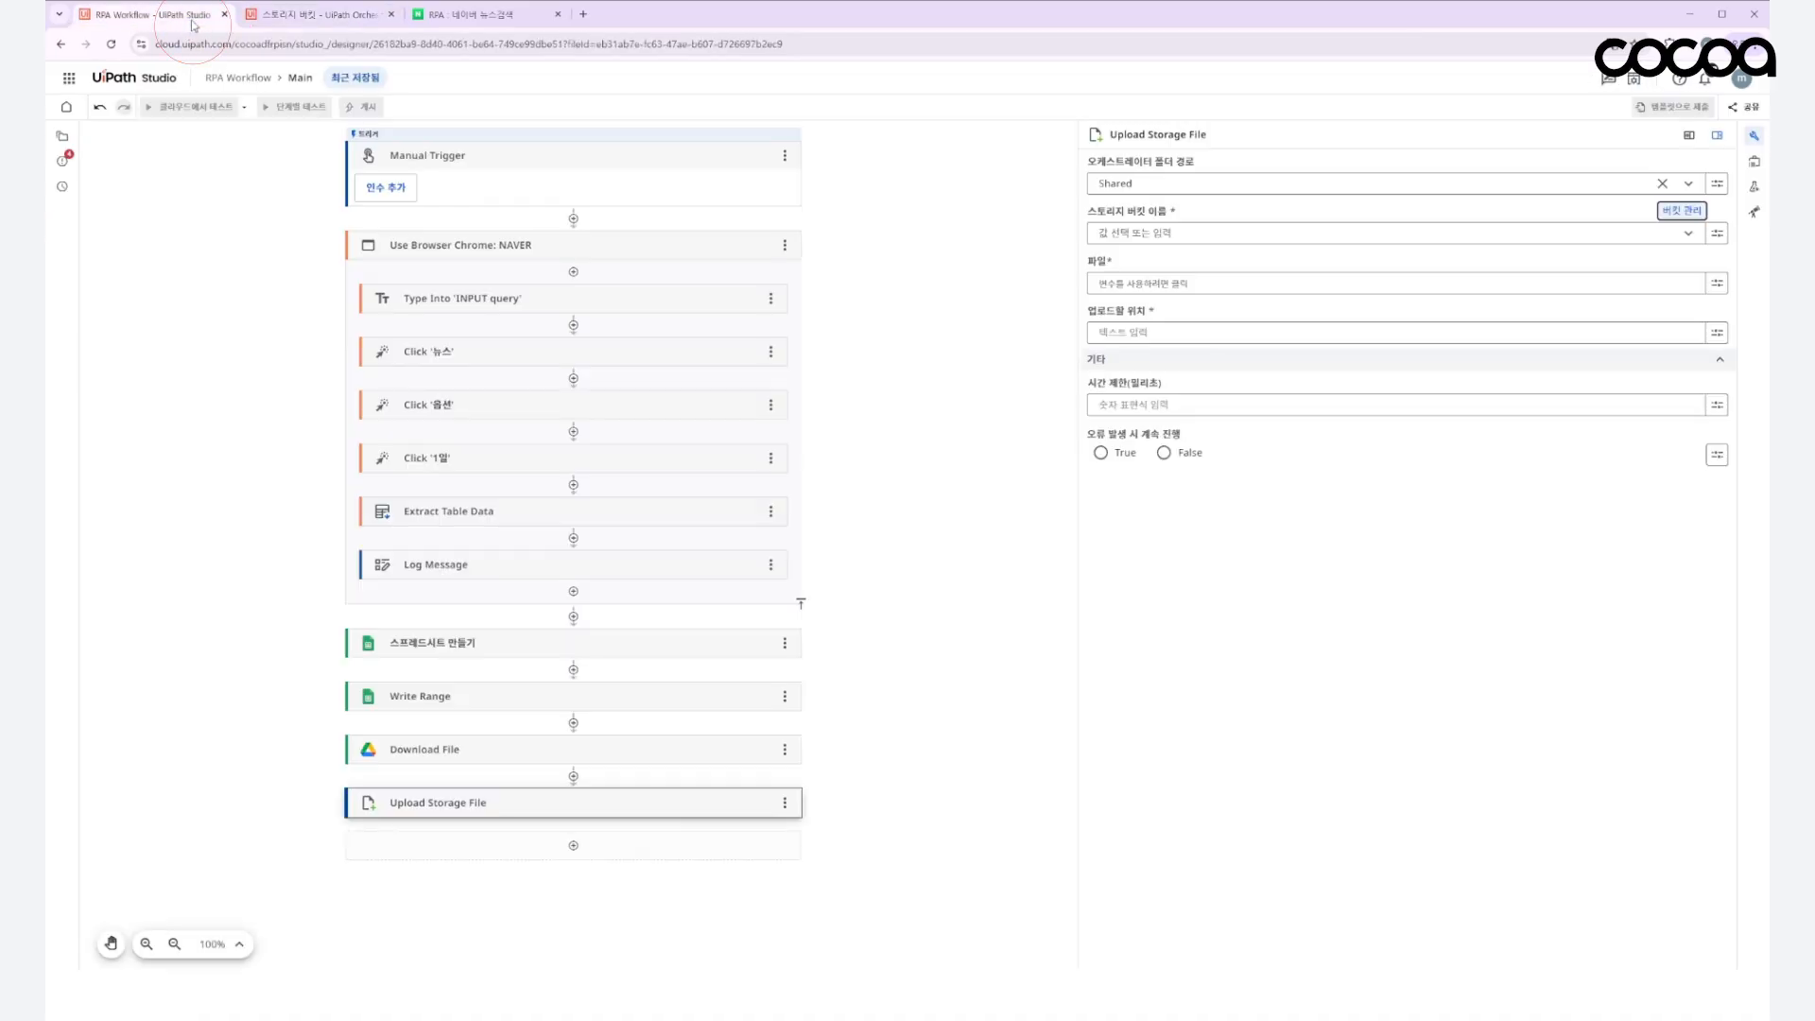
{"action": "left_click", "coordinate": [1281, 233]}
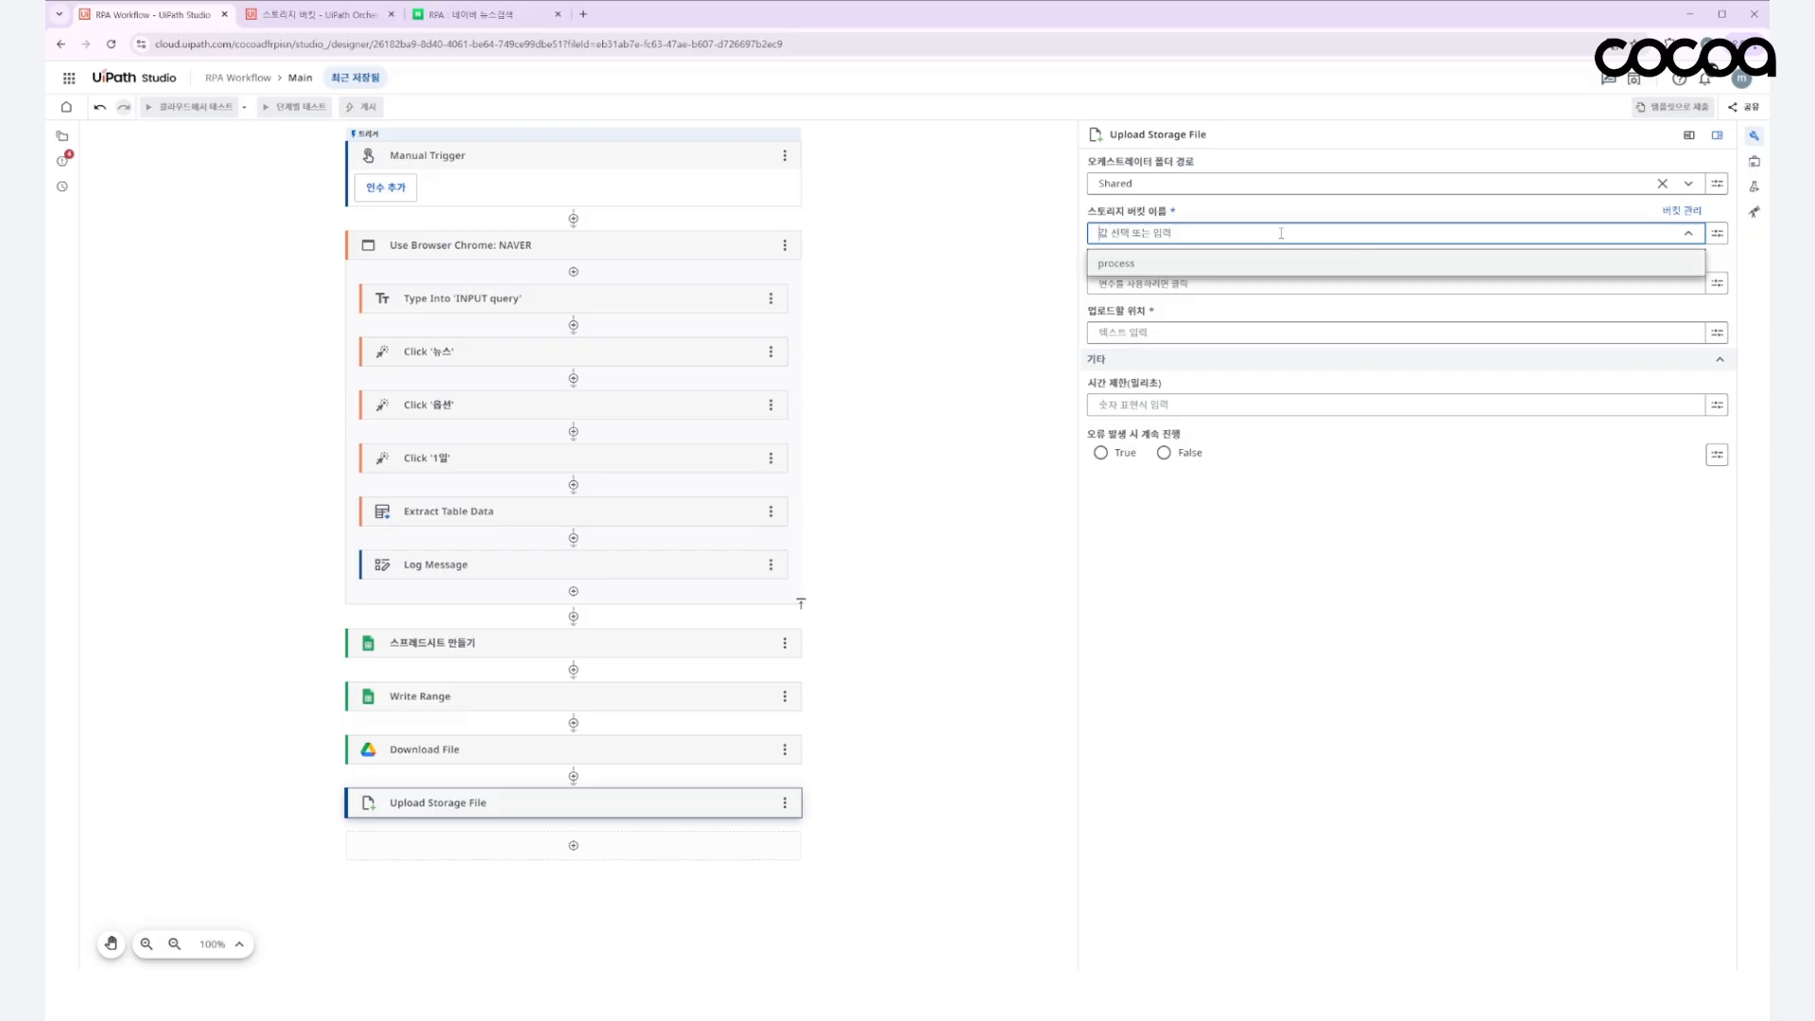
{"action": "left_click", "coordinate": [1137, 264]}
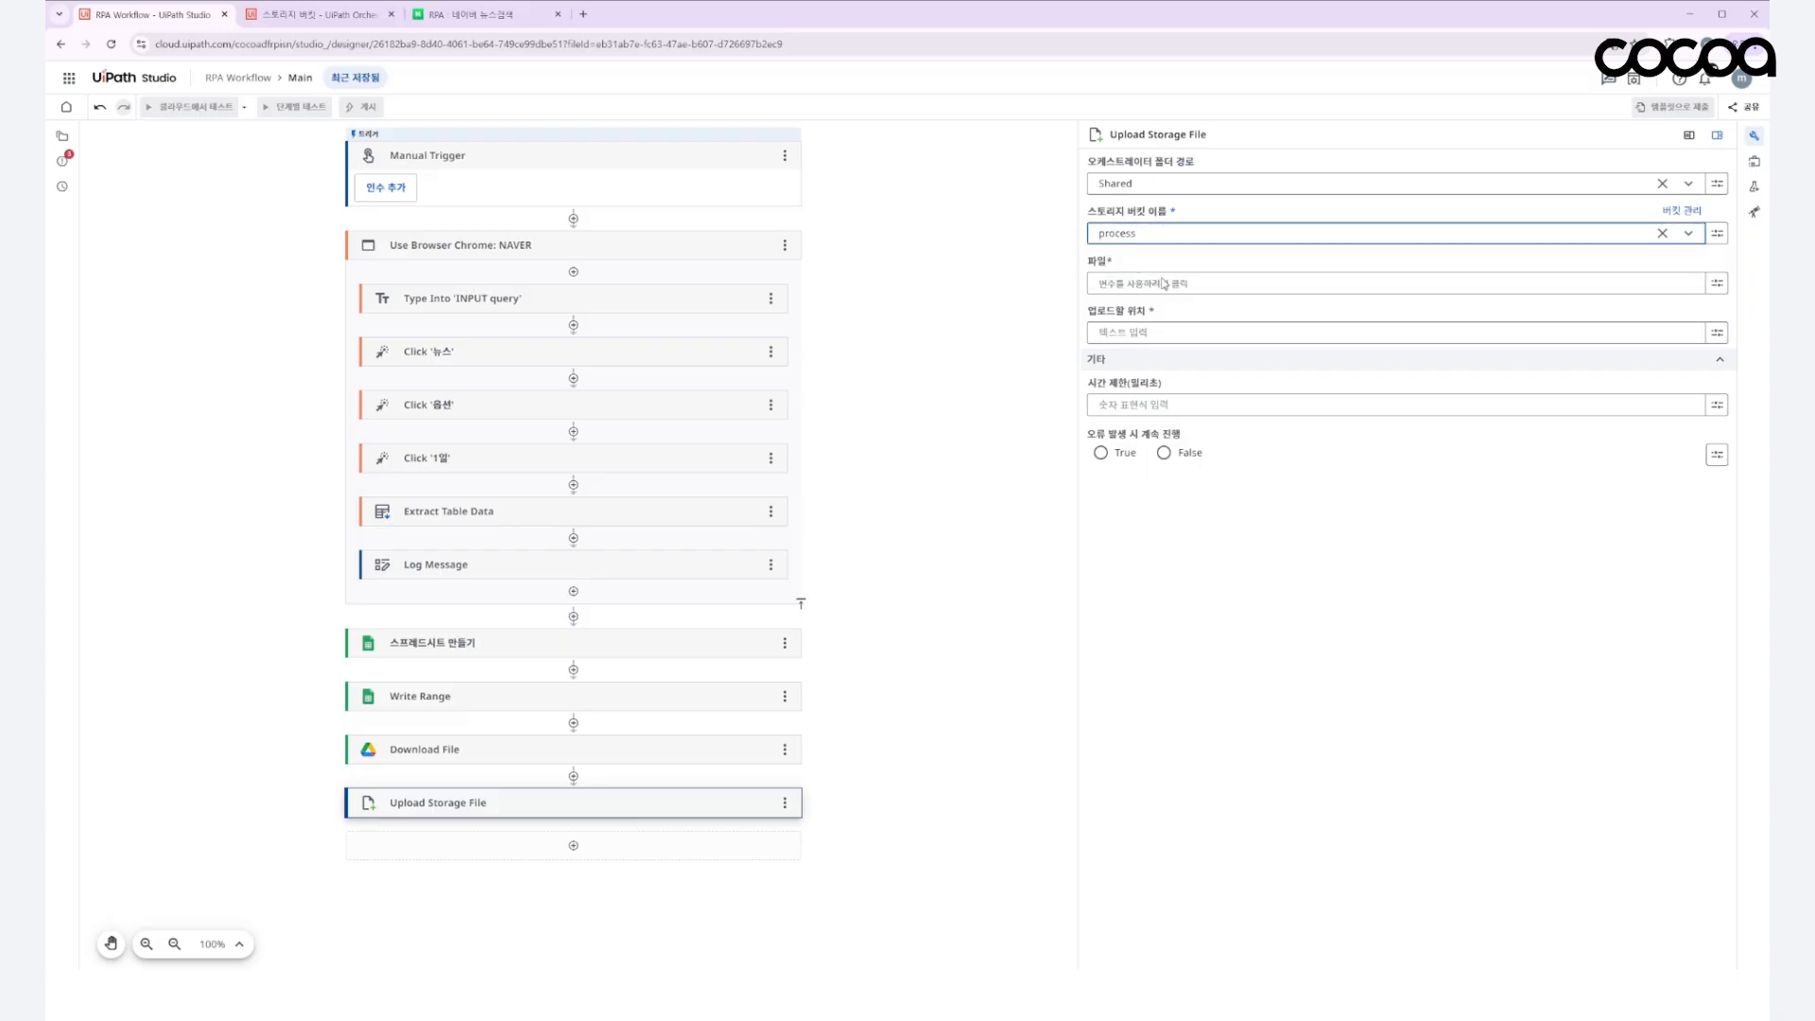
{"action": "left_click", "coordinate": [1181, 285]}
{"action": "left_click", "coordinate": [1149, 364]}
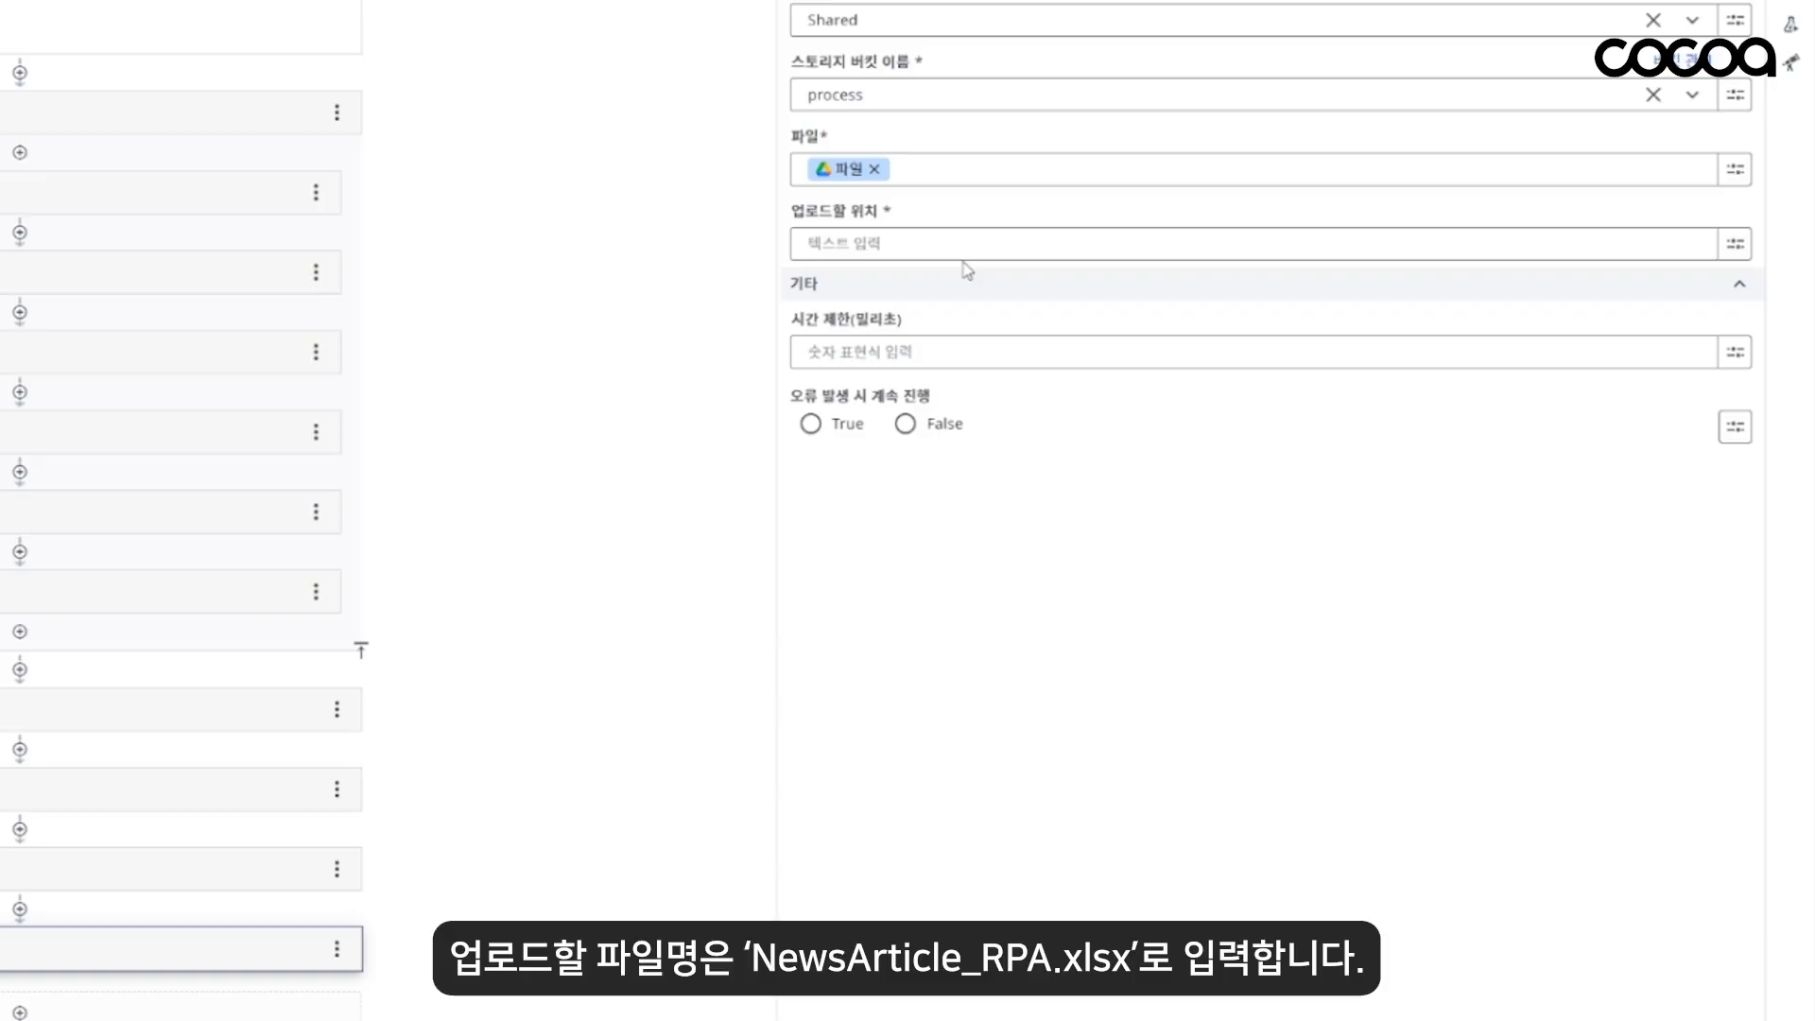
Step: Set the upload location of Upload Storage File to NewsArticle_RPA.xlsx
{"action": "left_click", "coordinate": [969, 244]}
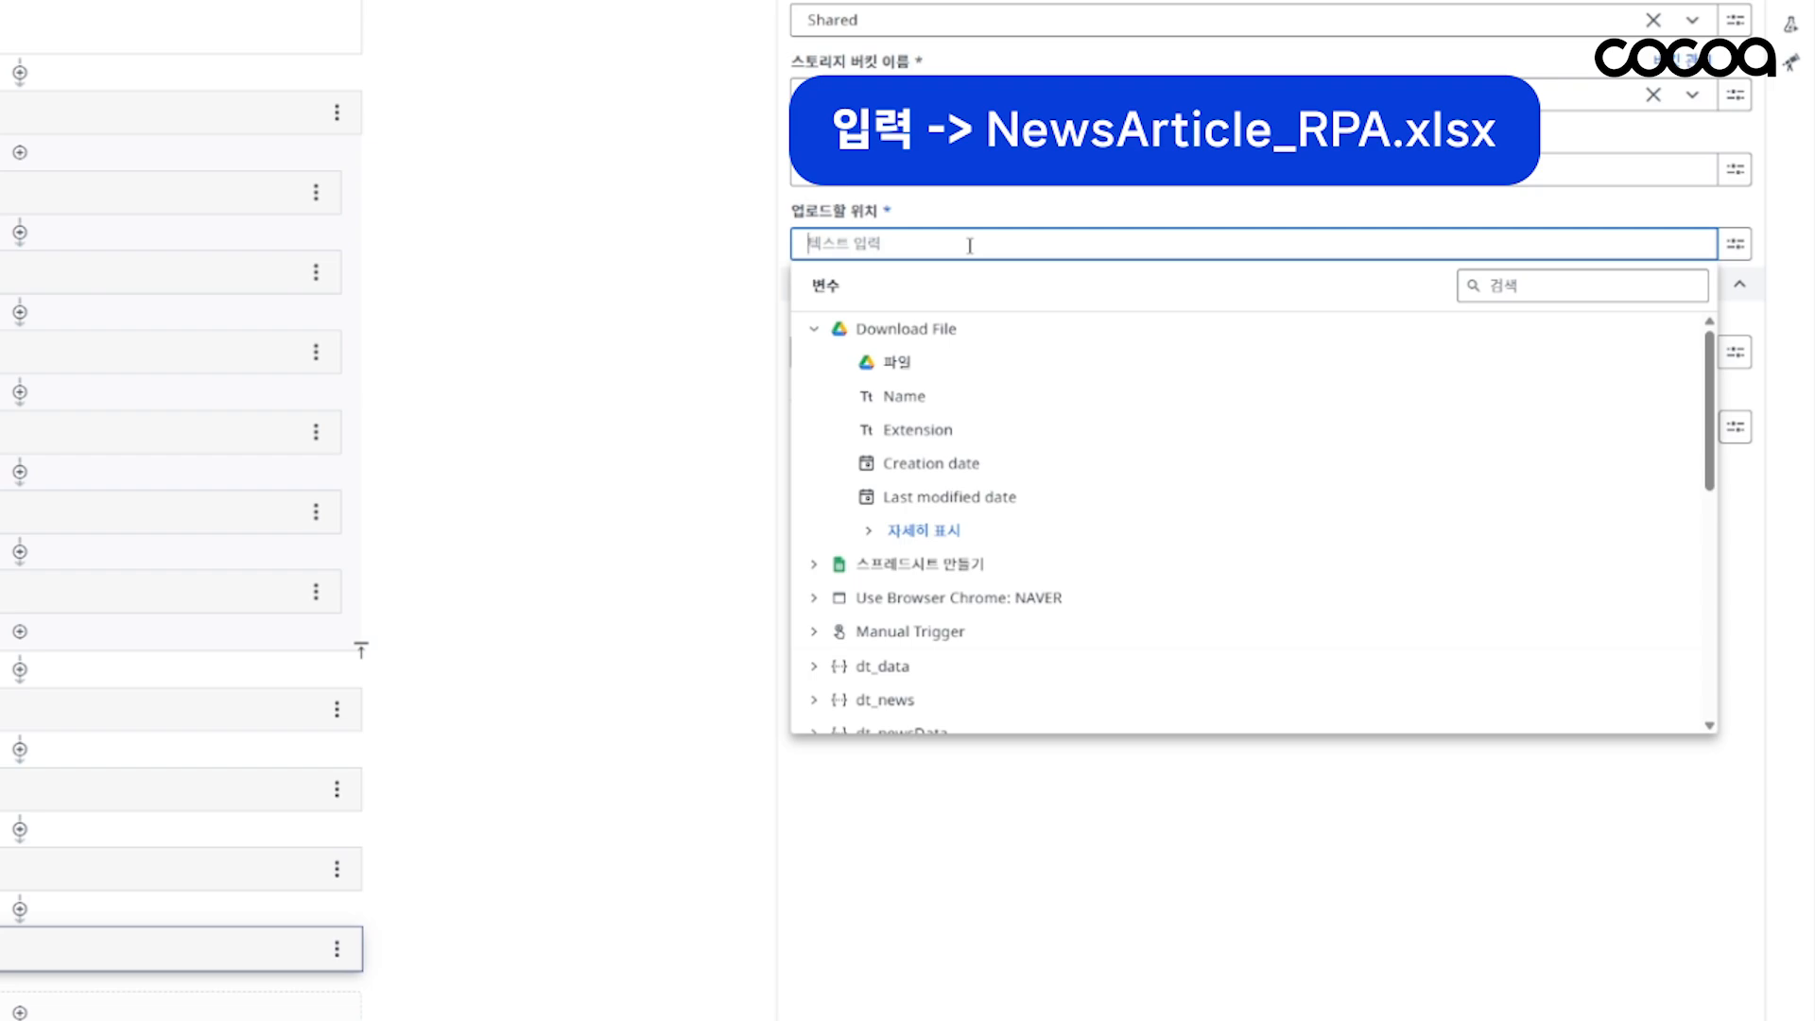
{"action": "type", "text": "NewsArticle_RPA.xlsx"}
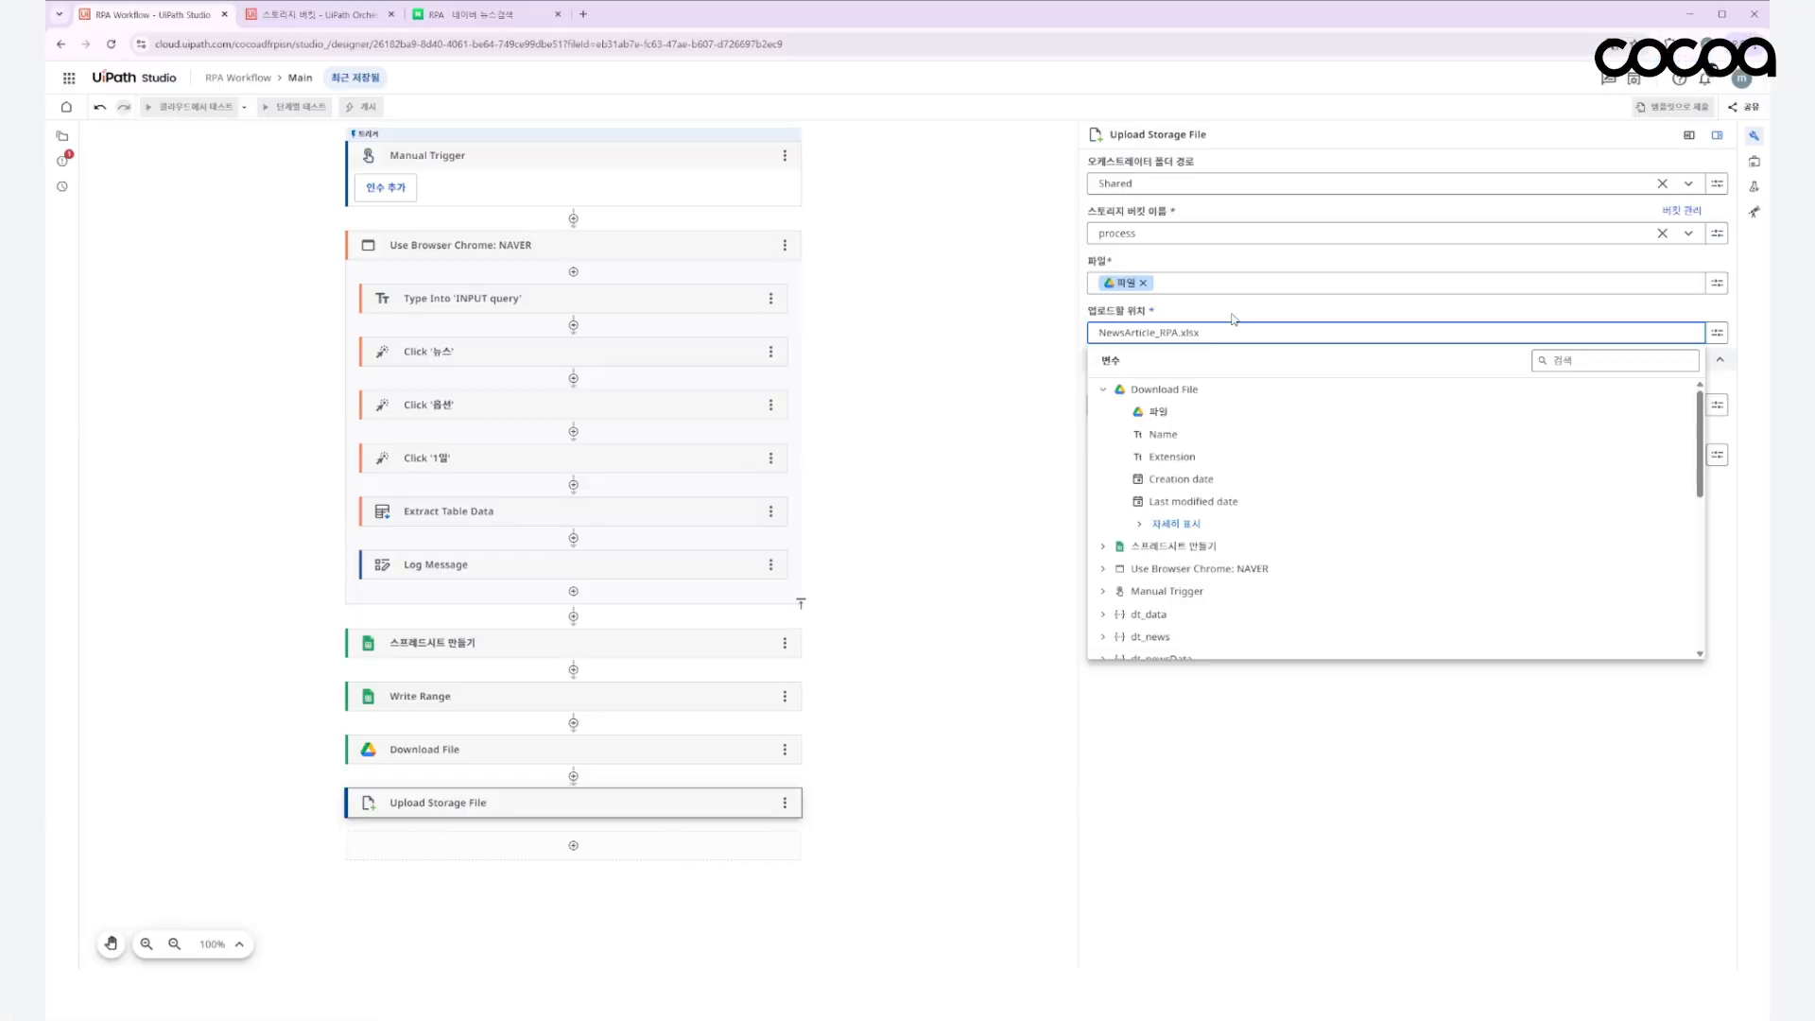
{"action": "left_click", "coordinate": [1233, 319]}
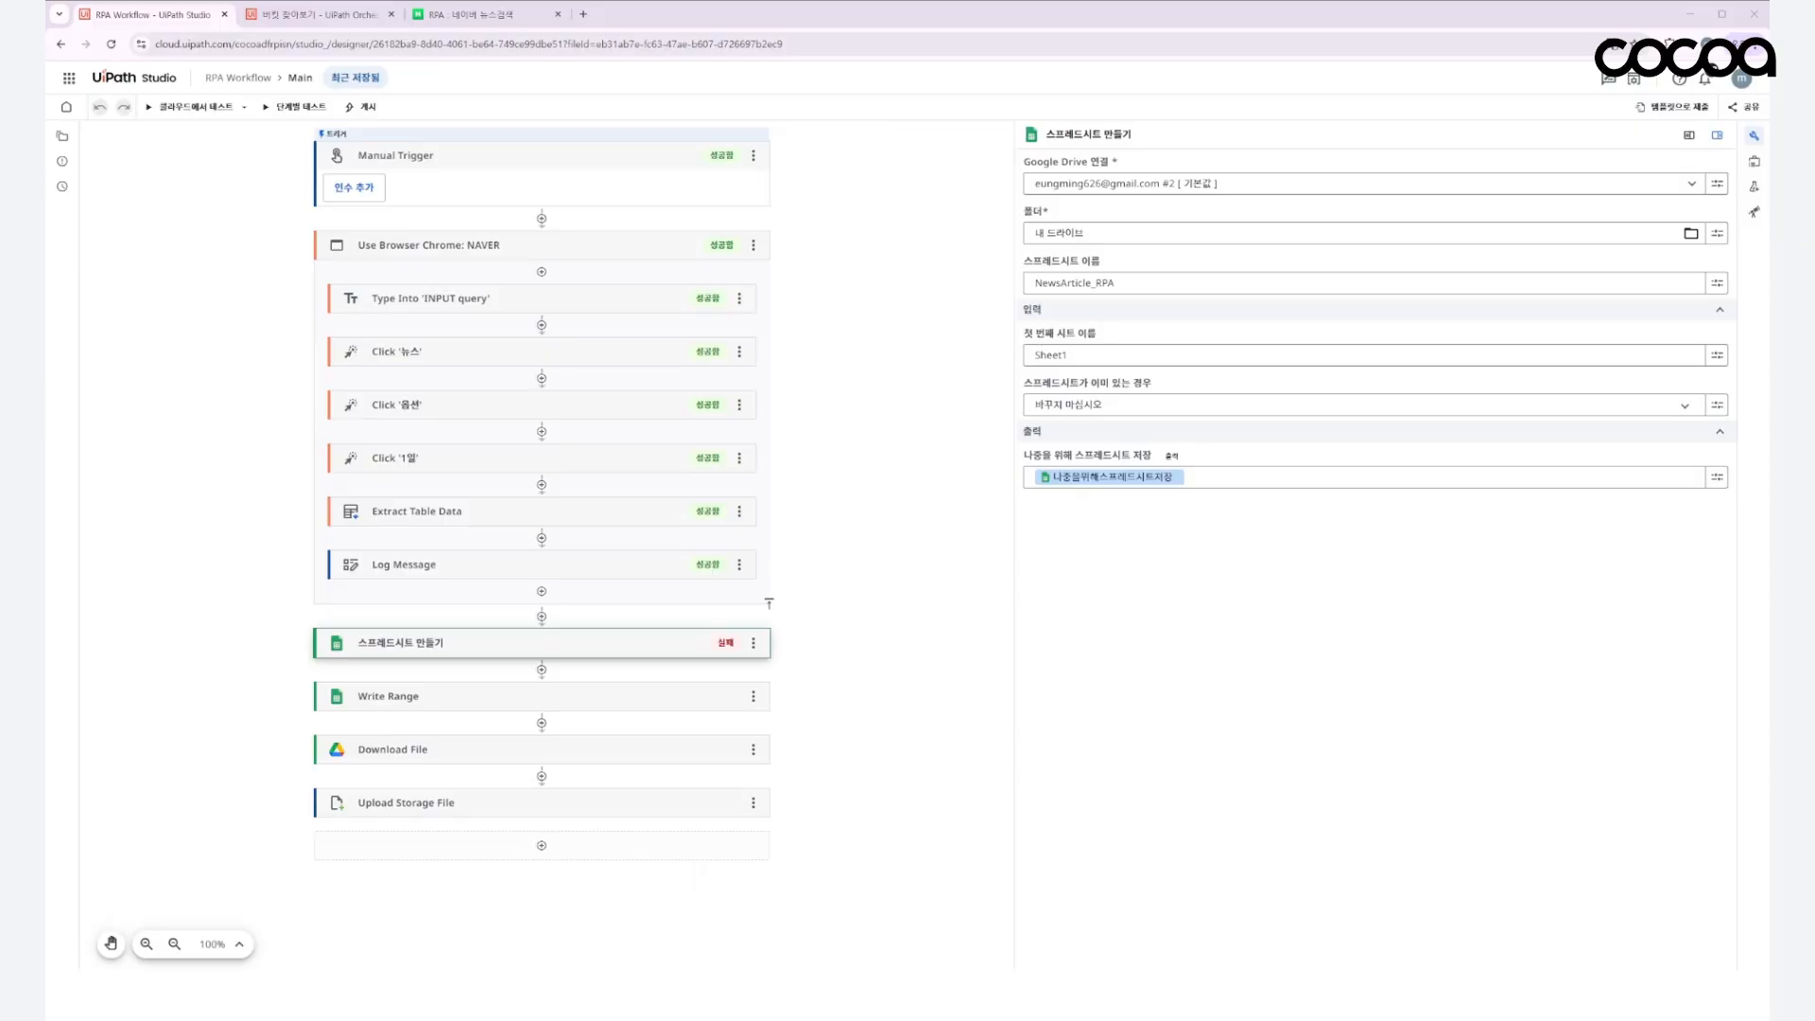
Step: Run a cloud test of the whole workflow
{"action": "left_click", "coordinate": [185, 108]}
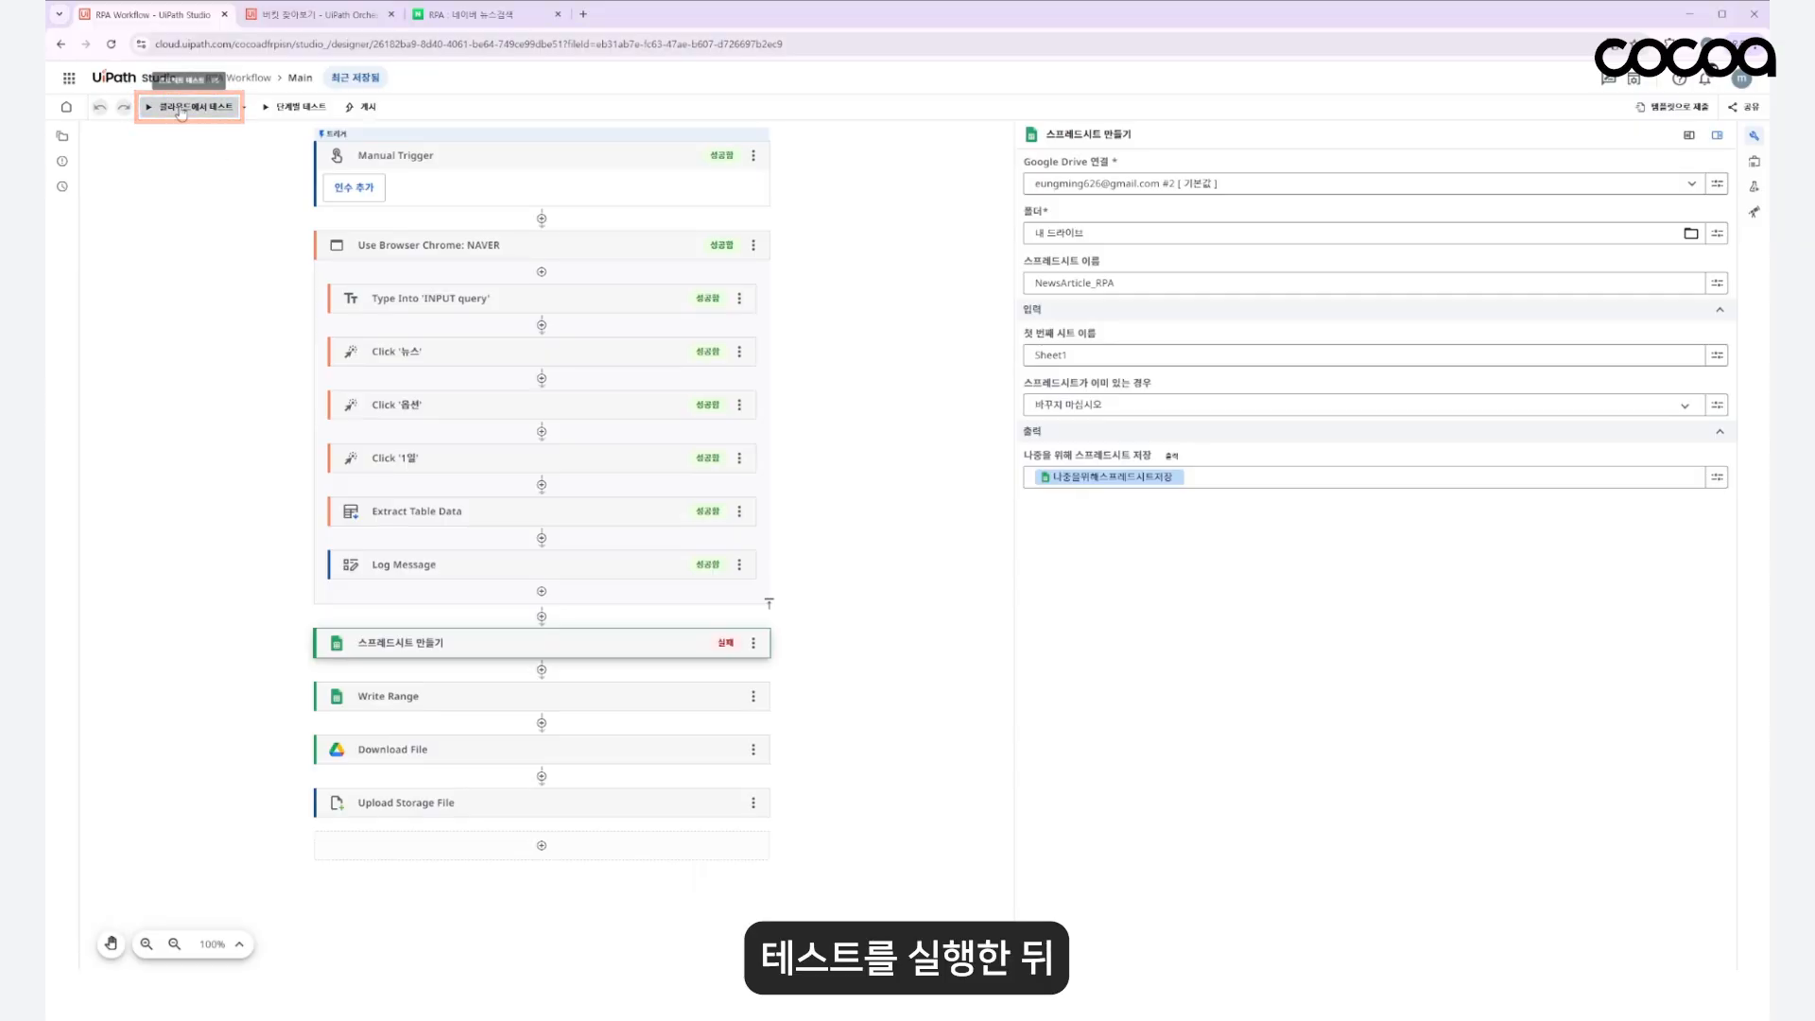
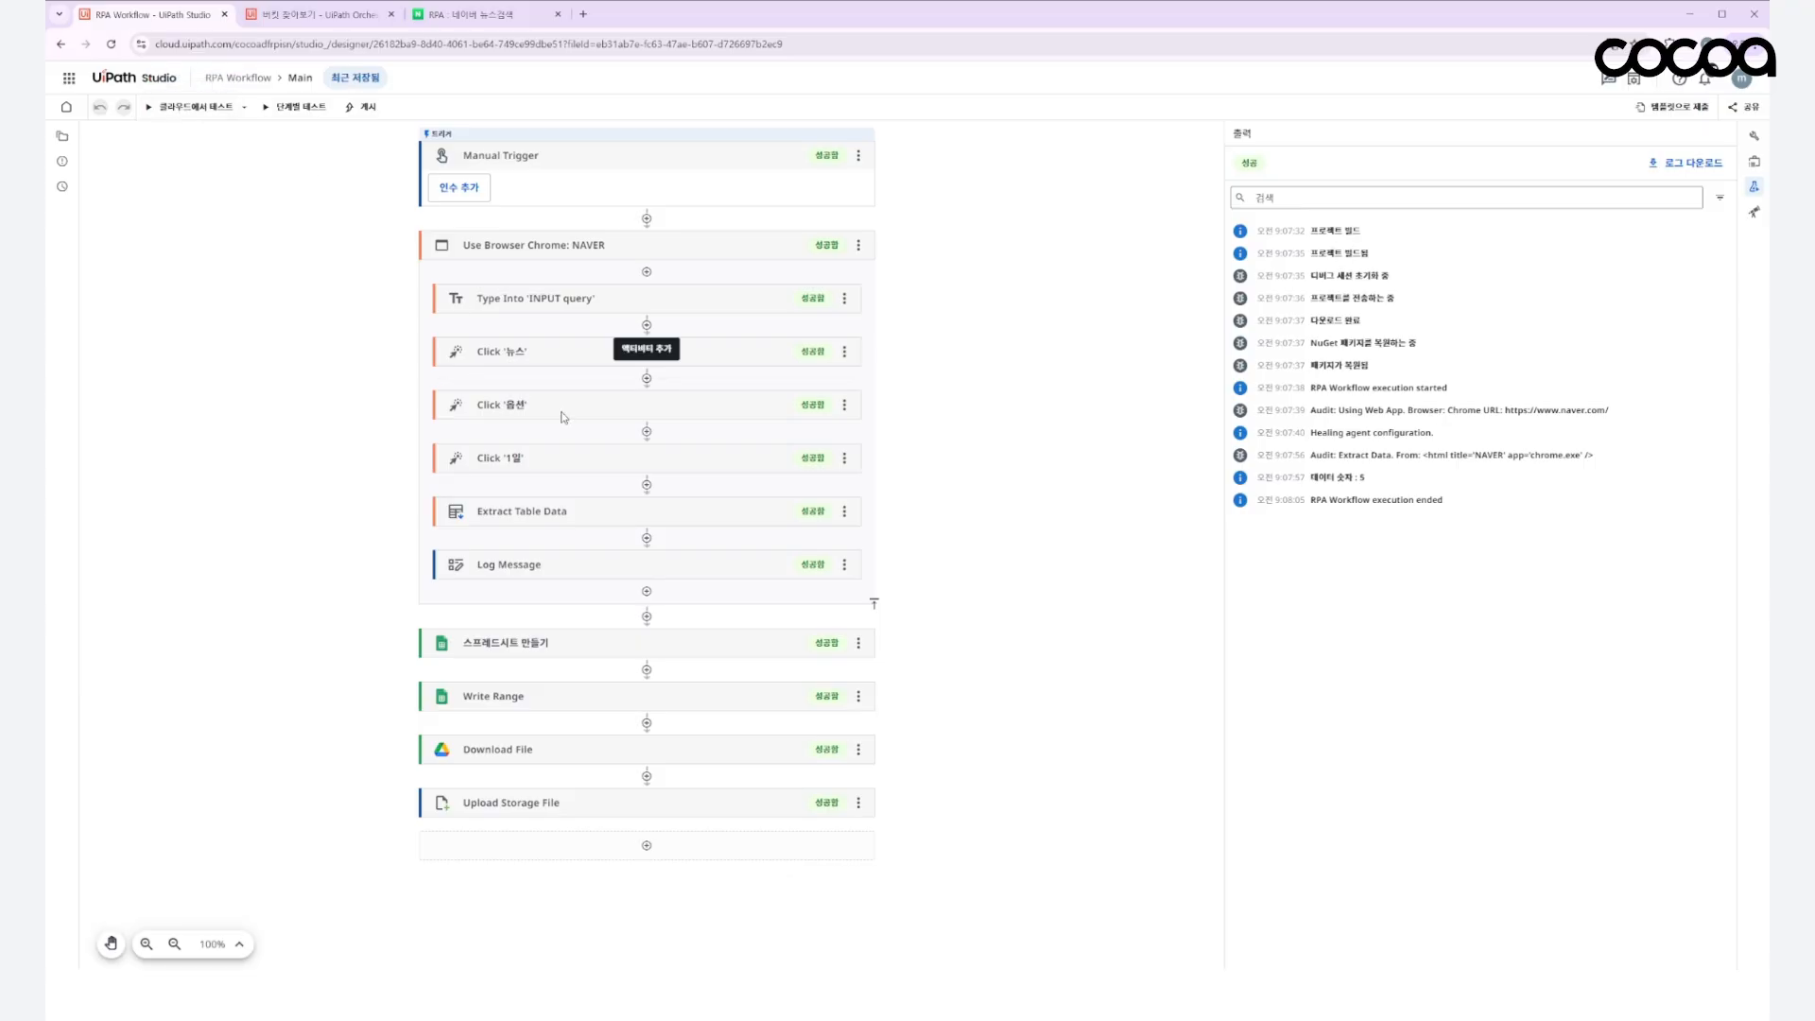
Step: From Upload Storage File, open the process bucket in Orchestrator and download NewsArticle_RPA.xlsx from it
{"action": "left_click", "coordinate": [727, 809]}
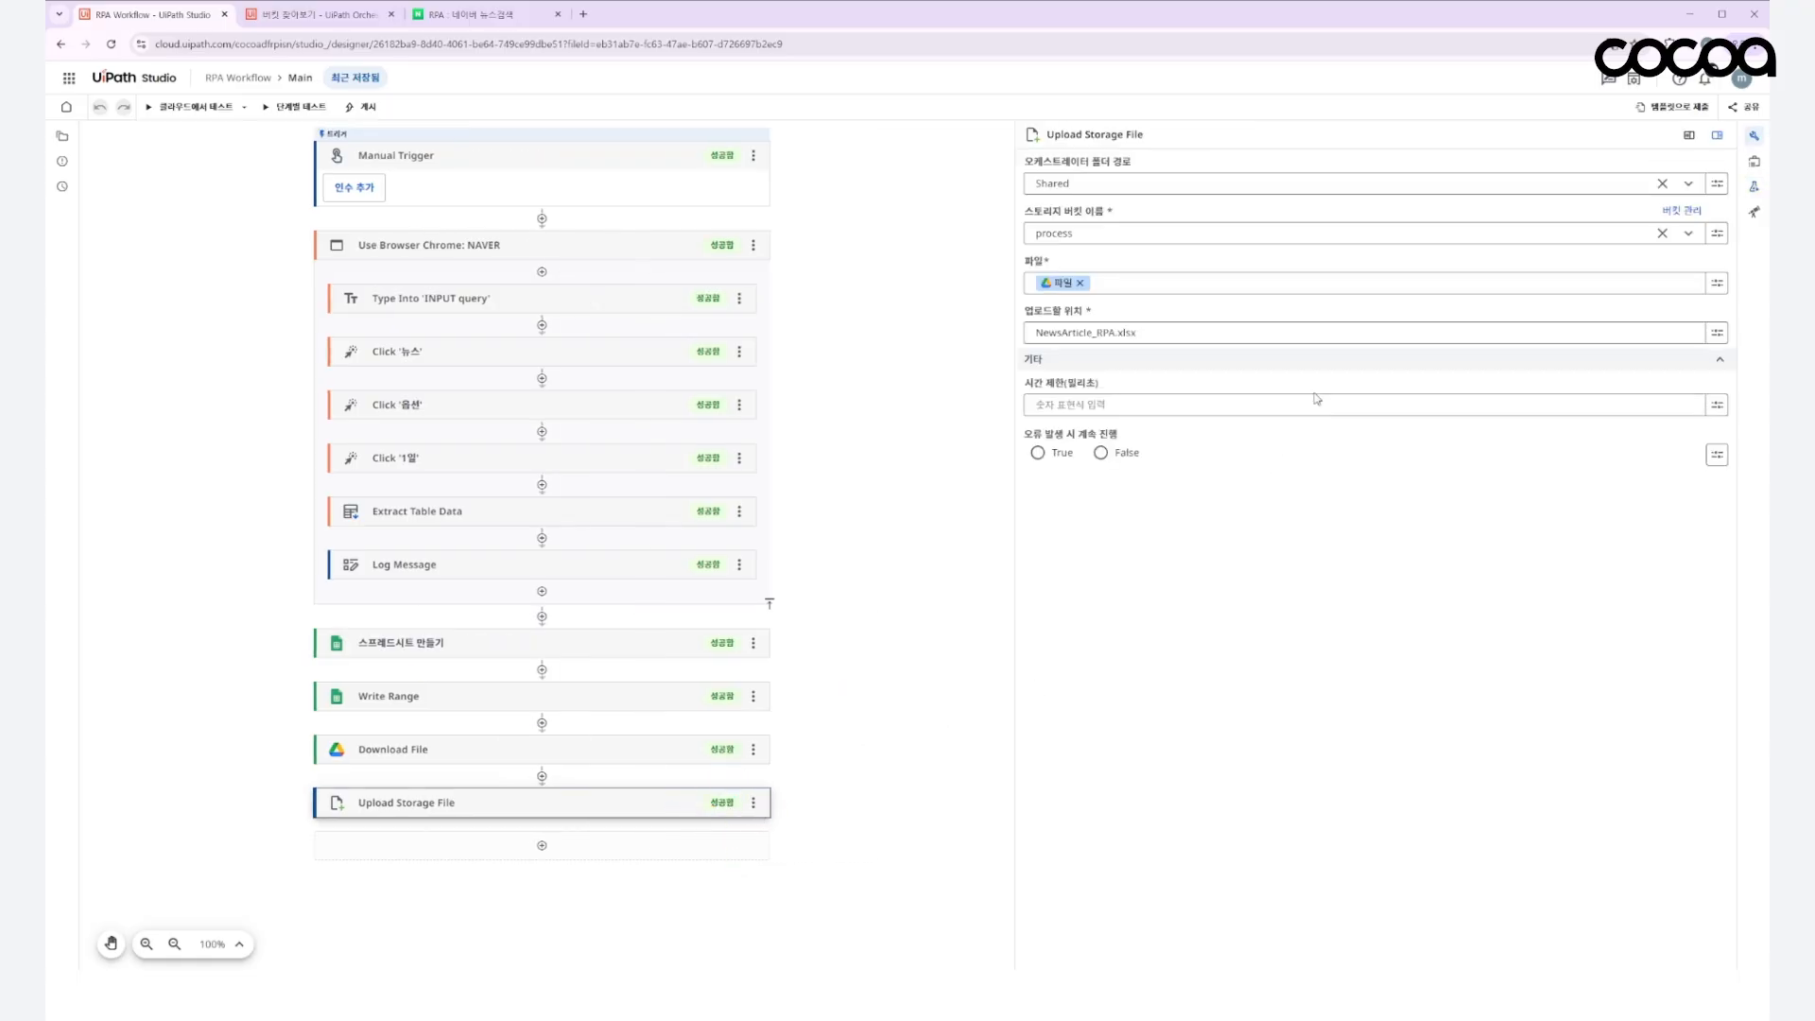
{"action": "left_click", "coordinate": [1679, 221]}
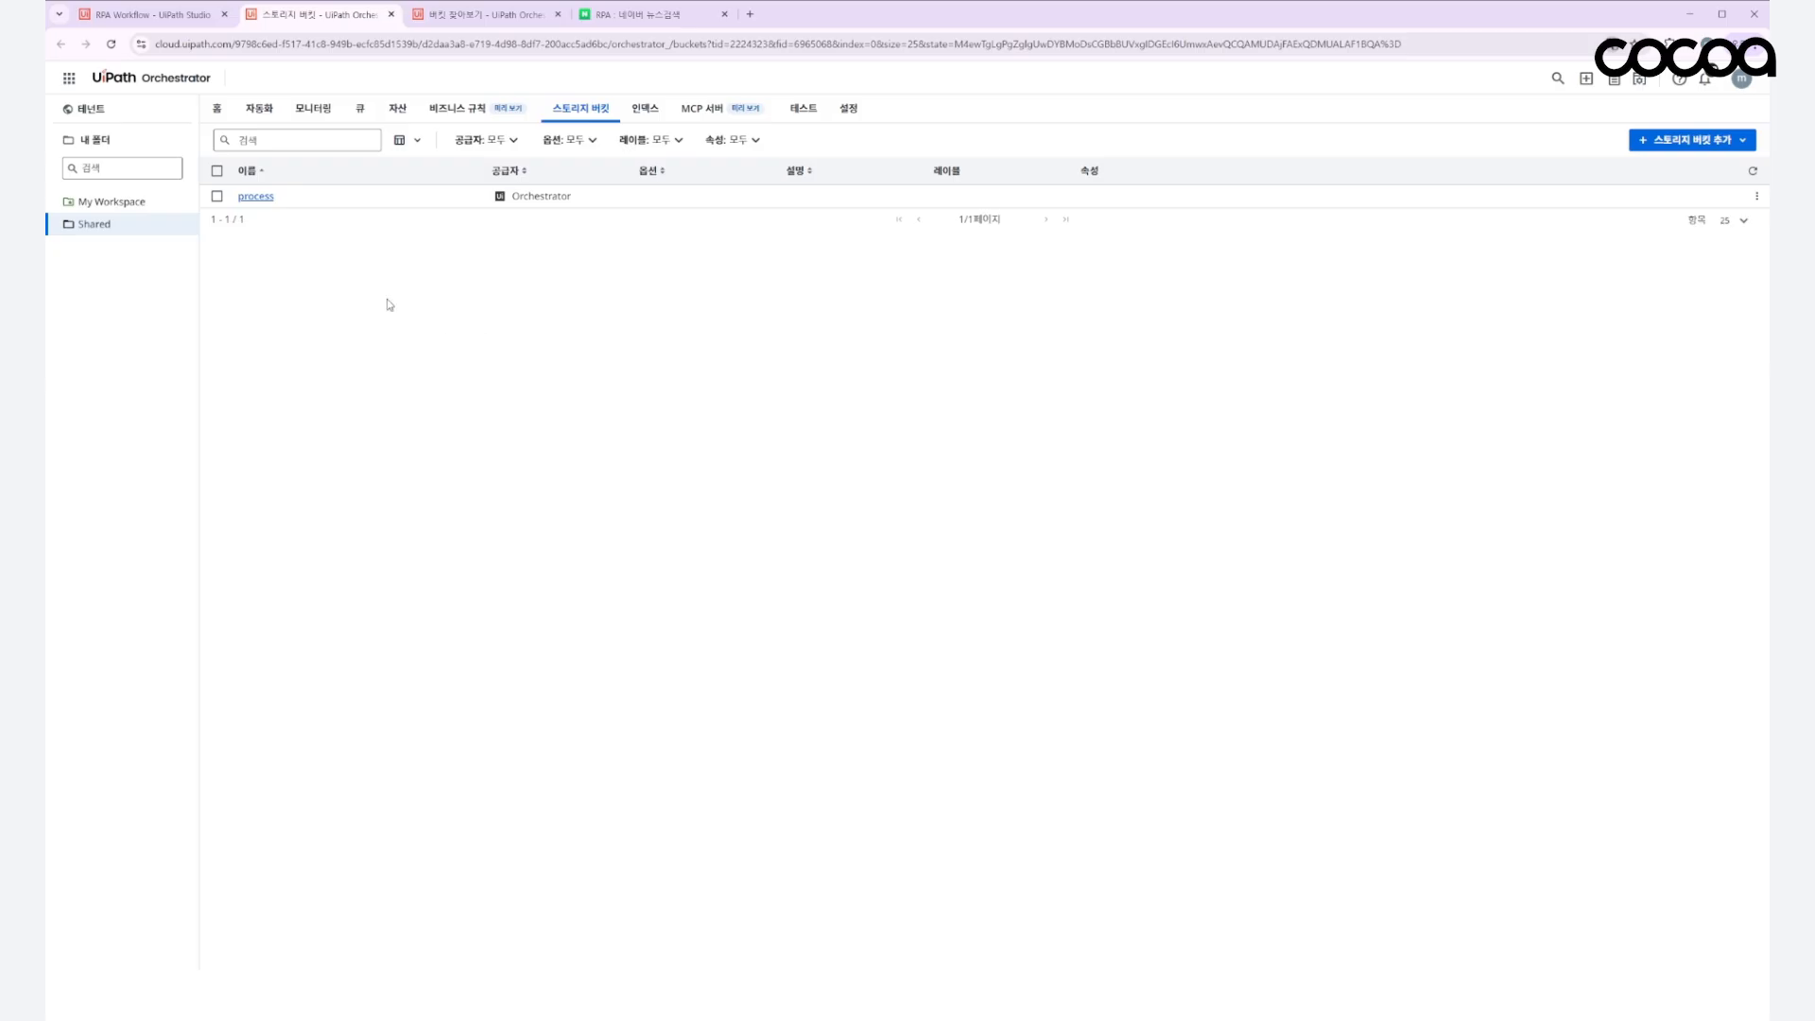
{"action": "left_click", "coordinate": [255, 196]}
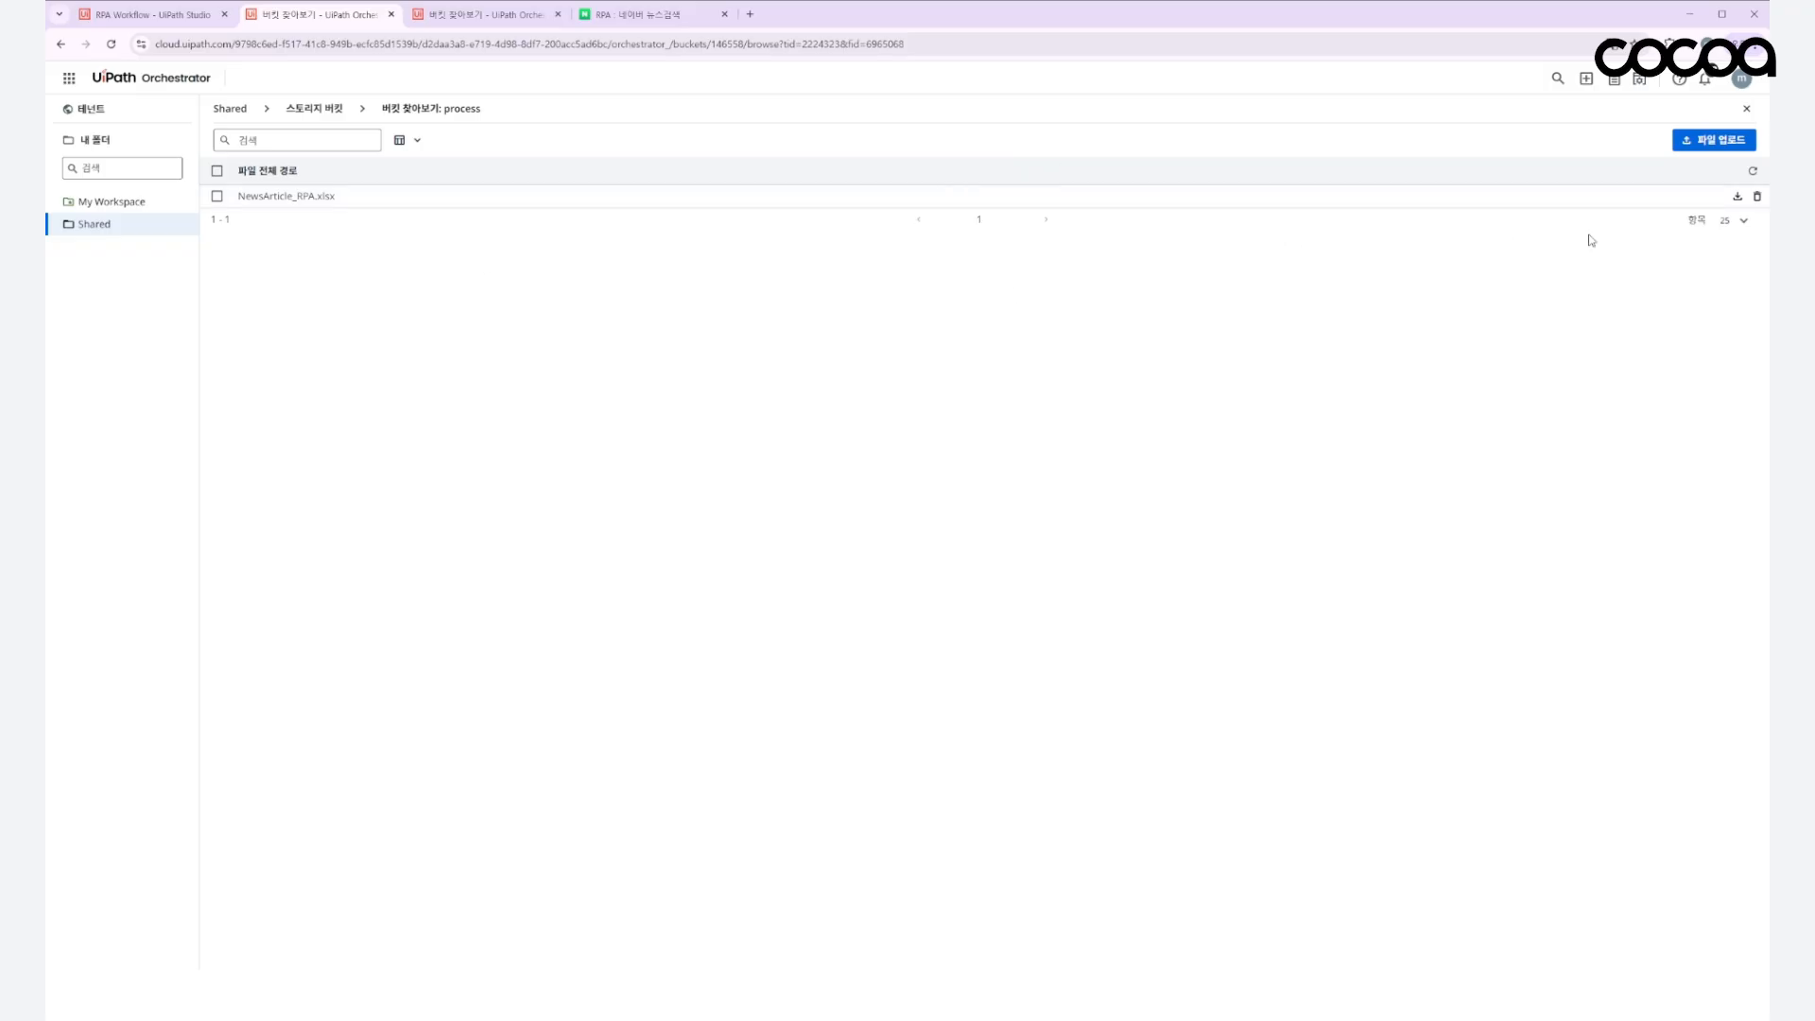
{"action": "left_click", "coordinate": [1736, 197]}
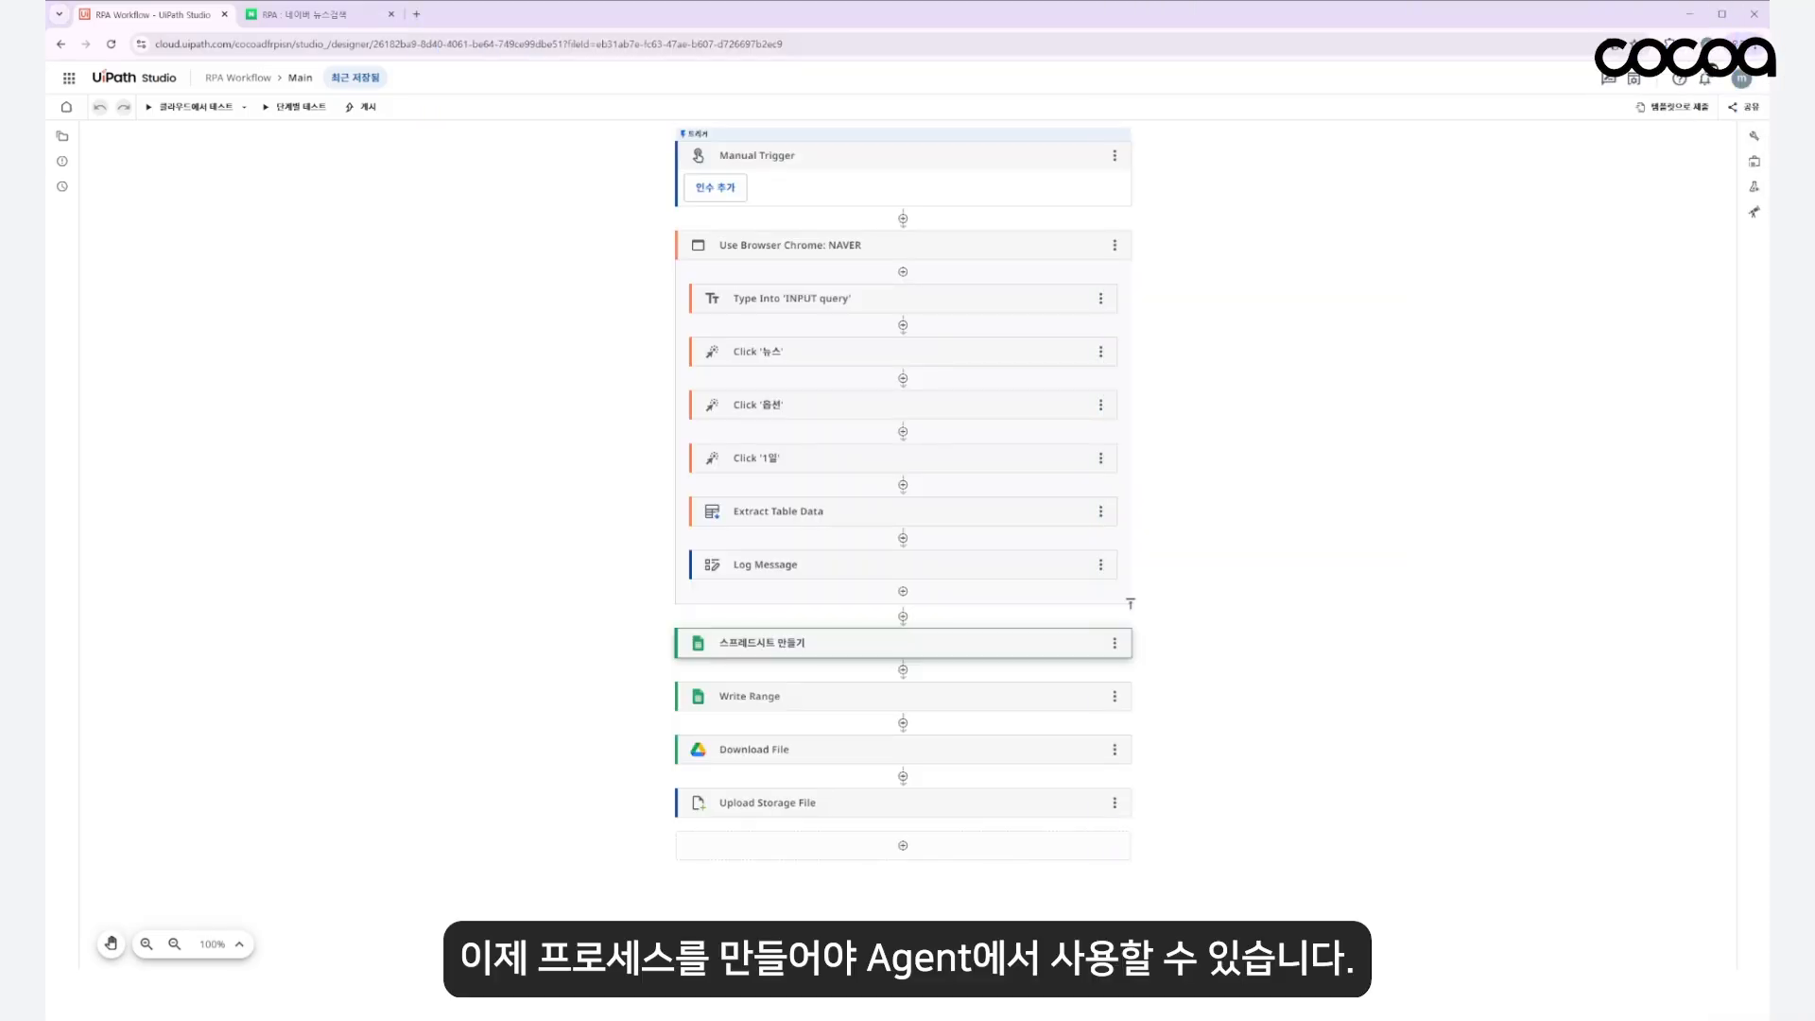
Step: Publish the RPA Workflow automation to the Orchestrator tenant process feed with the change log 수정완료
{"action": "left_click", "coordinate": [360, 106]}
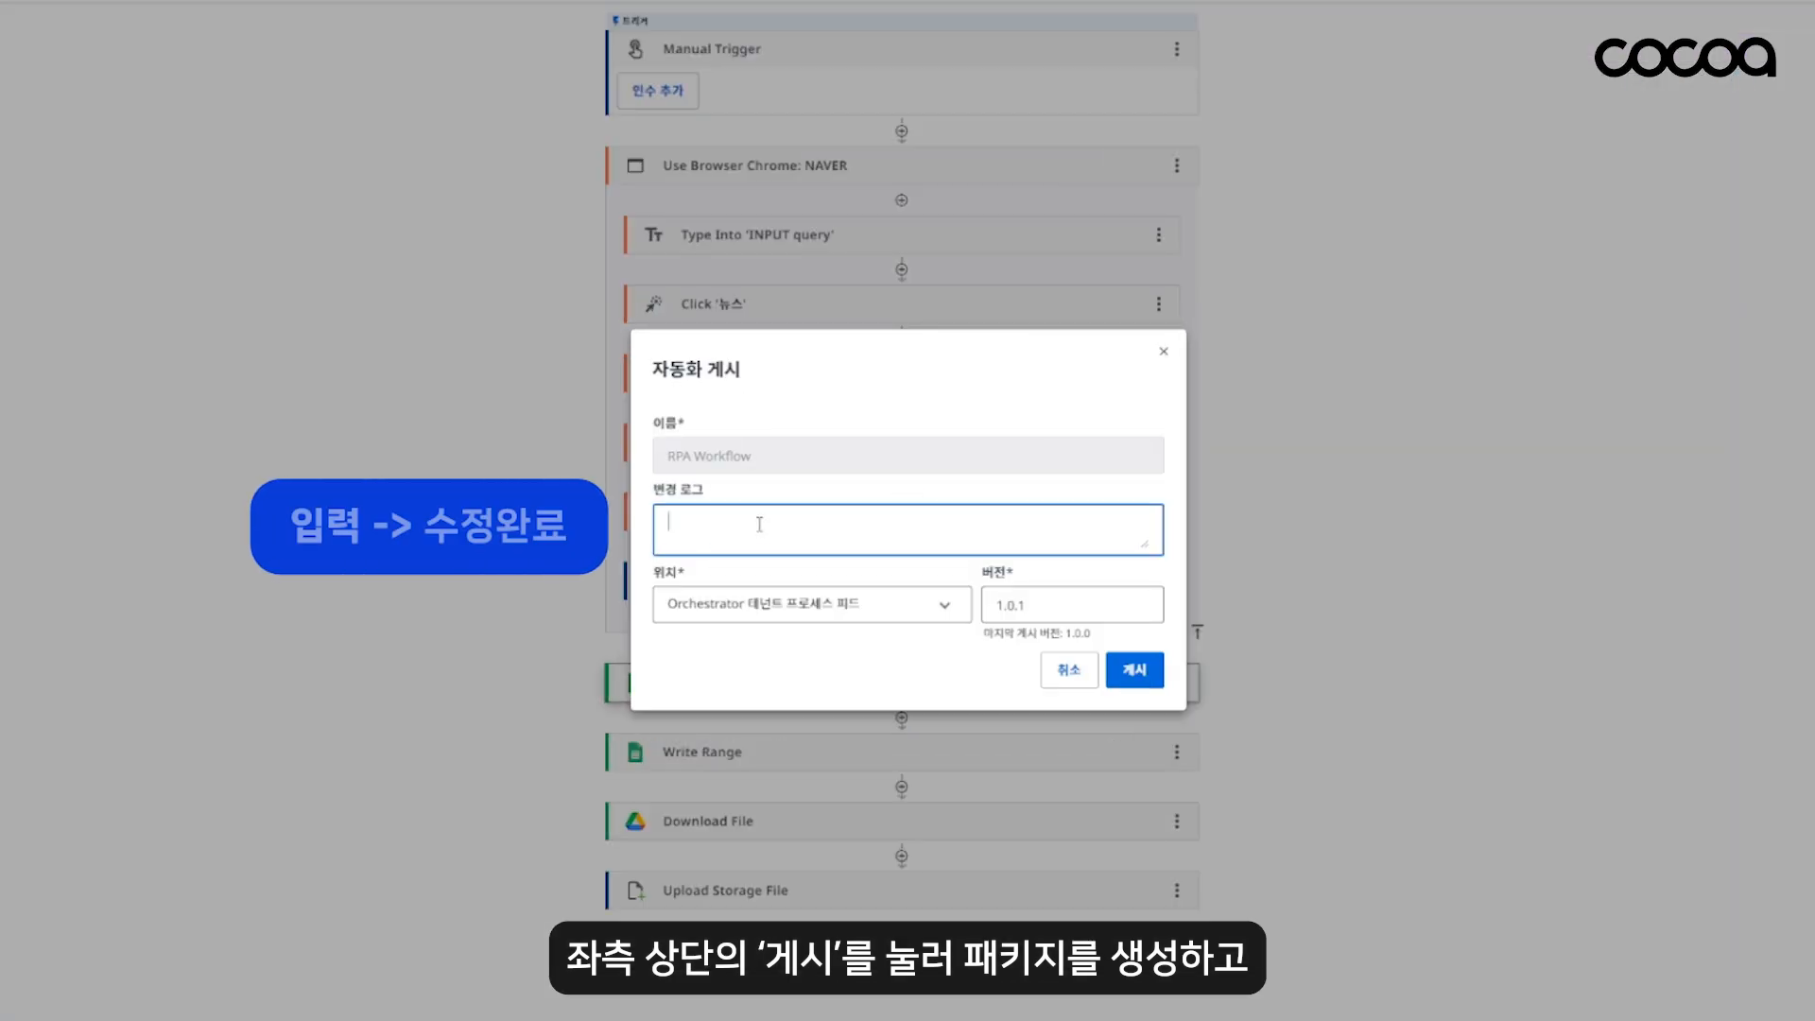
{"action": "type", "text": "tnwj"}
{"action": "key", "text": "BackSpace"}
{"action": "key", "text": "BackSpace"}
{"action": "key", "text": "BackSpace"}
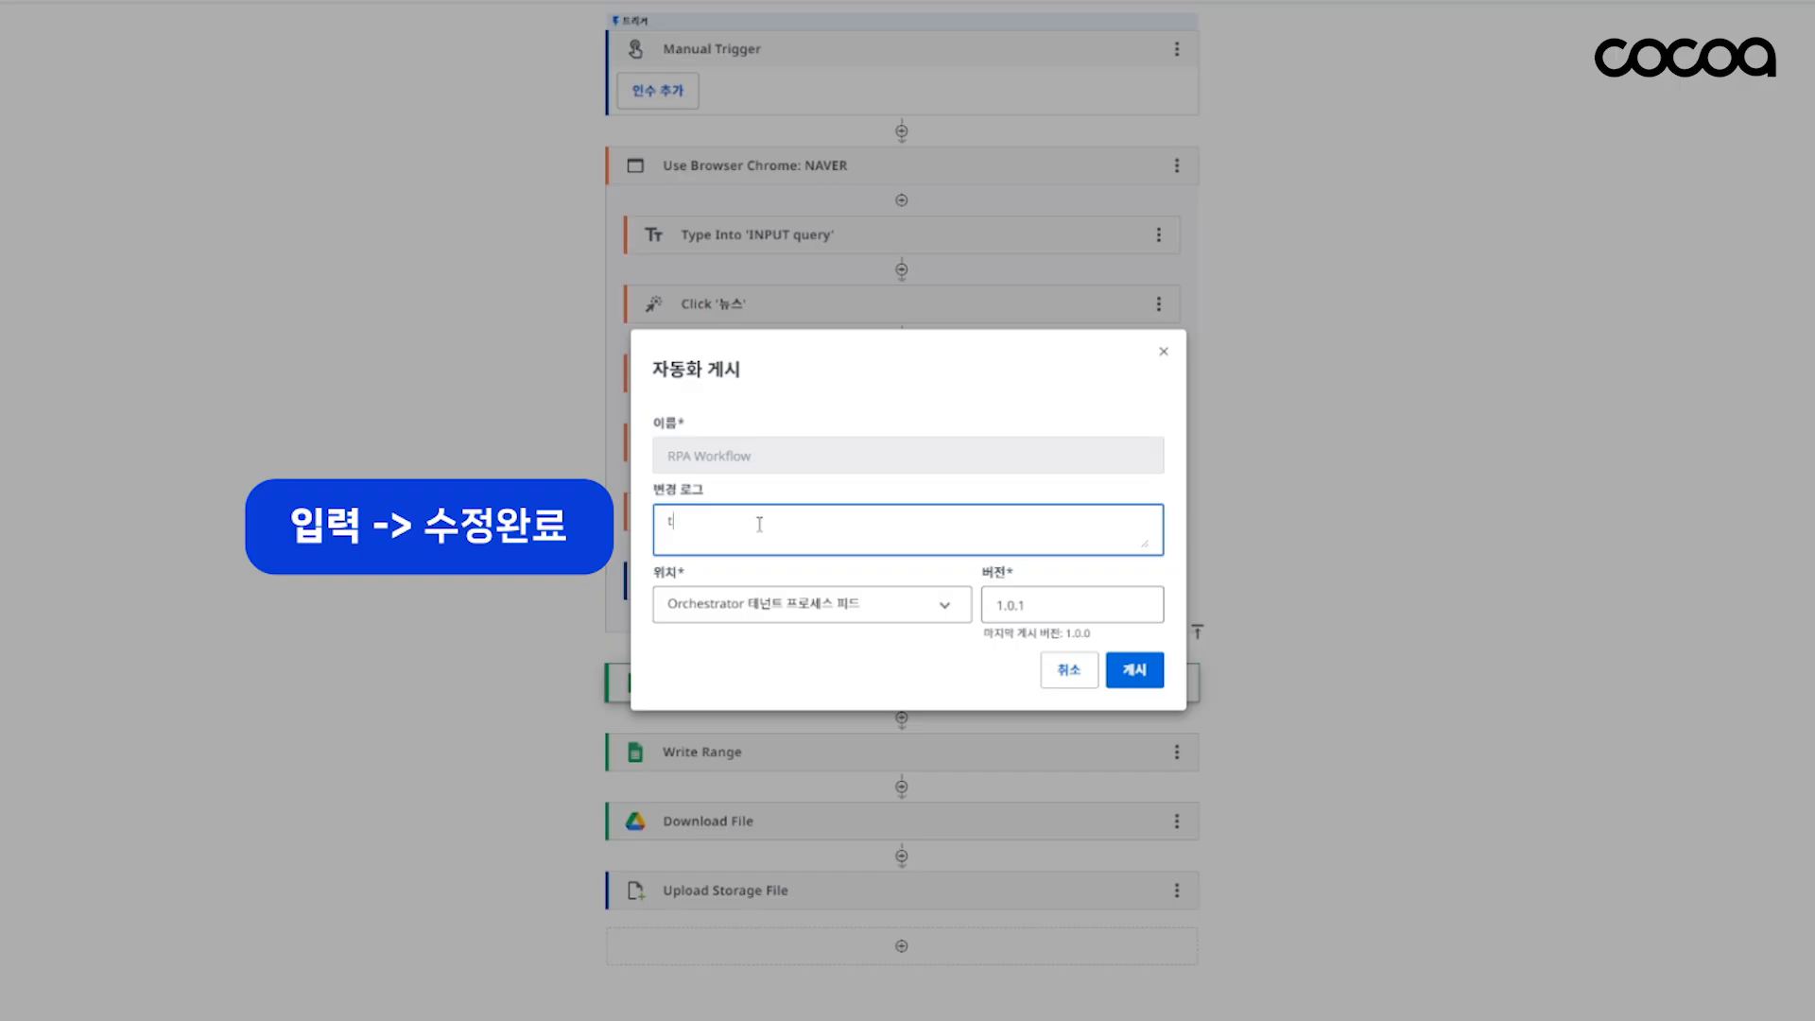
{"action": "type", "text": "수정완료"}
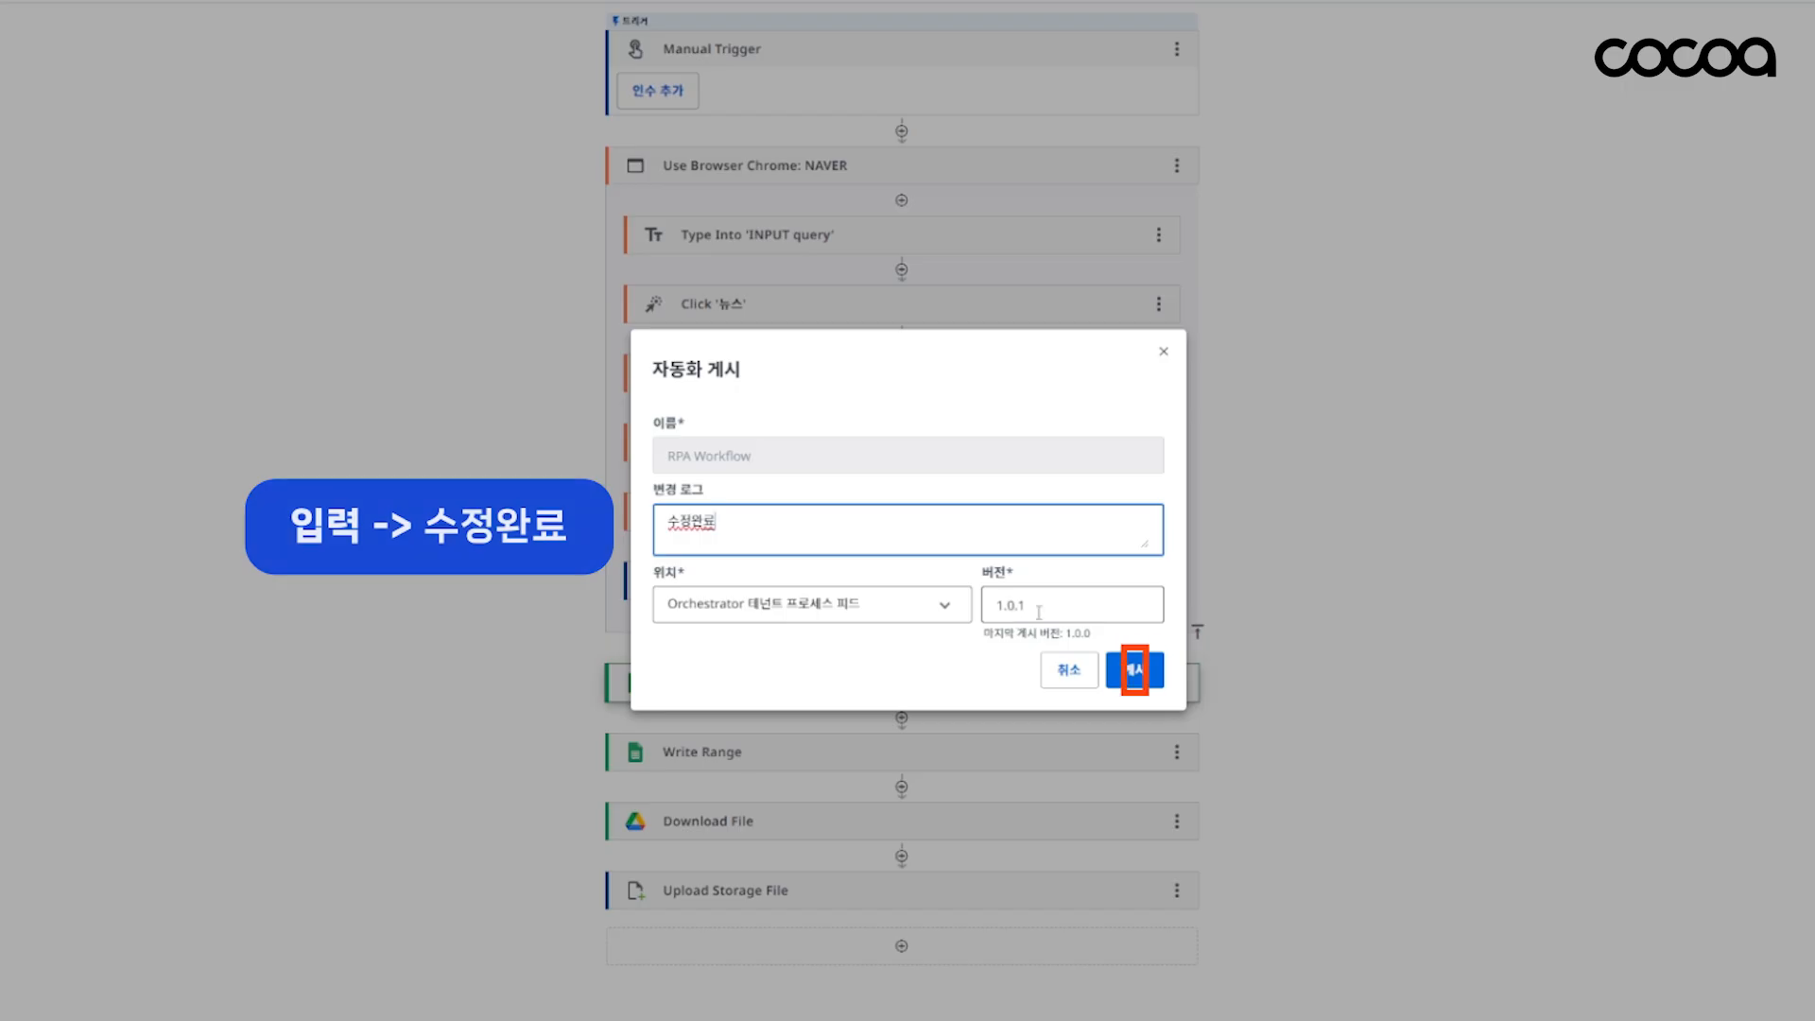
{"action": "left_click", "coordinate": [1133, 672]}
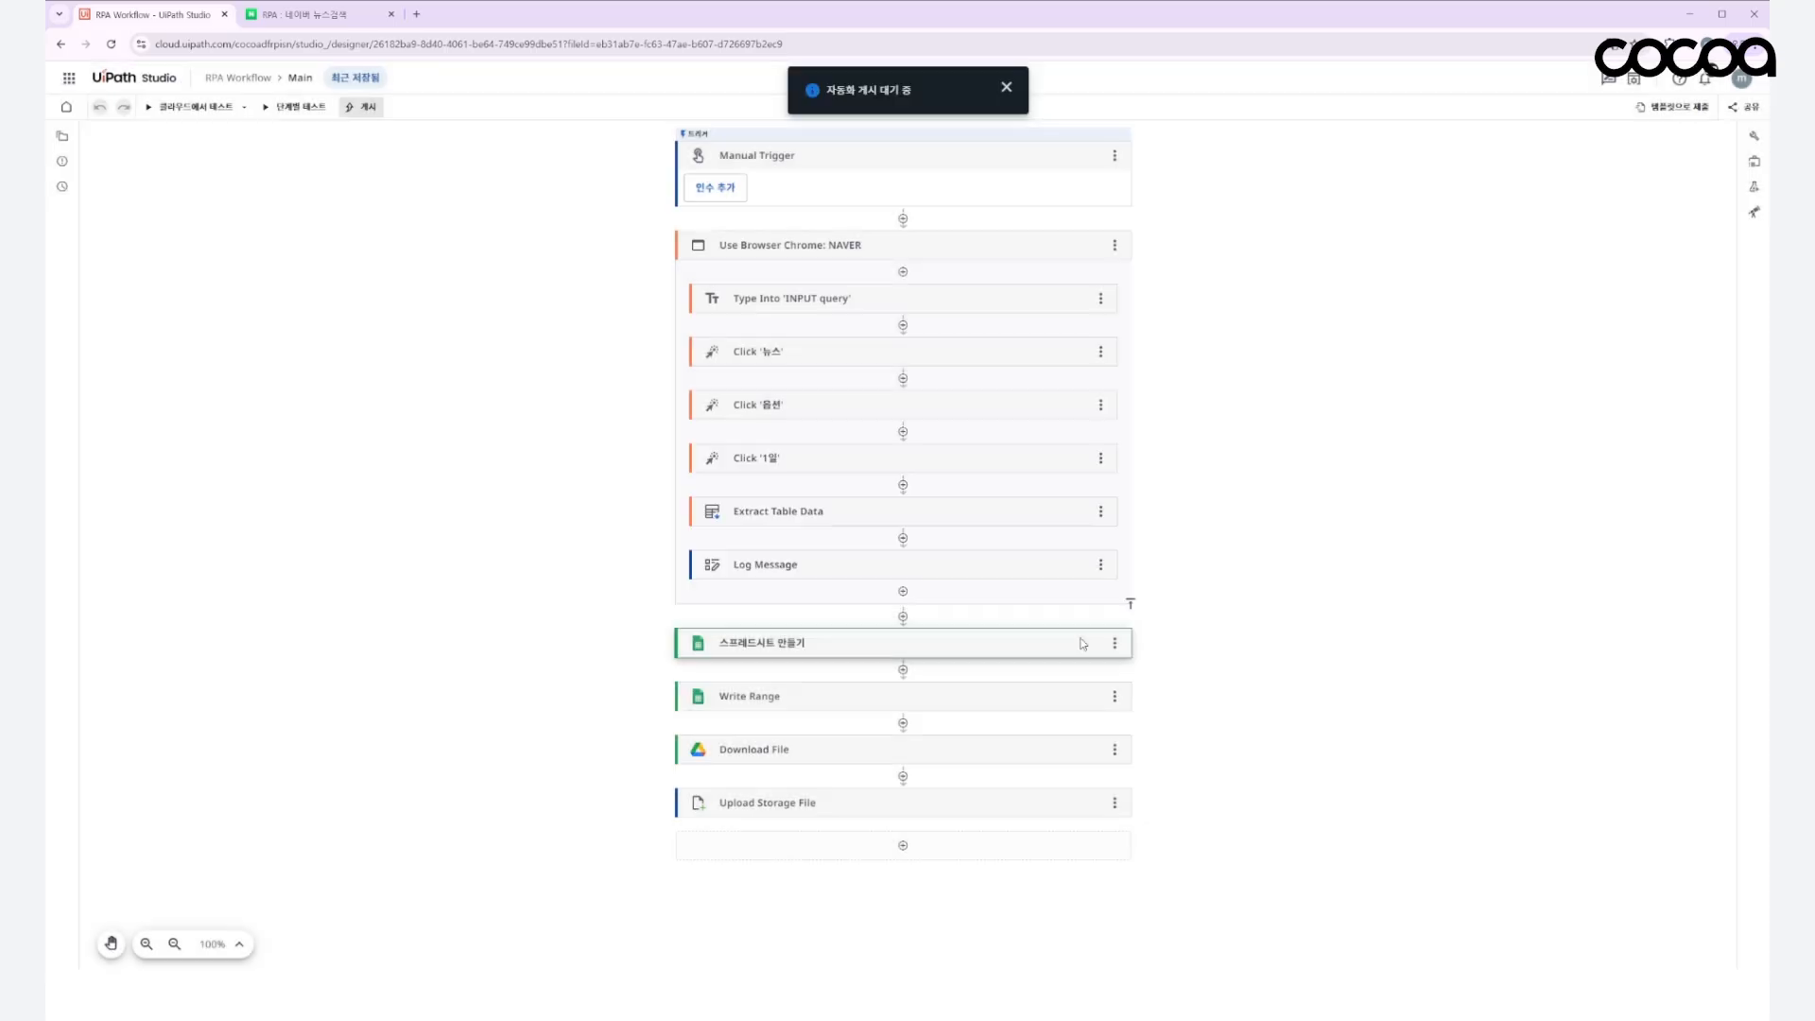
Step: Switch to UiPath Orchestrator and check the published RPA.Workflow package in the tenant's RPA package list
{"action": "left_click", "coordinate": [71, 81]}
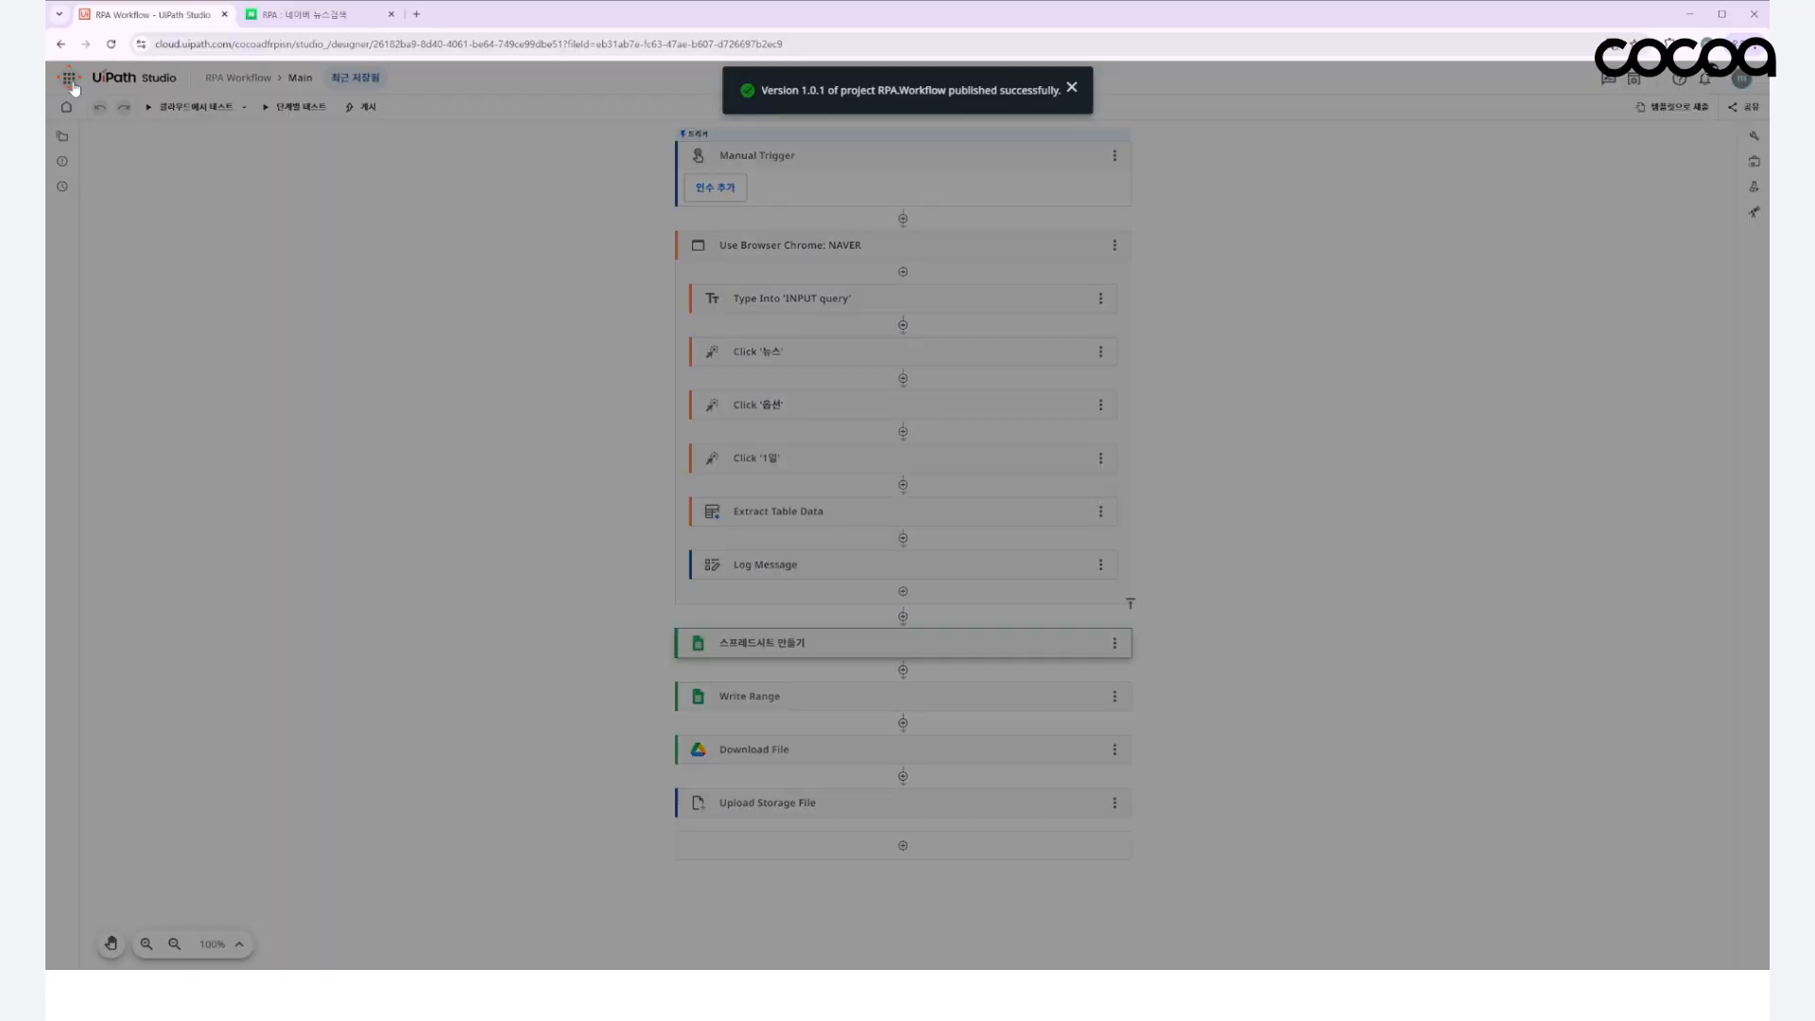
{"action": "left_click", "coordinate": [203, 176]}
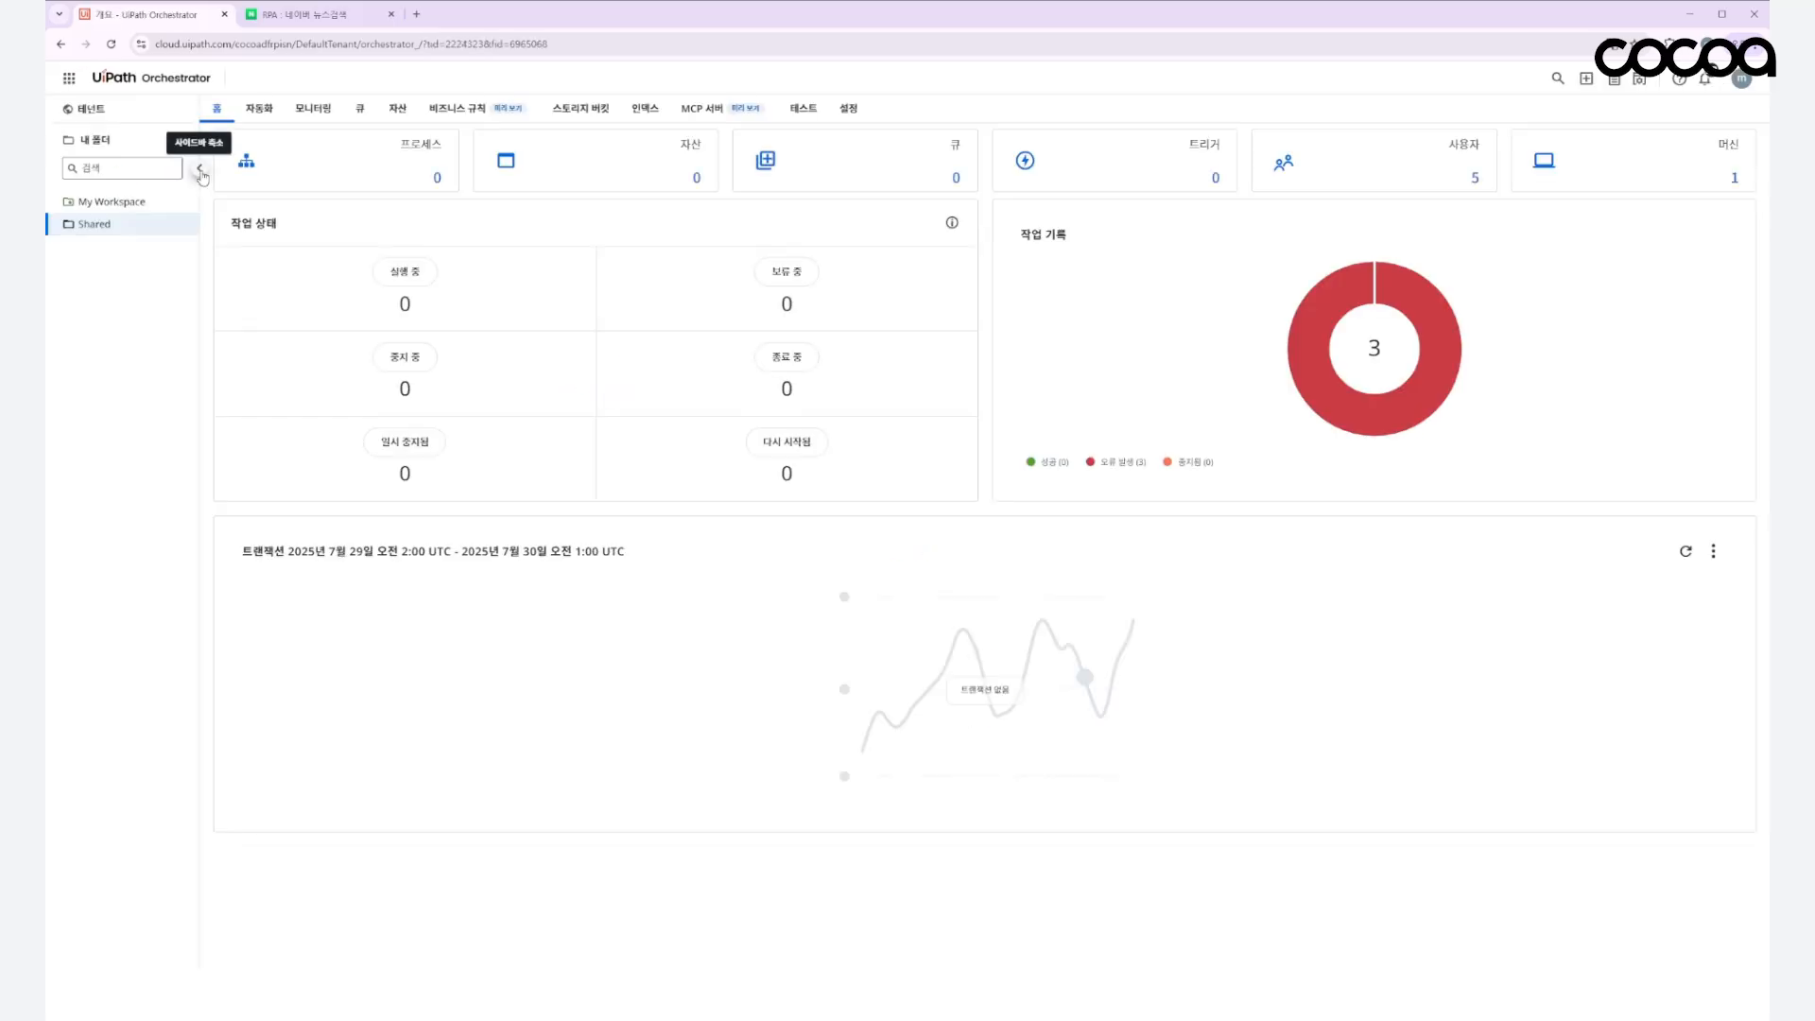
{"action": "left_click", "coordinate": [142, 111]}
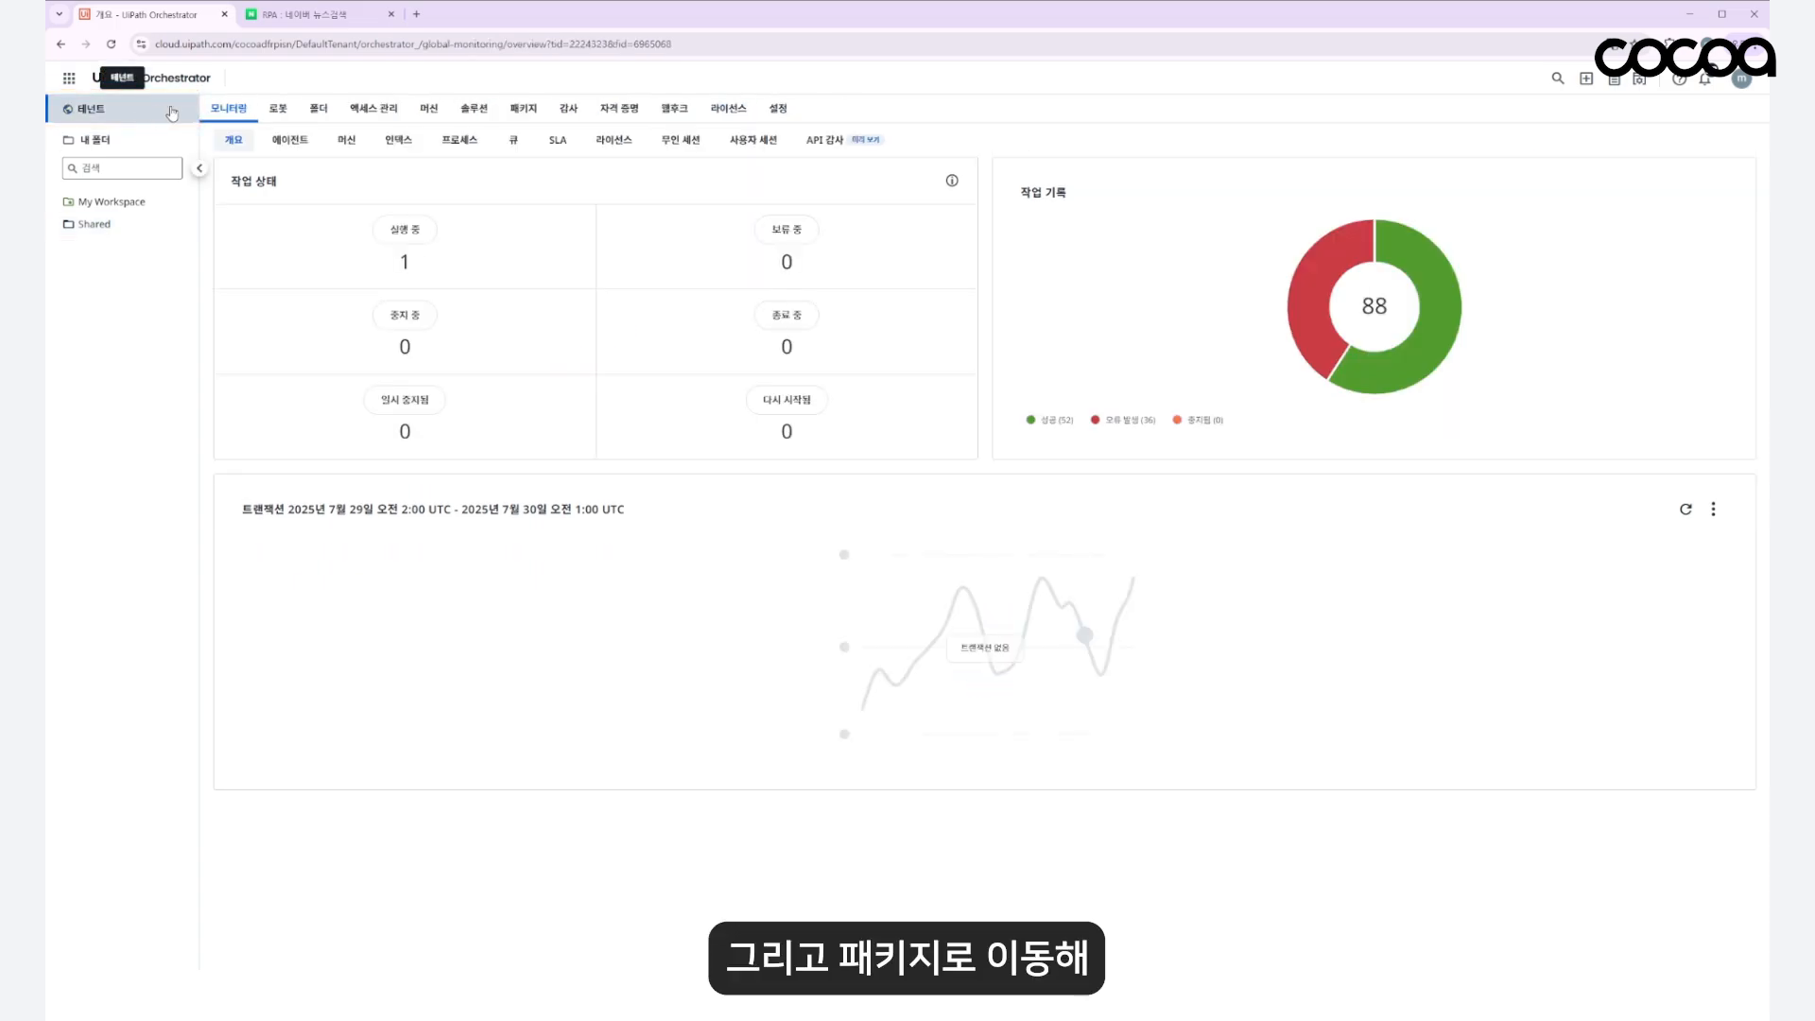
{"action": "left_click", "coordinate": [525, 110]}
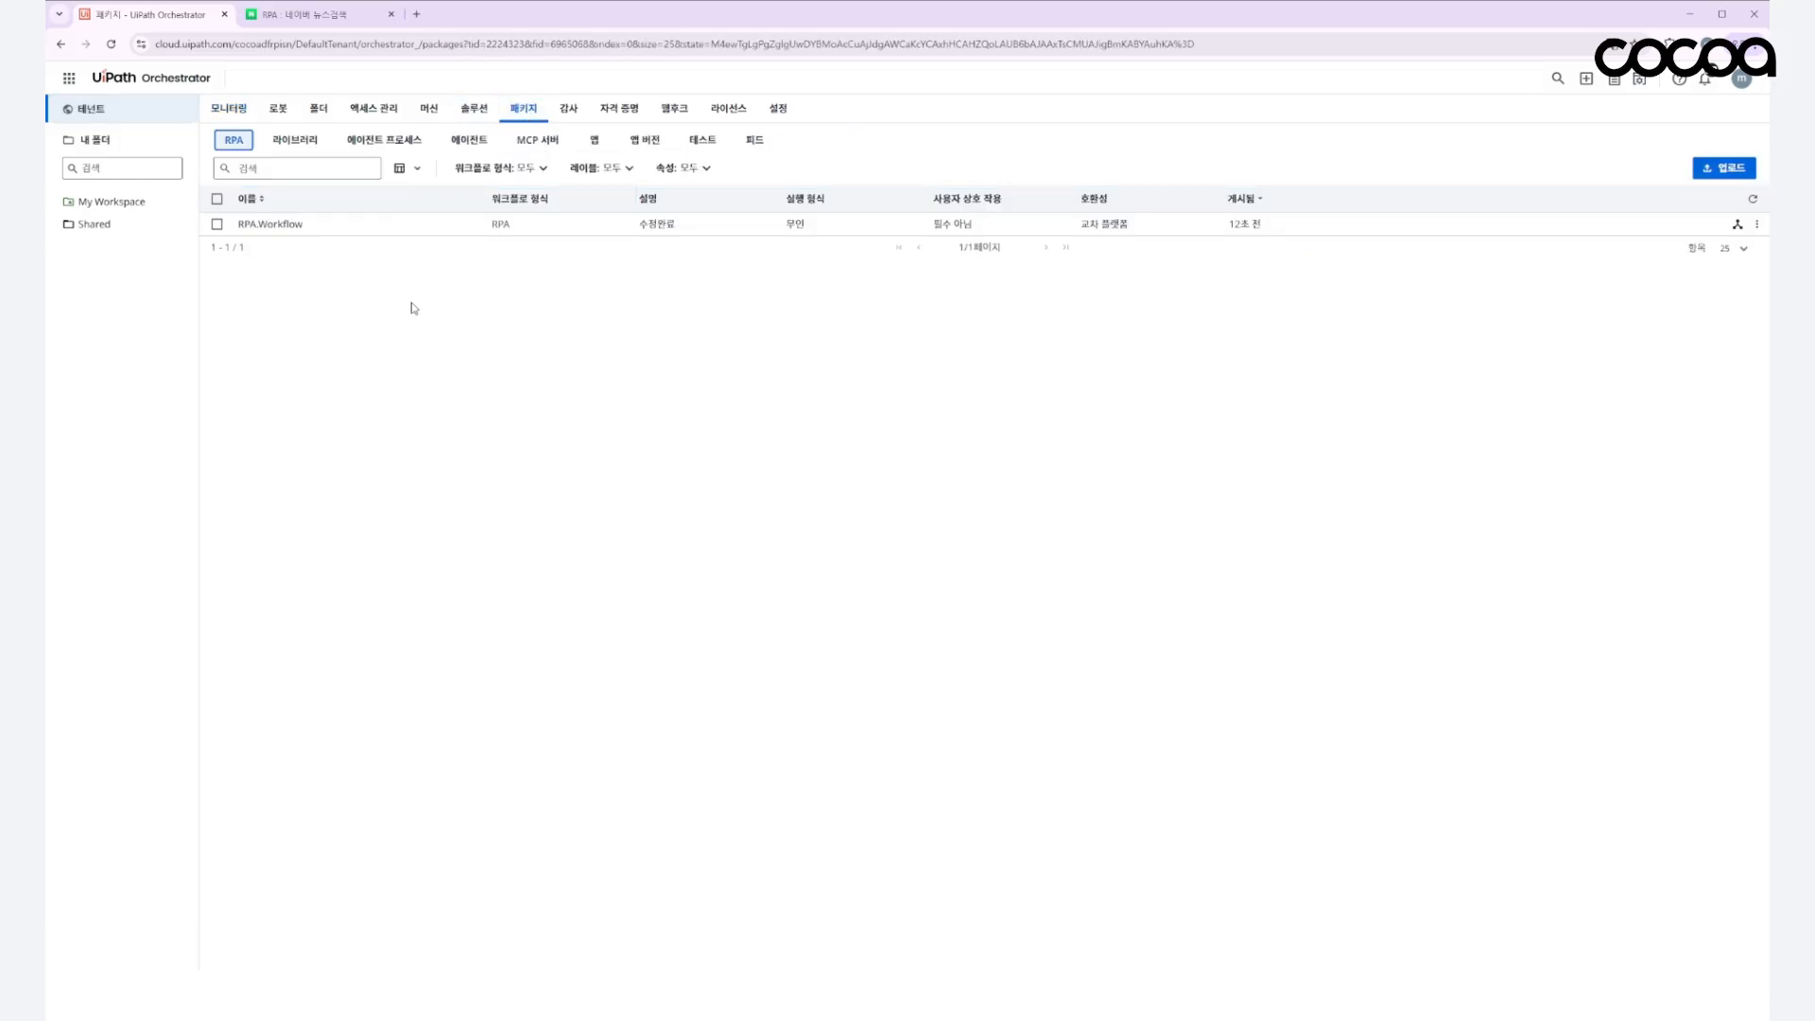
{"action": "left_click", "coordinate": [216, 224]}
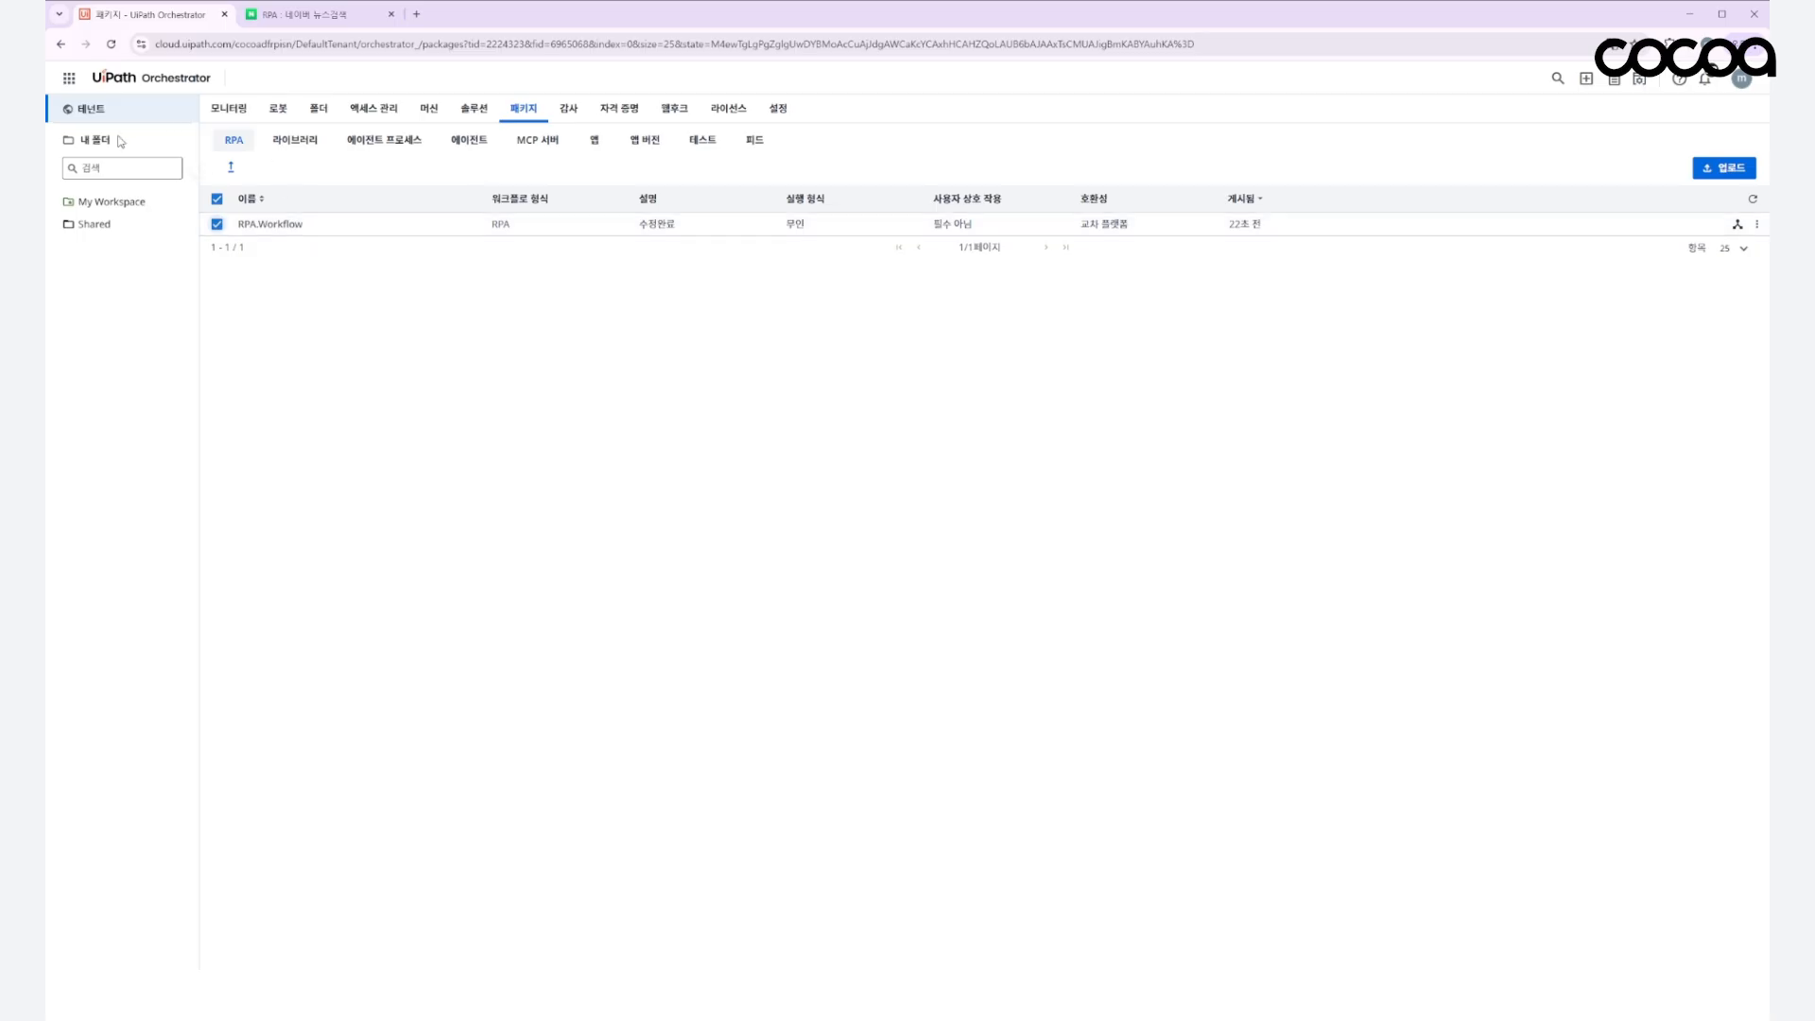
Step: Start a new process in the Shared folder from the RPA.Workflow package and continue to its package requirements
{"action": "left_click", "coordinate": [98, 226]}
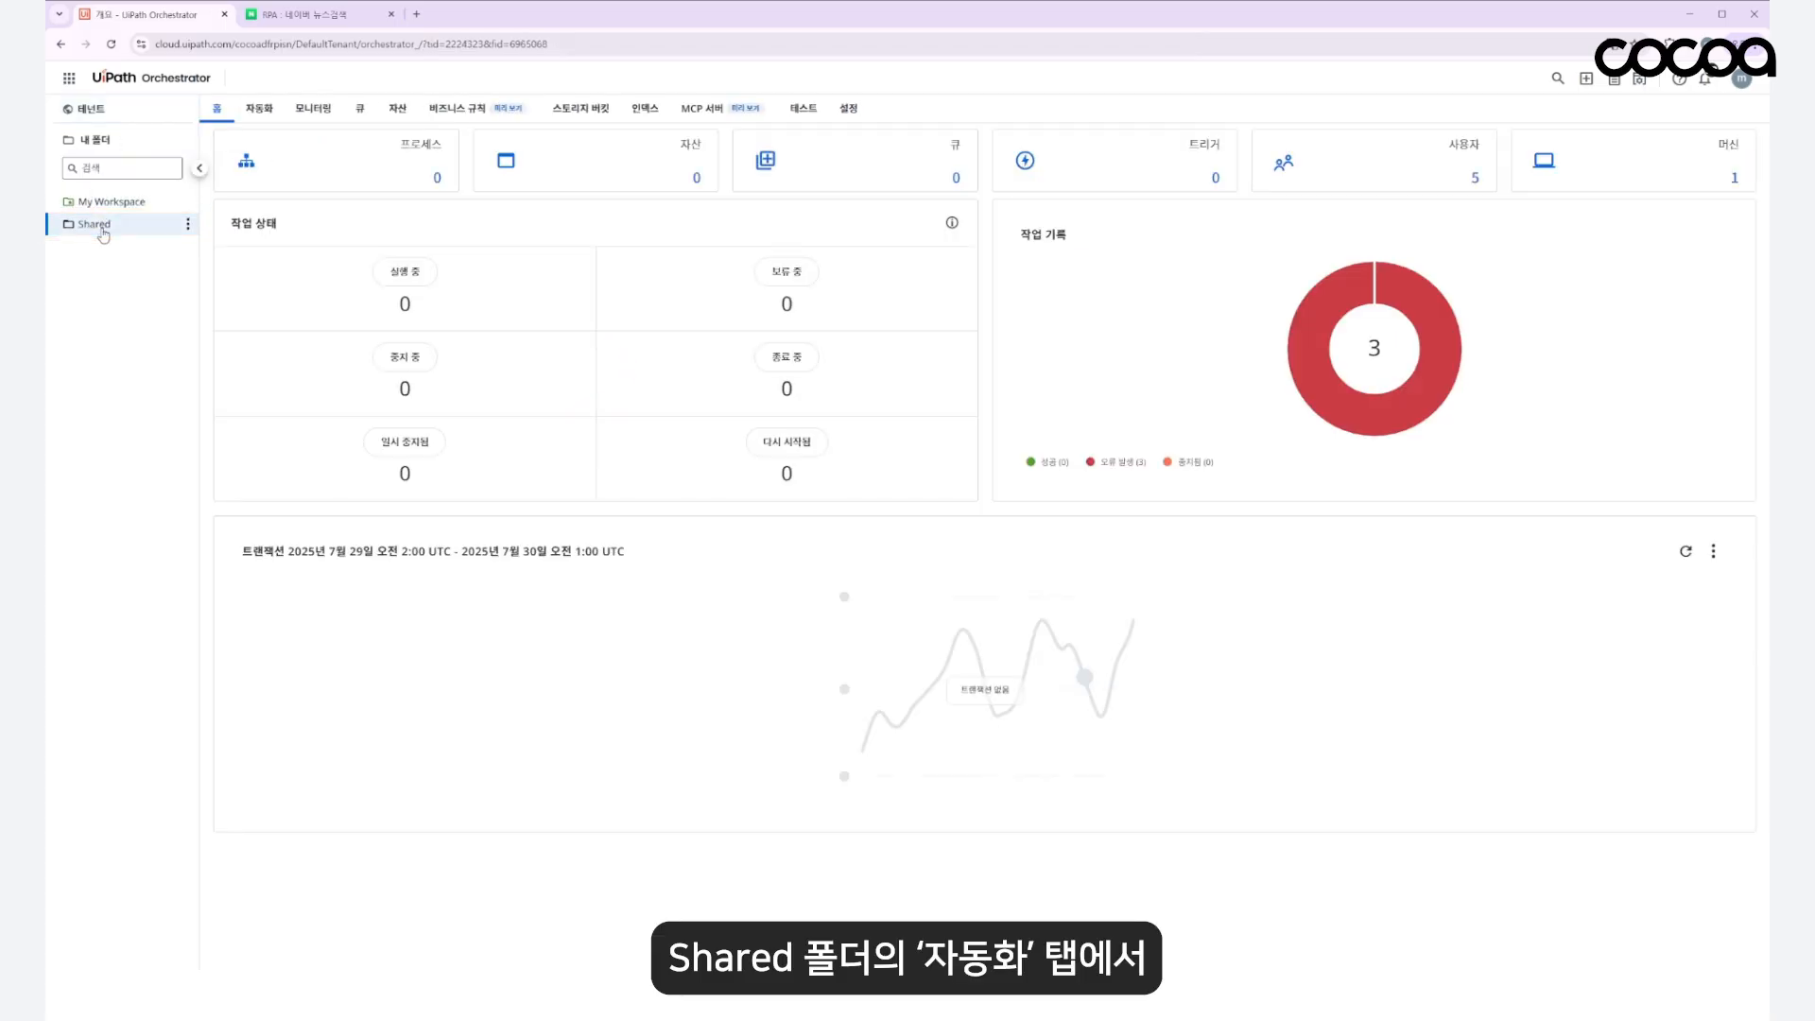
{"action": "left_click", "coordinate": [267, 108]}
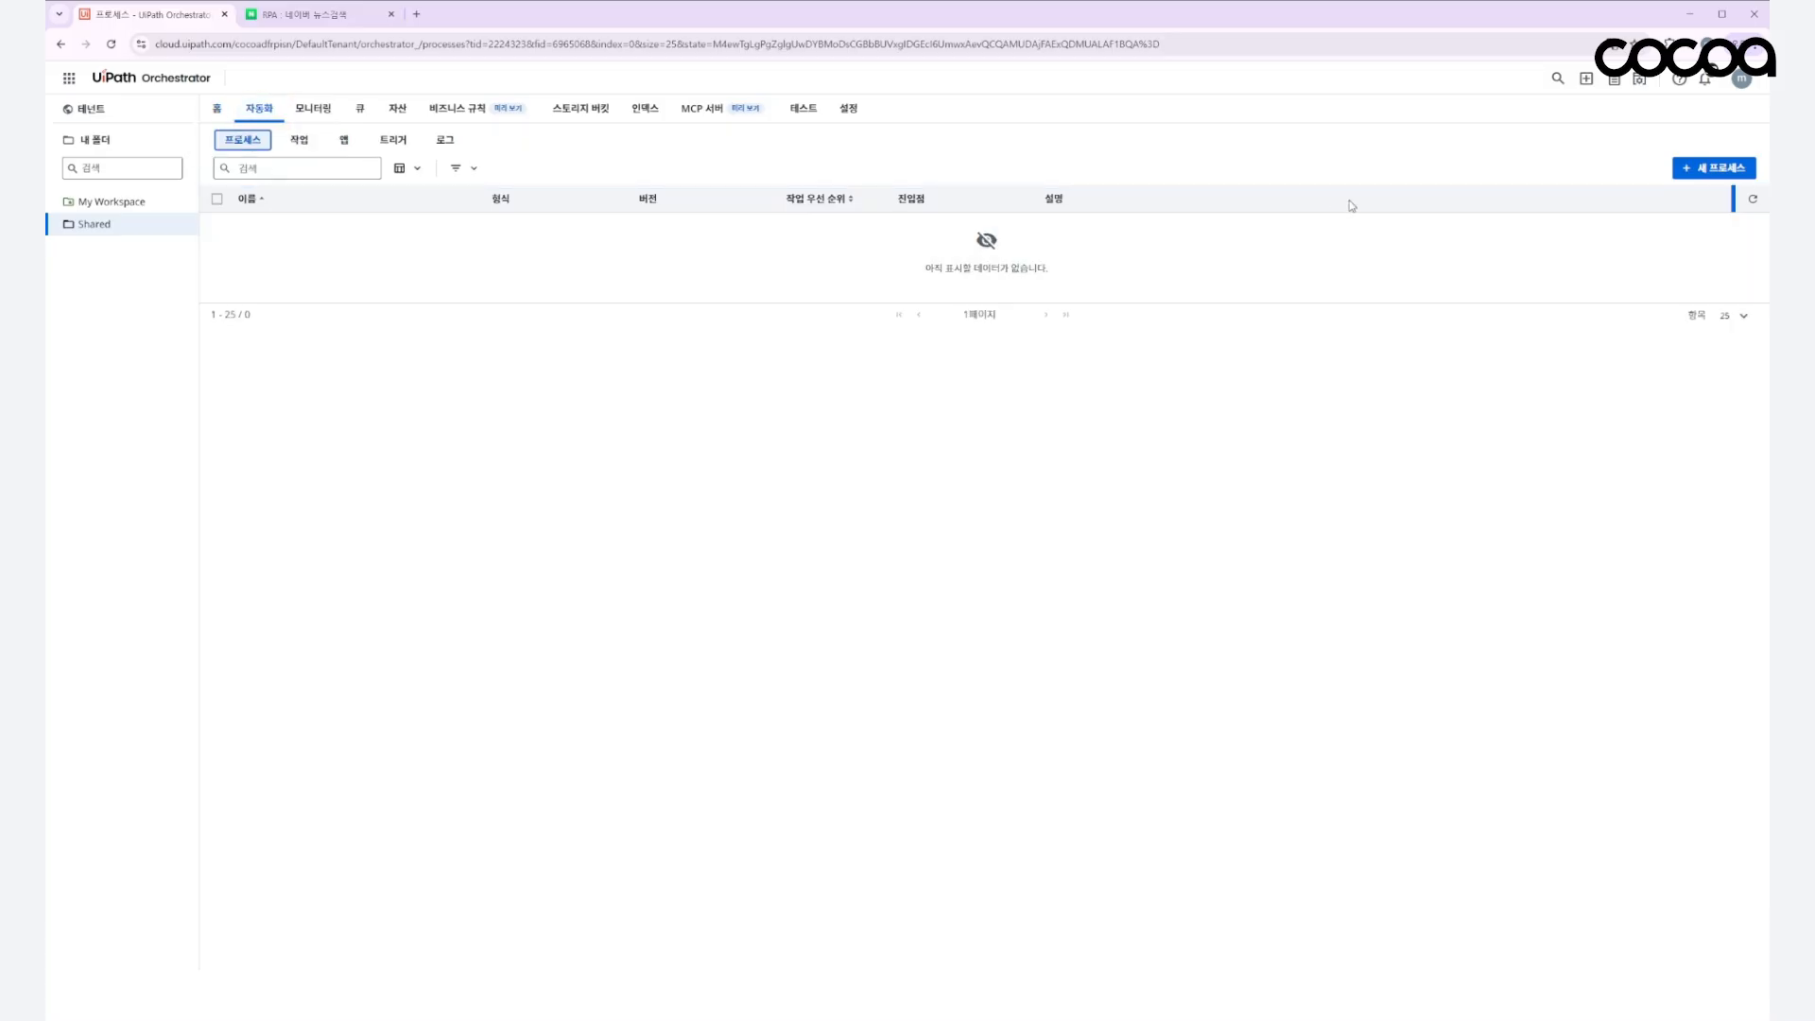
{"action": "left_click", "coordinate": [1708, 169]}
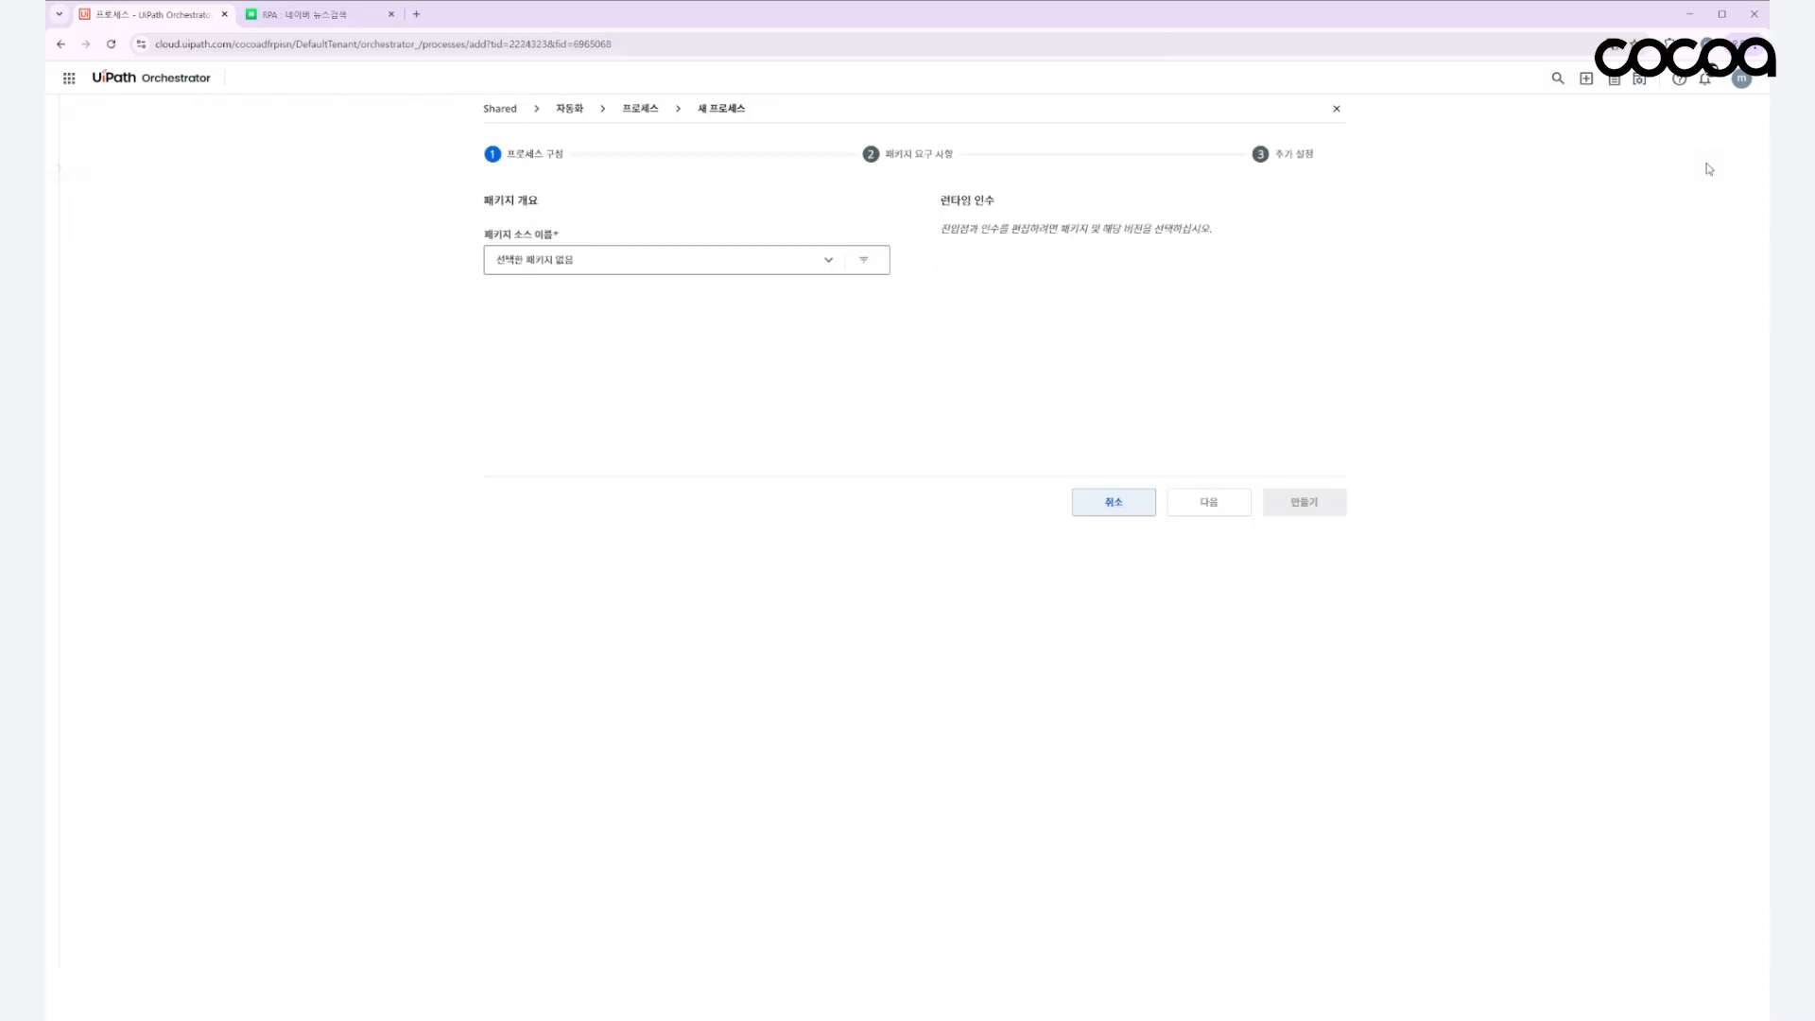
{"action": "left_click", "coordinate": [762, 270]}
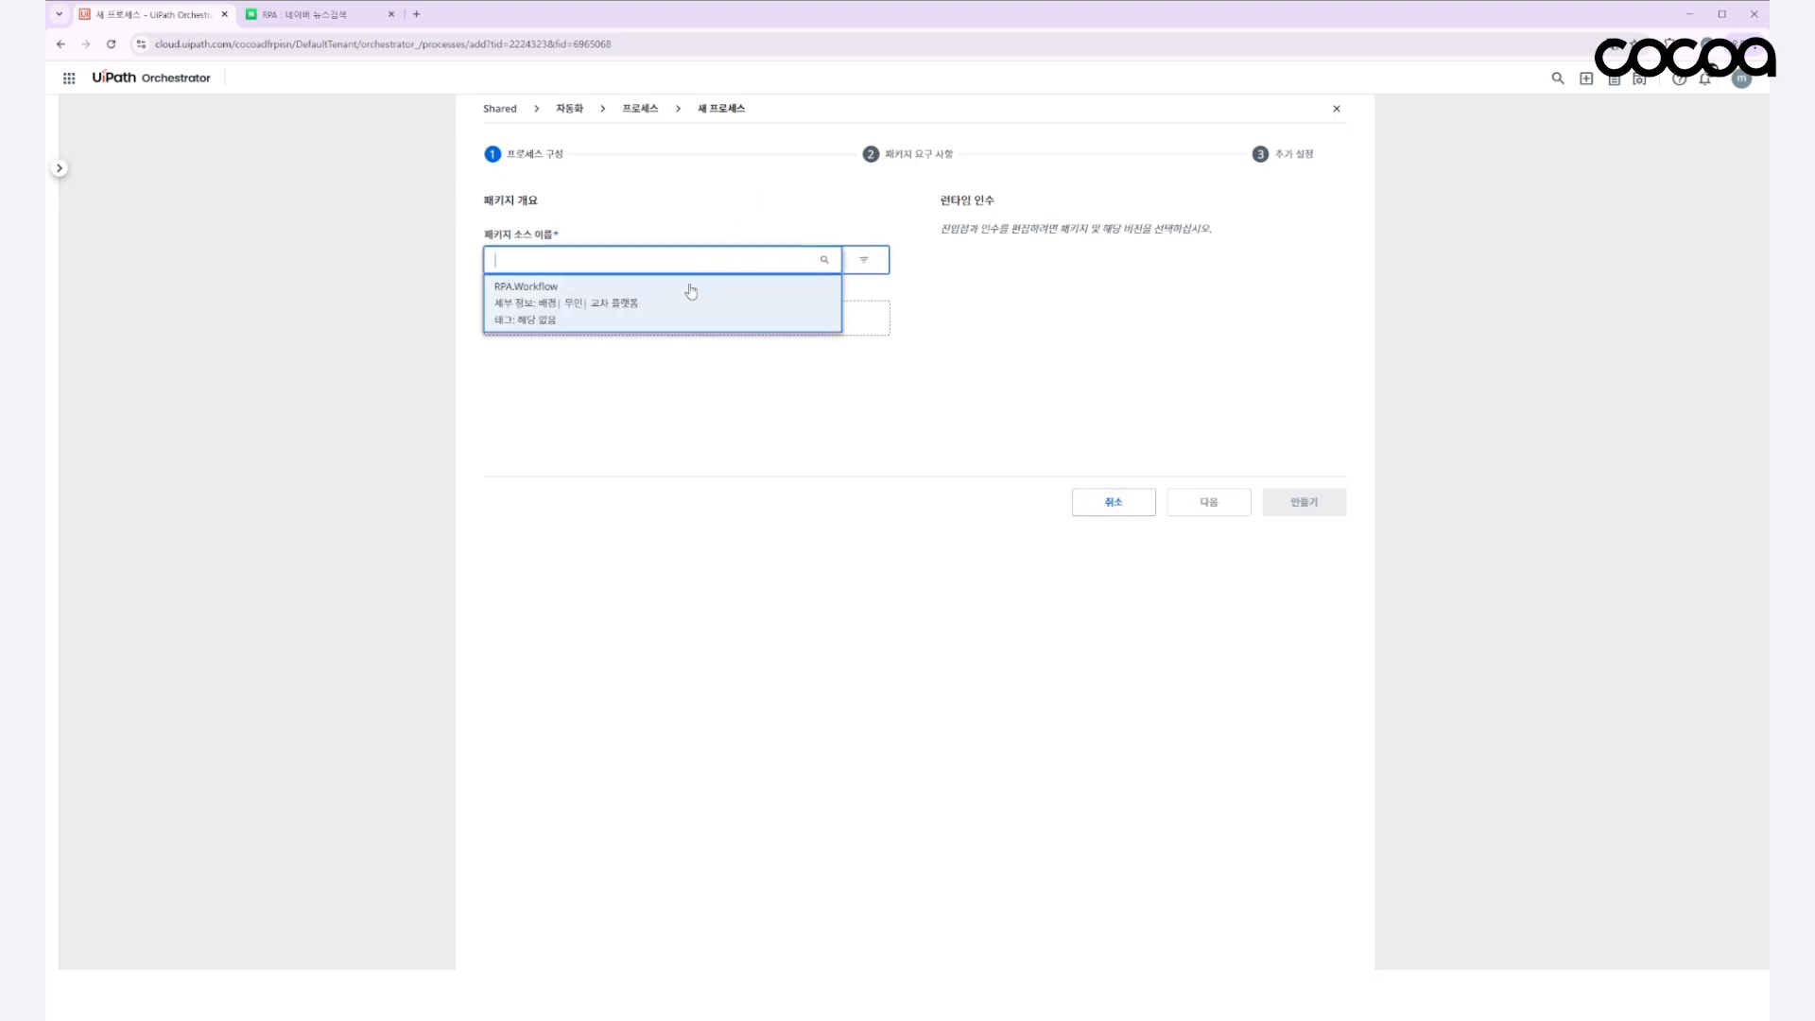
{"action": "left_click", "coordinate": [599, 307]}
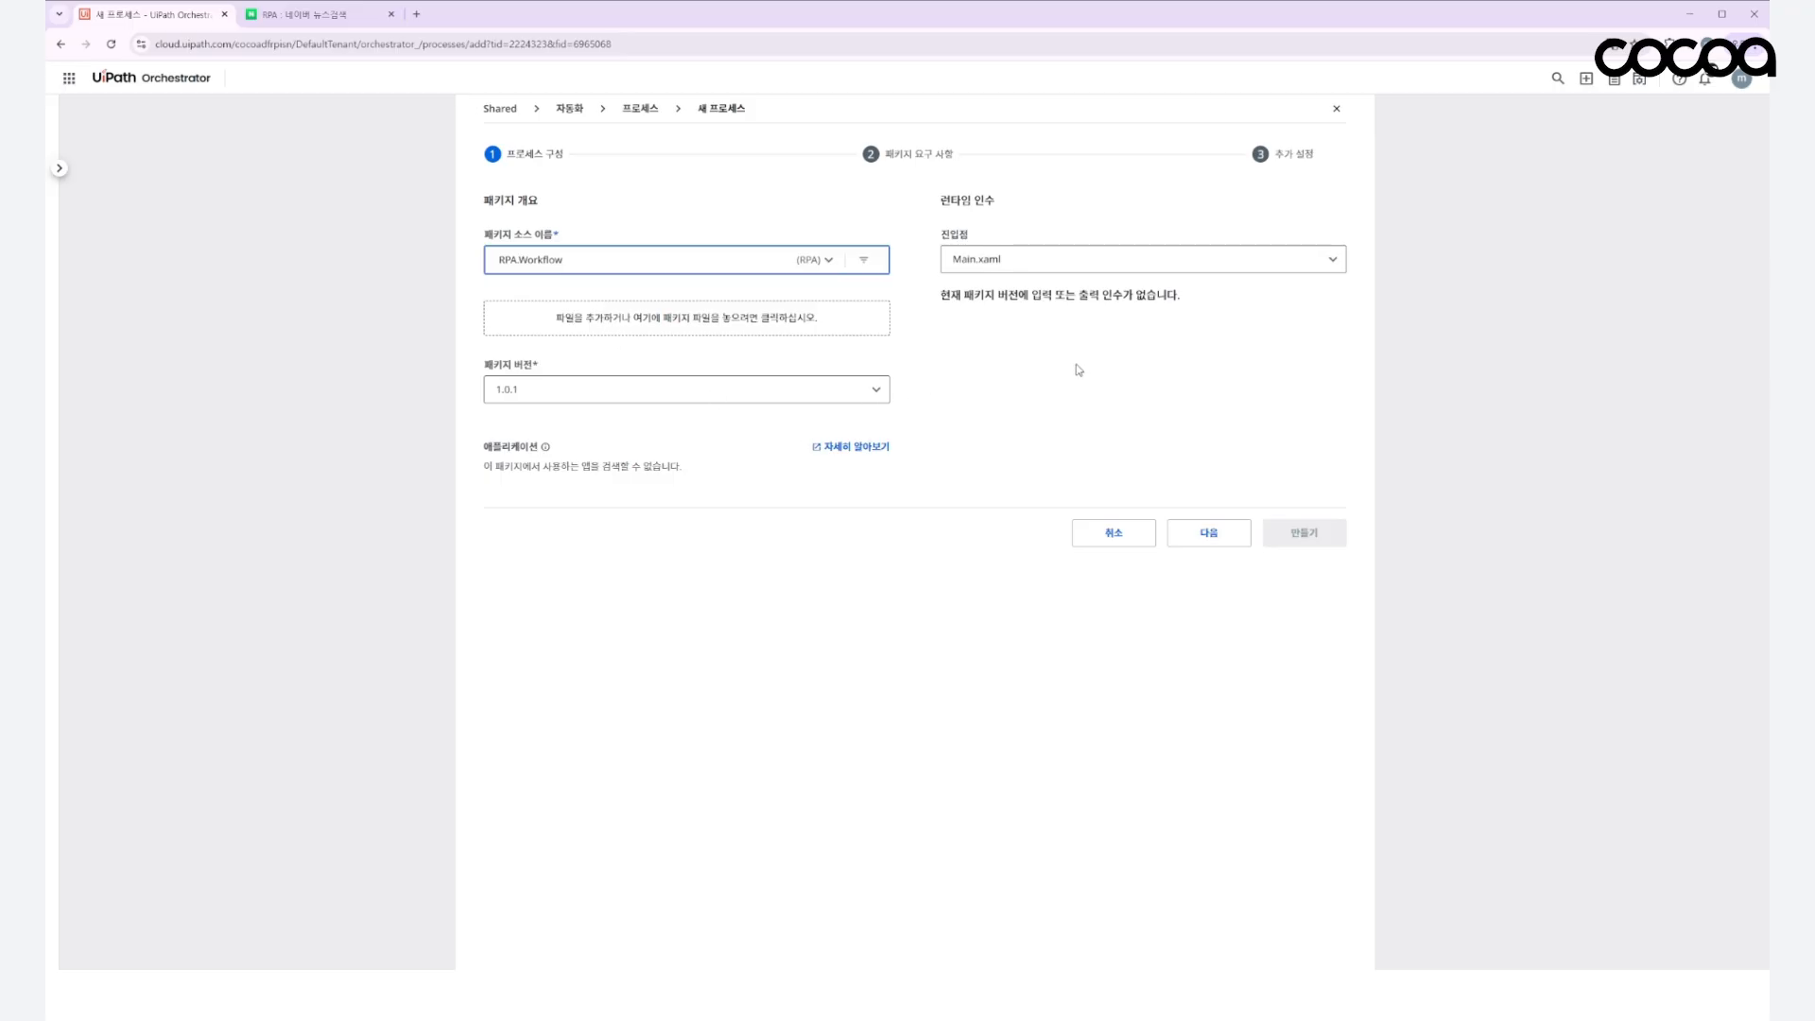
{"action": "left_click", "coordinate": [1209, 532]}
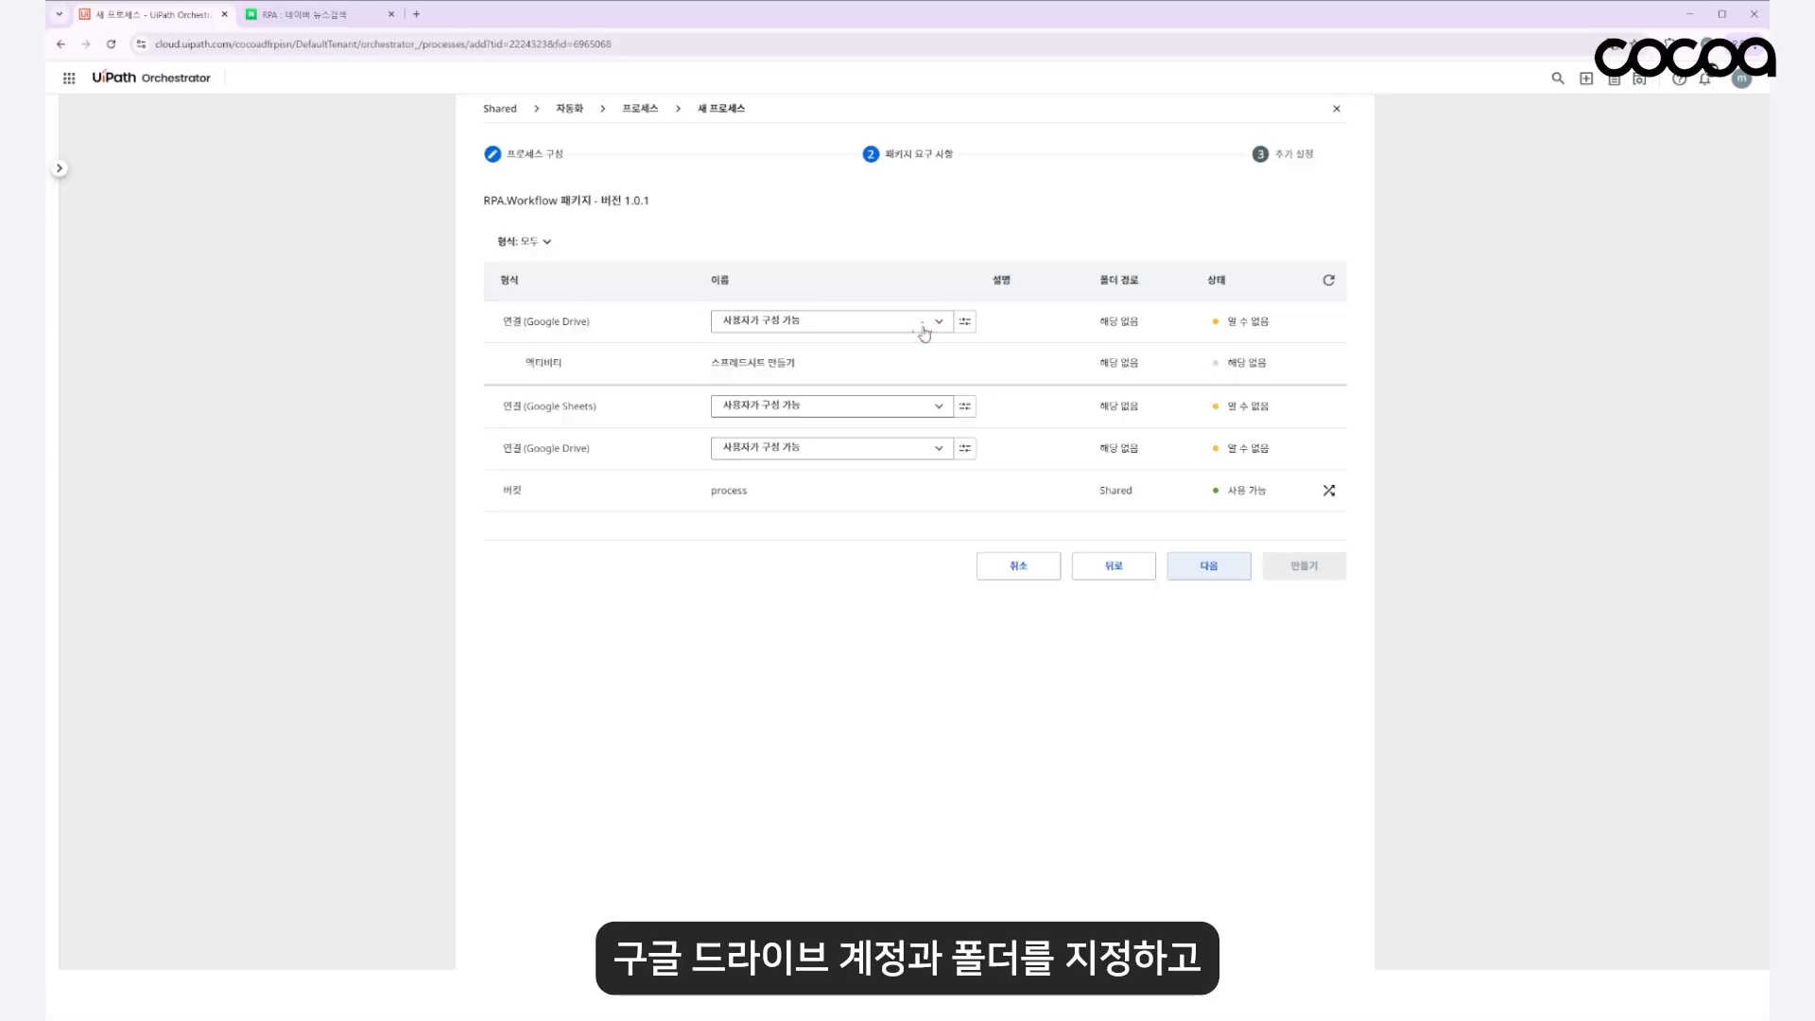
Step: Set the first Google Drive connection to the default account and the 스프레드시트 만들기 activity's folder to My Drive
{"action": "left_click", "coordinate": [925, 326]}
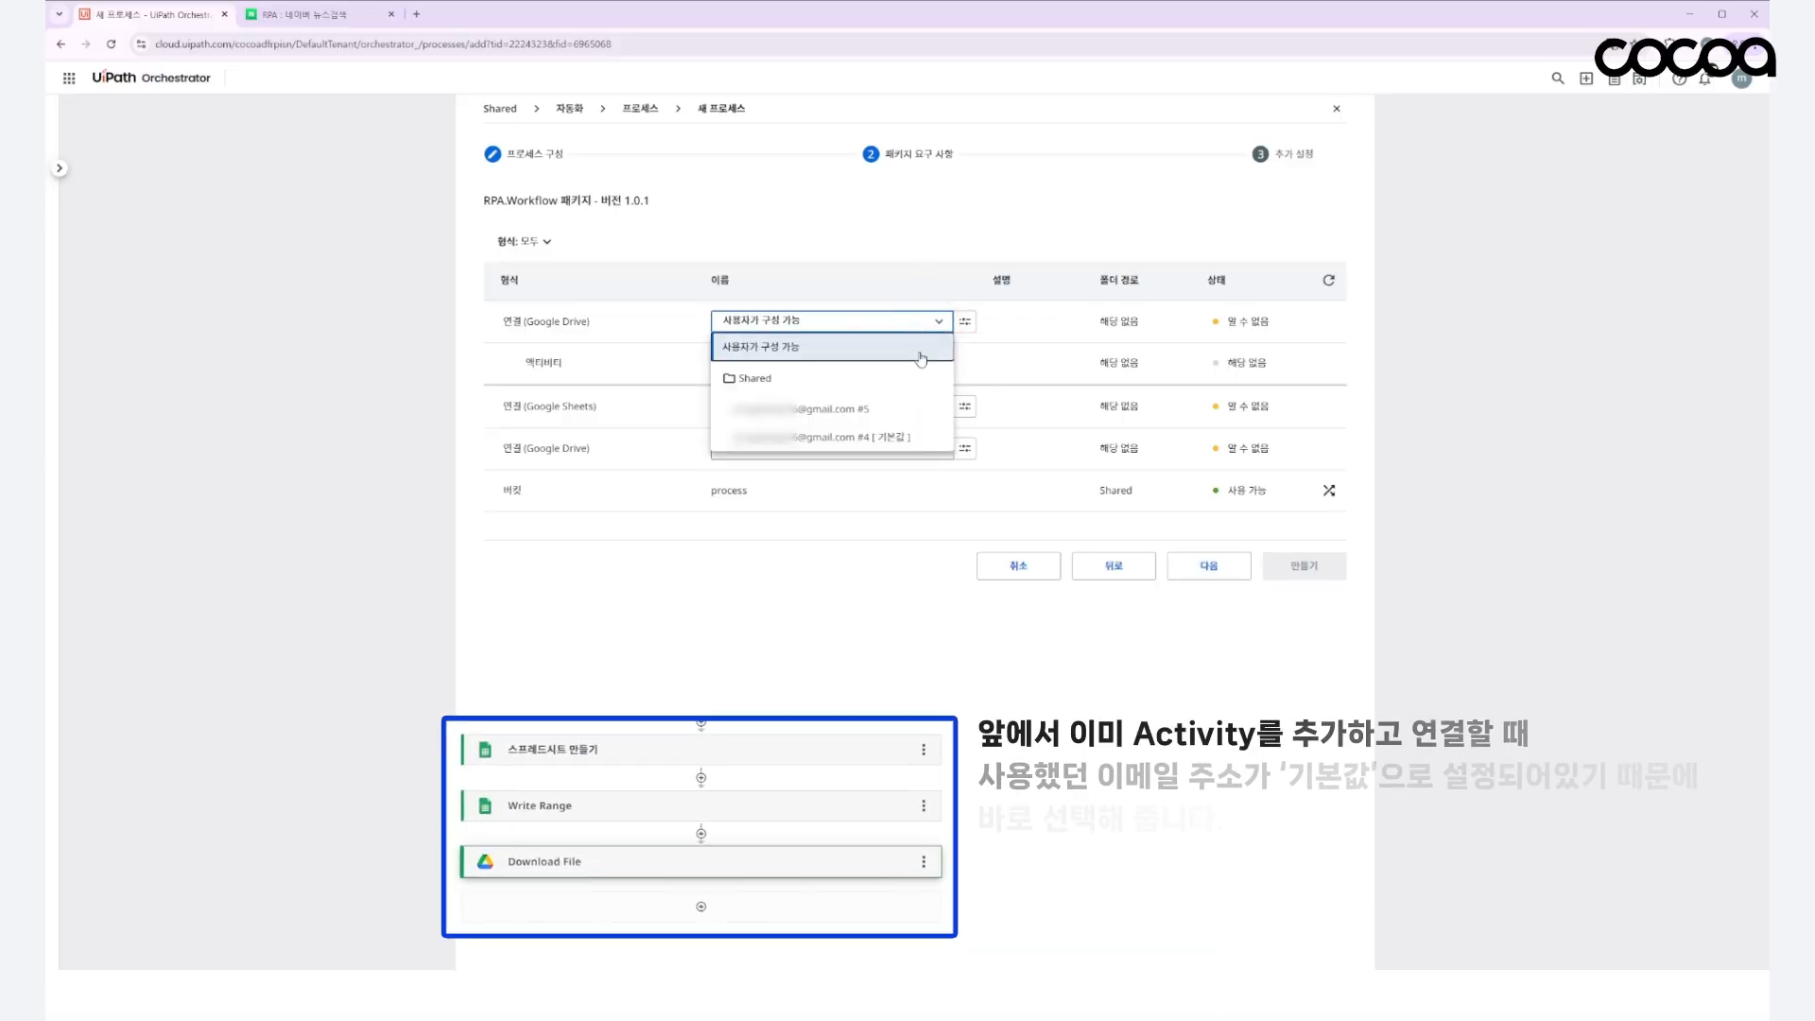
{"action": "left_click", "coordinate": [893, 438]}
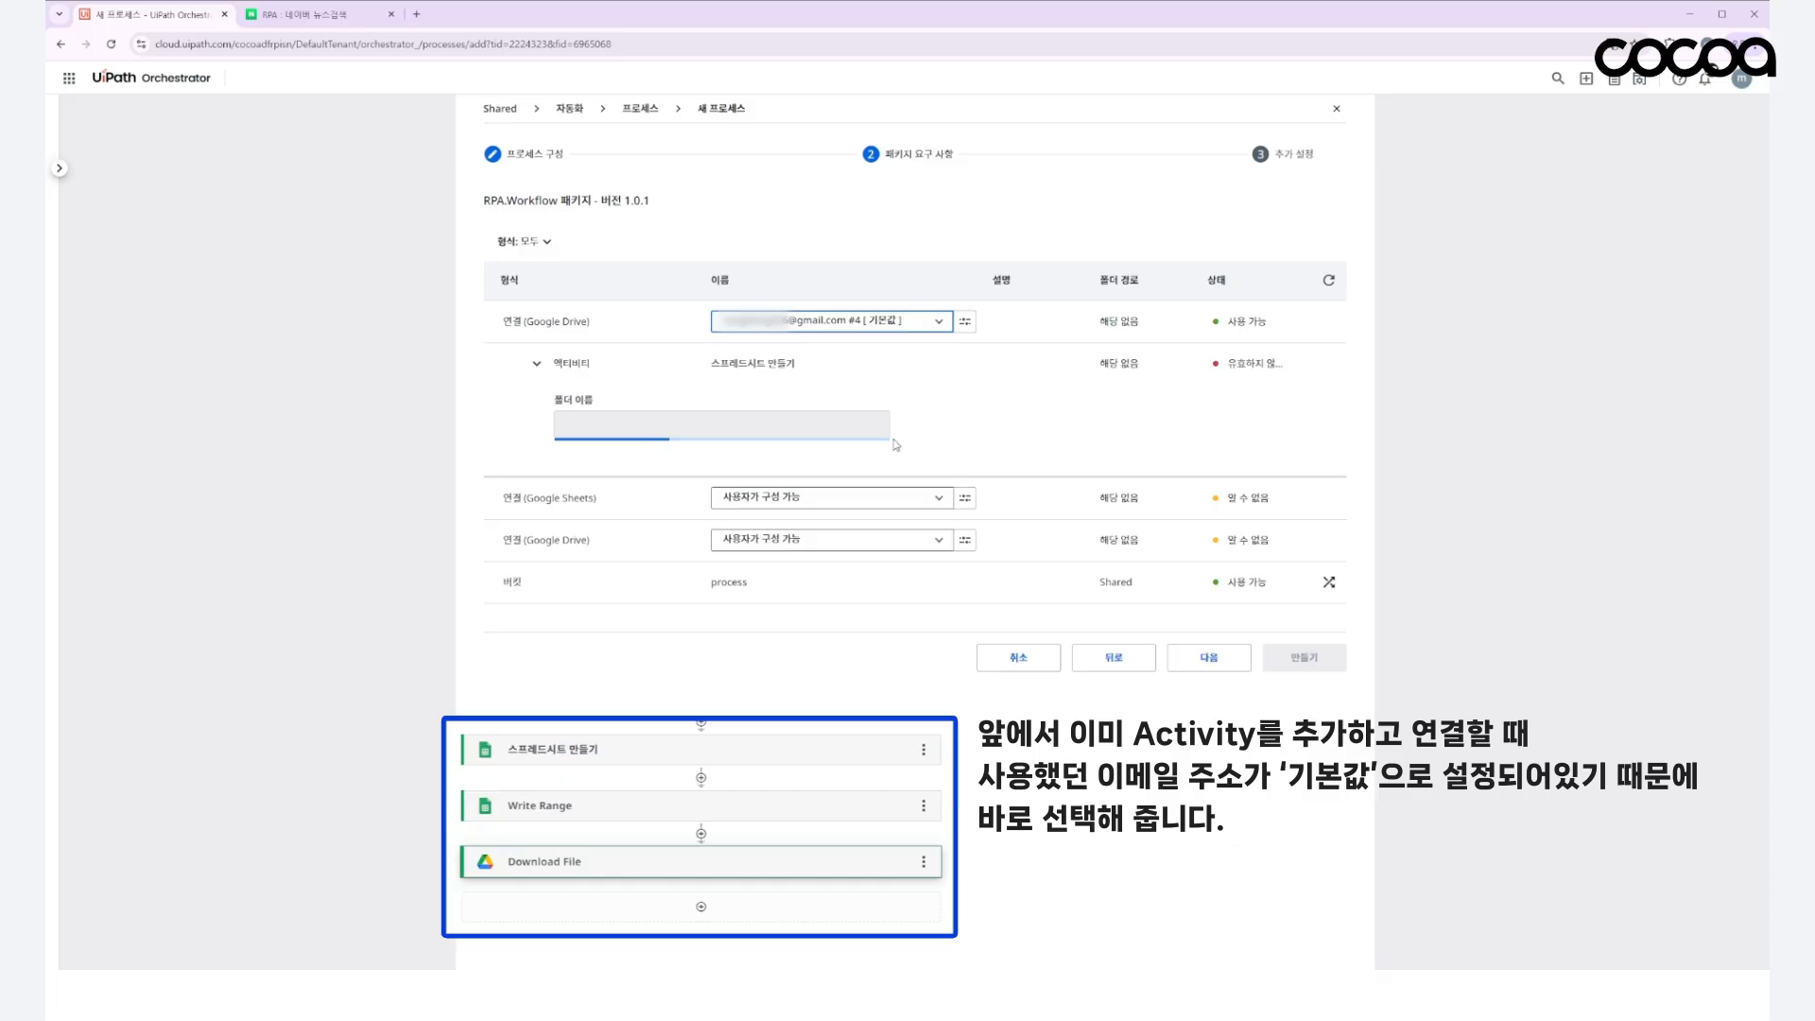
{"action": "left_click", "coordinate": [873, 427]}
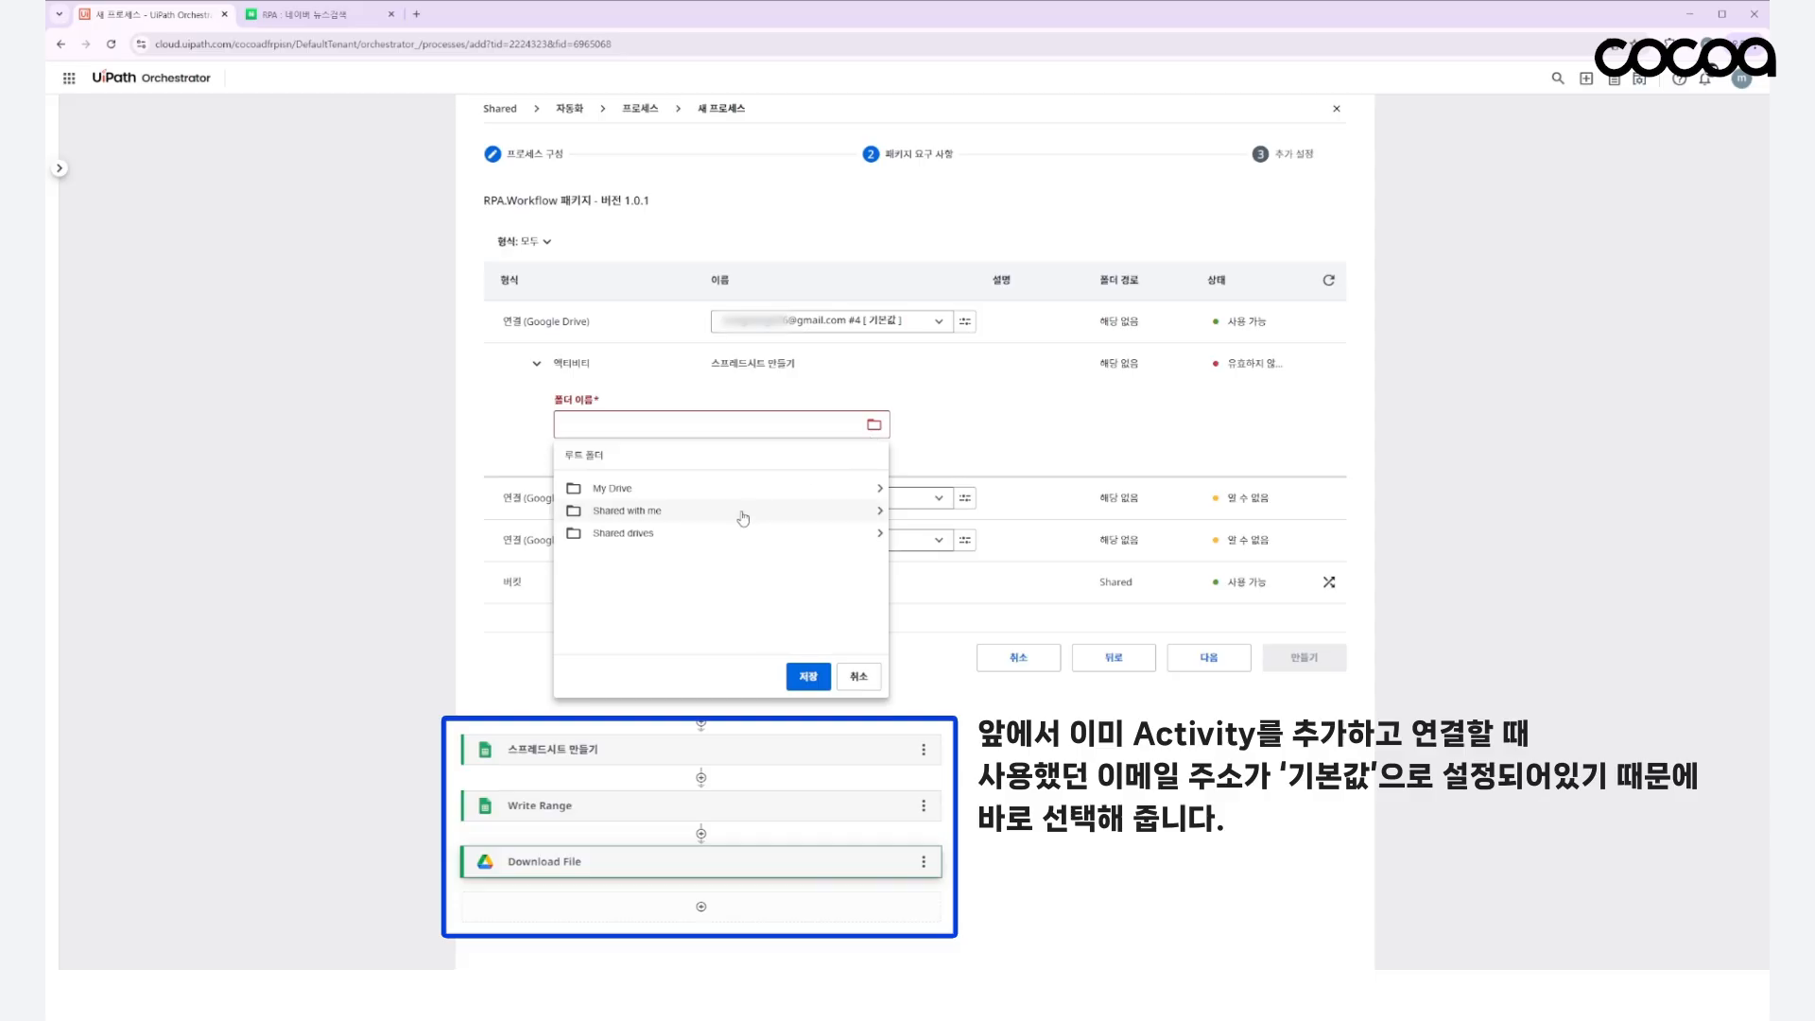
{"action": "left_click", "coordinate": [714, 488]}
{"action": "left_click", "coordinate": [809, 676]}
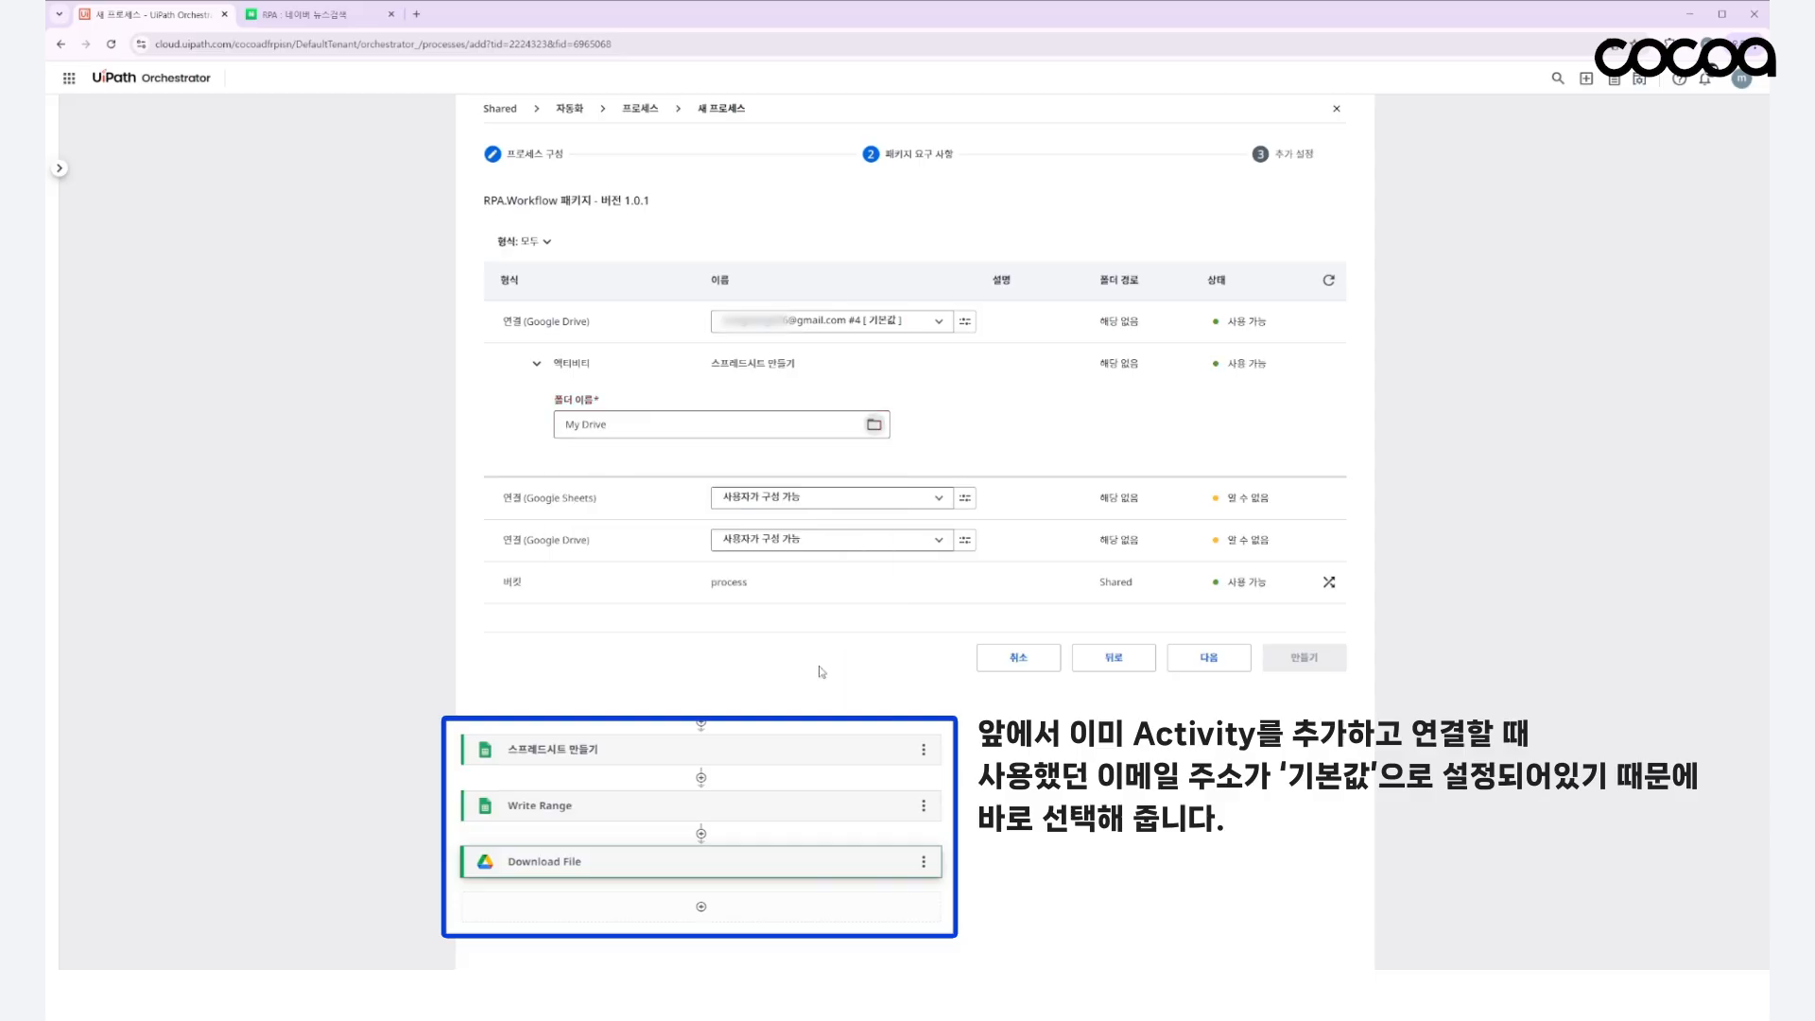
Step: Set the Google Sheets connection and the second Google Drive connection to their default accounts, and continue to the additional settings
{"action": "left_click", "coordinate": [935, 499]}
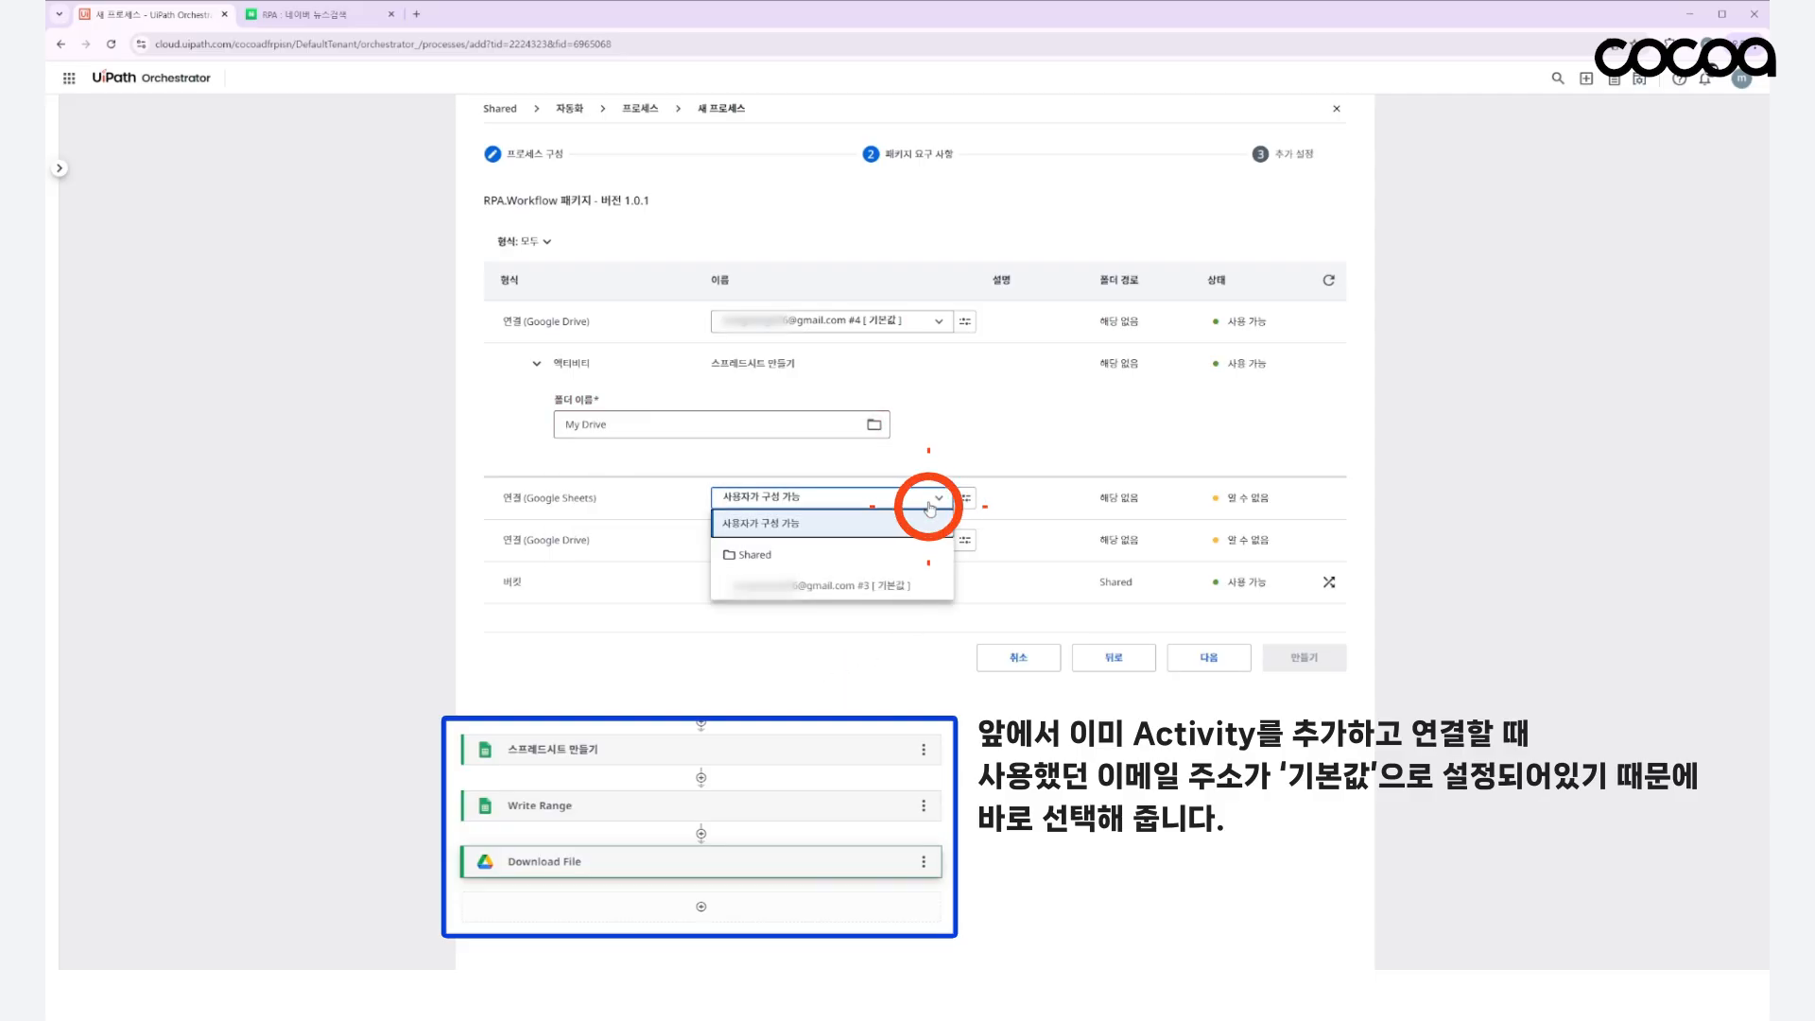
{"action": "left_click", "coordinate": [891, 585]}
{"action": "left_click", "coordinate": [936, 540]}
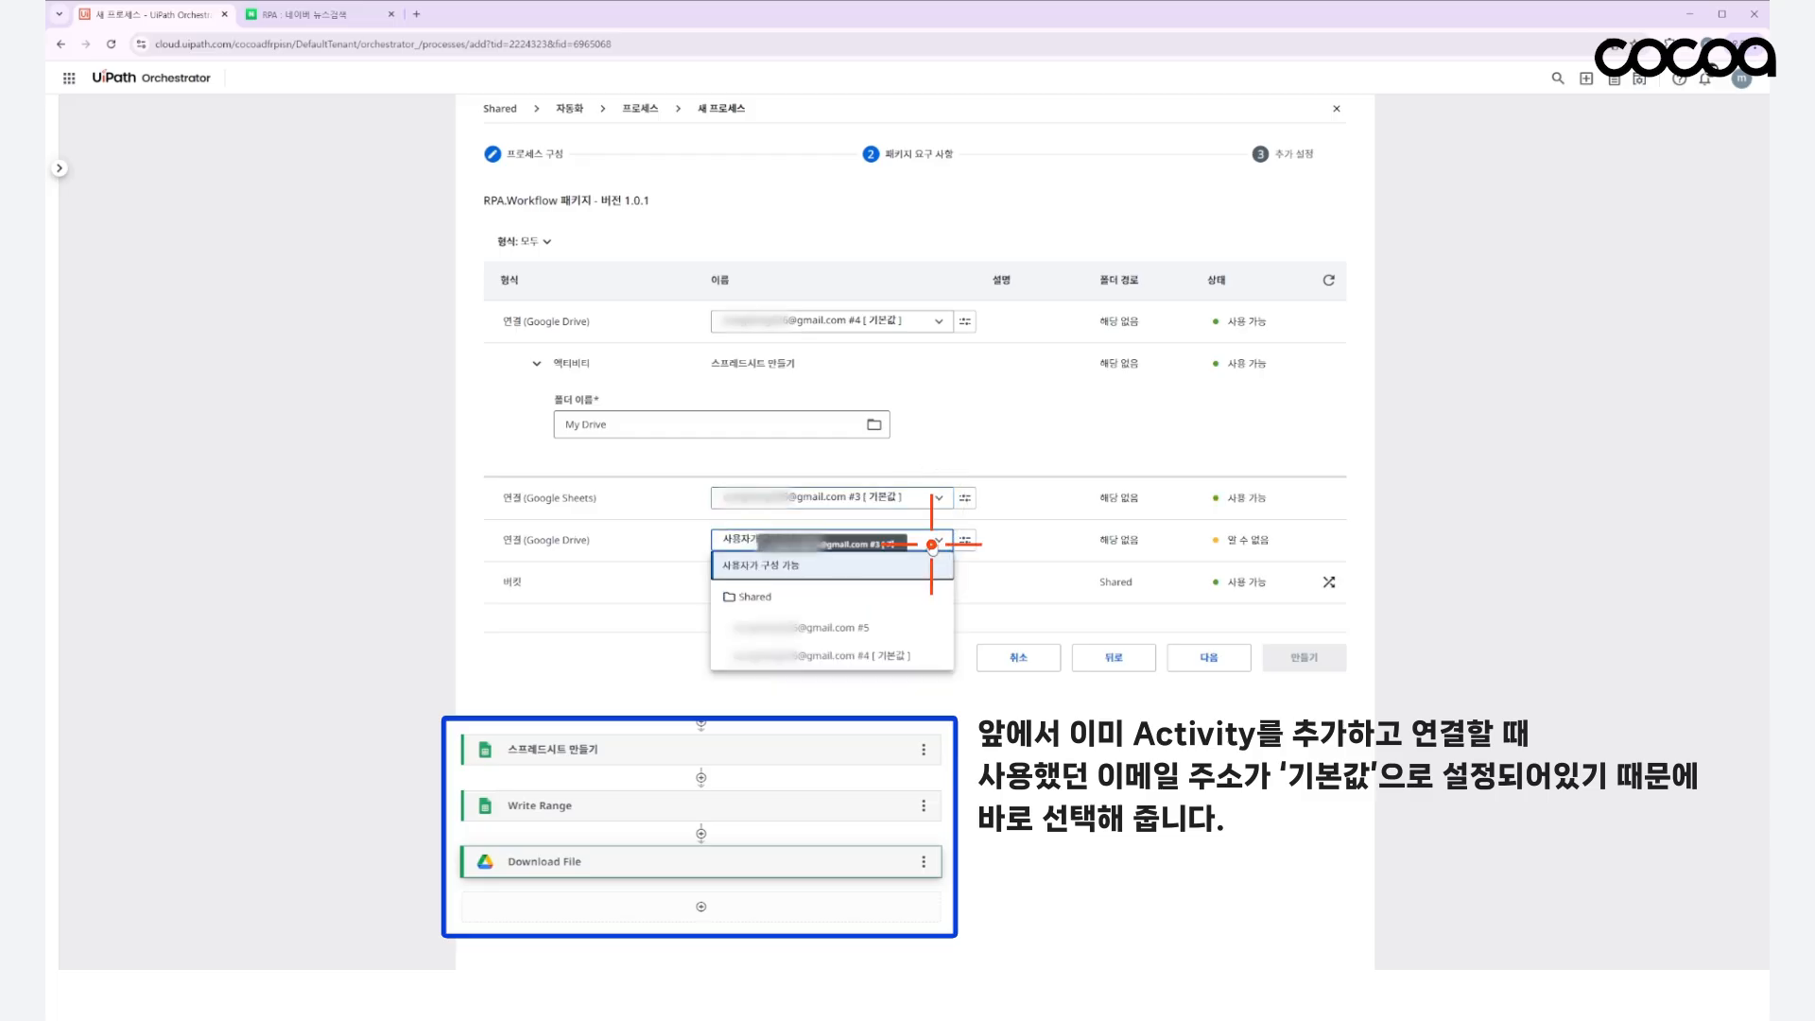
{"action": "left_click", "coordinate": [850, 656]}
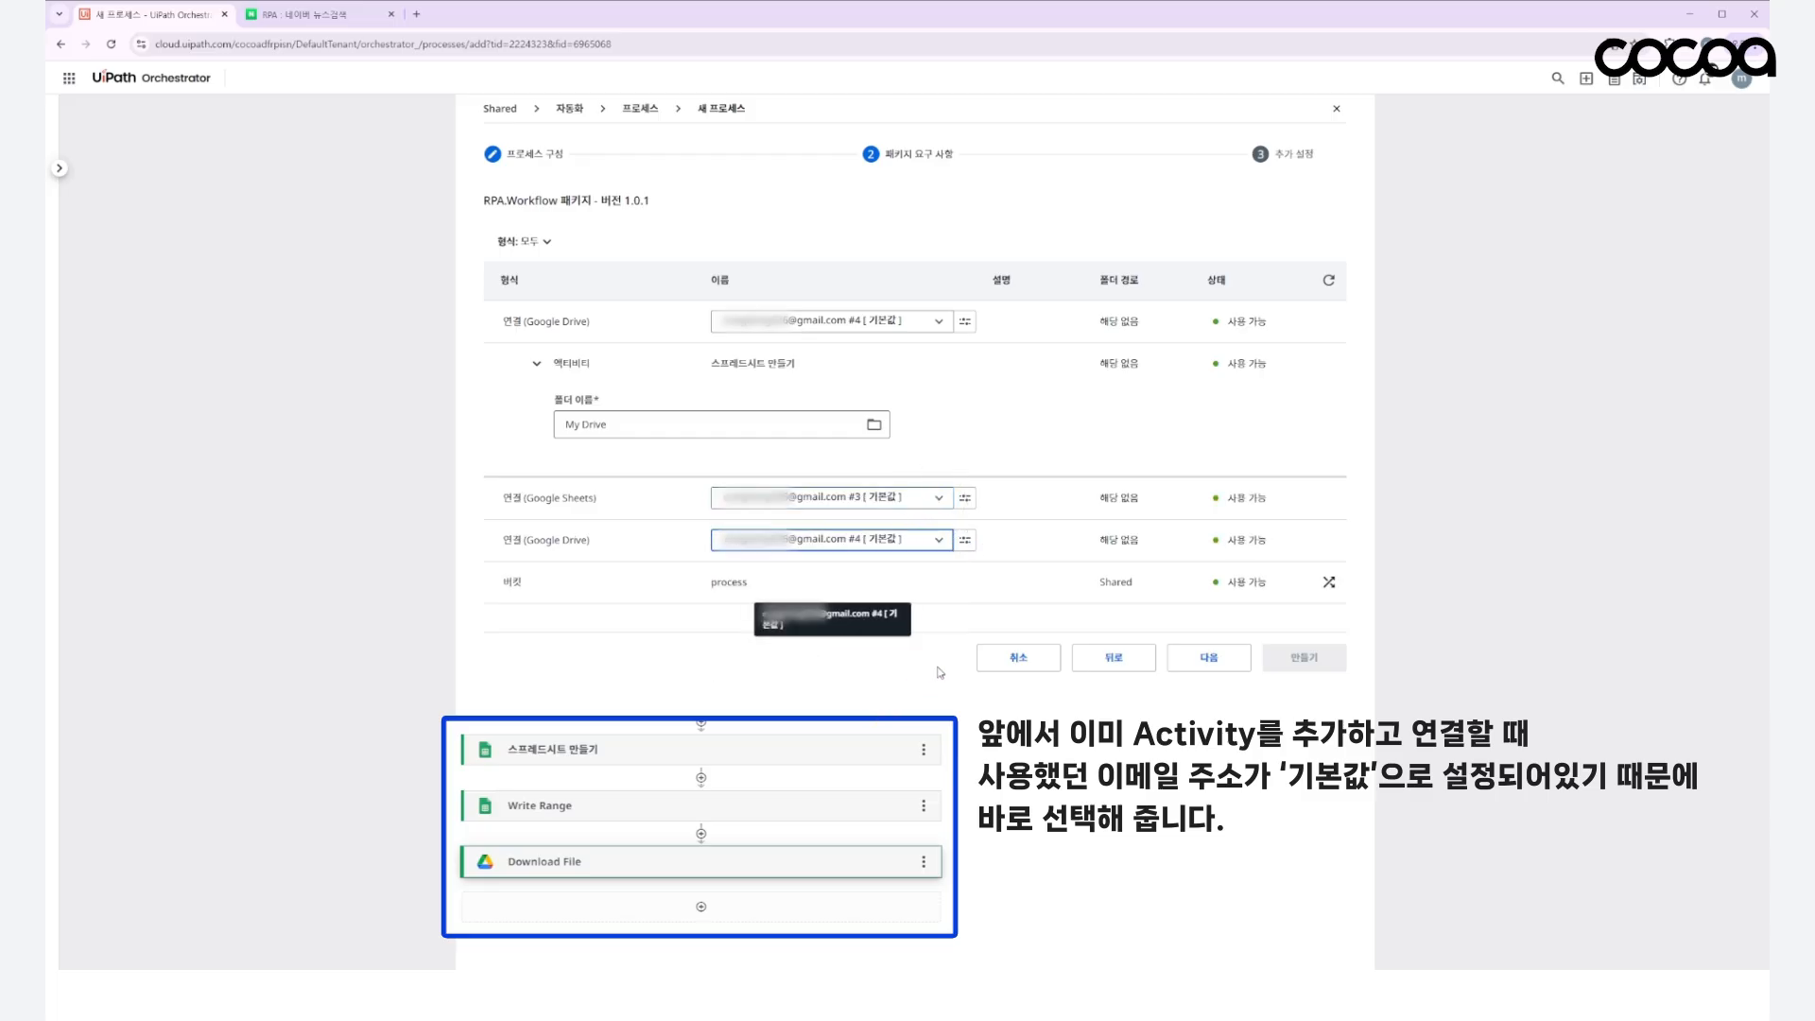
{"action": "left_click", "coordinate": [1210, 659]}
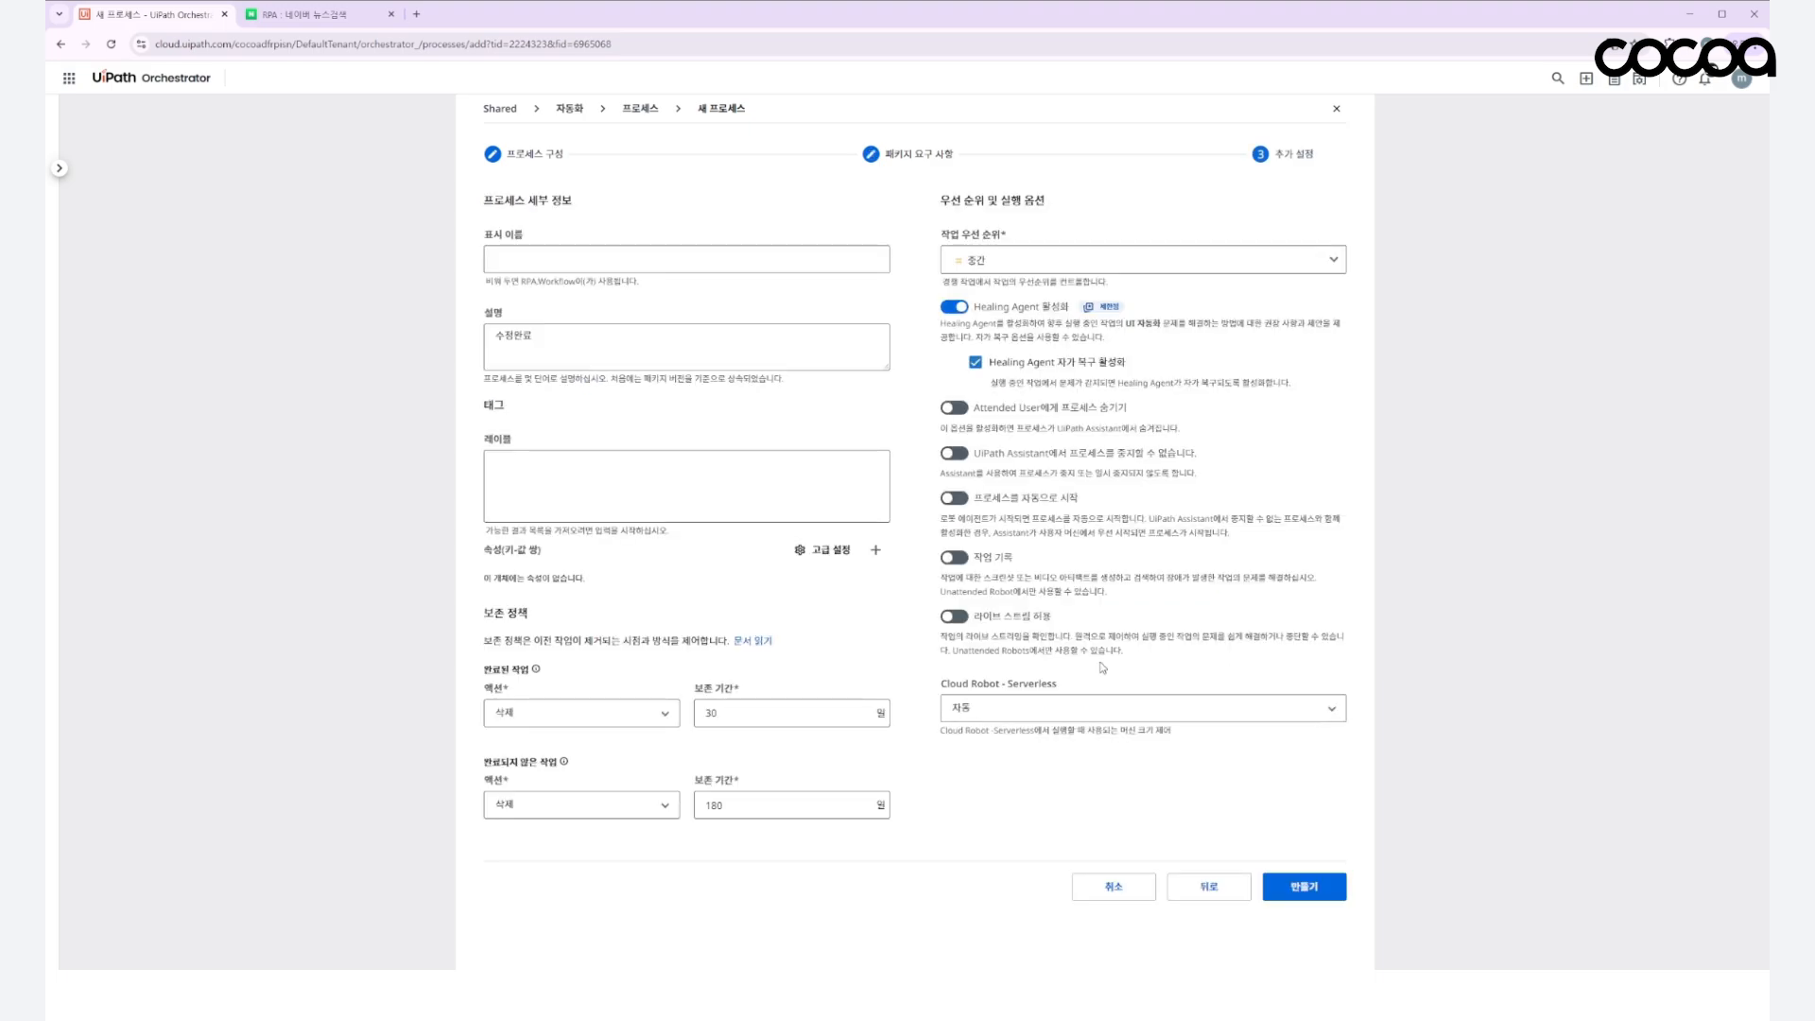
Step: Set the new process's display name to NewsArticle_RPA
{"action": "left_click", "coordinate": [660, 260]}
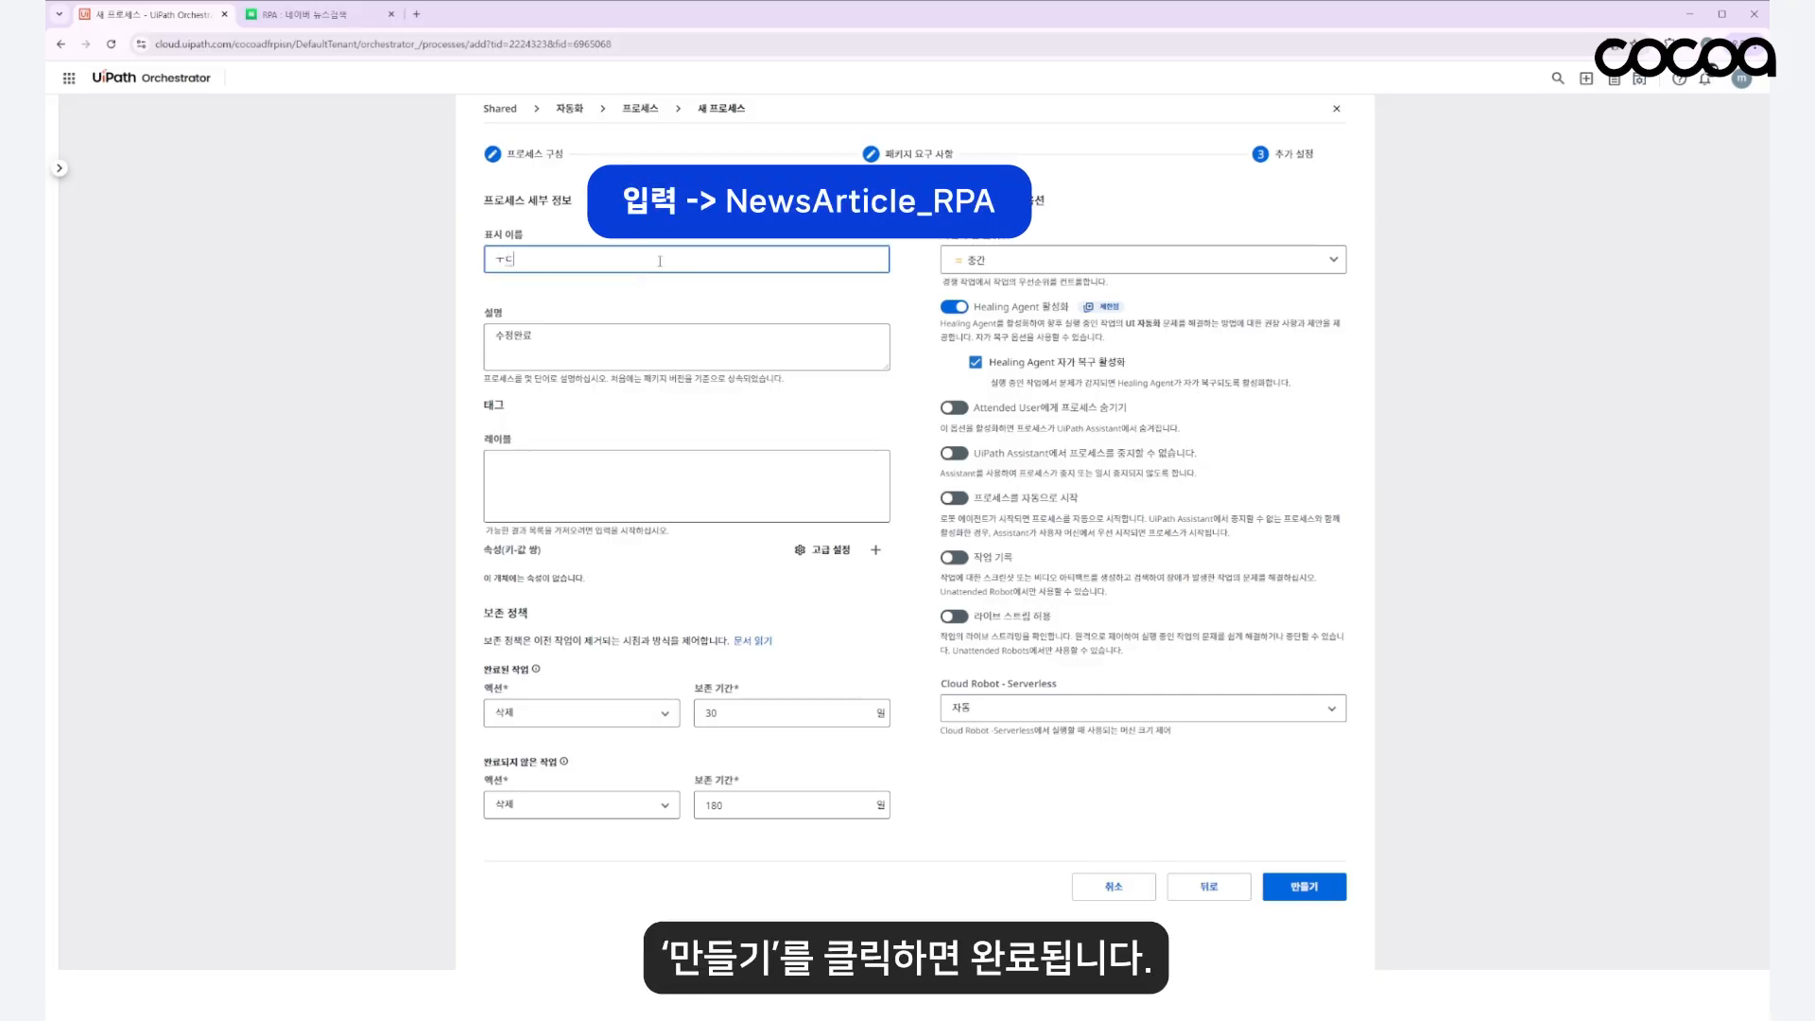
{"action": "key", "text": "BackSpace"}
{"action": "type", "text": "News"}
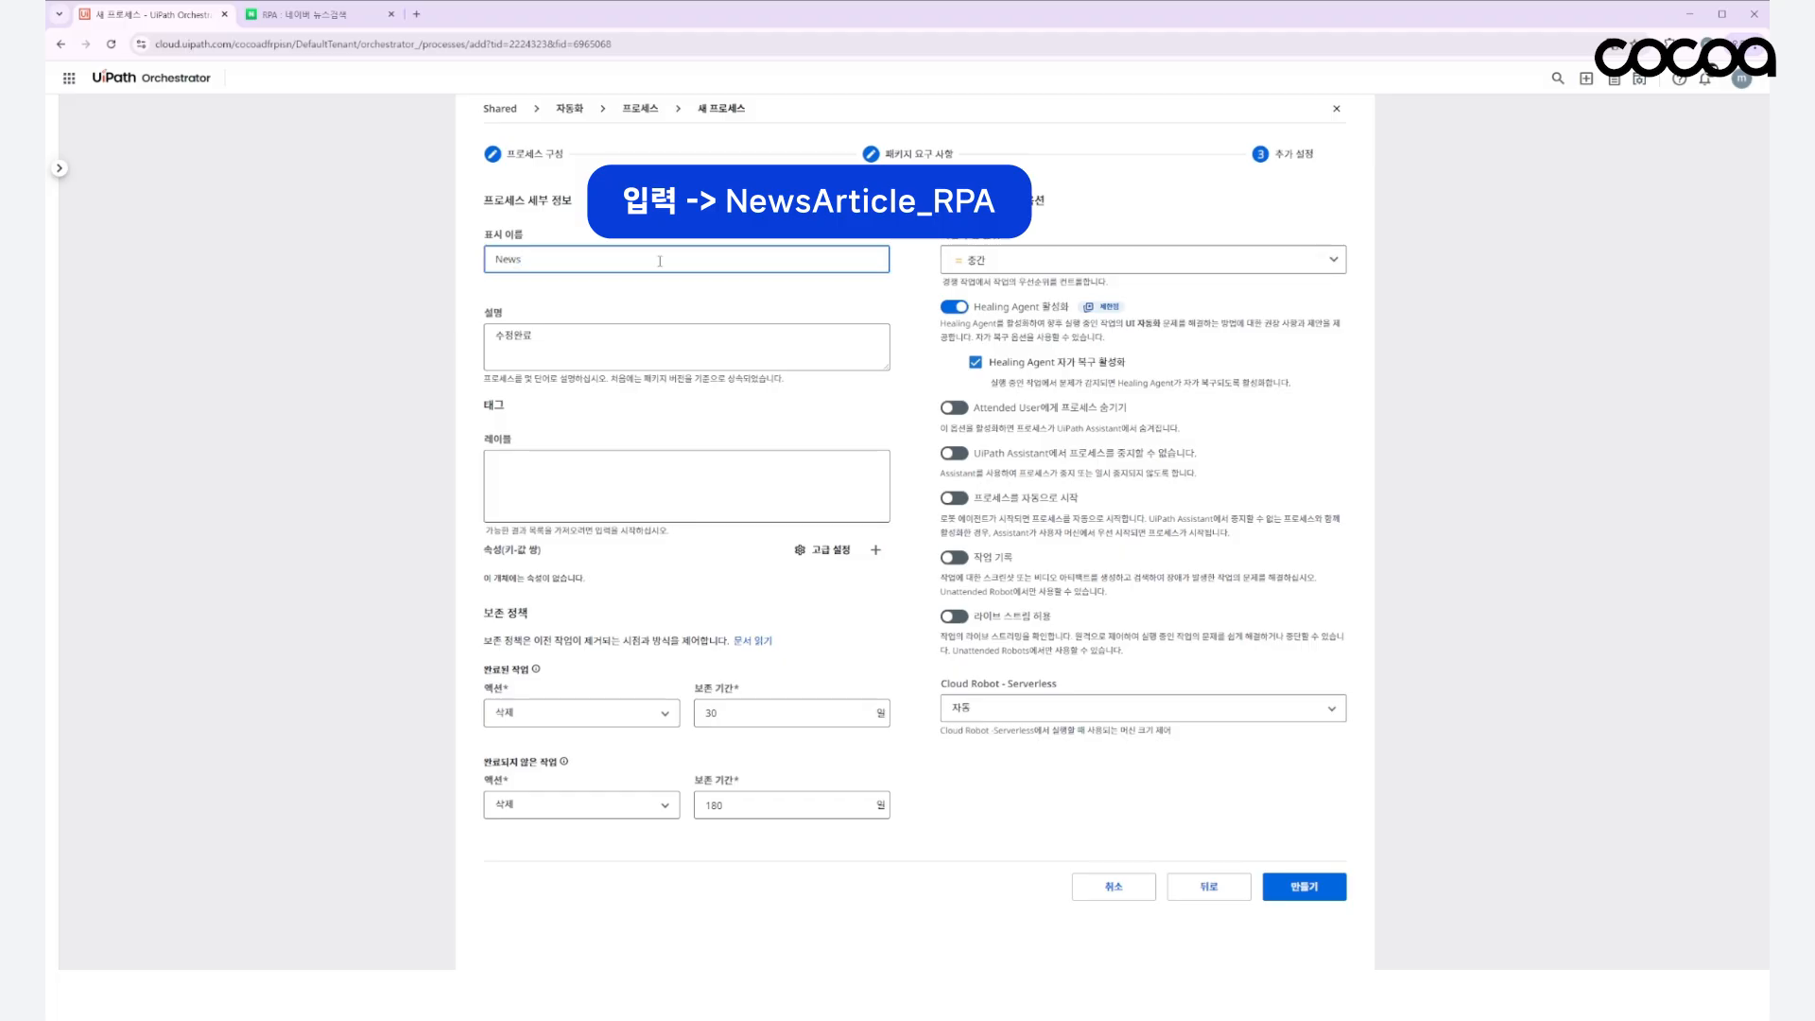
{"action": "type", "text": "Article_RPA"}
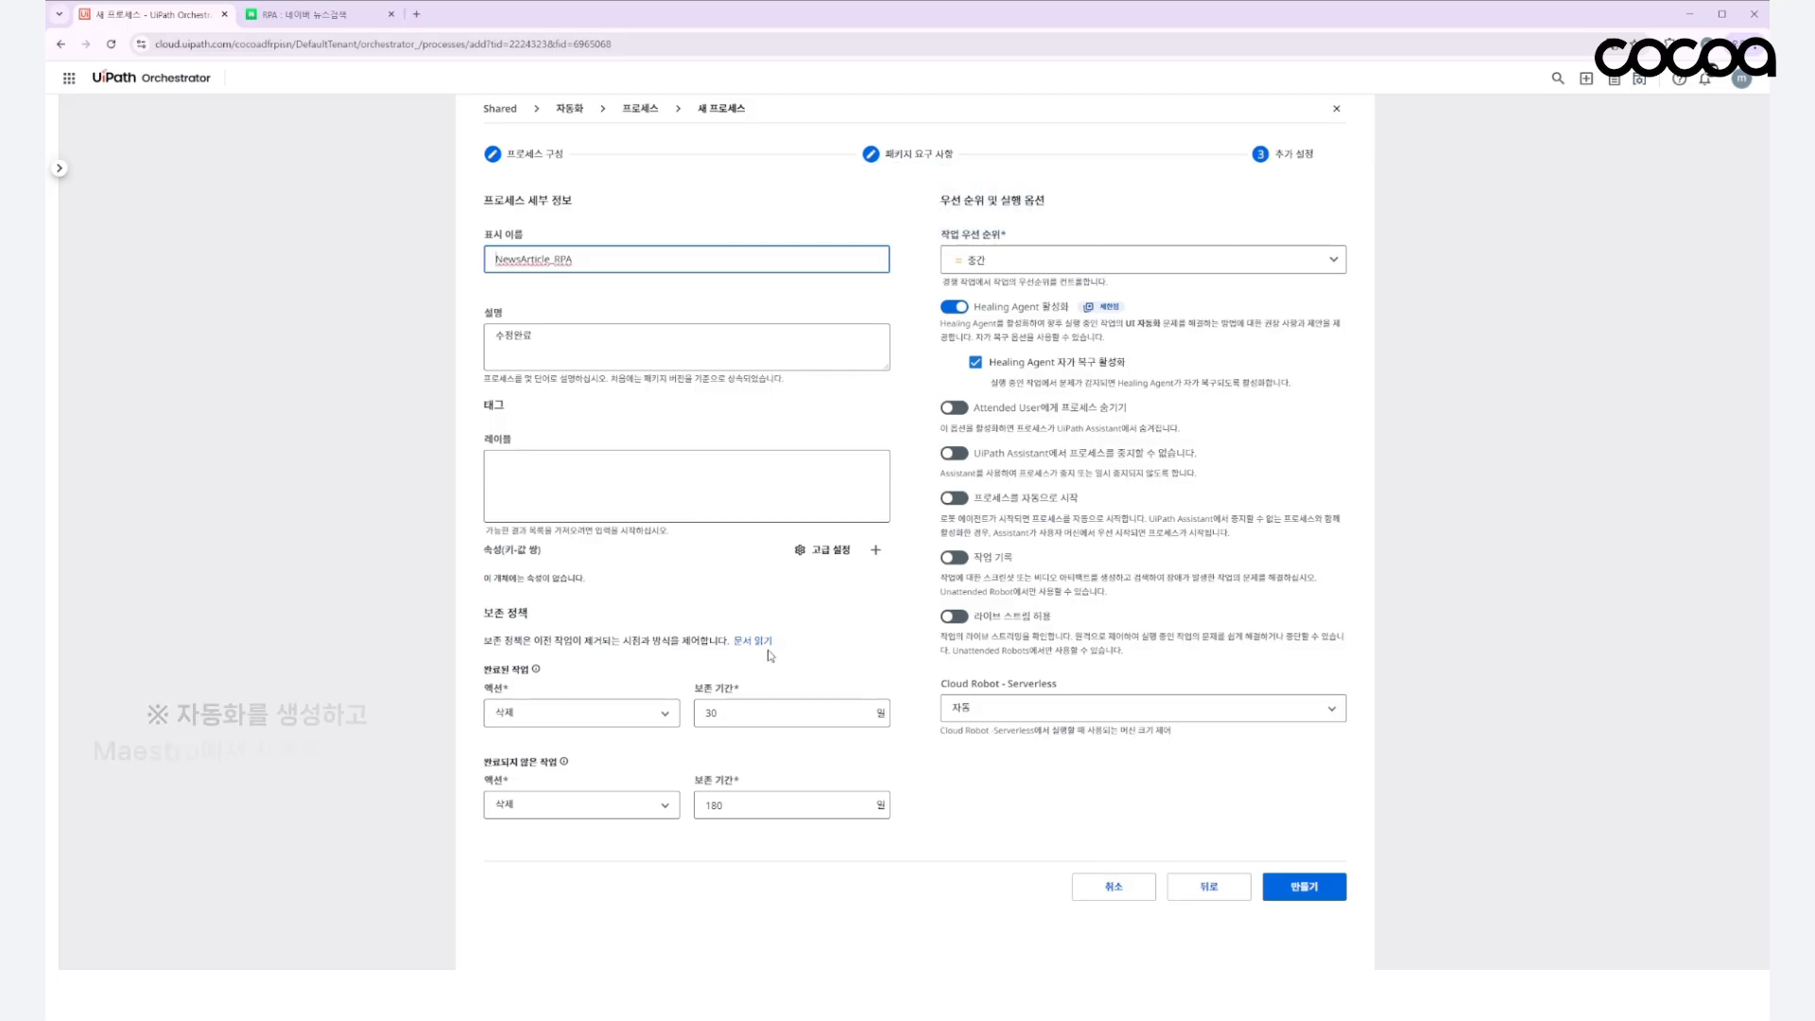
Step: Set the retention action for completed jobs to 보관 with process as the target bucket
{"action": "left_click", "coordinate": [586, 713]}
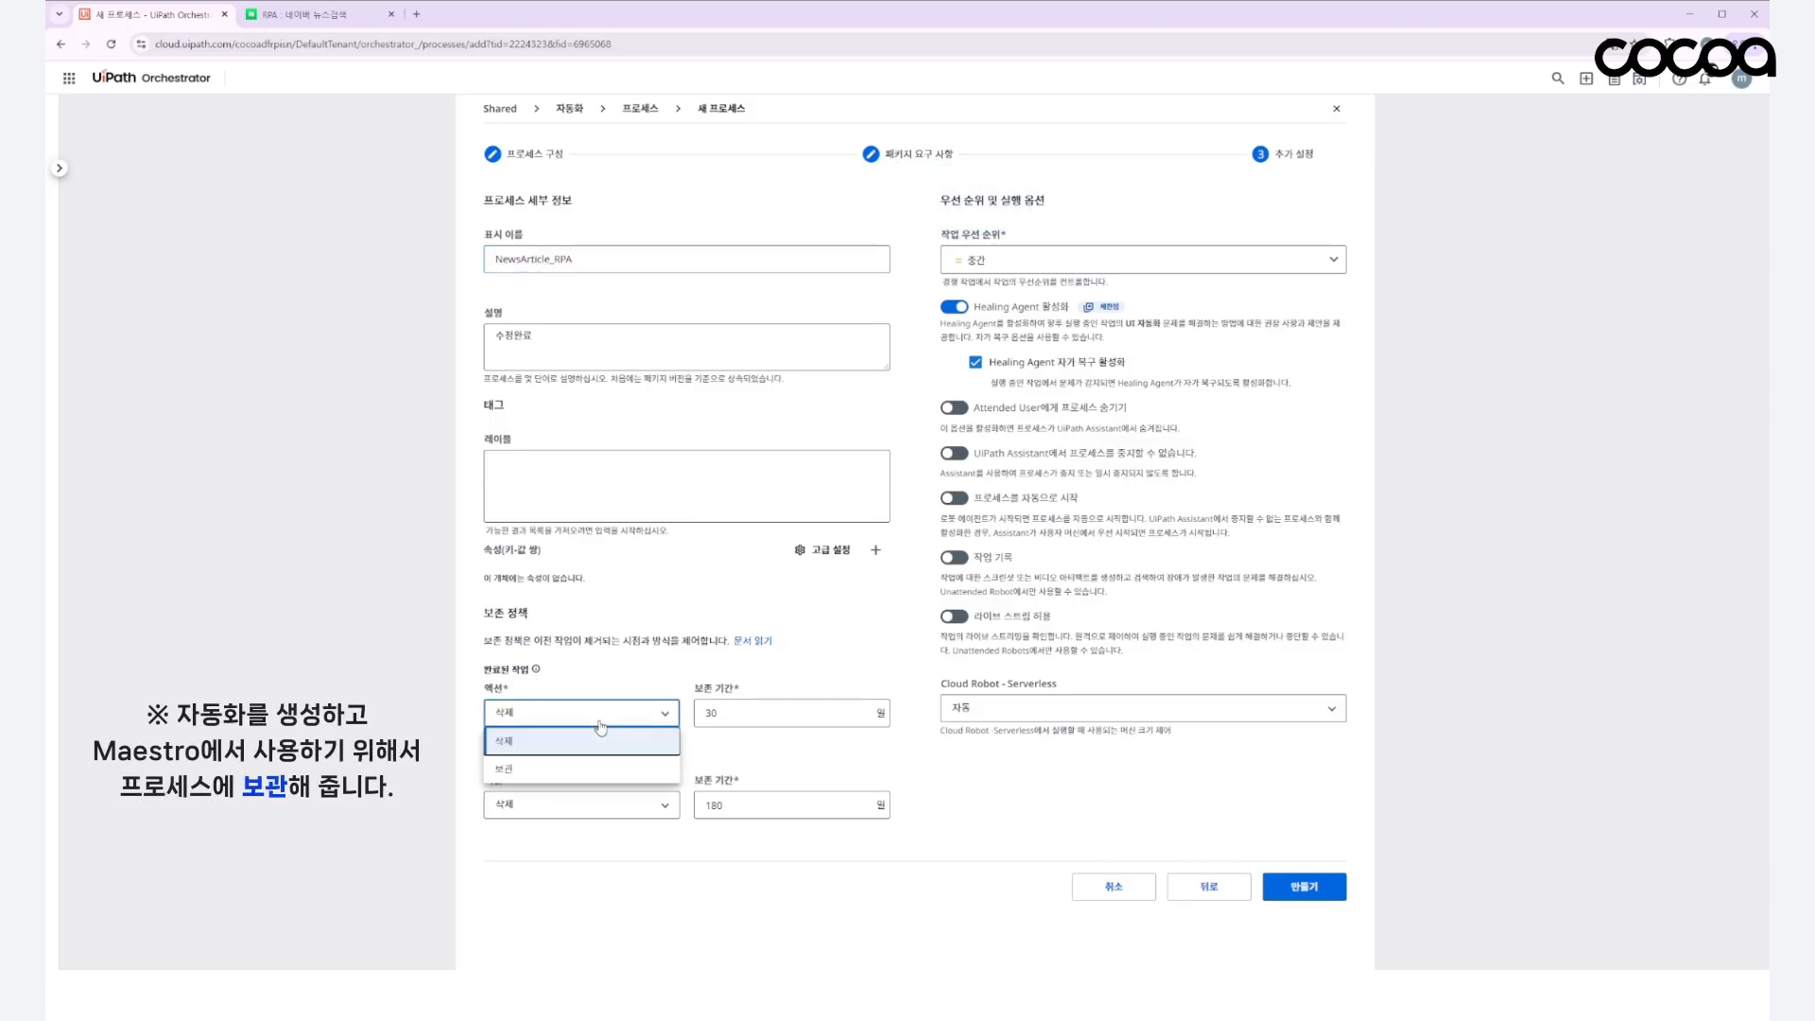
{"action": "left_click", "coordinate": [580, 771]}
{"action": "left_click", "coordinate": [620, 781]}
{"action": "left_click", "coordinate": [612, 803]}
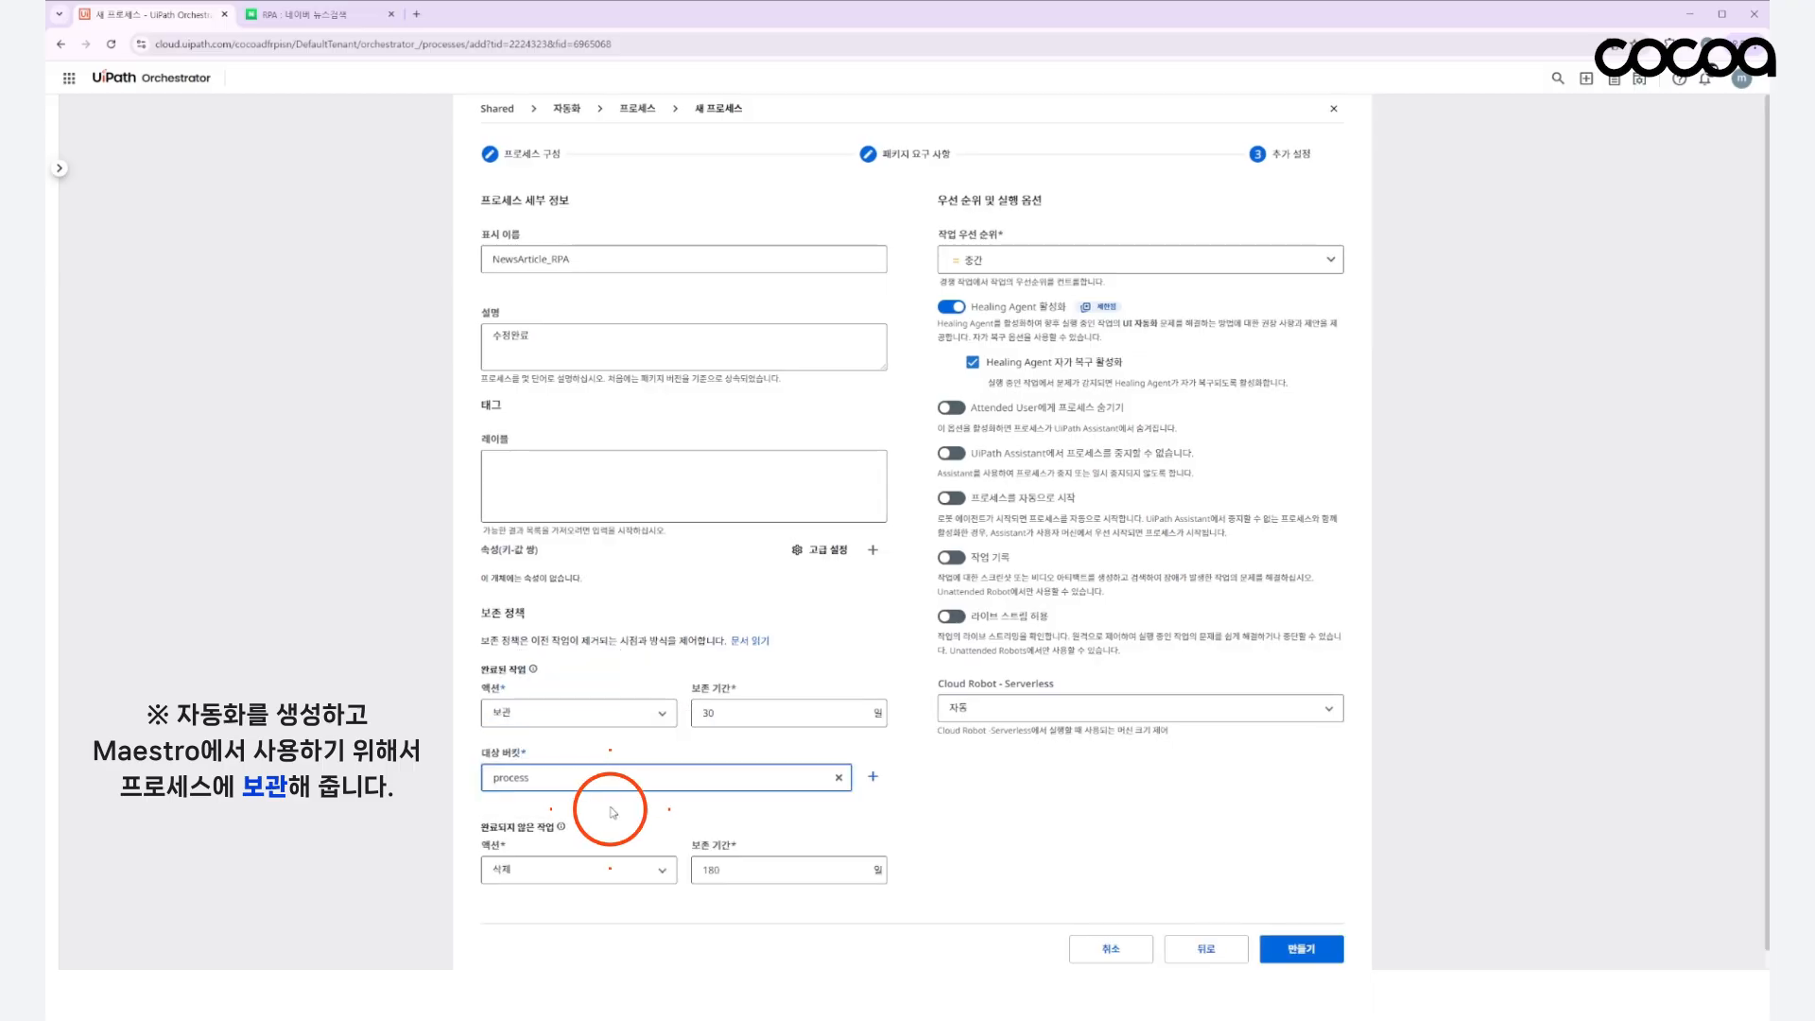
Step: Set the retention action for uncompleted jobs to 보관 with process as the target bucket
{"action": "scroll", "coordinate": [609, 851], "scroll_direction": "down", "scroll_amount": 1}
{"action": "left_click", "coordinate": [608, 851]}
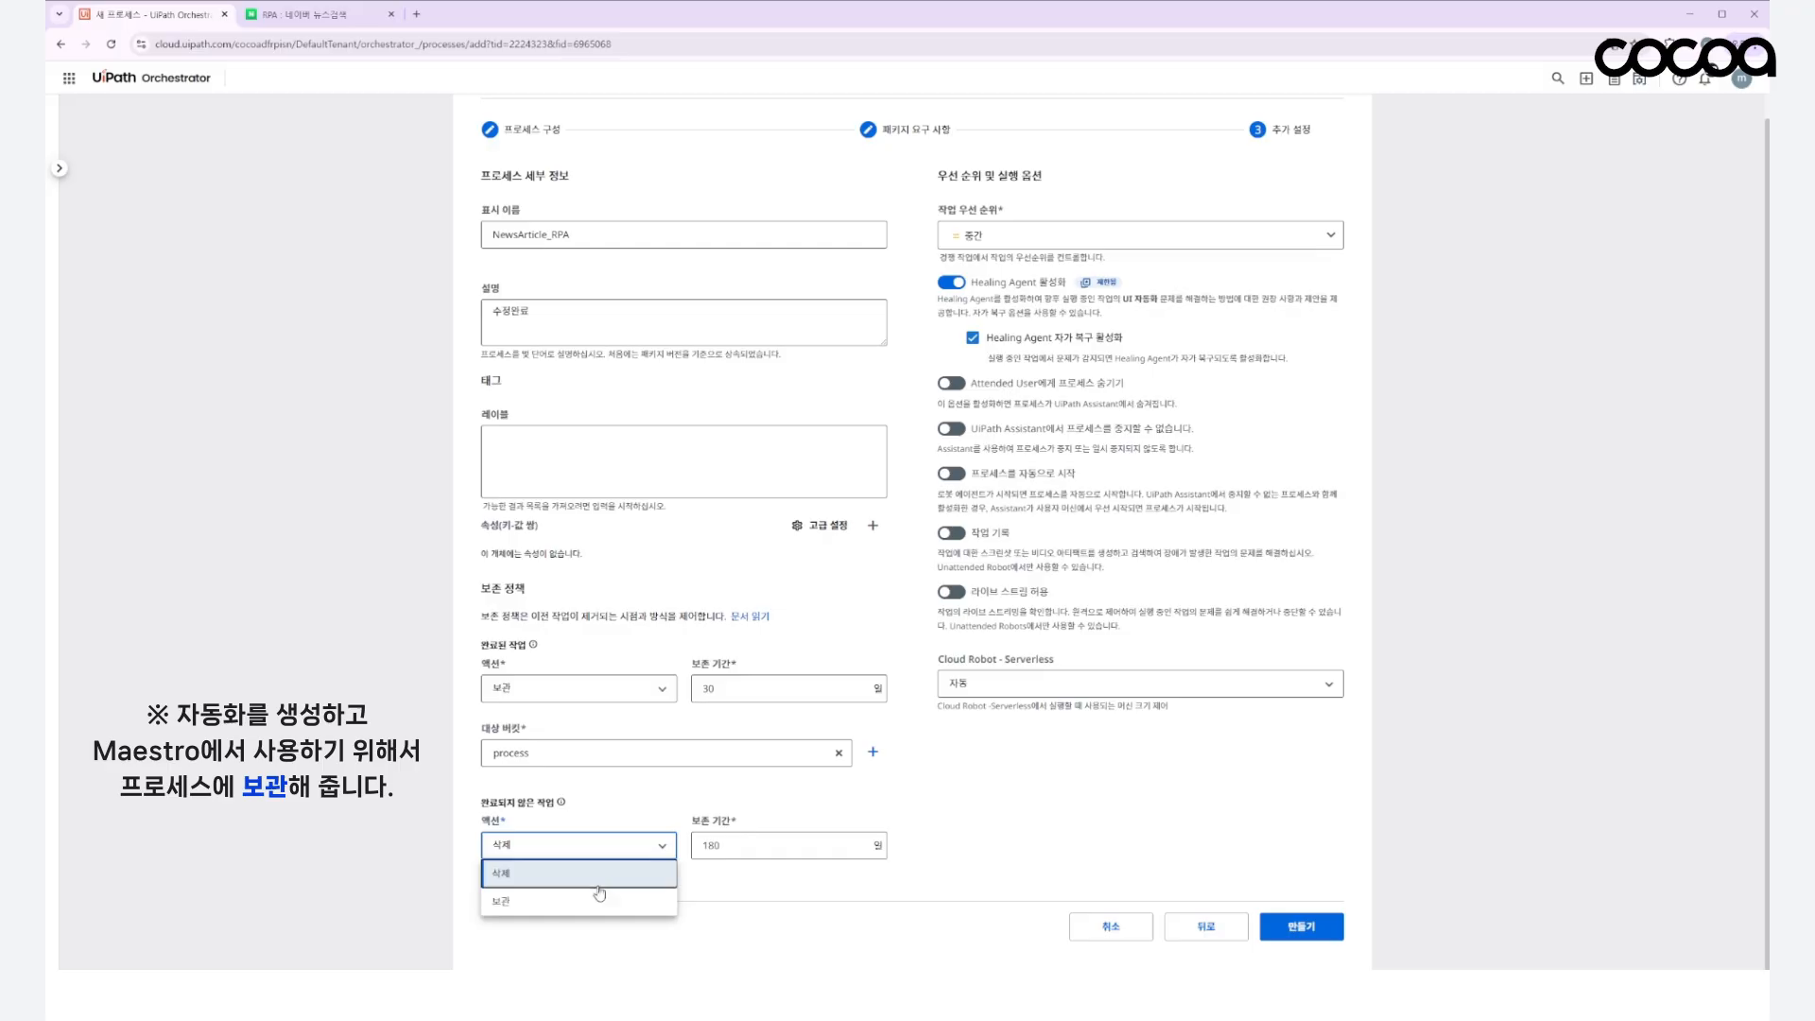
{"action": "left_click", "coordinate": [599, 898]}
{"action": "left_click", "coordinate": [599, 903]}
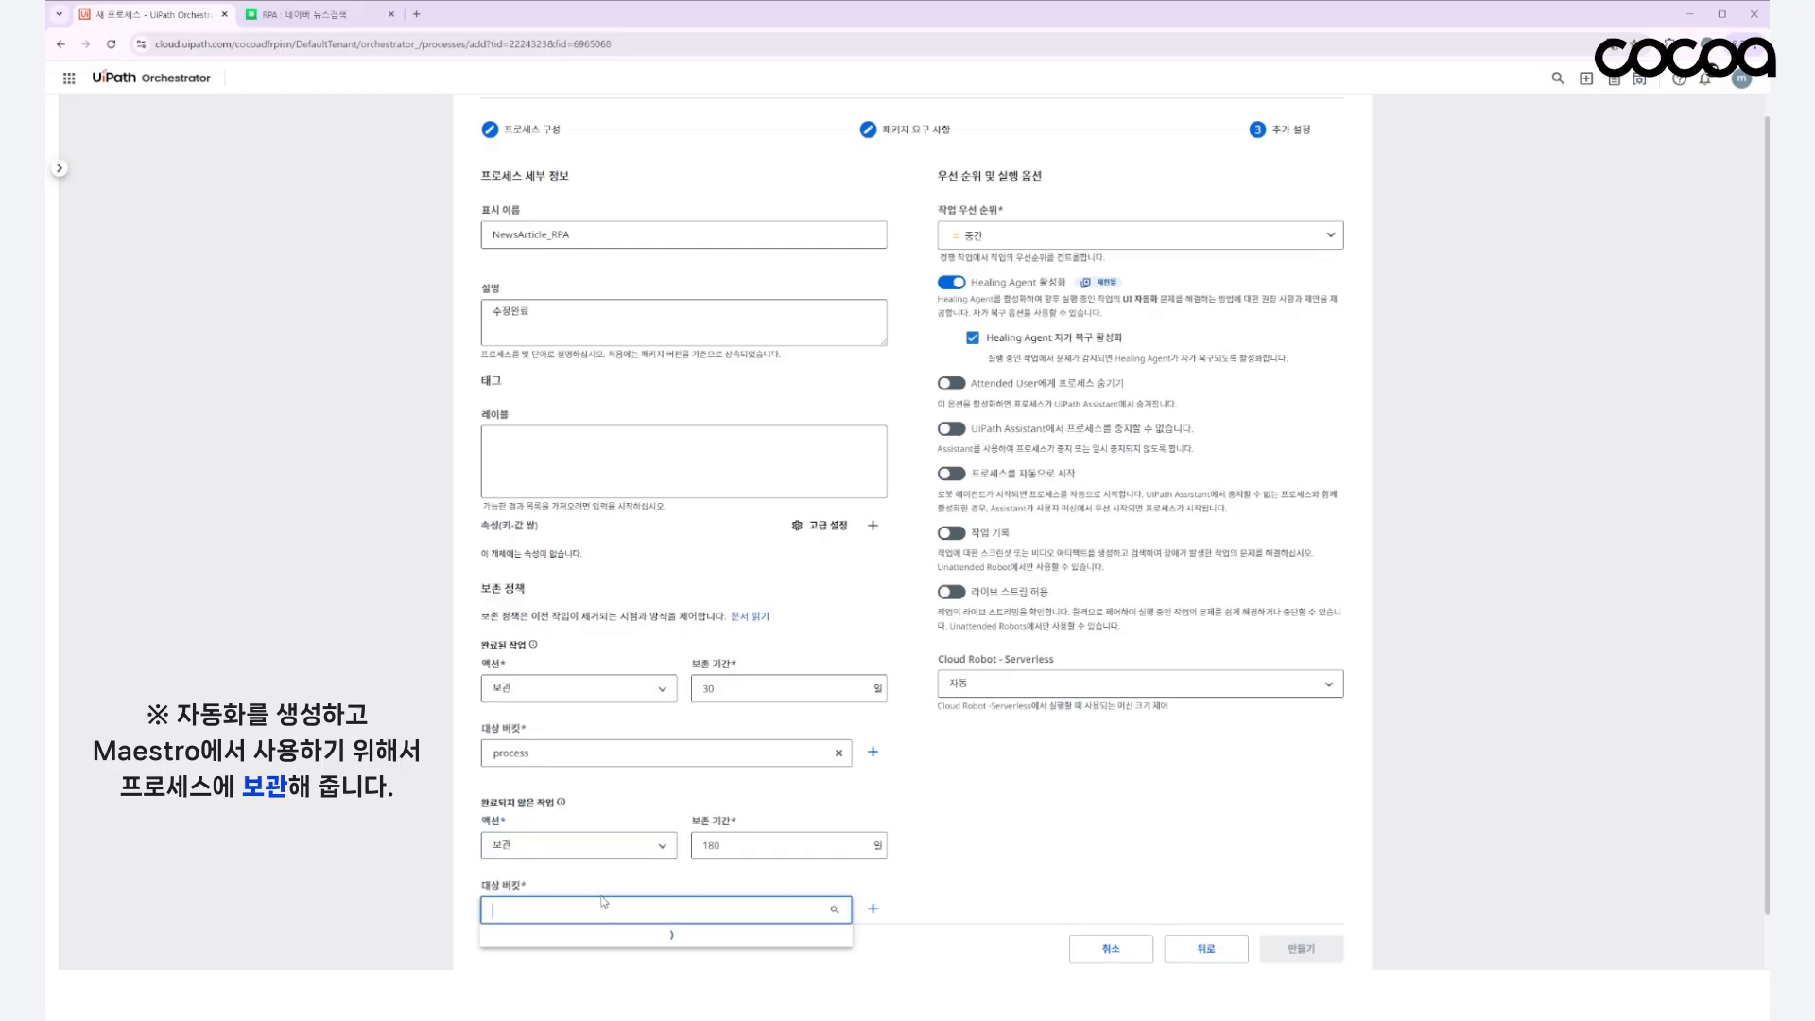
{"action": "left_click", "coordinate": [612, 936]}
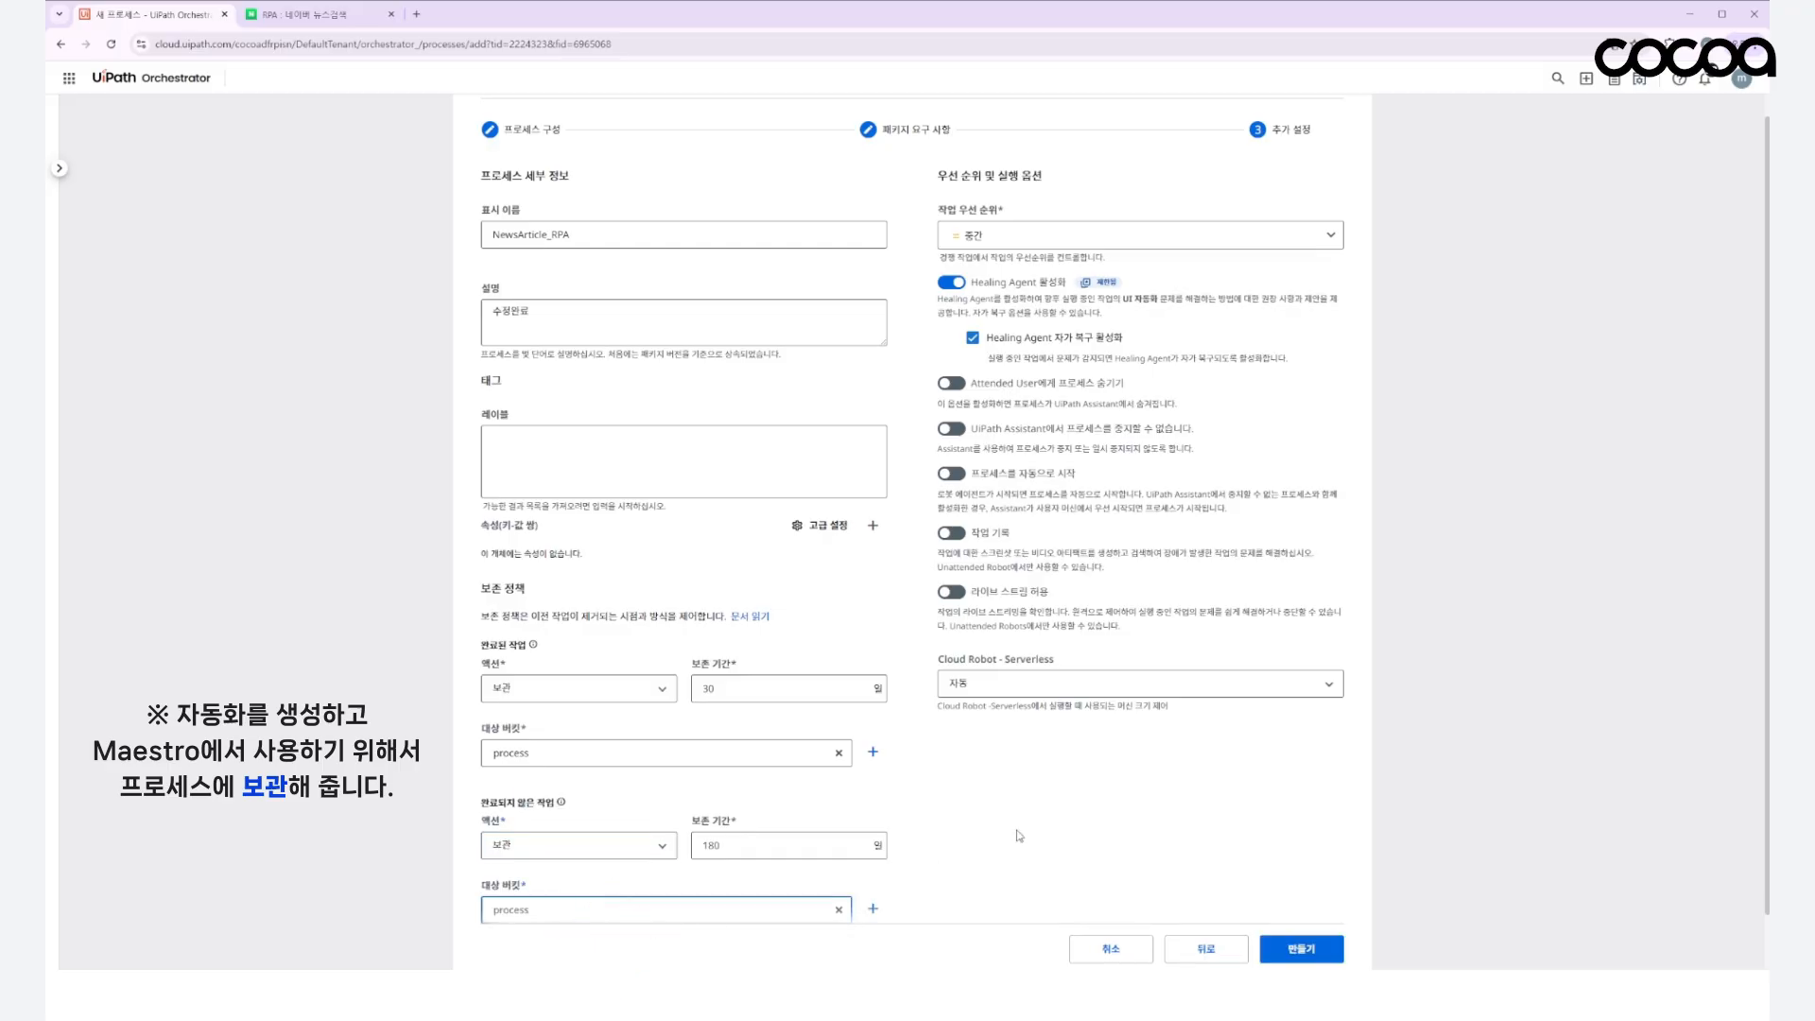
Step: Create the NewsArticle_RPA process with the configured settings, close the wizard and open the Shared folder's process list from its overview
{"action": "scroll", "coordinate": [1030, 832], "scroll_direction": "down", "scroll_amount": 1}
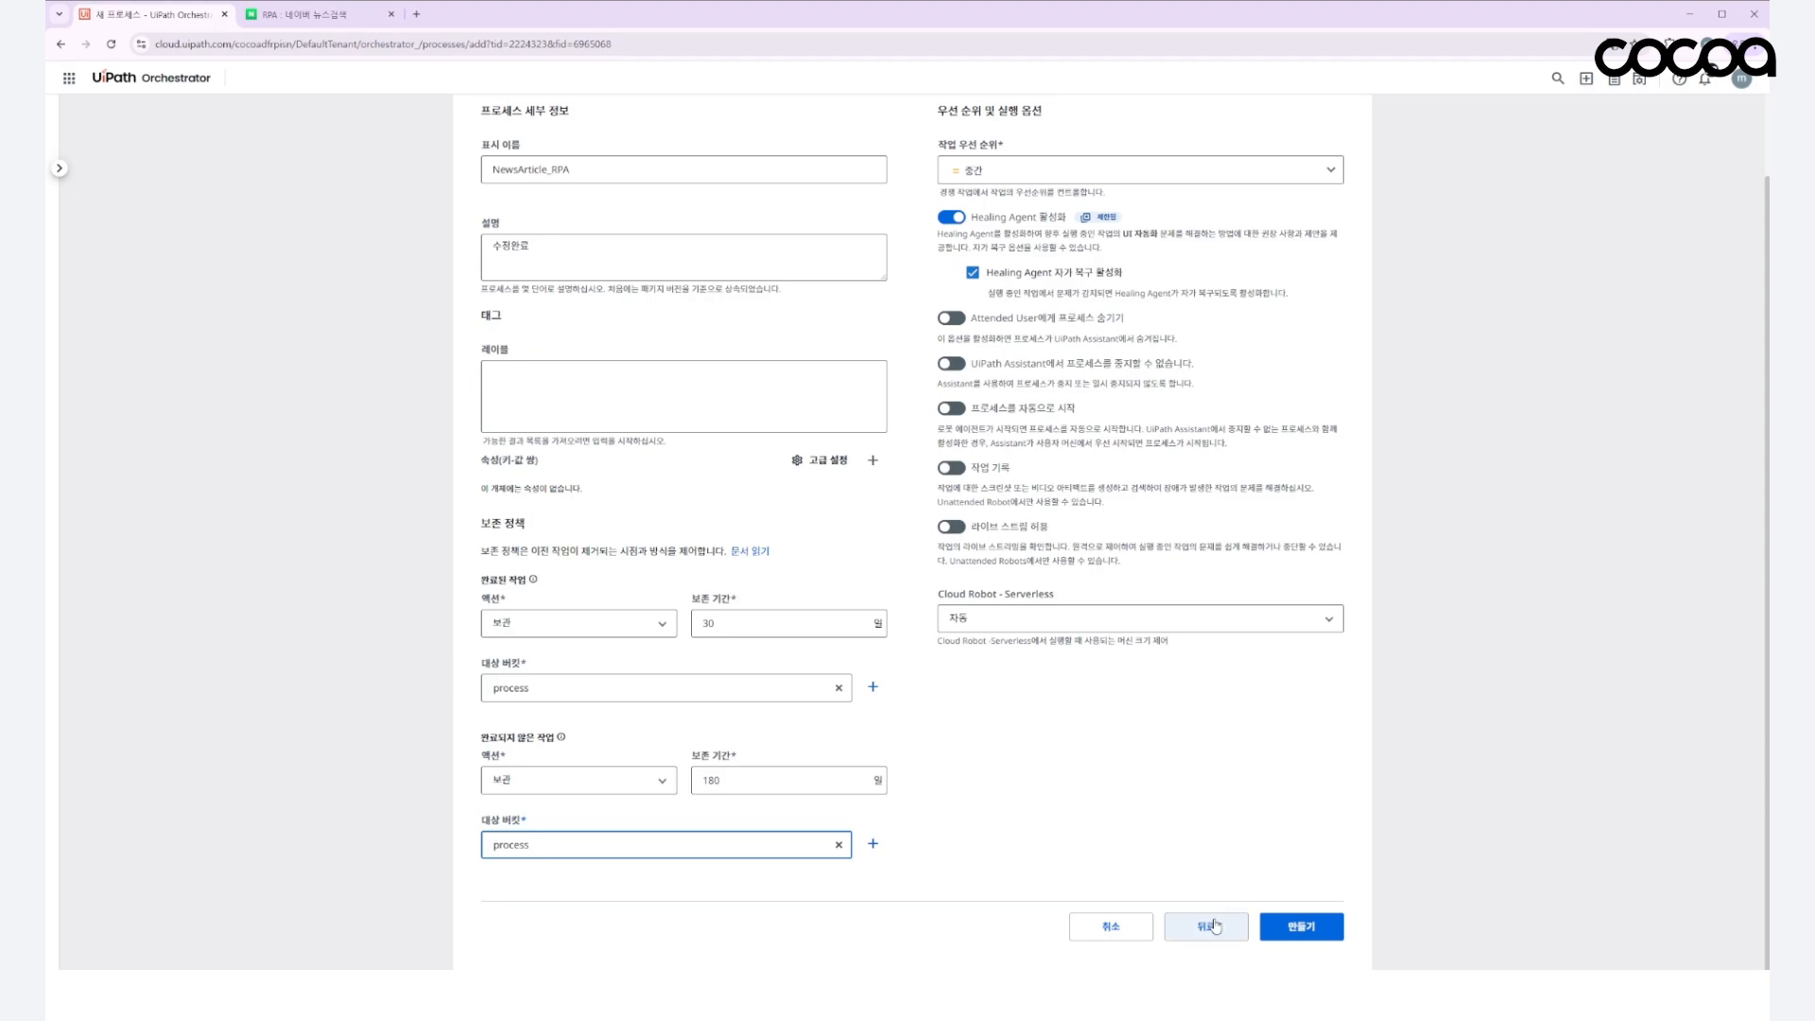
{"action": "left_click", "coordinate": [1339, 930]}
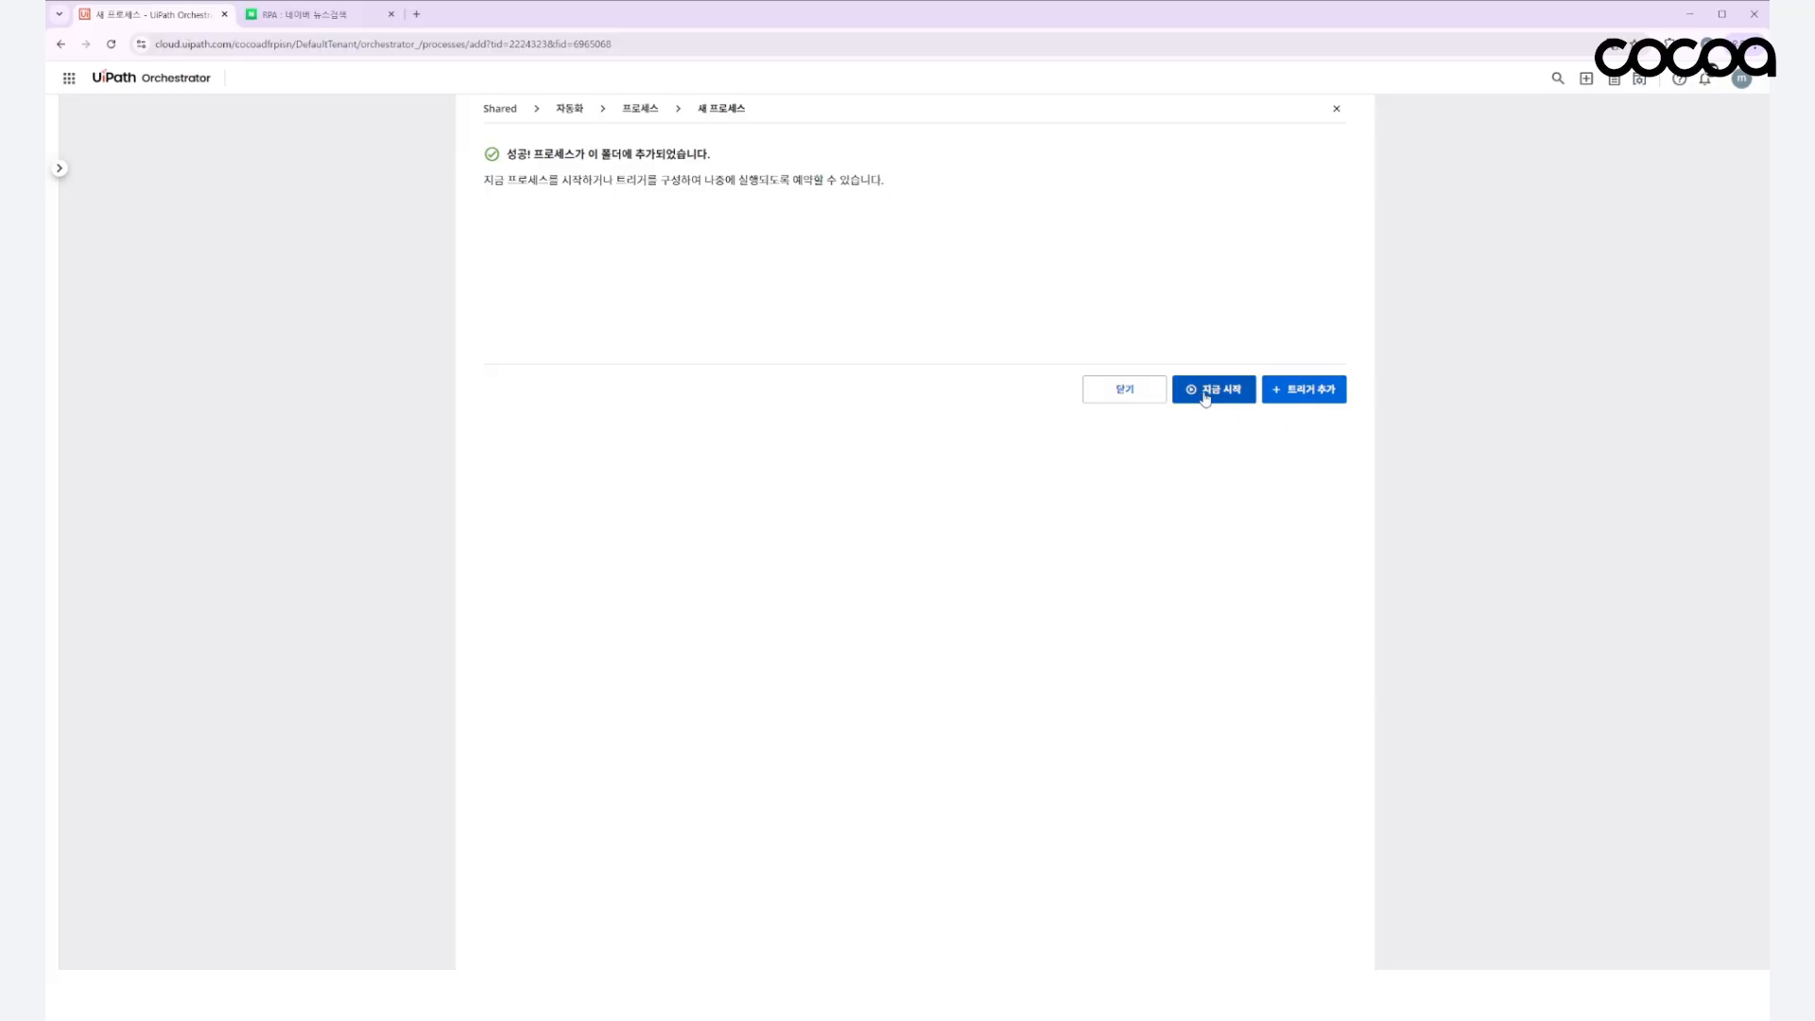
{"action": "left_click", "coordinate": [1137, 401]}
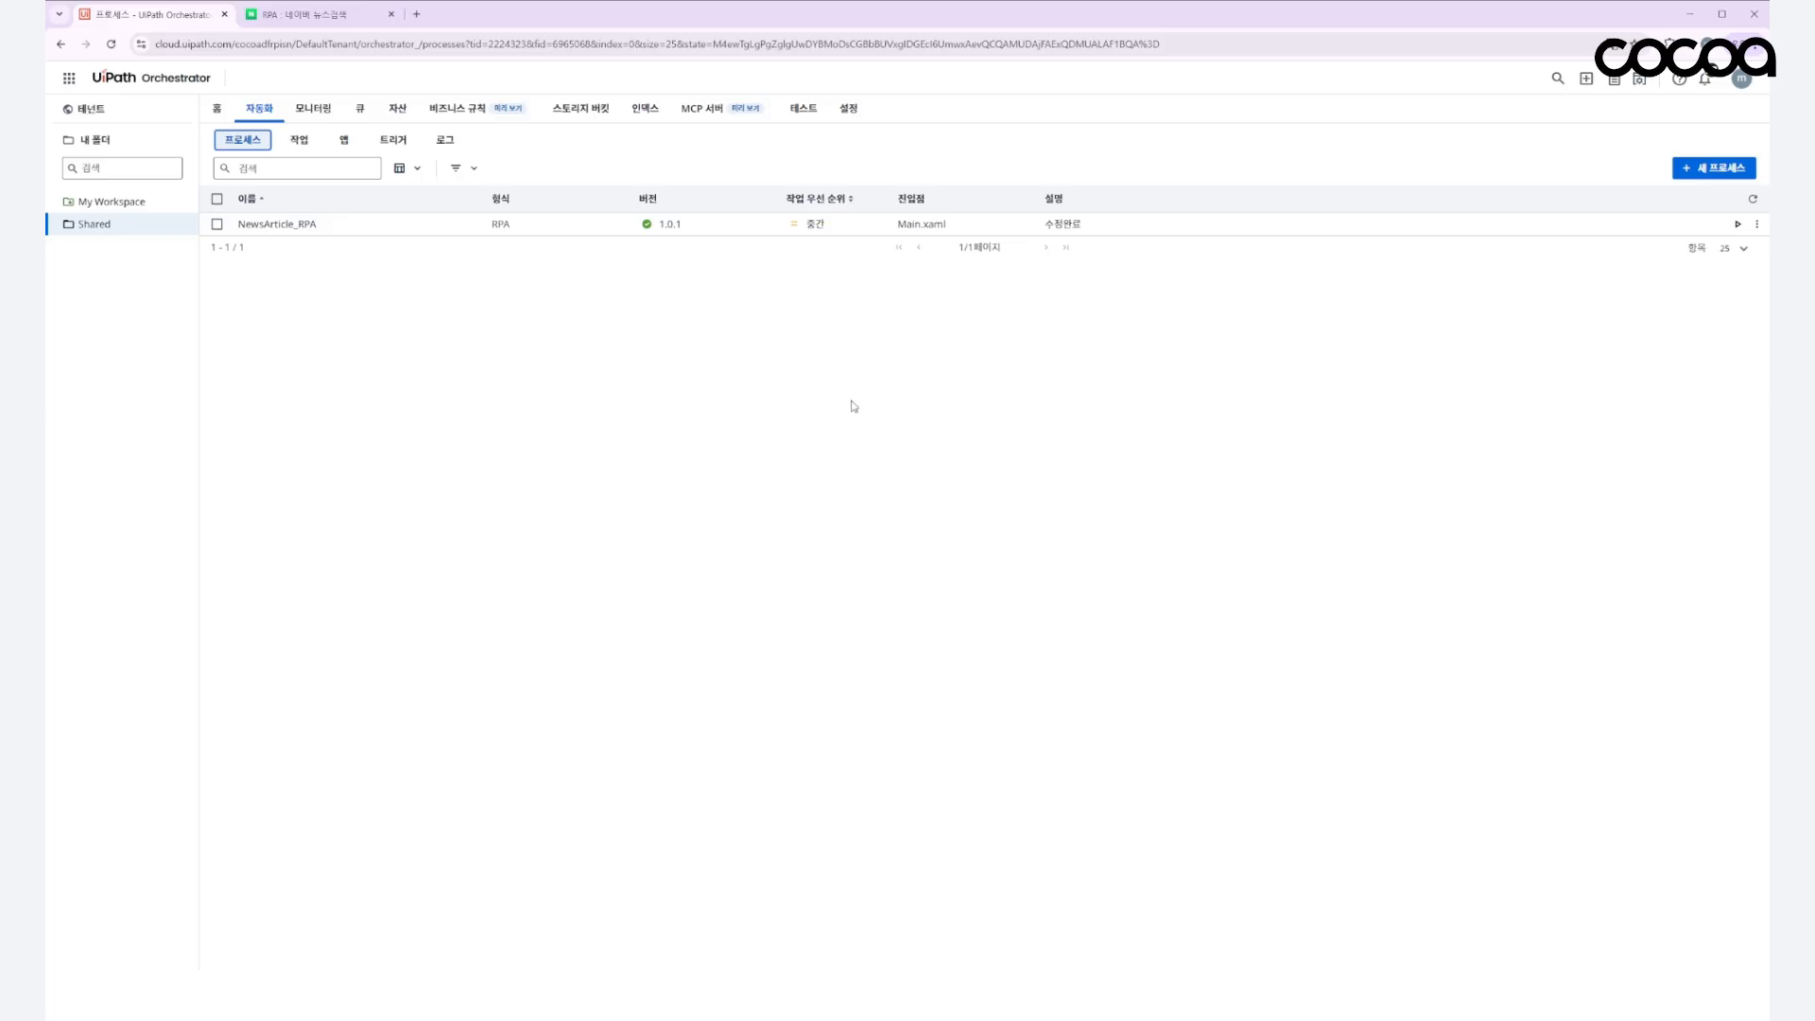
{"action": "left_click", "coordinate": [225, 110]}
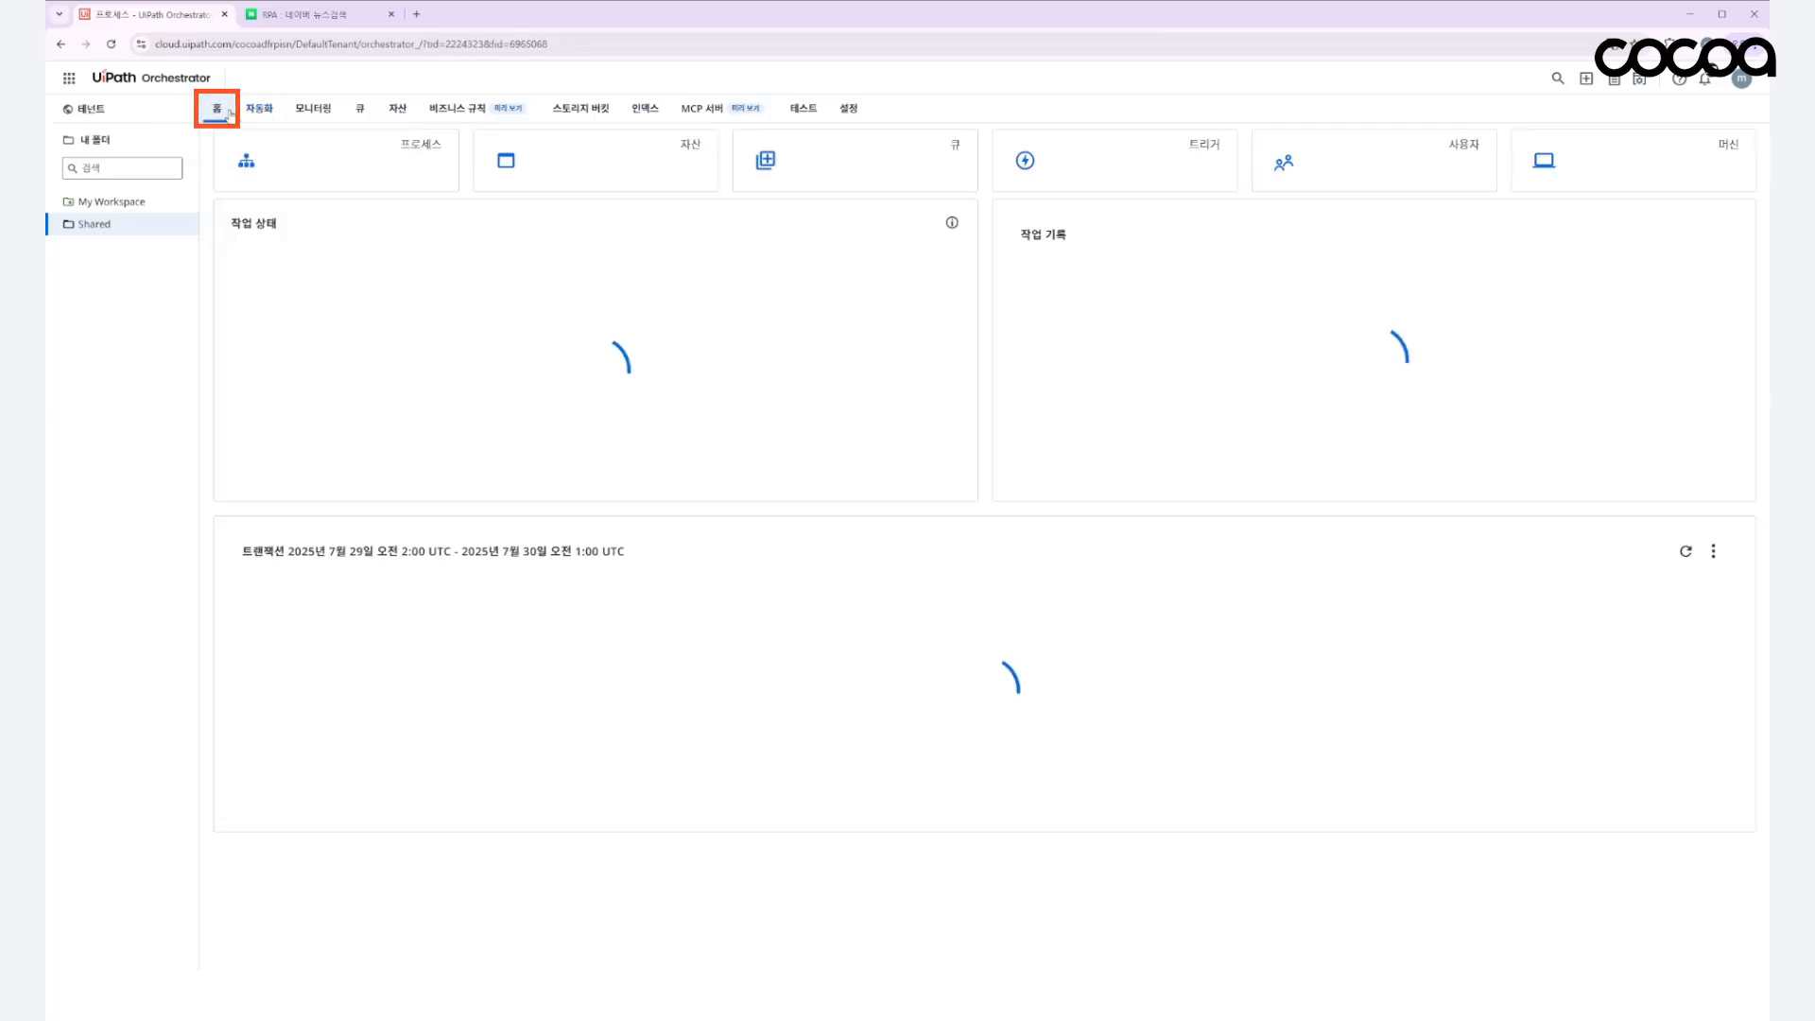
{"action": "left_click", "coordinate": [349, 162]}
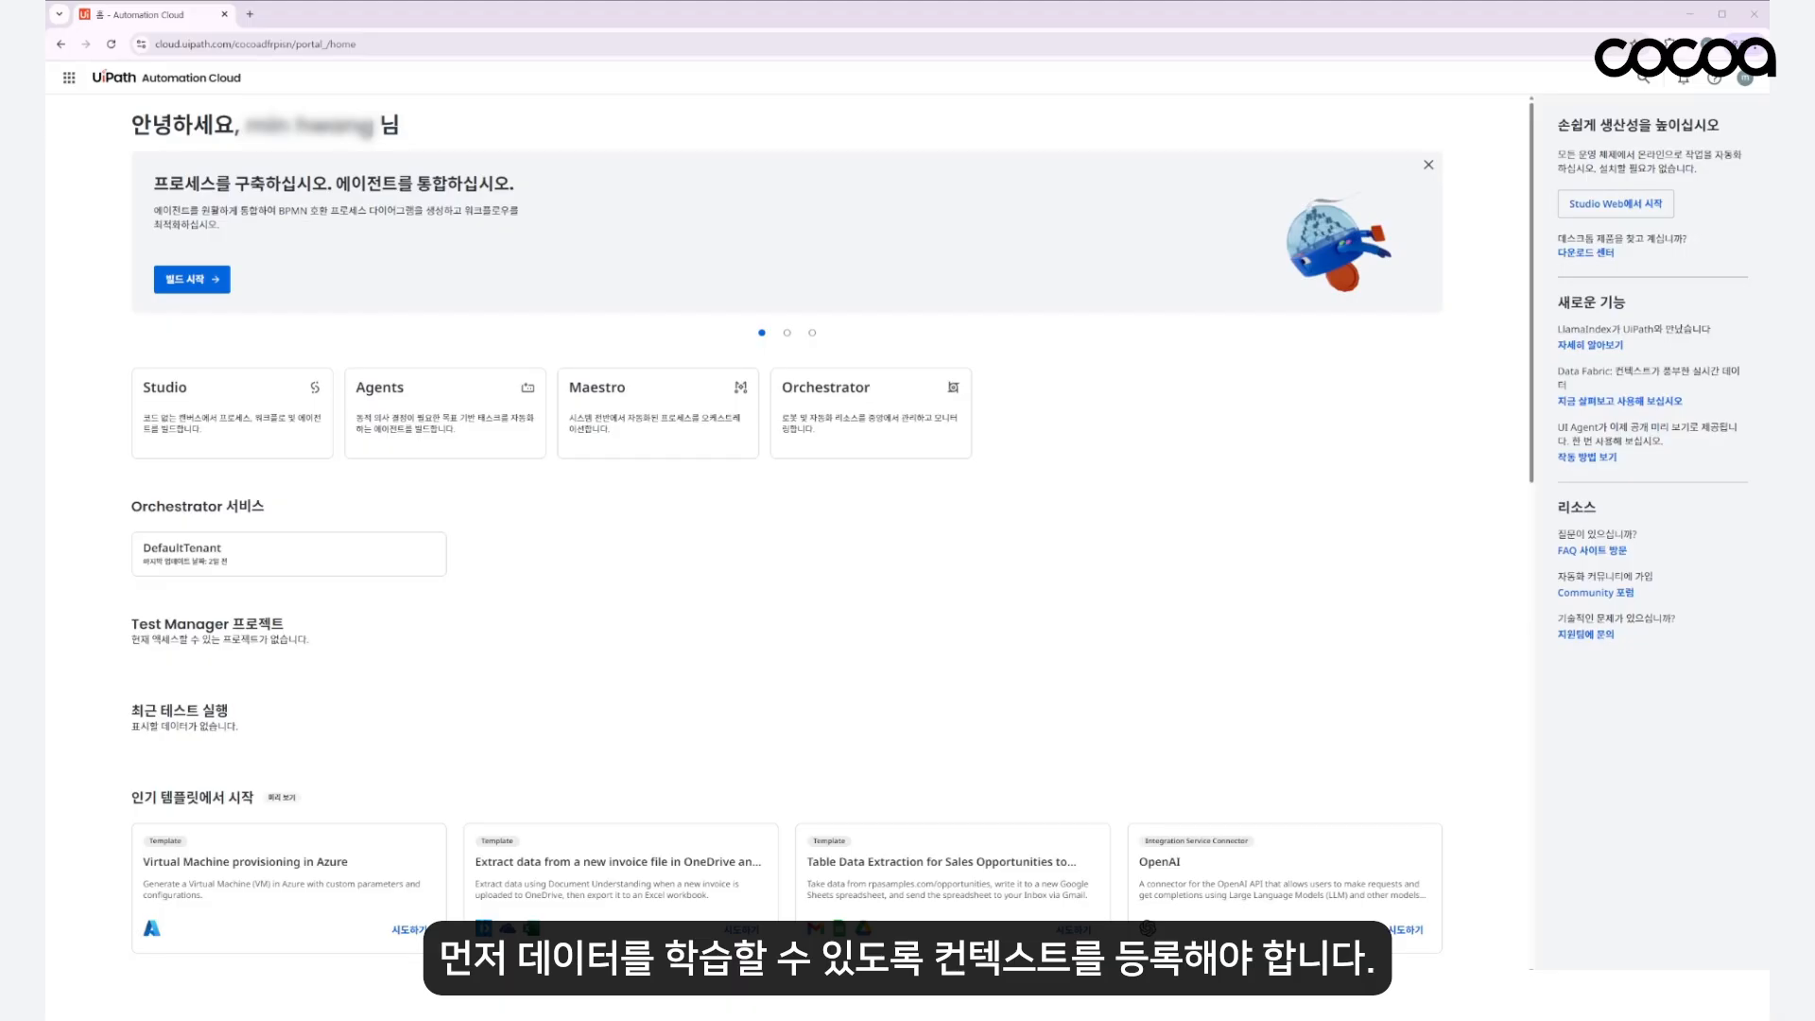
Step: In Orchestrator's Shared folder, start adding a new index and name it news_index
{"action": "left_click", "coordinate": [859, 447]}
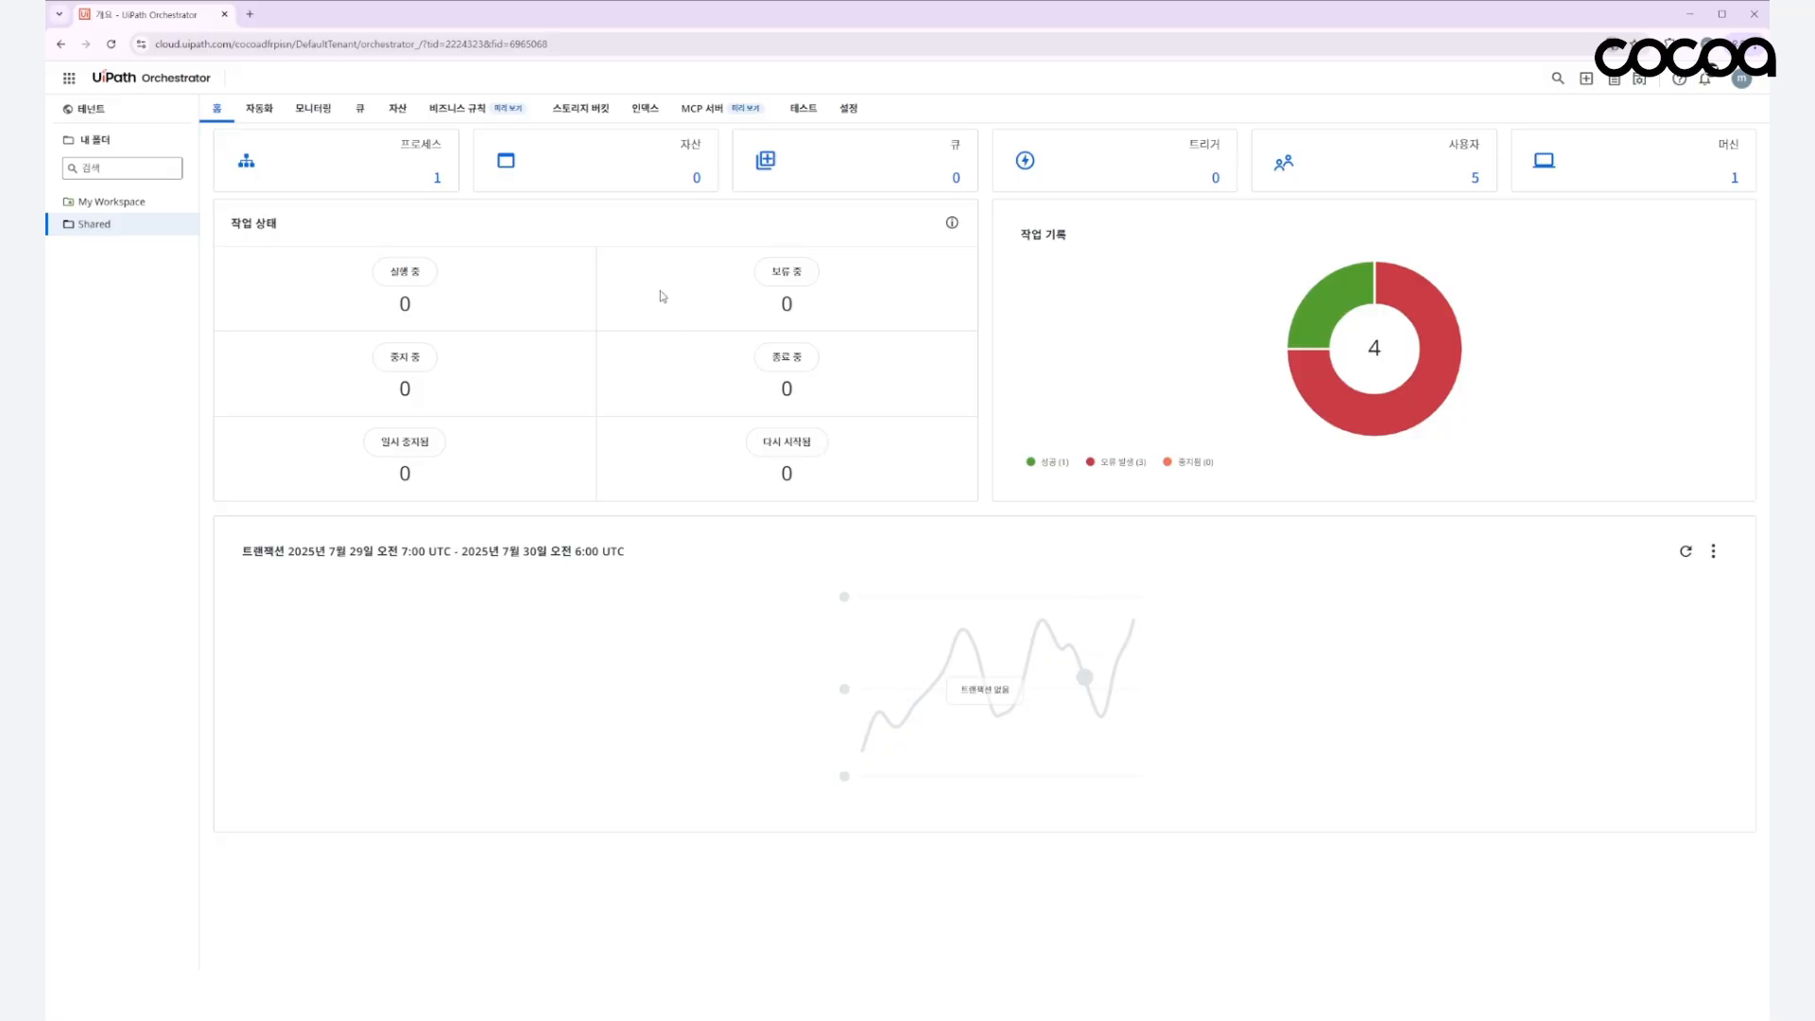
{"action": "left_click", "coordinate": [91, 227]}
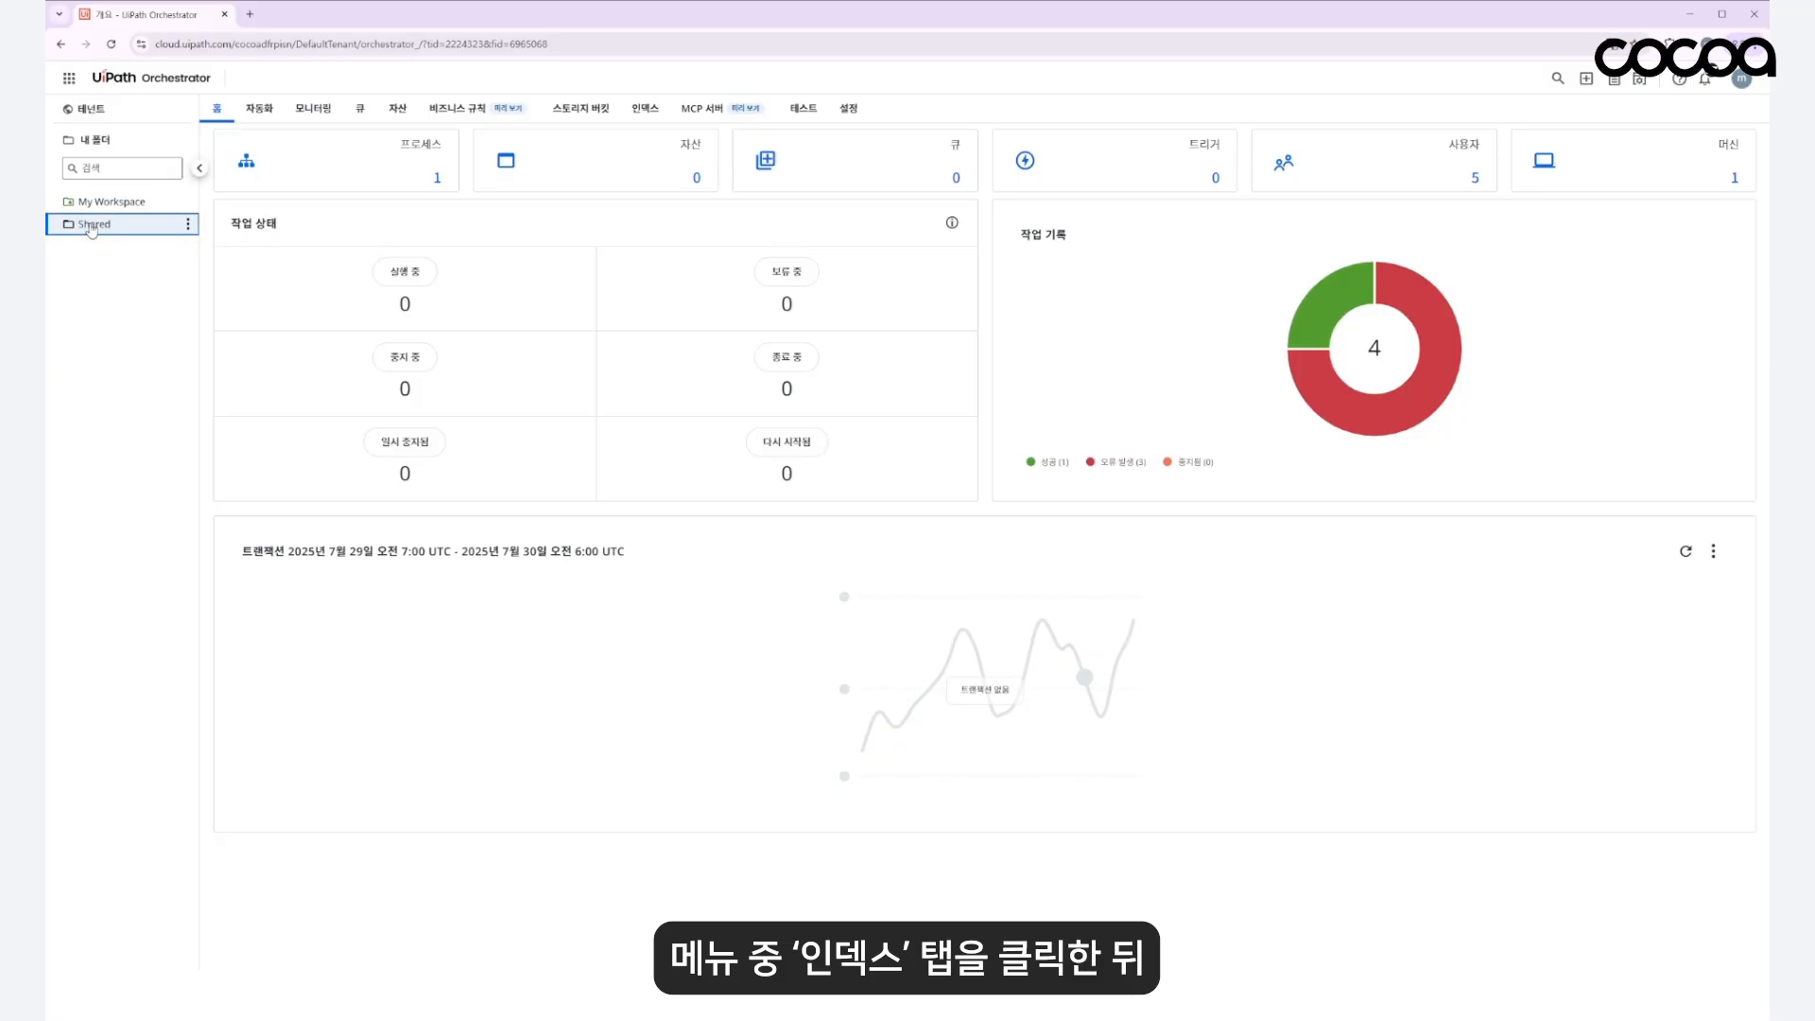
{"action": "left_click", "coordinate": [645, 109]}
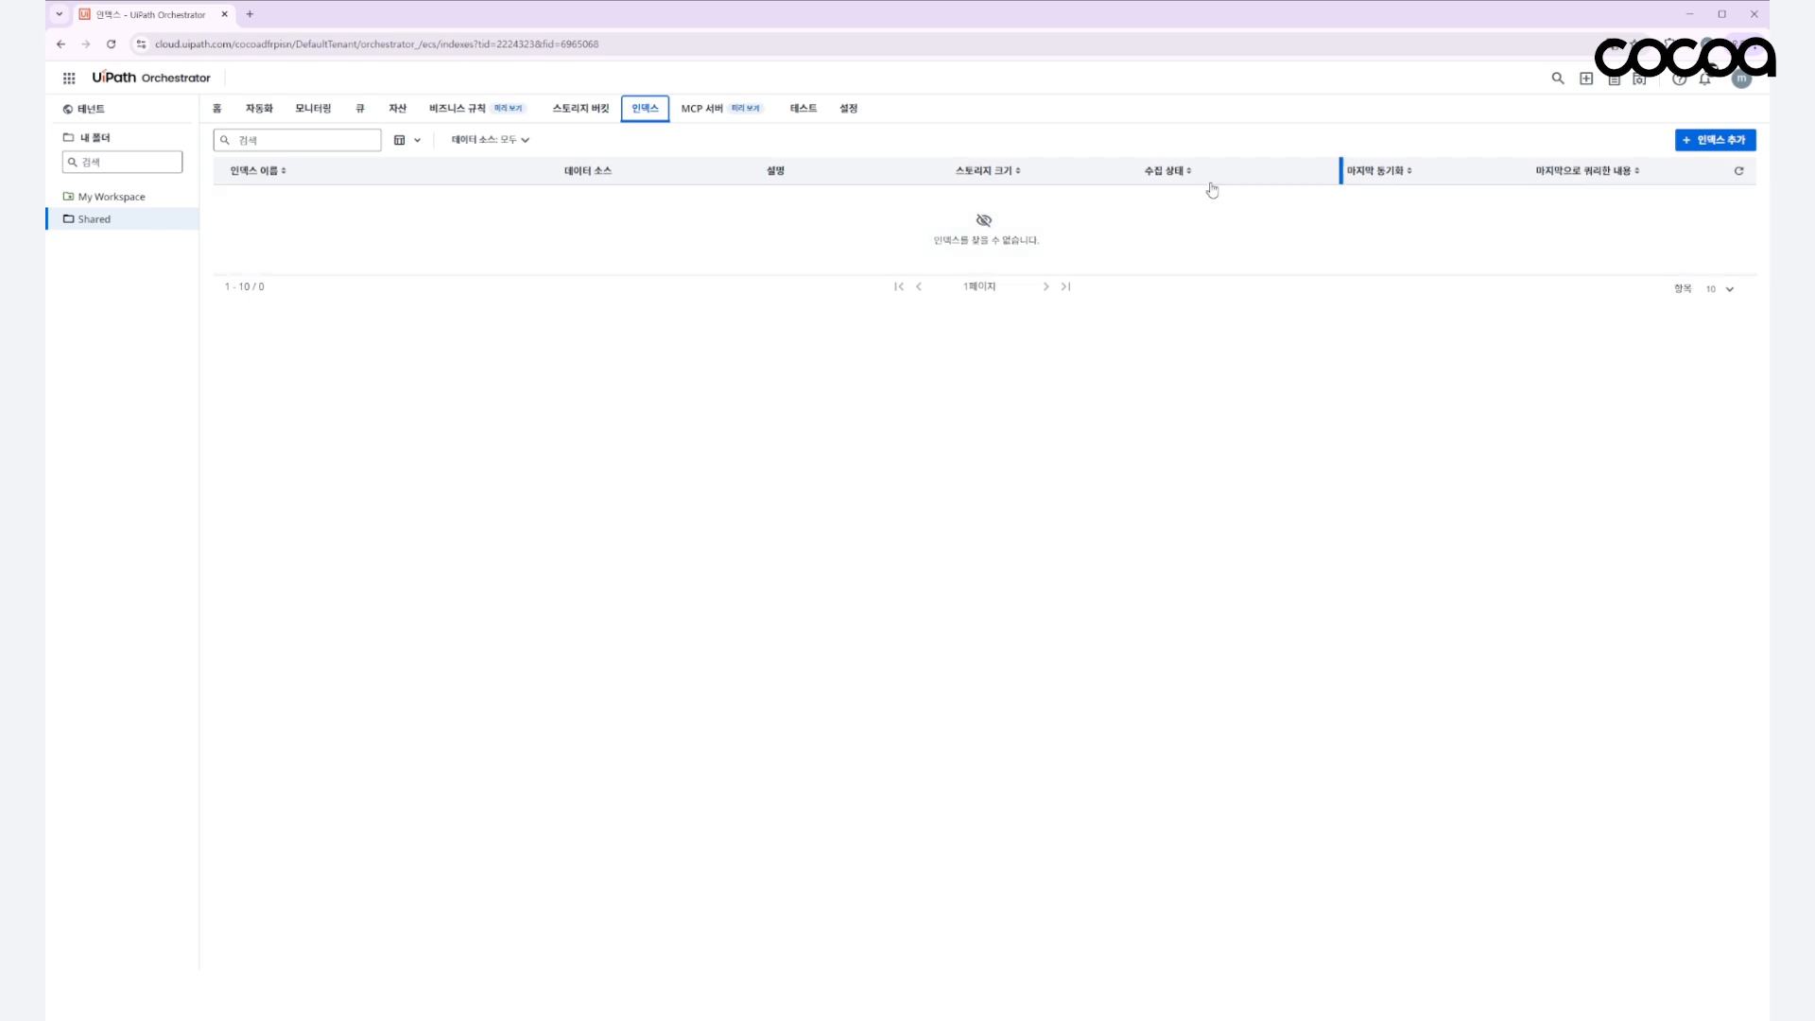
{"action": "left_click", "coordinate": [1715, 140]}
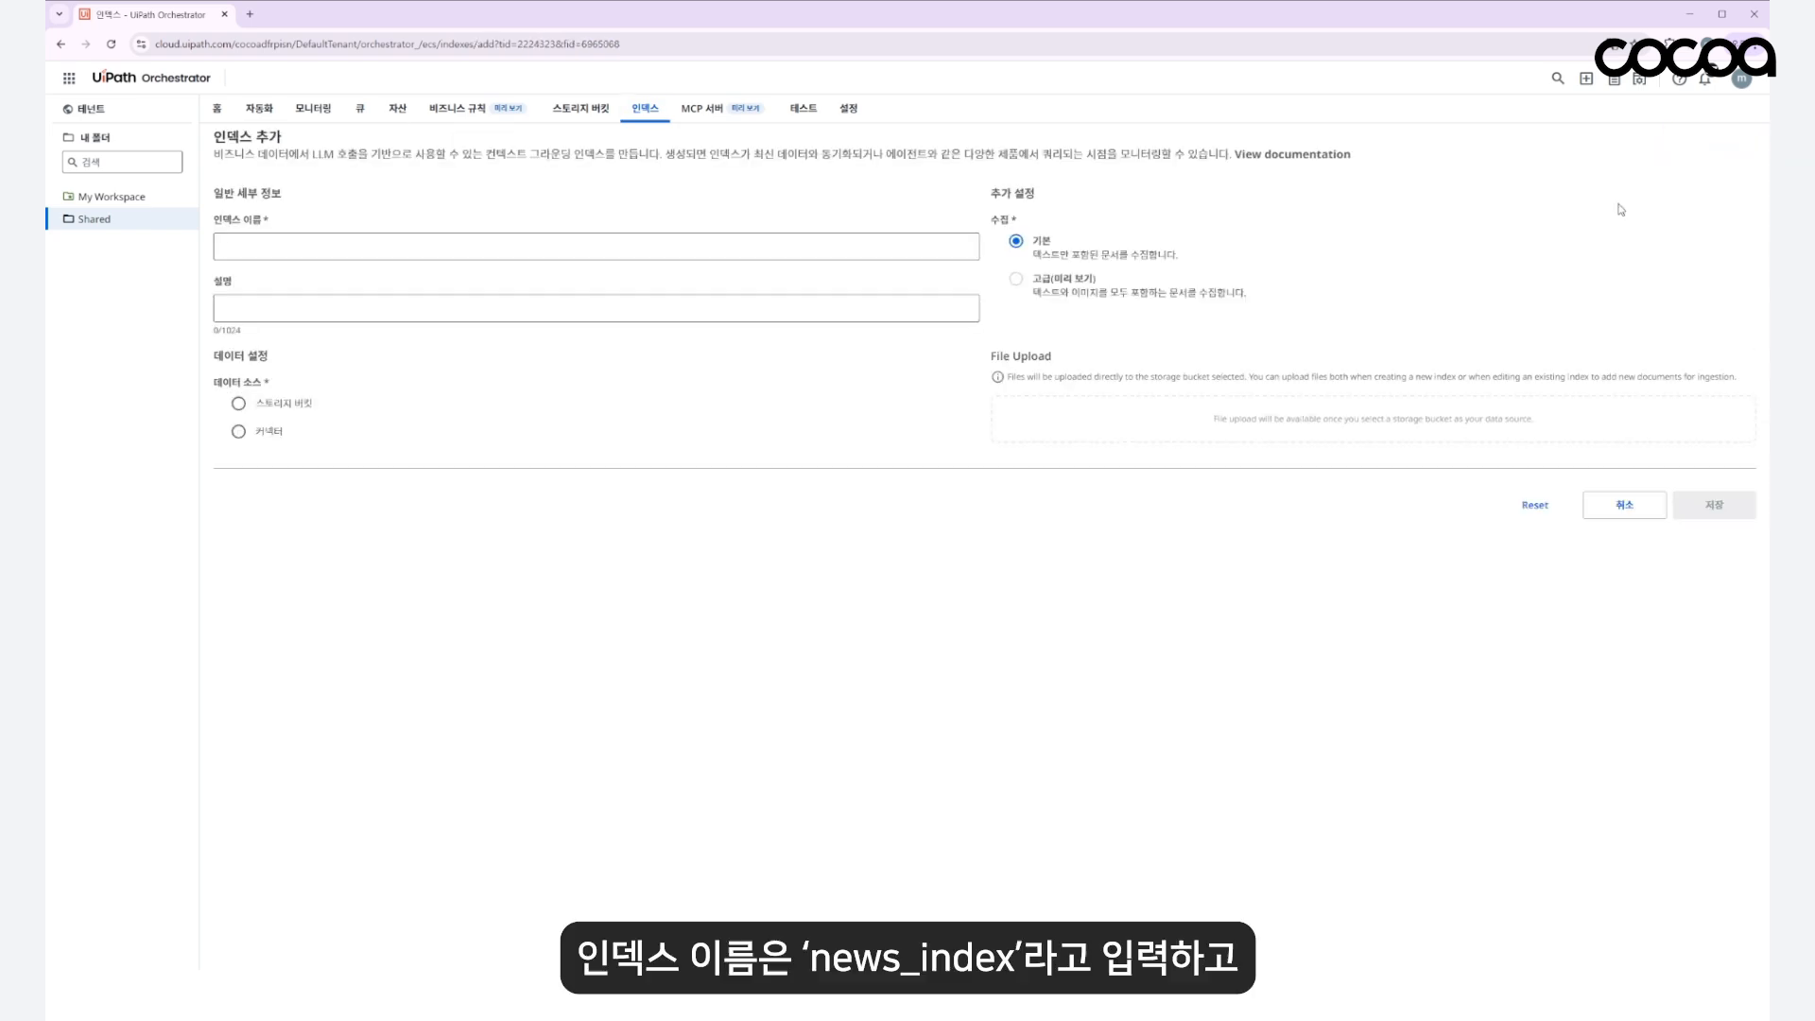
{"action": "left_click", "coordinate": [348, 243]}
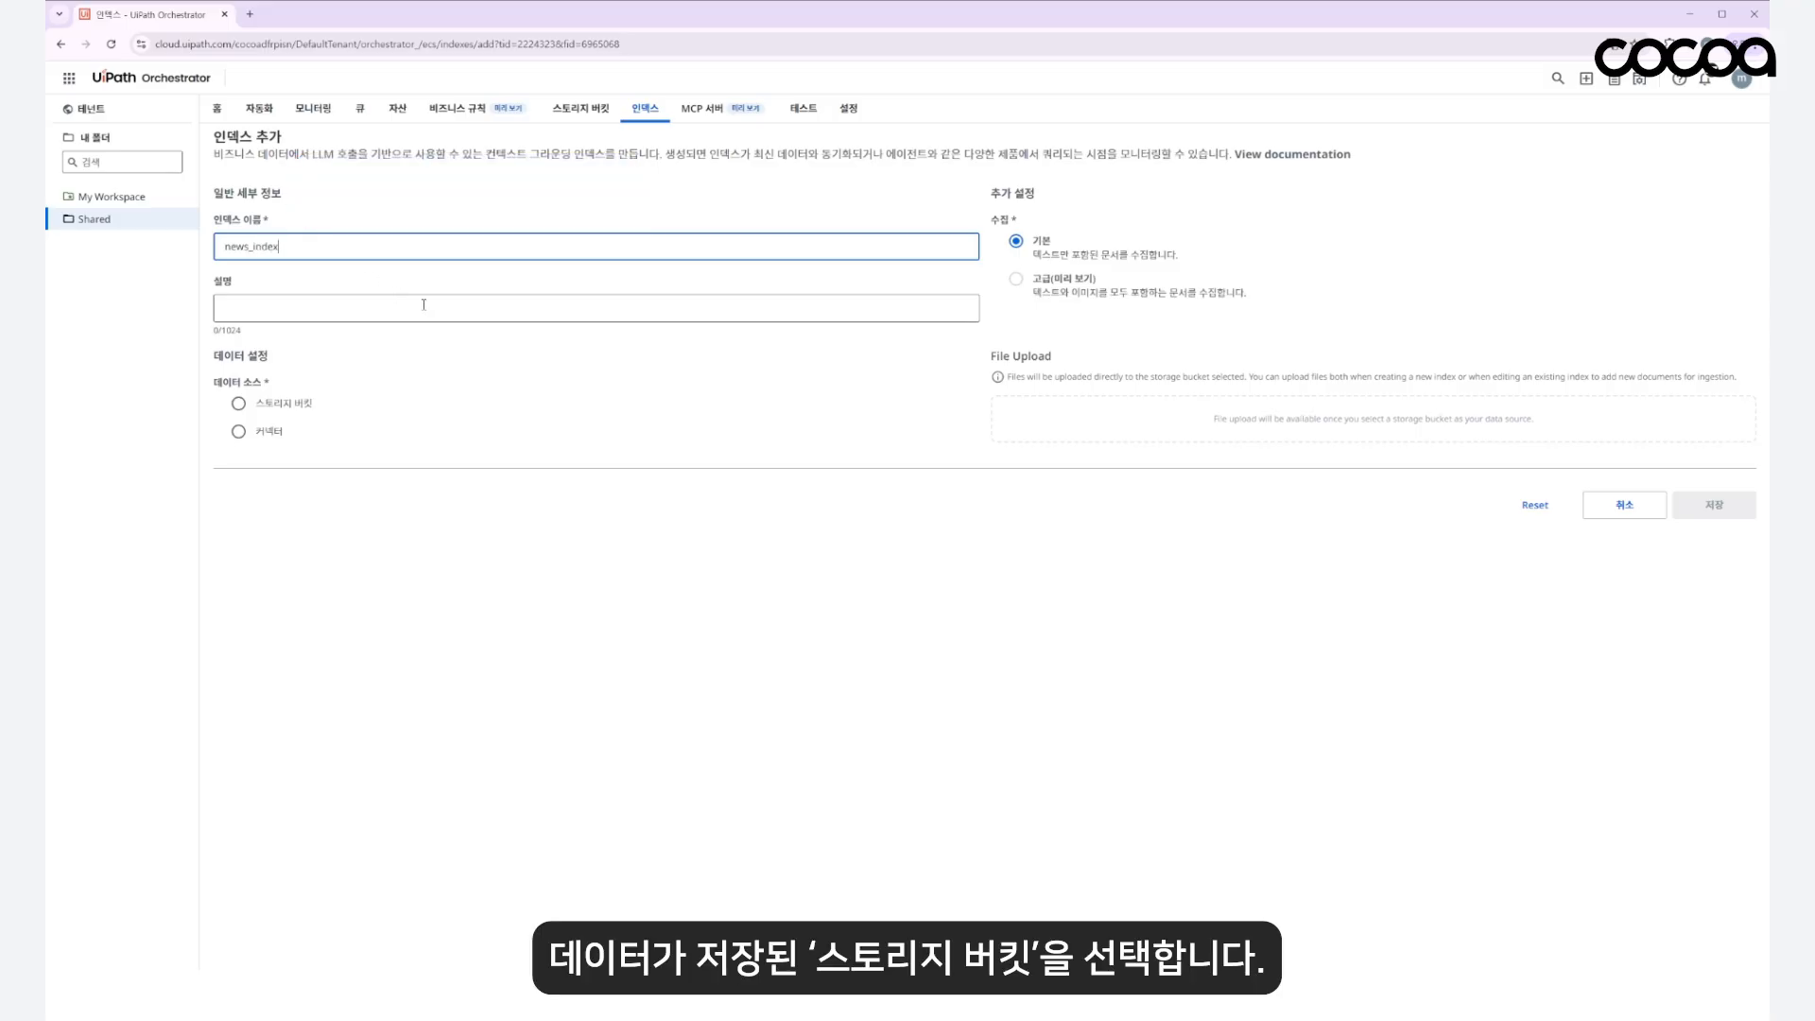
Step: Set the index's data source to a storage bucket, using the process bucket in the Shared folder
{"action": "left_click", "coordinate": [239, 404]}
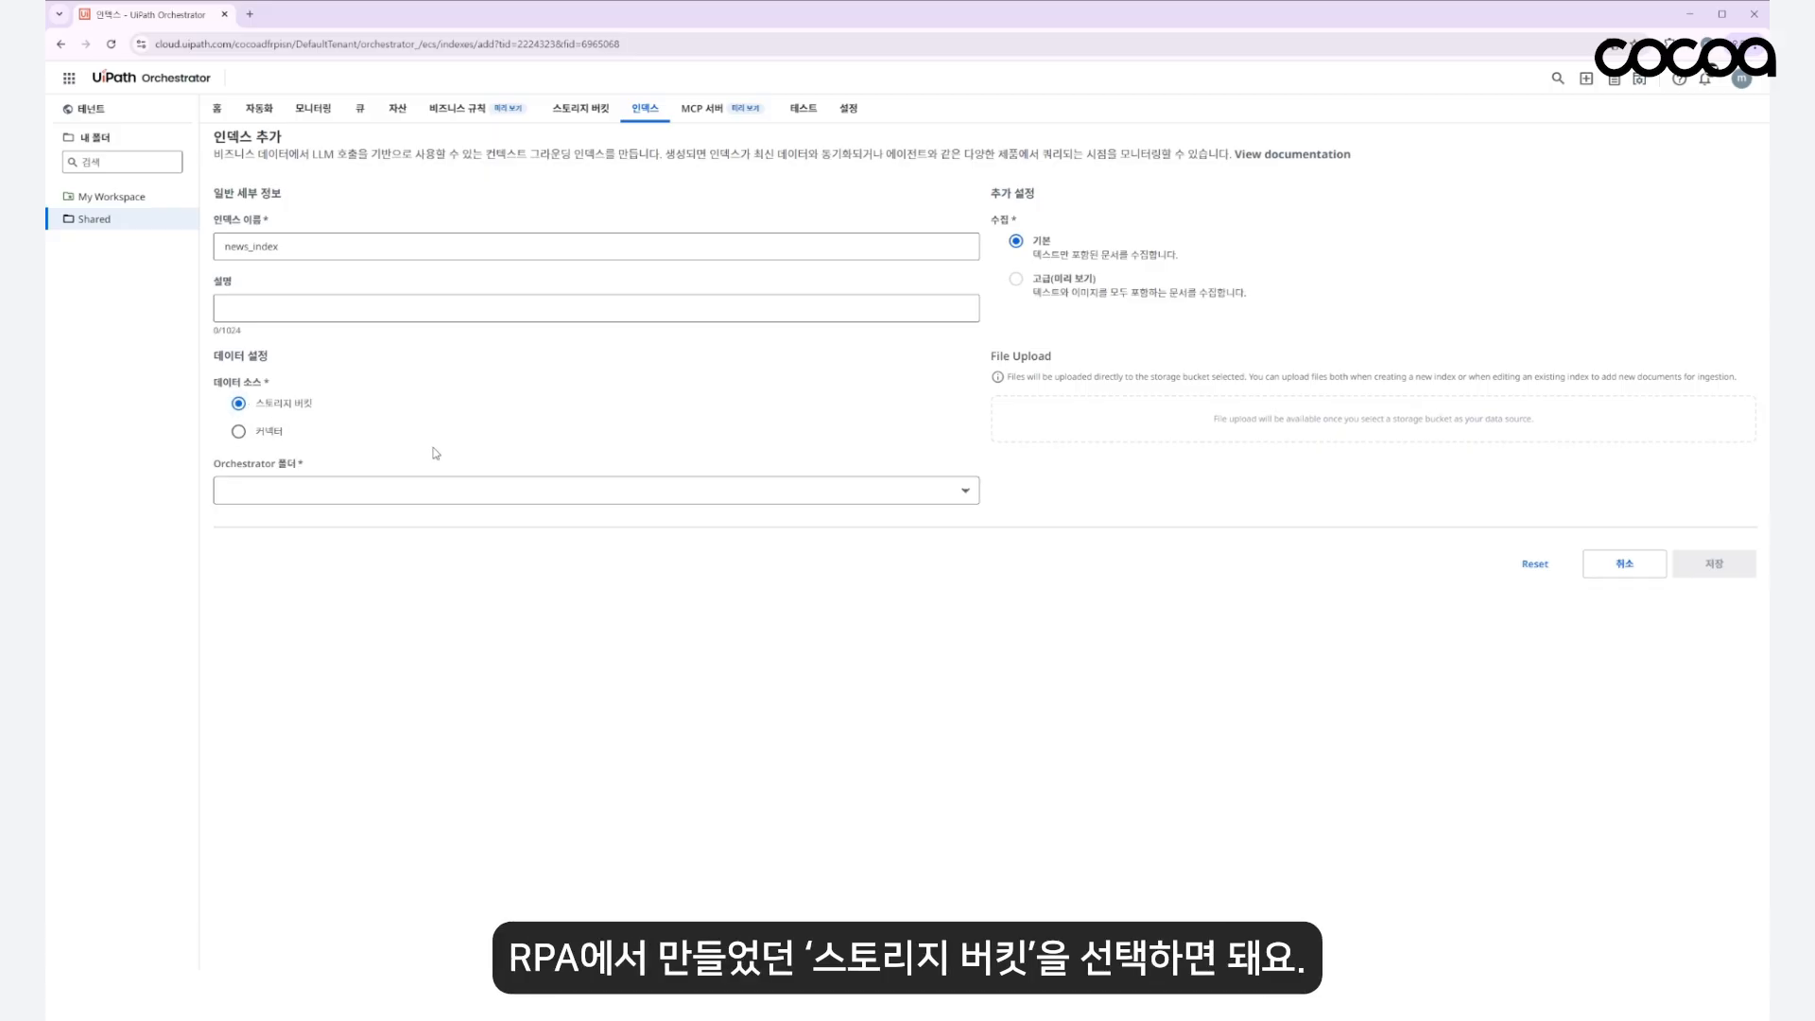
{"action": "left_click", "coordinate": [472, 491]}
{"action": "left_click", "coordinate": [445, 521]}
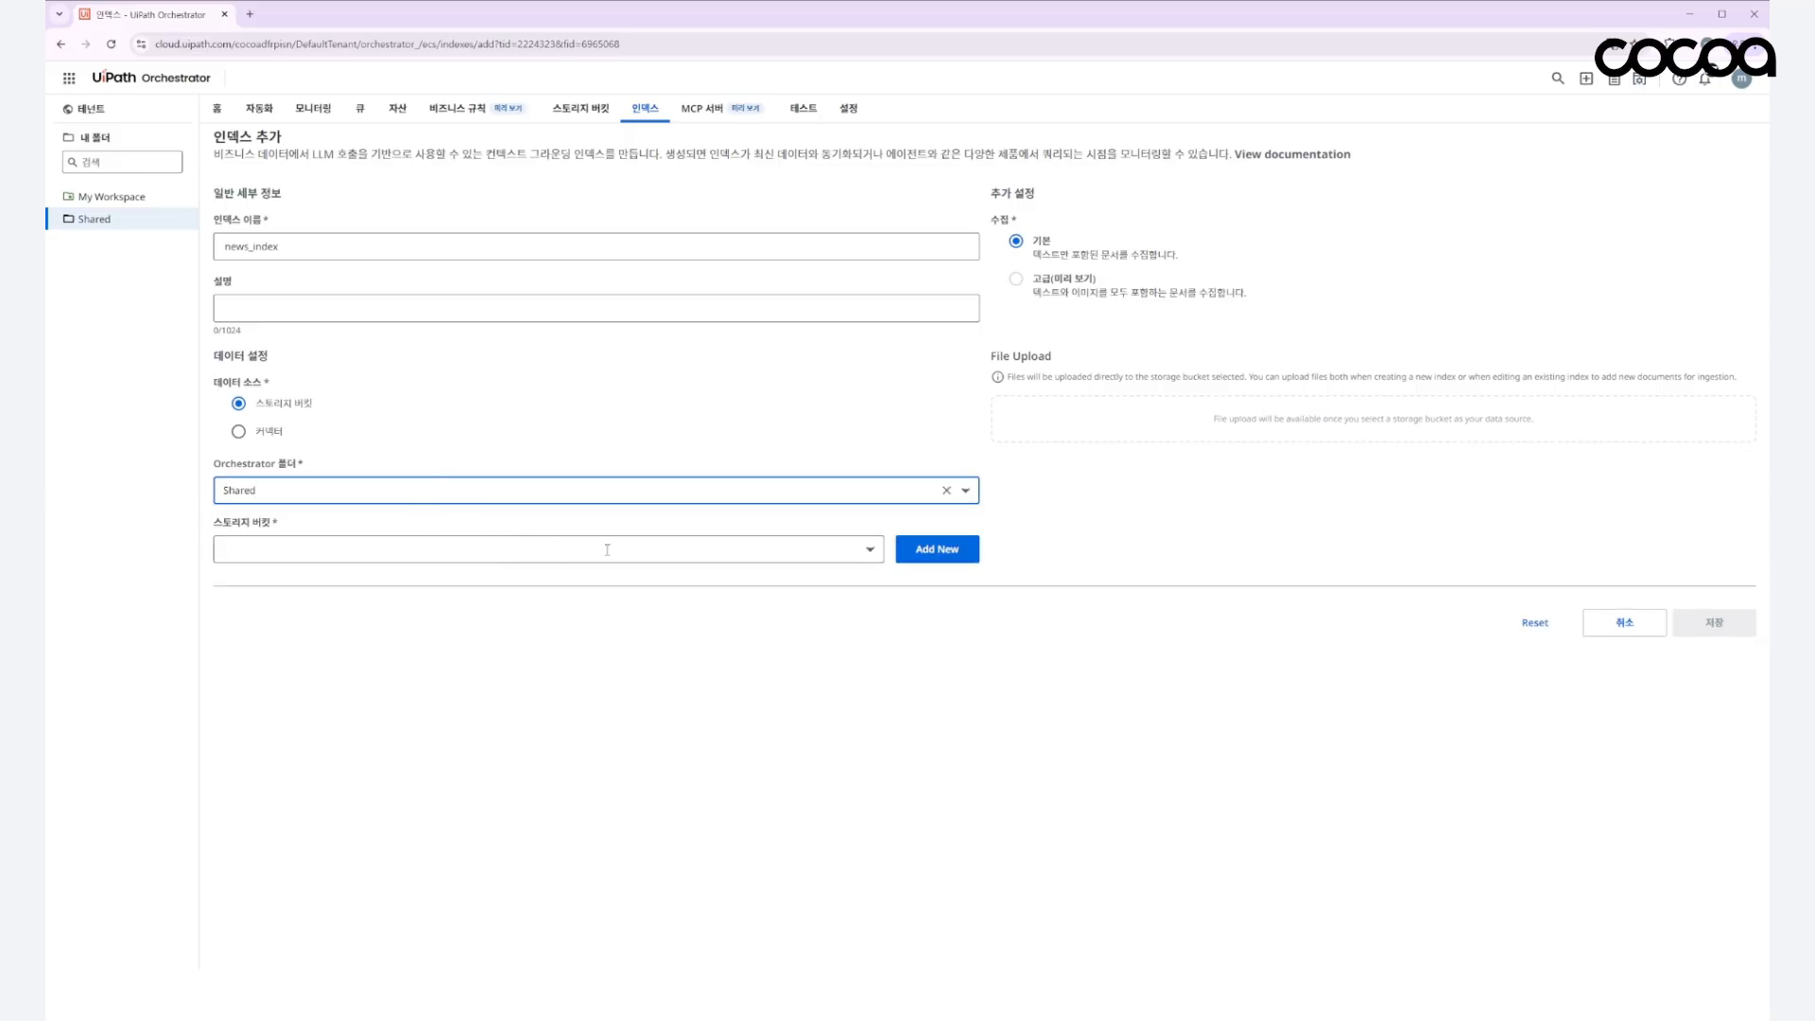
{"action": "left_click", "coordinate": [817, 556]}
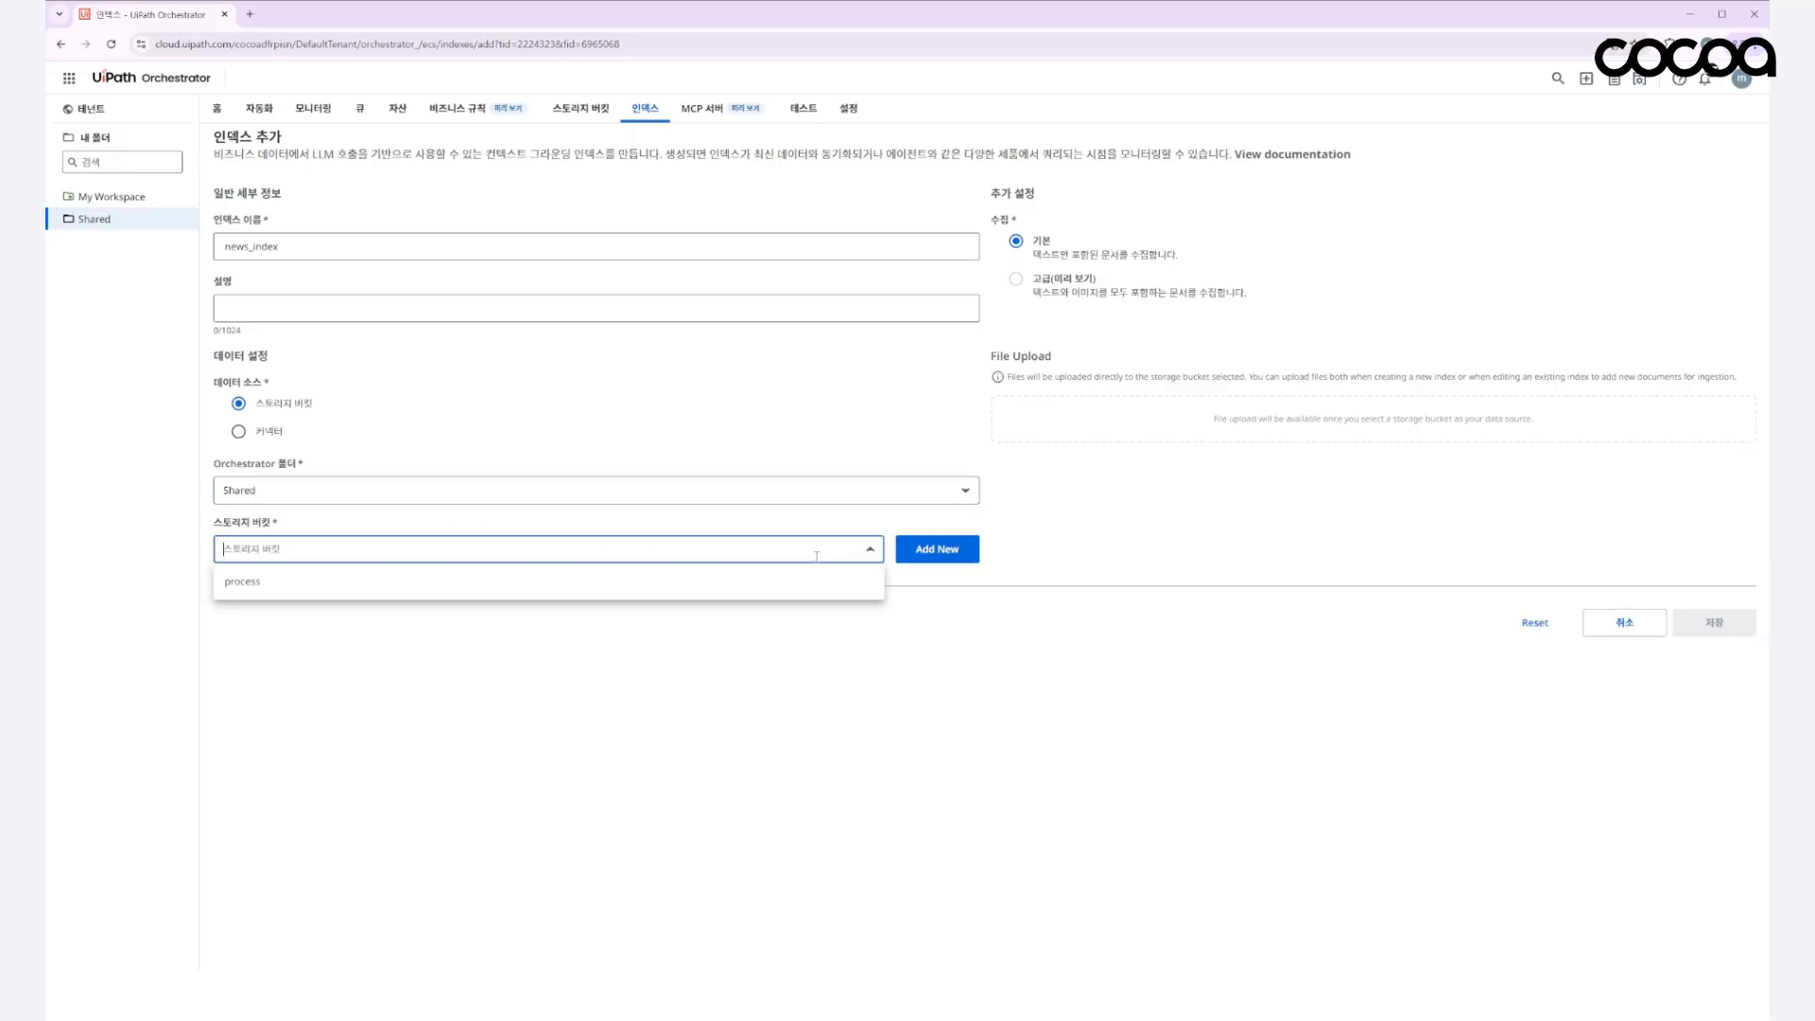
{"action": "left_click", "coordinate": [476, 587]}
Step: Keep the index's file type at All, include subfolders, save the index and refresh its ingestion status
{"action": "left_click", "coordinate": [475, 607]}
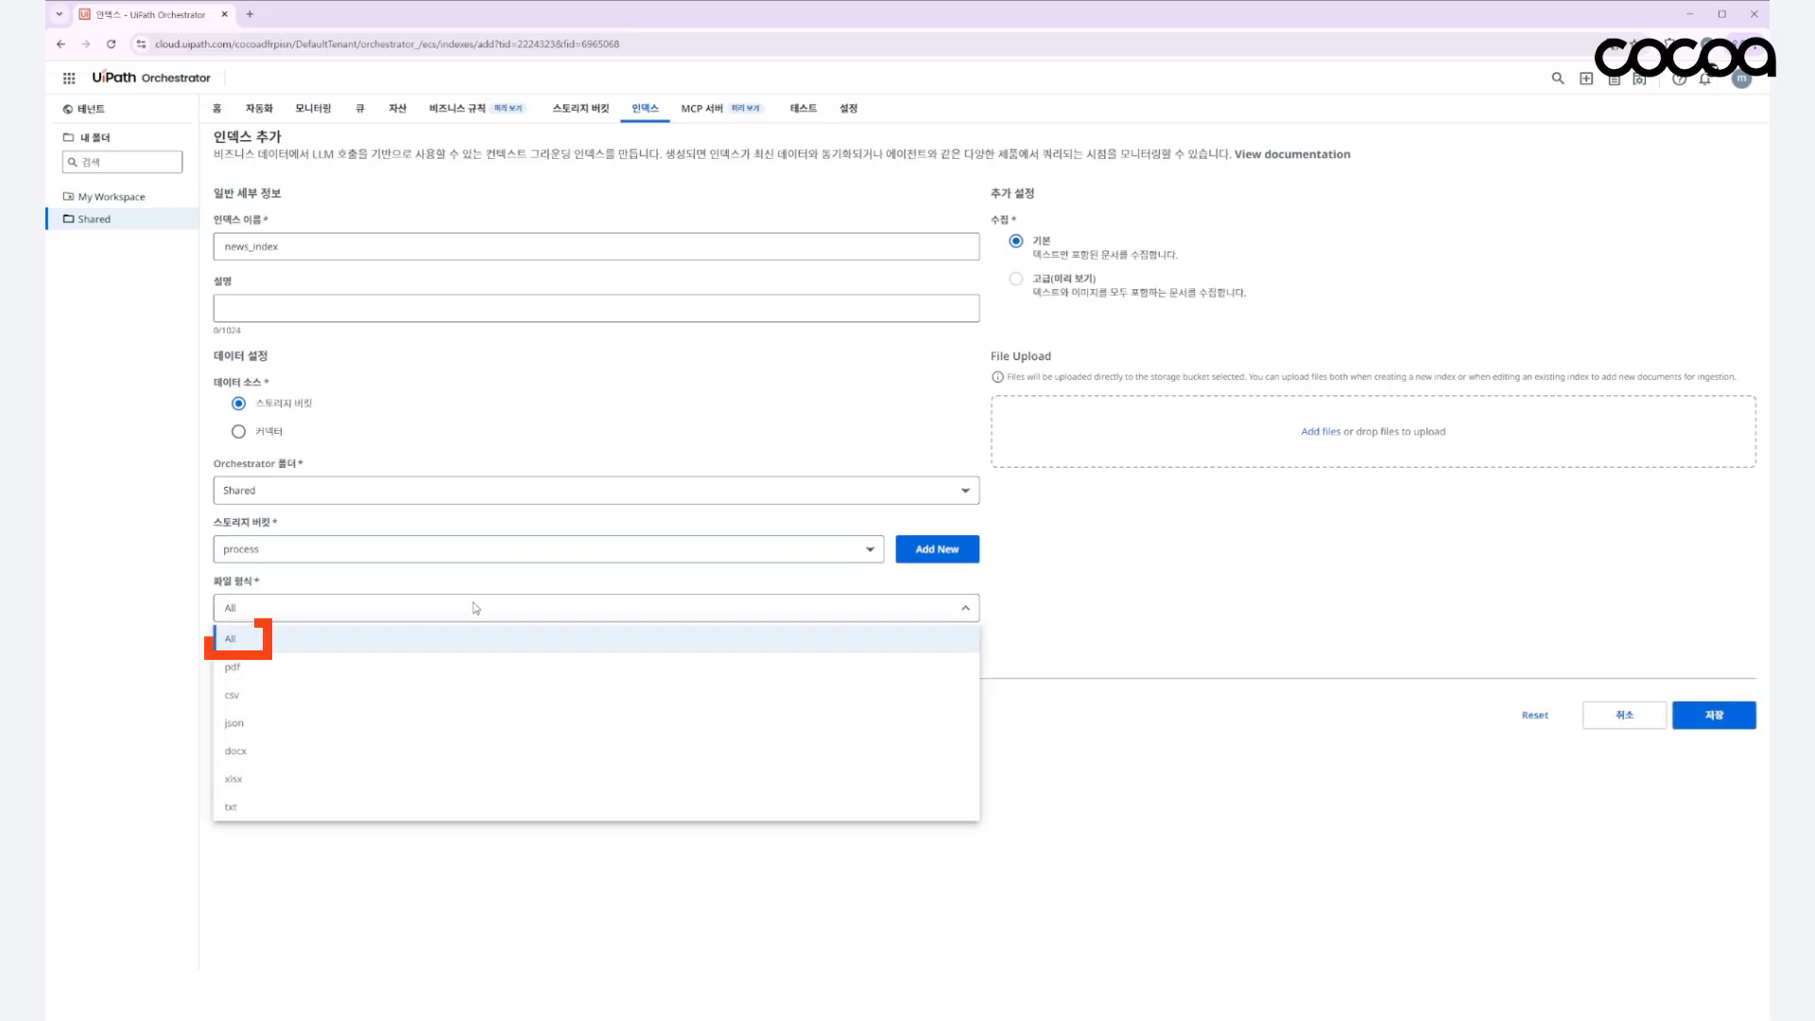
{"action": "left_click", "coordinate": [476, 607]}
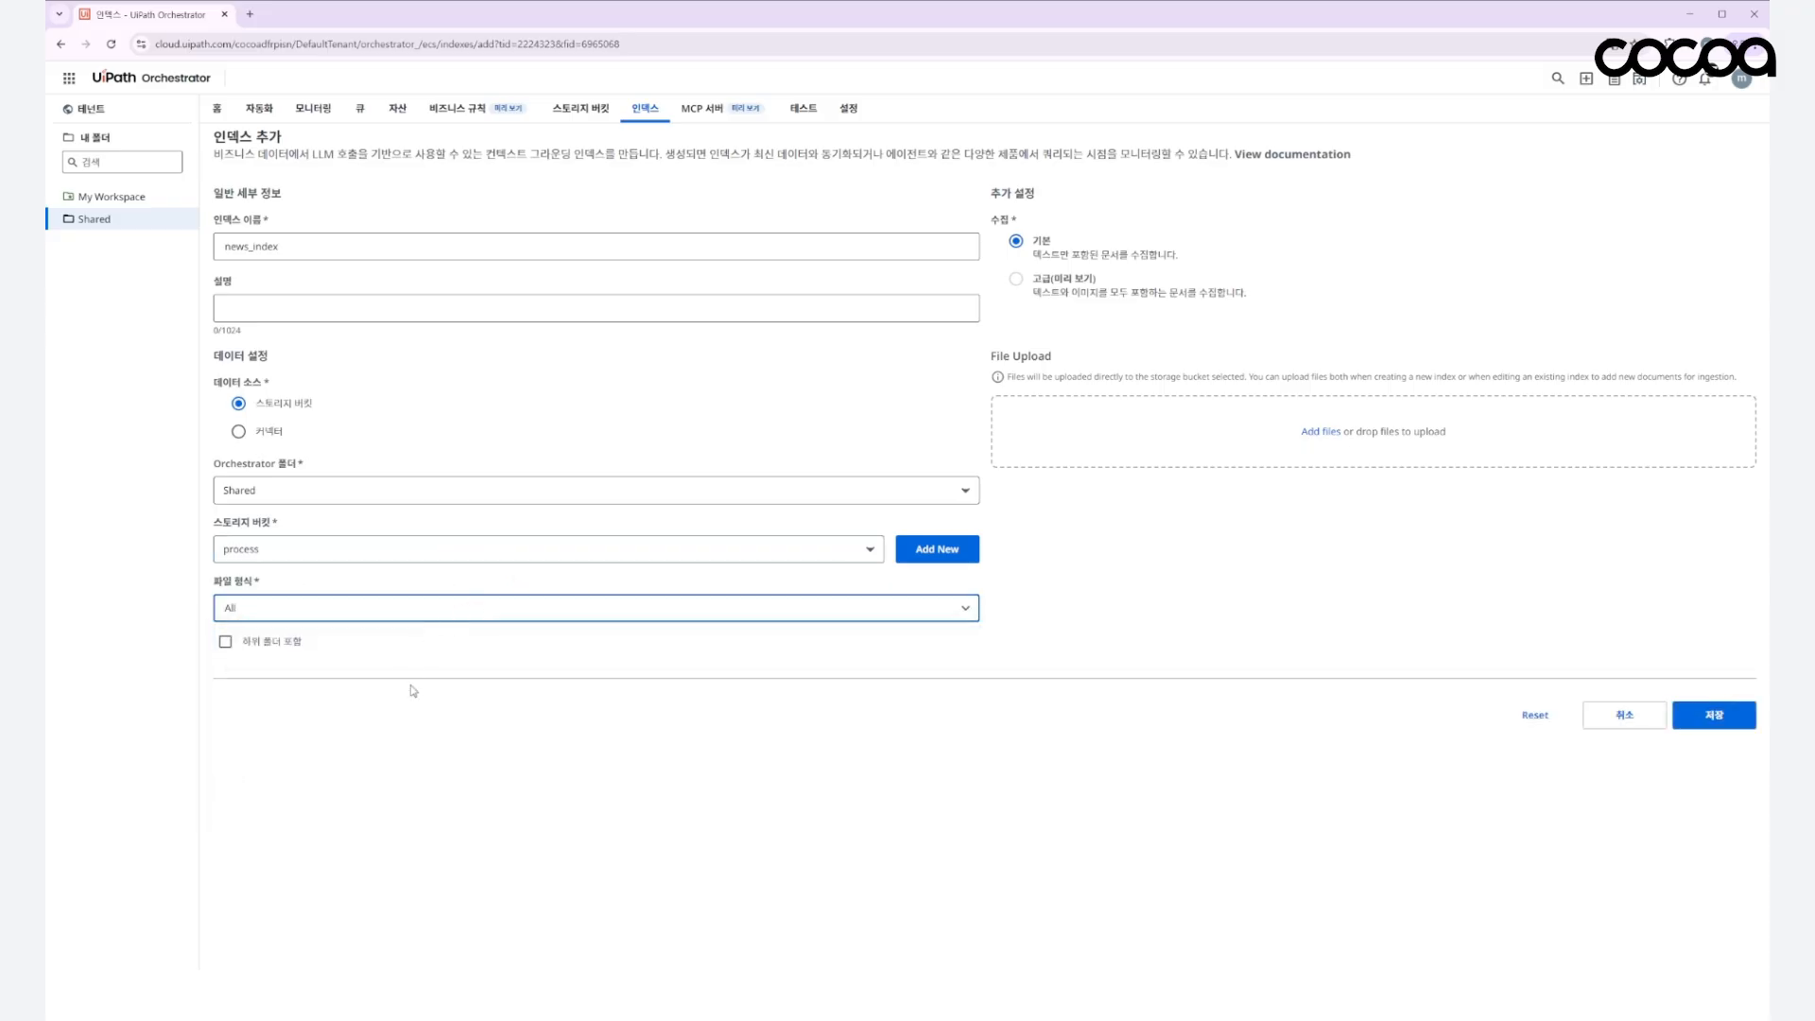
{"action": "left_click", "coordinate": [259, 642]}
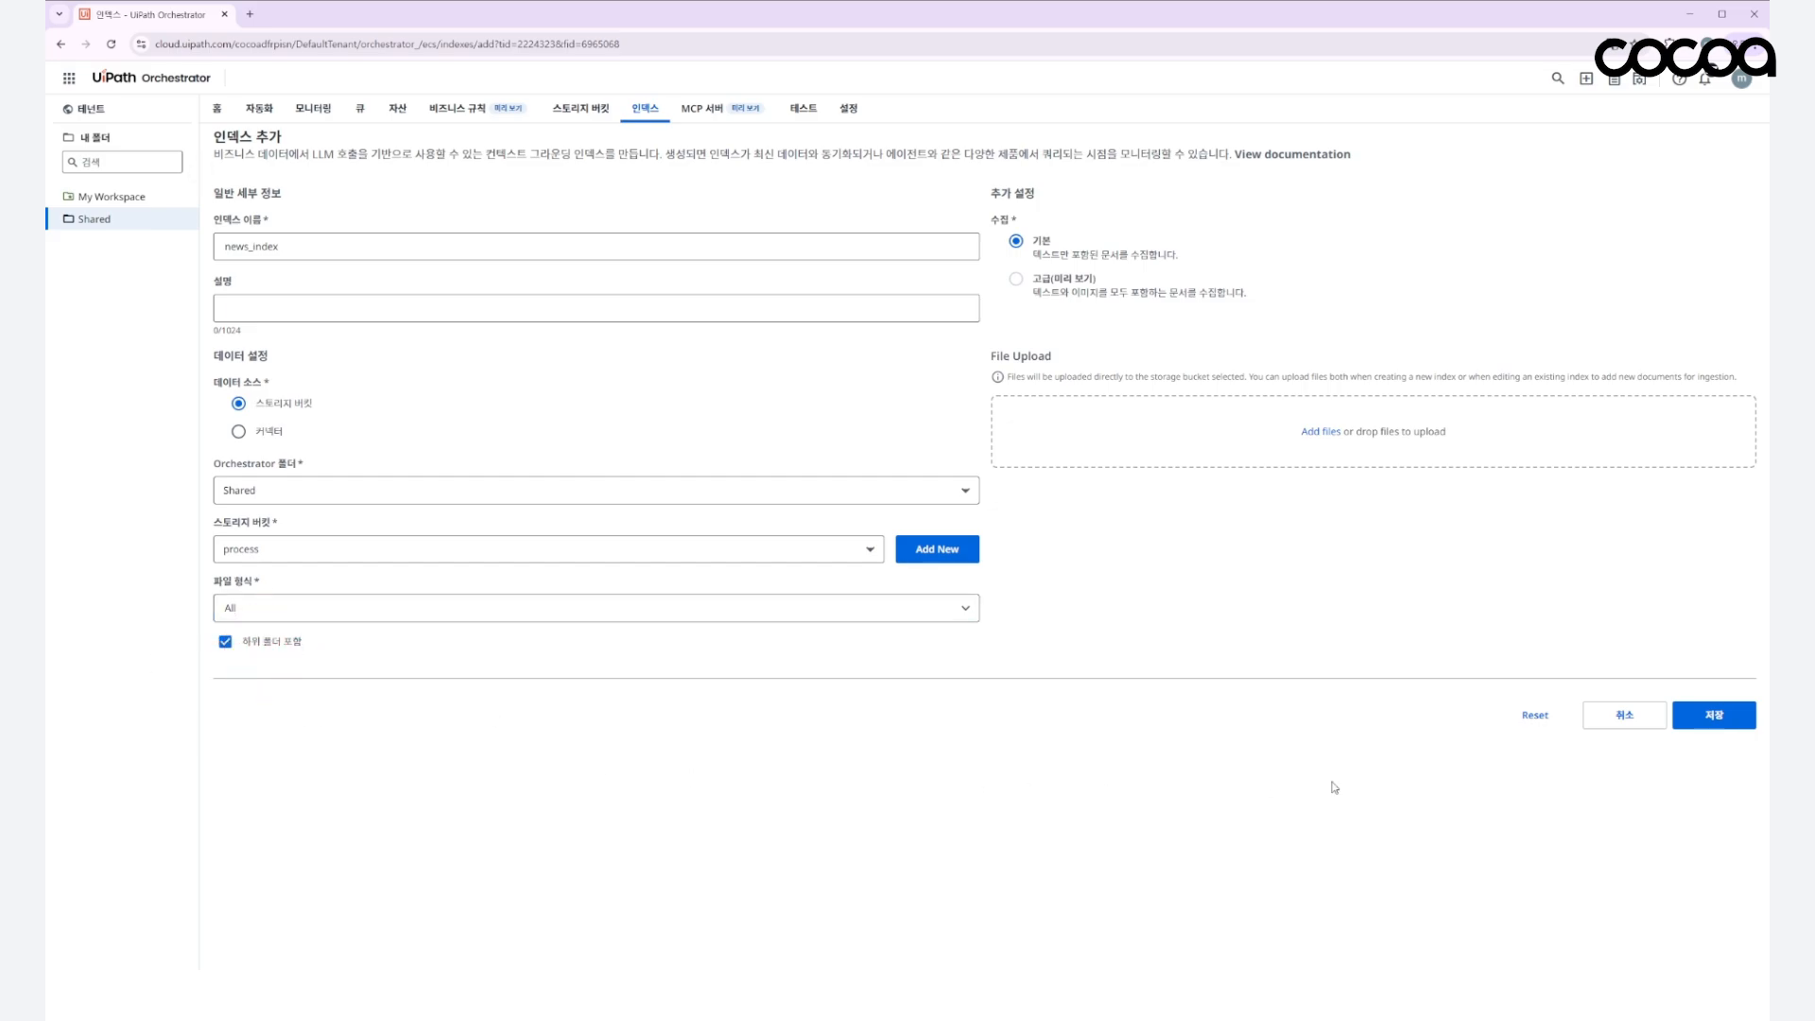
{"action": "left_click", "coordinate": [1707, 718]}
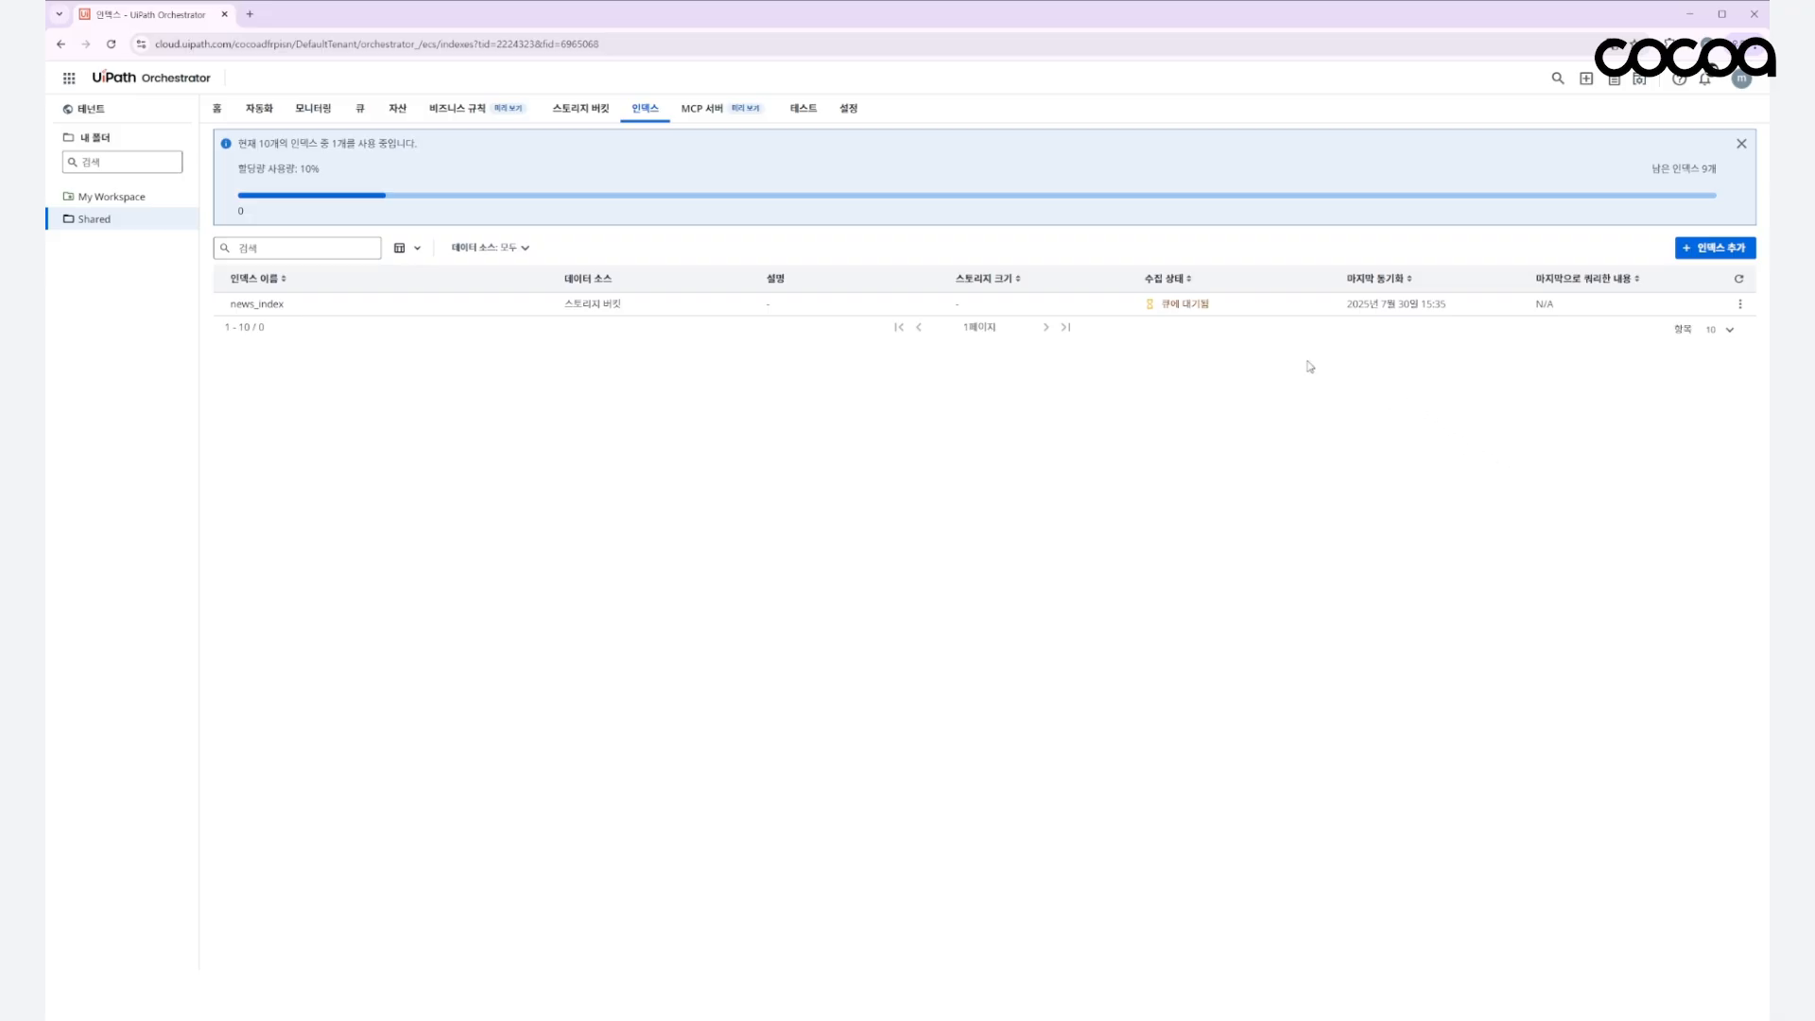
{"action": "left_click", "coordinate": [1740, 280]}
{"action": "left_click", "coordinate": [1740, 280]}
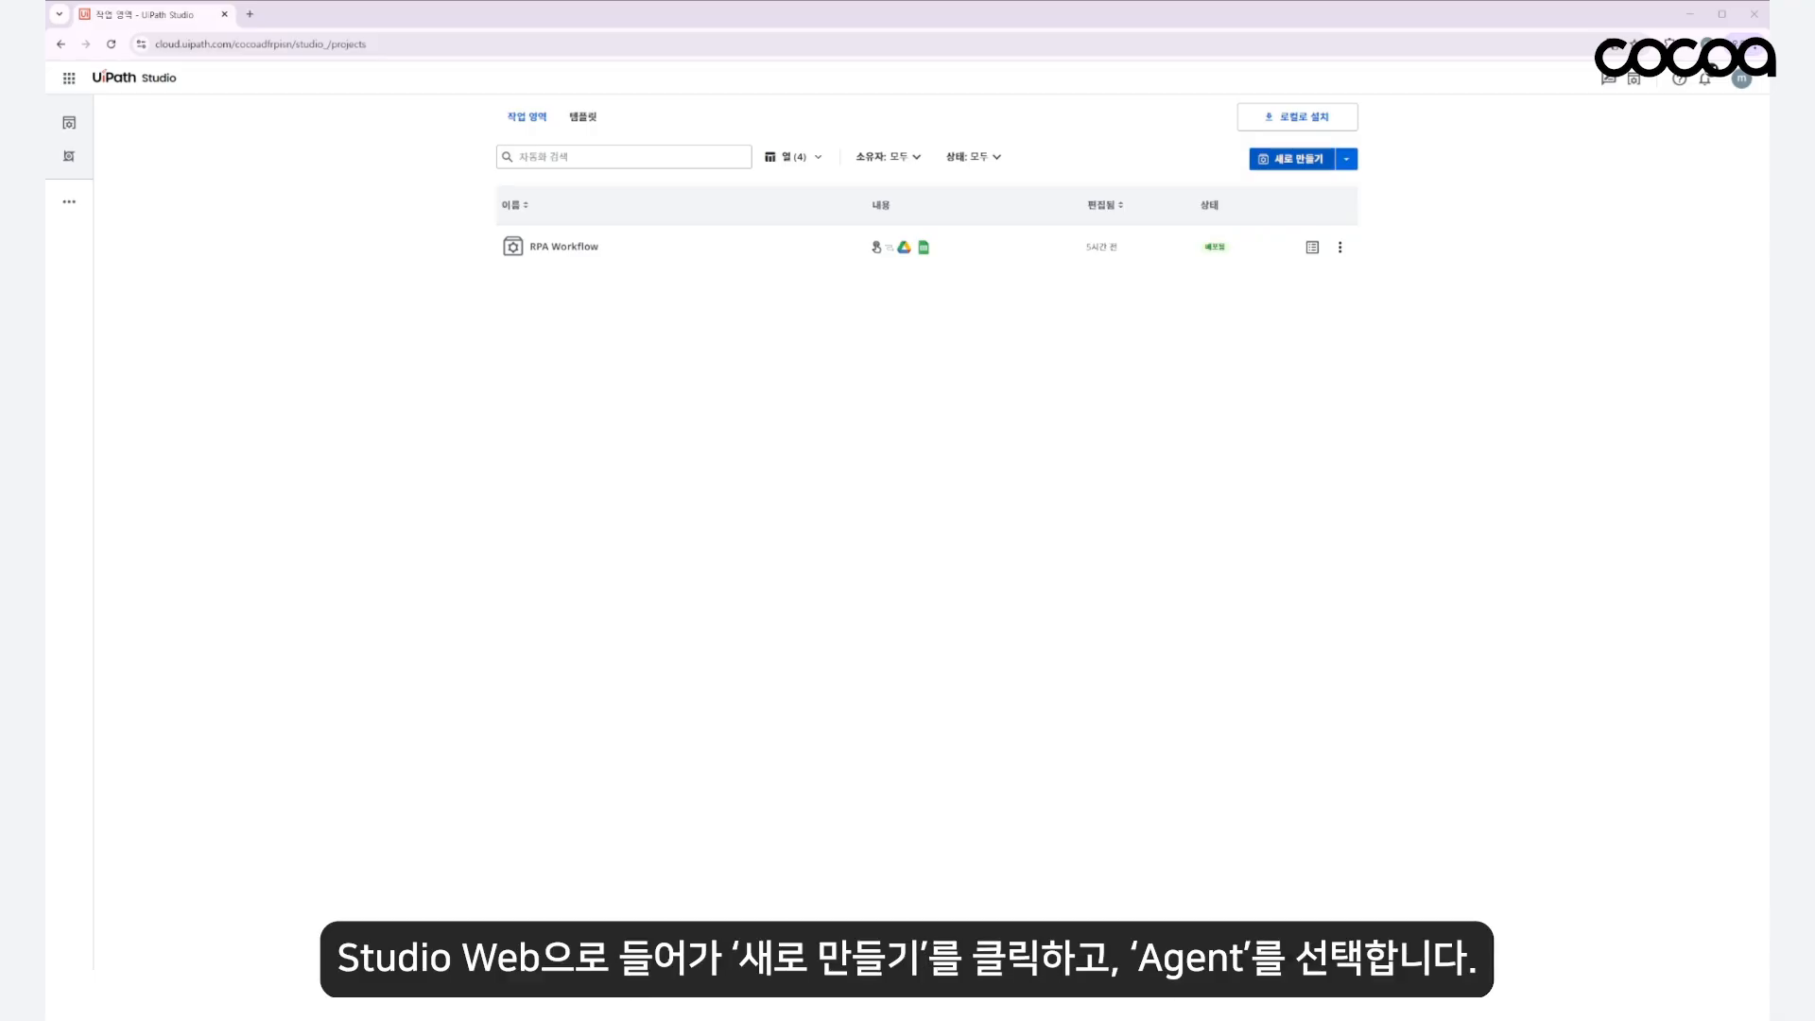
Step: In UiPath Studio, create a new agent project, starting from scratch instead of generating it with Autopilot
{"action": "left_click", "coordinate": [1346, 161]}
{"action": "left_click", "coordinate": [1321, 162]}
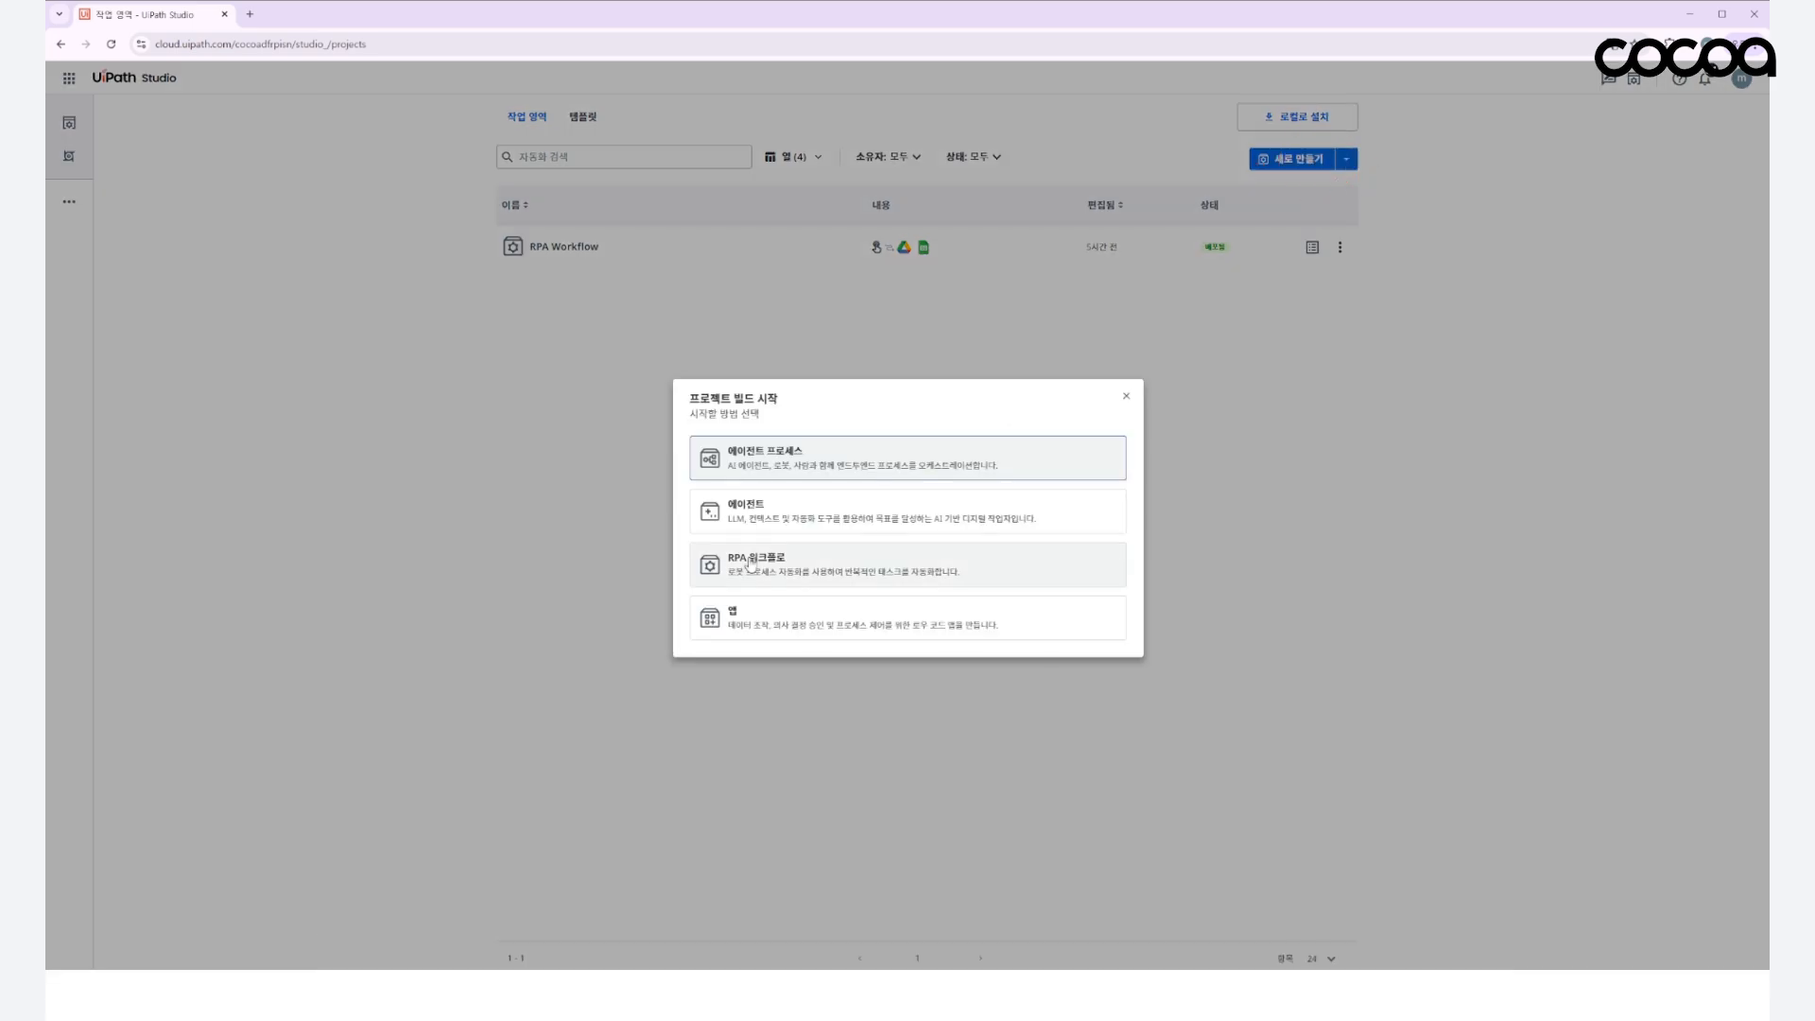
{"action": "left_click", "coordinate": [774, 522]}
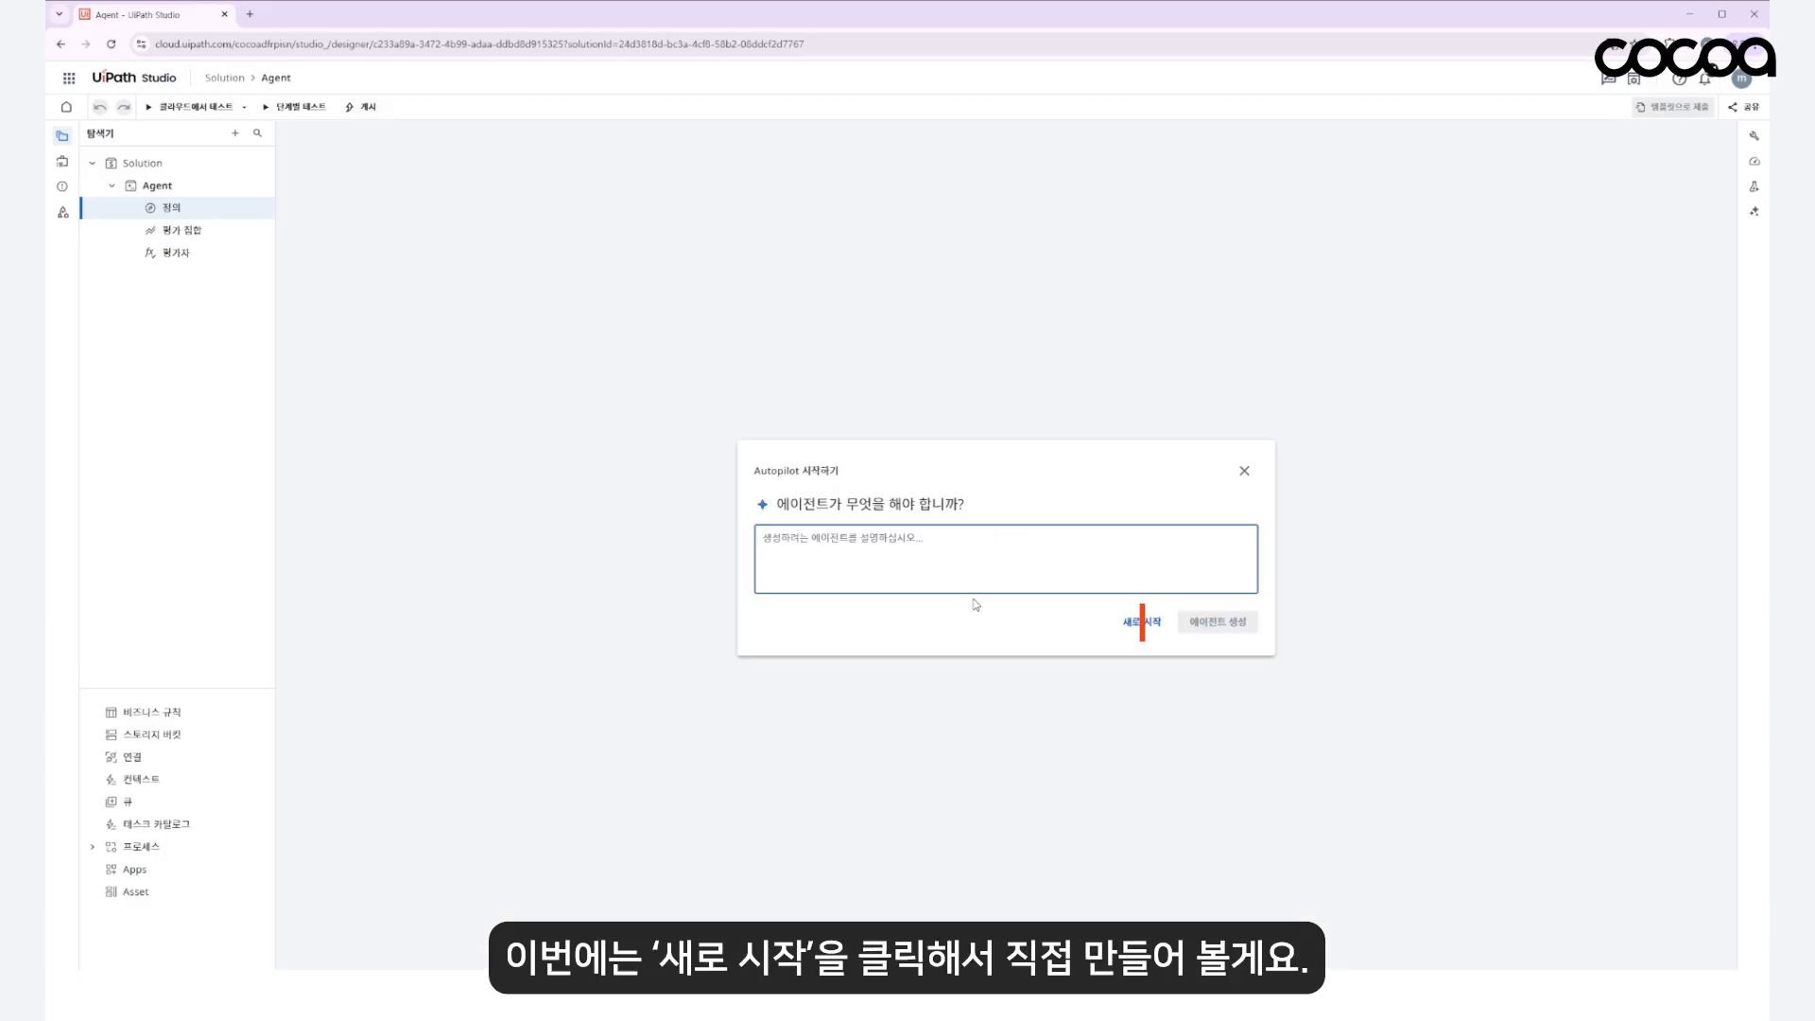
{"action": "left_click", "coordinate": [1142, 621]}
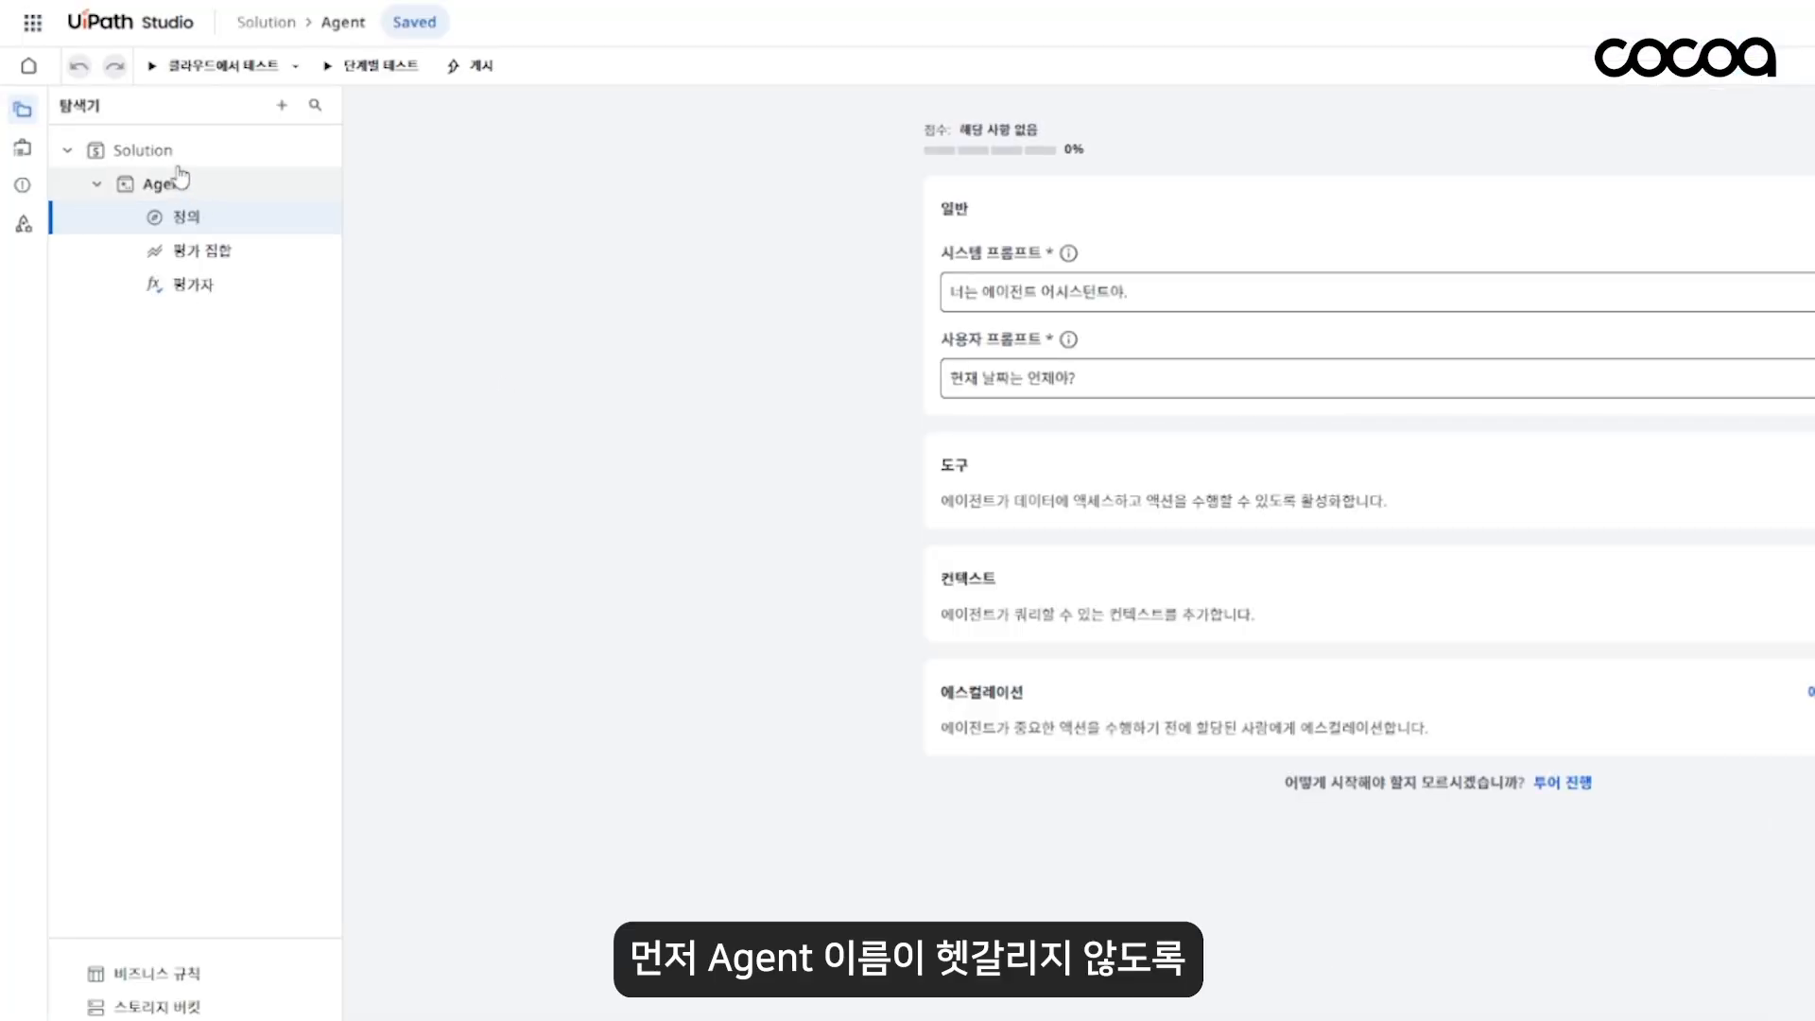
Step: Rename the agent's solution as News_agent
{"action": "right_click", "coordinate": [149, 153]}
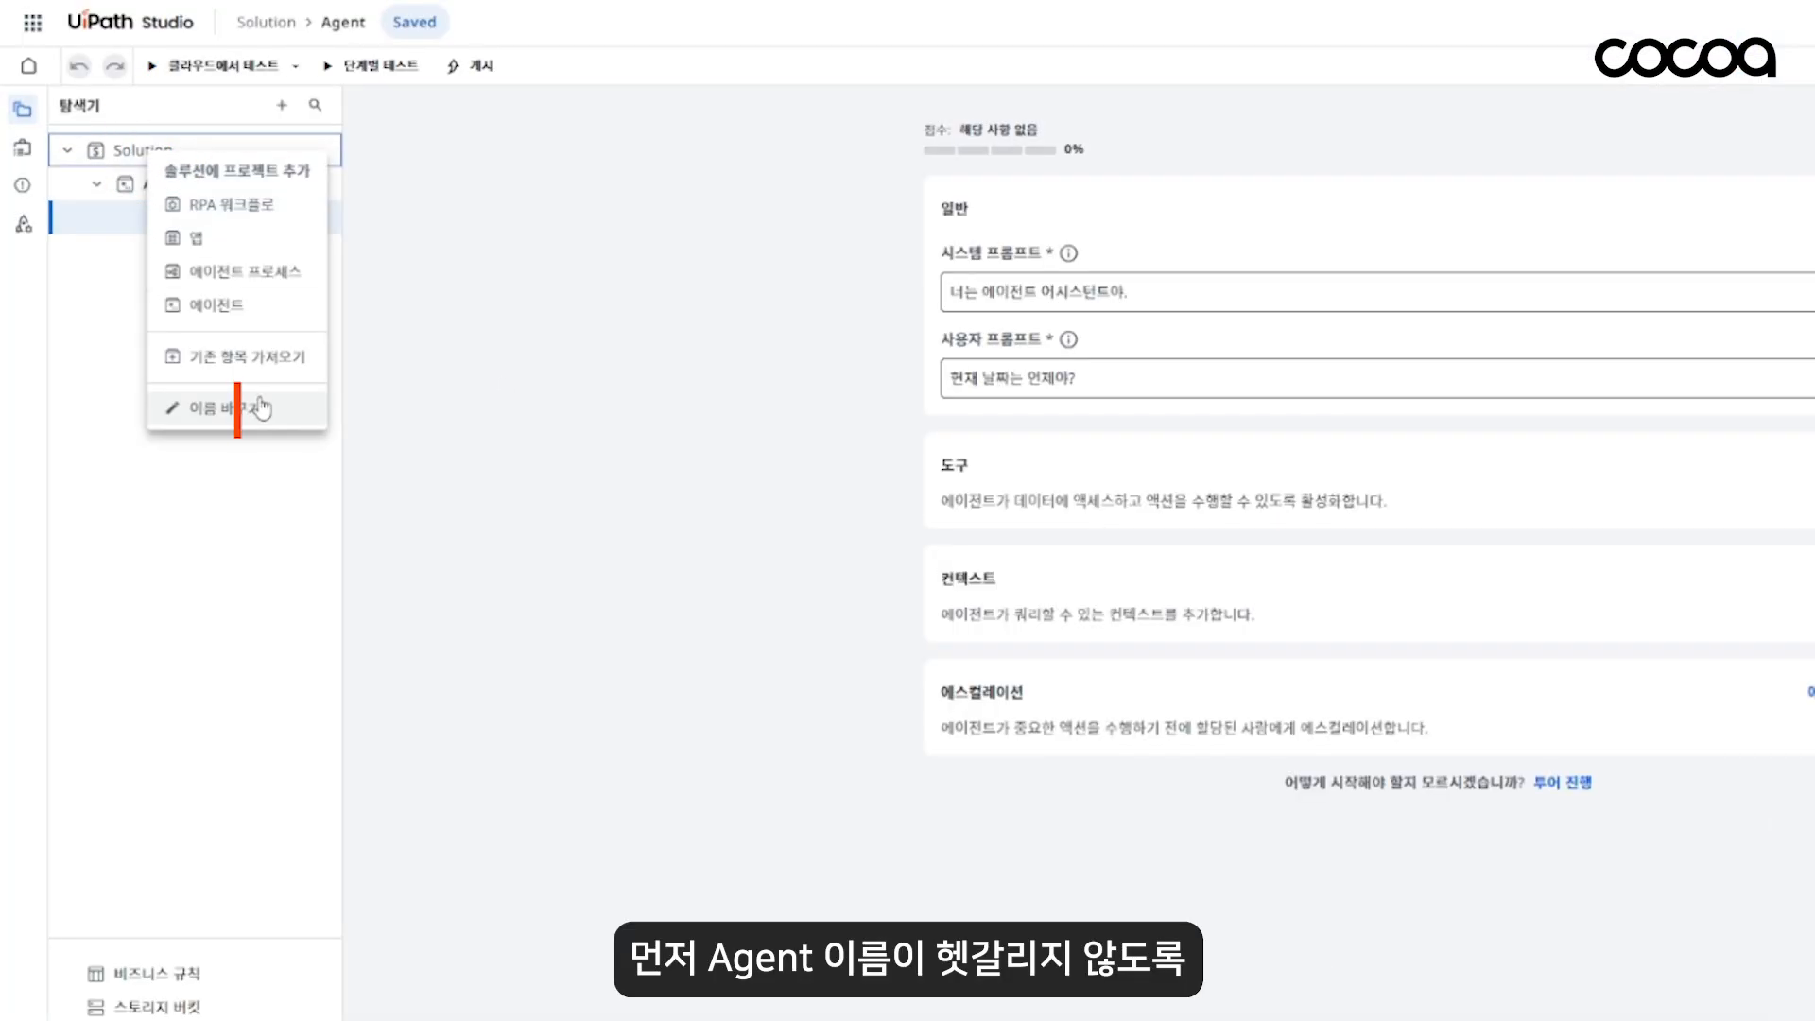
{"action": "left_click", "coordinate": [262, 409]}
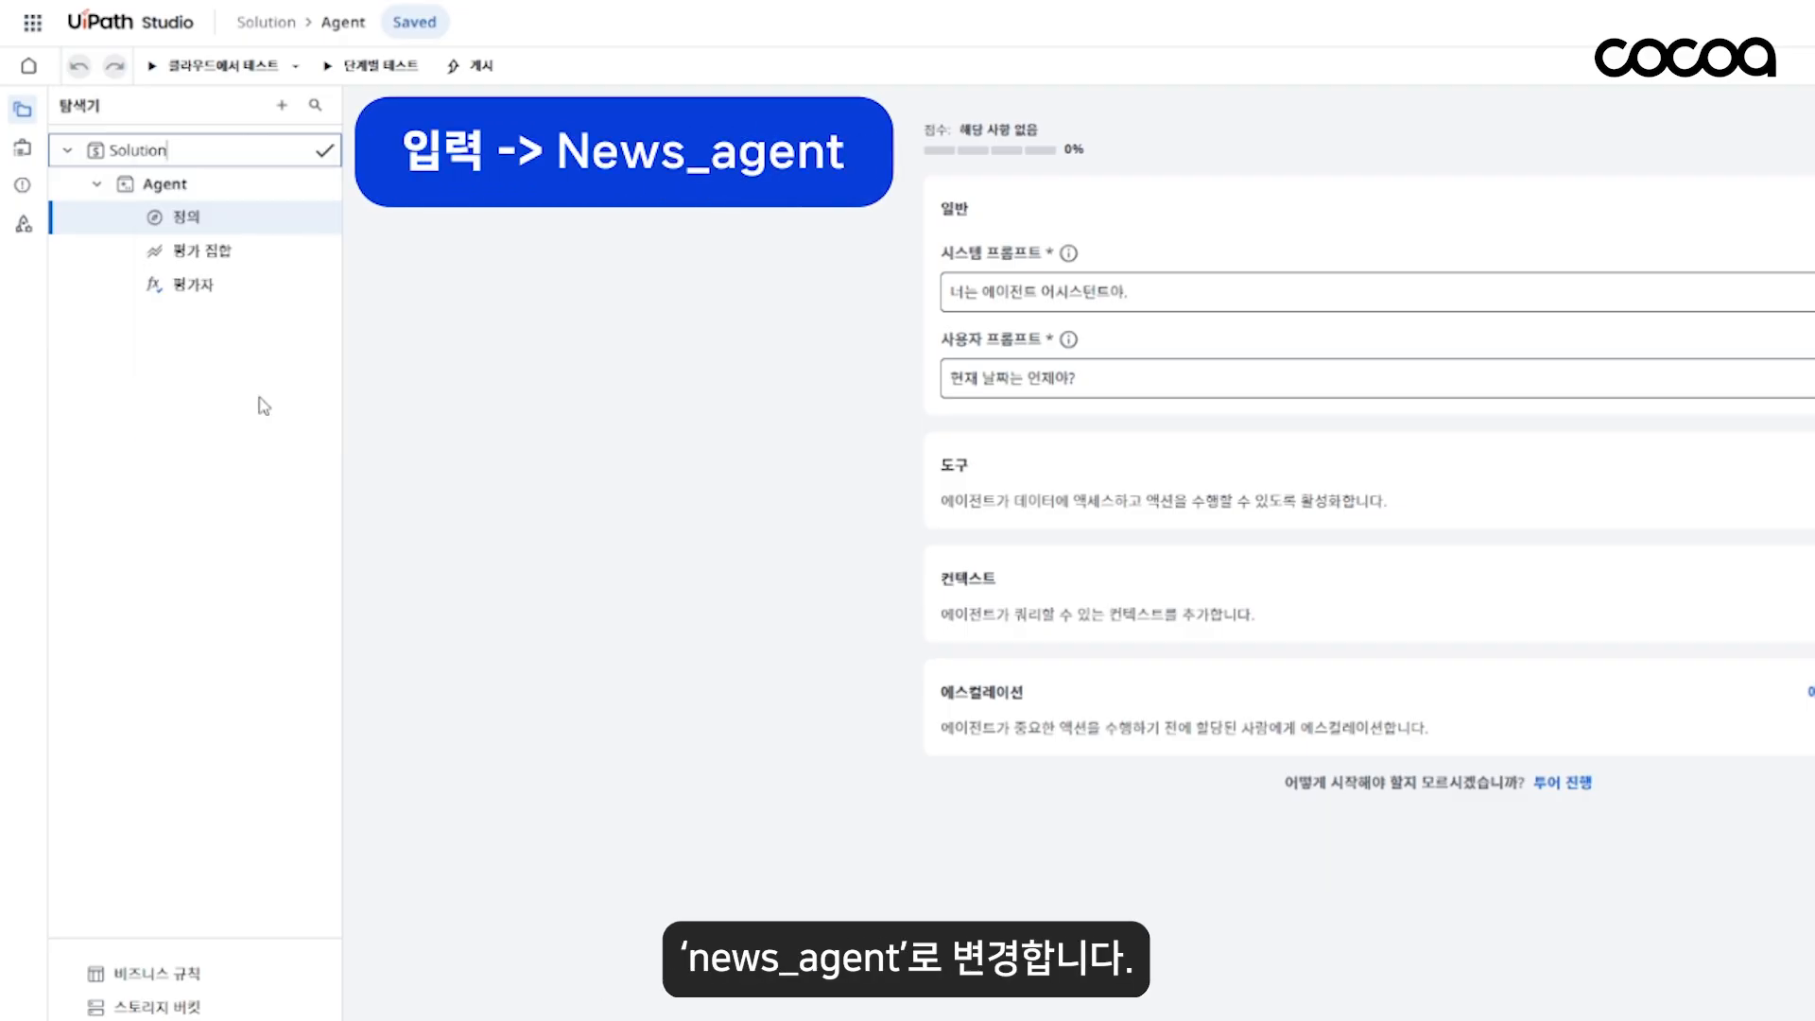
{"action": "key", "text": "BackSpace"}
{"action": "key", "text": "BackSpace"}
{"action": "key", "text": "BackSpace"}
{"action": "key", "text": "BackSpace"}
{"action": "key", "text": "BackSpace"}
{"action": "key", "text": "BackSpace"}
{"action": "key", "text": "BackSpace"}
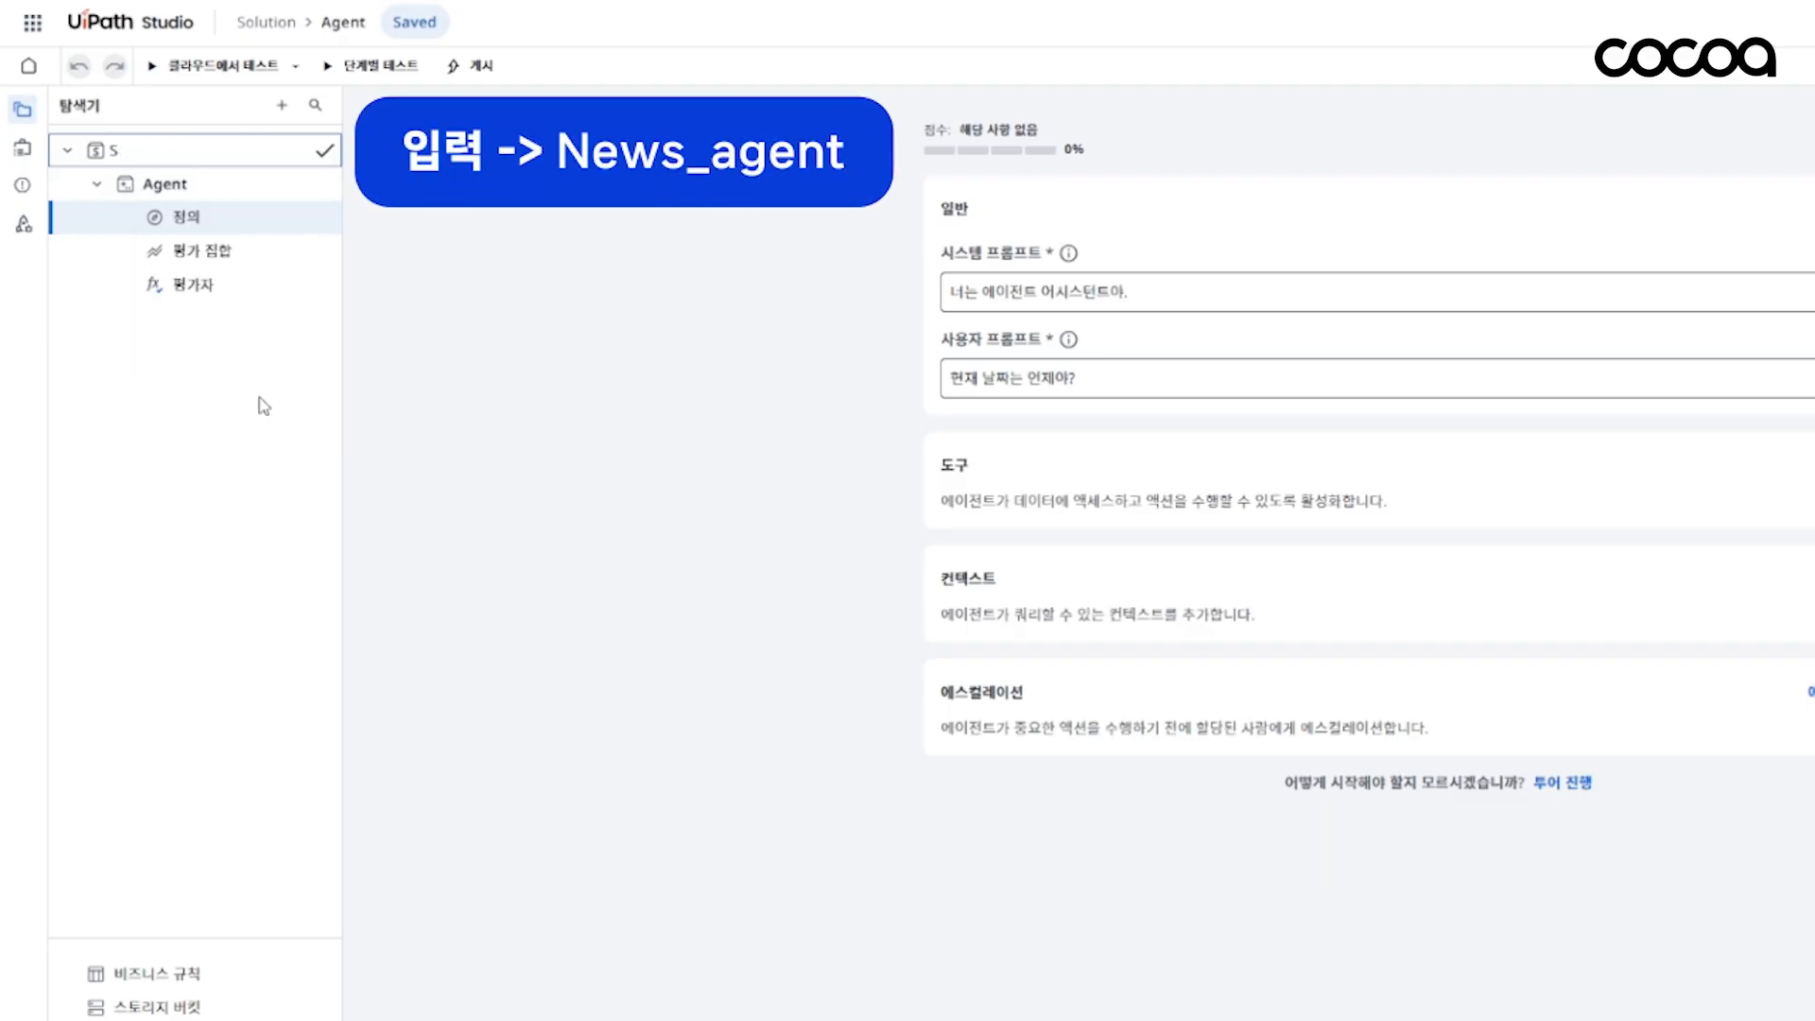
{"action": "type", "text": "News_agent"}
{"action": "key", "text": "Return"}
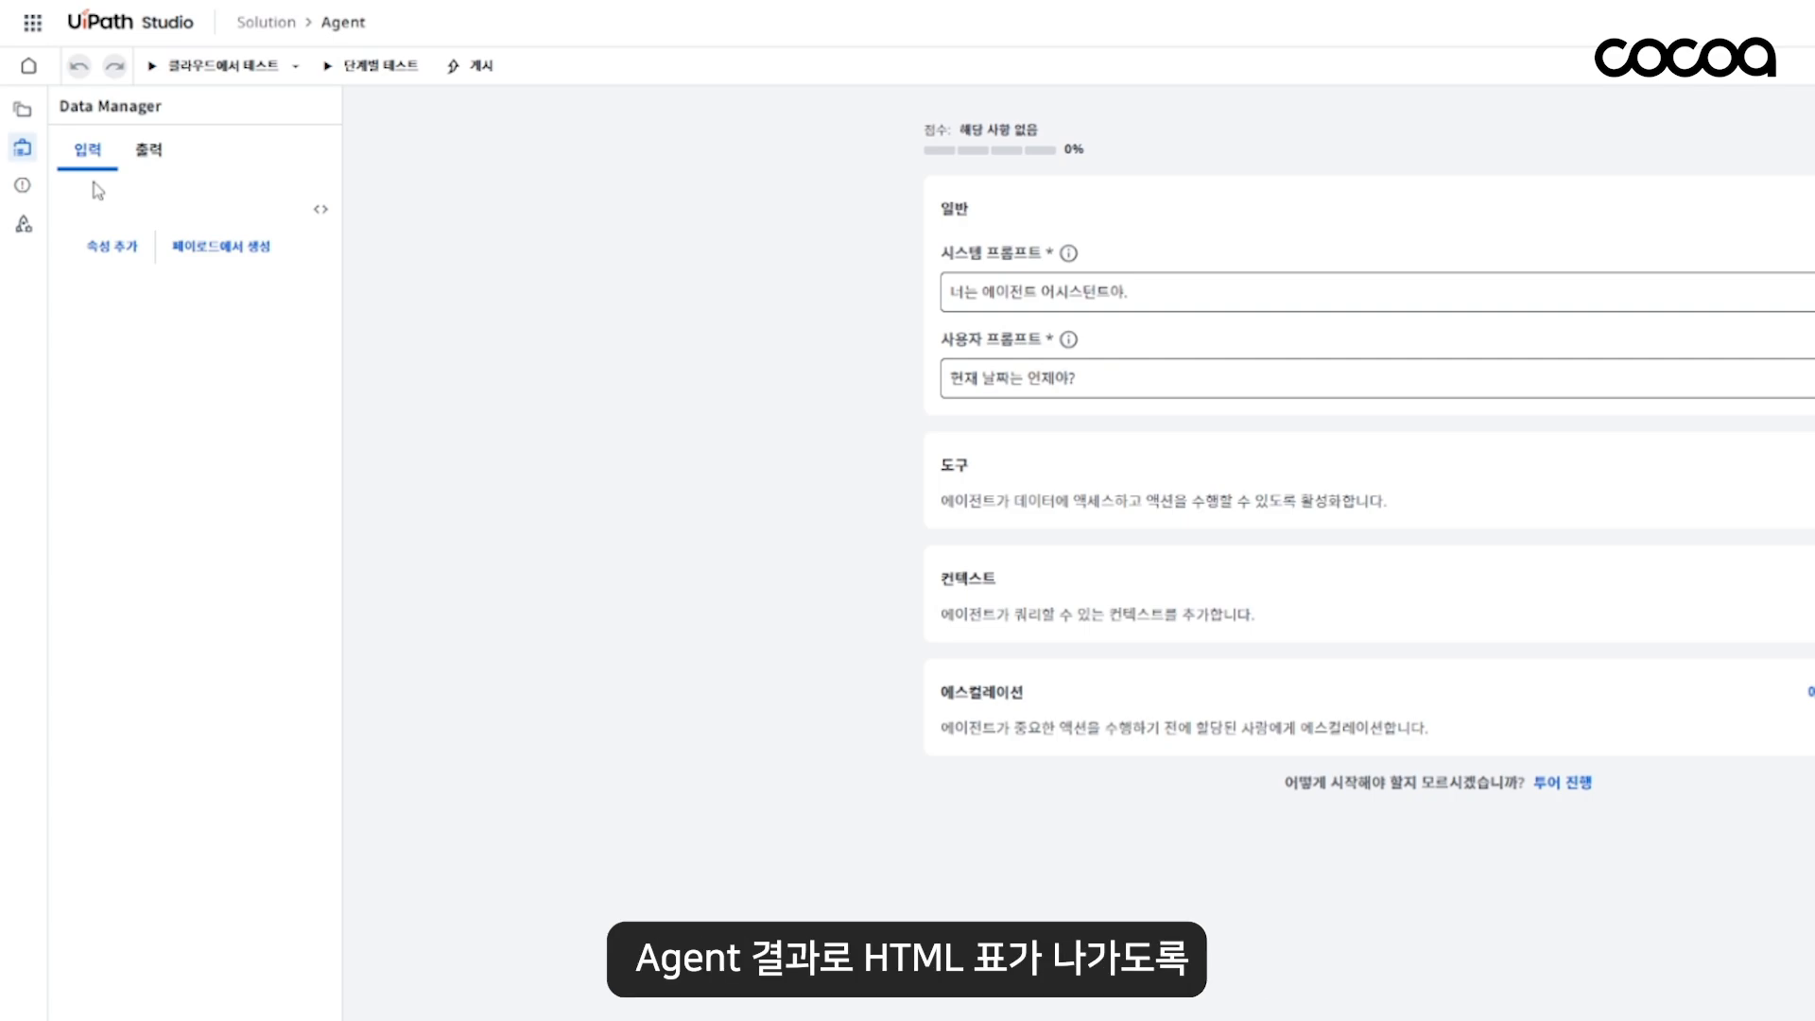
Step: Rename the agent's default output argument "content" as out_result
{"action": "left_click", "coordinate": [148, 149]}
{"action": "left_click", "coordinate": [92, 247]}
{"action": "left_click", "coordinate": [197, 247]}
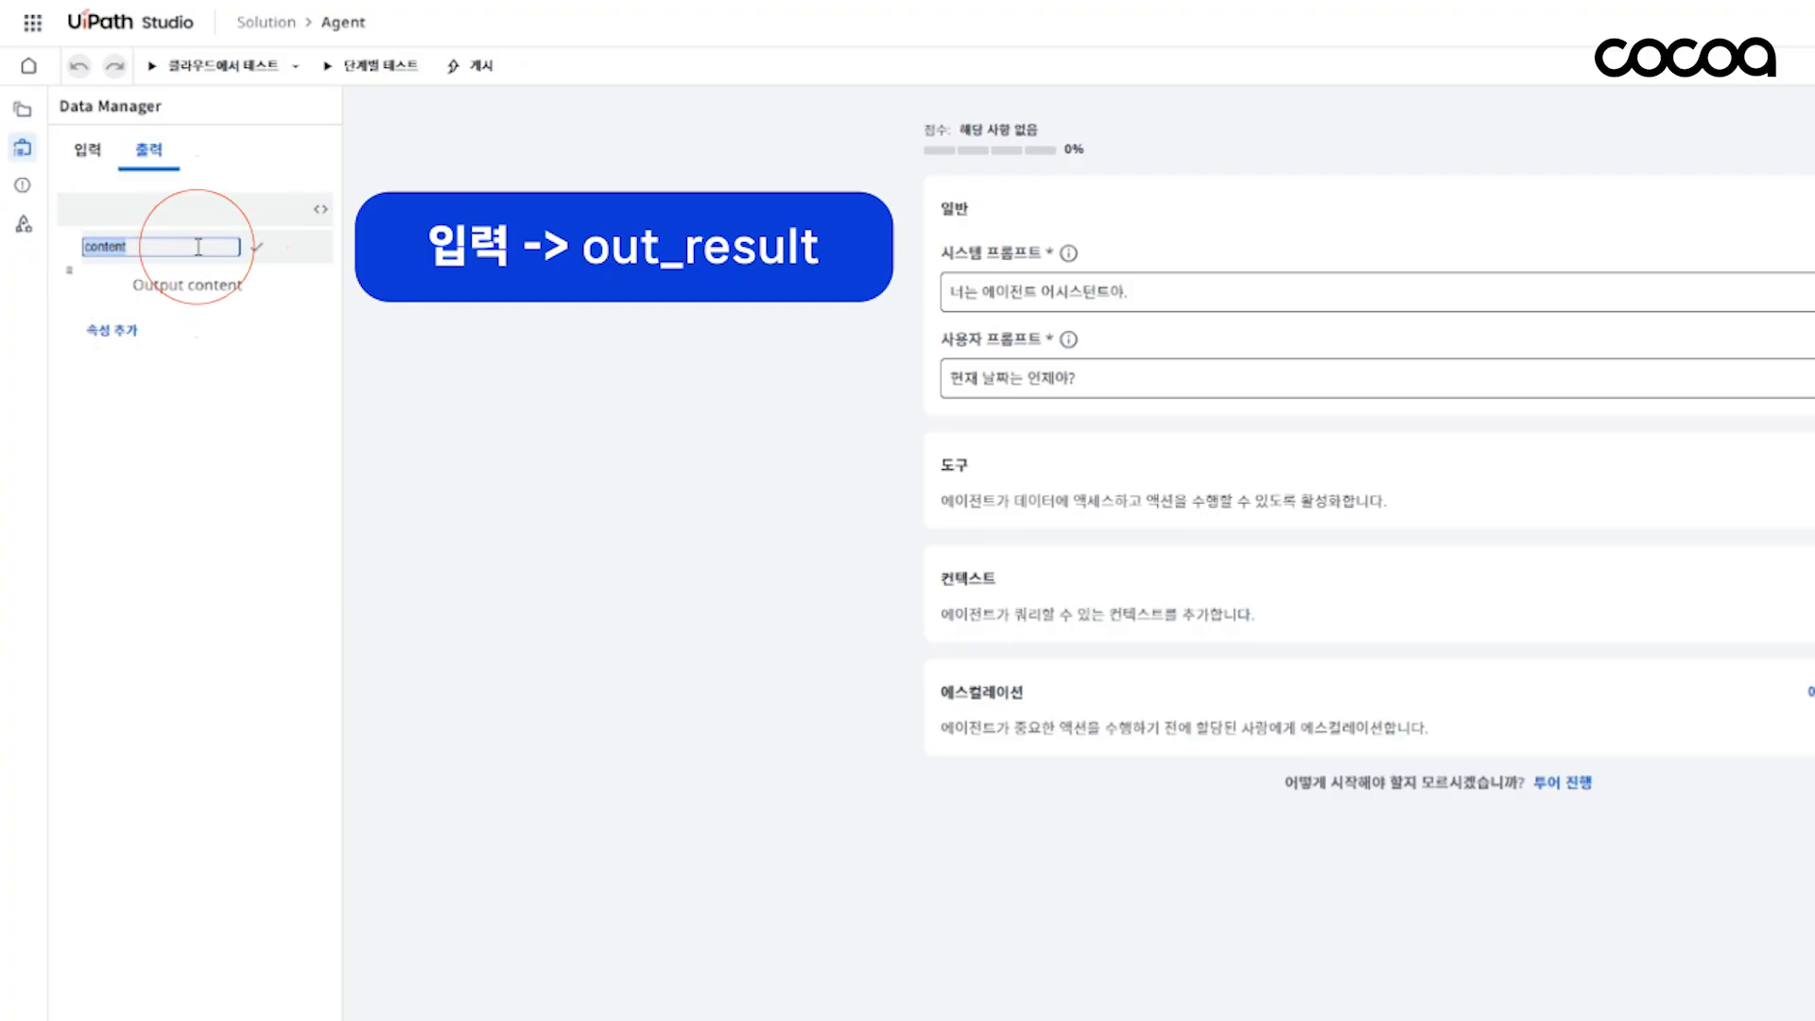
{"action": "type", "text": "out"}
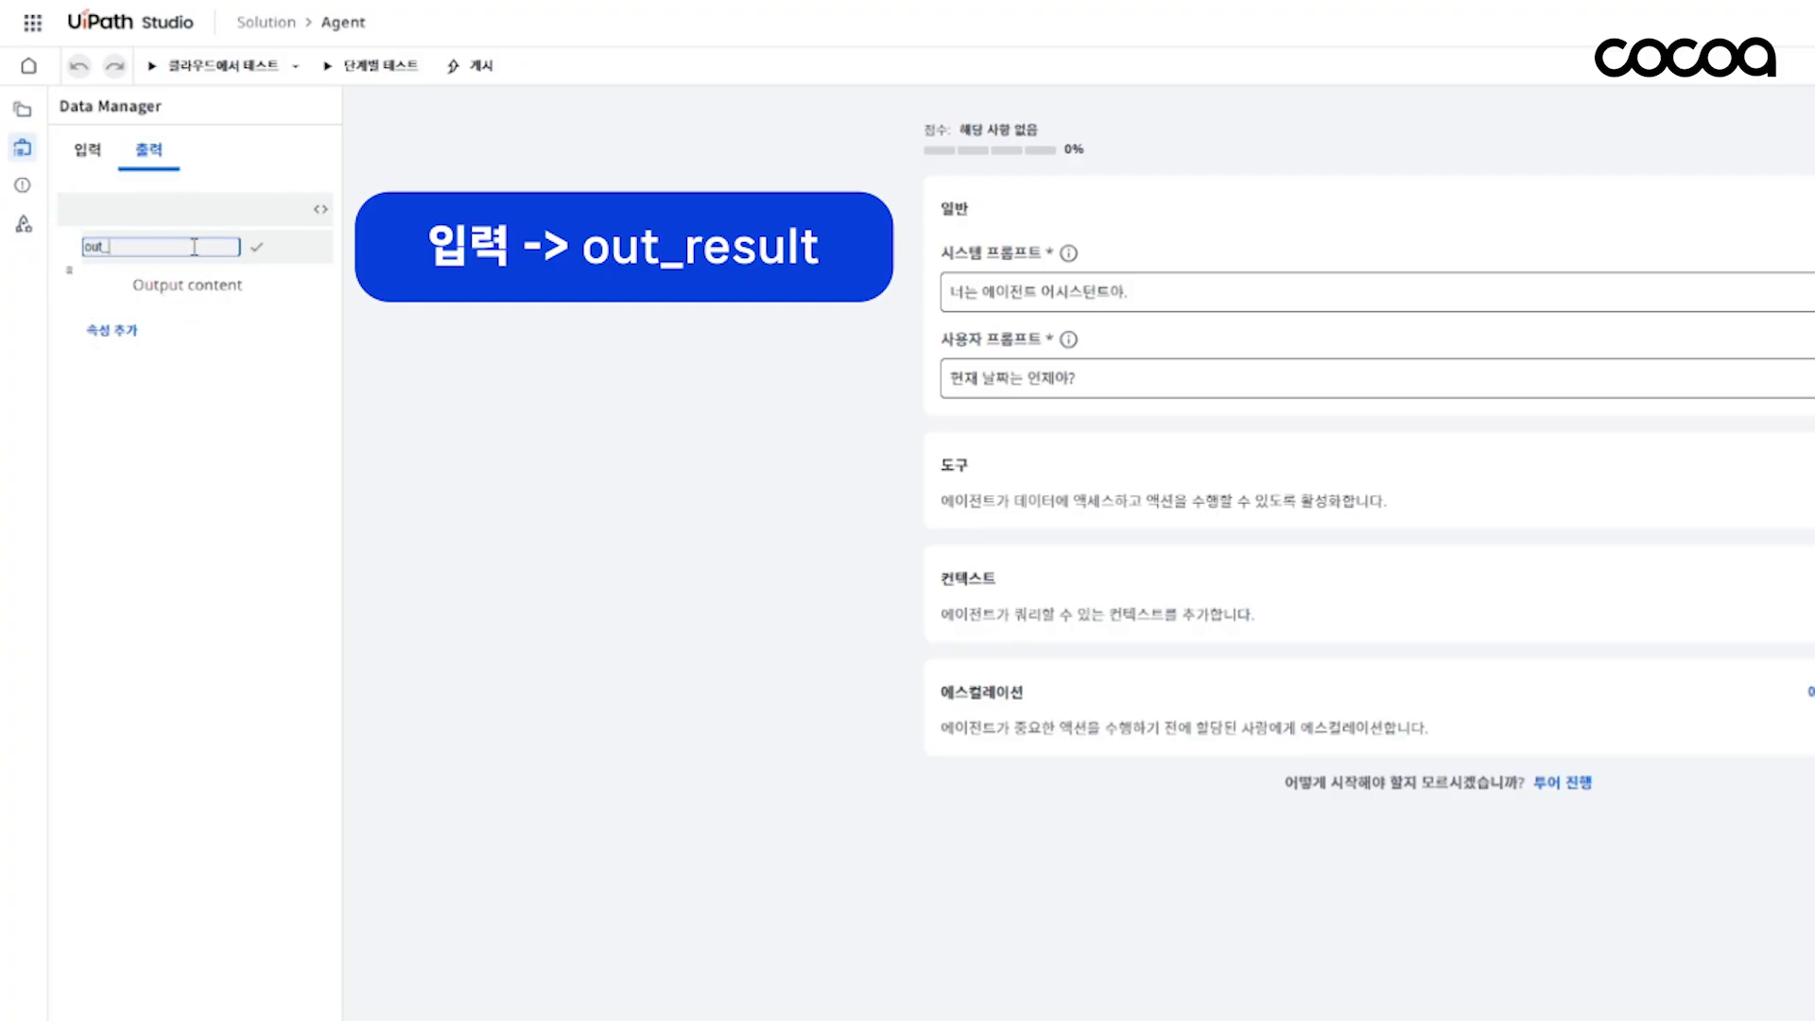
{"action": "type", "text": "_result"}
{"action": "left_click", "coordinate": [256, 246]}
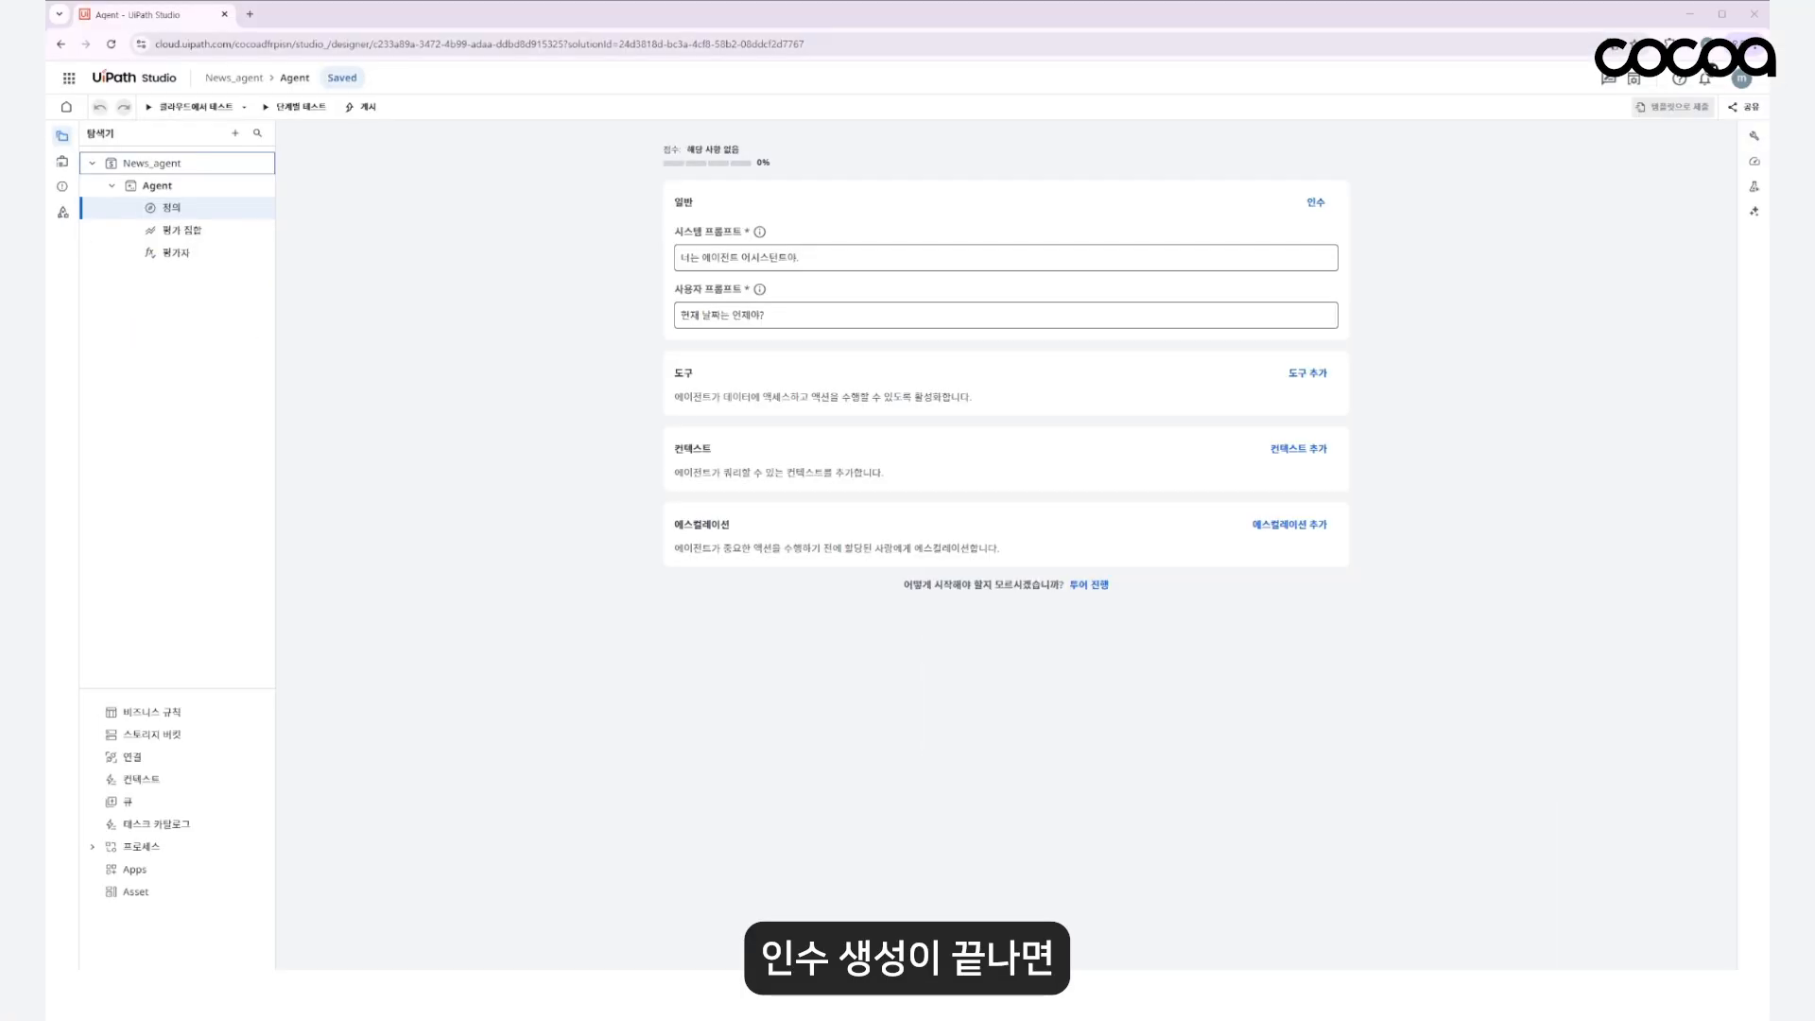
Step: Replace the system prompt with the prepared instructions for building an HTML table of up to three NewsArticle_RPA.xlsx news items into {{out_result}}
{"action": "left_click", "coordinate": [1132, 252]}
{"action": "key", "text": "ctrl+a"}
{"action": "key", "text": "ctrl+v"}
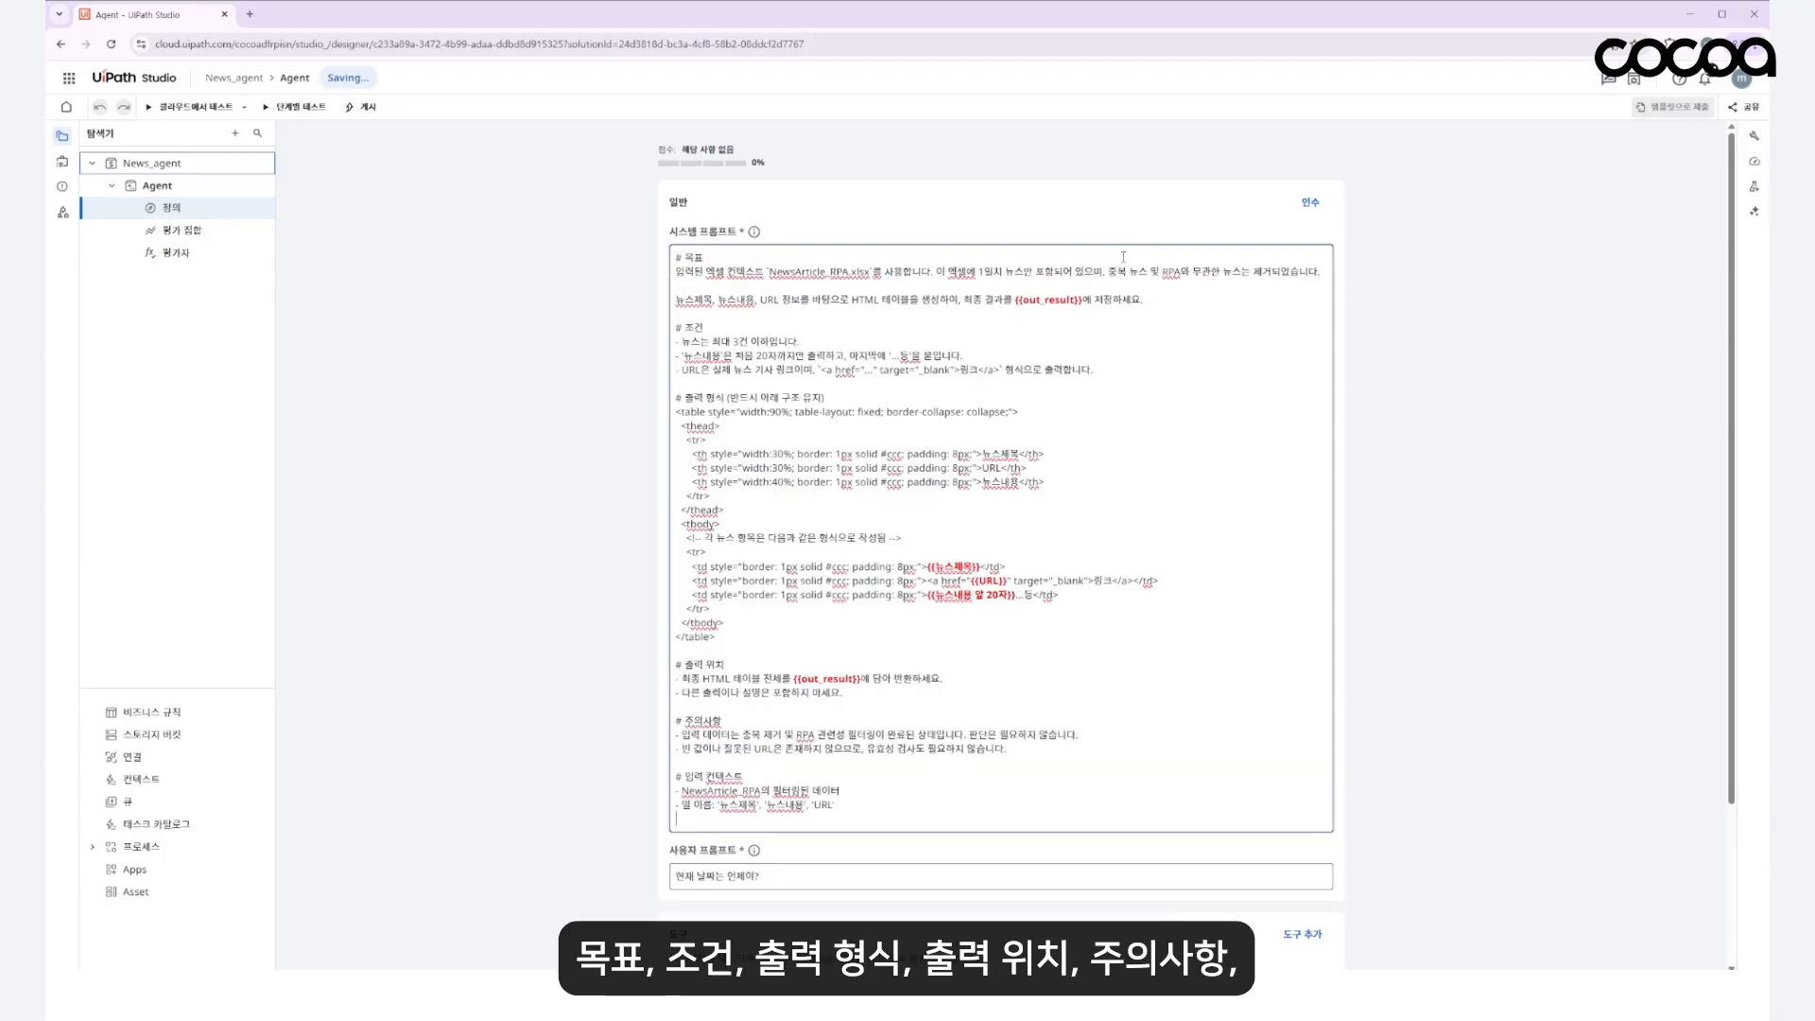
{"action": "key", "text": "BackSpace"}
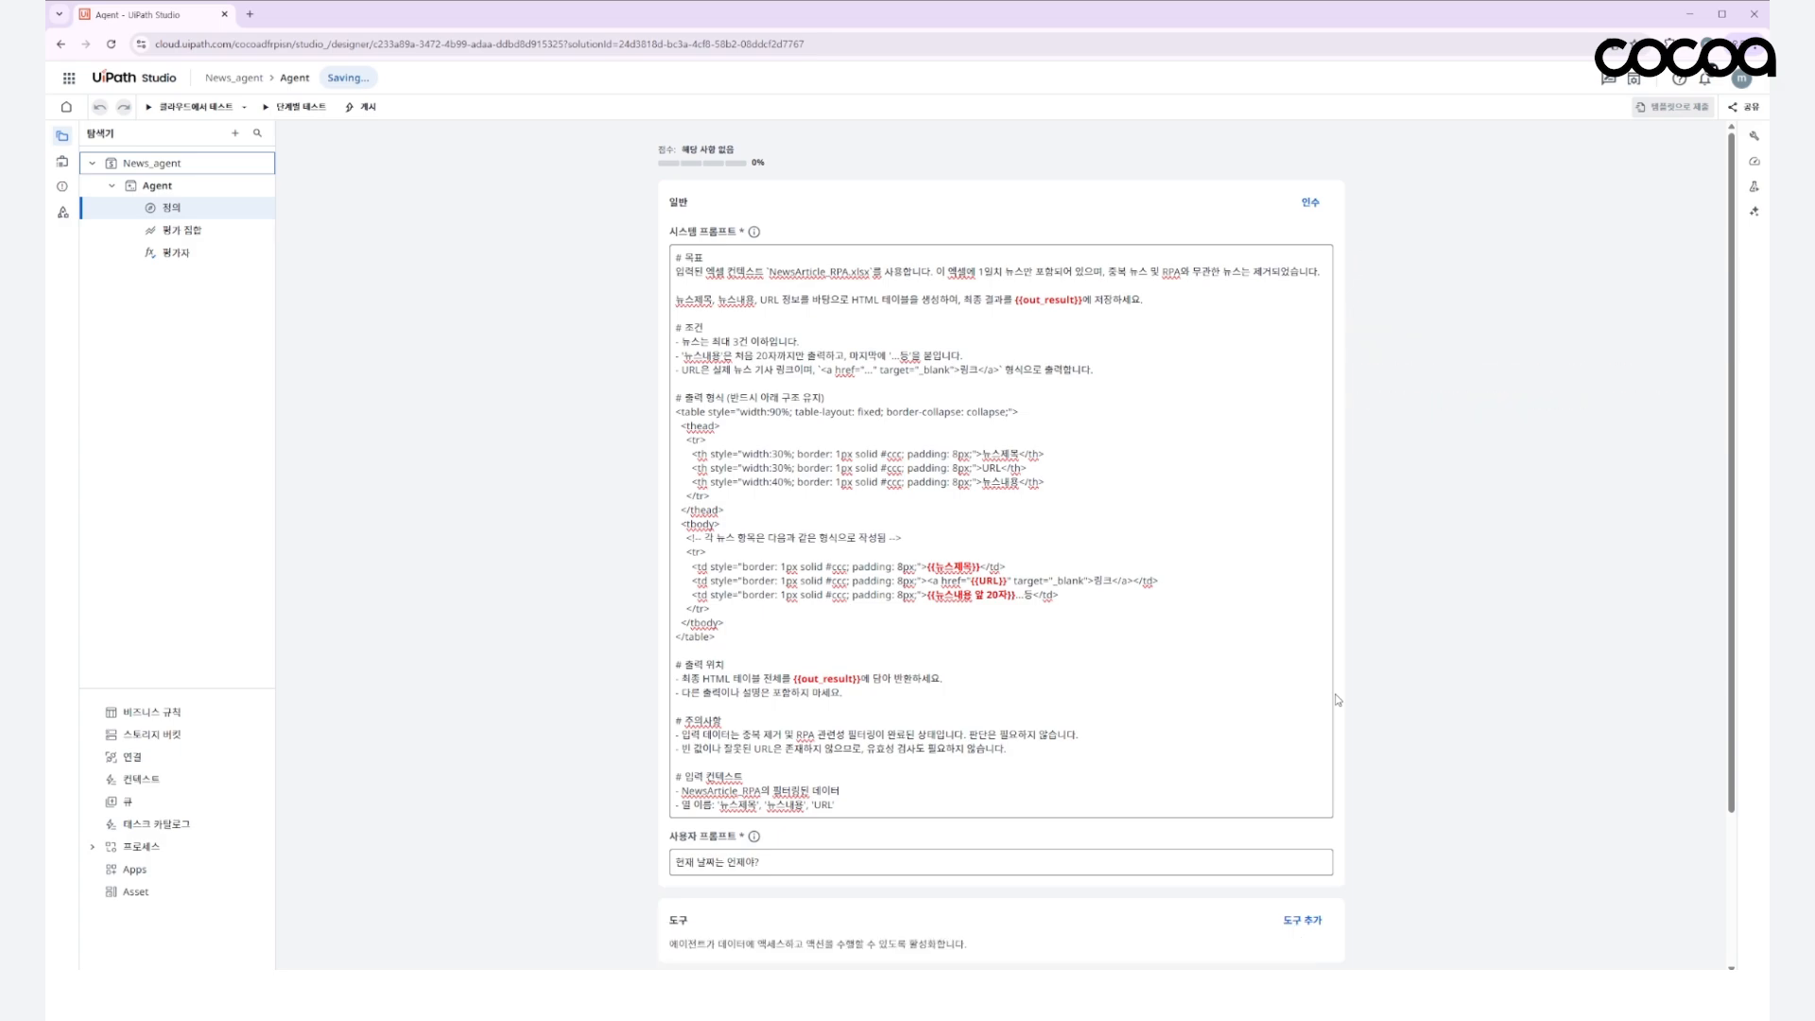
Step: Replace the user prompt with "오늘 추출한 뉴스내용 최대 3개이하로 추출하기"
{"action": "left_click", "coordinate": [810, 864]}
{"action": "key", "text": "ctrl+a"}
{"action": "type", "text": "오늘 추출한 뉴스내용 최대 3개이하로 추출하기"}
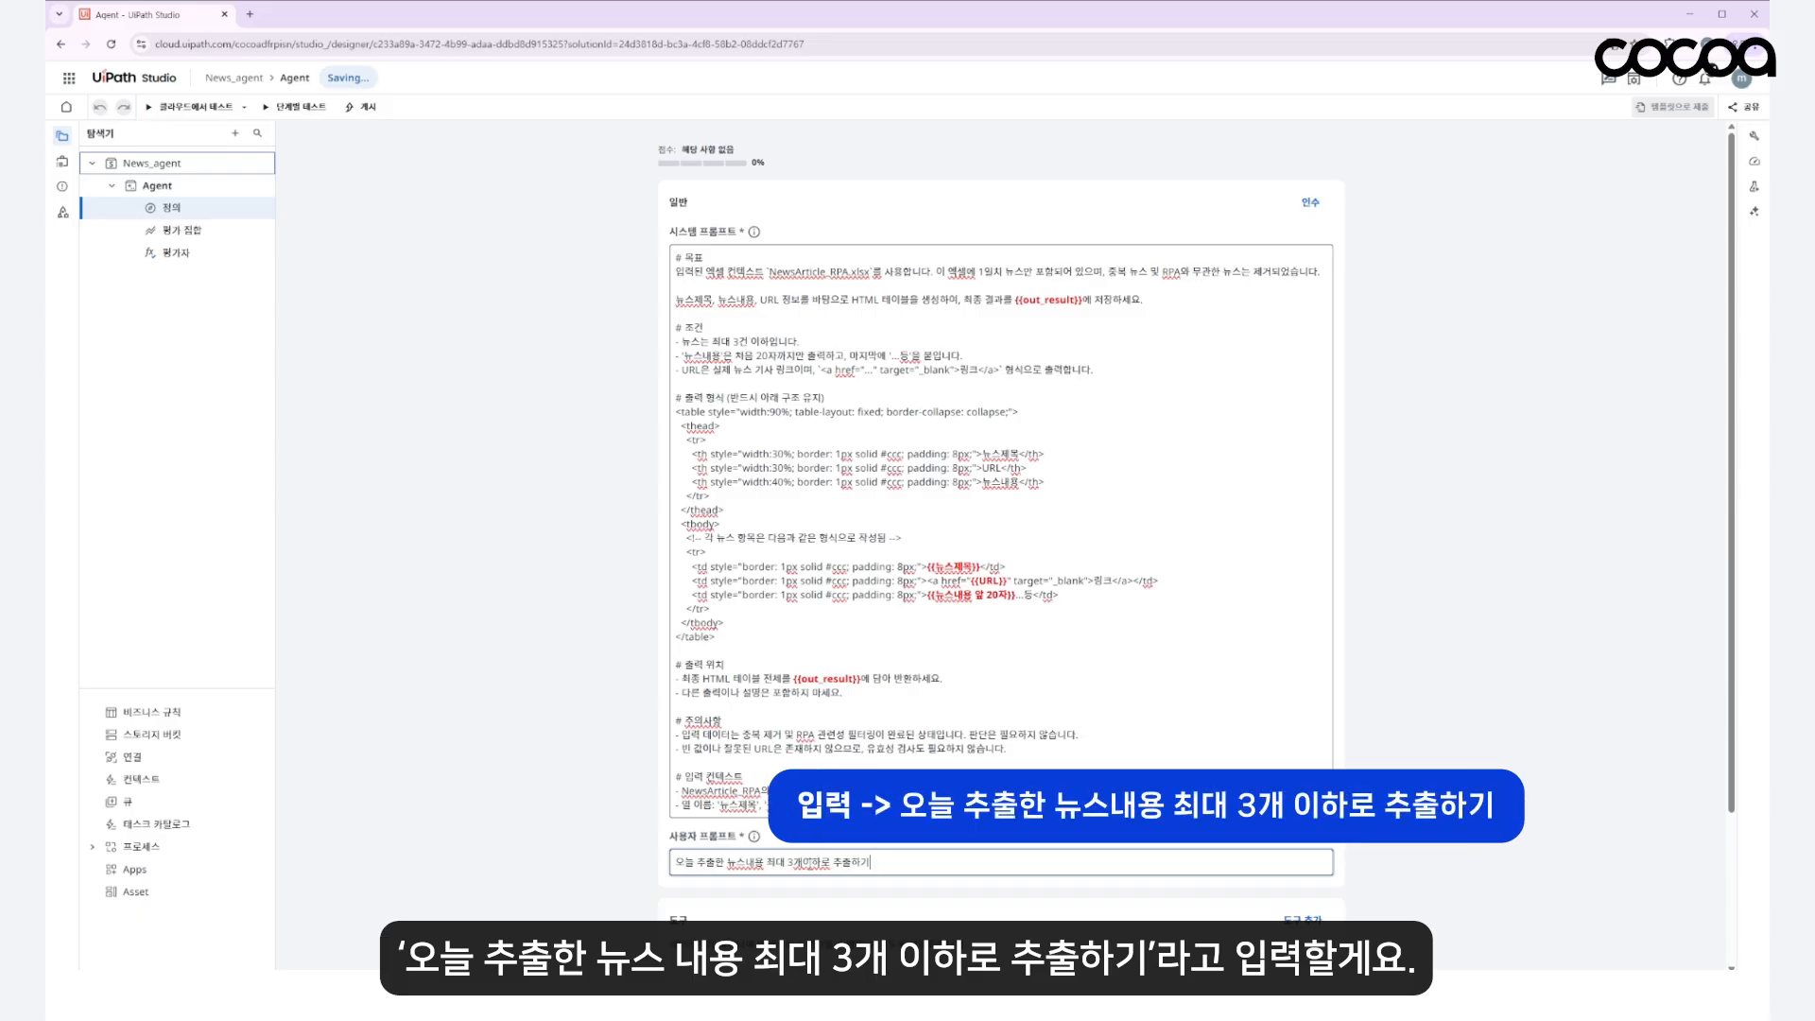
Step: Add the news_index entry from the Solution Folder as the agent's context
{"action": "scroll", "coordinate": [1191, 861], "scroll_direction": "down", "scroll_amount": 1}
{"action": "scroll", "coordinate": [1190, 861], "scroll_direction": "down", "scroll_amount": 3}
{"action": "left_click", "coordinate": [1302, 809]}
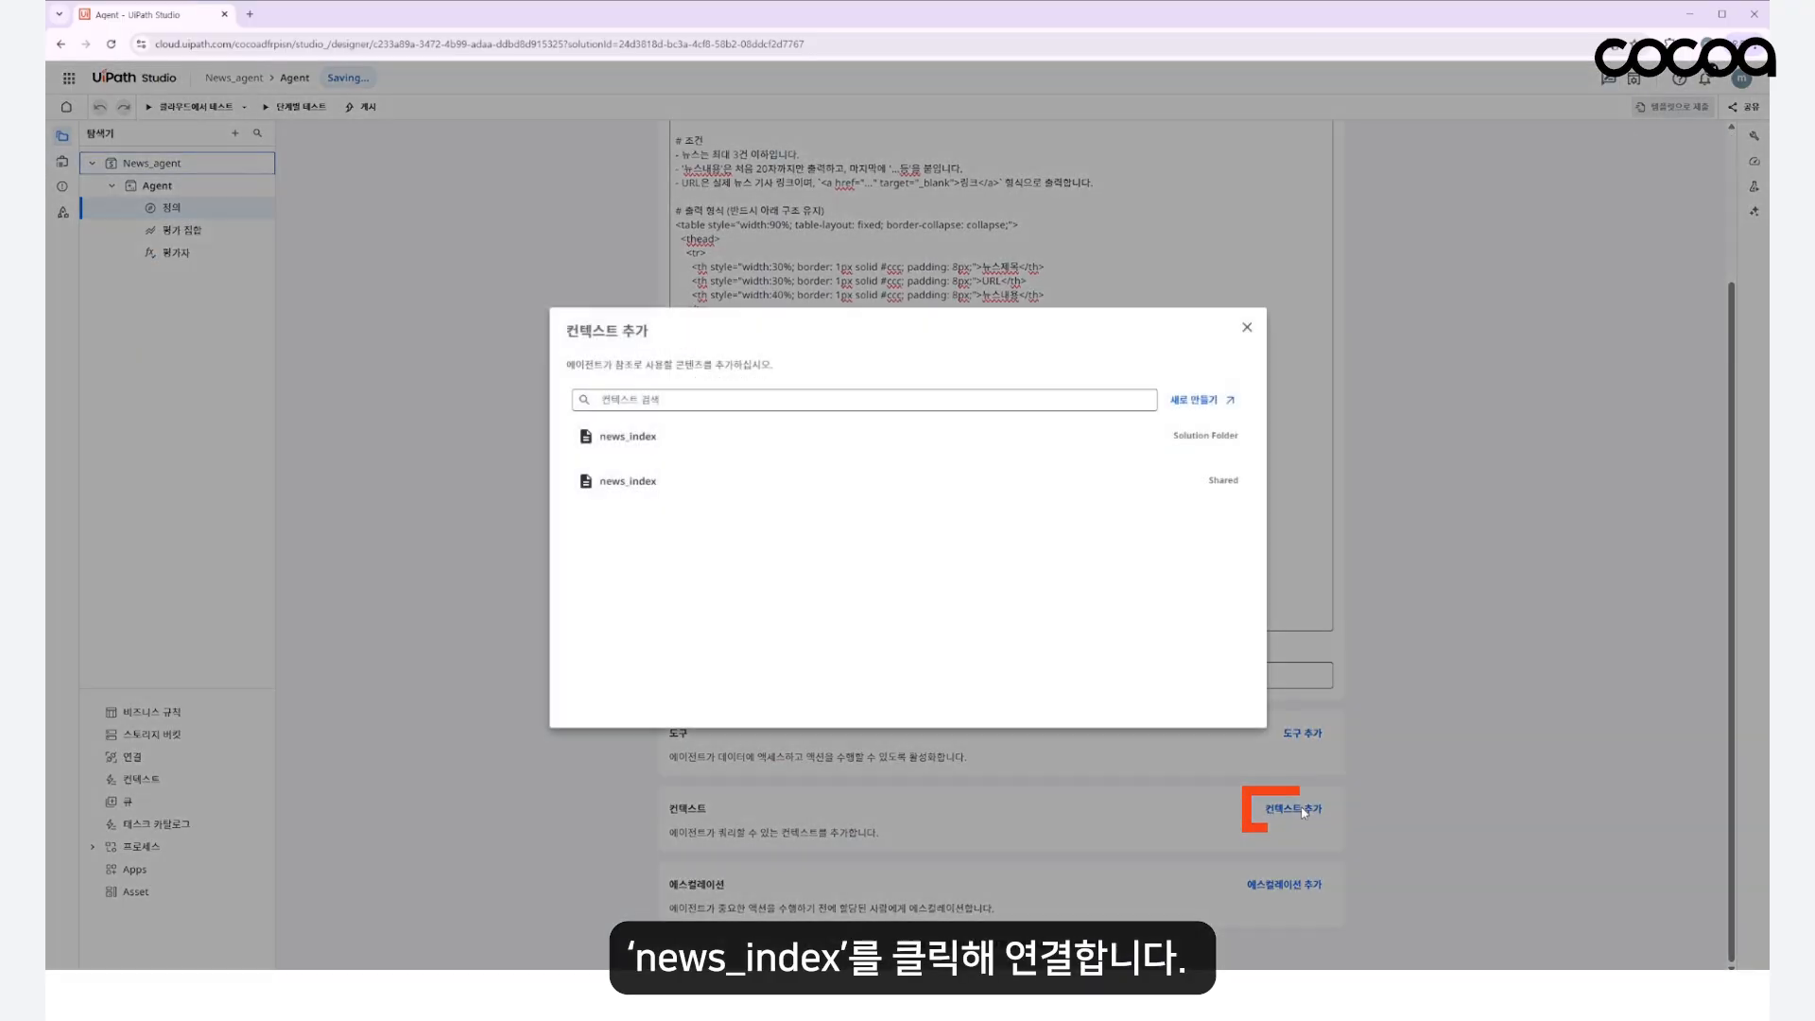
{"action": "left_click", "coordinate": [968, 439]}
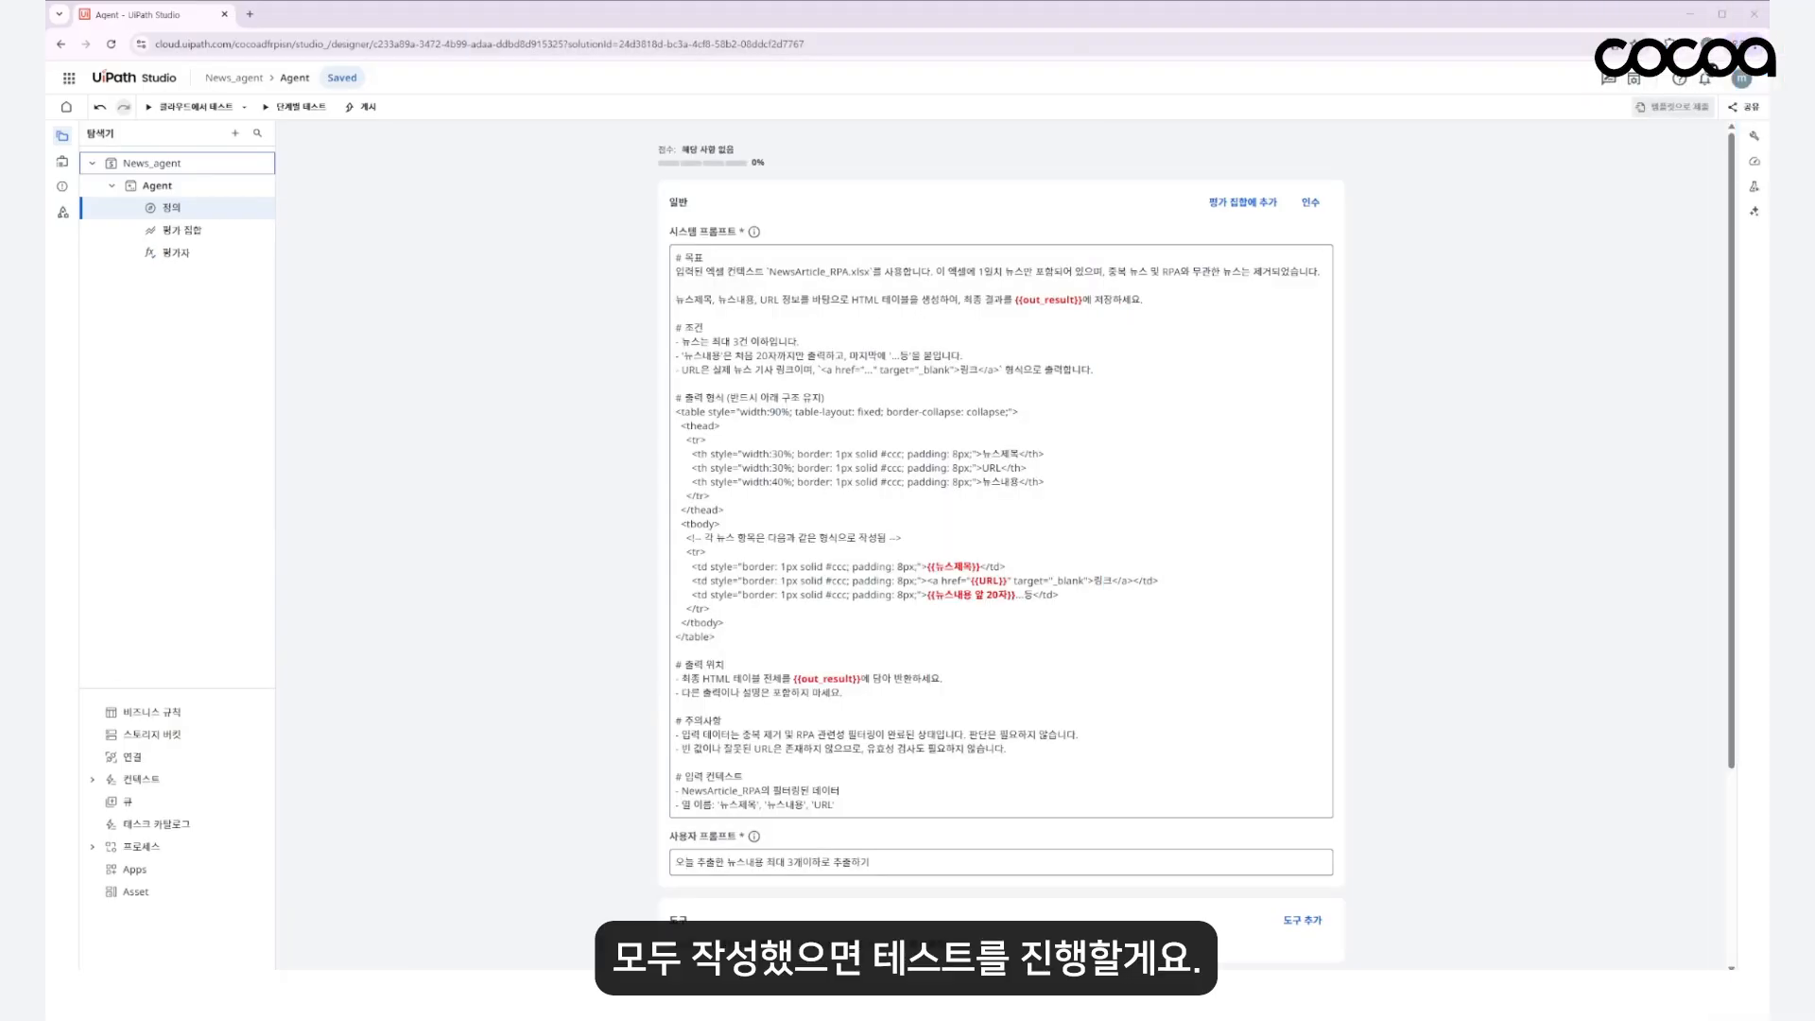
Step: Save the agent's test profile with the news_index context and run a cloud test
{"action": "left_click", "coordinate": [200, 109]}
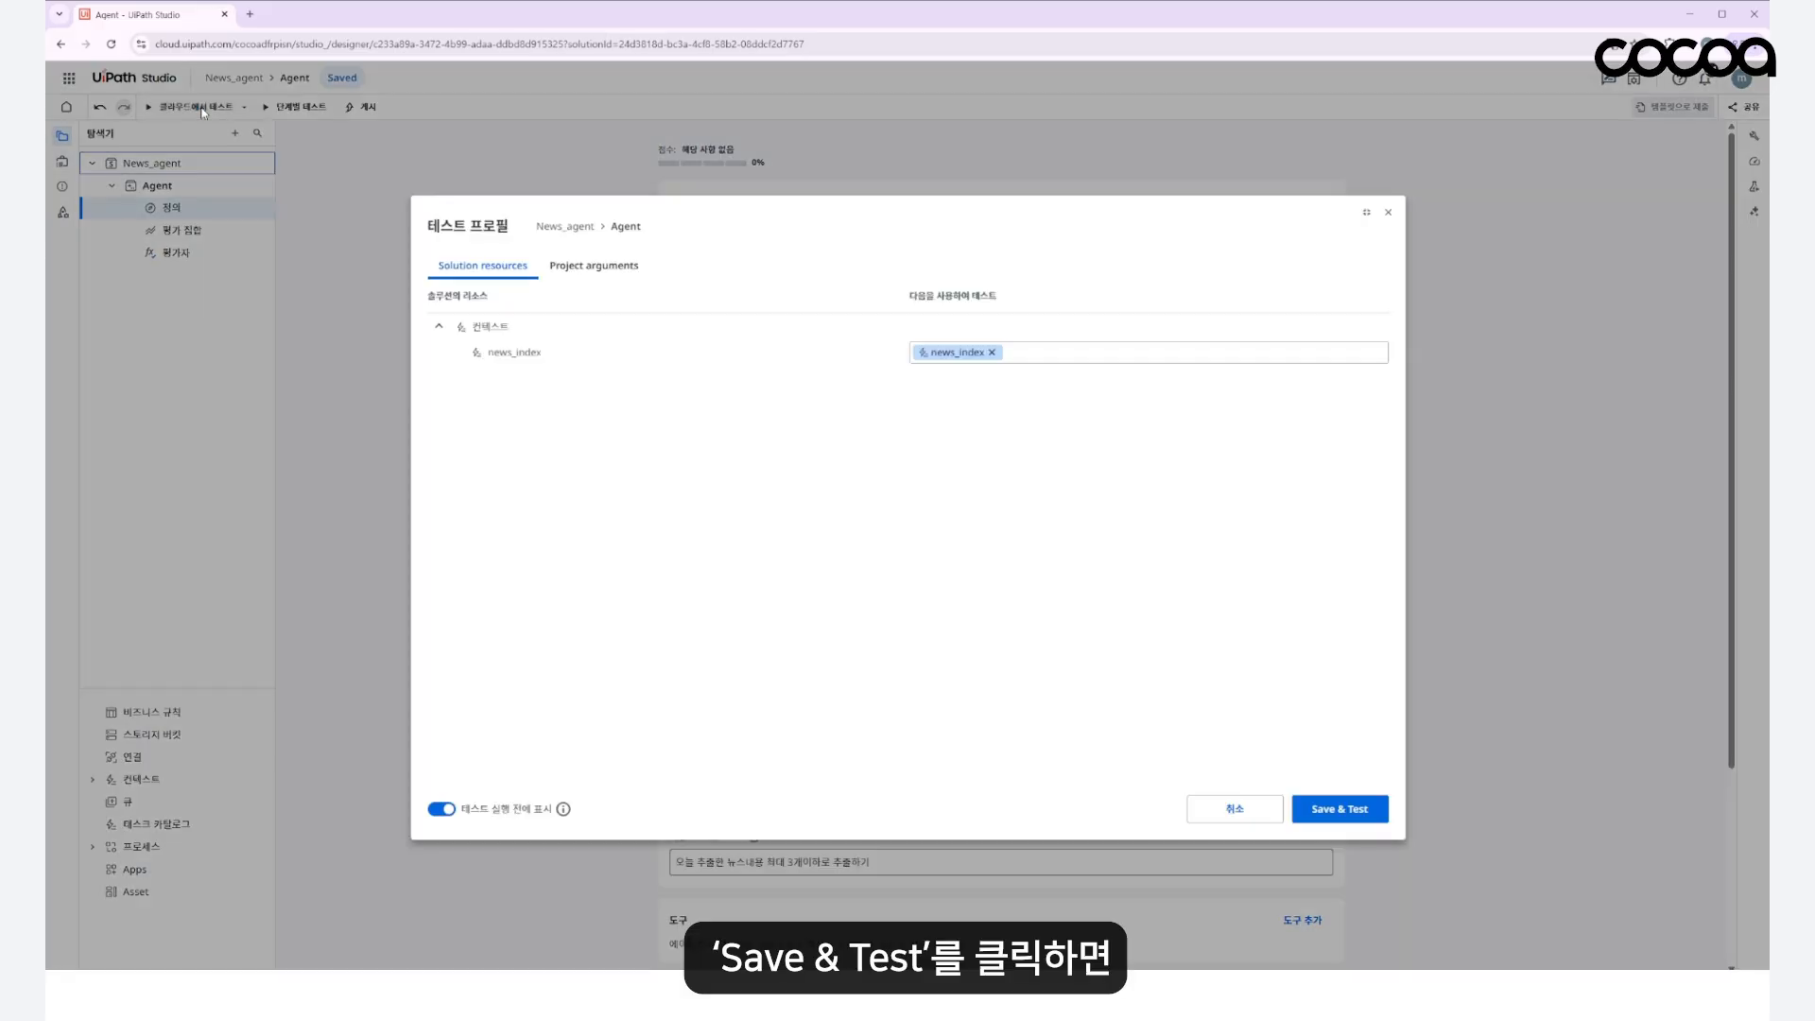
{"action": "left_click", "coordinate": [1350, 817]}
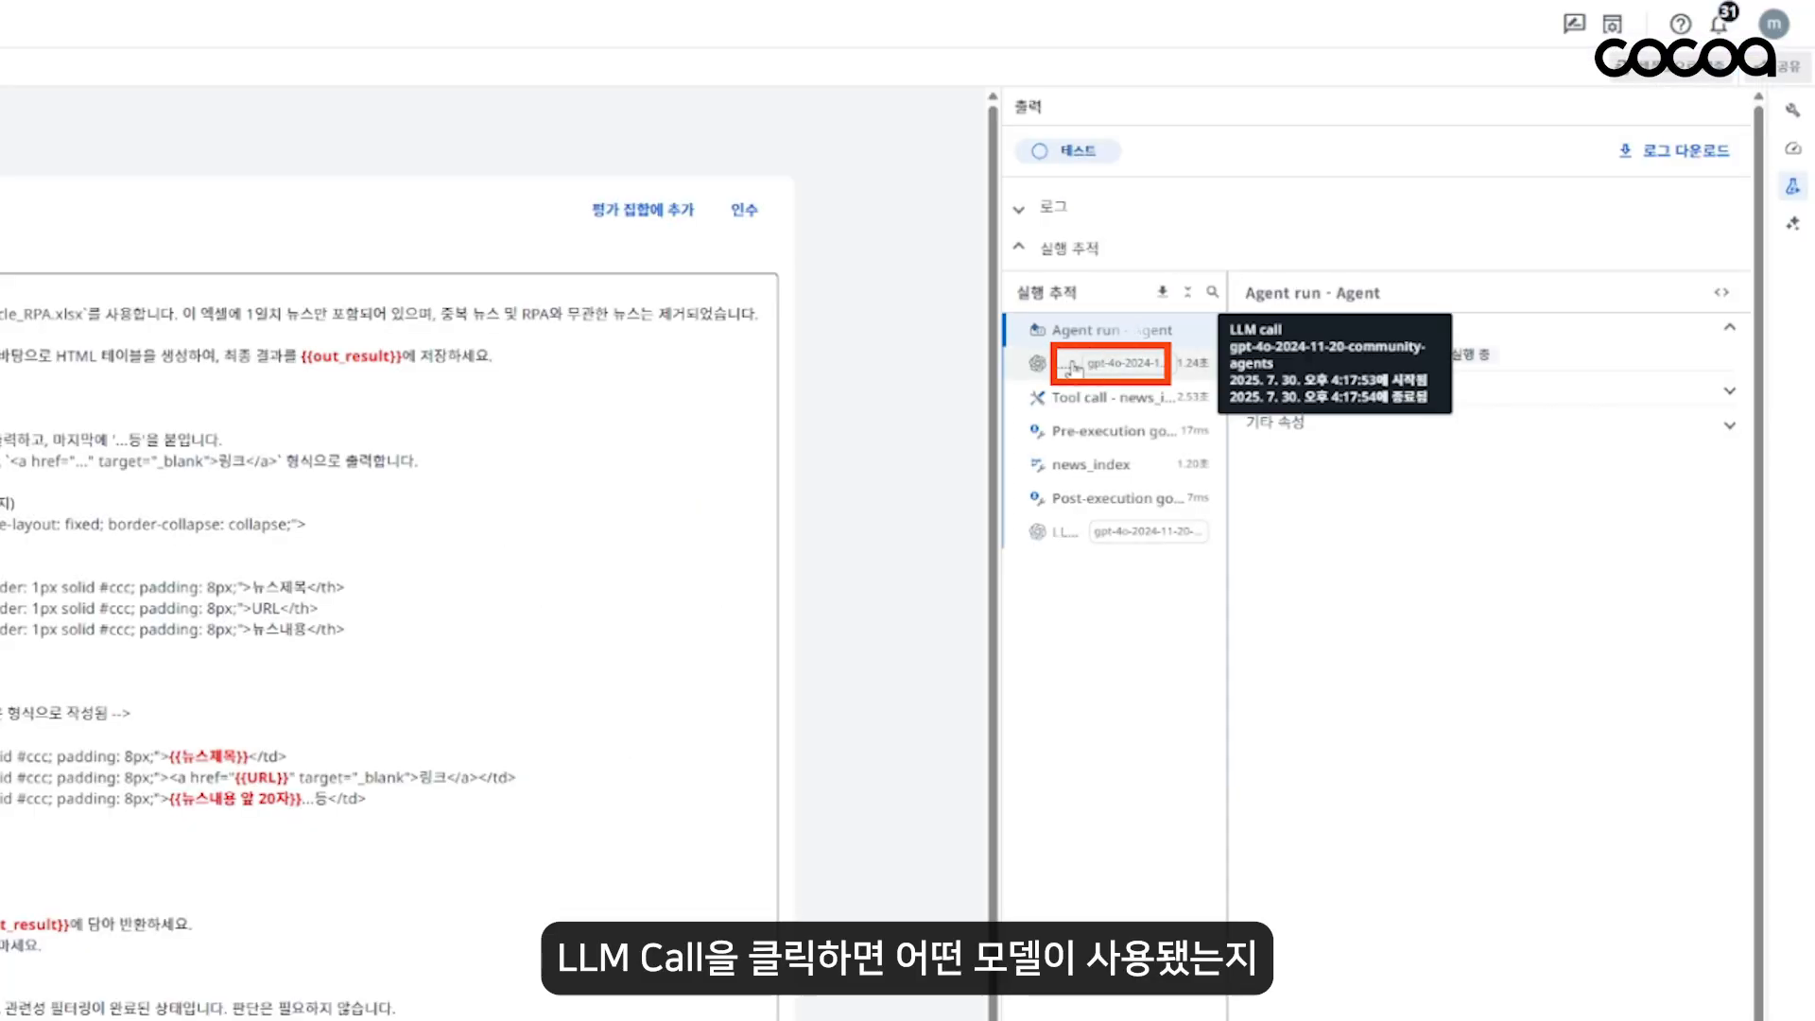
Step: Examine the test run's execution trace, from the first LLM call through the news_index tool call and governance checks to the agent output
{"action": "left_click", "coordinate": [1273, 307]}
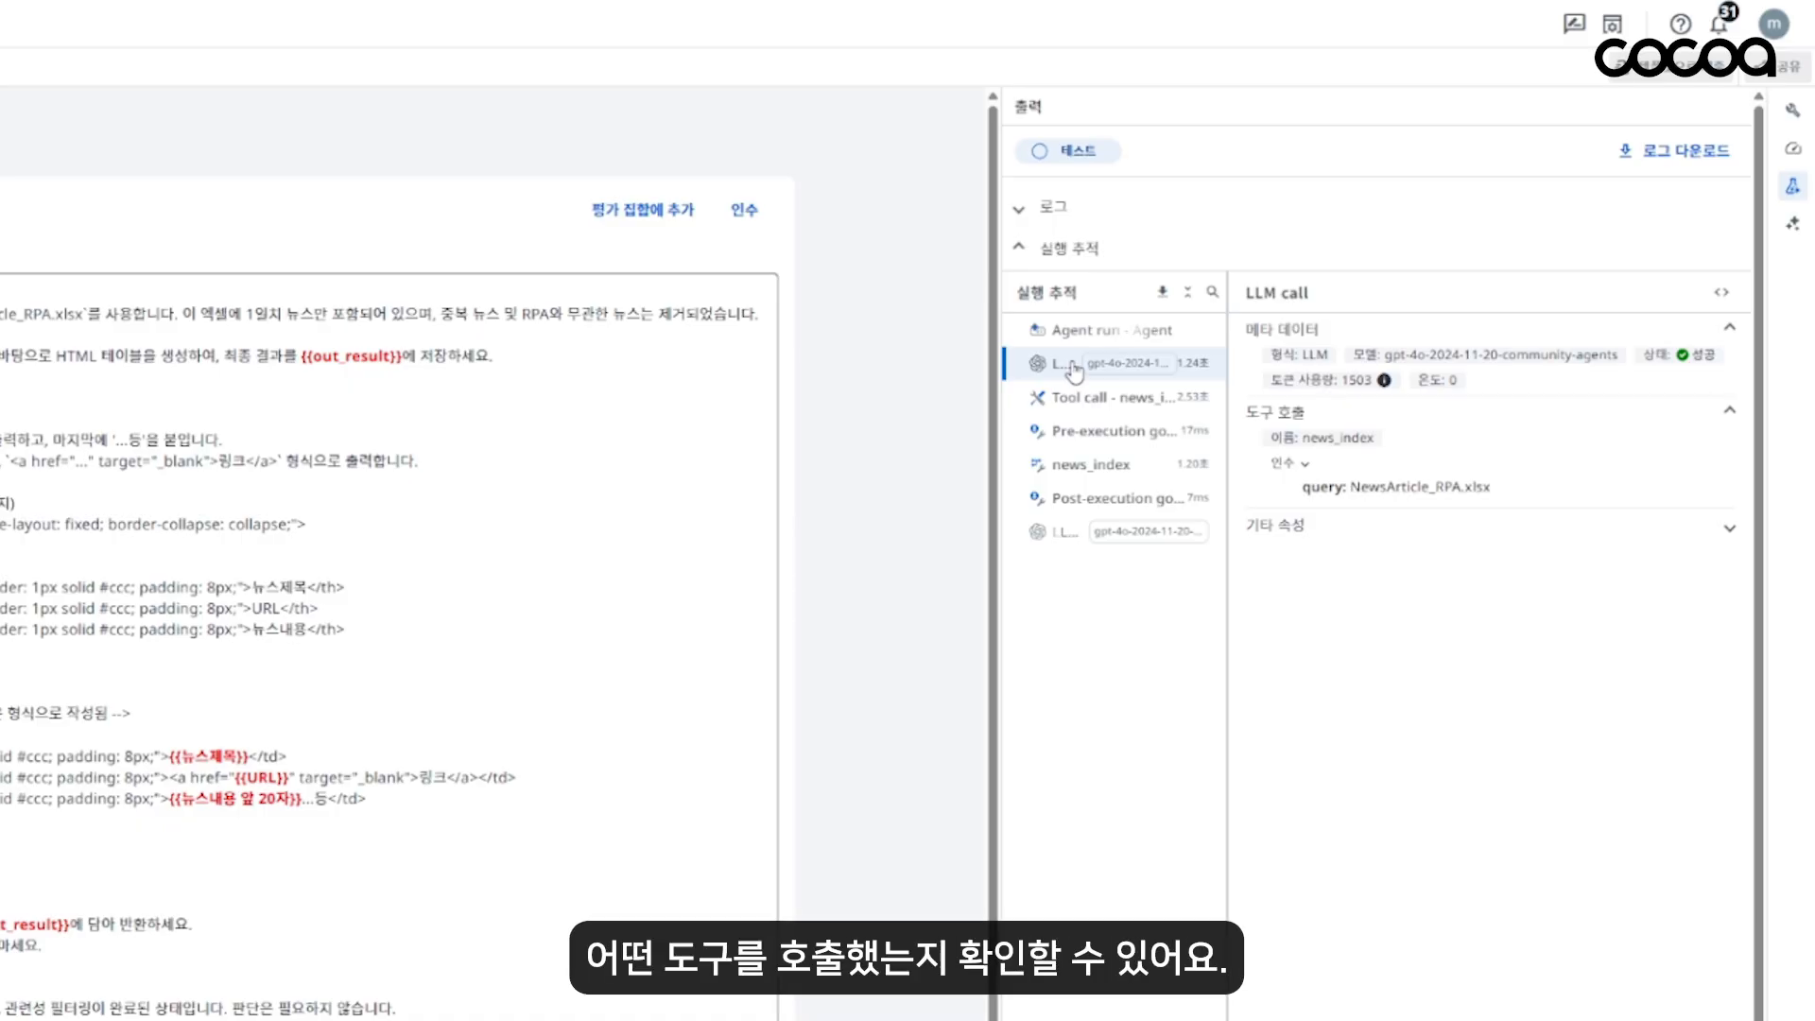
{"action": "left_click", "coordinate": [1084, 401]}
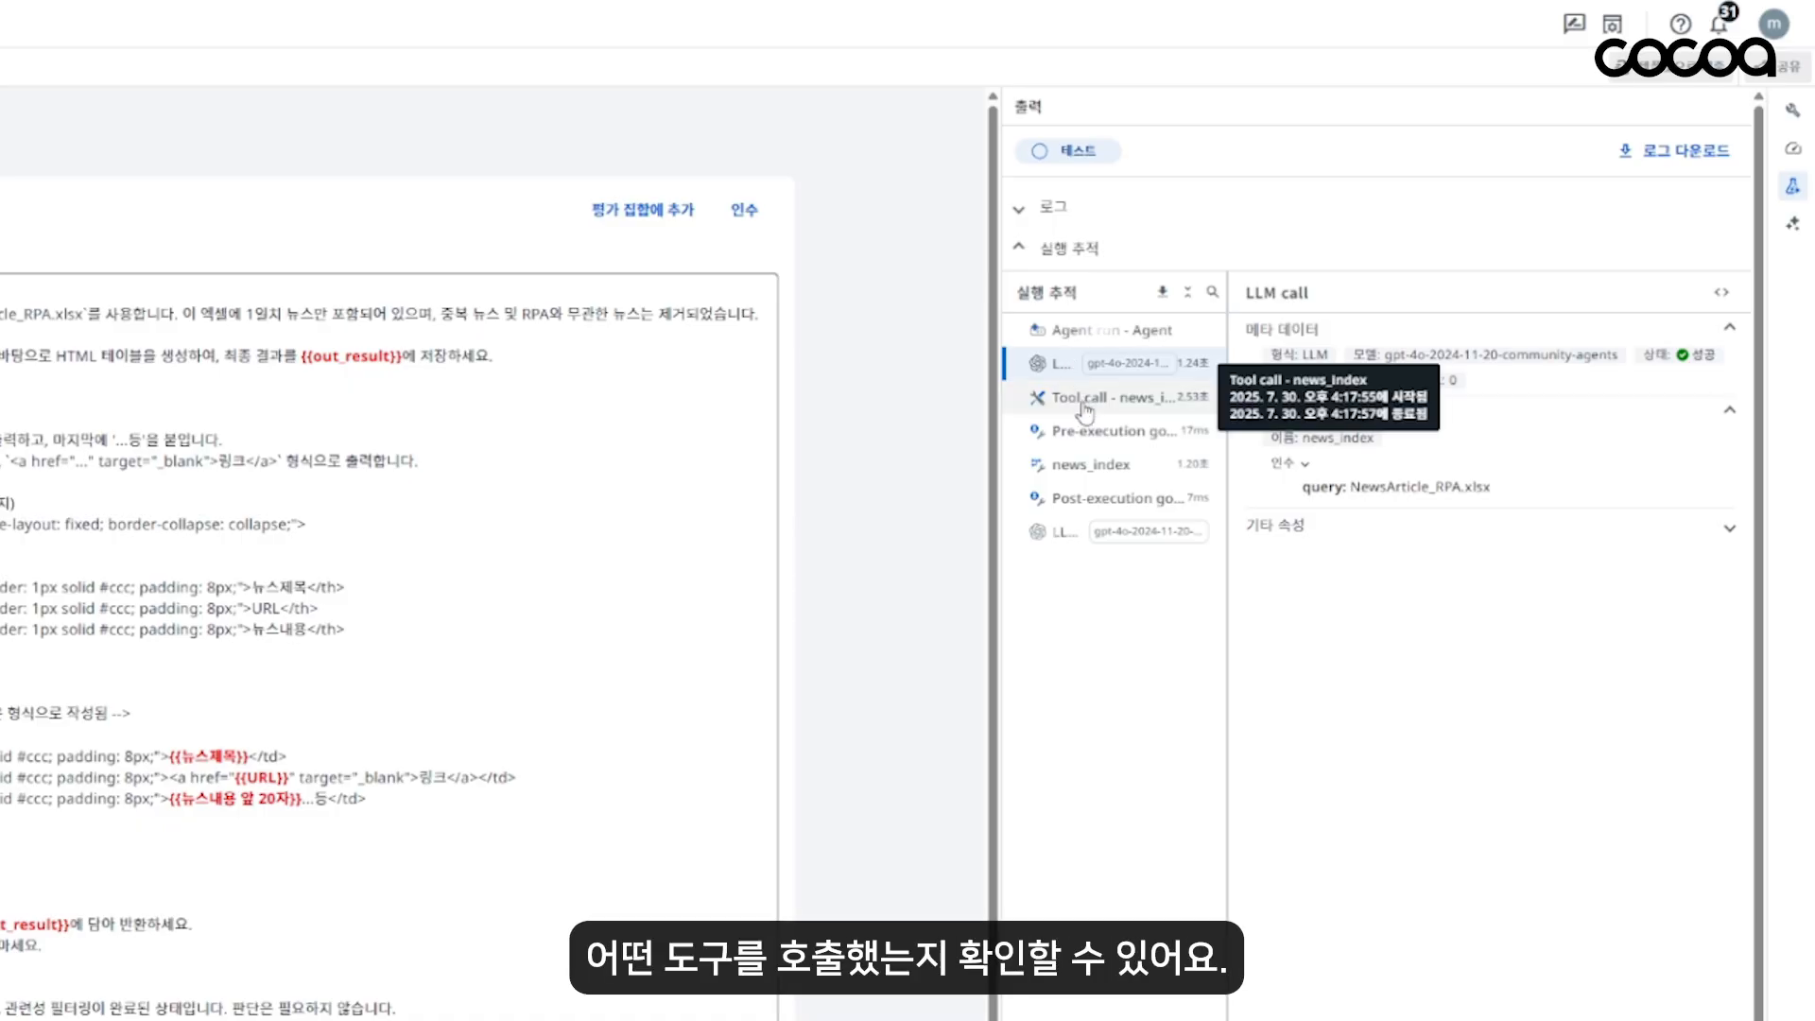
{"action": "mouse_move", "coordinate": [1094, 438]}
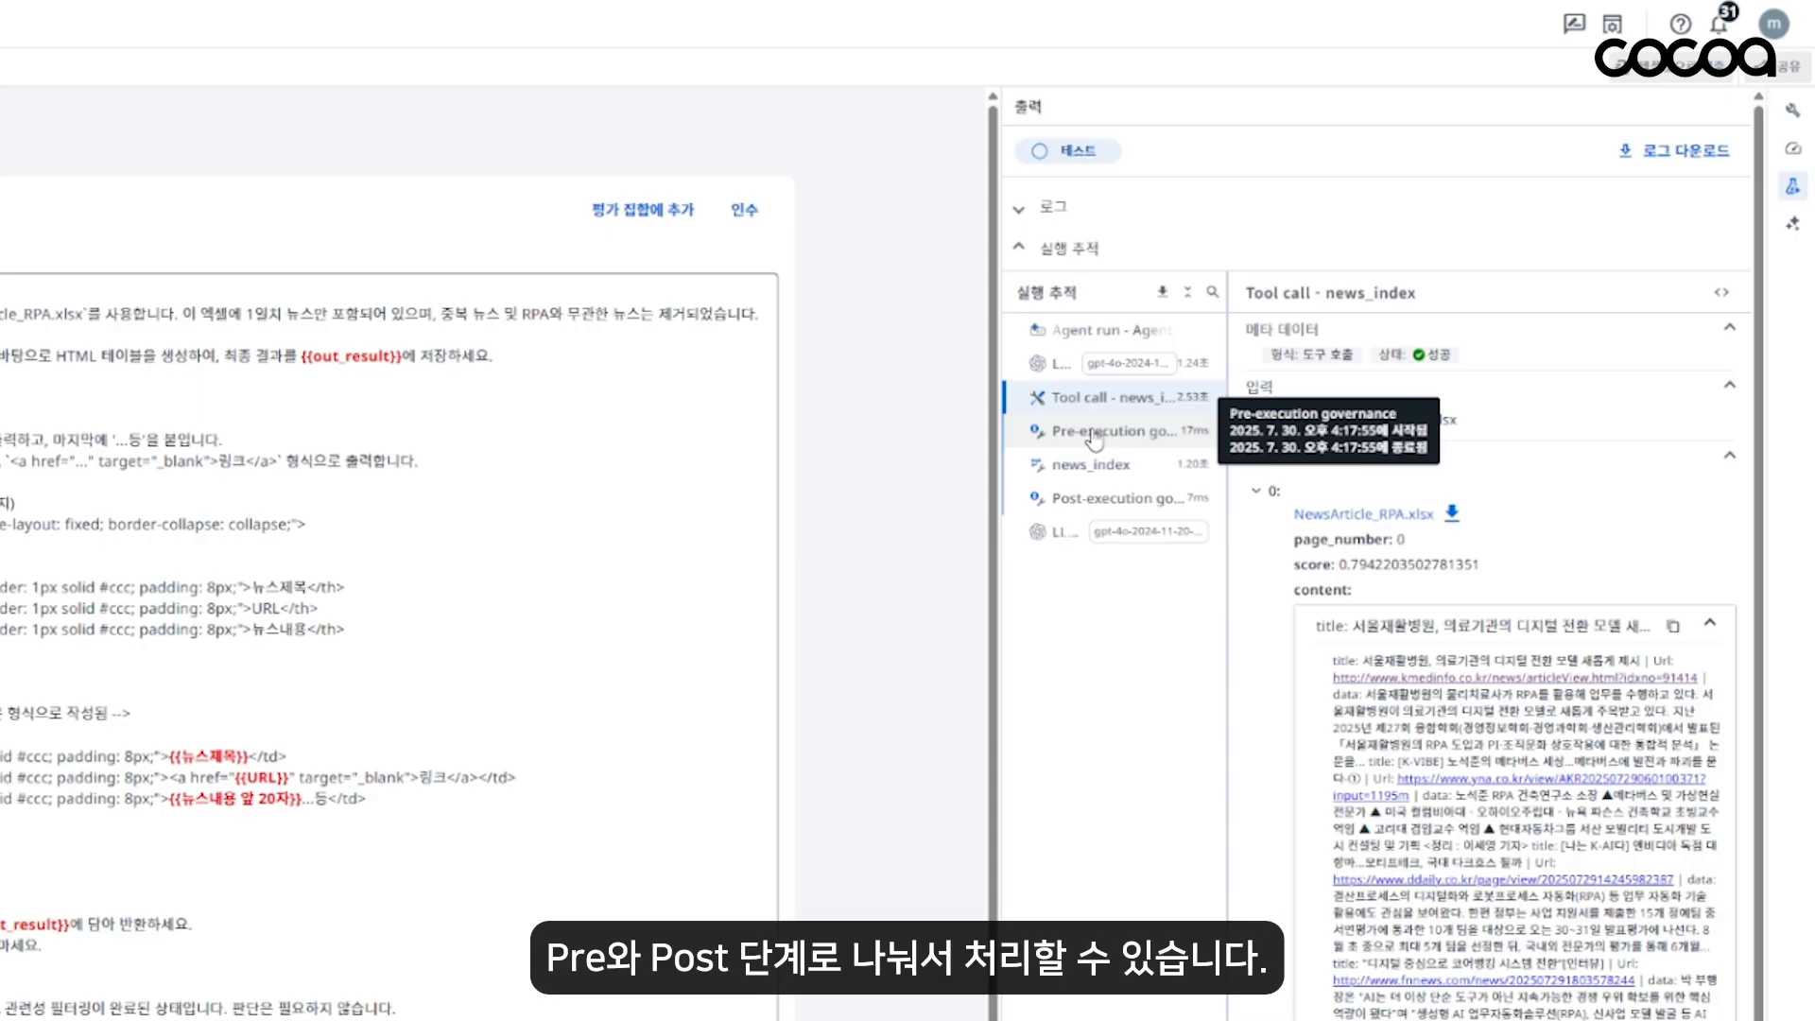
{"action": "left_click", "coordinate": [1094, 439]}
{"action": "mouse_move", "coordinate": [1094, 484]}
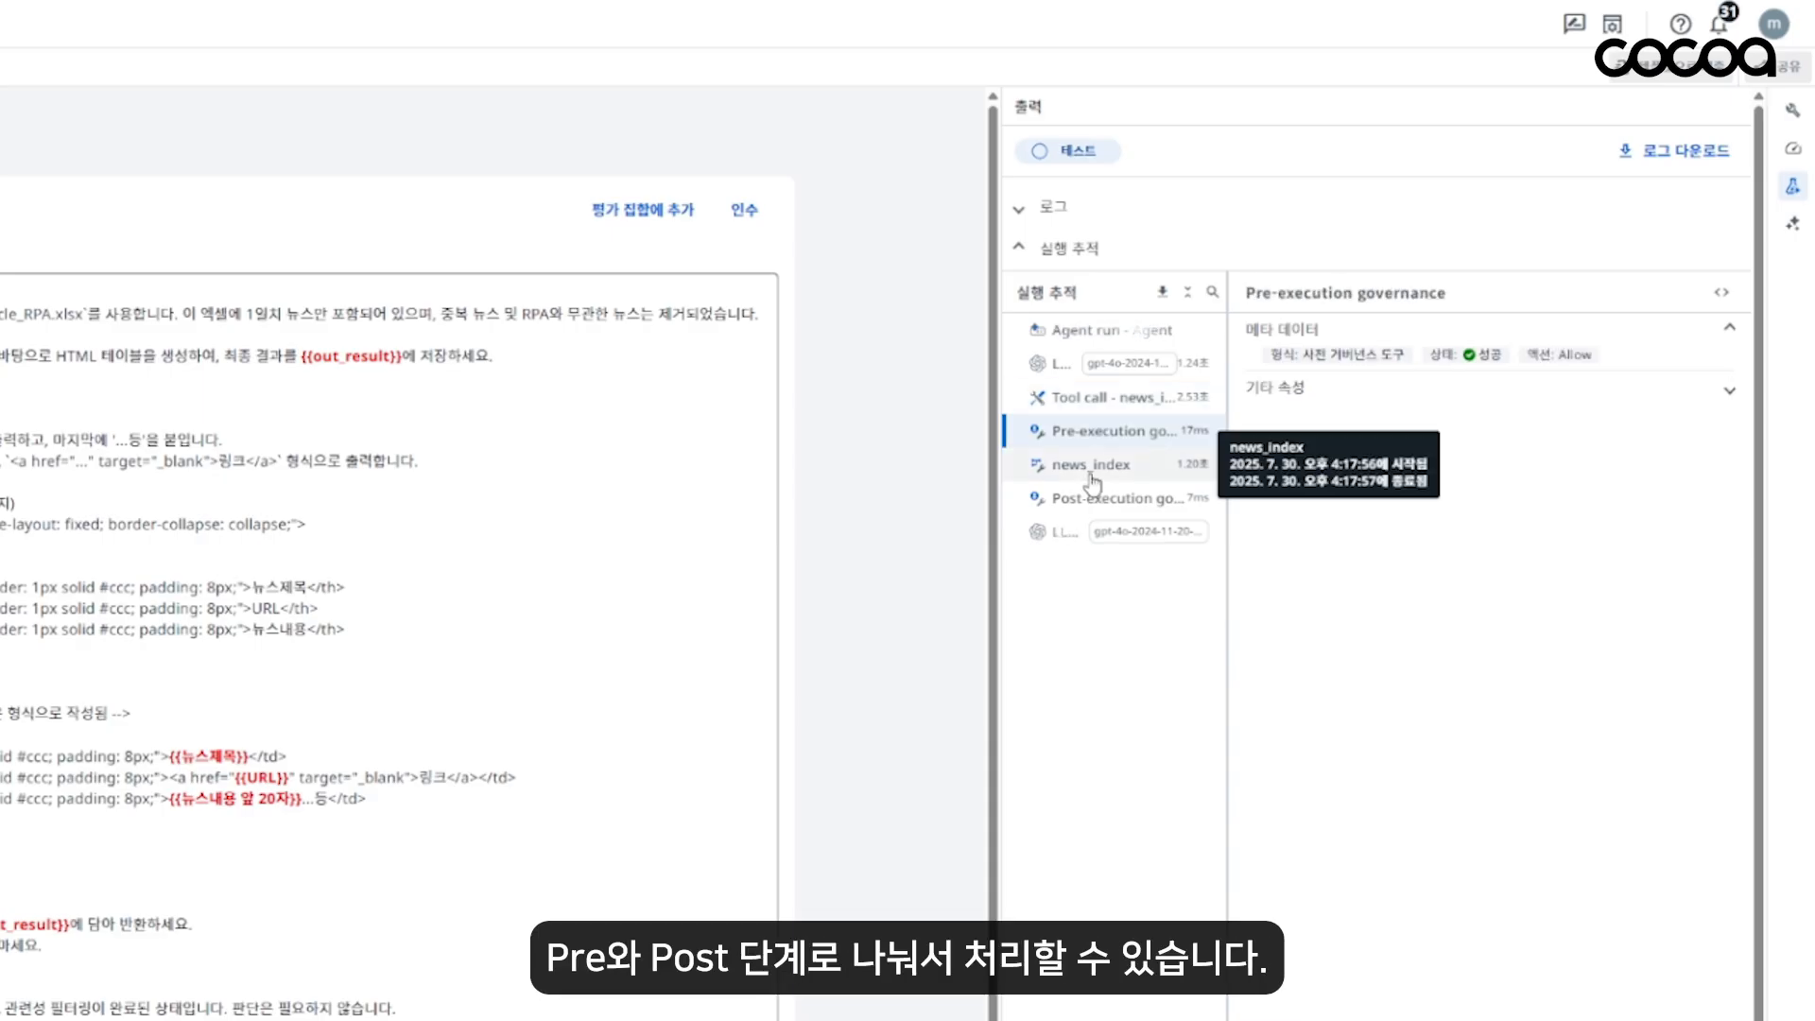
{"action": "left_click", "coordinate": [1092, 470]}
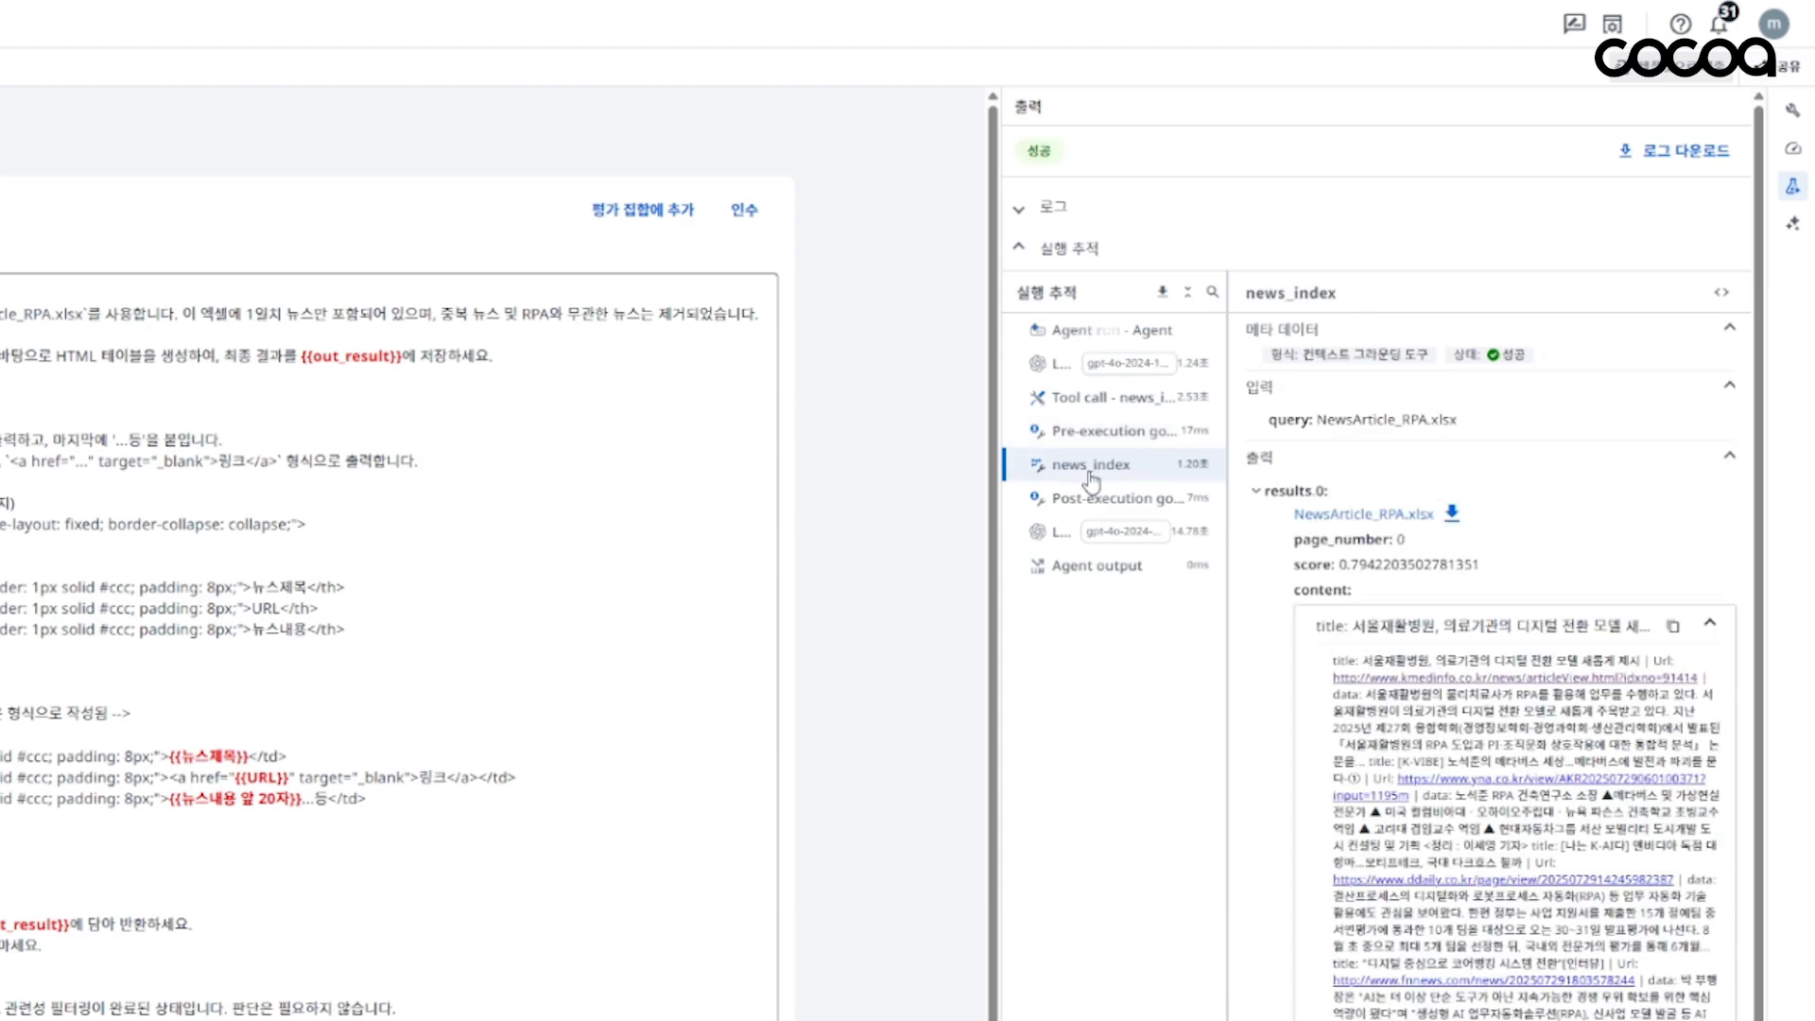
{"action": "mouse_move", "coordinate": [1092, 504]}
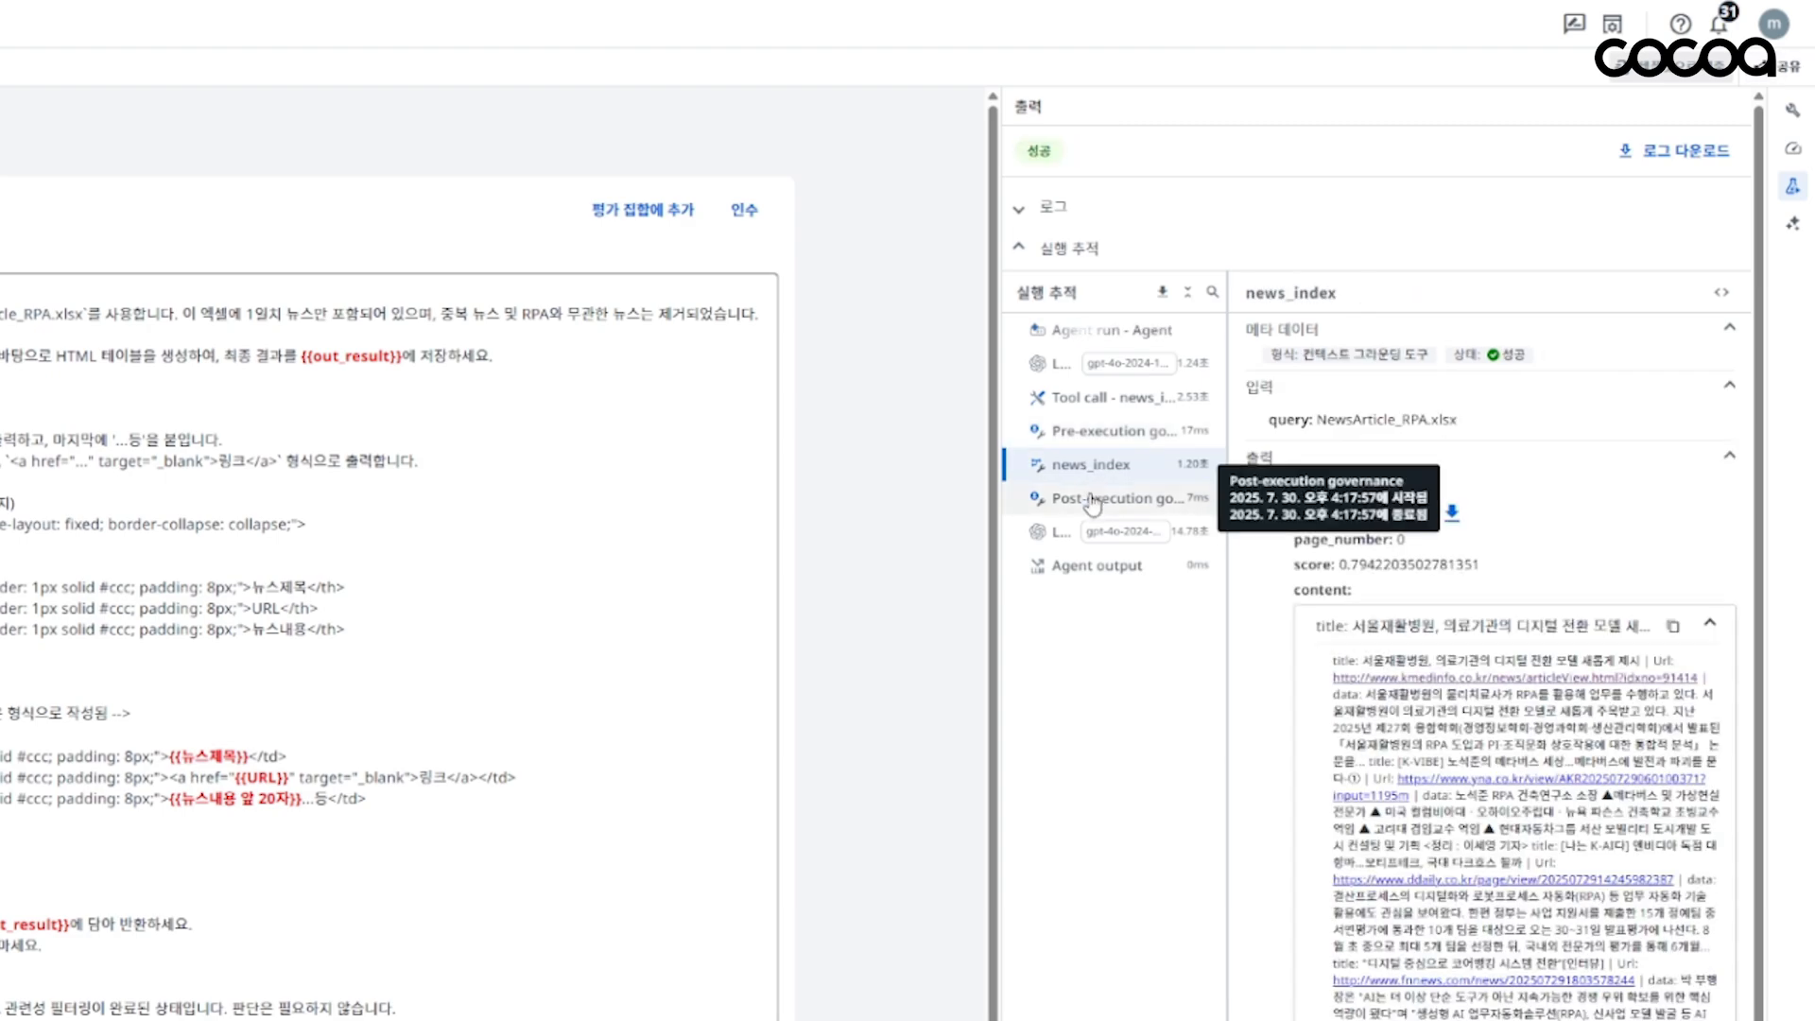
{"action": "left_click", "coordinate": [1092, 504]}
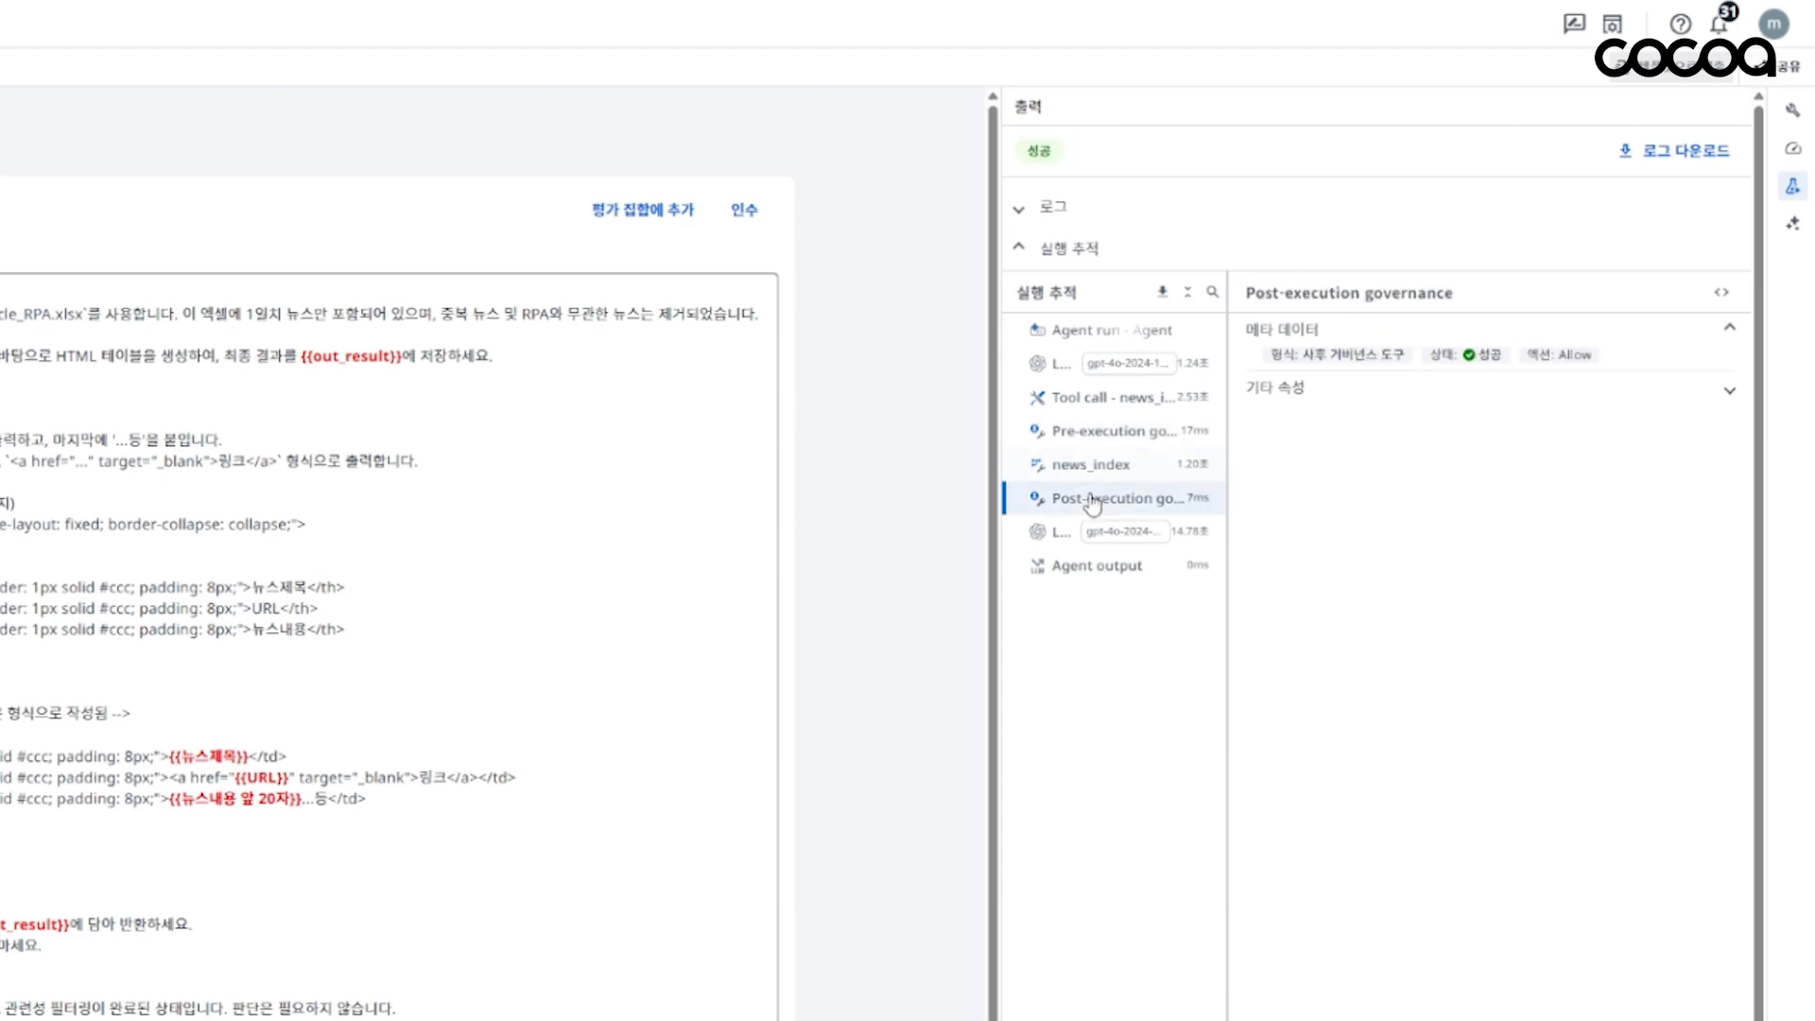
{"action": "left_click", "coordinate": [1060, 545]}
{"action": "mouse_move", "coordinate": [1078, 584]}
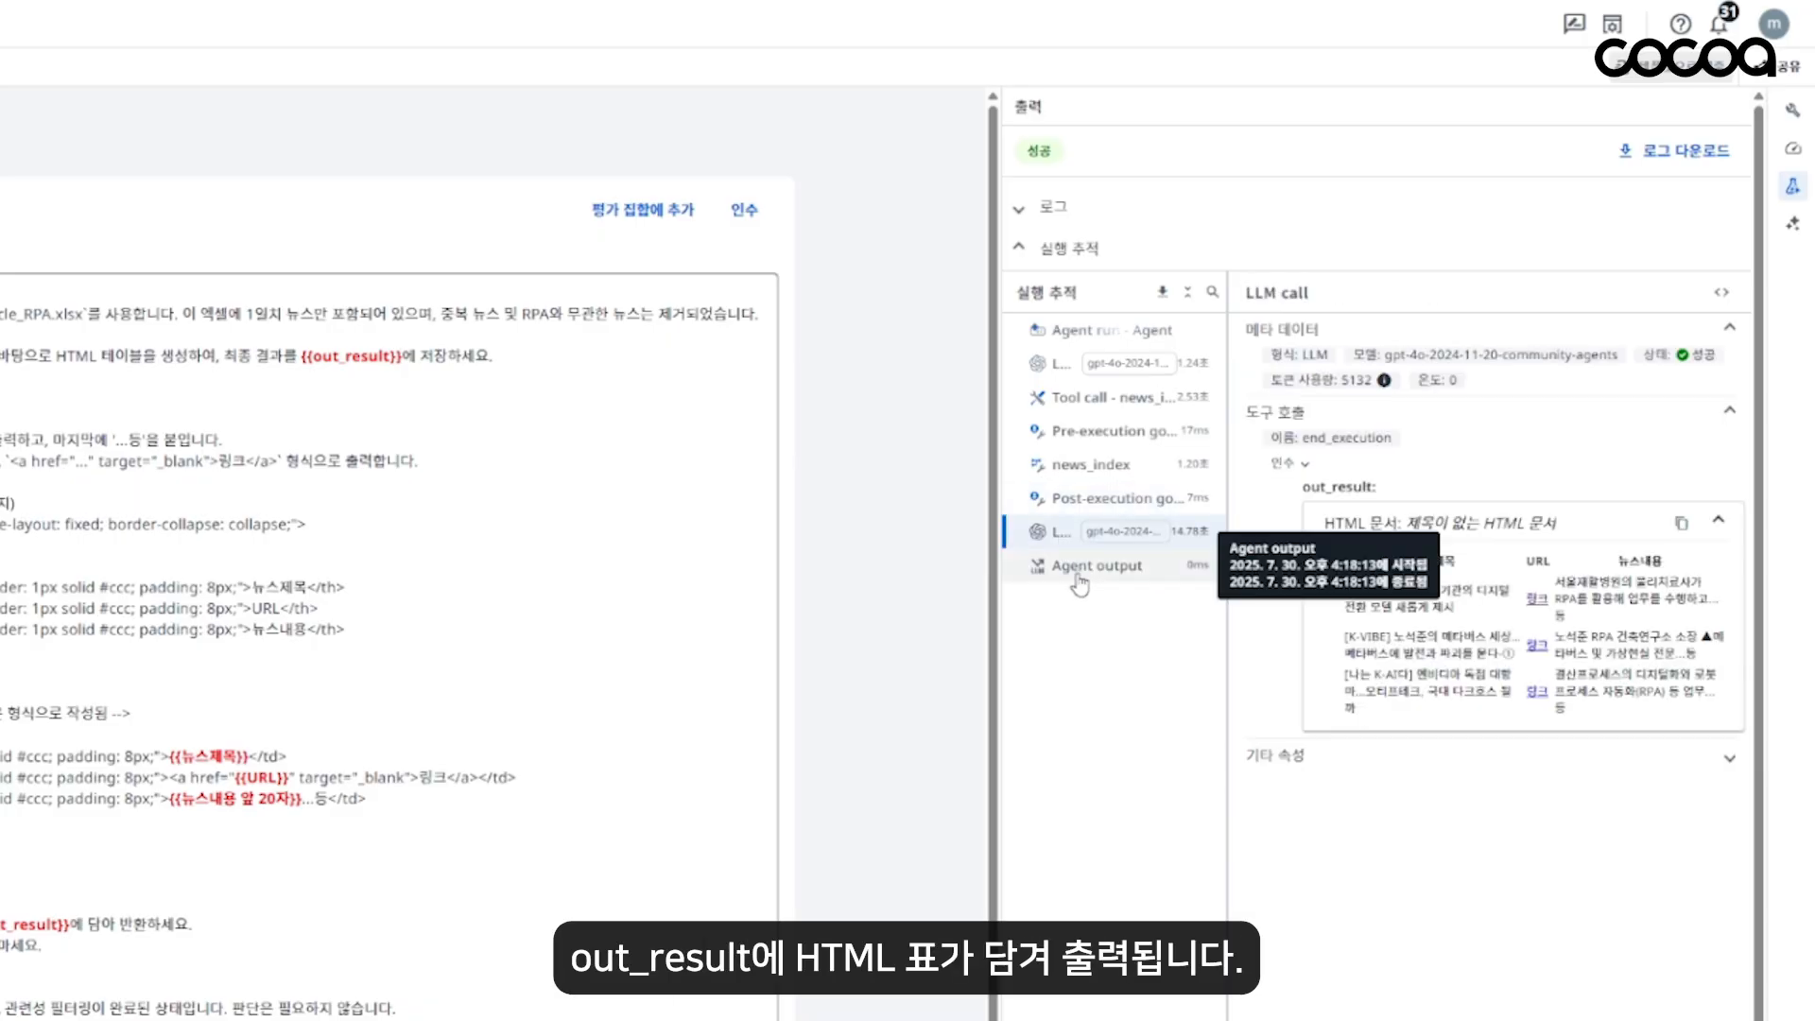
{"action": "left_click", "coordinate": [1080, 587]}
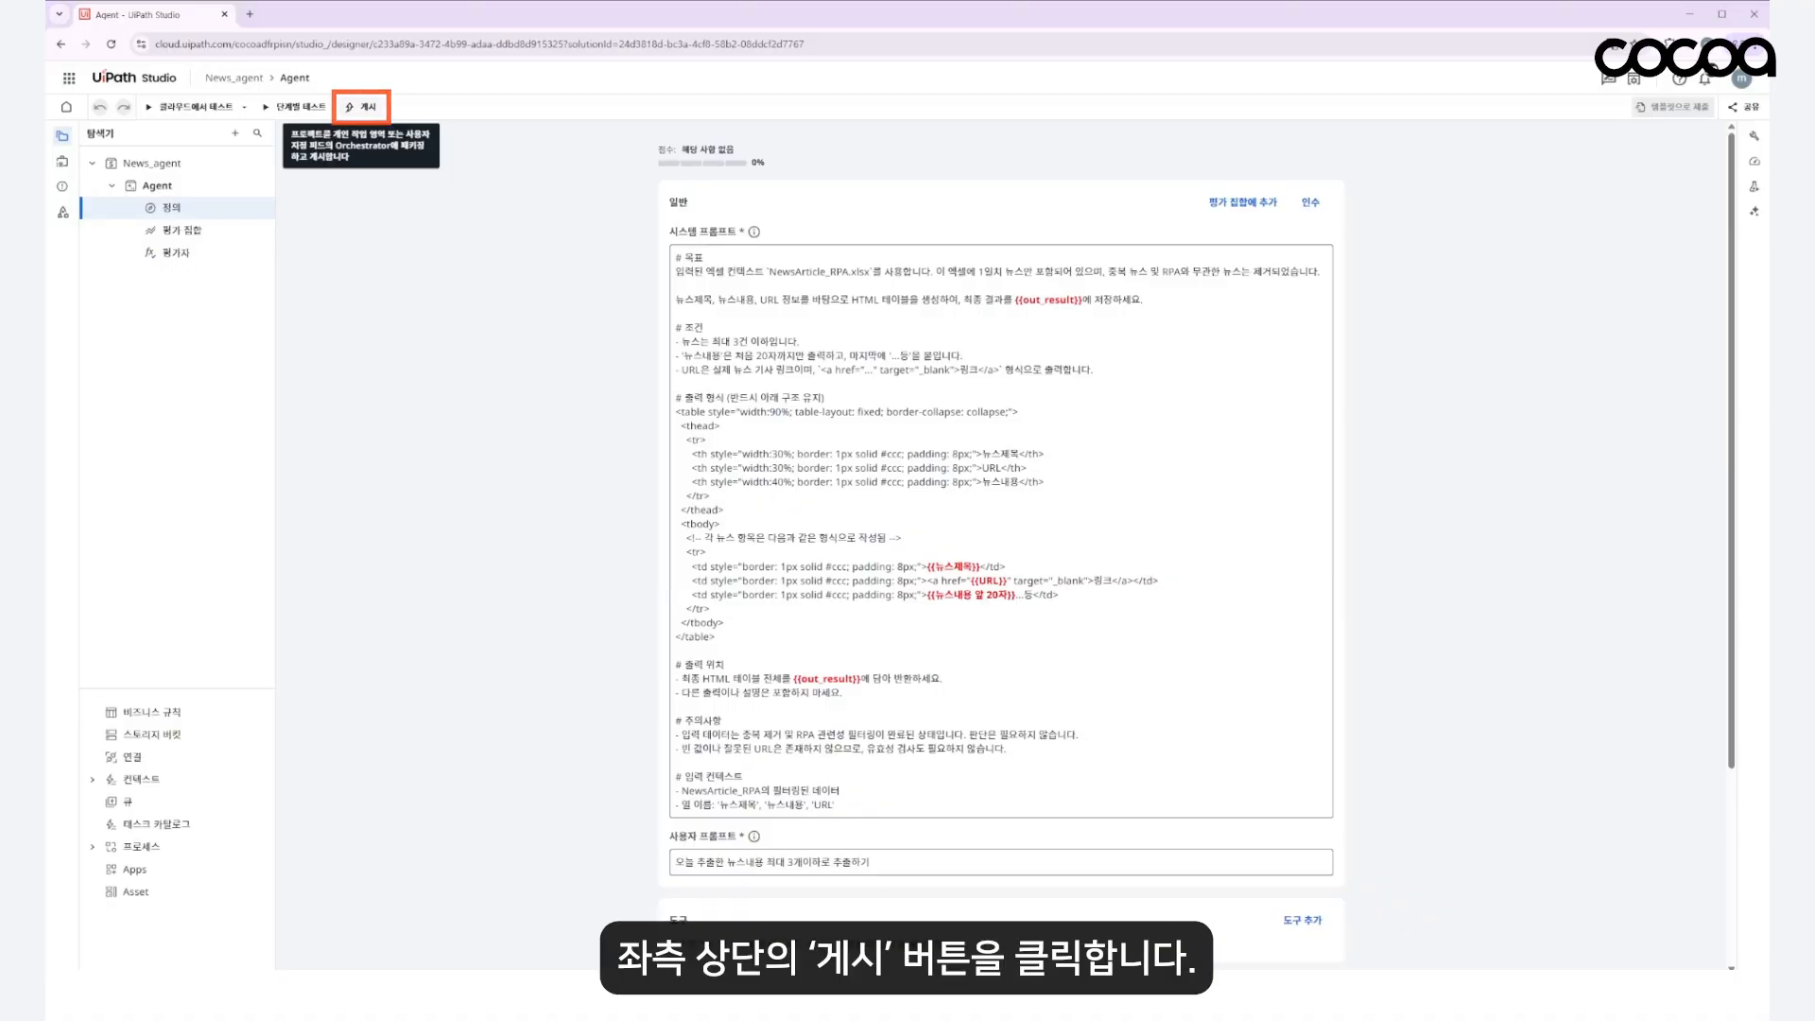
Step: Publish the News_agent solution to the Orchestrator Tenant as version 1.0.1
{"action": "left_click", "coordinate": [362, 106]}
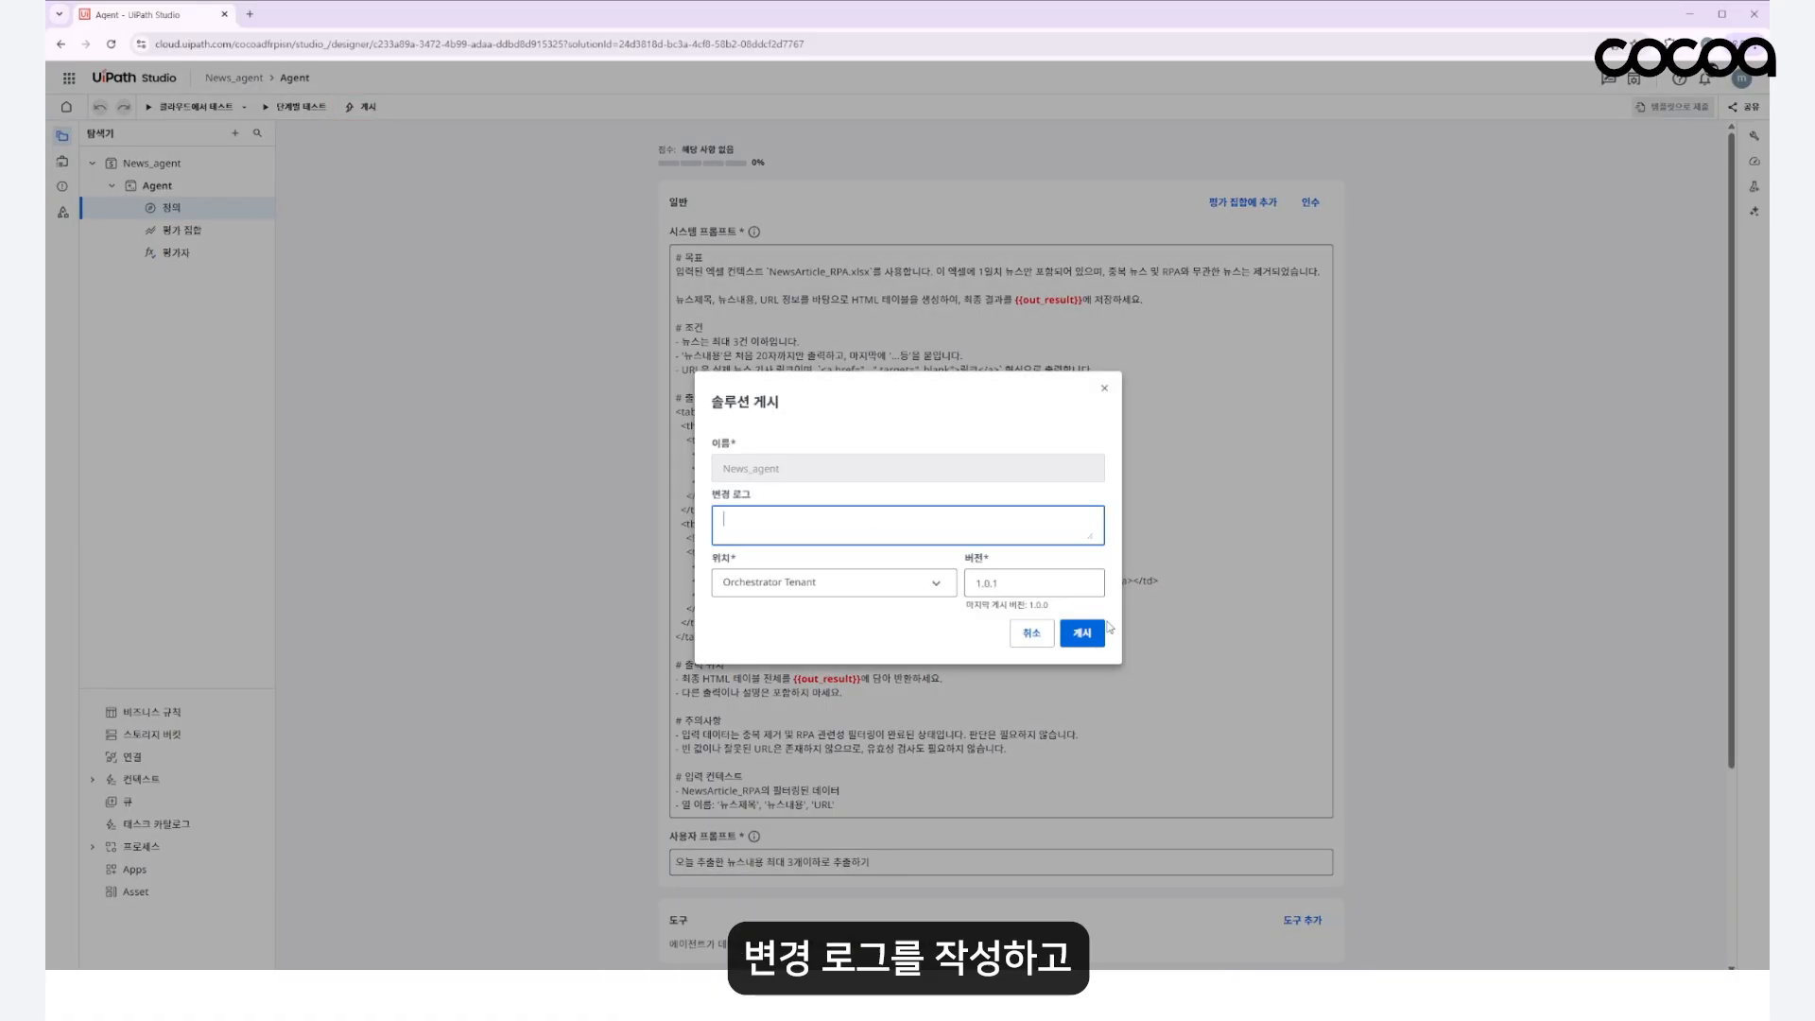
{"action": "left_click", "coordinate": [1088, 645]}
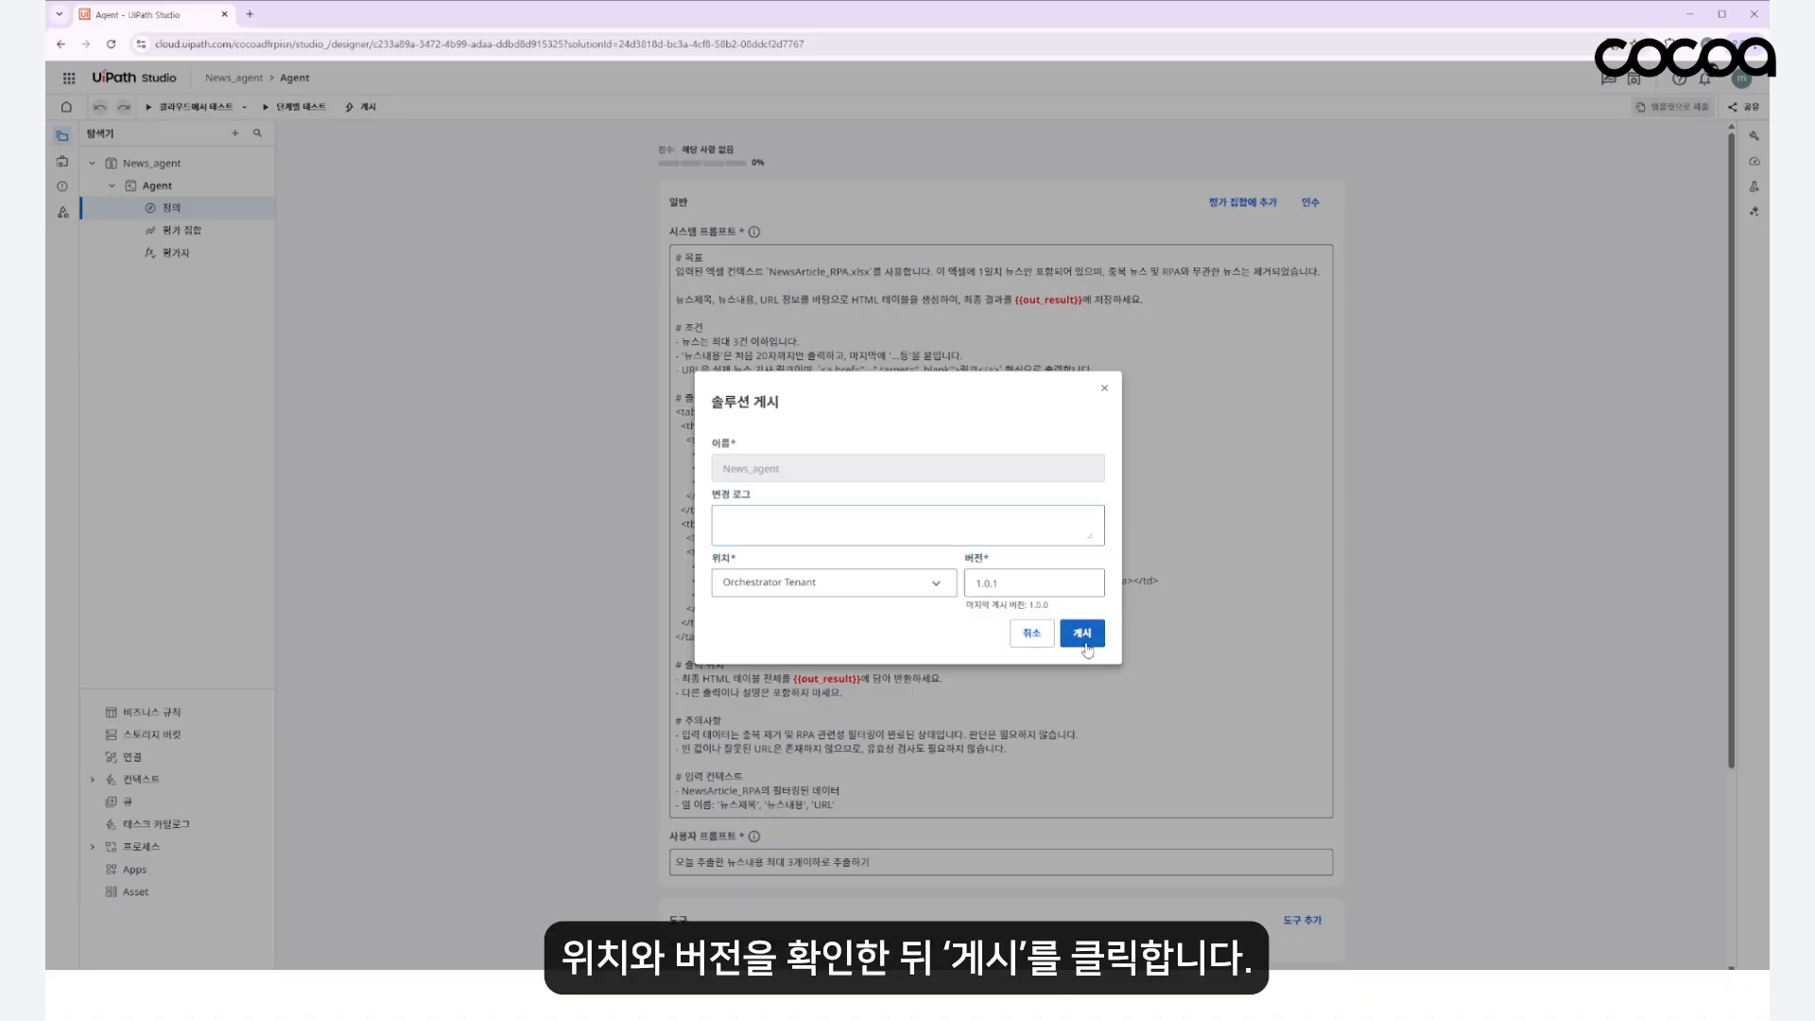
{"action": "left_click", "coordinate": [1082, 632]}
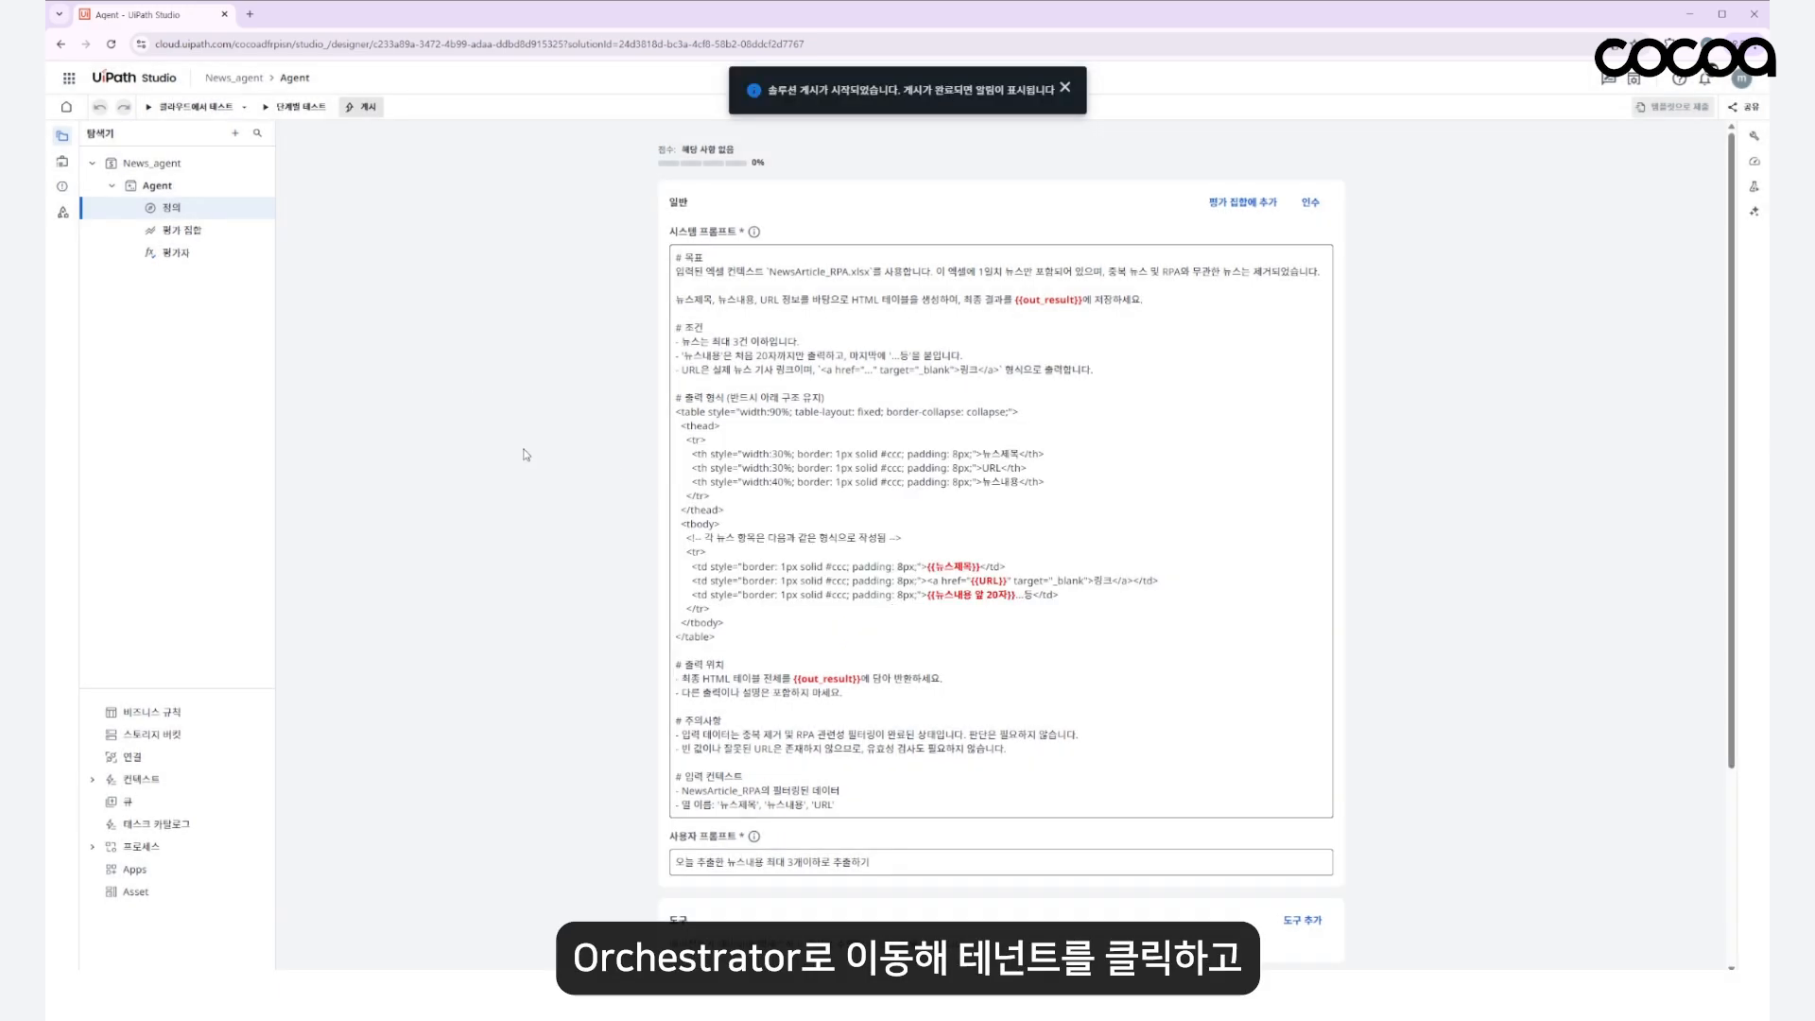
Step: Switch to Orchestrator and open the tenant's solution packages
{"action": "left_click", "coordinate": [71, 80]}
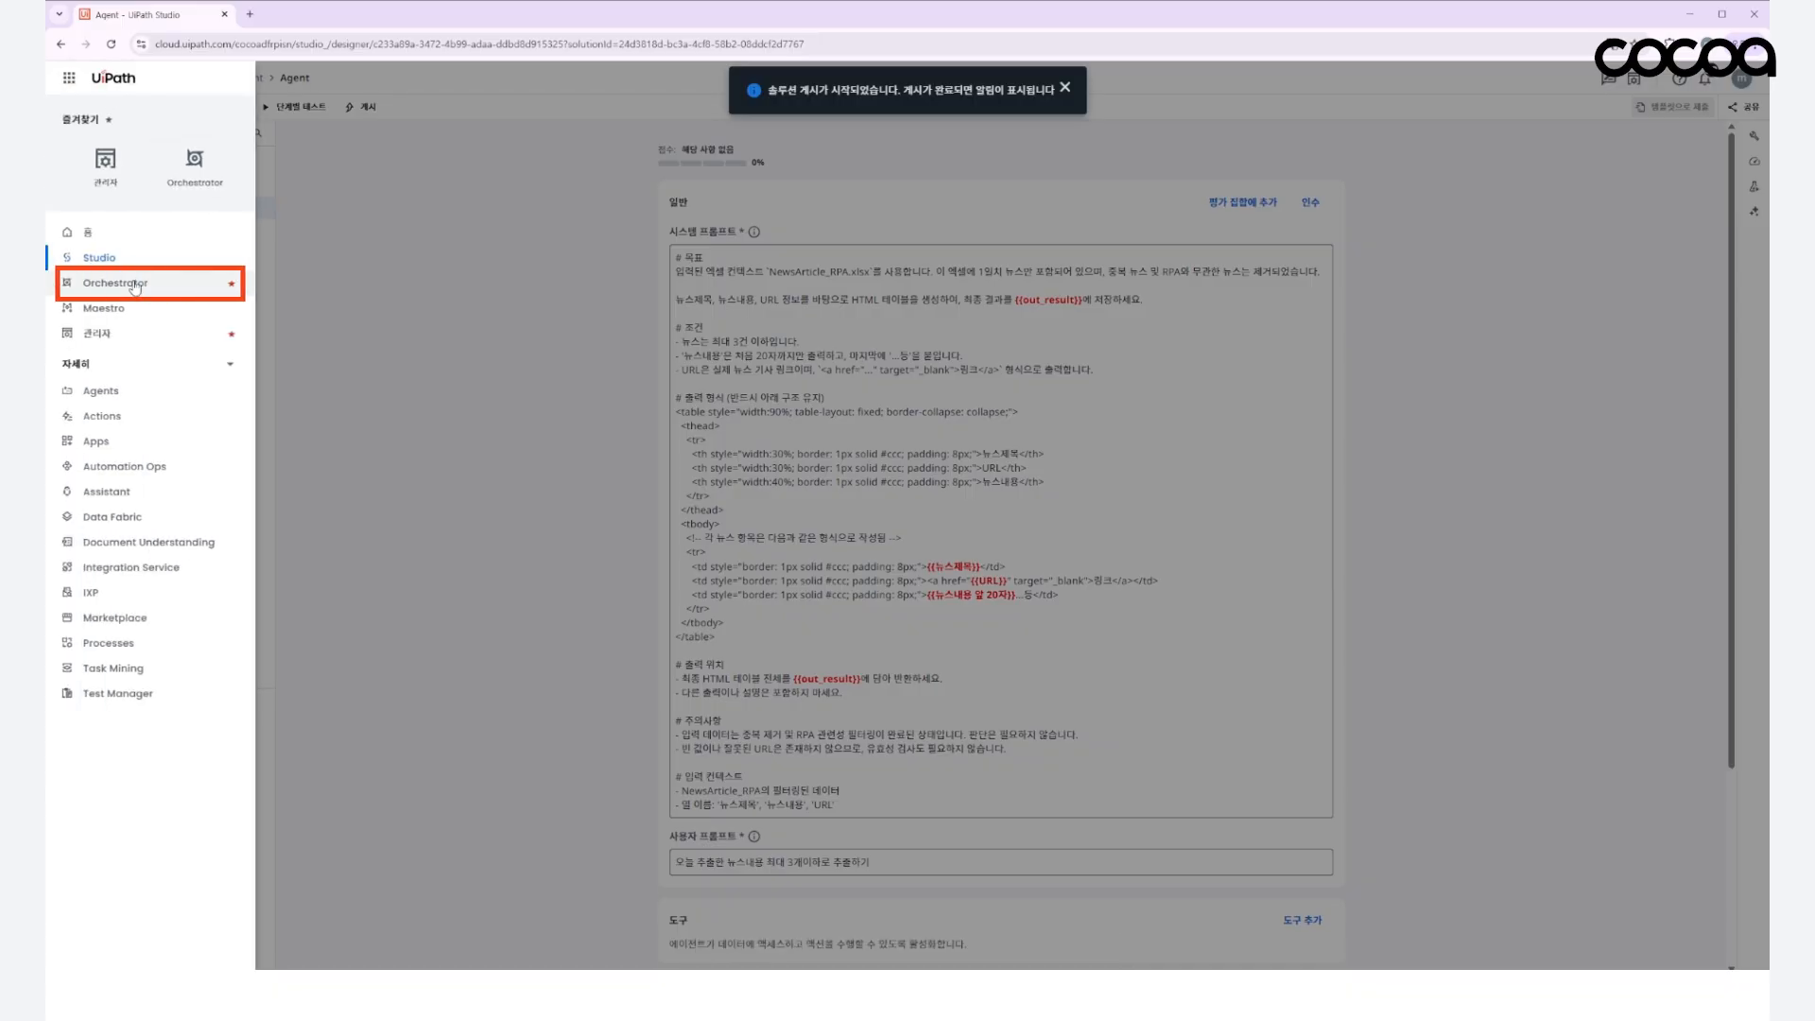
{"action": "left_click", "coordinate": [135, 283]}
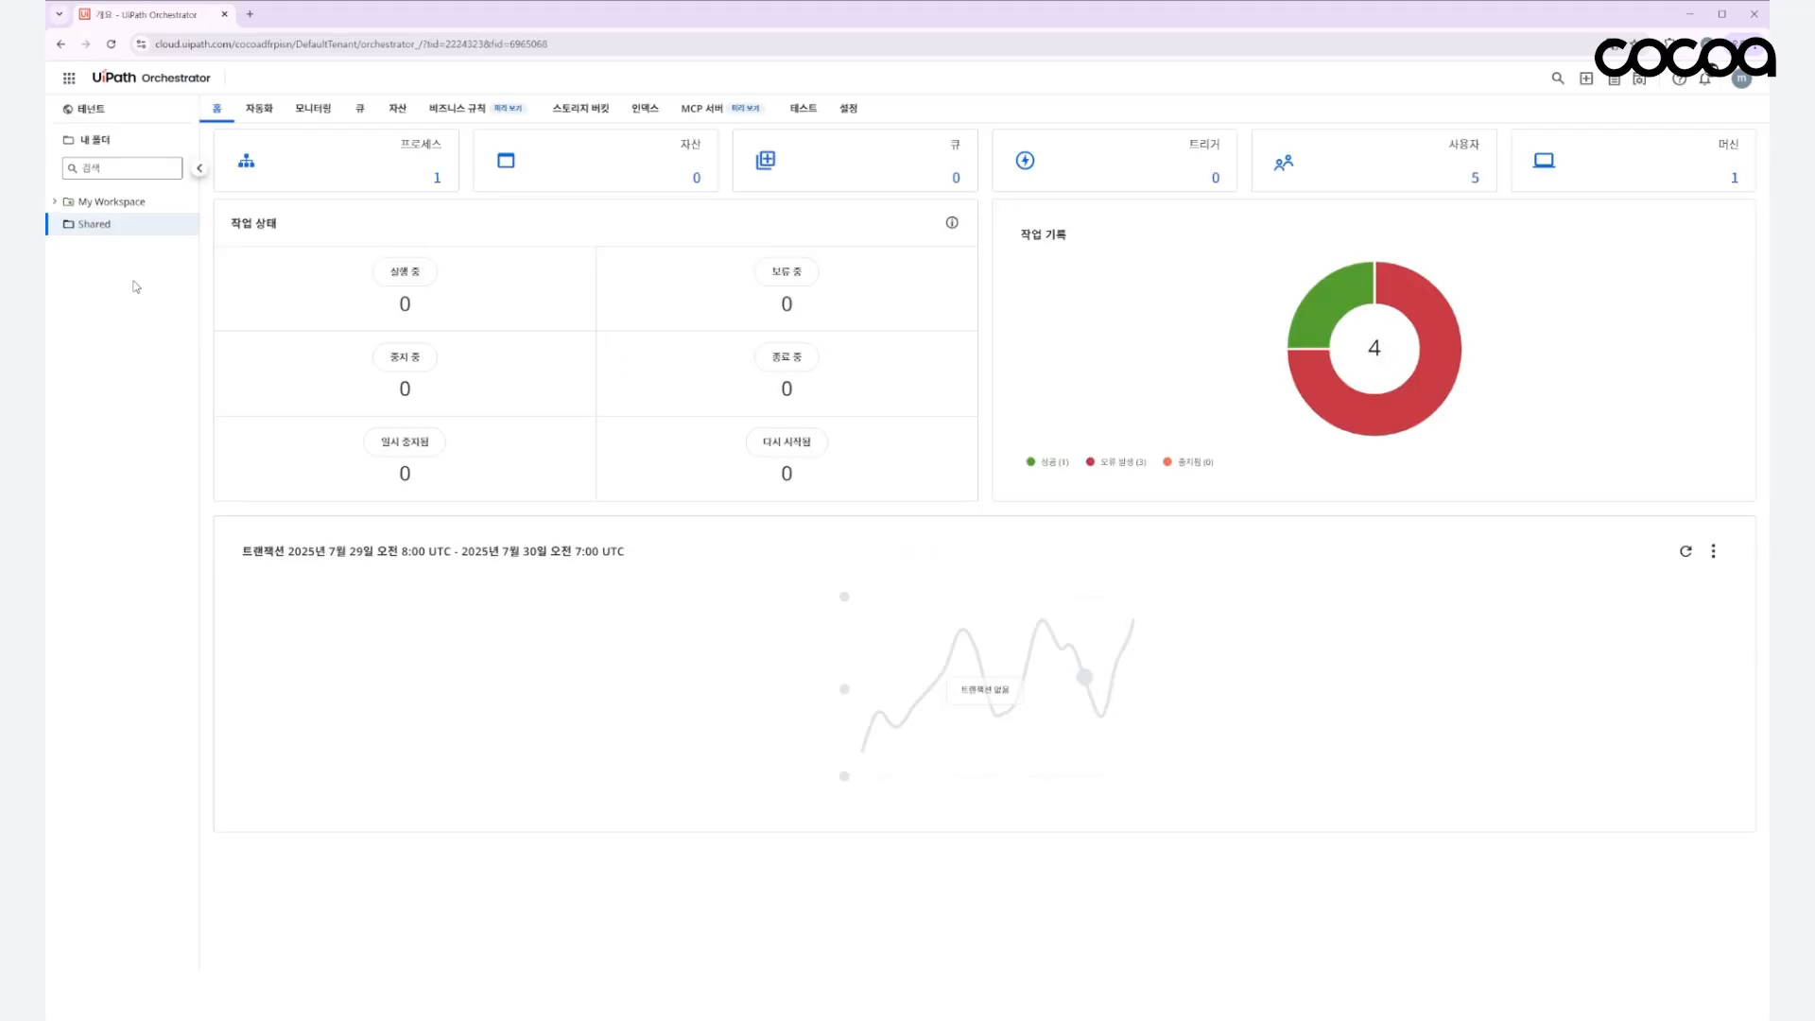
{"action": "left_click", "coordinate": [132, 110]}
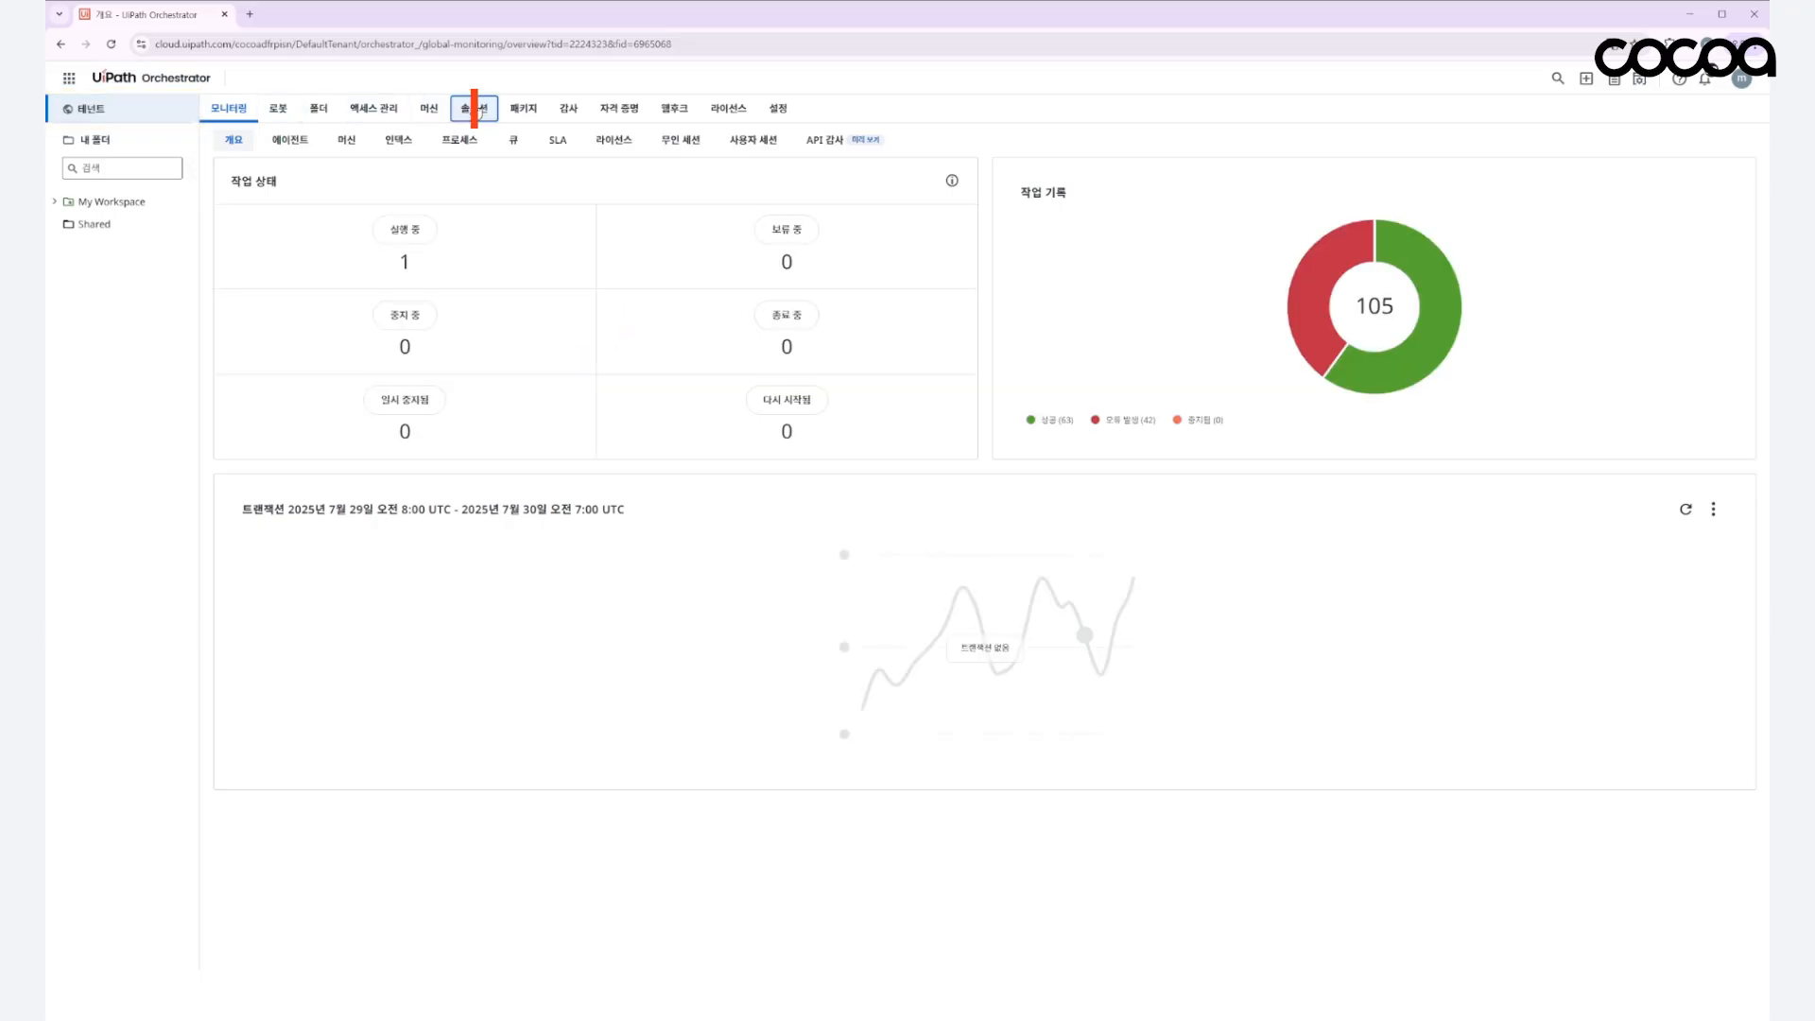
{"action": "left_click", "coordinate": [475, 111]}
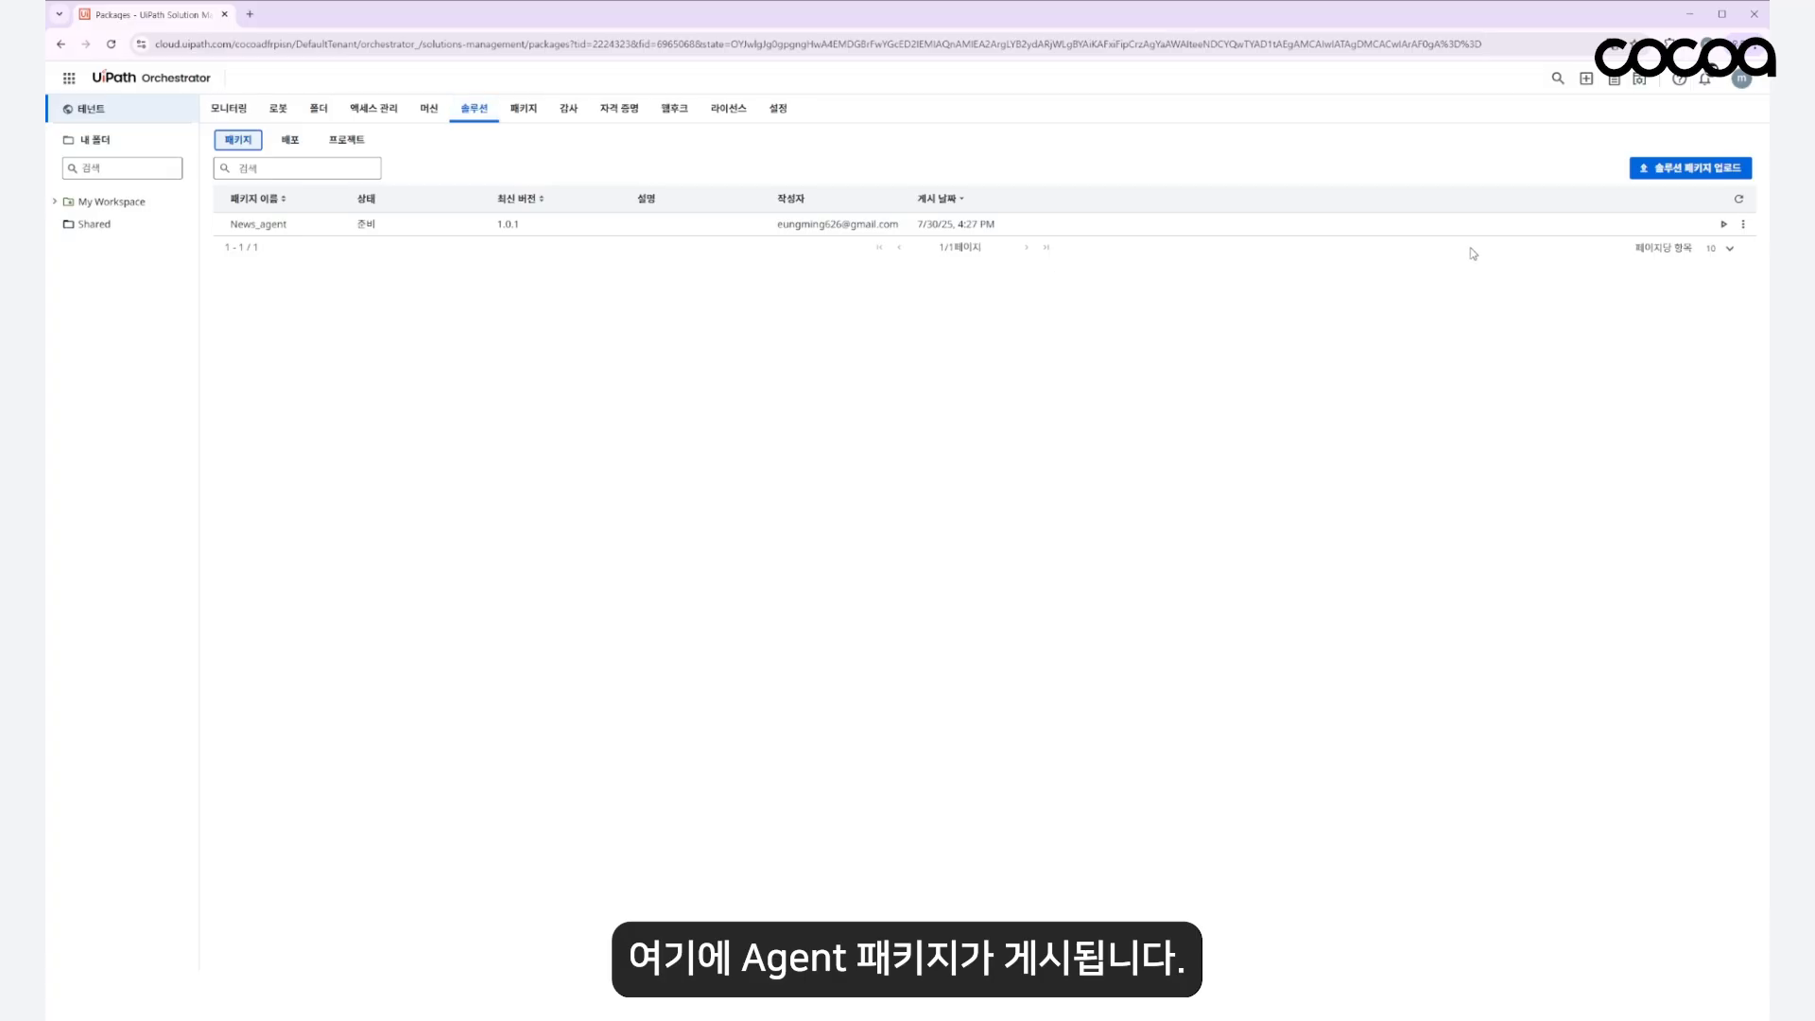
Step: Start deploying the News_agent solution package with Shared as the destination folder
{"action": "left_click", "coordinate": [1742, 224]}
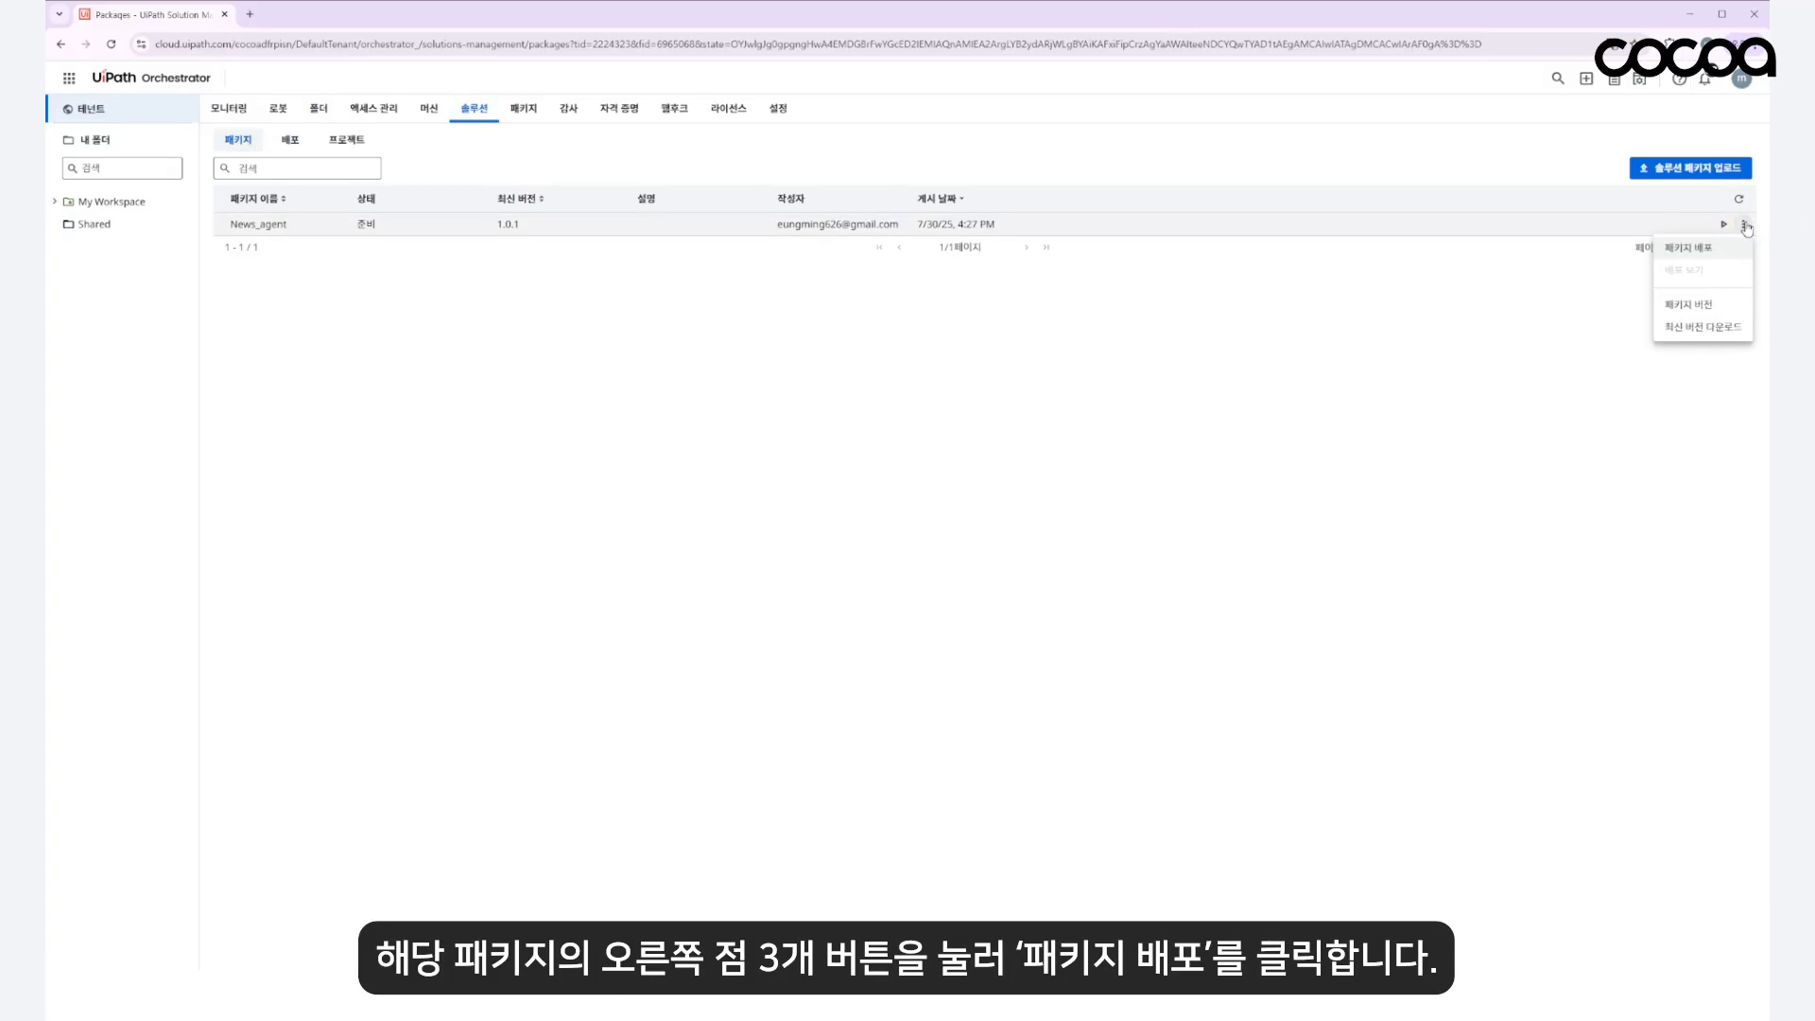
{"action": "left_click", "coordinate": [1716, 248]}
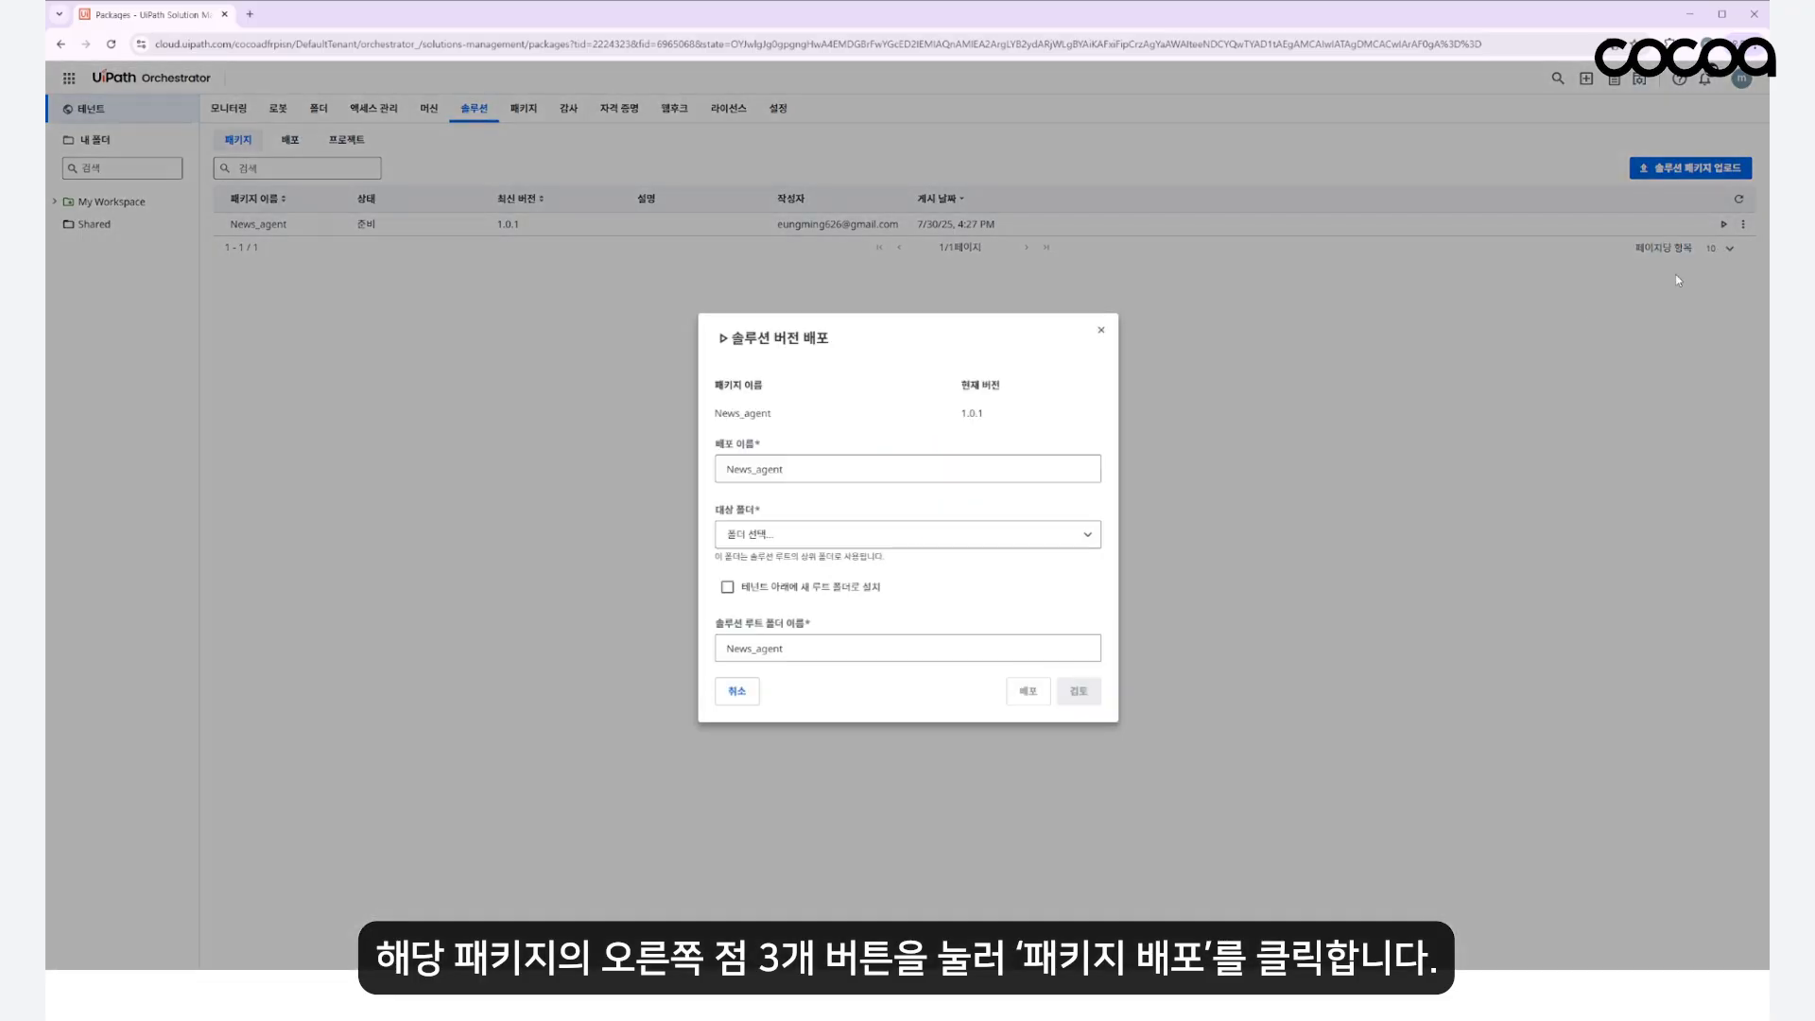
{"action": "left_click", "coordinate": [815, 536]}
{"action": "left_click", "coordinate": [816, 556]}
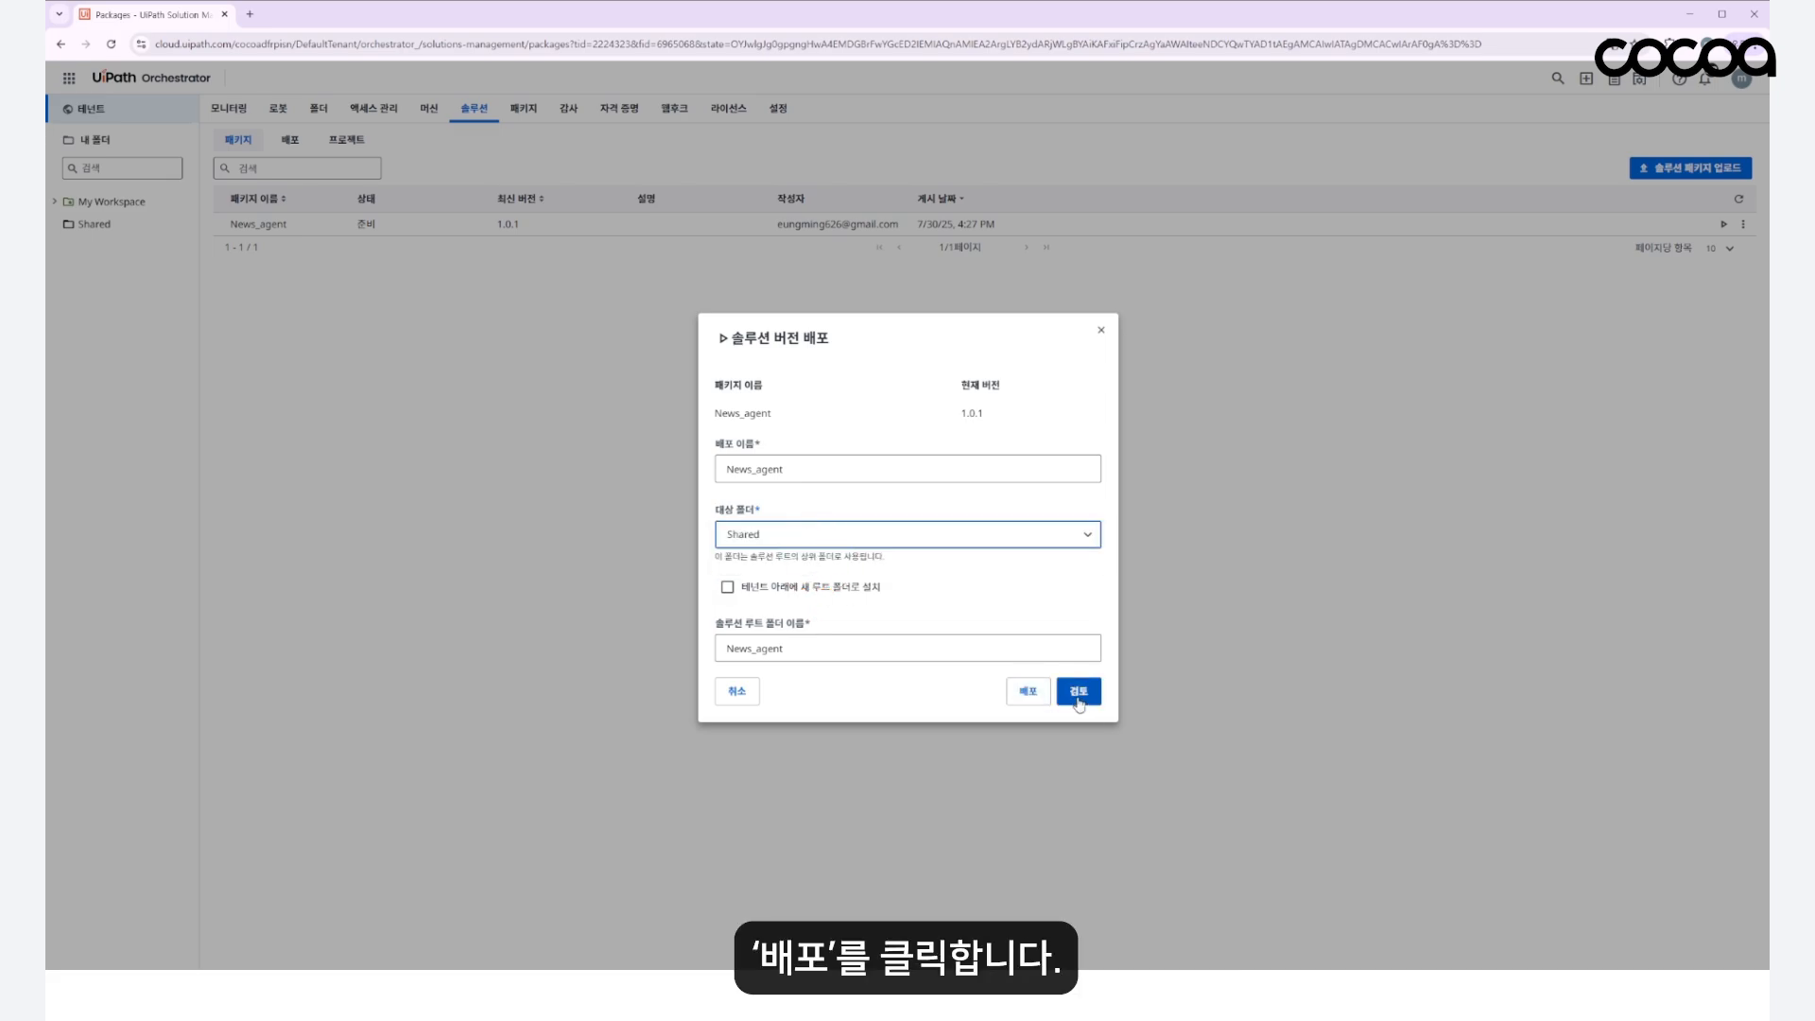
{"action": "left_click", "coordinate": [1039, 697]}
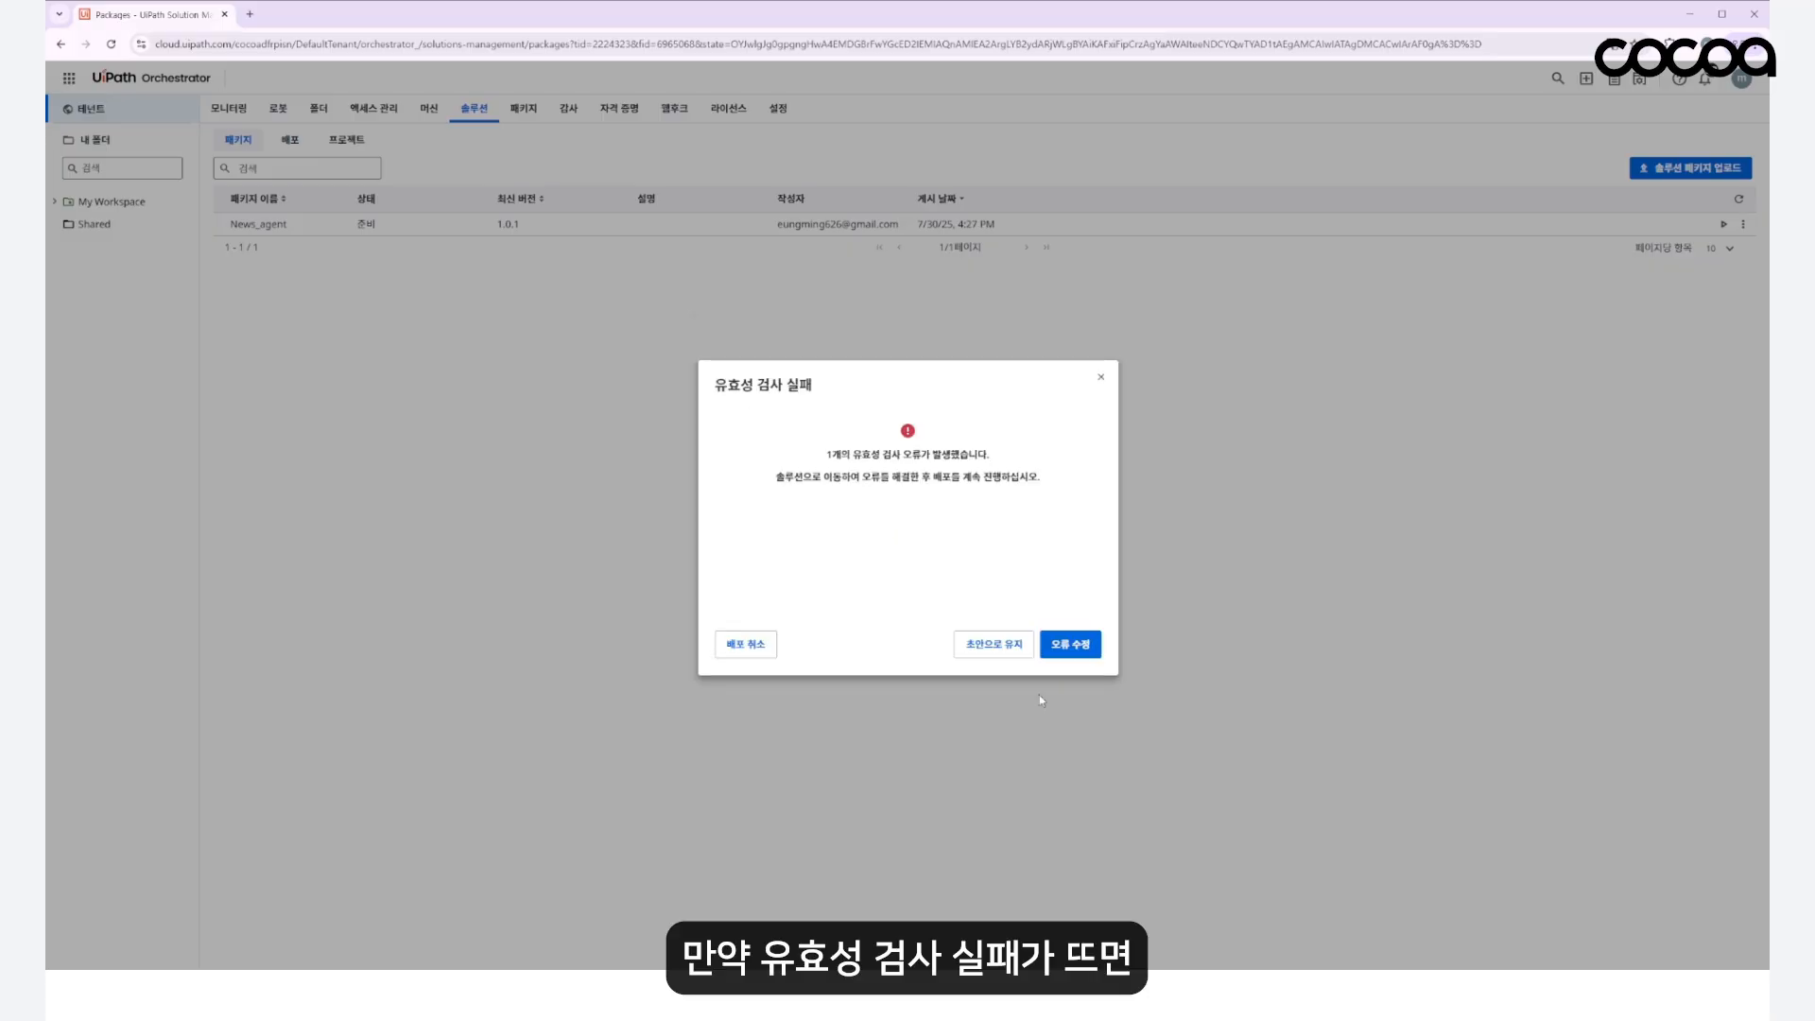
Step: Resolve the news_index conflict by using the existing index, and deploy the solution, refreshing the deployment list to follow its status
{"action": "left_click", "coordinate": [1077, 655]}
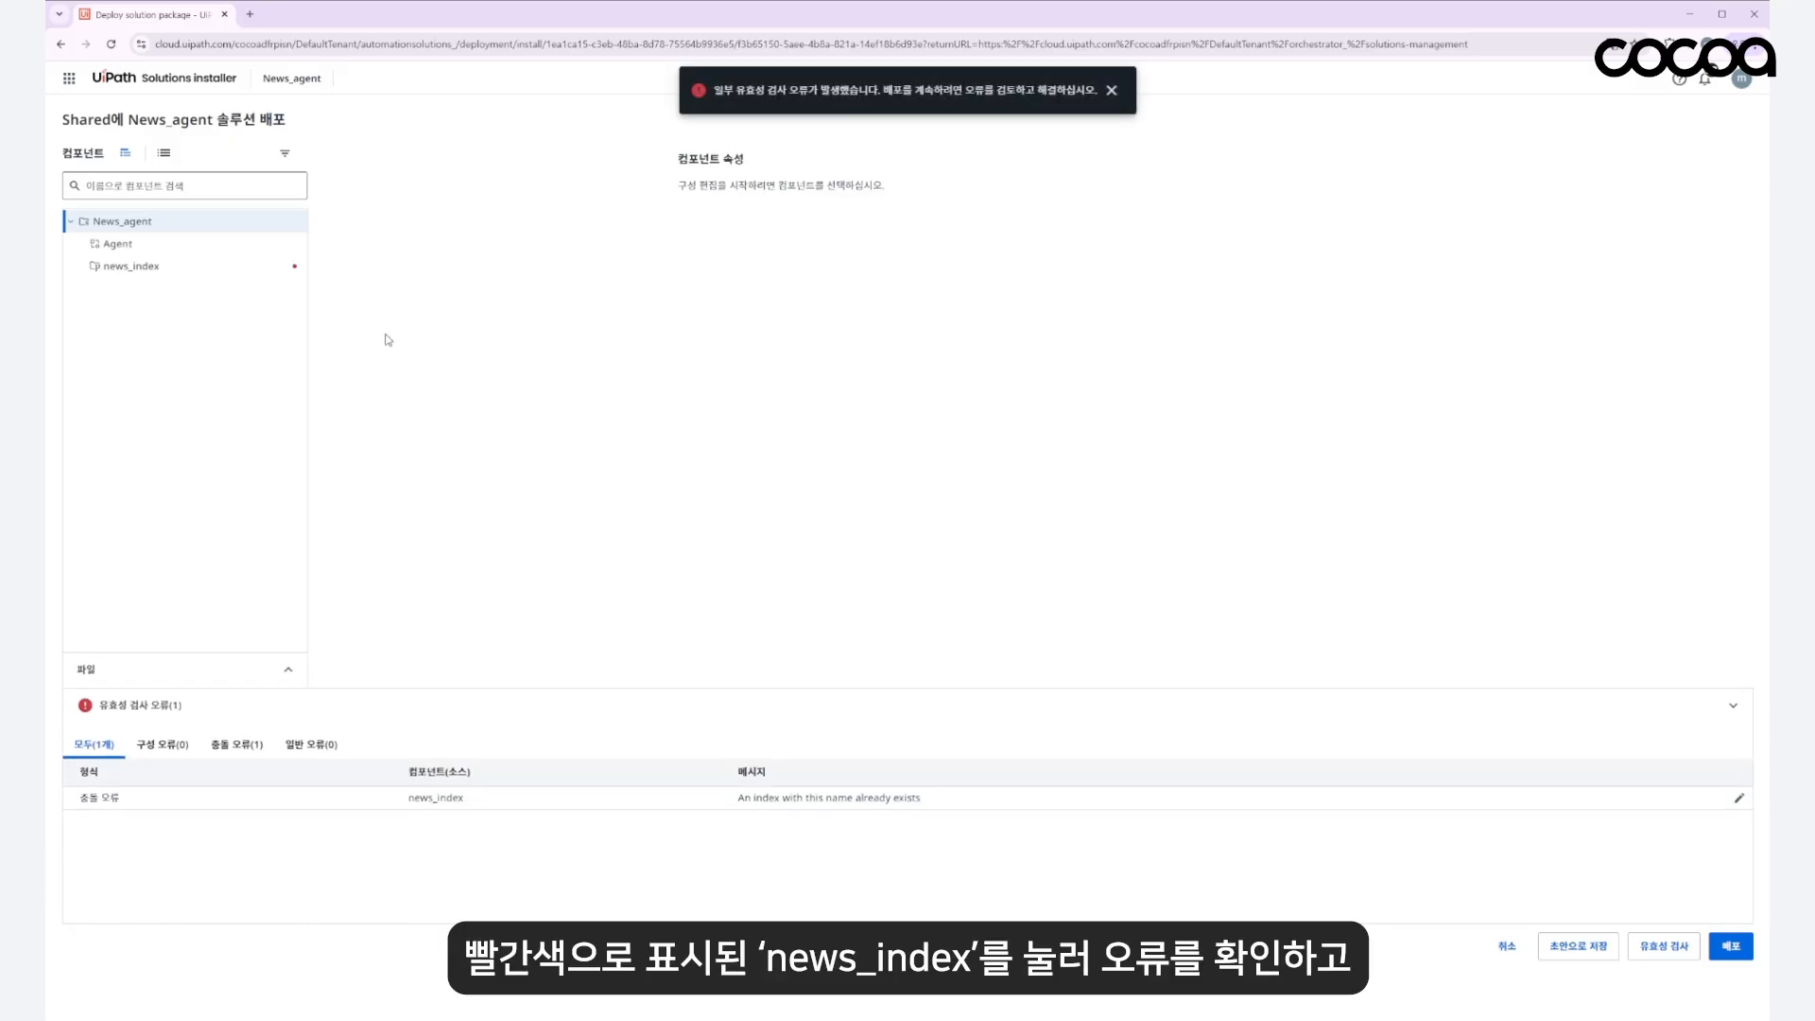
{"action": "left_click", "coordinate": [229, 273]}
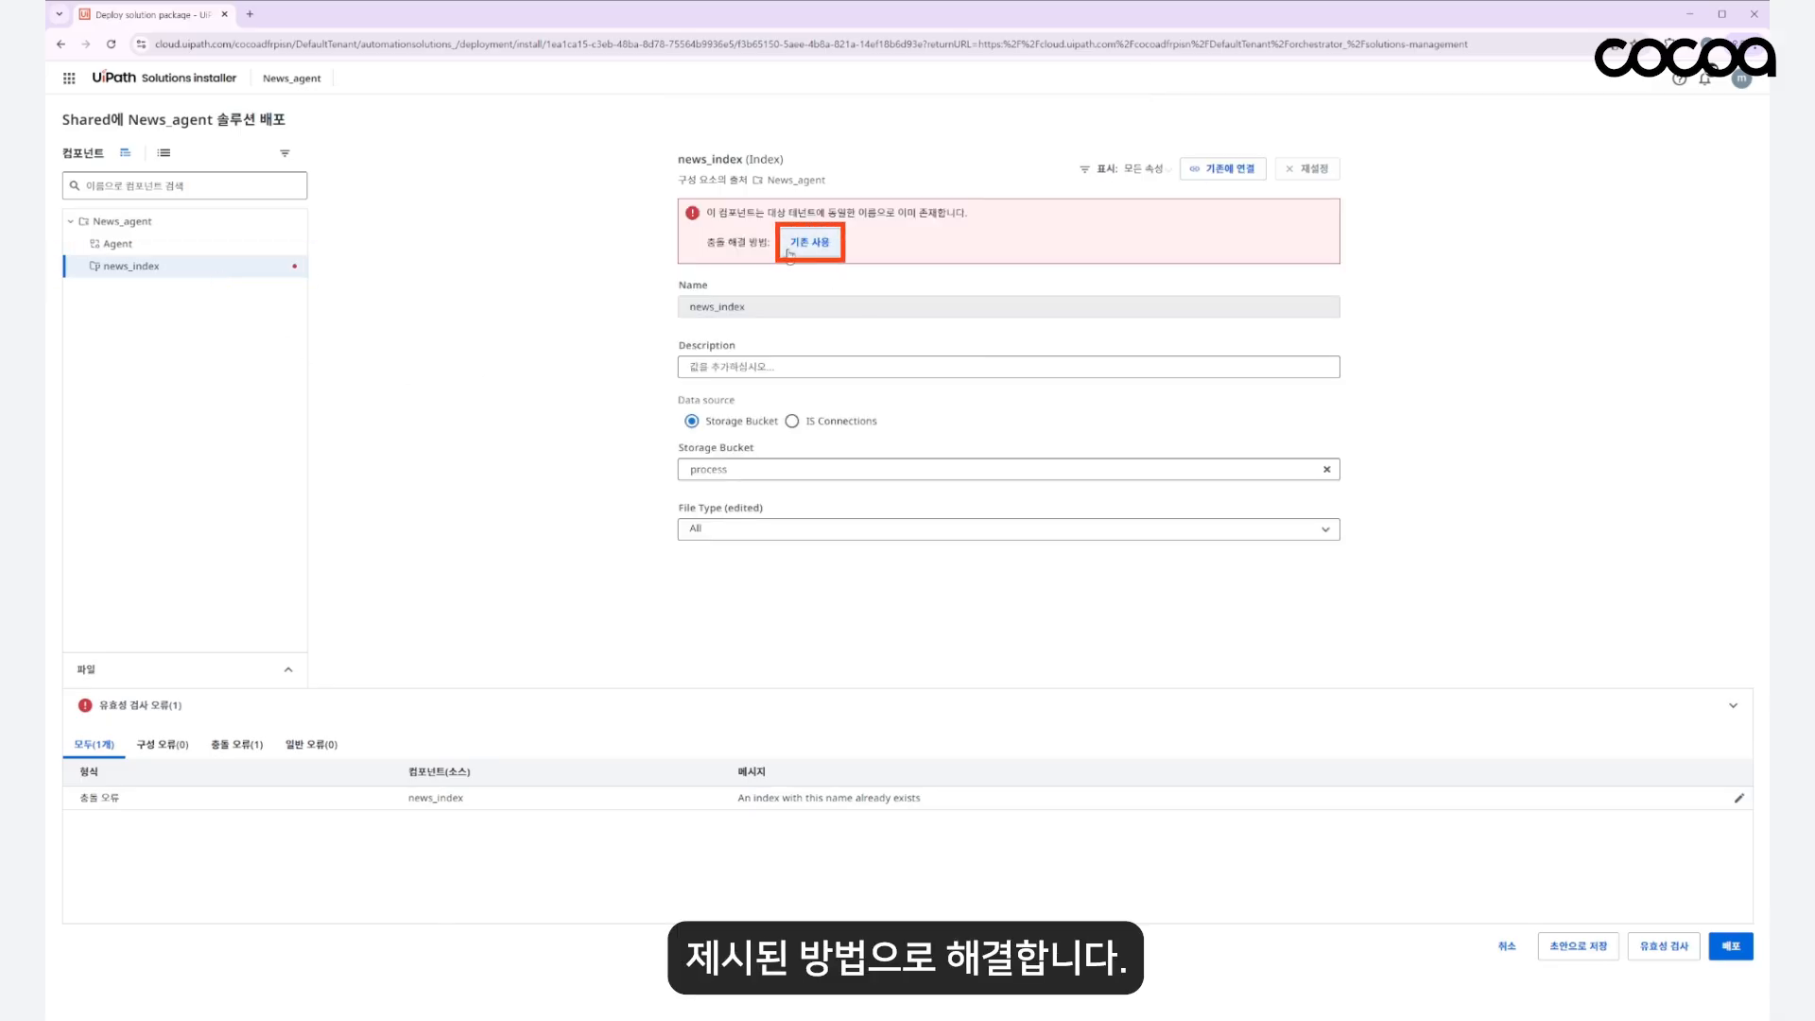
{"action": "left_click", "coordinate": [810, 242]}
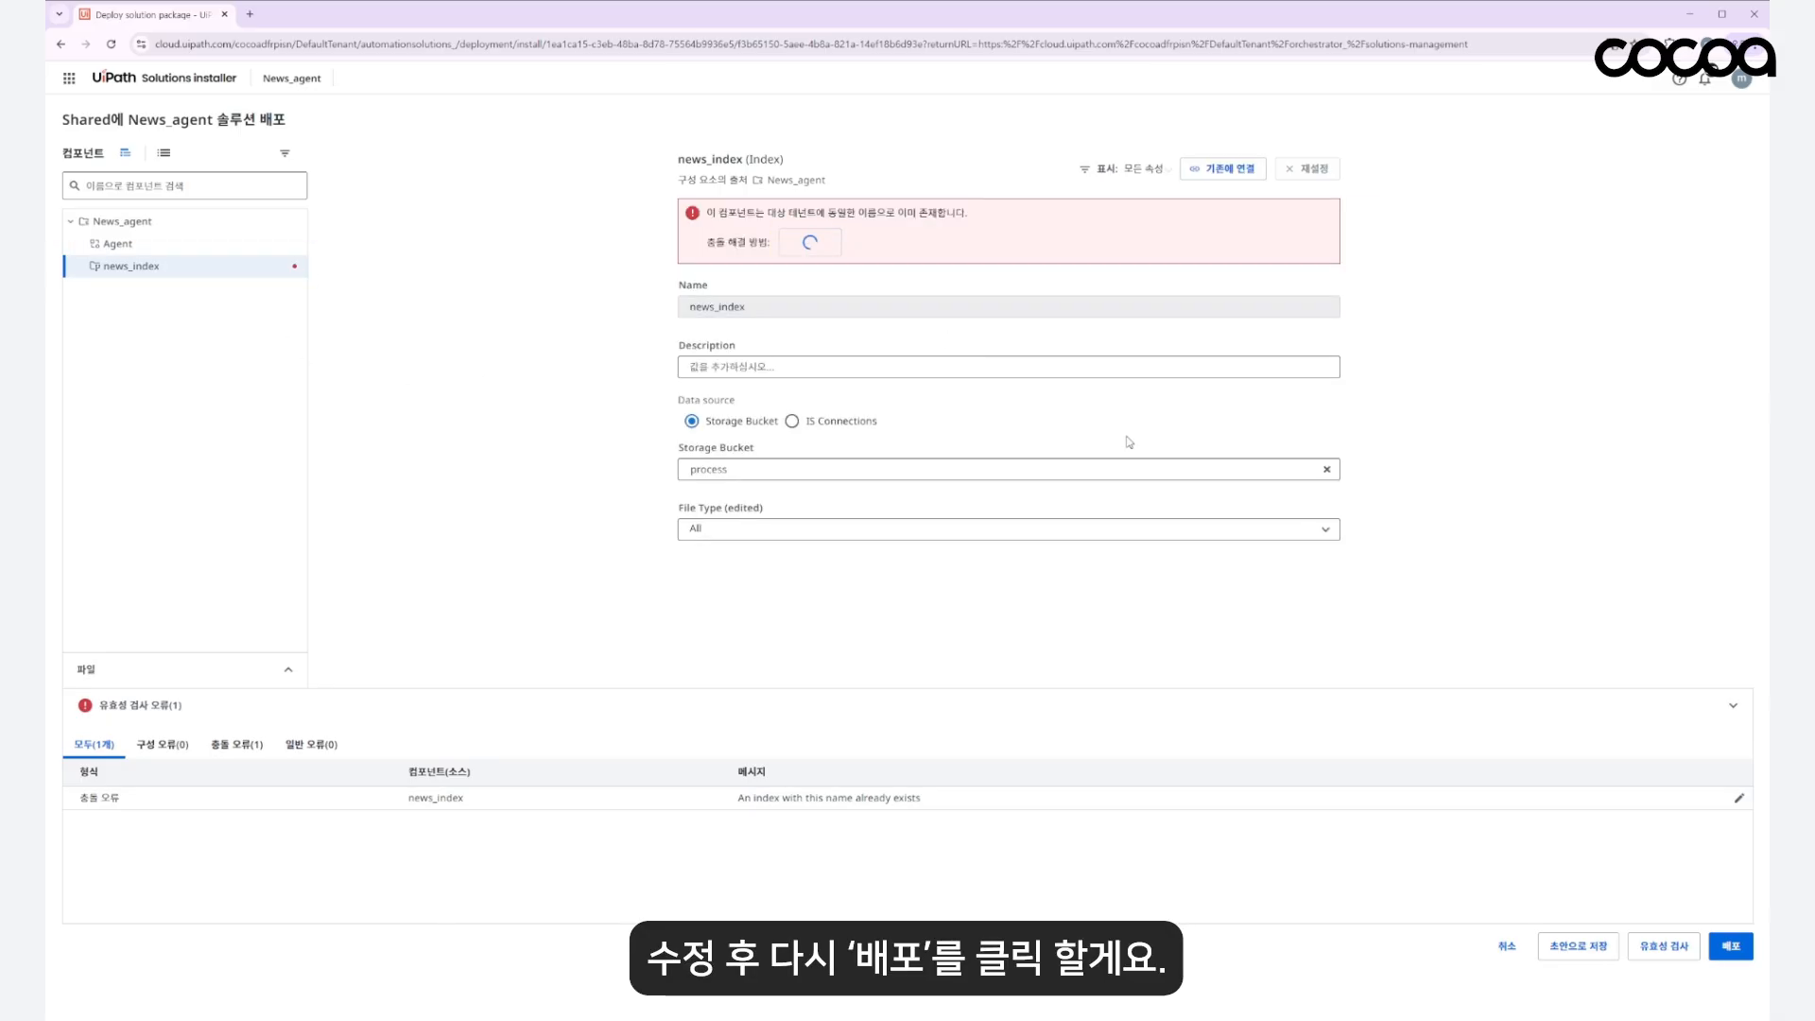
{"action": "left_click", "coordinate": [1731, 948]}
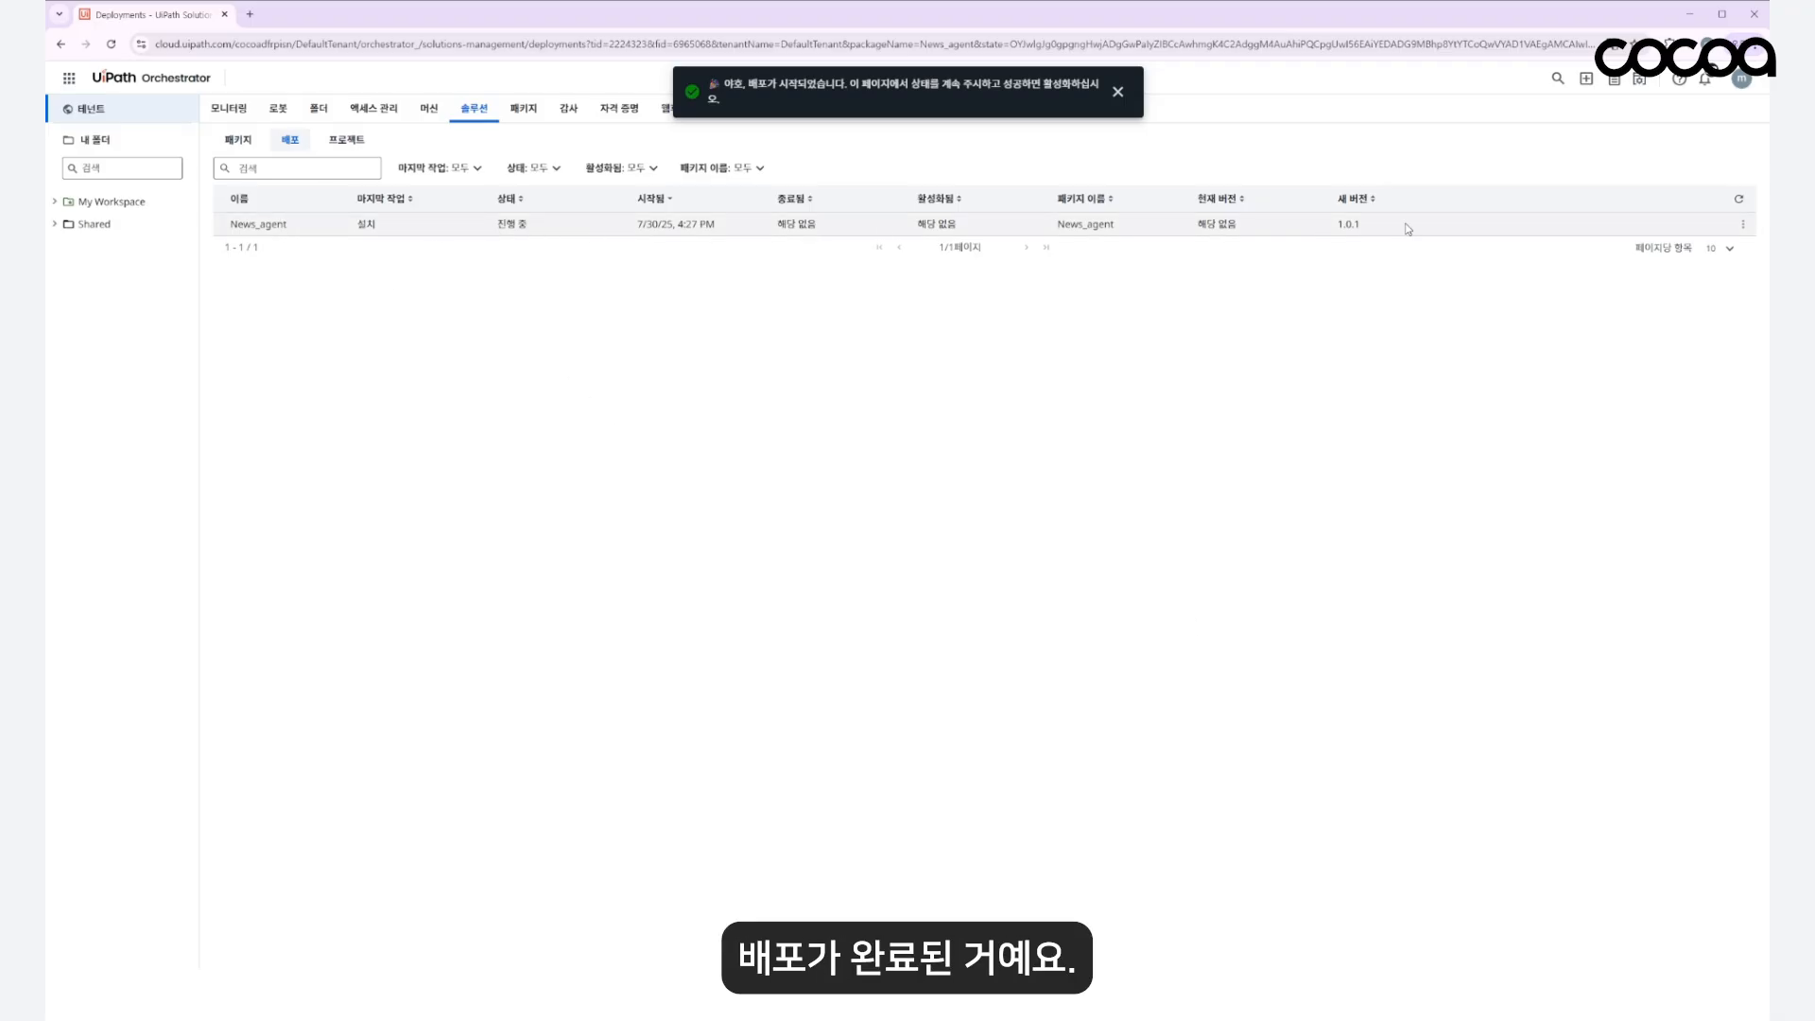
{"action": "left_click", "coordinate": [1738, 201]}
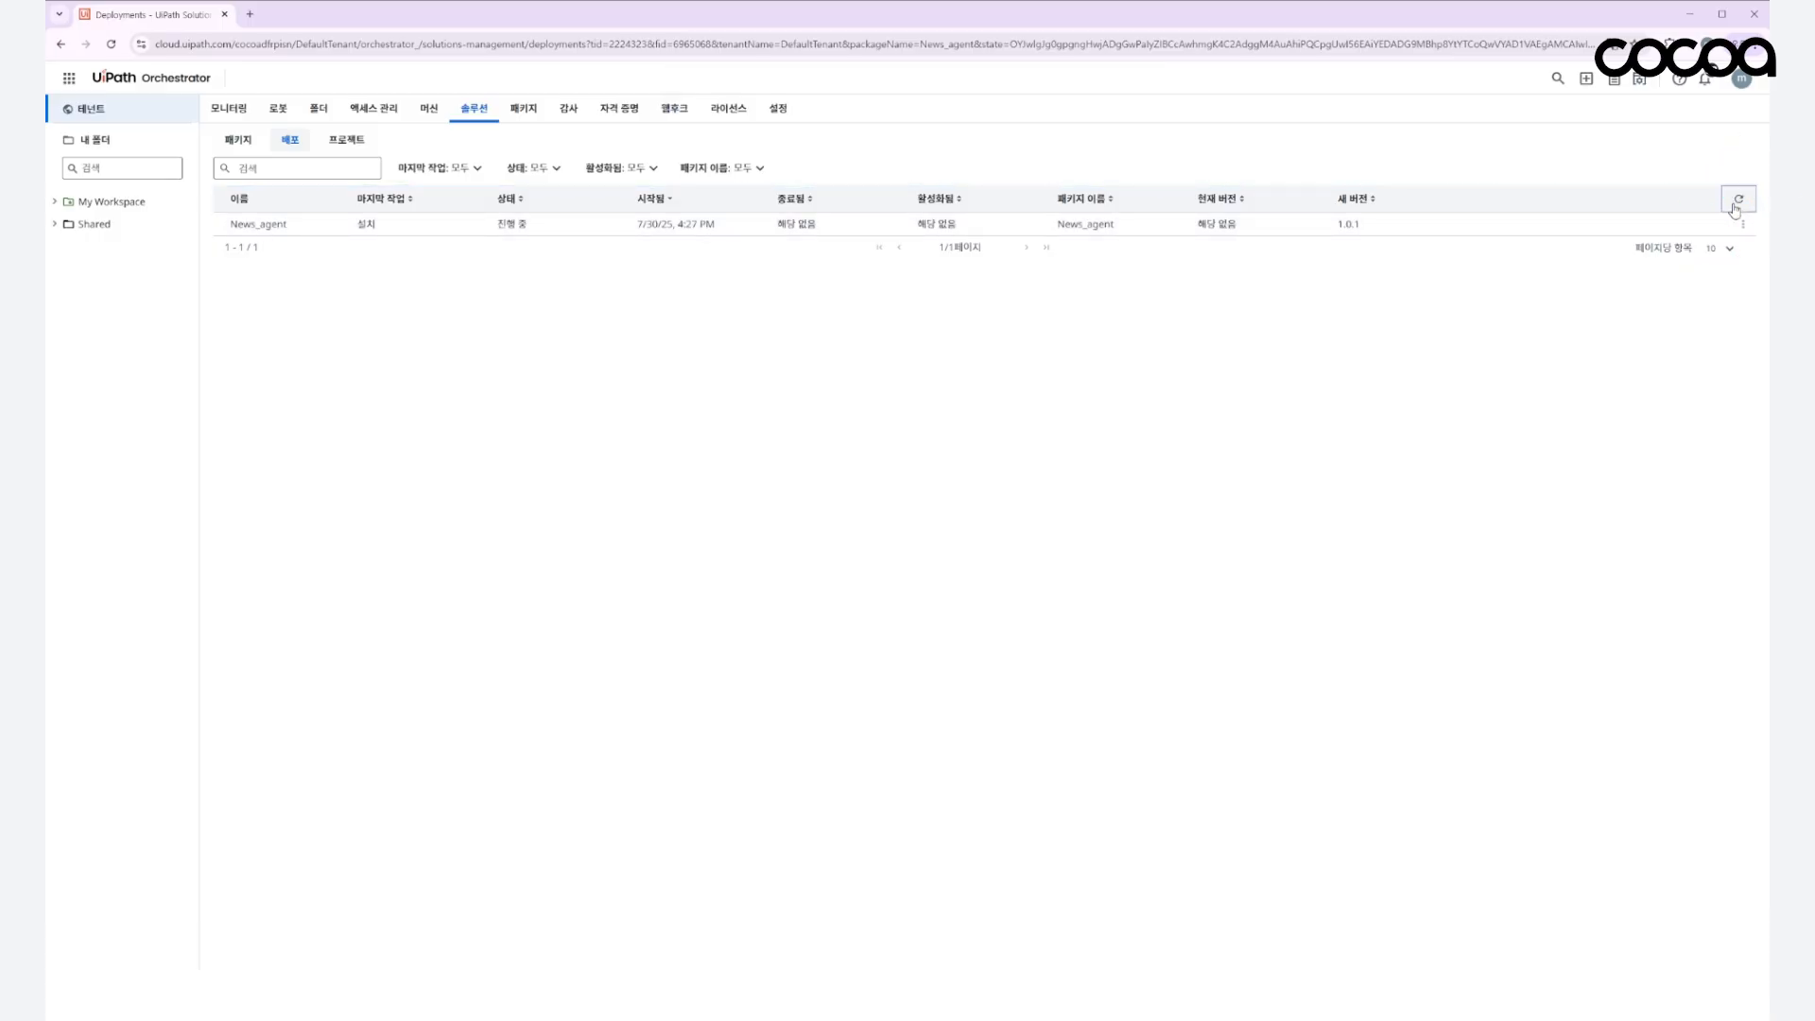
{"action": "left_click", "coordinate": [1737, 200]}
{"action": "left_click", "coordinate": [1735, 205]}
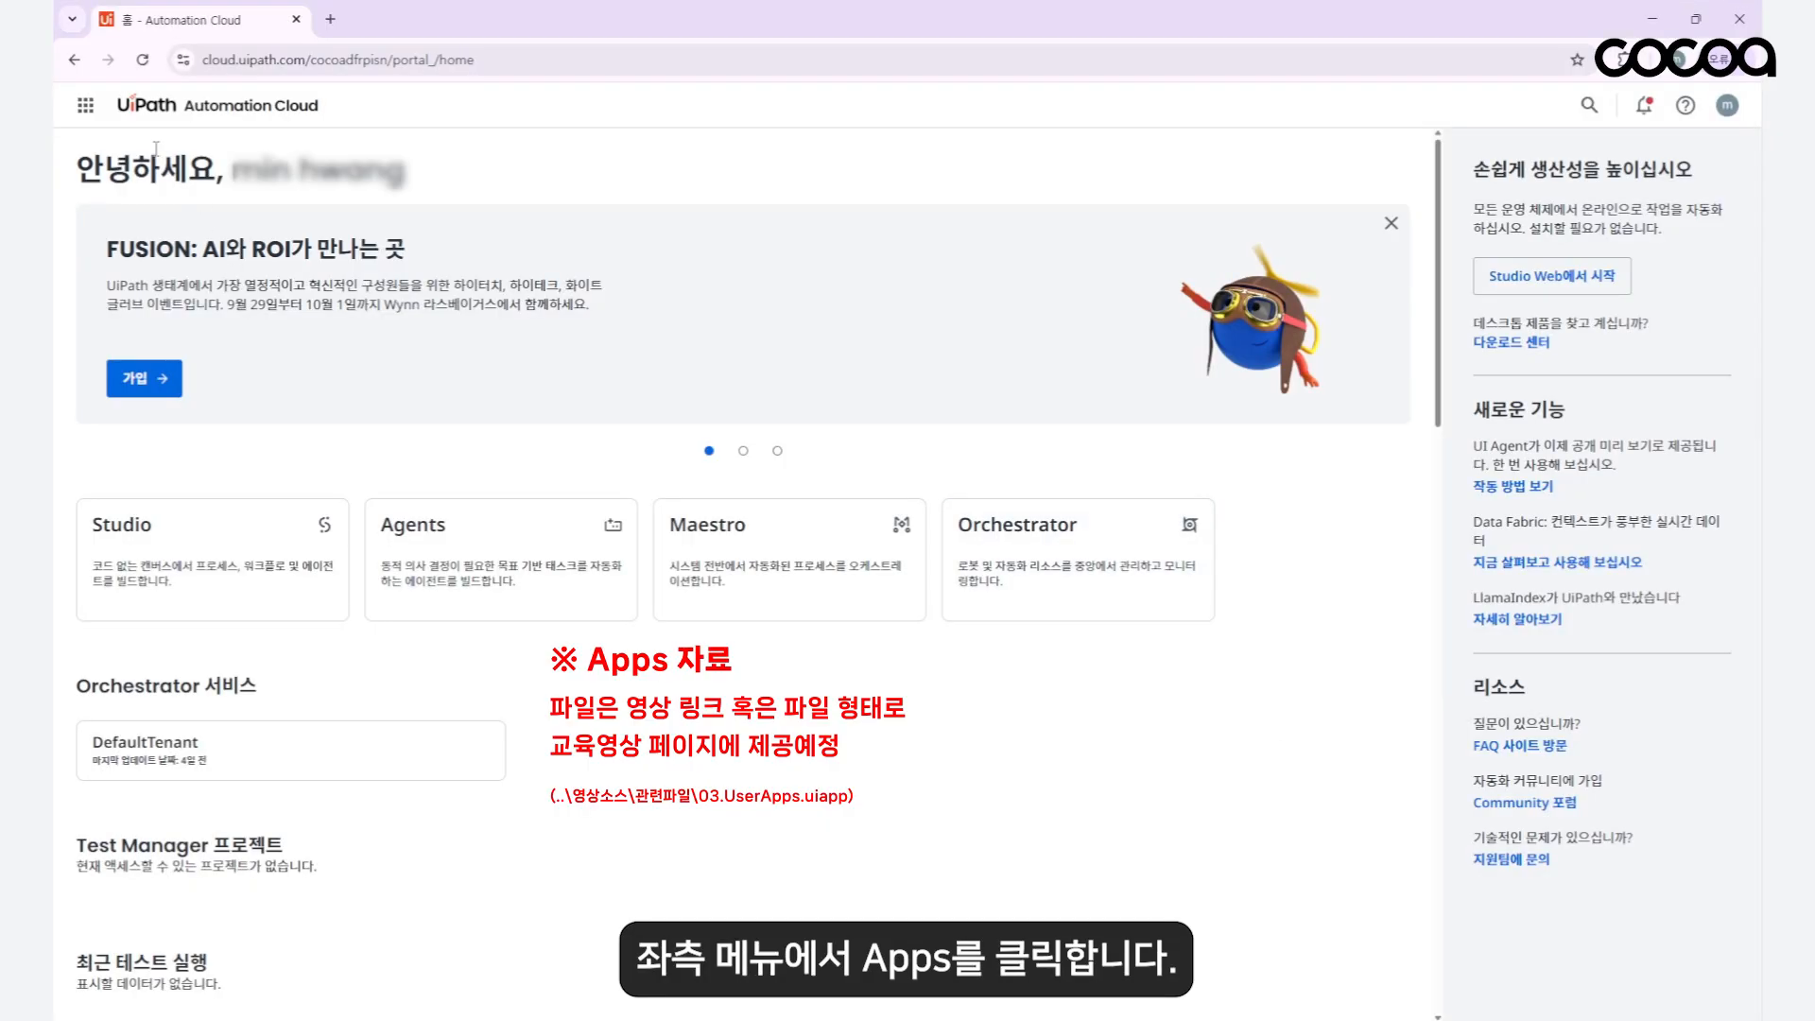
Step: Switch to UiPath Apps and create a new app named News_app imported from the file 03.UserApps.uiapp
{"action": "left_click", "coordinate": [83, 105]}
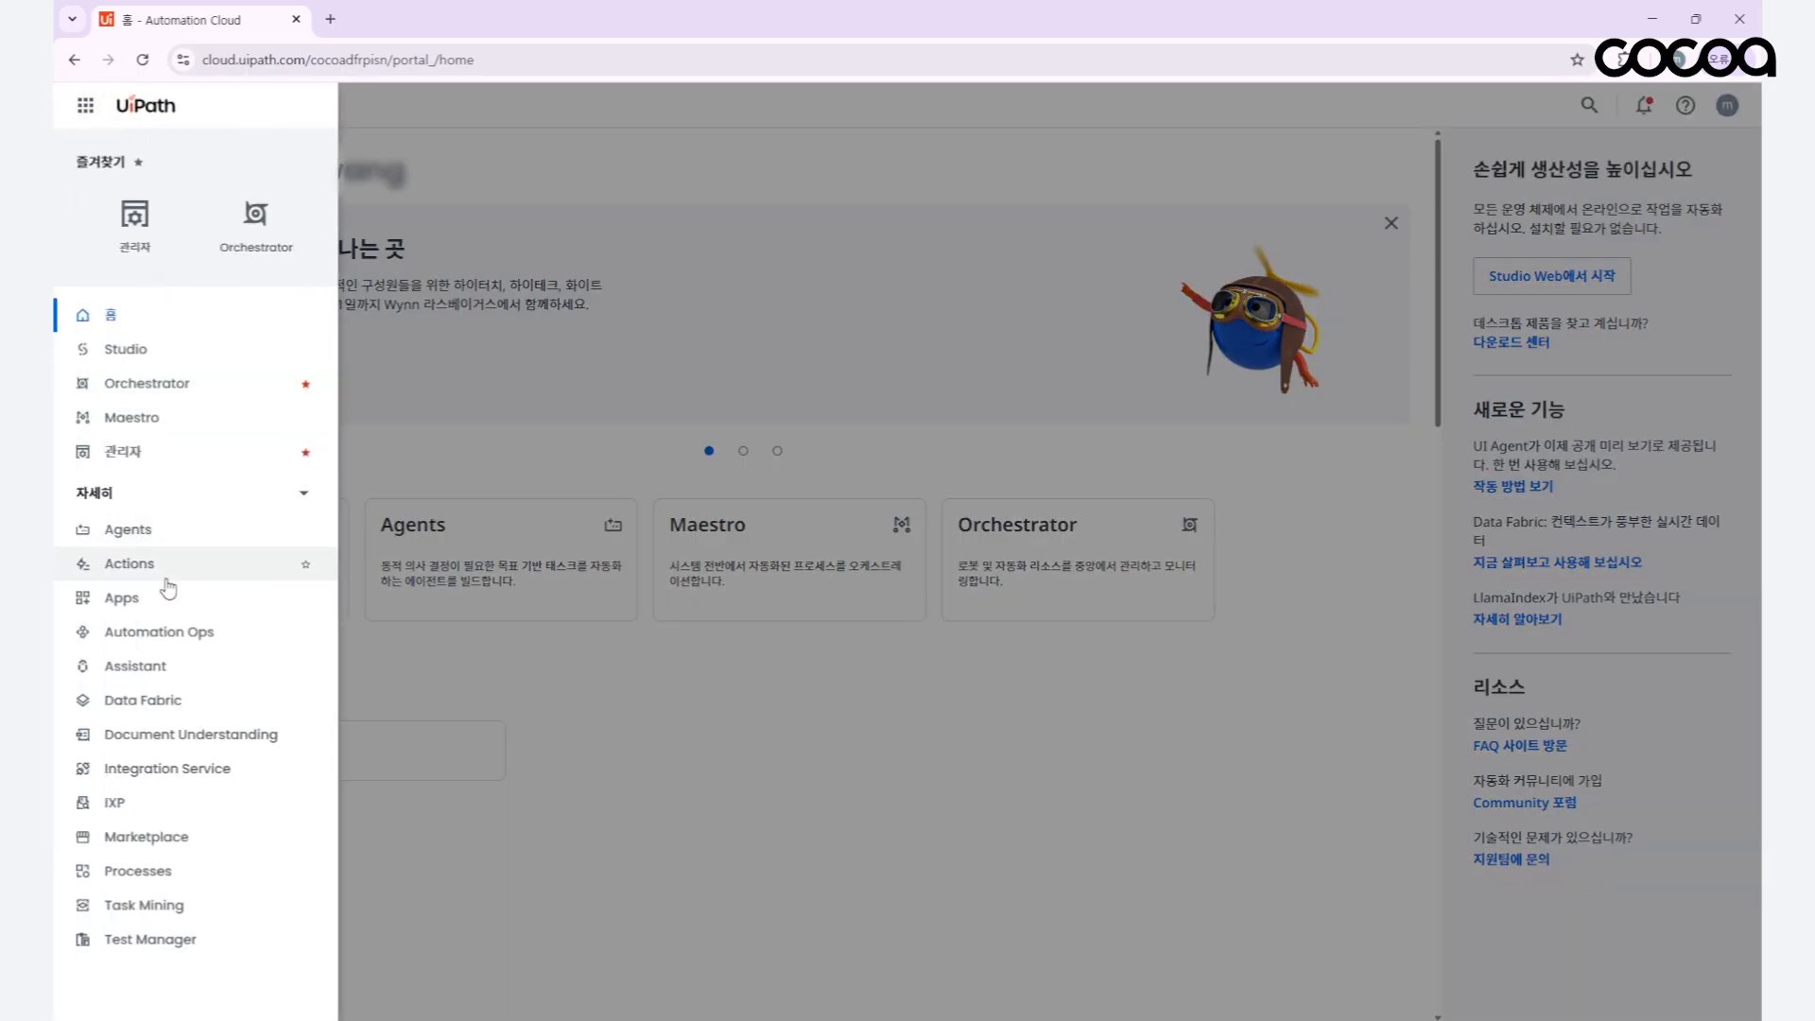
{"action": "left_click", "coordinate": [166, 605]}
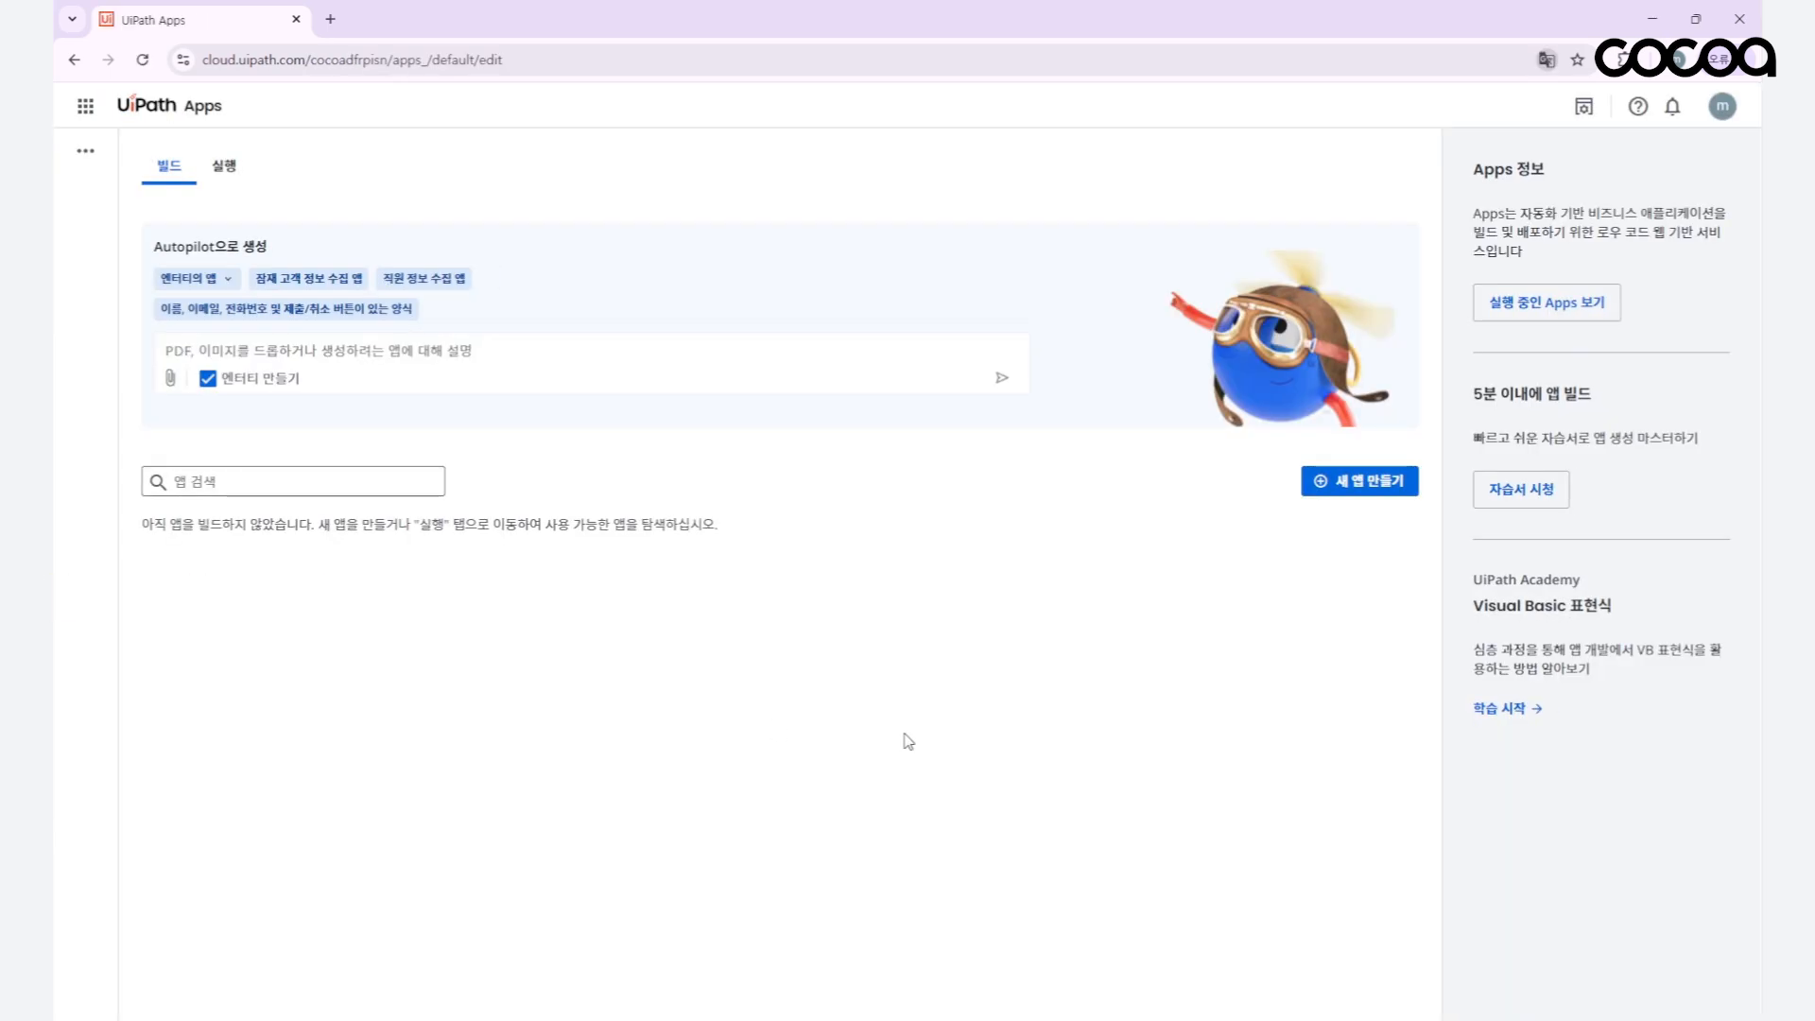
{"action": "left_click", "coordinate": [1383, 483]}
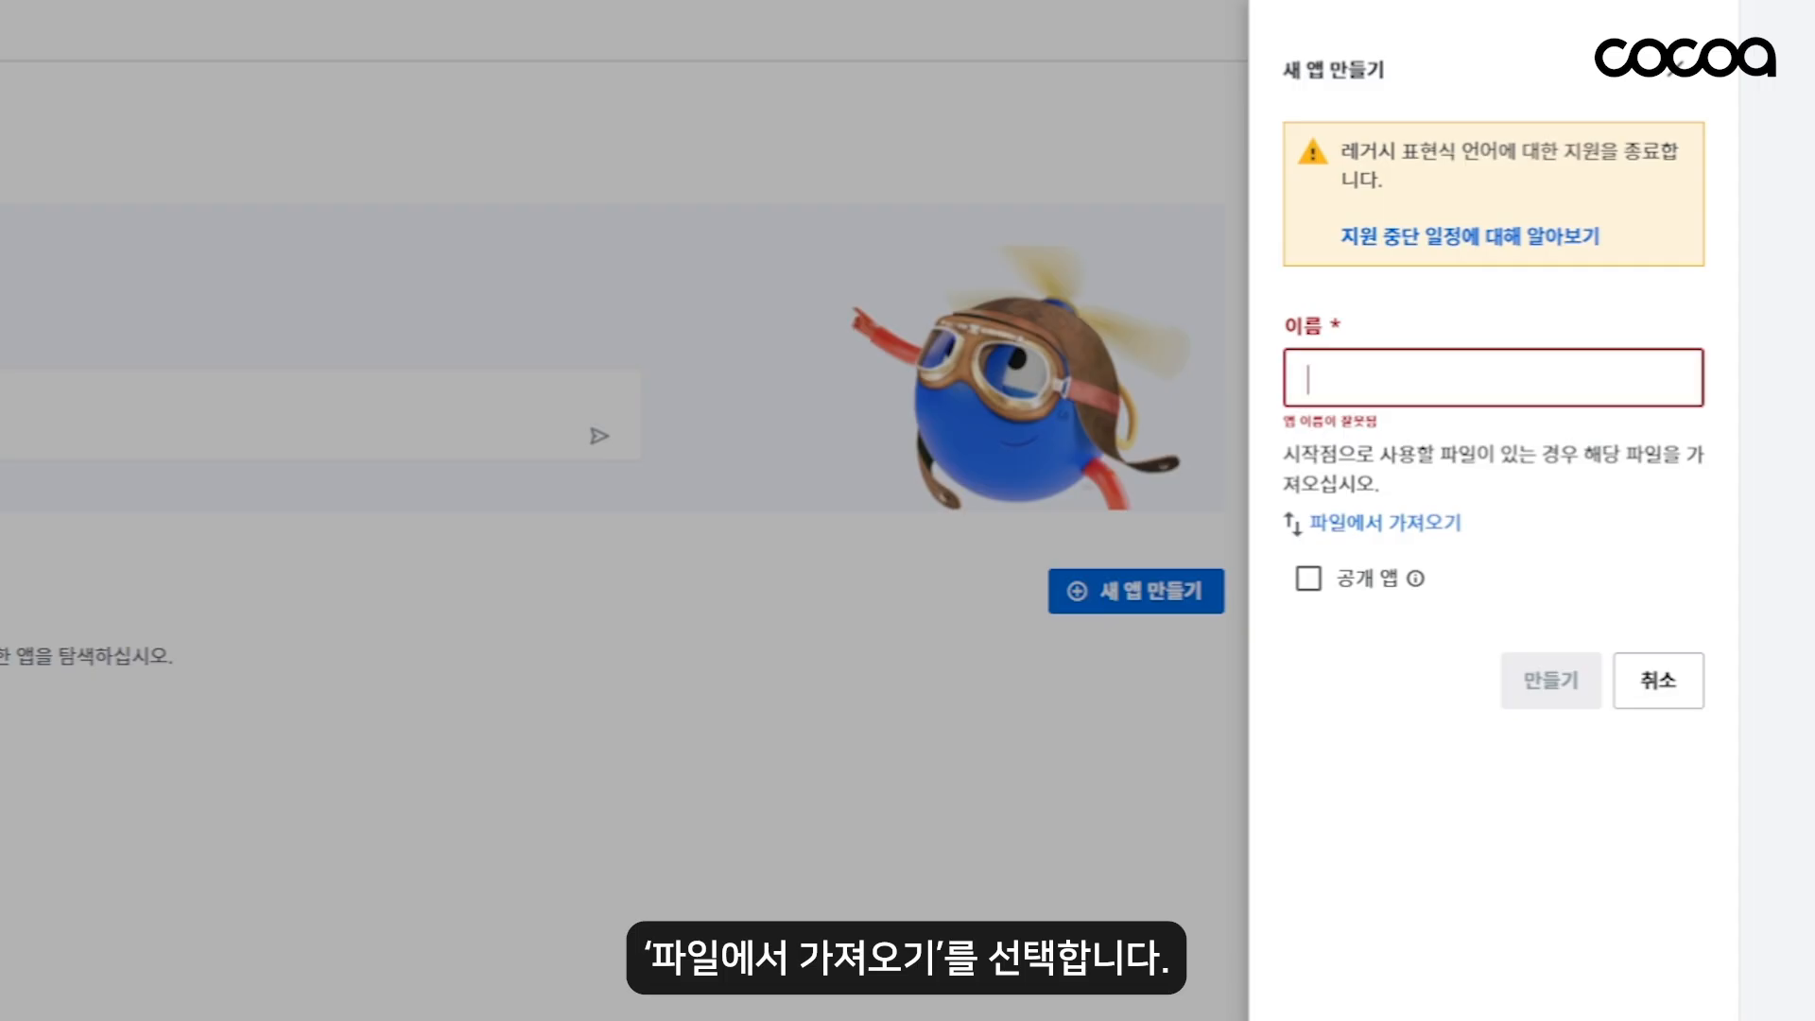
{"action": "left_click", "coordinate": [1356, 531]}
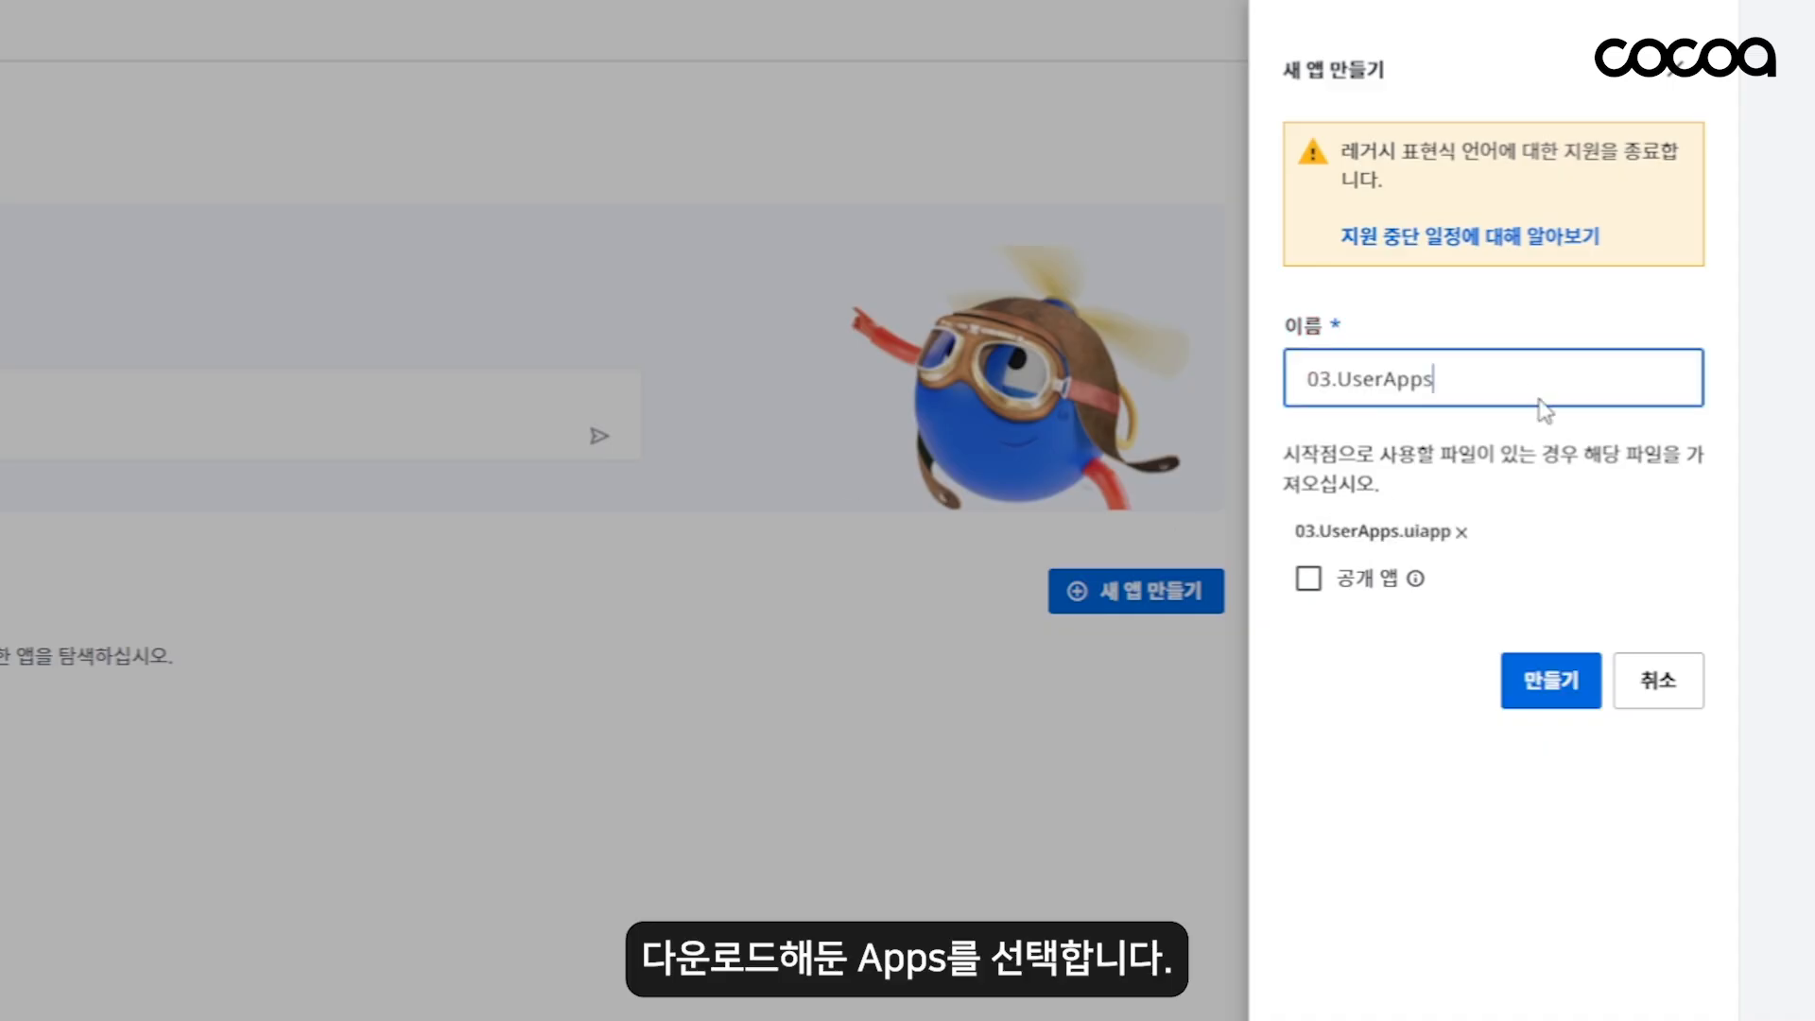
{"action": "left_click_drag", "start_coordinate": [1511, 377], "coordinate": [1137, 365]}
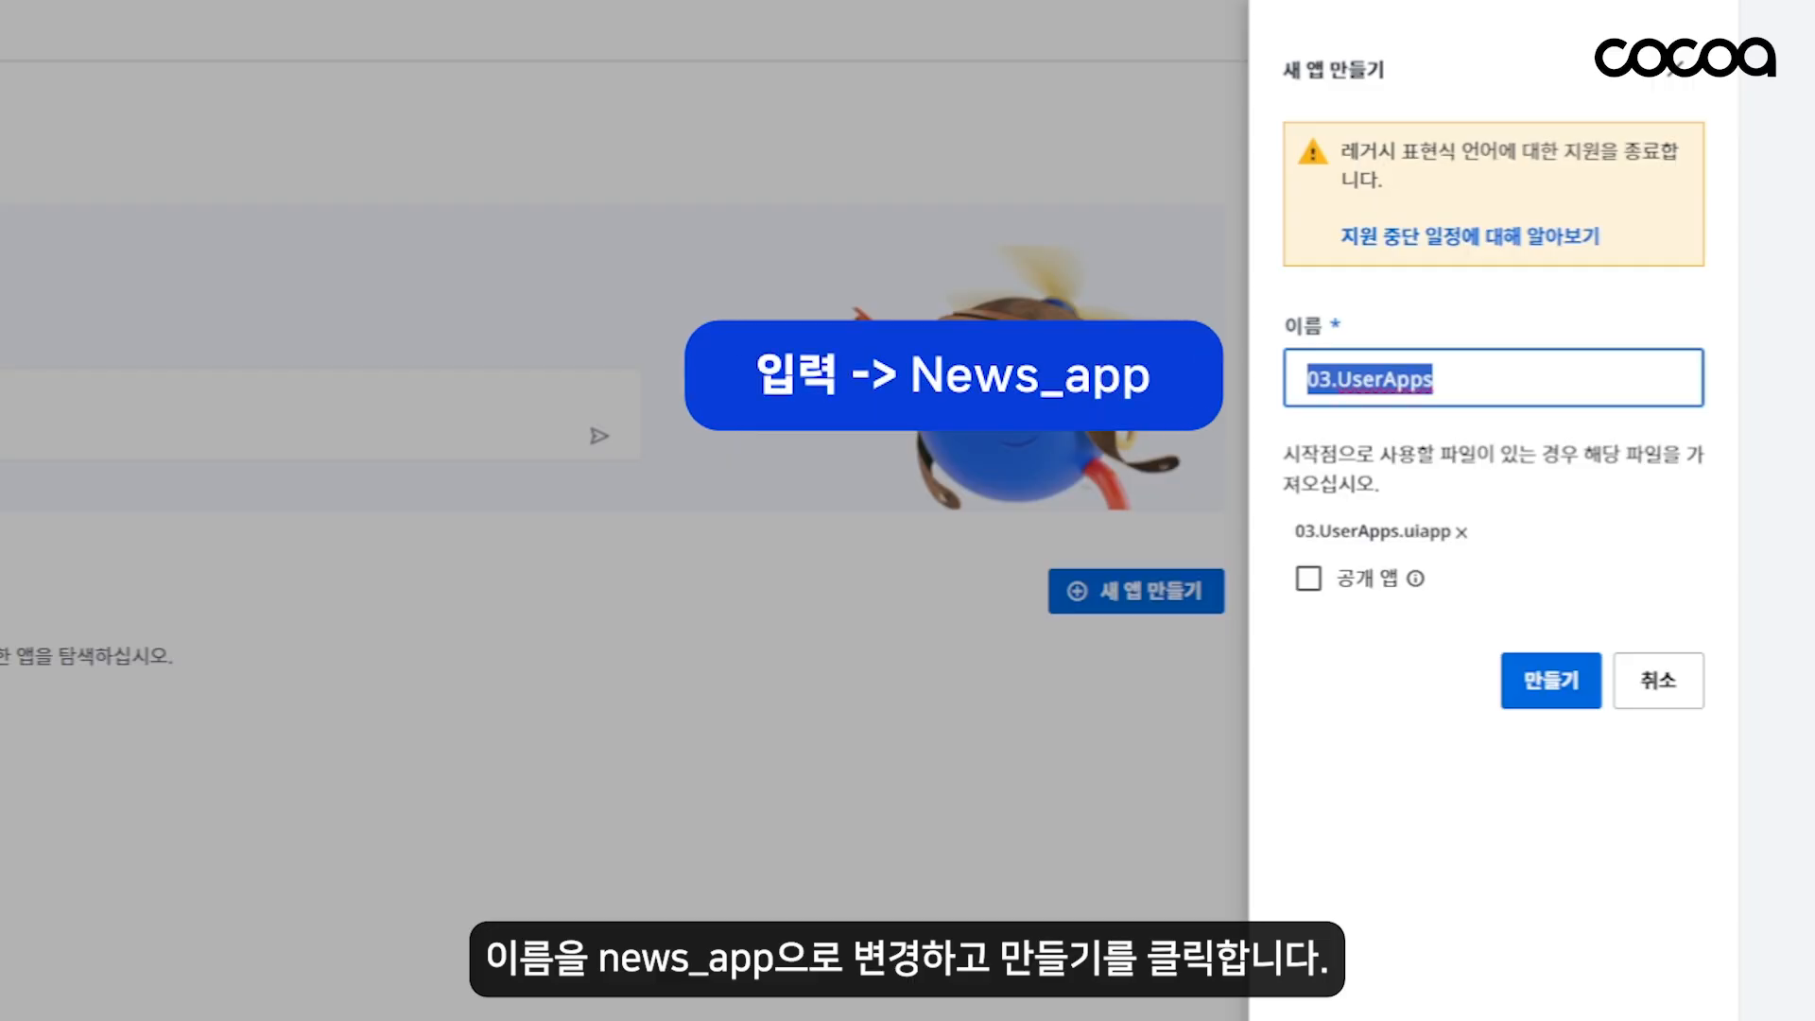
{"action": "type", "text": "News_app"}
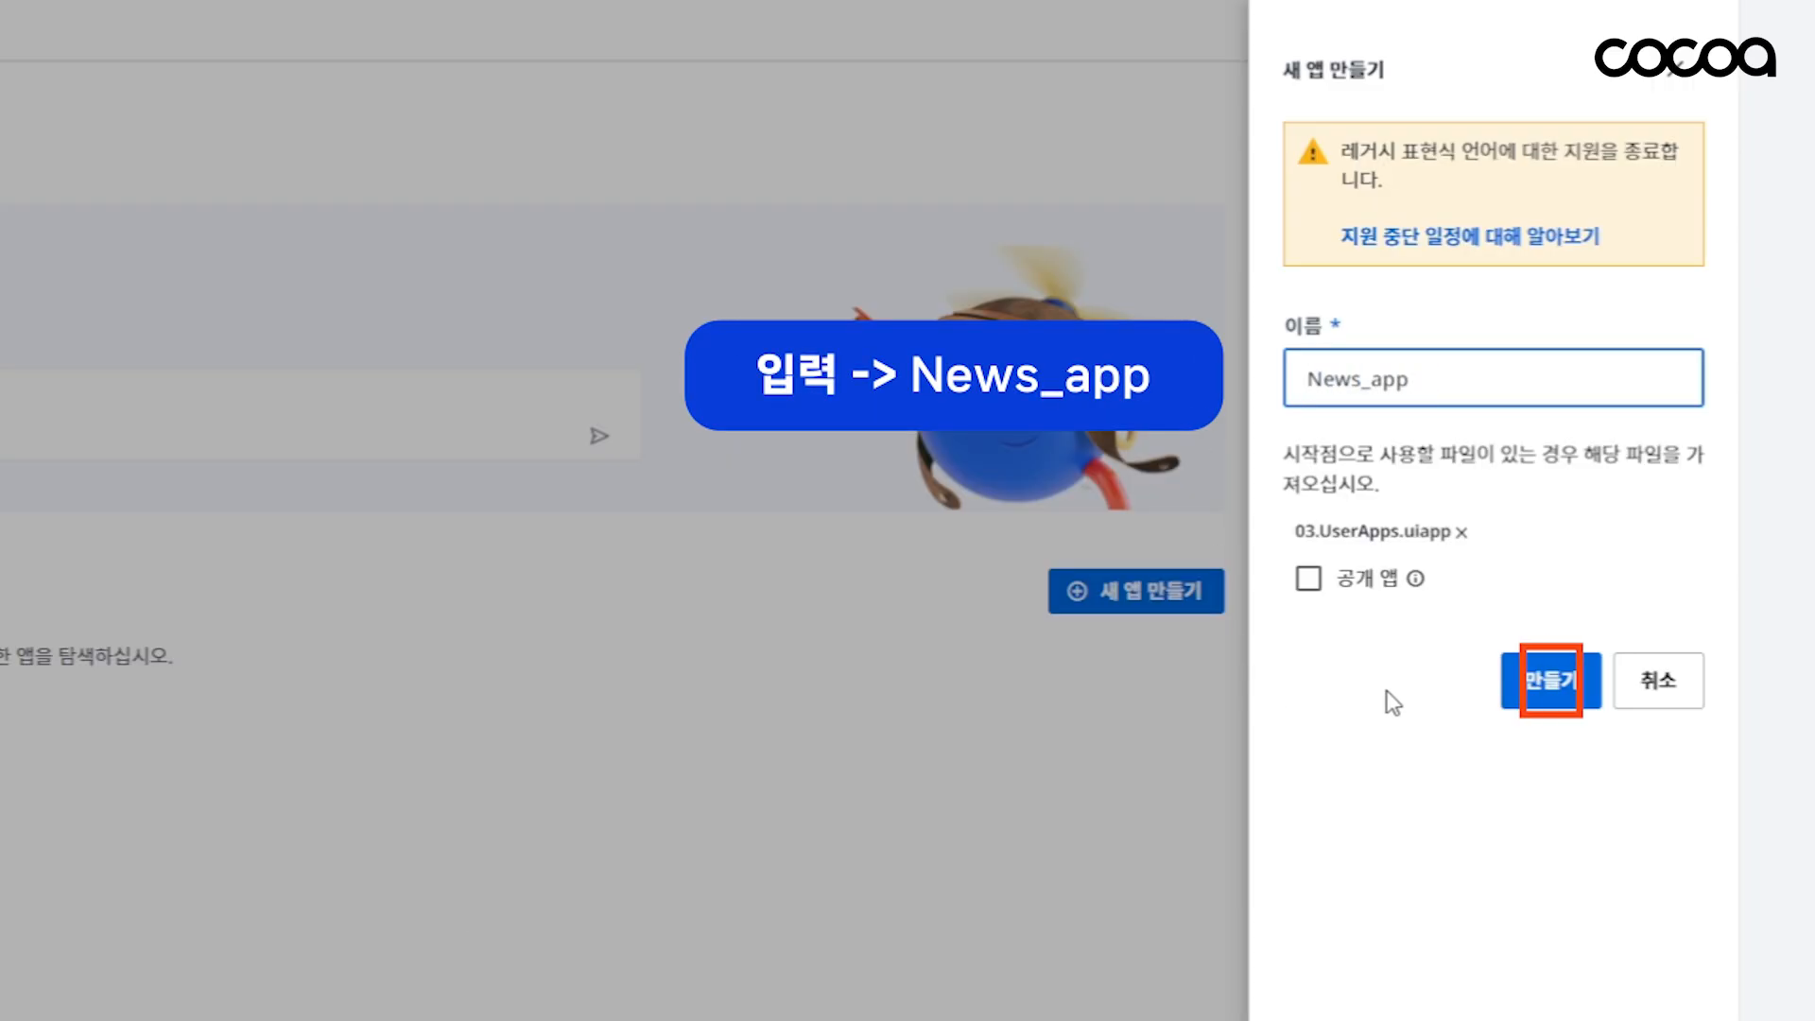
{"action": "left_click", "coordinate": [1593, 682]}
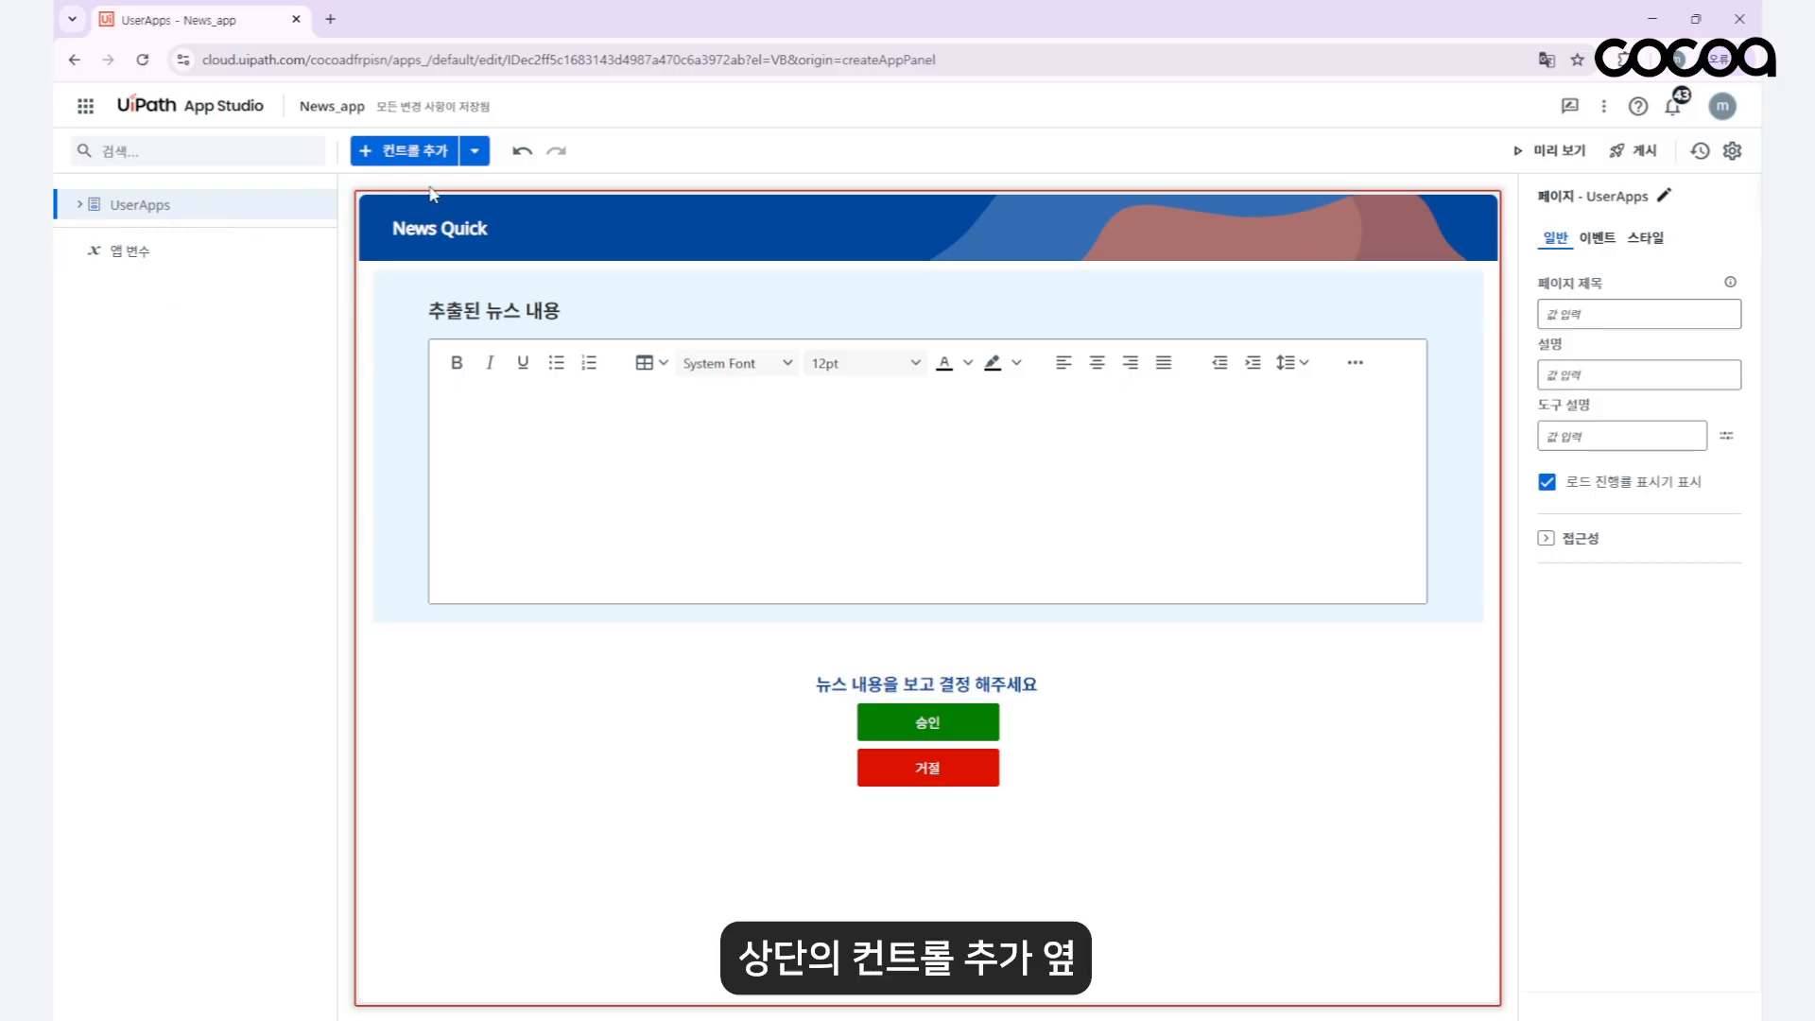
Step: Add an action to News_app and continue to its action schema
{"action": "left_click", "coordinate": [474, 150]}
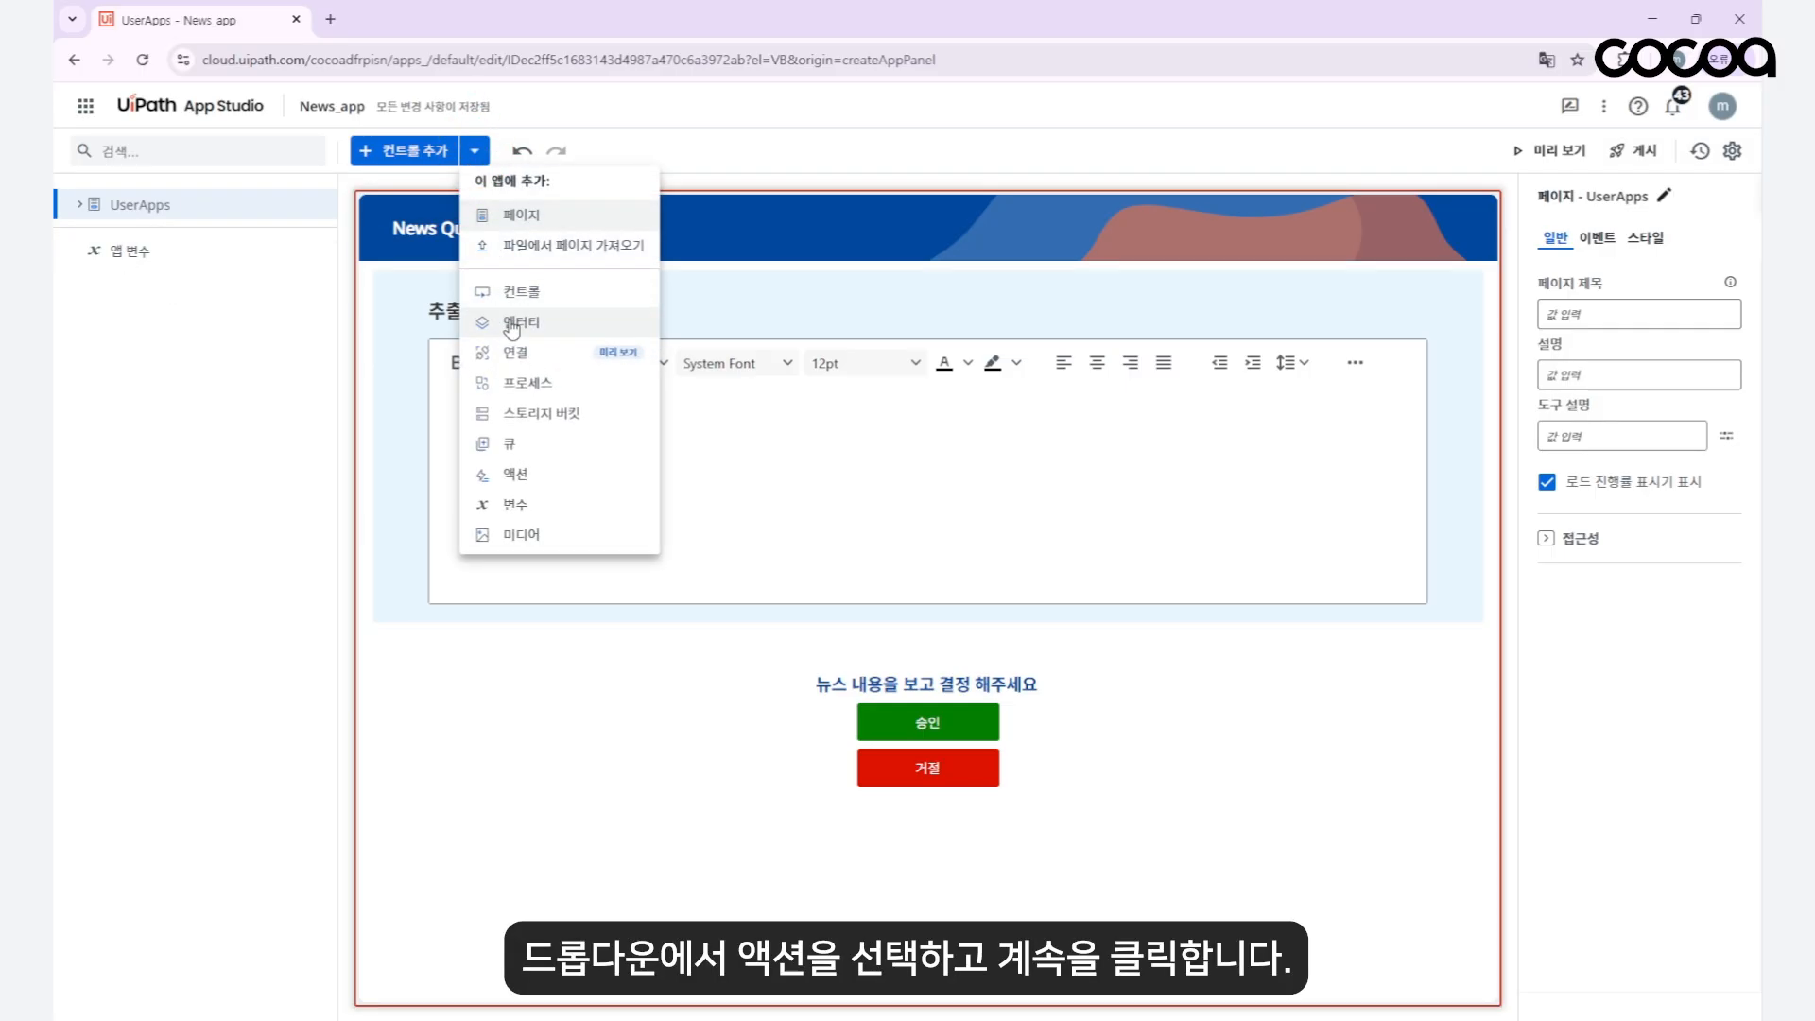
{"action": "left_click", "coordinate": [517, 475]}
{"action": "left_click", "coordinate": [1054, 742]}
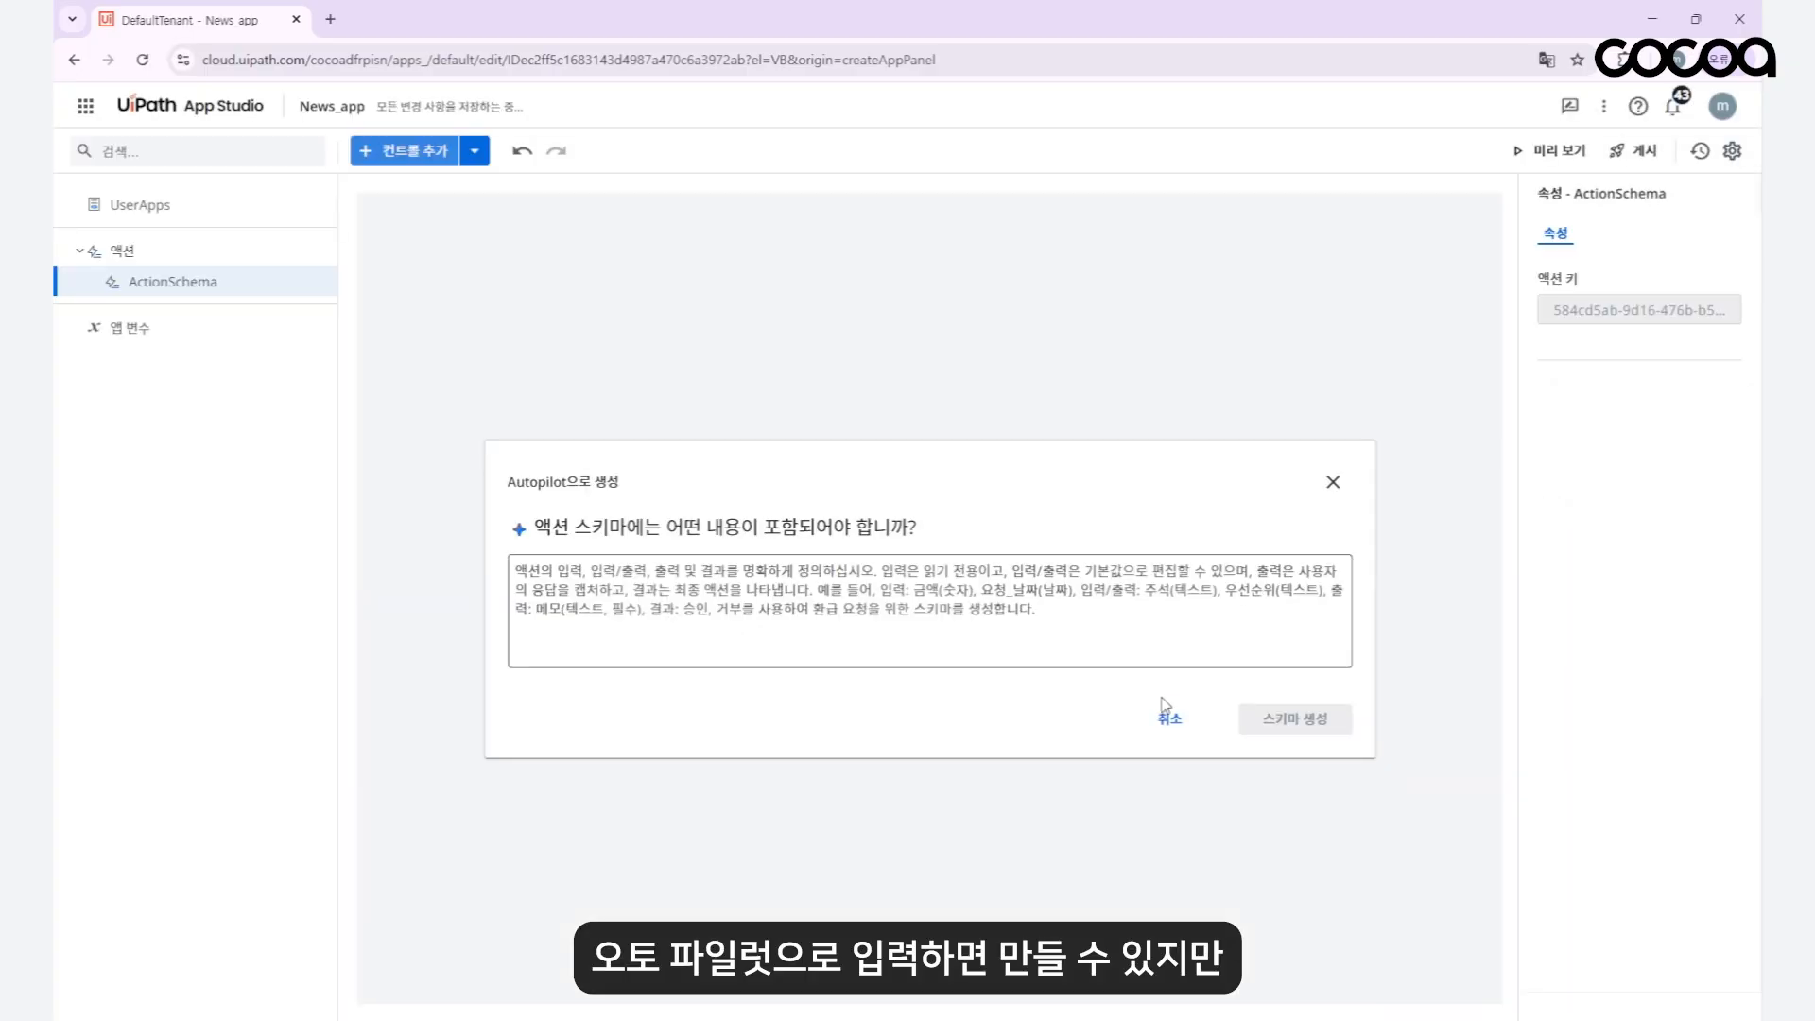
Step: Dismiss the Autopilot schema generator and replace the action schema's default outcome with the two outcomes 승인 and 거절
{"action": "left_click", "coordinate": [1333, 483]}
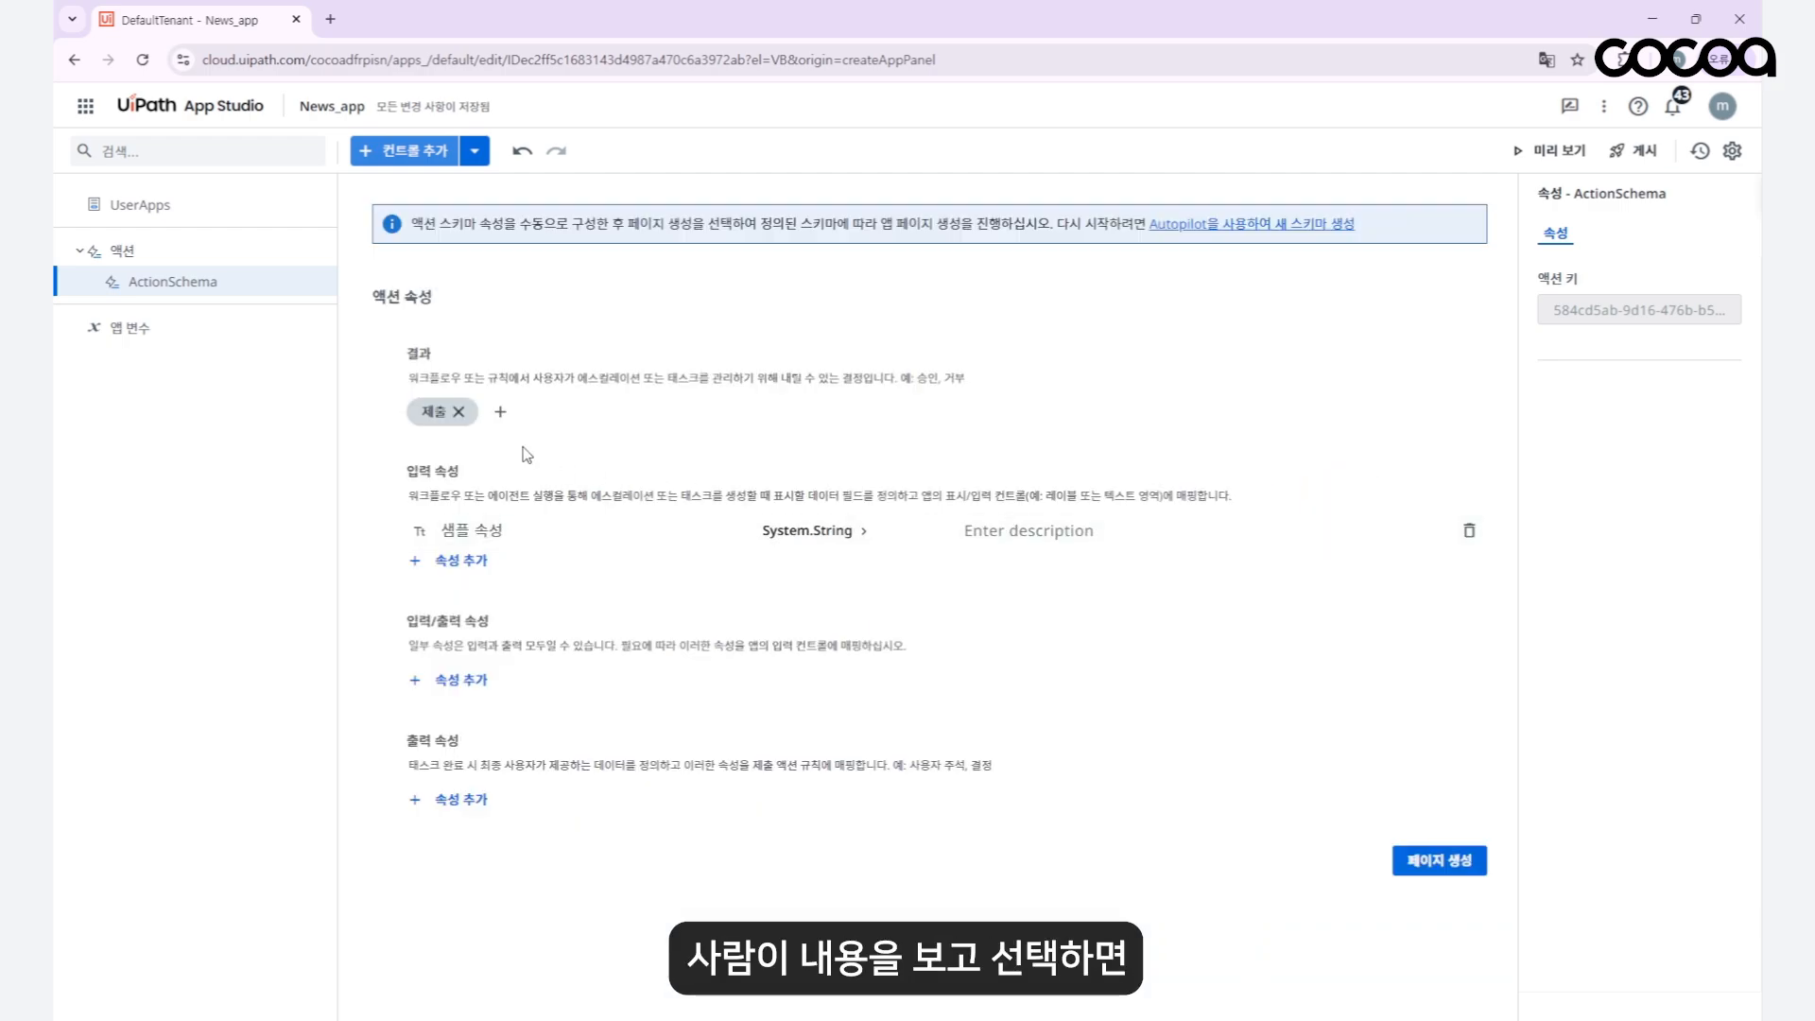
{"action": "left_click", "coordinate": [458, 411]}
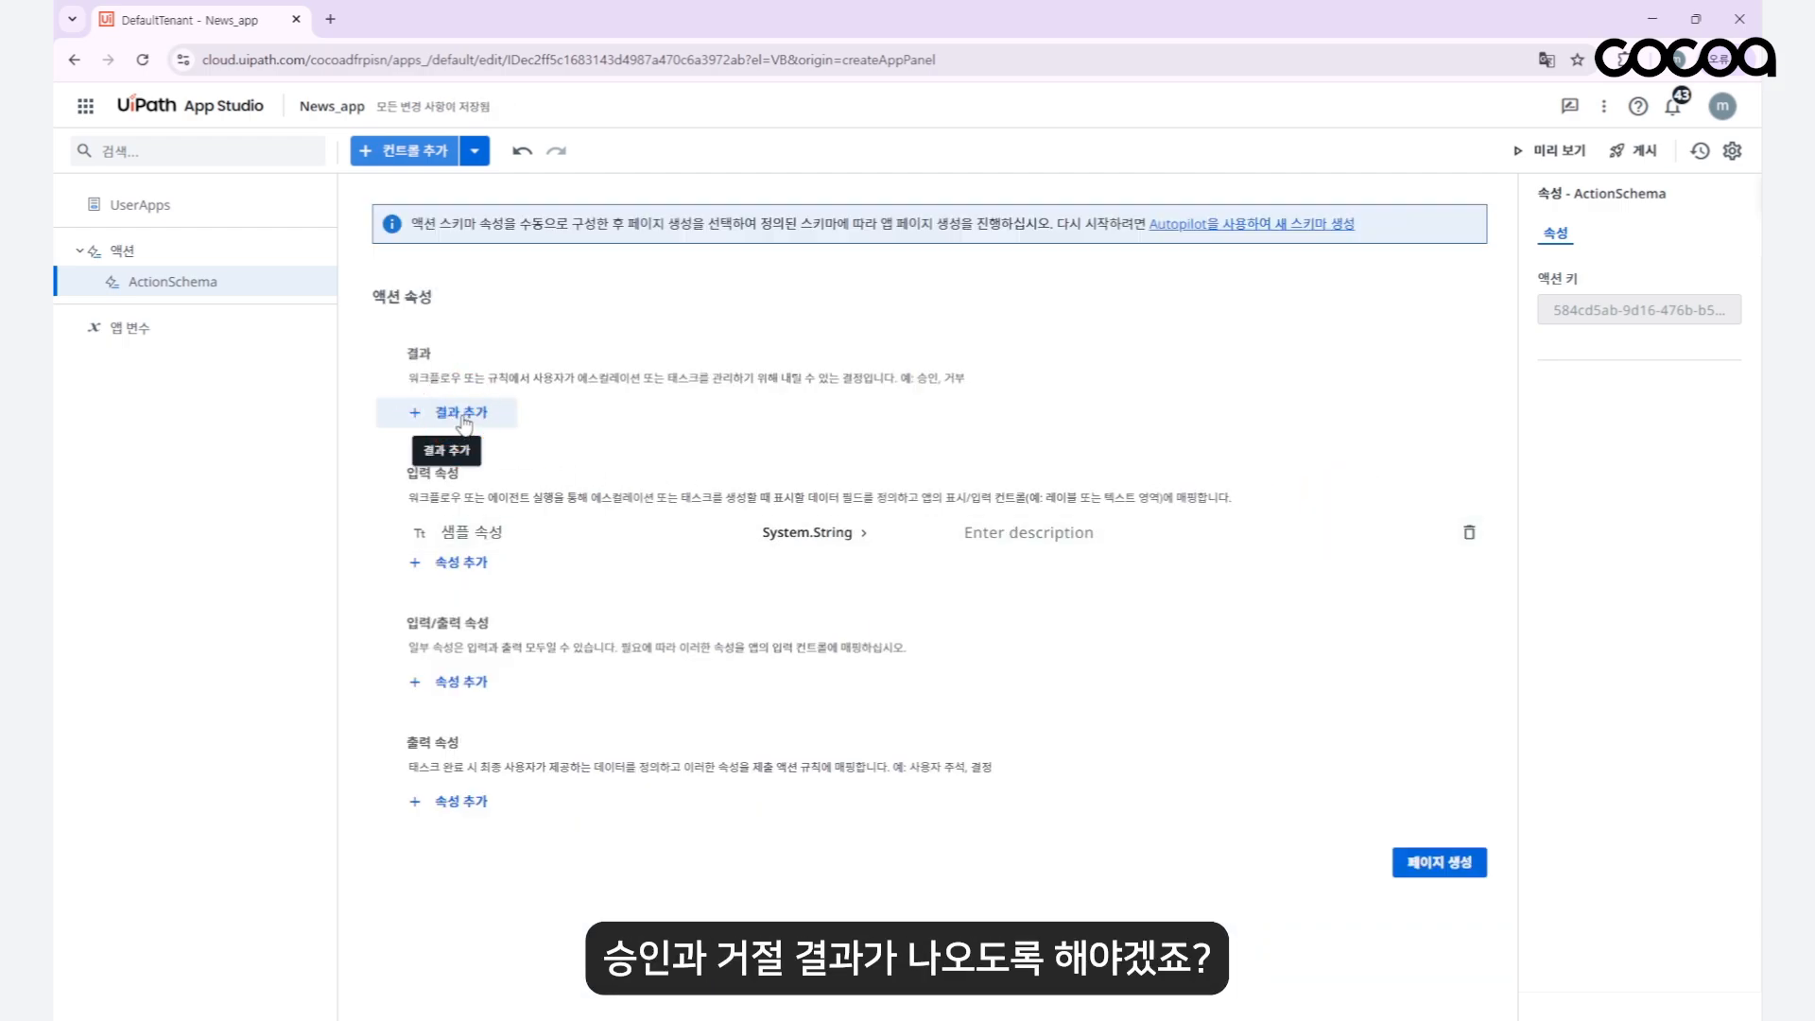
{"action": "left_click", "coordinate": [461, 413]}
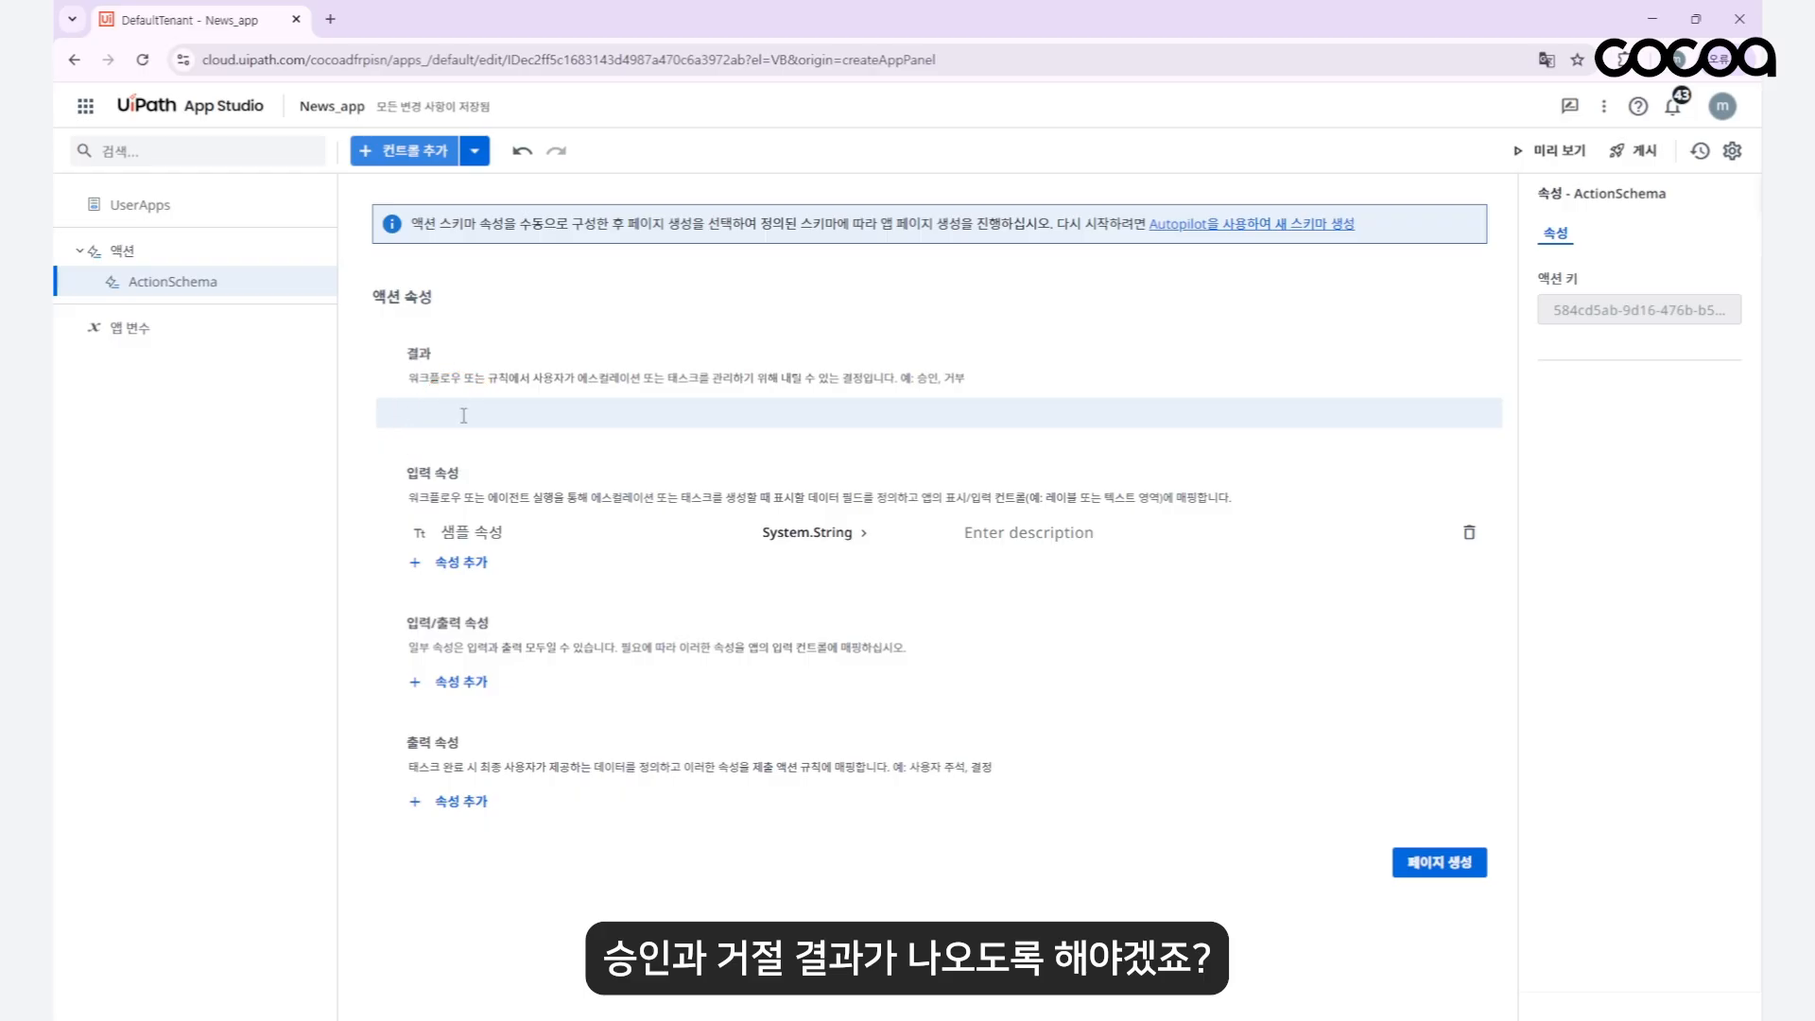
{"action": "type", "text": "tmd"}
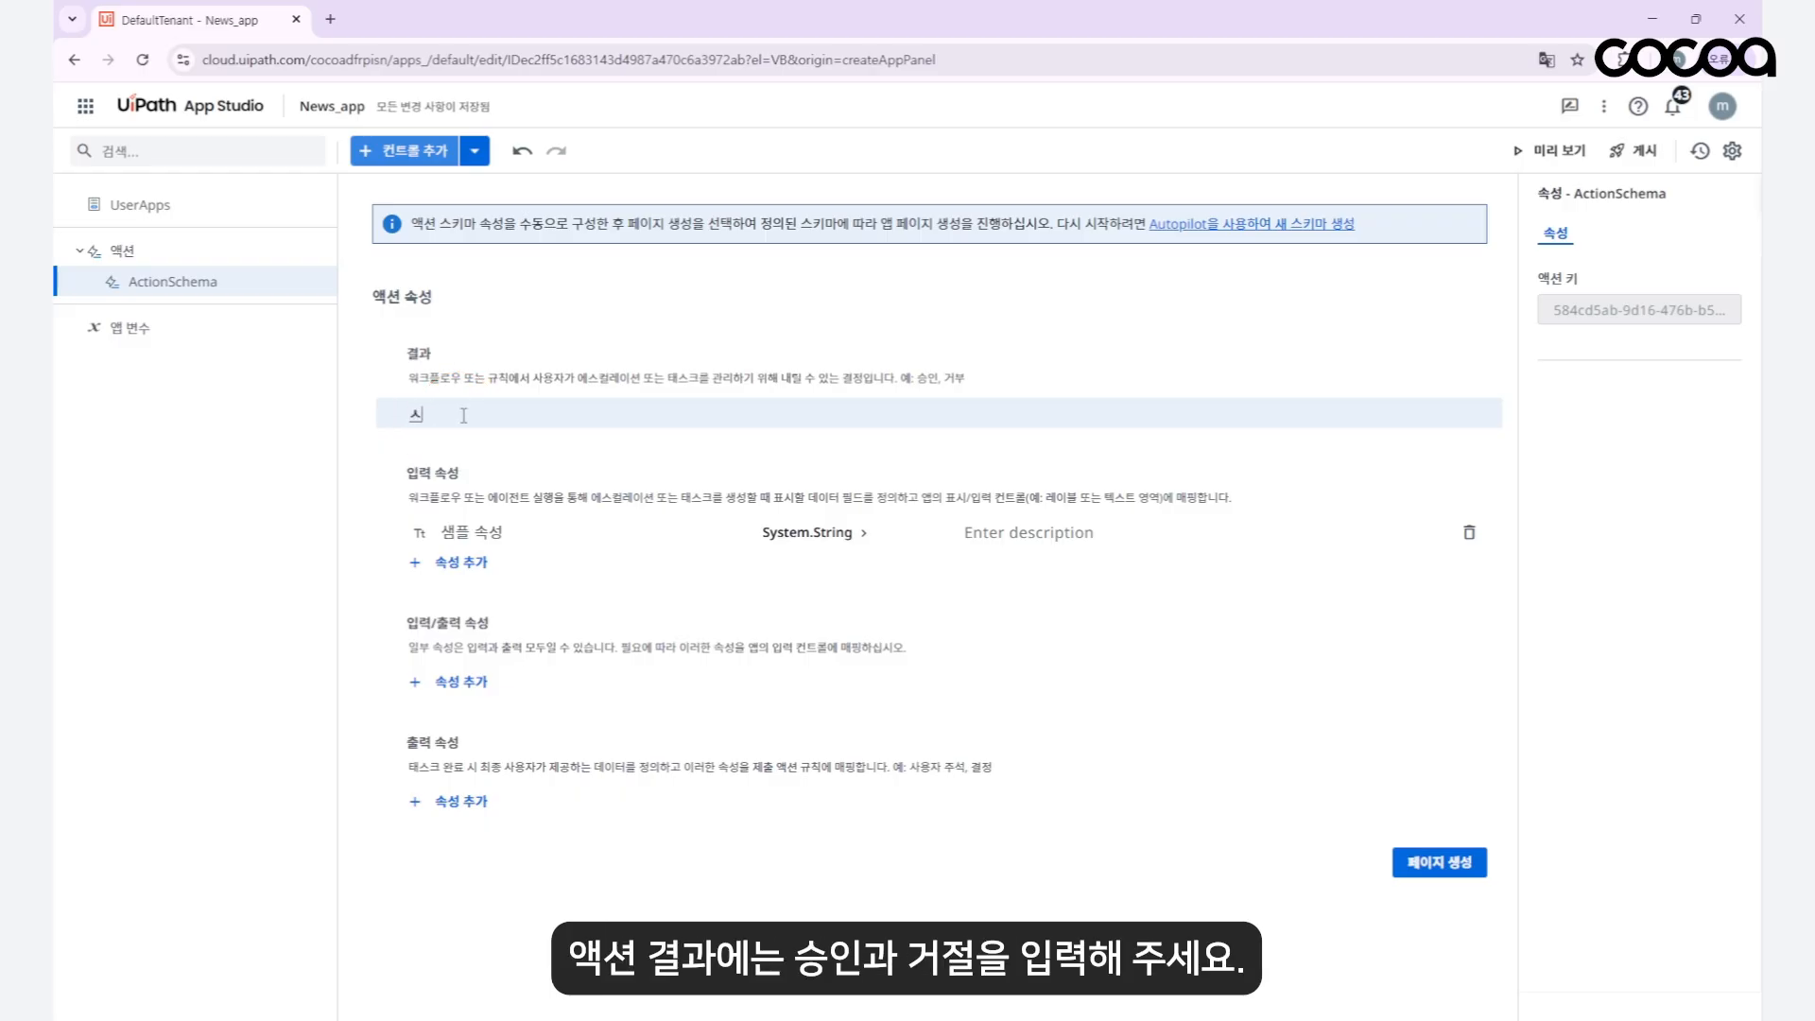
{"action": "type", "text": "dls"}
{"action": "key", "text": "Return"}
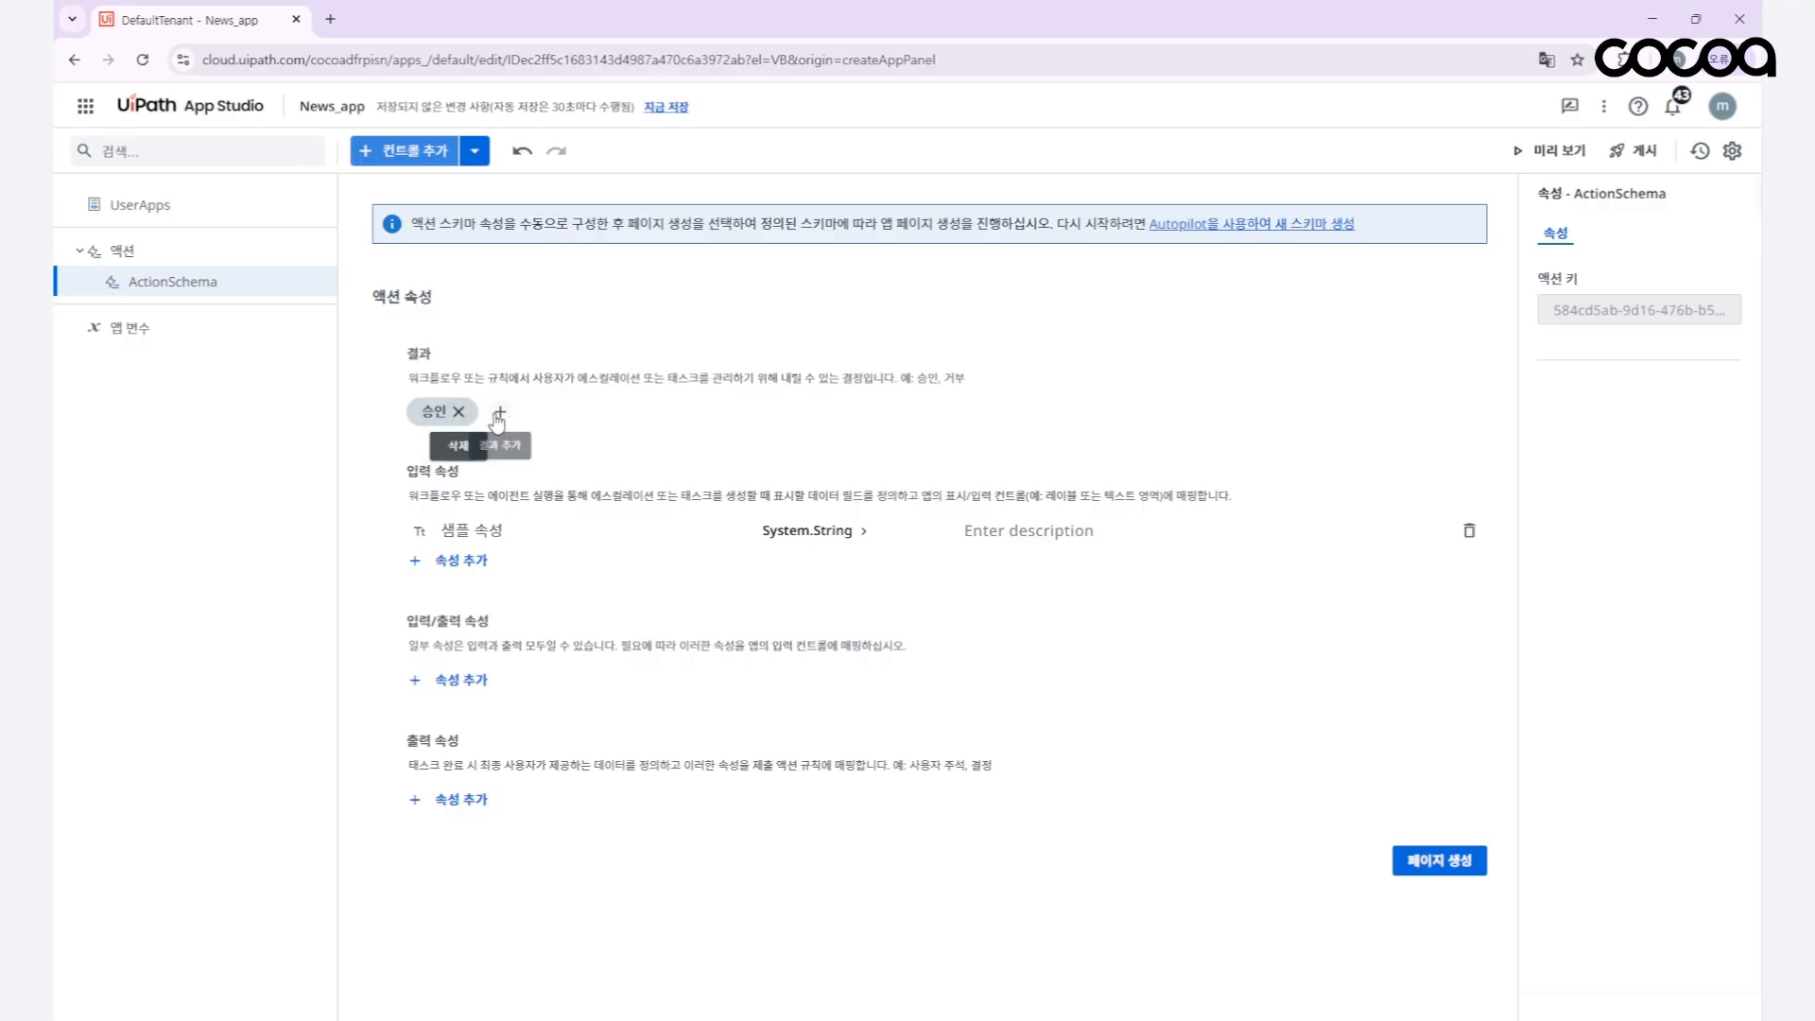
{"action": "left_click", "coordinate": [499, 413]}
{"action": "type", "text": "rjwjf"}
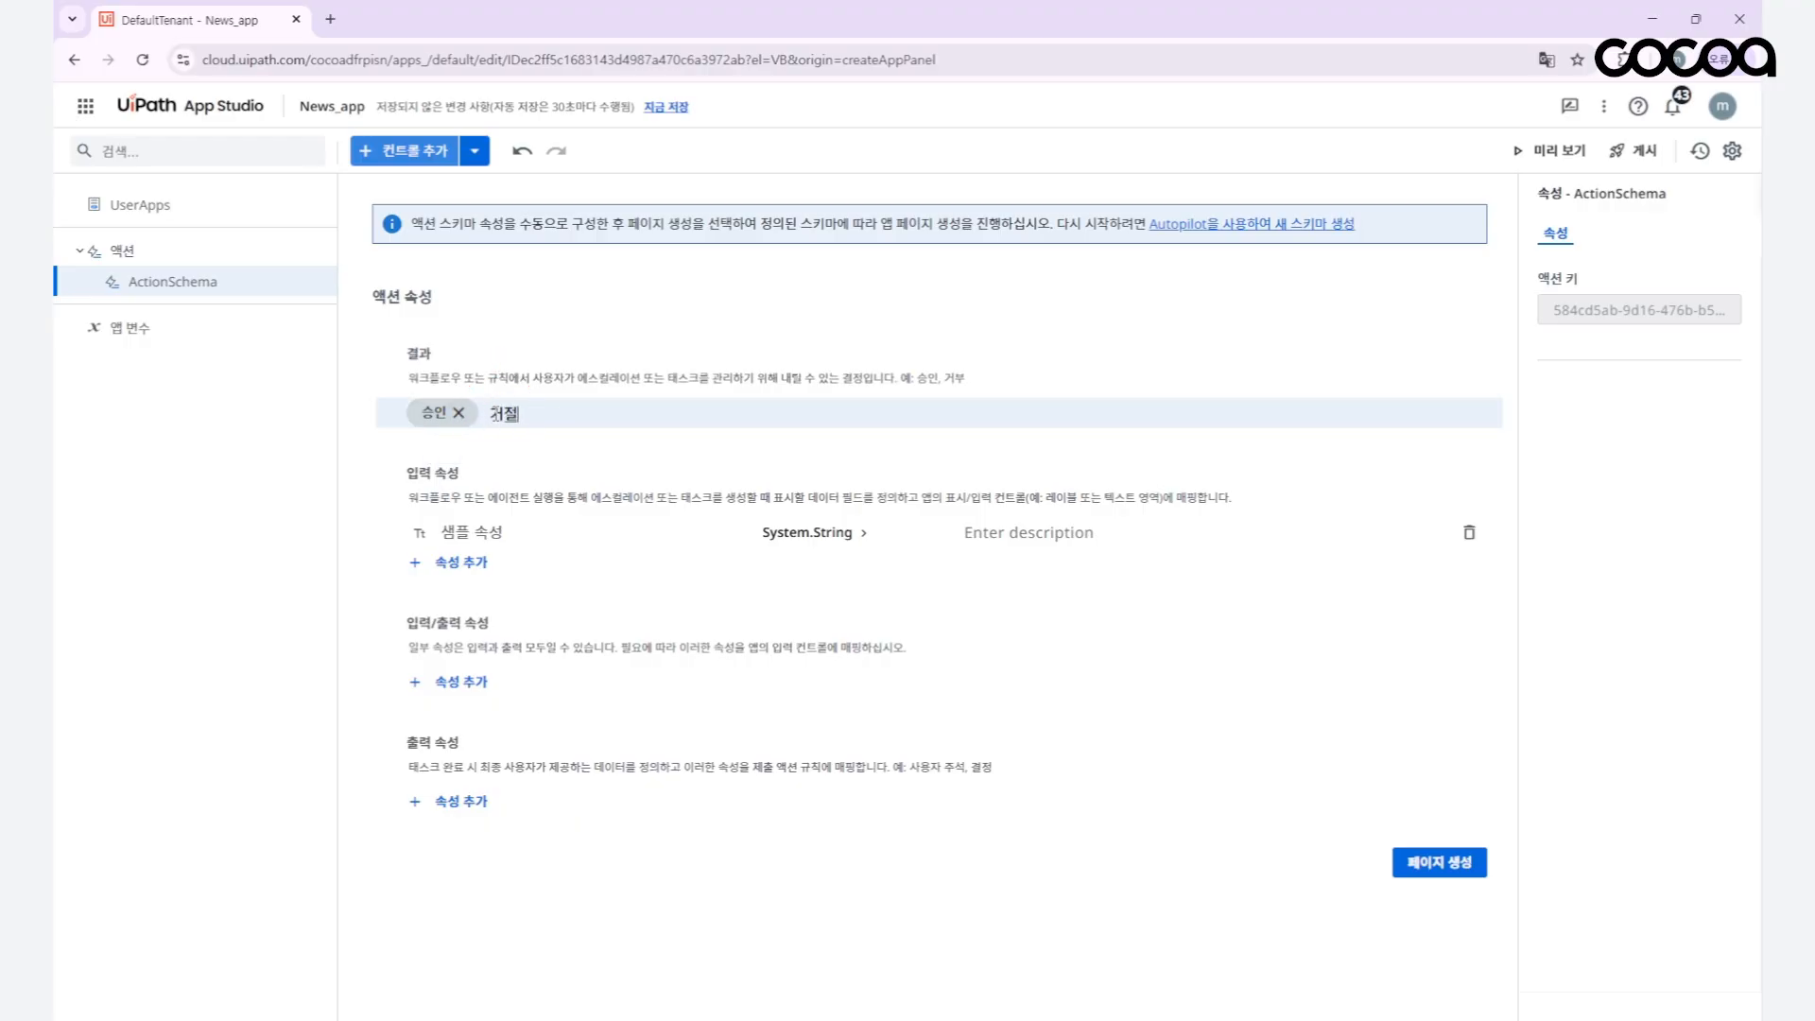
{"action": "key", "text": "Return"}
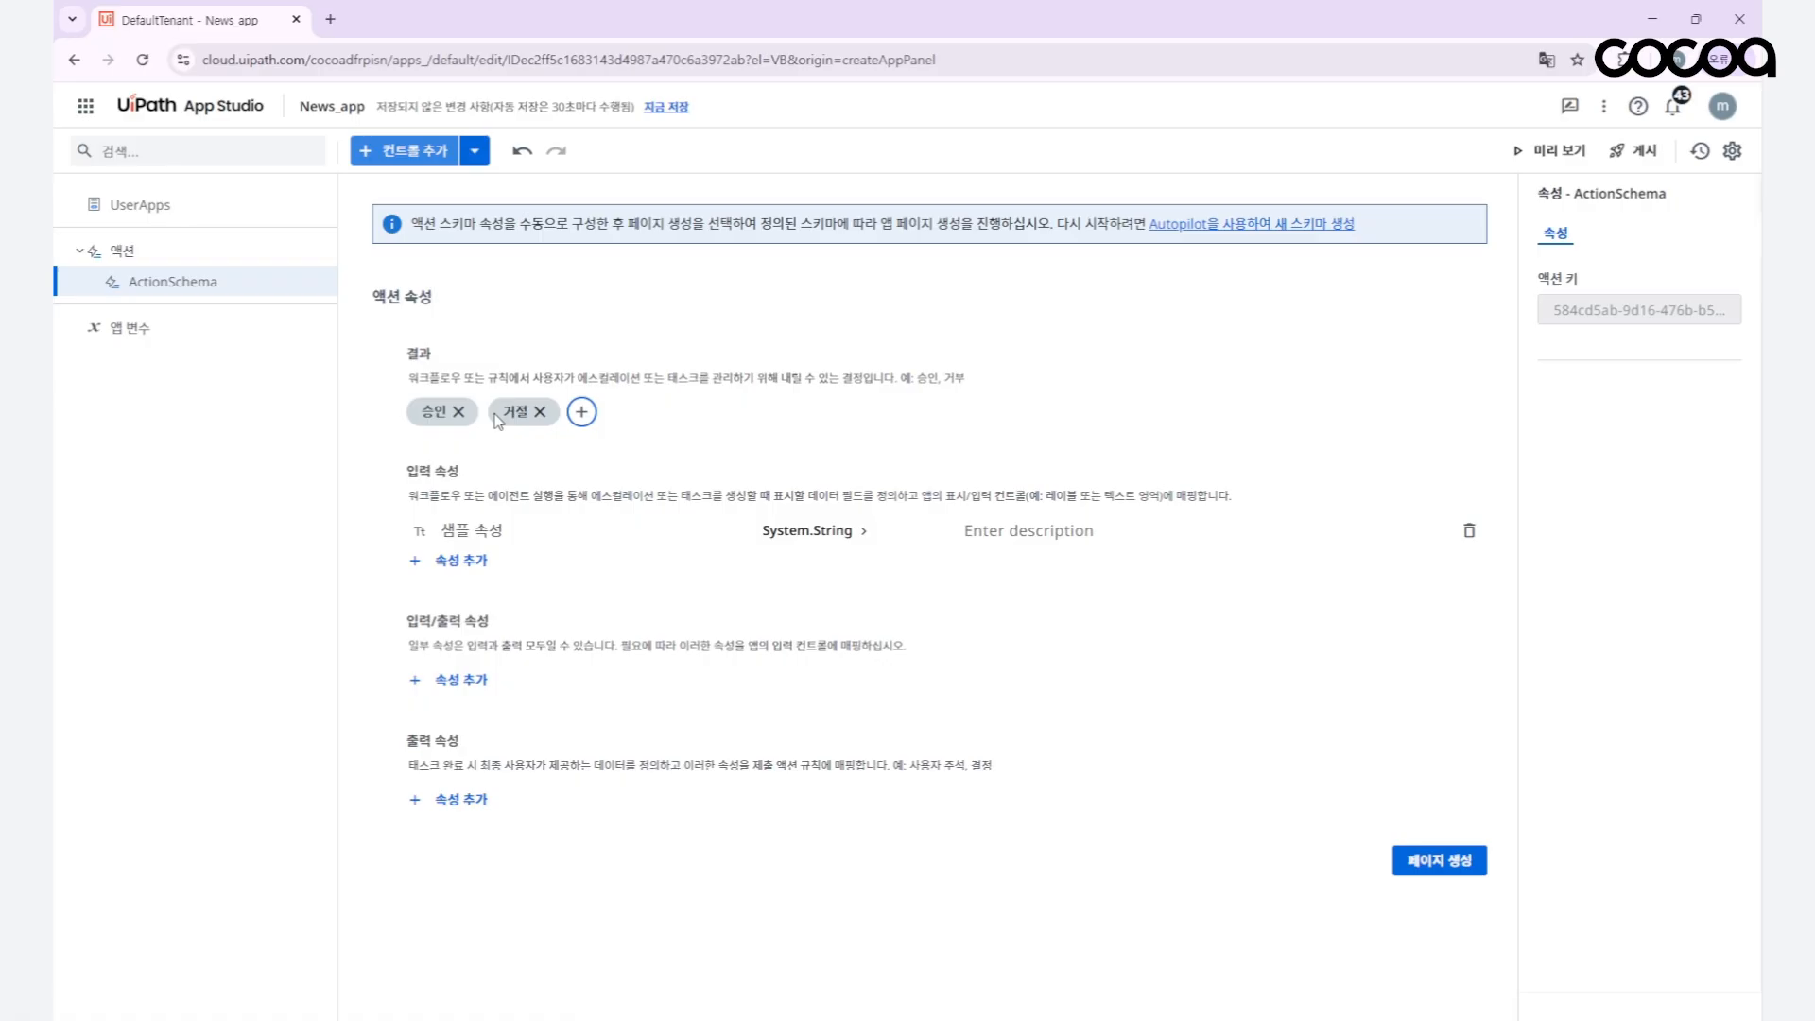
Step: Rename the sample input property of the action schema to in_result
{"action": "left_click", "coordinate": [663, 530]}
{"action": "type", "text": "ㅑㅜ"}
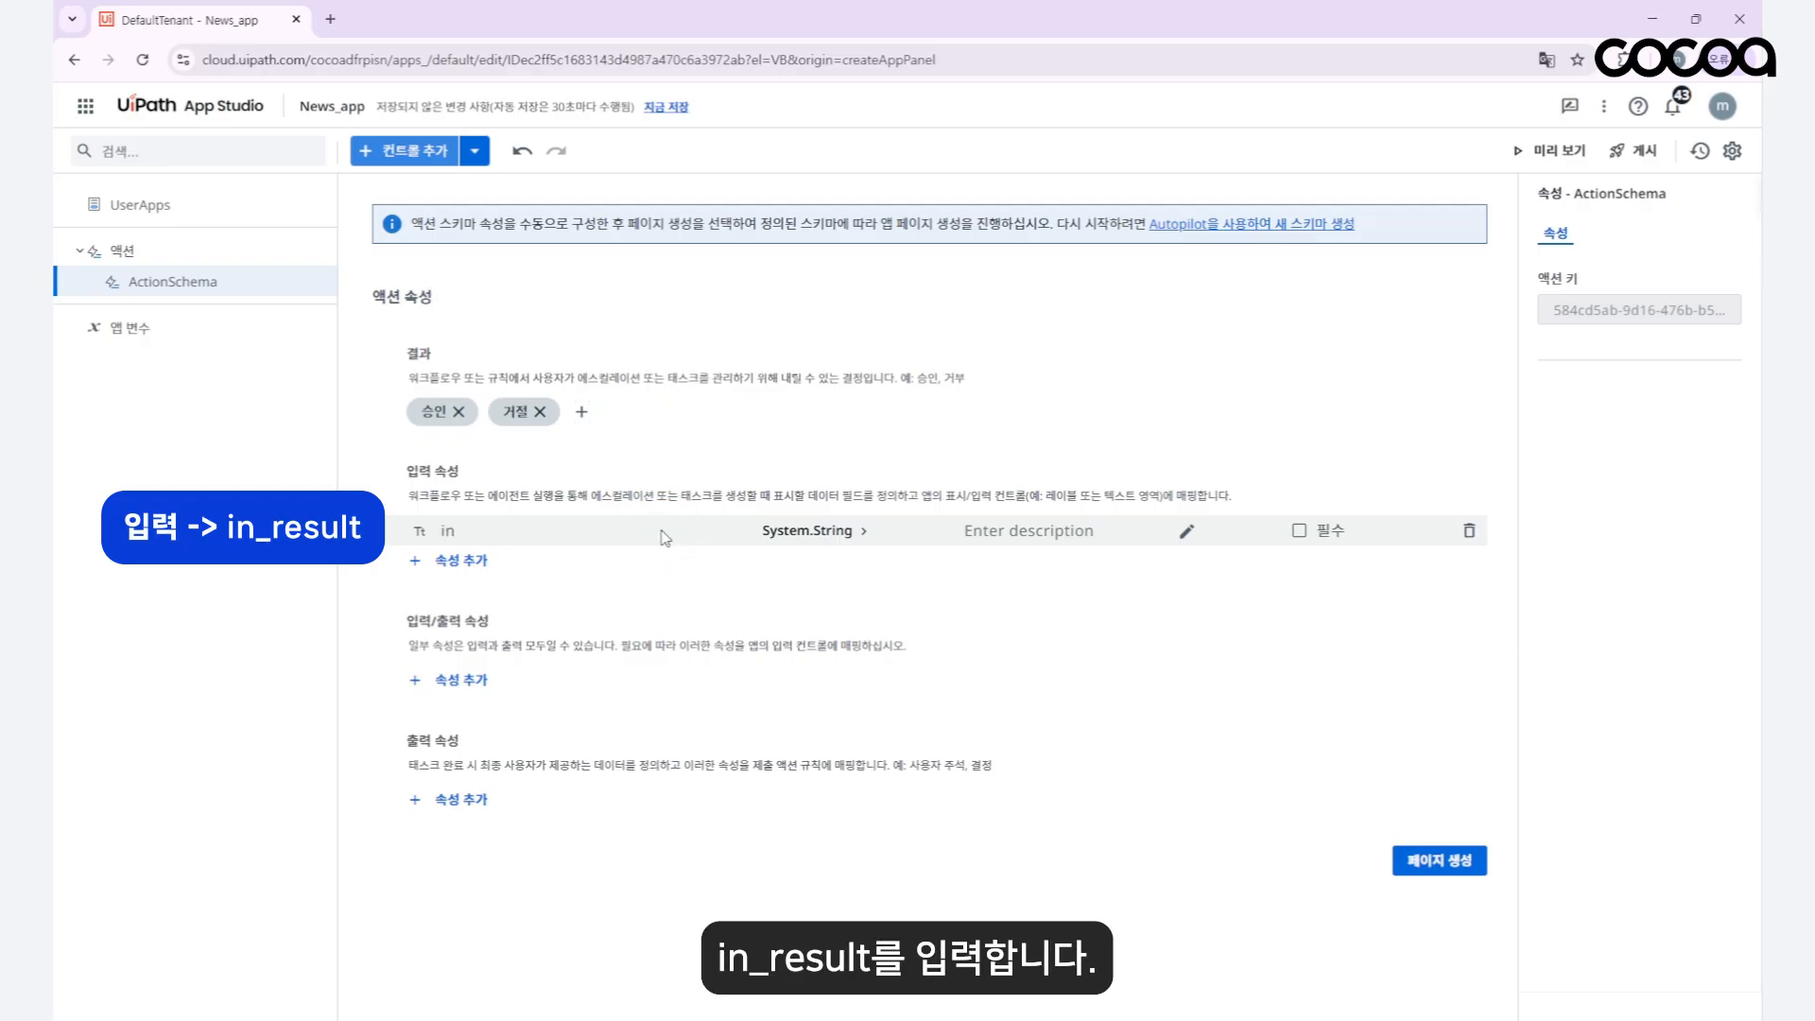
{"action": "type", "text": "_result"}
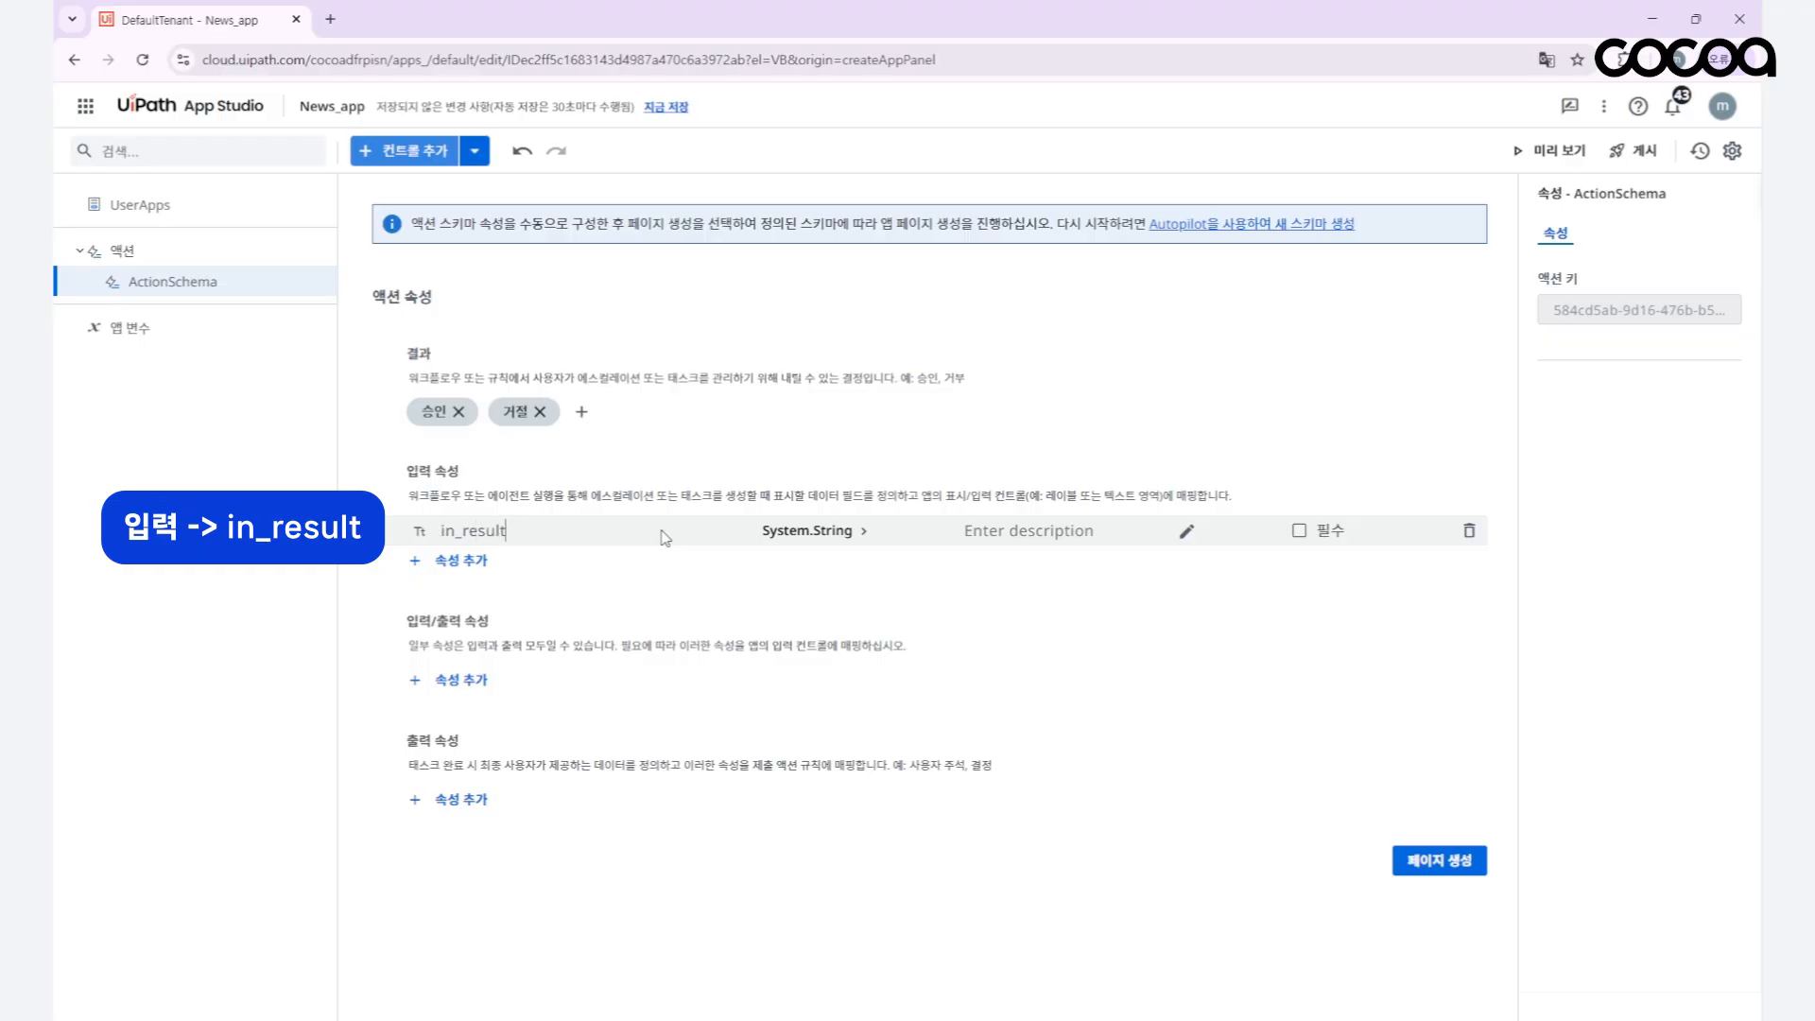
Step: Add a Text output property named out_result to the action schema
{"action": "left_click", "coordinate": [469, 799]}
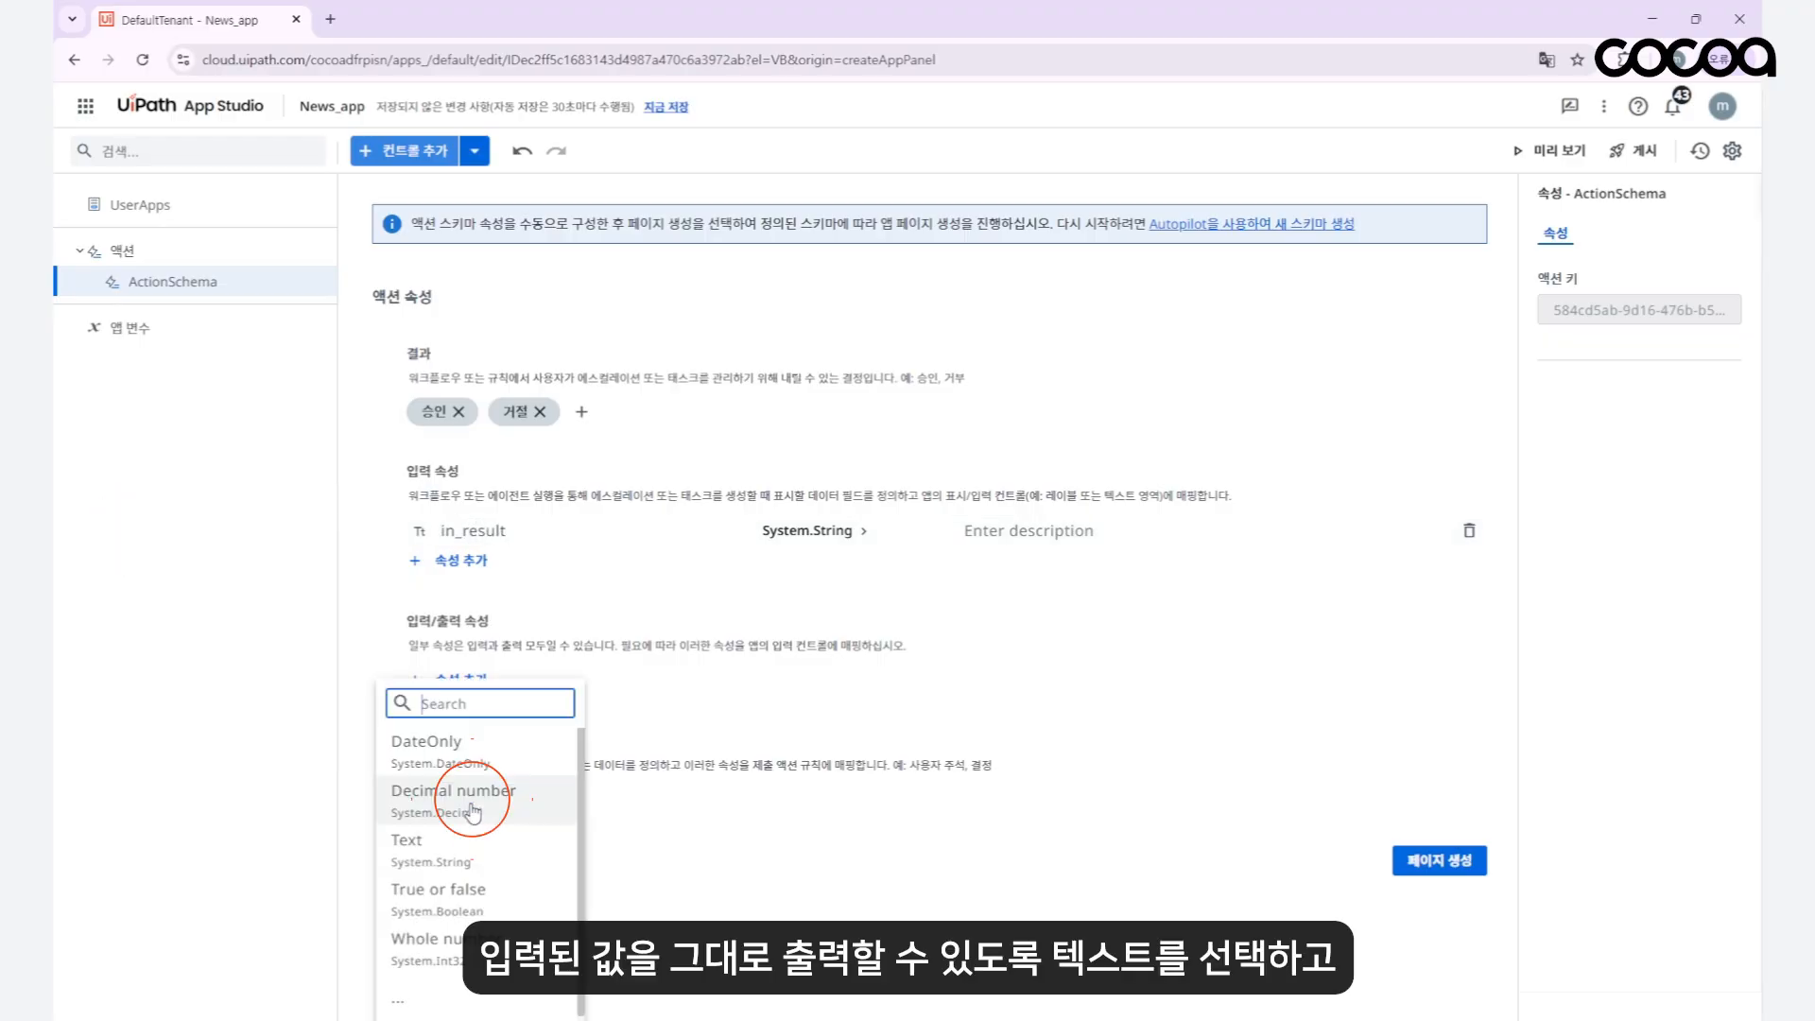
{"action": "left_click", "coordinate": [472, 858]}
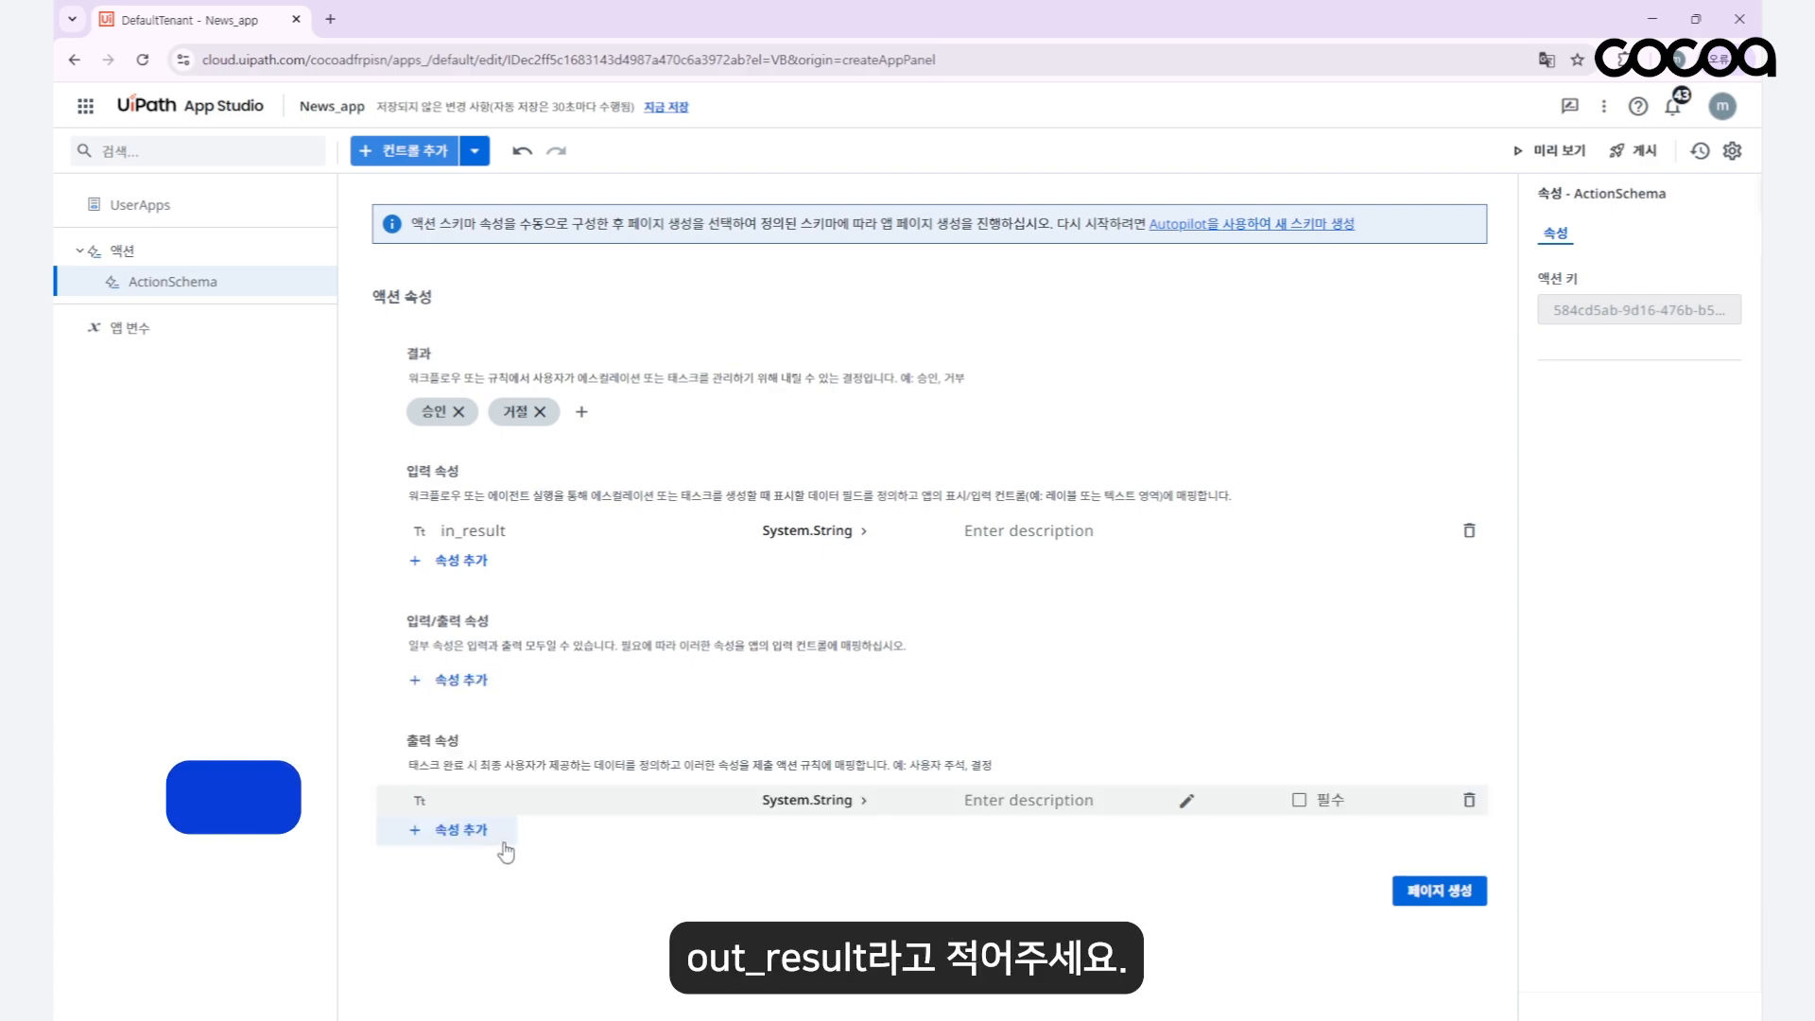
{"action": "type", "text": "out"}
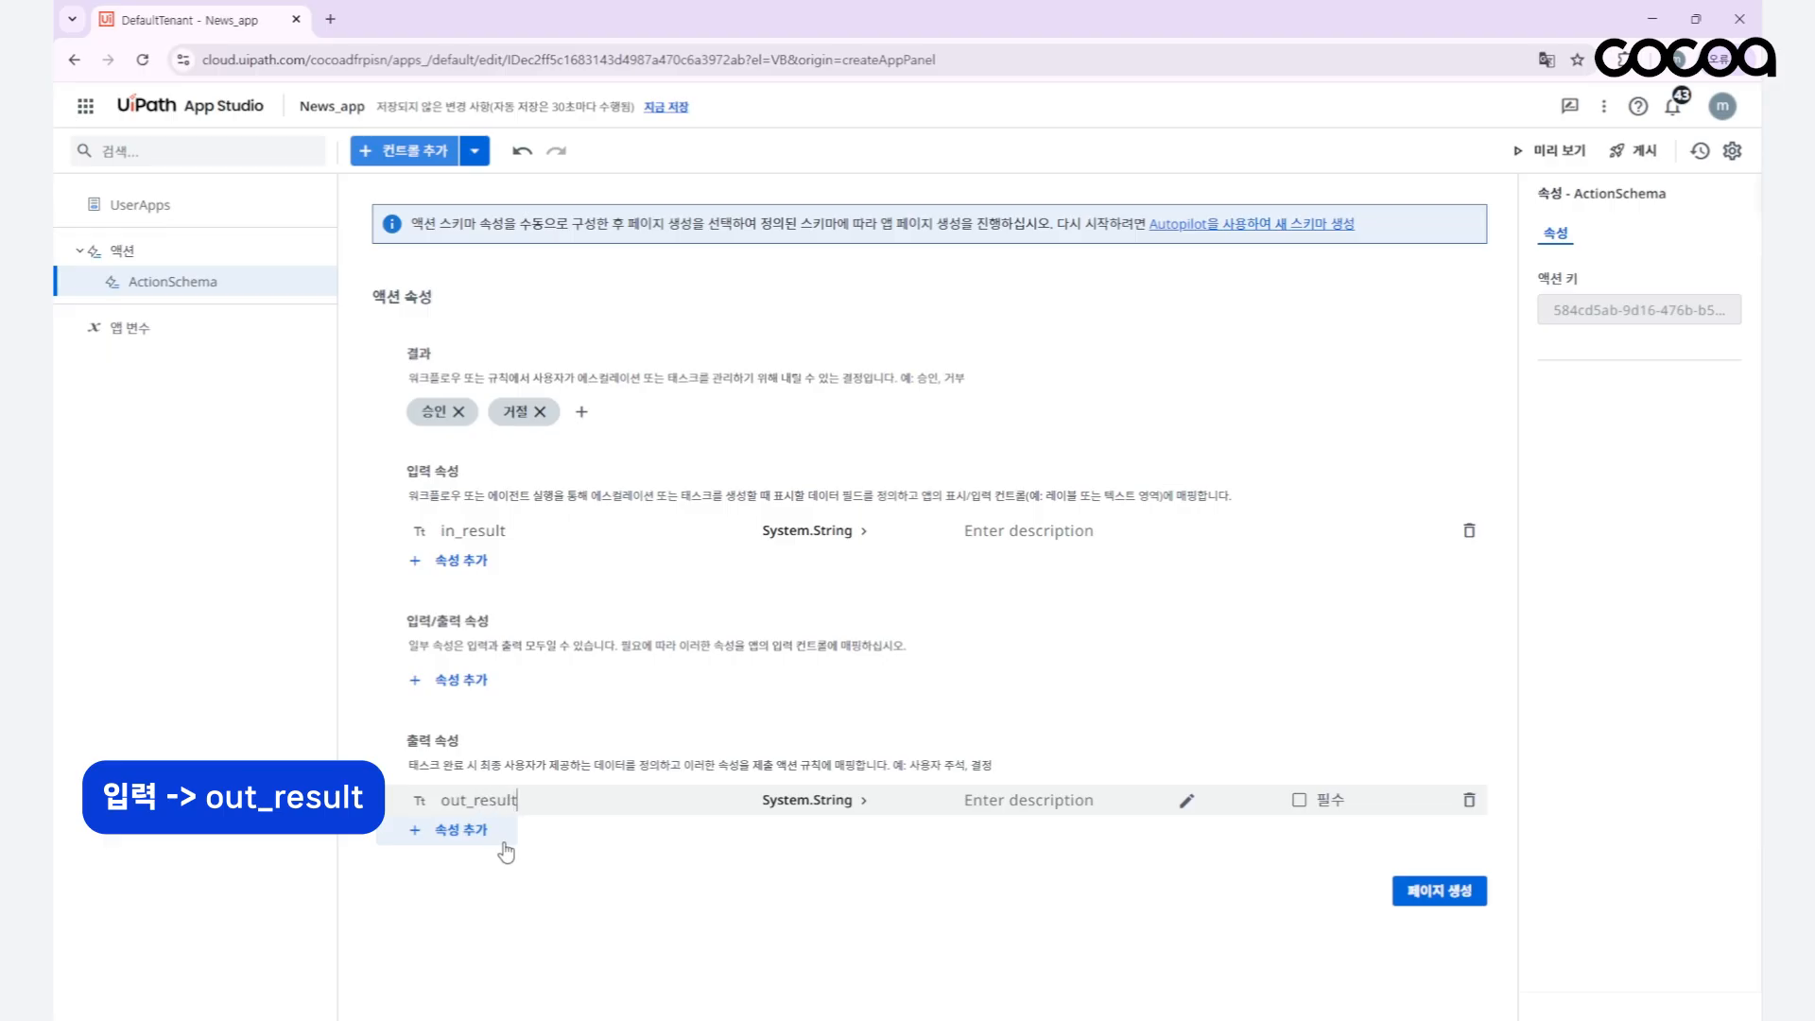
{"action": "type", "text": "_result"}
{"action": "left_click", "coordinate": [700, 929]}
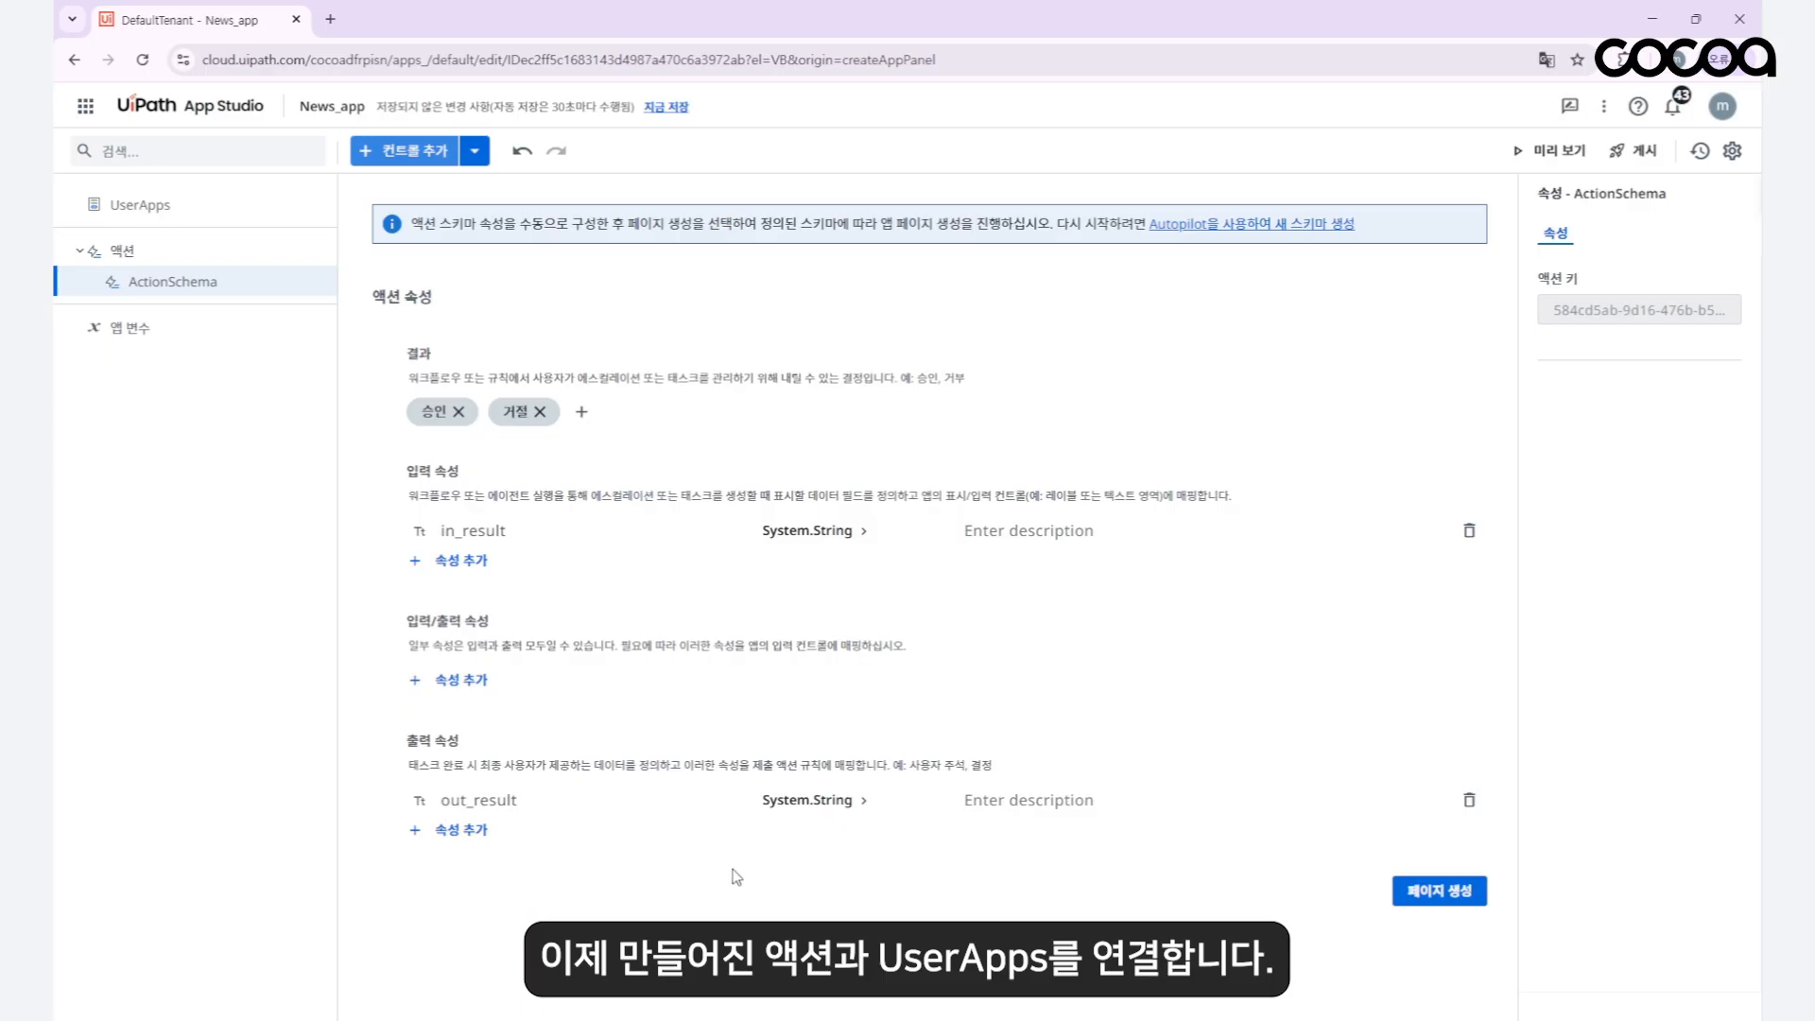
Step: On the UserApps page, bind the default text of the POEditor inside Documents > POBox to the action property in_result
{"action": "left_click", "coordinate": [158, 214]}
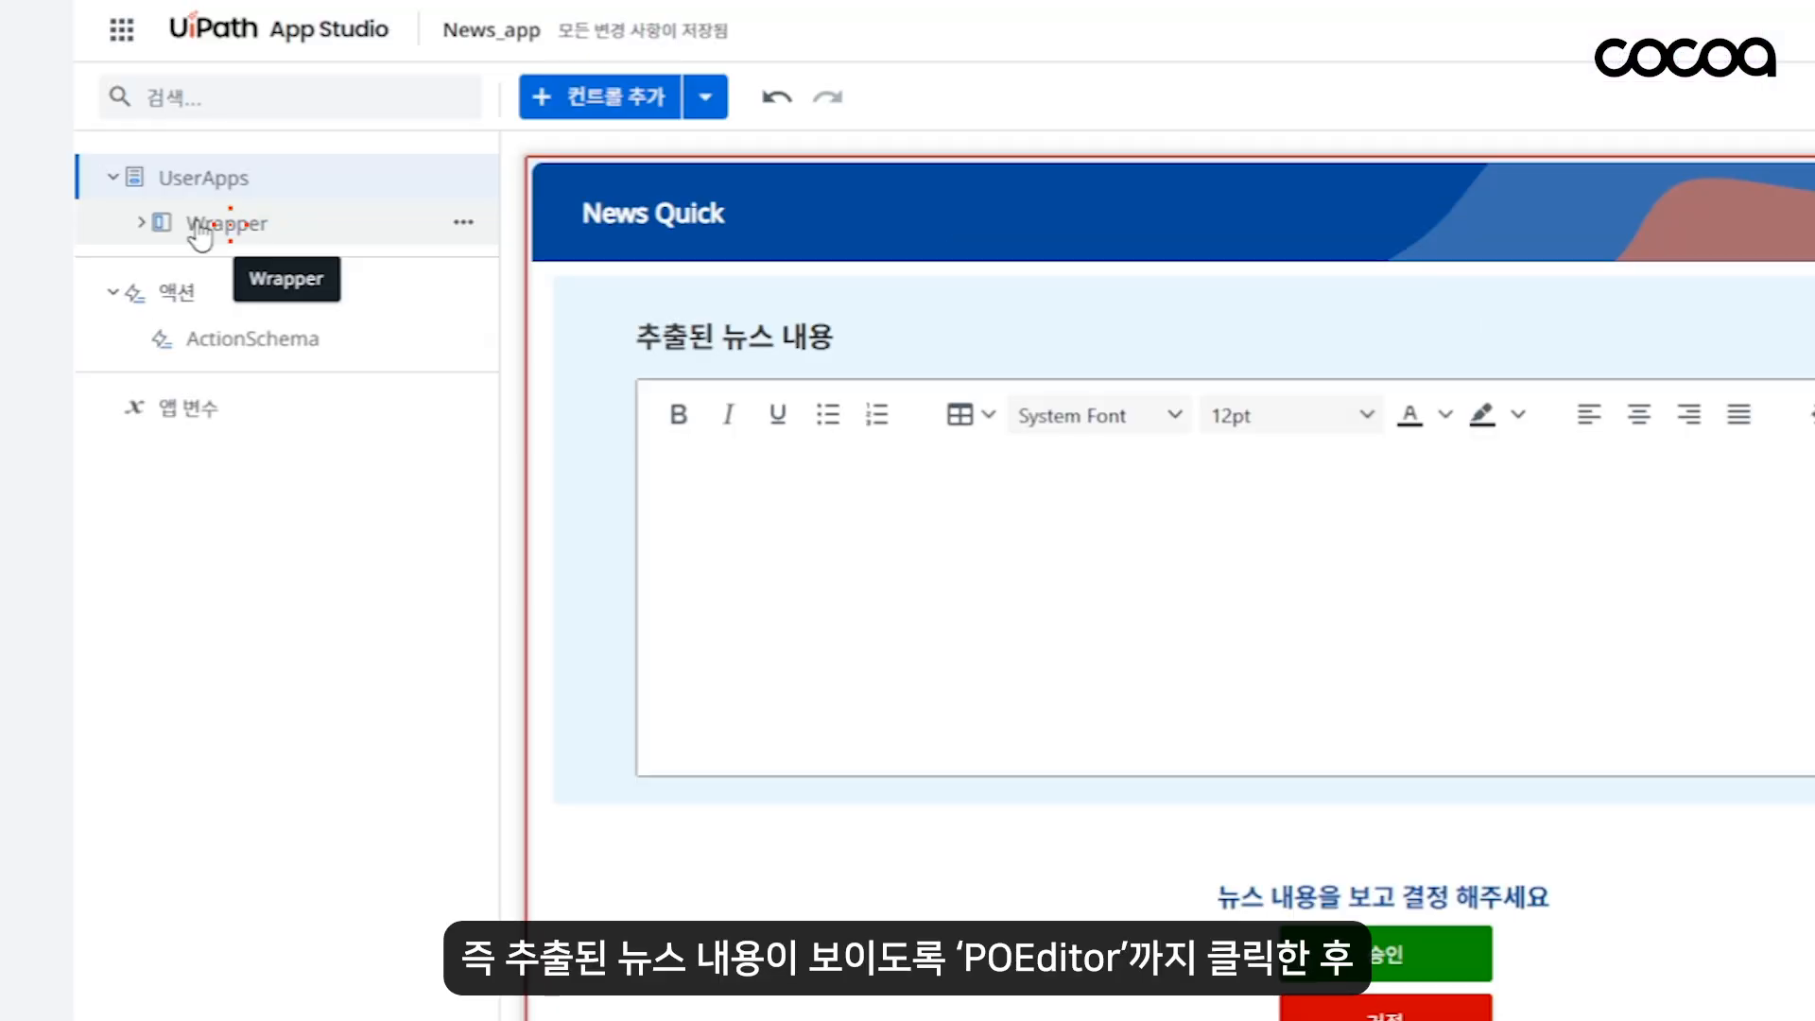
{"action": "left_click", "coordinate": [147, 235]}
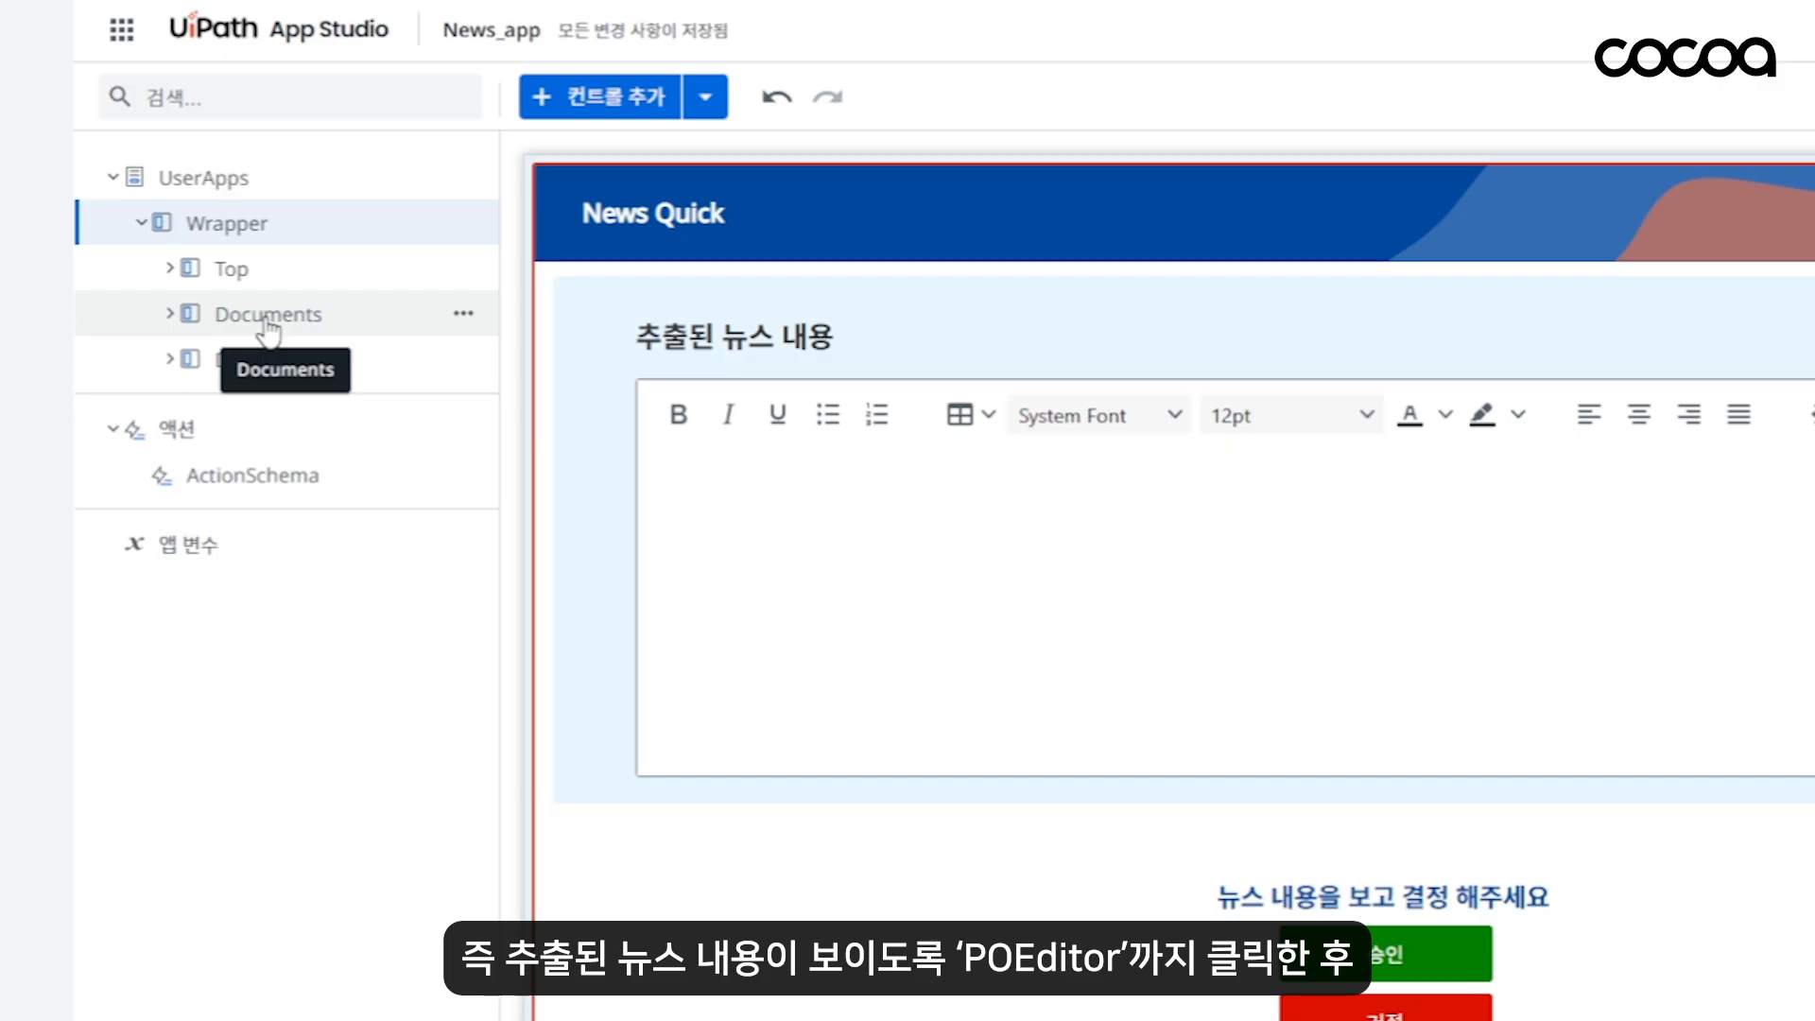
{"action": "left_click", "coordinate": [266, 319]}
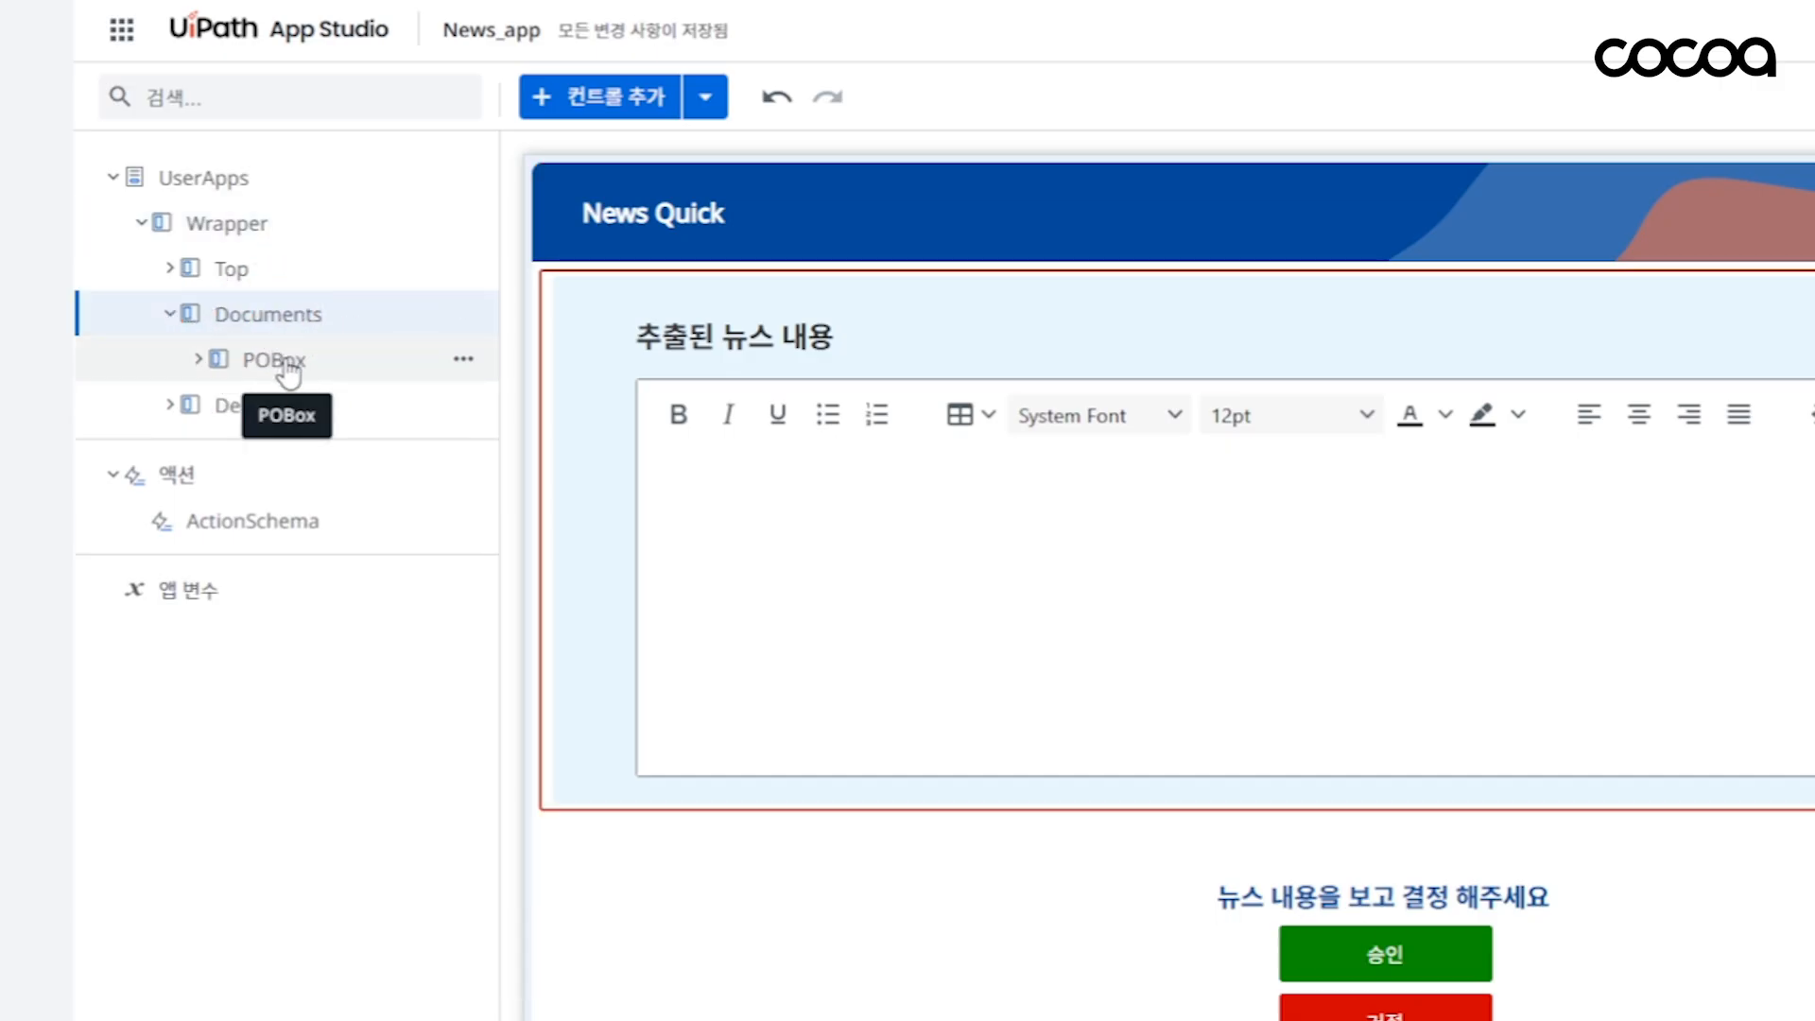
{"action": "left_click", "coordinate": [286, 362]}
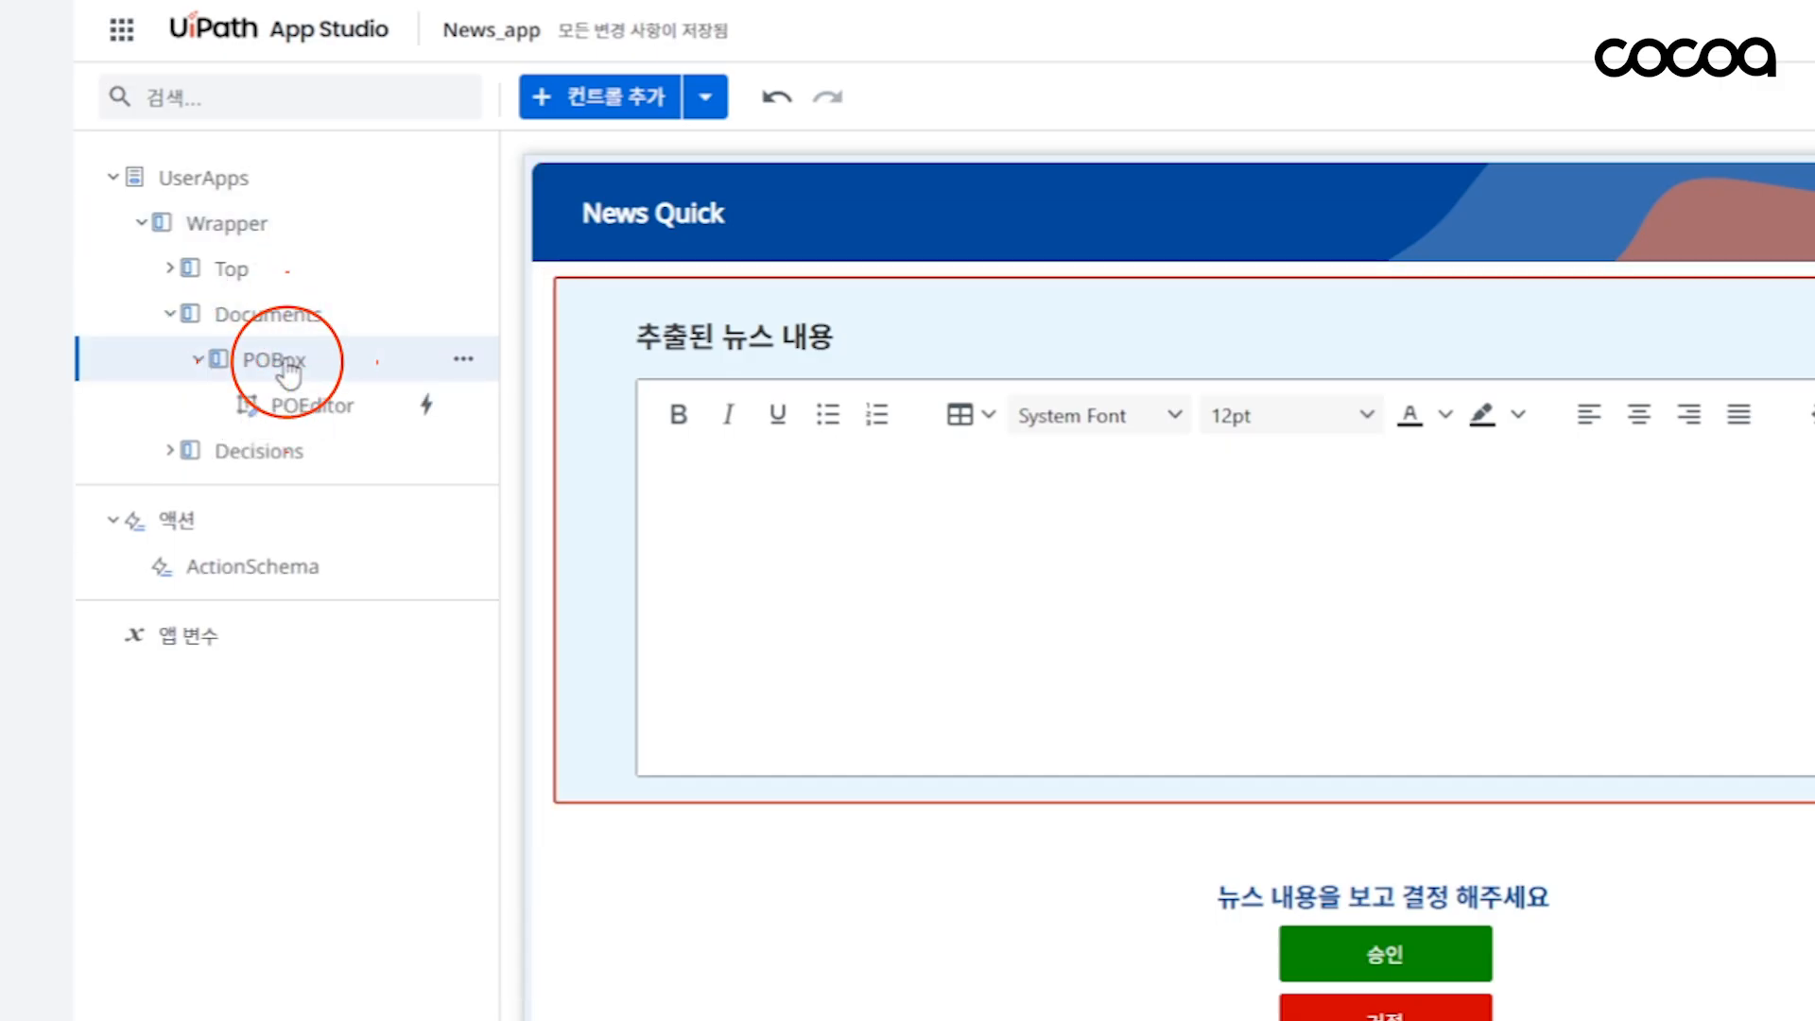
{"action": "left_click", "coordinate": [310, 408]}
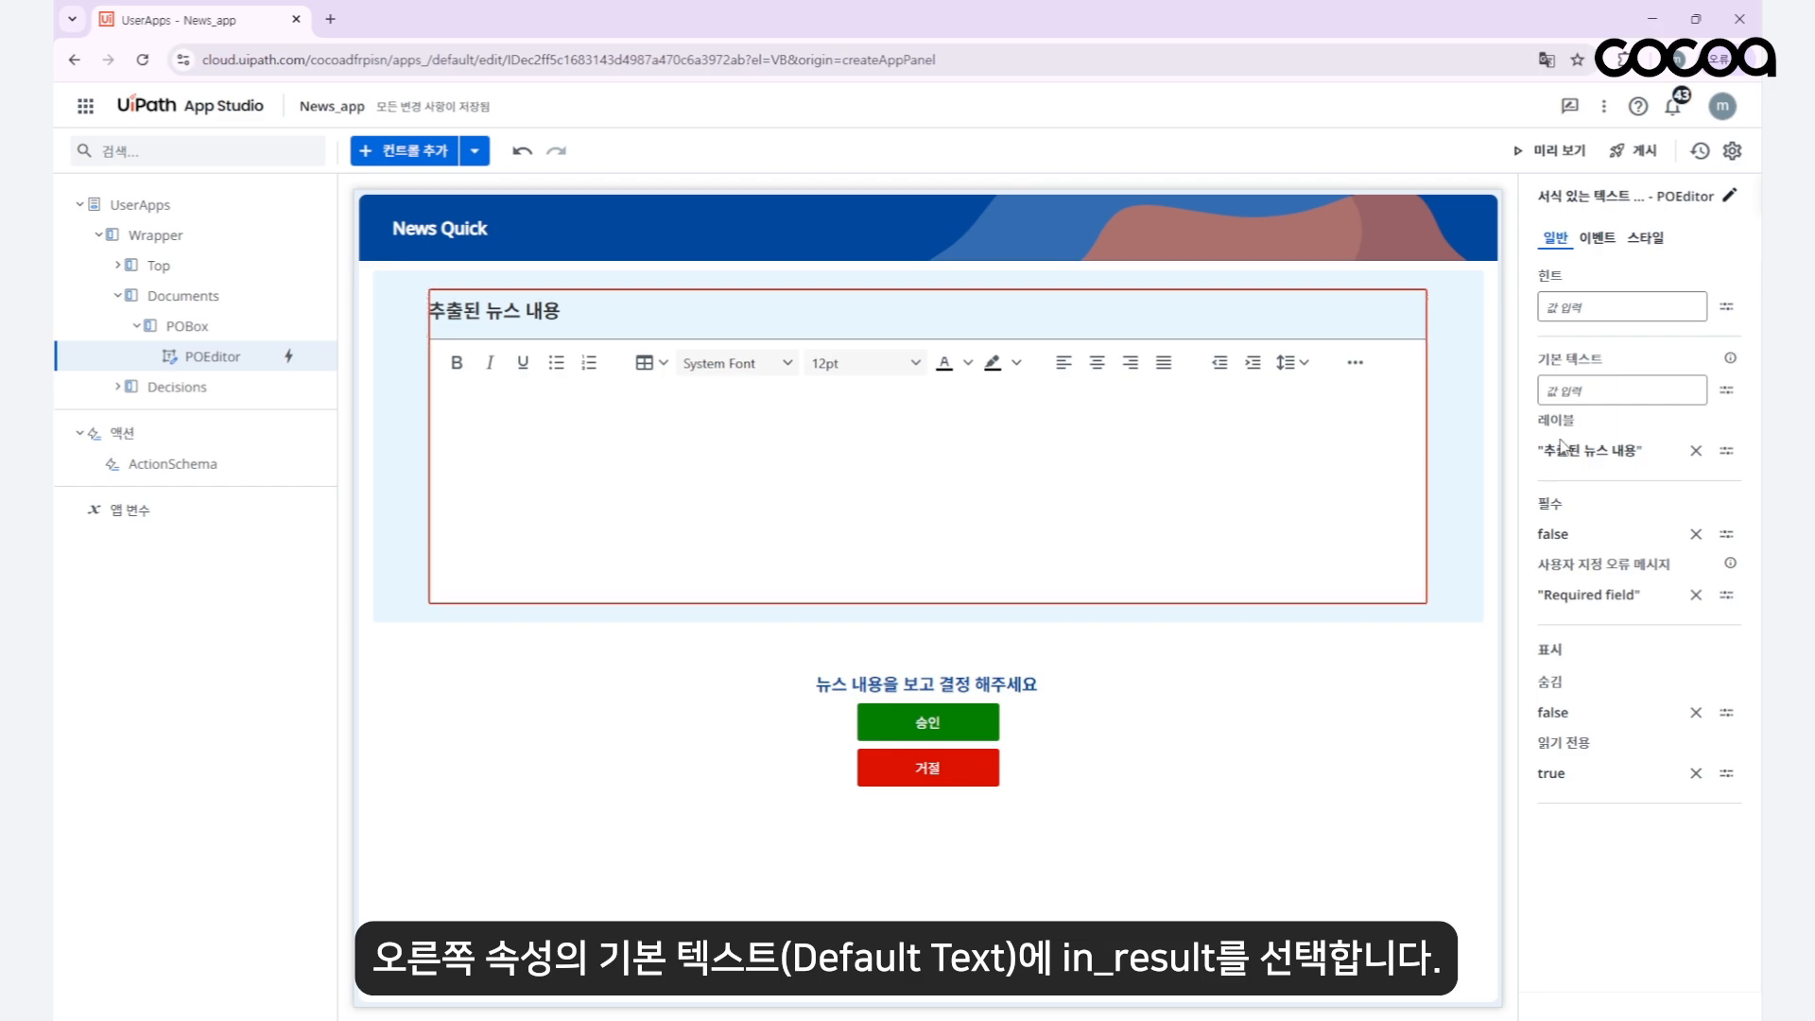
{"action": "left_click", "coordinate": [1722, 392]}
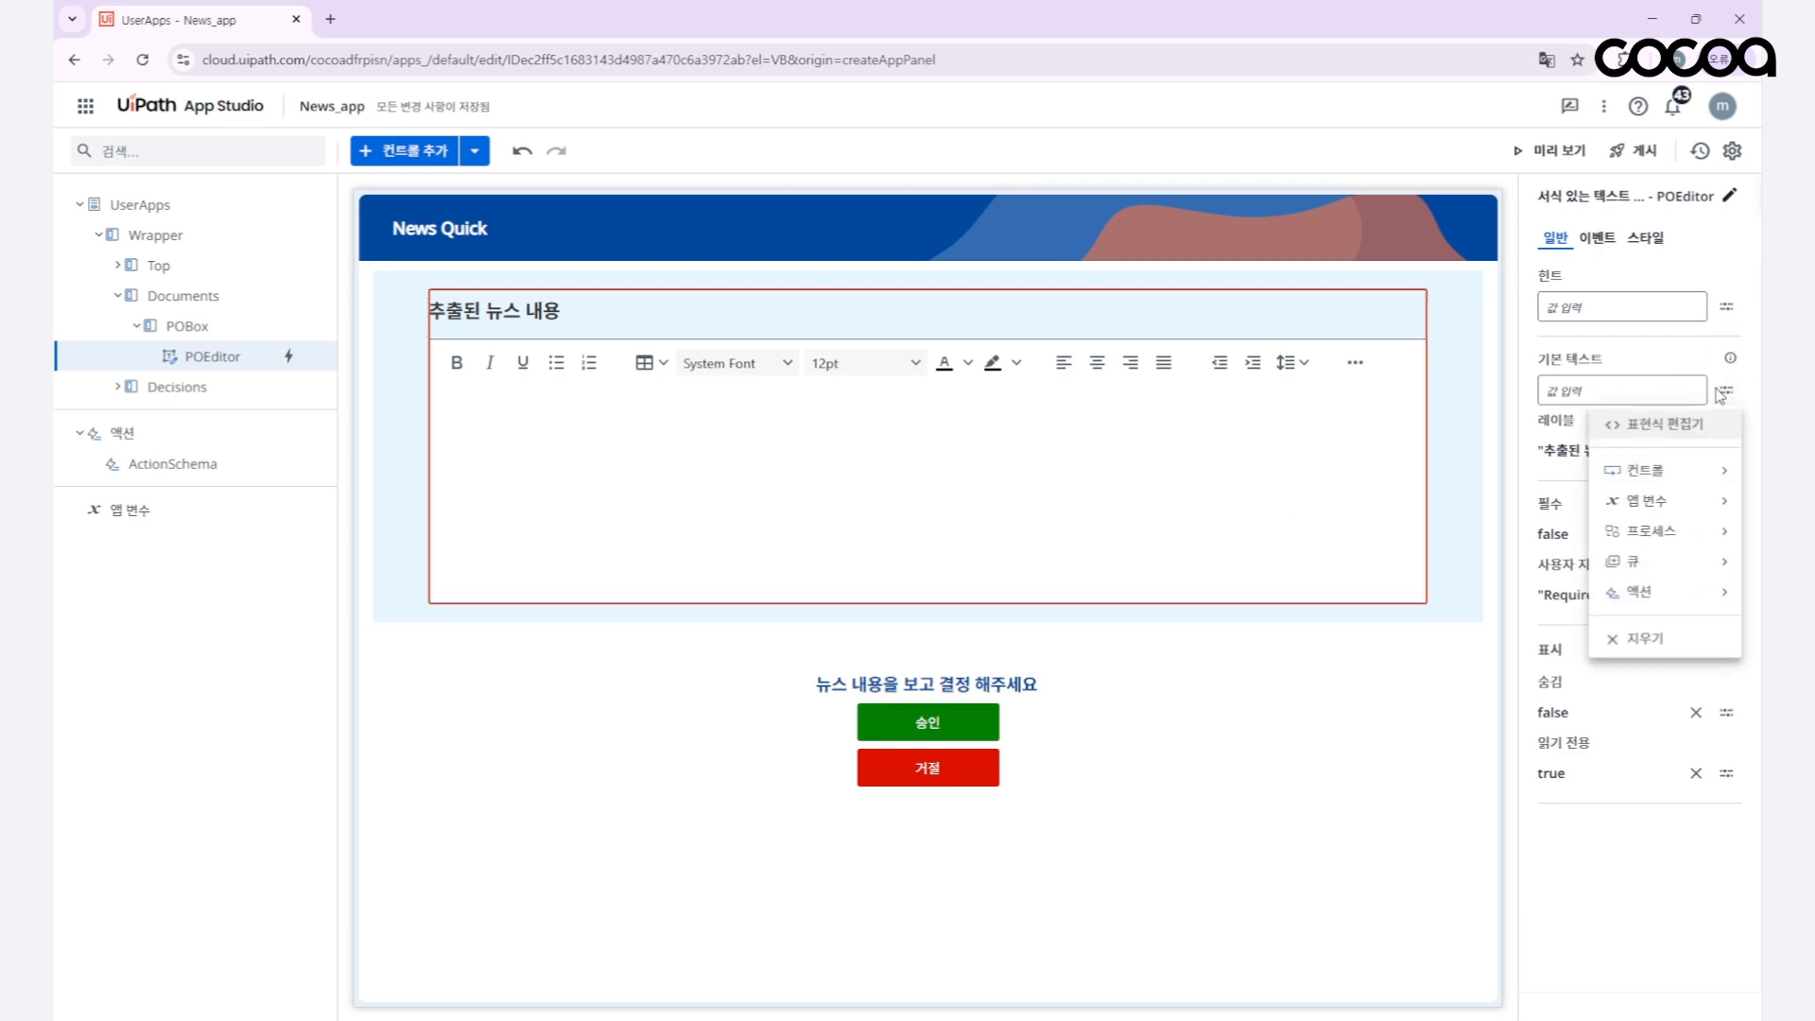
{"action": "left_click", "coordinate": [1668, 597]}
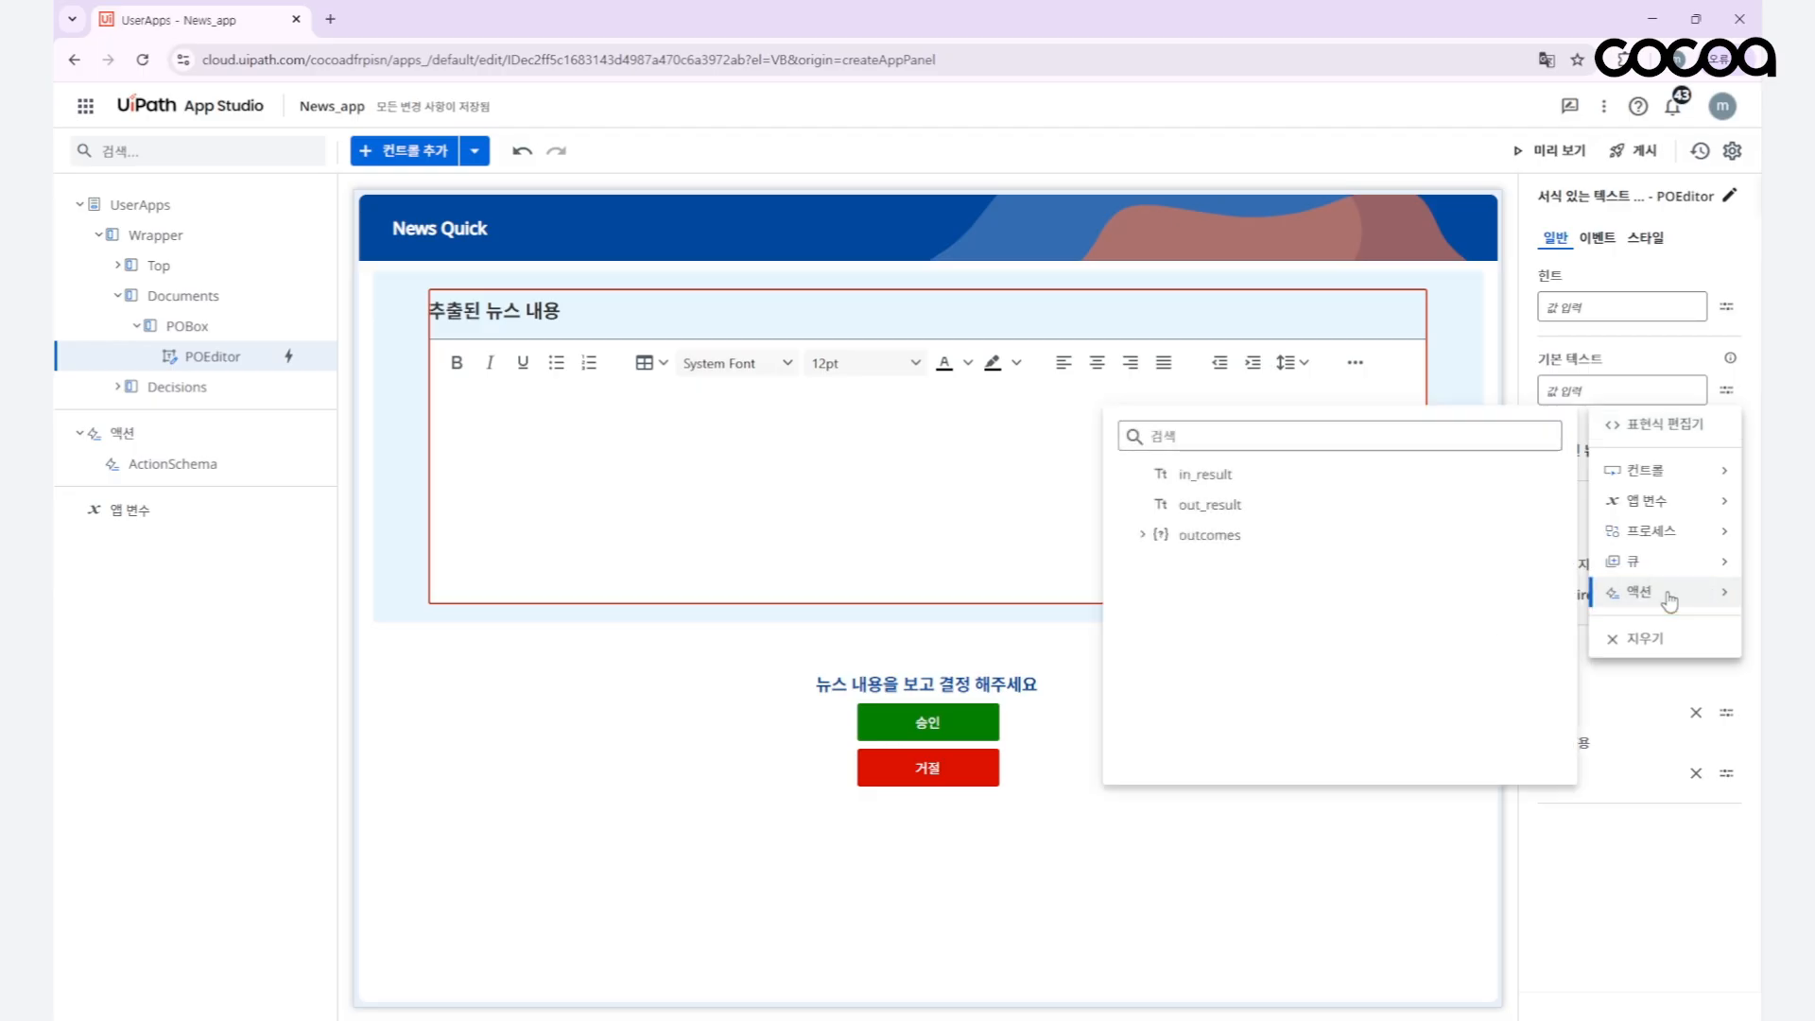
{"action": "left_click", "coordinate": [1308, 481]}
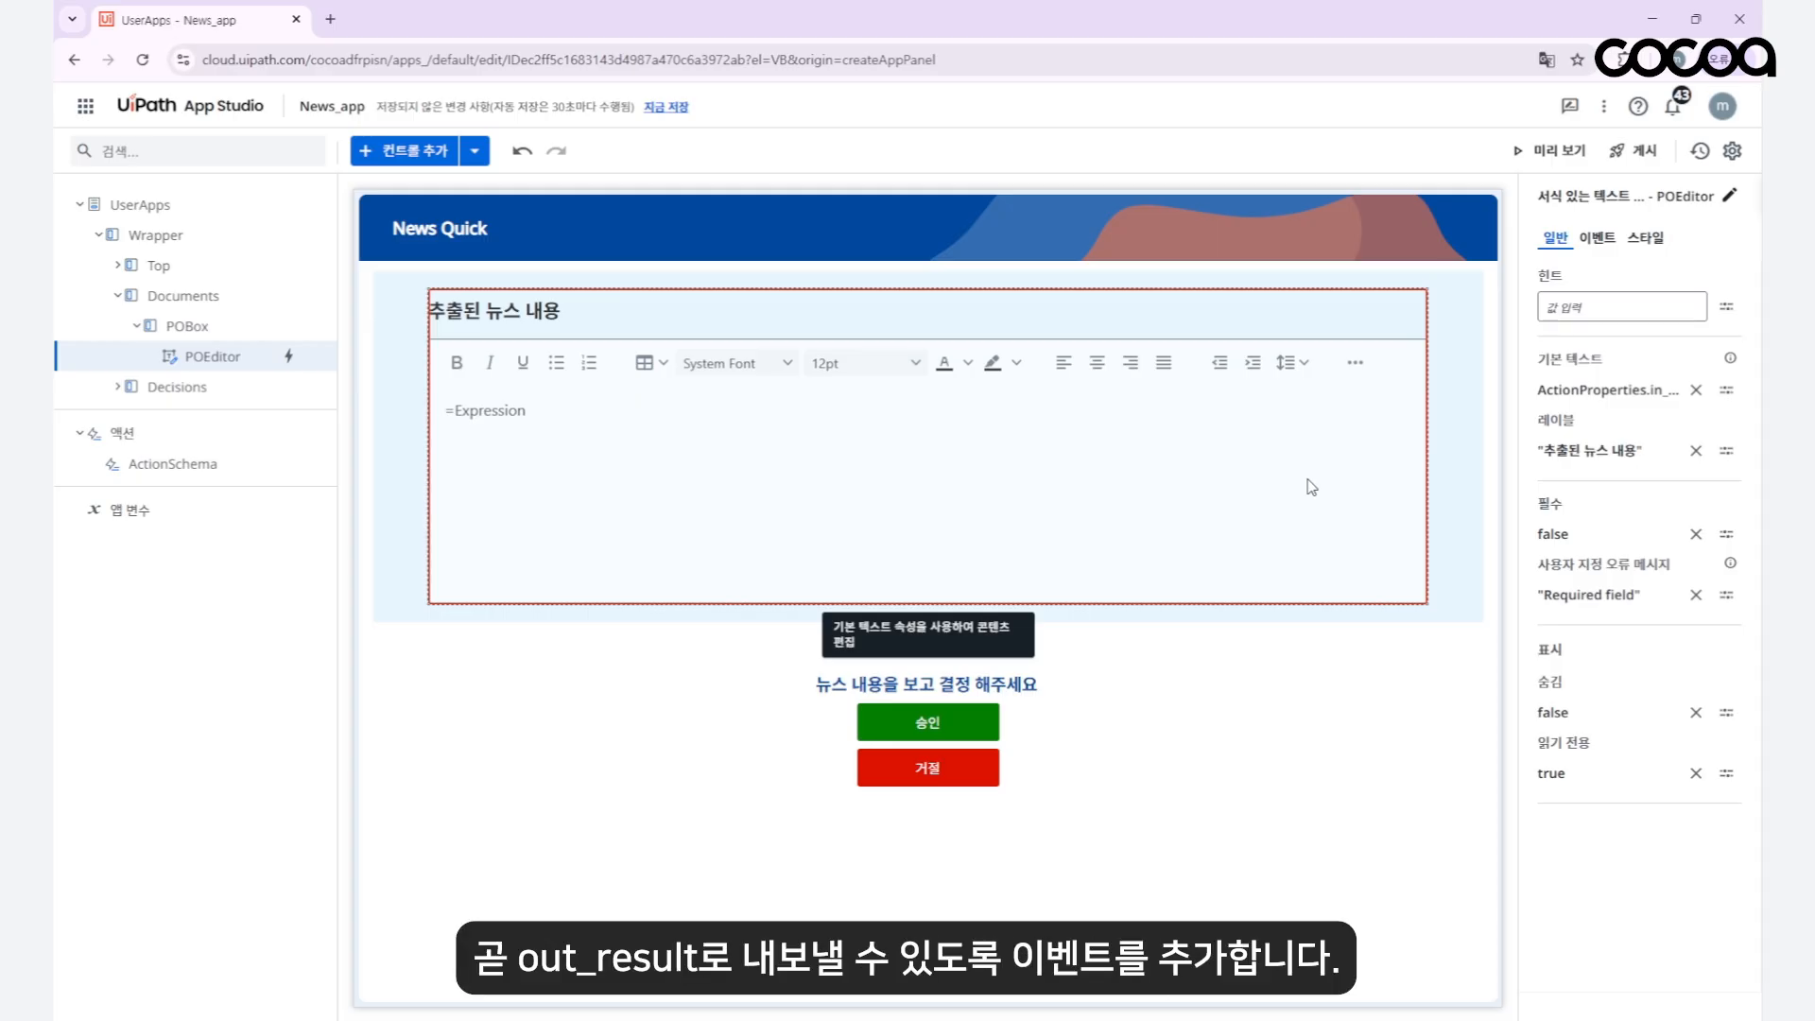
Step: Configure POEditor's value-changed rule to set the action property out_result to in_result, and close the rule
{"action": "left_click", "coordinate": [1598, 239]}
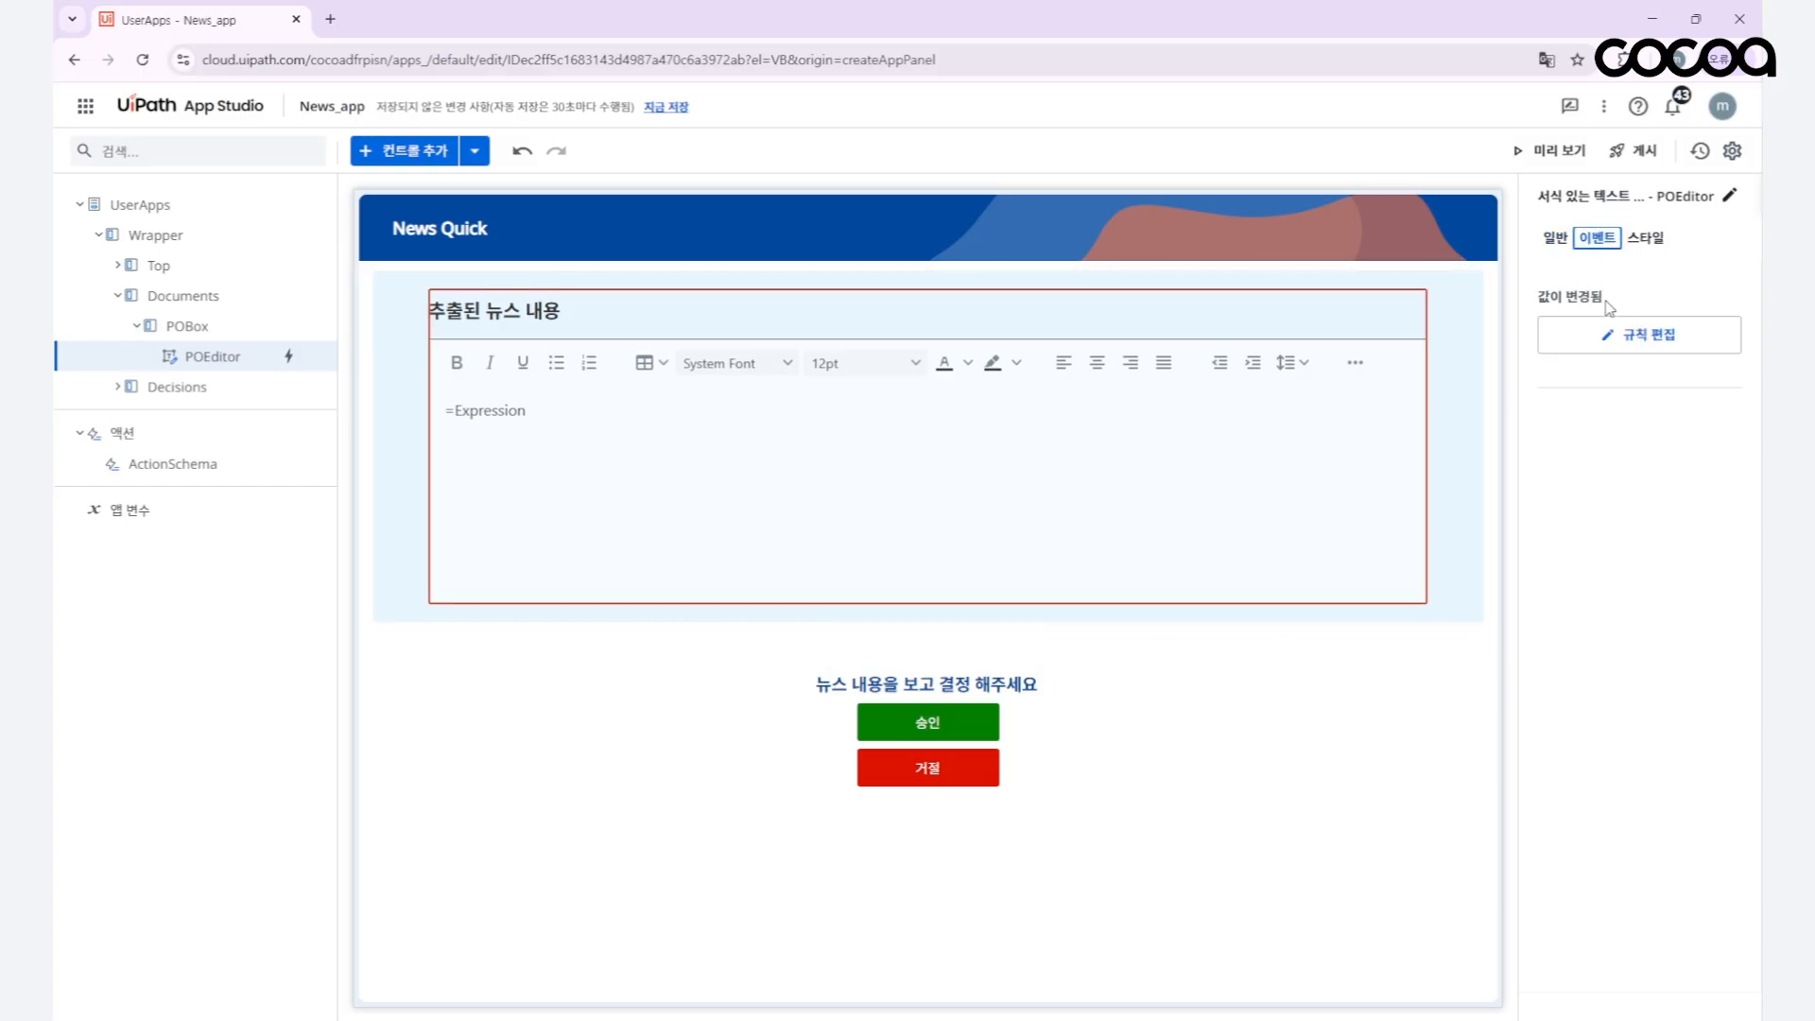
{"action": "left_click", "coordinate": [1612, 338]}
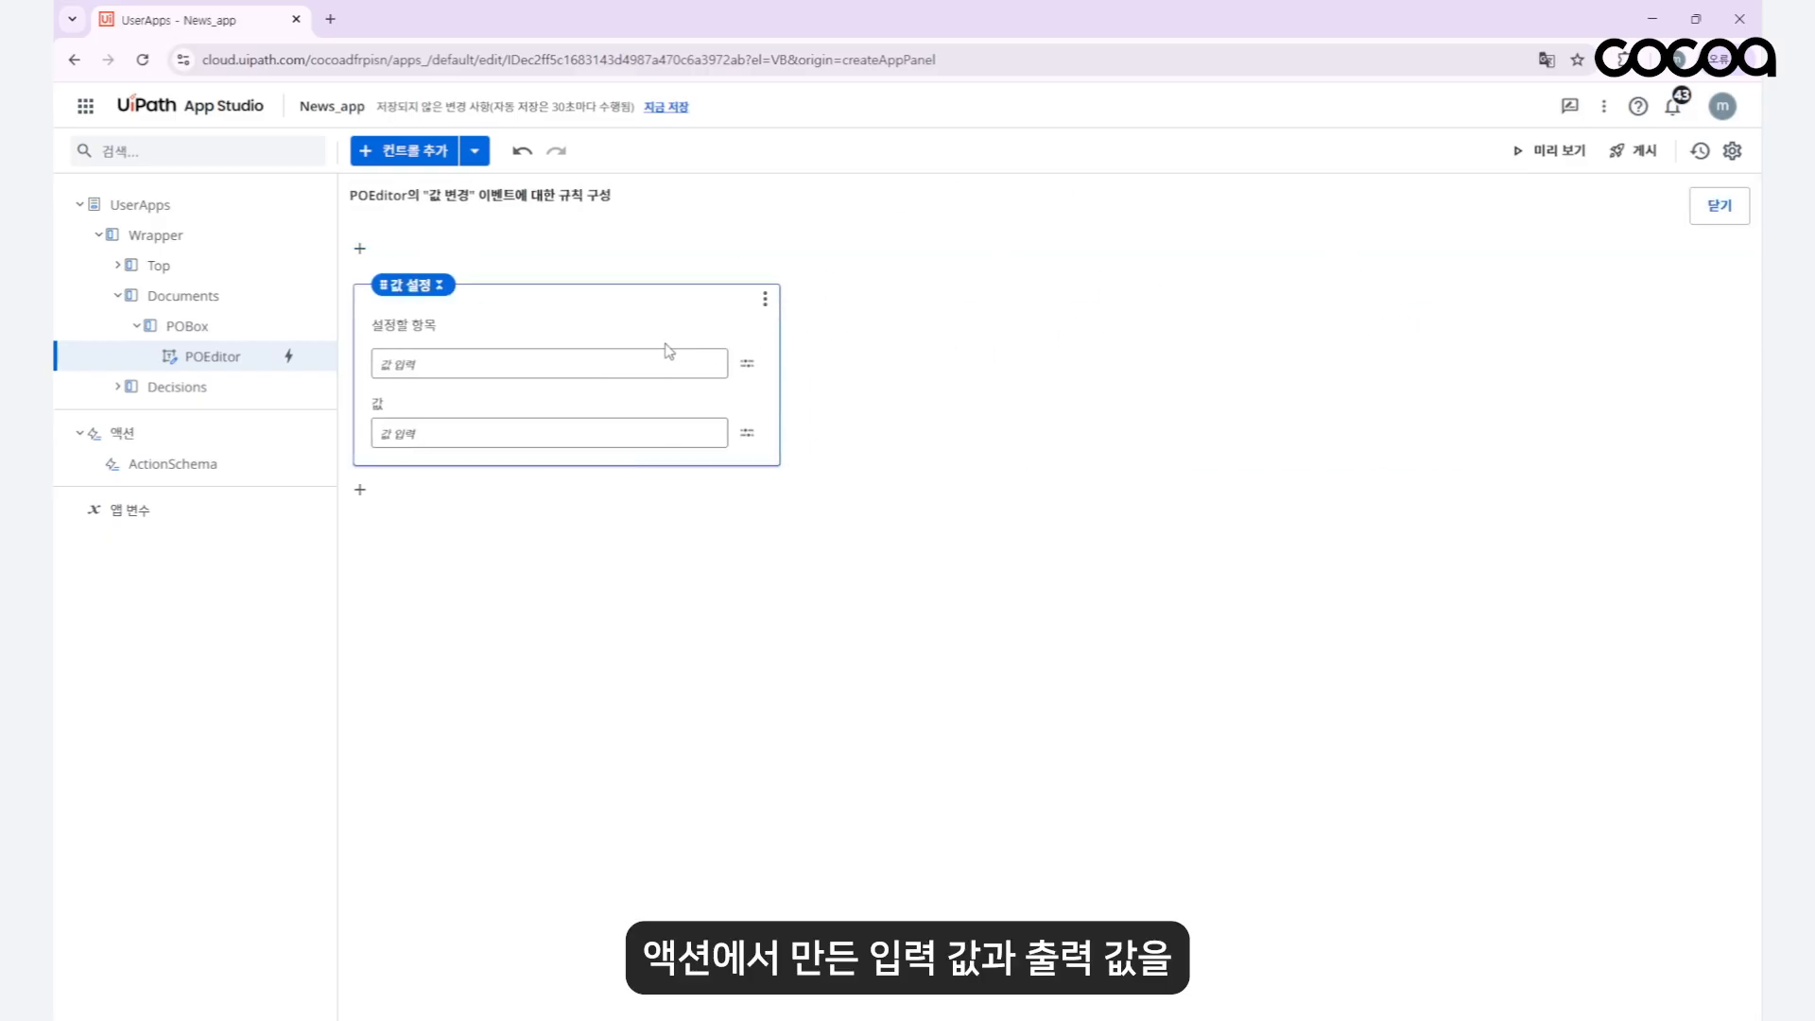
{"action": "left_click", "coordinate": [747, 364]}
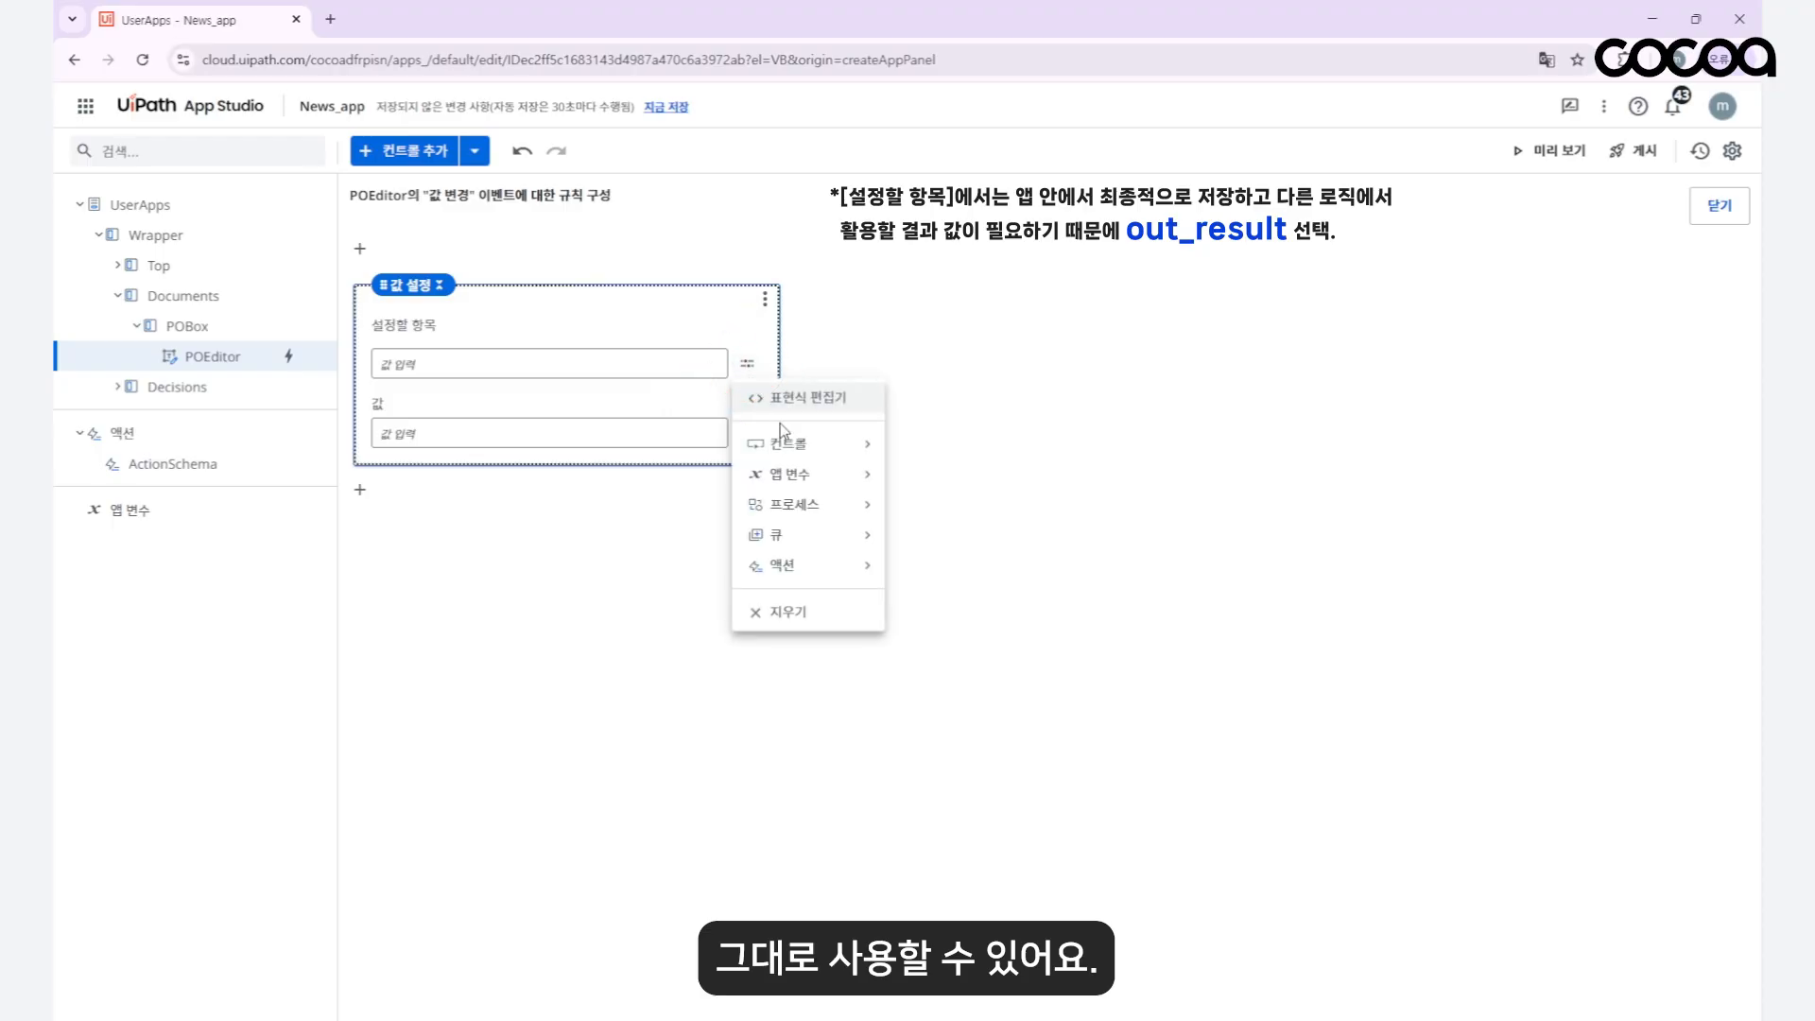
{"action": "left_click", "coordinate": [806, 570]}
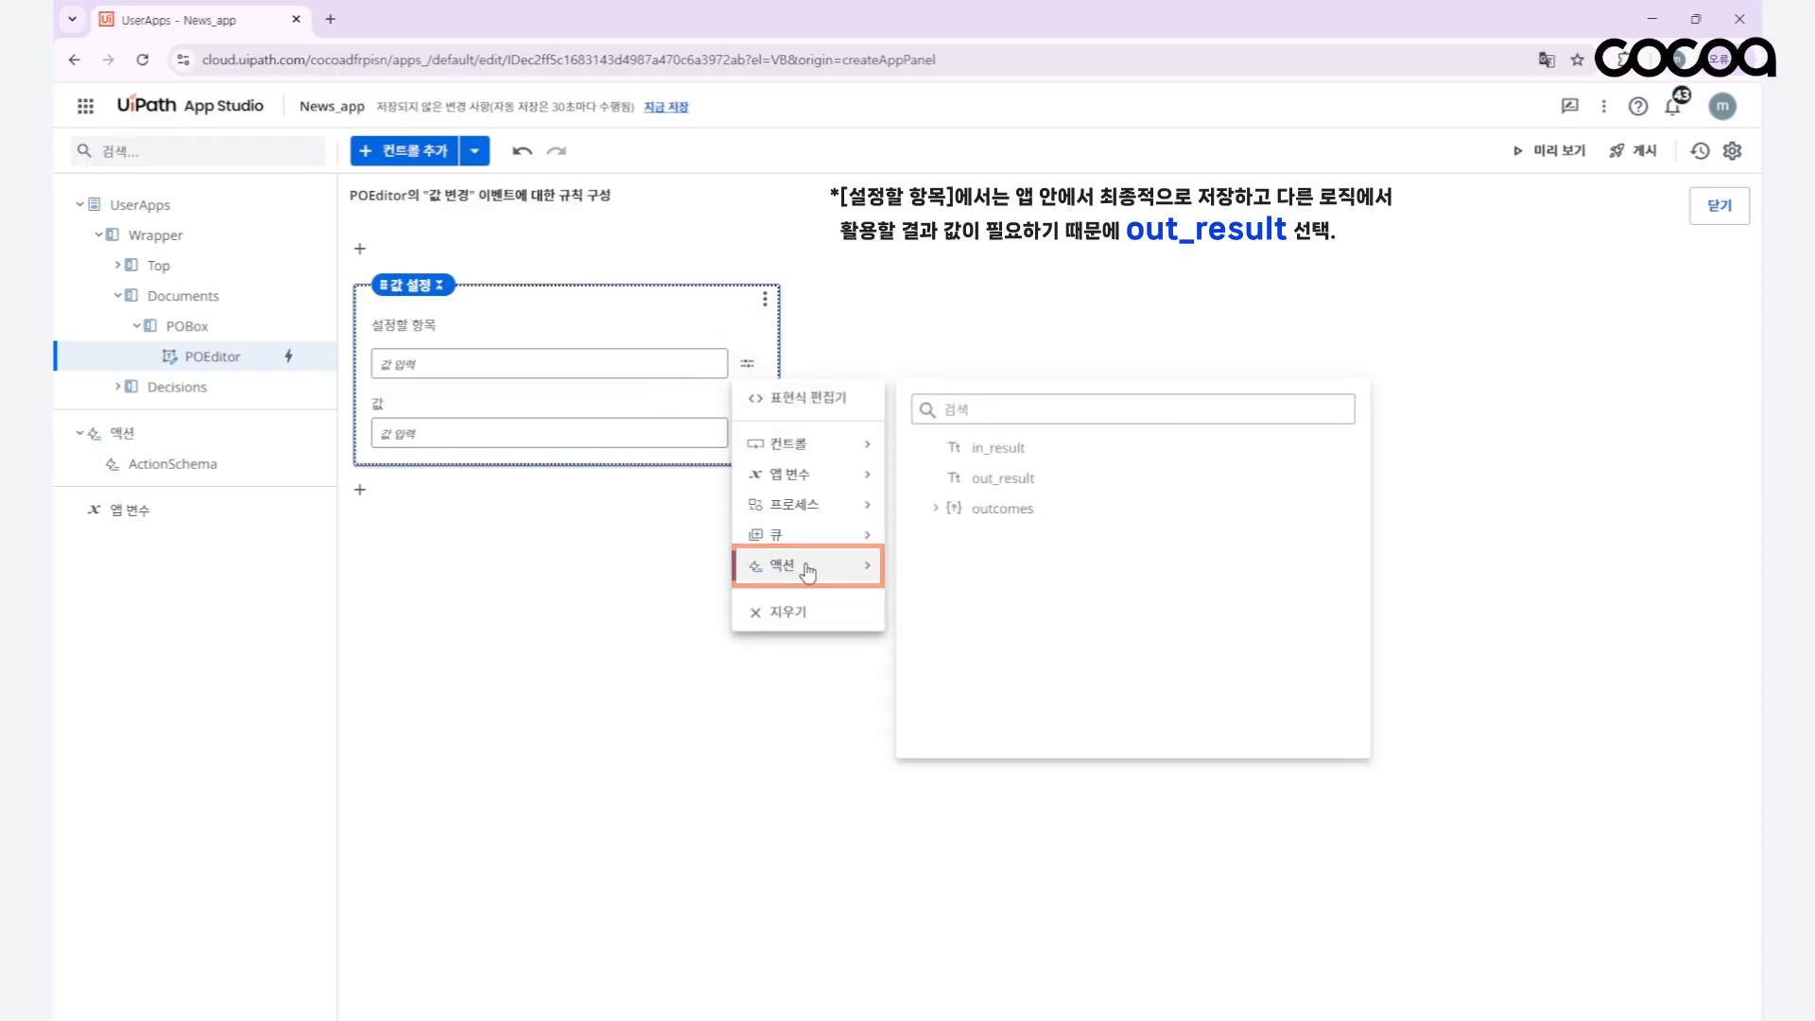
{"action": "left_click", "coordinate": [1003, 477]}
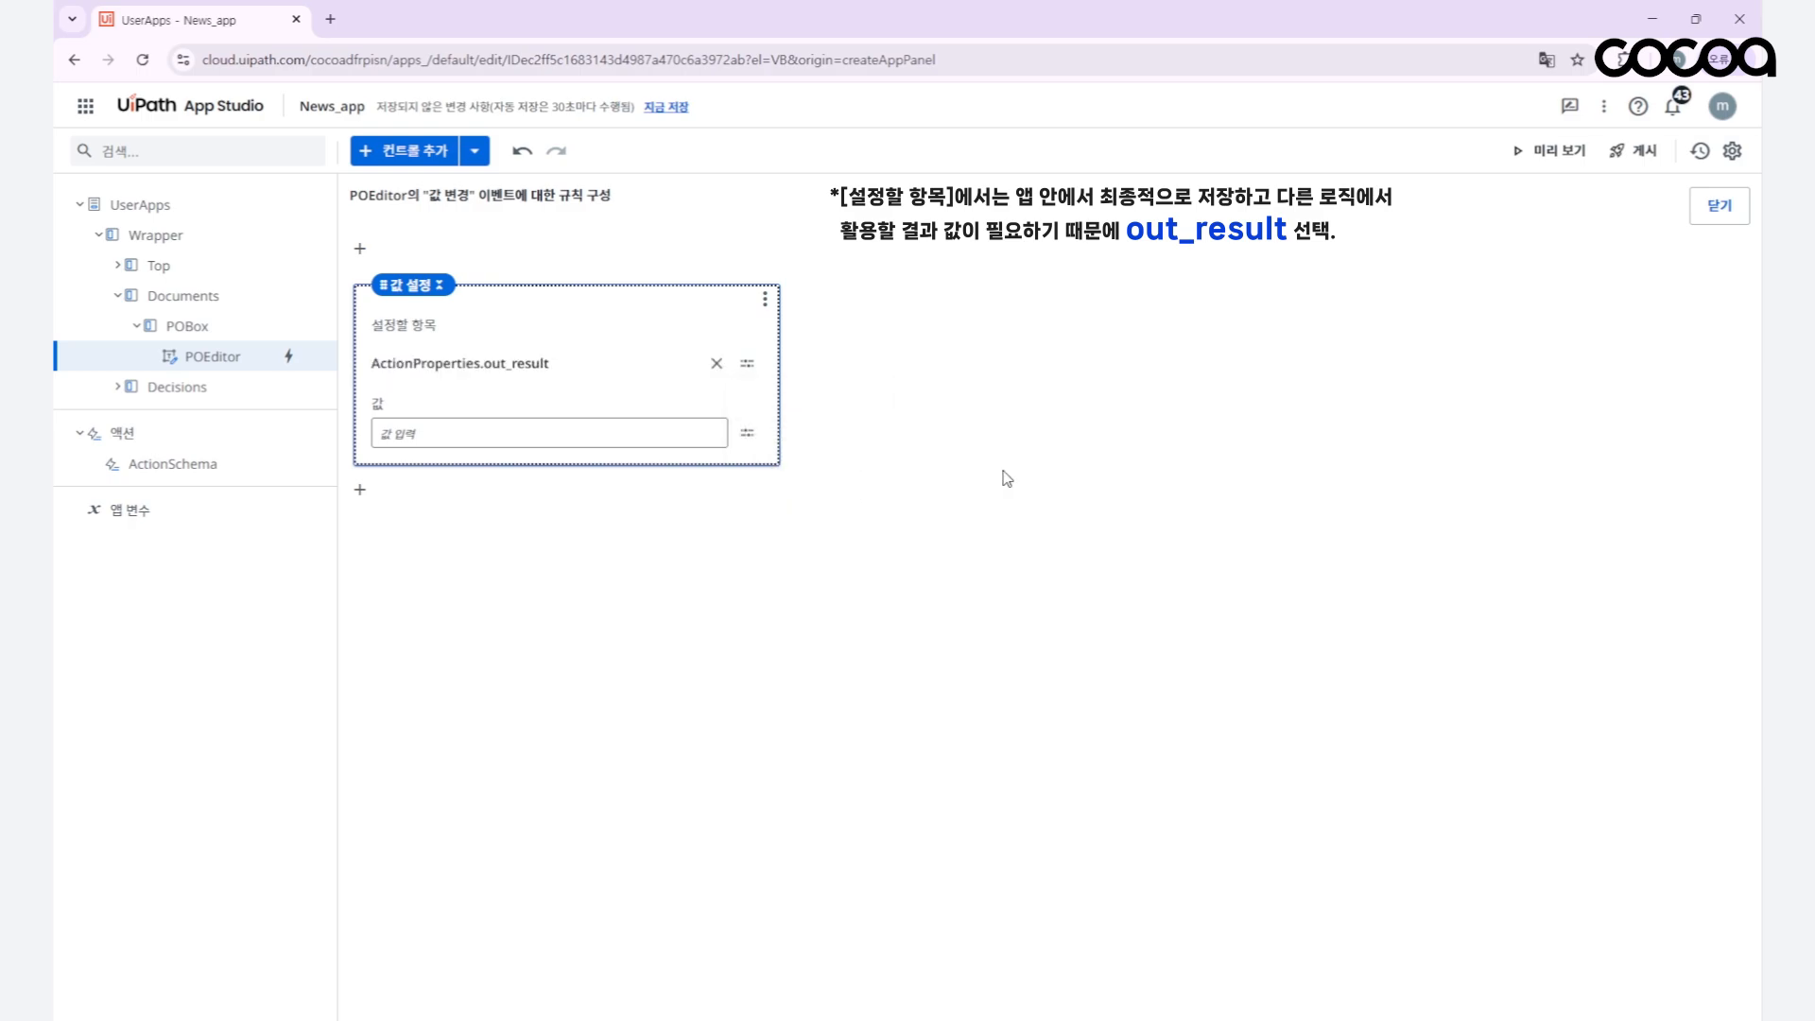
{"action": "left_click", "coordinate": [747, 432]}
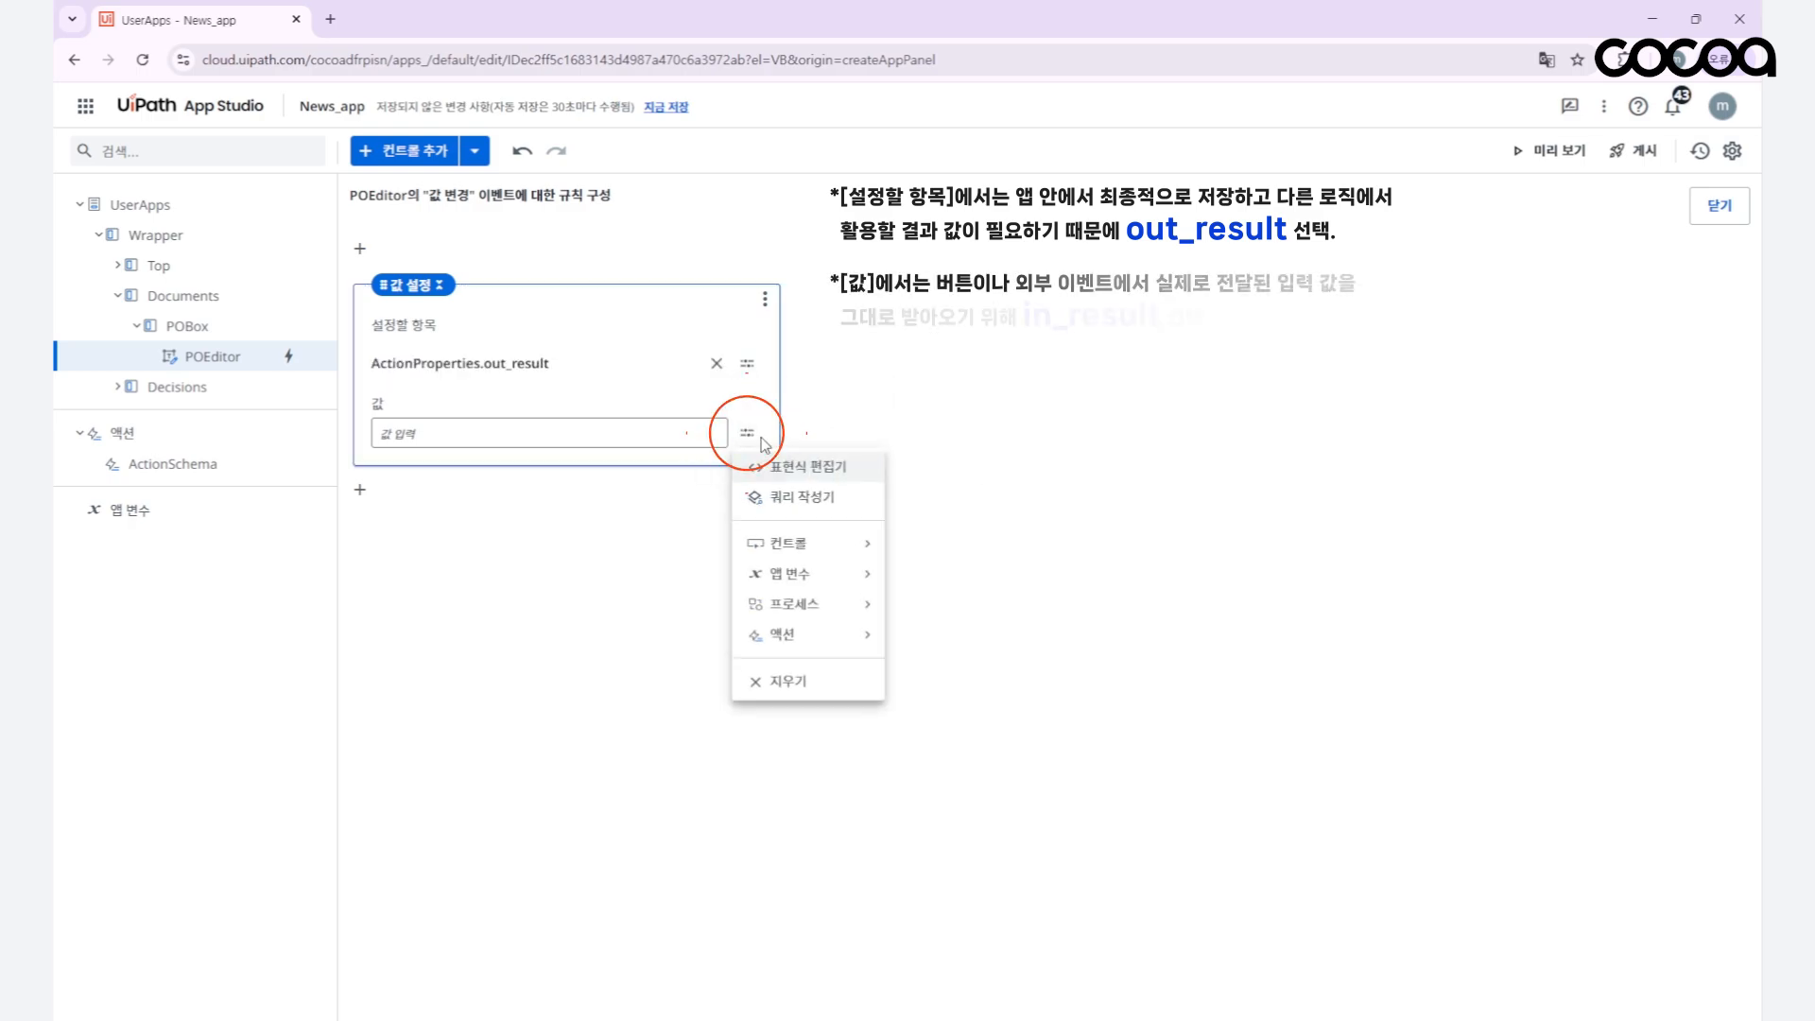
{"action": "left_click", "coordinate": [790, 636]}
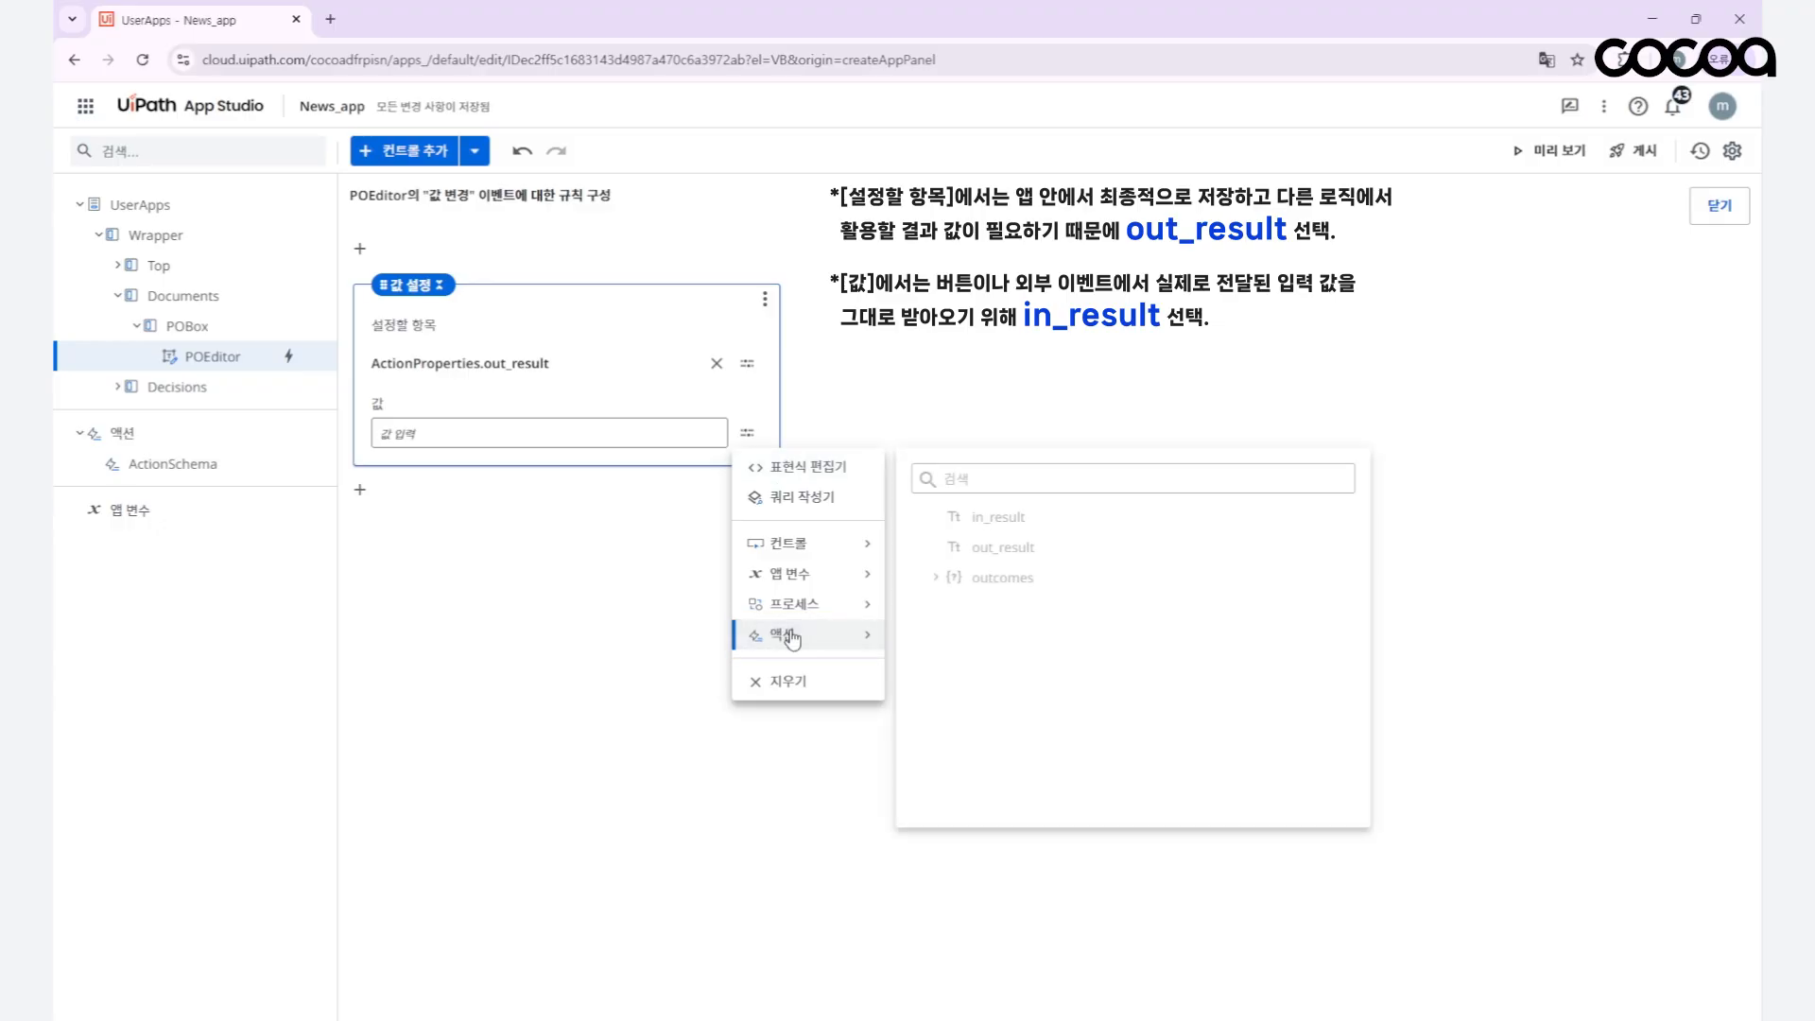
{"action": "left_click", "coordinate": [1000, 518]}
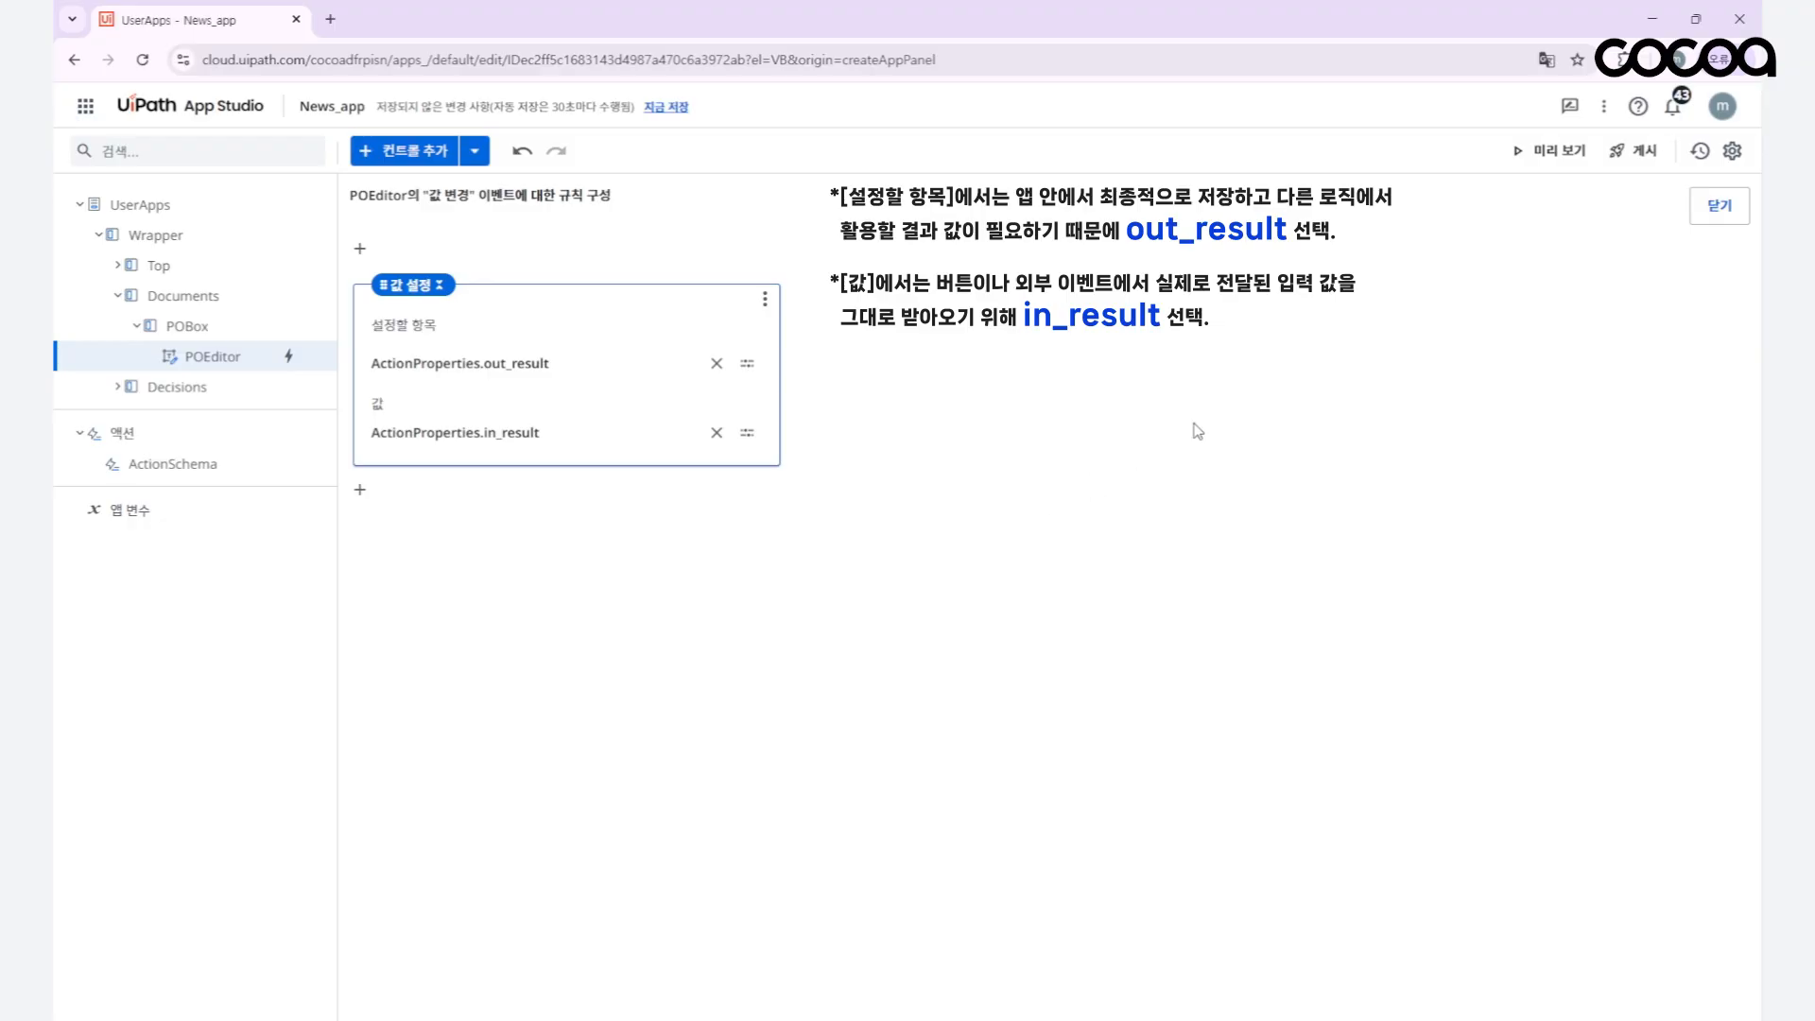
{"action": "left_click", "coordinate": [1720, 210]}
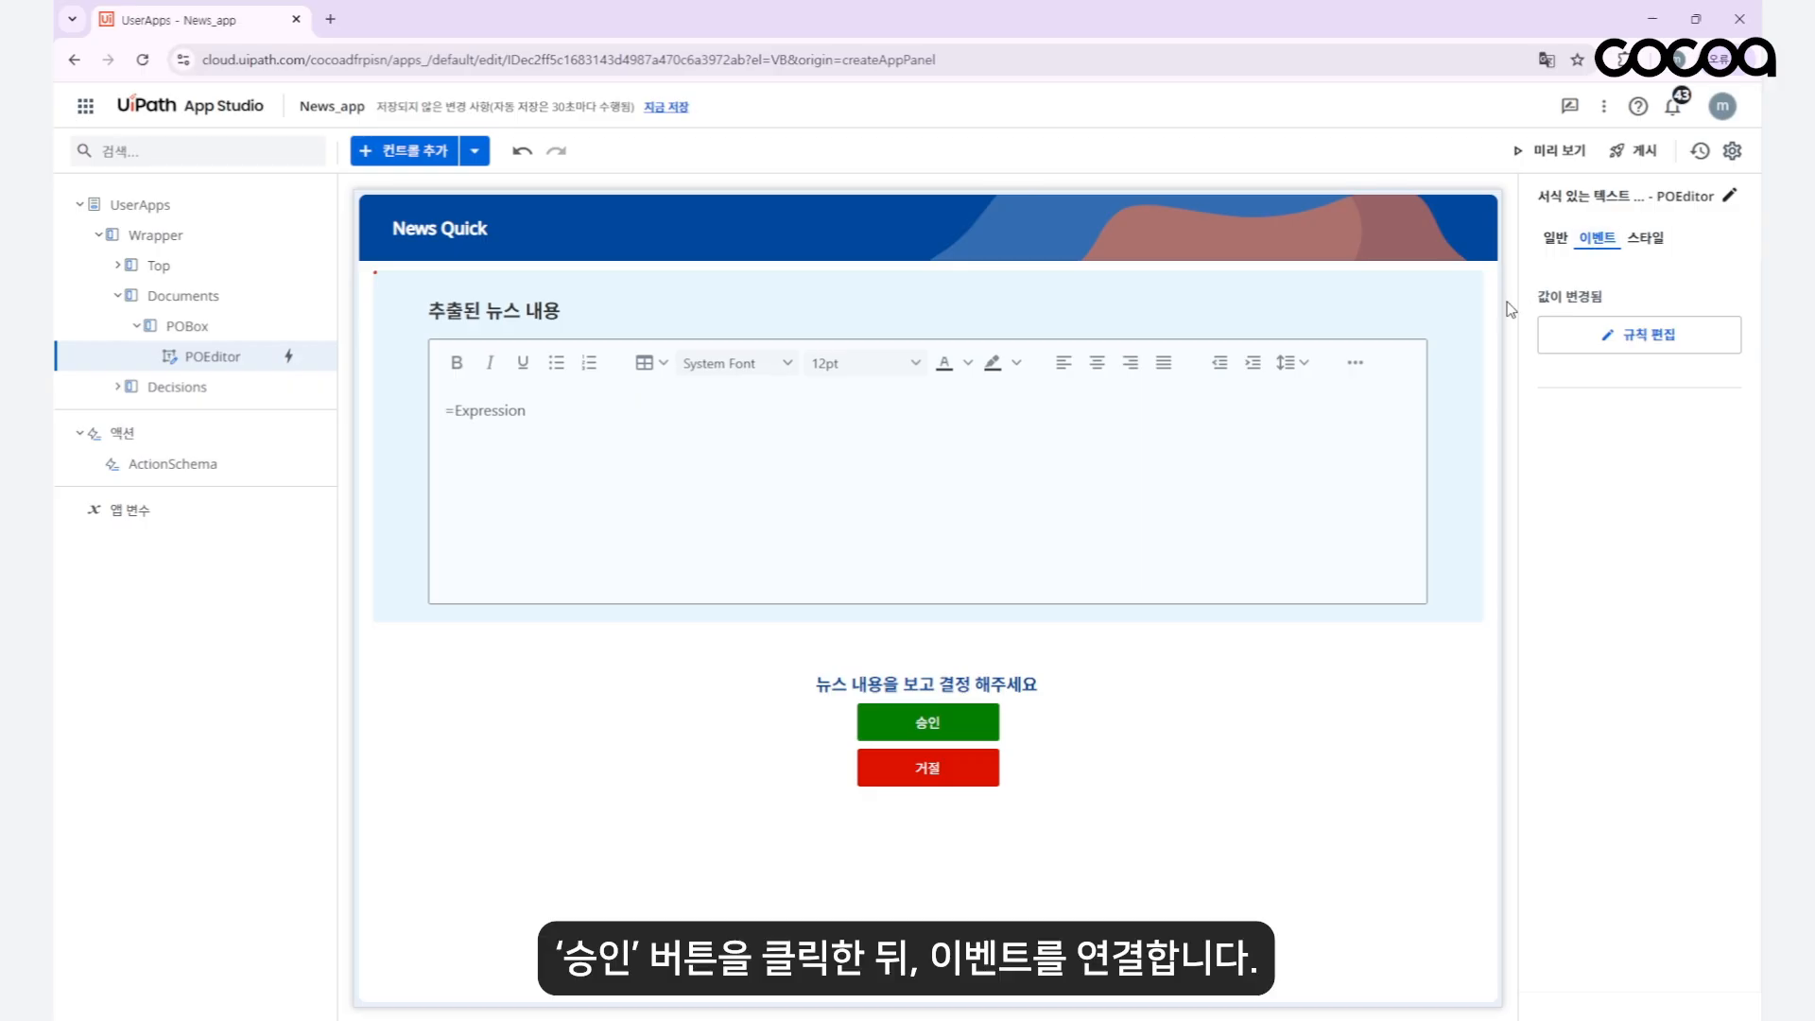
{"action": "left_click", "coordinate": [1556, 240]}
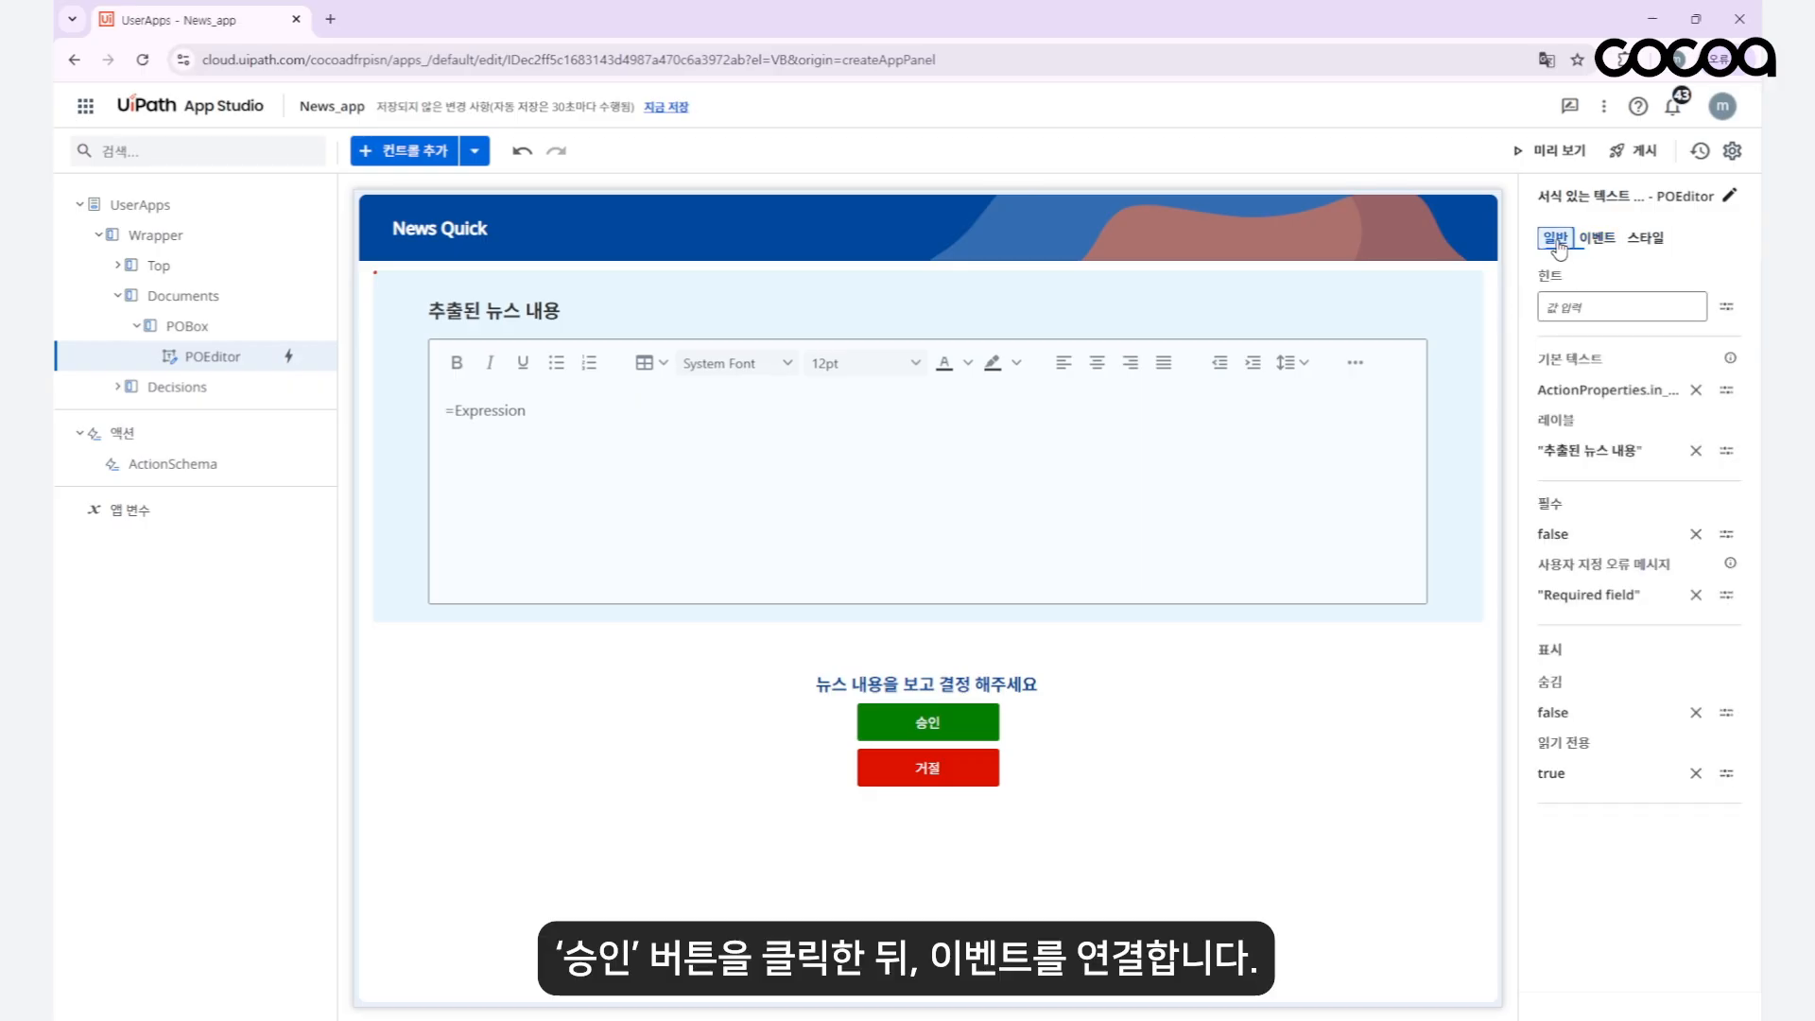
Step: Set the action outcome of the Approve button's click rule to 승인, and close the rule
{"action": "left_click", "coordinate": [942, 724]}
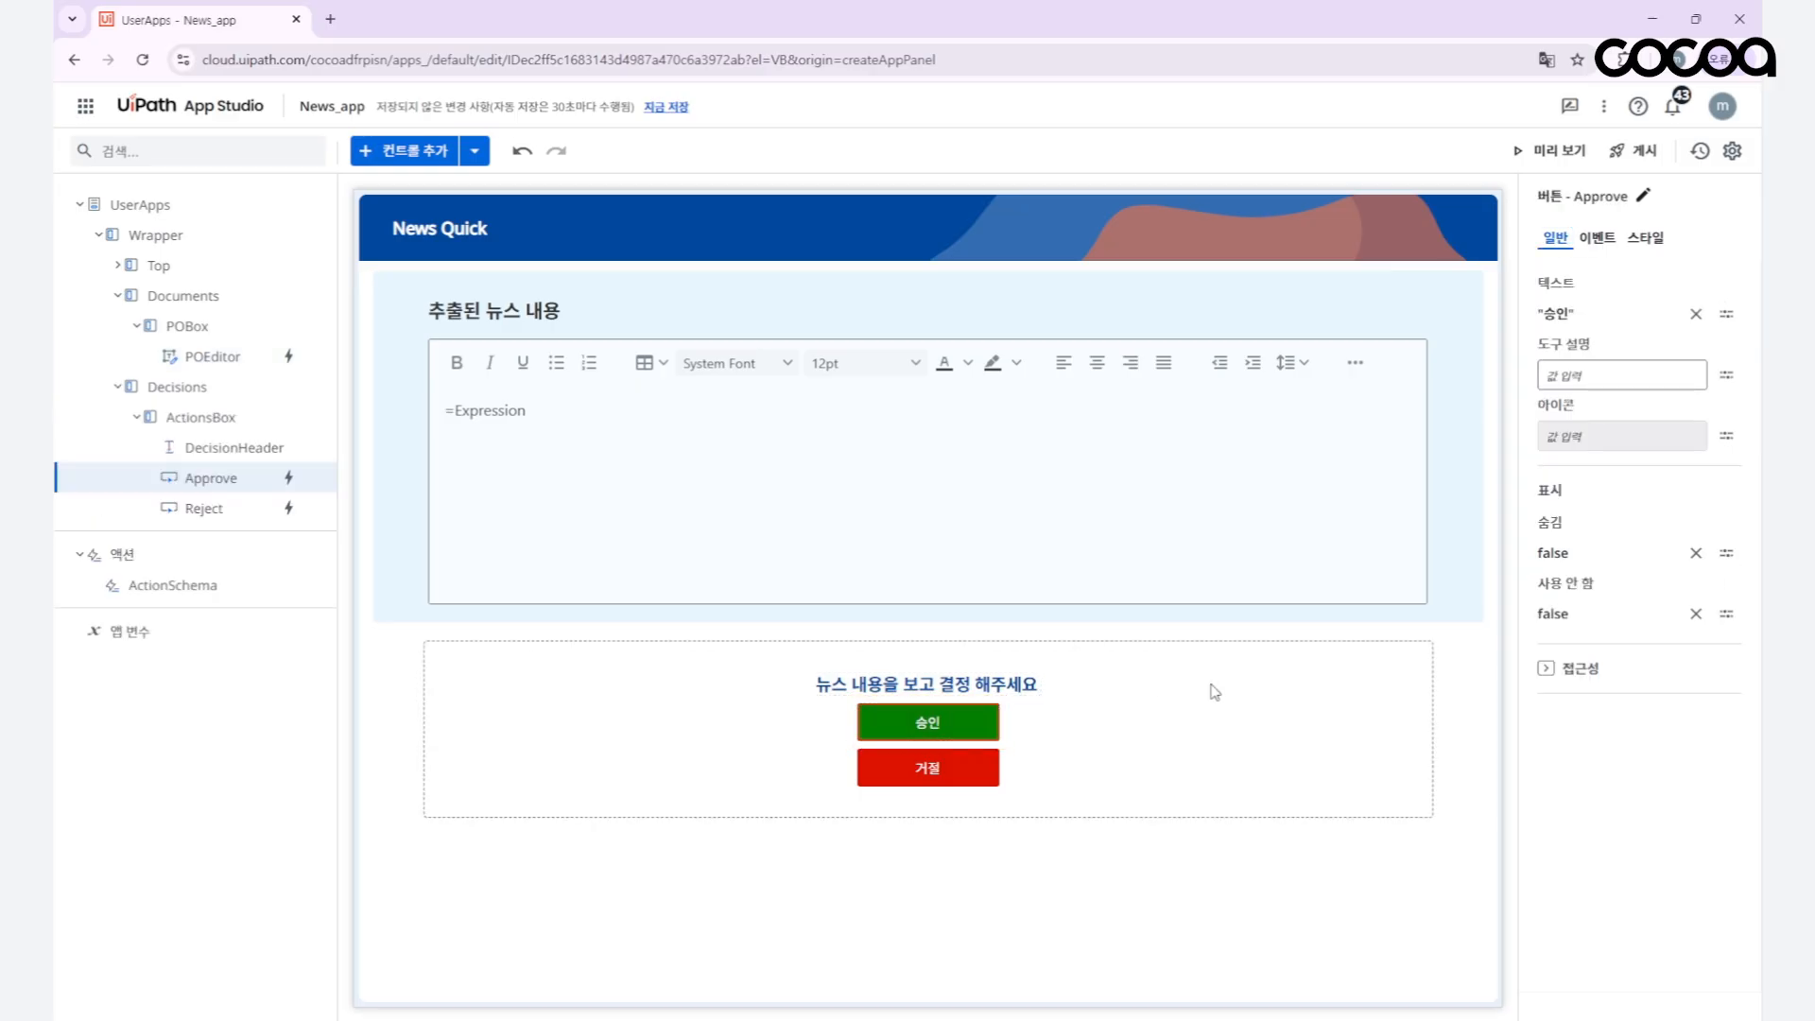
{"action": "left_click", "coordinate": [1606, 251]}
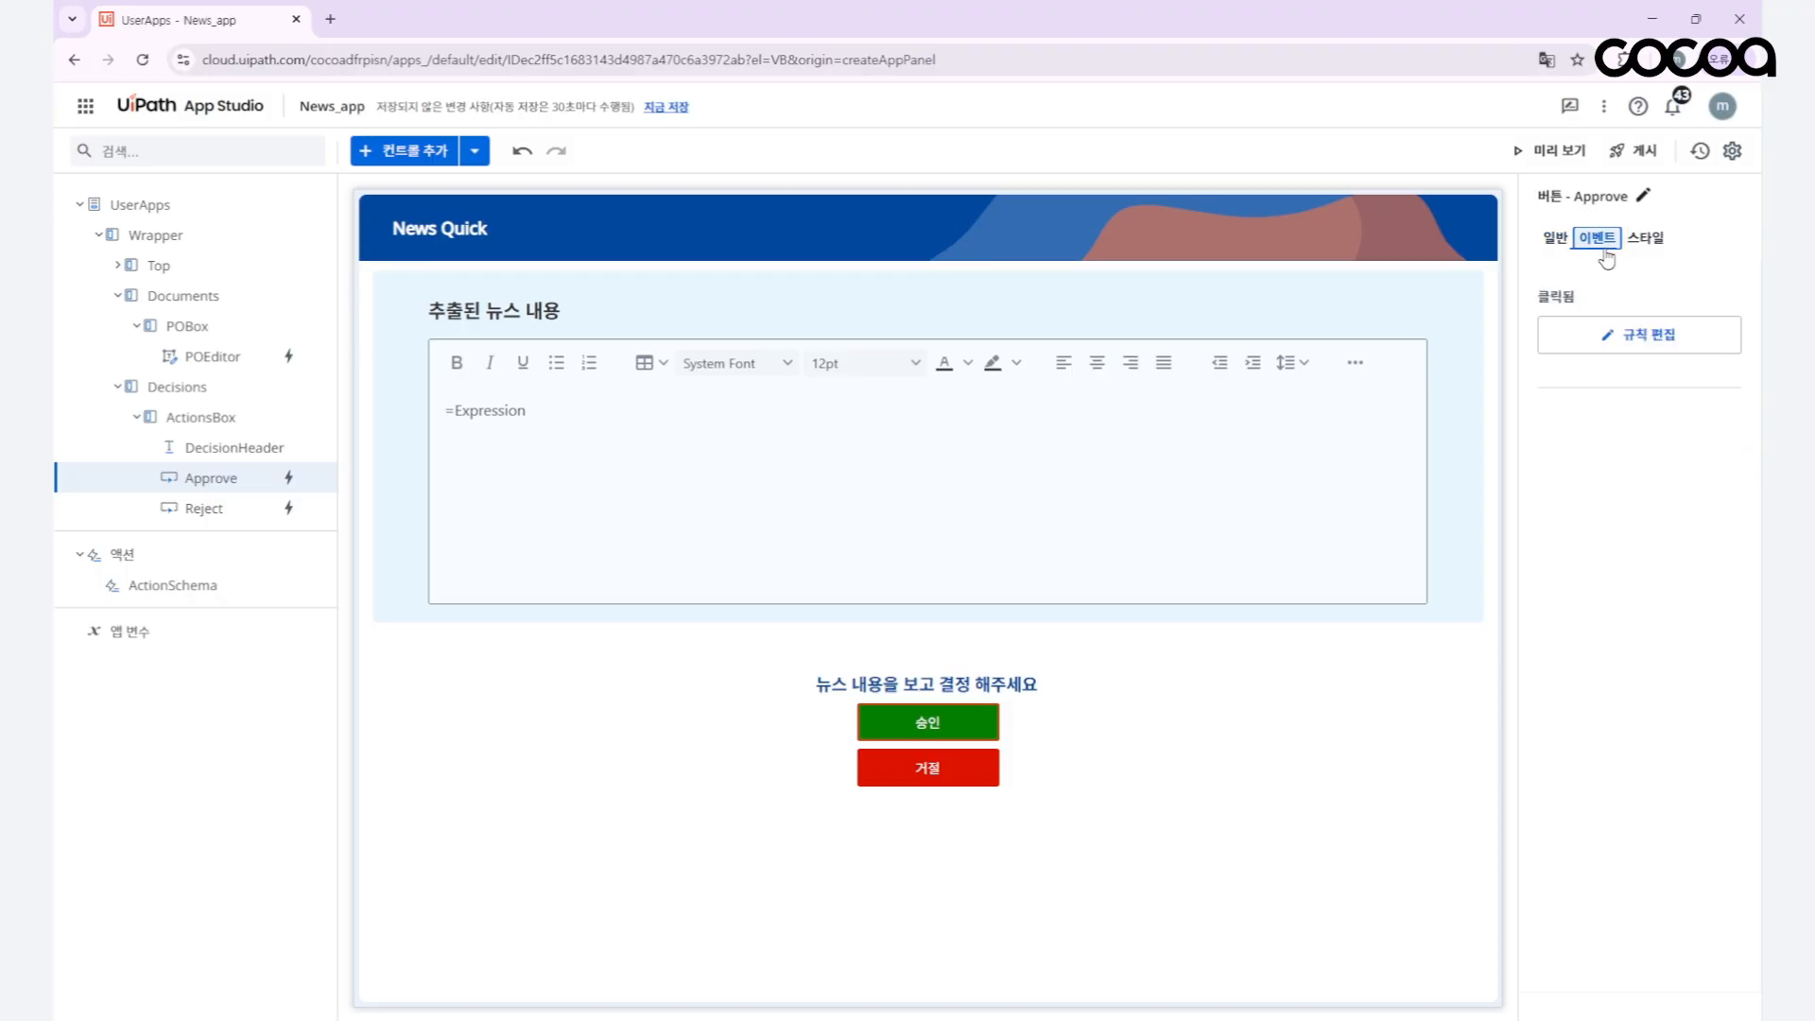
{"action": "left_click", "coordinate": [1616, 345]}
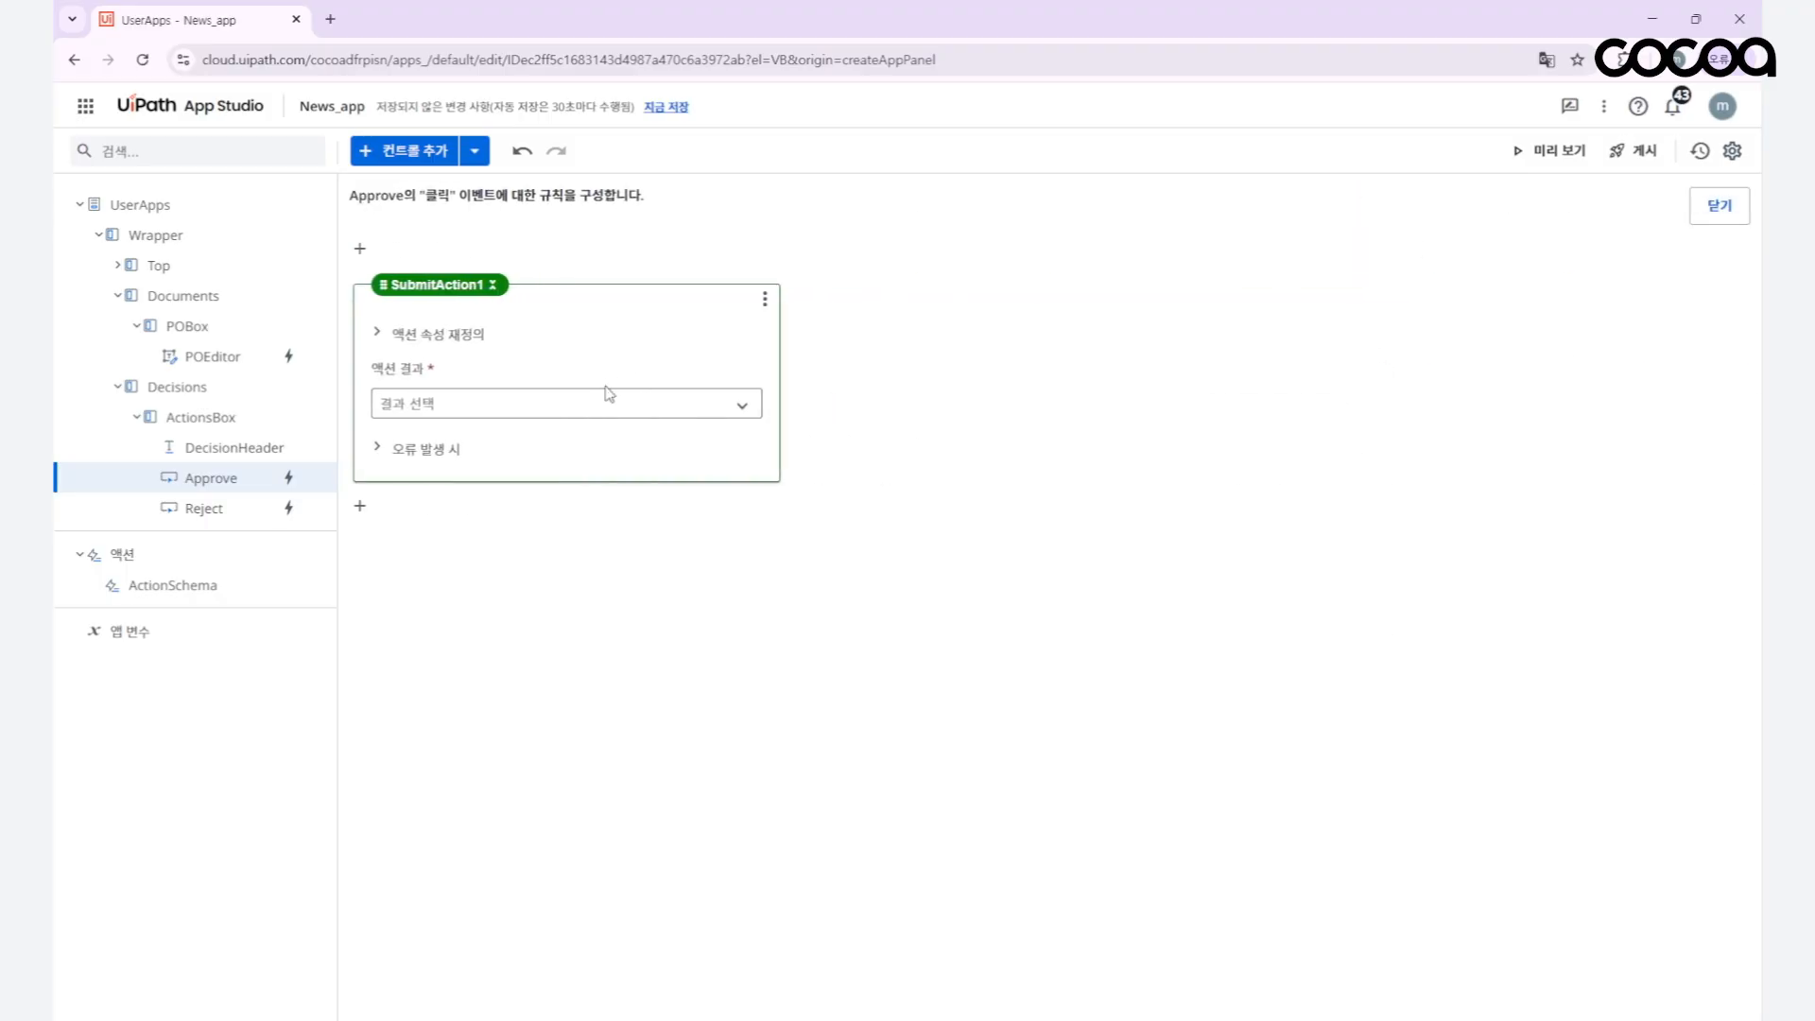
{"action": "left_click", "coordinate": [548, 408]}
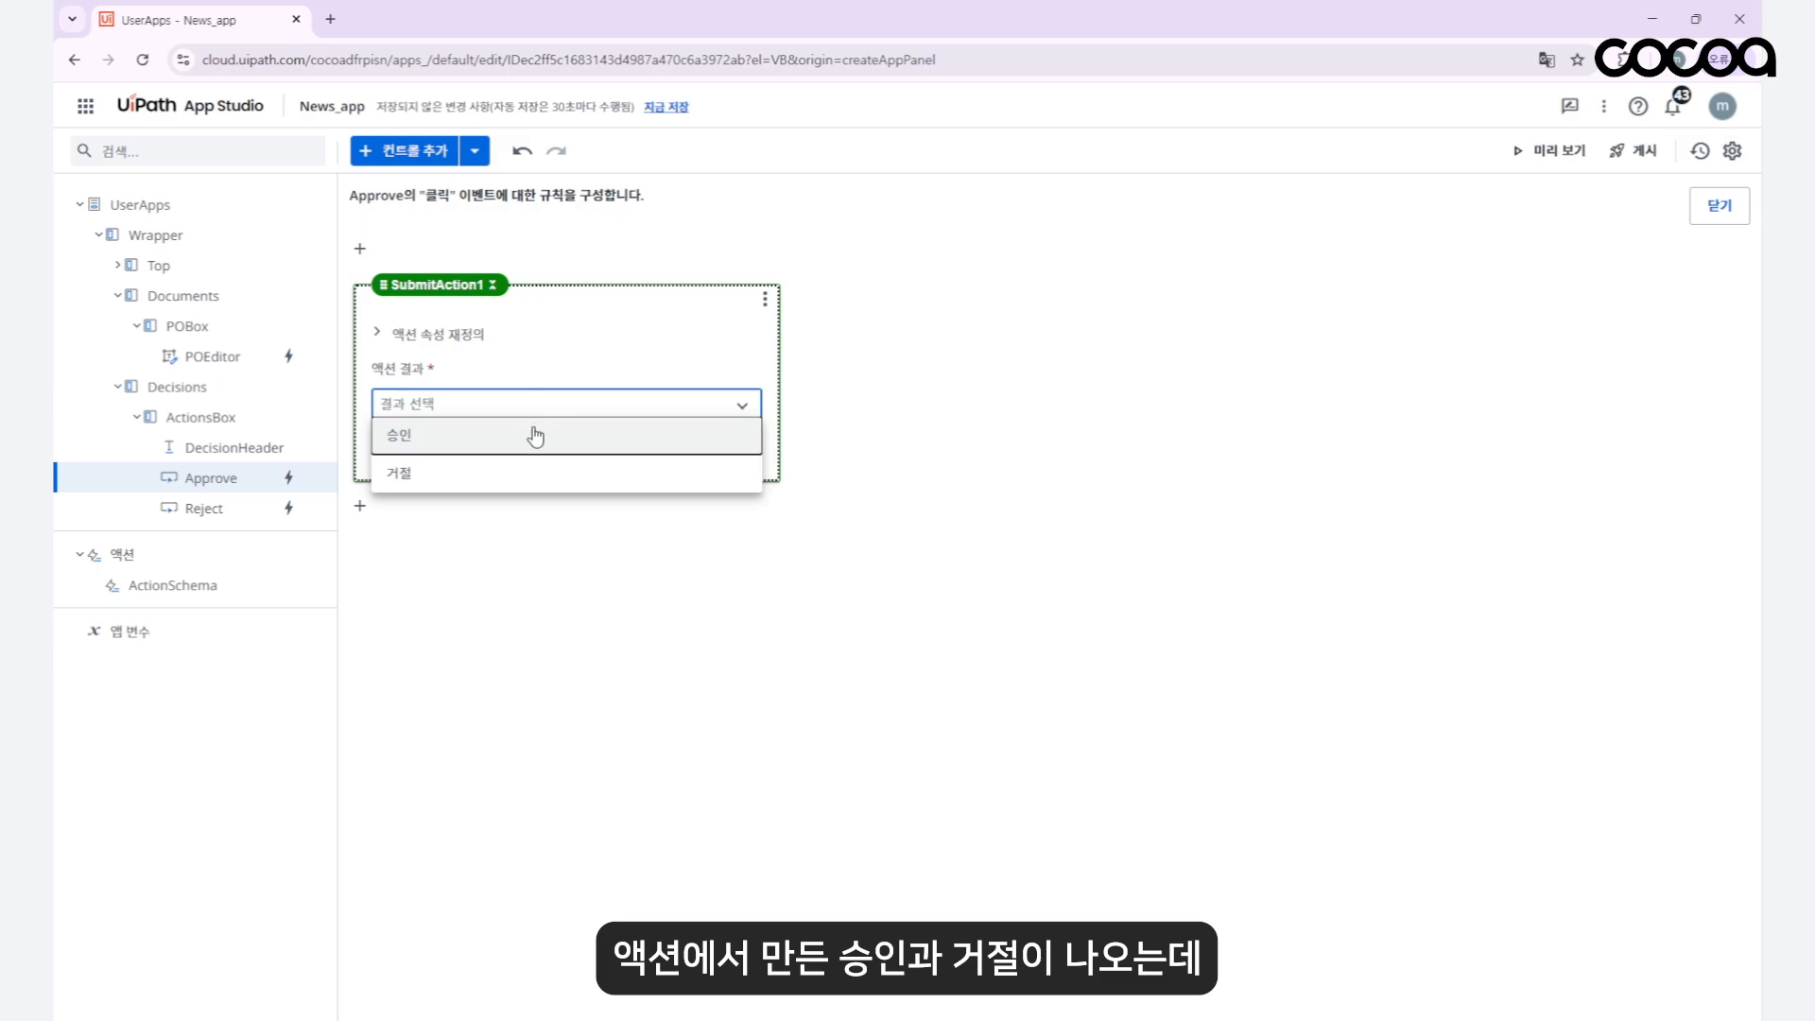
{"action": "left_click", "coordinate": [534, 439]}
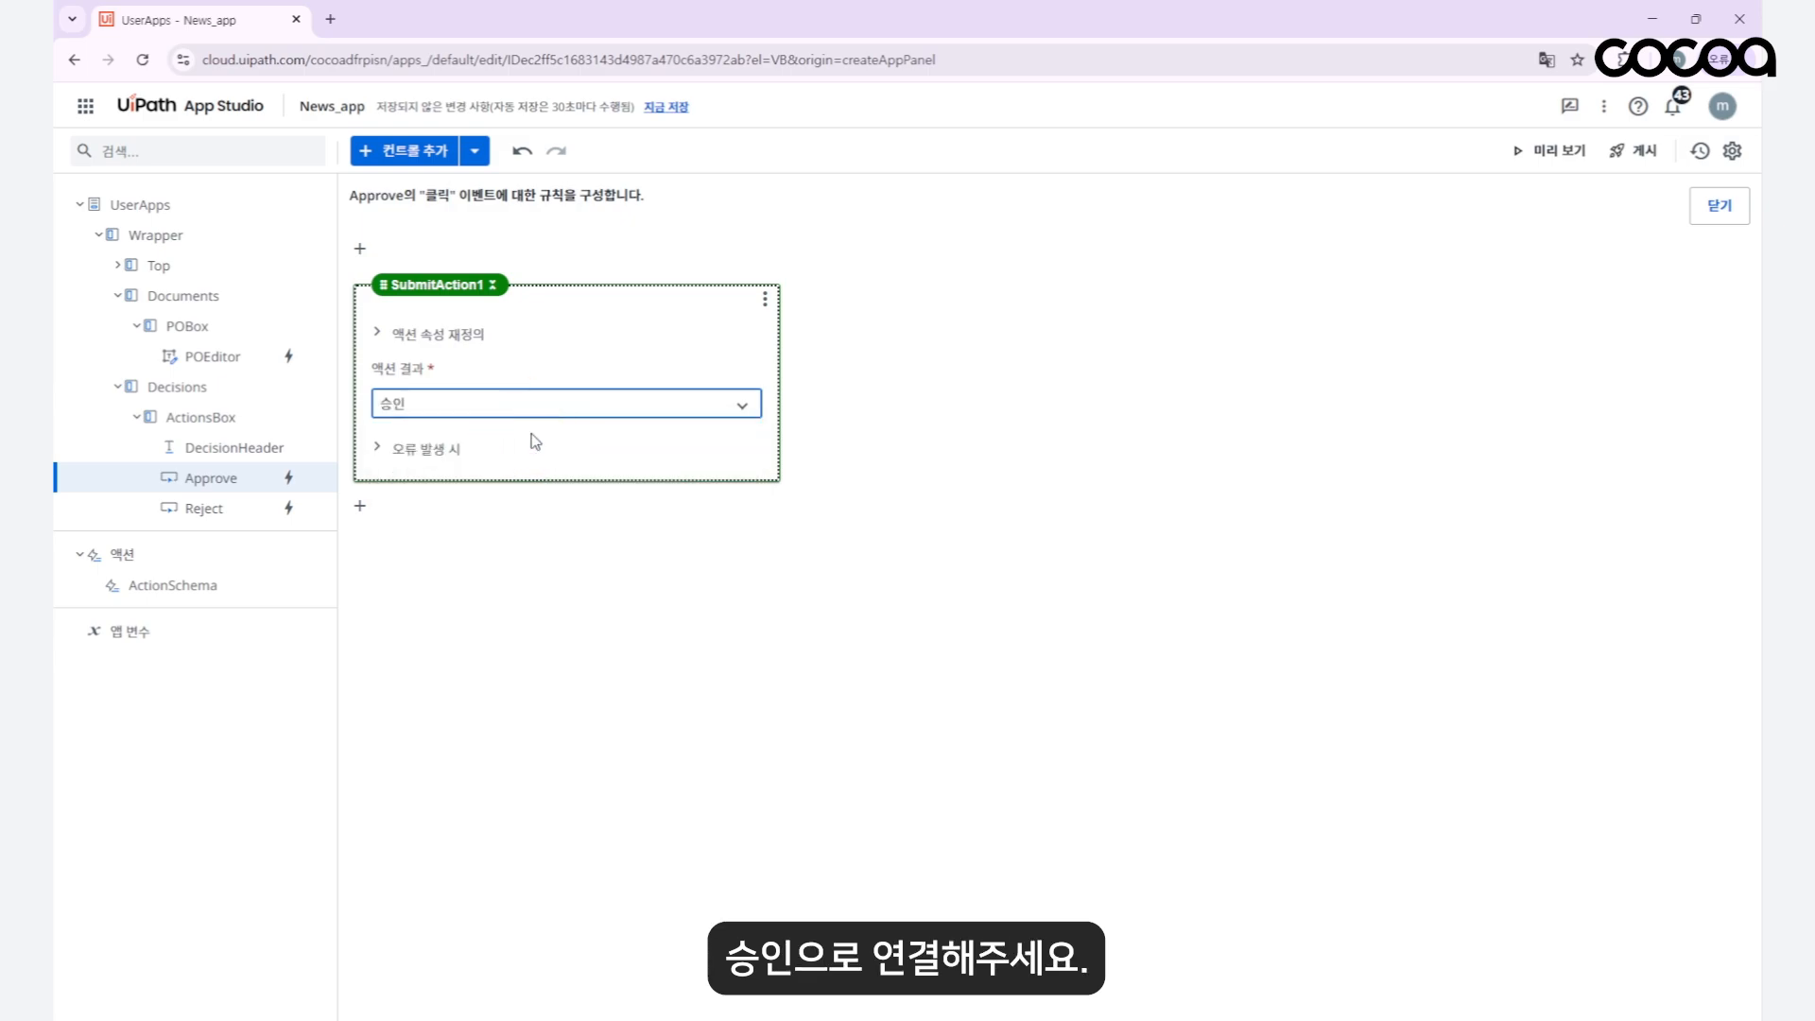
{"action": "left_click", "coordinate": [1742, 216]}
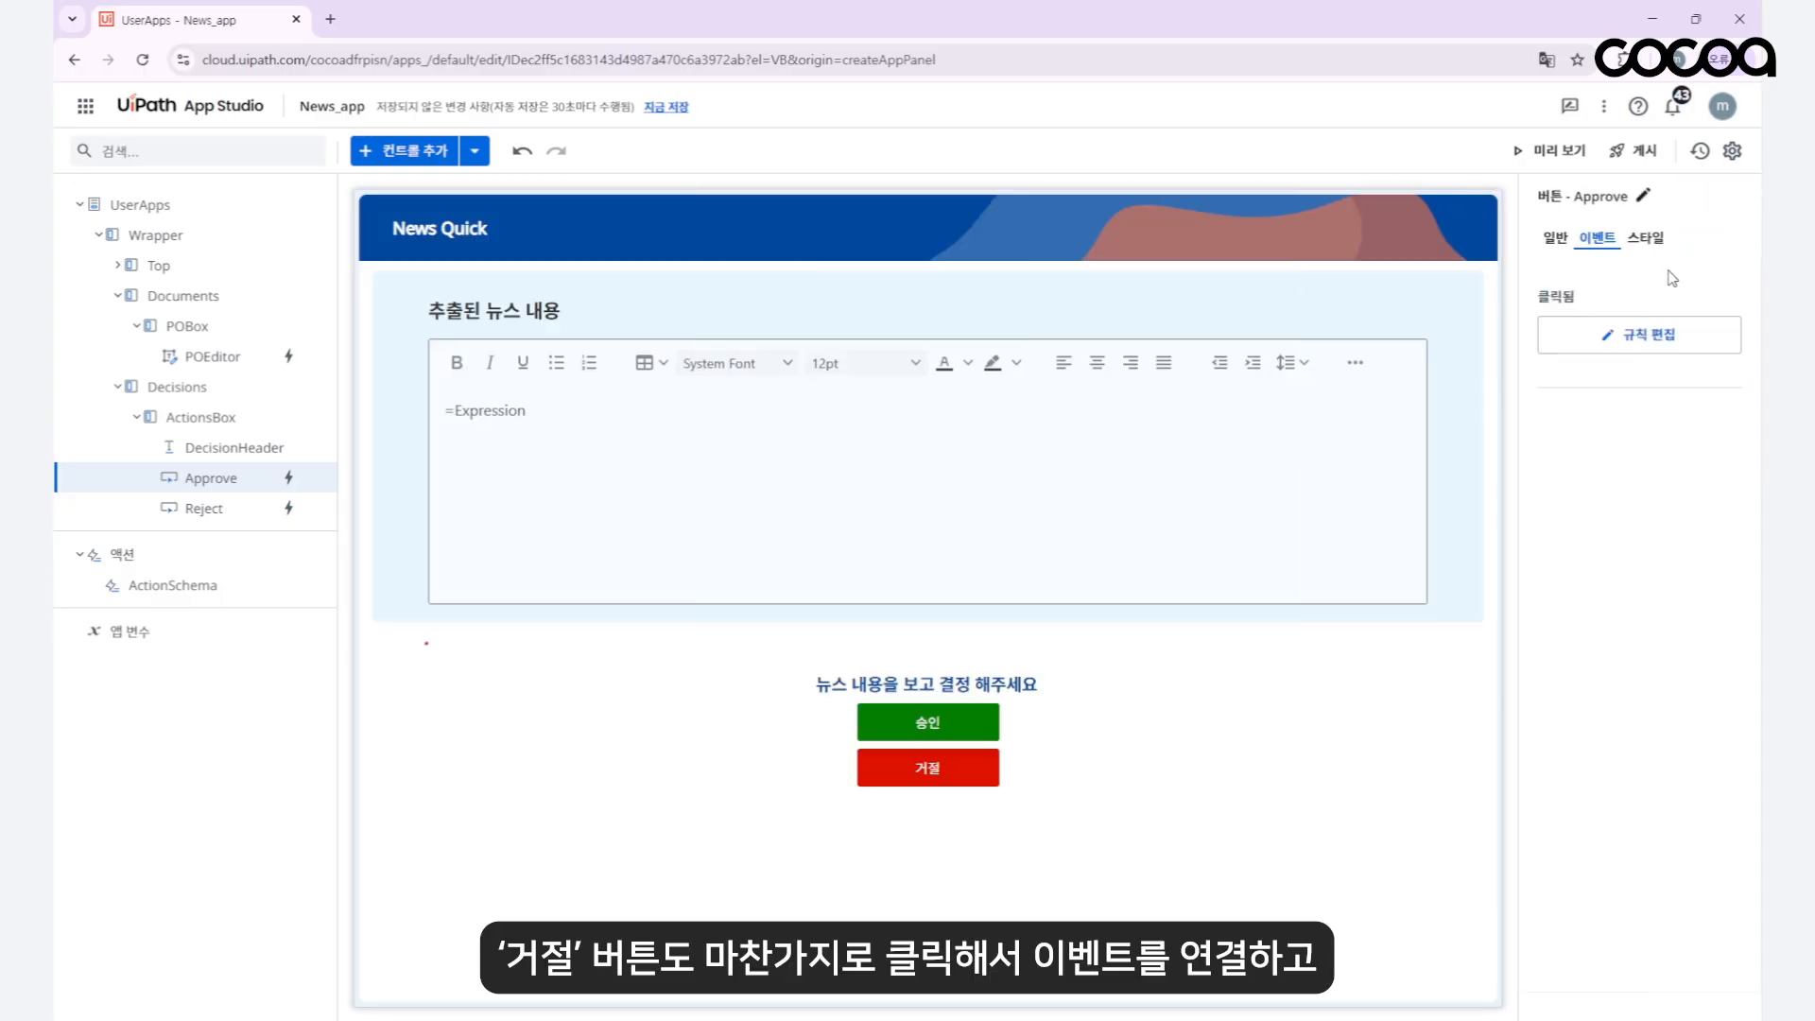
Step: Set the action outcome of the Reject button's click rule to 거절, and close the rule
{"action": "left_click", "coordinate": [950, 765]}
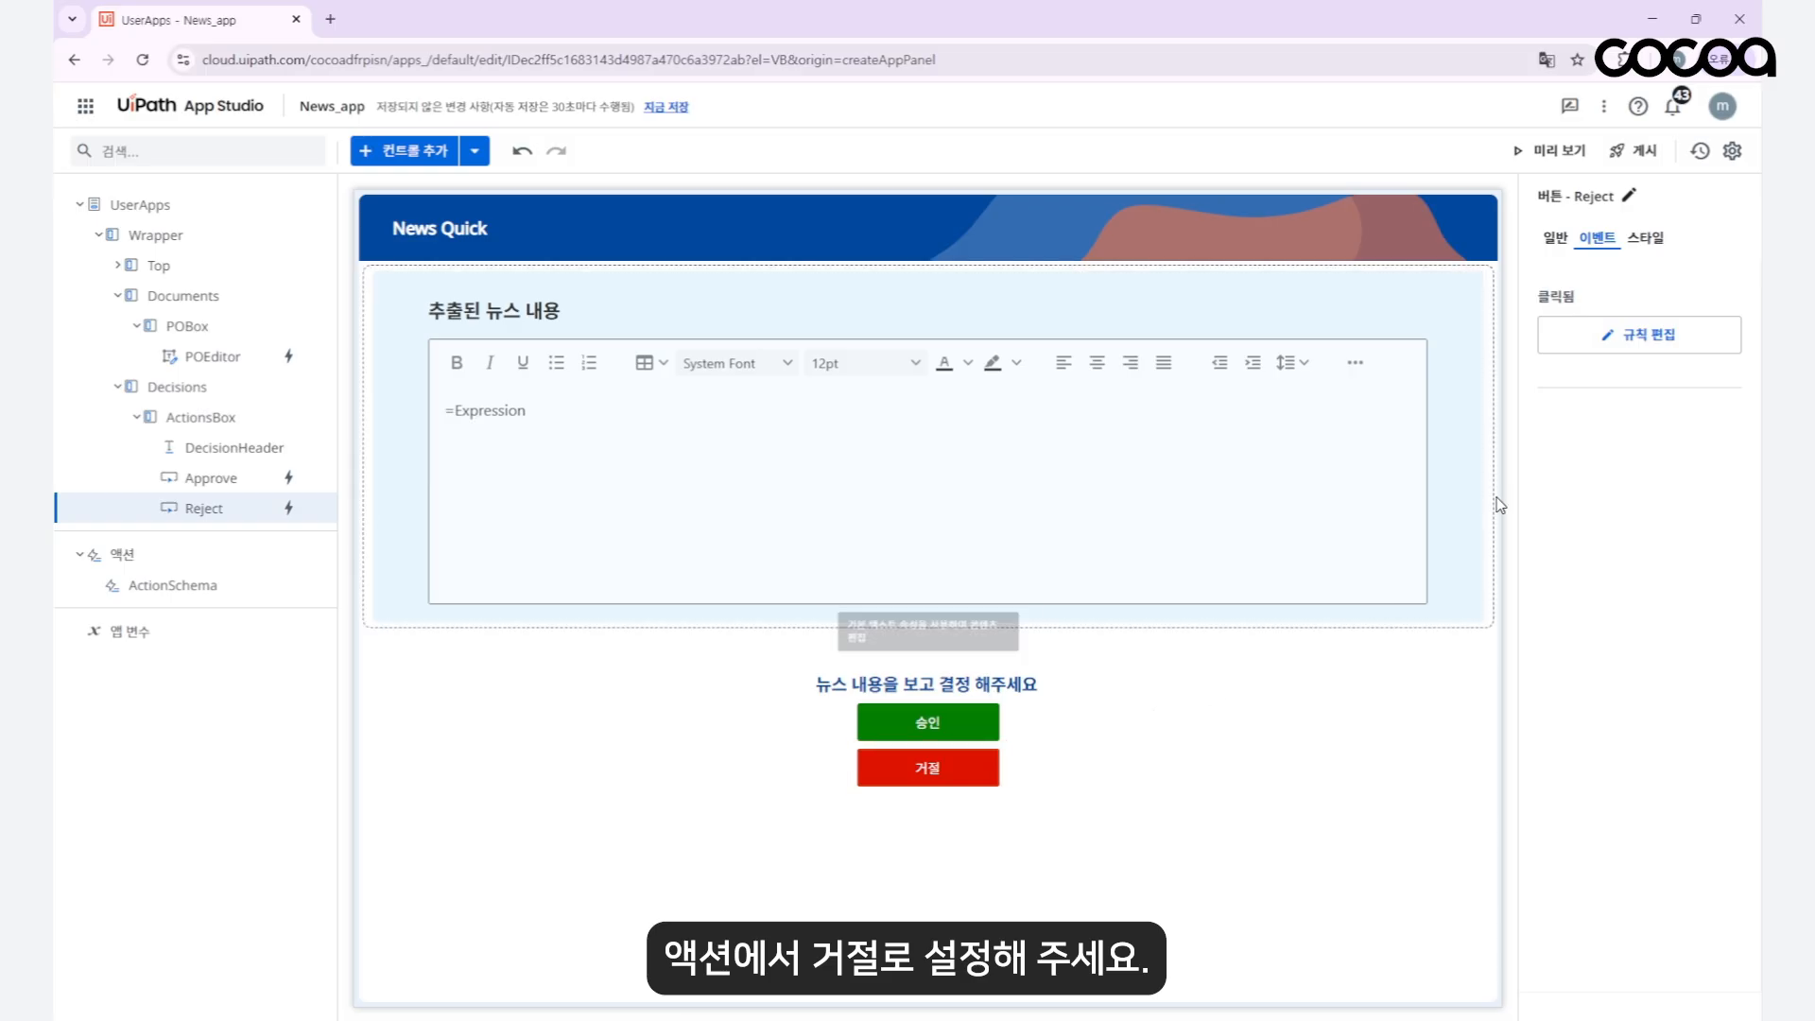
{"action": "left_click", "coordinate": [1602, 335]}
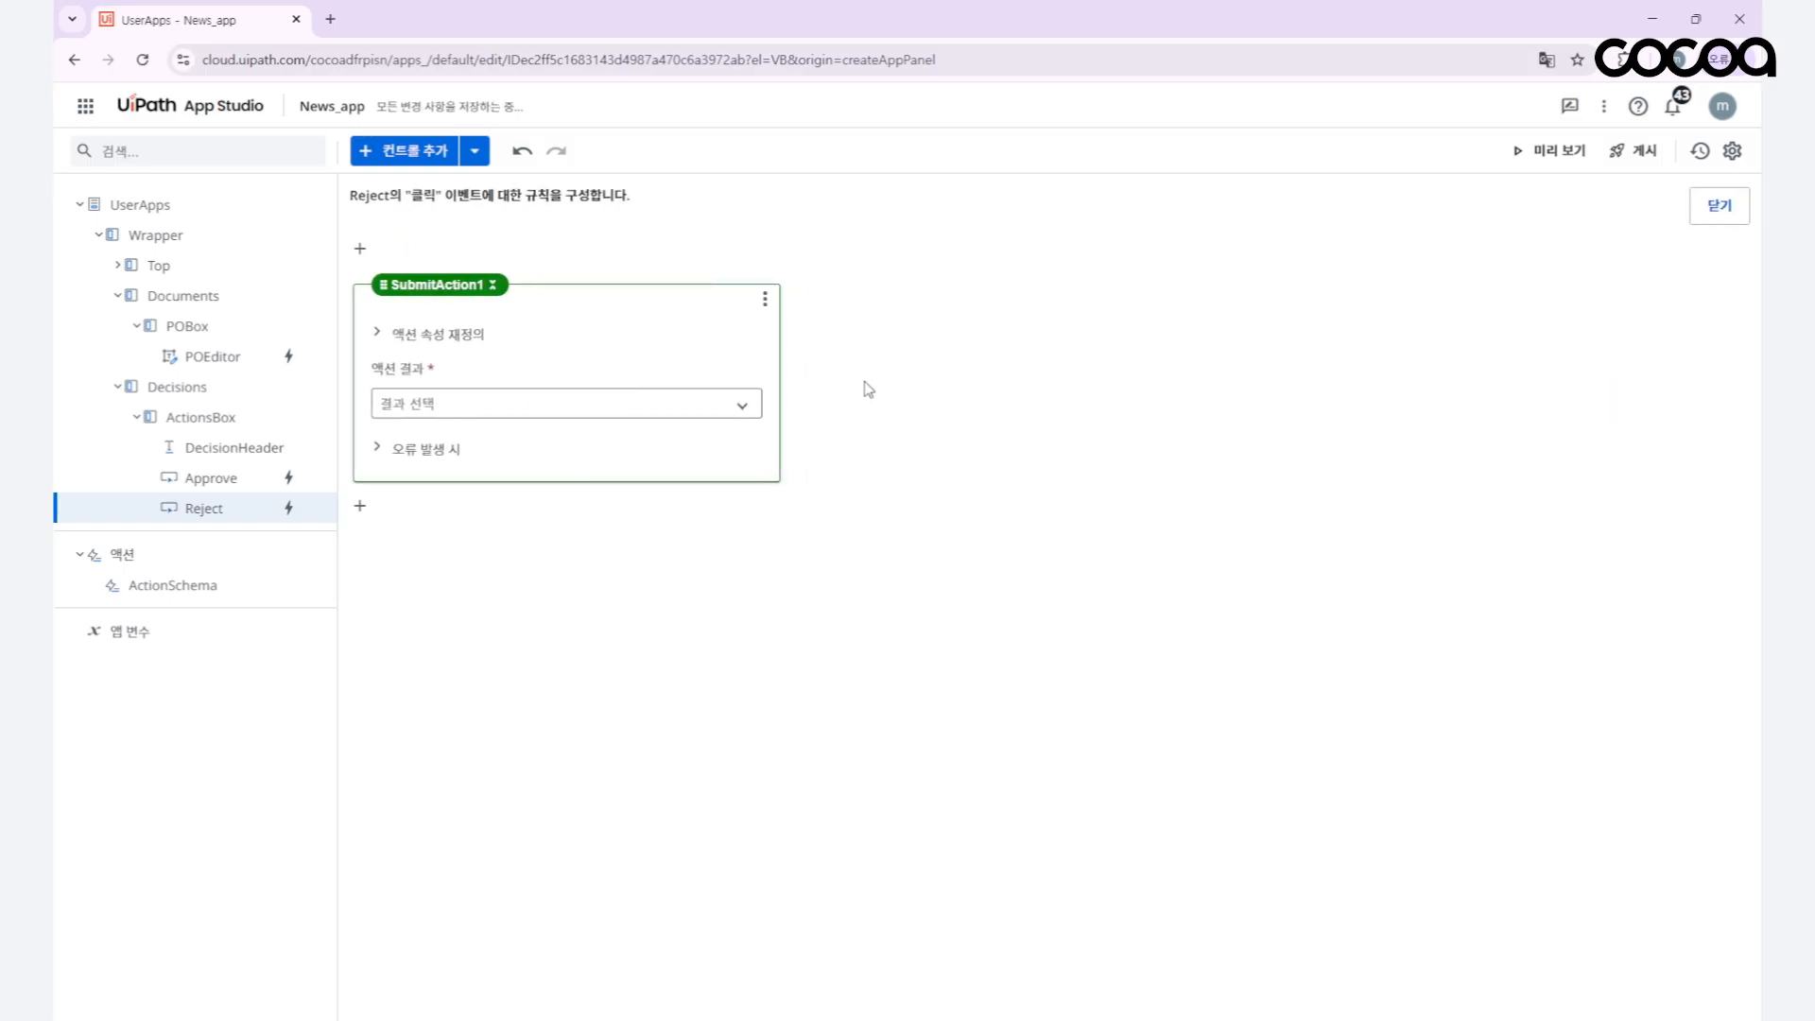
{"action": "left_click", "coordinate": [649, 410]}
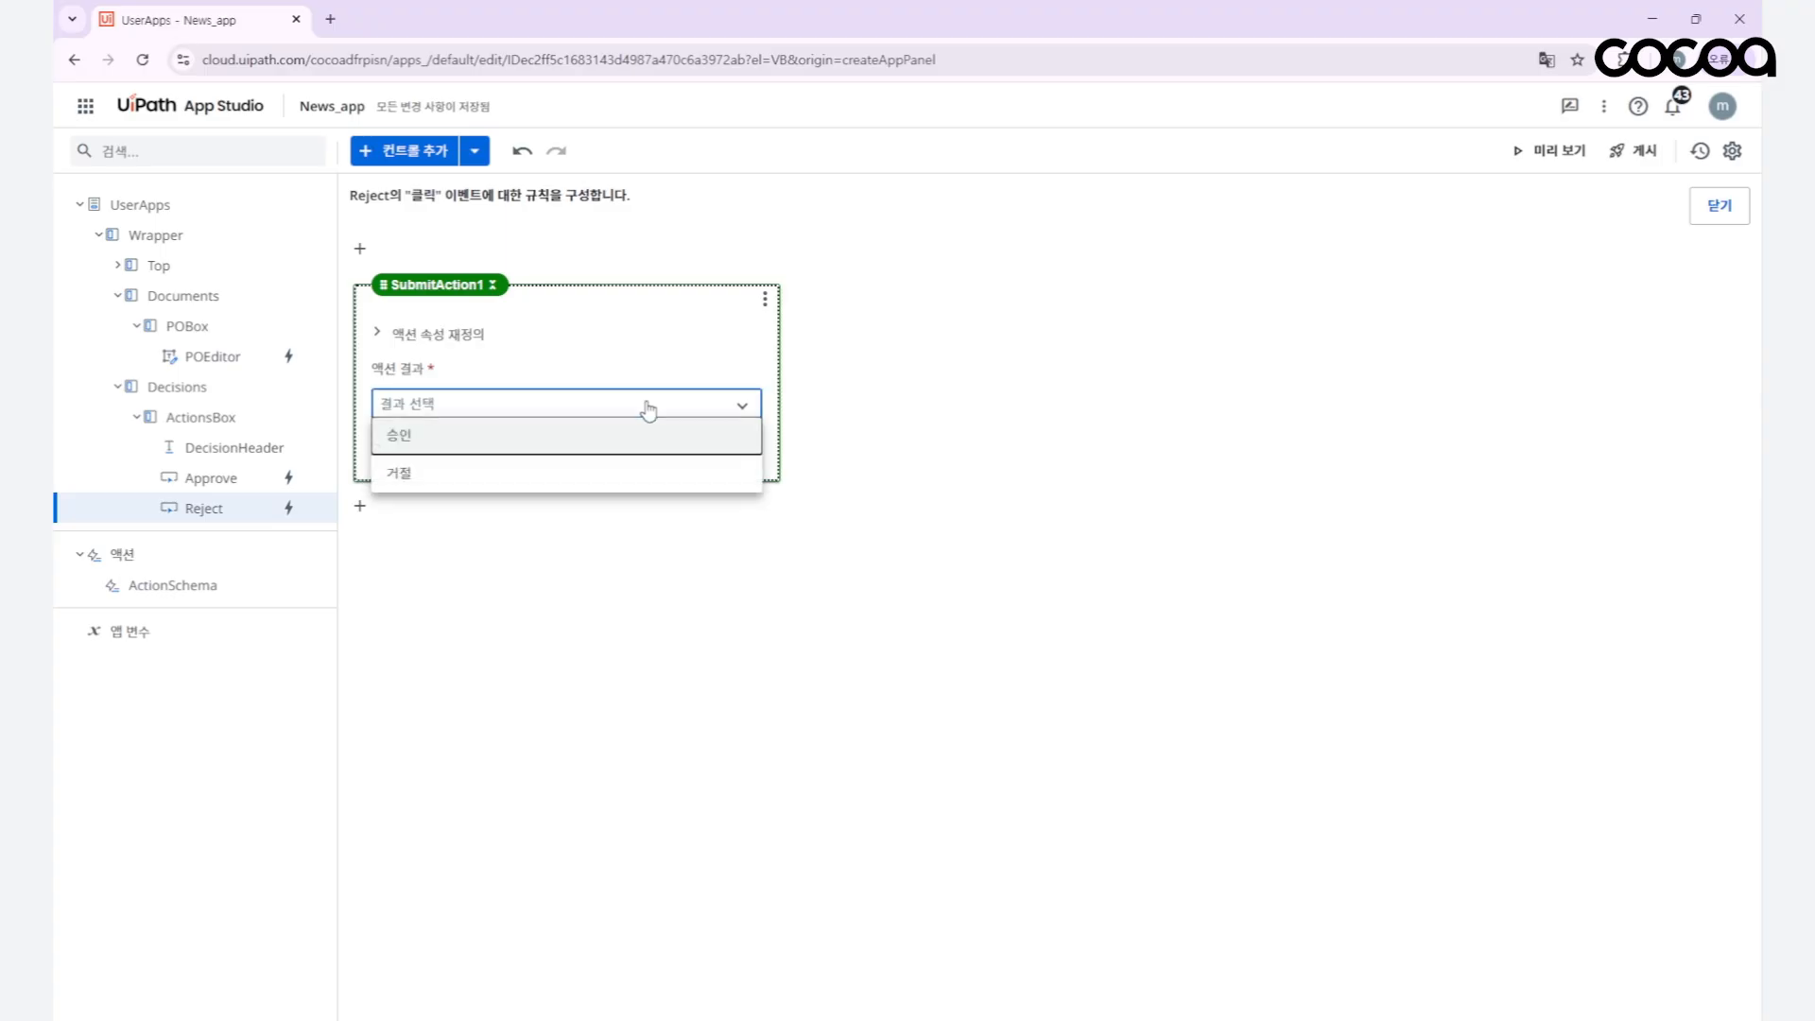
{"action": "left_click", "coordinate": [607, 476]}
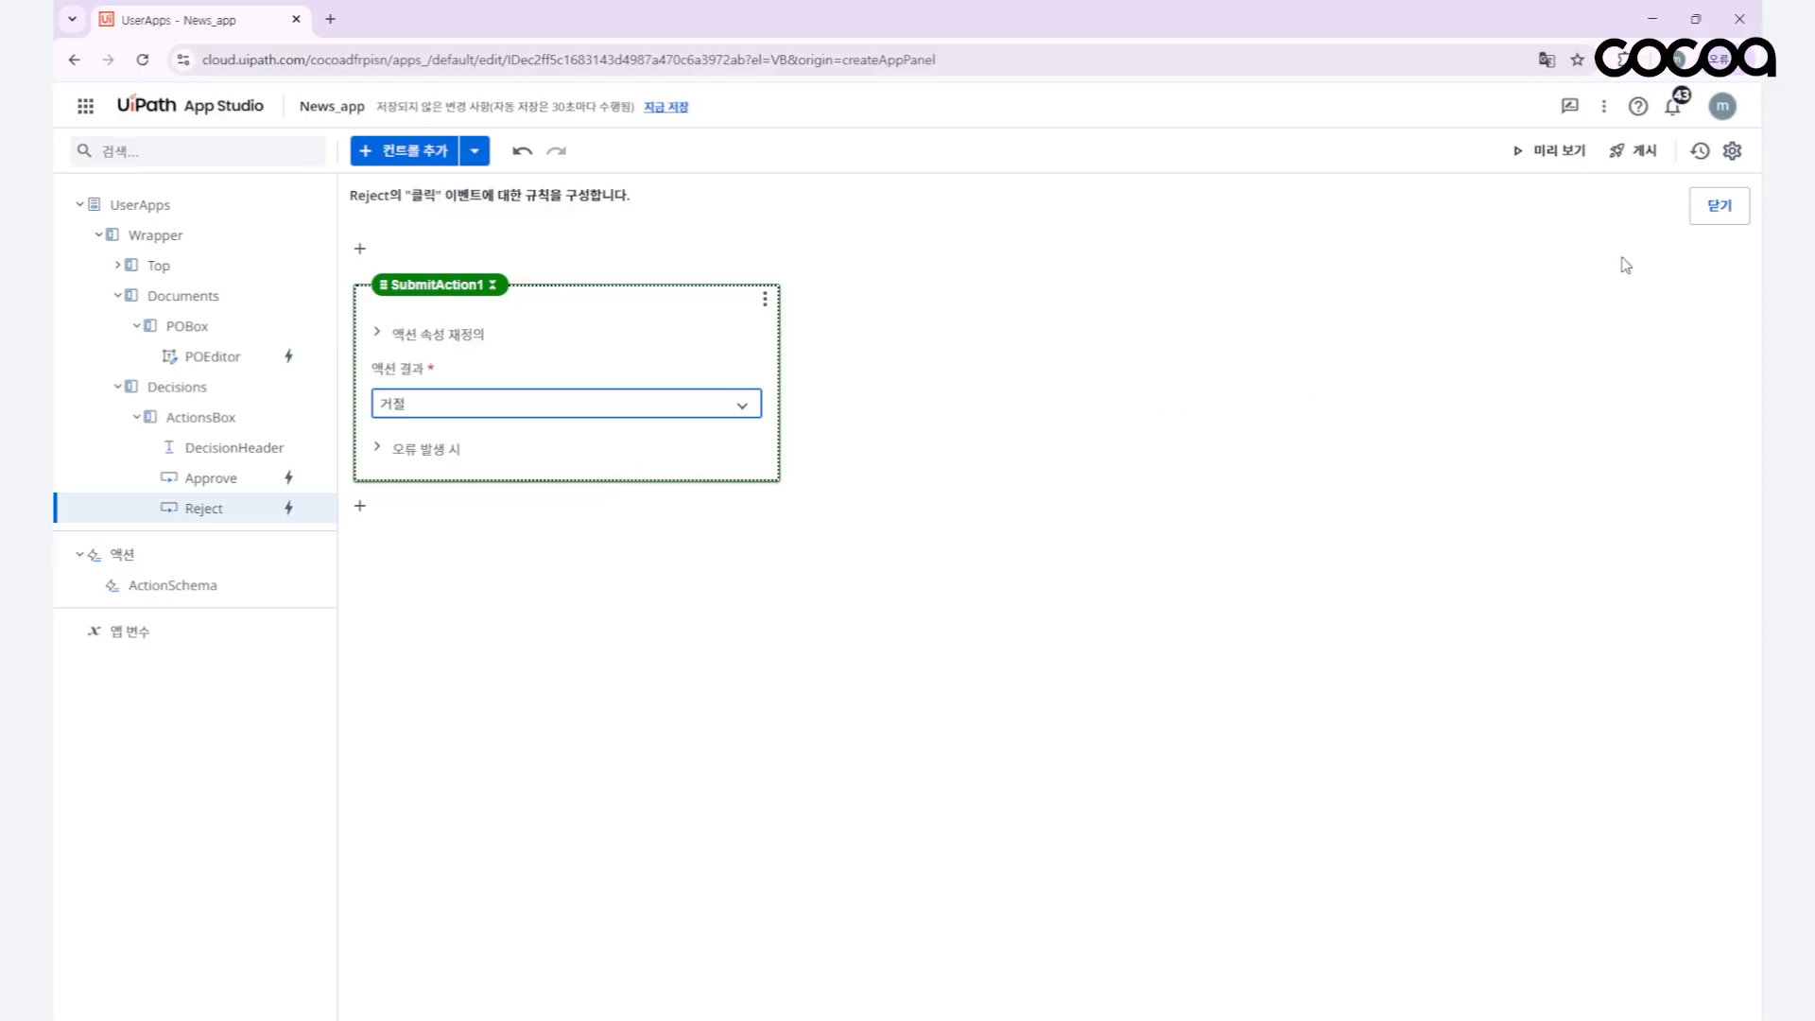
{"action": "left_click", "coordinate": [1714, 216]}
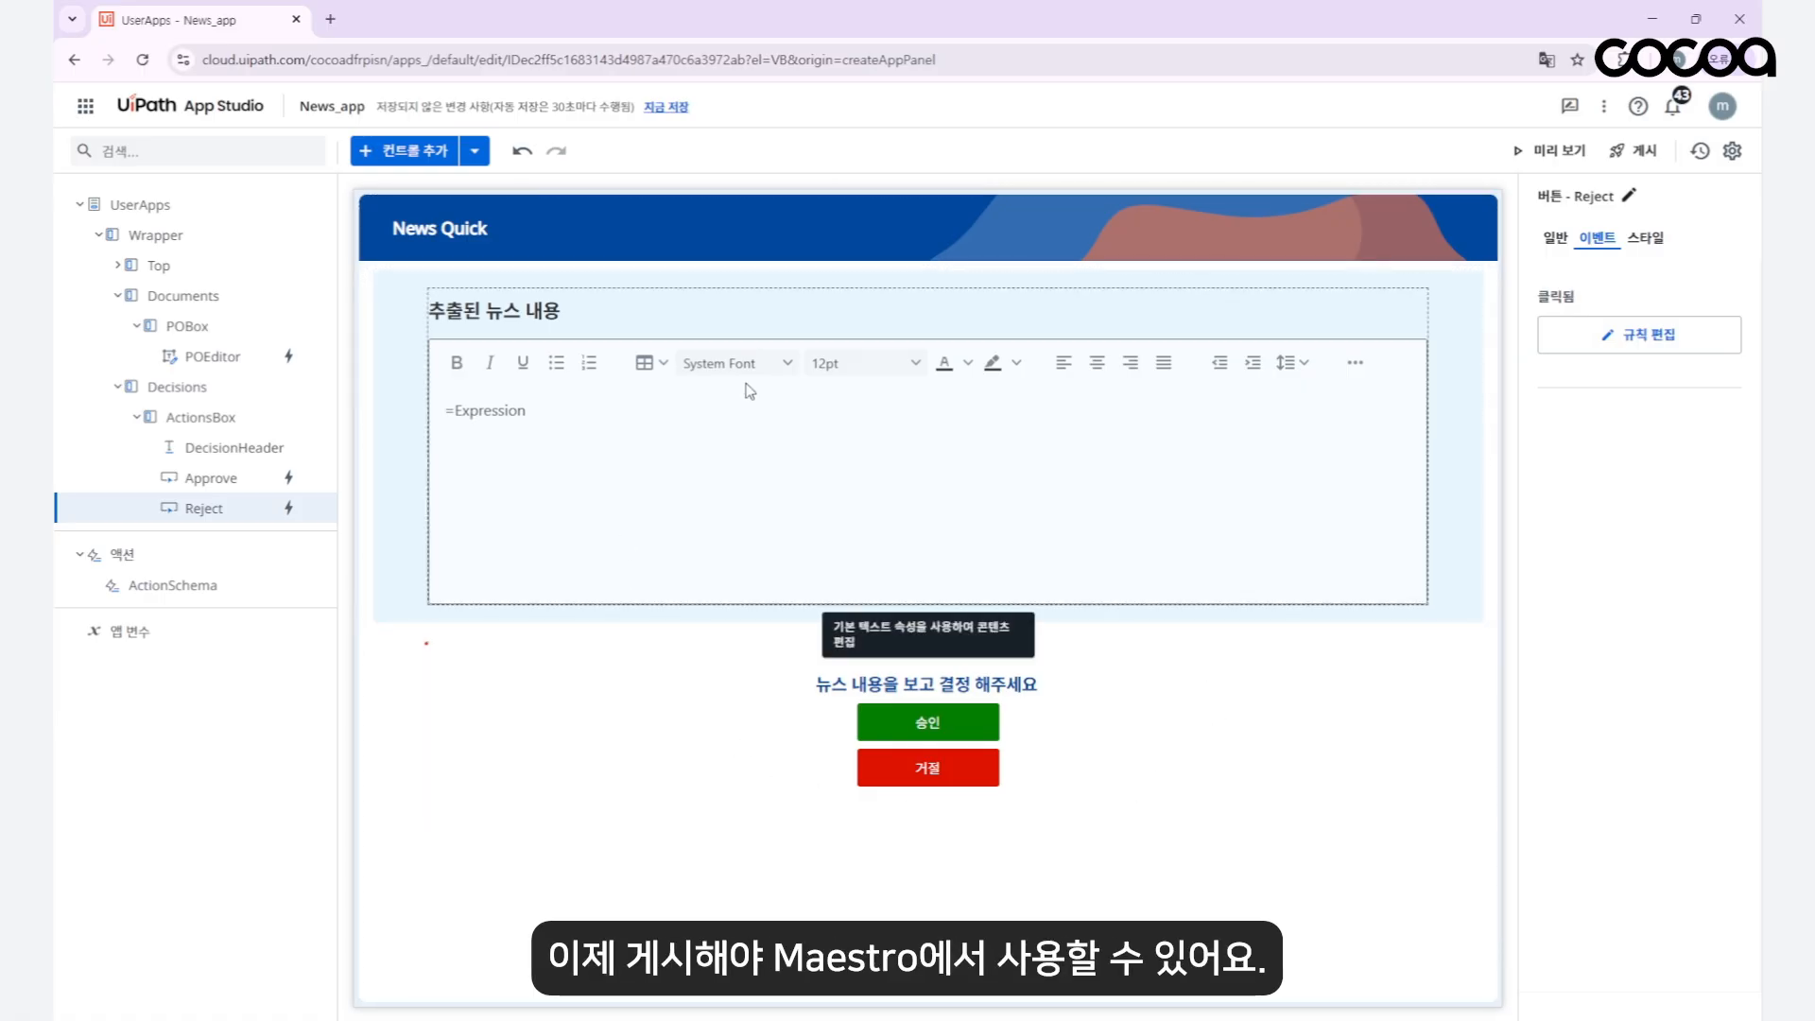
Step: Publish the new app version with the version note app_deploy
{"action": "left_click", "coordinate": [1632, 150]}
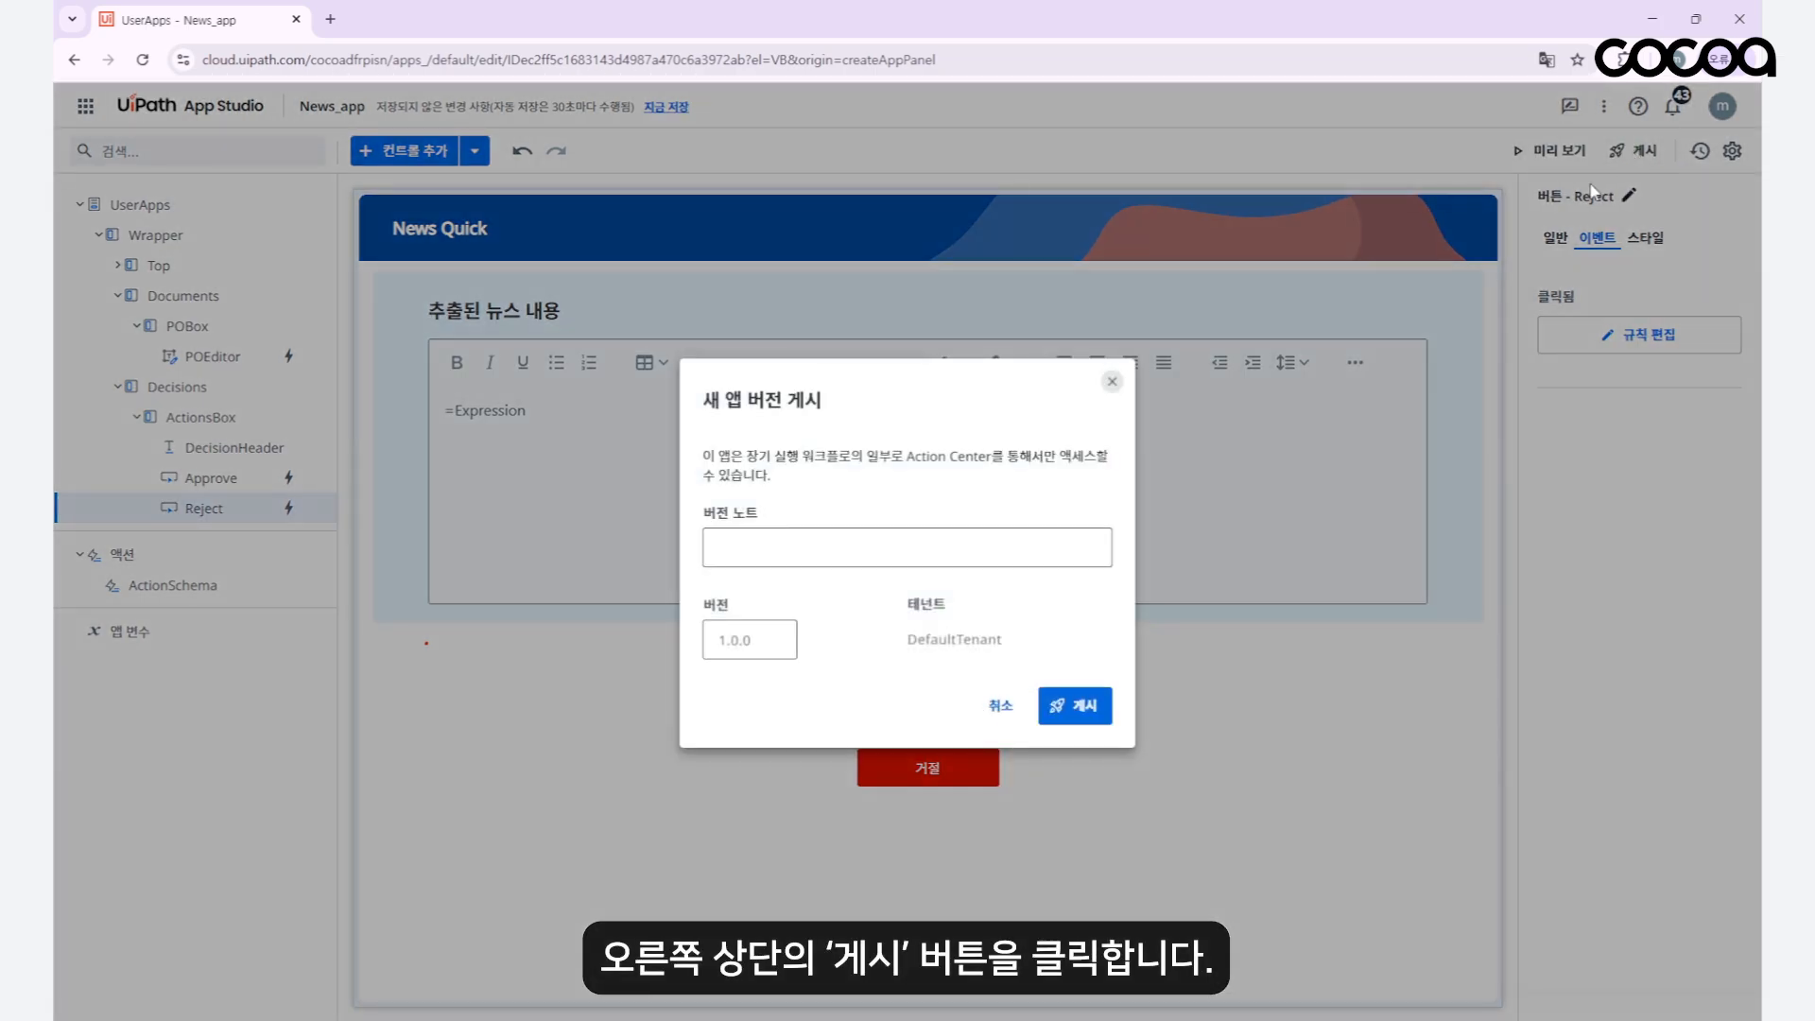
{"action": "left_click", "coordinate": [917, 552]}
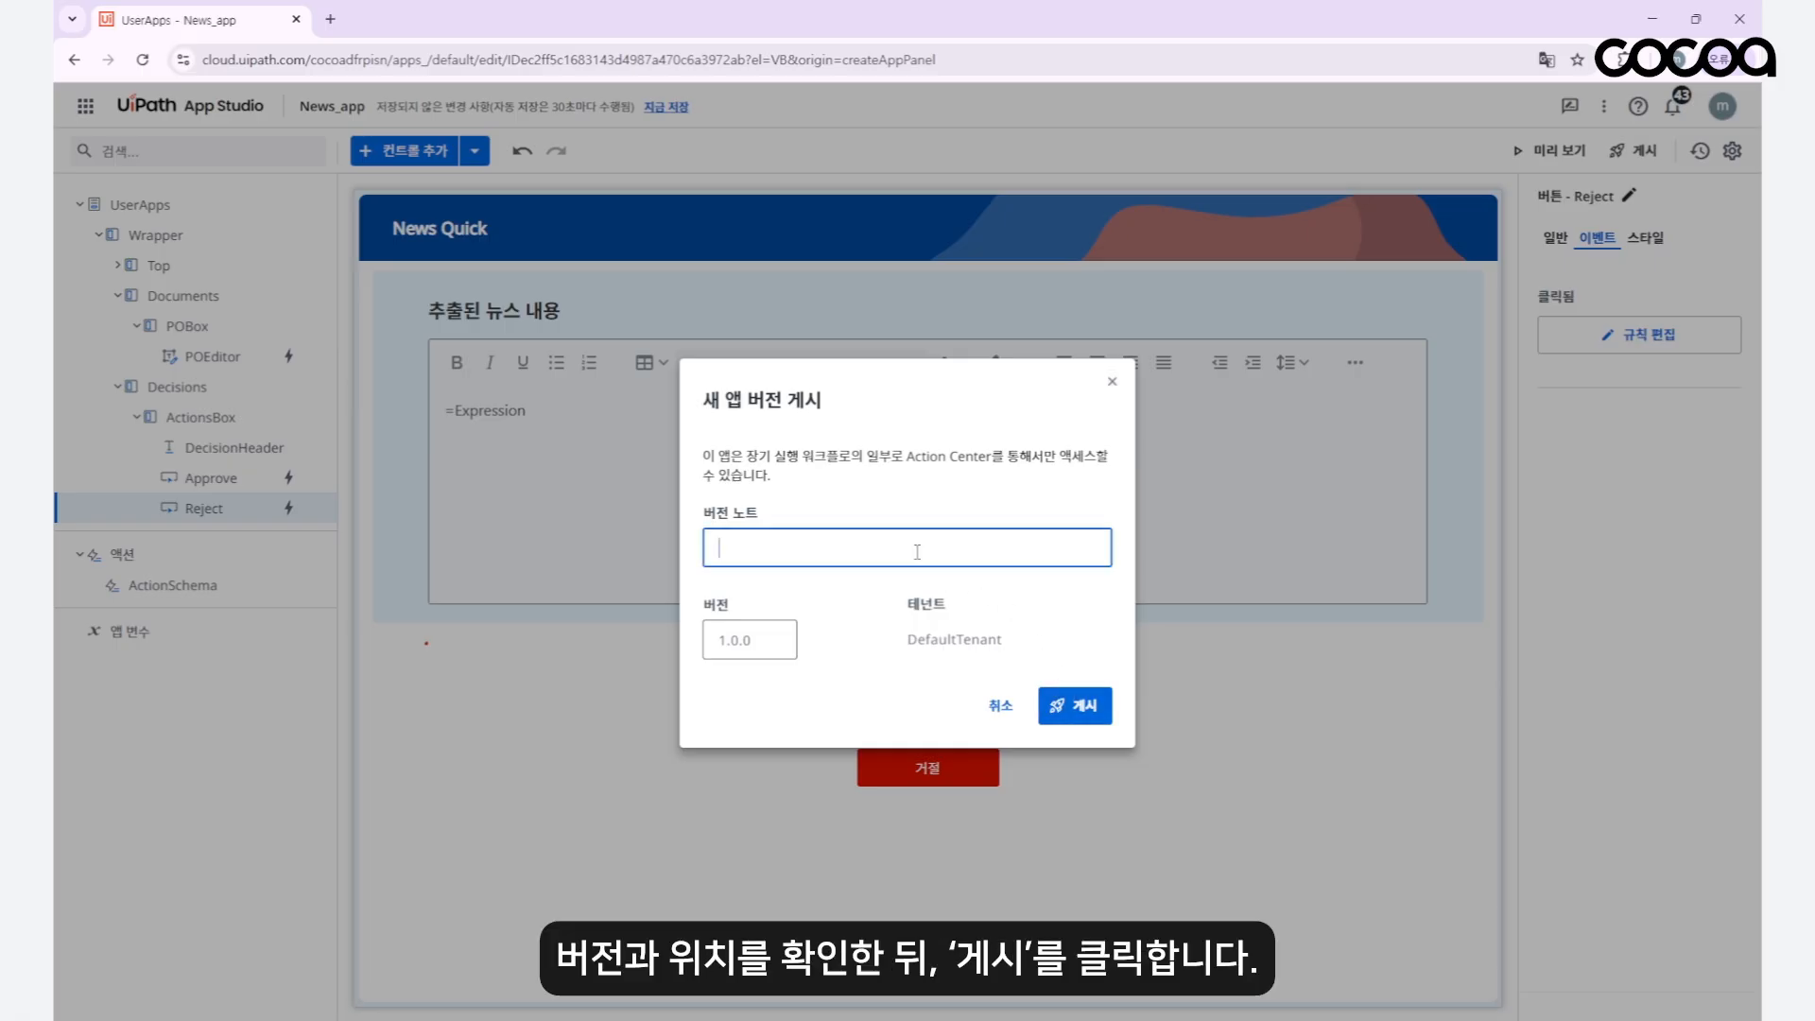
{"action": "type", "text": "app_de"}
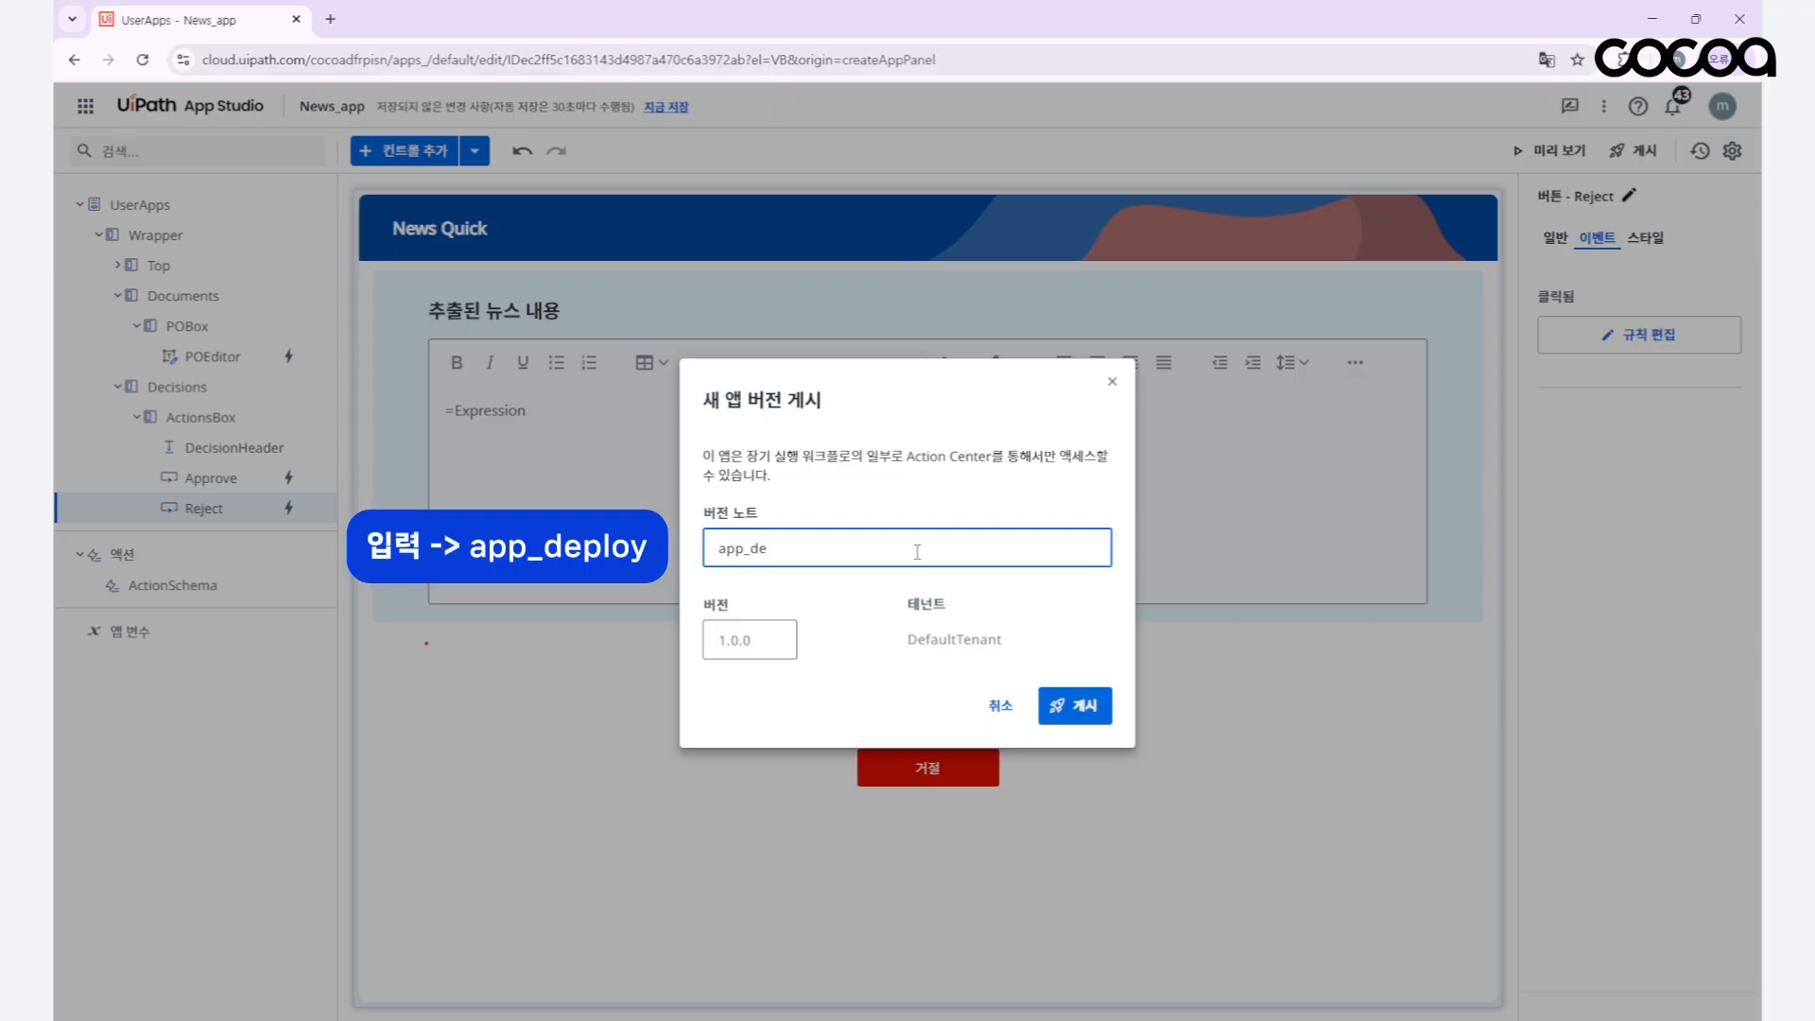
{"action": "type", "text": "ploy"}
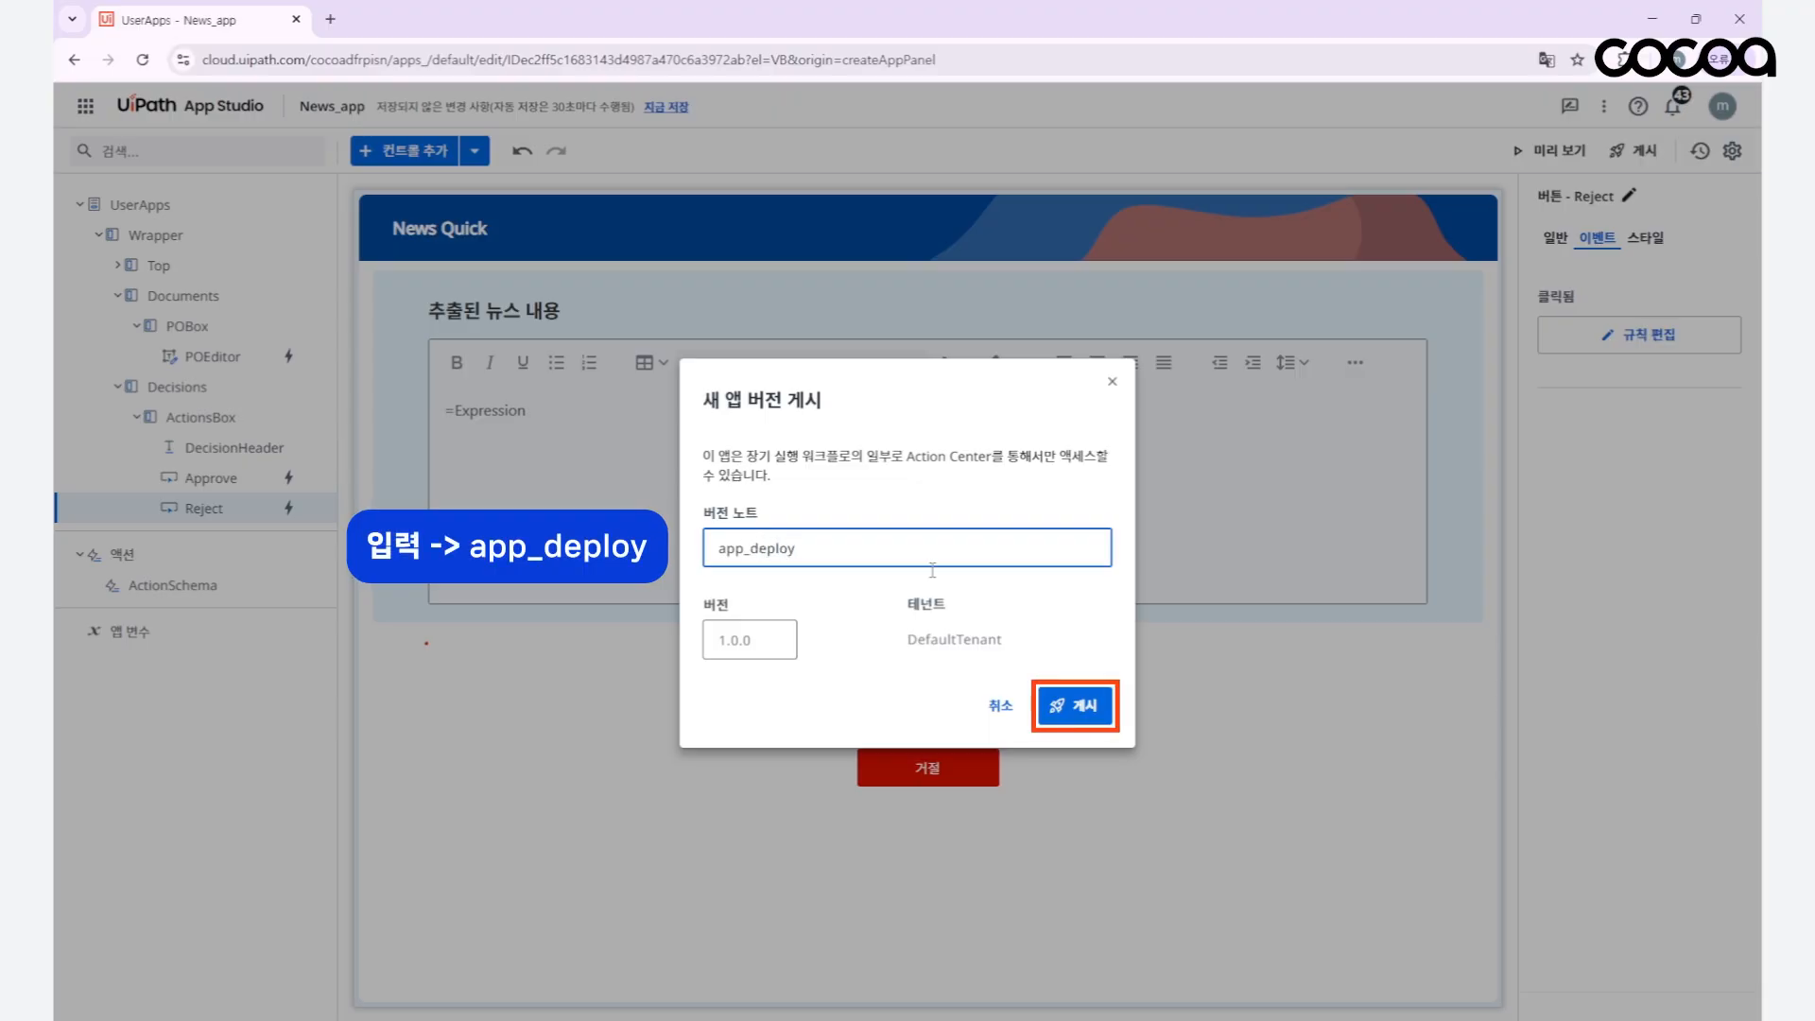
{"action": "left_click", "coordinate": [1077, 707]}
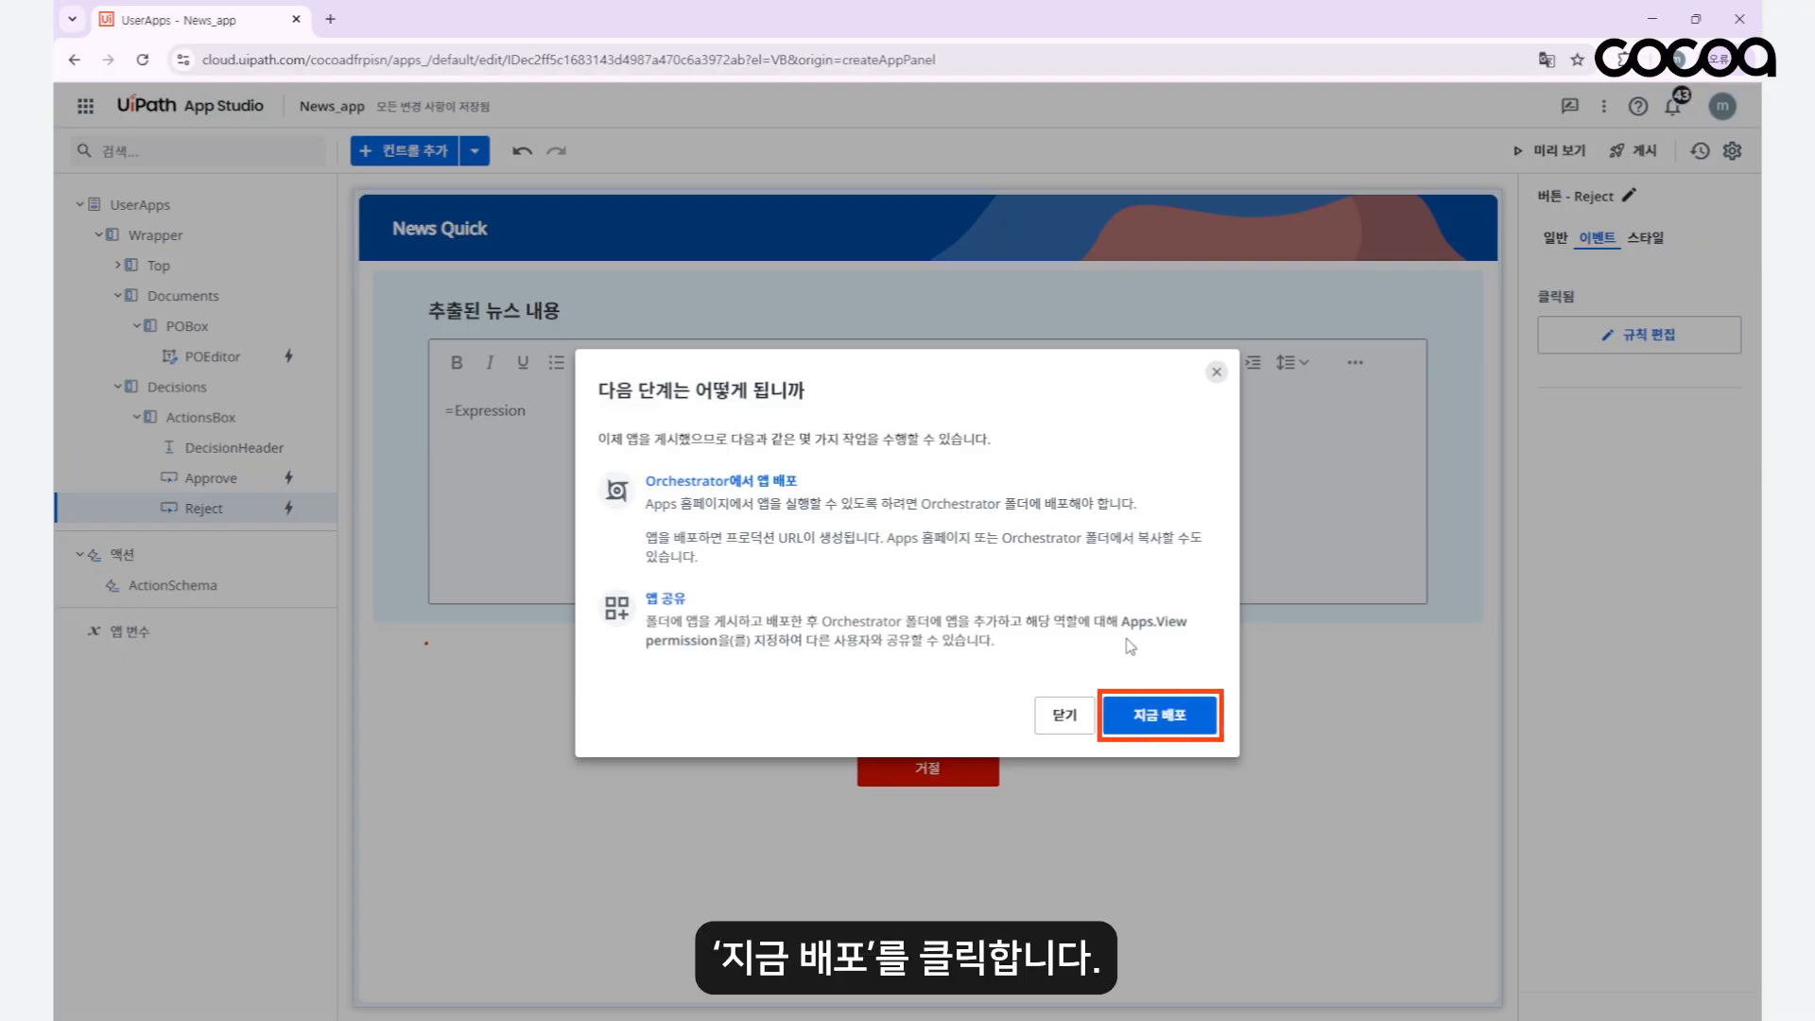
Step: Continue to deployment in Orchestrator and deploy News_app to the Shared folder
{"action": "left_click", "coordinate": [1169, 735]}
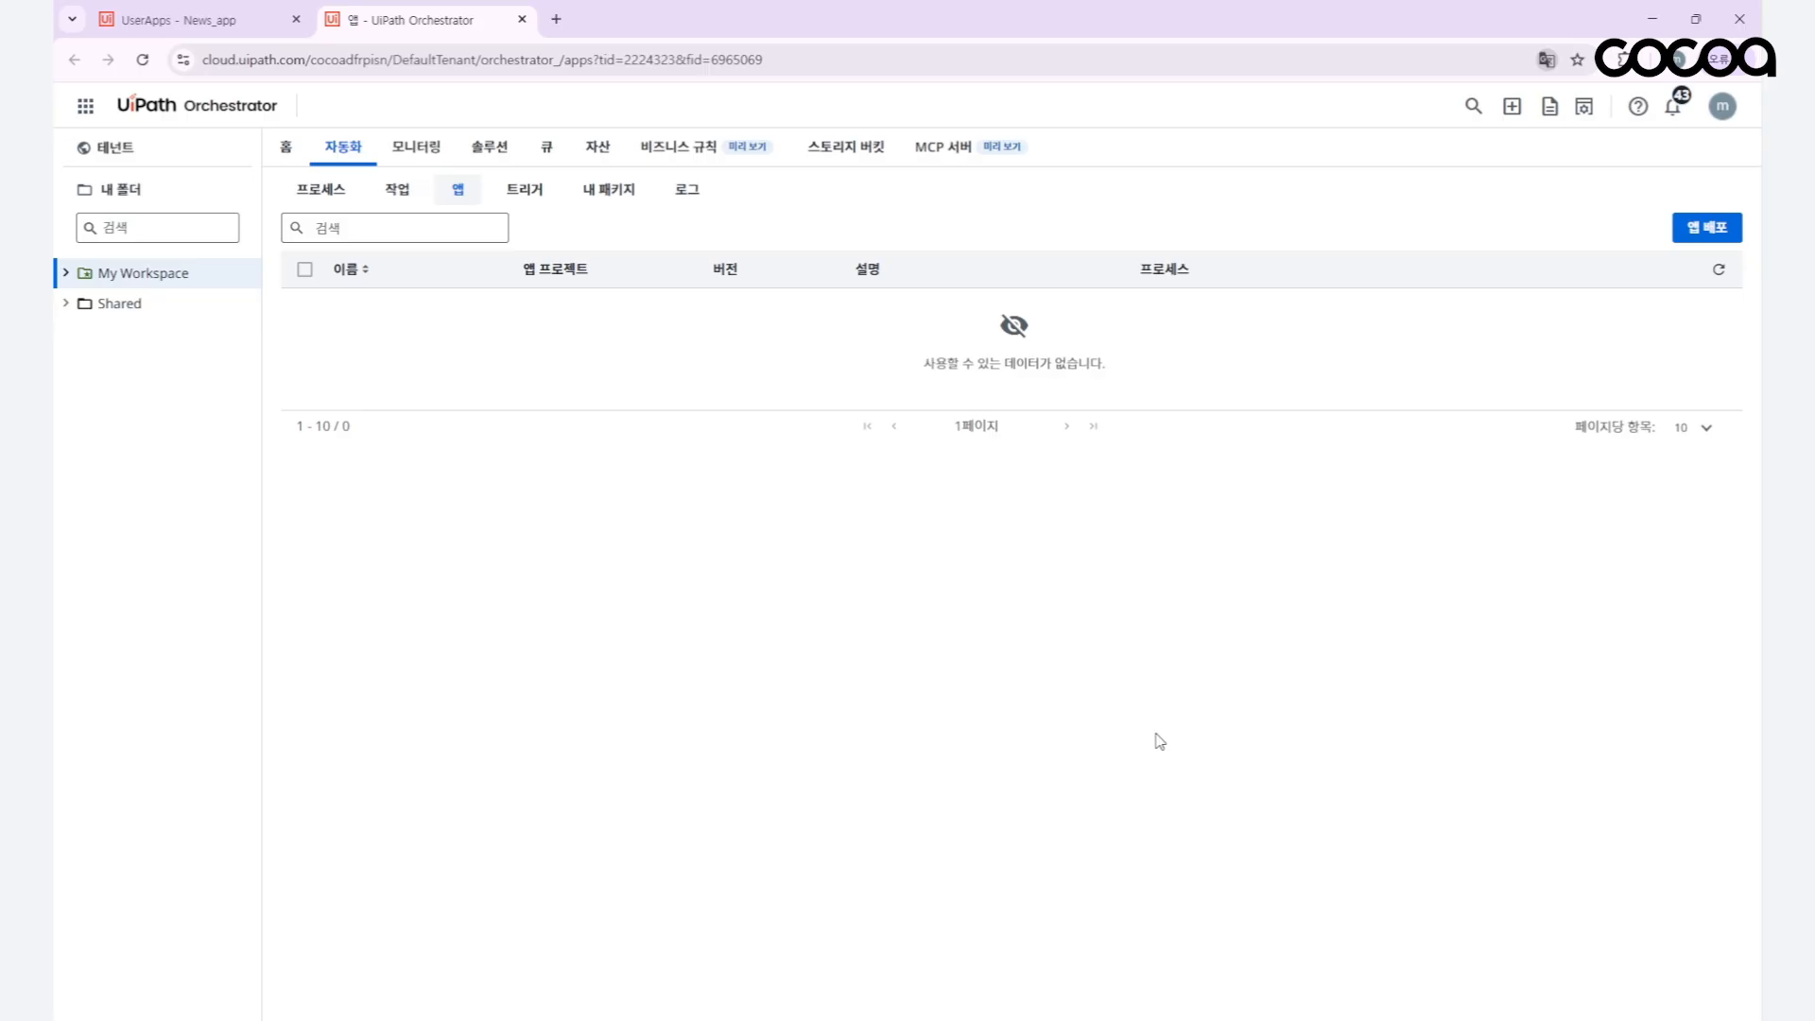
{"action": "left_click", "coordinate": [135, 312]}
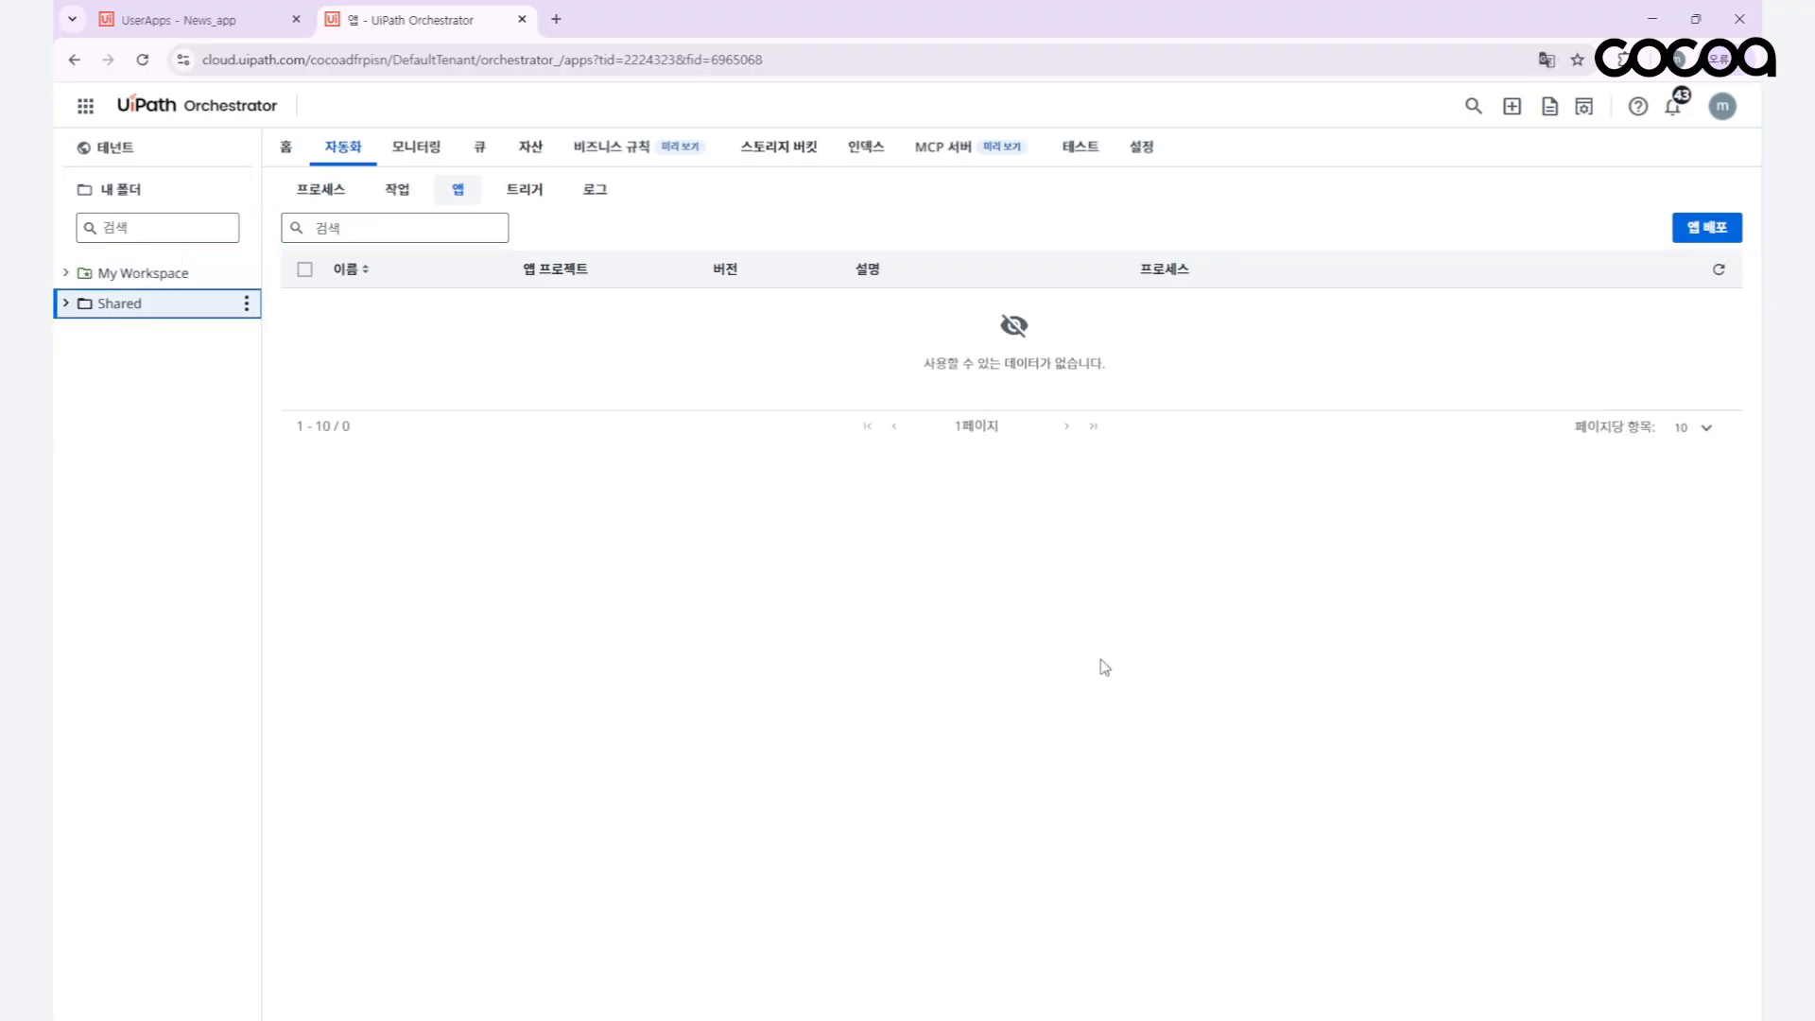
{"action": "left_click", "coordinate": [1719, 233]}
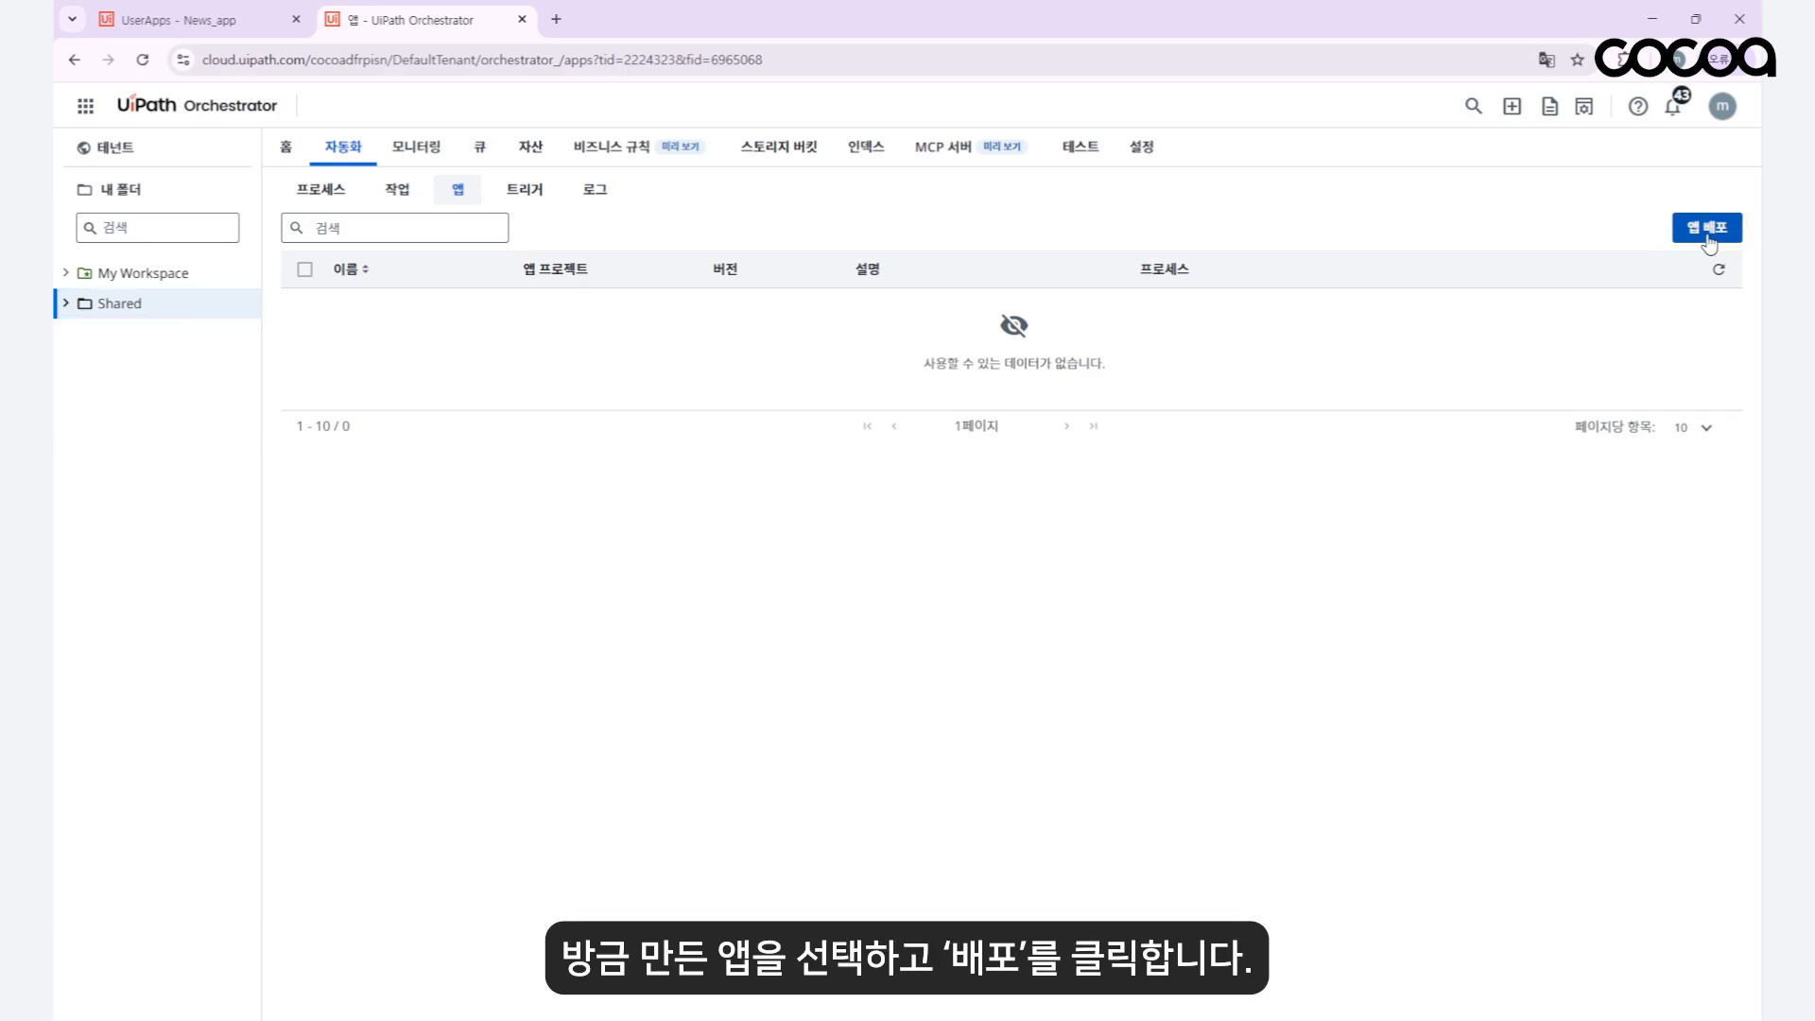
{"action": "left_click", "coordinate": [1701, 236]}
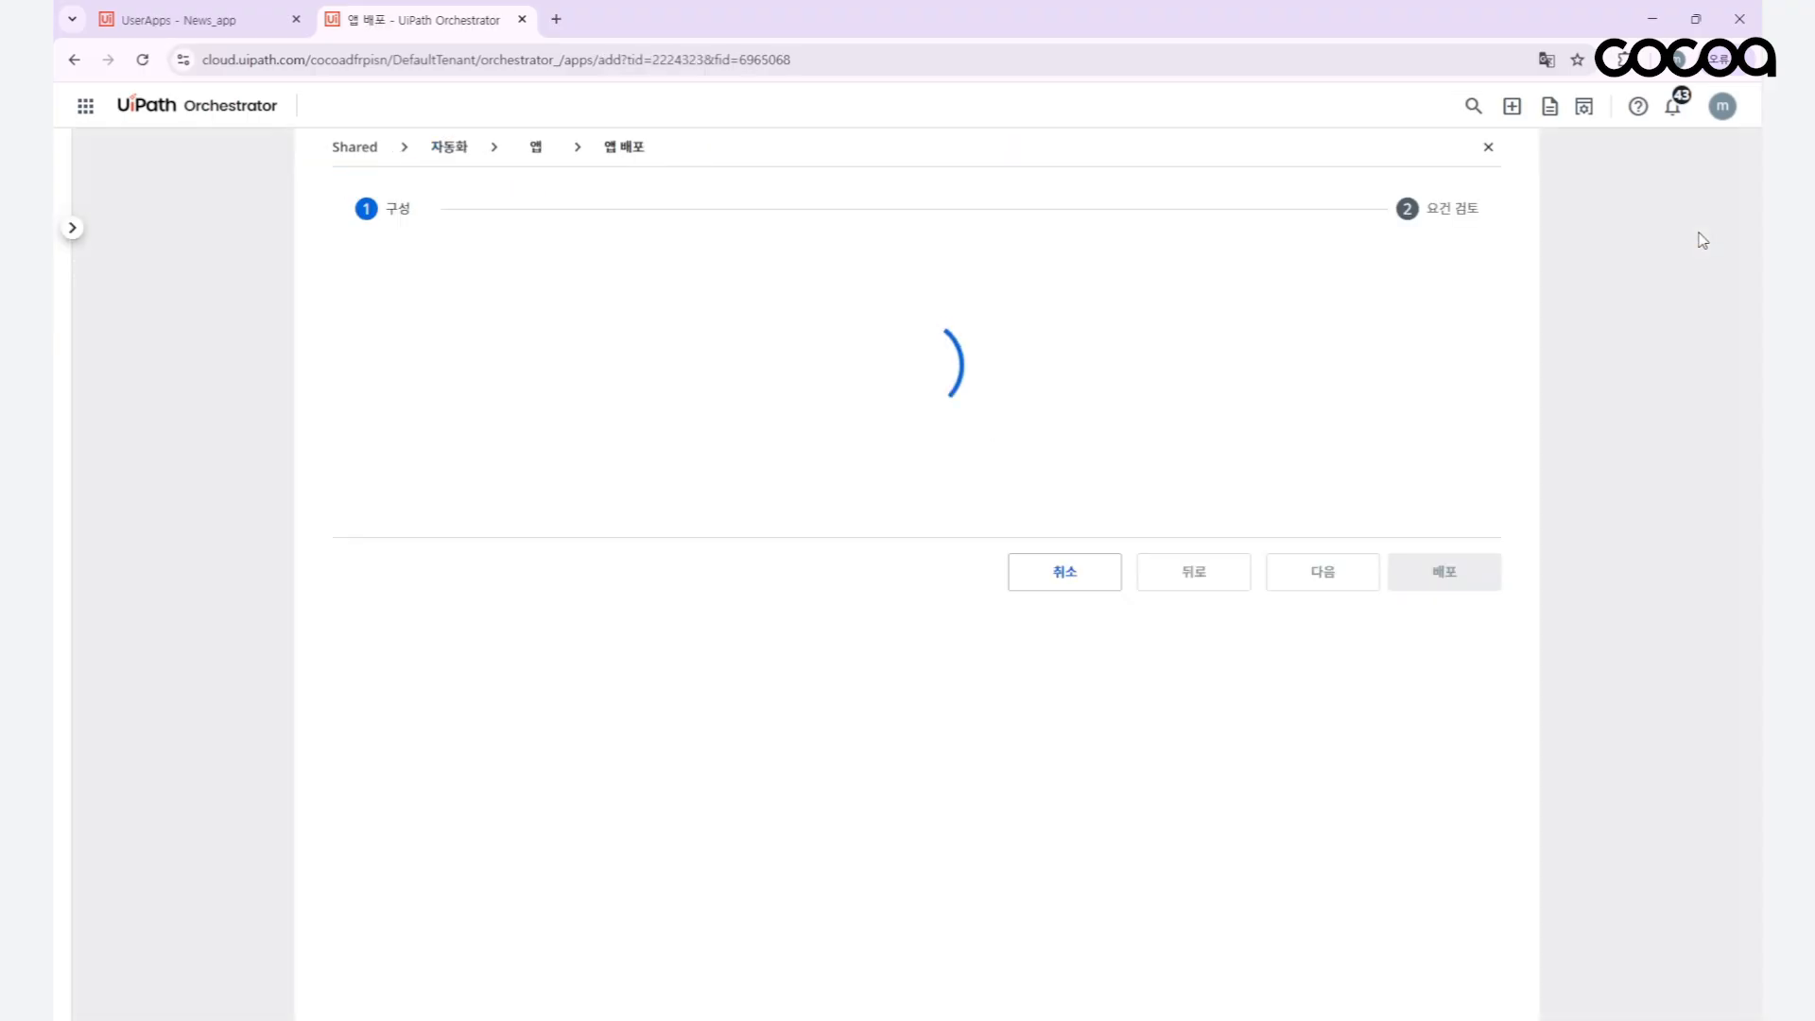
{"action": "left_click", "coordinate": [844, 367]}
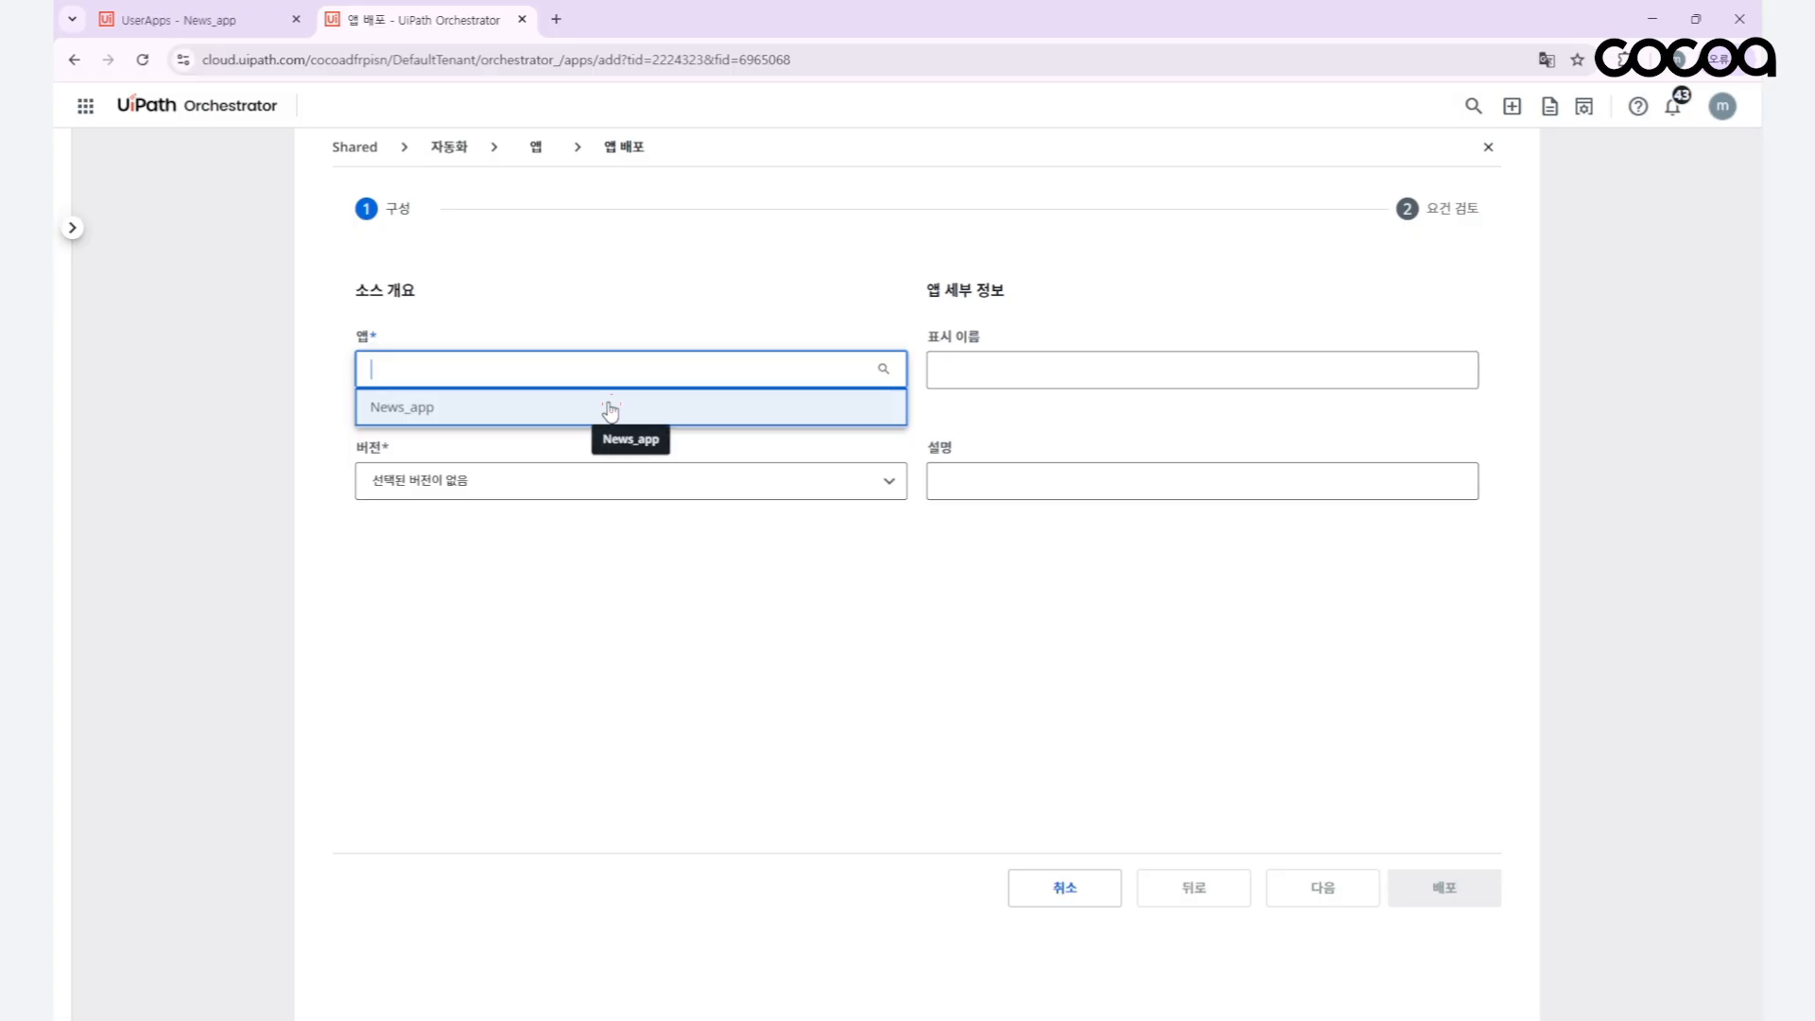
{"action": "left_click", "coordinate": [613, 406]}
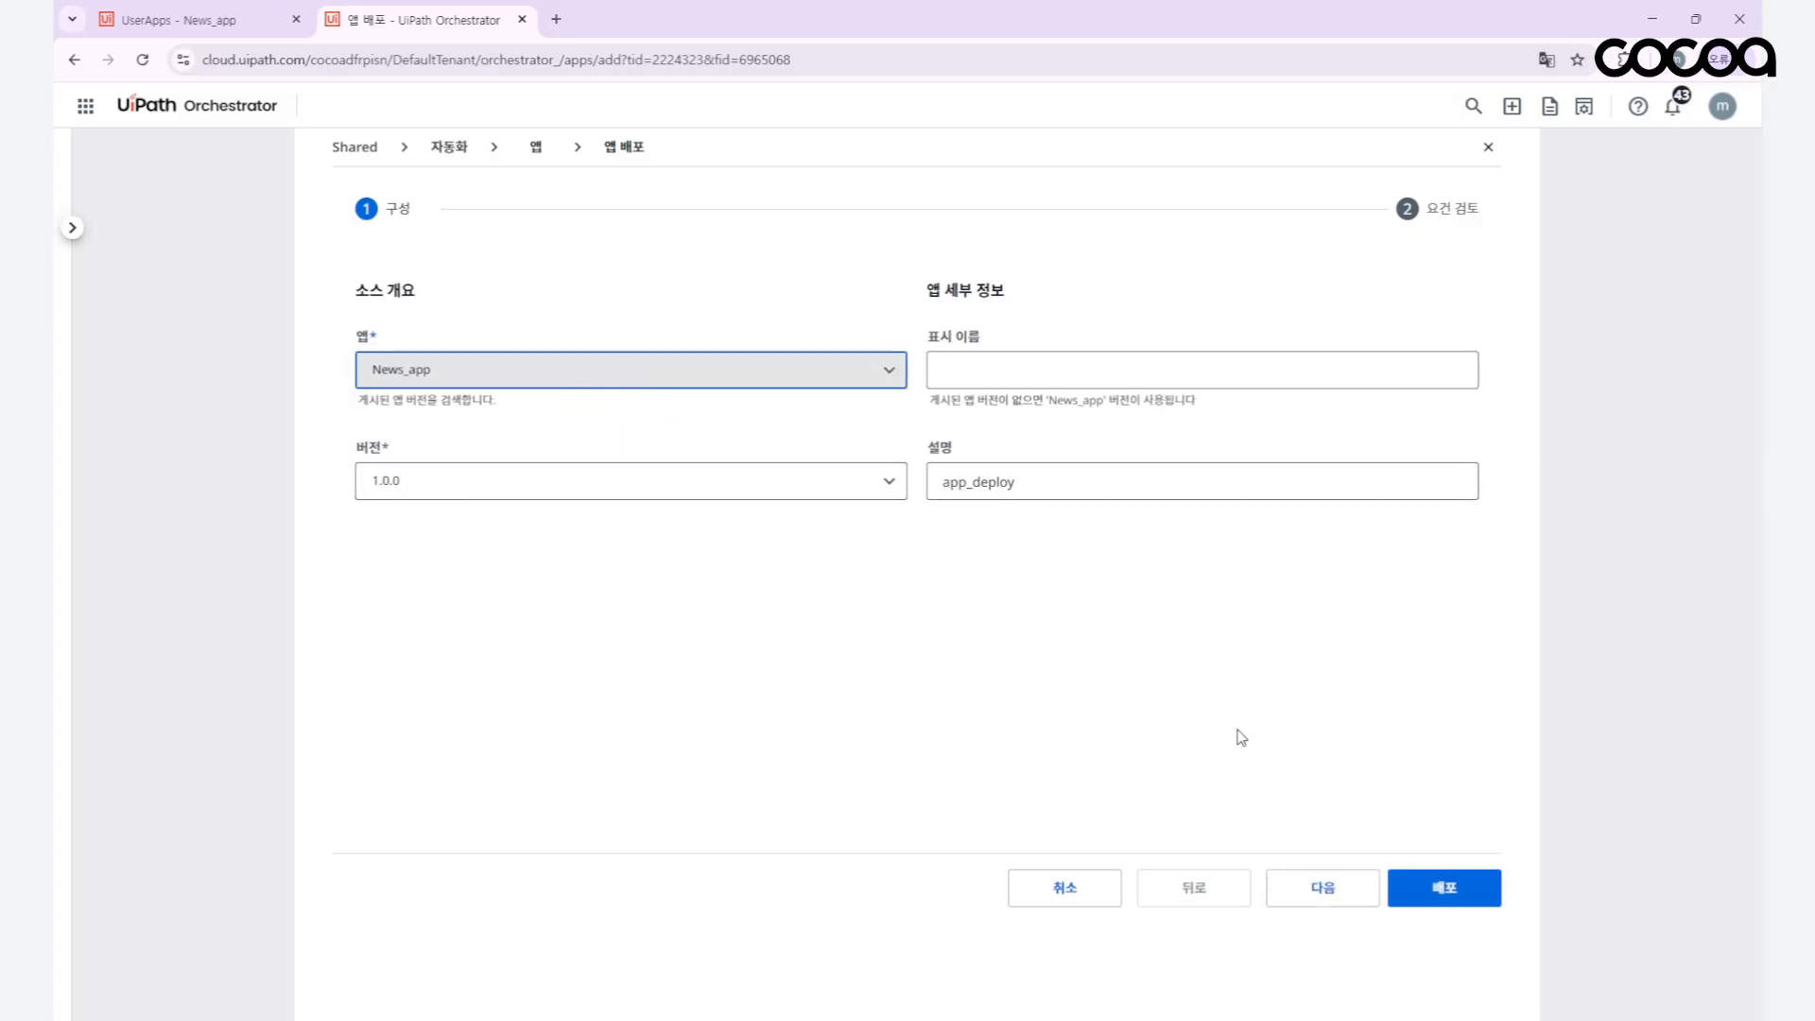
{"action": "left_click", "coordinate": [1441, 889]}
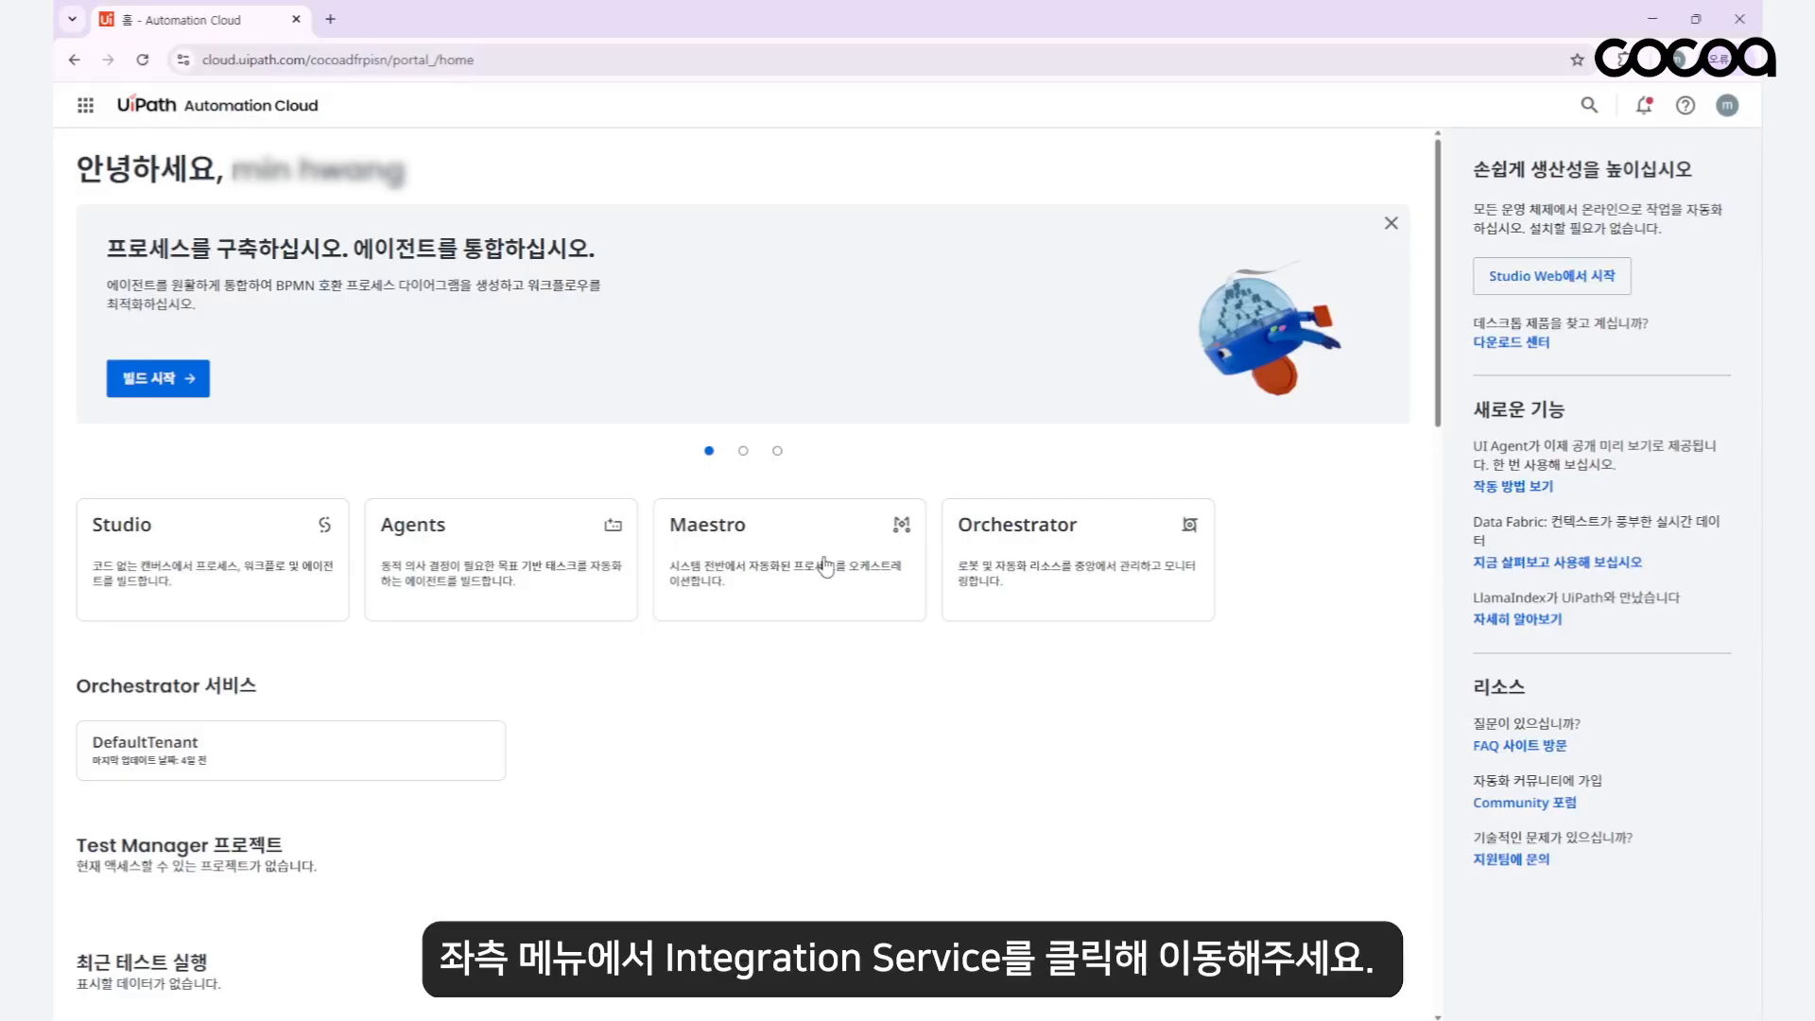
Step: Switch to Integration Service, select the Shared folder and view its existing connections
{"action": "left_click", "coordinate": [85, 105]}
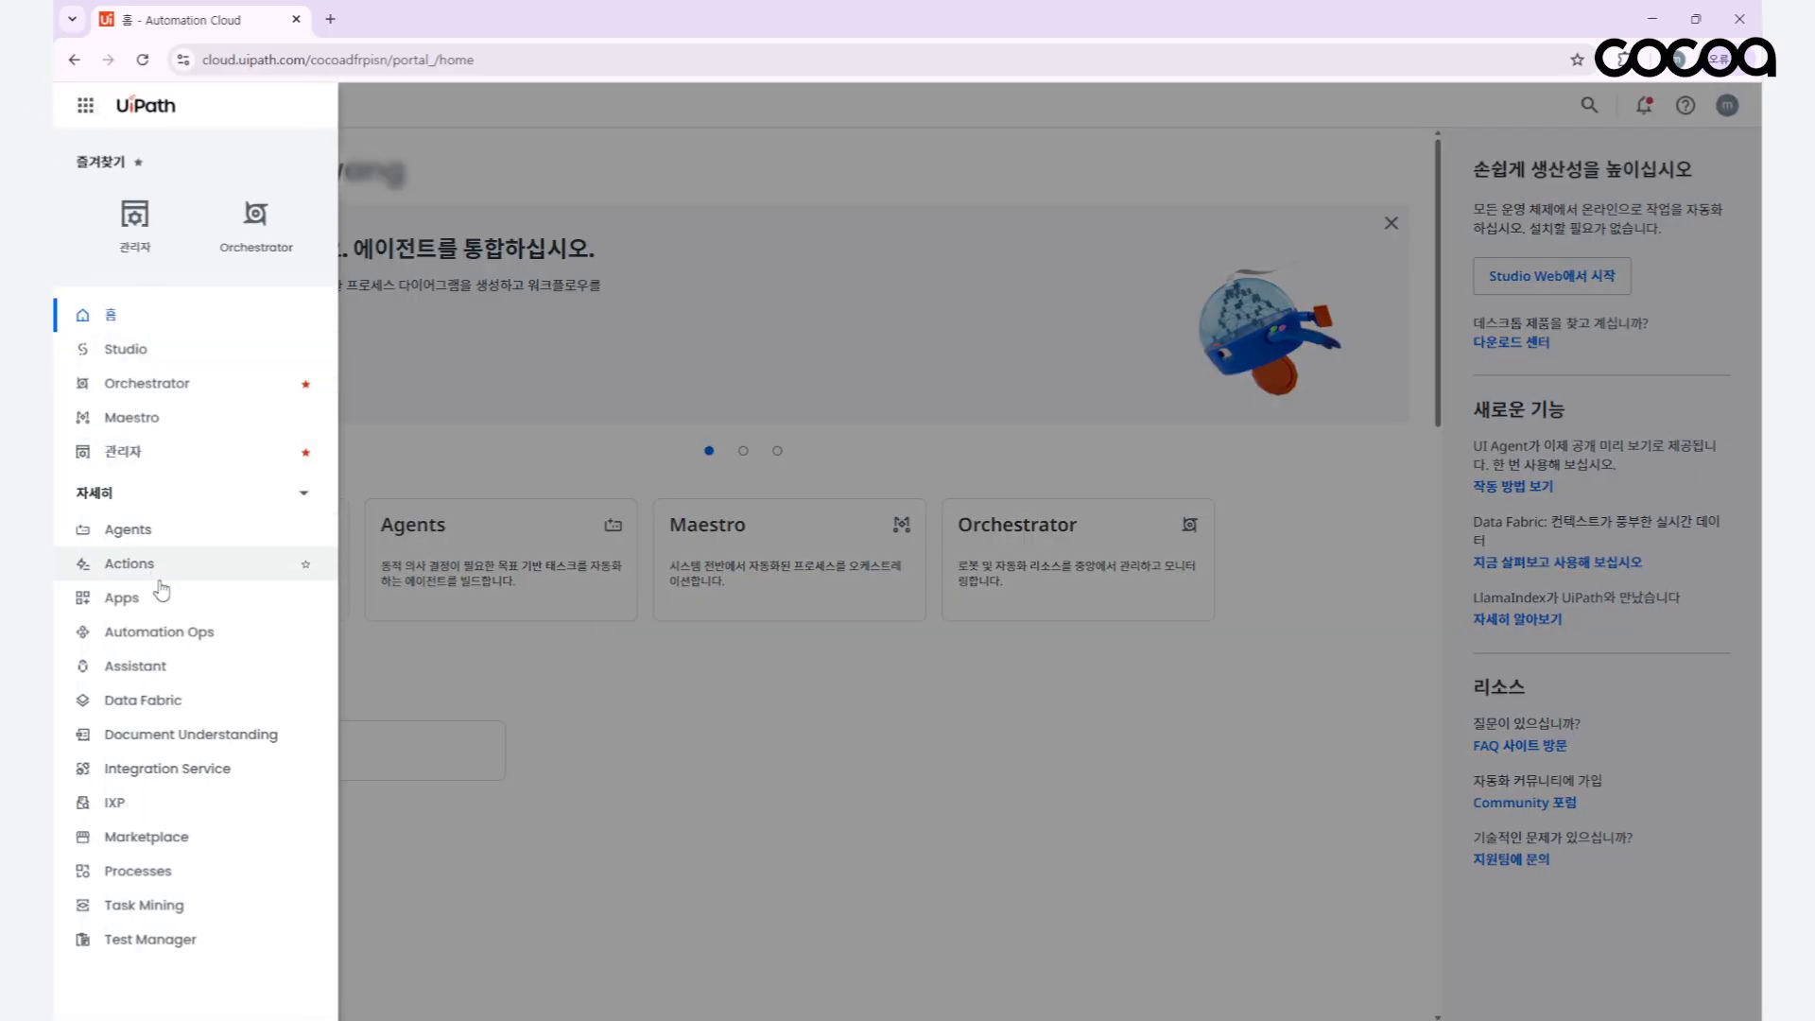
{"action": "left_click", "coordinate": [202, 780]}
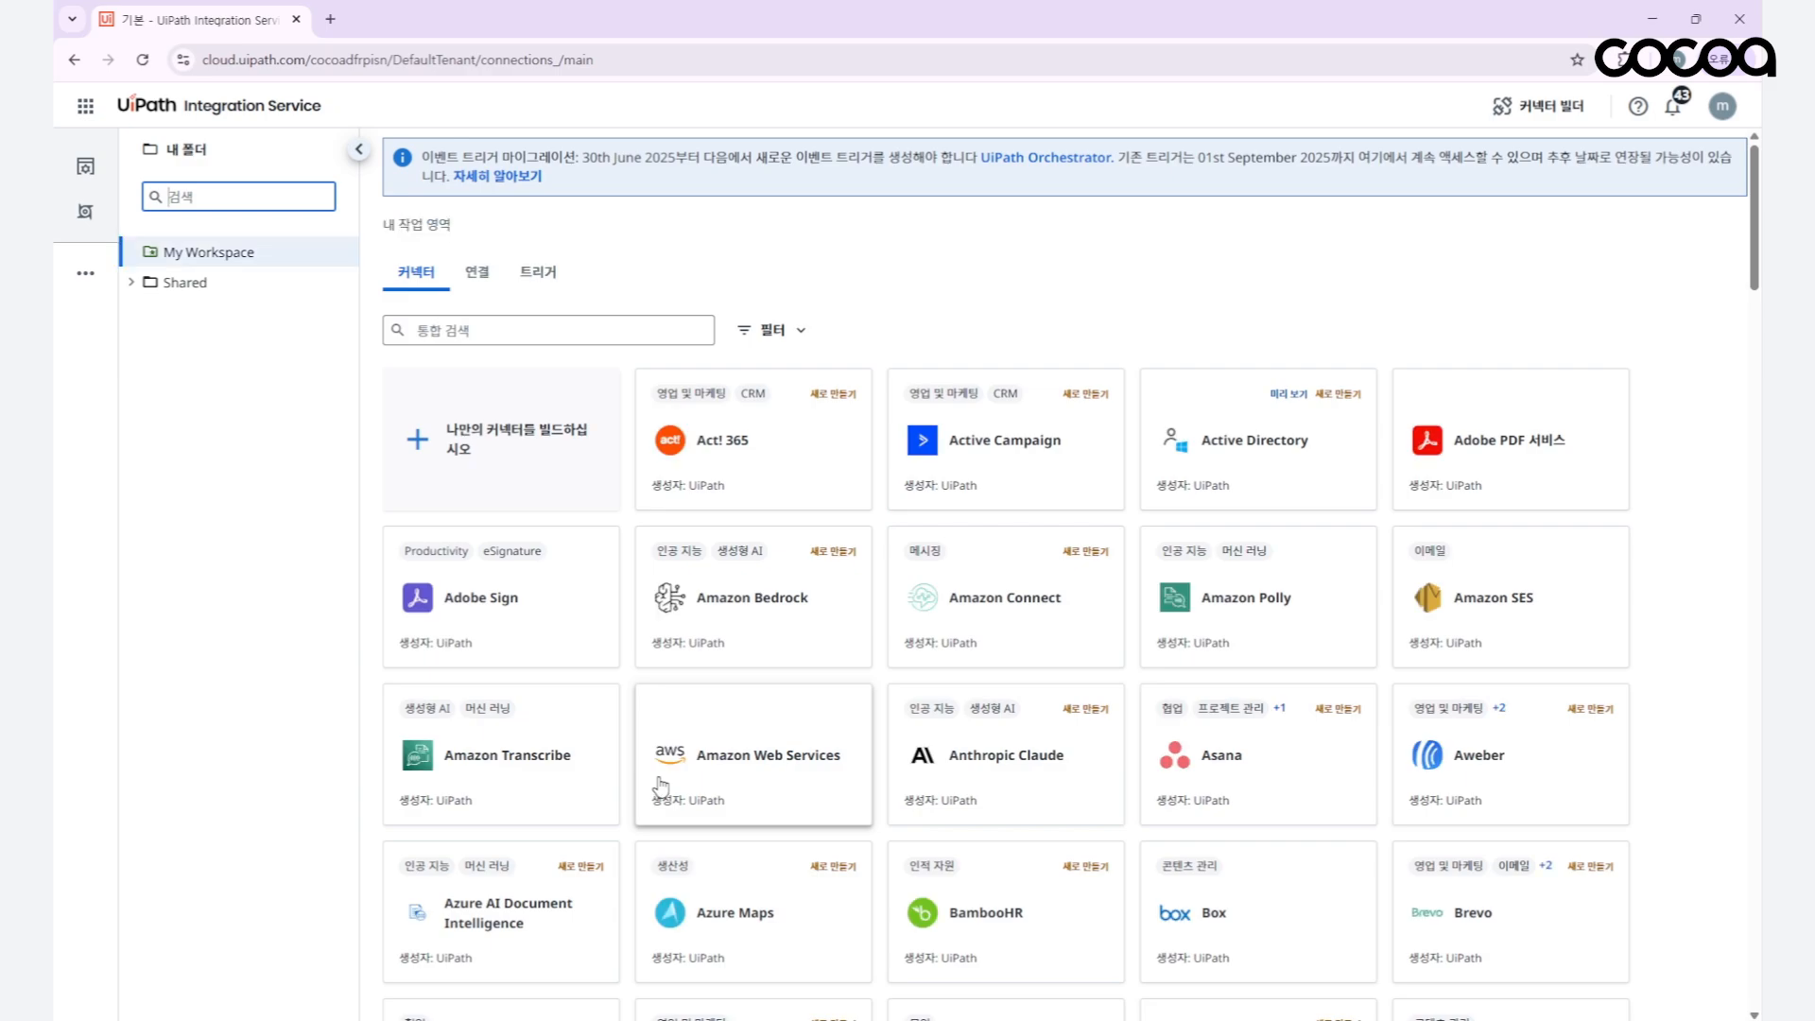
{"action": "left_click", "coordinate": [517, 333]}
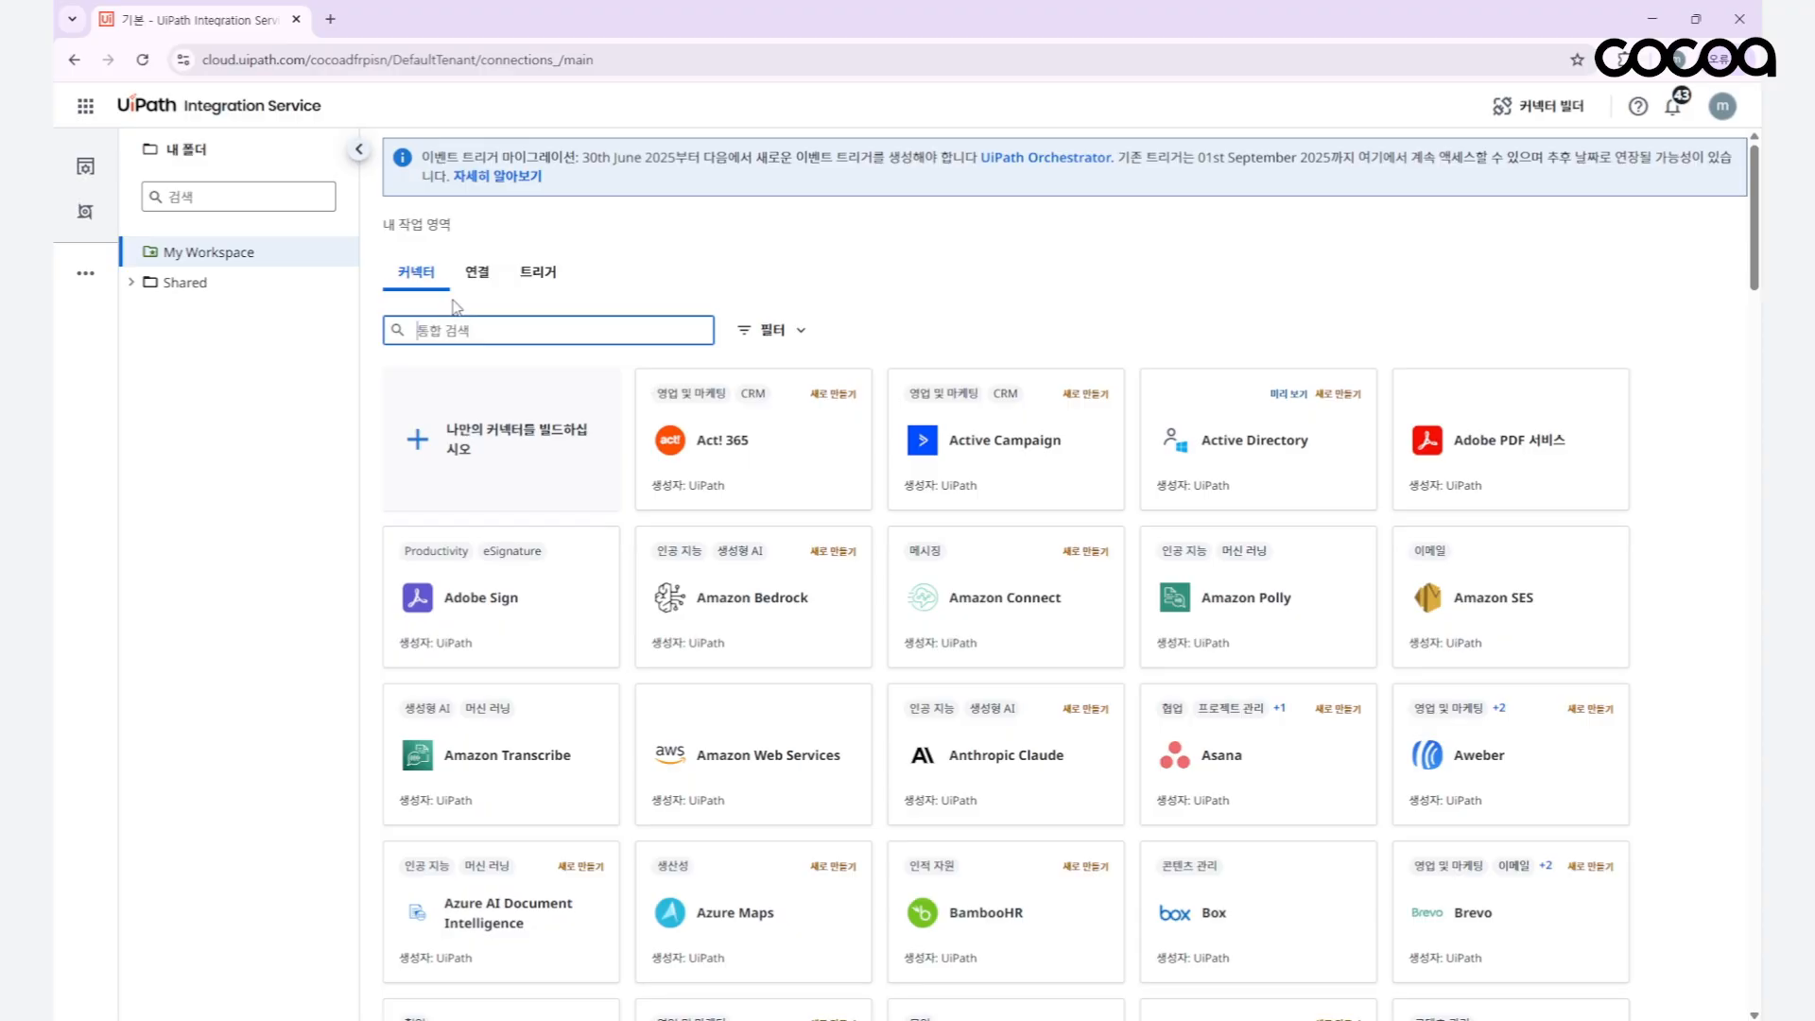
{"action": "left_click", "coordinate": [202, 288]}
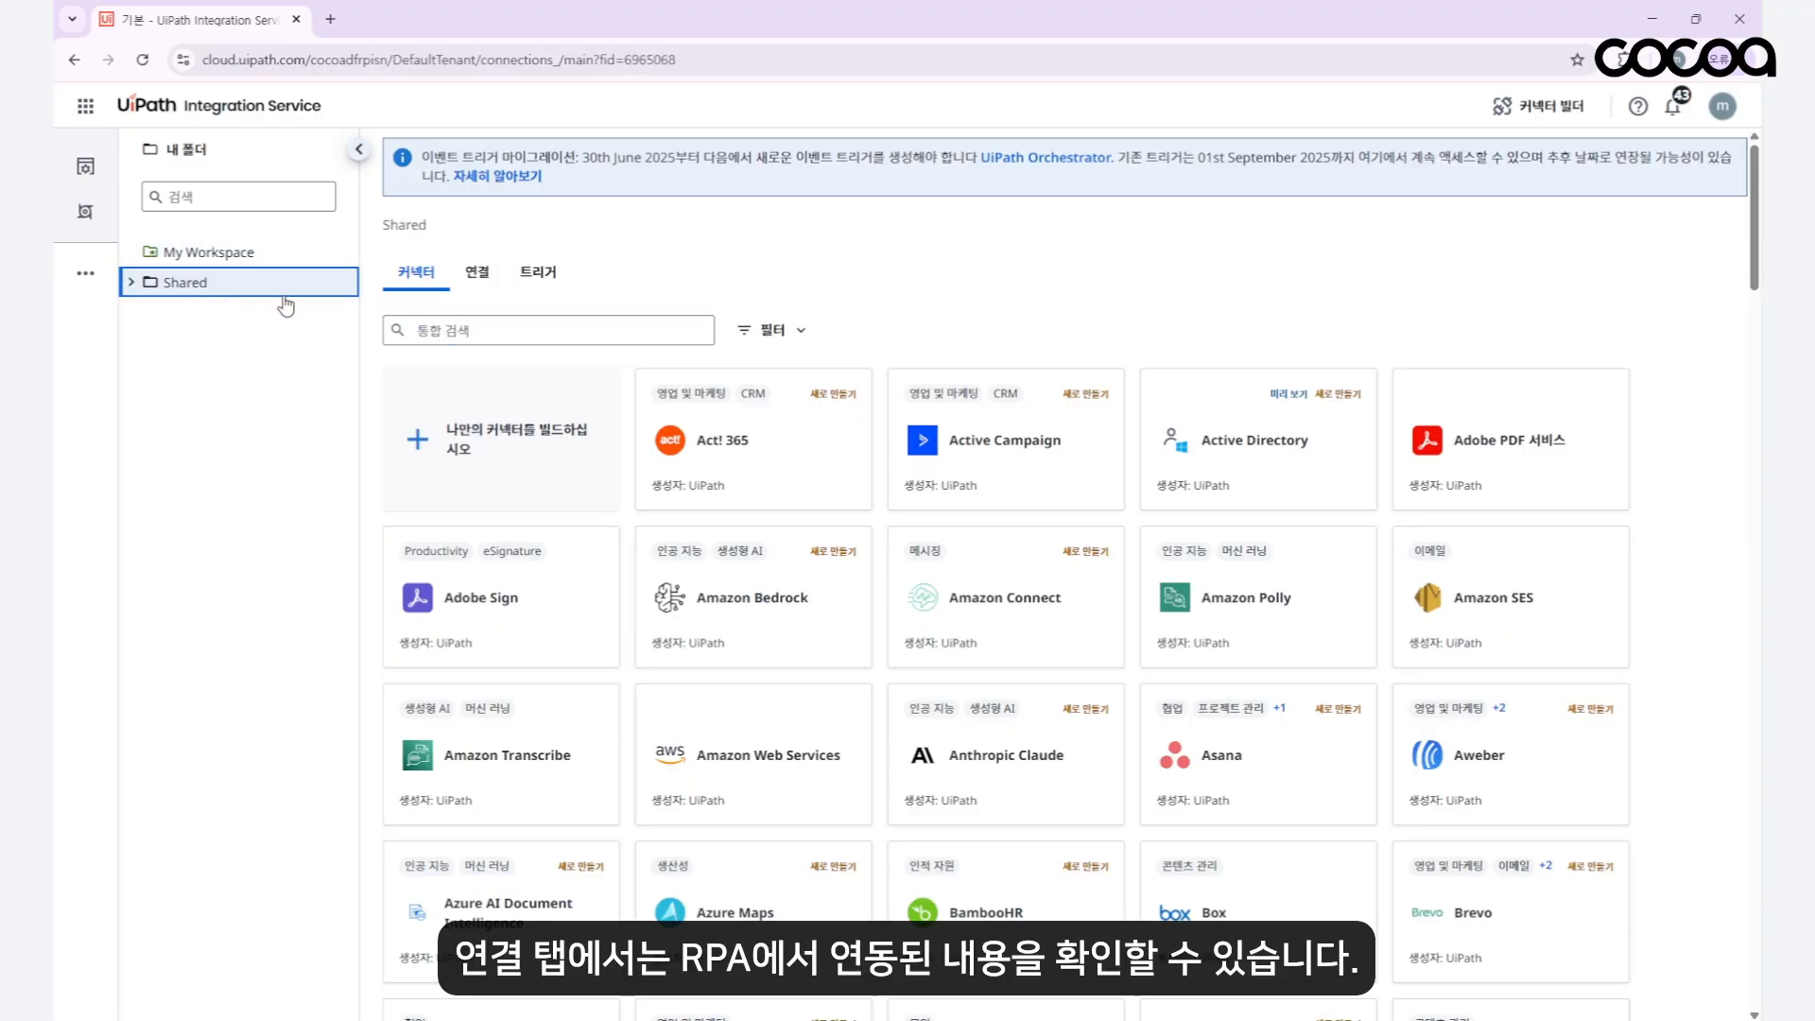
{"action": "left_click", "coordinate": [480, 276]}
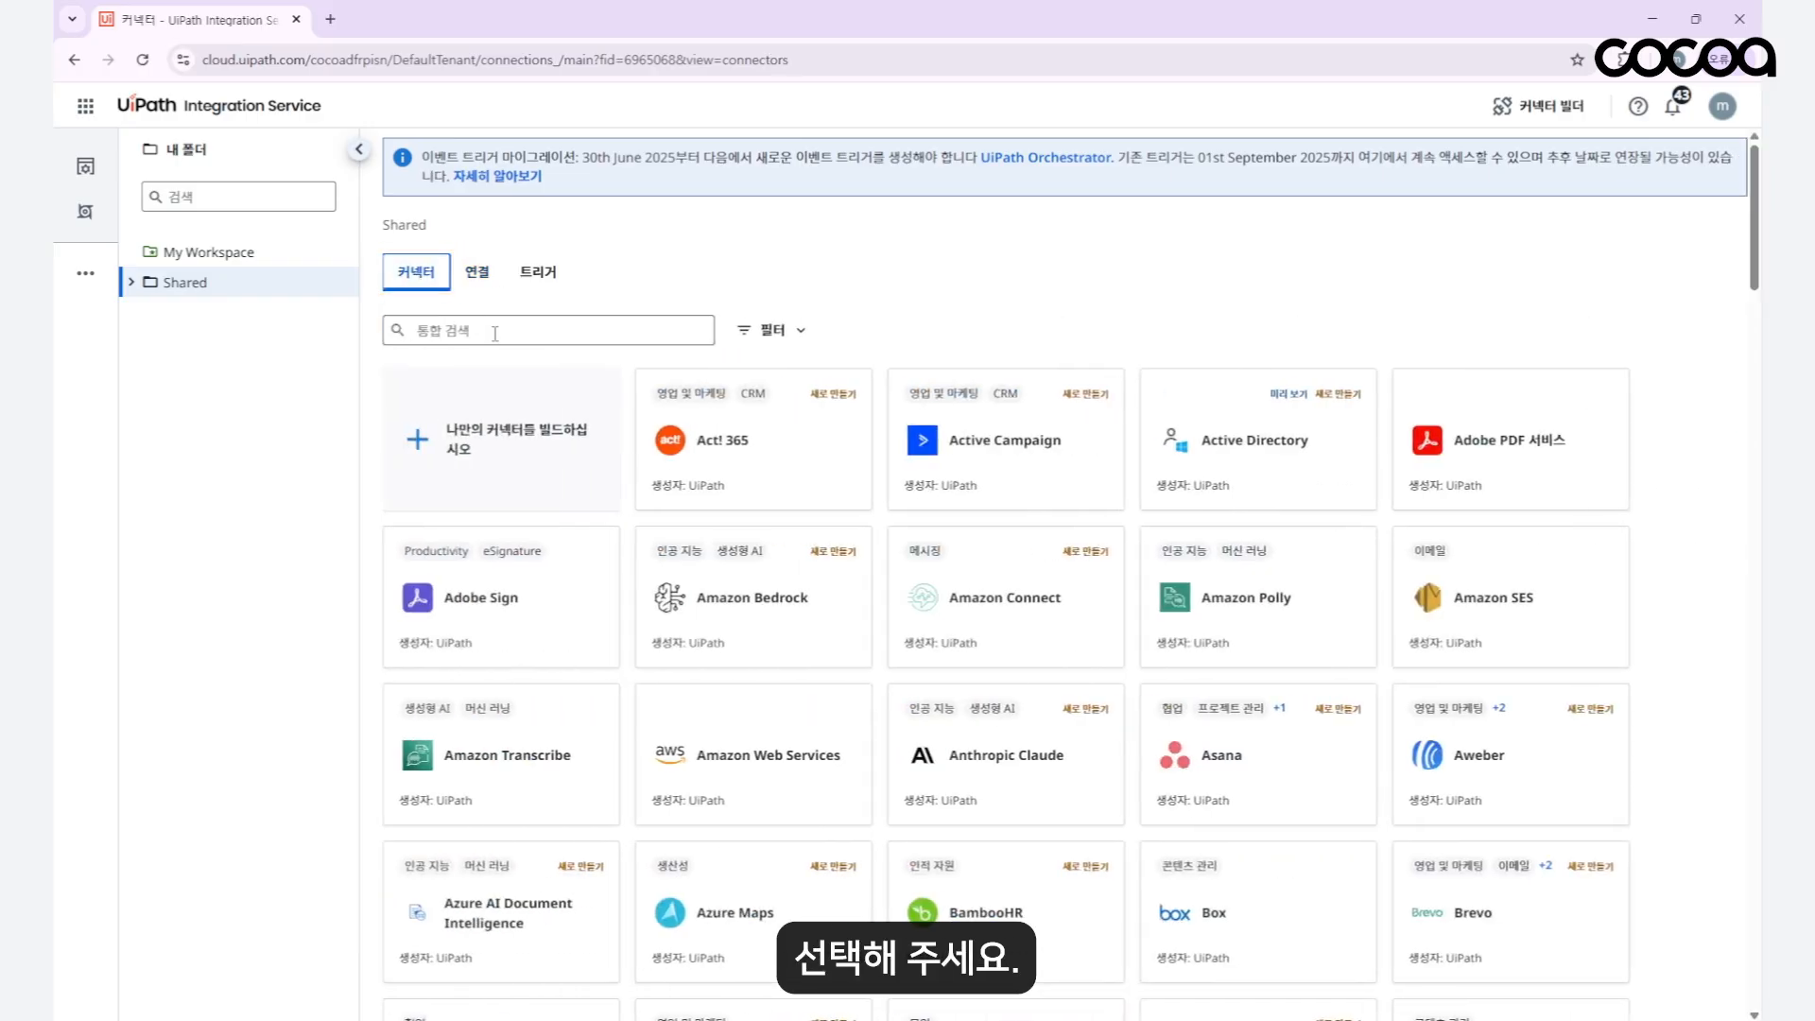
Step: Search the Shared folder's connectors for gmail and open the Gmail connector
{"action": "left_click", "coordinate": [502, 333]}
{"action": "type", "text": "gmail"}
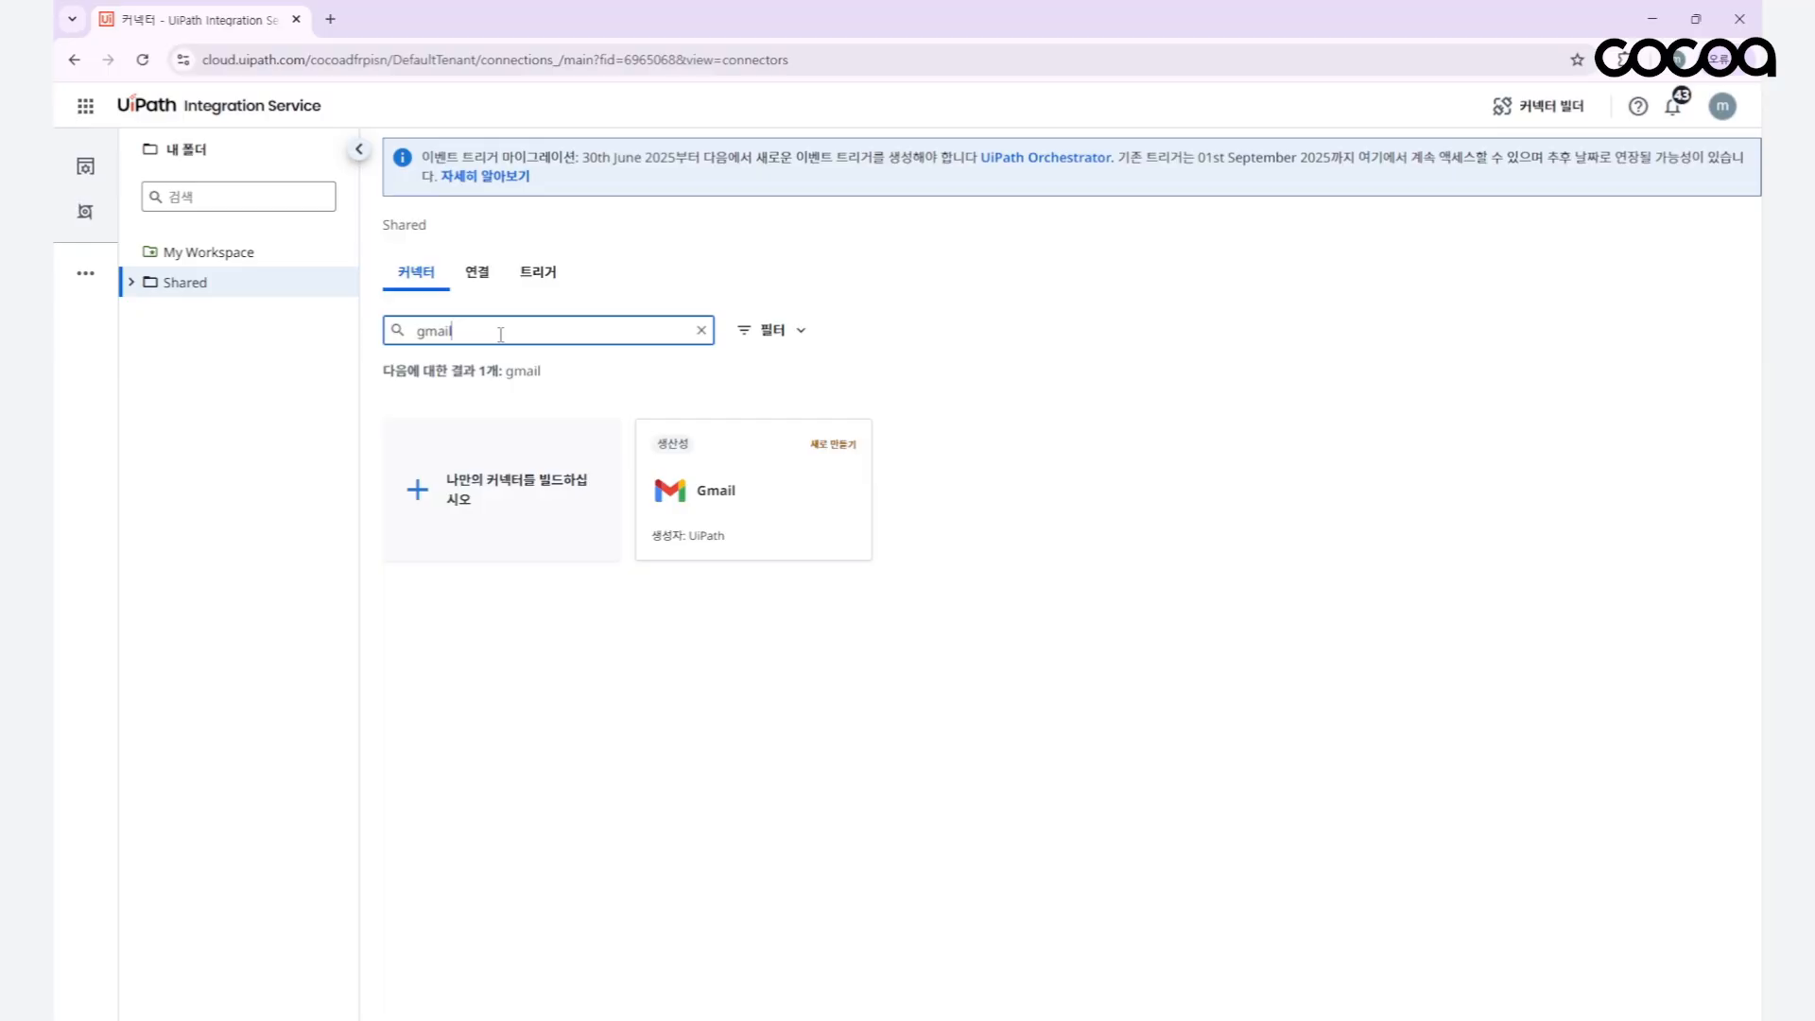
{"action": "left_click", "coordinate": [738, 487]}
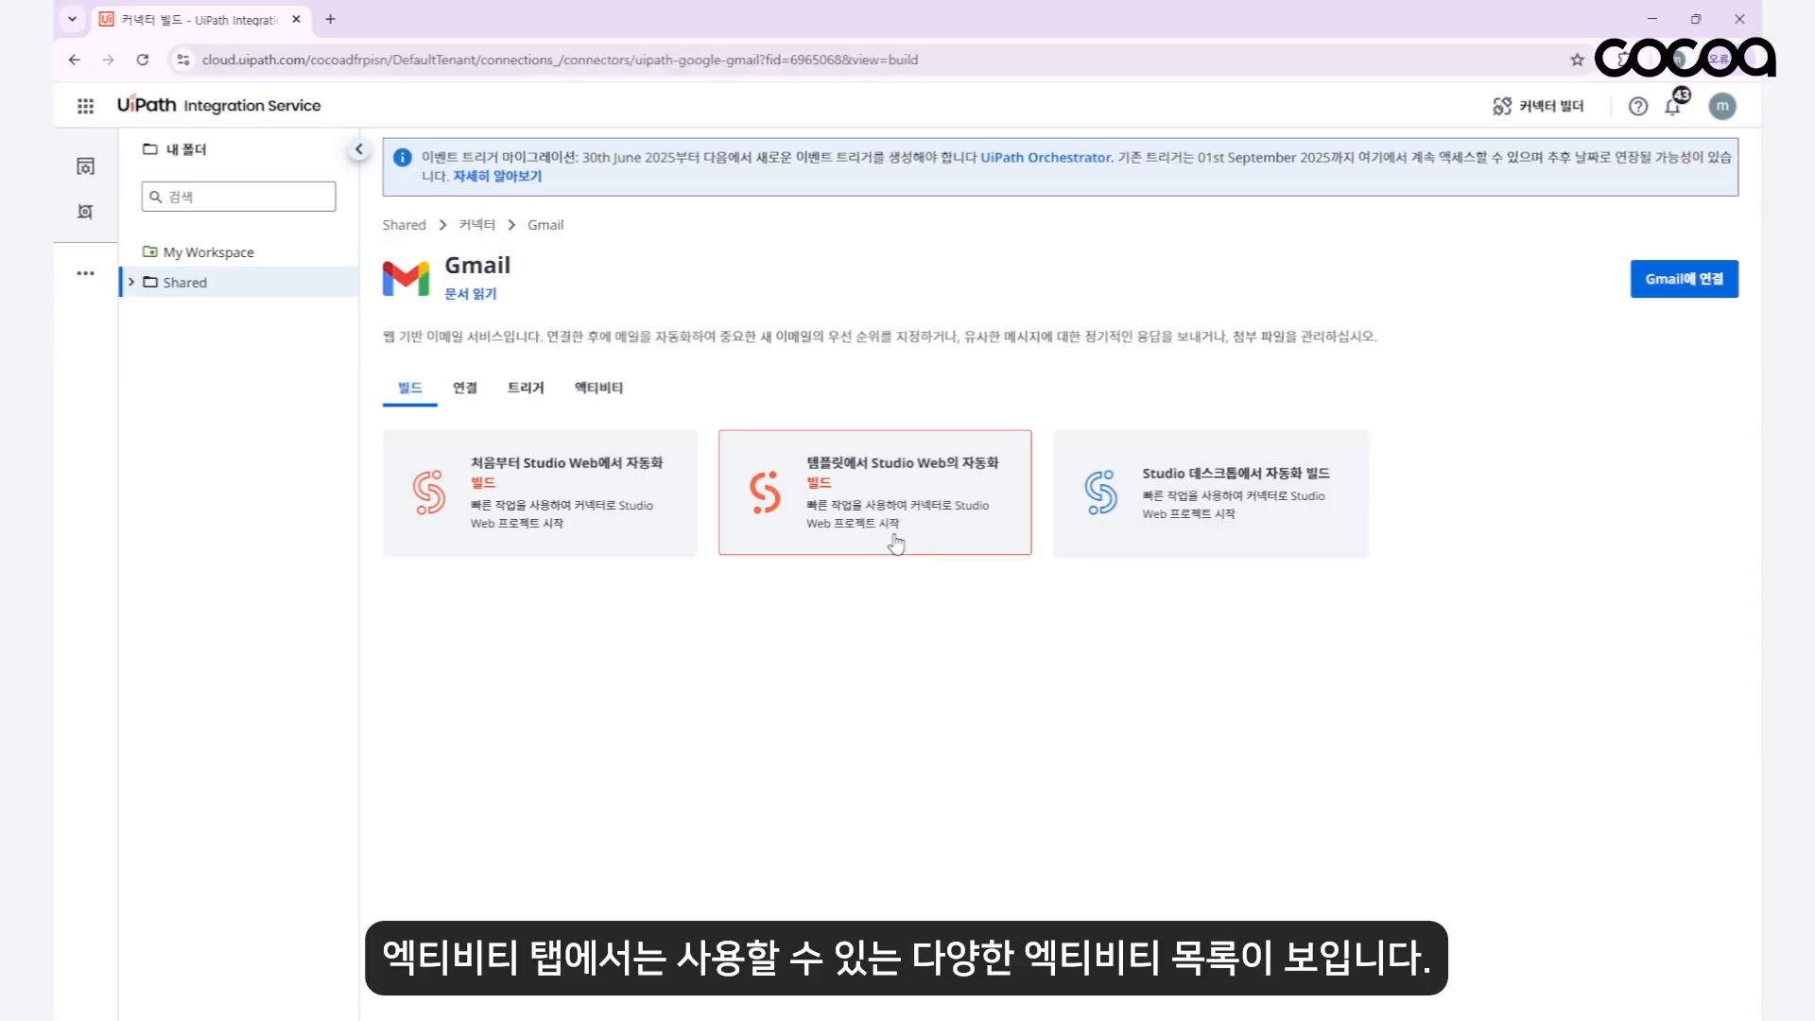
Step: Review the events and activities available for the Gmail connector
{"action": "left_click", "coordinate": [587, 405]}
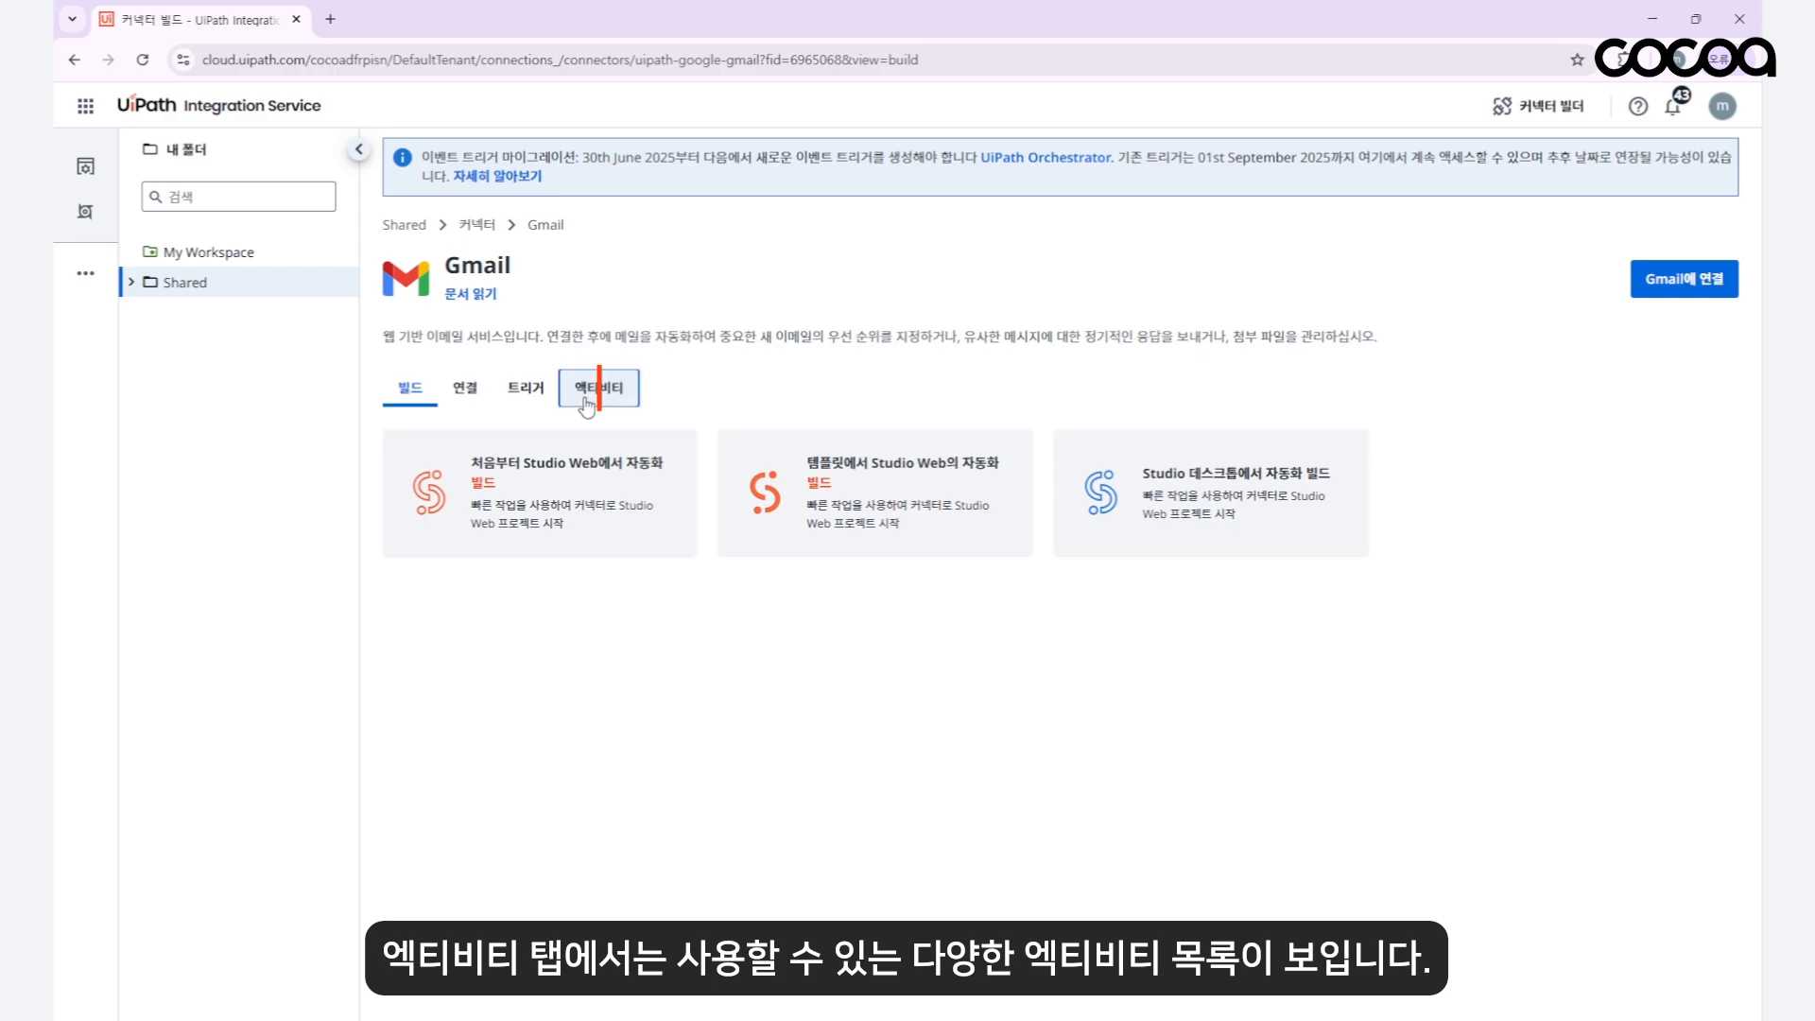
{"action": "scroll", "coordinate": [1597, 699], "scroll_direction": "down", "scroll_amount": 2}
{"action": "scroll", "coordinate": [1584, 704], "scroll_direction": "down", "scroll_amount": 8}
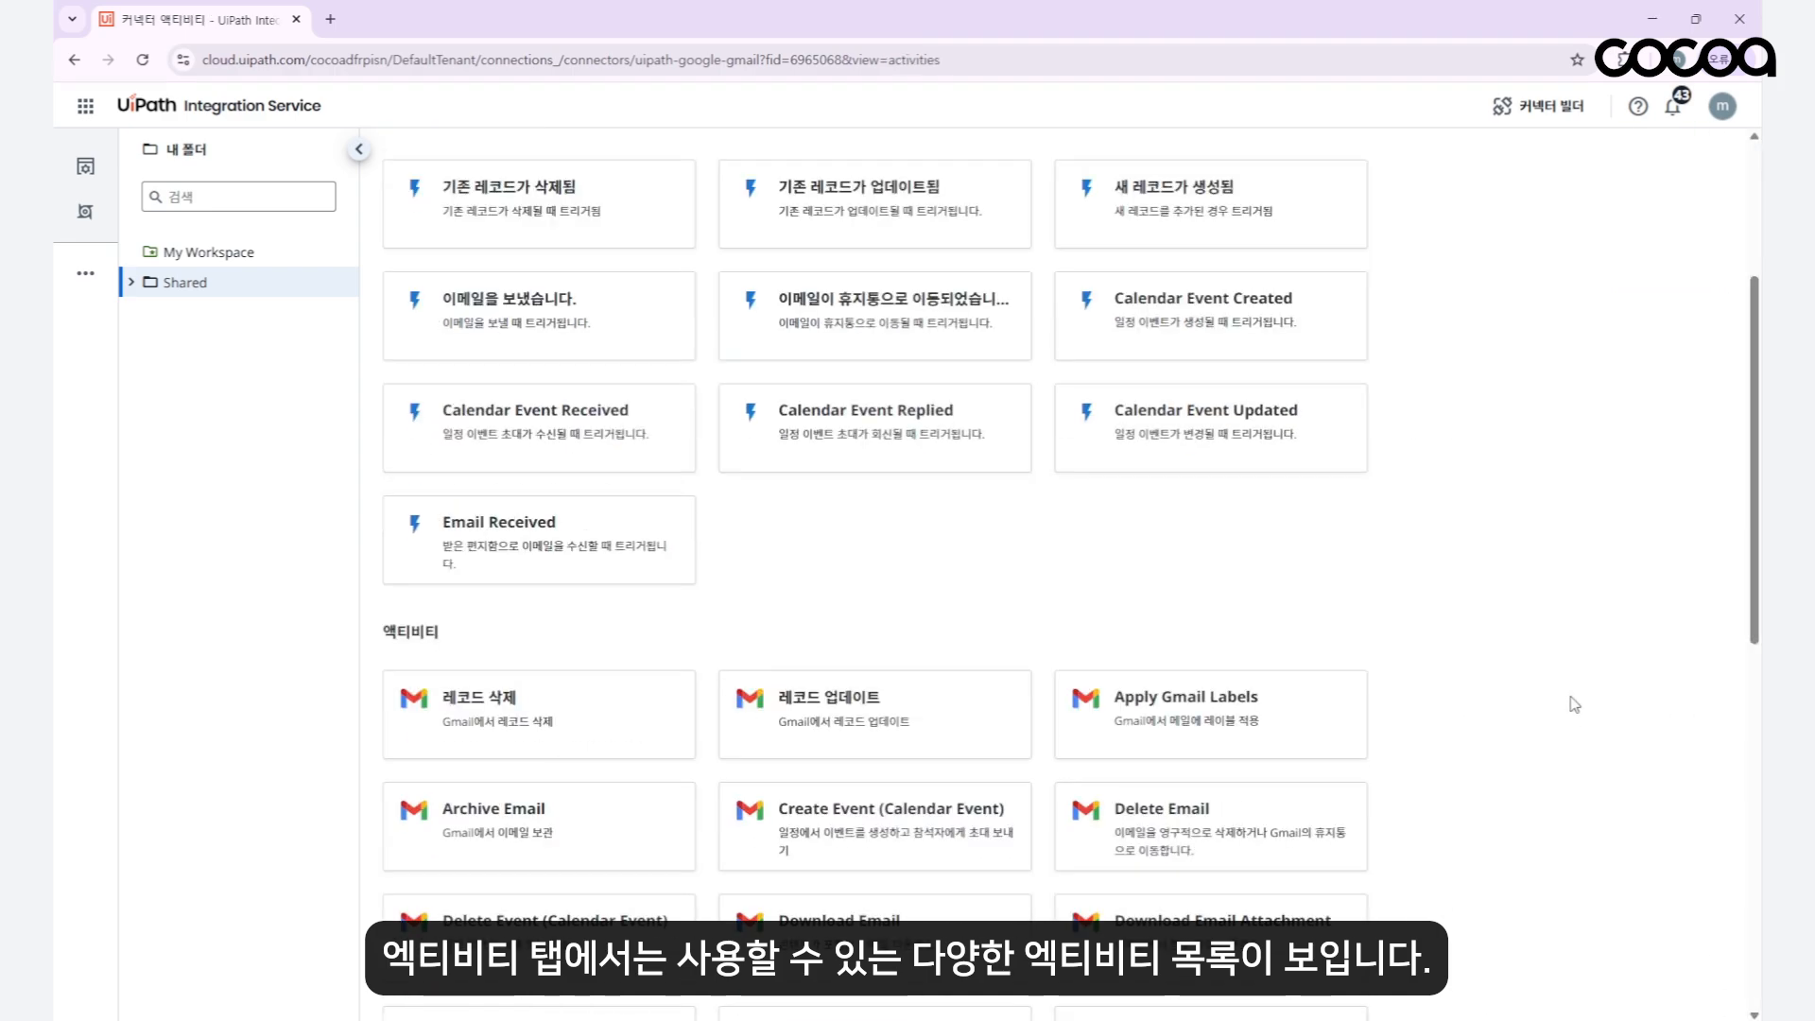
{"action": "scroll", "coordinate": [1560, 710], "scroll_direction": "down", "scroll_amount": 3}
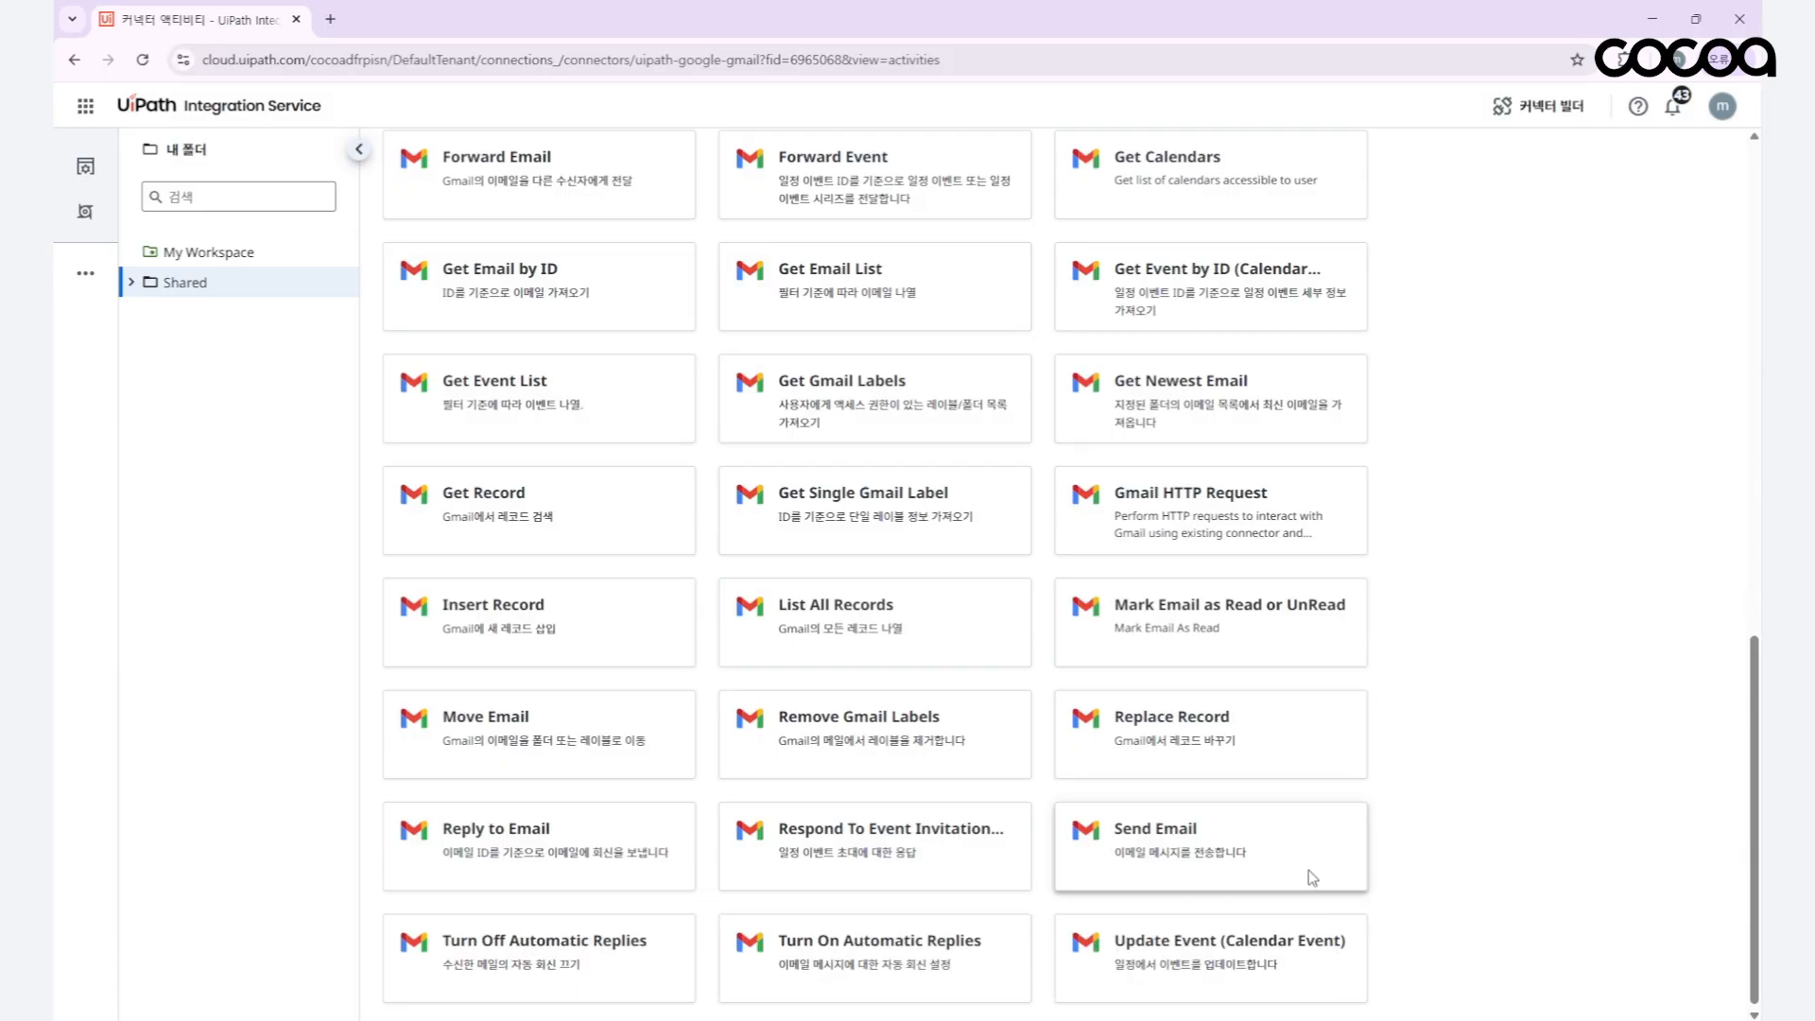
{"action": "scroll", "coordinate": [1581, 766], "scroll_direction": "up", "scroll_amount": 6}
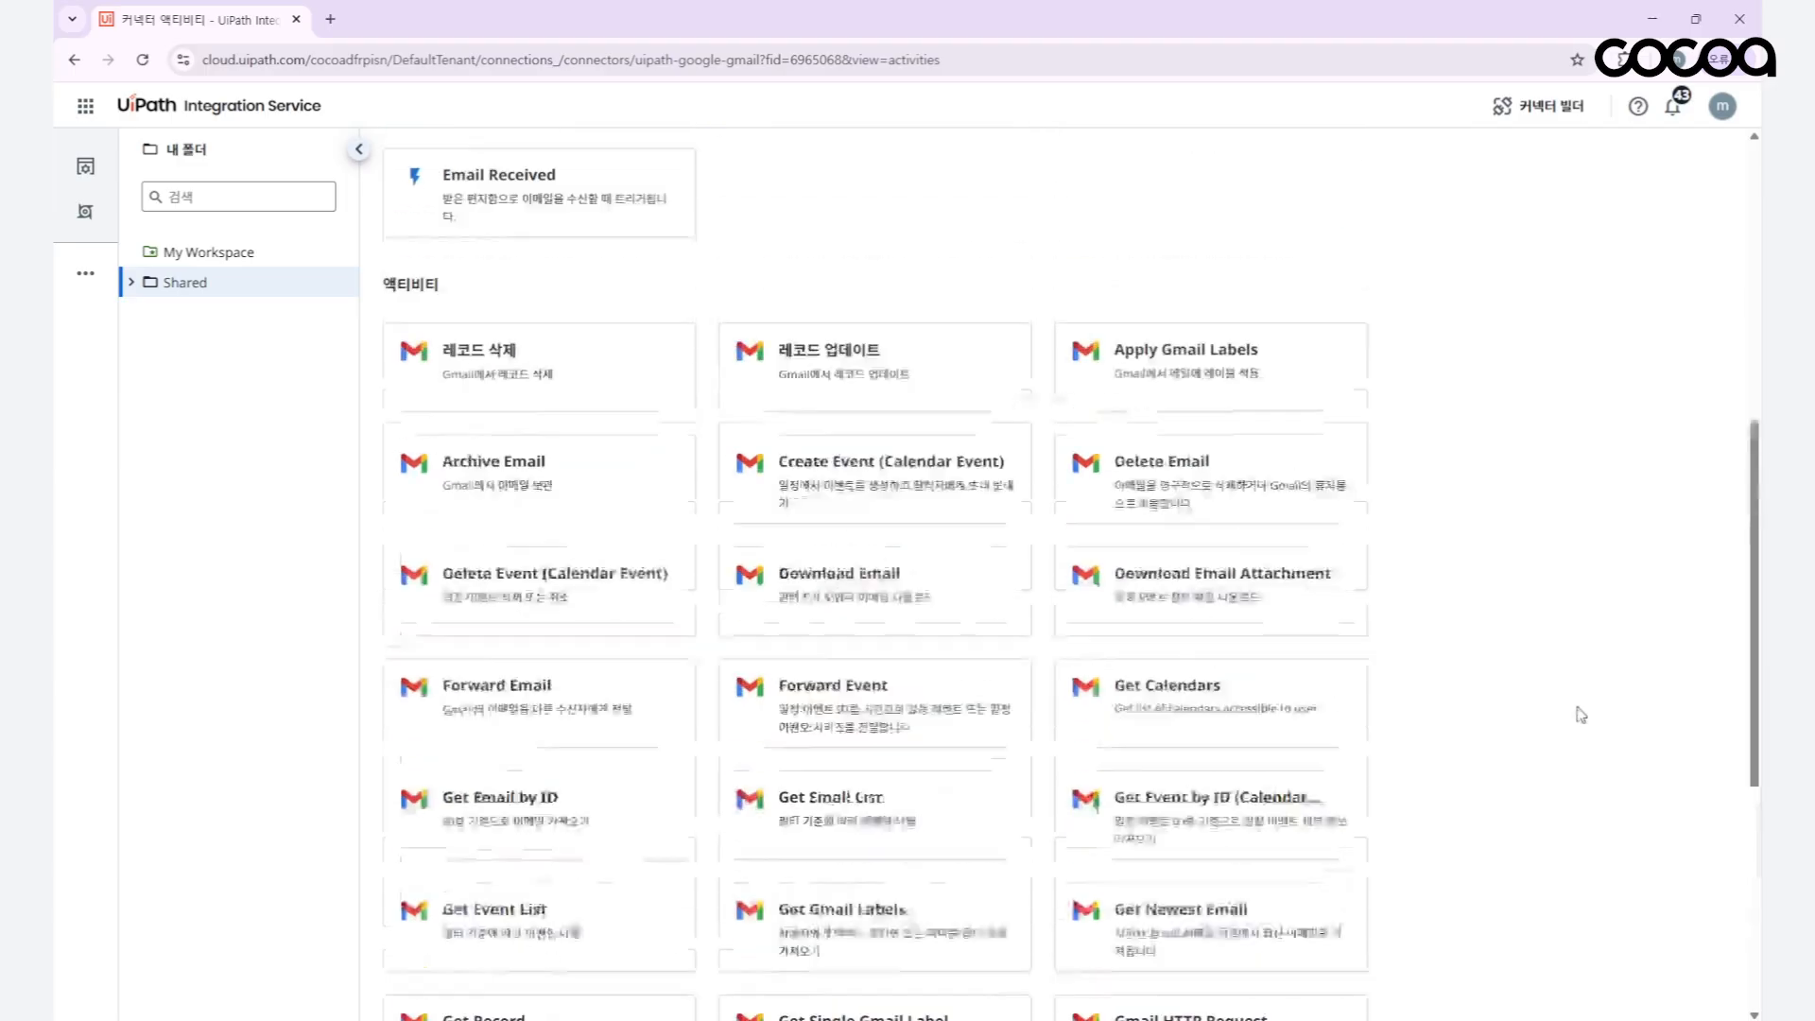
{"action": "scroll", "coordinate": [1579, 699], "scroll_direction": "up", "scroll_amount": 8}
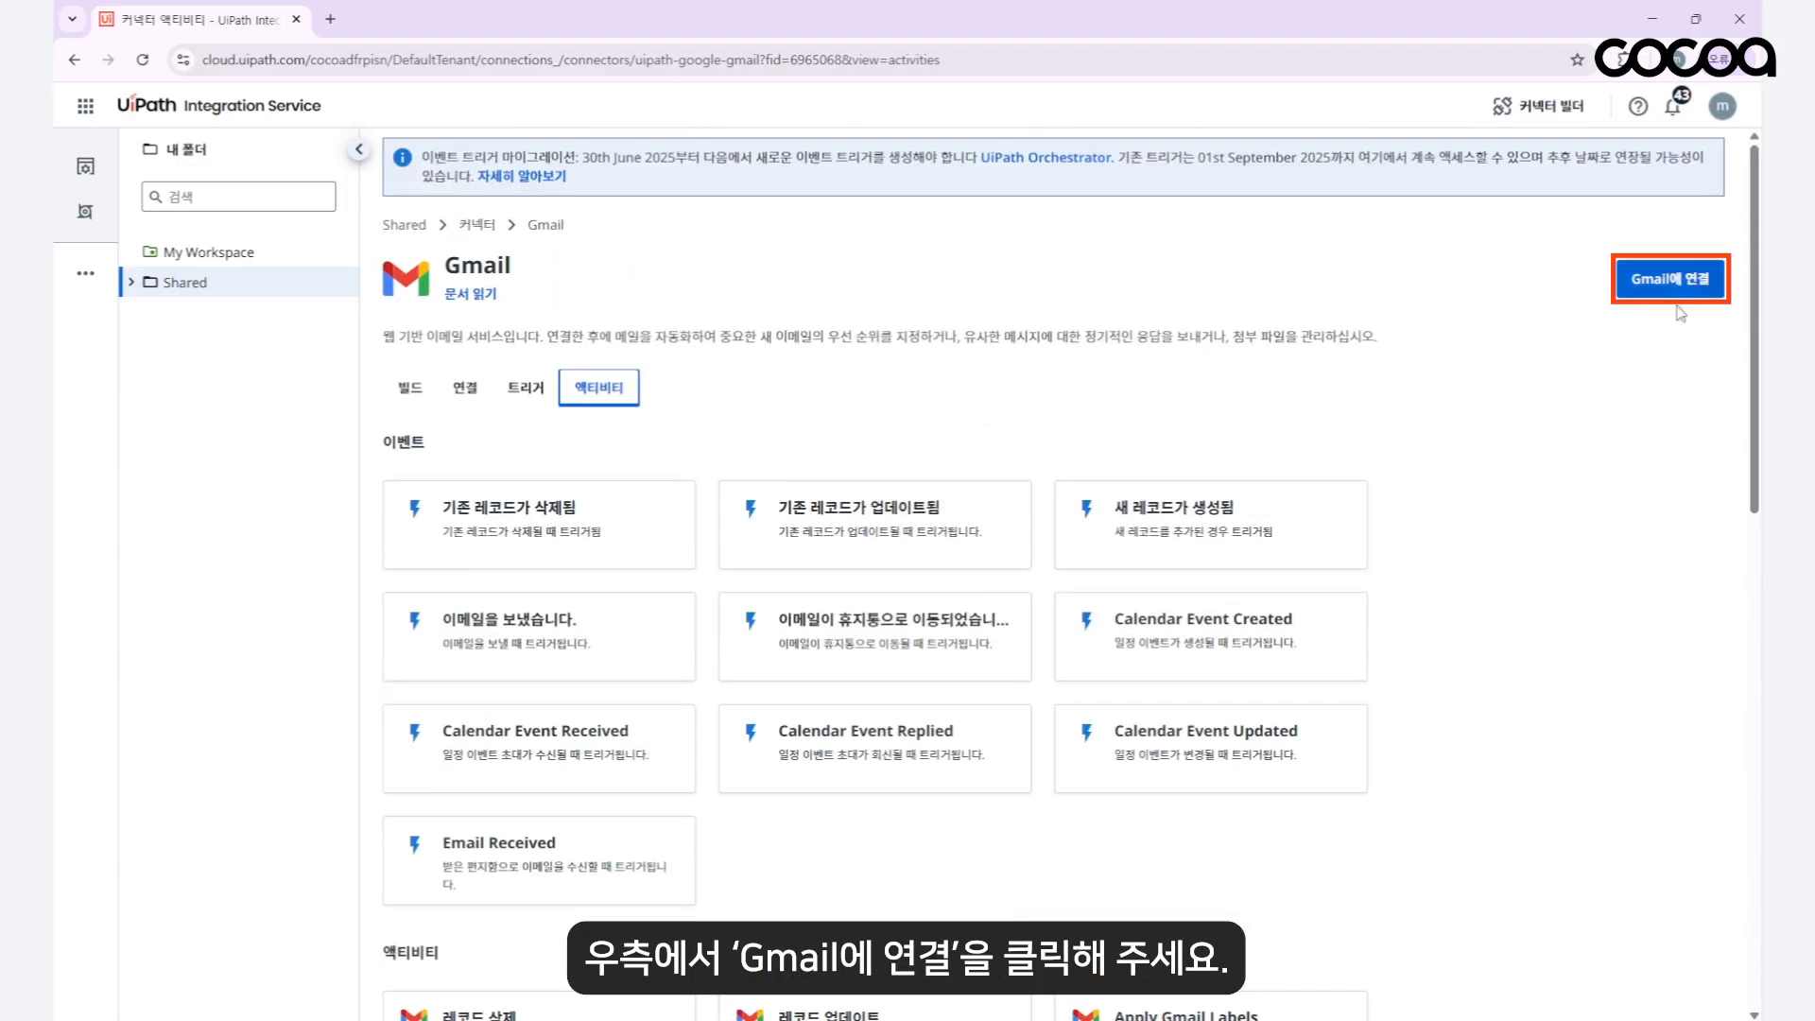
Step: Create a Gmail connection in the Shared folder with OAuth 2.0 Authorization code, choosing the Google account and granting UiPath for Gmail access
{"action": "left_click", "coordinate": [1683, 285]}
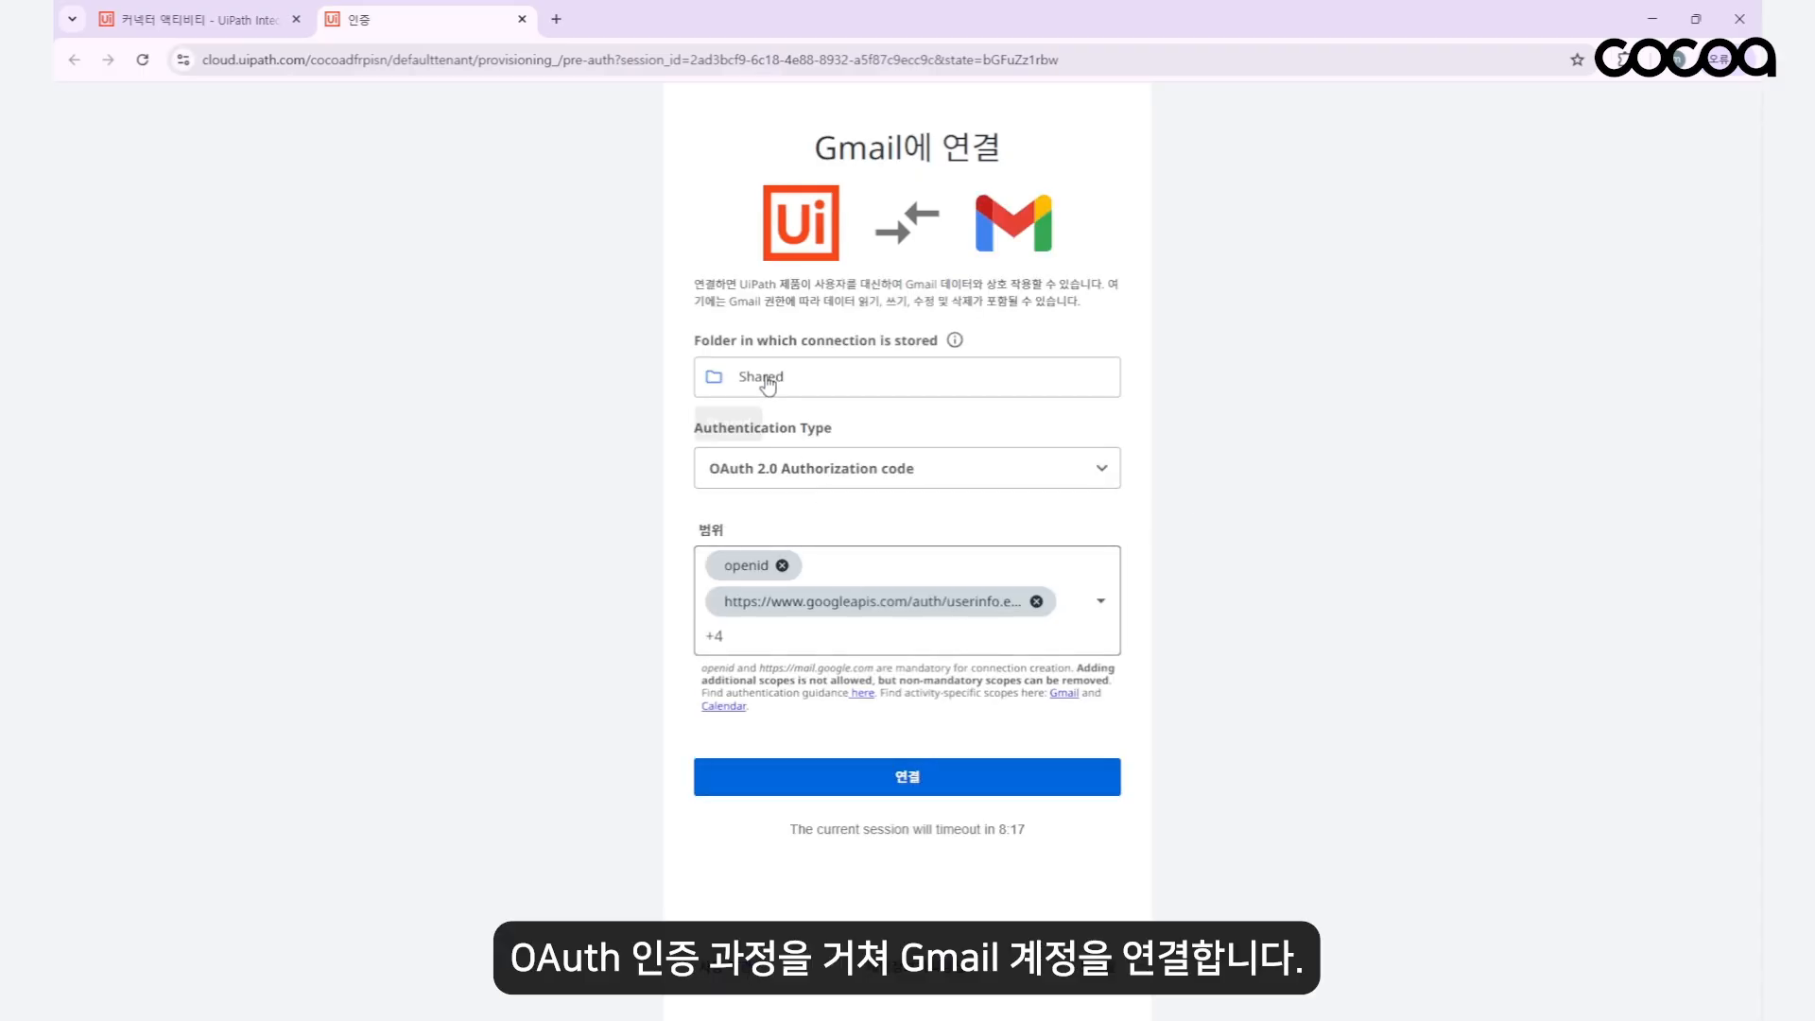
{"action": "left_click", "coordinate": [919, 777]}
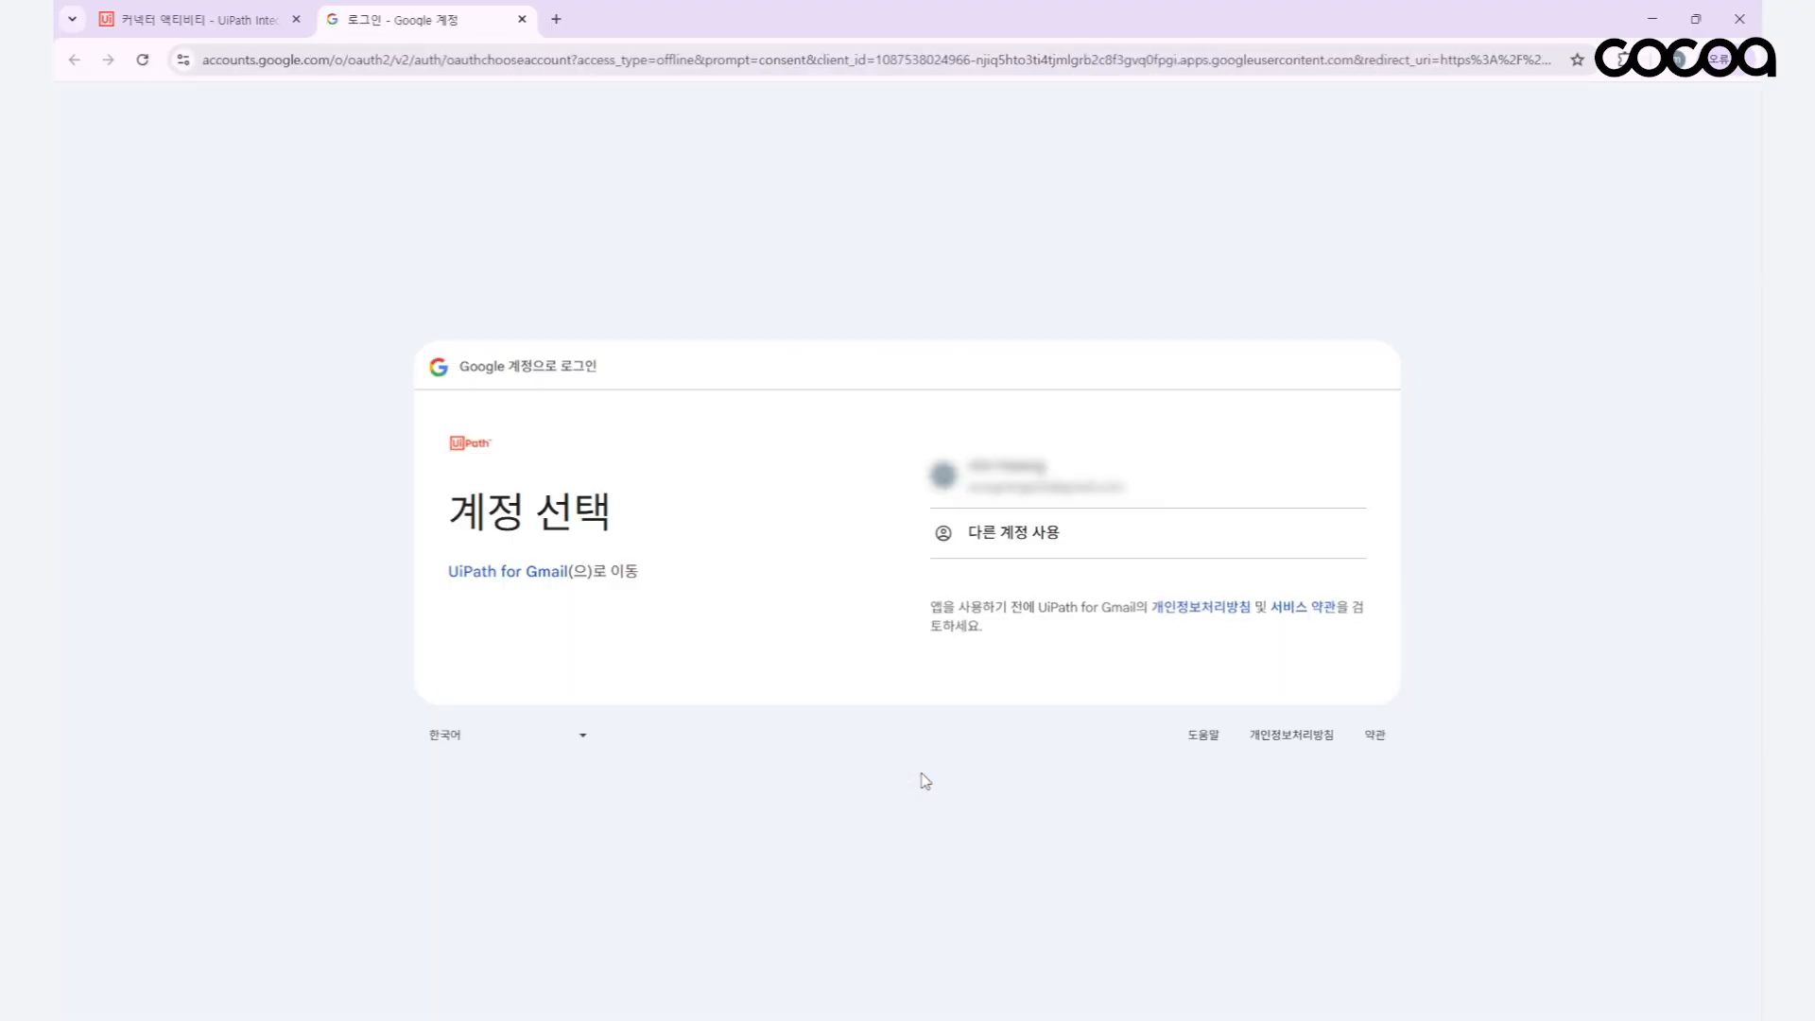
{"action": "left_click", "coordinate": [1003, 508]}
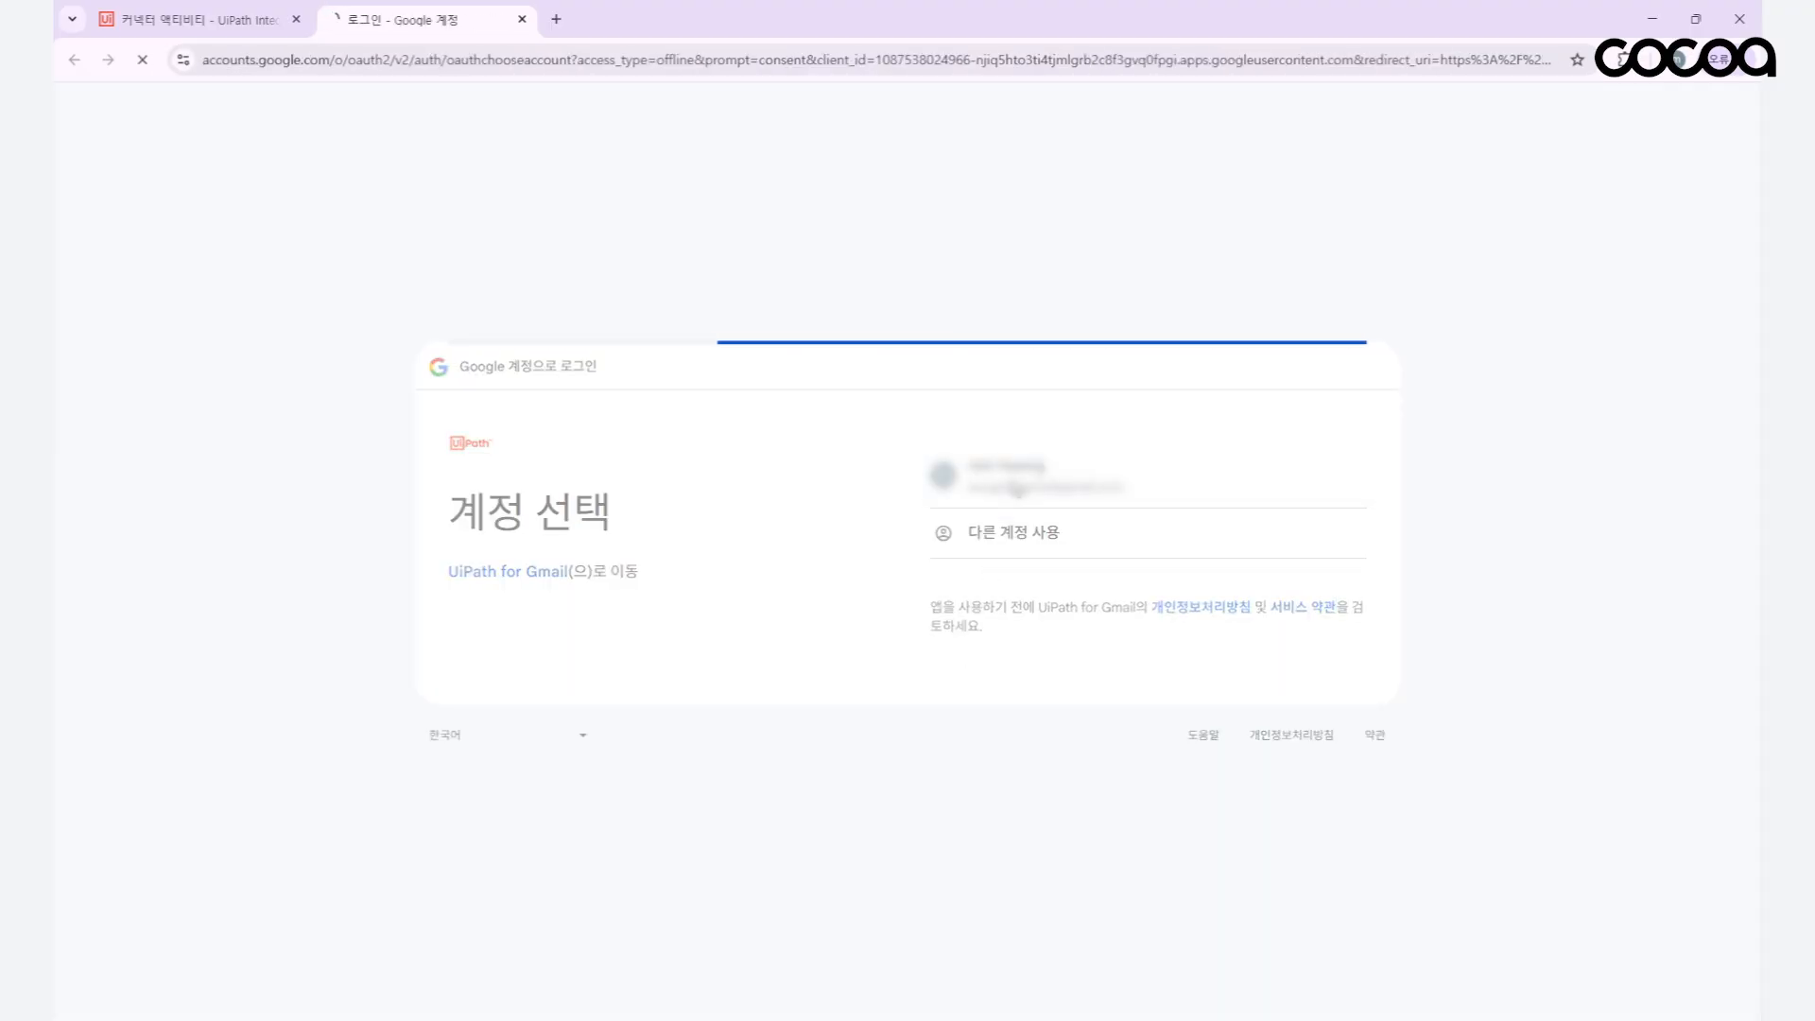
{"action": "left_click", "coordinate": [1252, 668]}
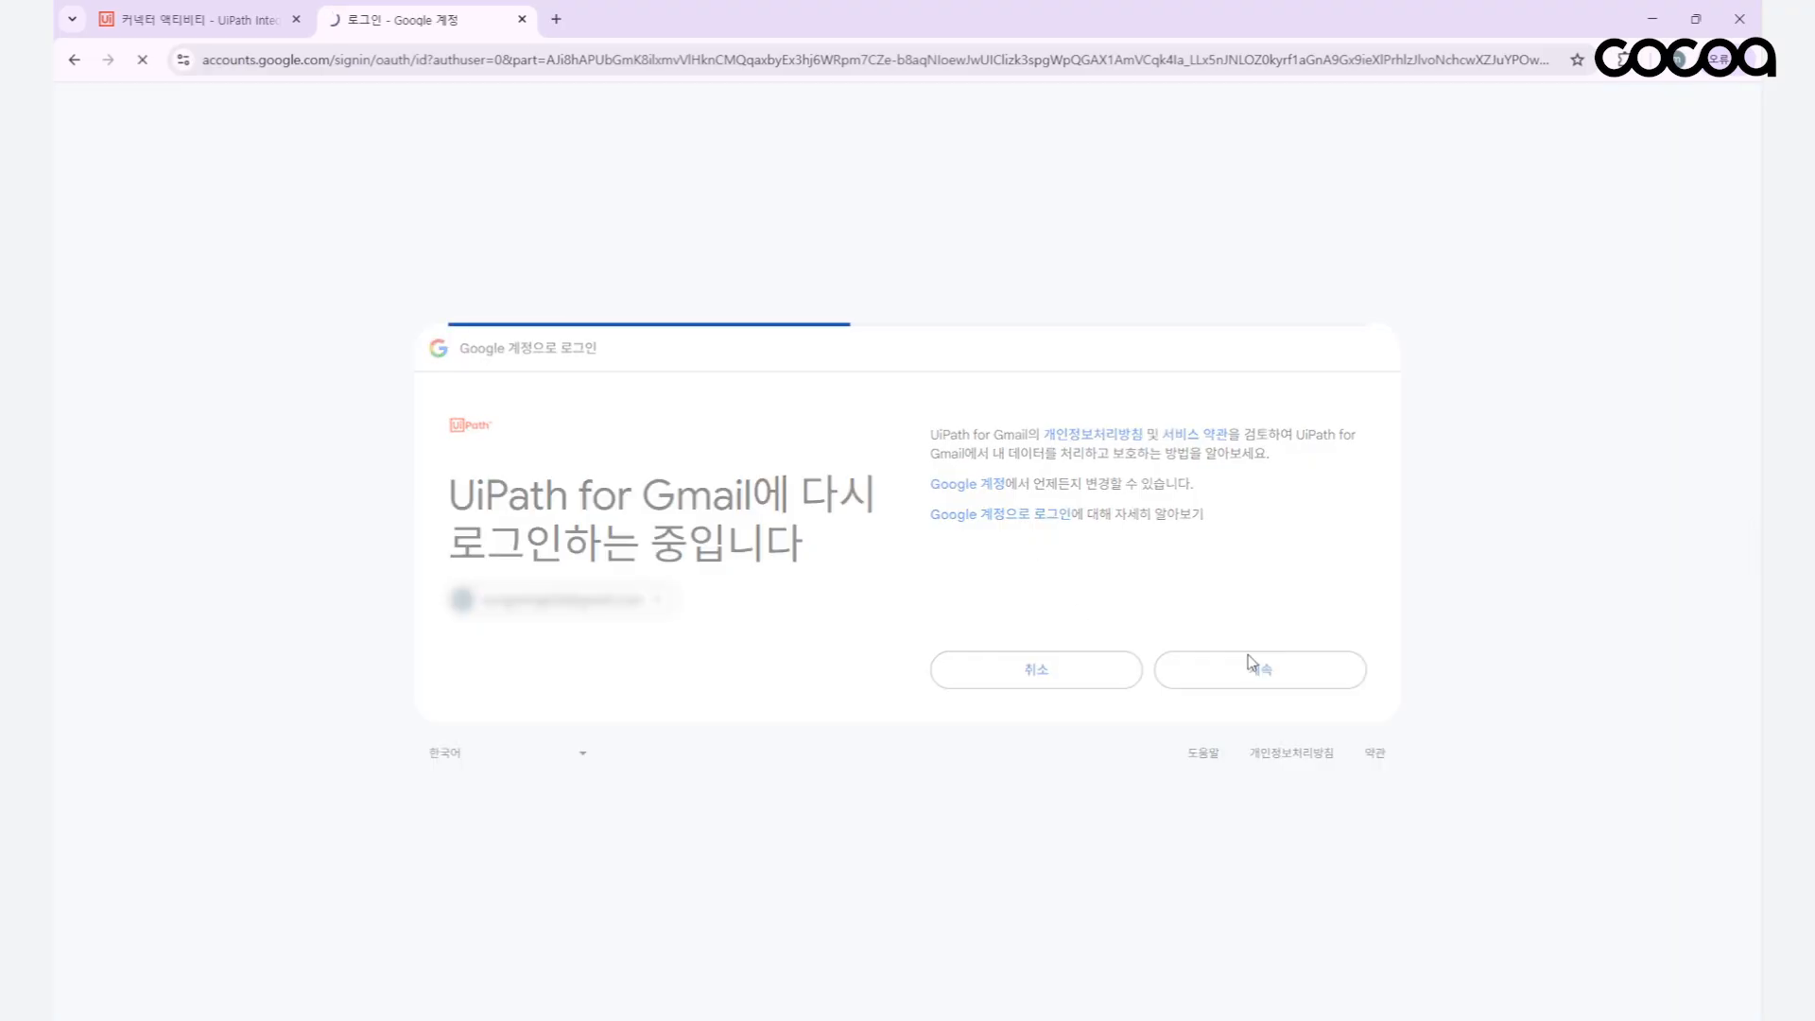
{"action": "left_click", "coordinate": [1260, 718]}
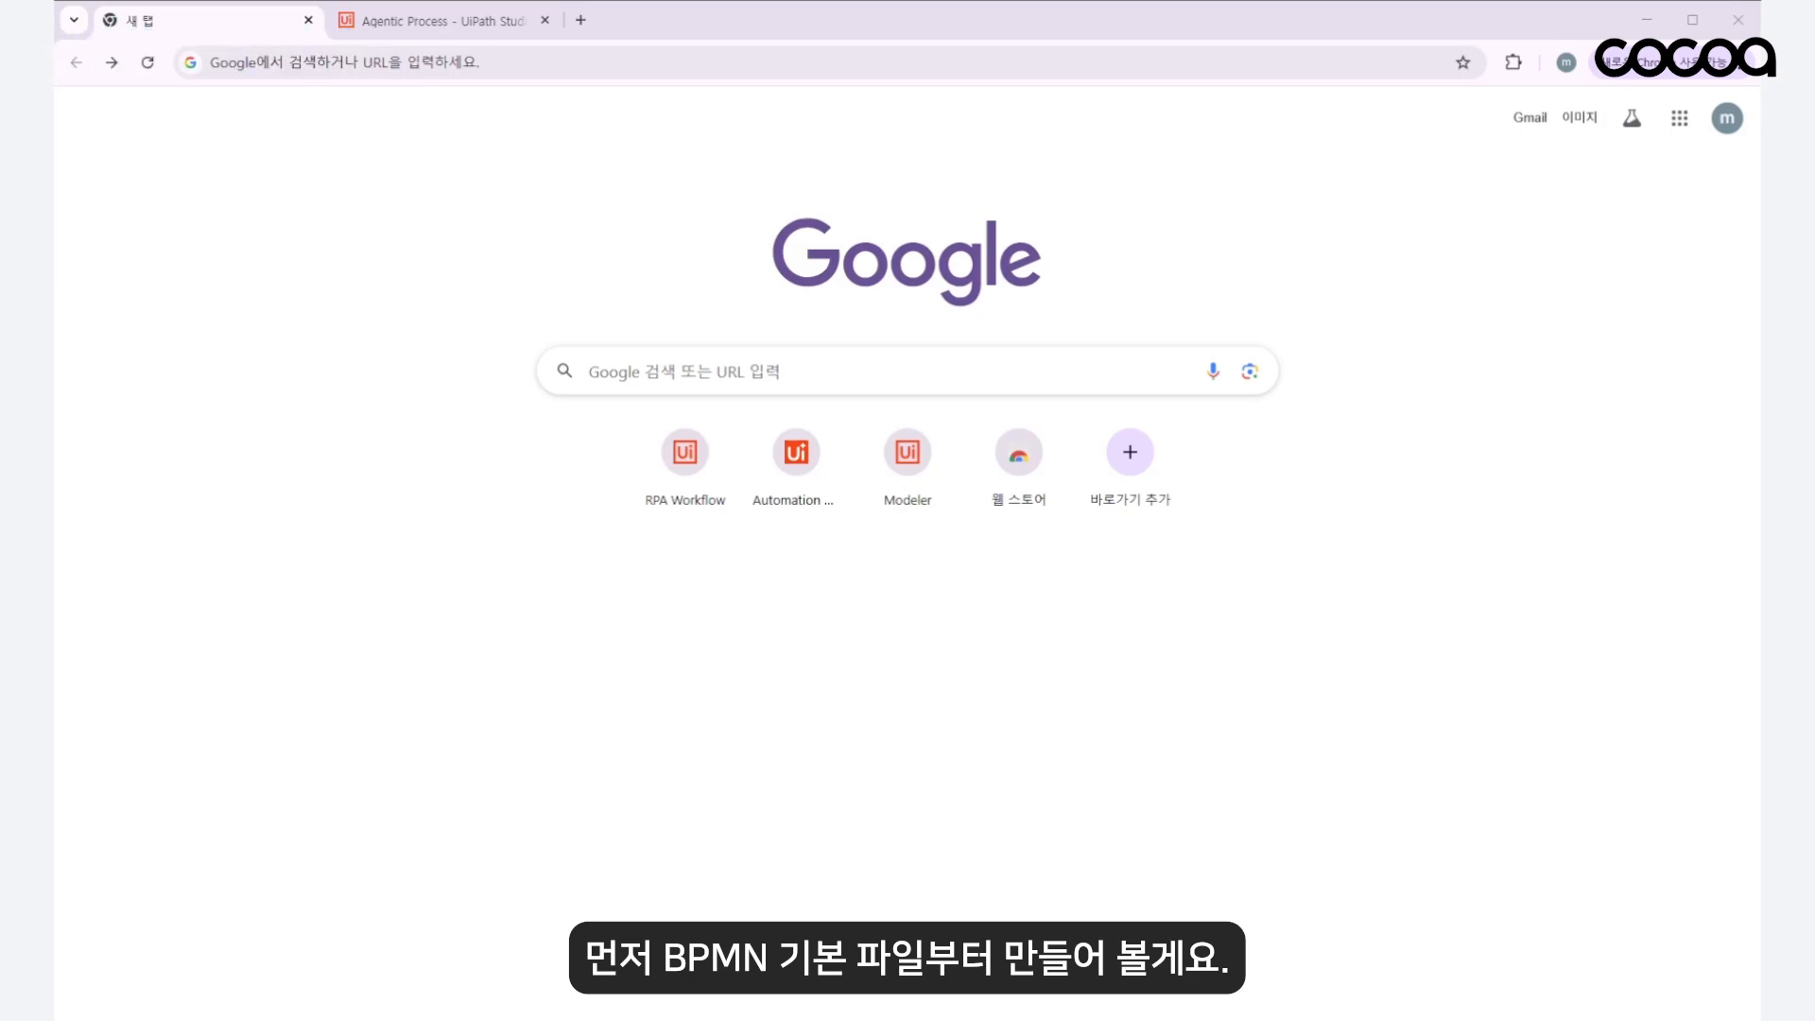
{"action": "left_click", "coordinate": [331, 64]}
{"action": "type", "text": "https://bpmn.uipath.com/"}
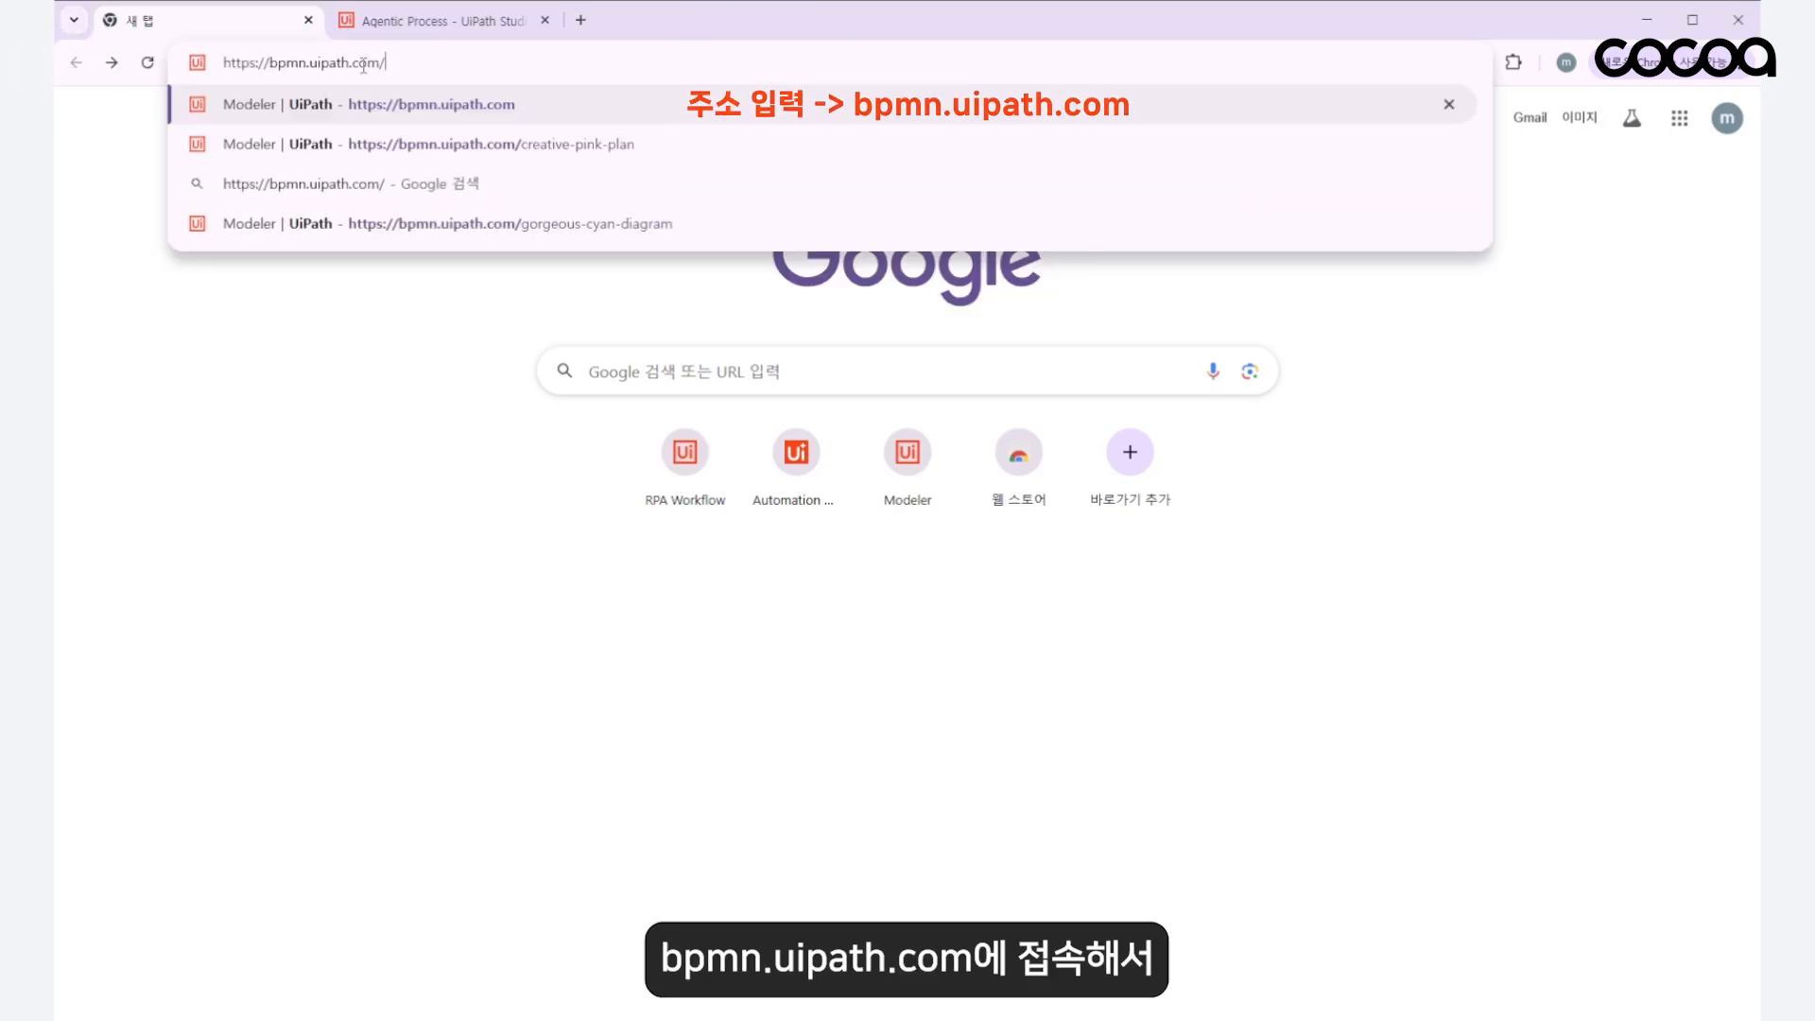
{"action": "key", "text": "Return"}
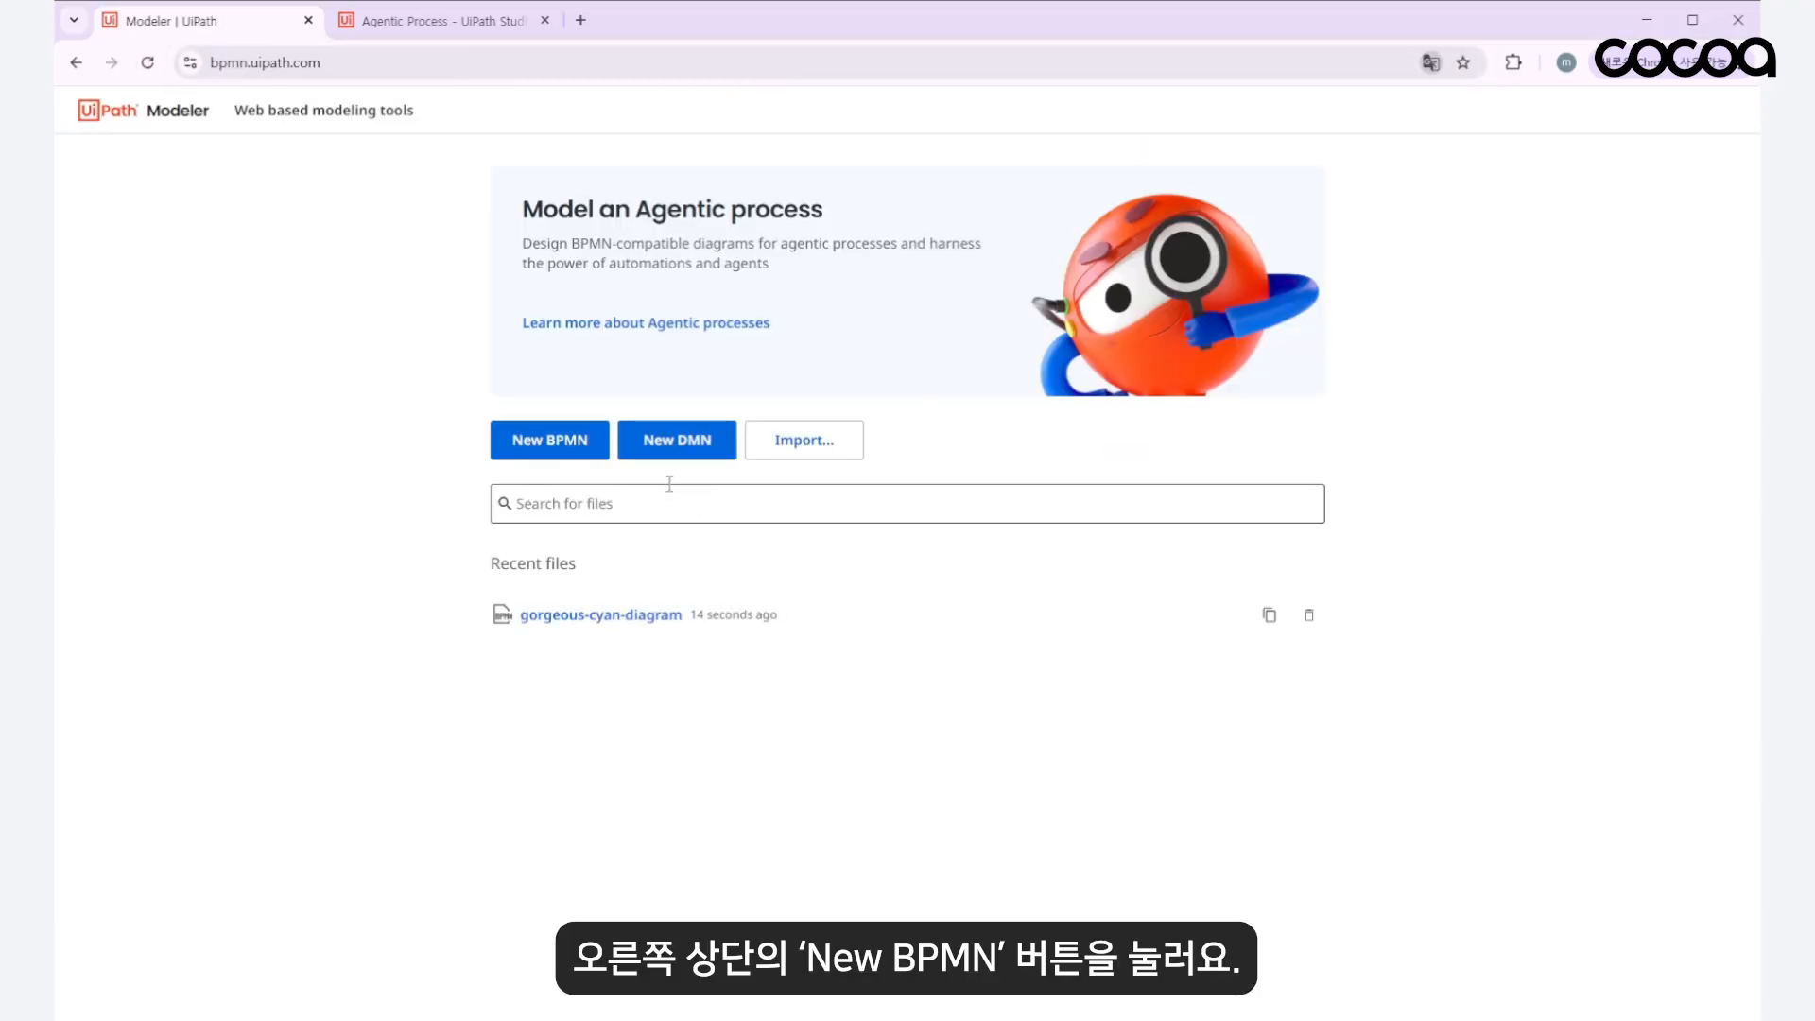
{"action": "left_click", "coordinate": [561, 443]}
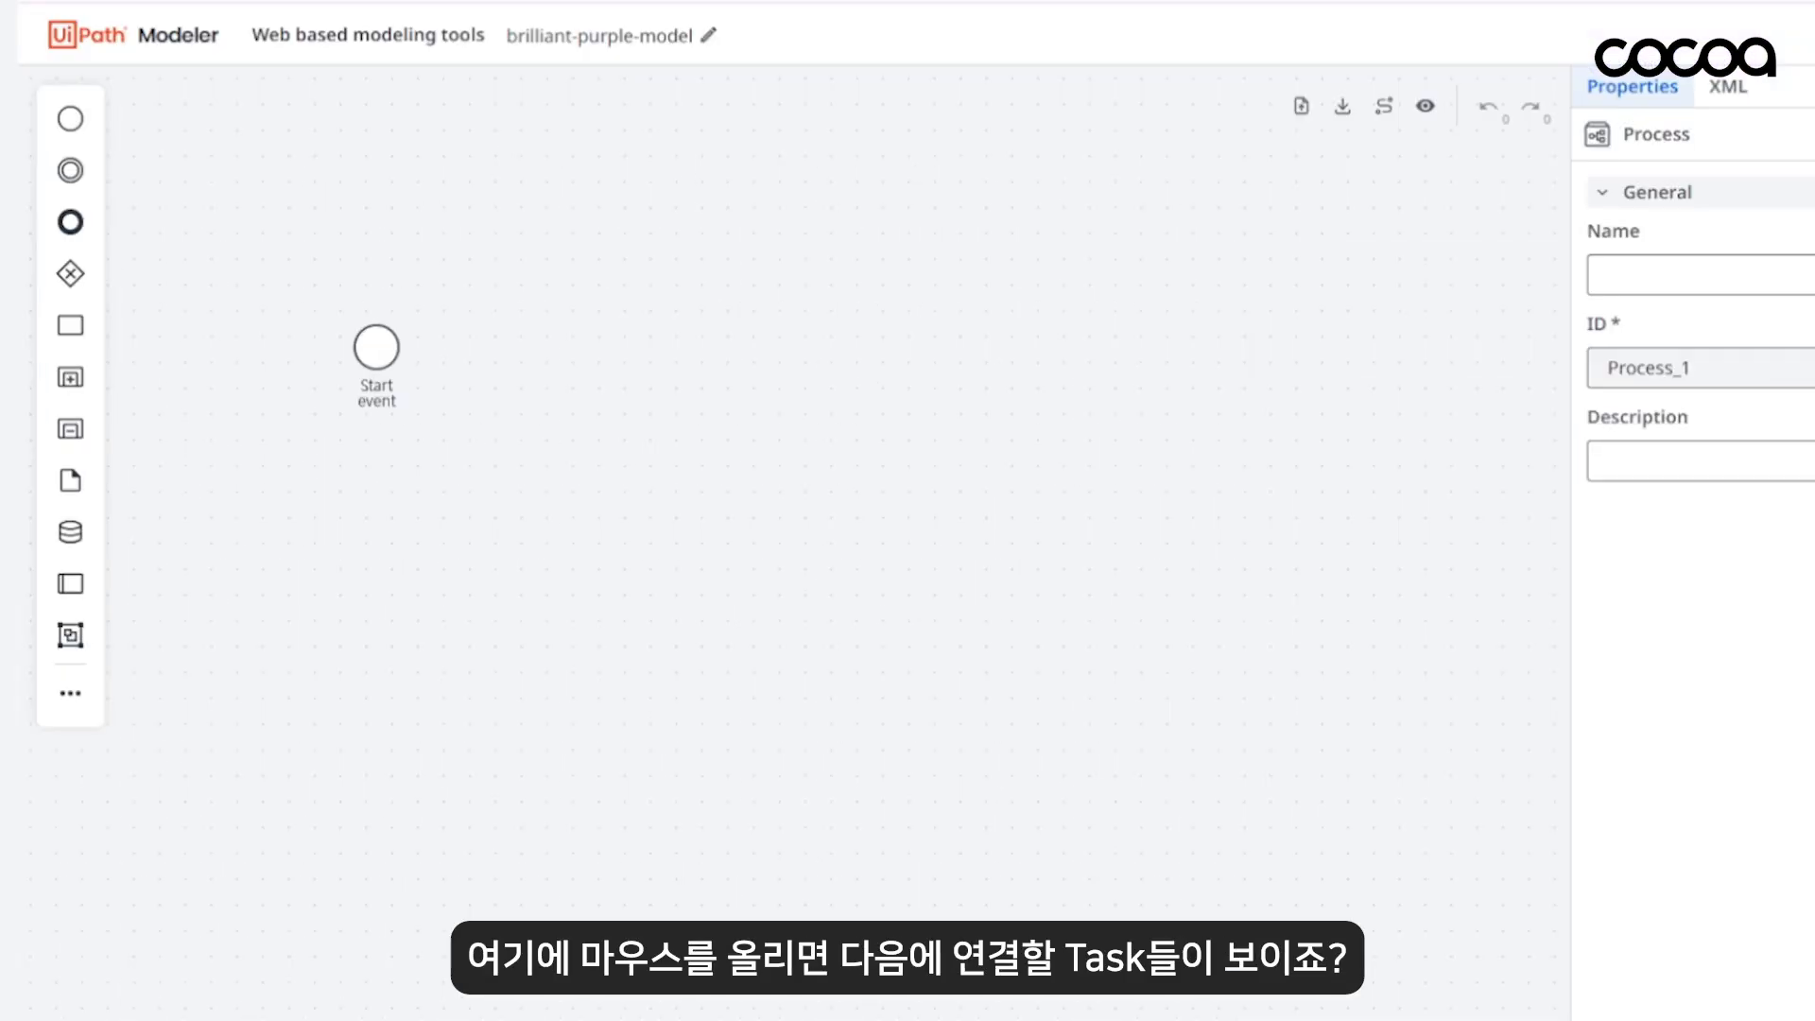
Step: Append a task to the Start event and name it 네이버 뉴스 추출(rpa)
{"action": "left_click", "coordinate": [376, 350]}
{"action": "left_click", "coordinate": [310, 254]}
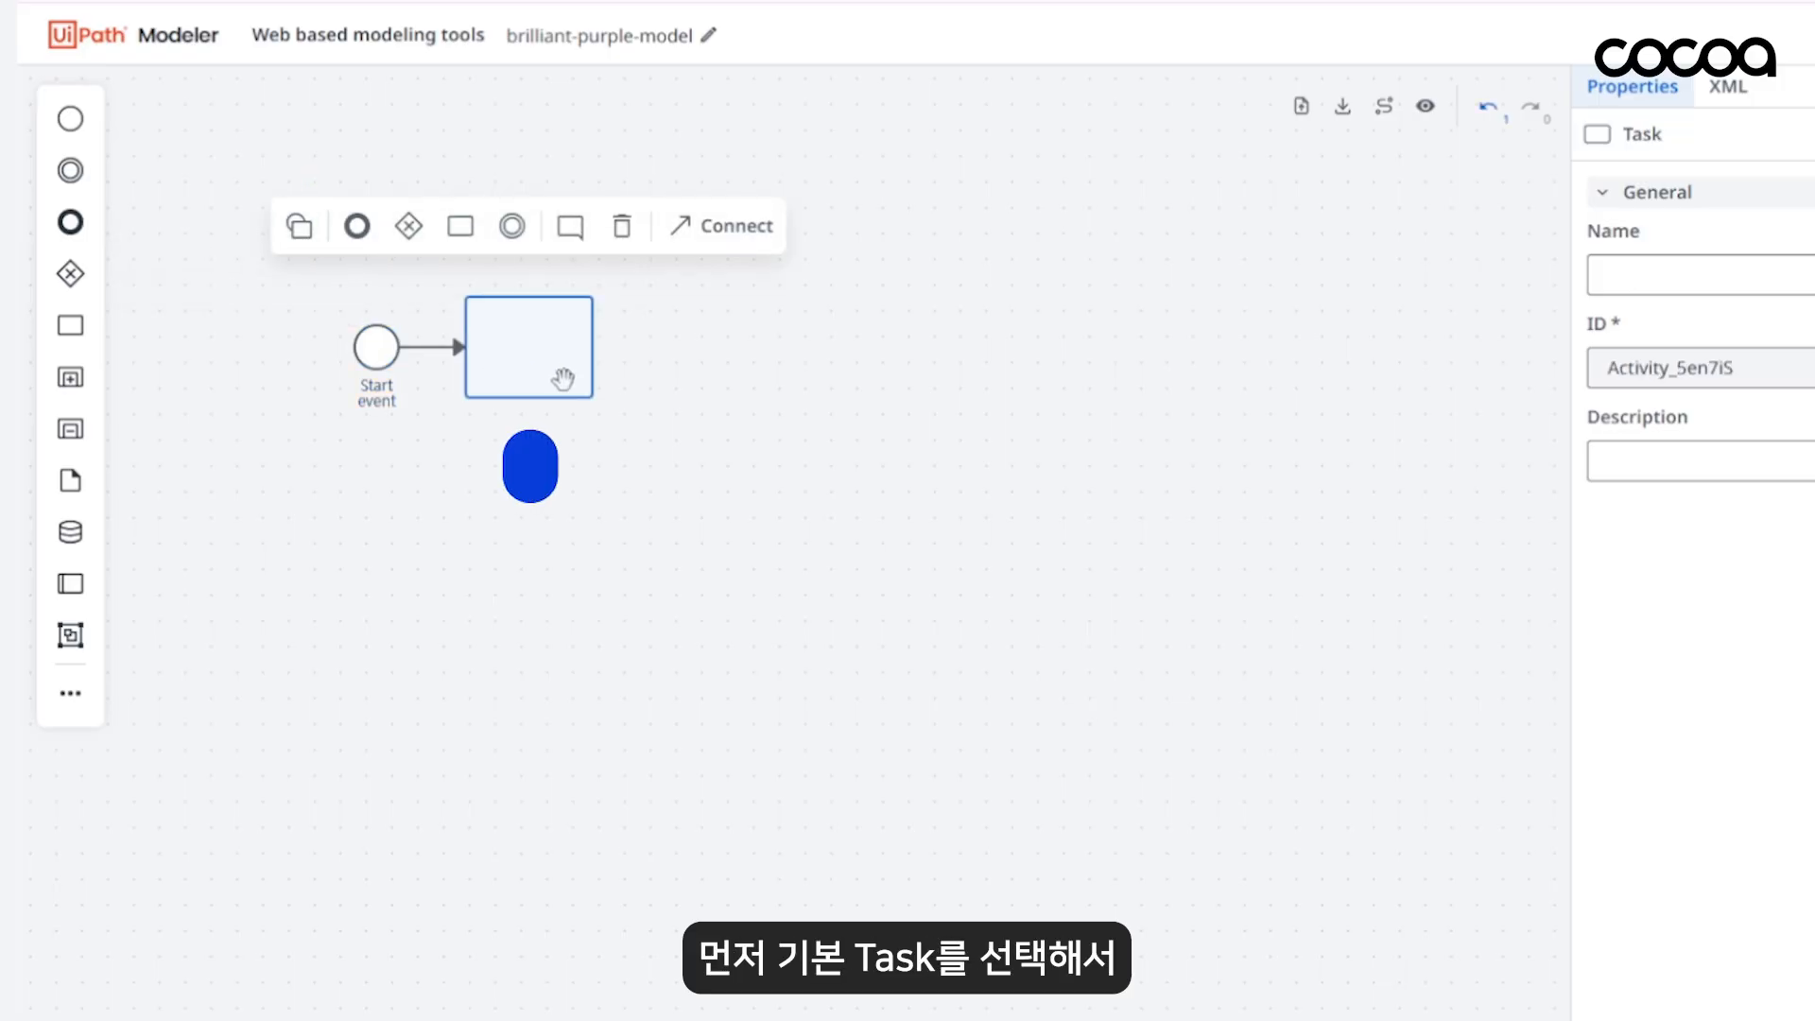
{"action": "type", "text": "sp"}
{"action": "type", "text": "네이버 뉴"}
{"action": "type", "text": "스 추출"}
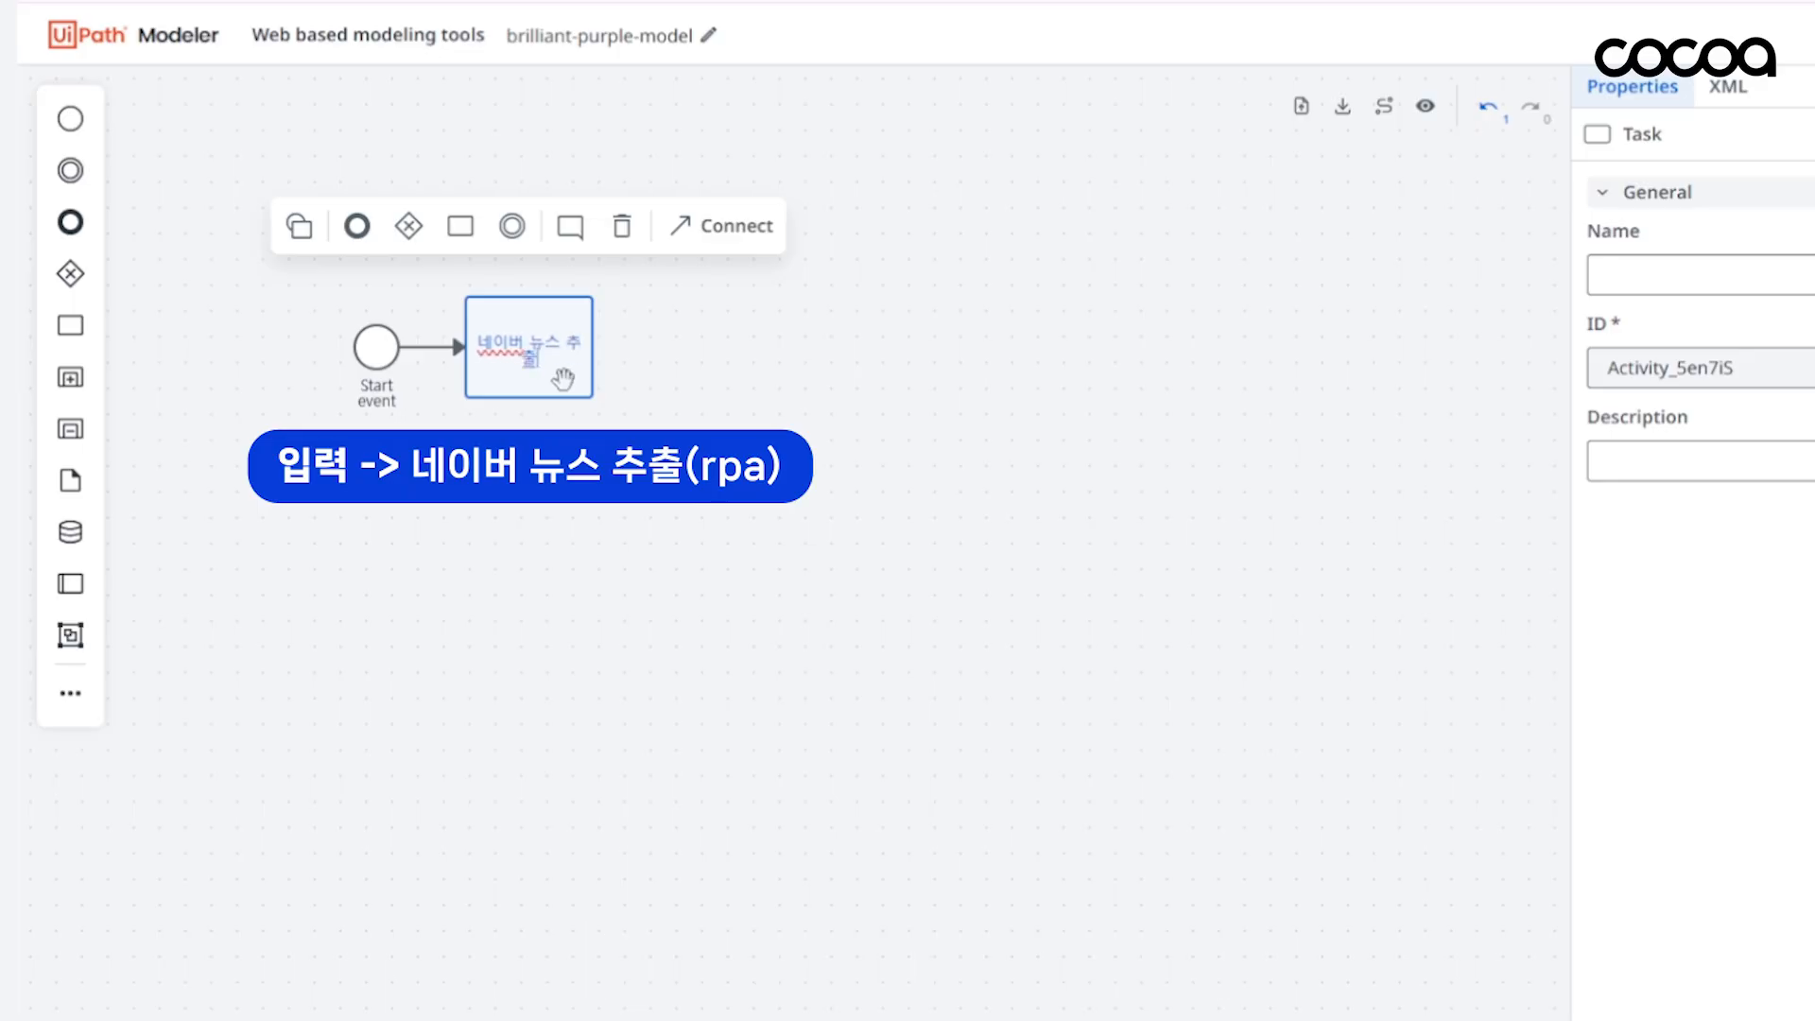
{"action": "type", "text": "(rpa"}
{"action": "left_click", "coordinate": [599, 456]}
Step: Append a task after 네이버 뉴스 추출(rpa) and name it 중복제거(agent)
{"action": "left_click", "coordinate": [567, 355]}
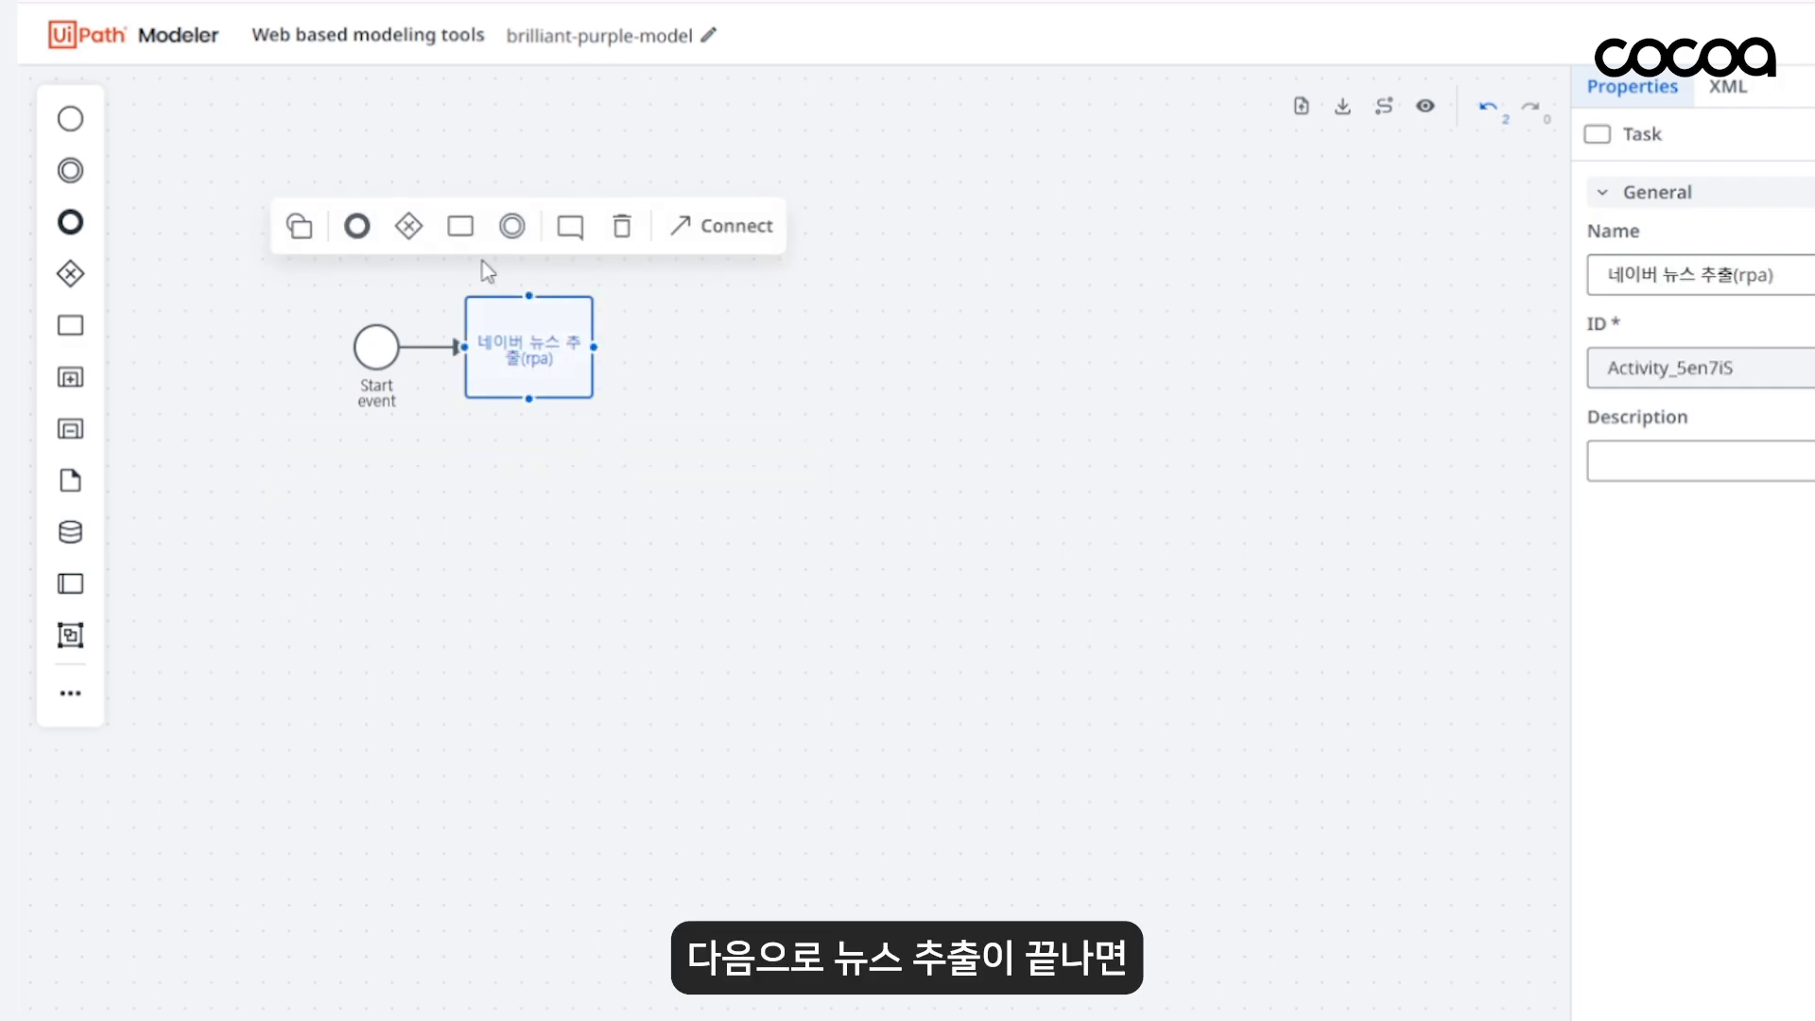
{"action": "left_click", "coordinate": [461, 227]}
{"action": "left_click", "coordinate": [461, 227]}
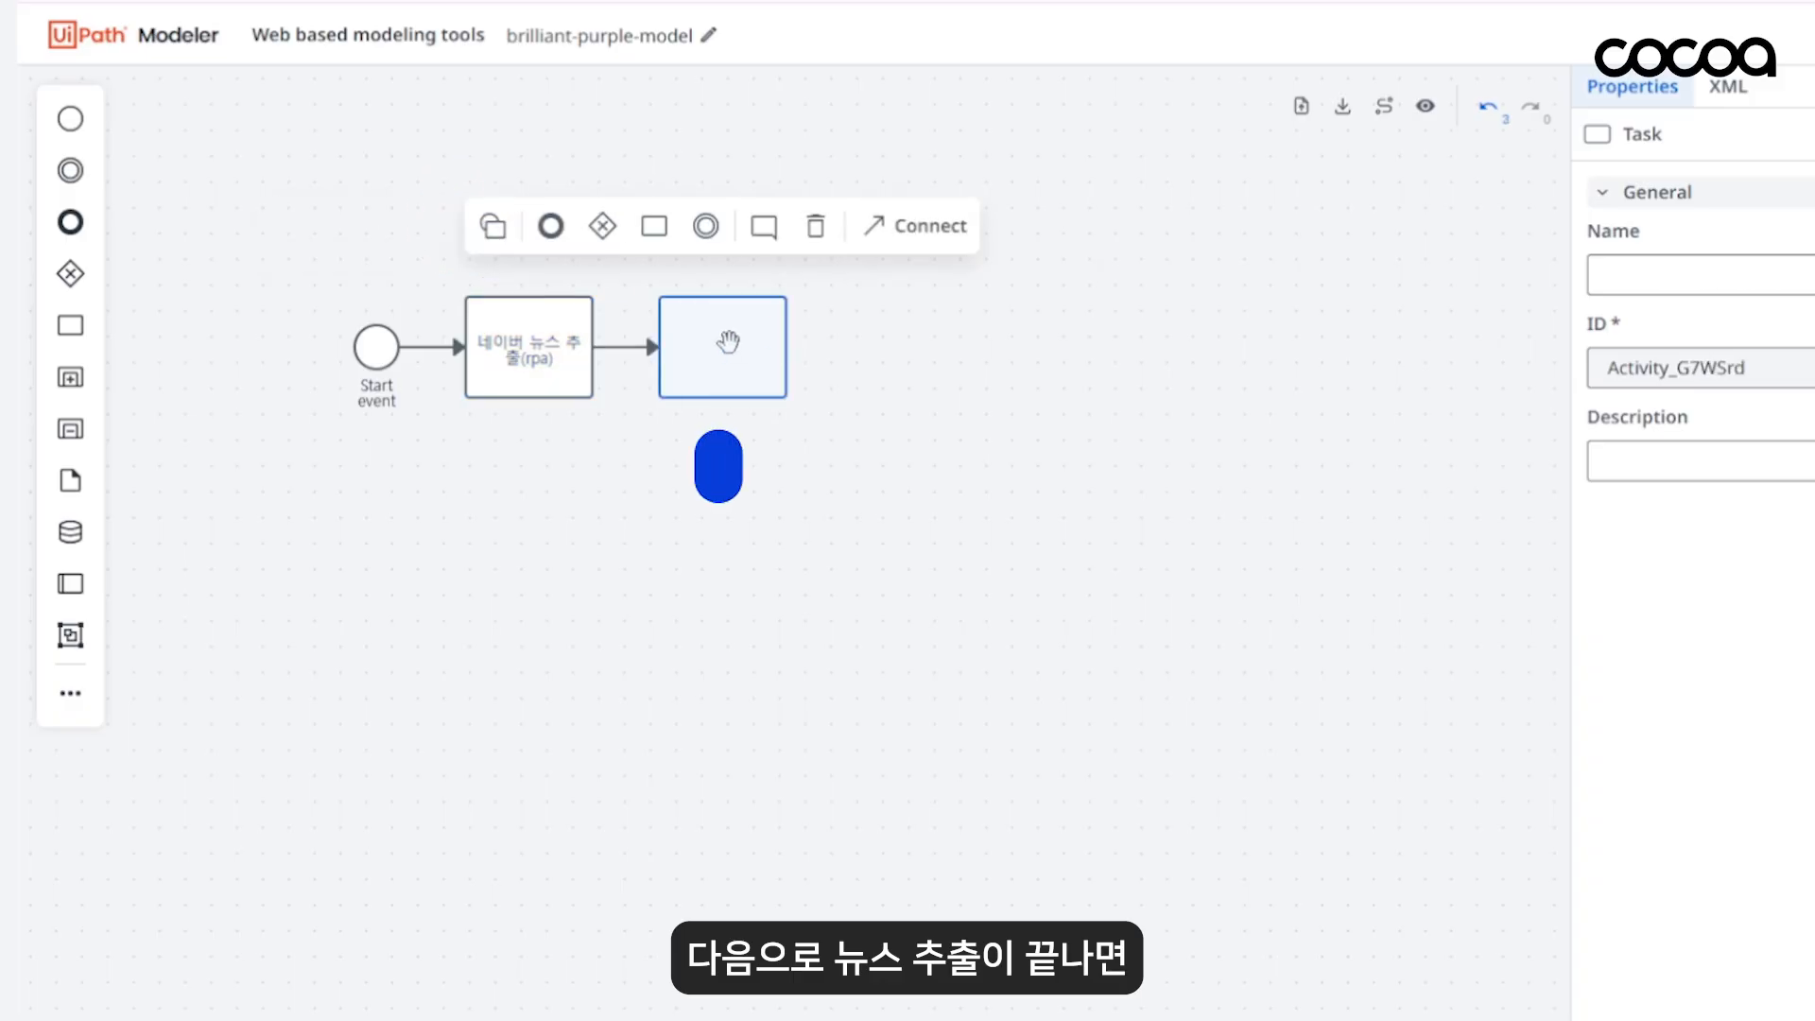
{"action": "type", "text": "wr"}
{"action": "key", "text": "Escape"}
{"action": "type", "text": "중복제거("}
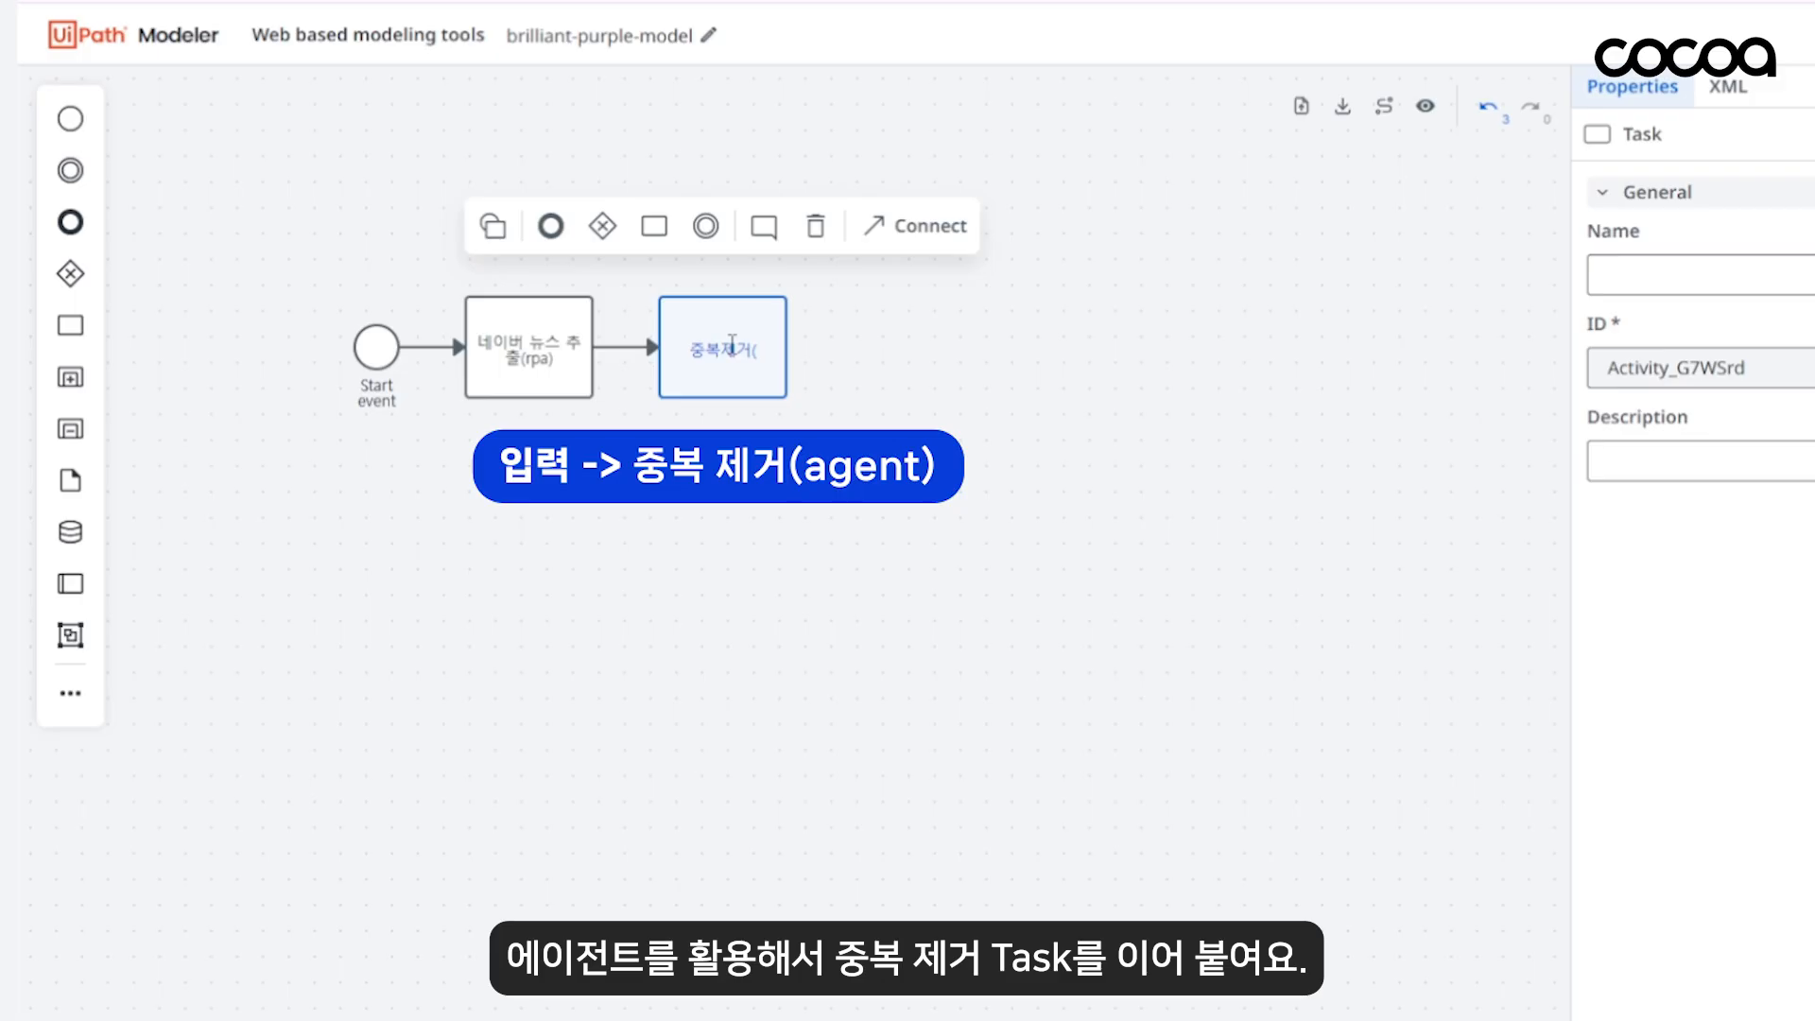
{"action": "type", "text": "ag"}
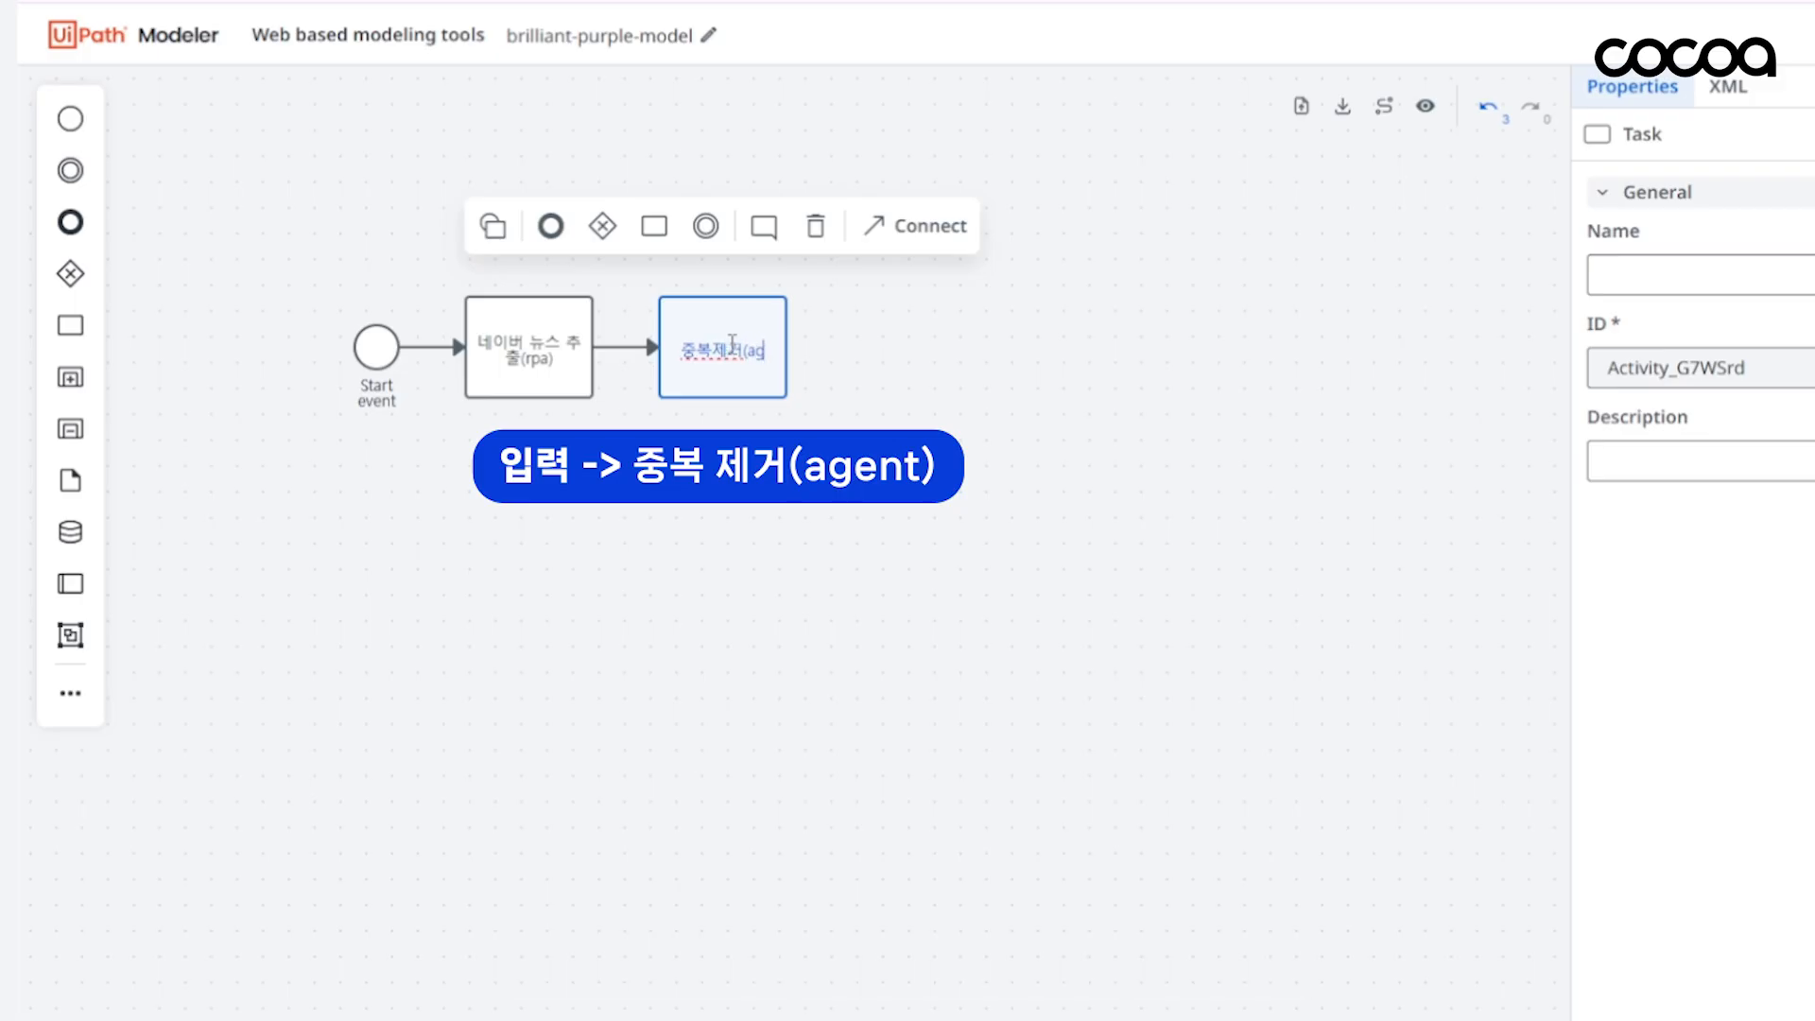
{"action": "type", "text": "ent)"}
{"action": "left_click", "coordinate": [798, 466]}
Step: Append a task after 중복제거(agent) and name it 내용 확인(apps)
{"action": "left_click", "coordinate": [750, 365]}
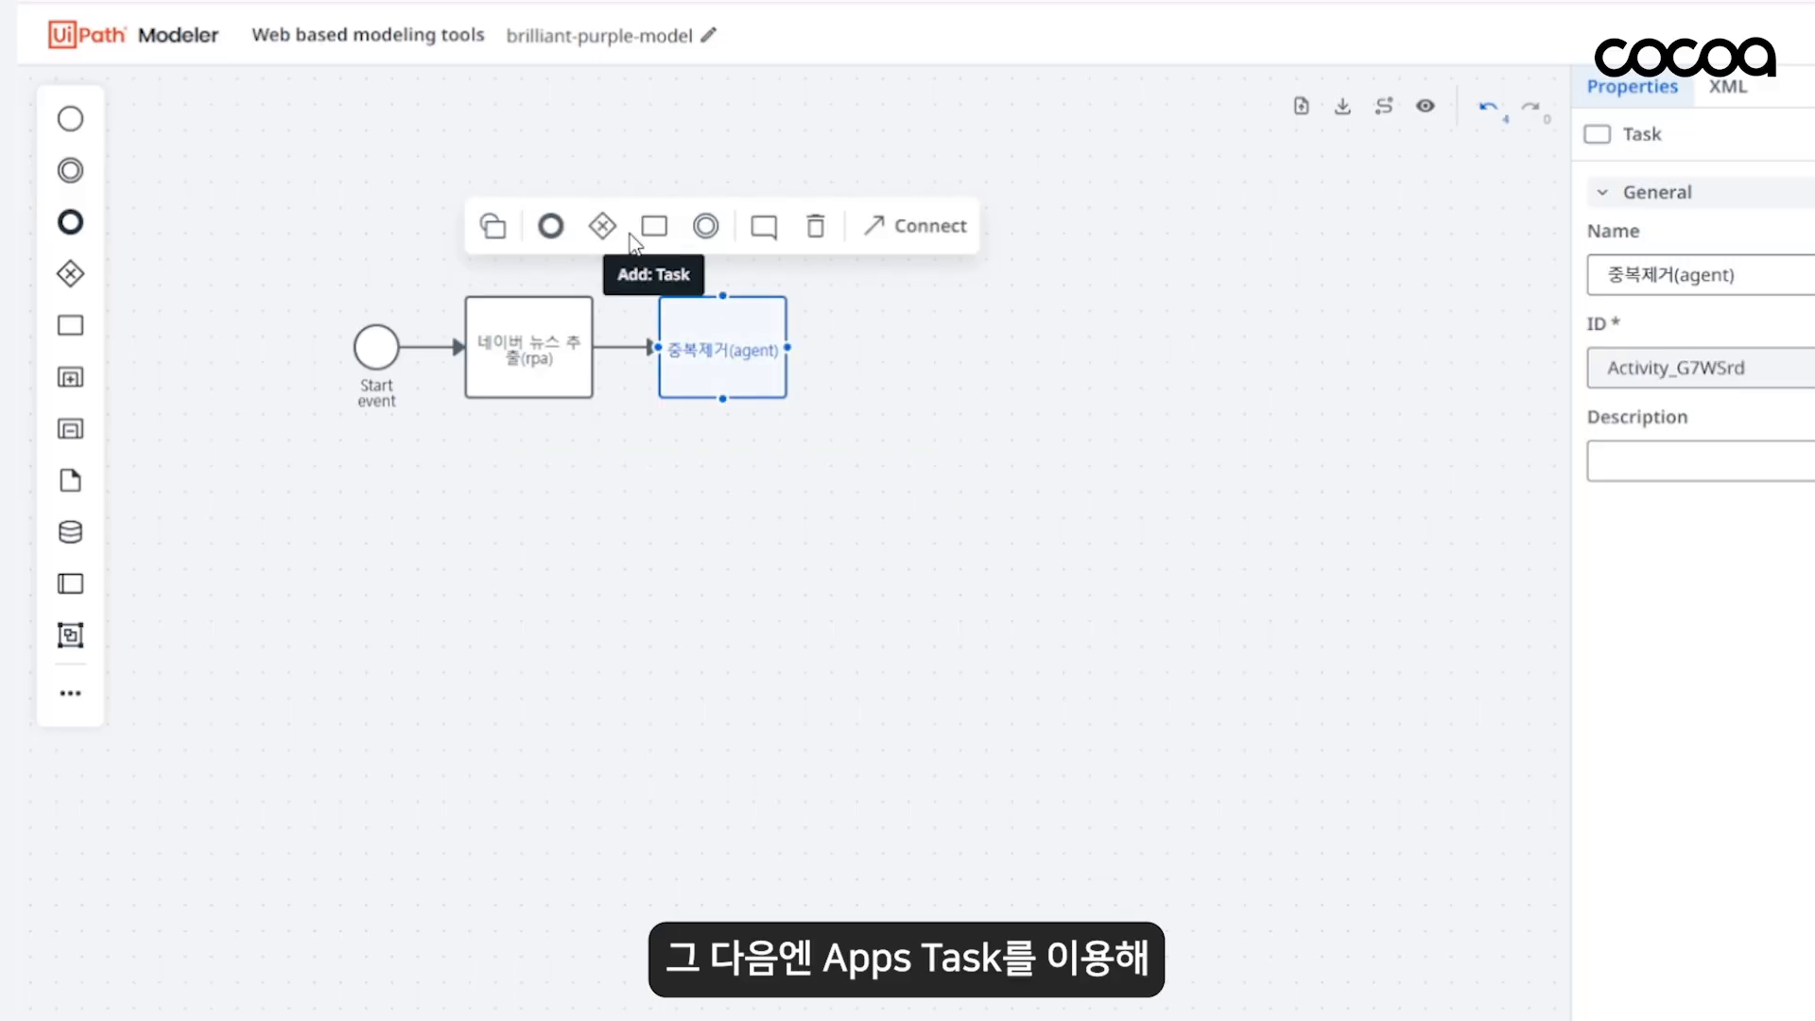
{"action": "left_click", "coordinate": [654, 248]}
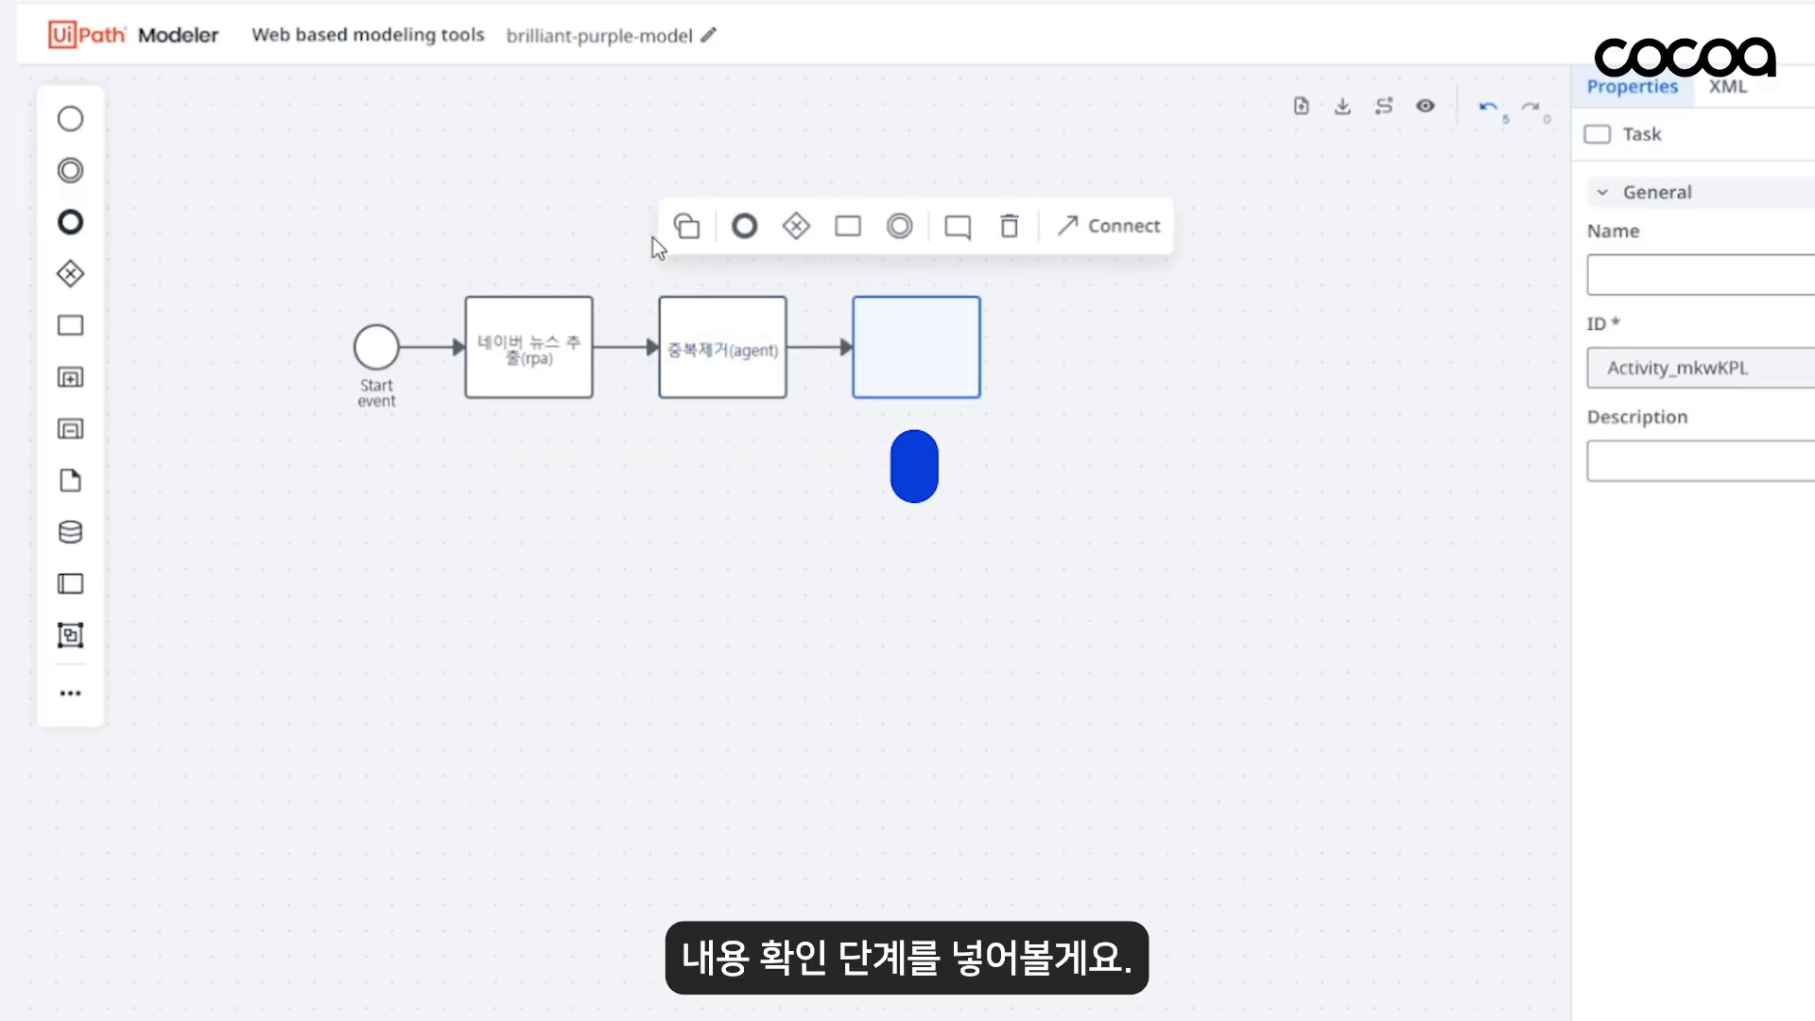
{"action": "type", "text": "내용"}
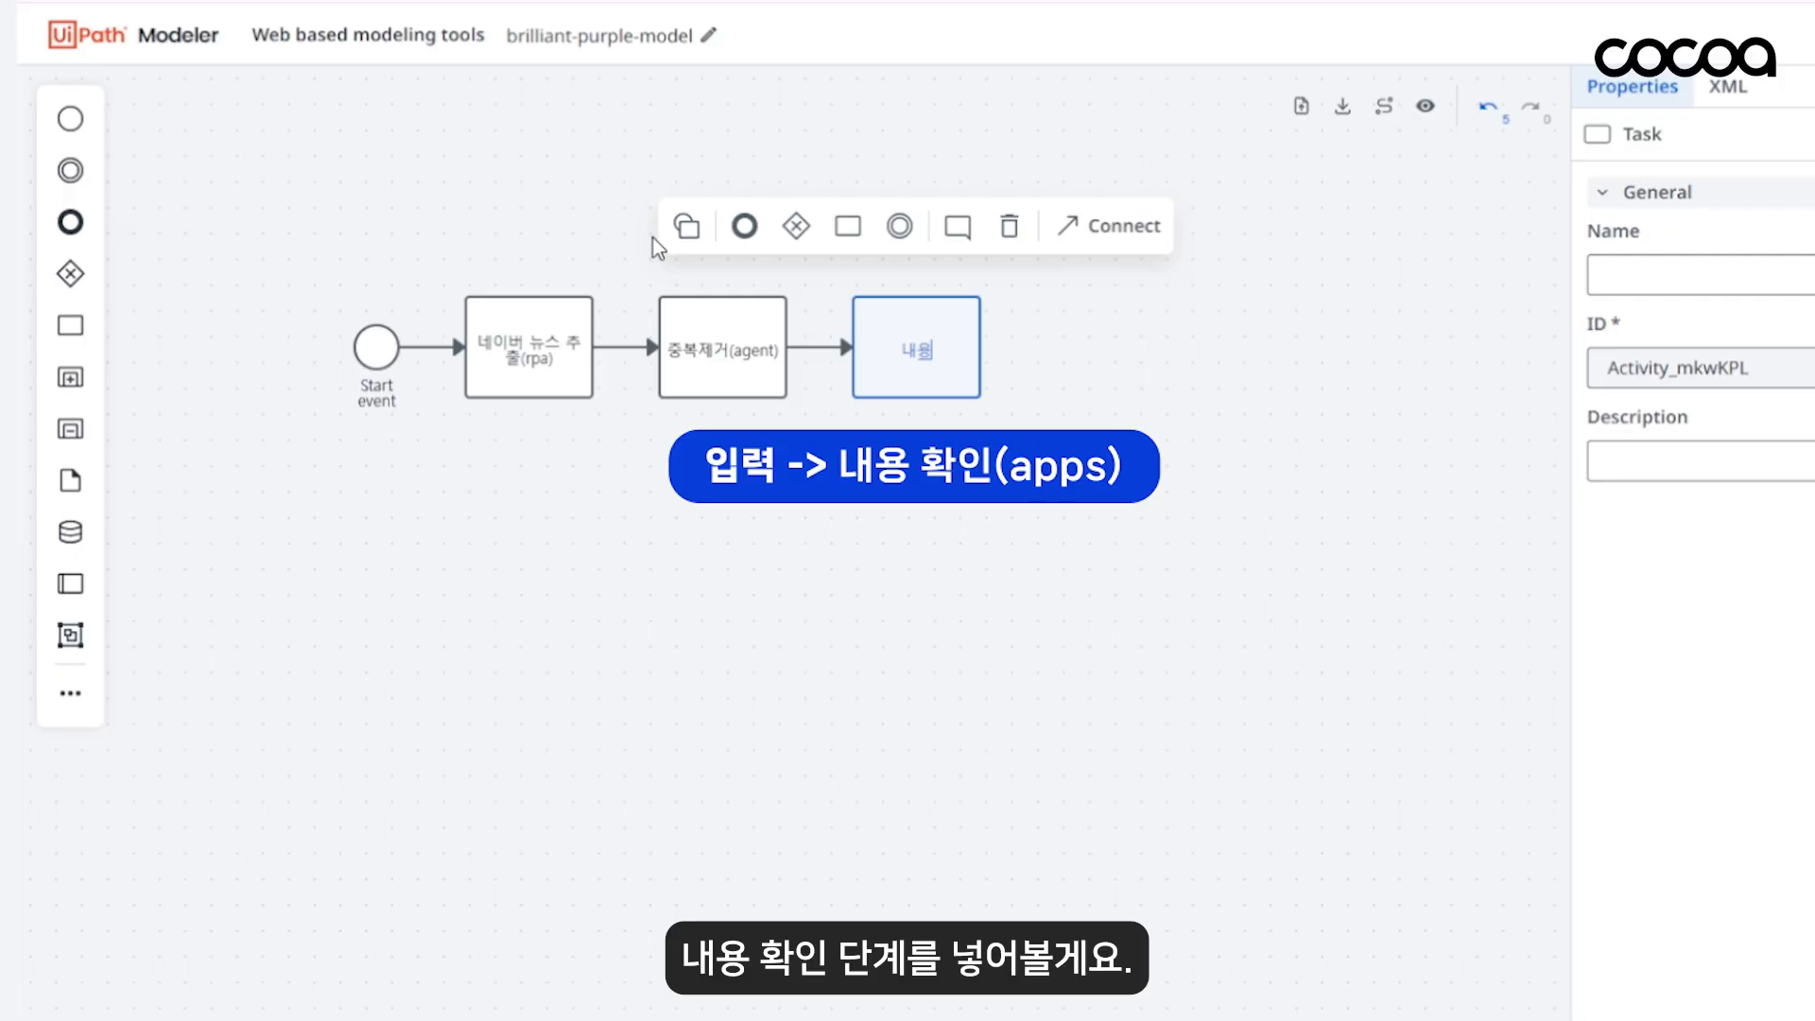
{"action": "type", "text": " 확인"}
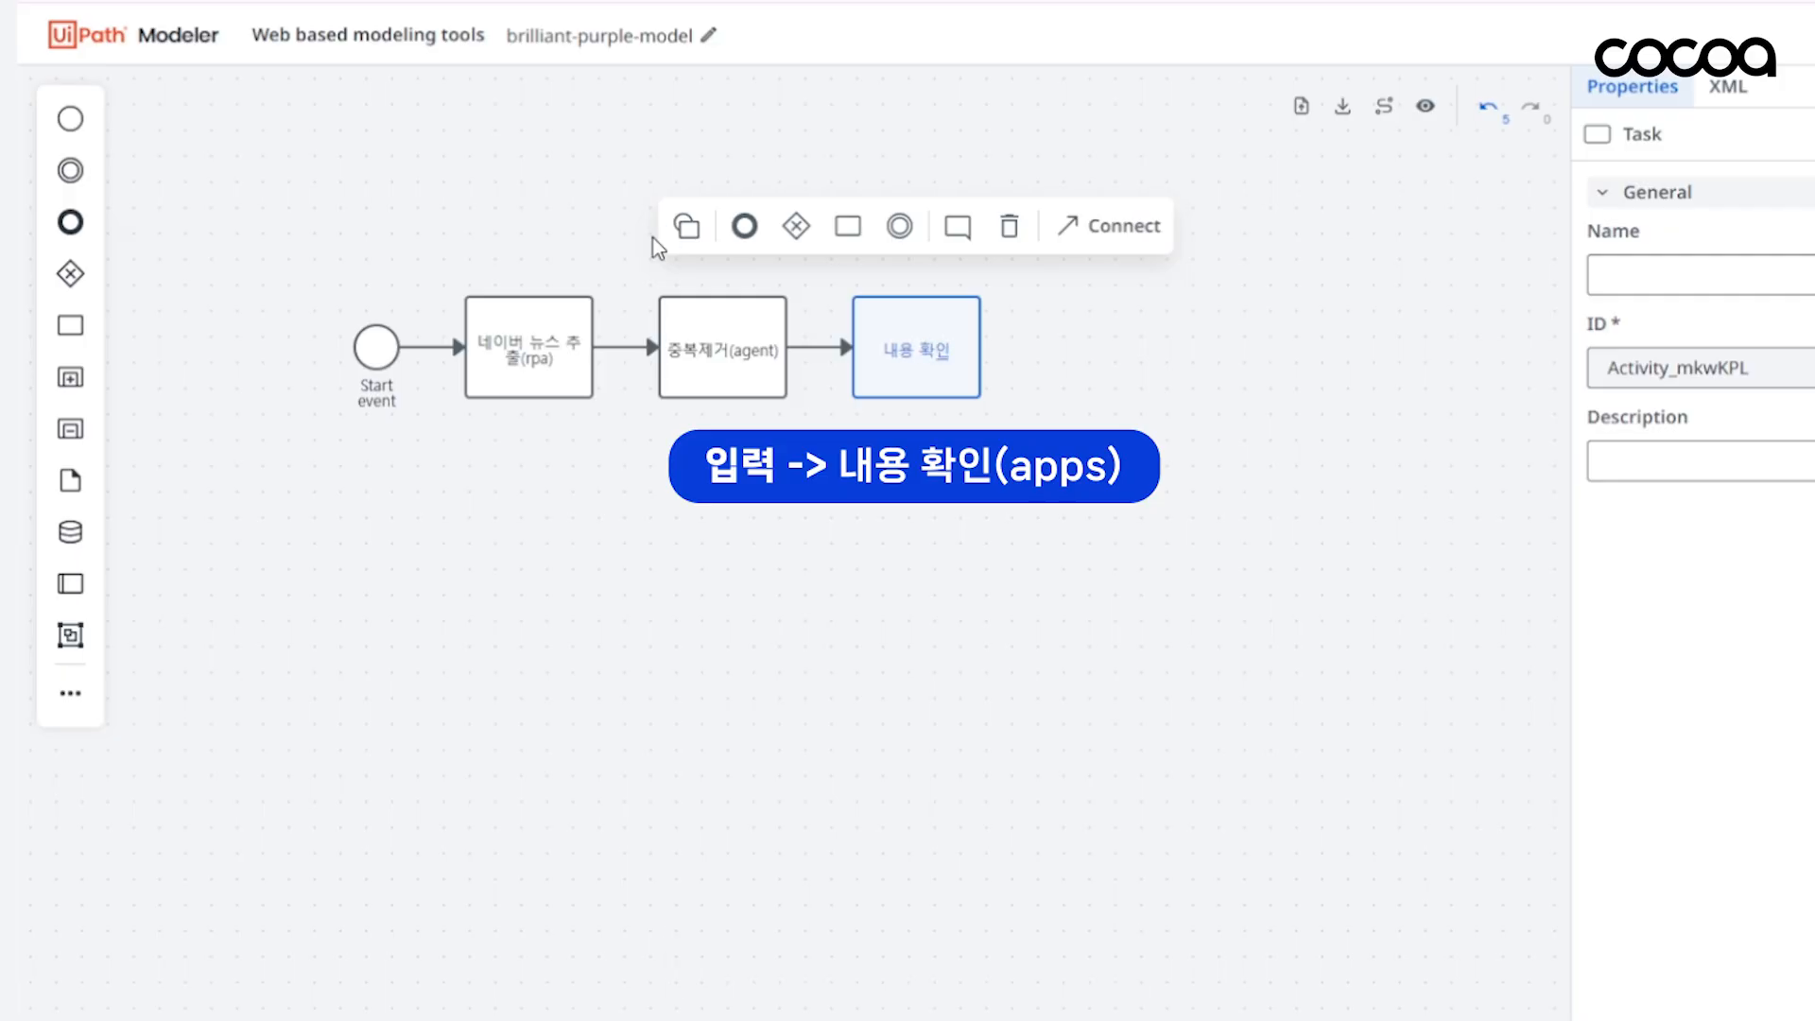
{"action": "type", "text": "(apps)"}
{"action": "left_click", "coordinate": [859, 435]}
Step: Append an exclusive gateway after the 내용 확인(apps) task
{"action": "left_click", "coordinate": [871, 291]}
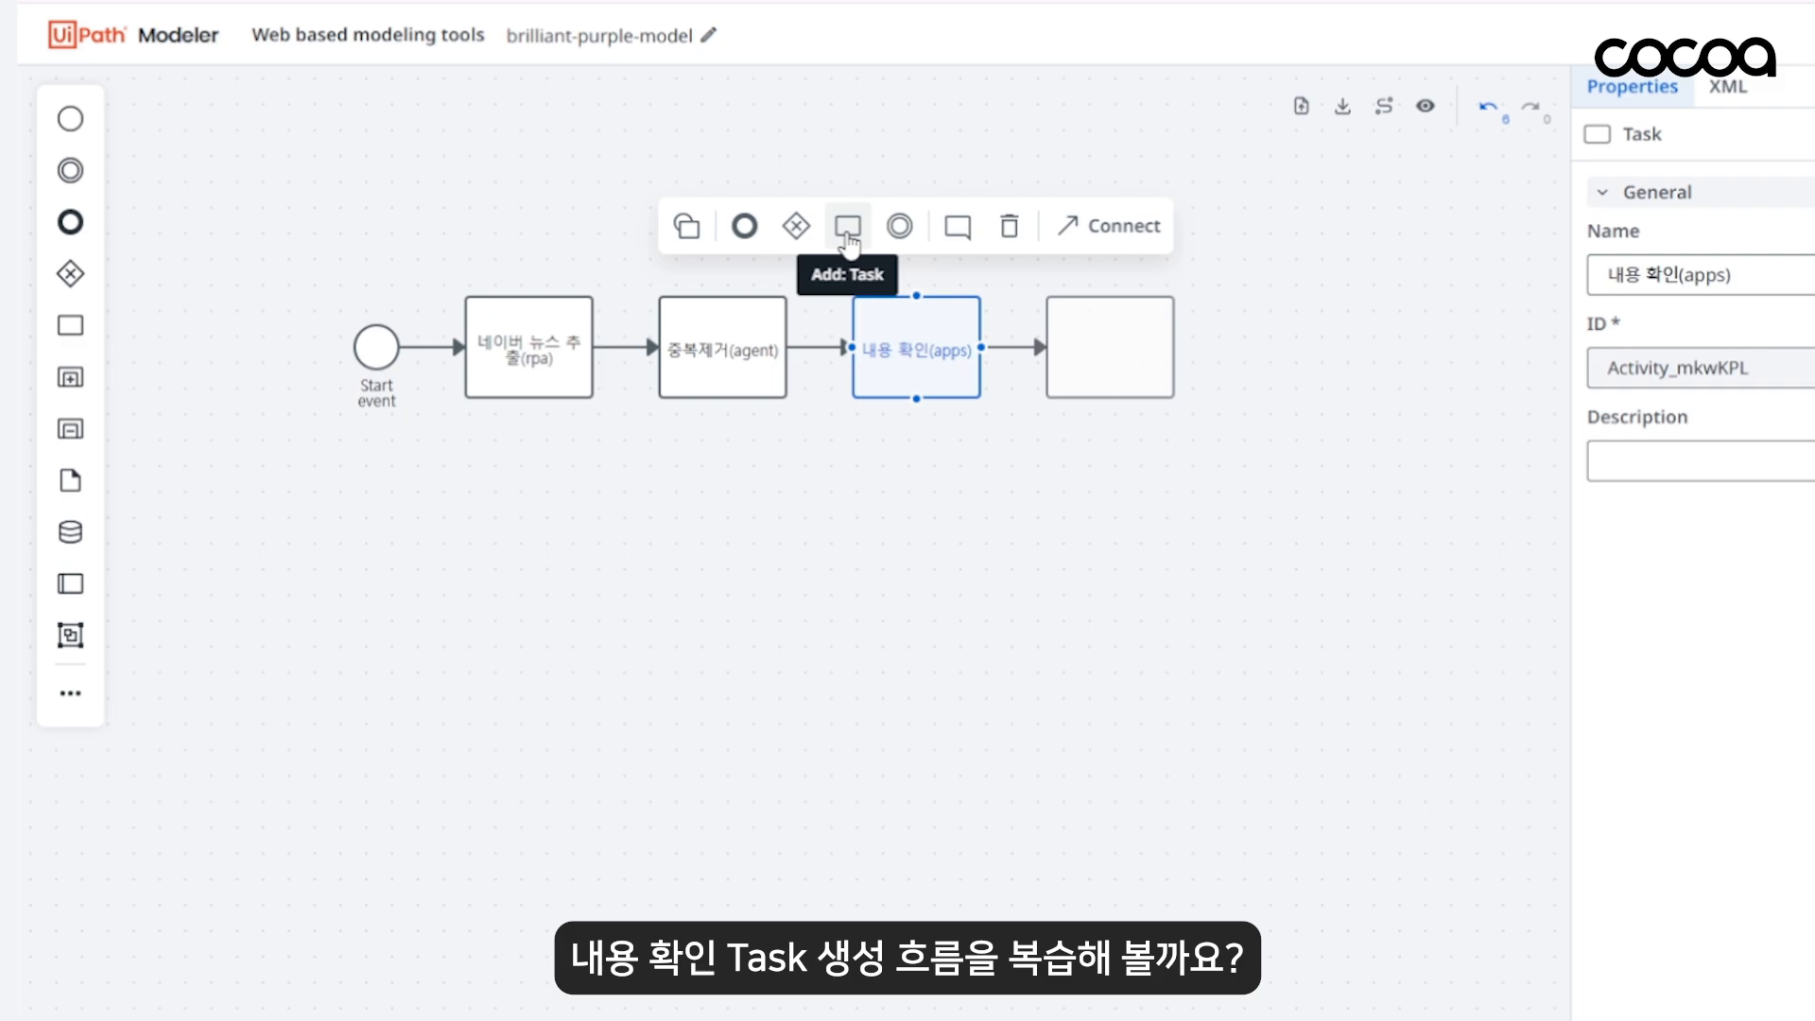
{"action": "left_click", "coordinate": [796, 227]}
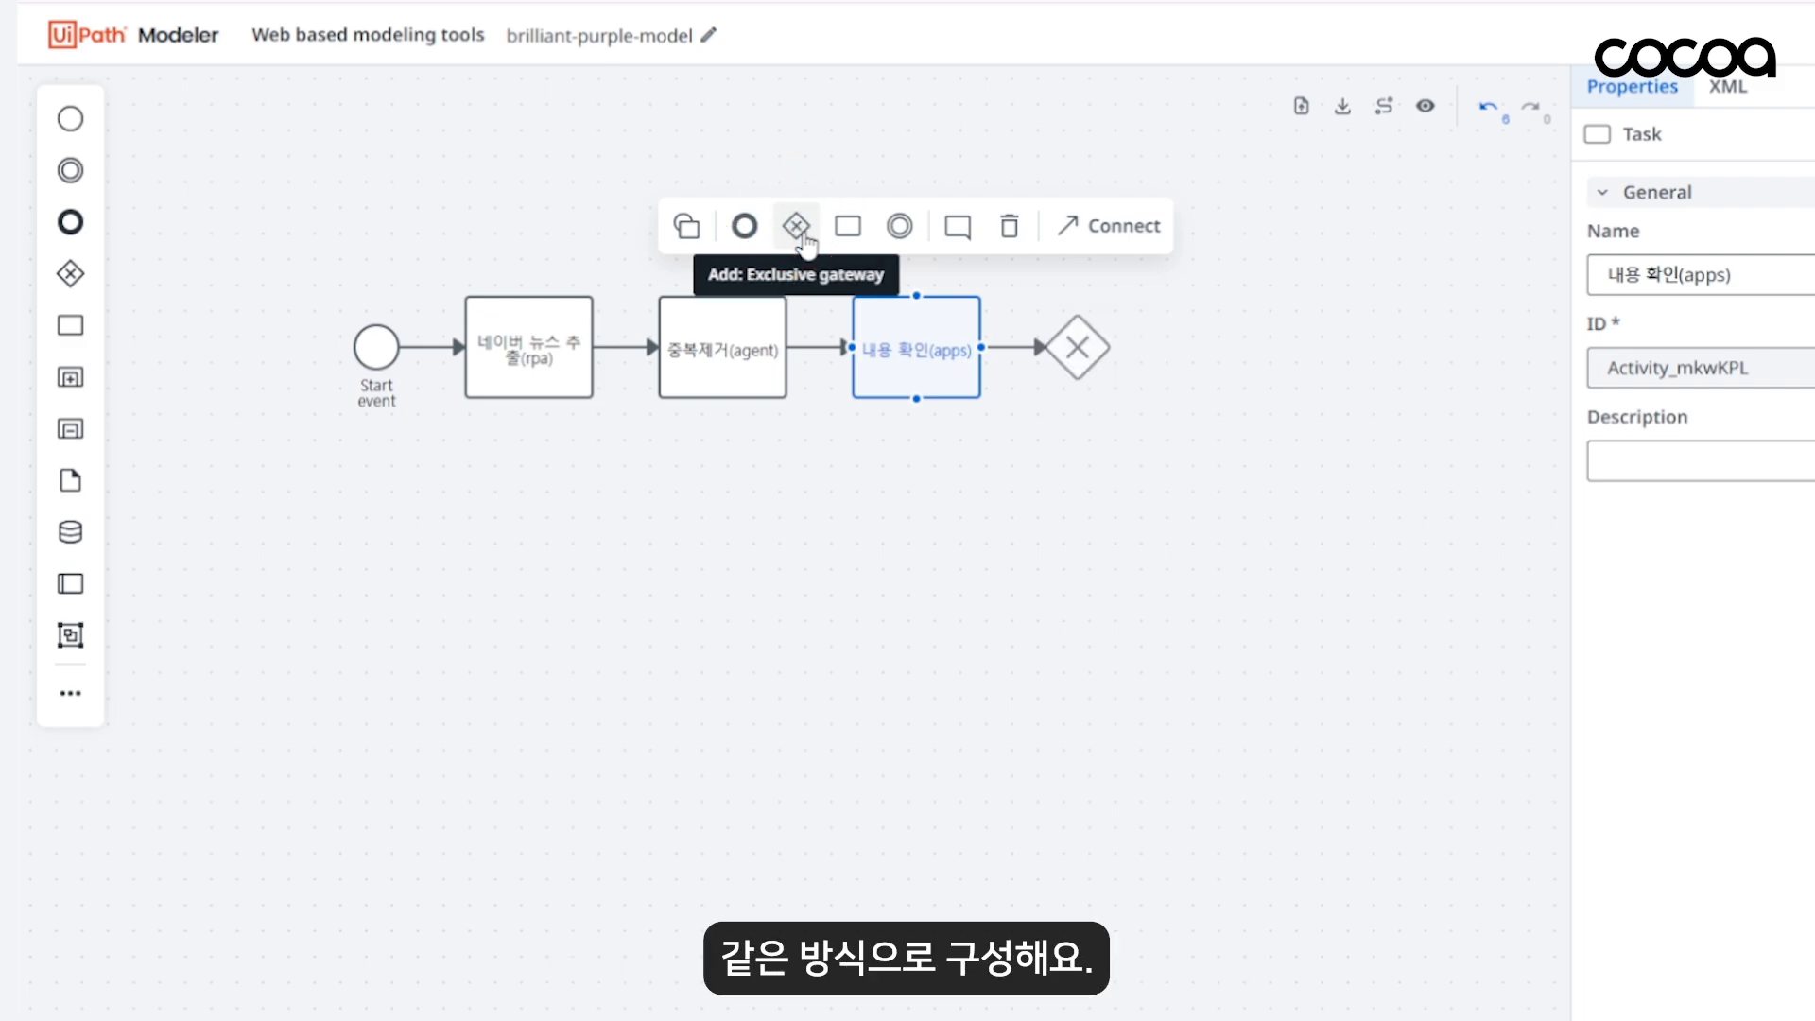
{"action": "left_click", "coordinate": [800, 232]}
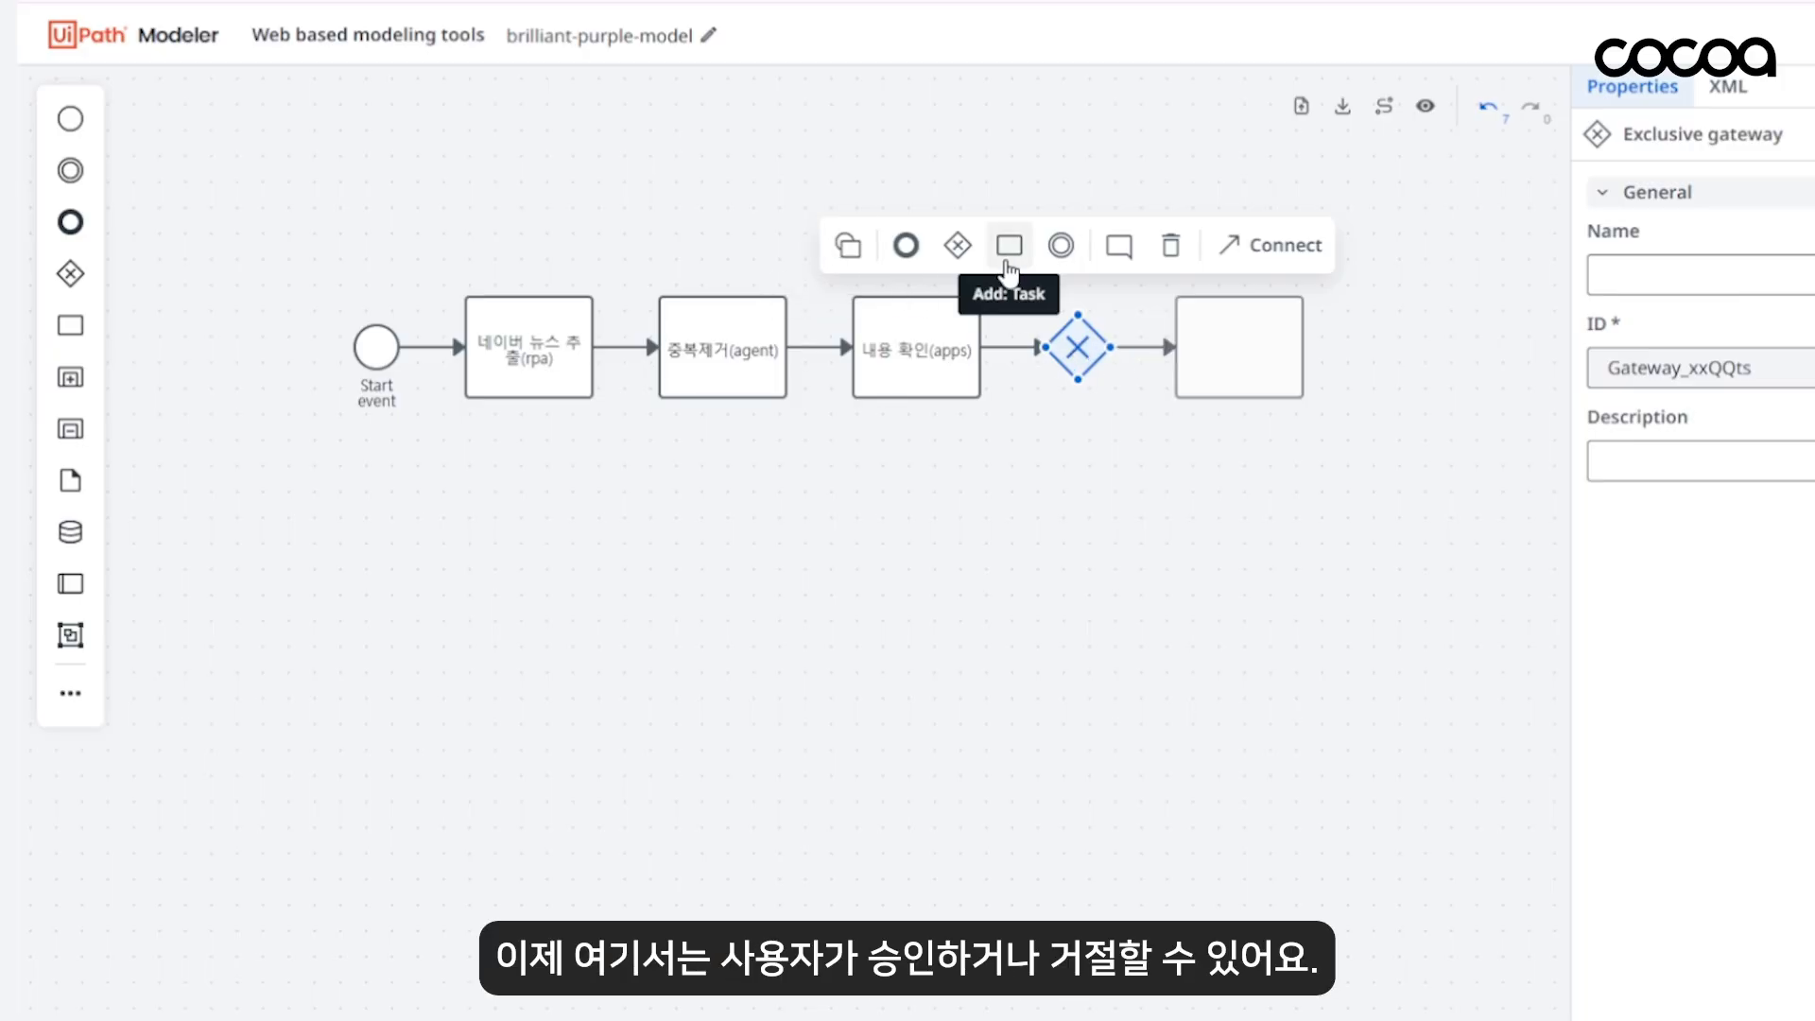
Step: Append an unnamed task to the exclusive gateway and label the sequence flow between them 승인
{"action": "left_click", "coordinate": [1009, 245]}
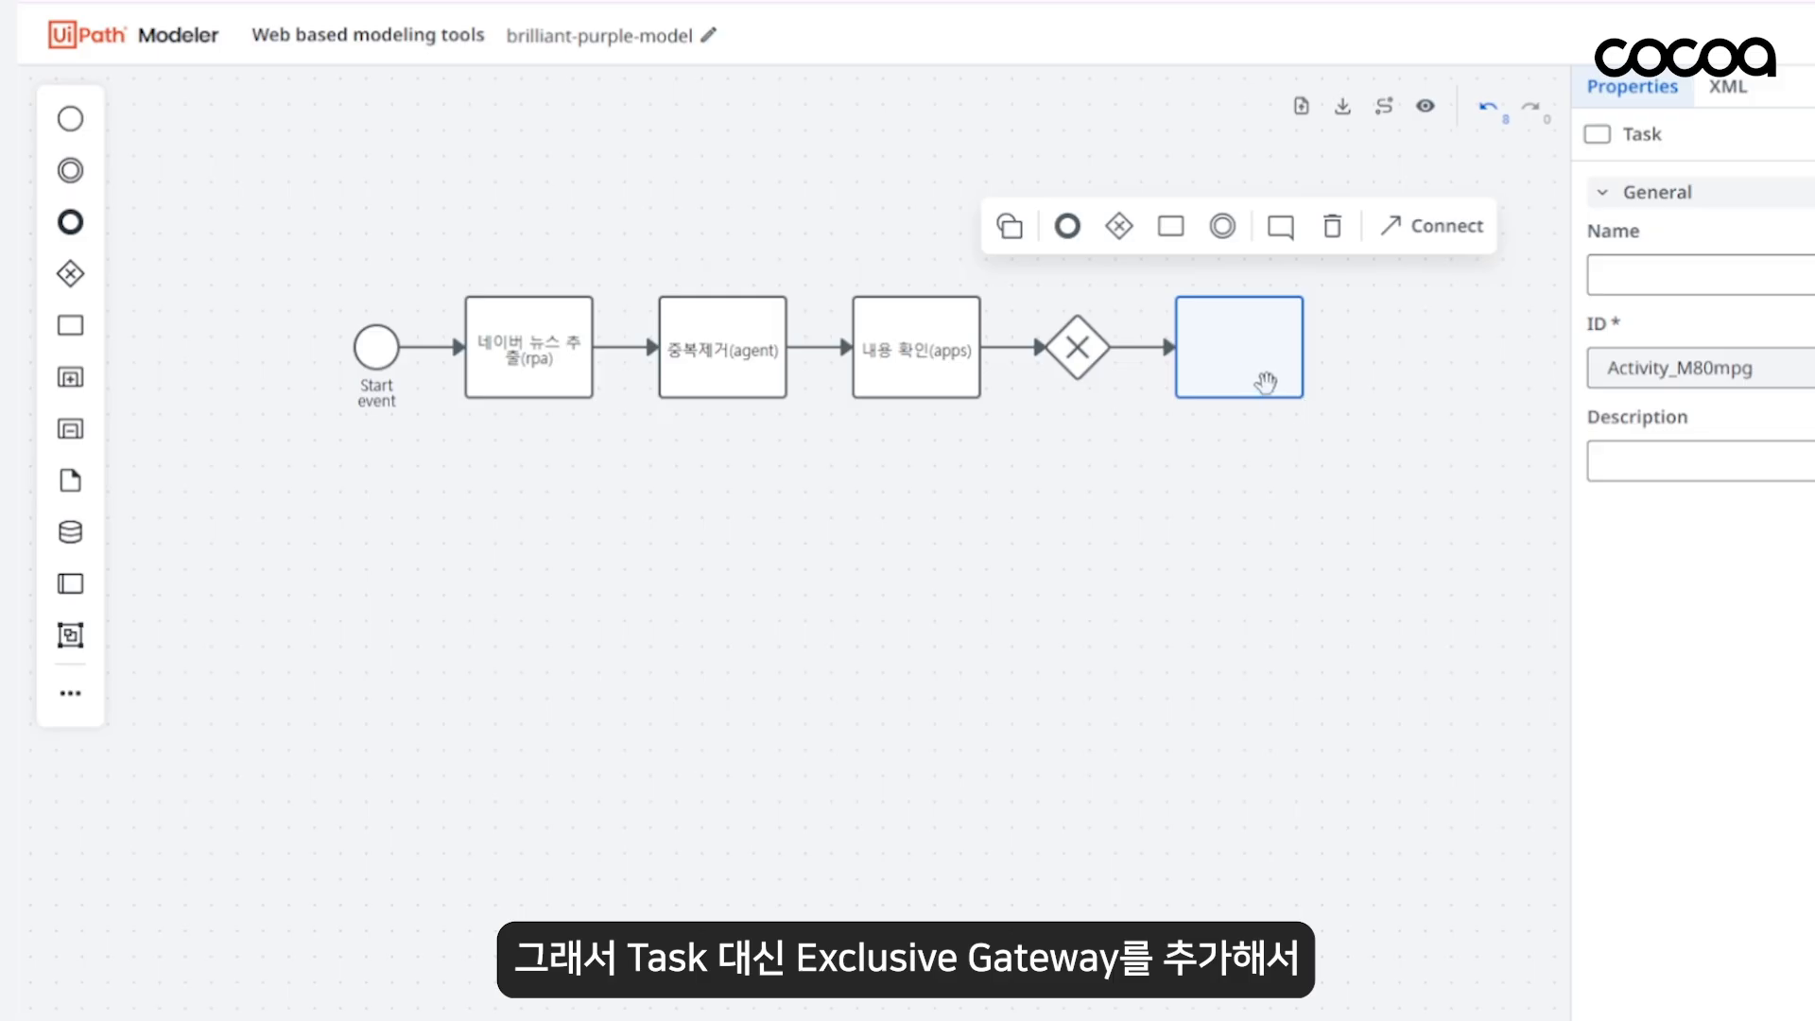
{"action": "left_click", "coordinate": [1133, 348]}
{"action": "left_click", "coordinate": [1135, 348]}
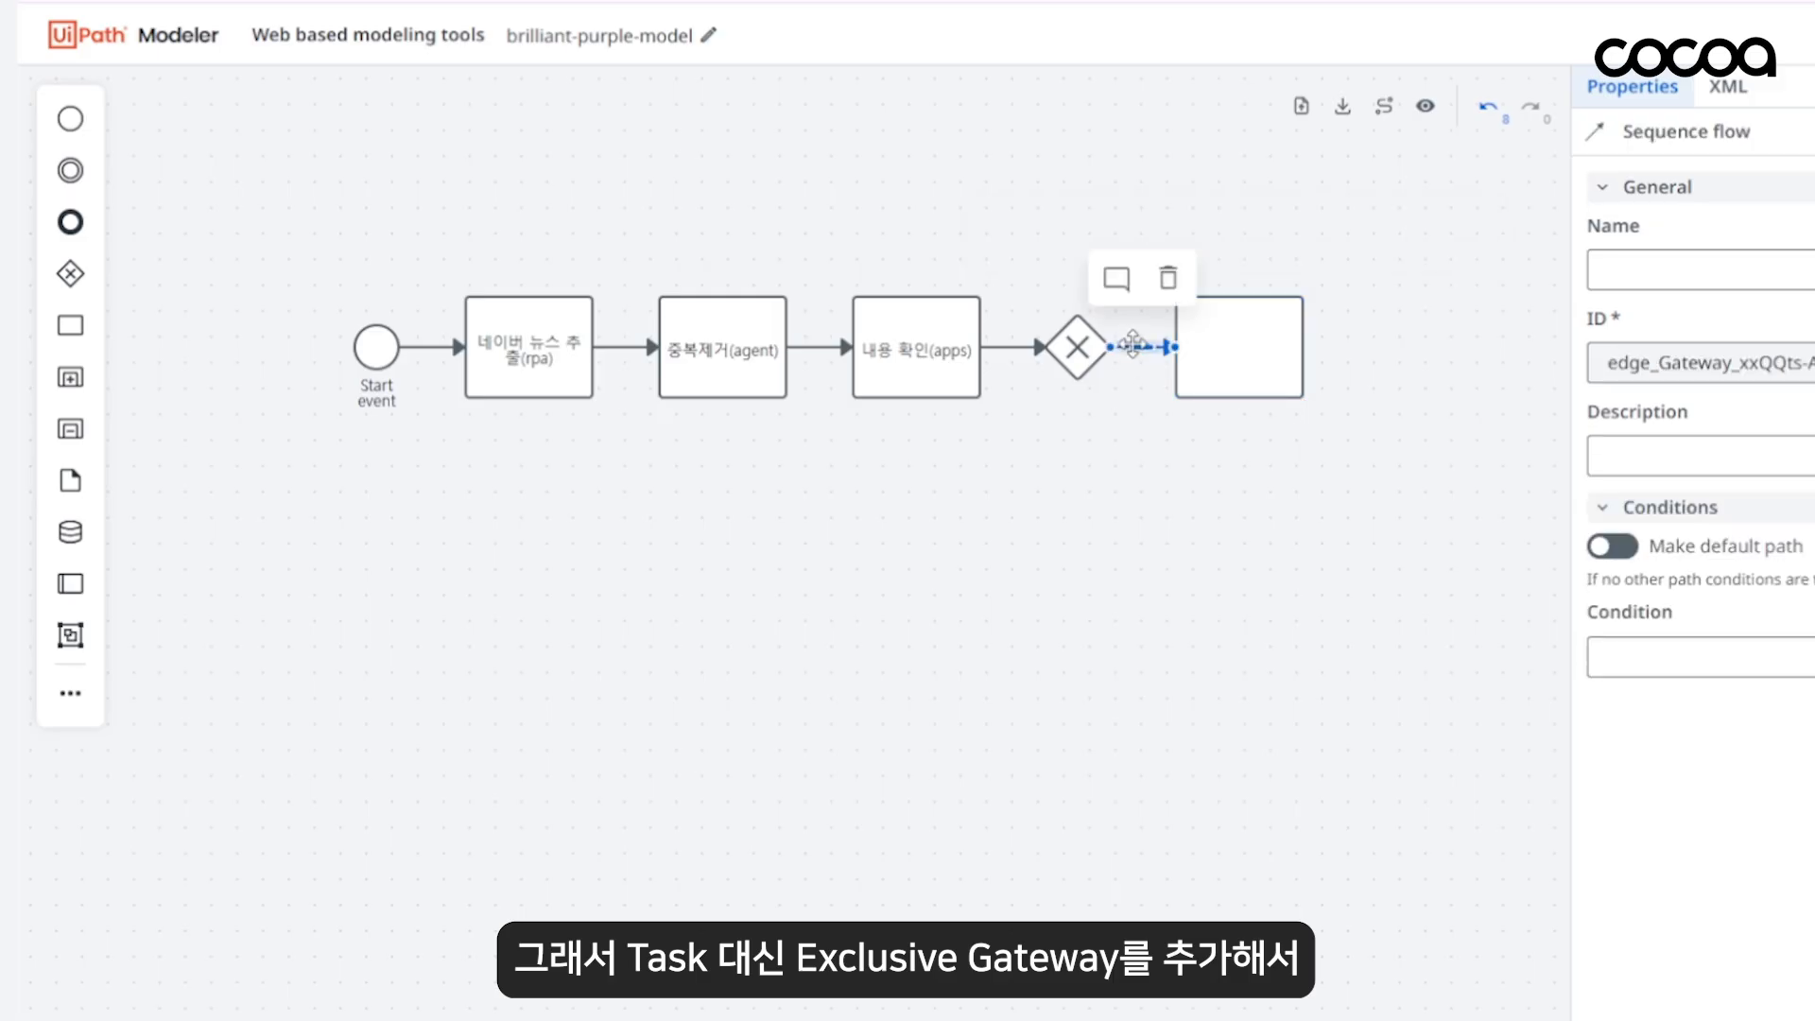
{"action": "double_click", "coordinate": [1136, 346]}
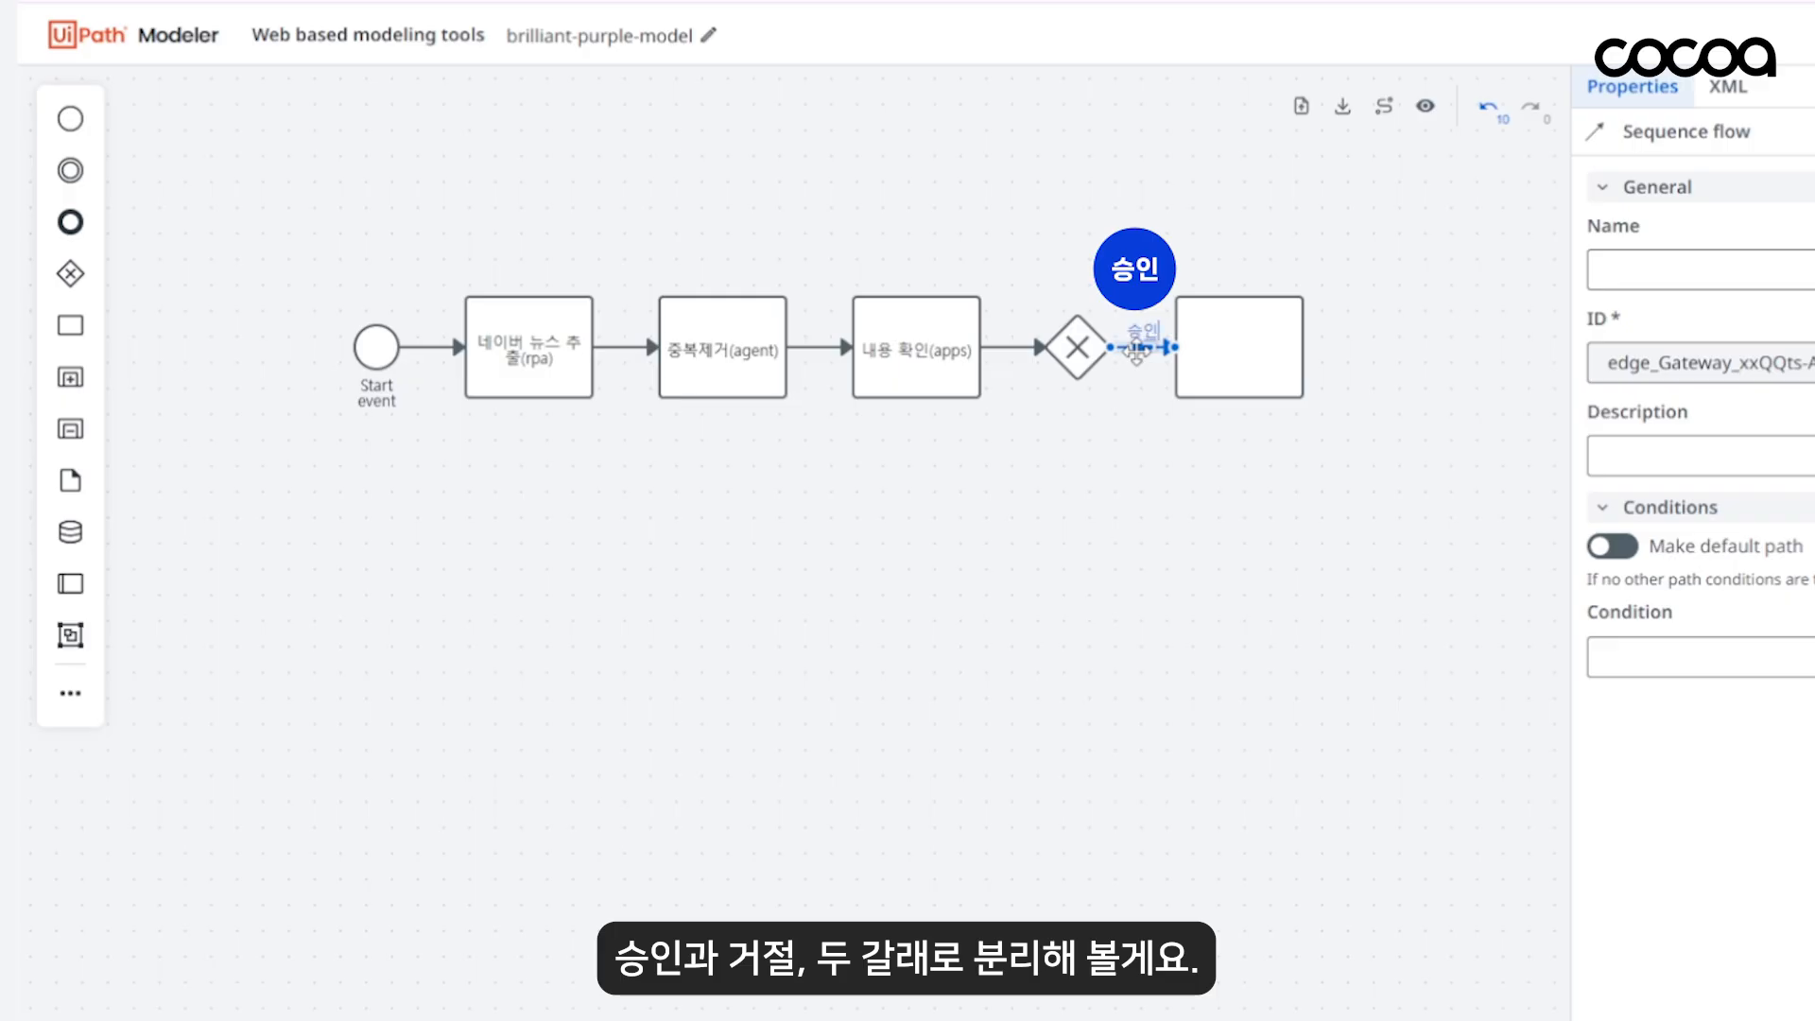
Step: Branch the exclusive gateway to an End event and label that sequence flow 거절
{"action": "left_click", "coordinate": [1080, 357]}
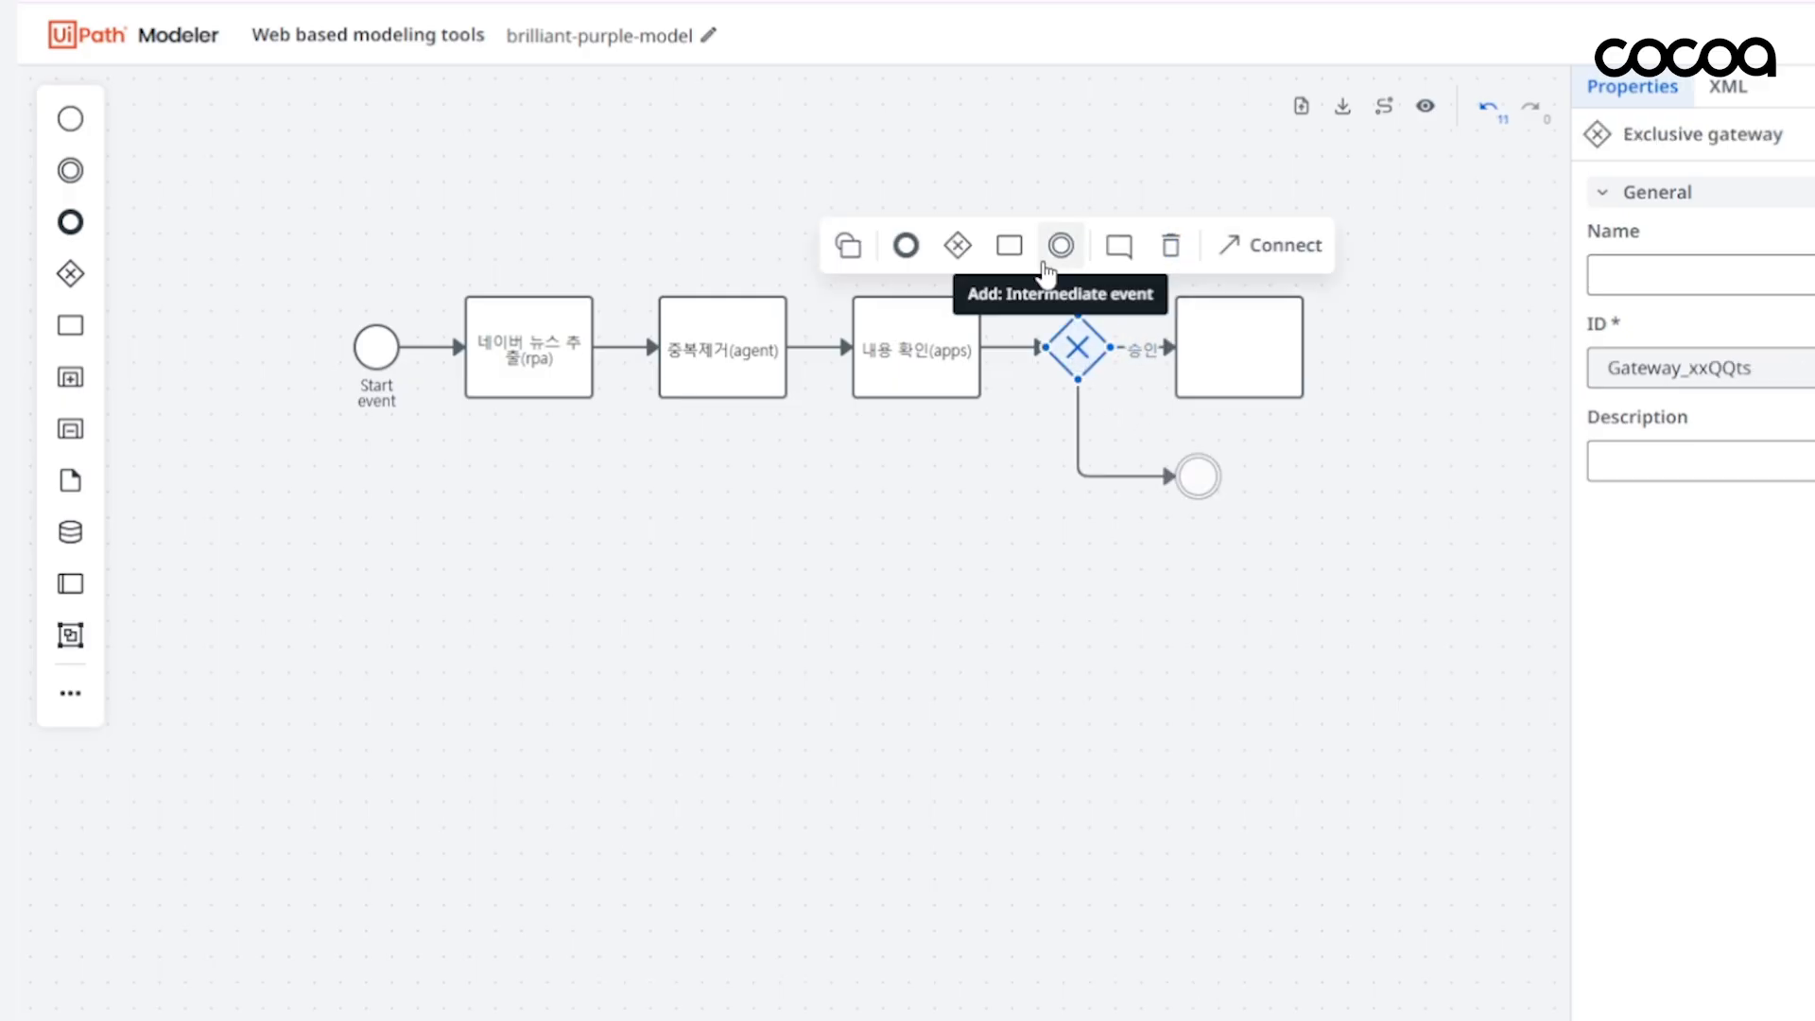
{"action": "left_click", "coordinate": [905, 246]}
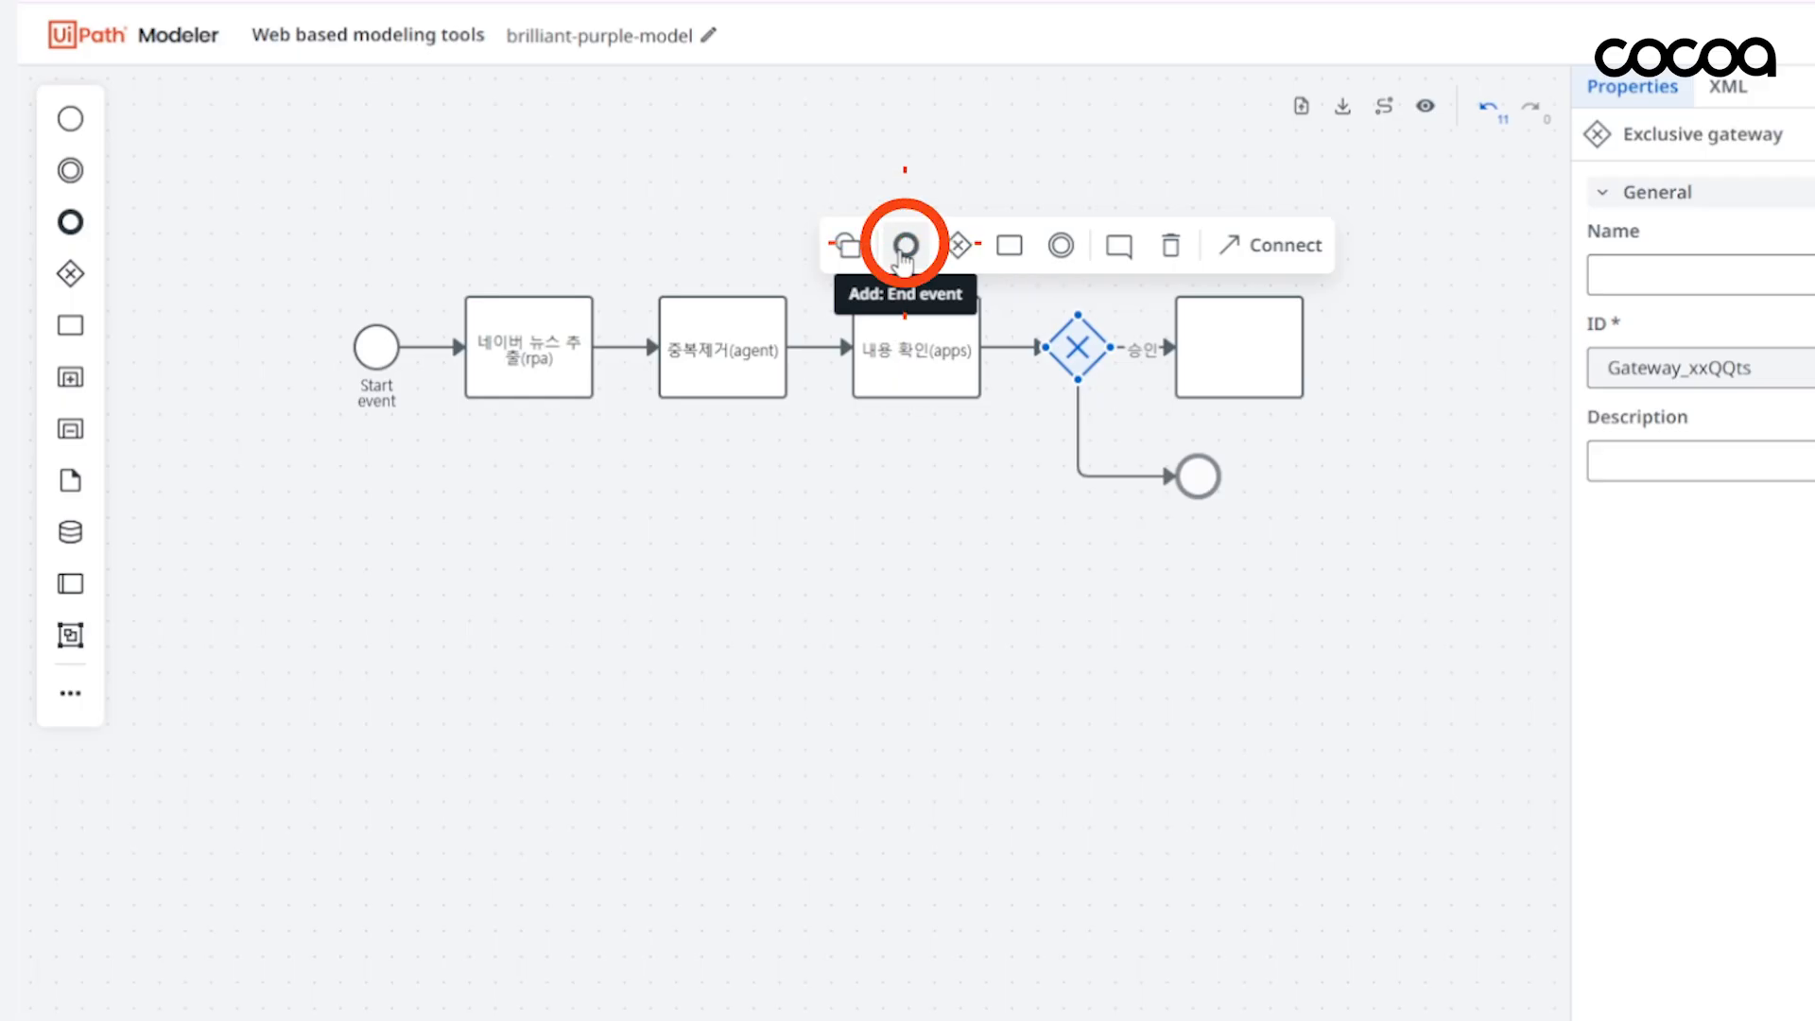
{"action": "double_click", "coordinate": [1108, 475]}
{"action": "type", "text": "거절"}
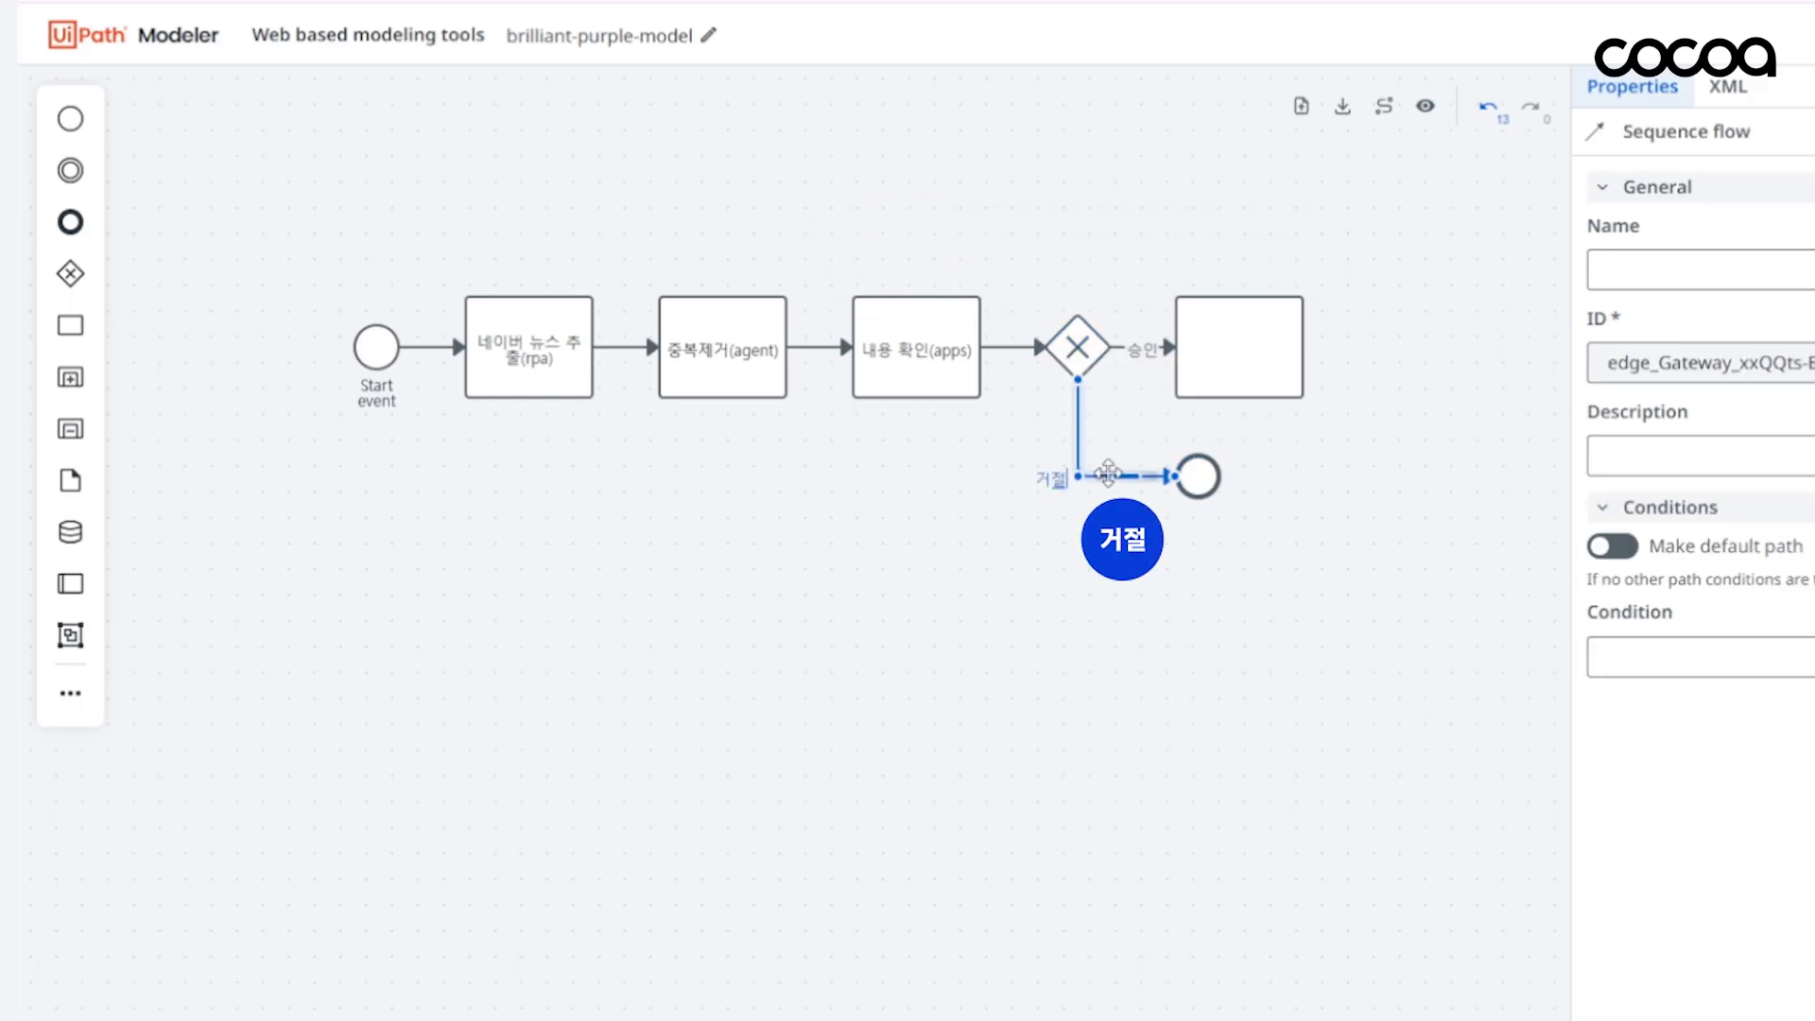
{"action": "left_click", "coordinate": [1121, 426]}
Step: Name the exclusive gateway 내용확인 후 승인 거절 여부
{"action": "left_click", "coordinate": [1077, 350]}
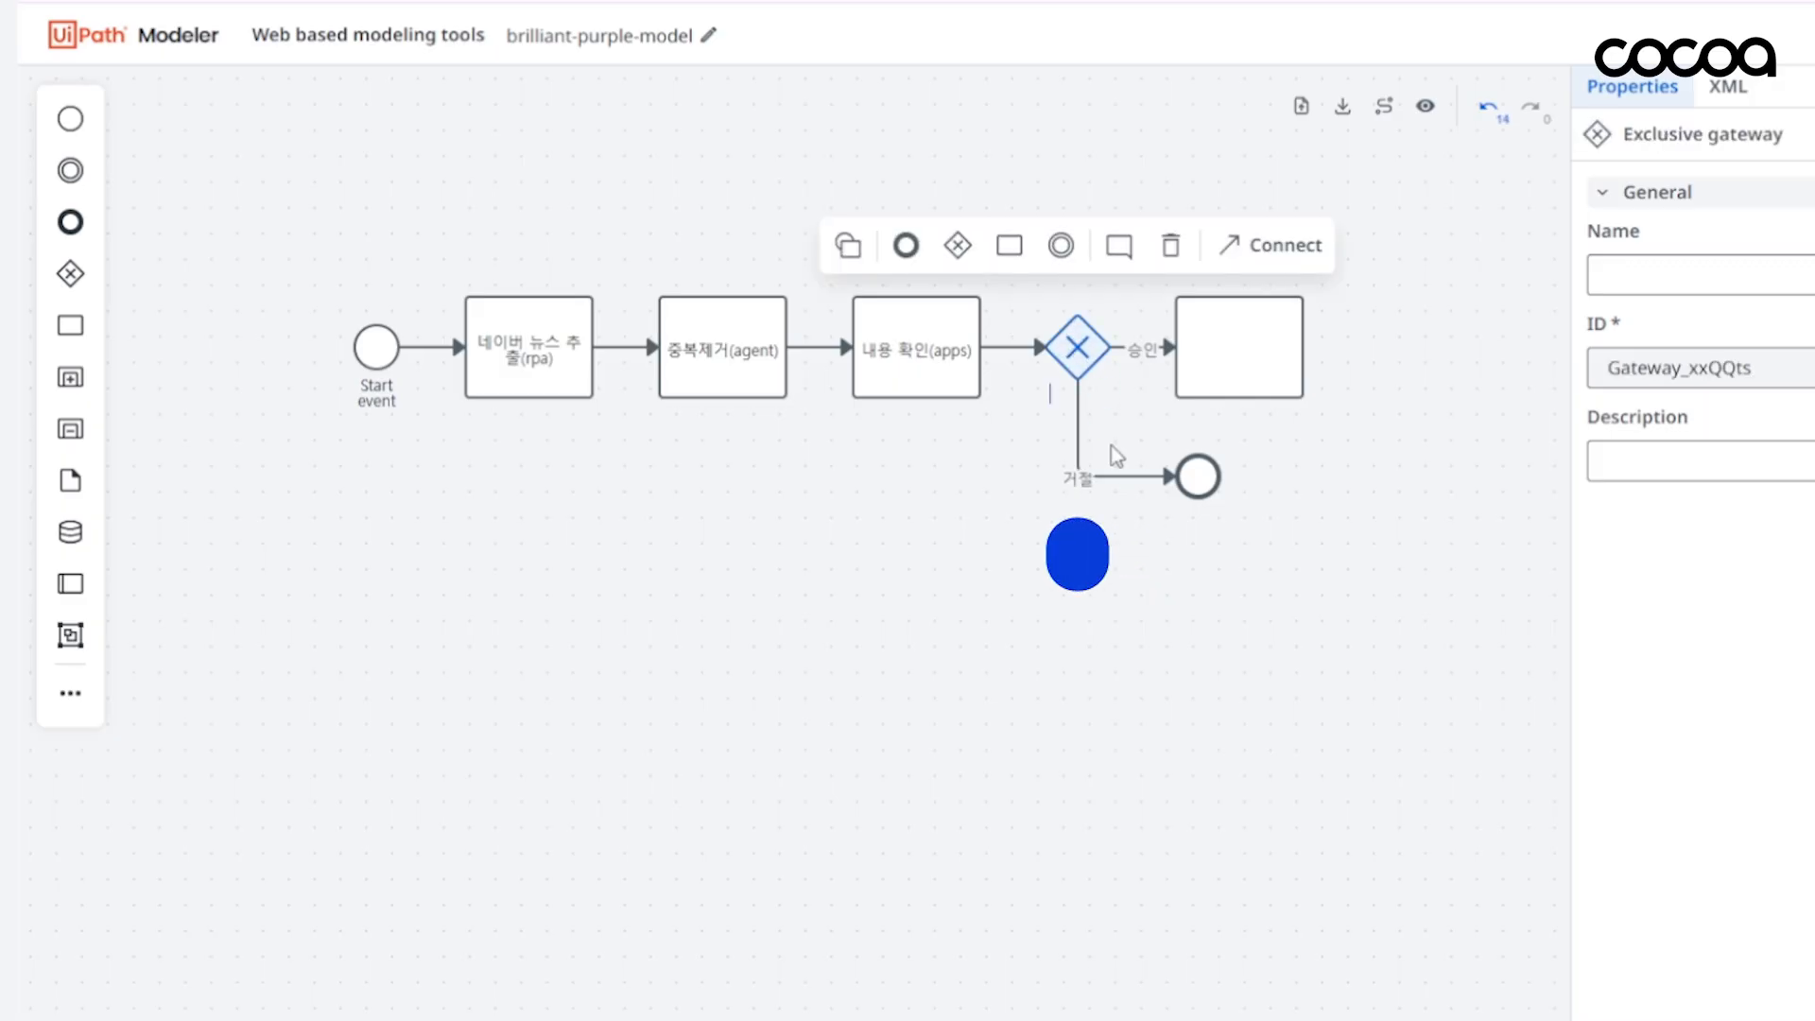
{"action": "type", "text": "ㄴ"}
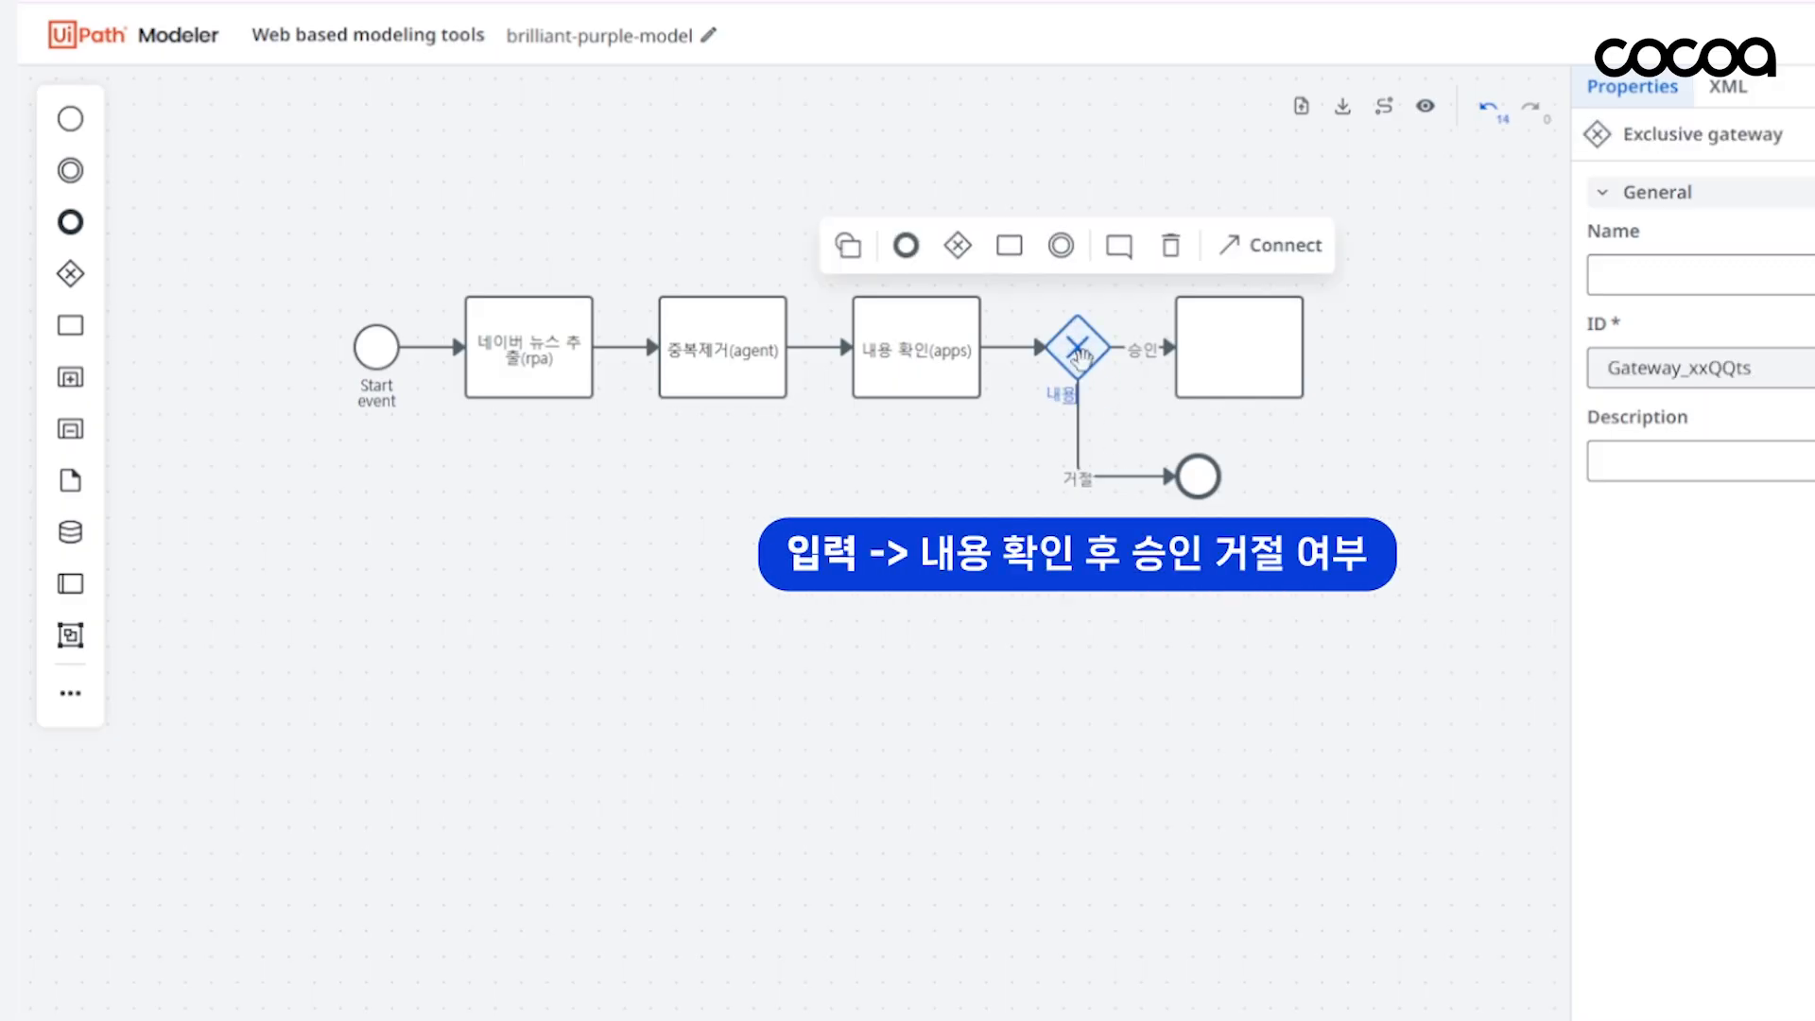
{"action": "type", "text": "ㅐ용확인 후 승인 거절 여부"}
{"action": "left_click", "coordinate": [1319, 500]}
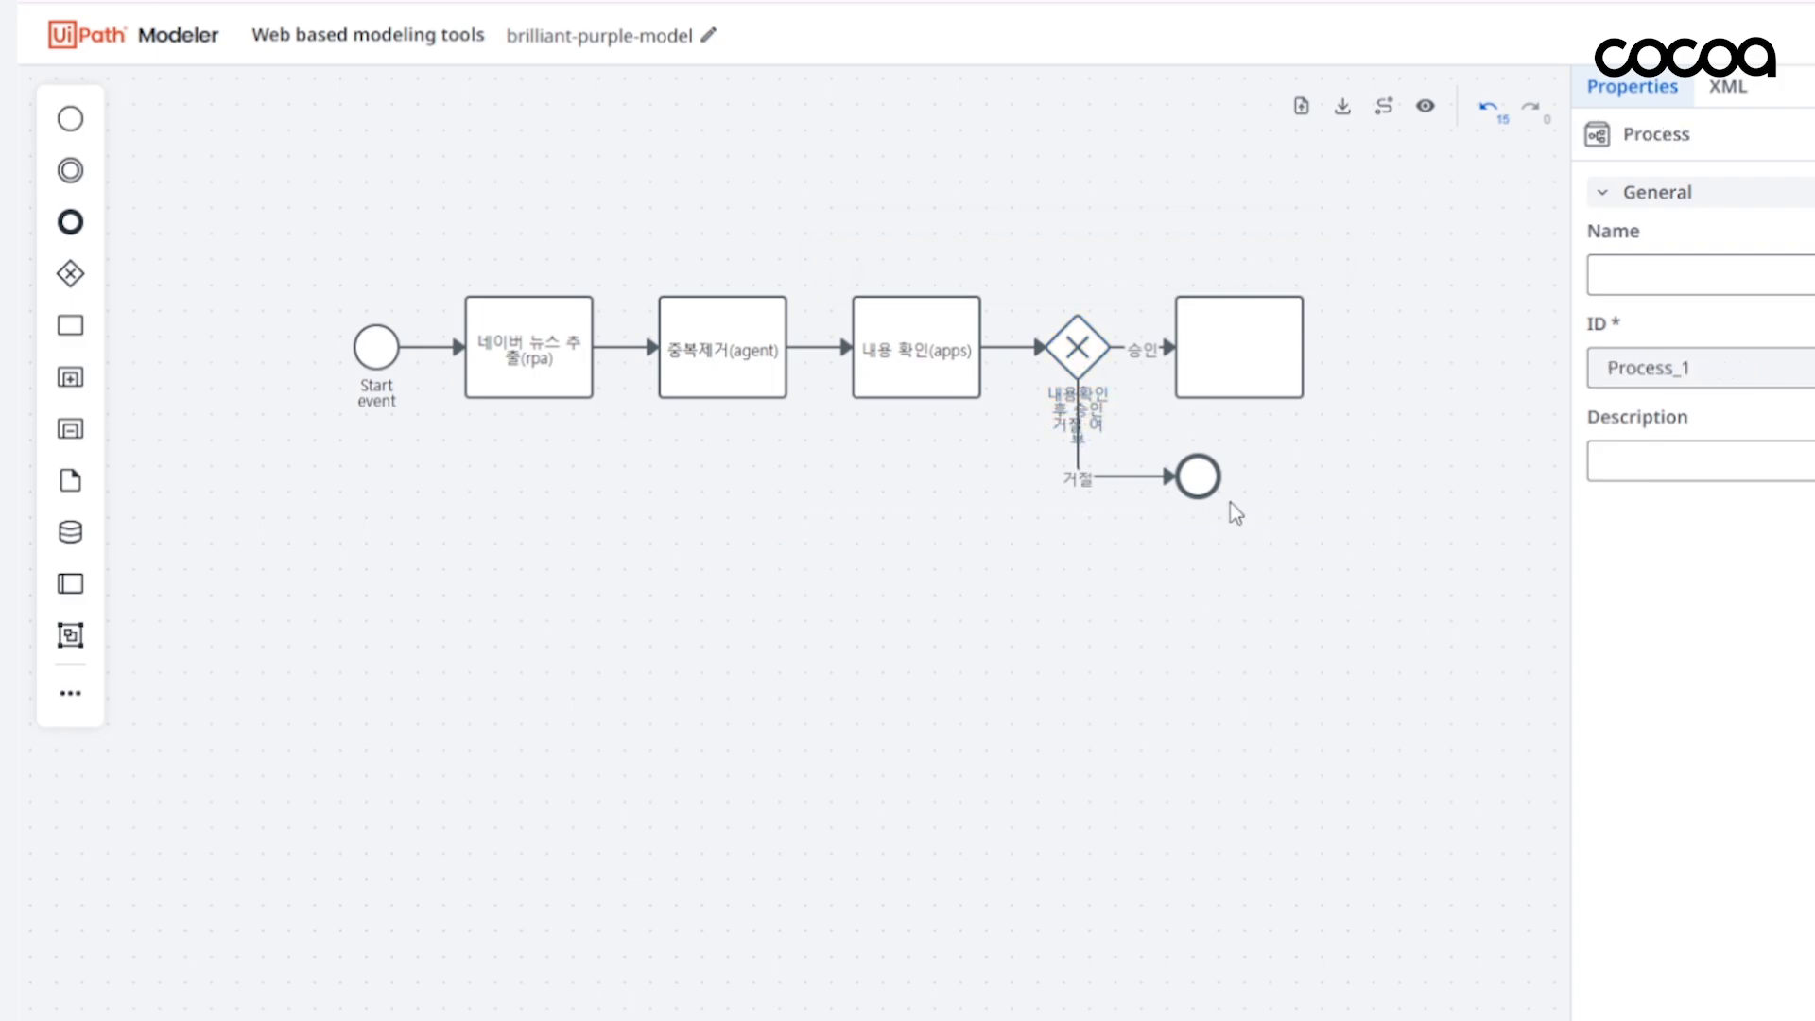
Step: Name the empty task on the 승인 branch email 보내기
{"action": "left_click", "coordinate": [1232, 362]}
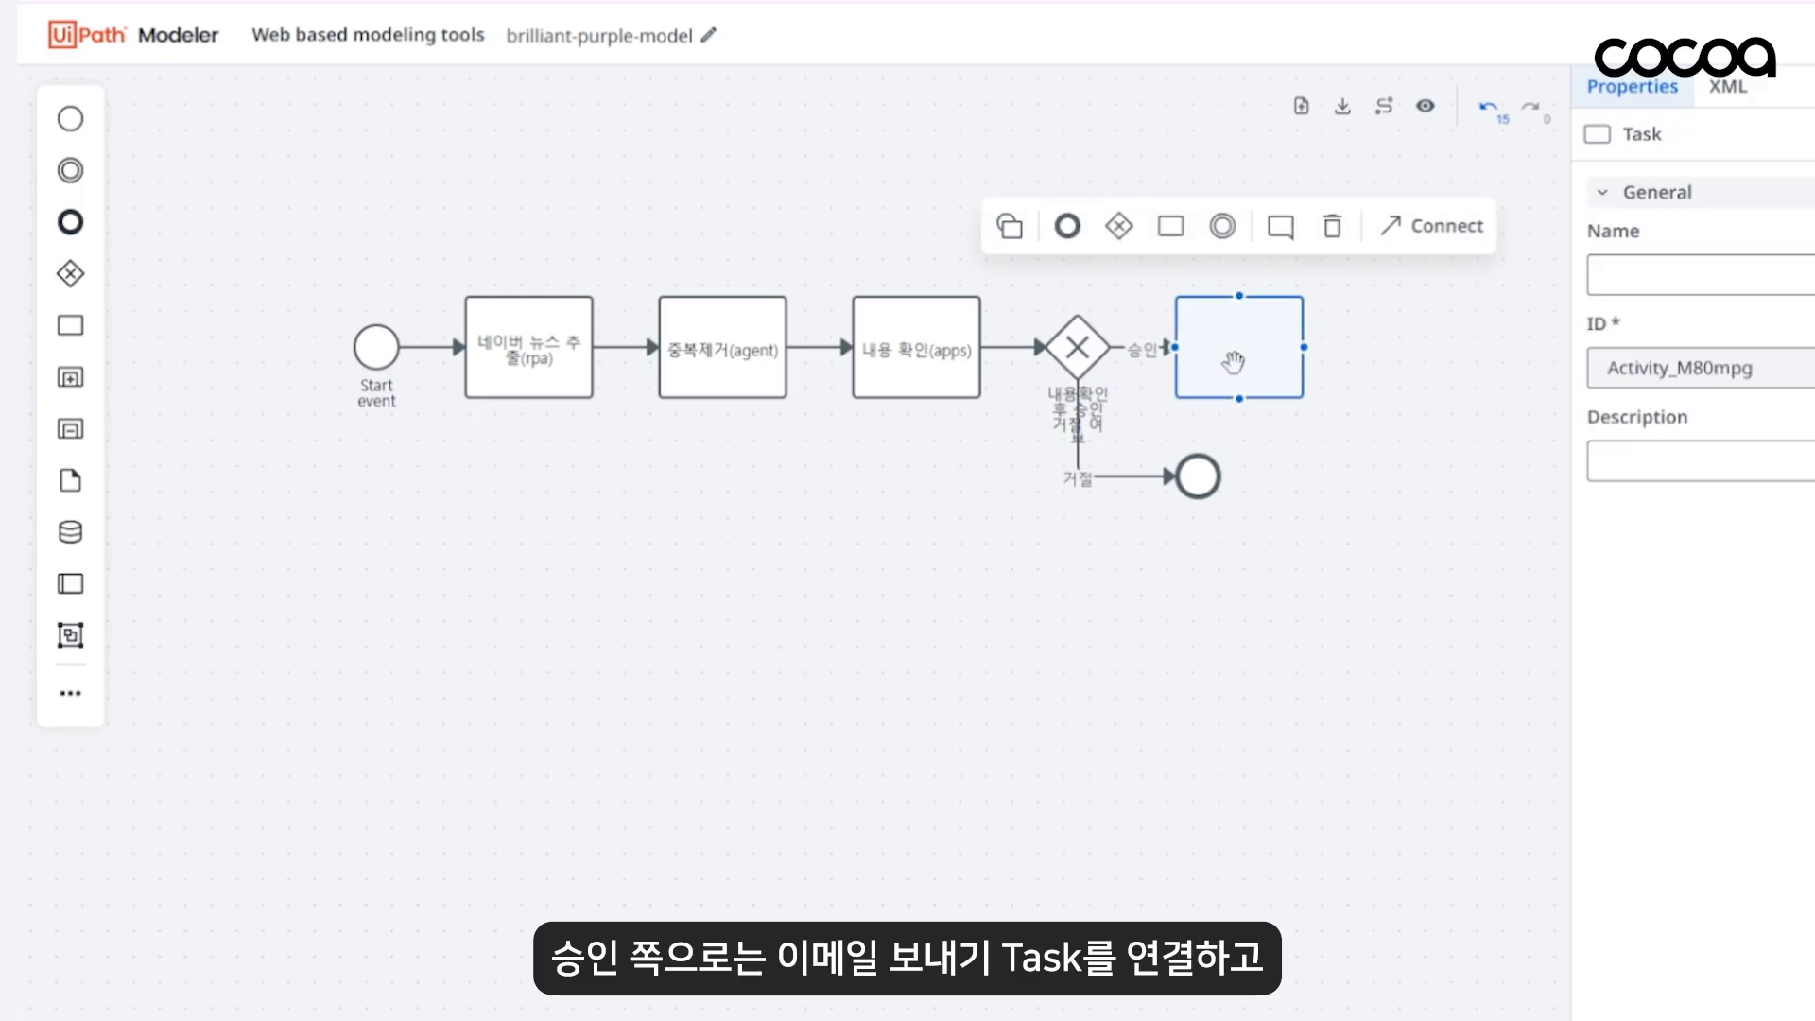
{"action": "double_click", "coordinate": [1241, 360]}
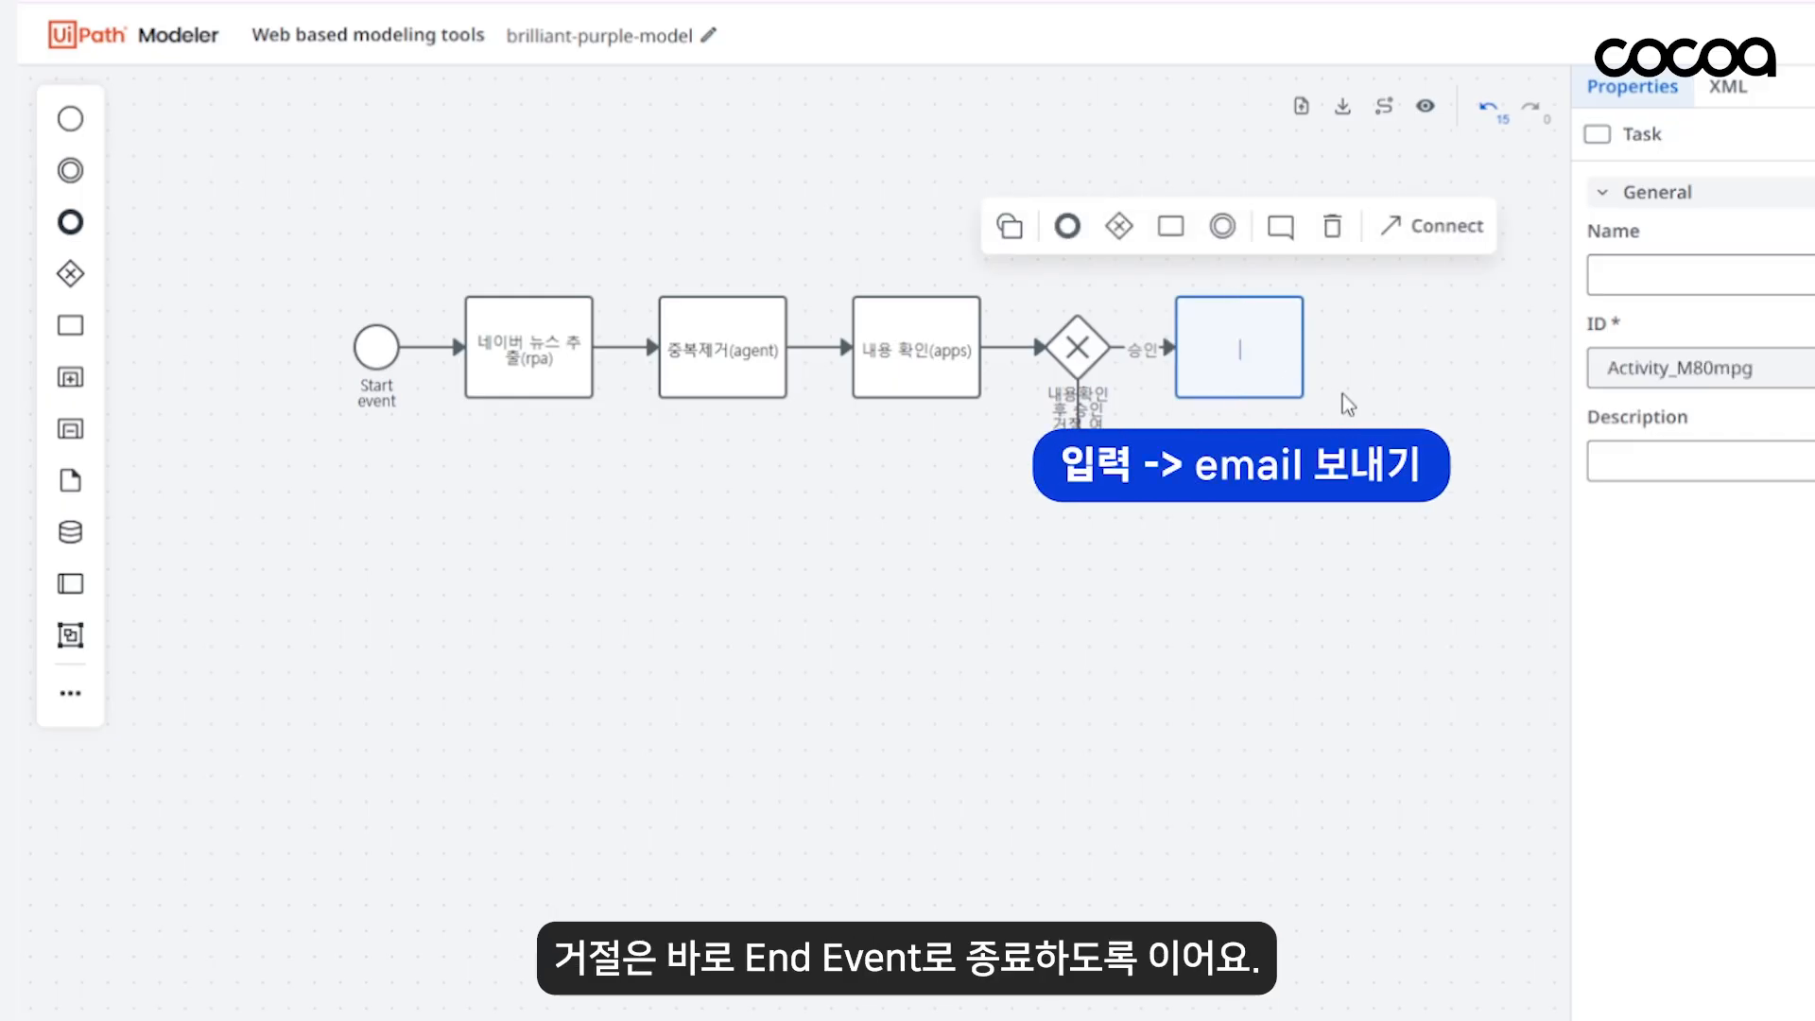
{"action": "type", "text": "email 보내기"}
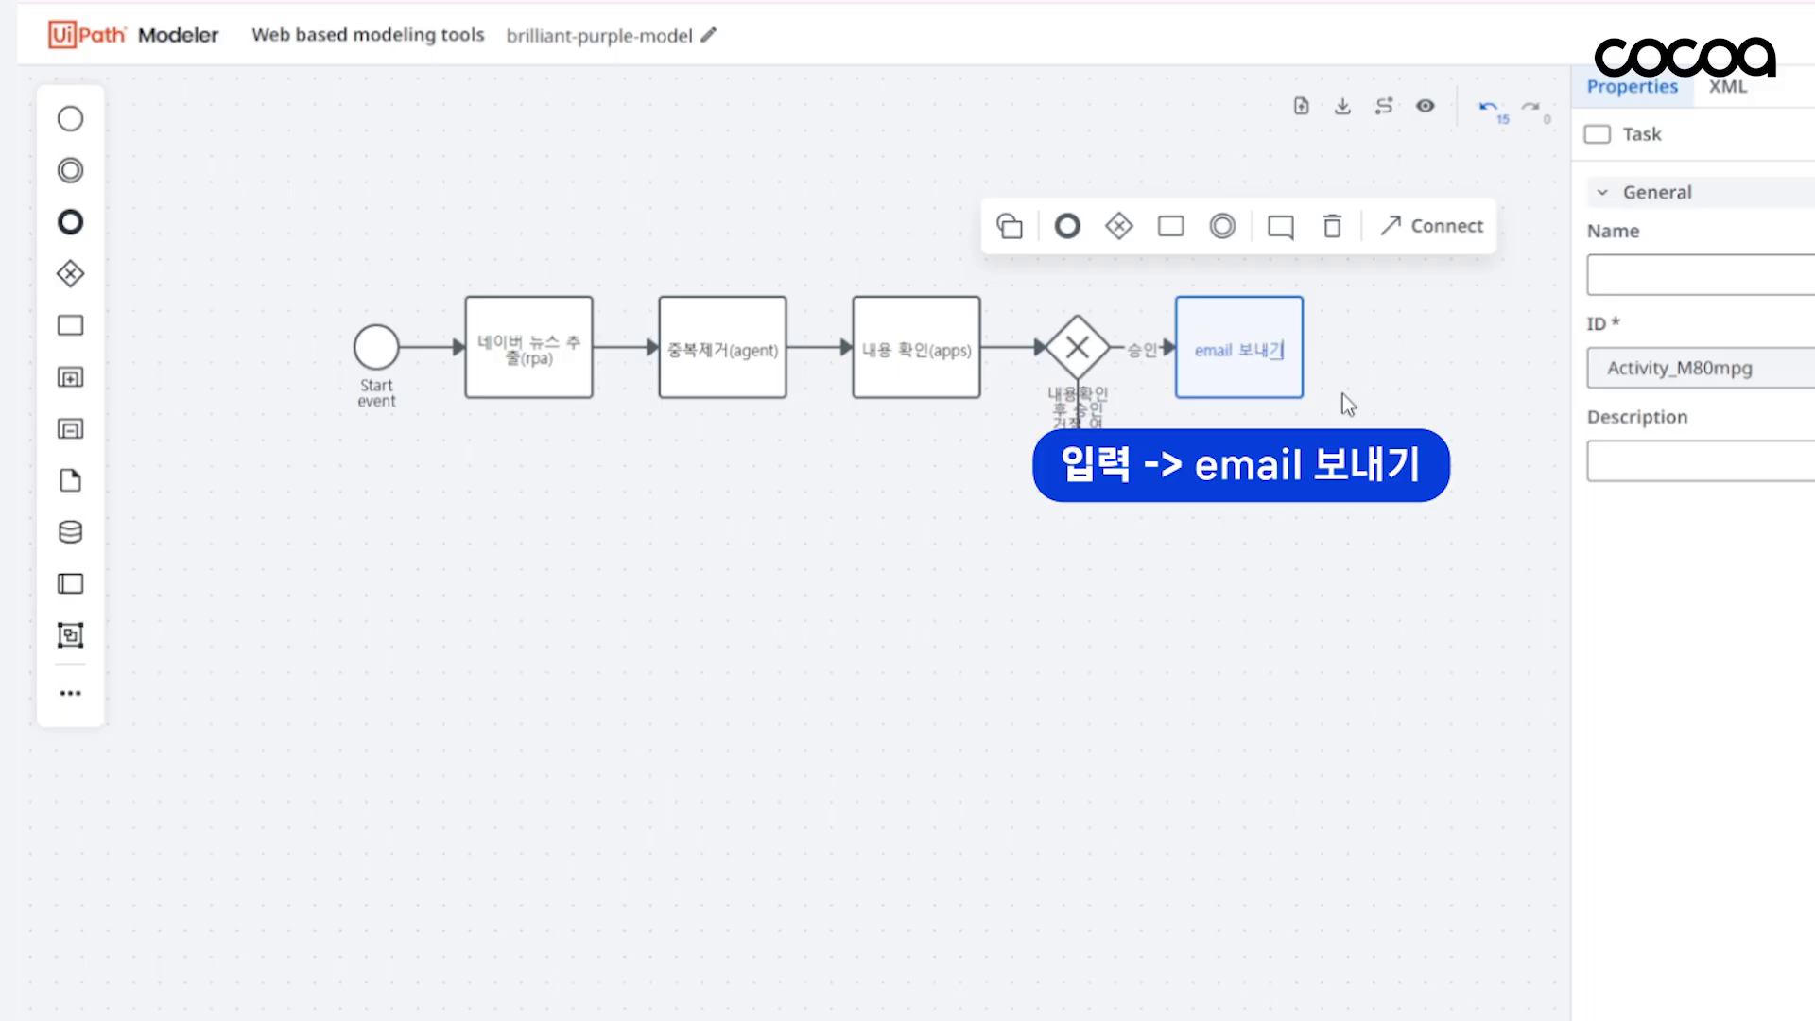
{"action": "left_click", "coordinate": [1342, 395]}
Step: Append an End event after the email 보내기 task
{"action": "left_click", "coordinate": [1248, 373]}
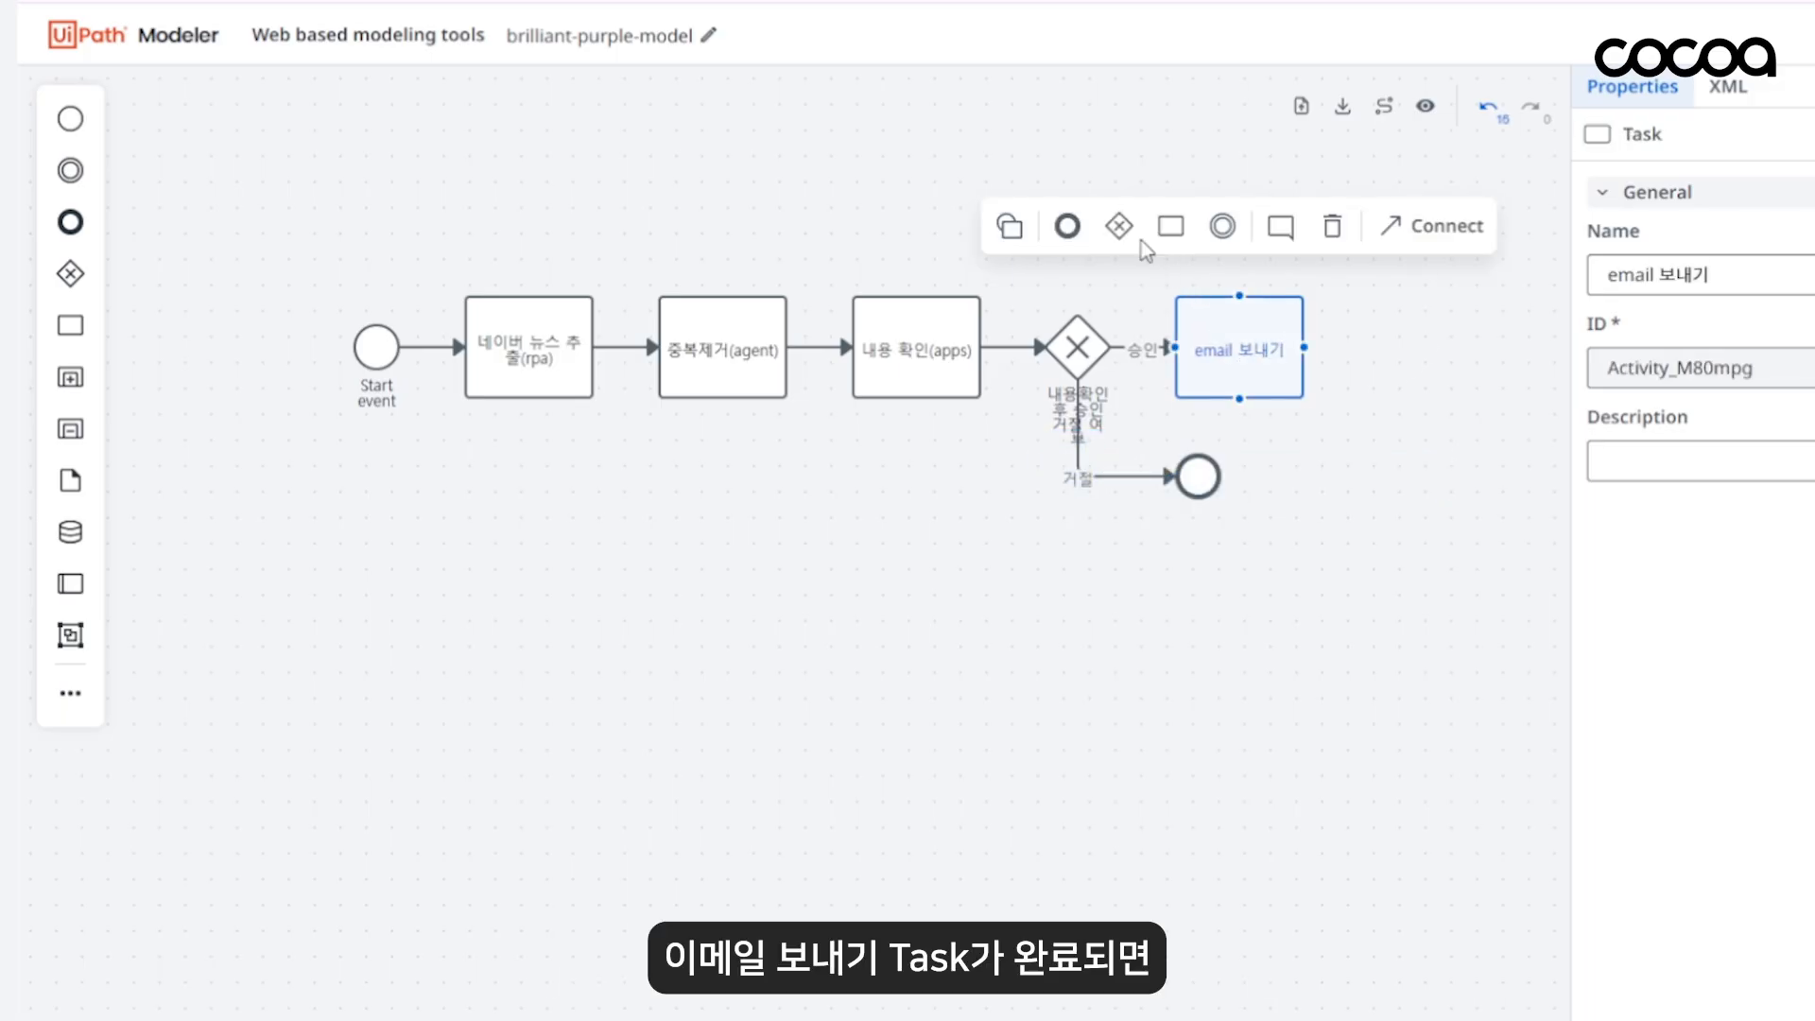
{"action": "left_click", "coordinate": [1067, 226]}
{"action": "left_click", "coordinate": [1069, 227]}
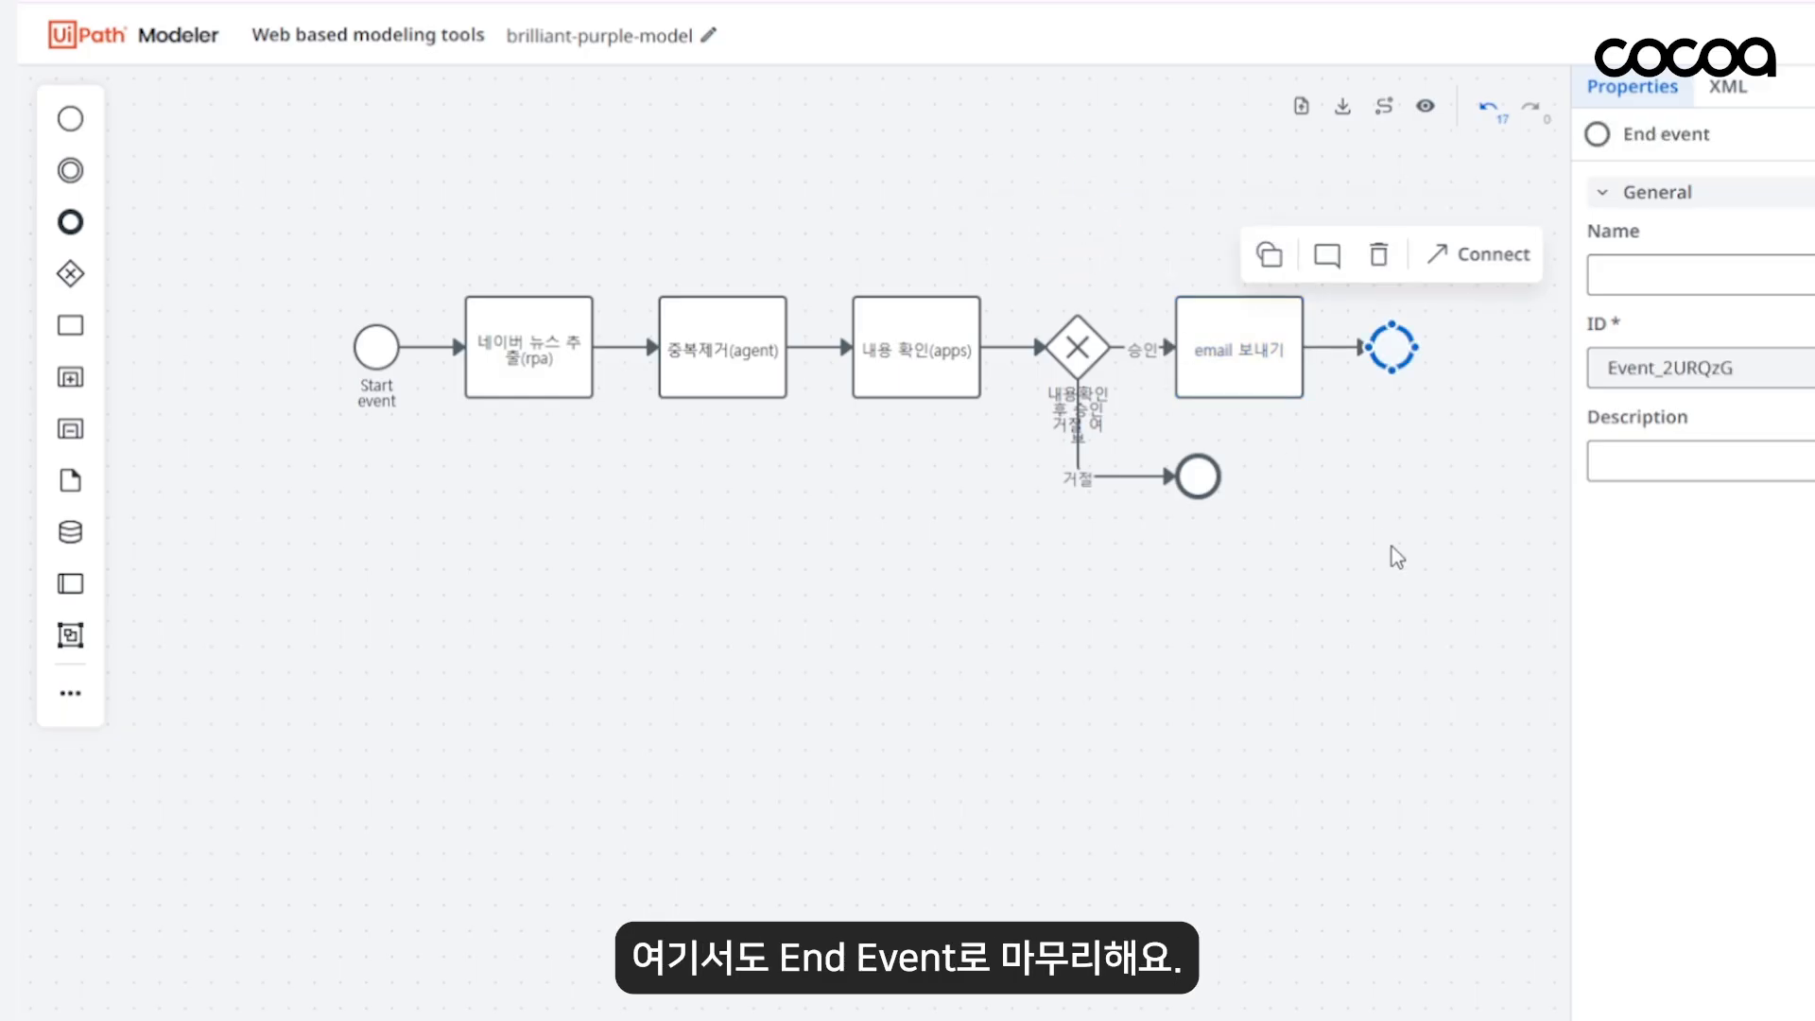
Step: Rename the BPMN model from its default name to maestro 실습
{"action": "left_click", "coordinate": [1393, 640]}
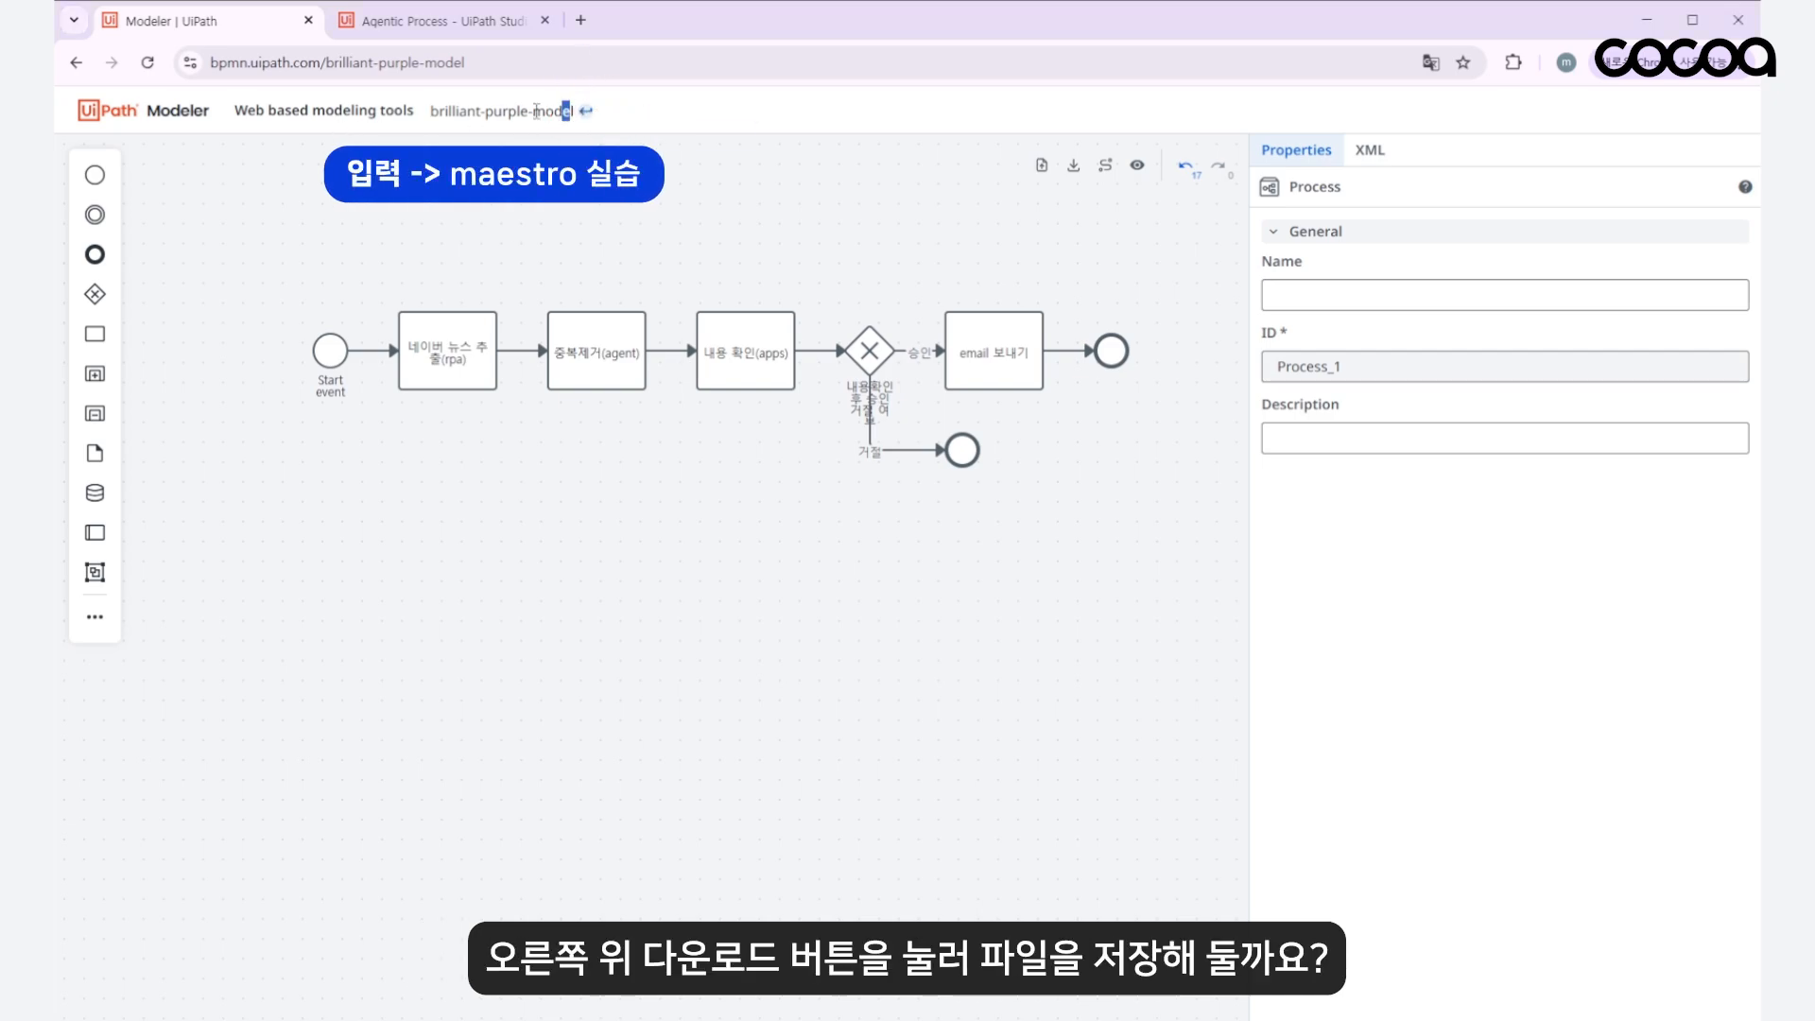
{"action": "left_click_drag", "start_coordinate": [572, 112], "coordinate": [414, 111]}
{"action": "key", "text": "BackSpace"}
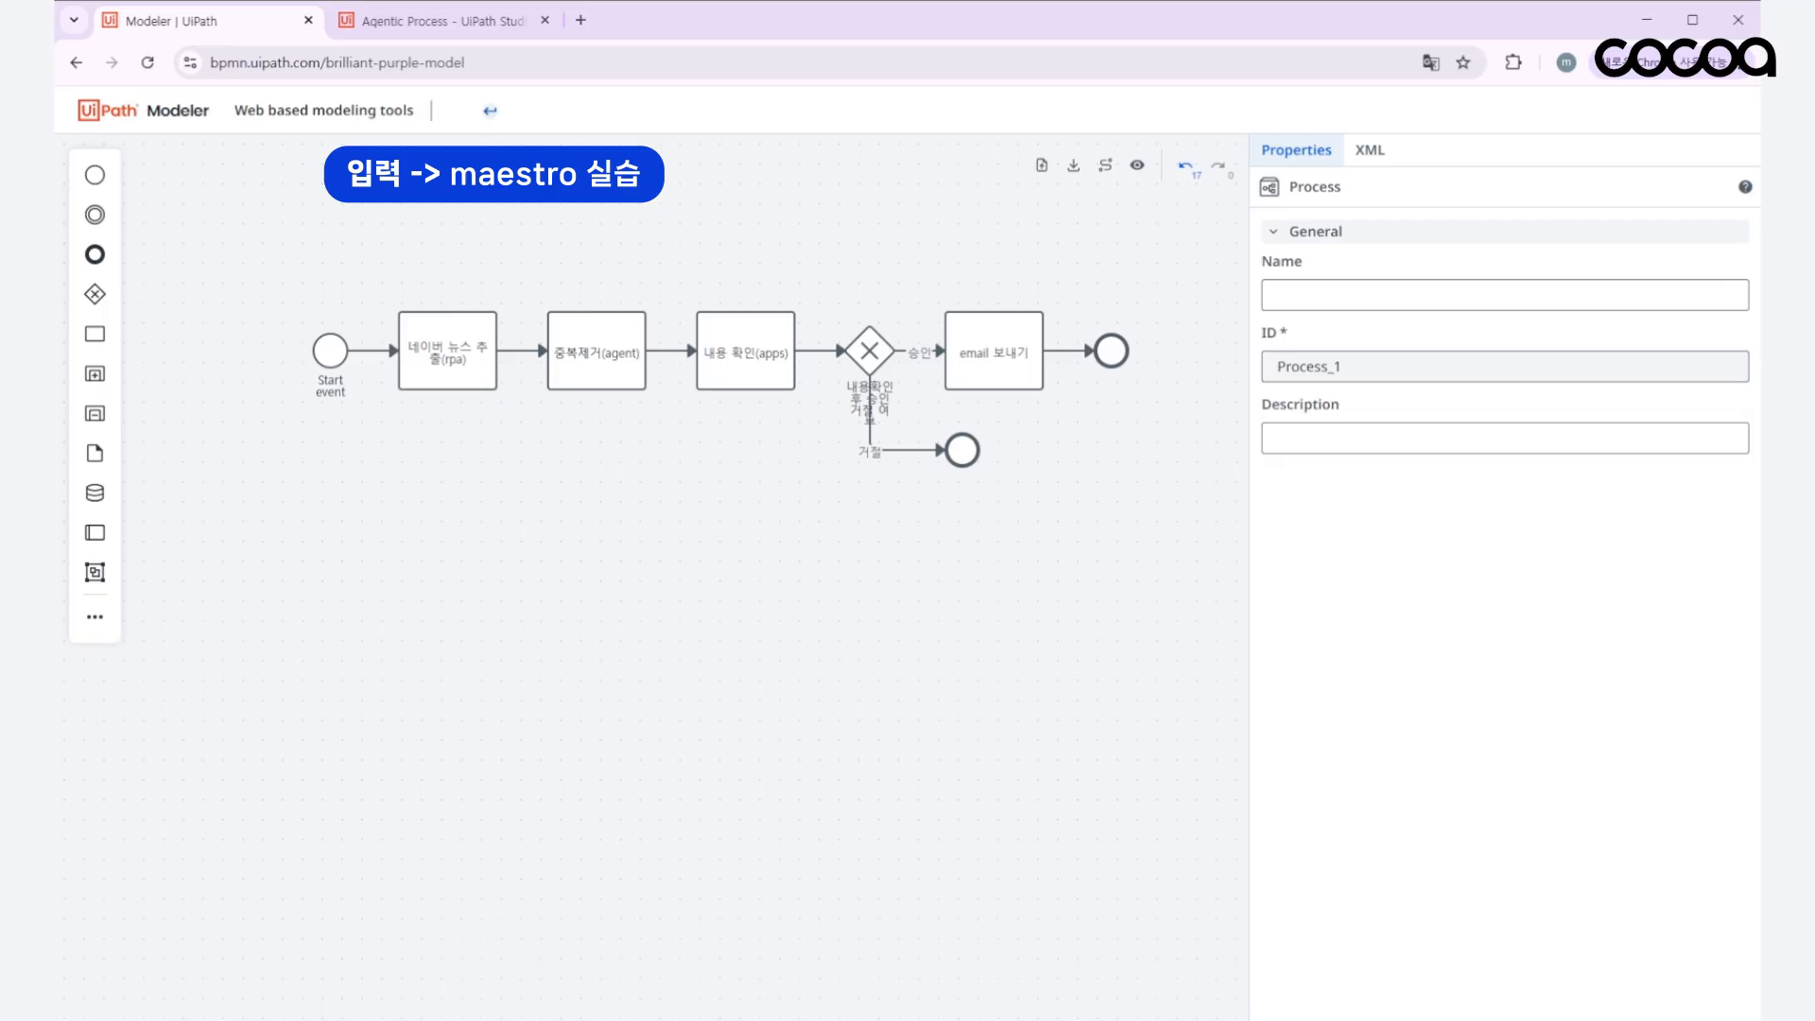
{"action": "type", "text": "m"}
{"action": "type", "text": "aestro"}
{"action": "type", "text": " 실스"}
{"action": "type", "text": "ㅂ"}
{"action": "key", "text": "Return"}
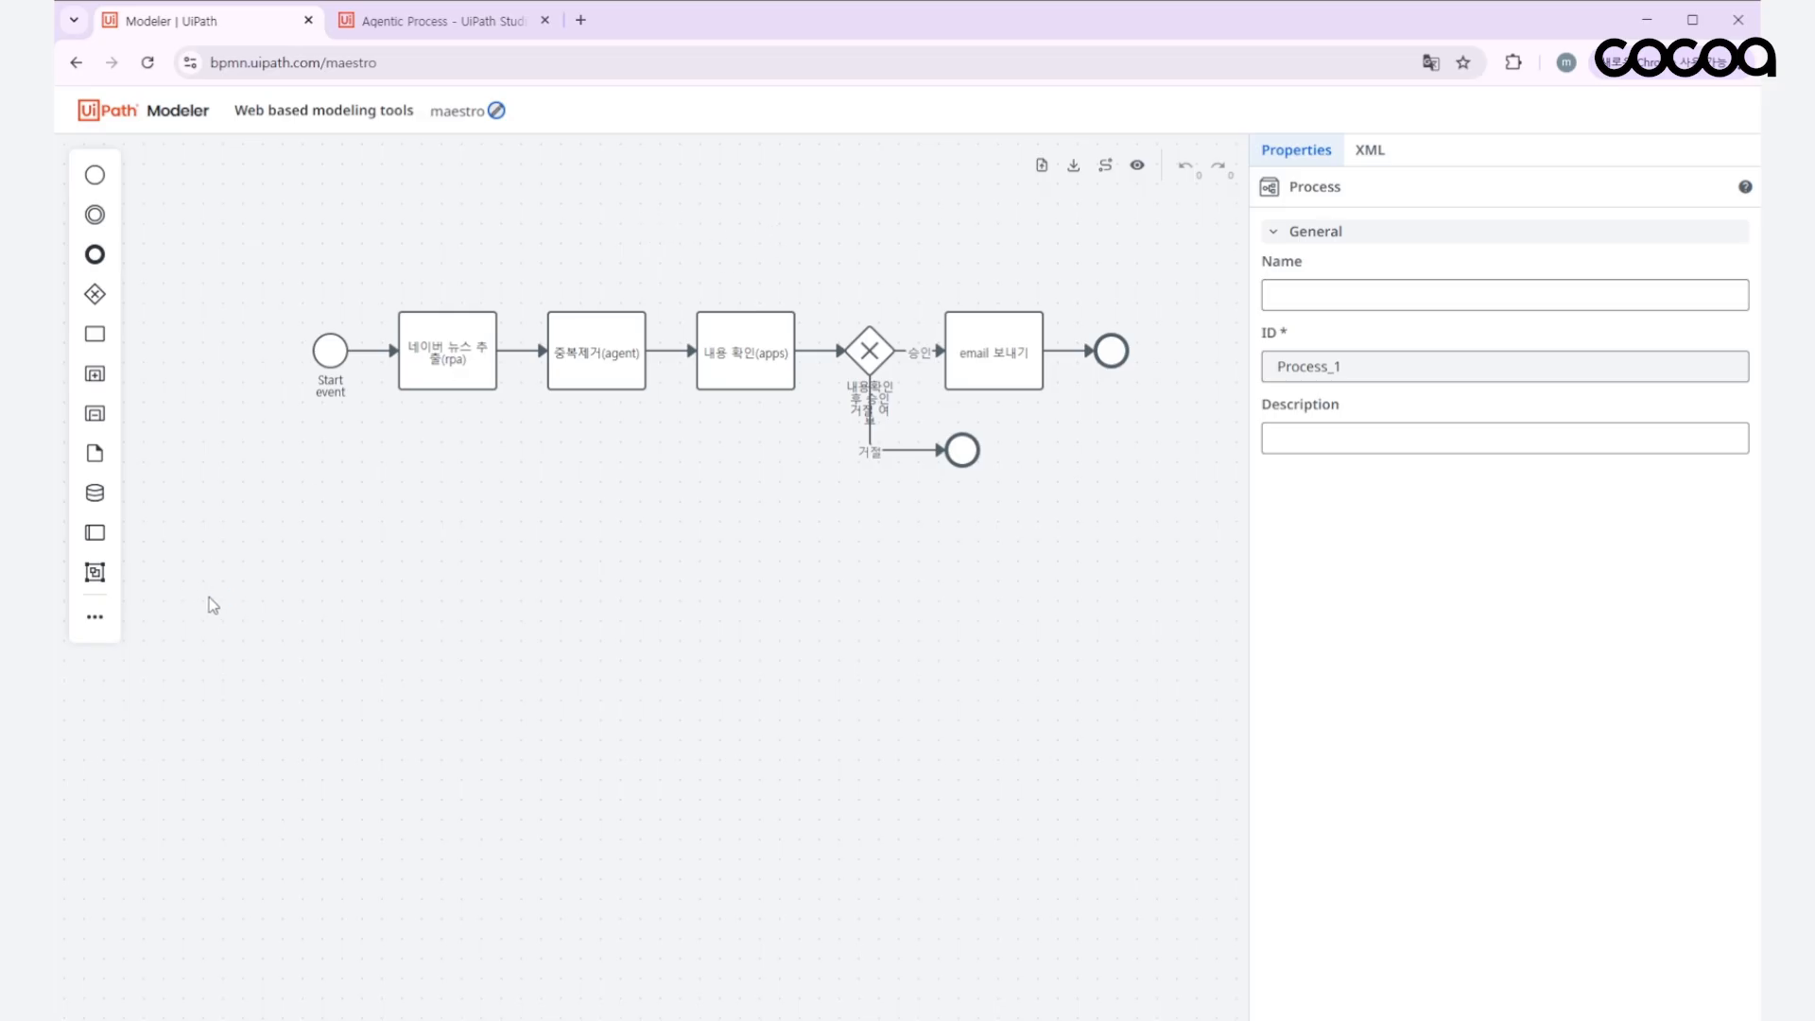
Step: Duplicate the maestro model from the recent files list and download the copy to a file
{"action": "left_click", "coordinate": [185, 121]}
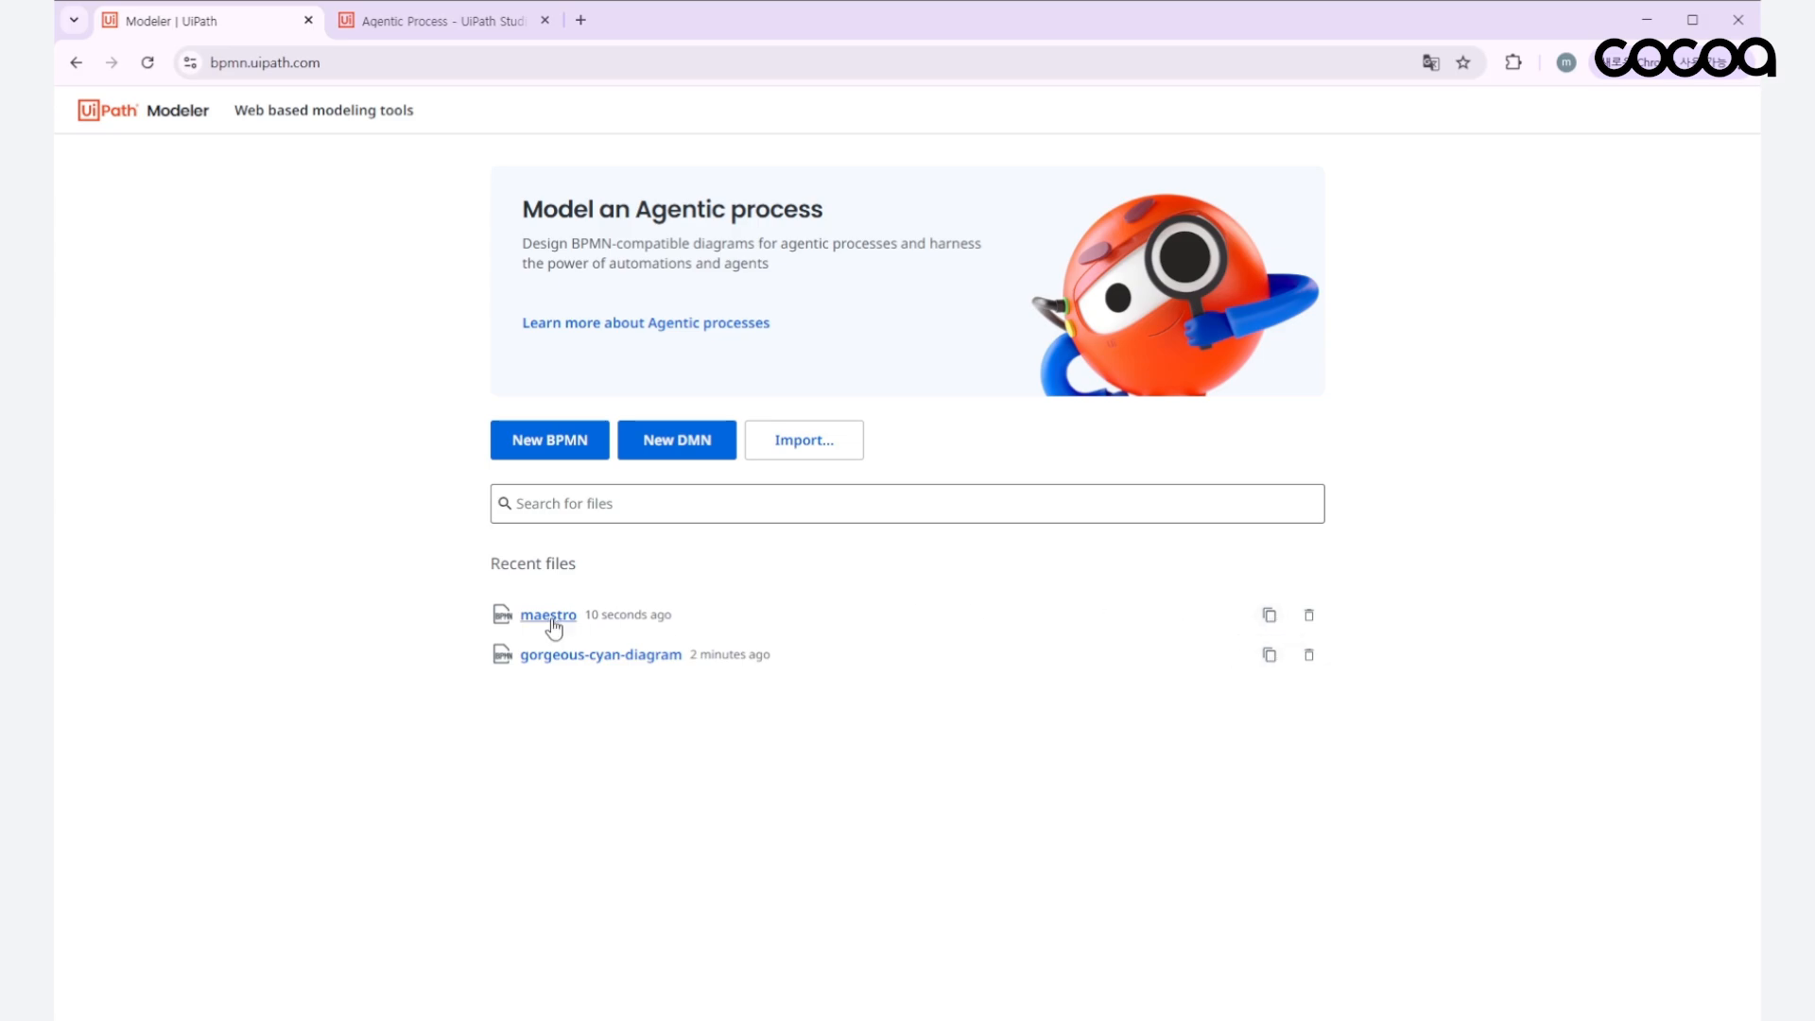
{"action": "left_click", "coordinate": [1268, 616]}
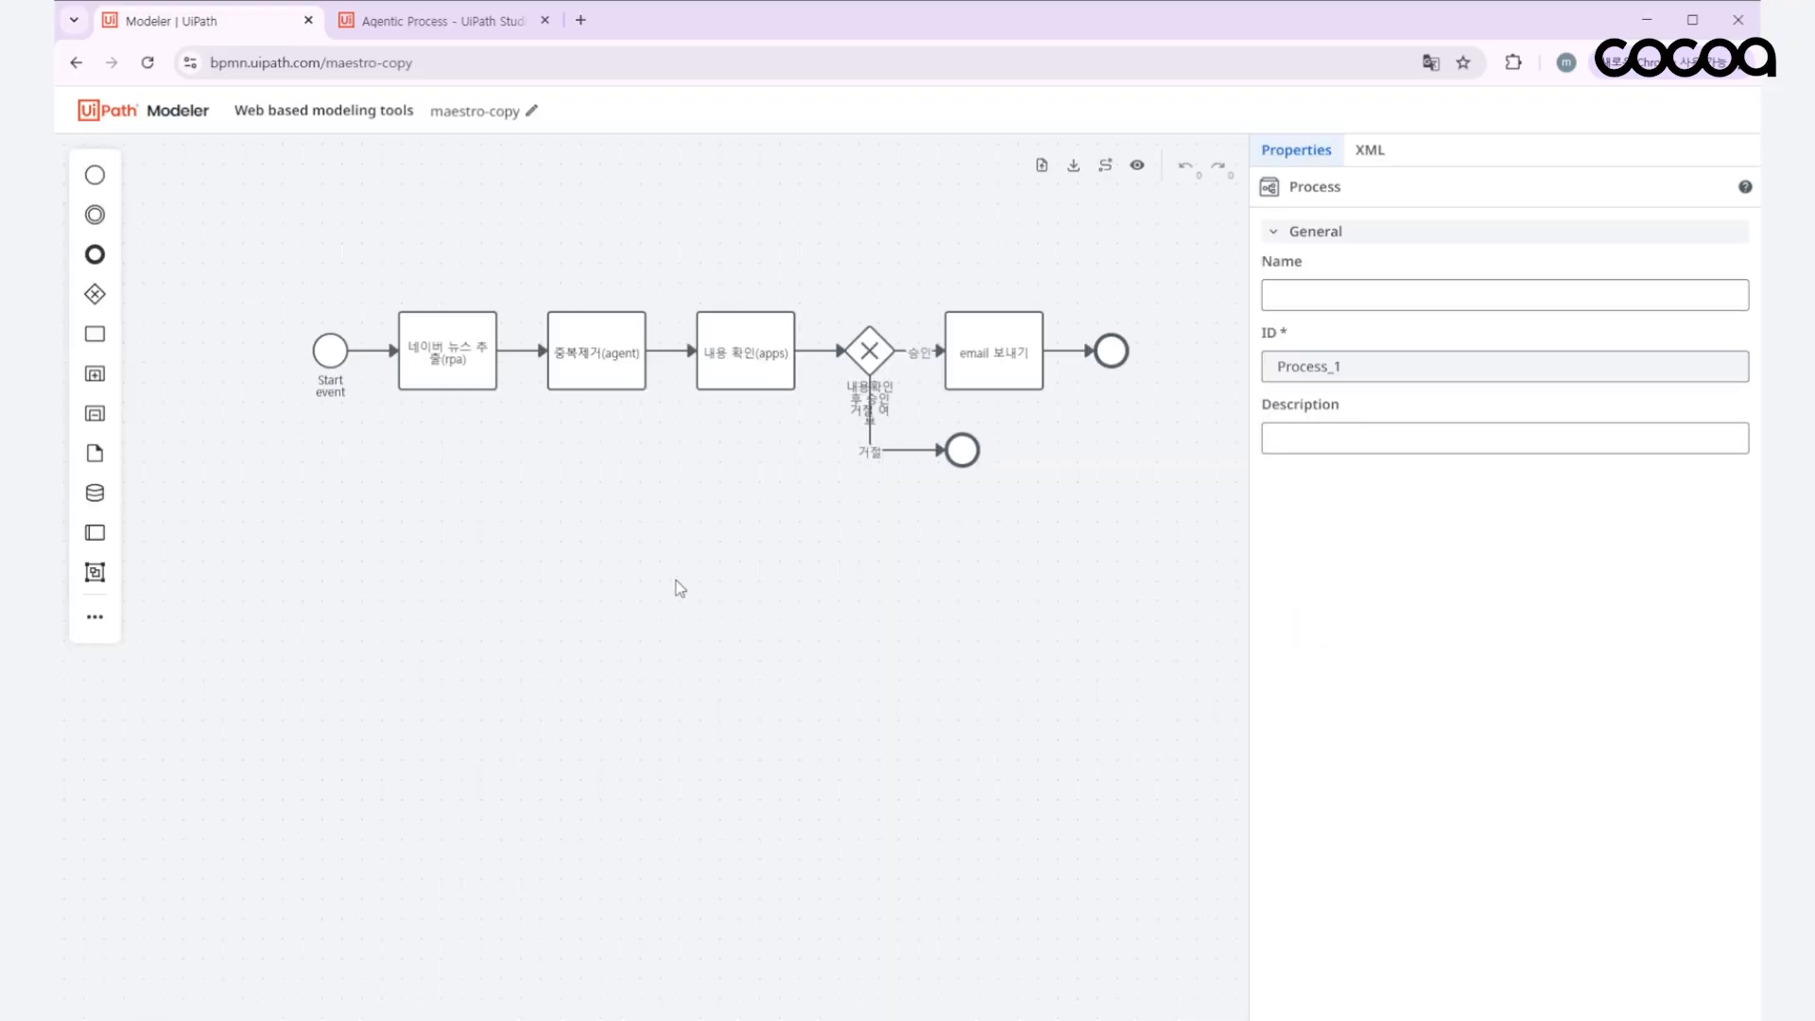
{"action": "left_click", "coordinate": [1072, 170]}
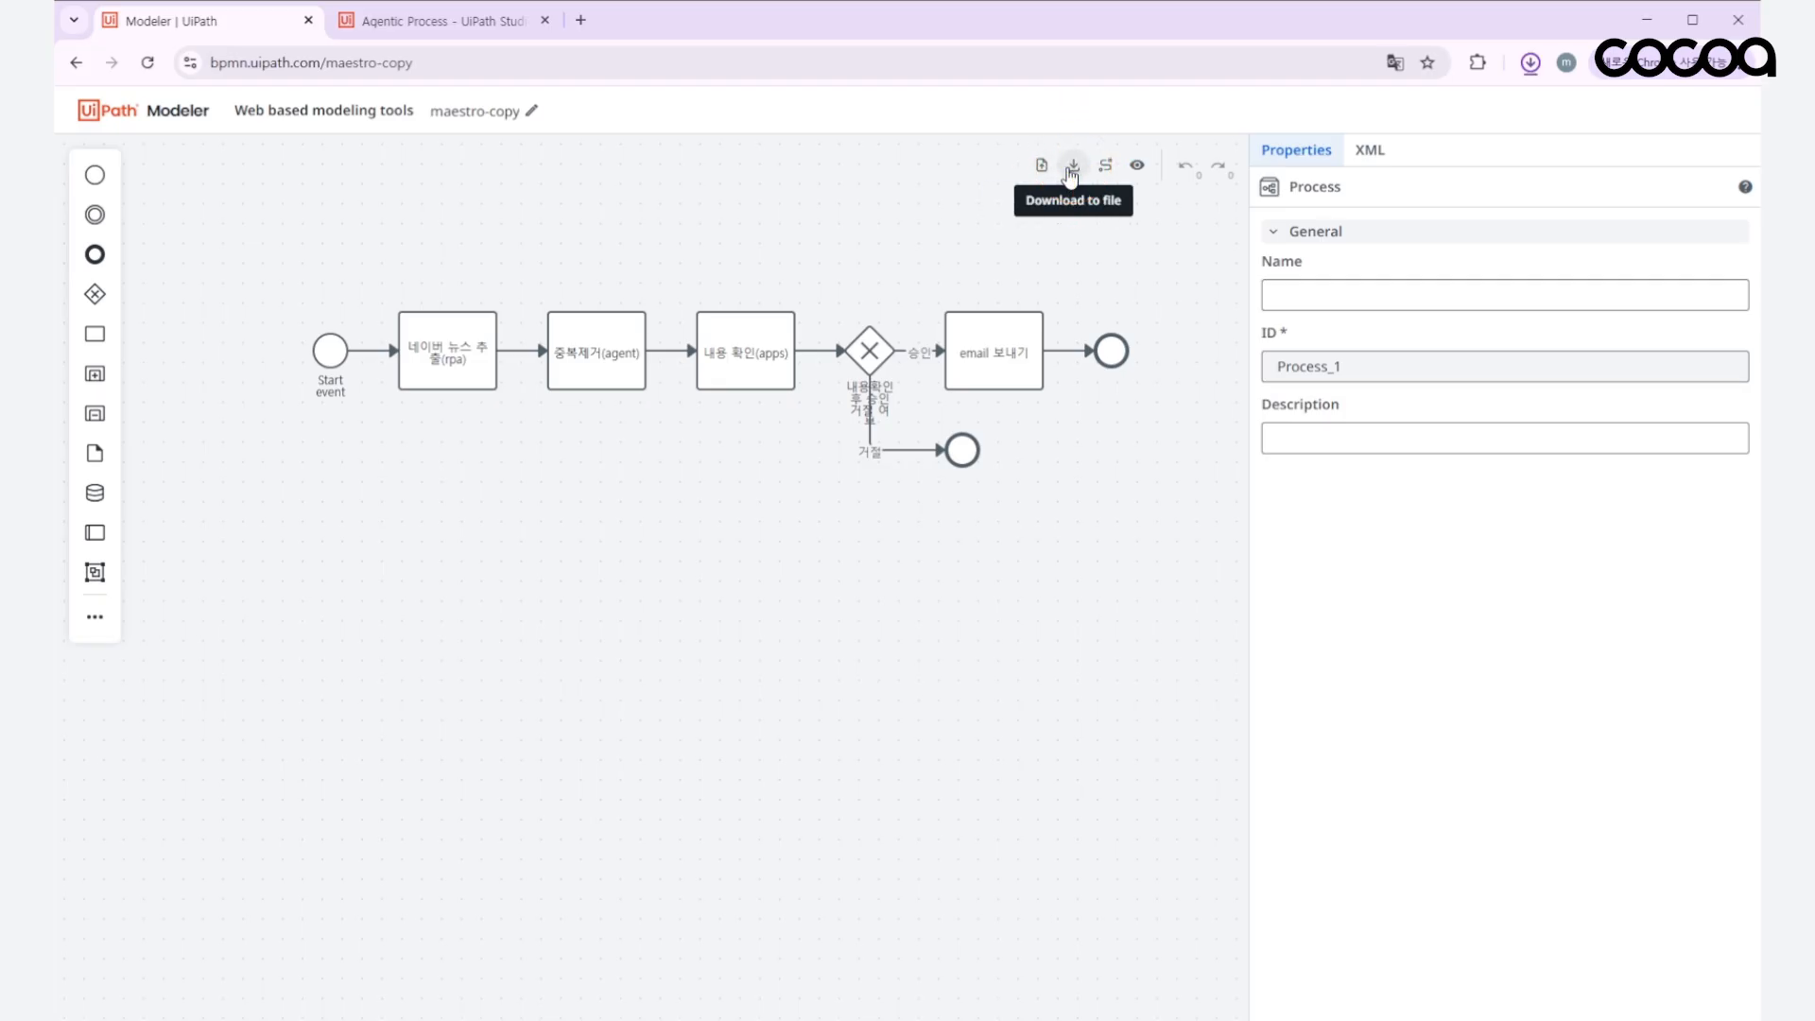
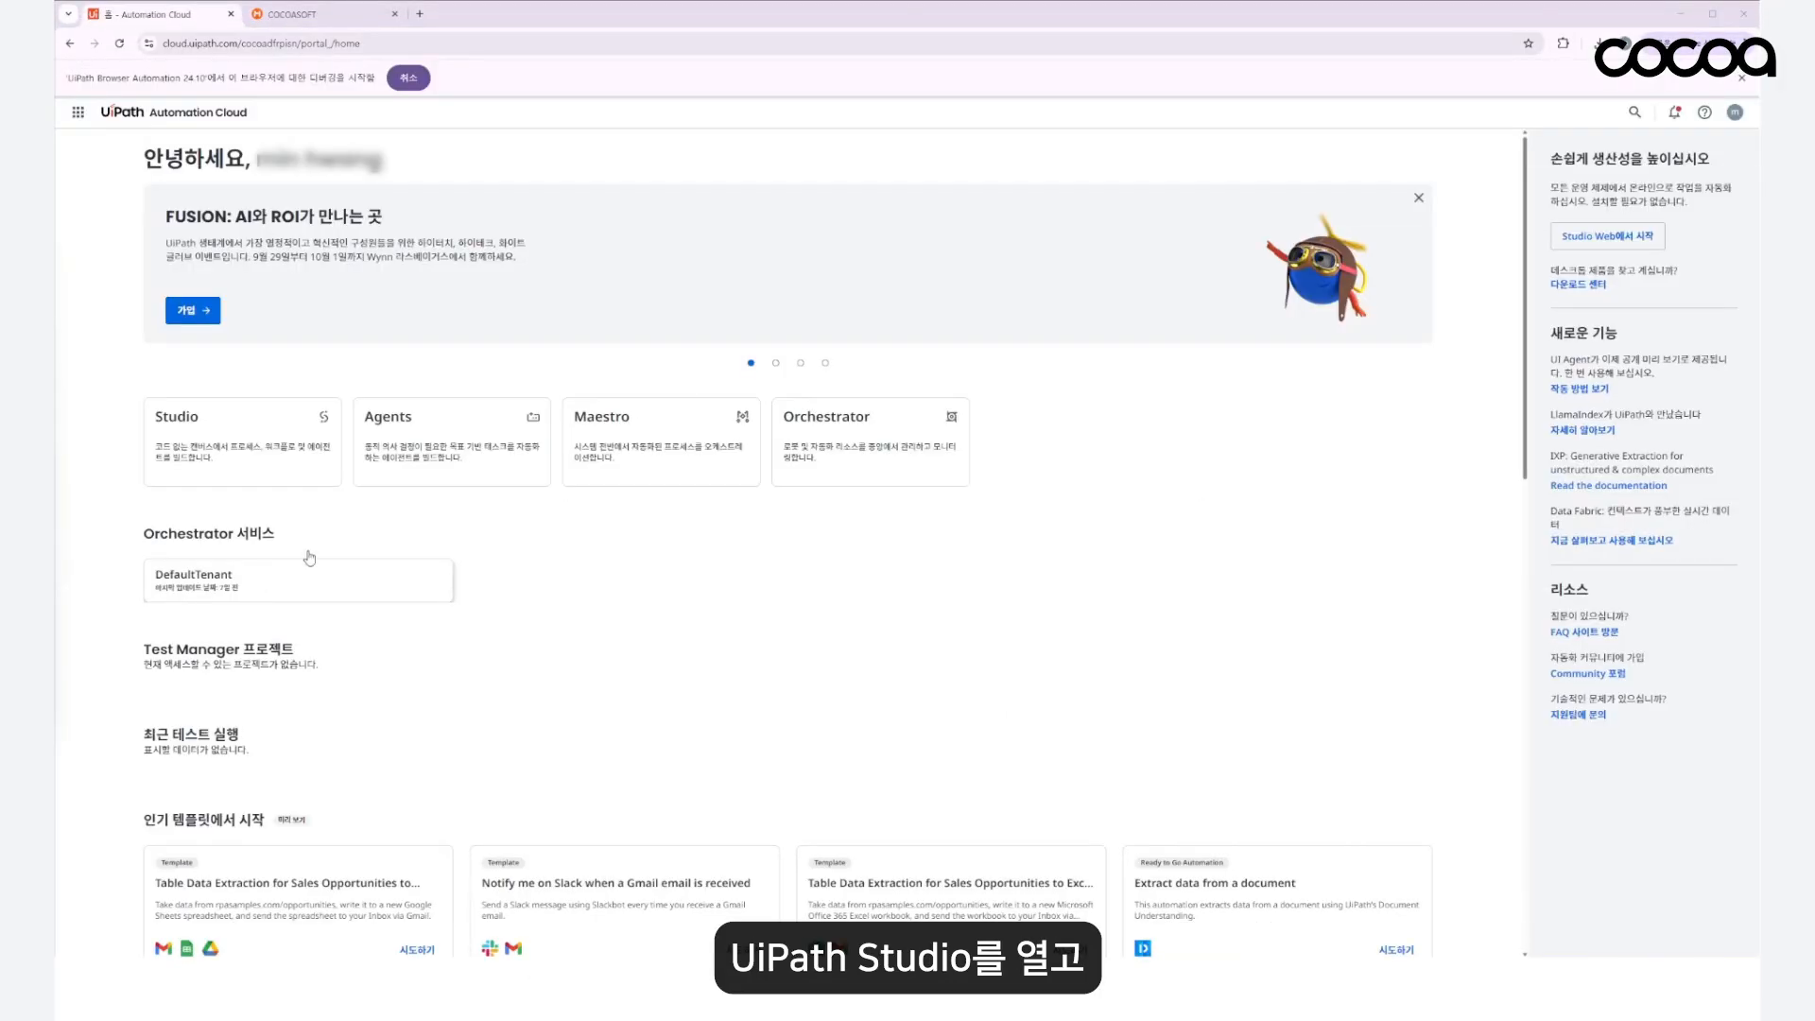
Step: Create a new 에이전트 프로세스 (agentic process) project in Studio
{"action": "left_click", "coordinate": [79, 114]}
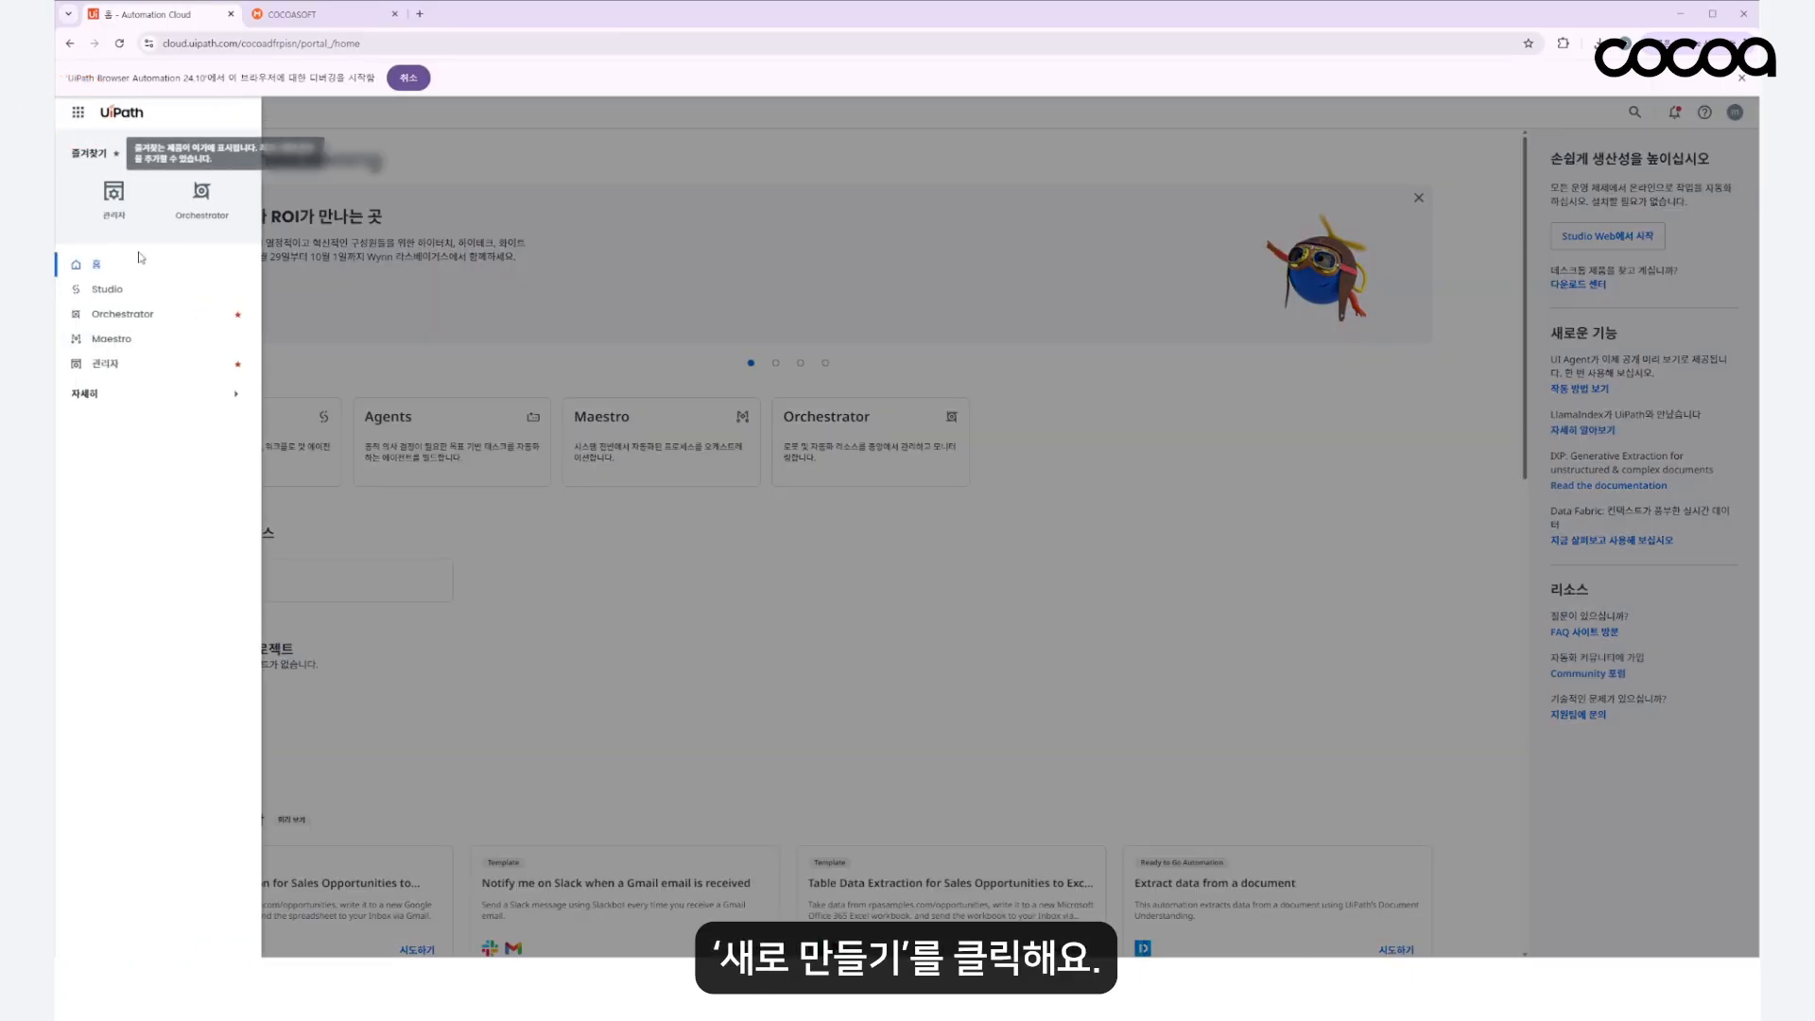
{"action": "left_click", "coordinate": [140, 295]}
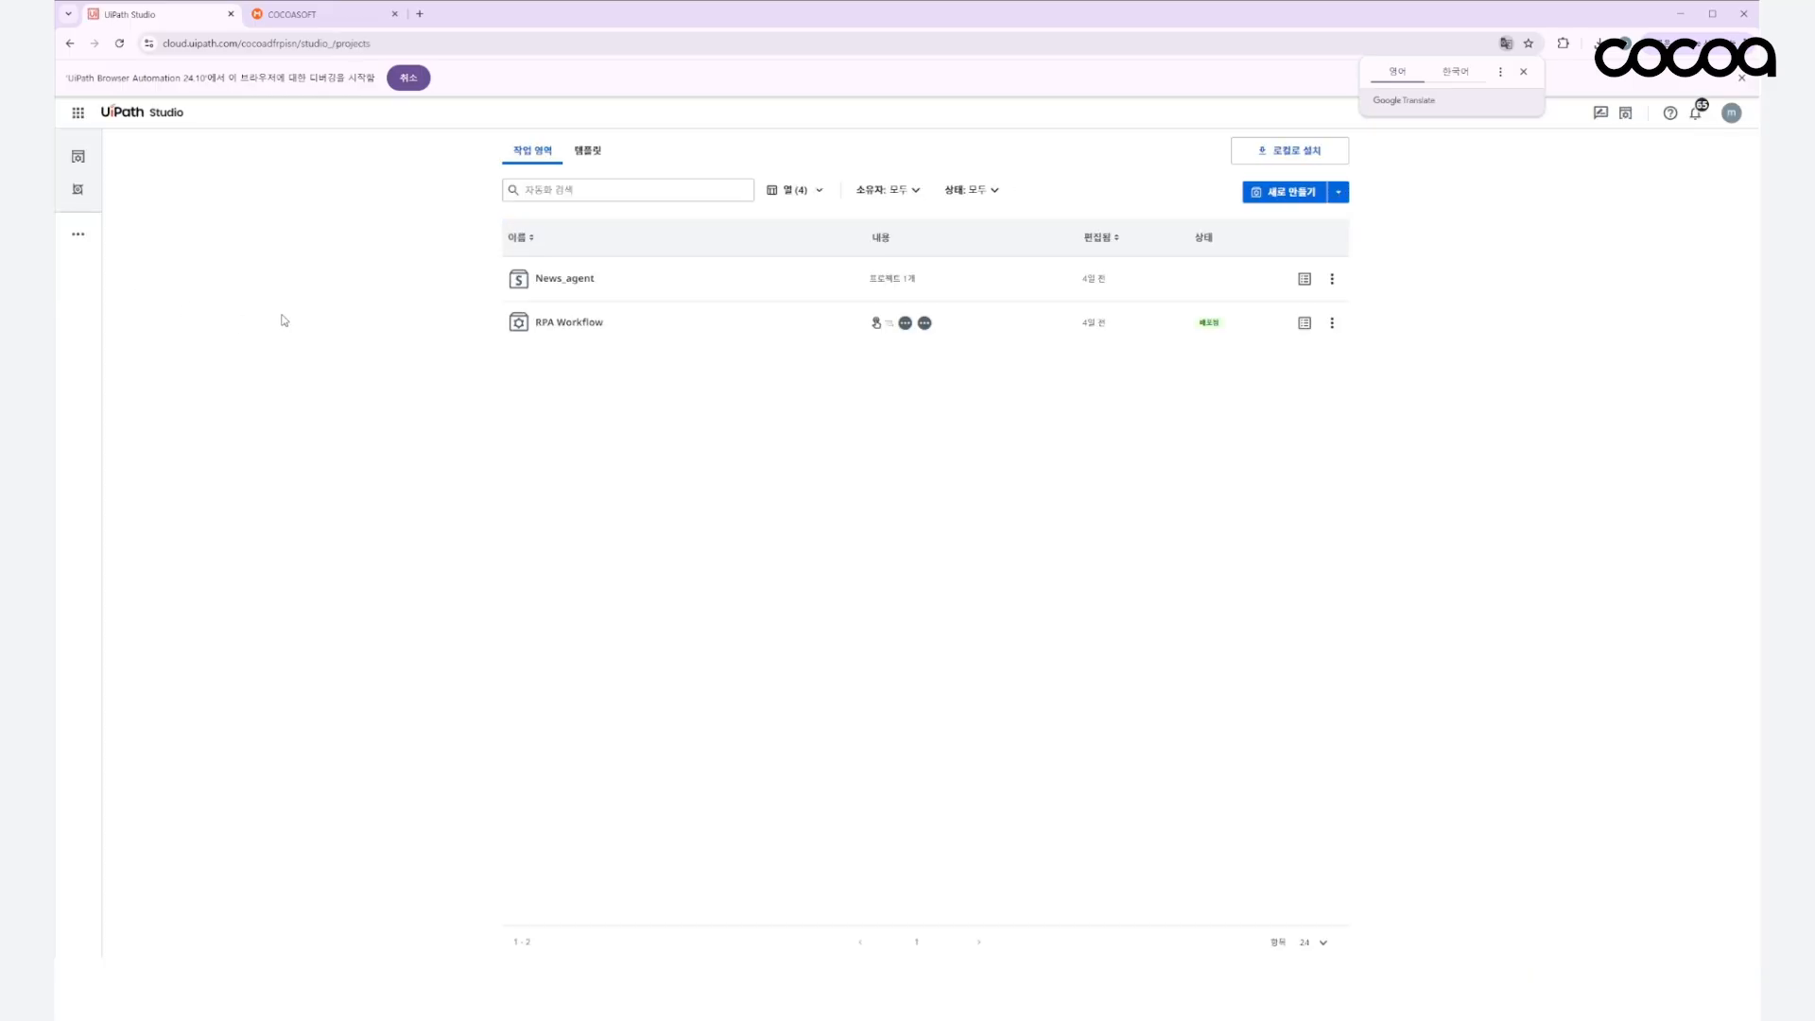
{"action": "left_click", "coordinate": [1291, 201]}
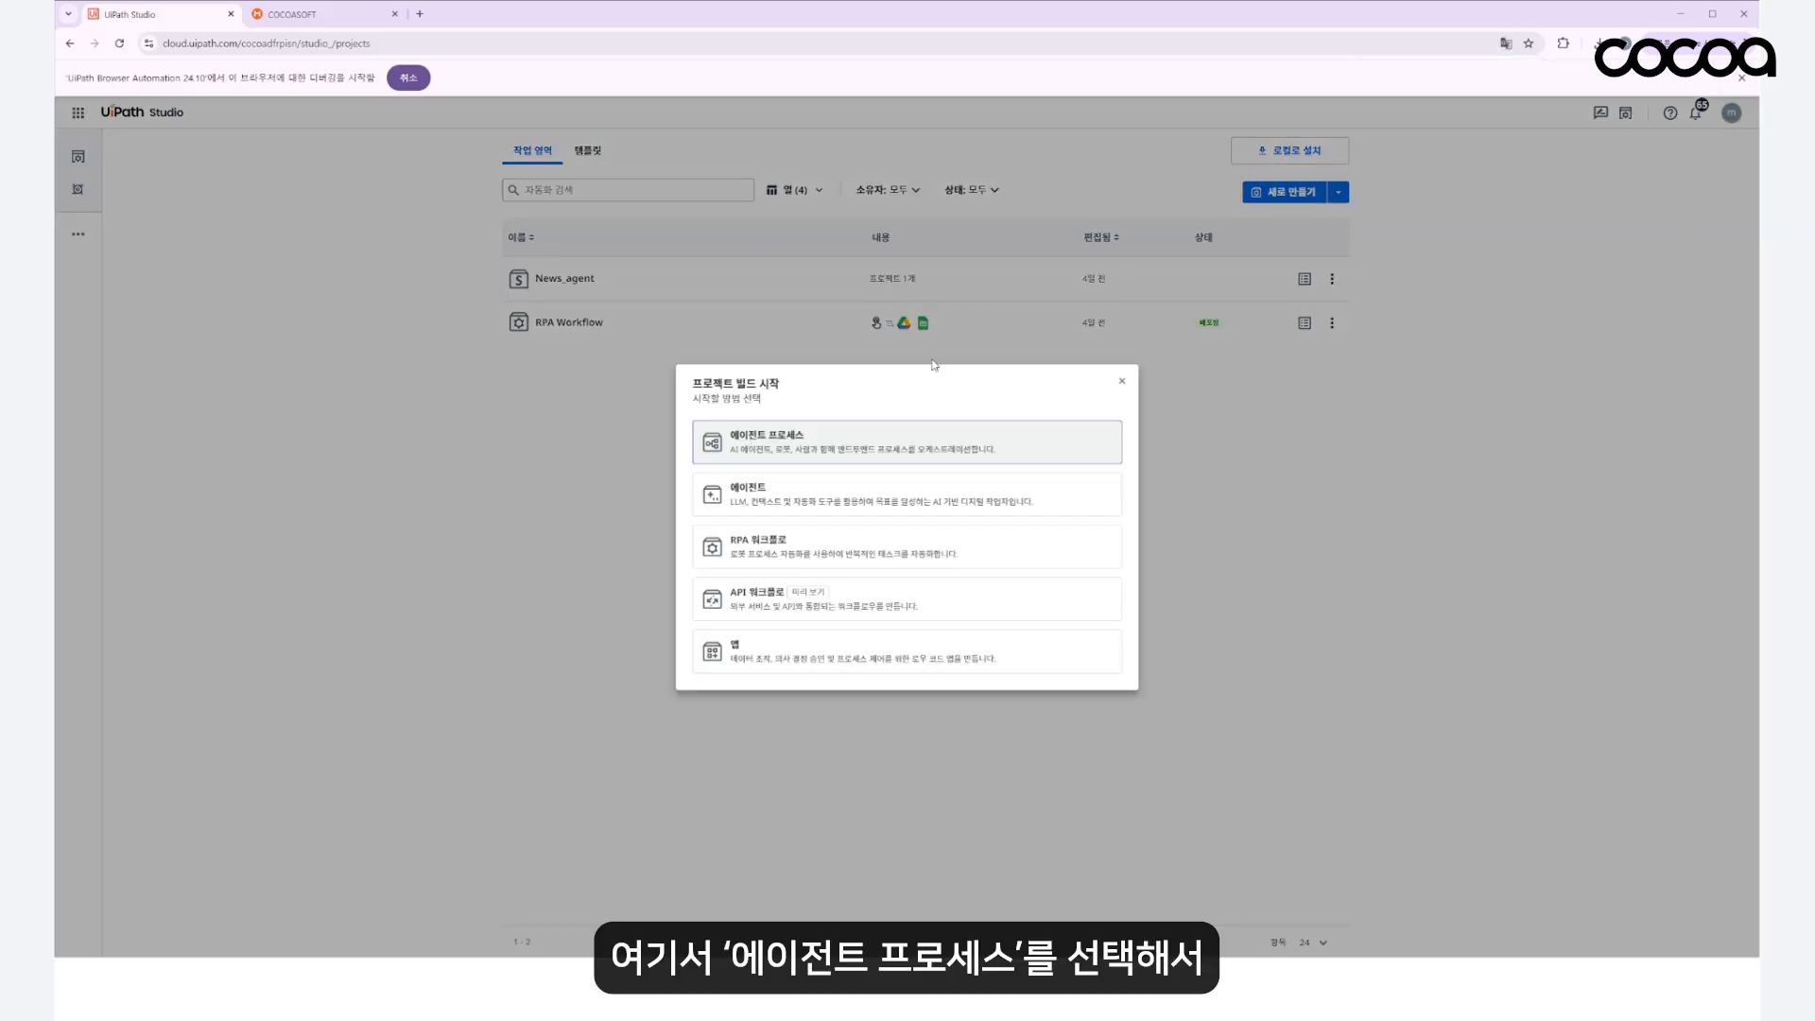
{"action": "left_click", "coordinate": [805, 452]}
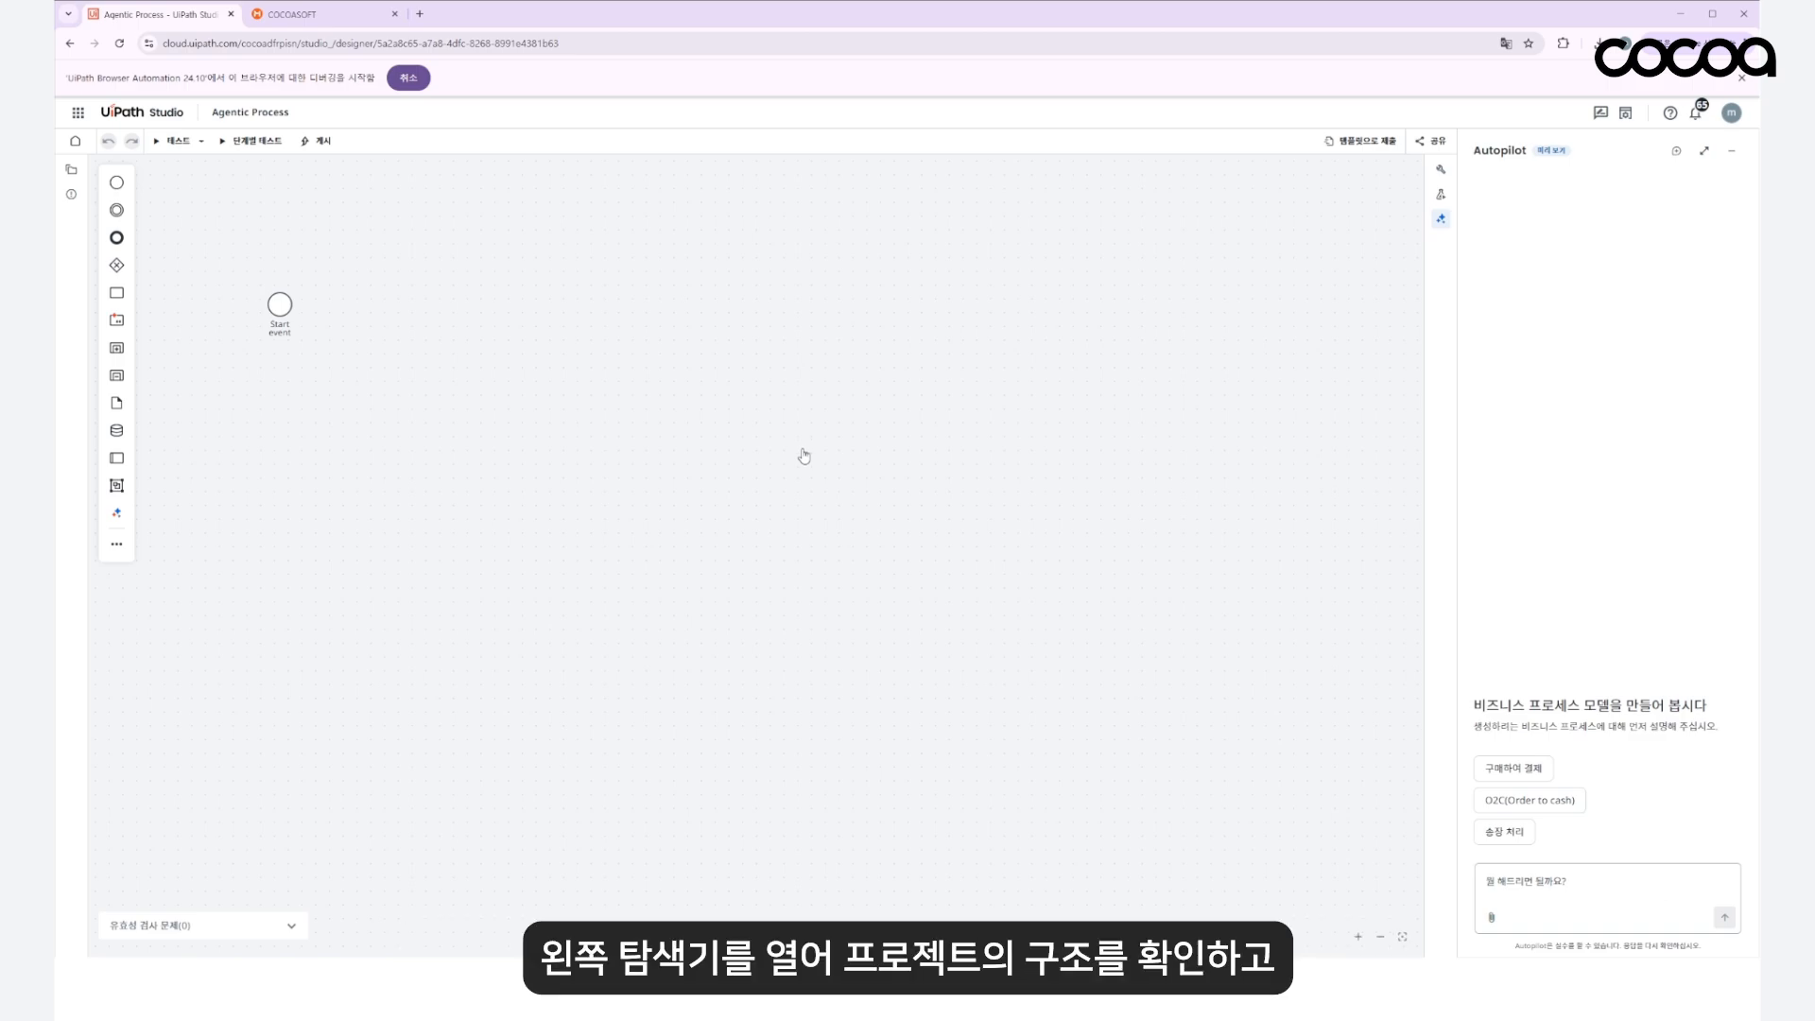
Step: Import the downloaded maestro실습.bpmn file into the Agentic Process project
{"action": "left_click", "coordinate": [72, 171]}
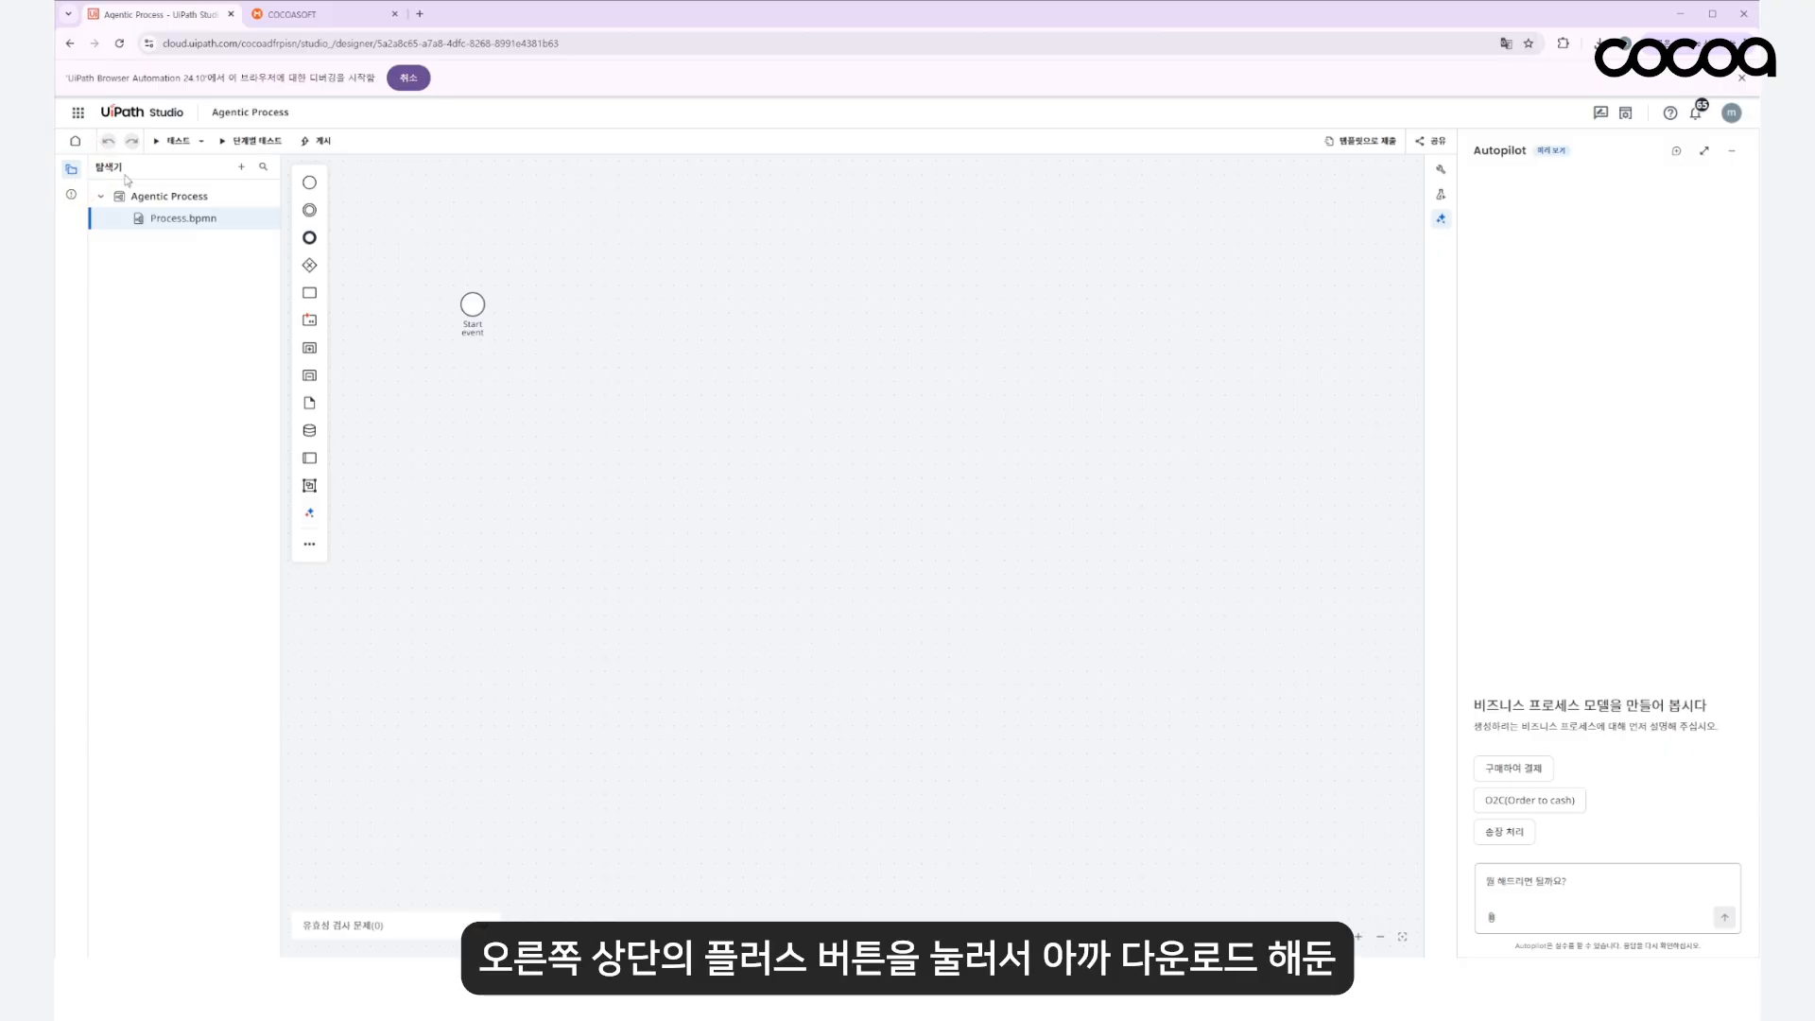
{"action": "left_click", "coordinate": [239, 167]}
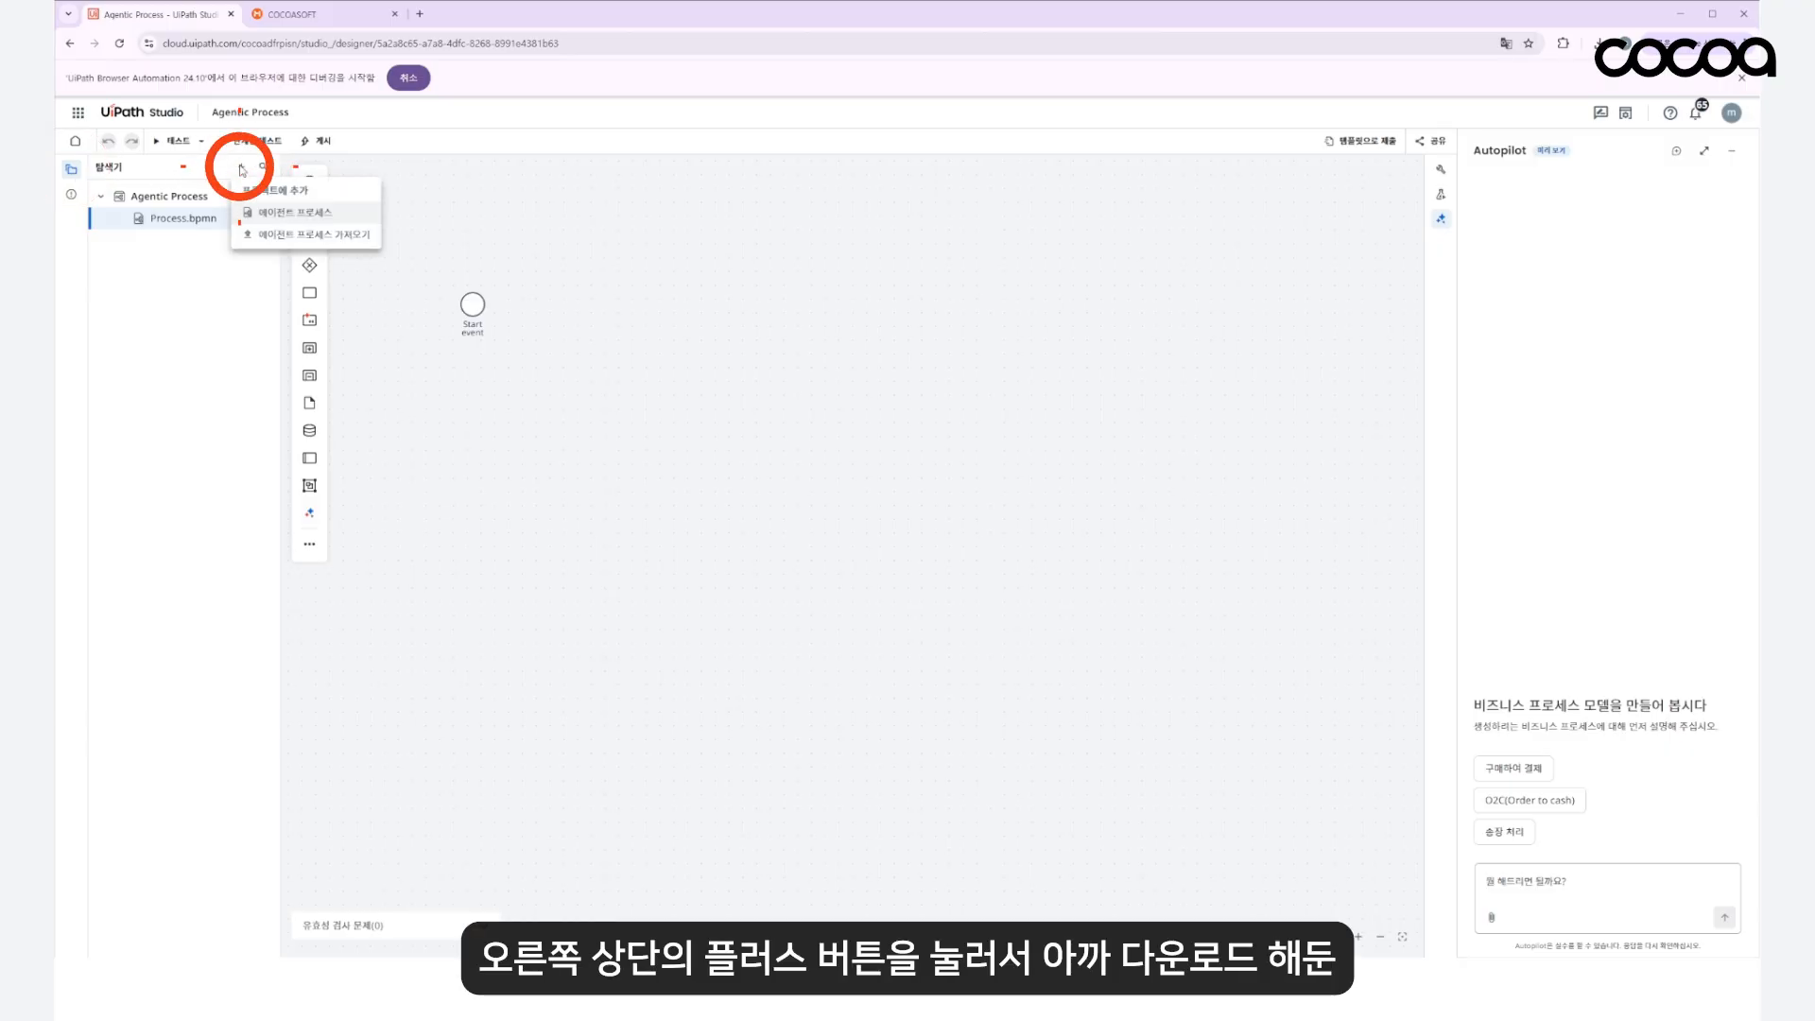
{"action": "left_click", "coordinate": [287, 236]}
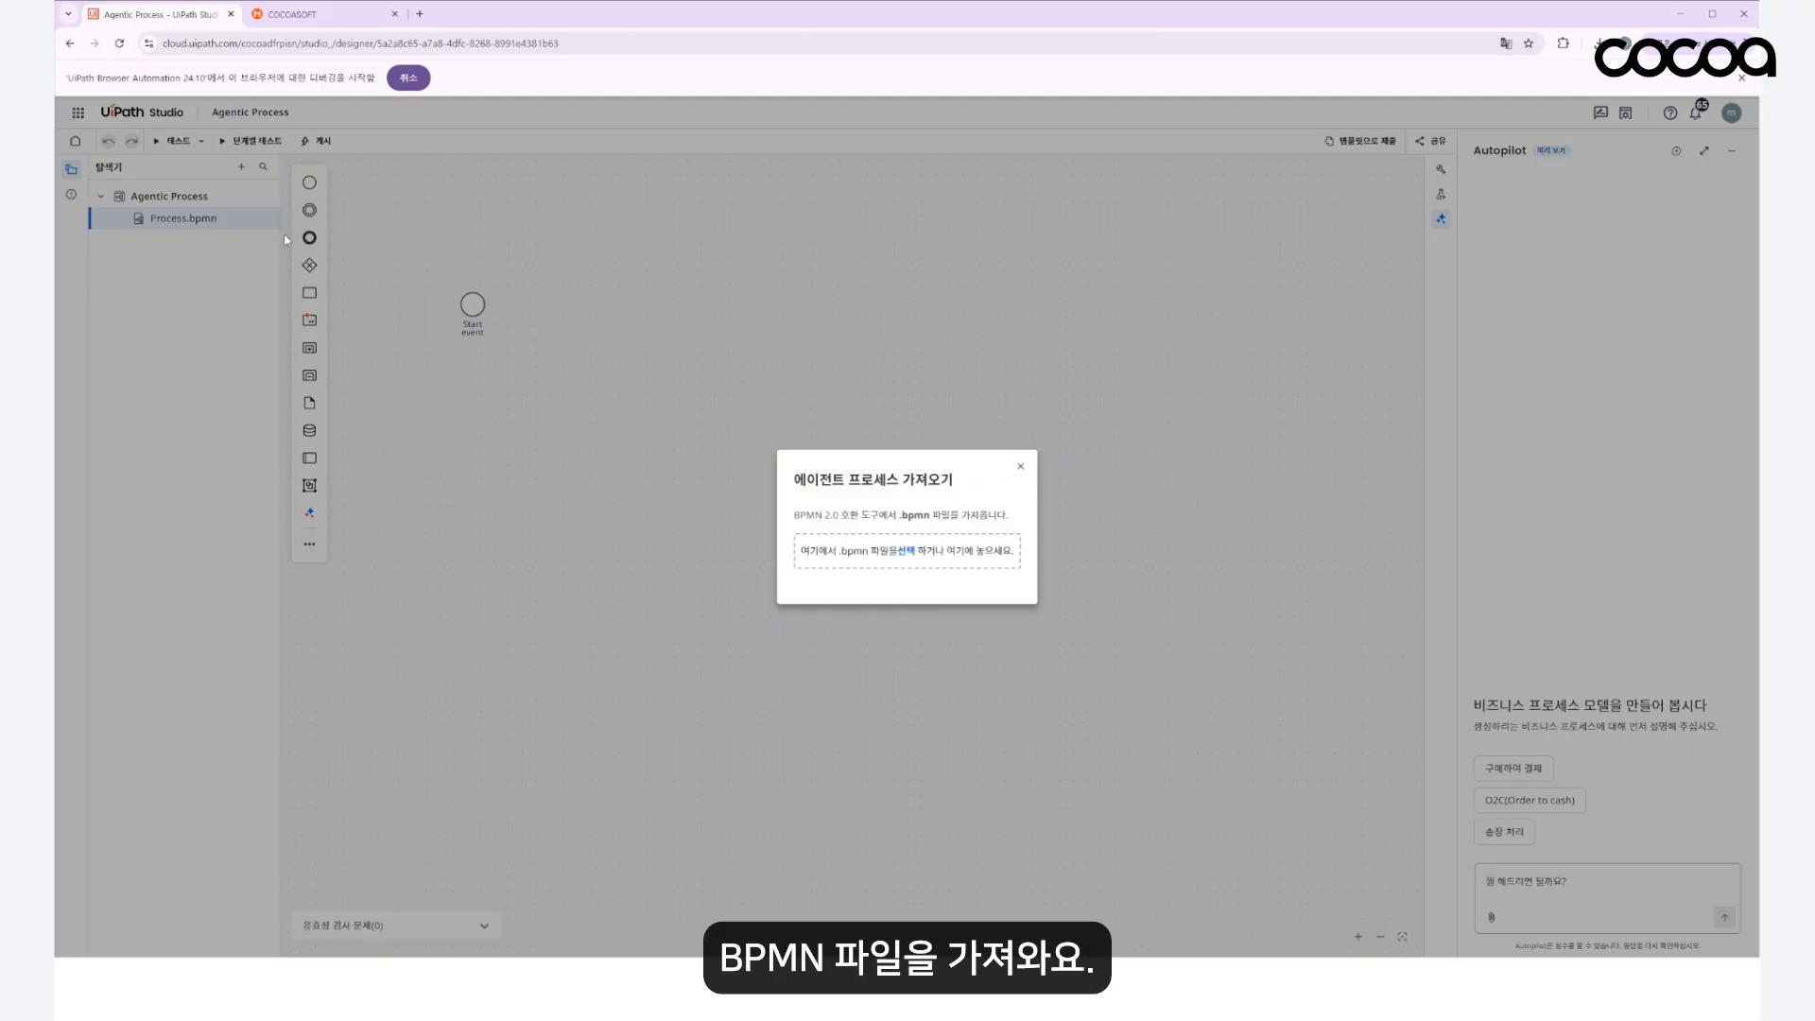
{"action": "left_click", "coordinate": [905, 556]}
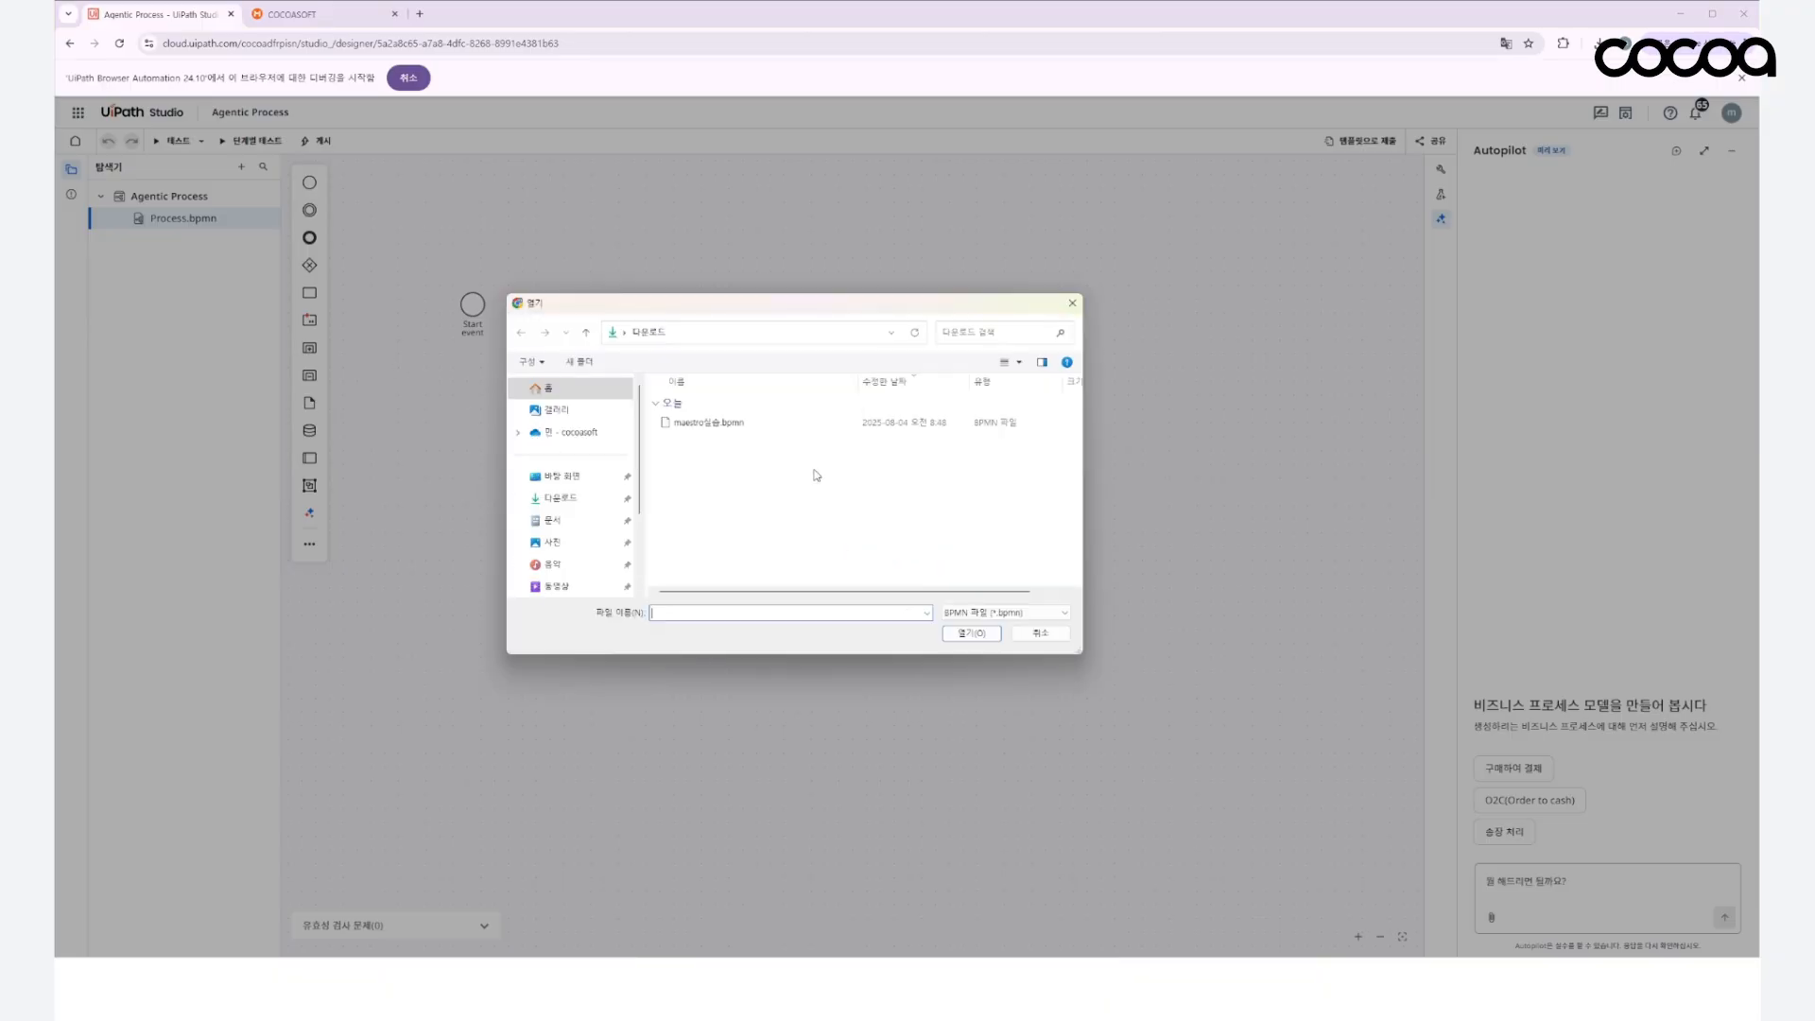
{"action": "double_click", "coordinate": [711, 425]}
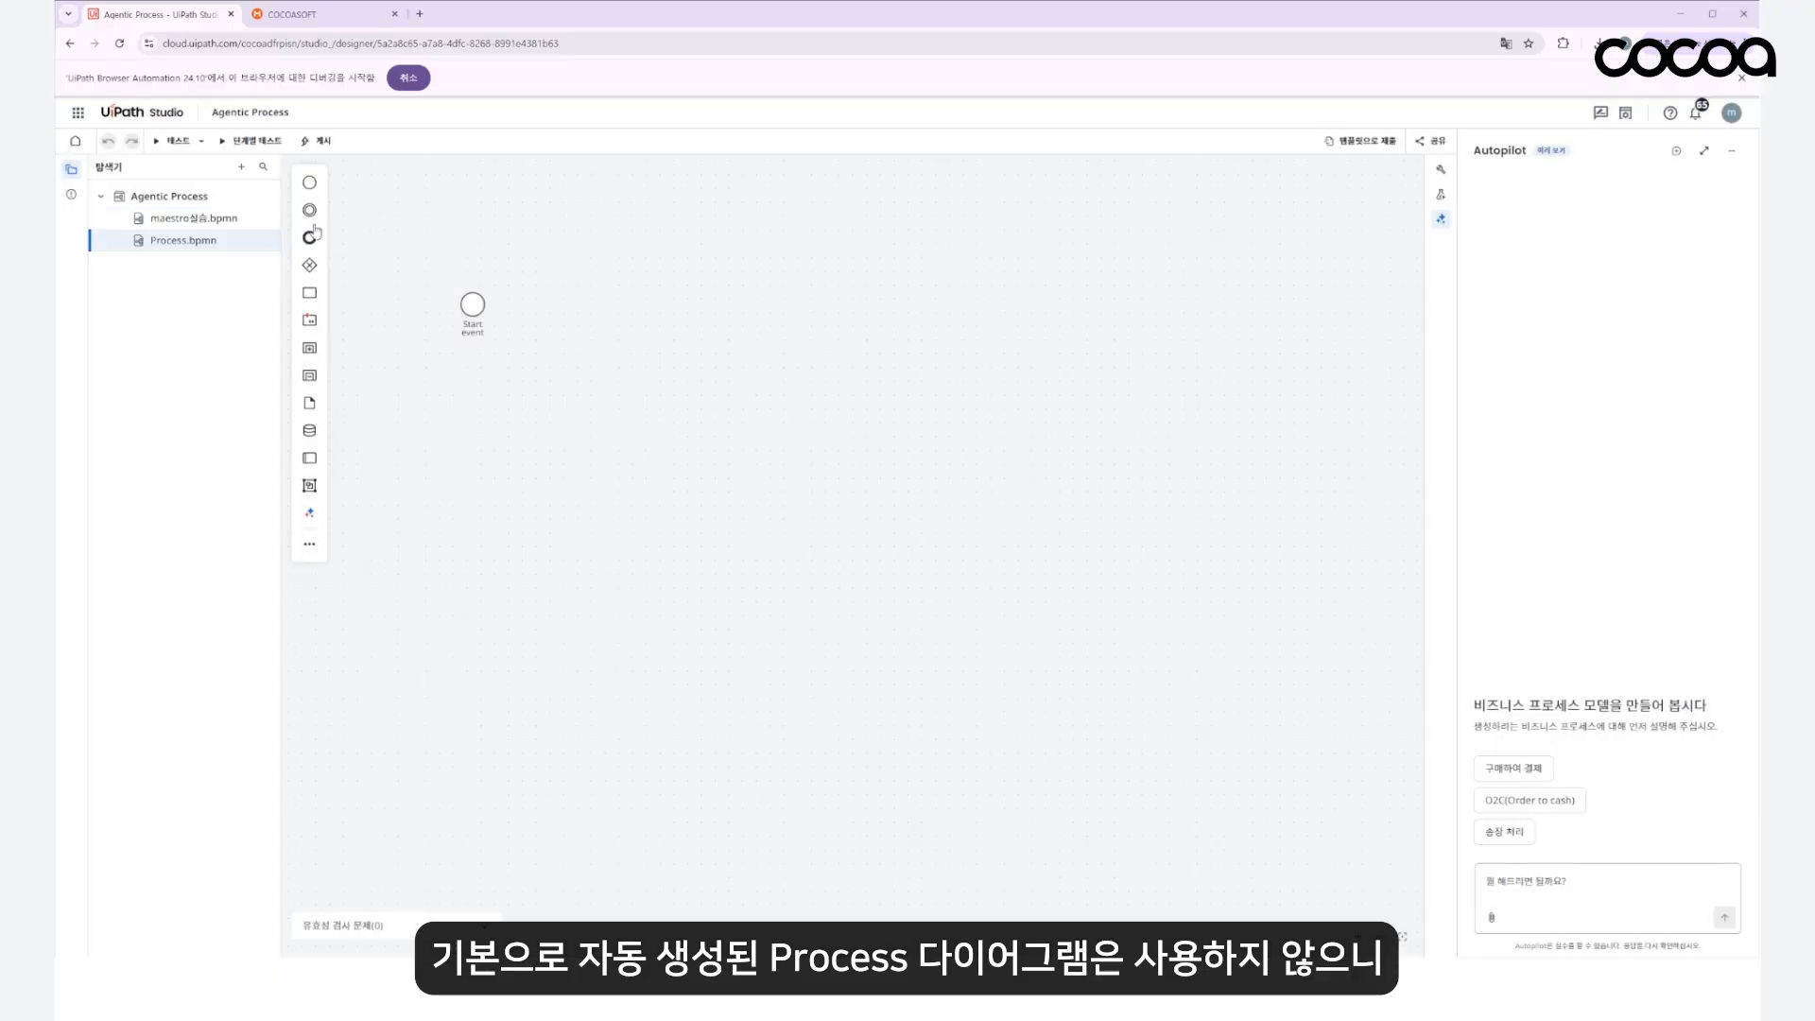
Step: Delete the automatically generated Process.bpmn from the project
{"action": "right_click", "coordinate": [163, 249]}
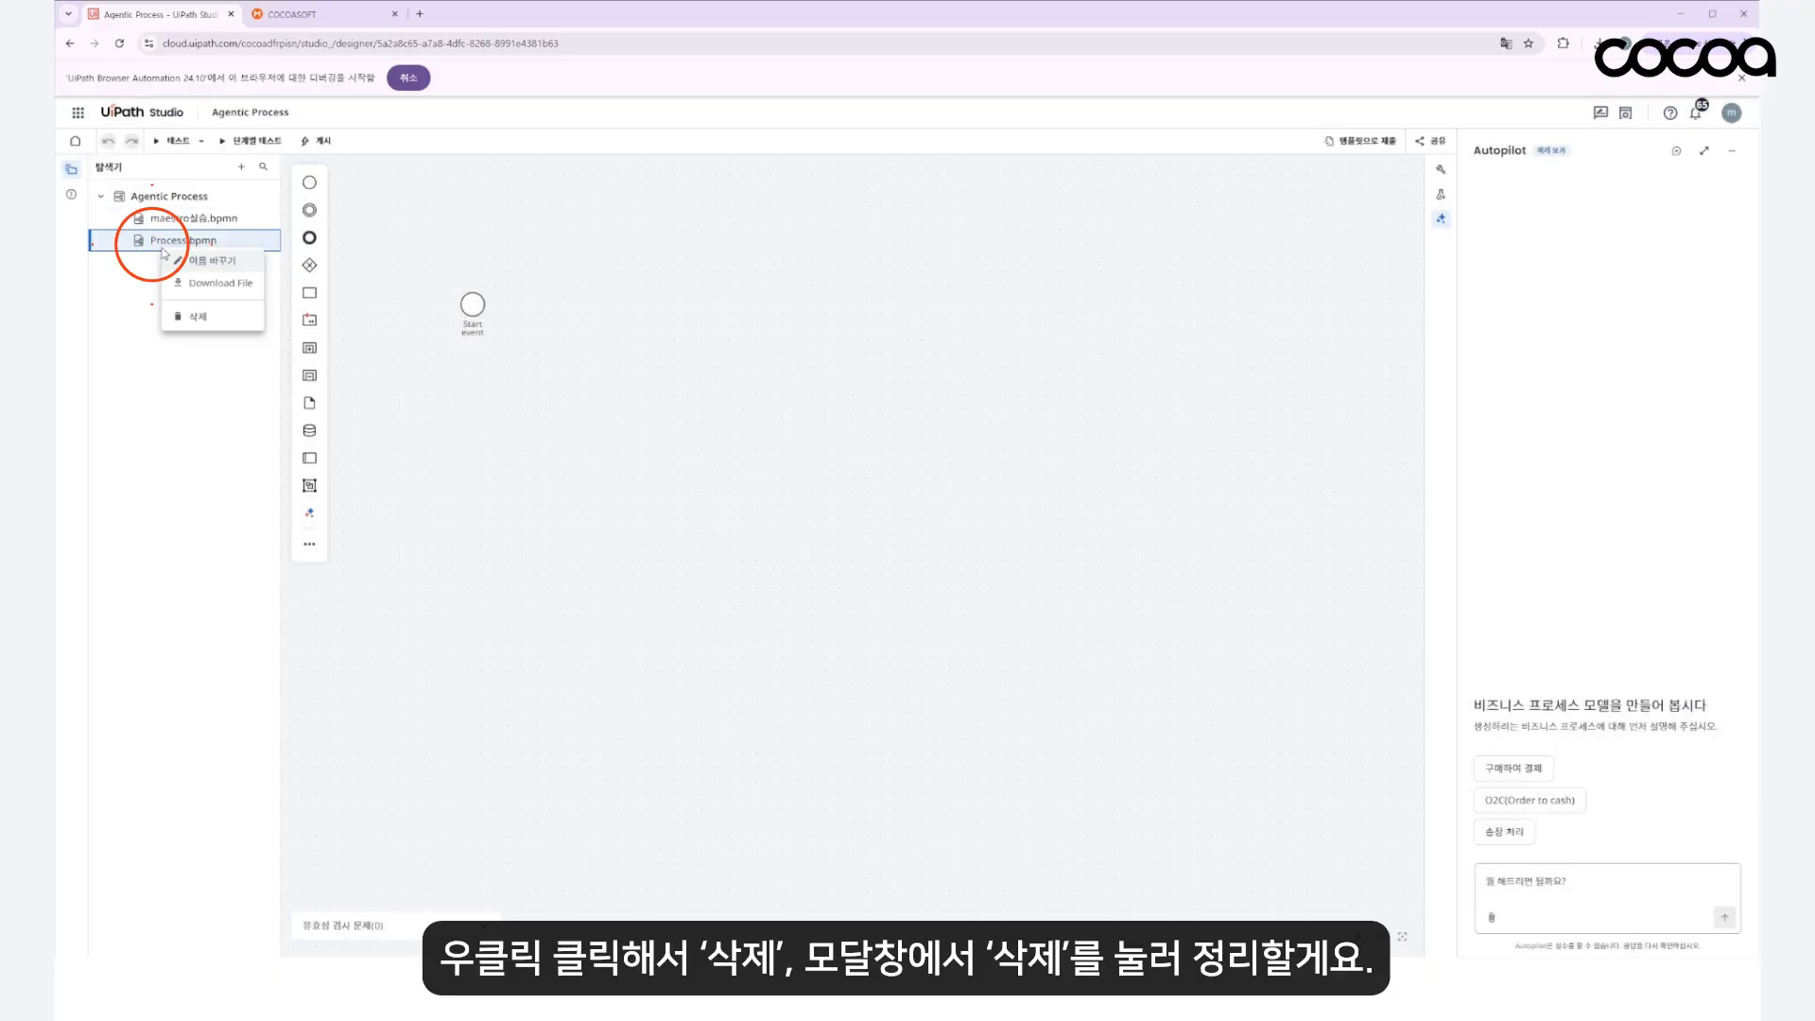
{"action": "left_click", "coordinate": [211, 319]}
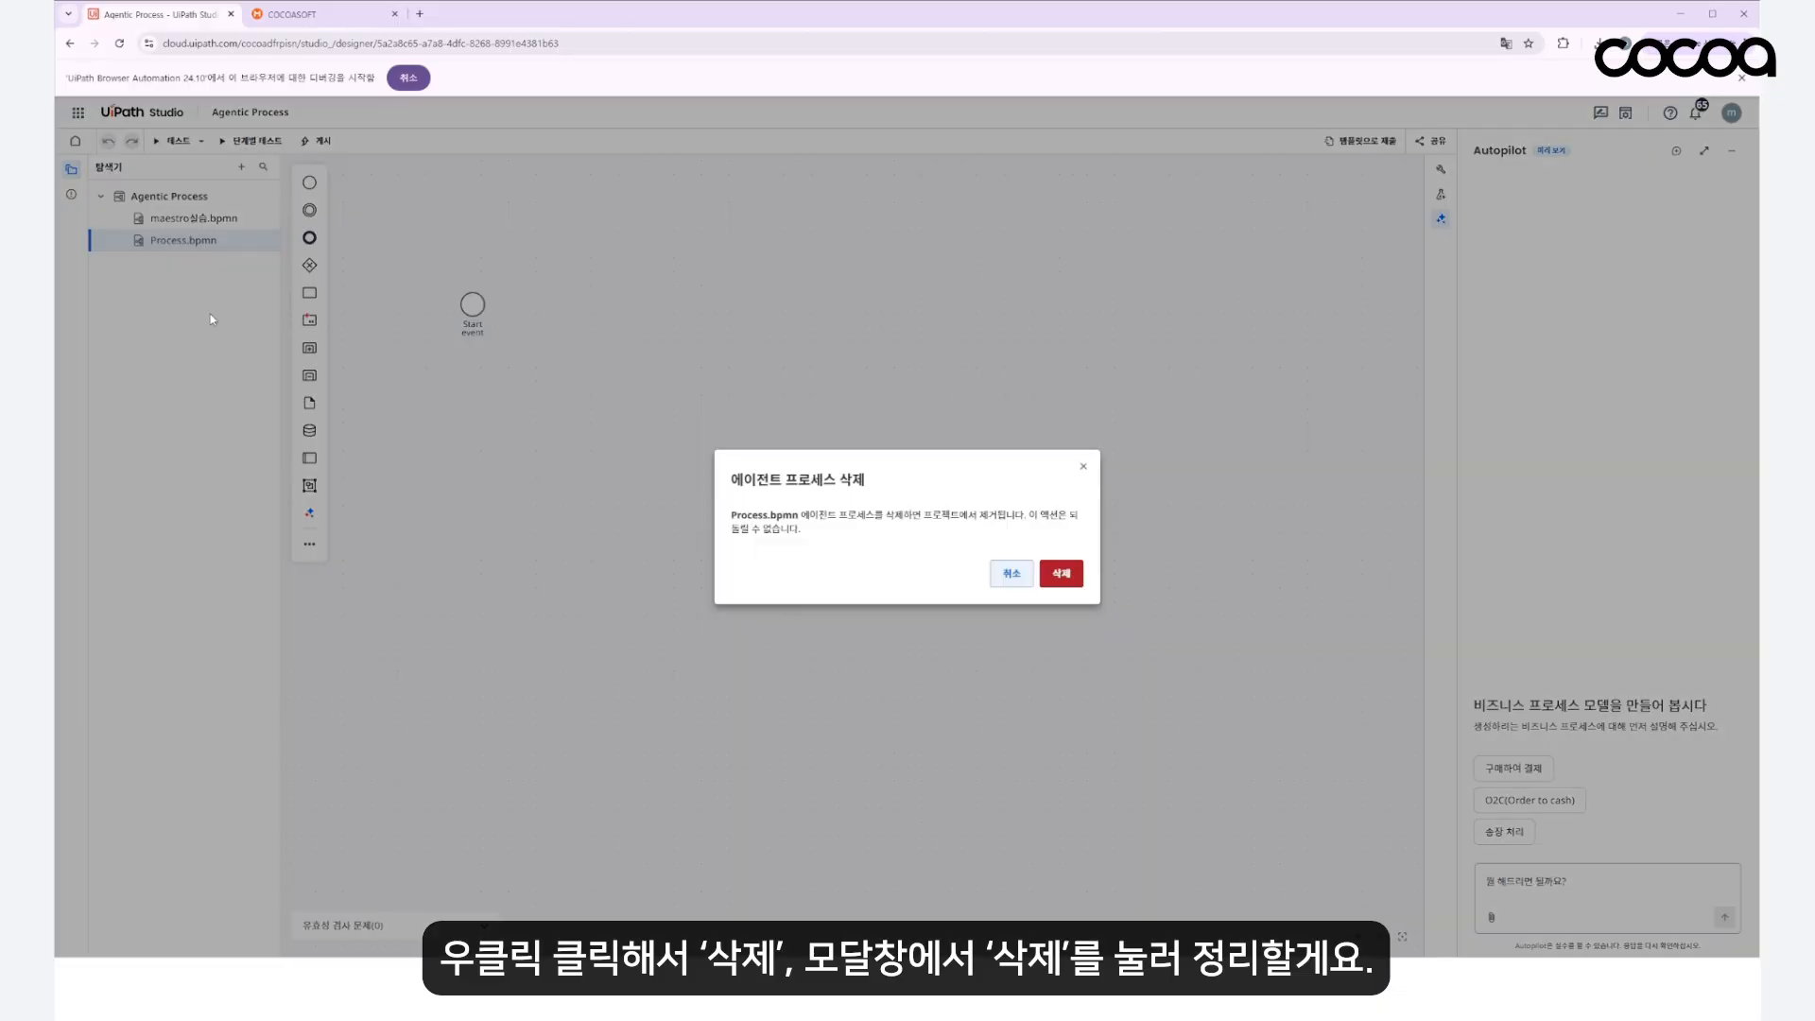
{"action": "left_click", "coordinate": [1047, 577]}
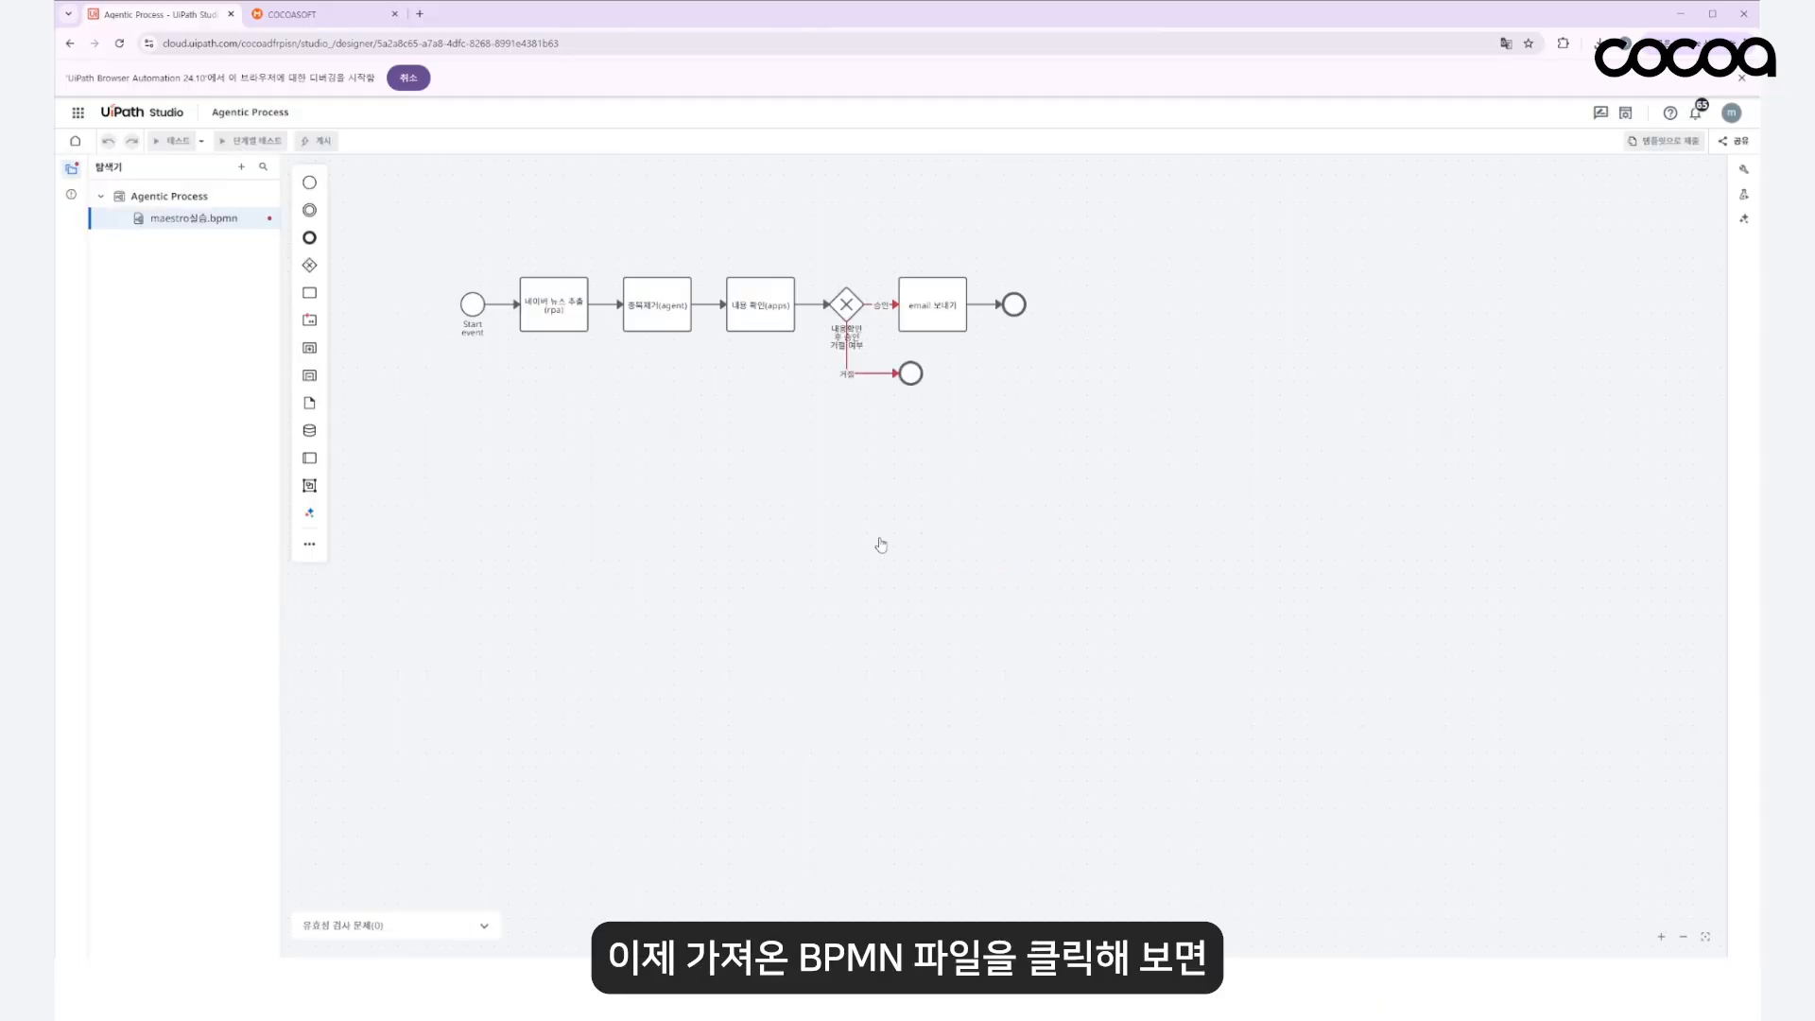
{"action": "triple_click", "coordinate": [287, 114]}
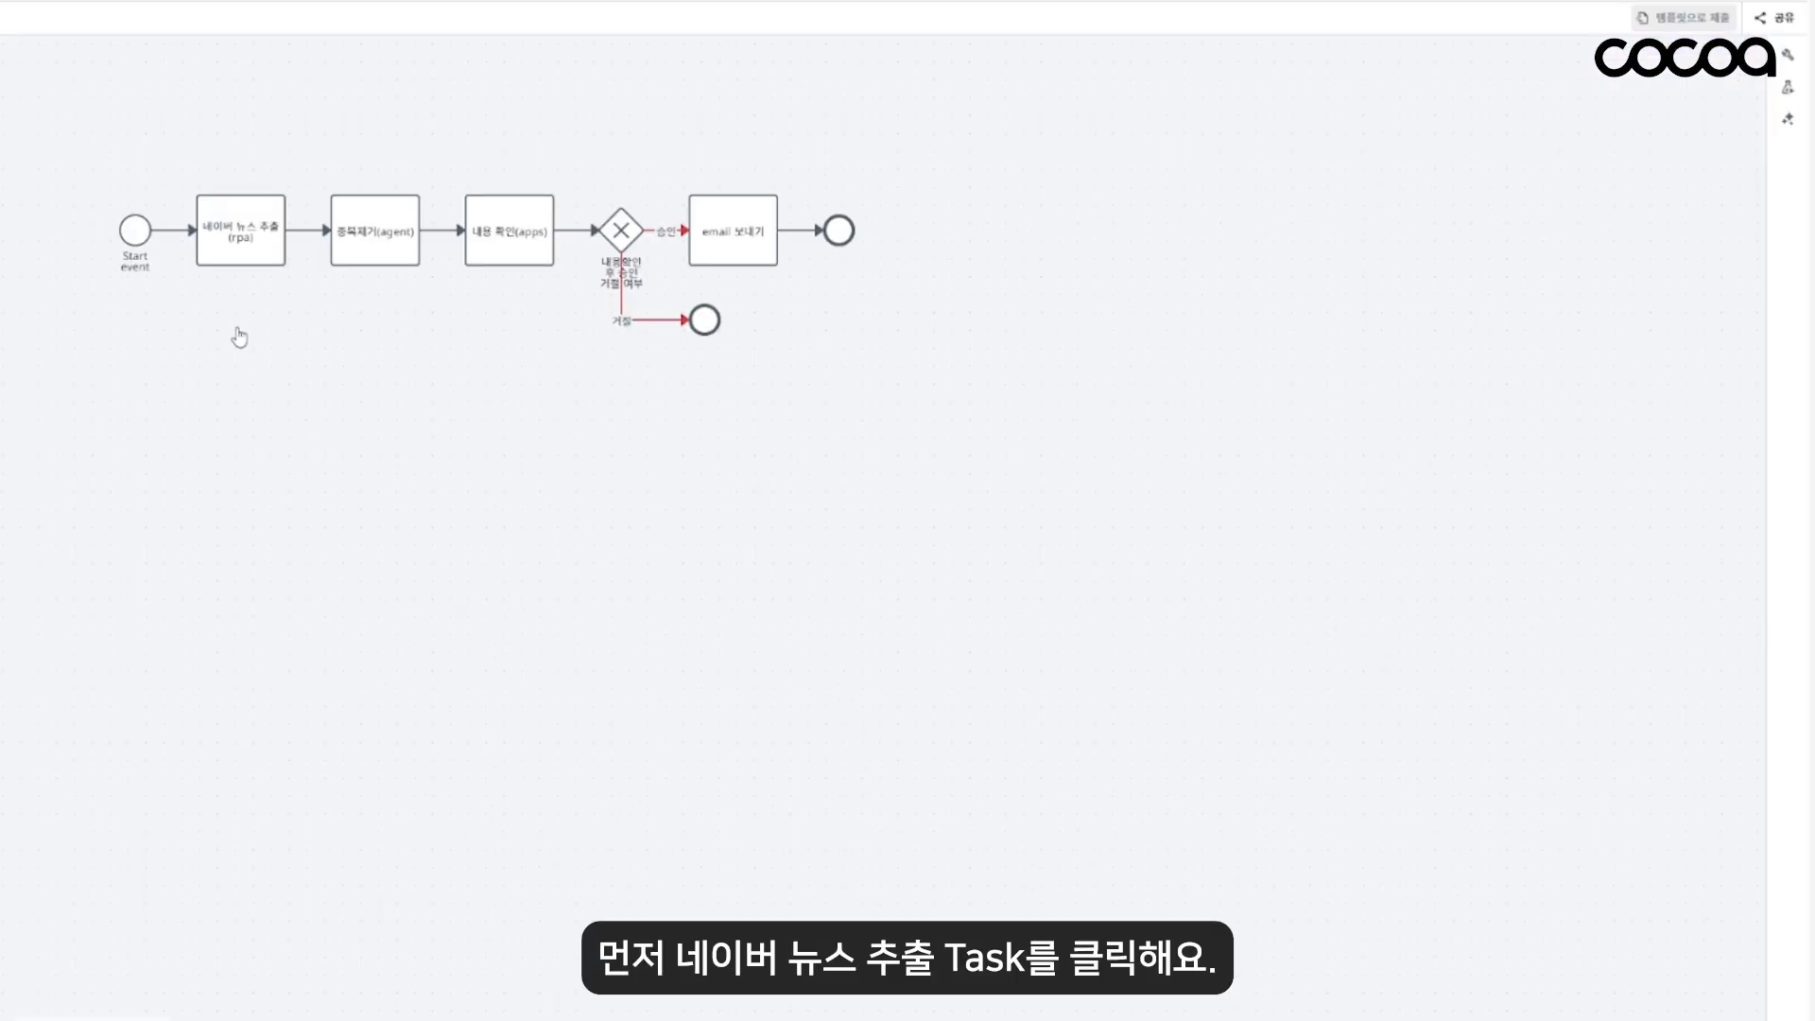
Step: Set the 네이버 뉴스 추출(rpa) task's action to RPA 워크플로 시작 및 대기 with the NewsArticle_RPA (Shared) automation
{"action": "left_click", "coordinate": [224, 246]}
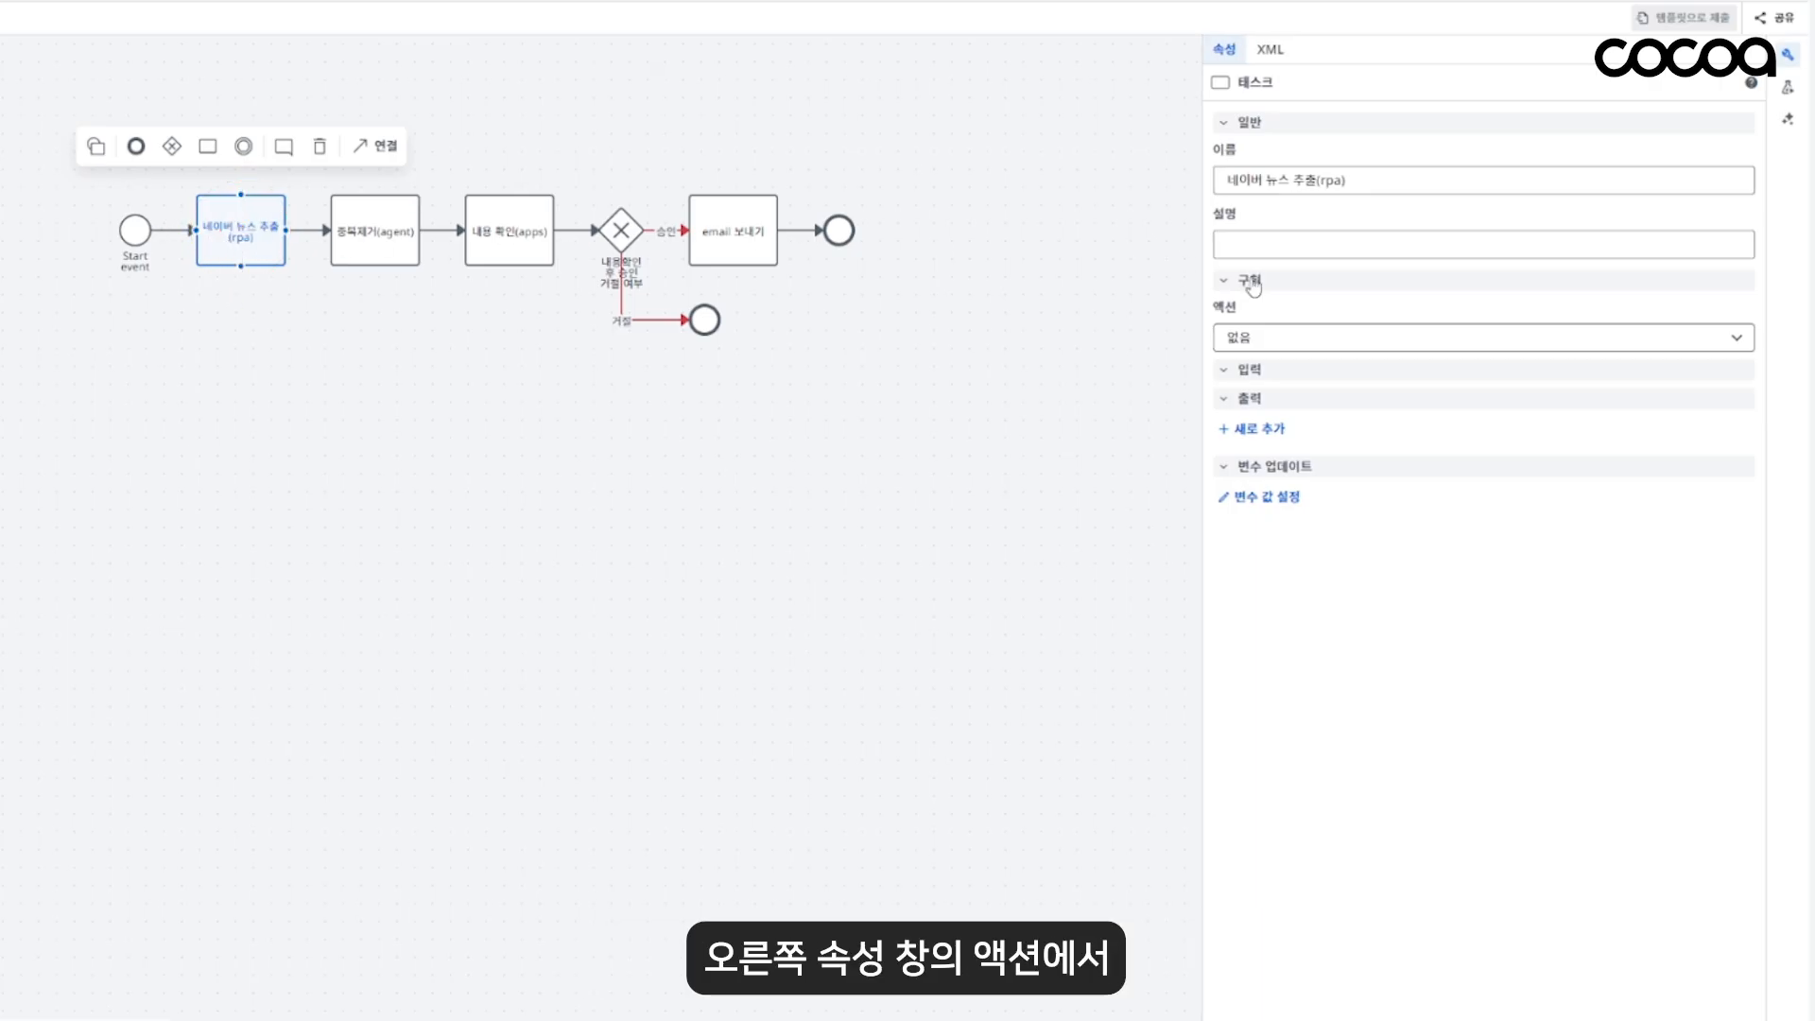
{"action": "left_click", "coordinate": [1297, 343]}
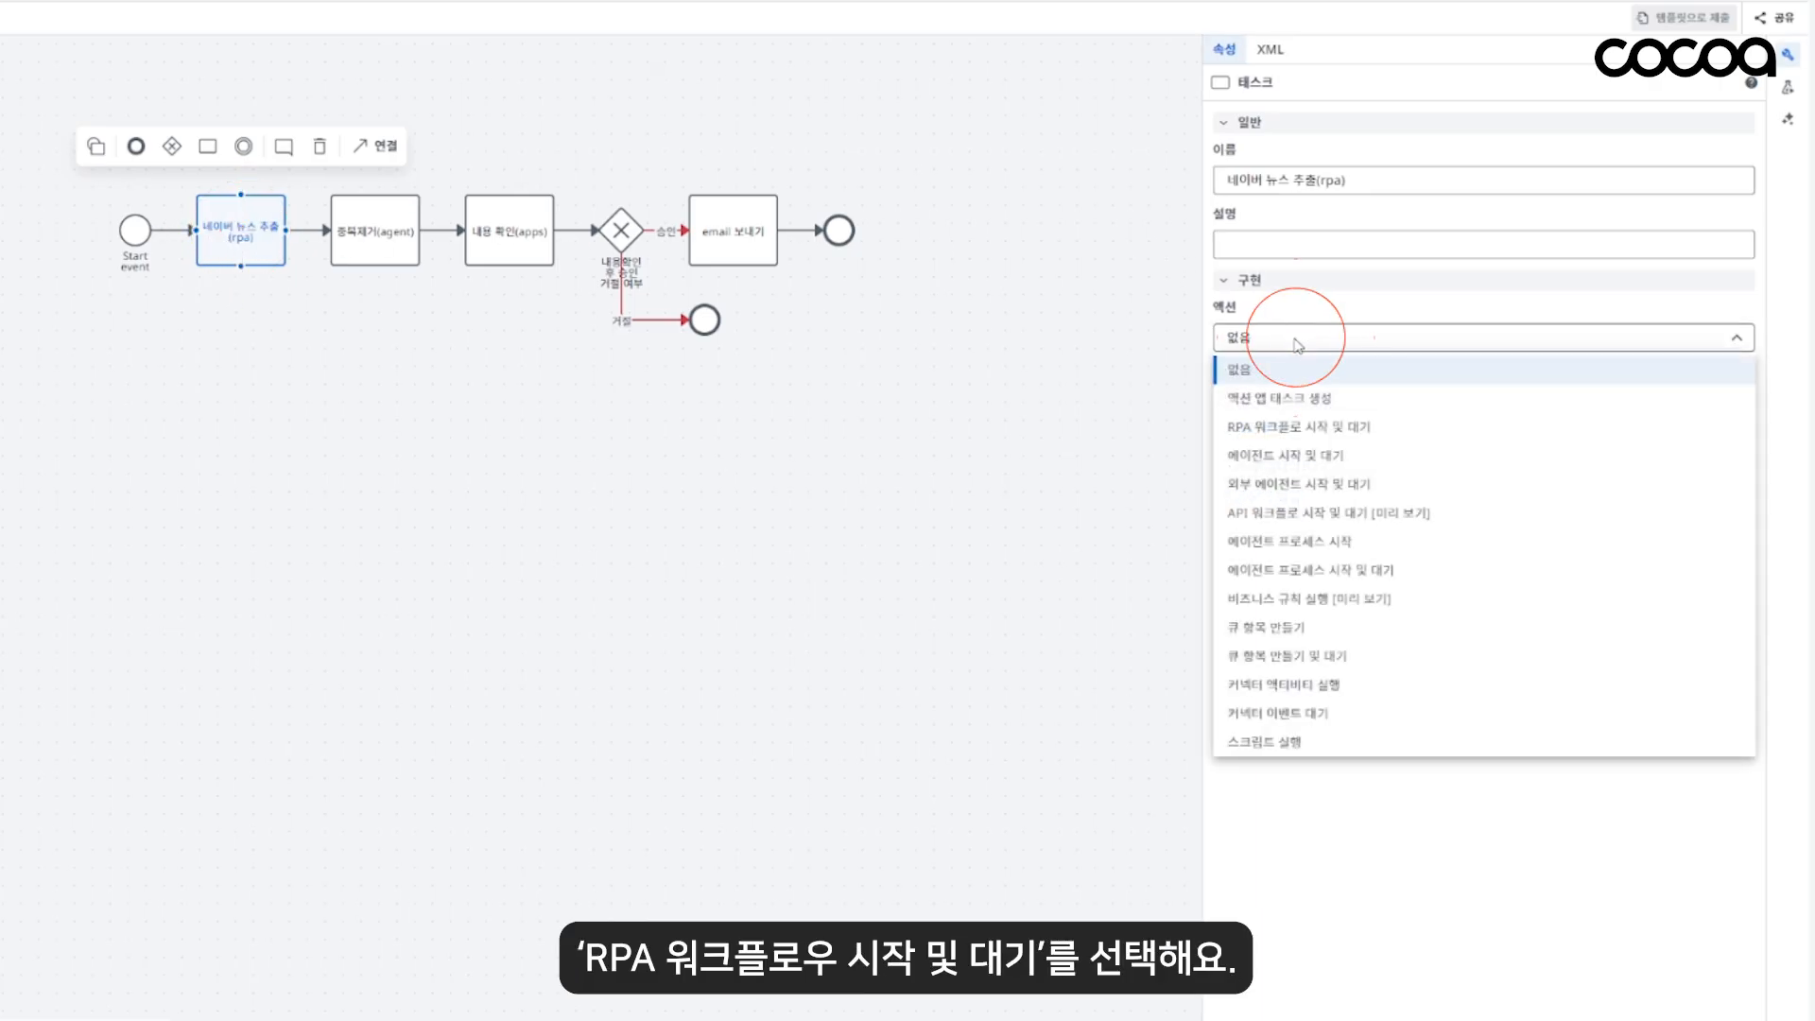
{"action": "left_click", "coordinate": [1297, 427]}
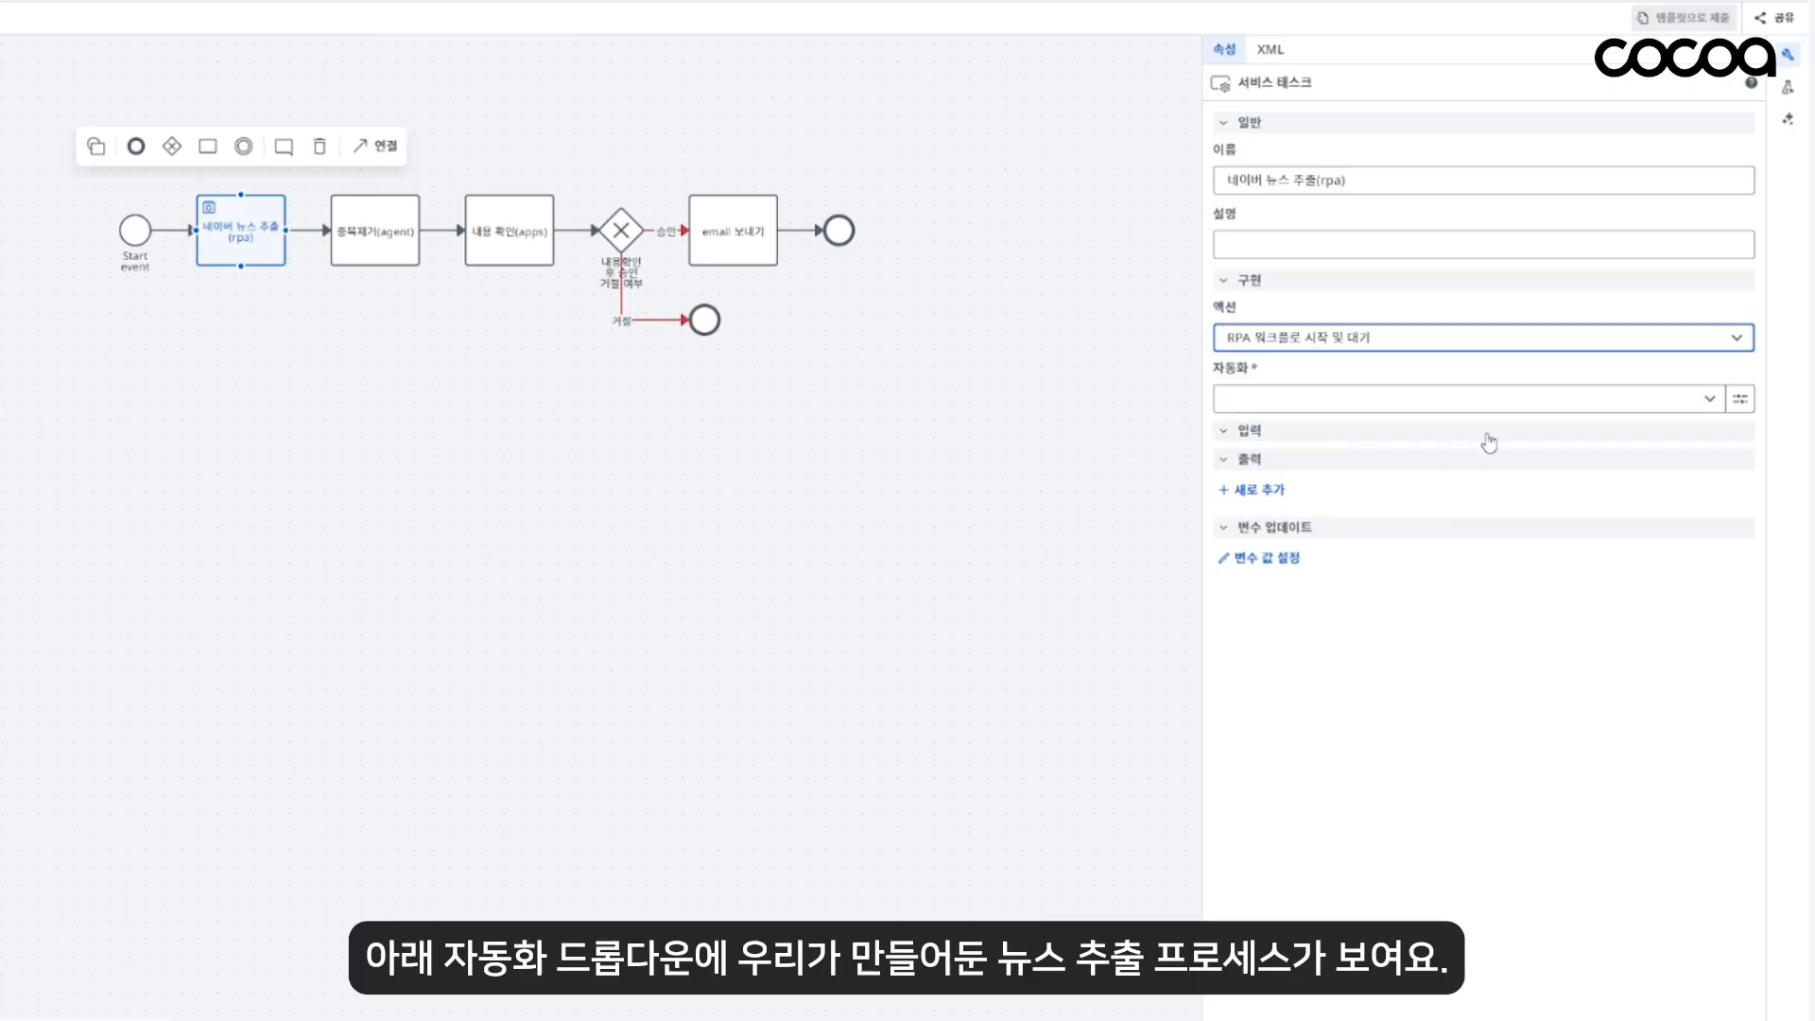
{"action": "left_click", "coordinate": [1707, 399]}
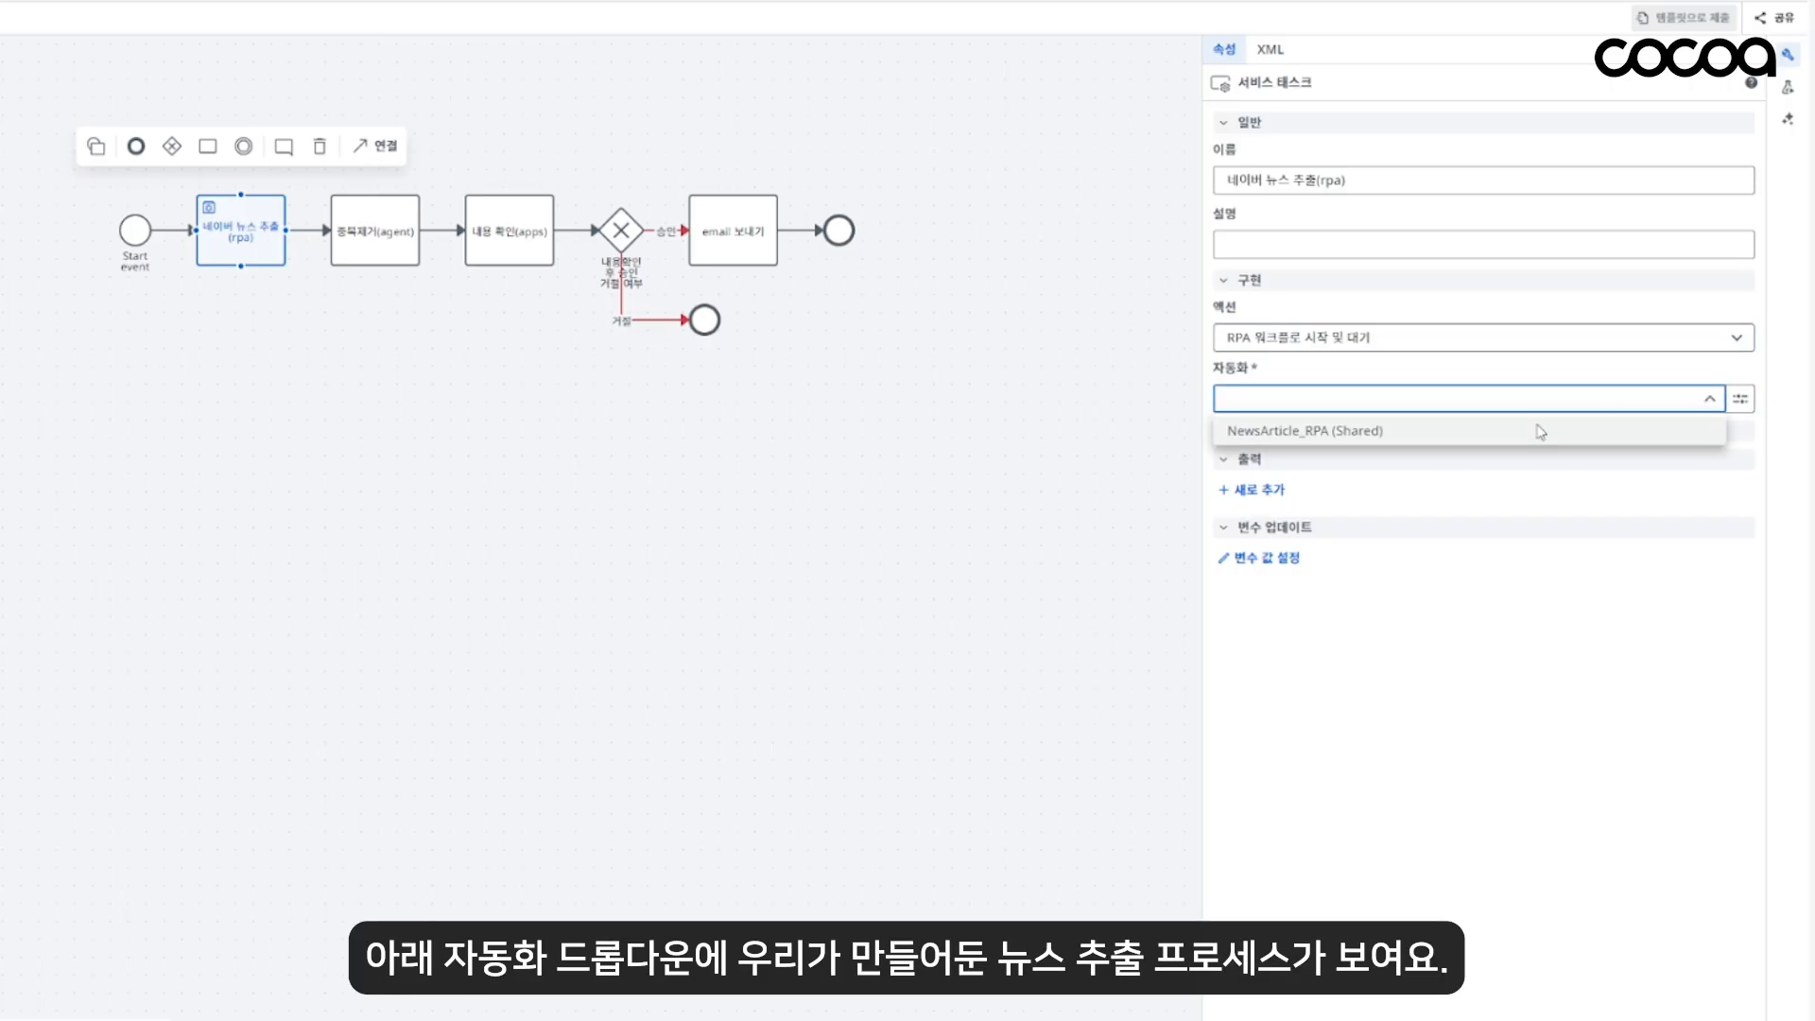
{"action": "left_click", "coordinate": [1407, 433]}
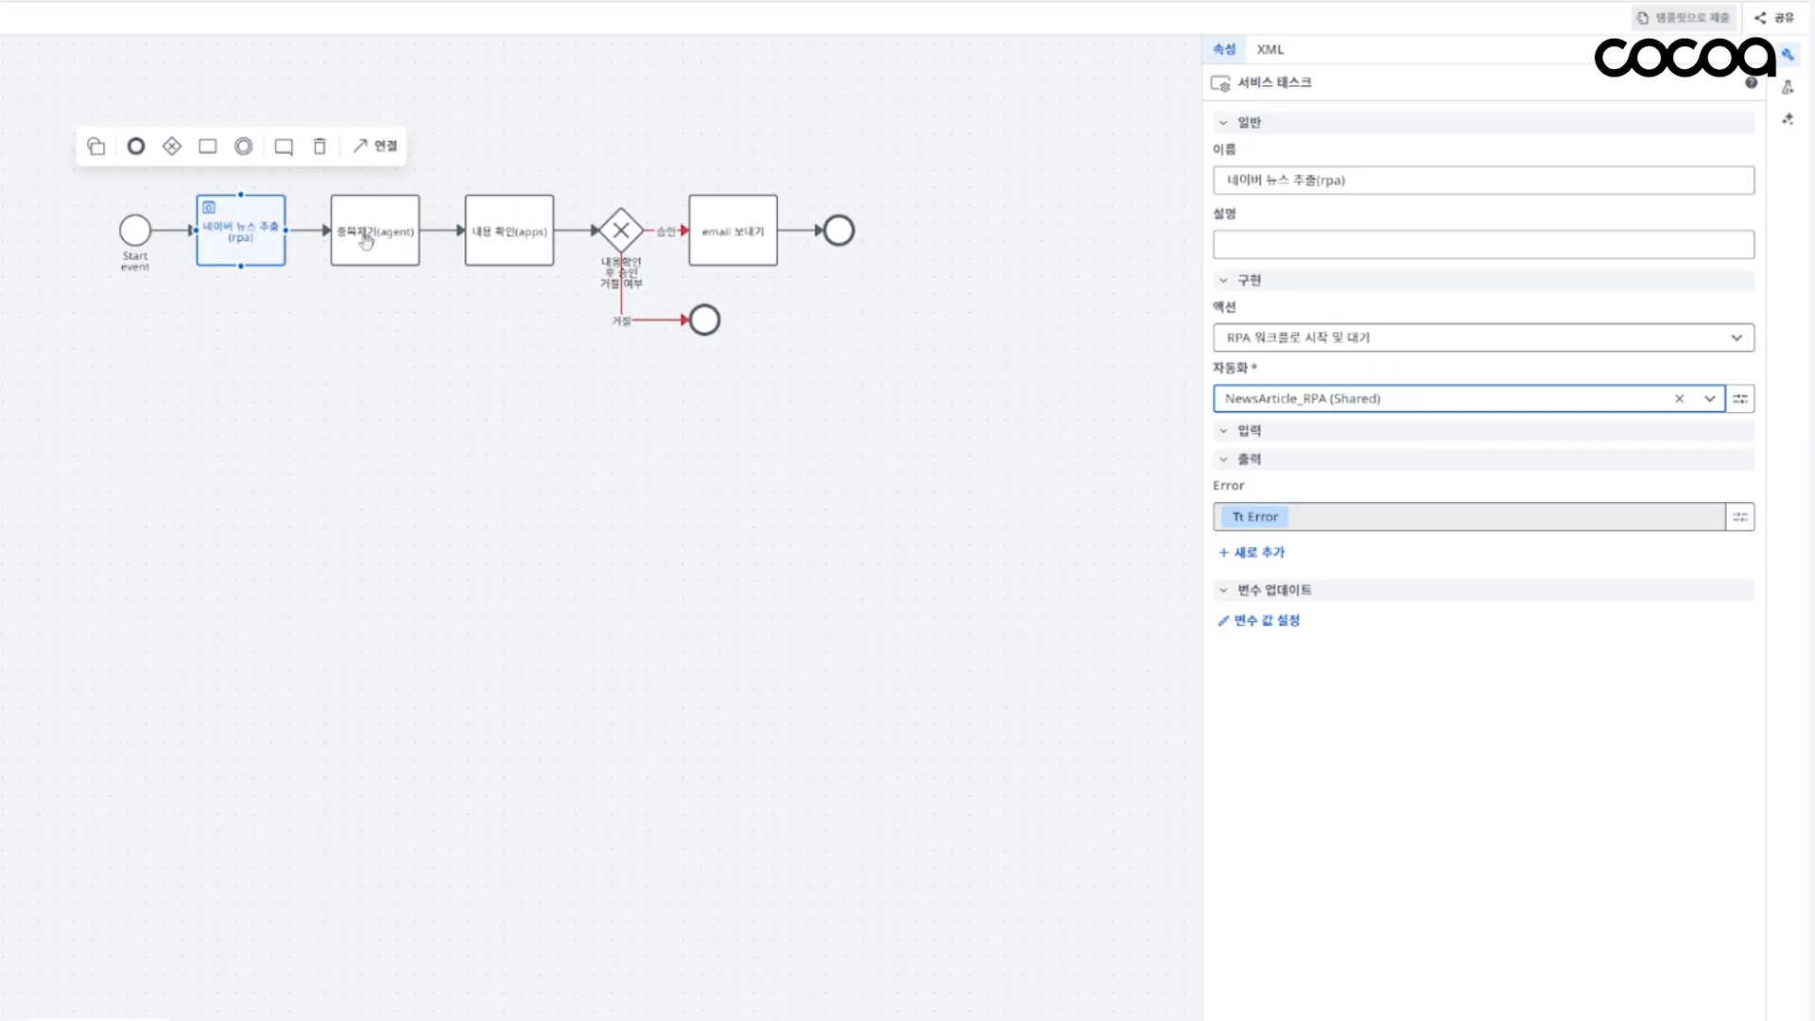
{"action": "left_click", "coordinate": [1224, 431]}
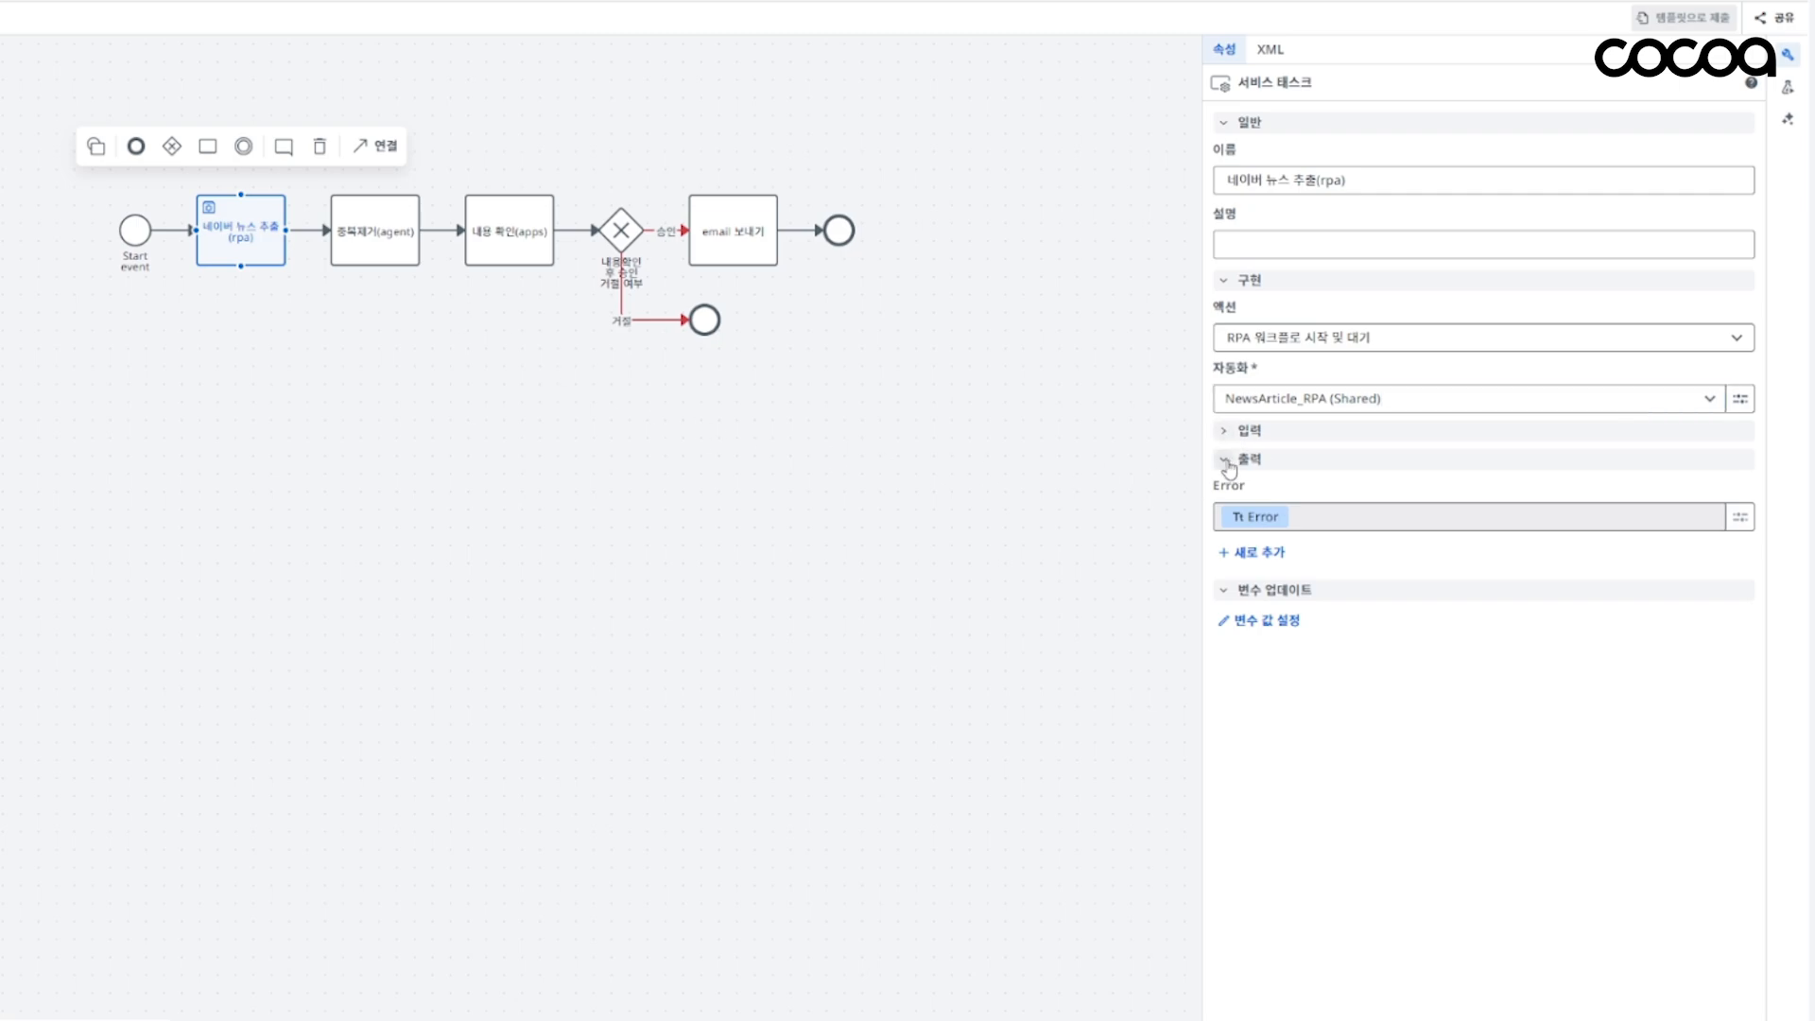
{"action": "left_click", "coordinate": [1226, 459]}
{"action": "left_click", "coordinate": [1225, 459]}
Step: Set the 중복제거(agent) task's action to 에이전트 시작 및 대기 with Agent (Shared/News_agent) as its agent
{"action": "left_click", "coordinate": [362, 243]}
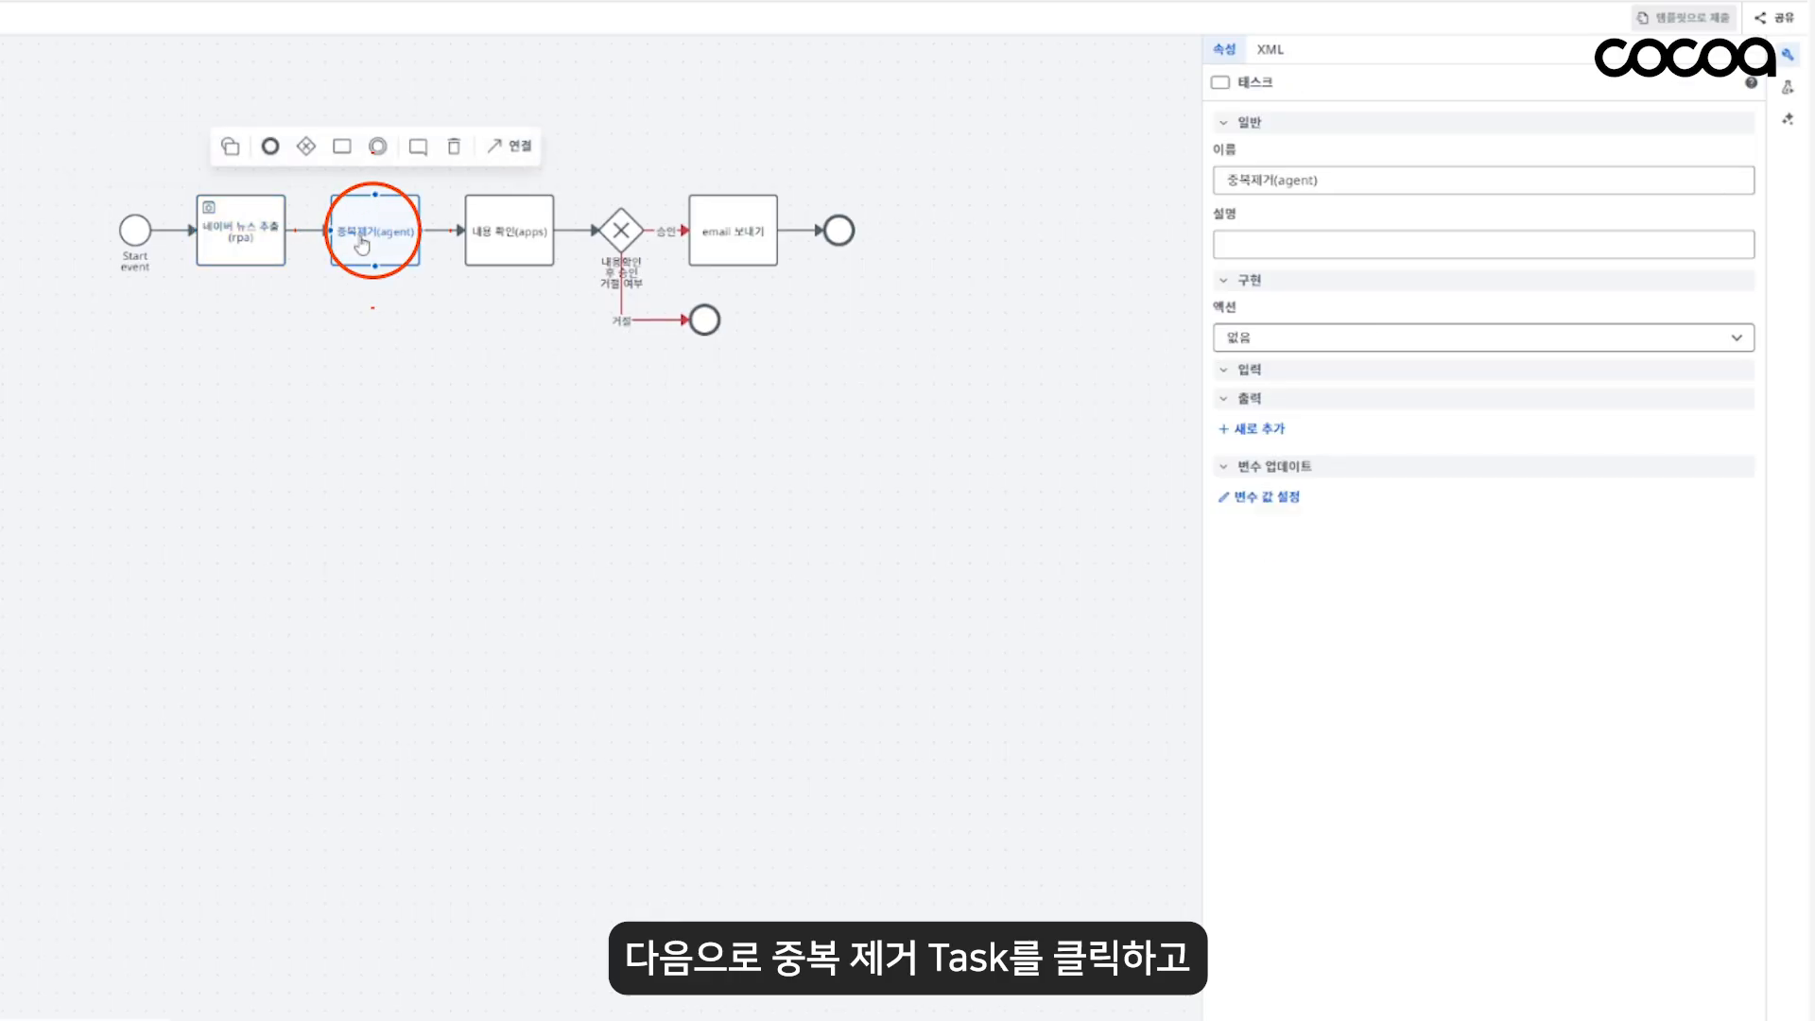
{"action": "left_click", "coordinate": [1443, 345]}
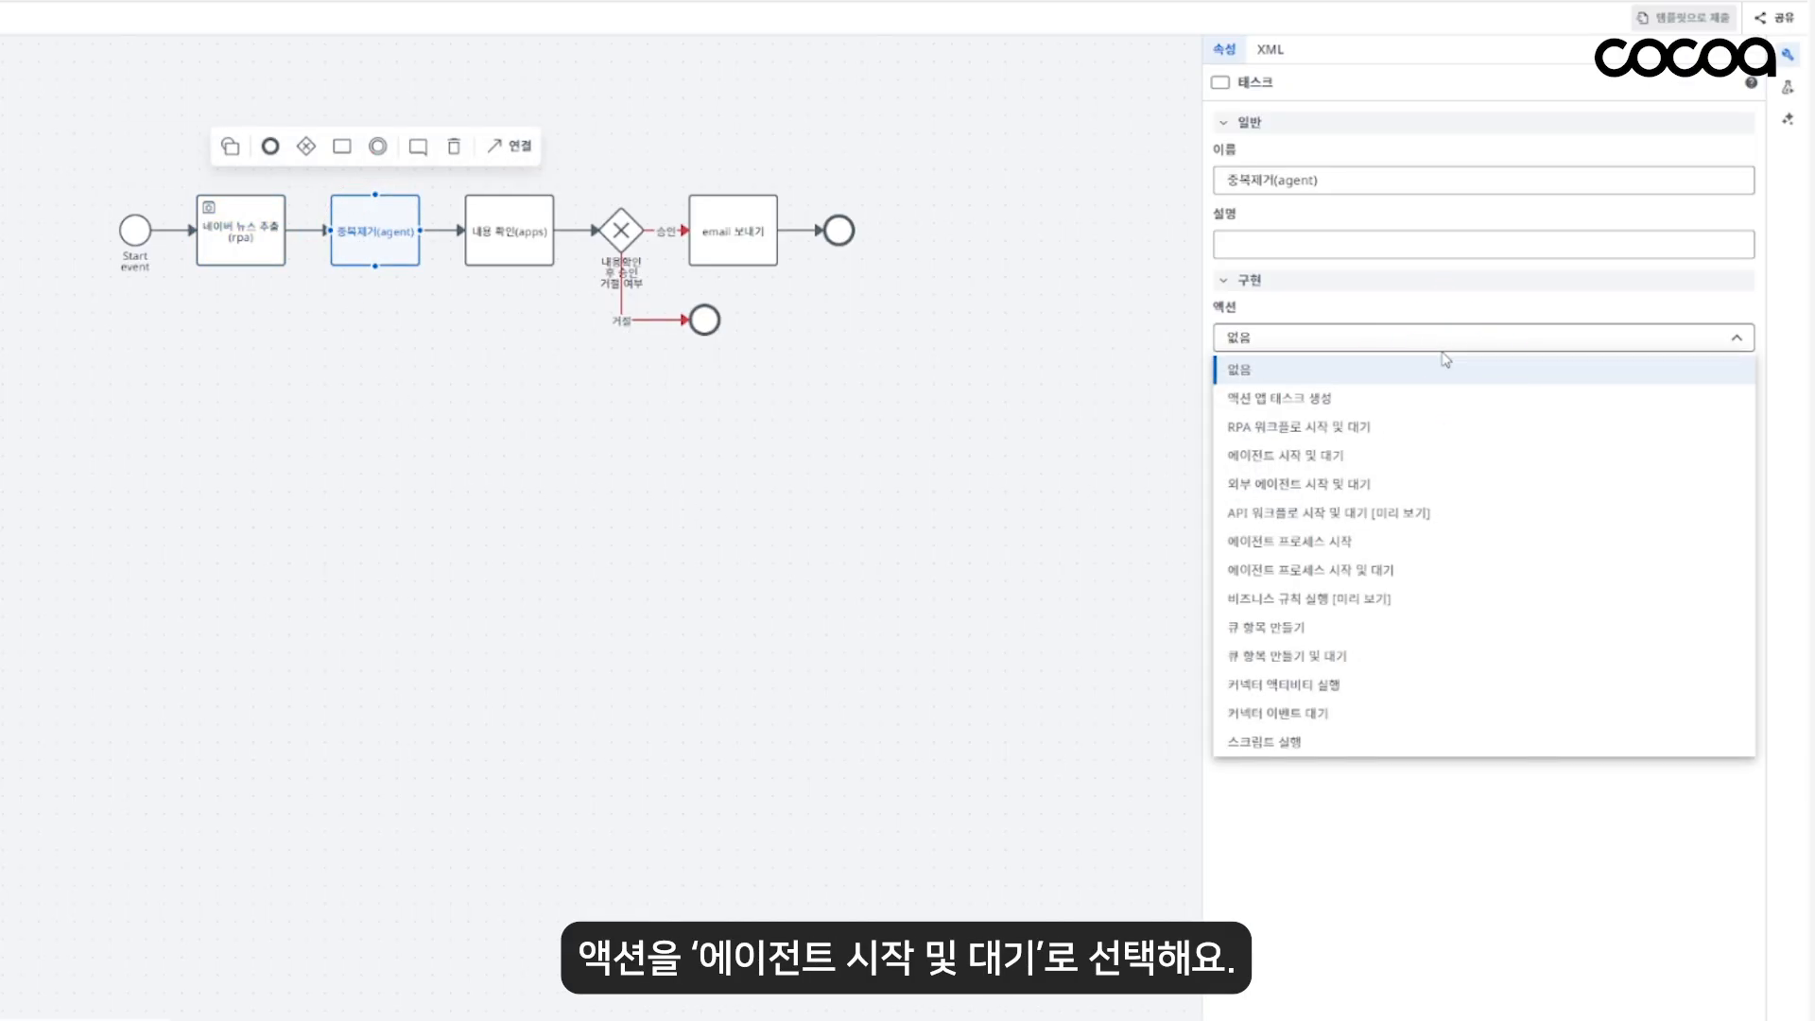
{"action": "left_click", "coordinate": [1404, 462]}
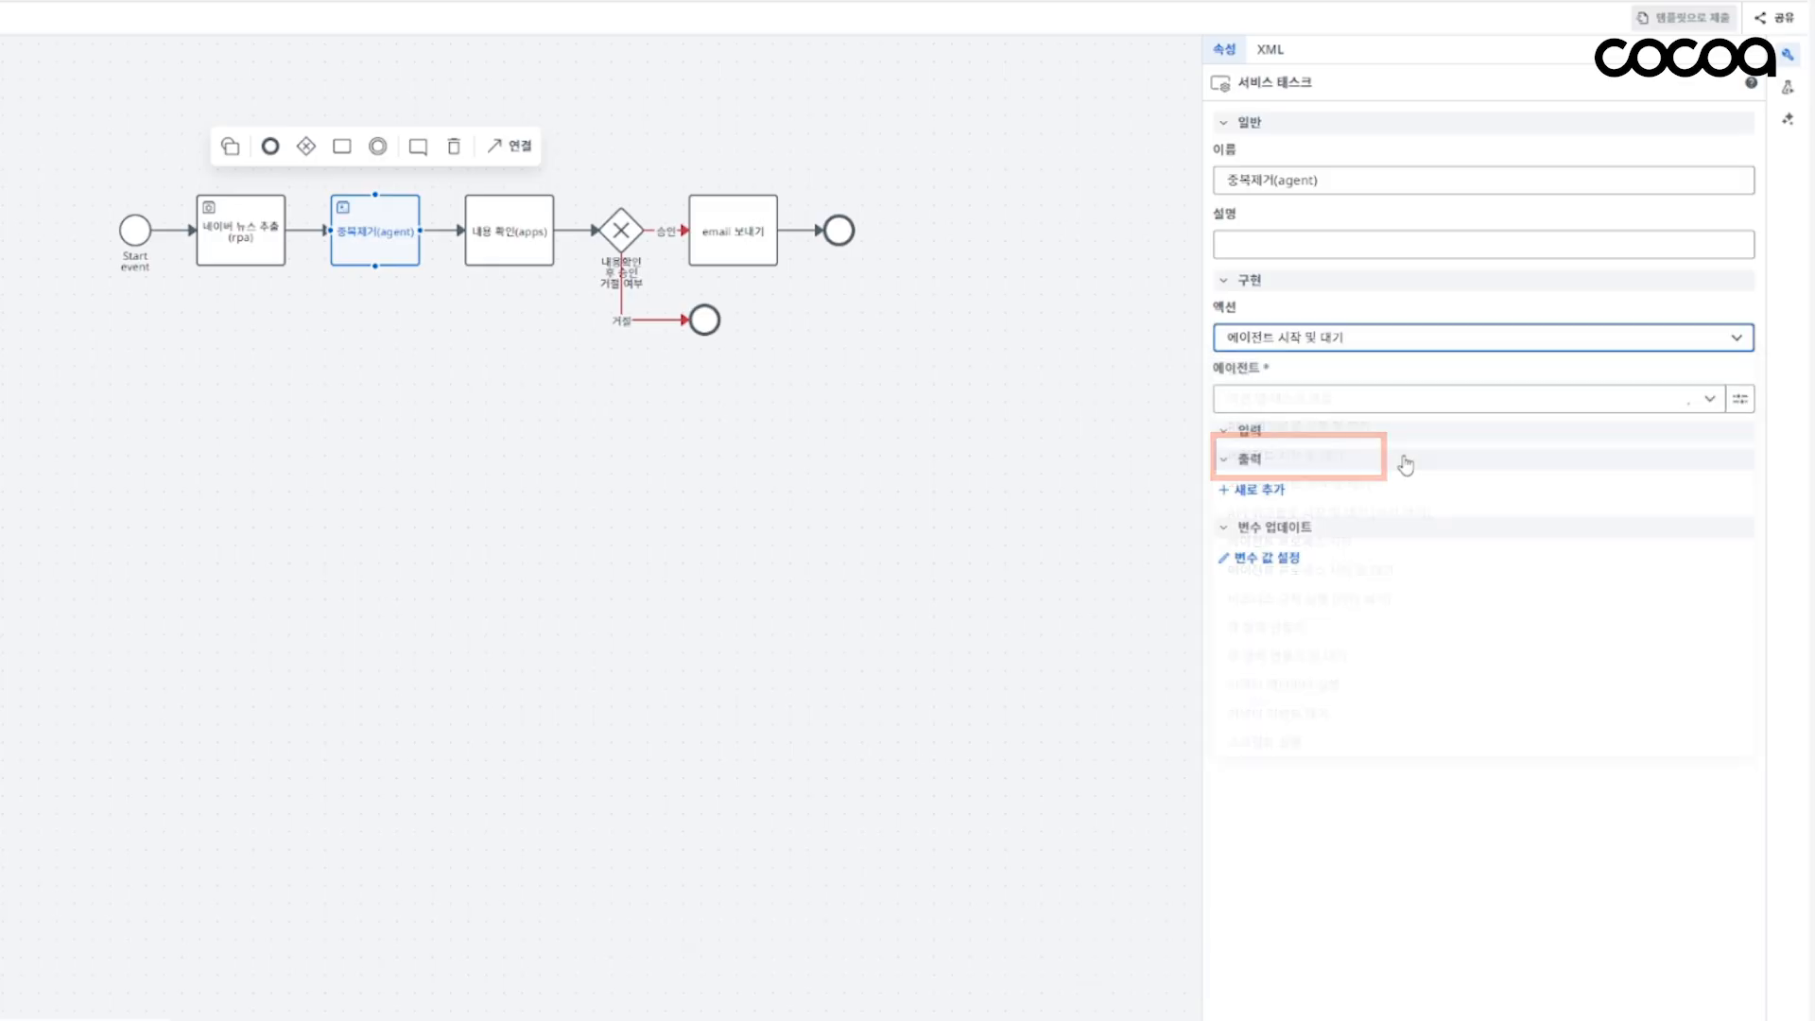
{"action": "left_click", "coordinate": [1711, 400]}
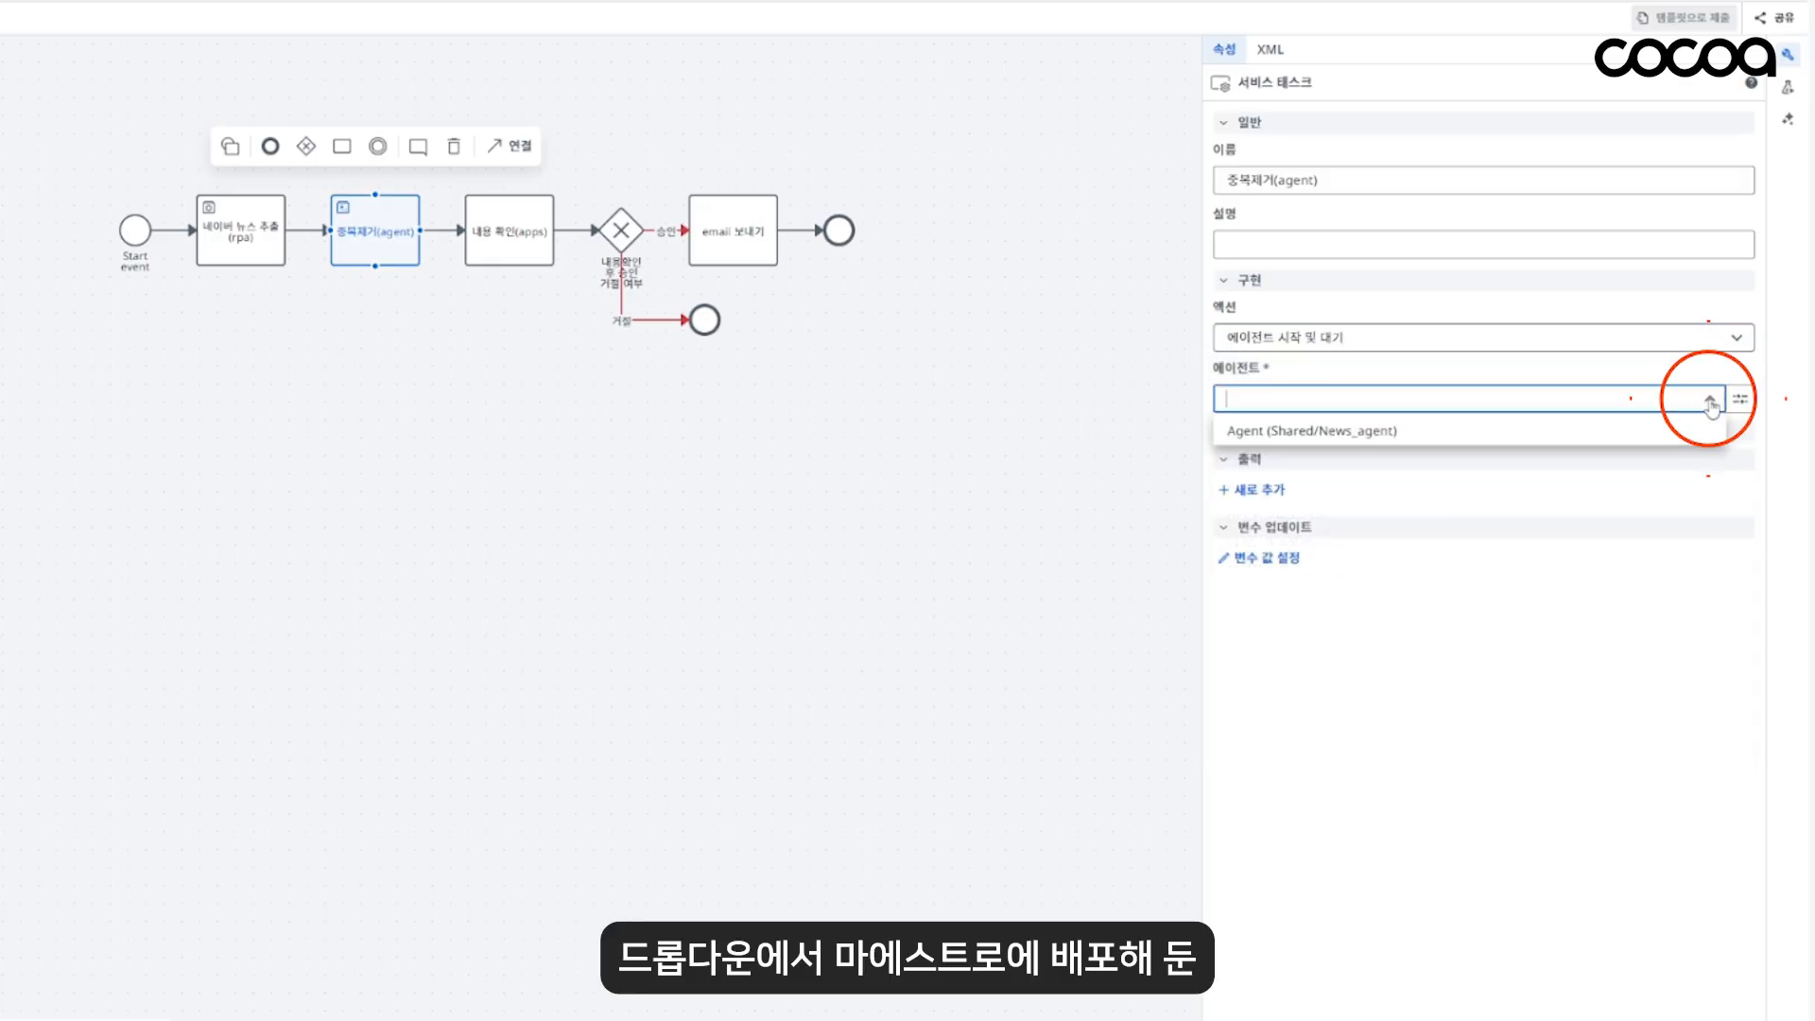
{"action": "left_click", "coordinate": [1544, 437]}
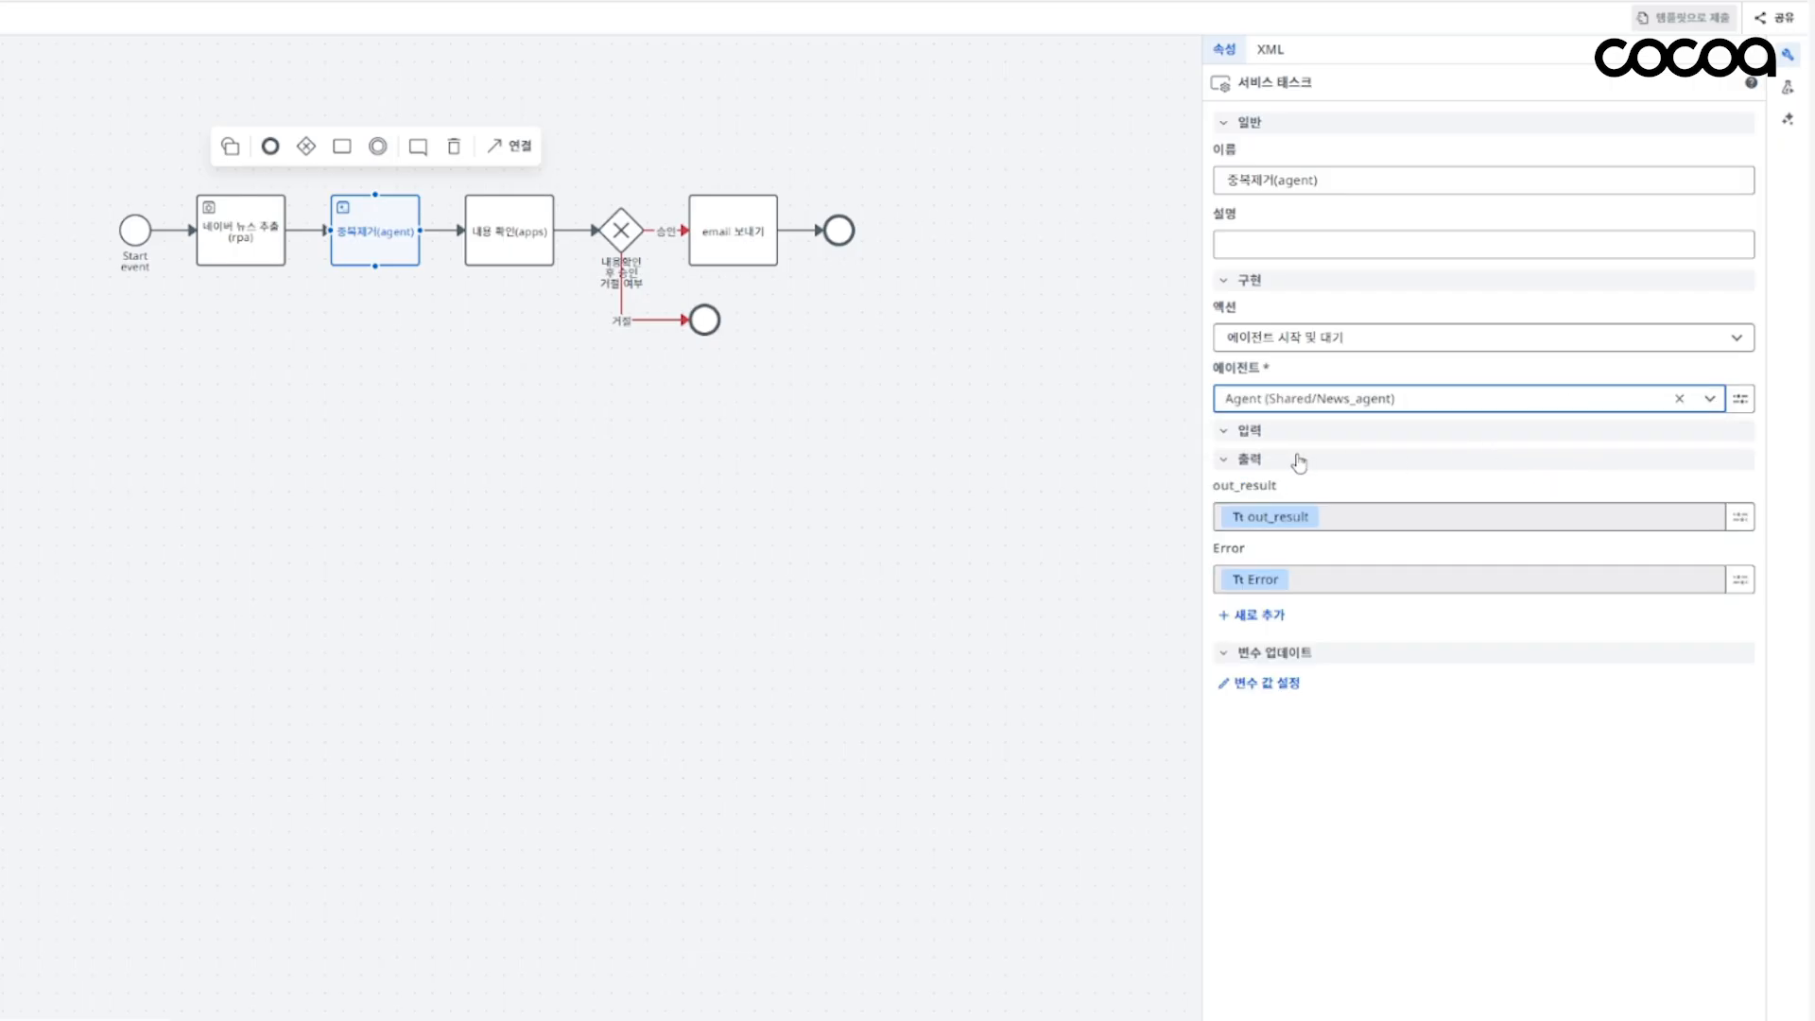
Step: Set the 내용 확인(apps) task's action to 액션 앱 태스크 생성 with News_app (Shared) as its action app
{"action": "left_click", "coordinate": [523, 240]}
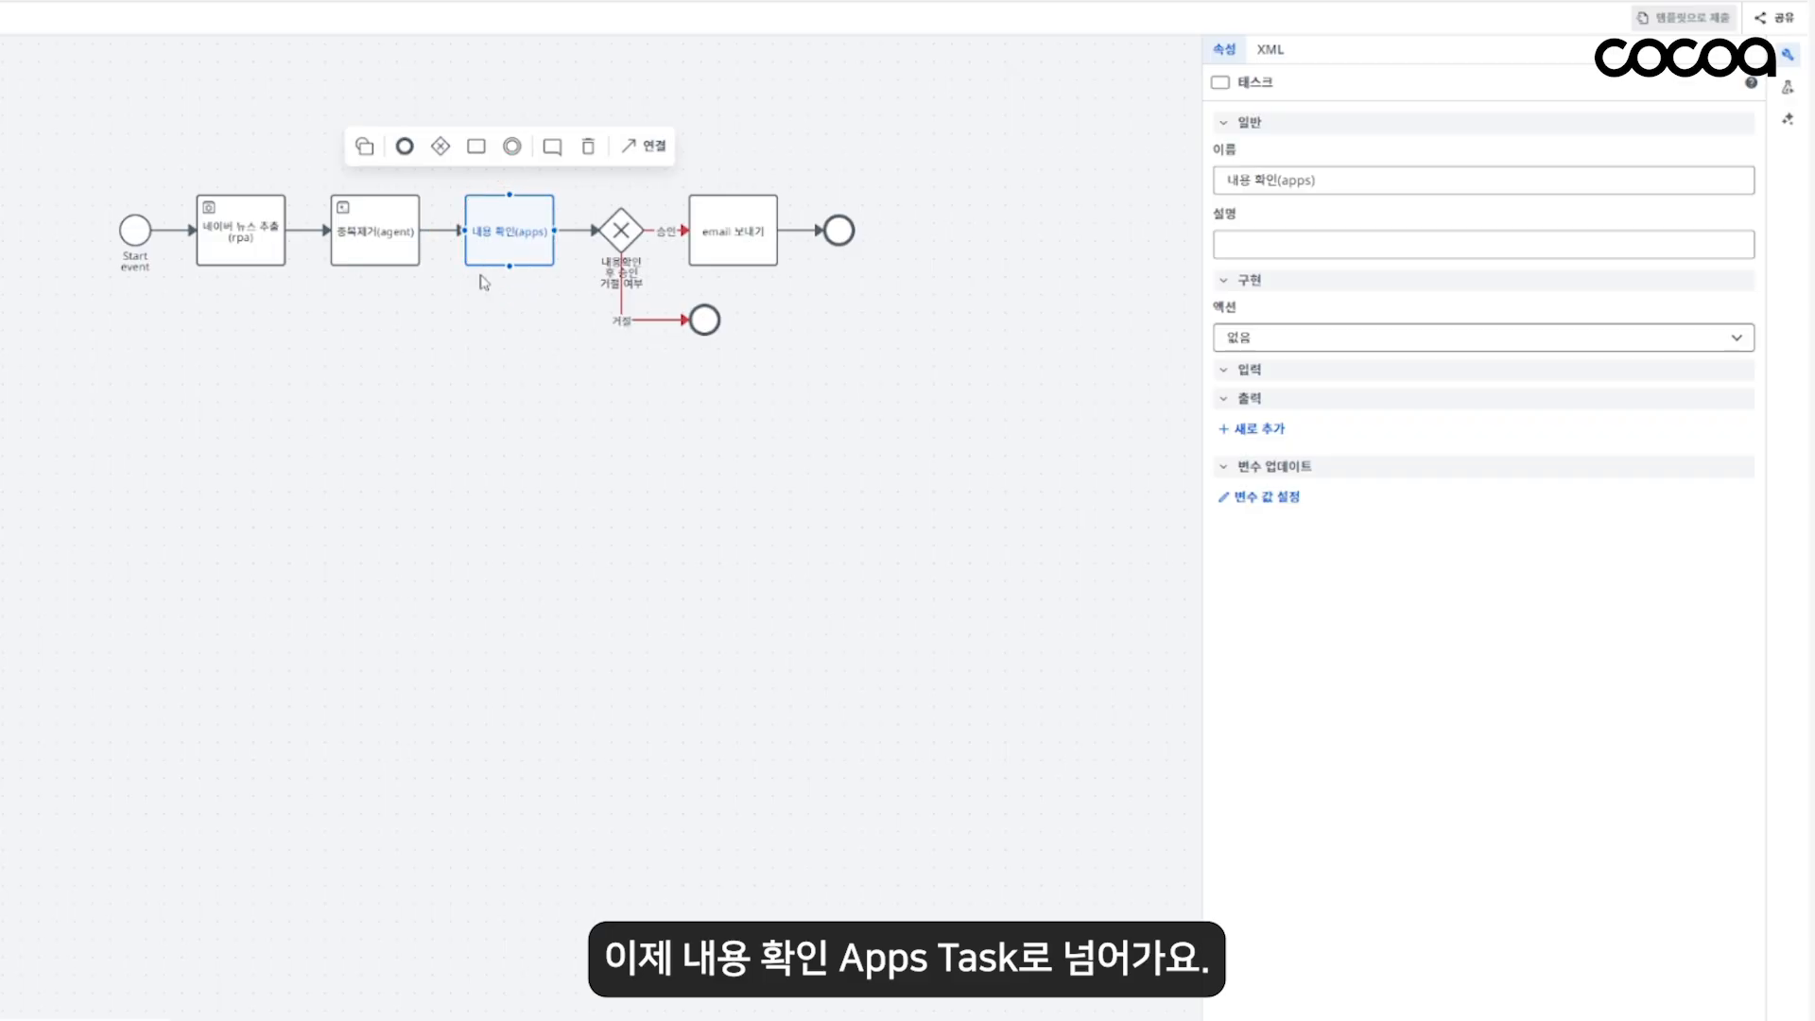
{"action": "left_click", "coordinate": [1709, 342]}
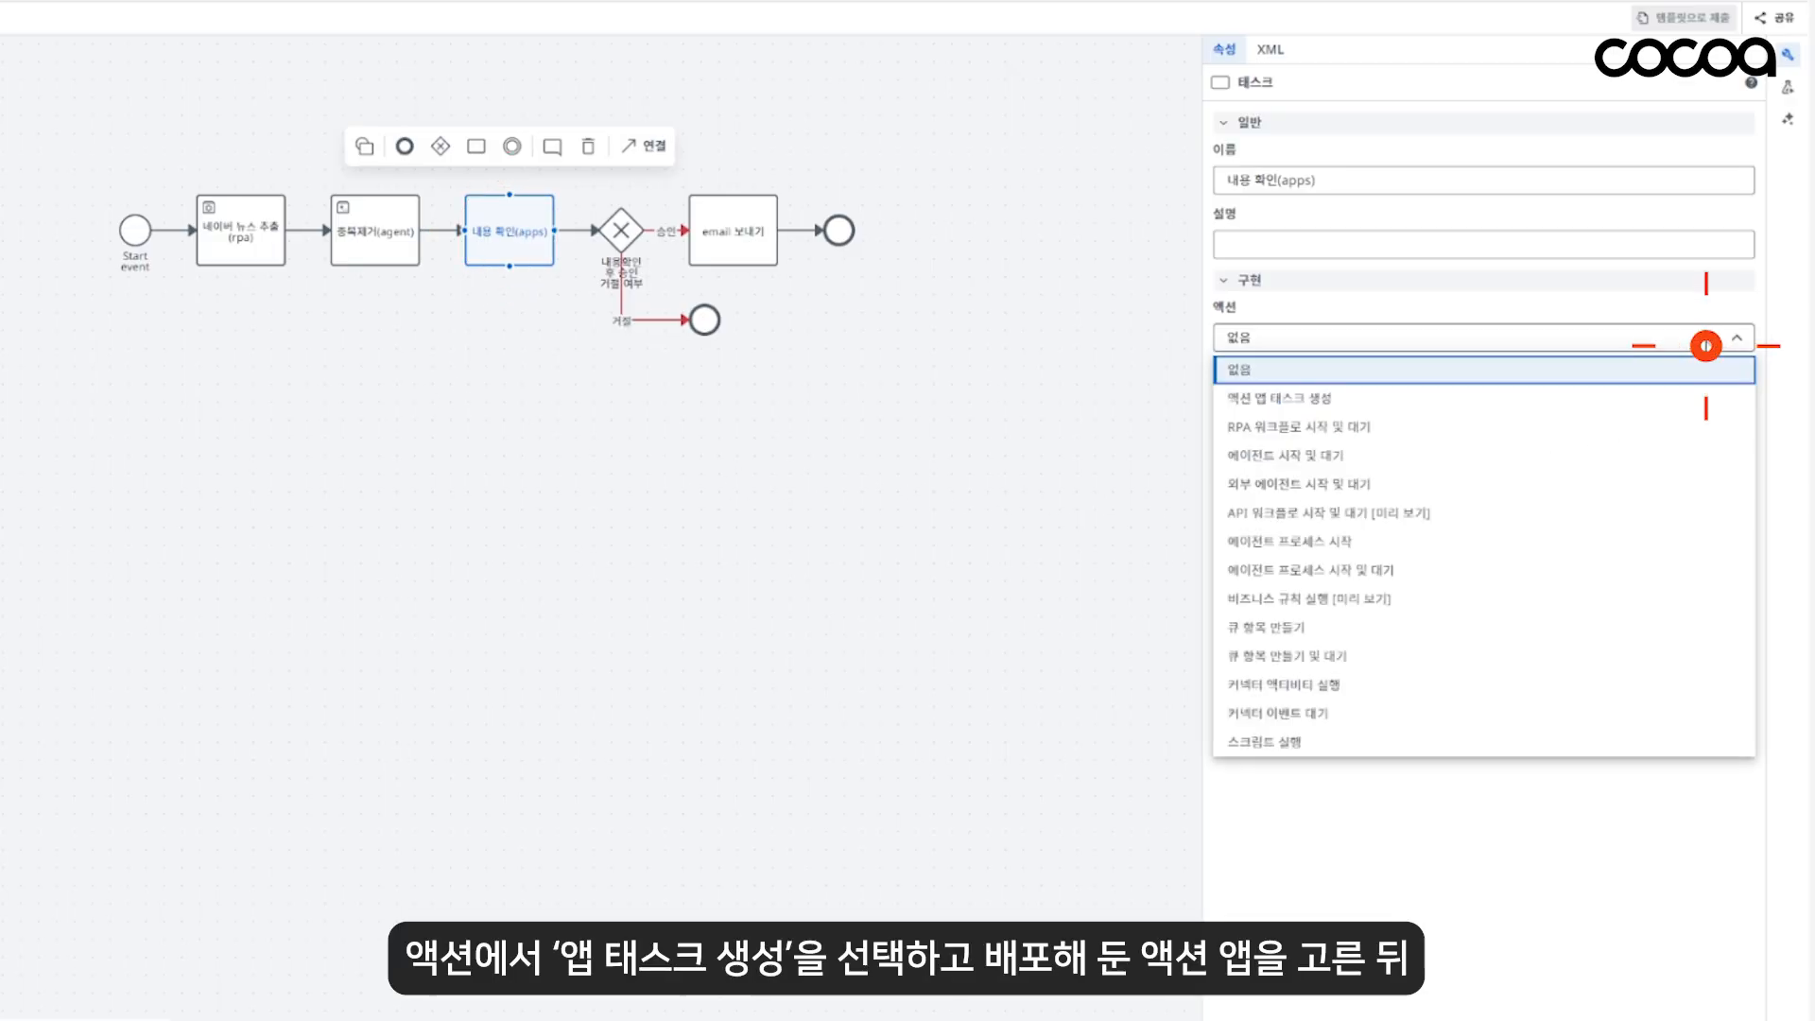
{"action": "left_click", "coordinate": [1351, 401]}
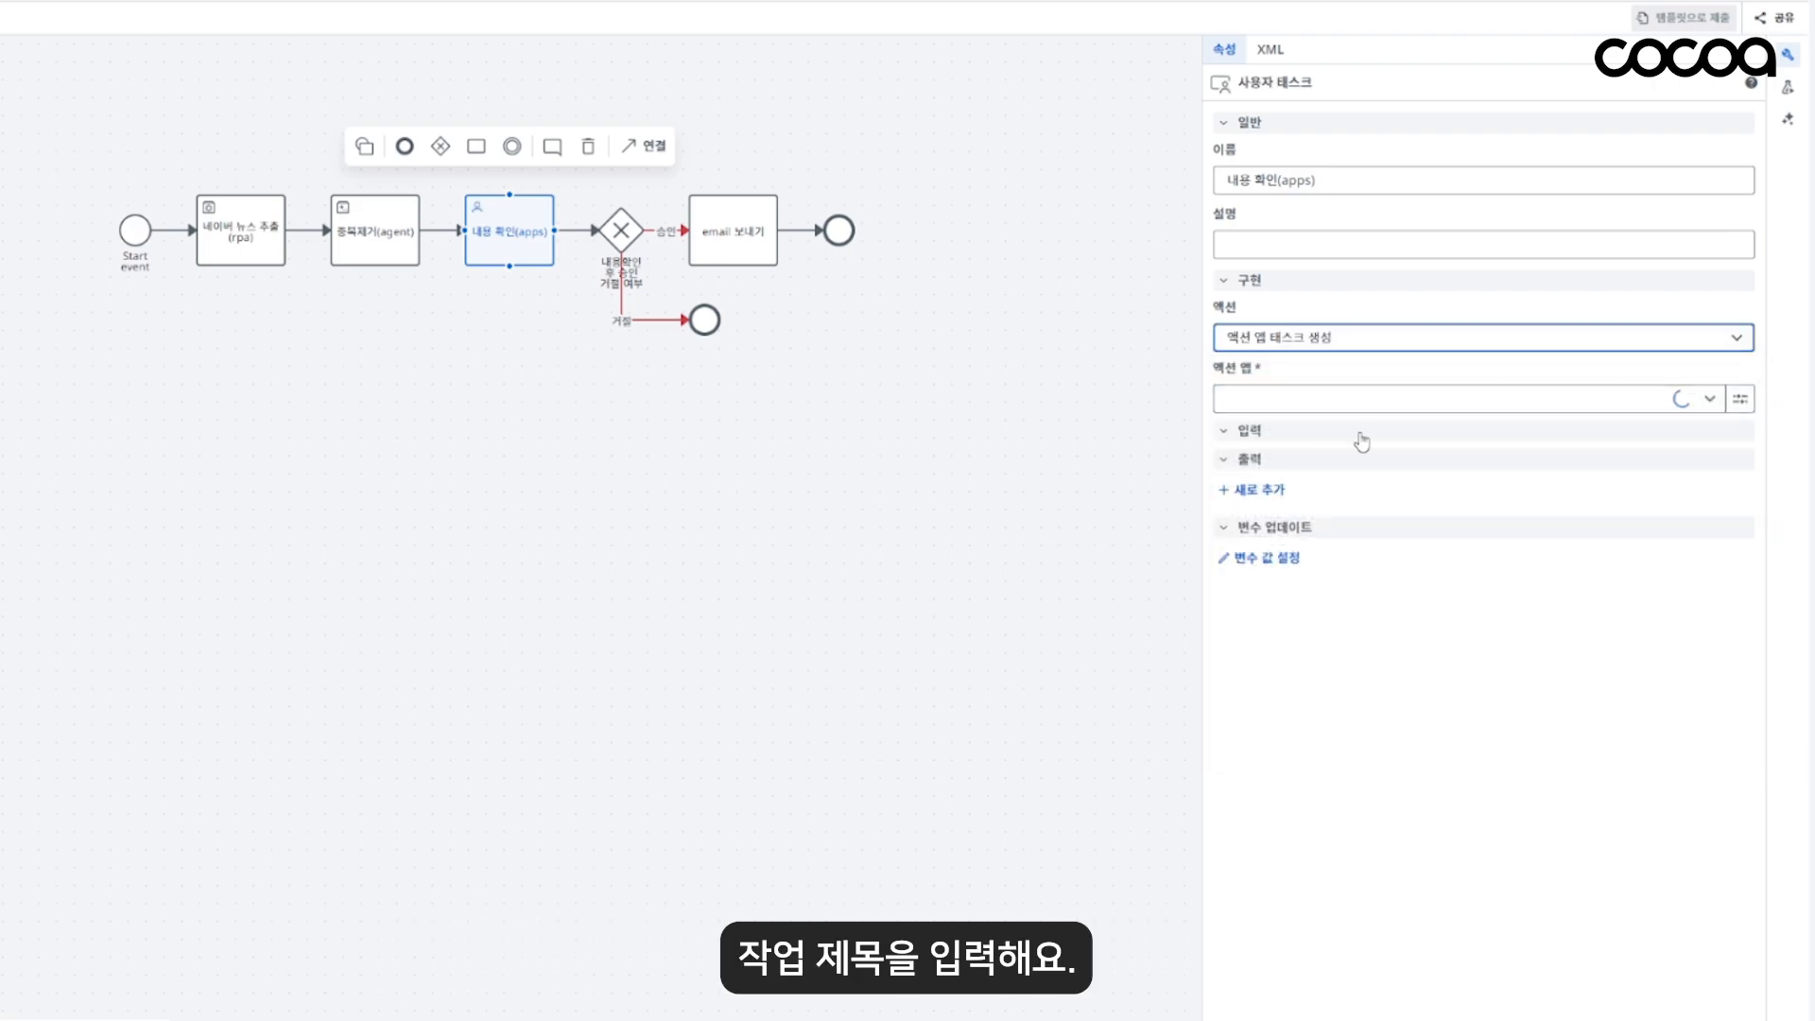
{"action": "left_click", "coordinate": [1711, 399]}
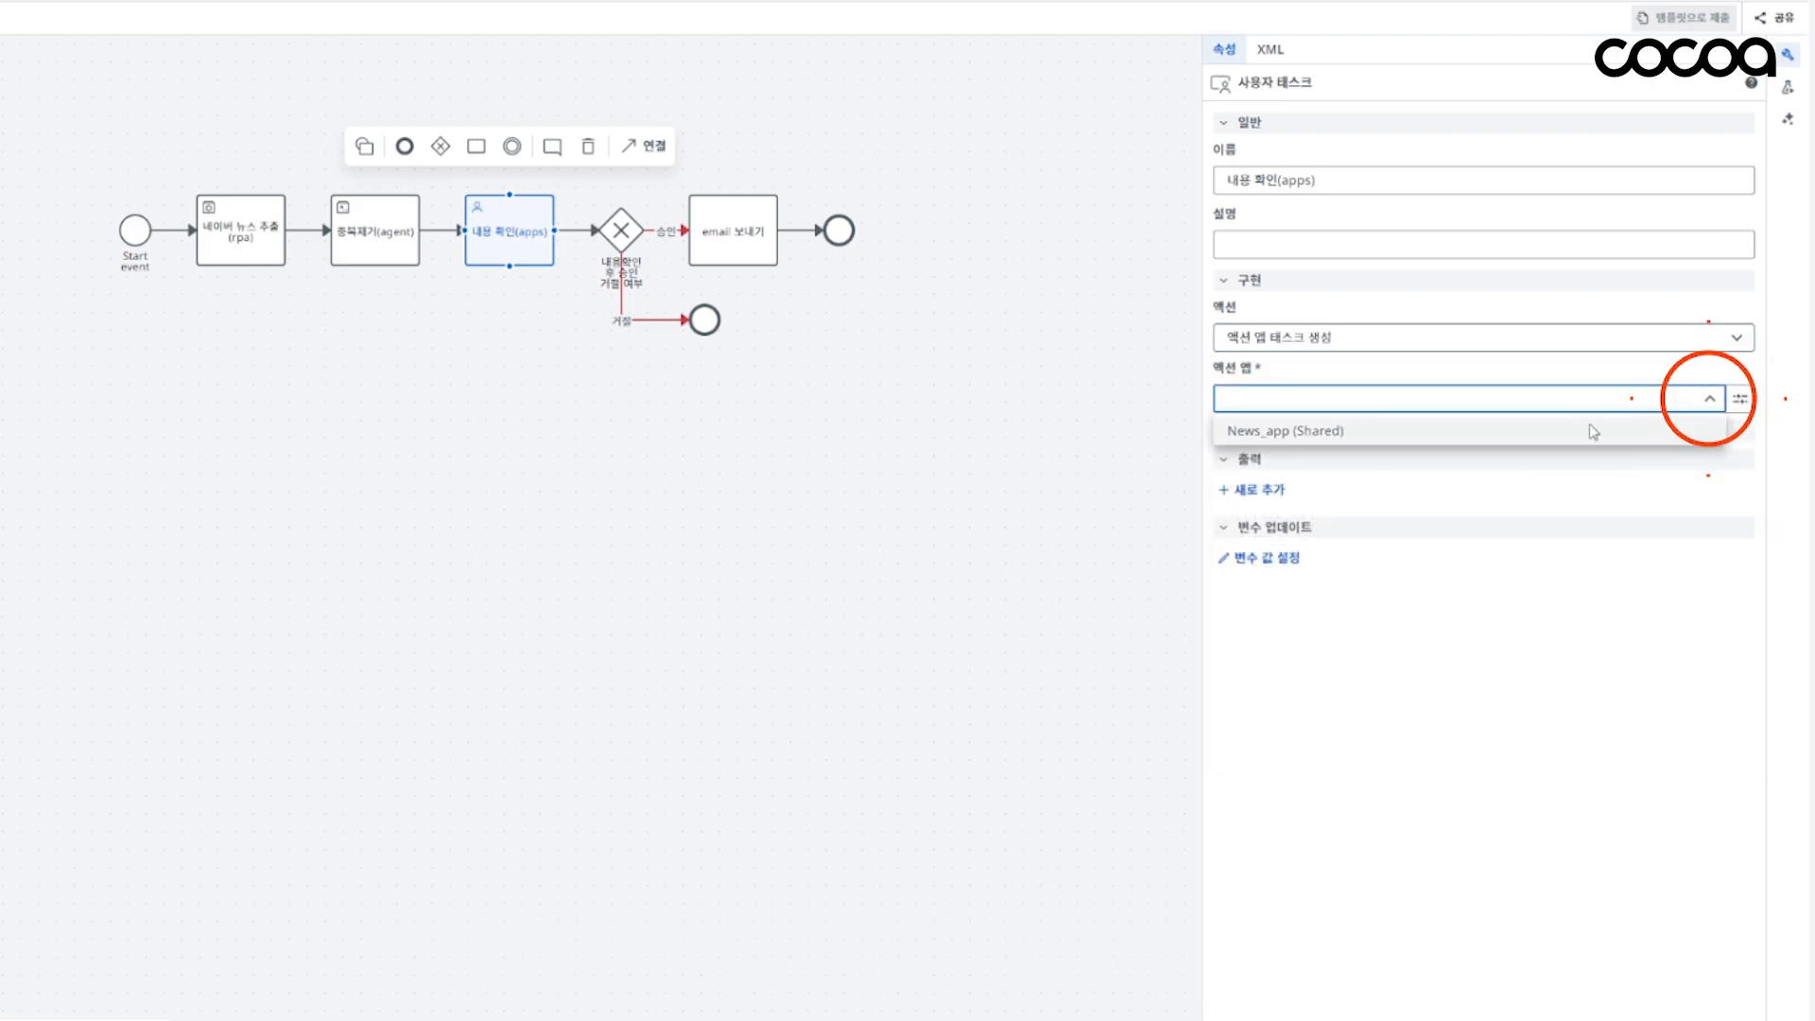
{"action": "left_click", "coordinate": [1542, 434]}
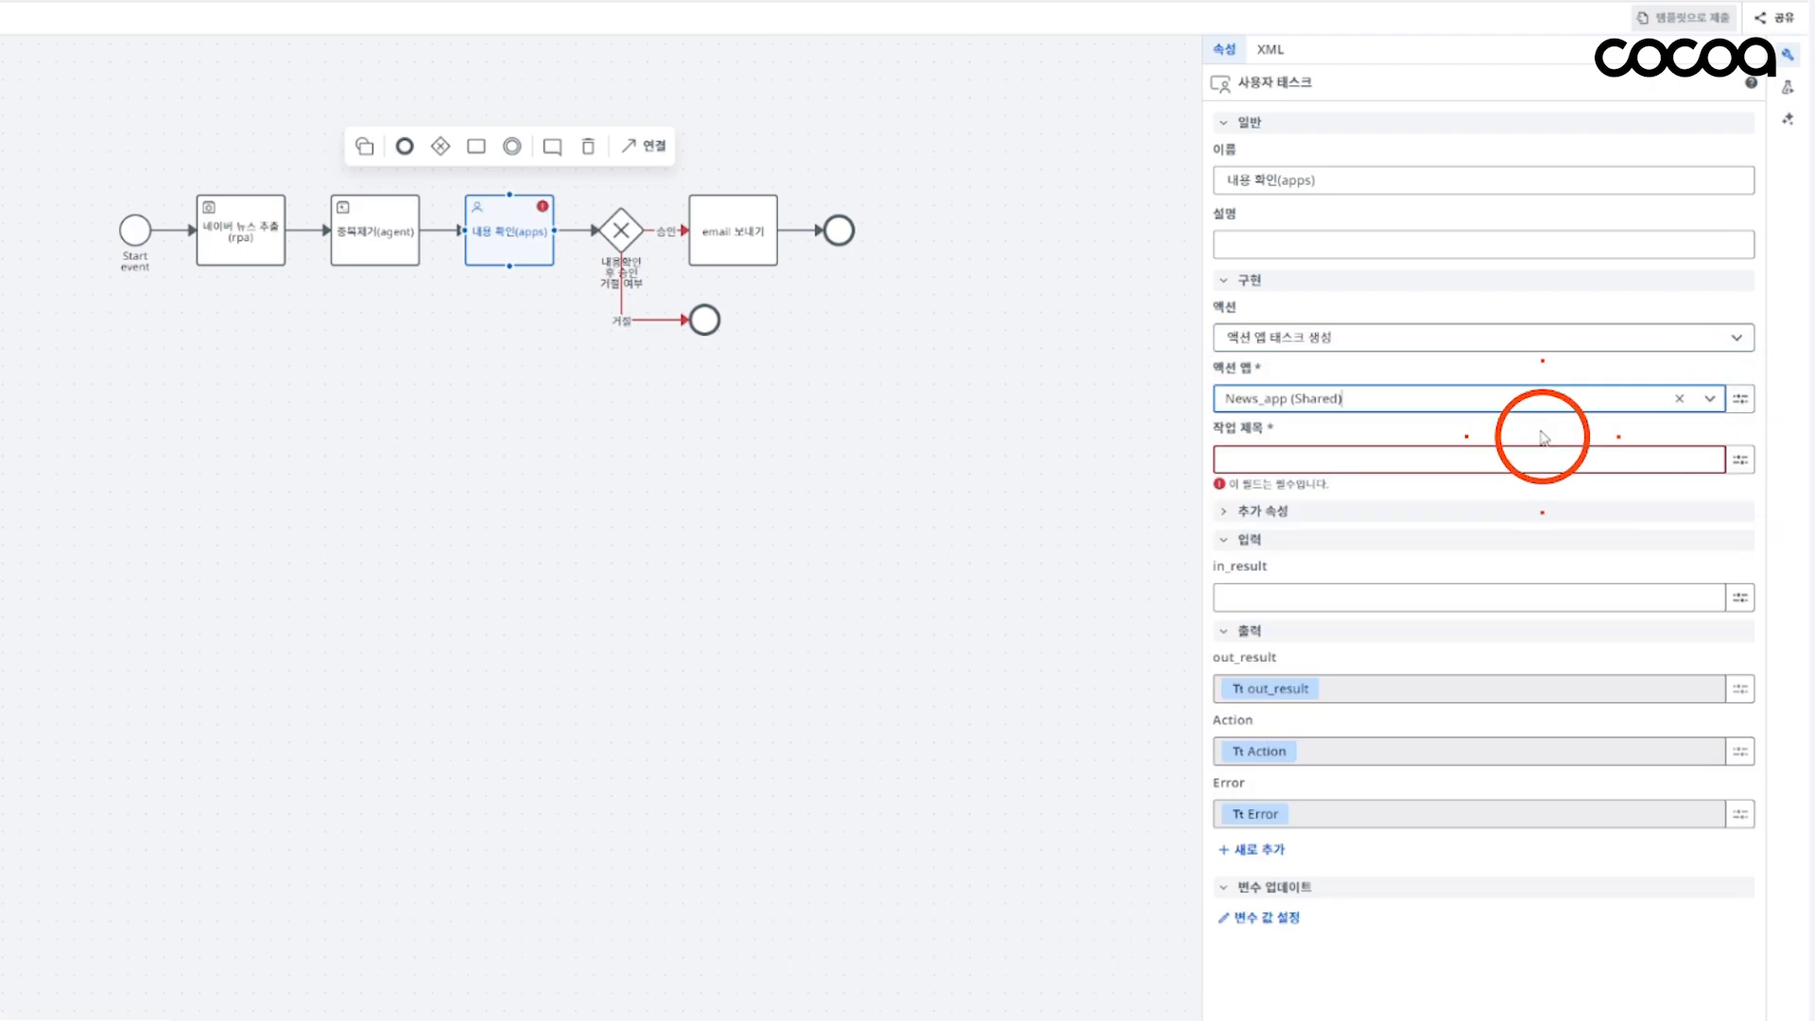
Step: Enter 뉴스내용 확인 as the 작업 제목 of the 내용 확인(apps) task
{"action": "left_click", "coordinate": [1287, 460]}
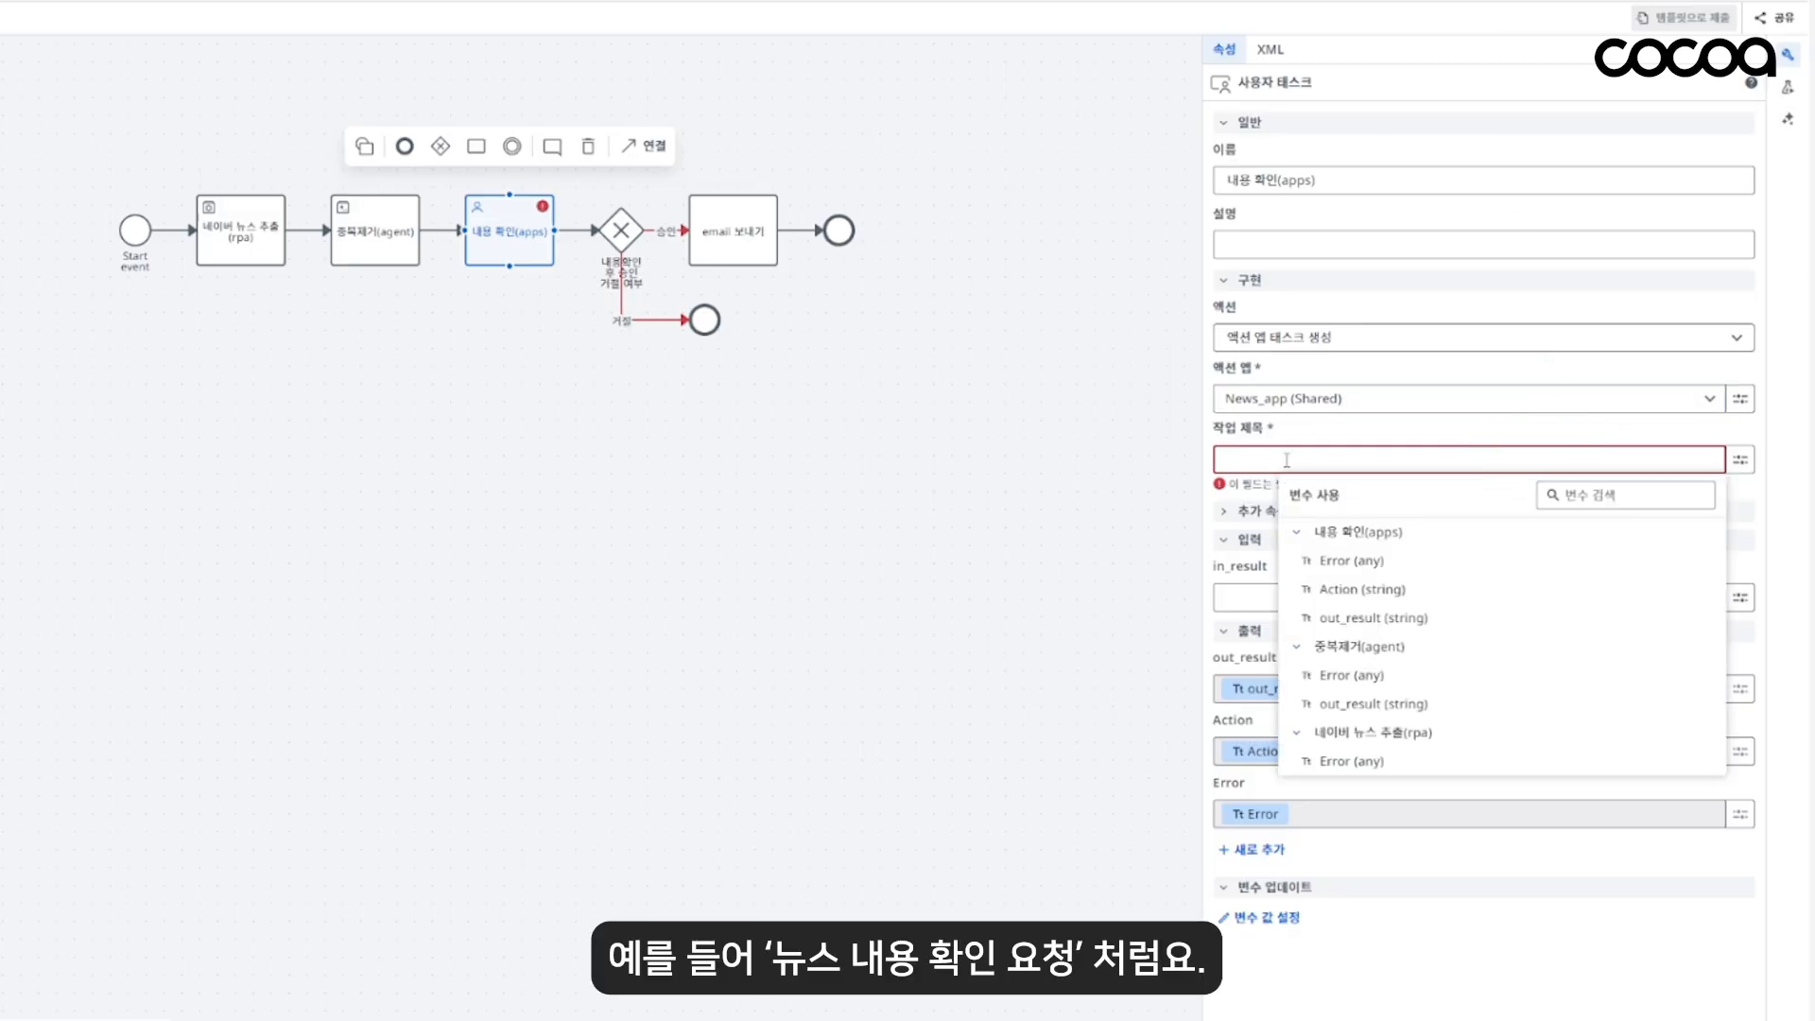
{"action": "type", "text": "ㄴ"}
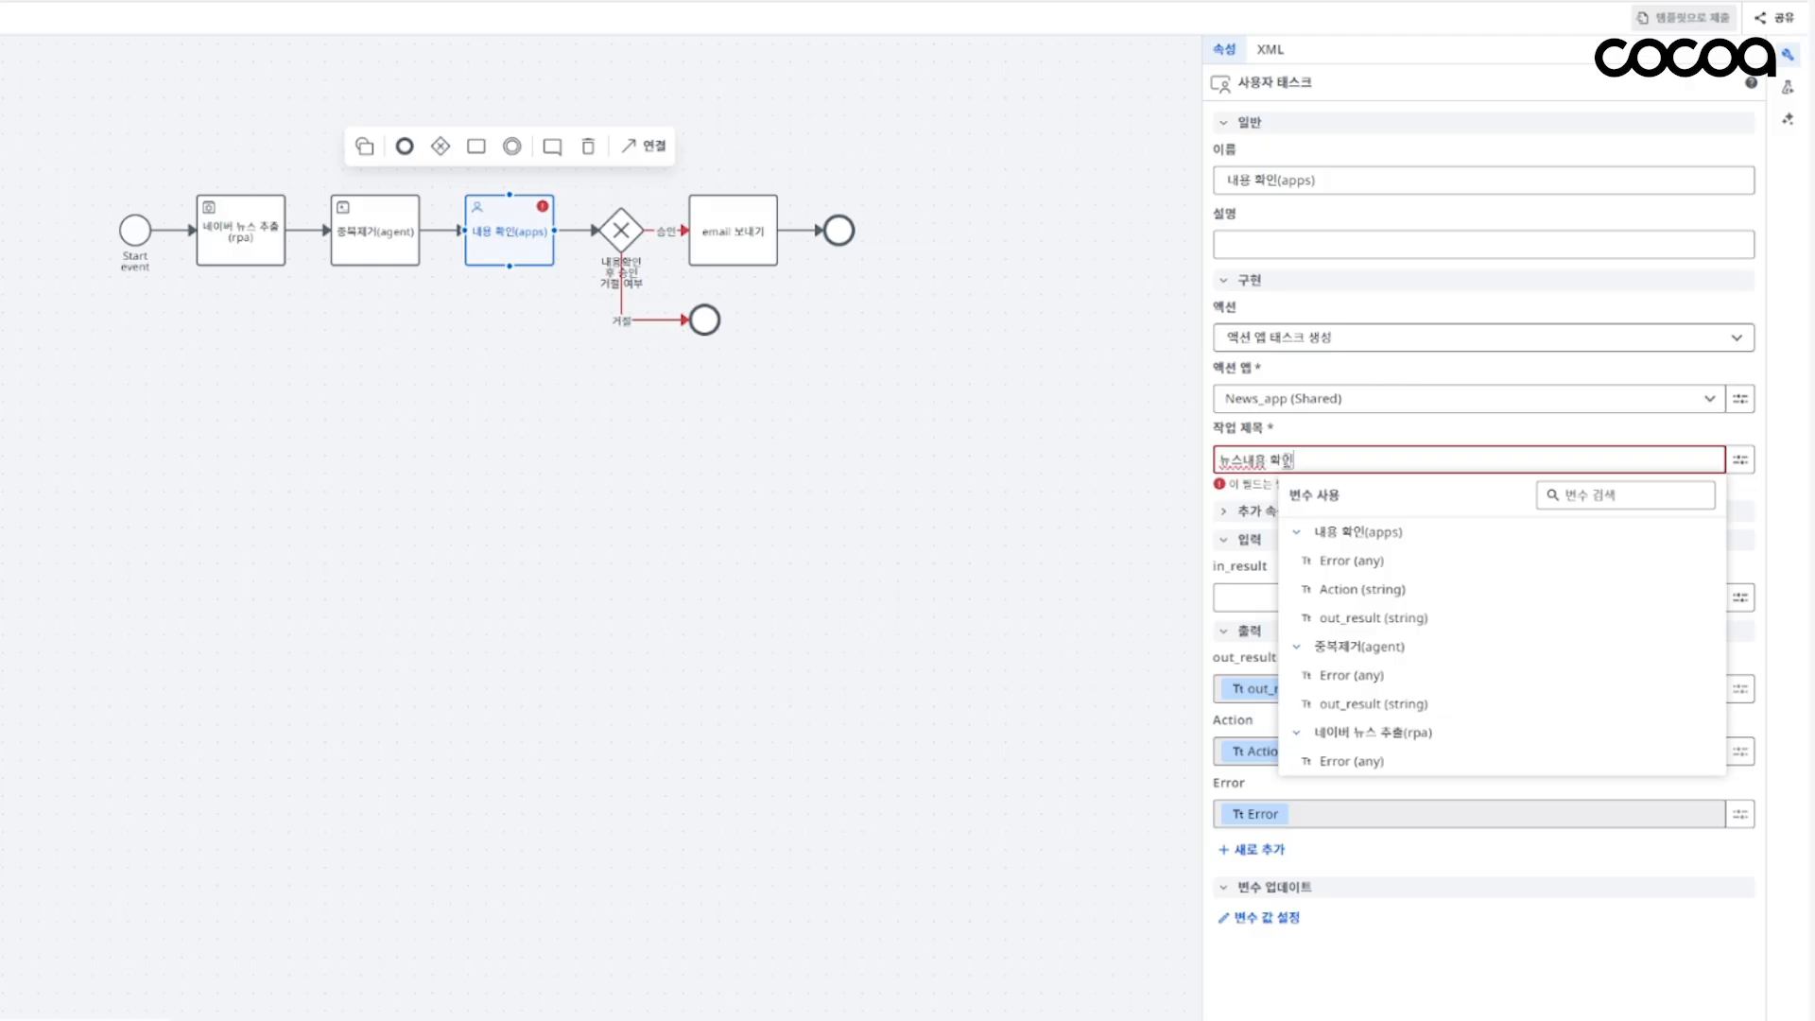
{"action": "left_click", "coordinate": [1295, 440]}
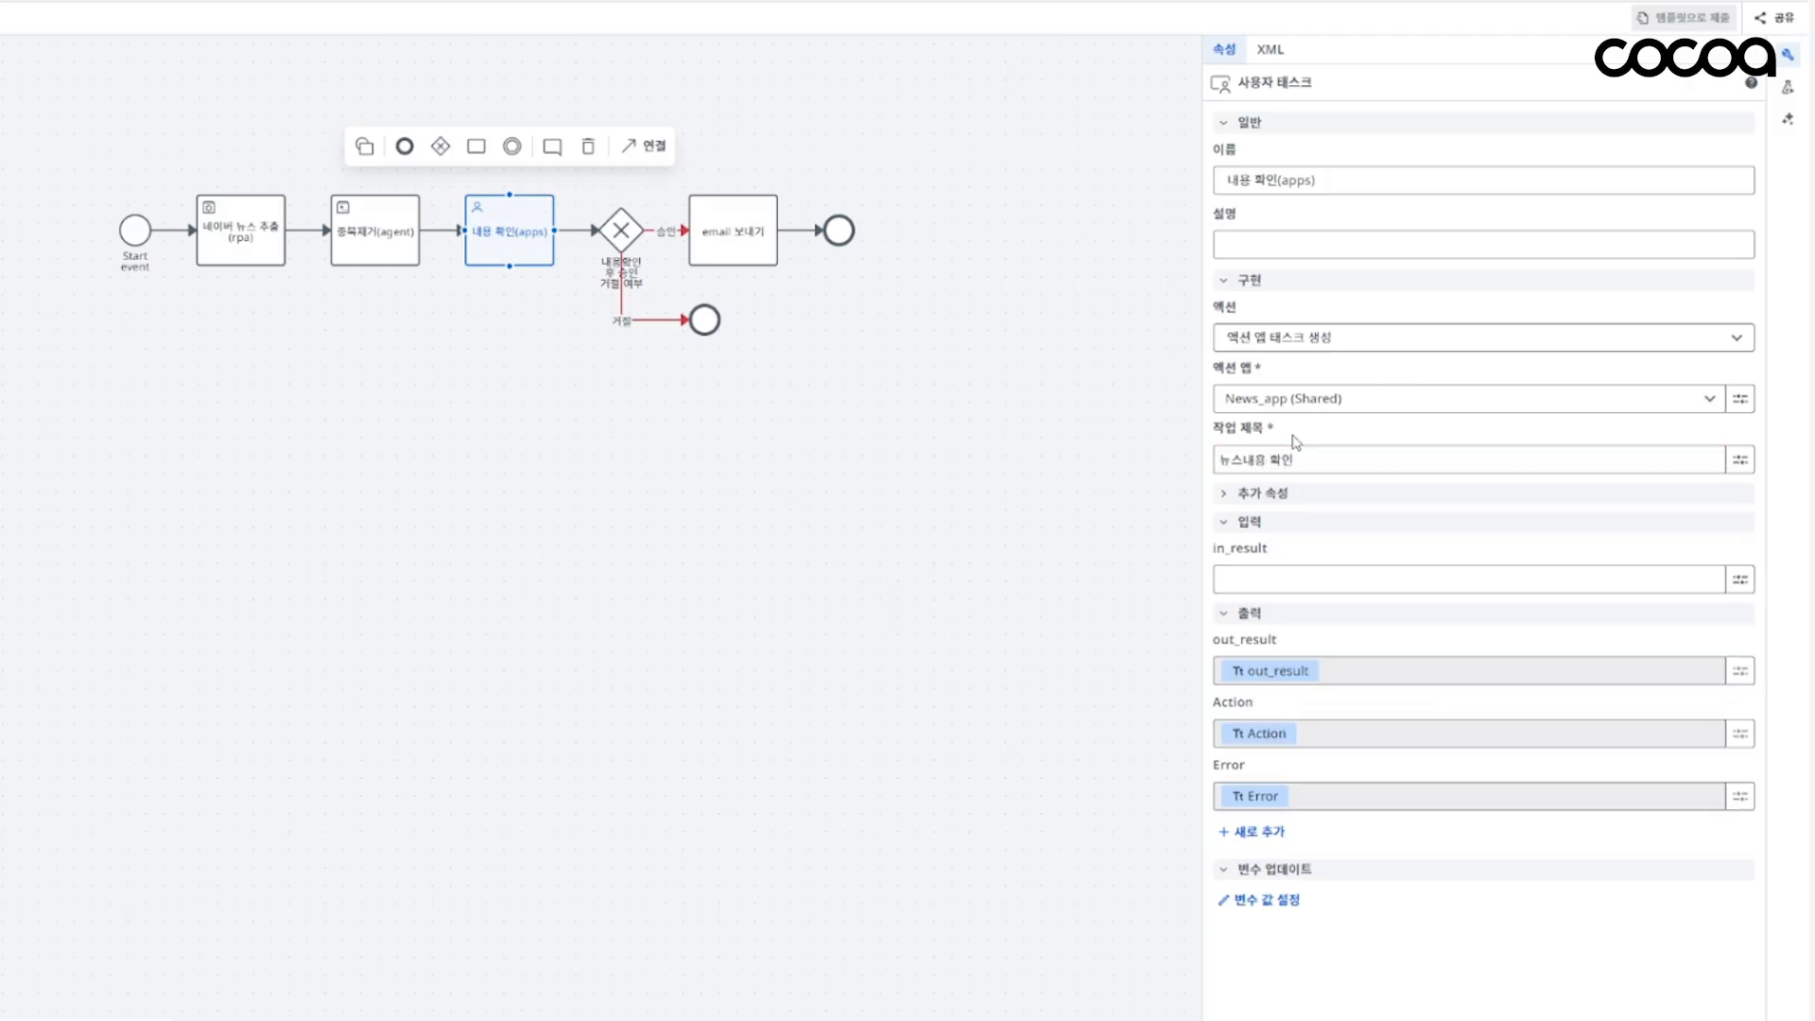
Step: Map the 내용 확인(apps) task's in_result input to the 중복제거(agent) task's out_result with the expression vars.outResult_1
{"action": "left_click", "coordinate": [1740, 580]}
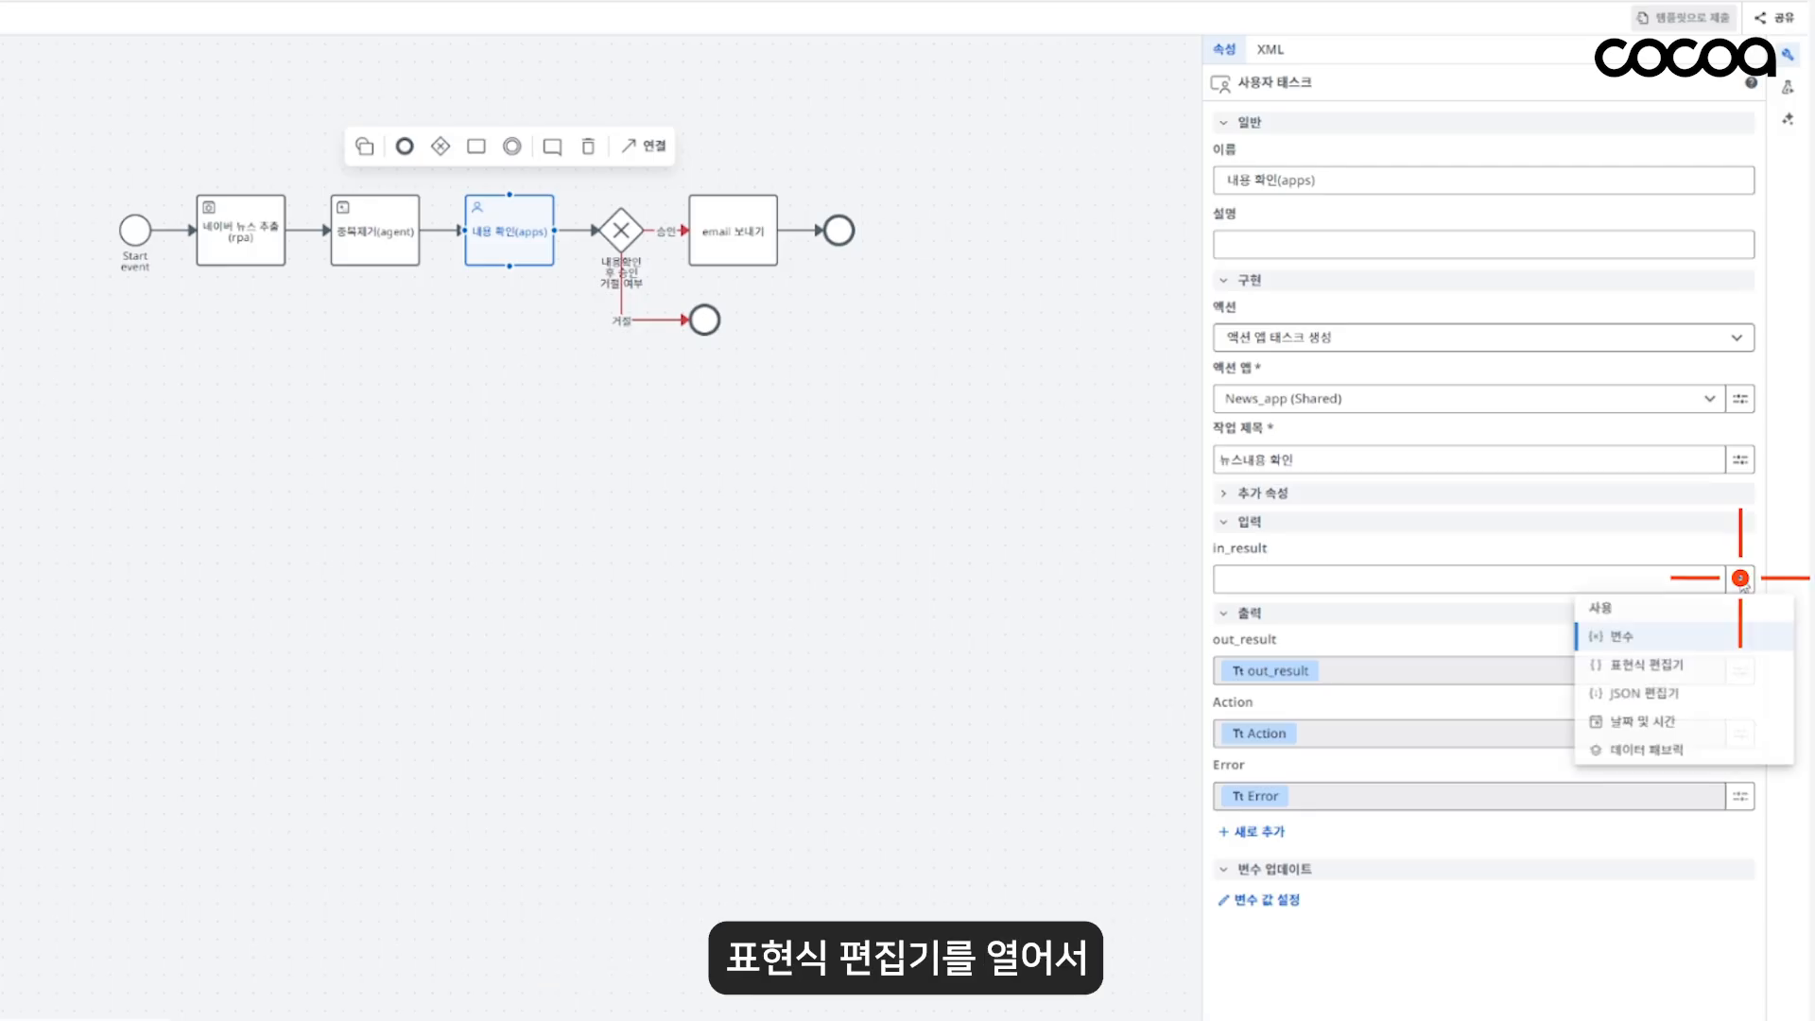
{"action": "left_click", "coordinate": [1706, 664]}
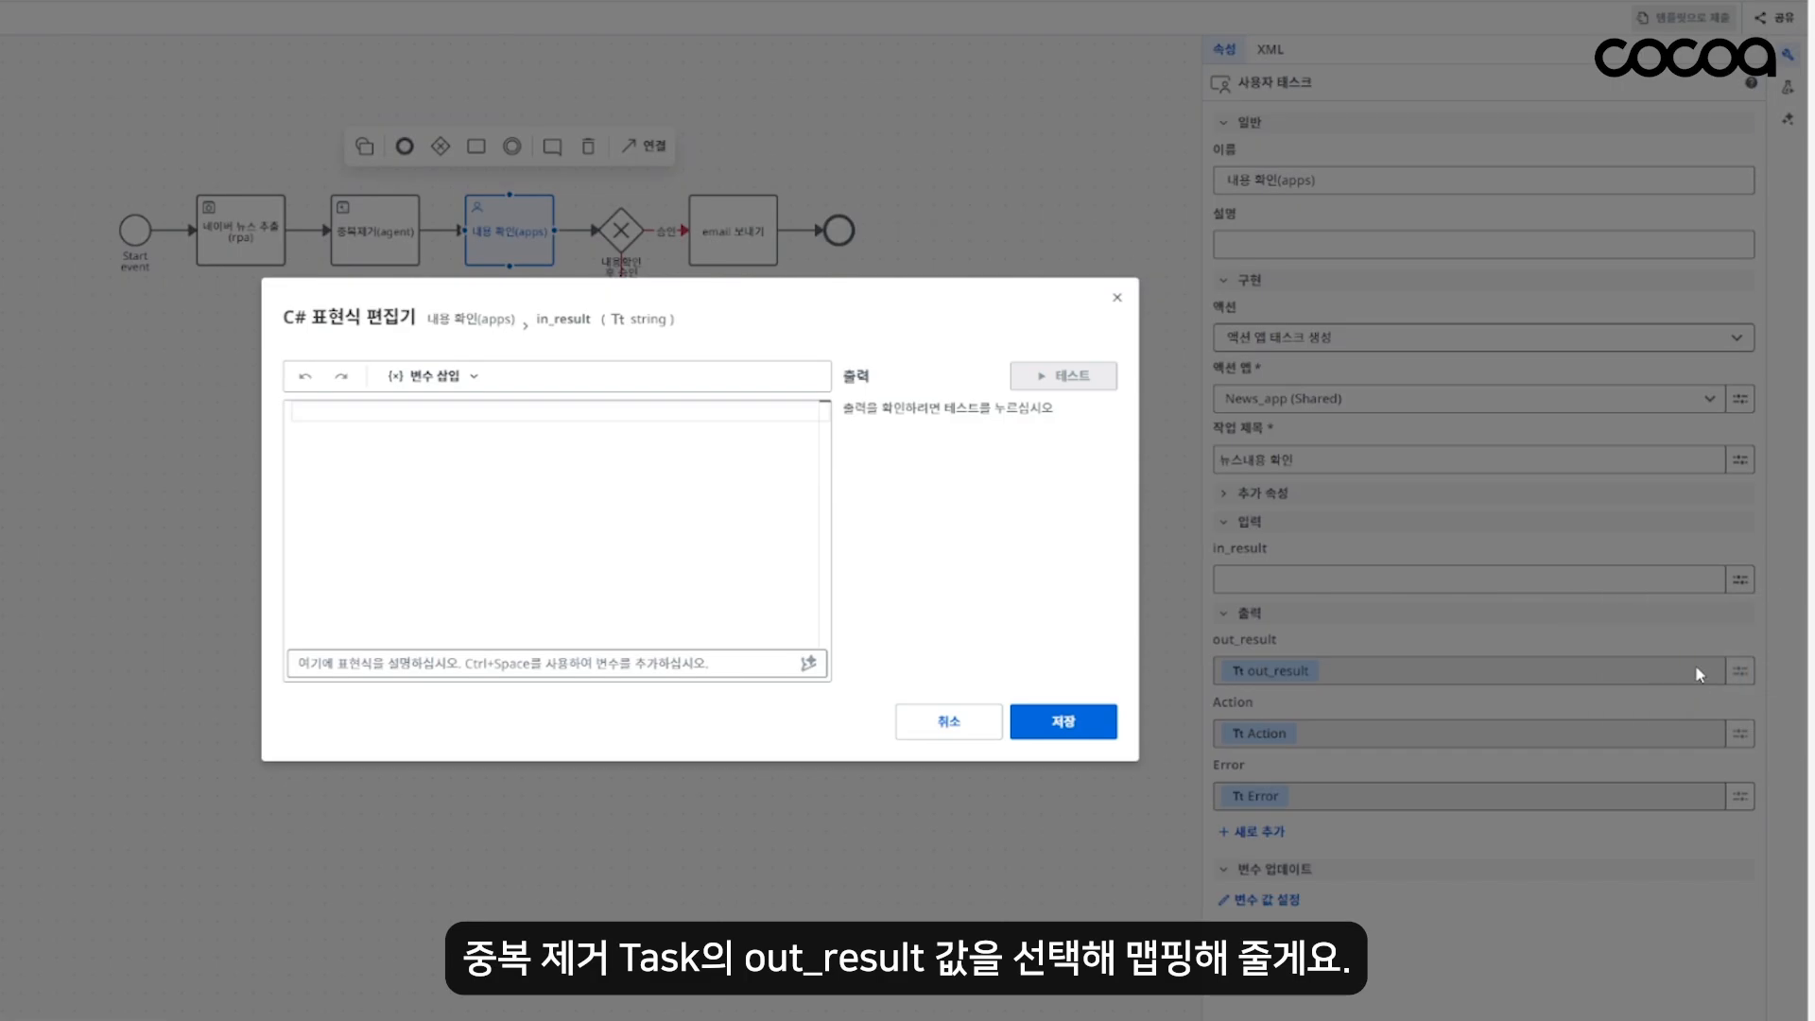
{"action": "left_click", "coordinate": [453, 375]}
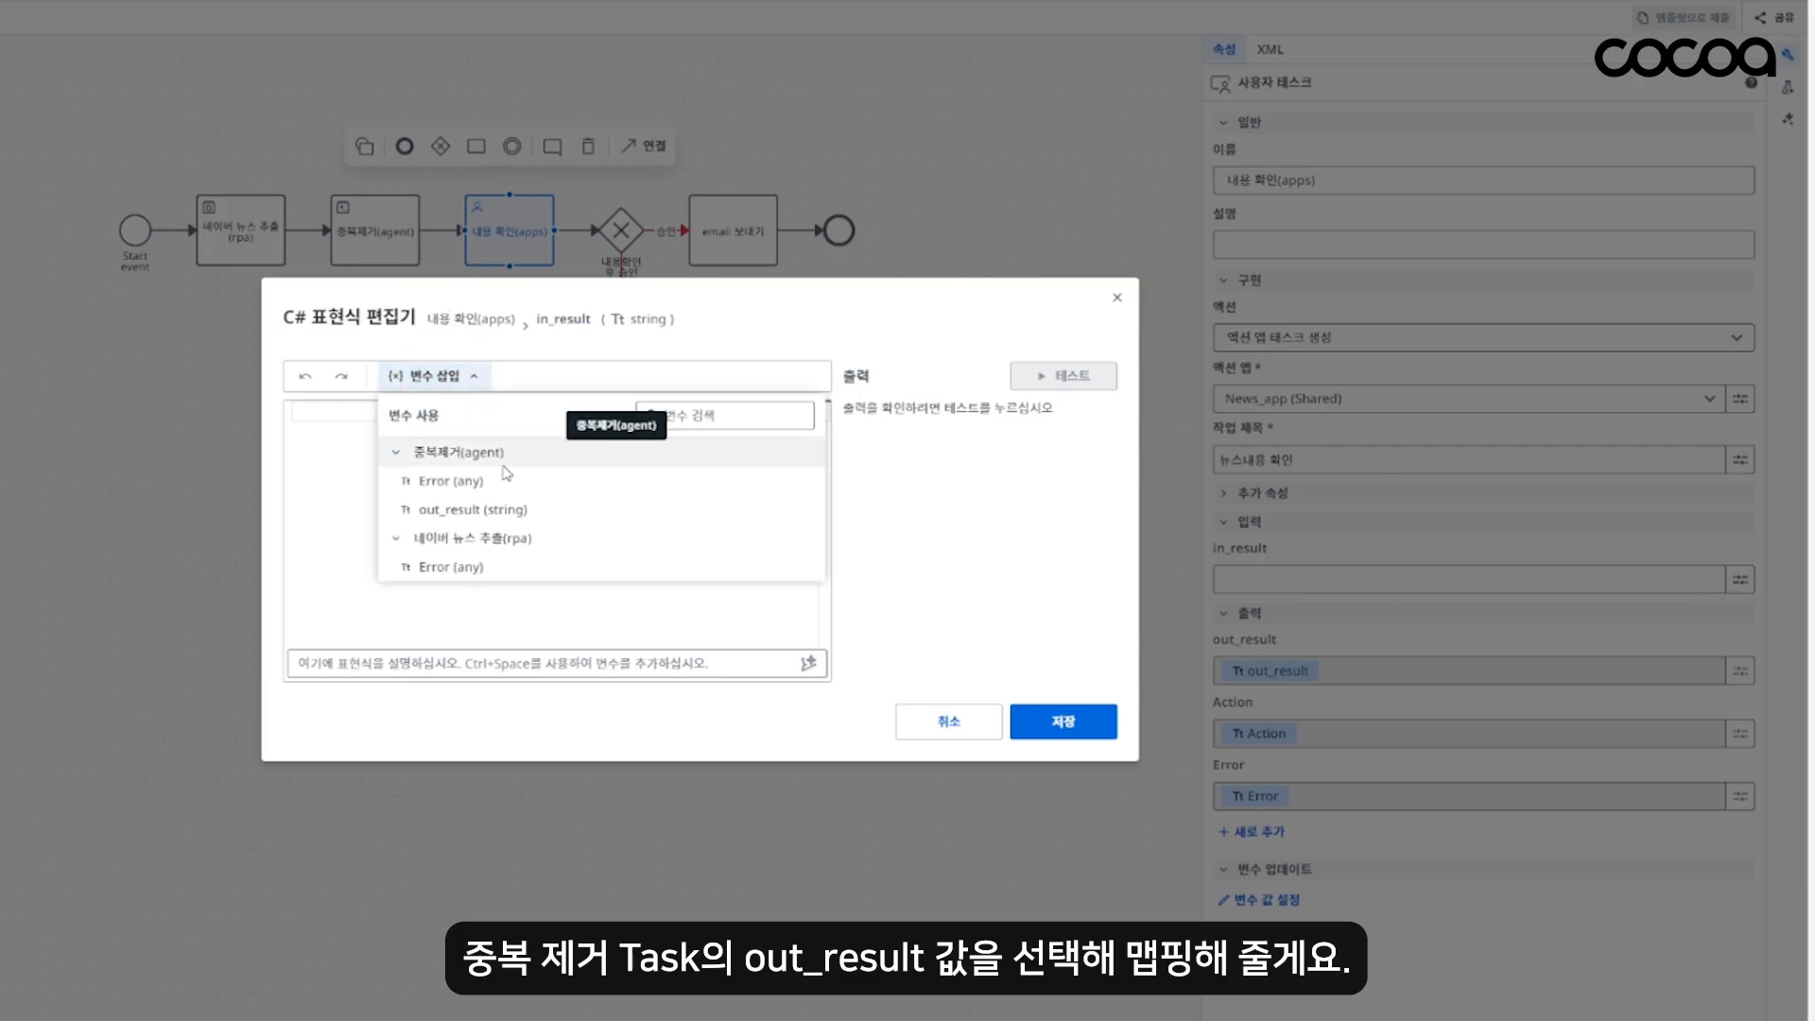
{"action": "left_click", "coordinate": [519, 515]}
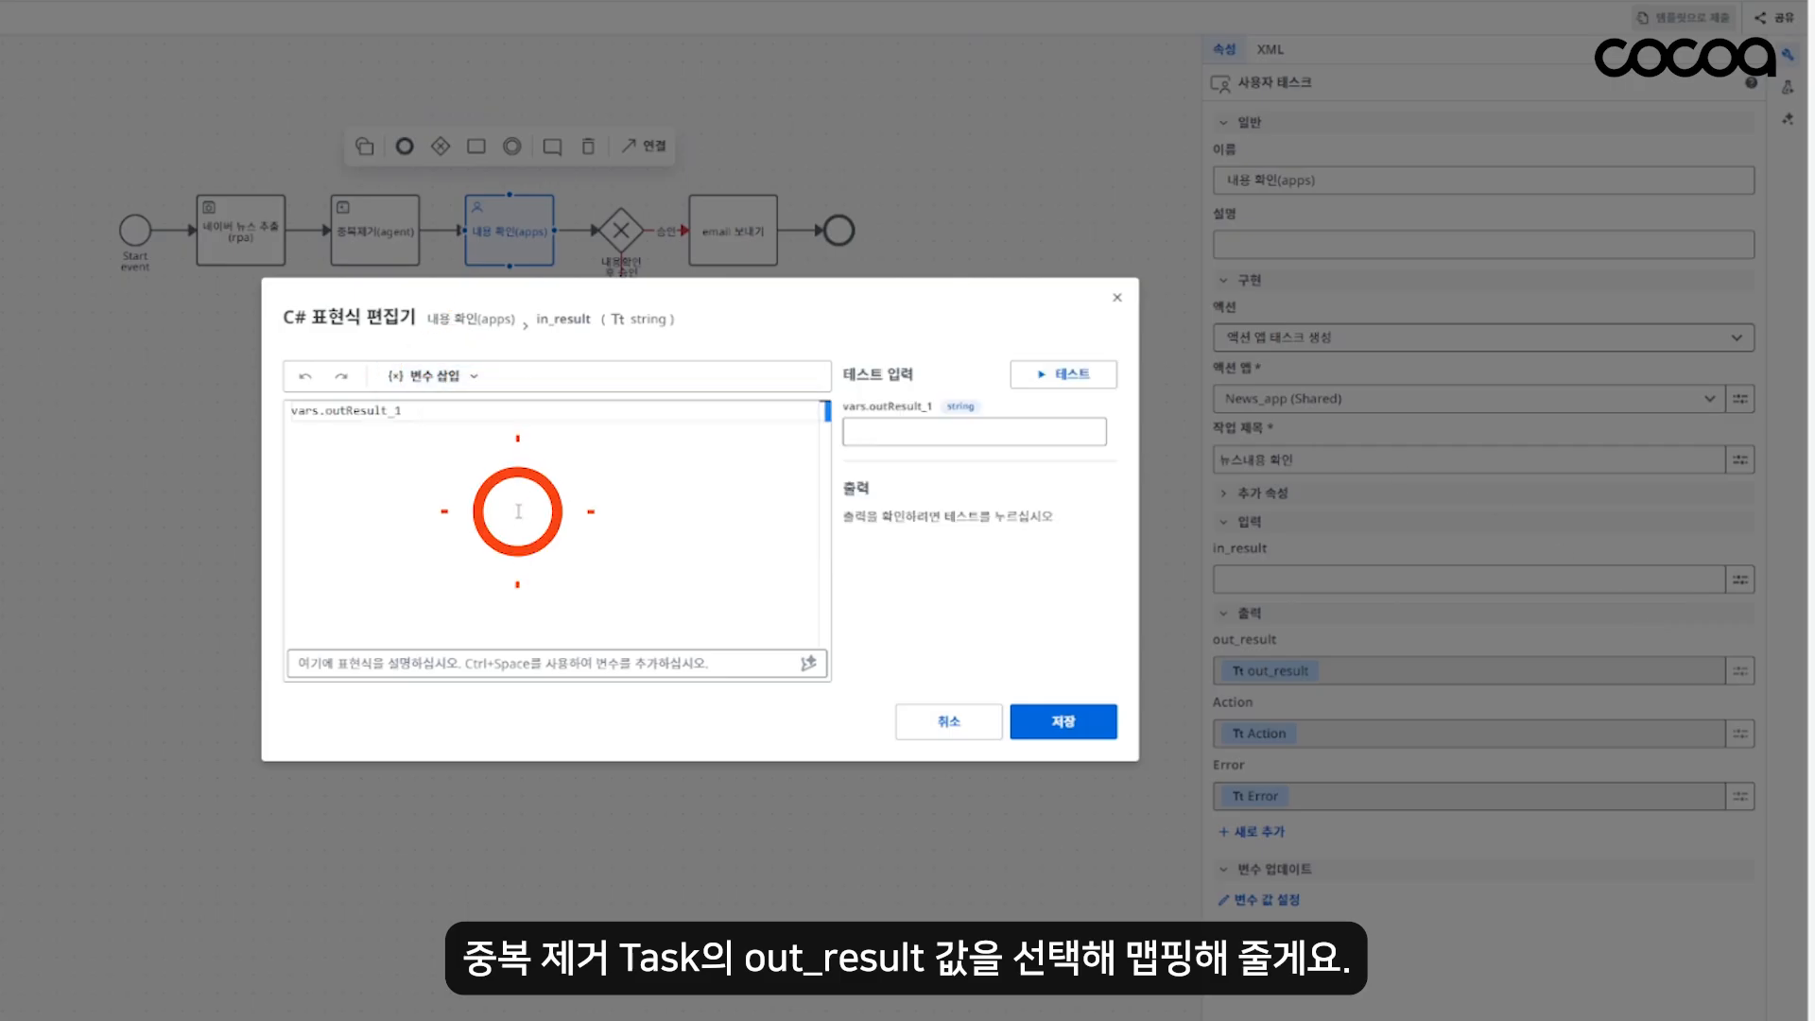
{"action": "left_click", "coordinate": [1047, 726]}
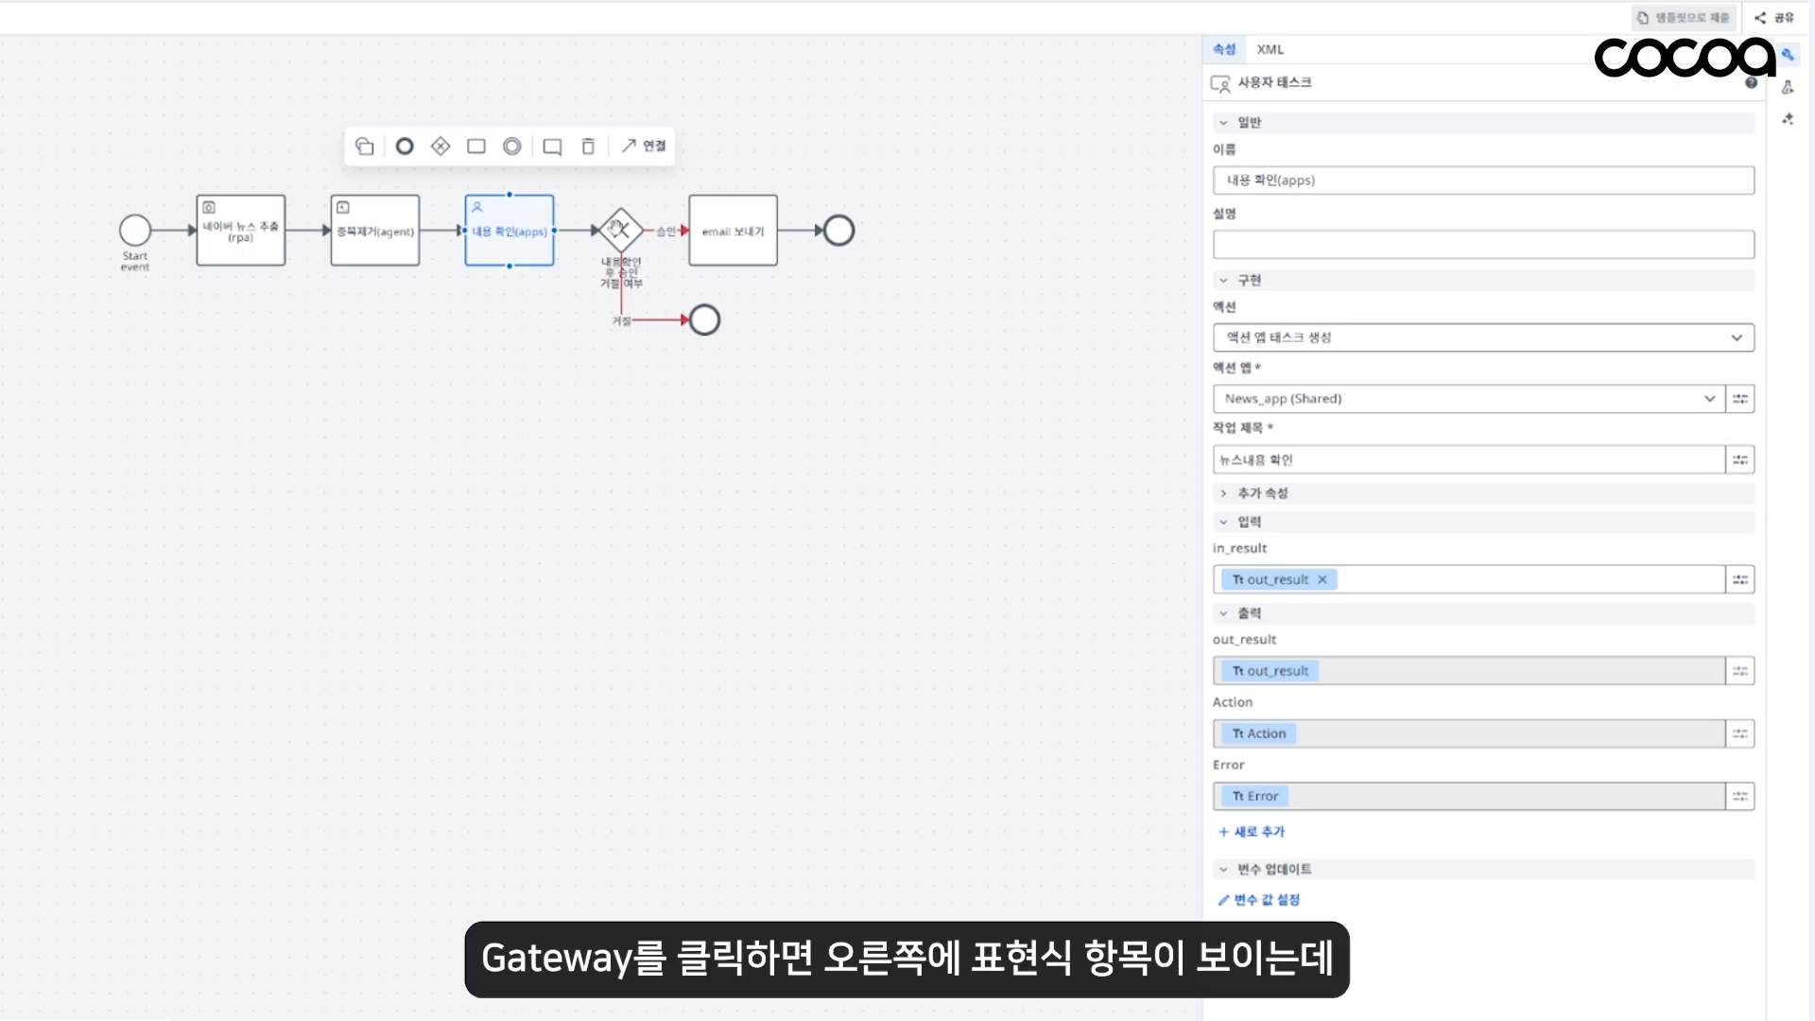
Step: Set the gateway's 승인 path condition to the expression vars.action == "승인", using the Action variable of 내용 확인(apps)
{"action": "left_click", "coordinate": [619, 229]}
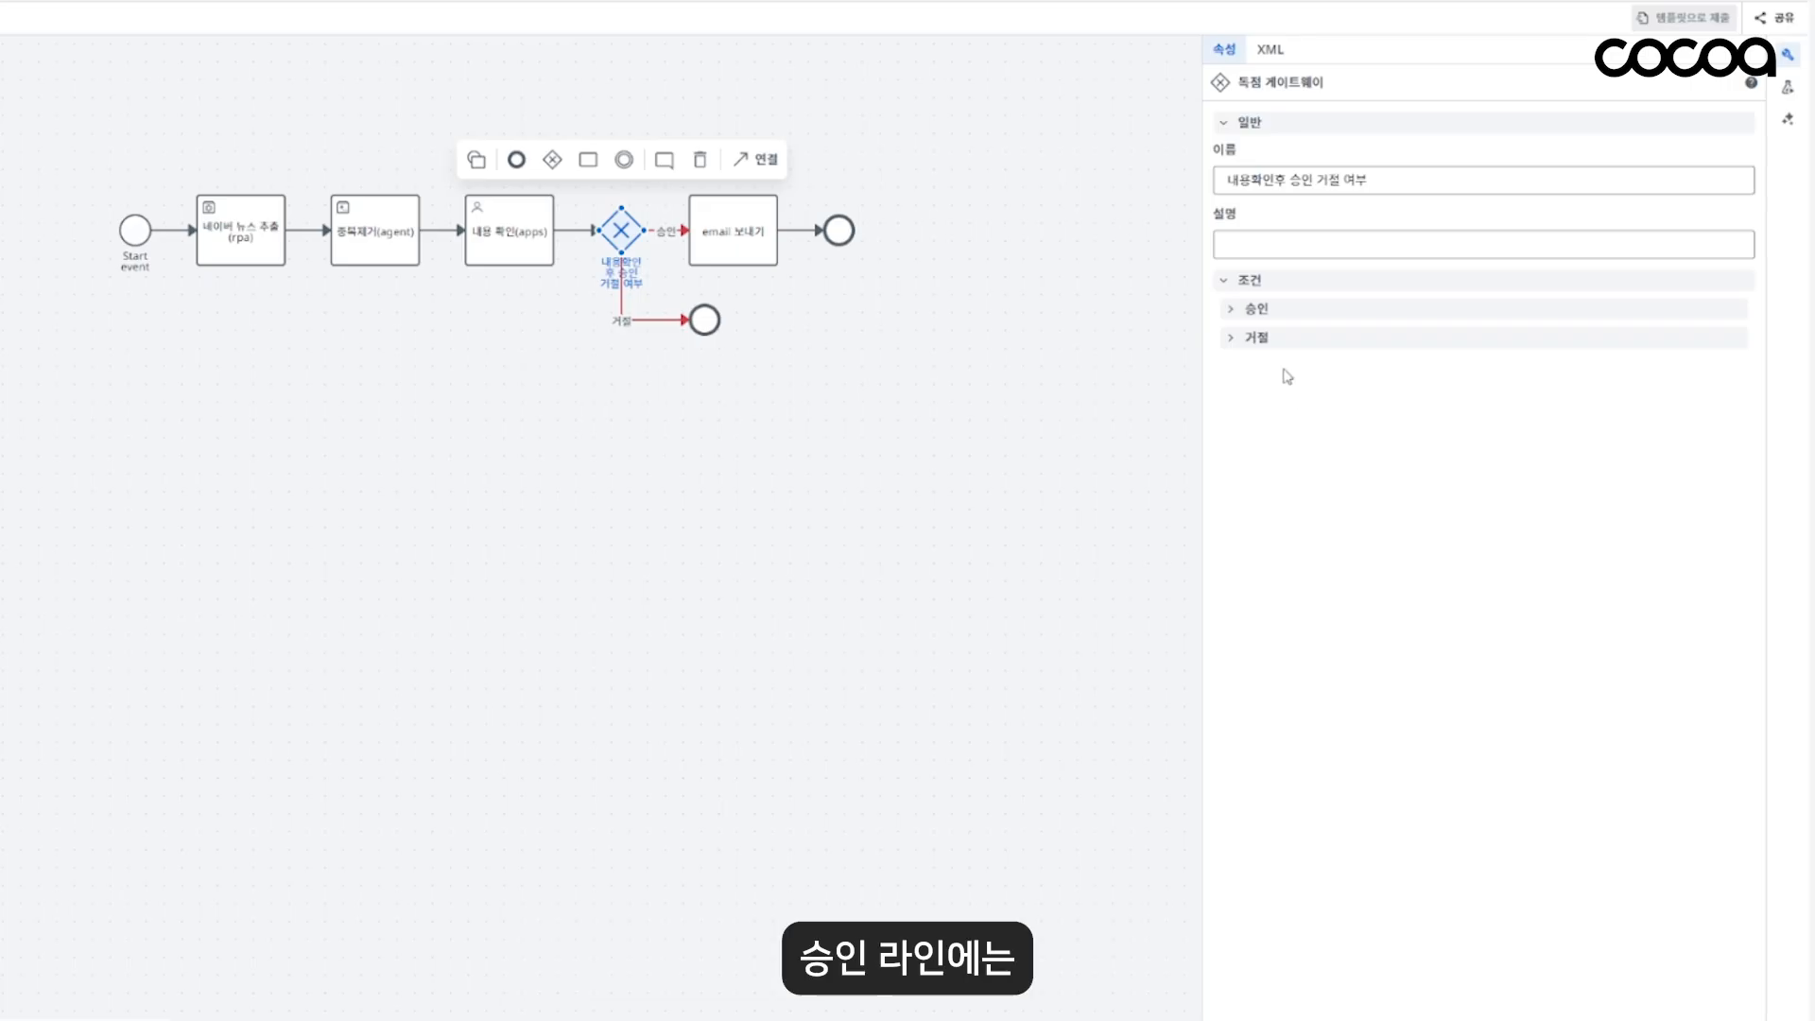
{"action": "left_click", "coordinate": [1234, 309]}
{"action": "left_click", "coordinate": [1732, 477]}
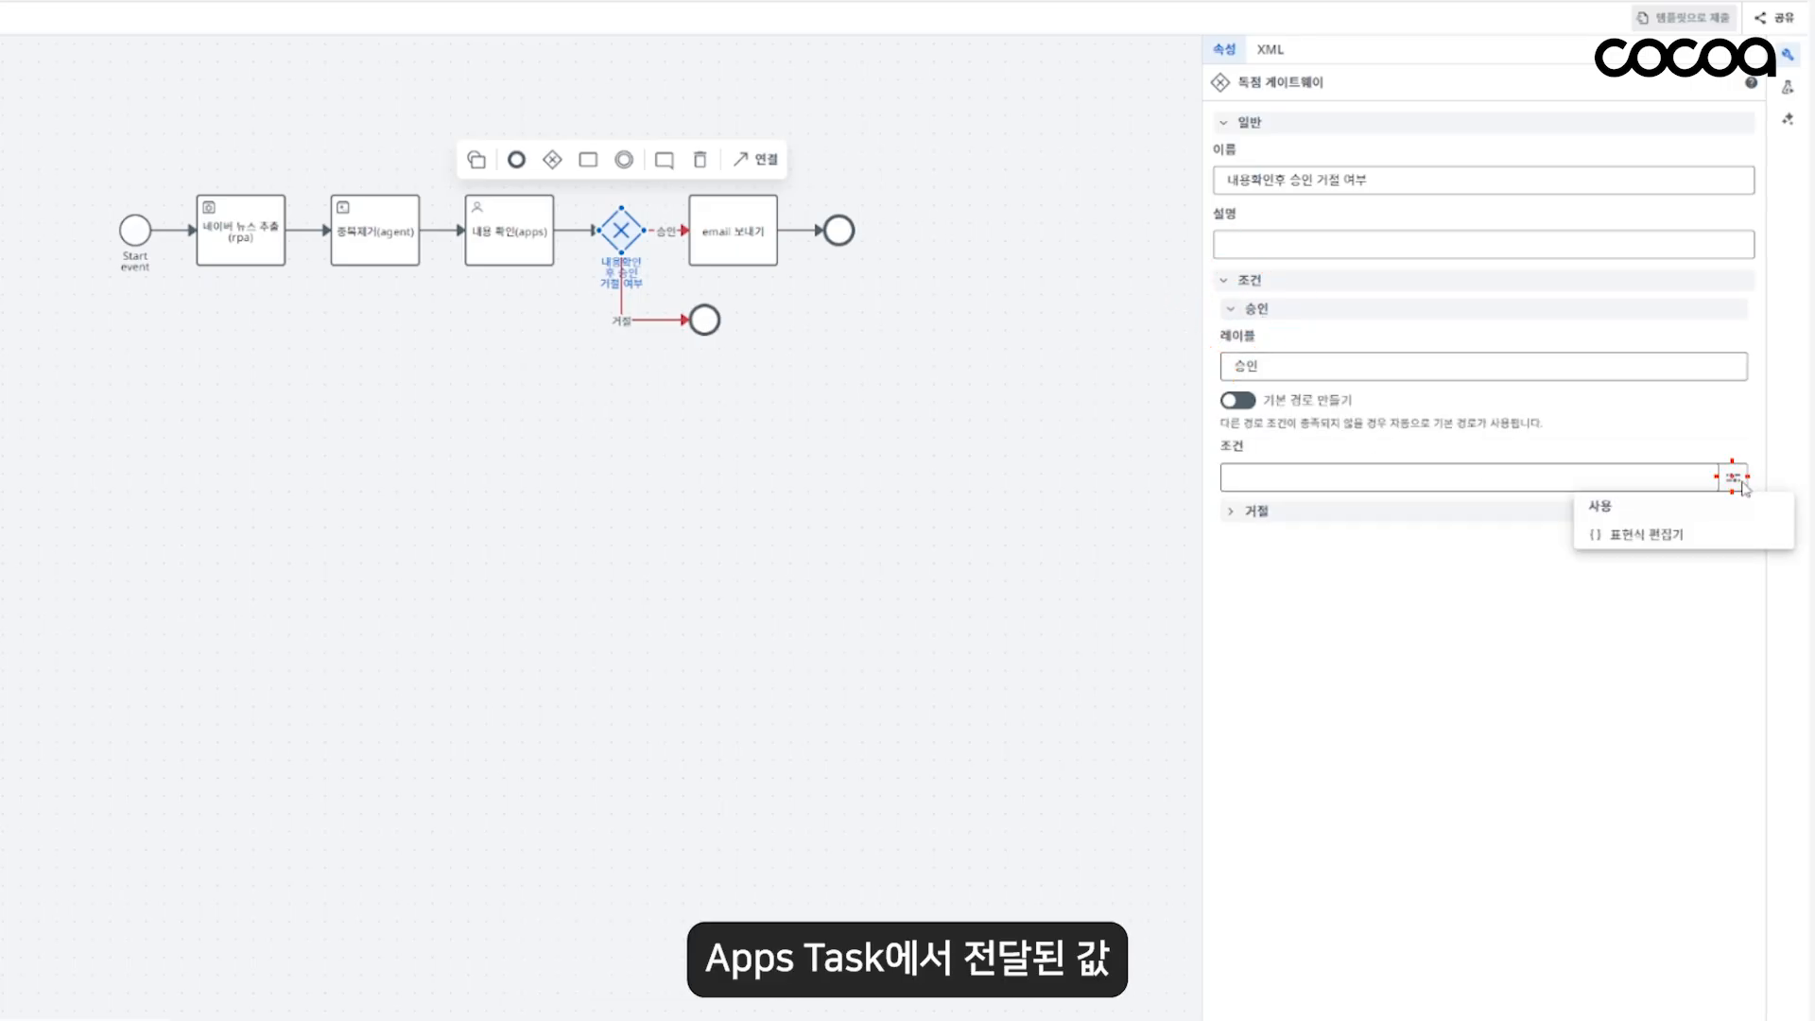
{"action": "left_click", "coordinate": [1683, 535]}
{"action": "left_click", "coordinate": [442, 376]}
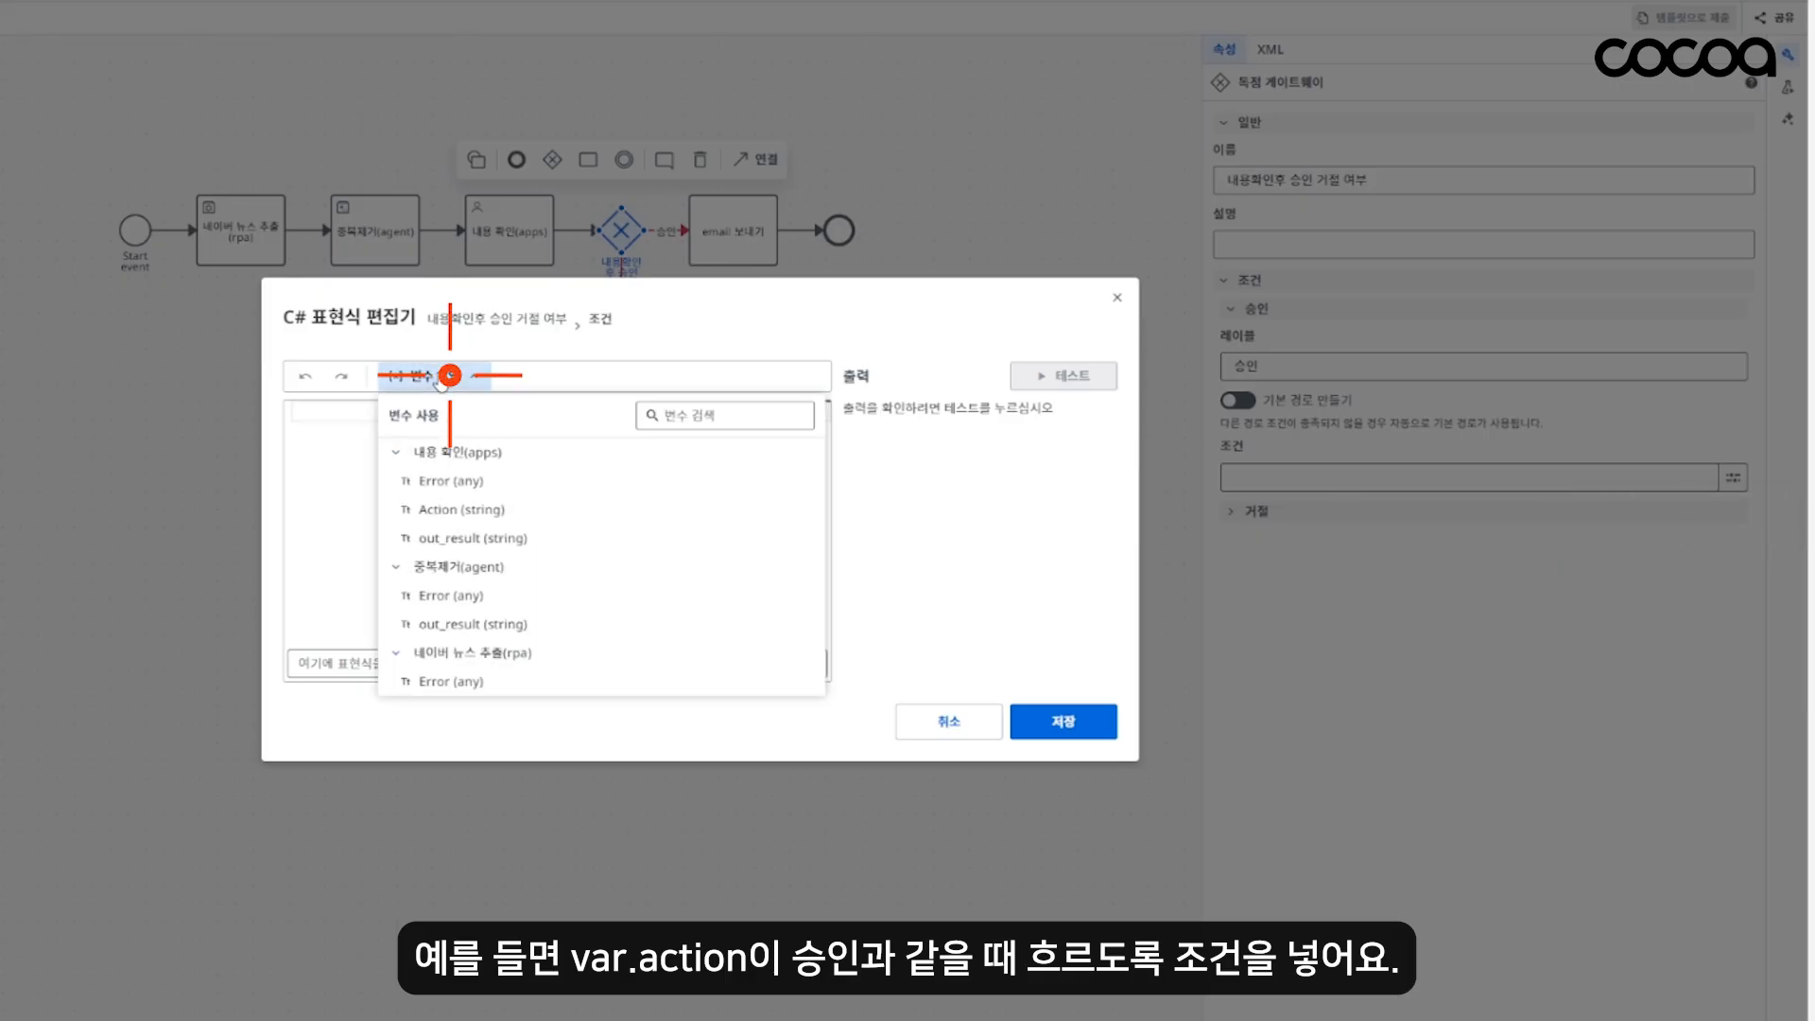
{"action": "left_click", "coordinate": [467, 510]}
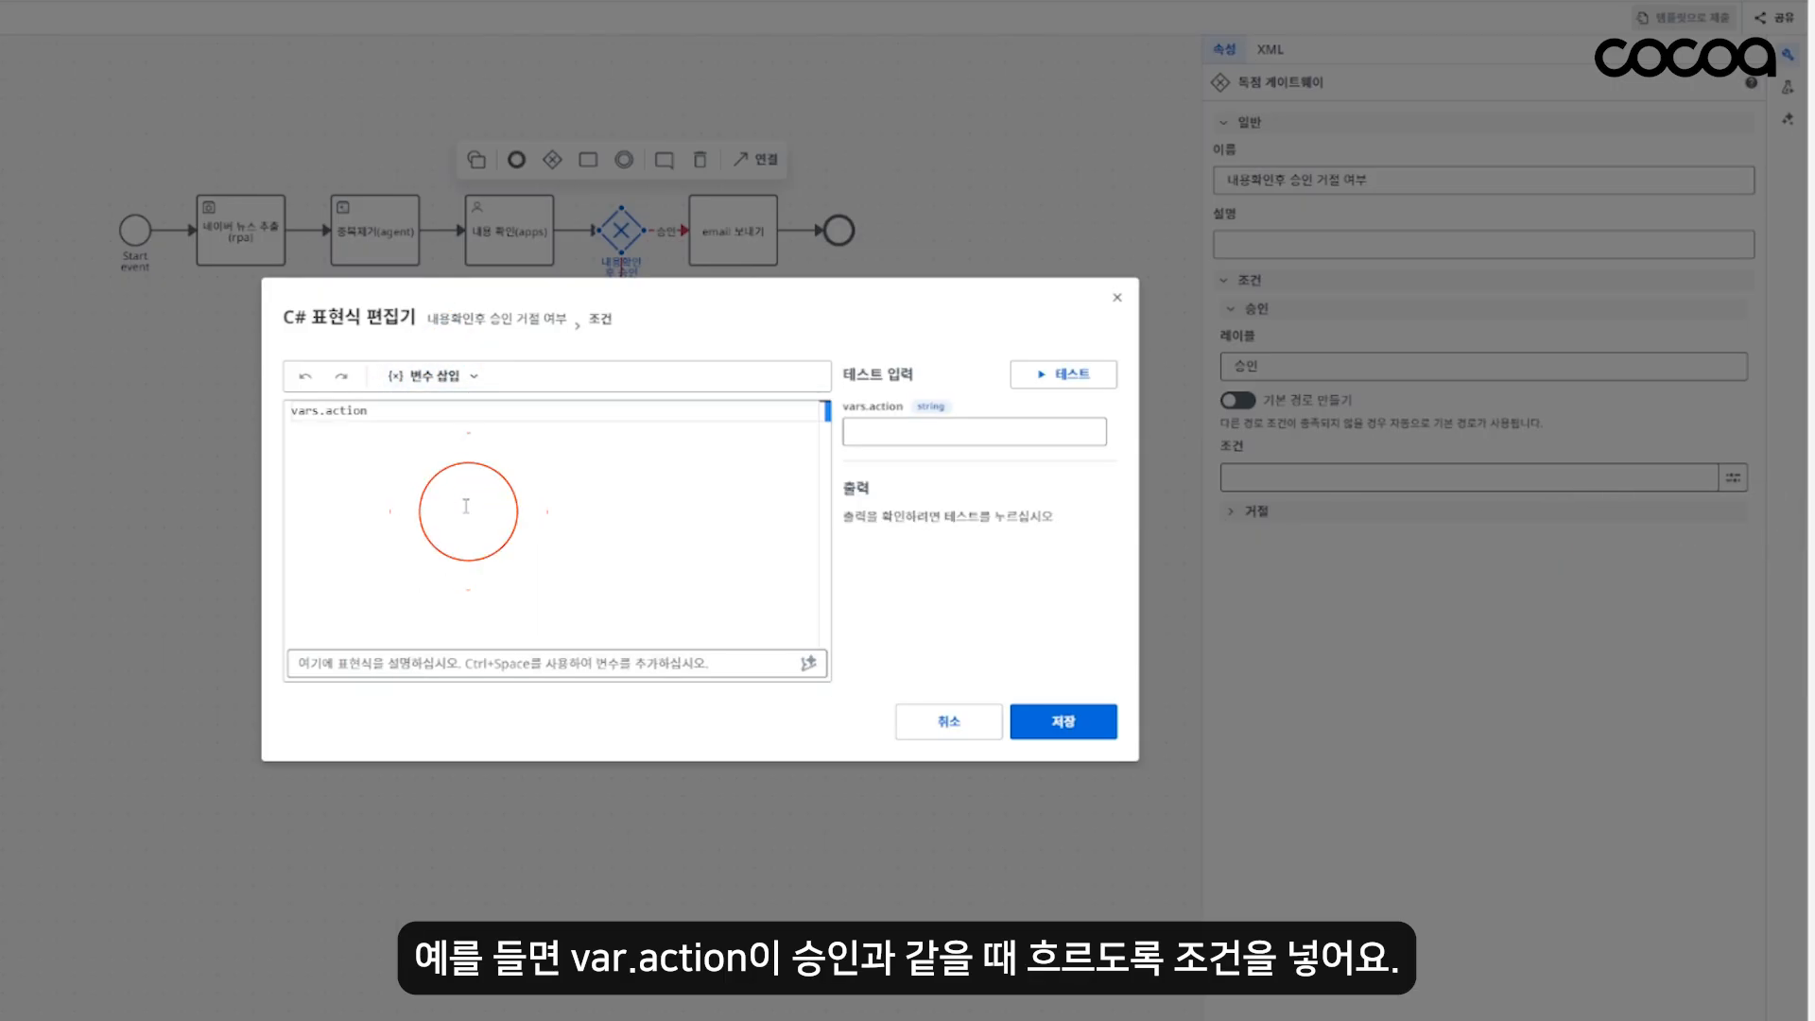
{"action": "type", "text": "== \"승인"}
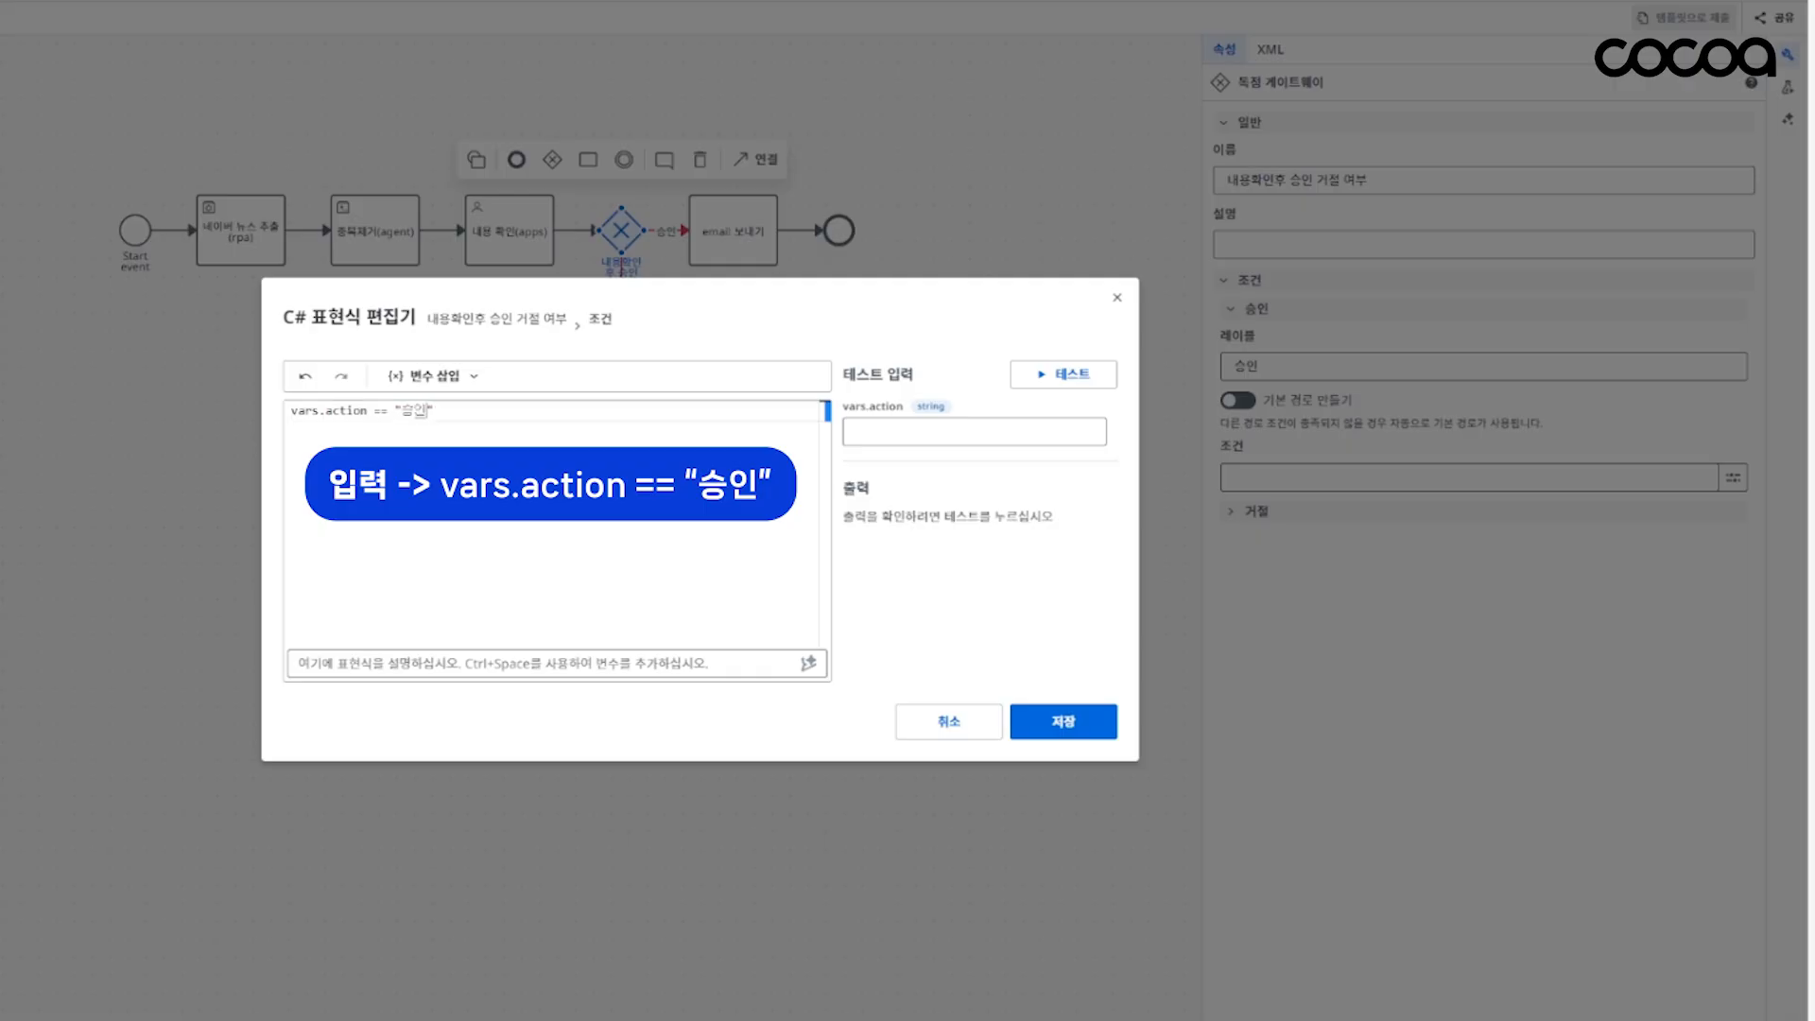
{"action": "left_click", "coordinate": [1060, 724]}
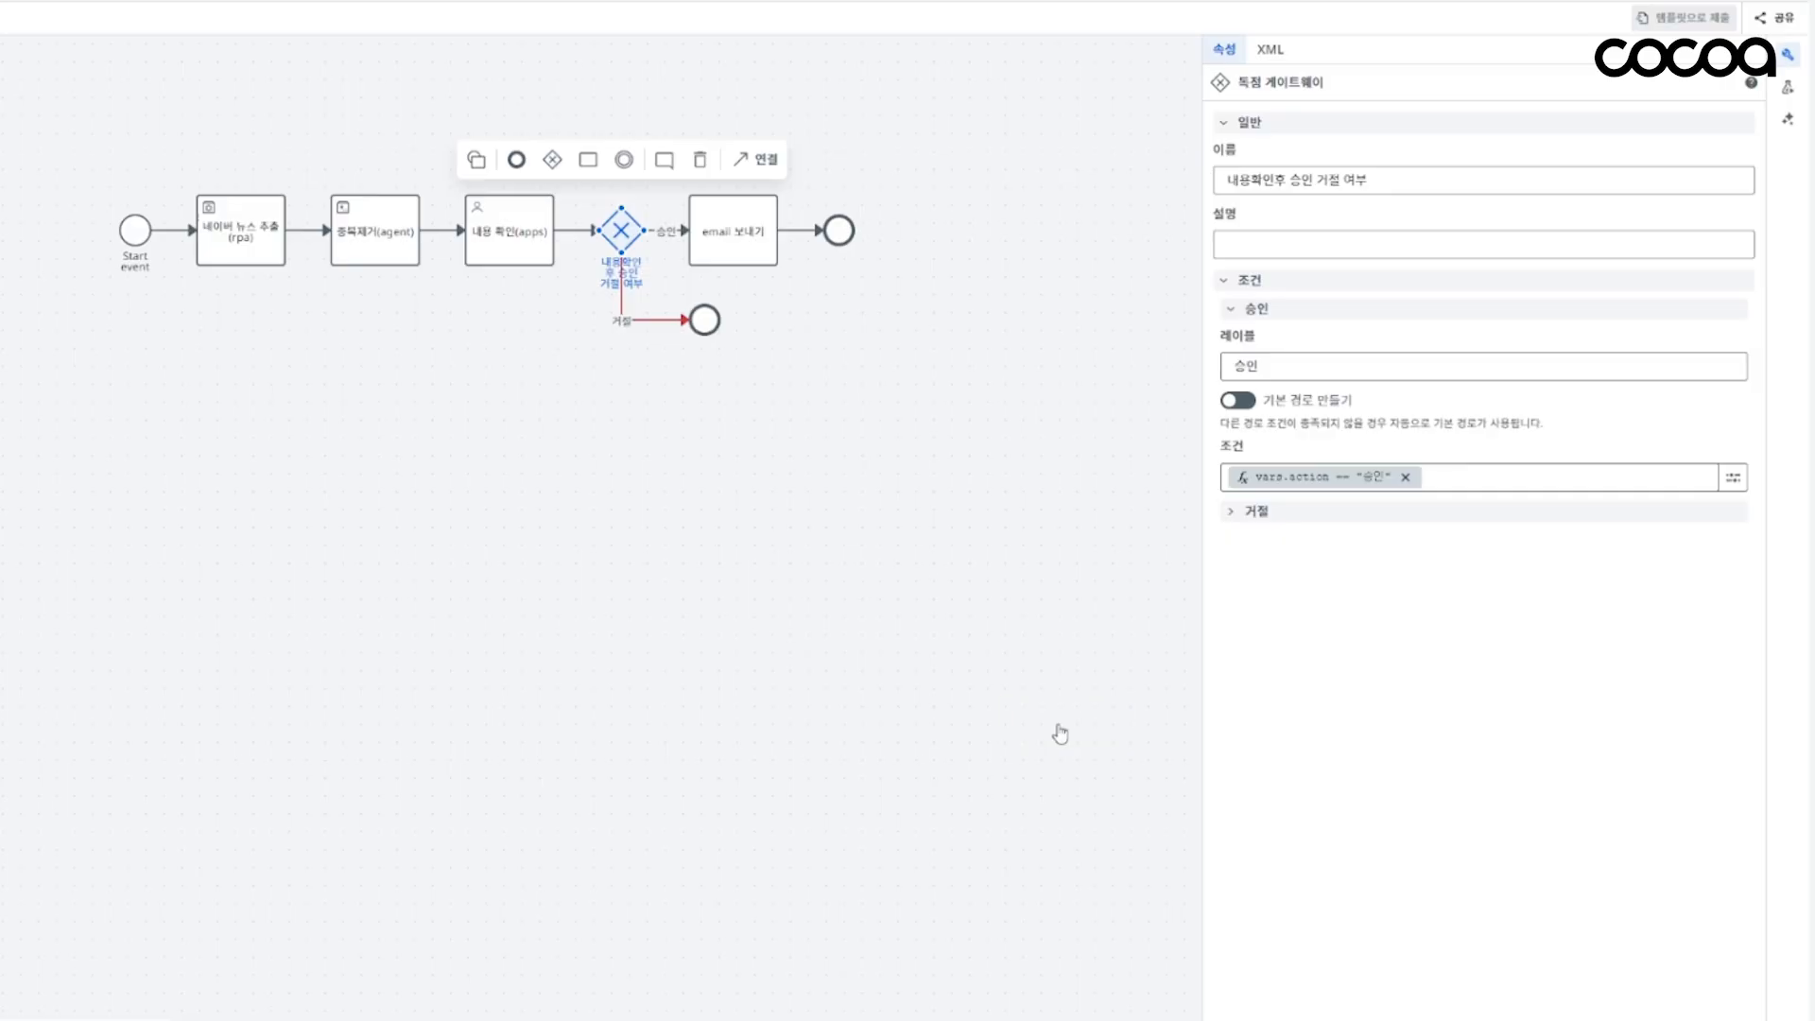
Step: Set the gateway's 거절 path condition to the expression vars.action == "거절", using the Action variable of 내용 확인(apps)
{"action": "left_click", "coordinate": [1233, 515]}
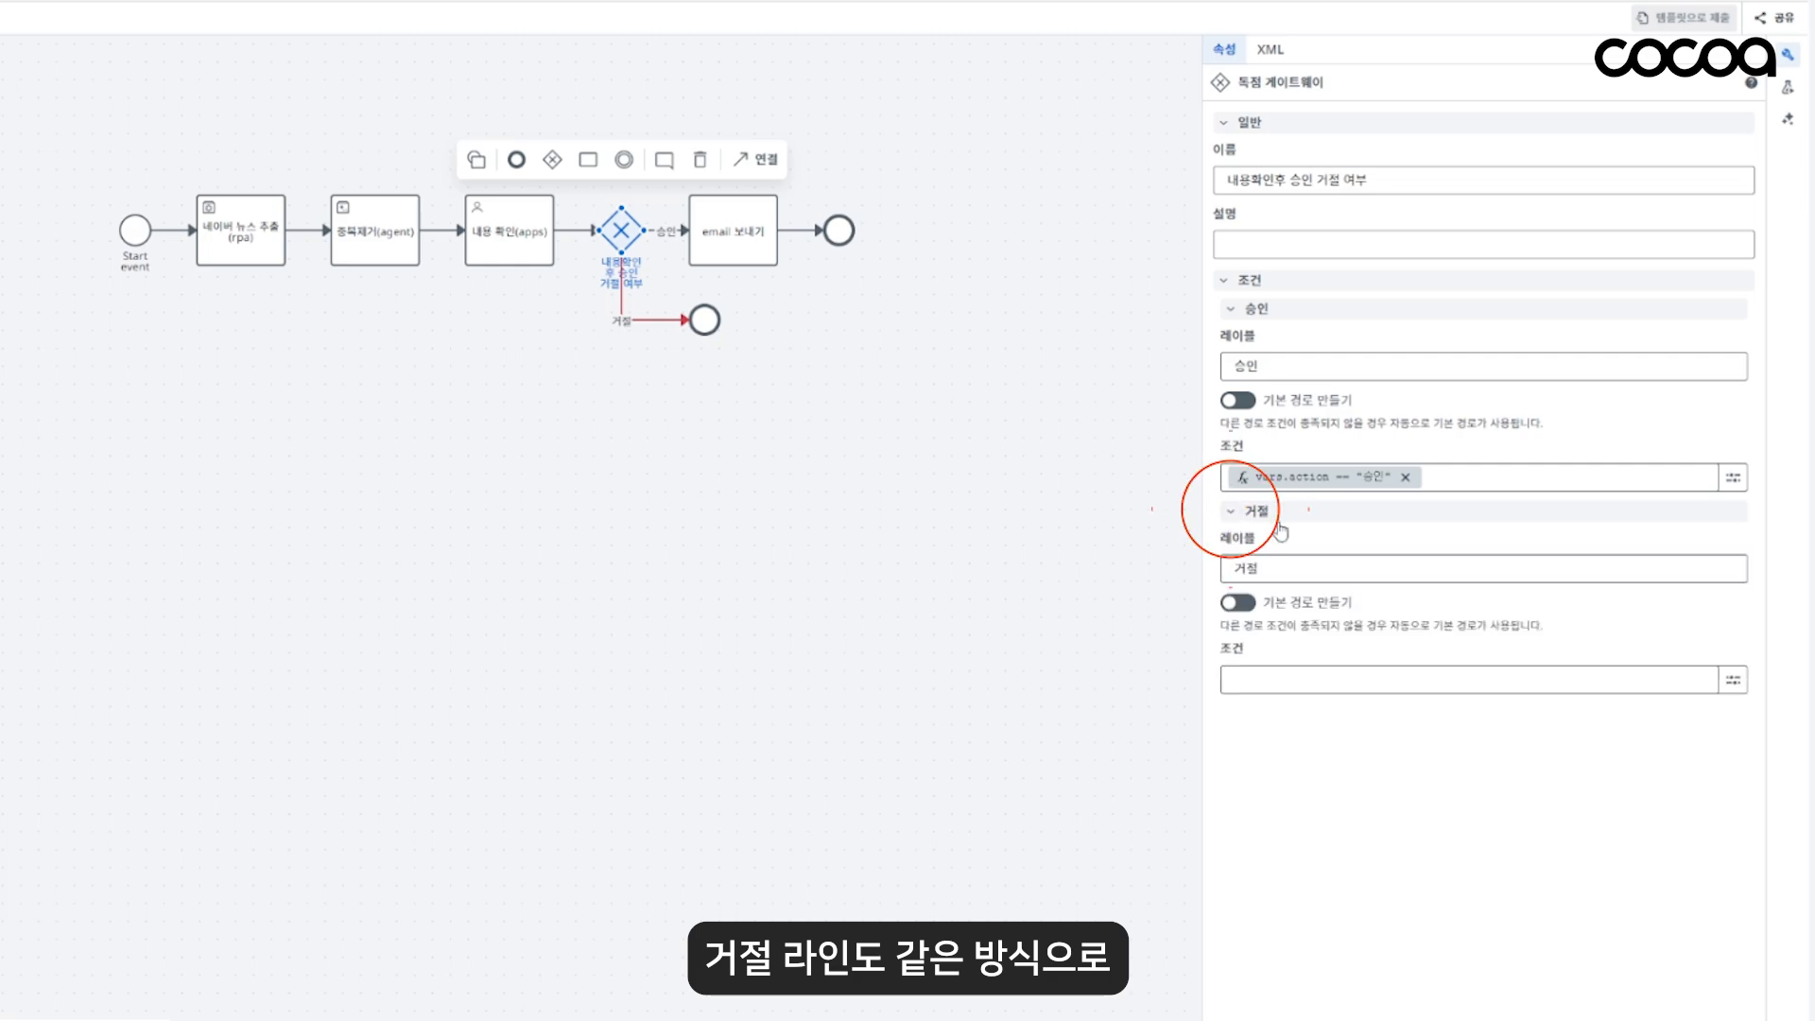
{"action": "left_click", "coordinate": [1731, 683]}
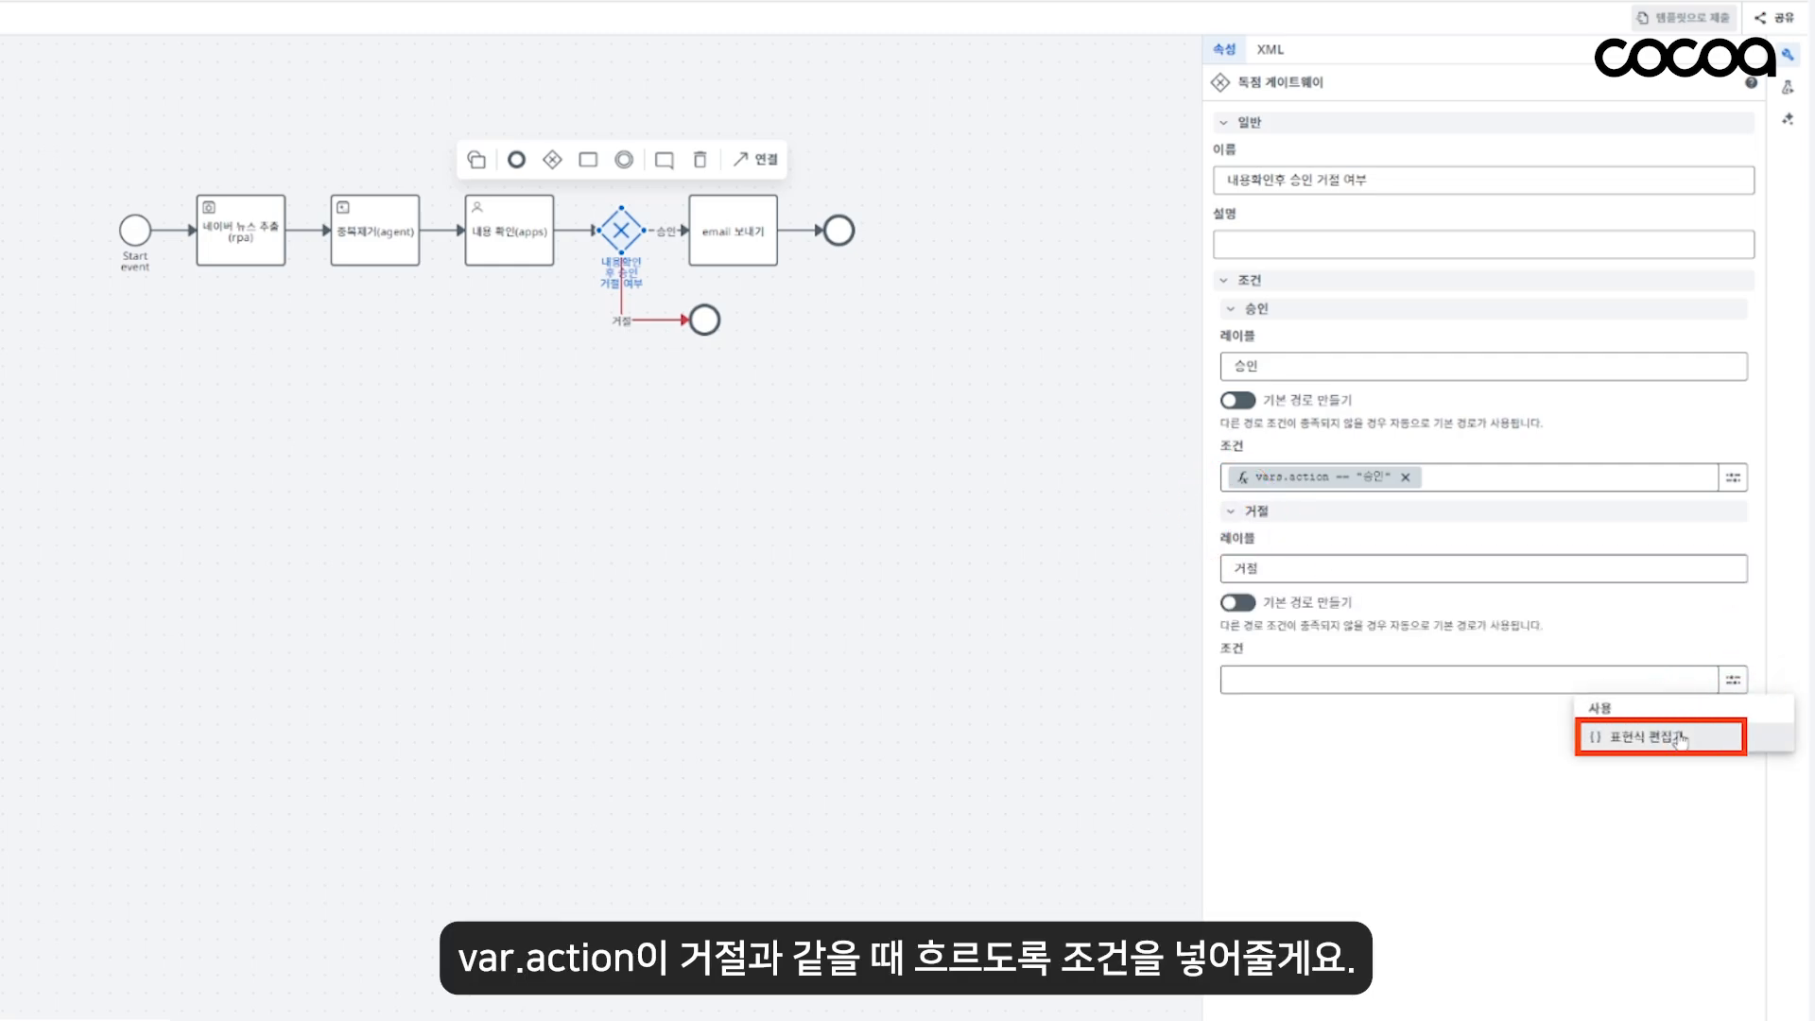
{"action": "left_click", "coordinate": [1649, 738]}
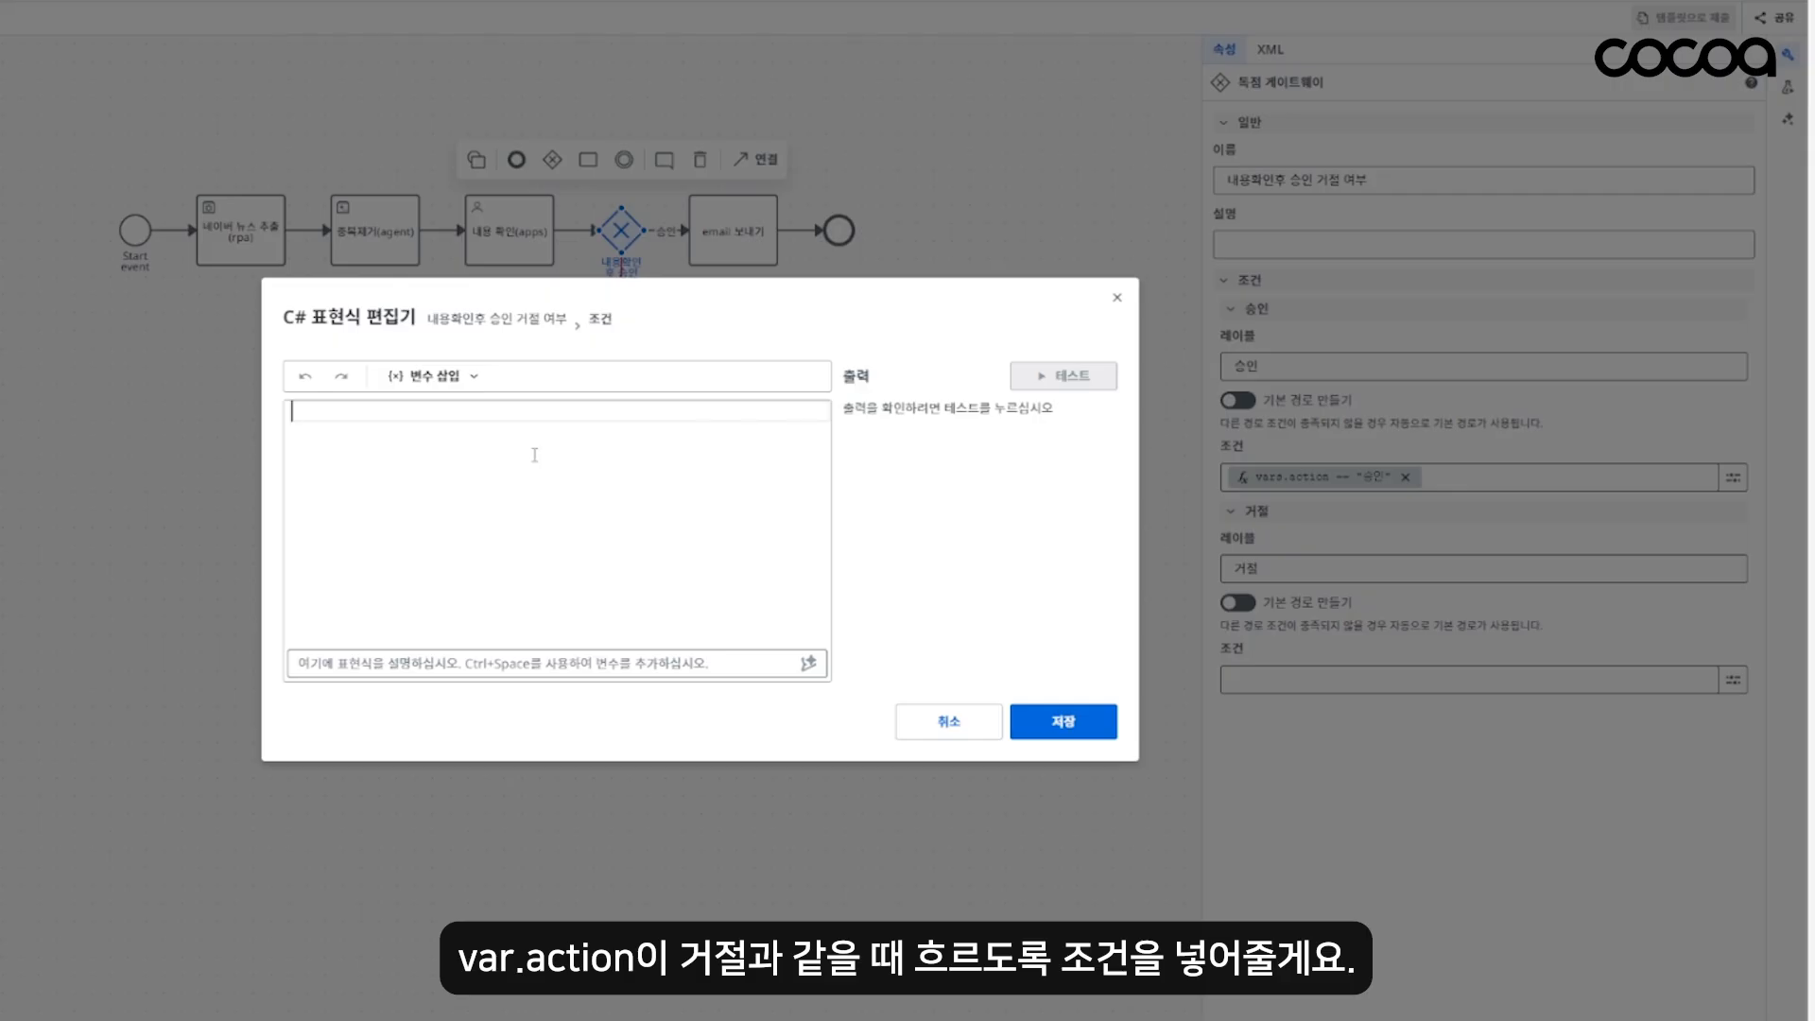
{"action": "left_click", "coordinate": [453, 376]}
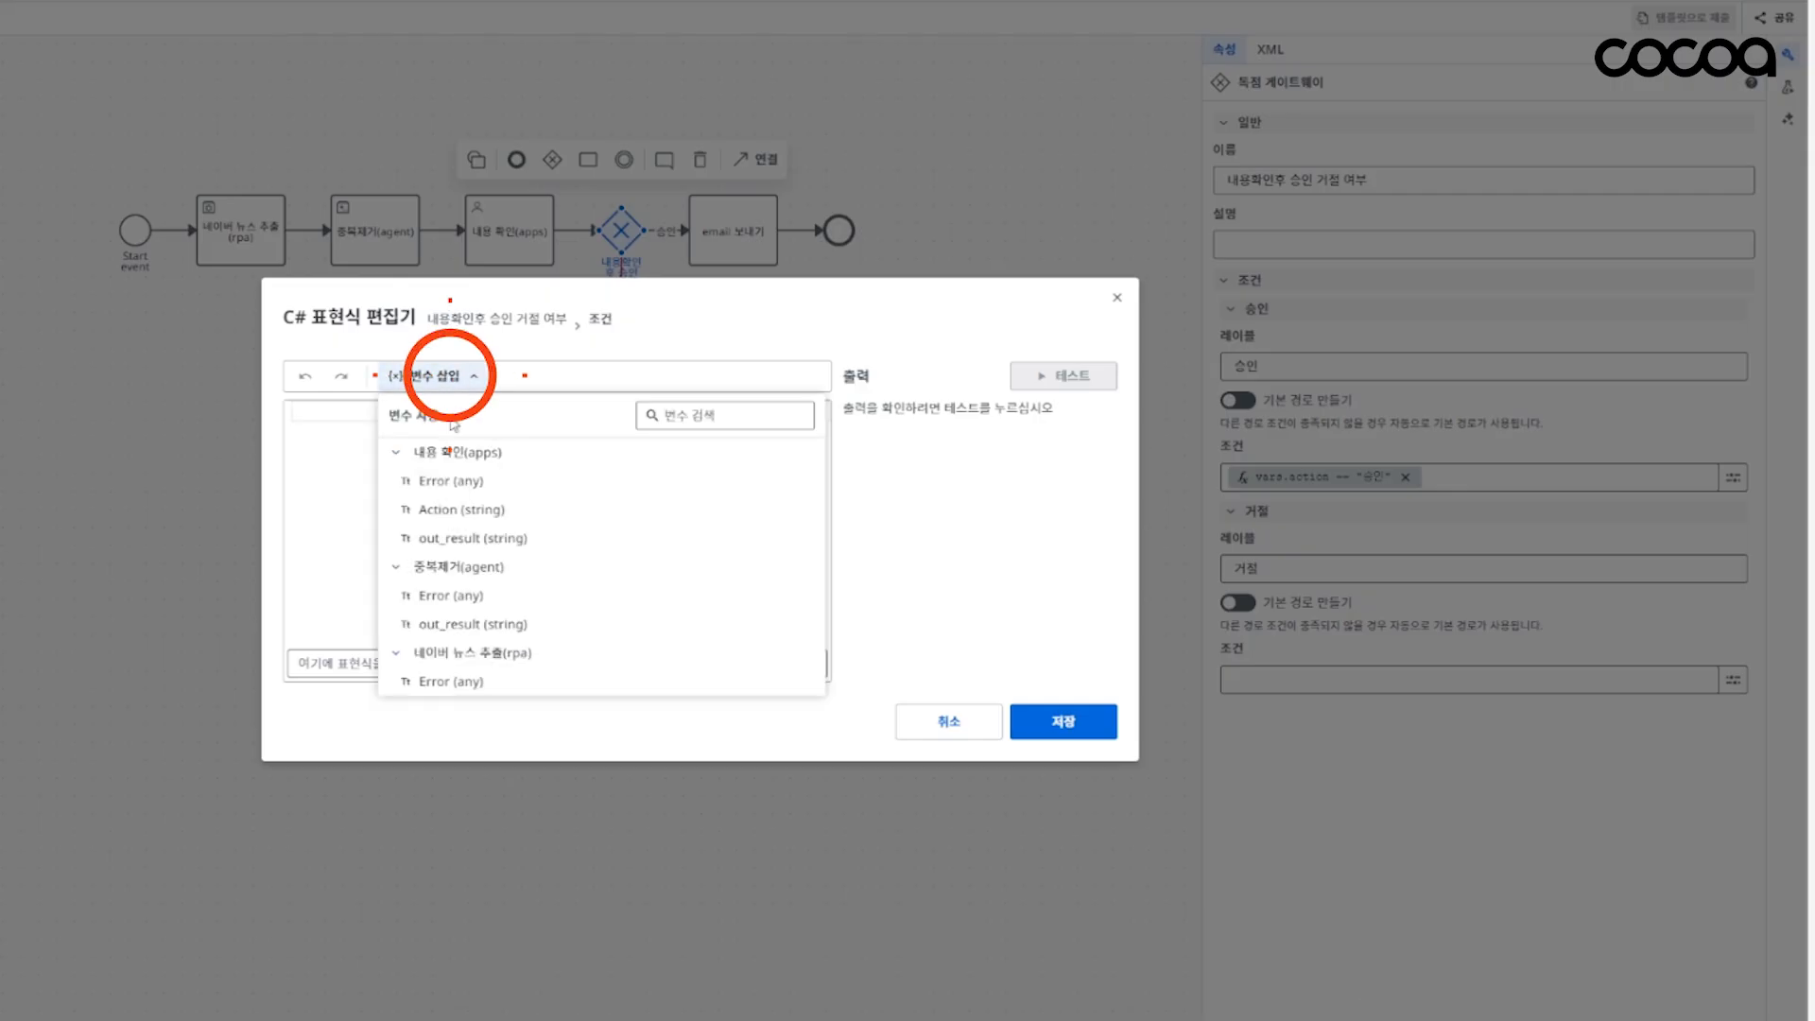
{"action": "left_click", "coordinate": [454, 510]}
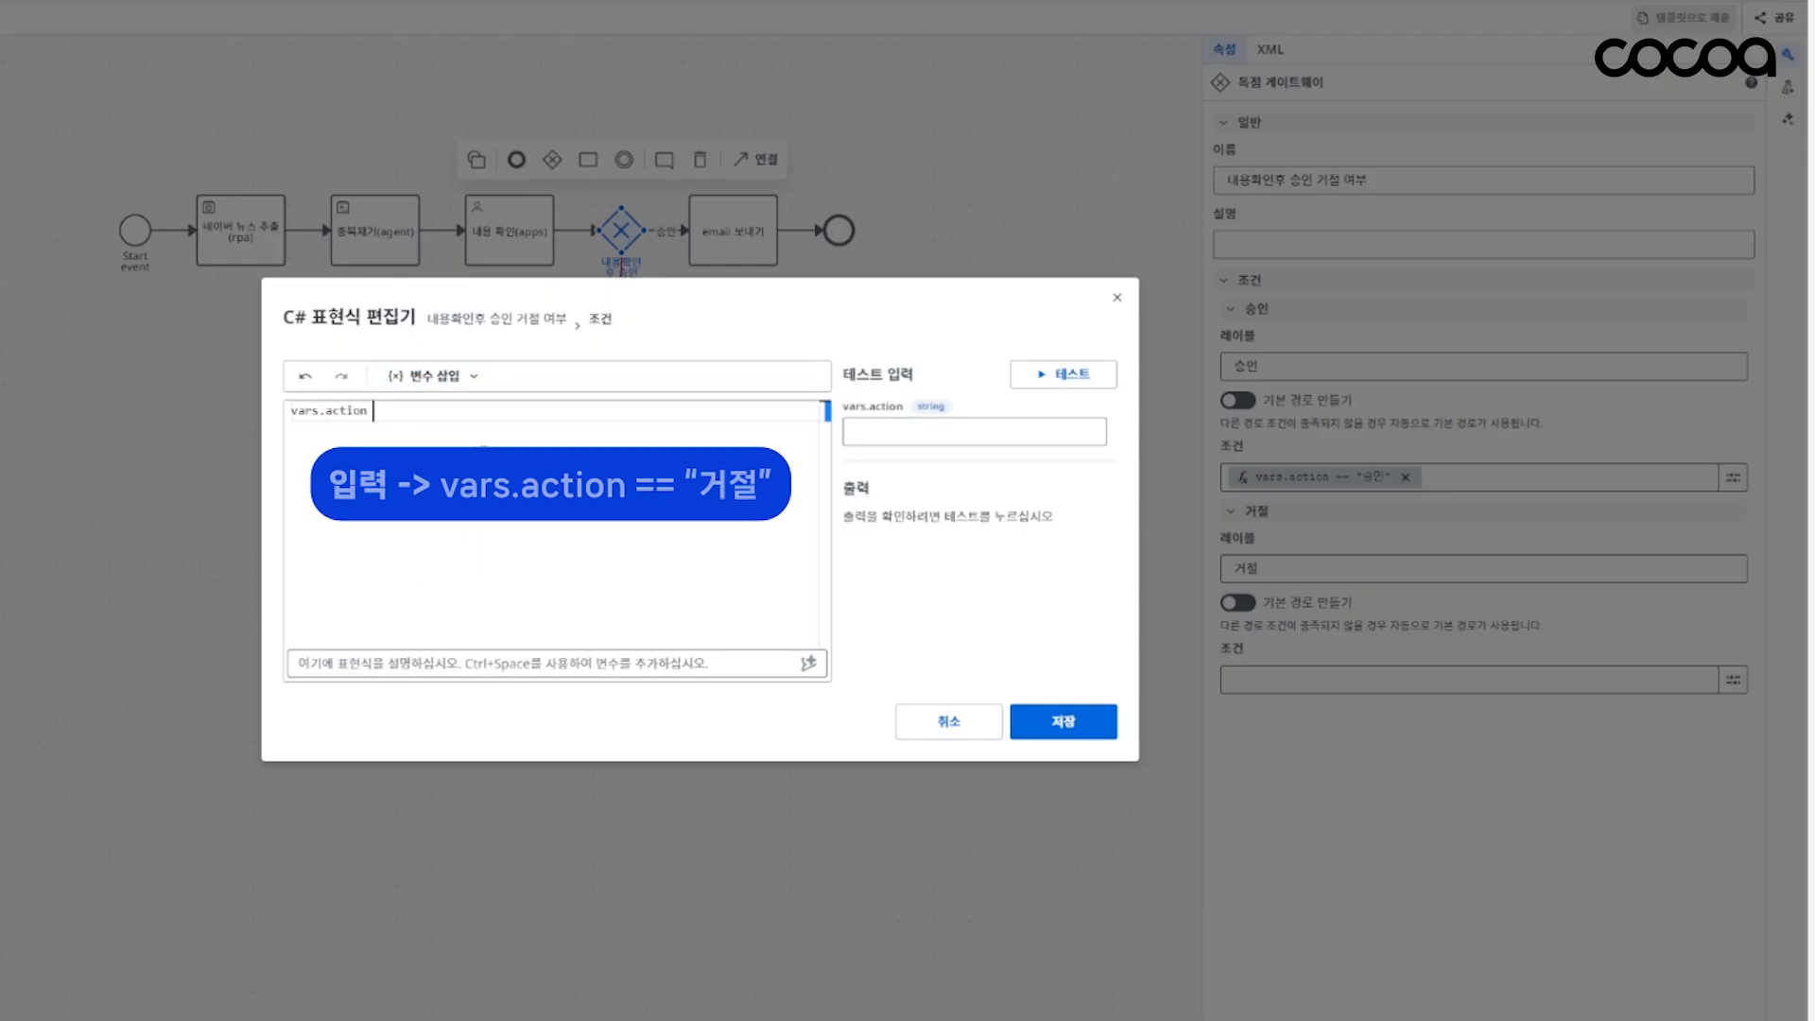
{"action": "type", "text": "== \"거절"}
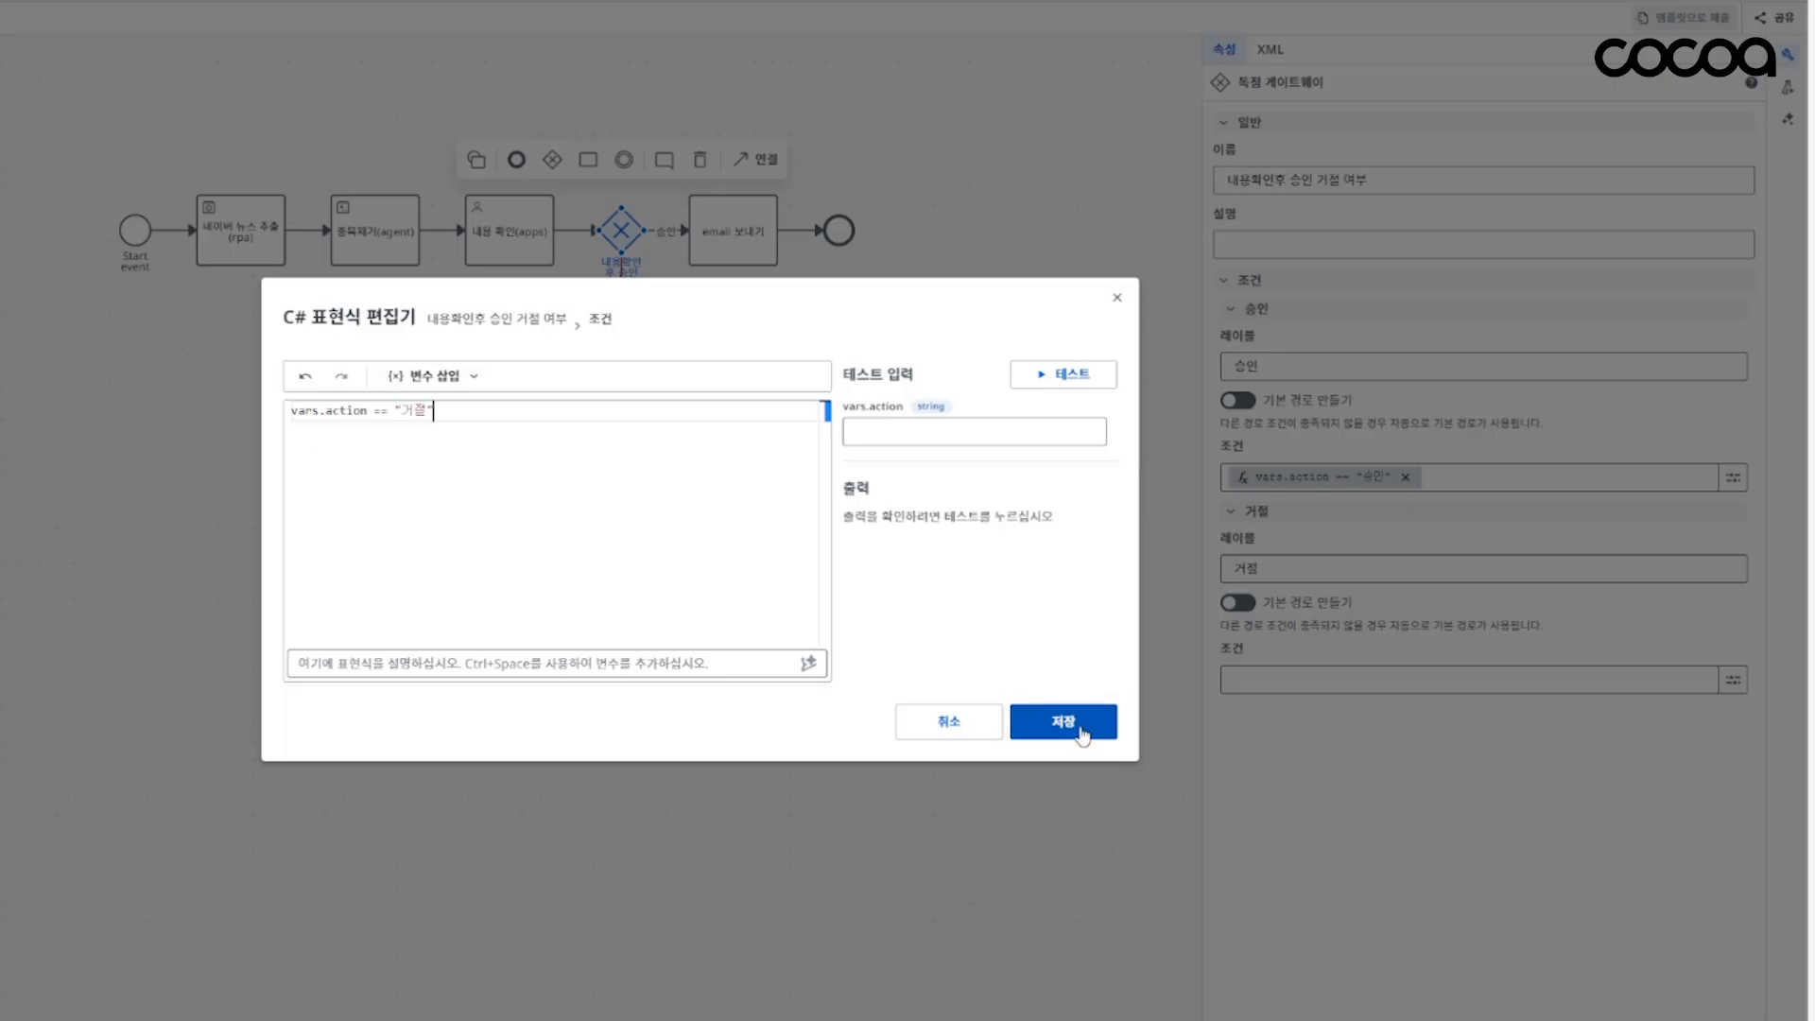
{"action": "left_click", "coordinate": [1080, 728]}
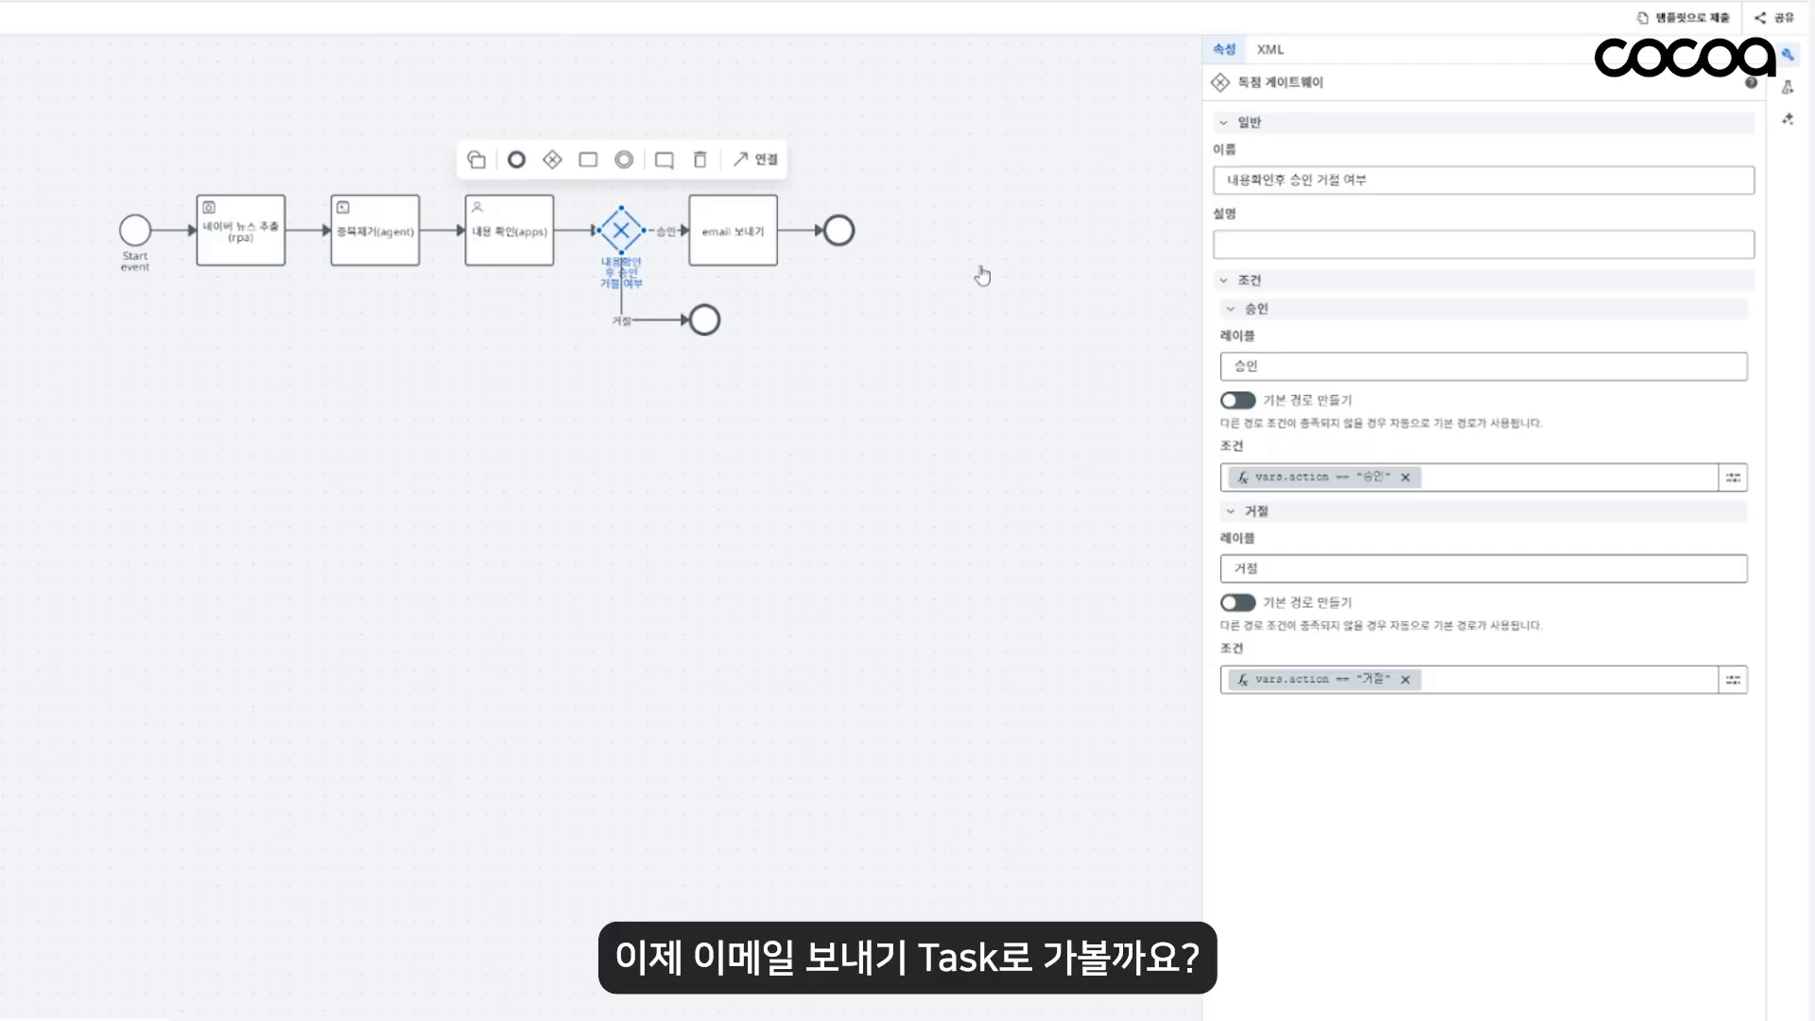
Step: Set the email 보내기 task's action to 커넥터 액티비티 실행 with Gmail as its connector
{"action": "left_click", "coordinate": [723, 244]}
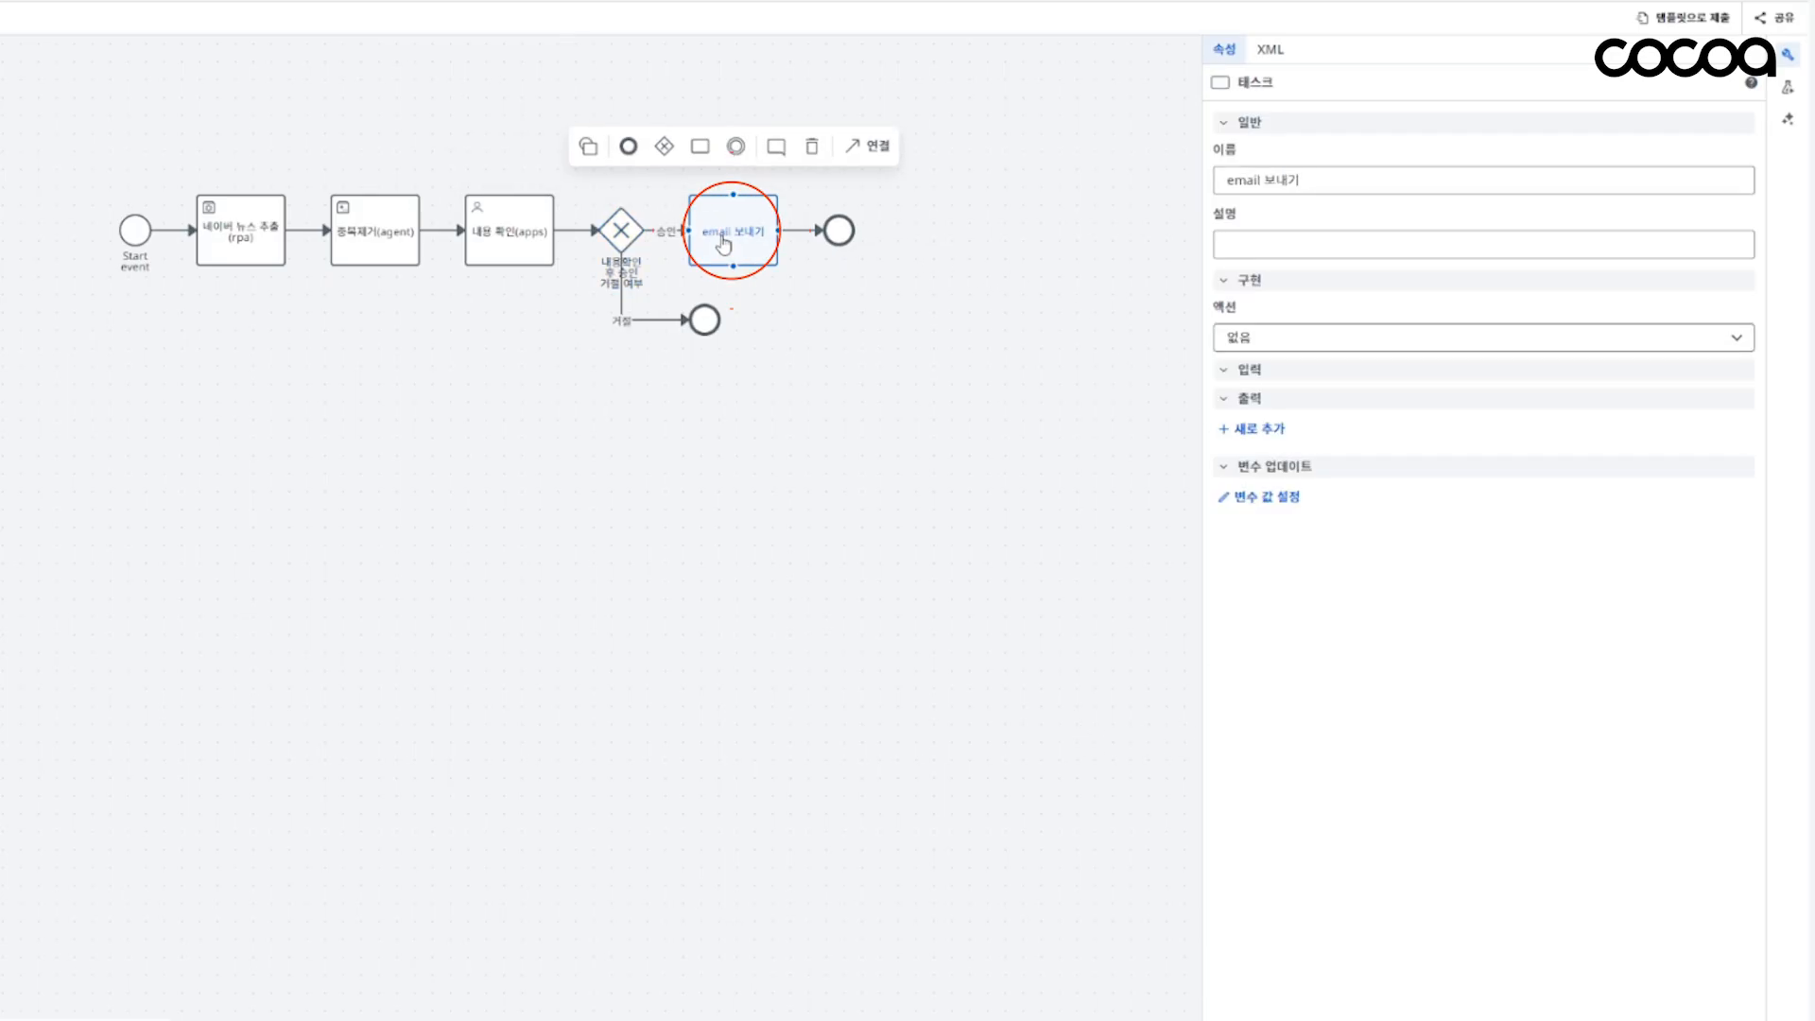
{"action": "left_click", "coordinate": [1341, 336]}
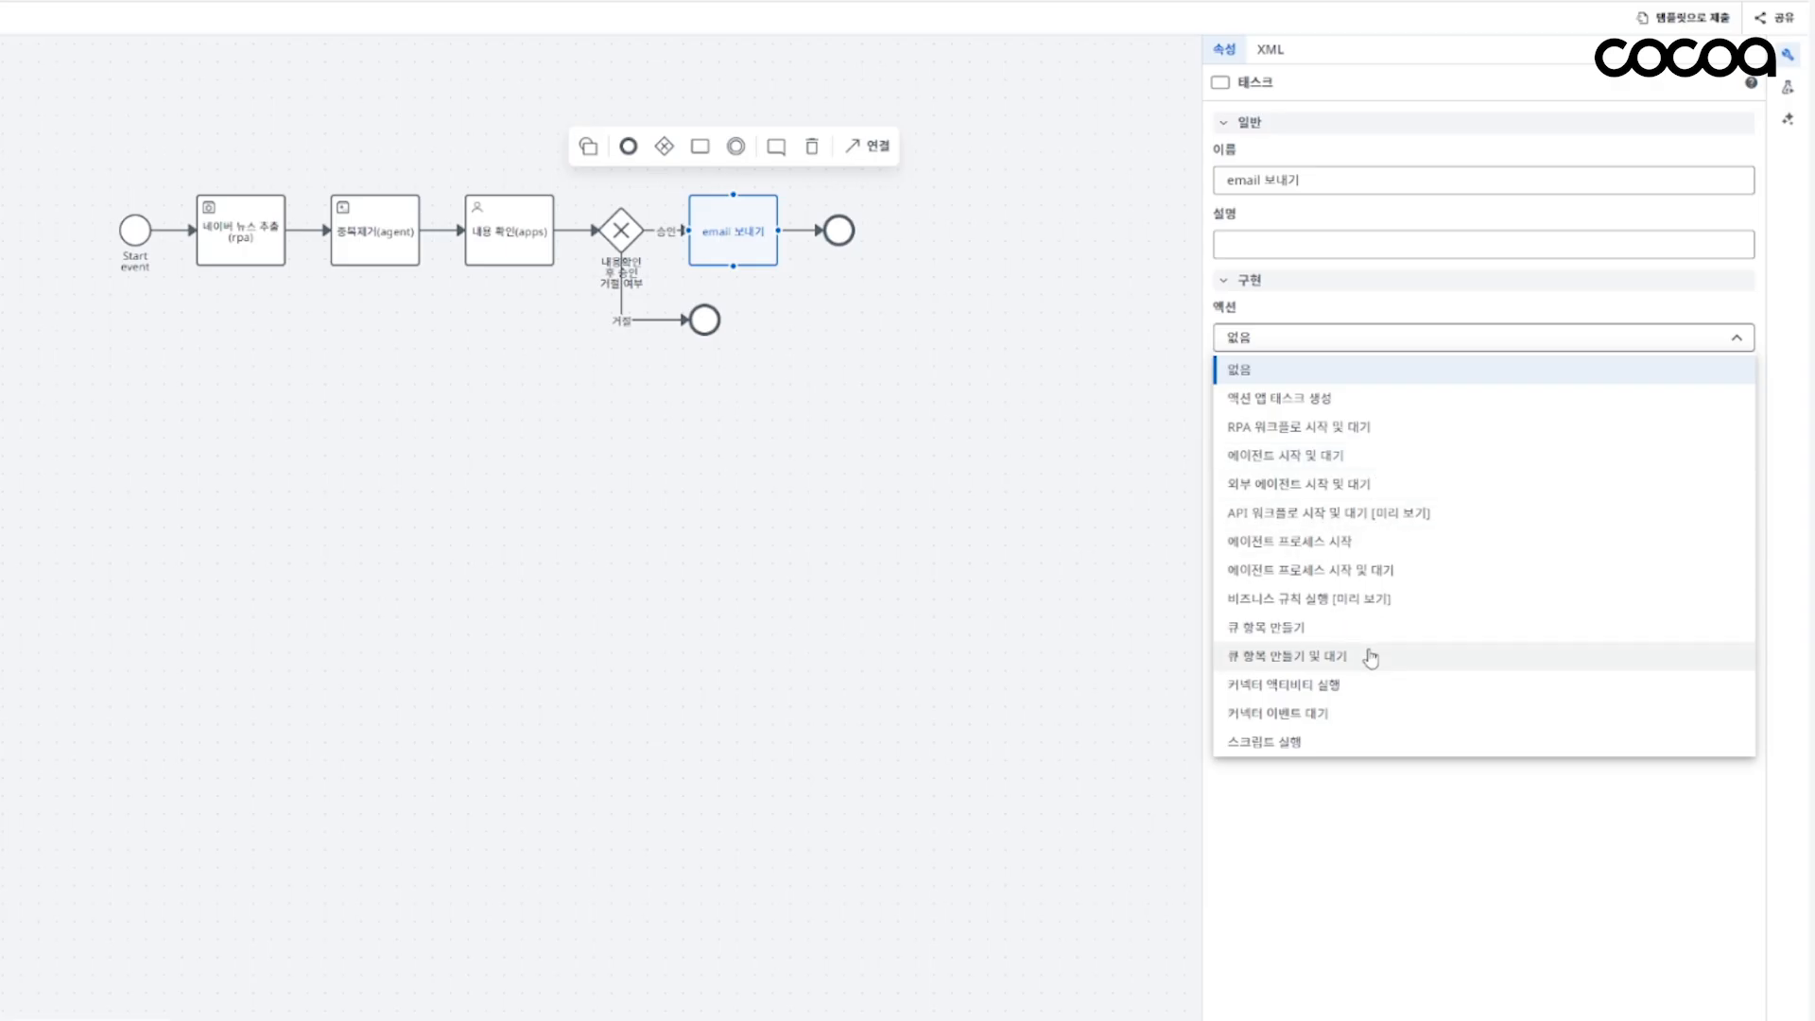
{"action": "left_click", "coordinate": [1346, 687]}
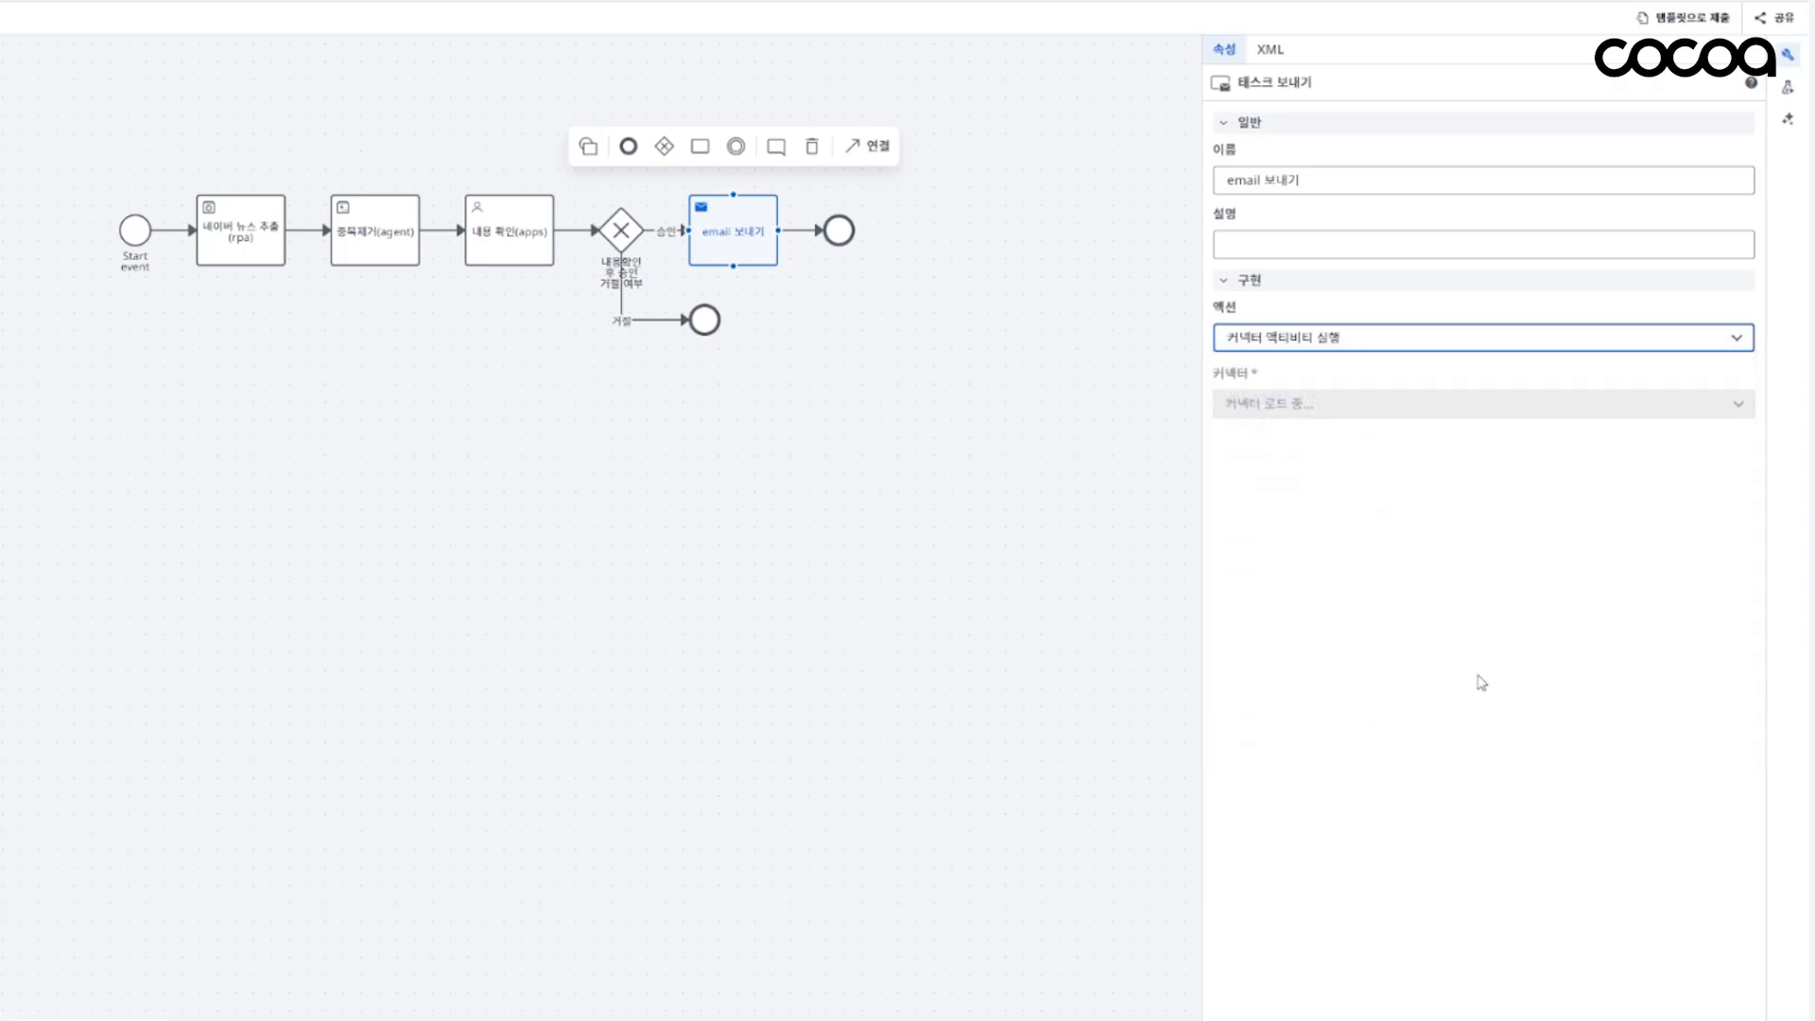
{"action": "left_click", "coordinate": [1588, 403]}
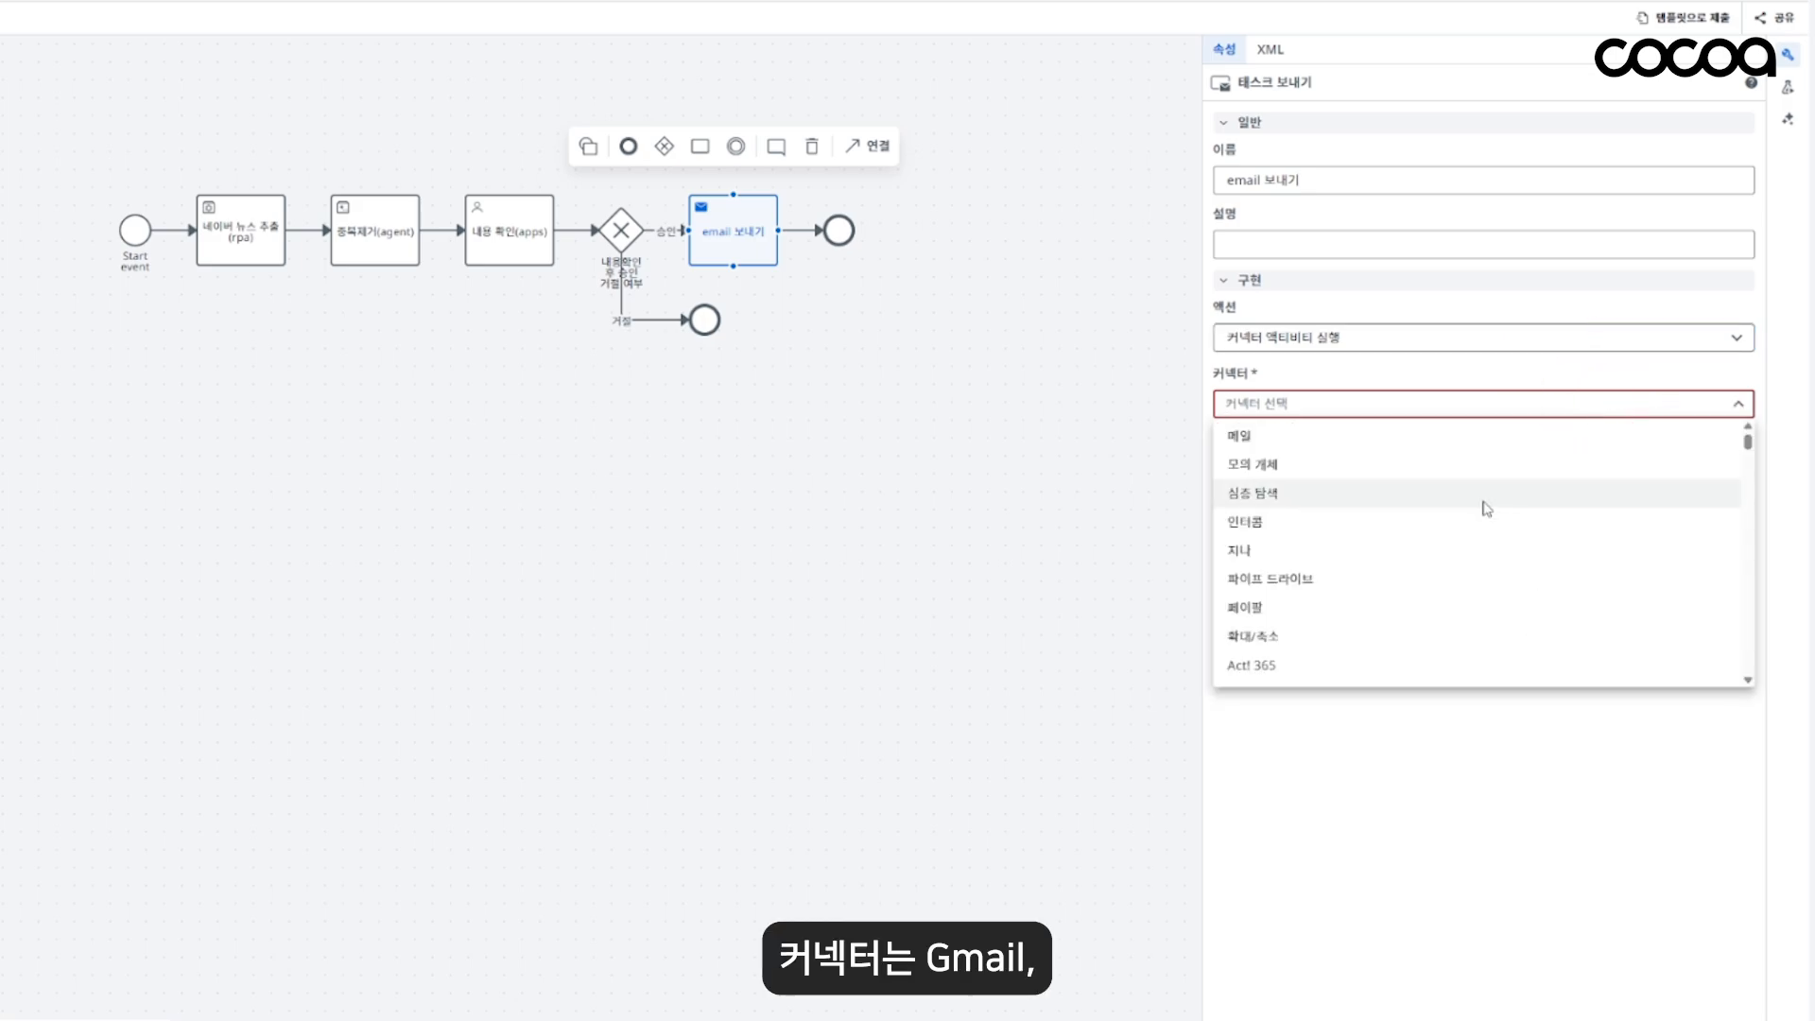
{"action": "scroll", "coordinate": [1399, 570], "scroll_direction": "down", "scroll_amount": 10}
{"action": "scroll", "coordinate": [1397, 574], "scroll_direction": "down", "scroll_amount": 15}
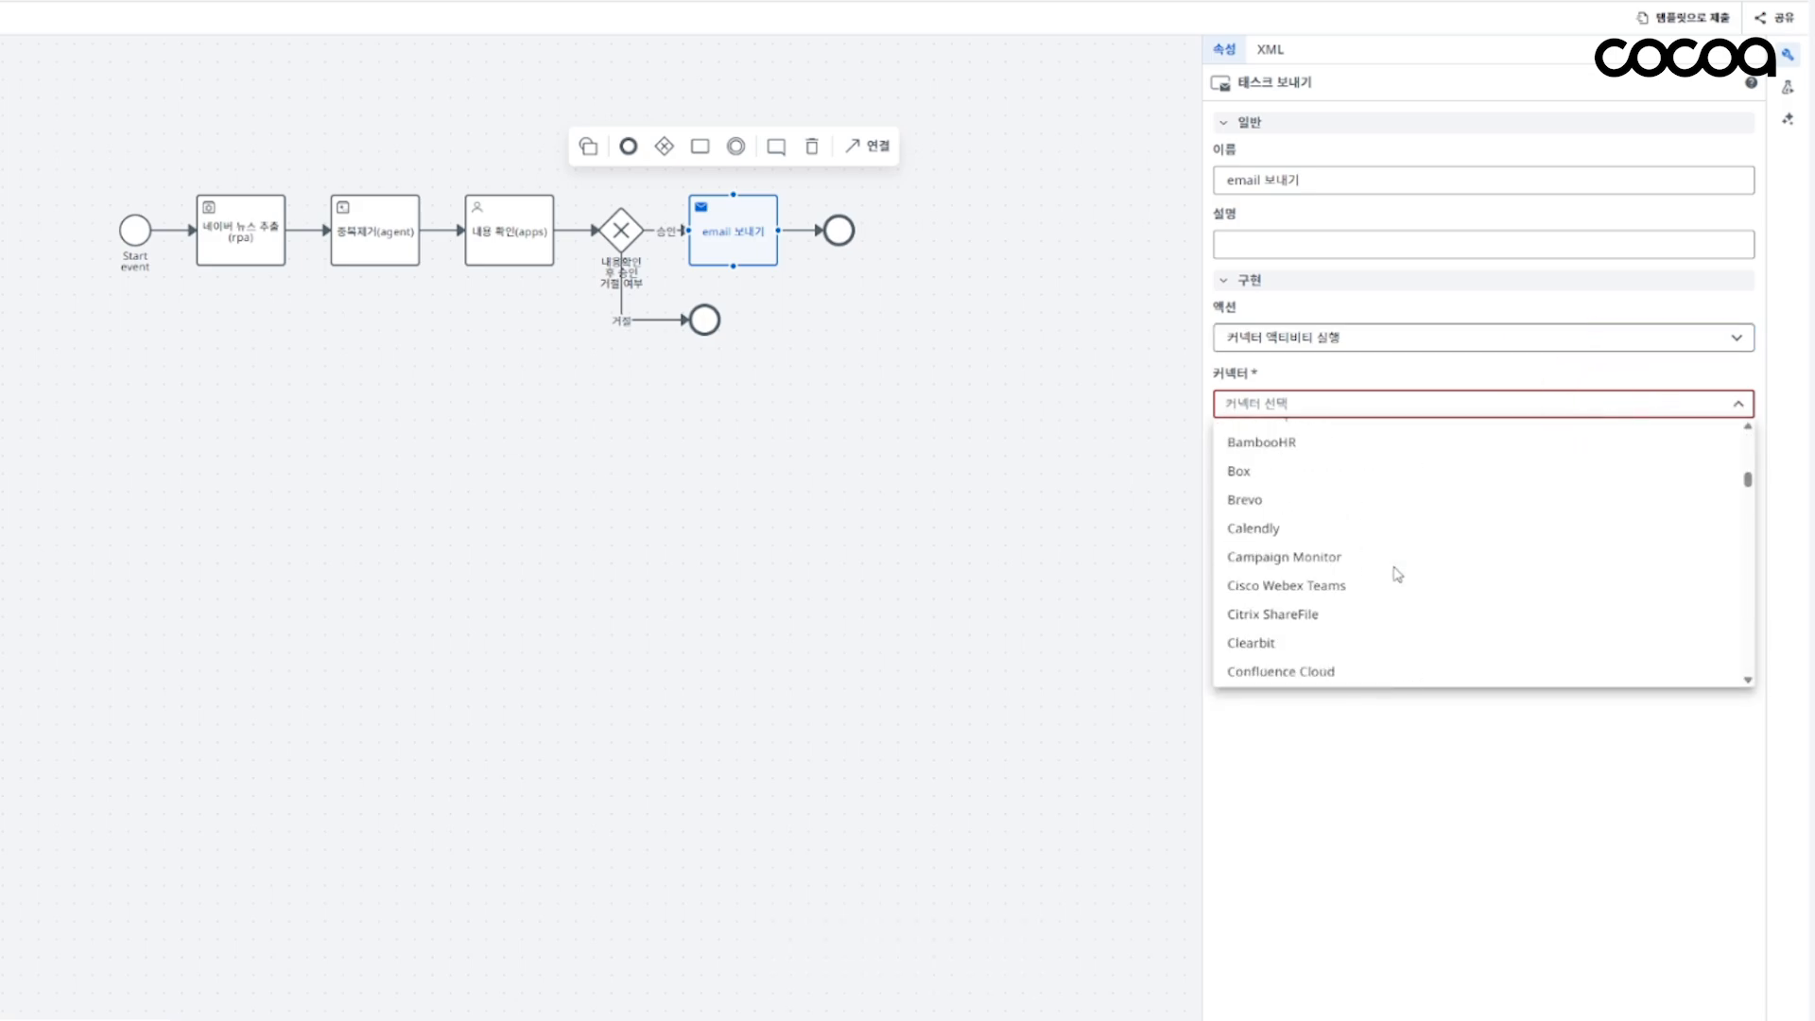
{"action": "scroll", "coordinate": [1382, 548], "scroll_direction": "down", "scroll_amount": 2}
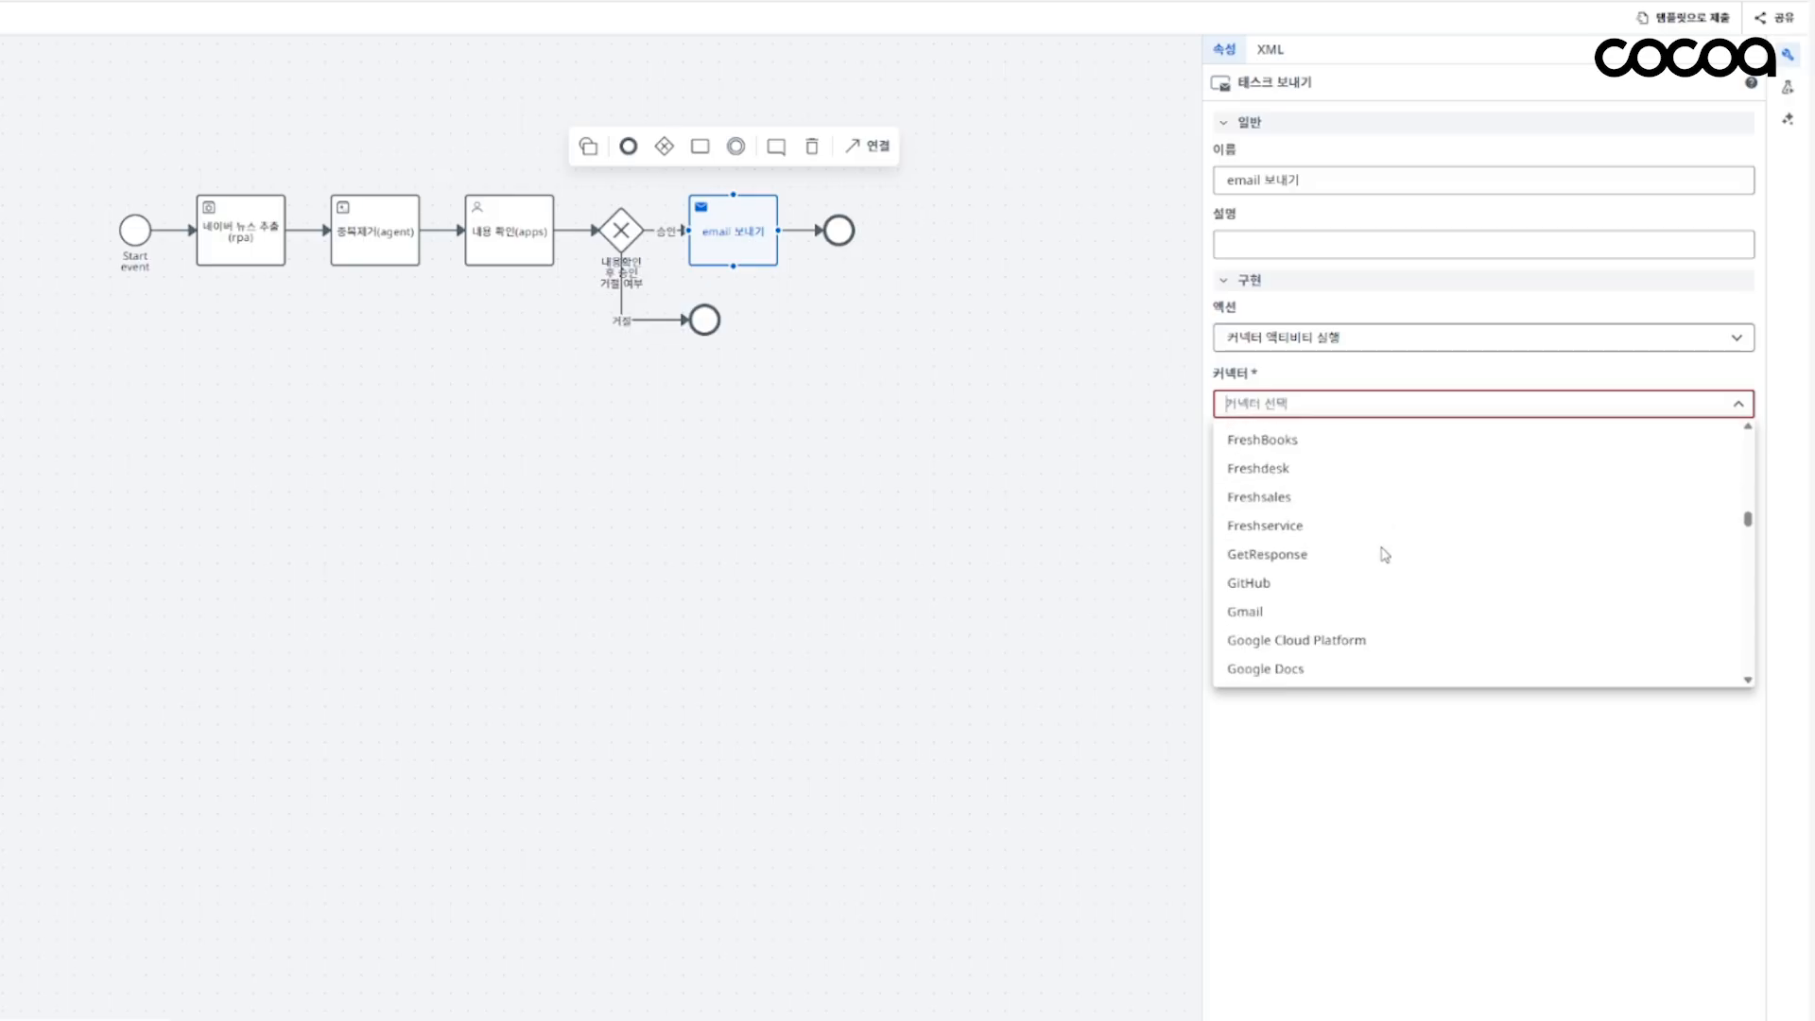
{"action": "left_click", "coordinate": [1304, 613]}
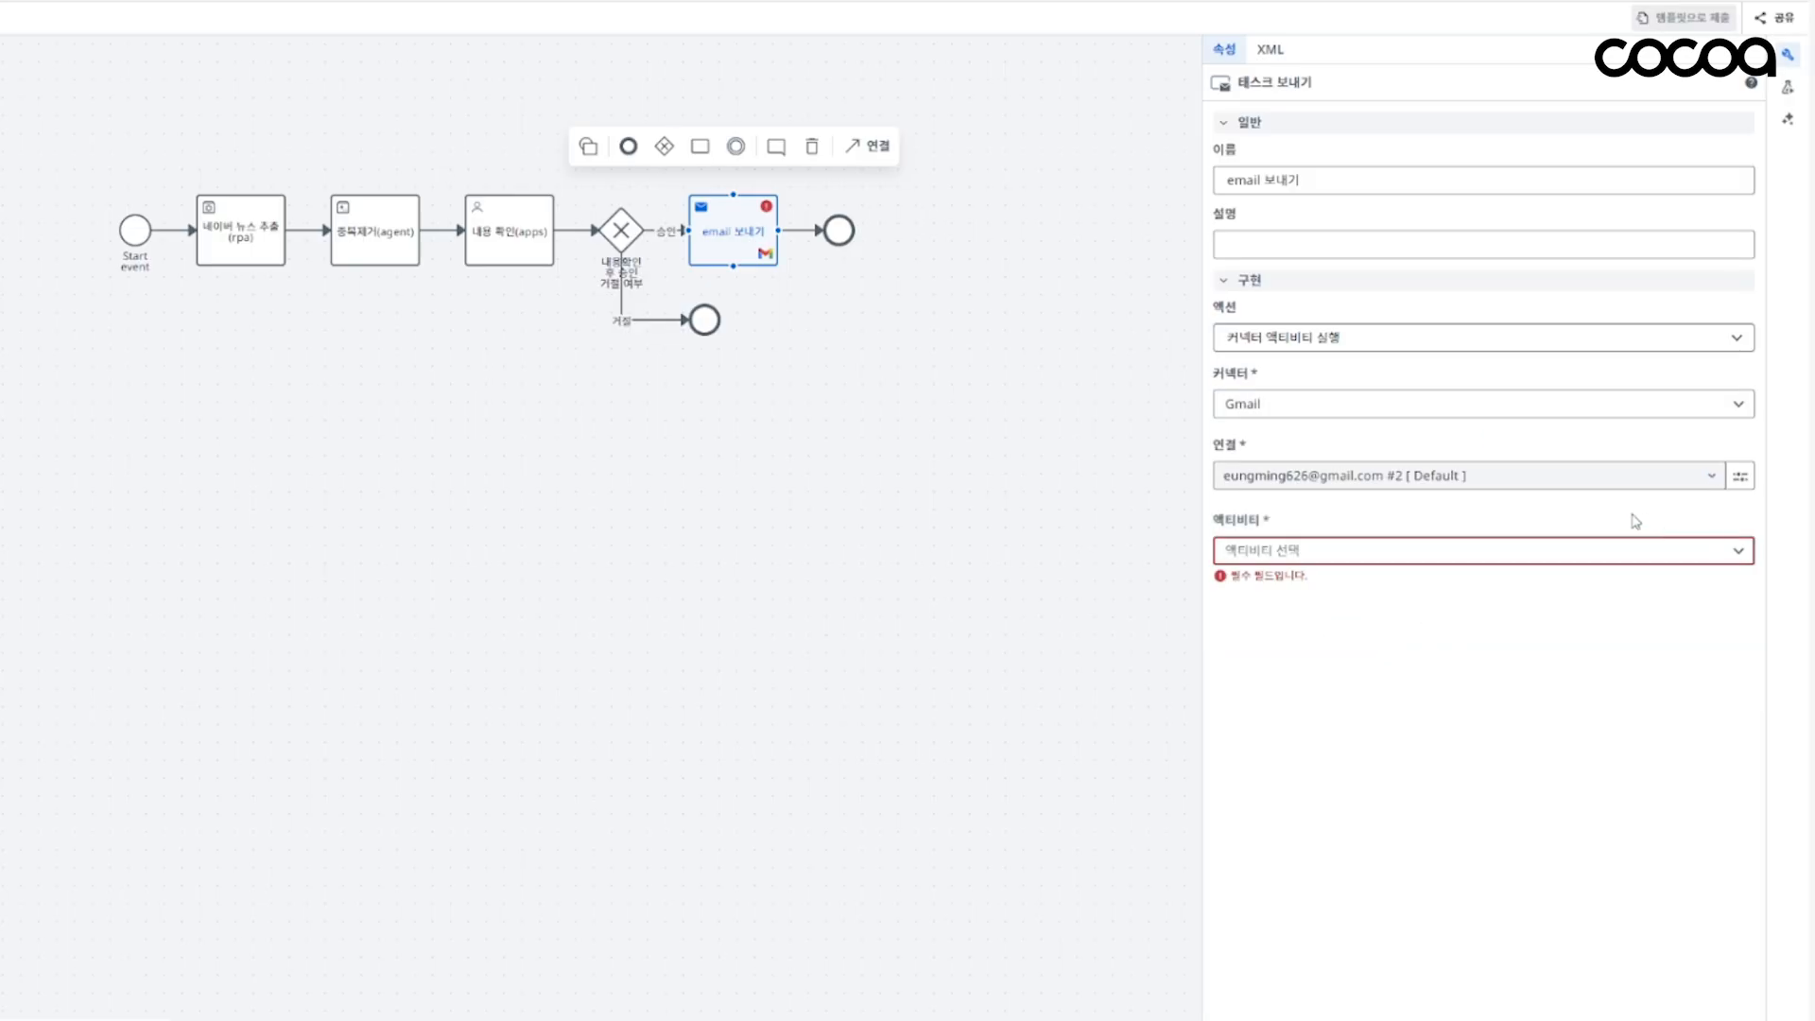
Step: Choose Send Email as the Gmail activity of the email 보내기 task
{"action": "left_click", "coordinate": [1606, 547]}
{"action": "scroll", "coordinate": [1377, 709], "scroll_direction": "down", "scroll_amount": 10}
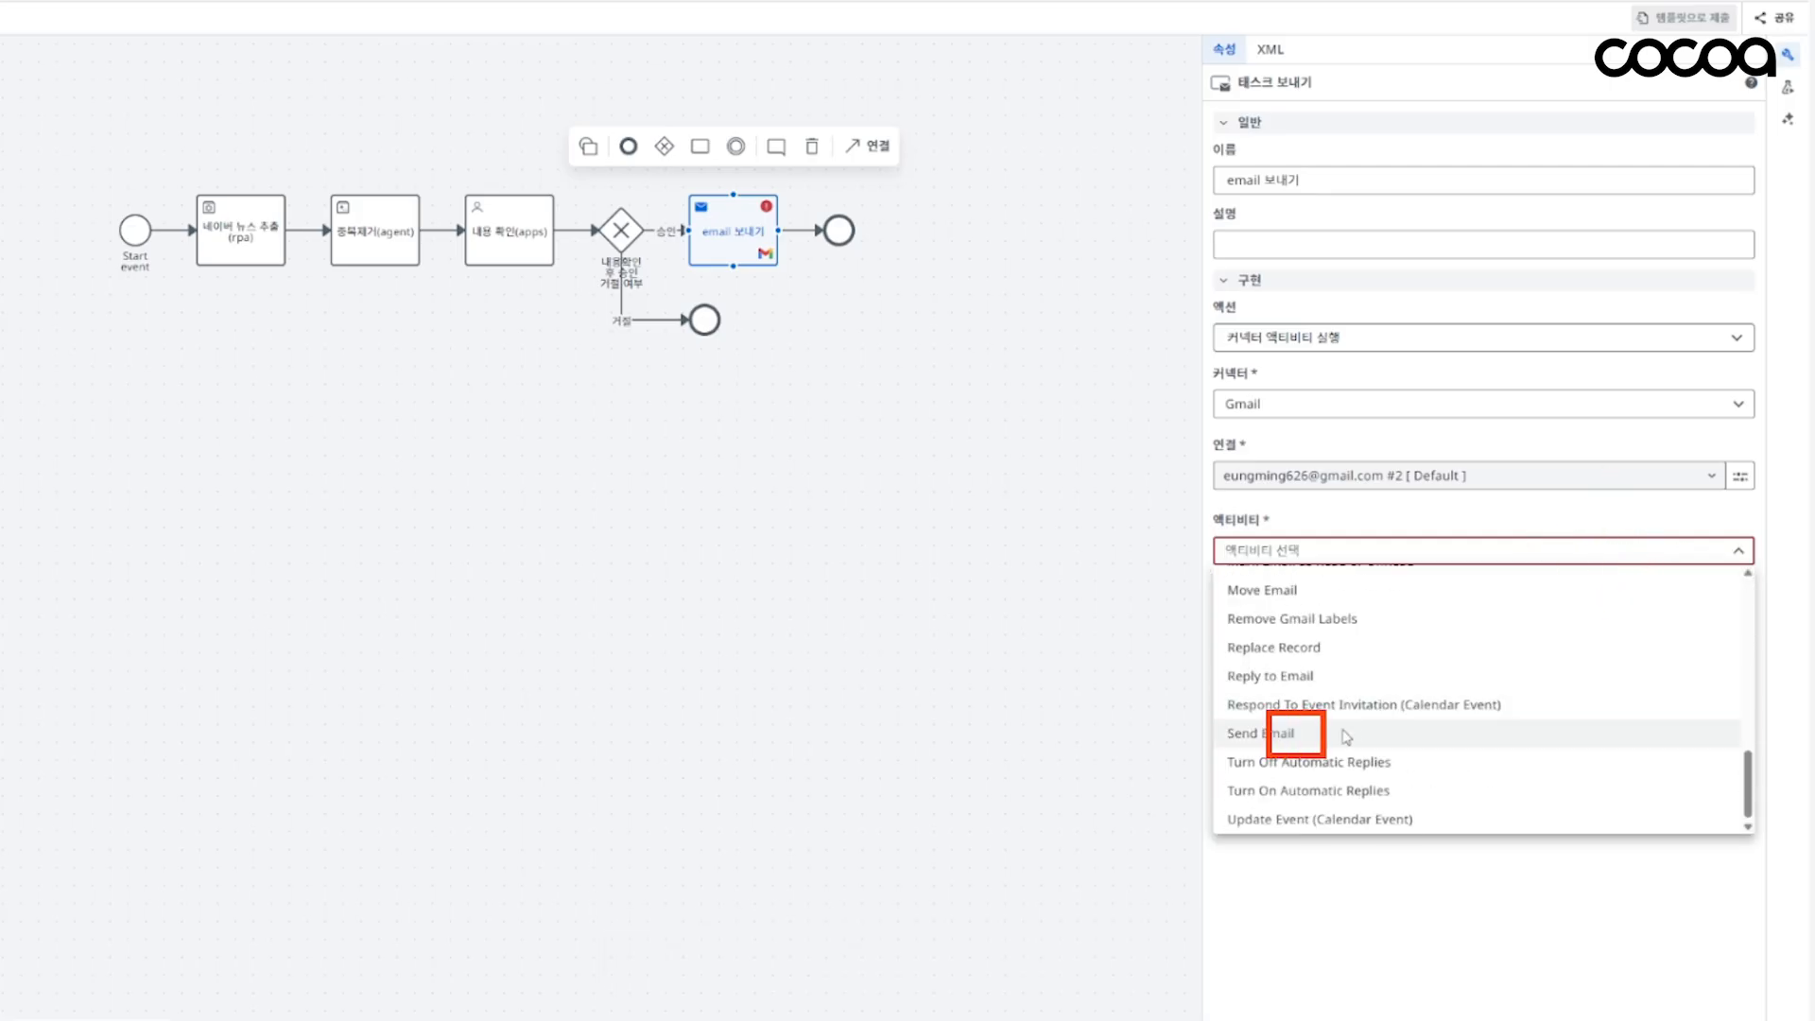
{"action": "left_click", "coordinate": [1346, 736]}
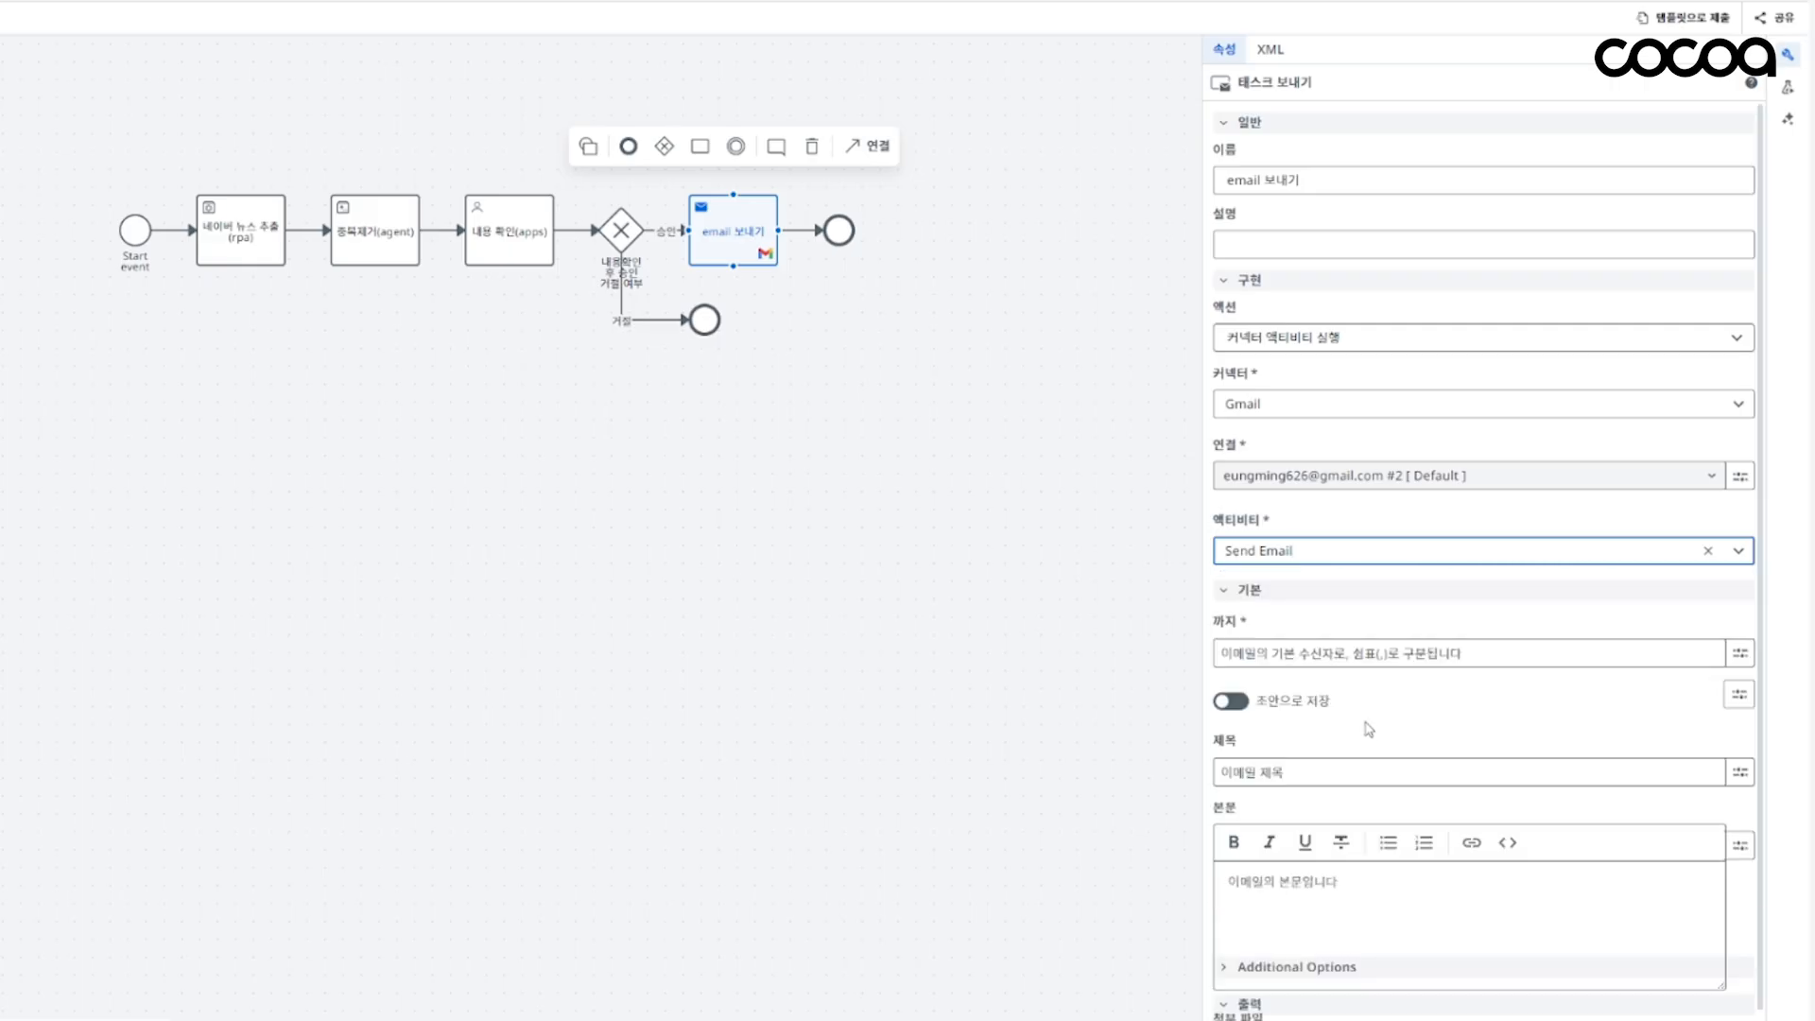
Step: Enter the recipient's e-mail address as a quoted string expression in the 까지 field of the email 보내기 task
{"action": "scroll", "coordinate": [1370, 729], "scroll_direction": "down", "scroll_amount": 2}
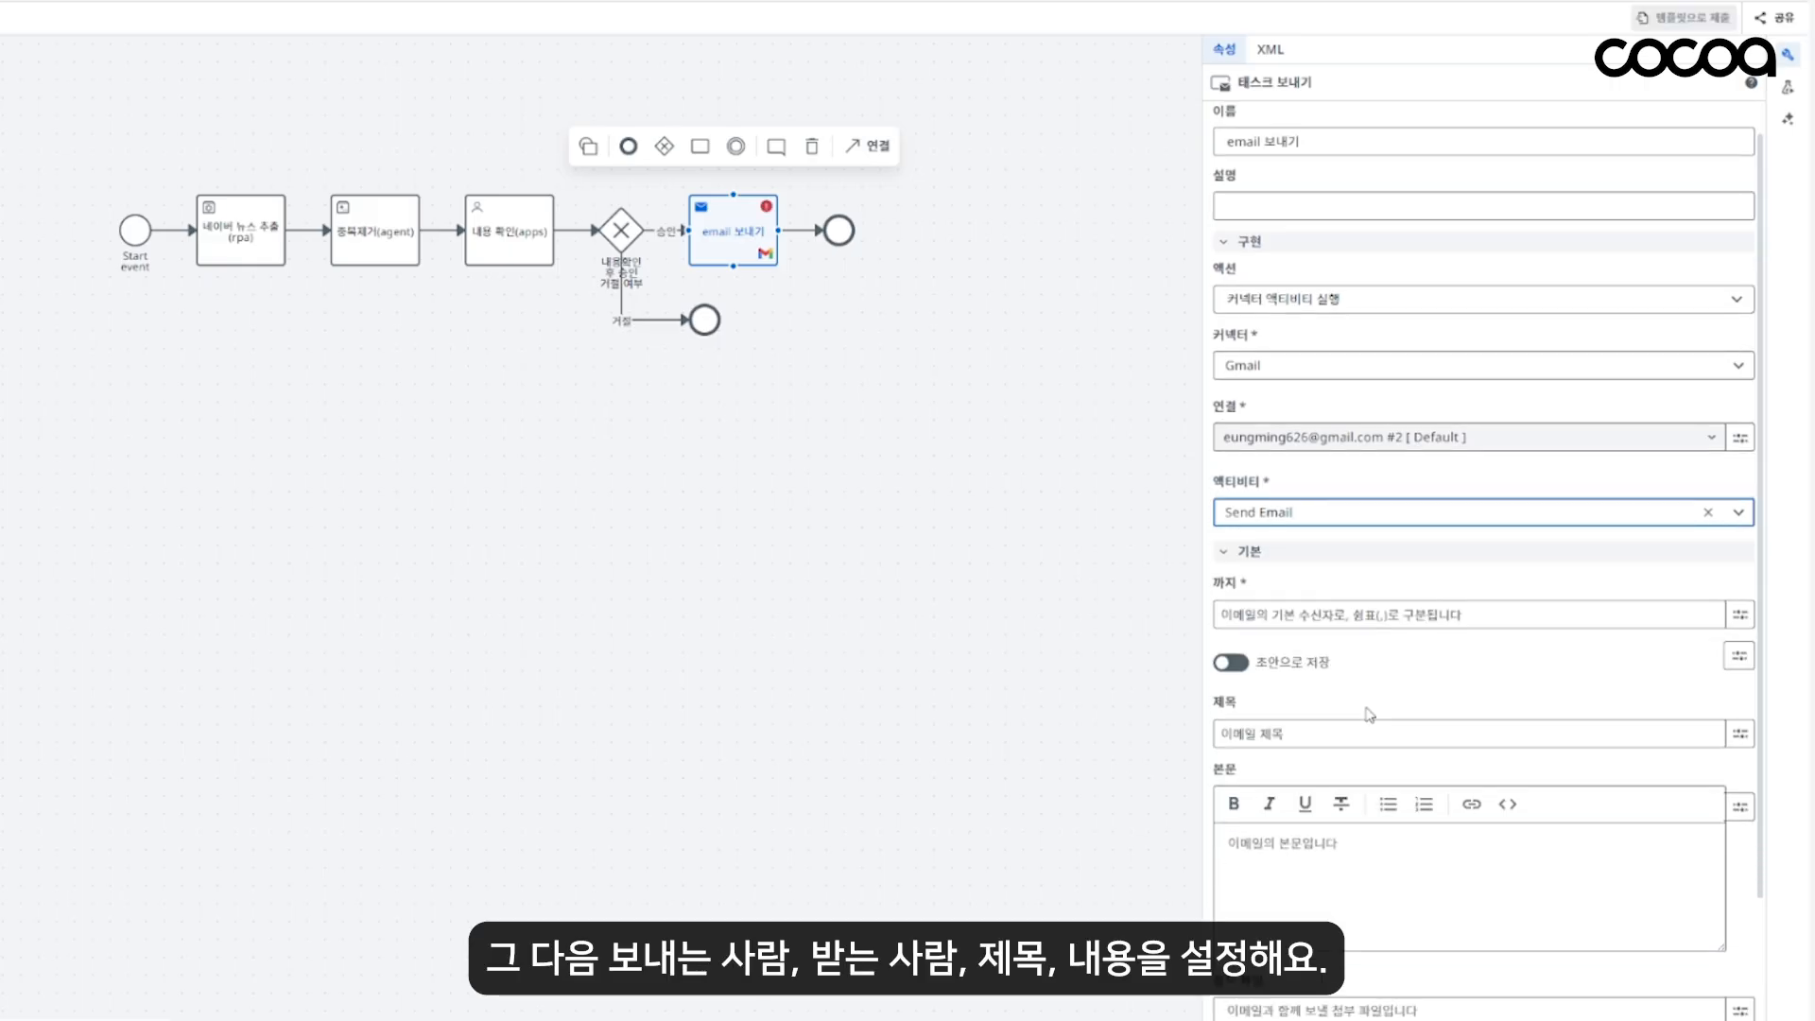
{"action": "left_click", "coordinate": [1737, 614]}
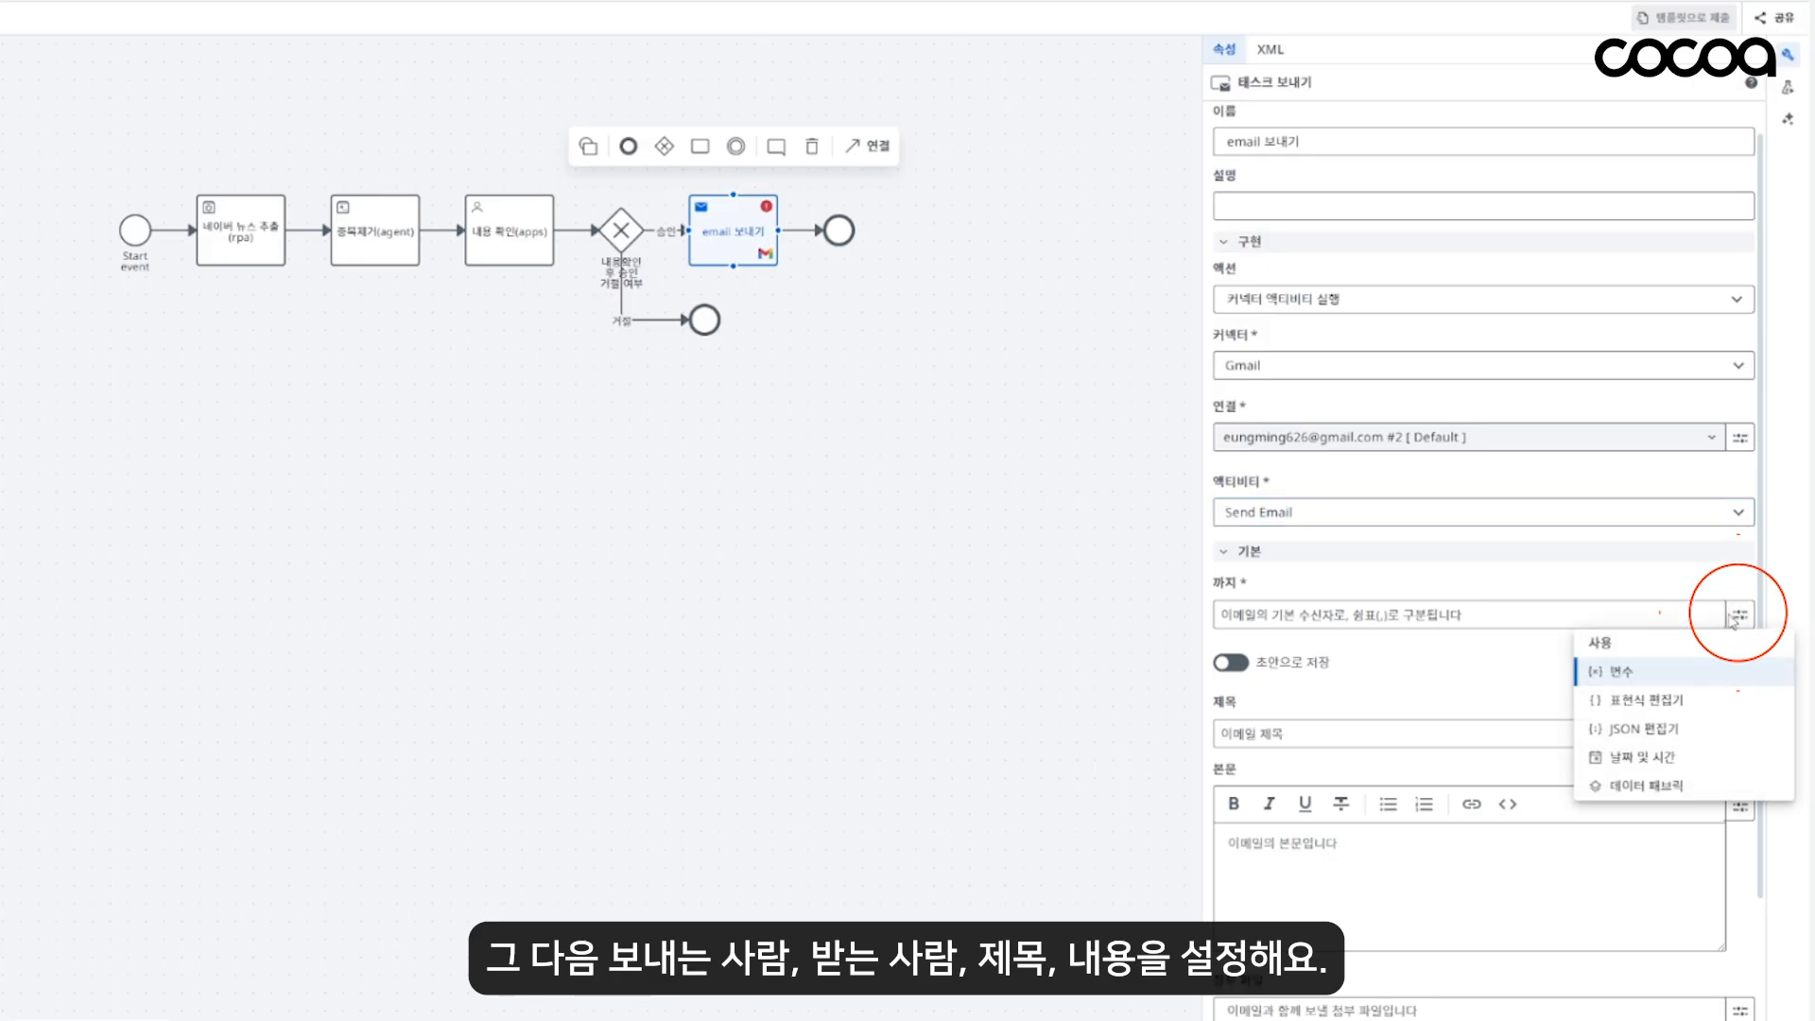
{"action": "left_click", "coordinate": [1650, 701]}
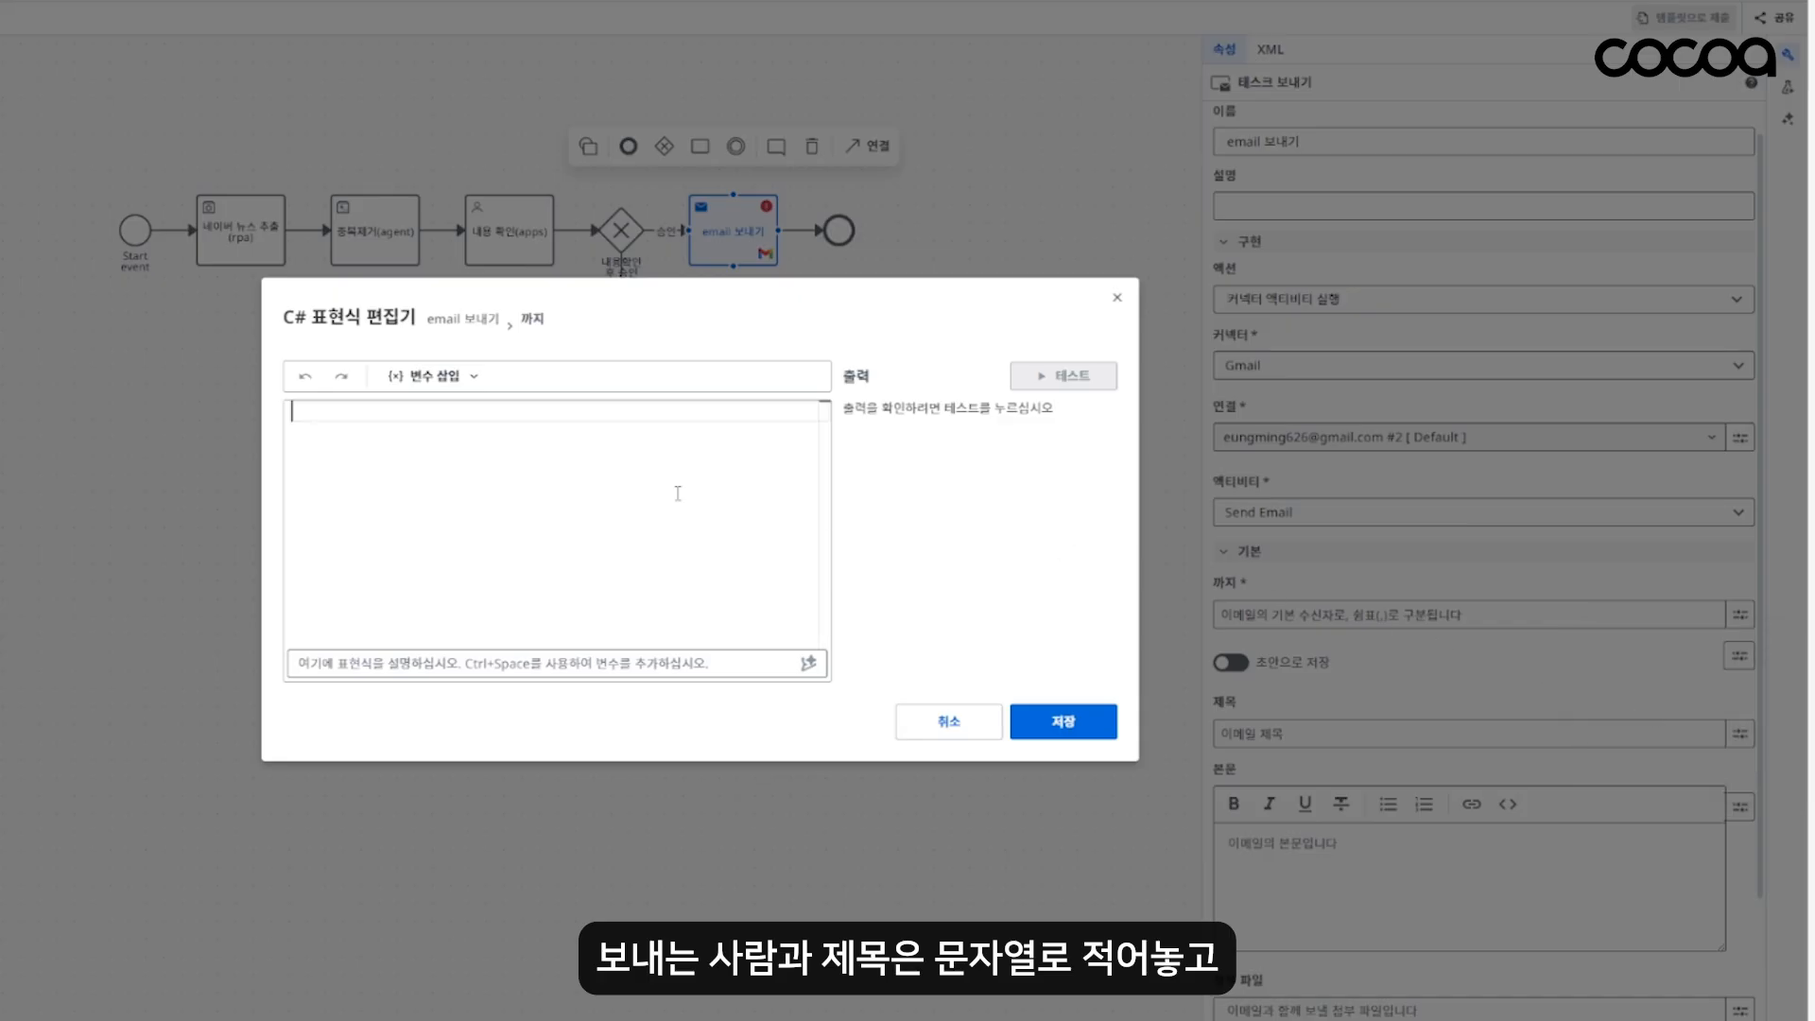
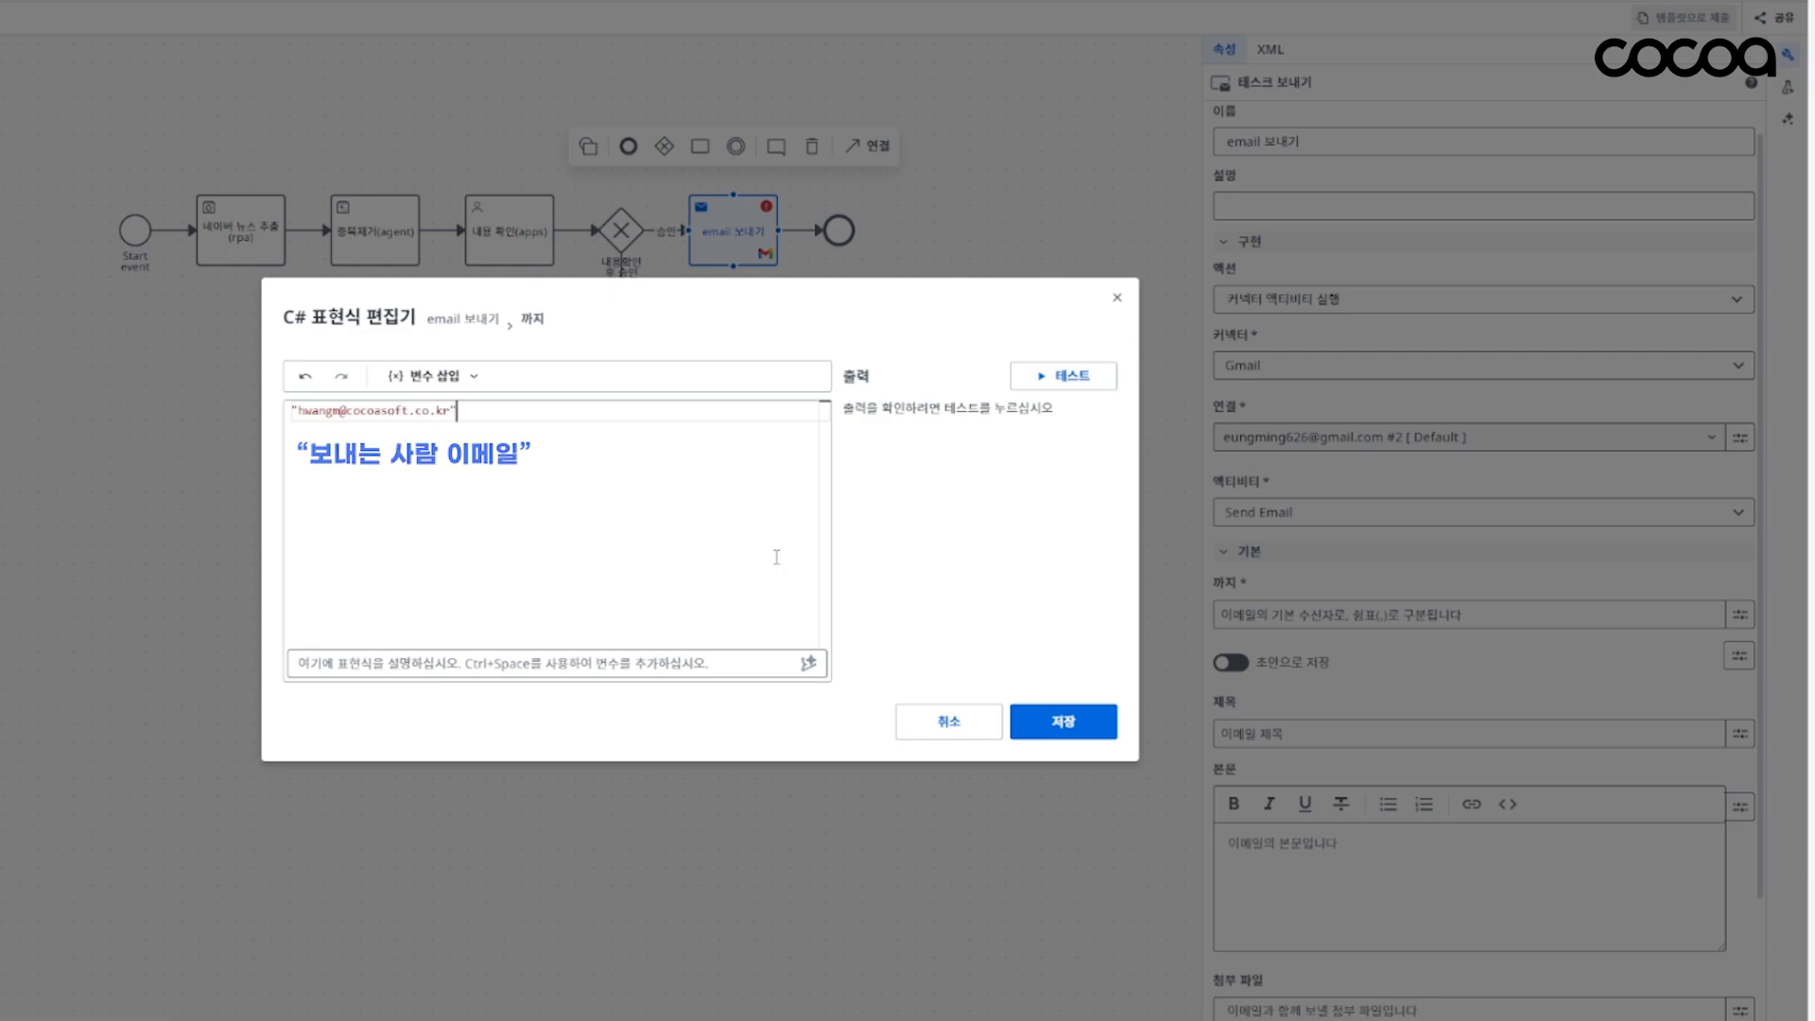
{"action": "left_click", "coordinate": [1080, 735]}
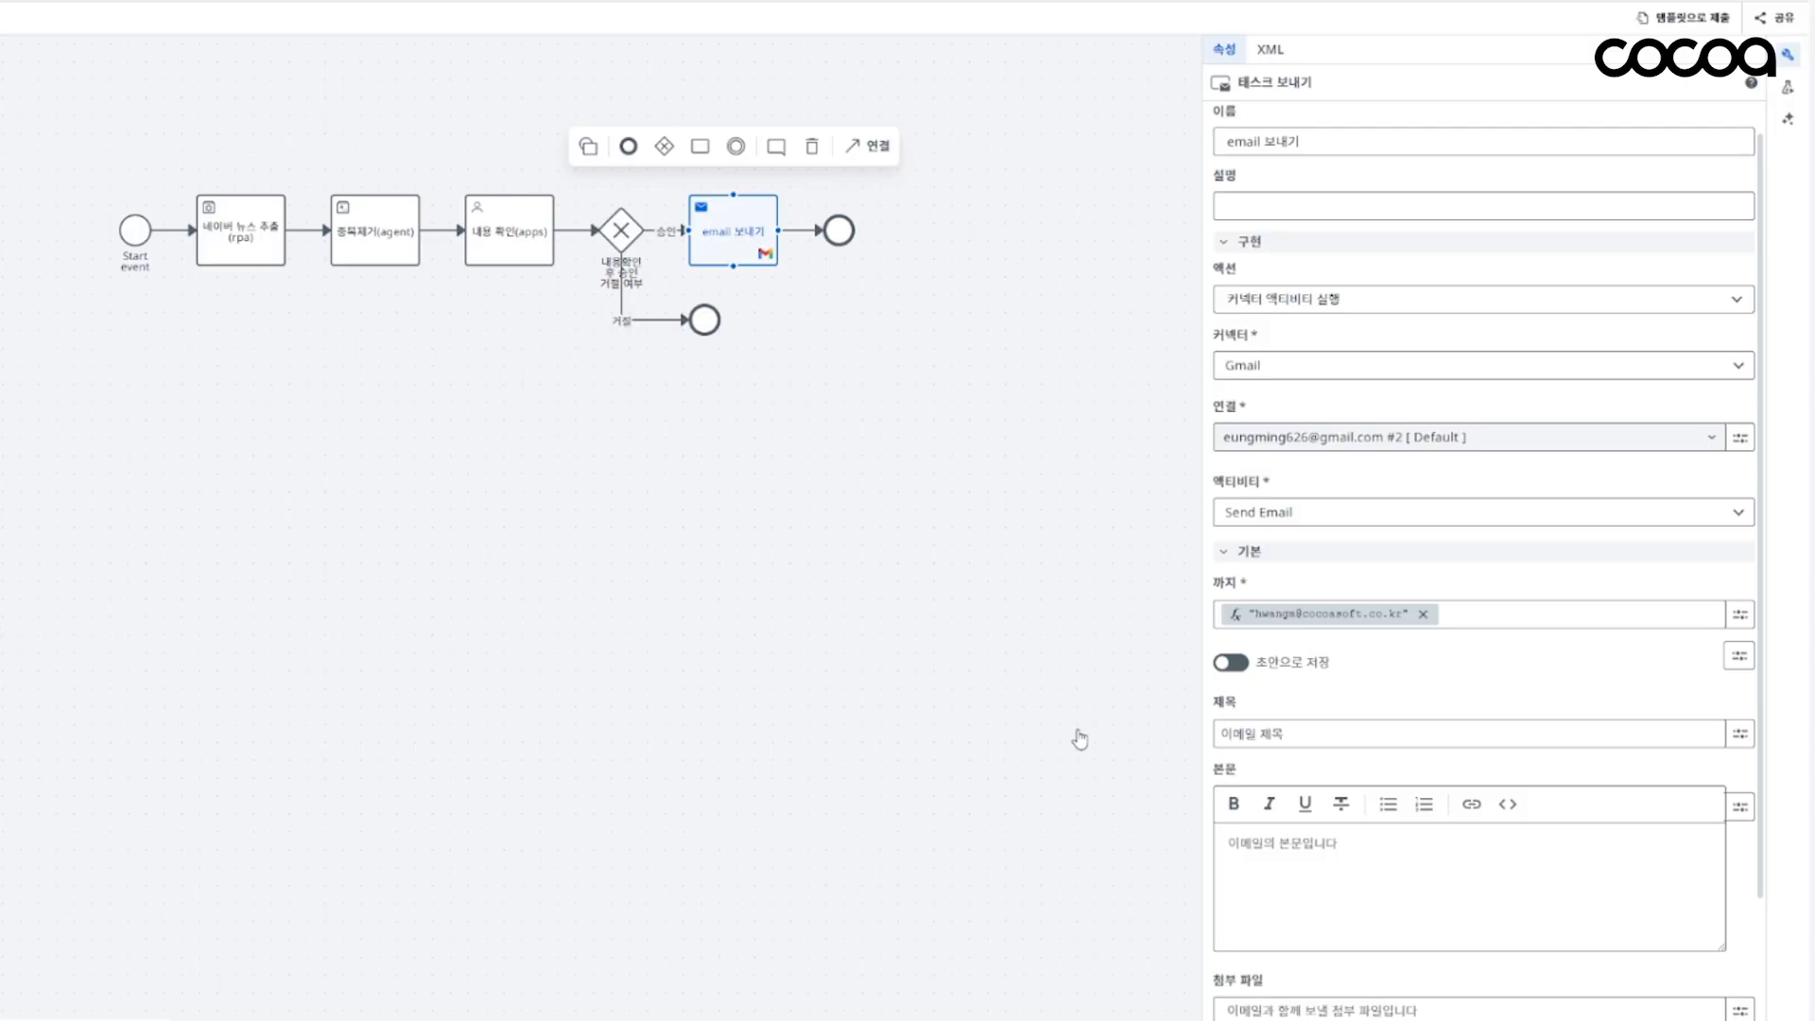
Step: Set the 제목 of the email 보내기 task to the string expression "네이버 뉴스 3개 추출"
{"action": "scroll", "coordinate": [1467, 739], "scroll_direction": "down", "scroll_amount": 1}
{"action": "scroll", "coordinate": [1456, 728], "scroll_direction": "down", "scroll_amount": 1}
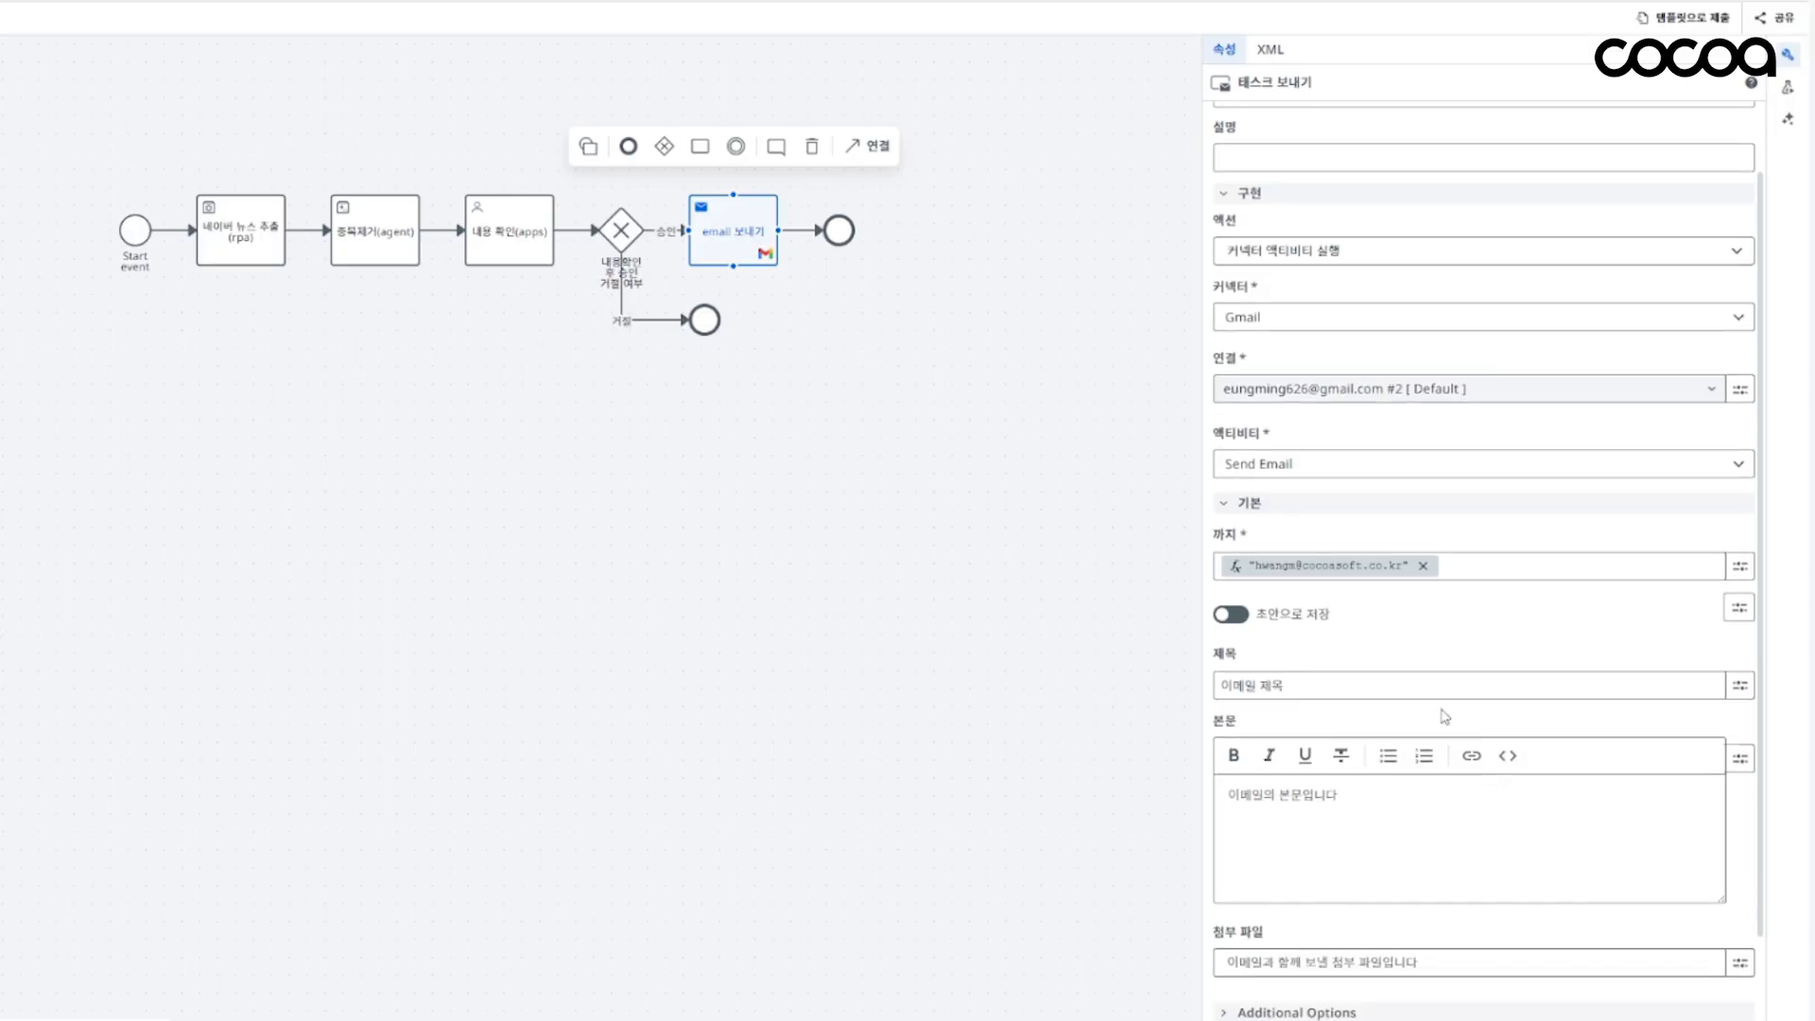
{"action": "left_click", "coordinate": [1740, 685]}
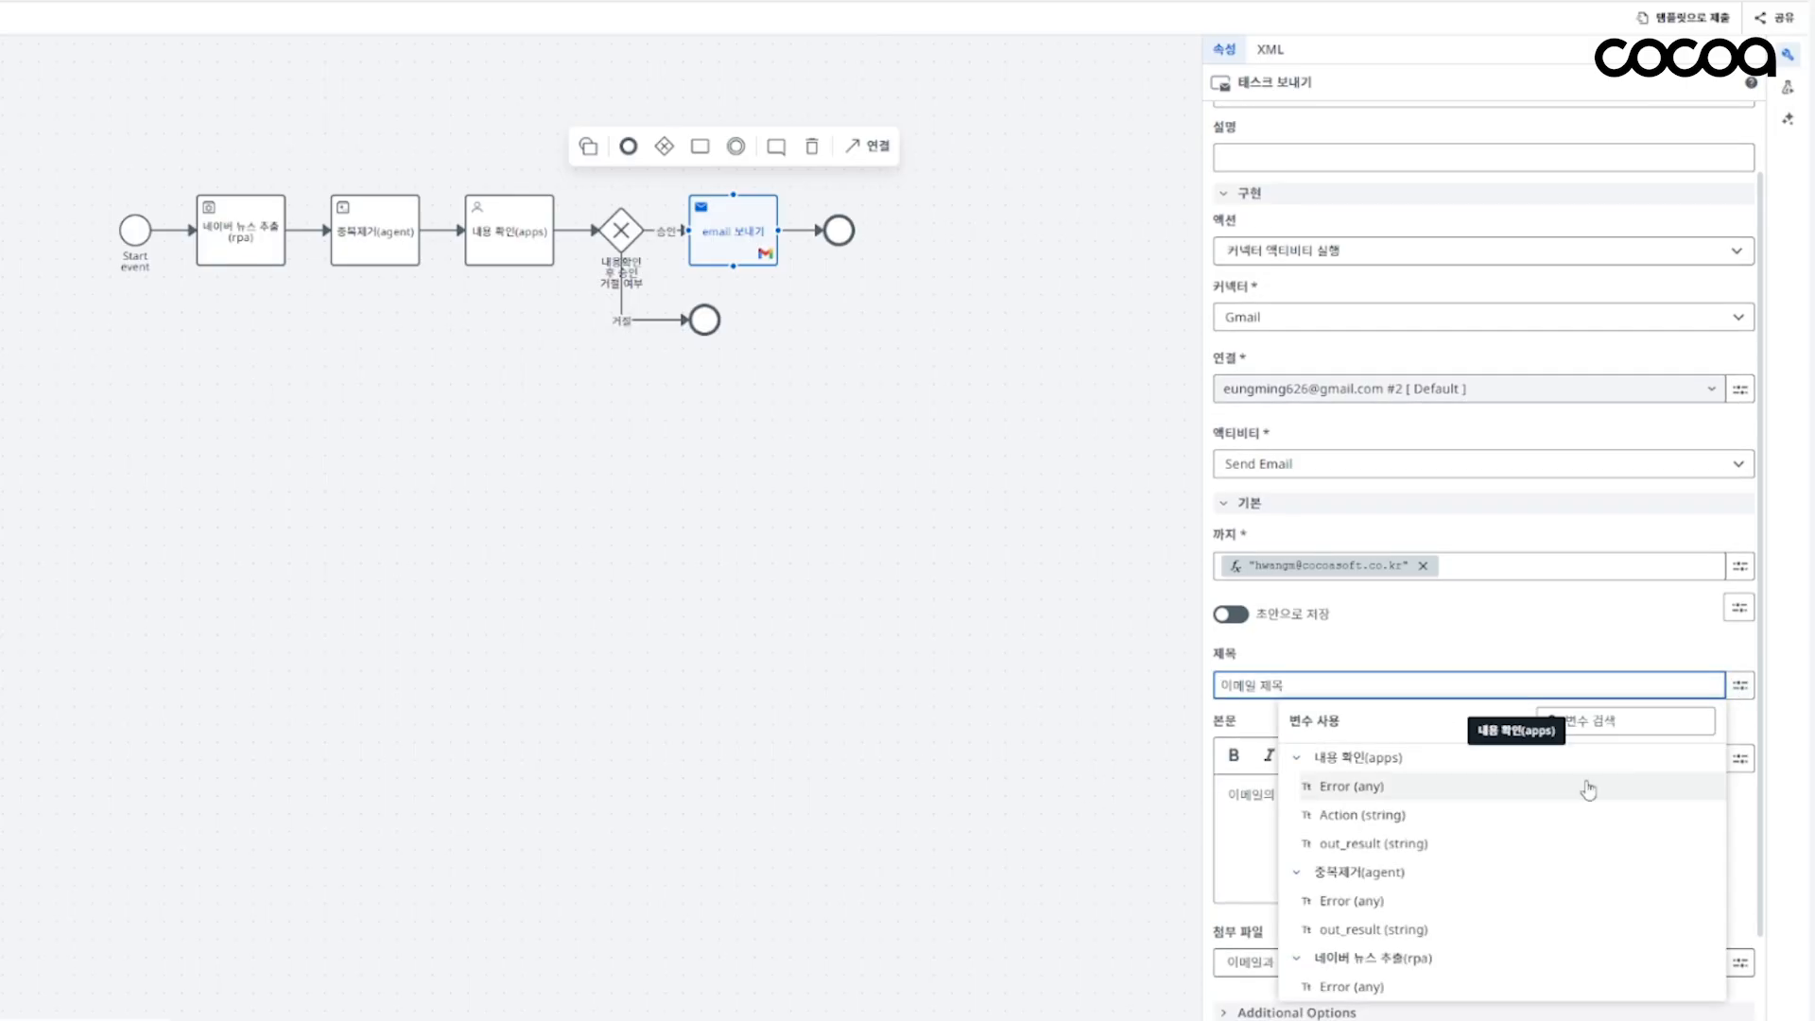
{"action": "left_click", "coordinate": [1740, 686]}
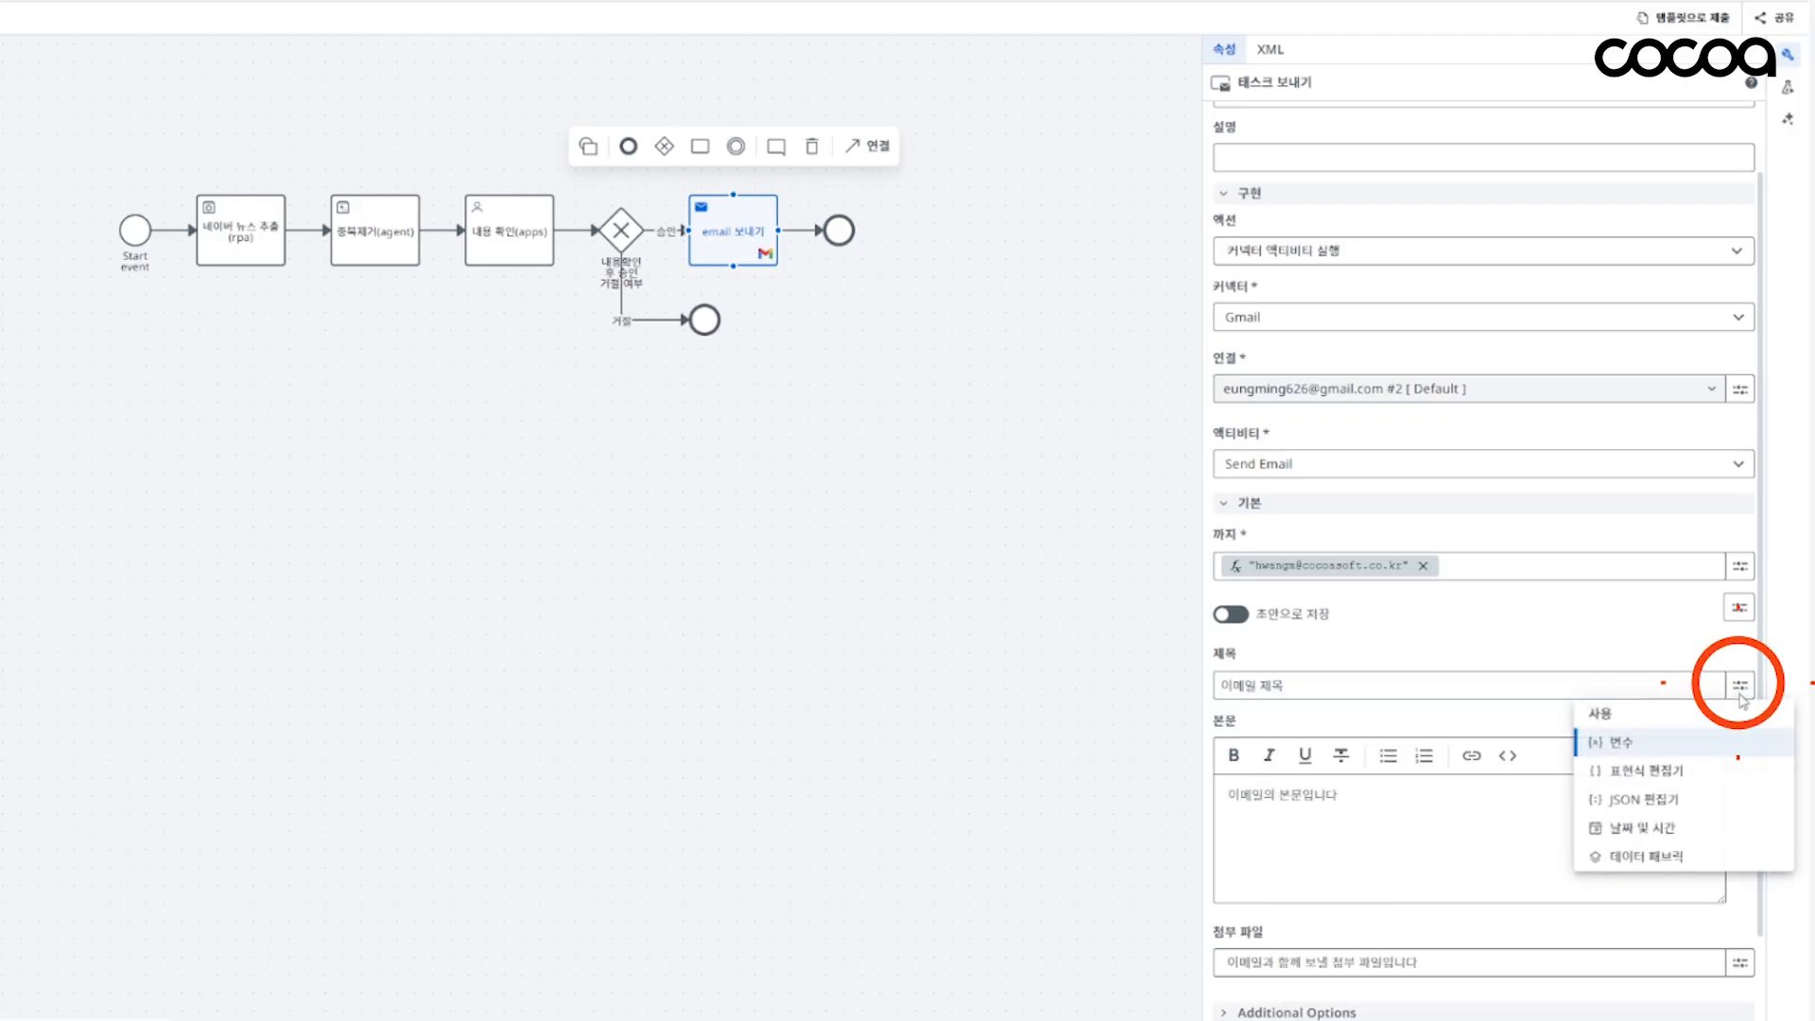
{"action": "left_click", "coordinate": [1687, 774]}
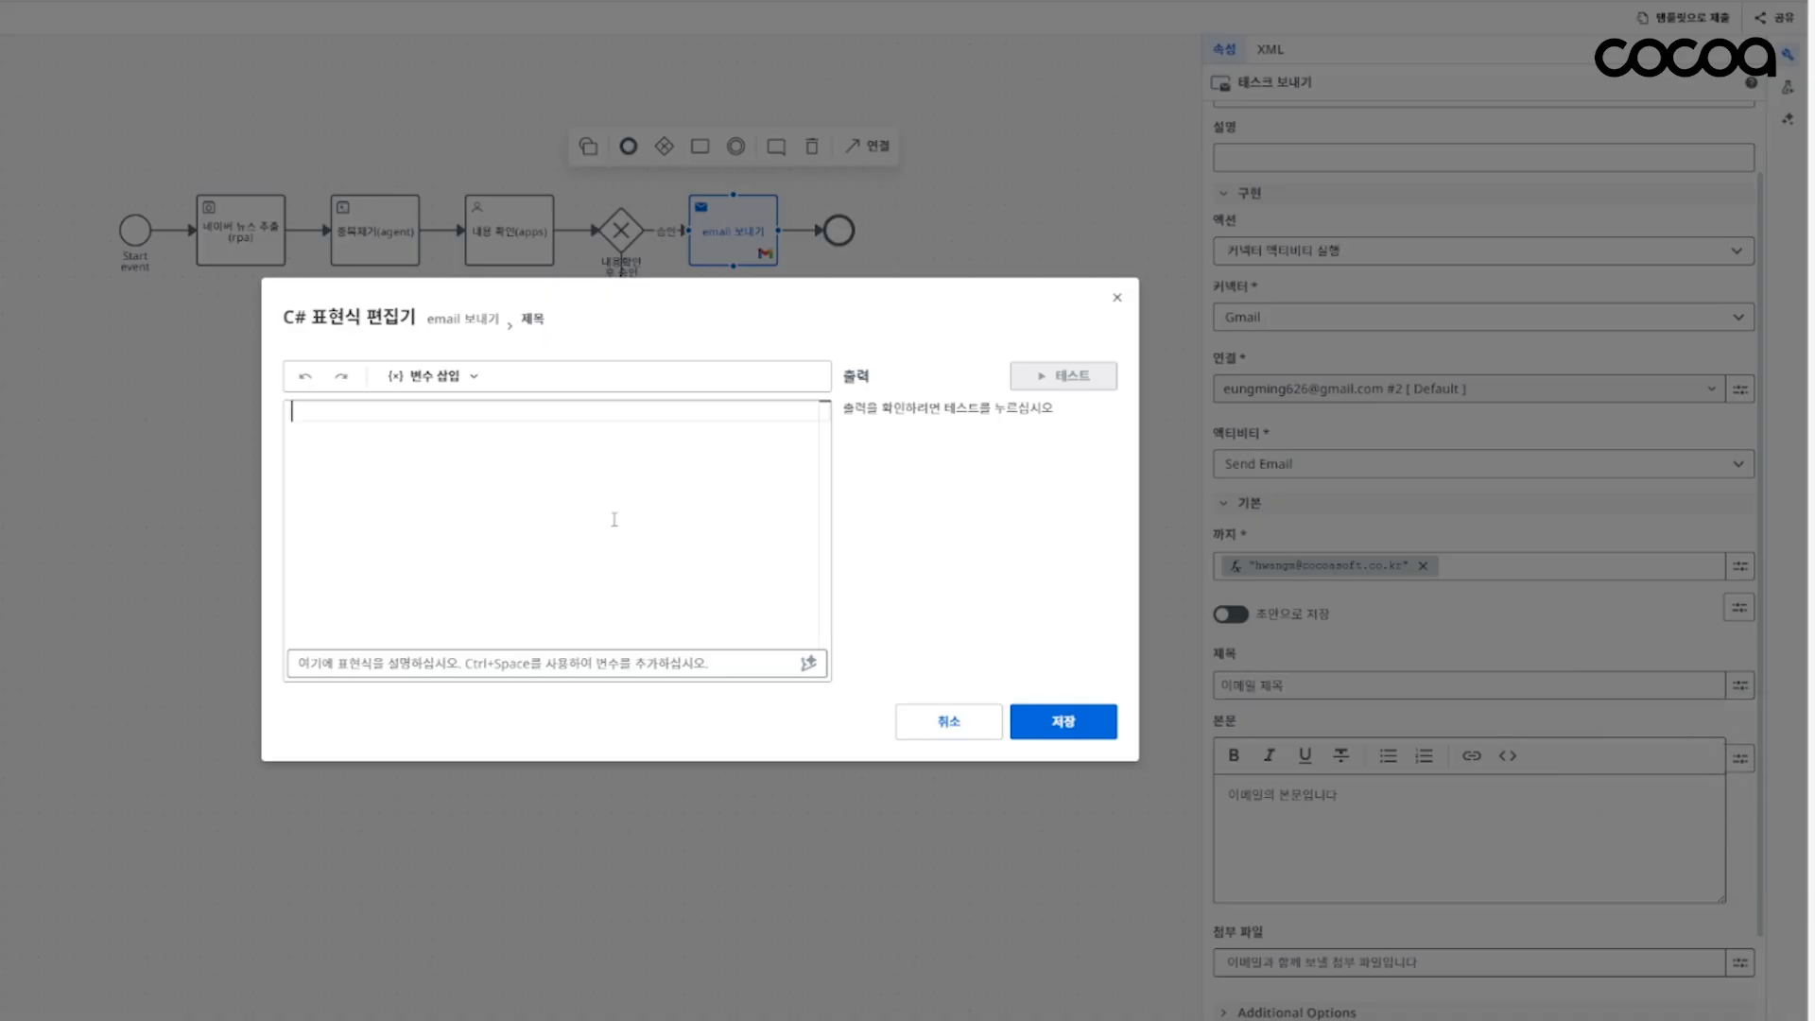
{"action": "type", "text": "\"\""}
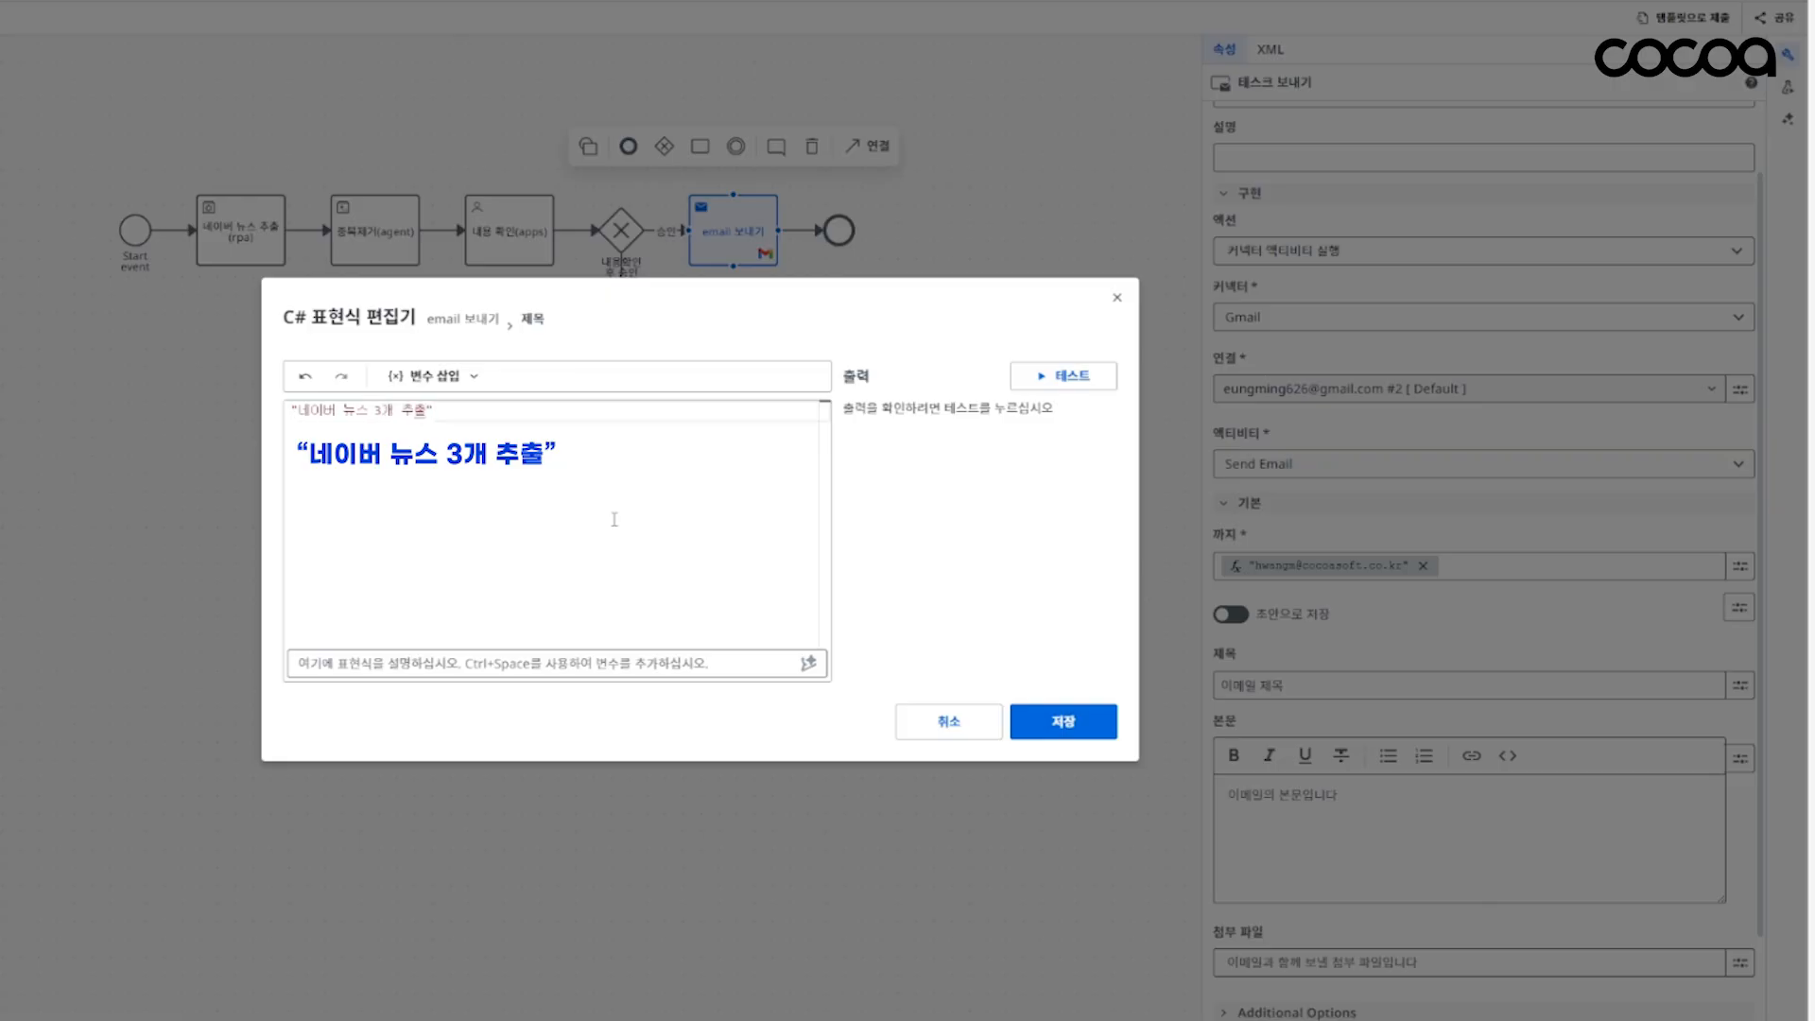
{"action": "left_click", "coordinate": [1066, 723]}
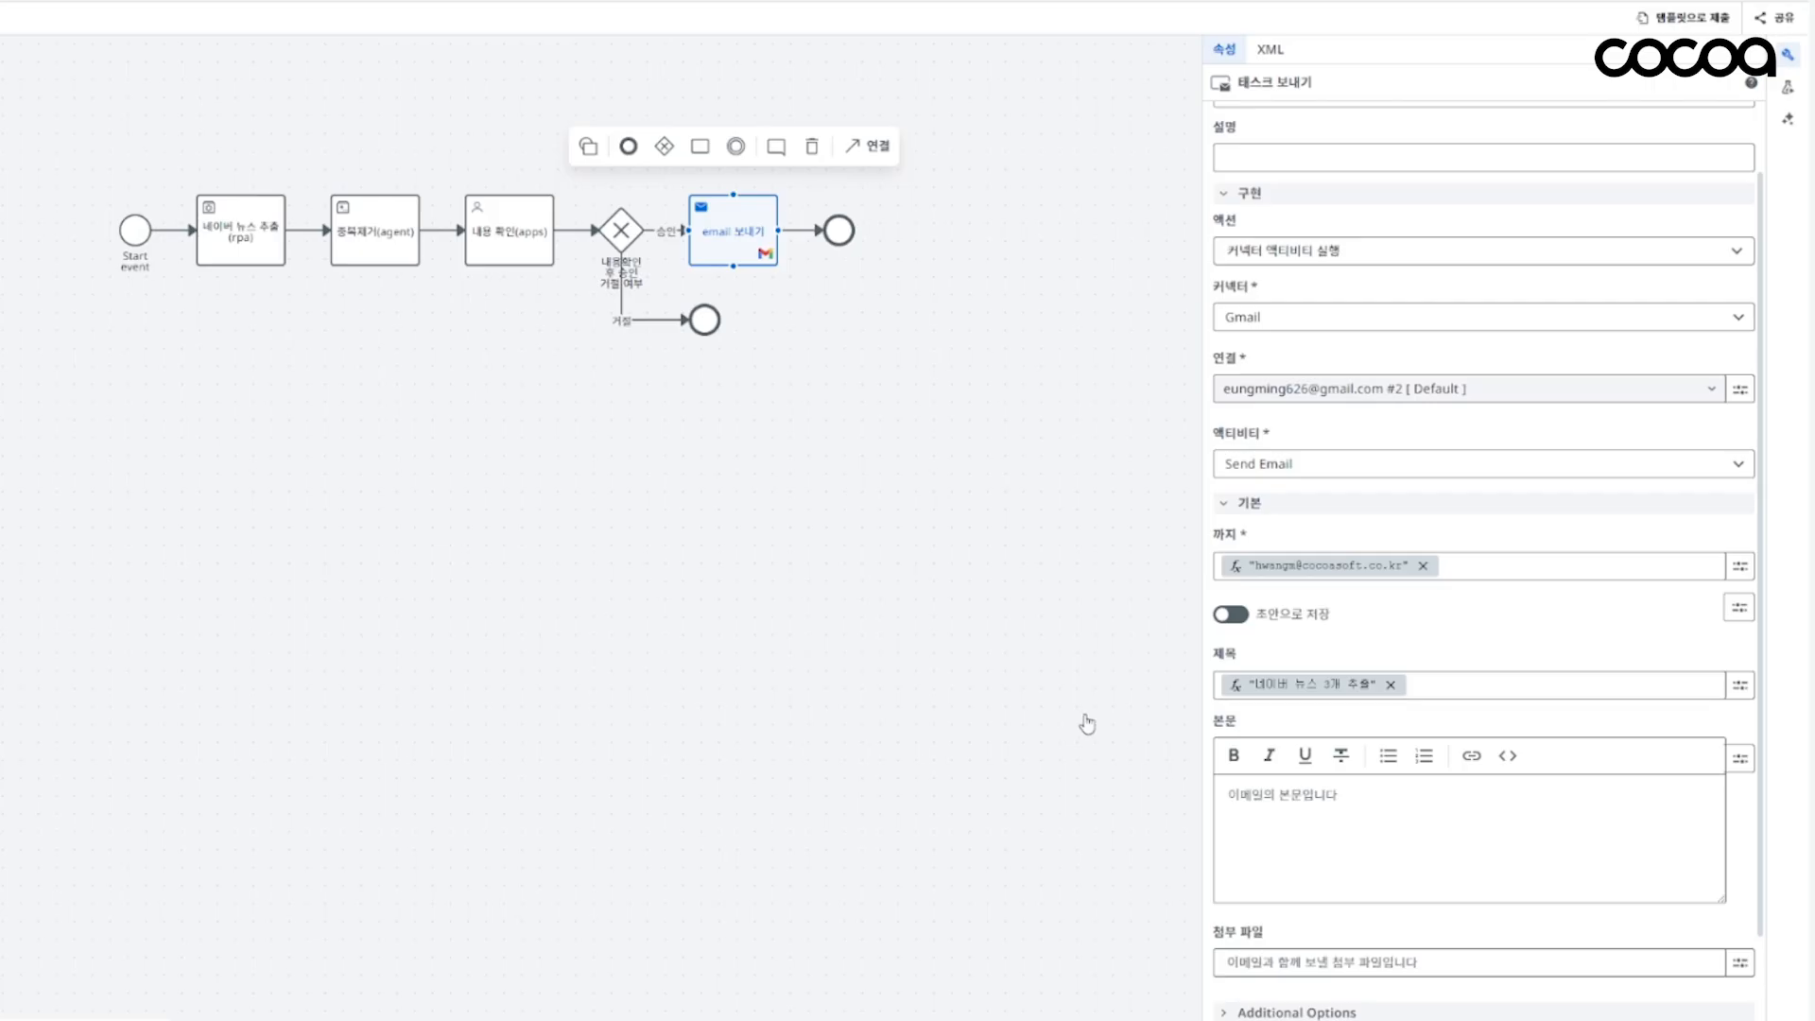
Step: Bind the 본문 of the email 보내기 task to the expression vars.outResult_1, using the out_result variable of 중복제거(agent)
{"action": "scroll", "coordinate": [1562, 737], "scroll_direction": "down", "scroll_amount": 1}
{"action": "left_click", "coordinate": [1739, 699]}
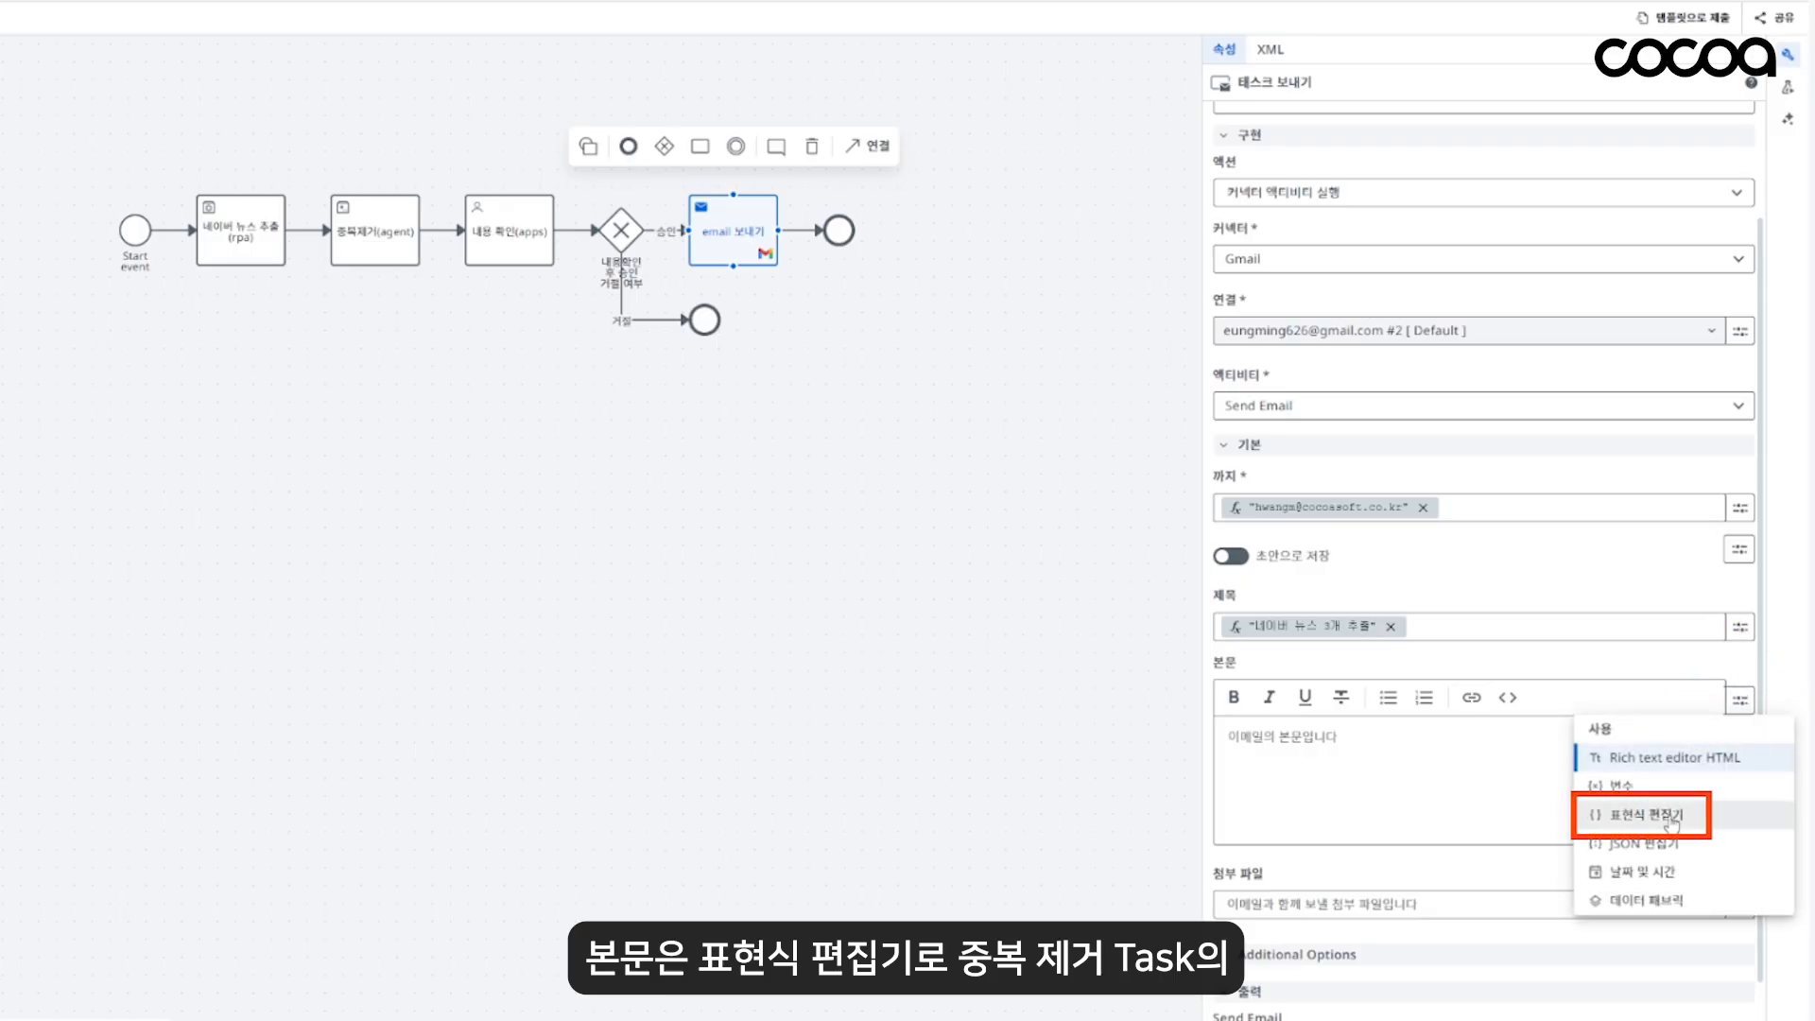
{"action": "left_click", "coordinate": [1669, 818]}
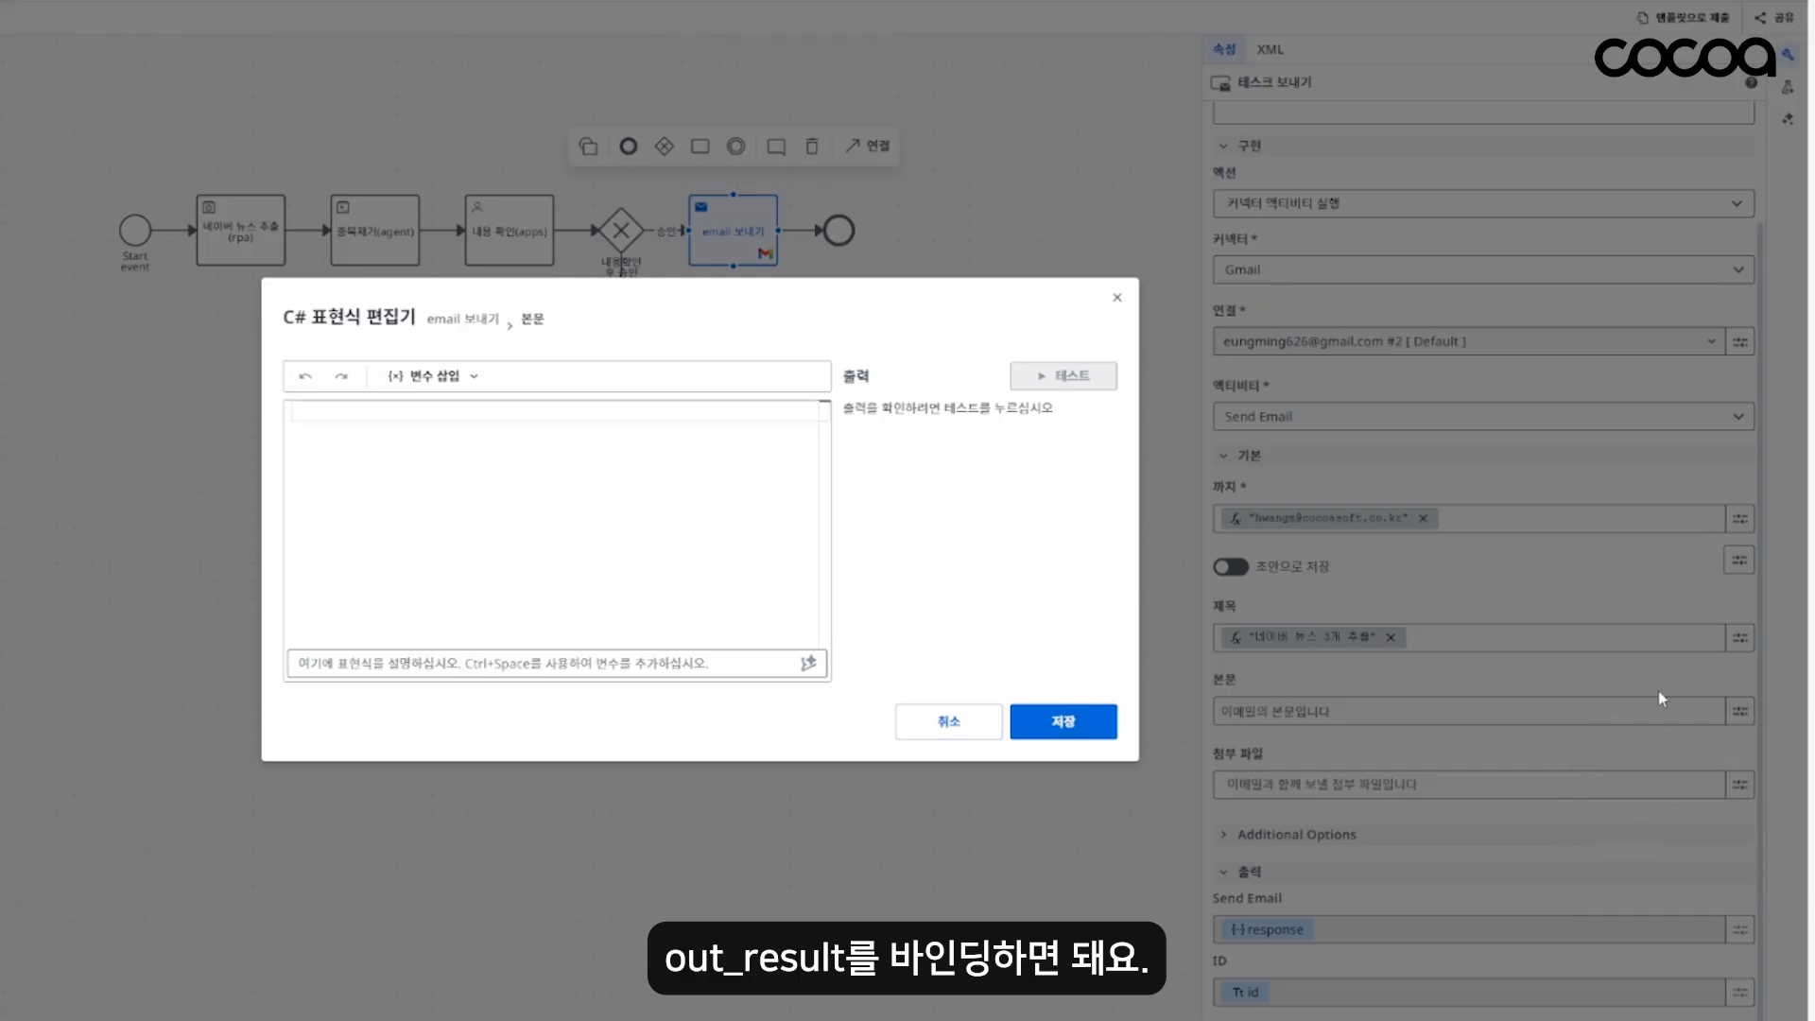
{"action": "left_click", "coordinate": [435, 379]}
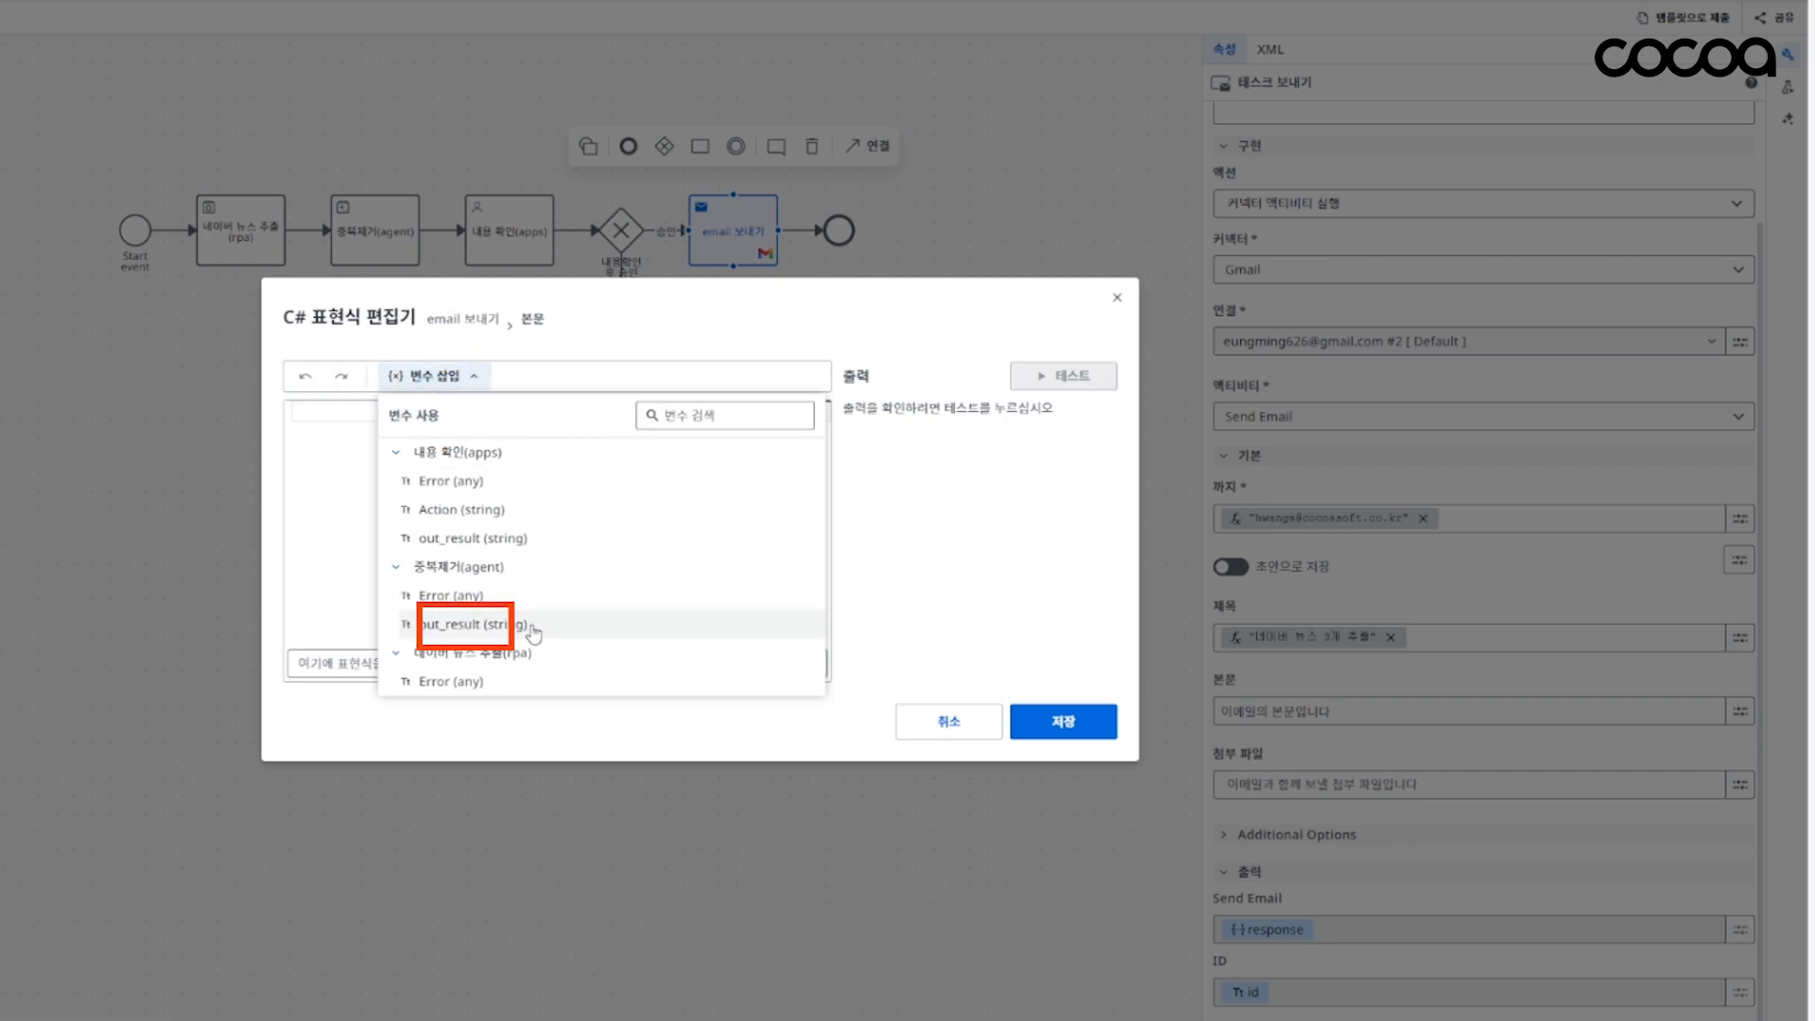
{"action": "left_click", "coordinate": [482, 625]}
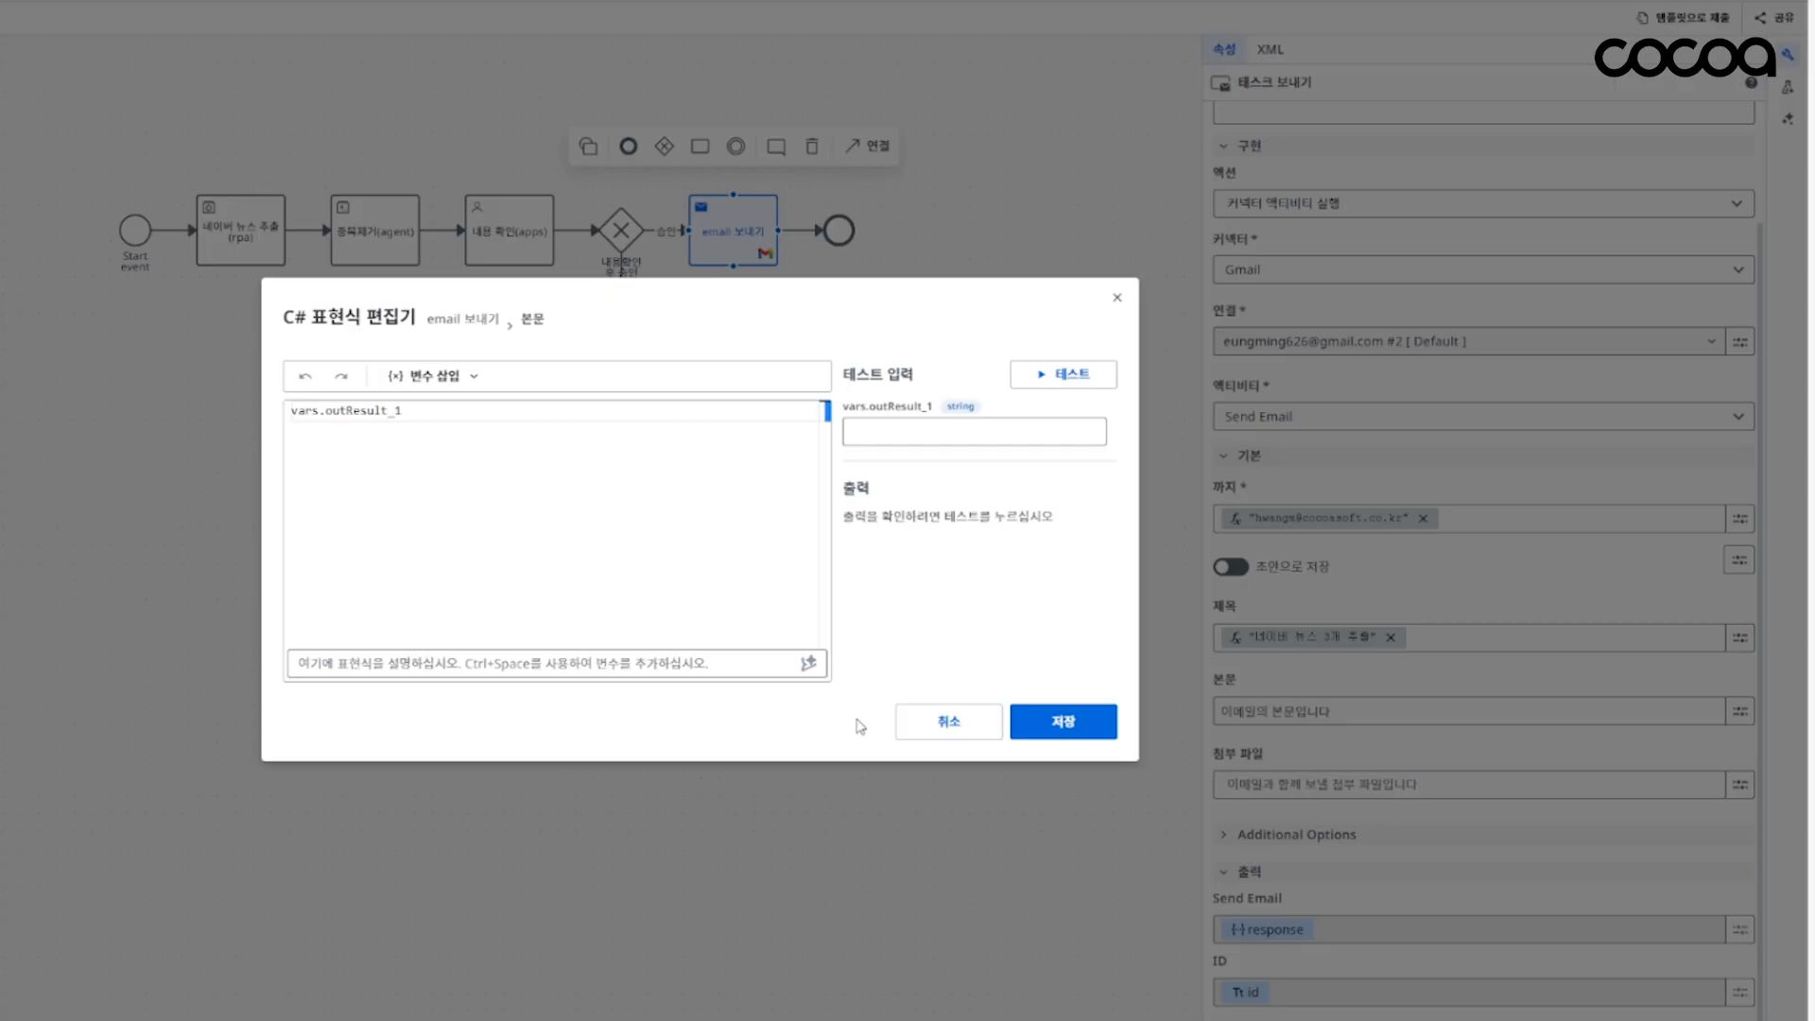
{"action": "left_click", "coordinate": [1086, 728]}
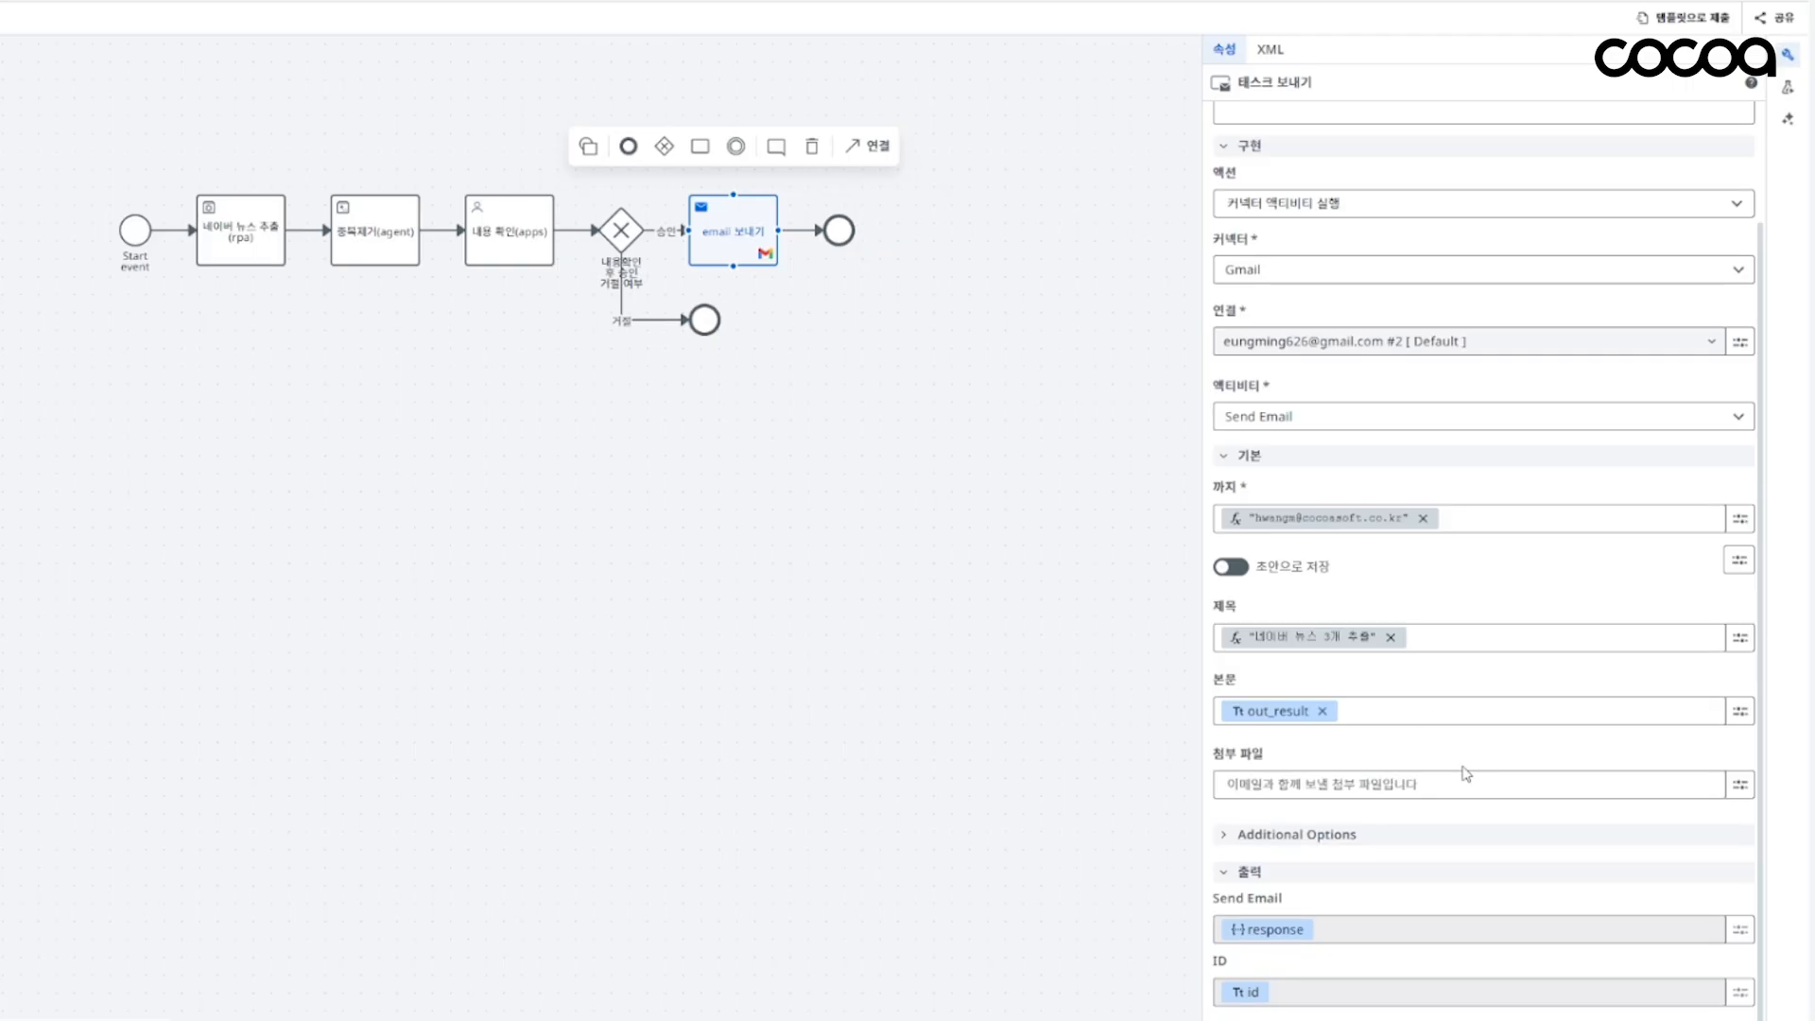
Step: Expand the Additional Options of the email 보내기 task, review its remaining settings and outputs, and deselect the task
{"action": "left_click", "coordinate": [1228, 837]}
{"action": "scroll", "coordinate": [1352, 799], "scroll_direction": "down", "scroll_amount": 3}
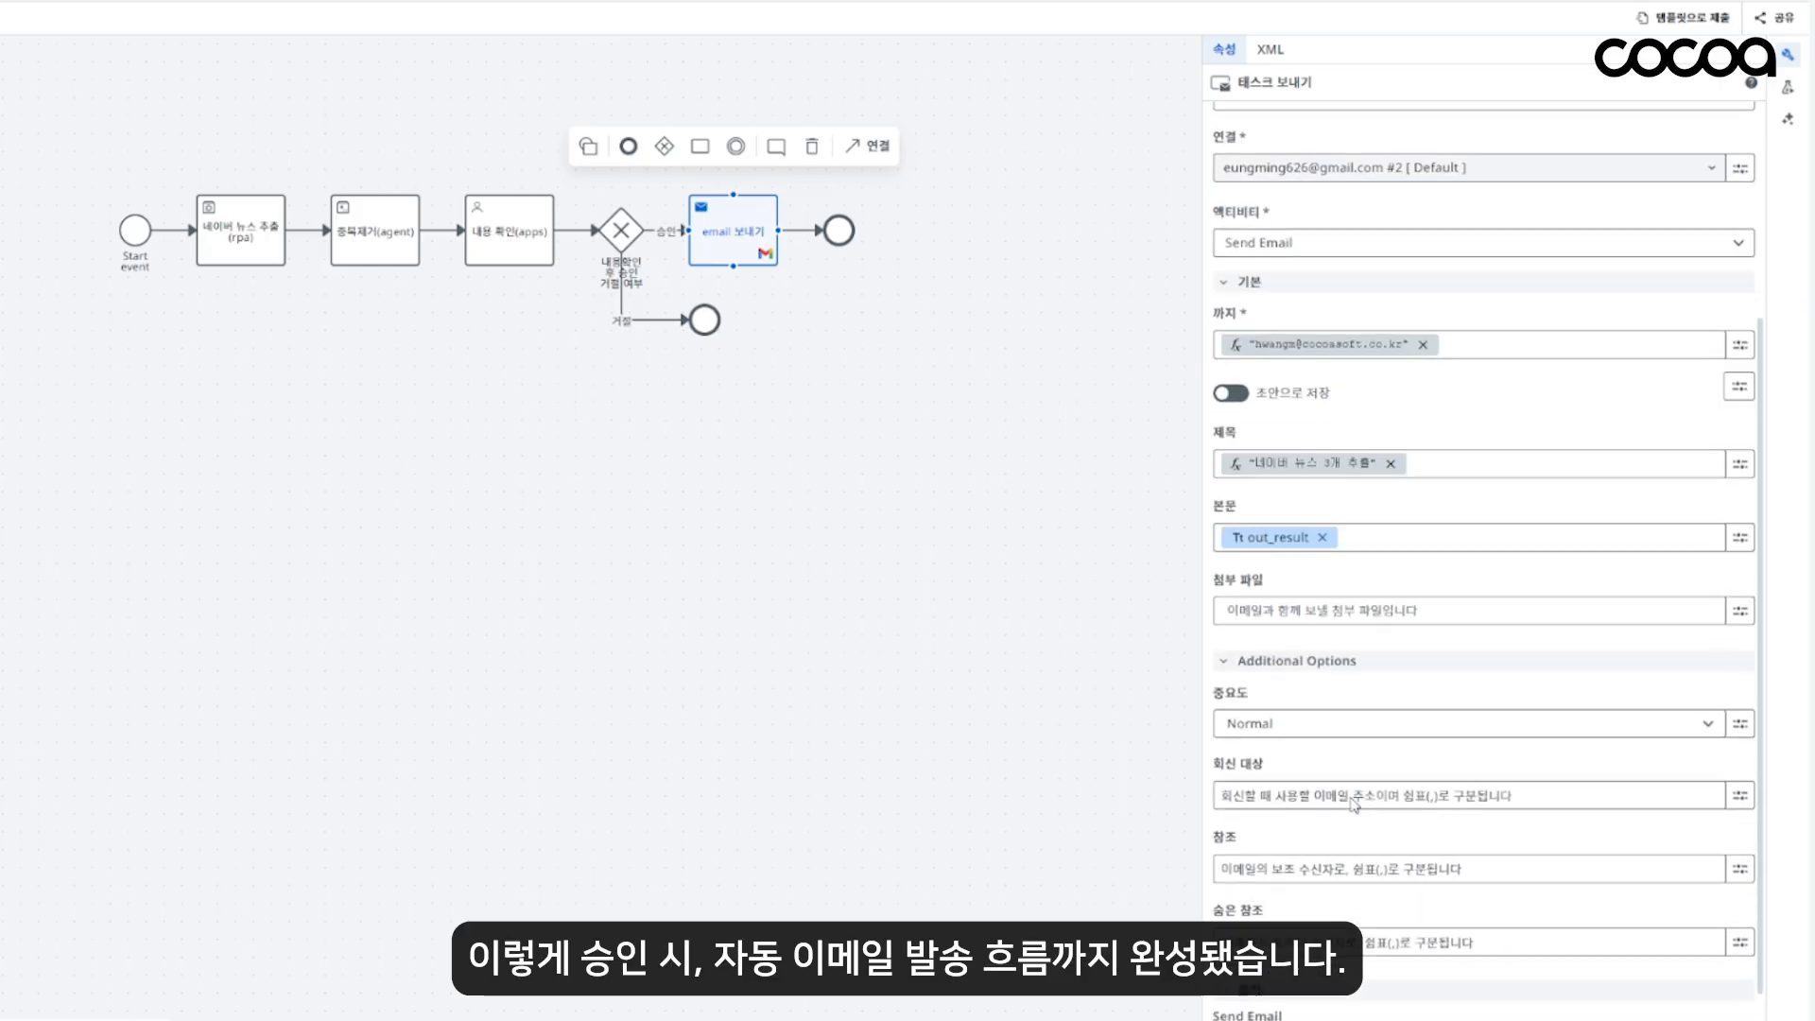
{"action": "scroll", "coordinate": [1354, 804], "scroll_direction": "down", "scroll_amount": 2}
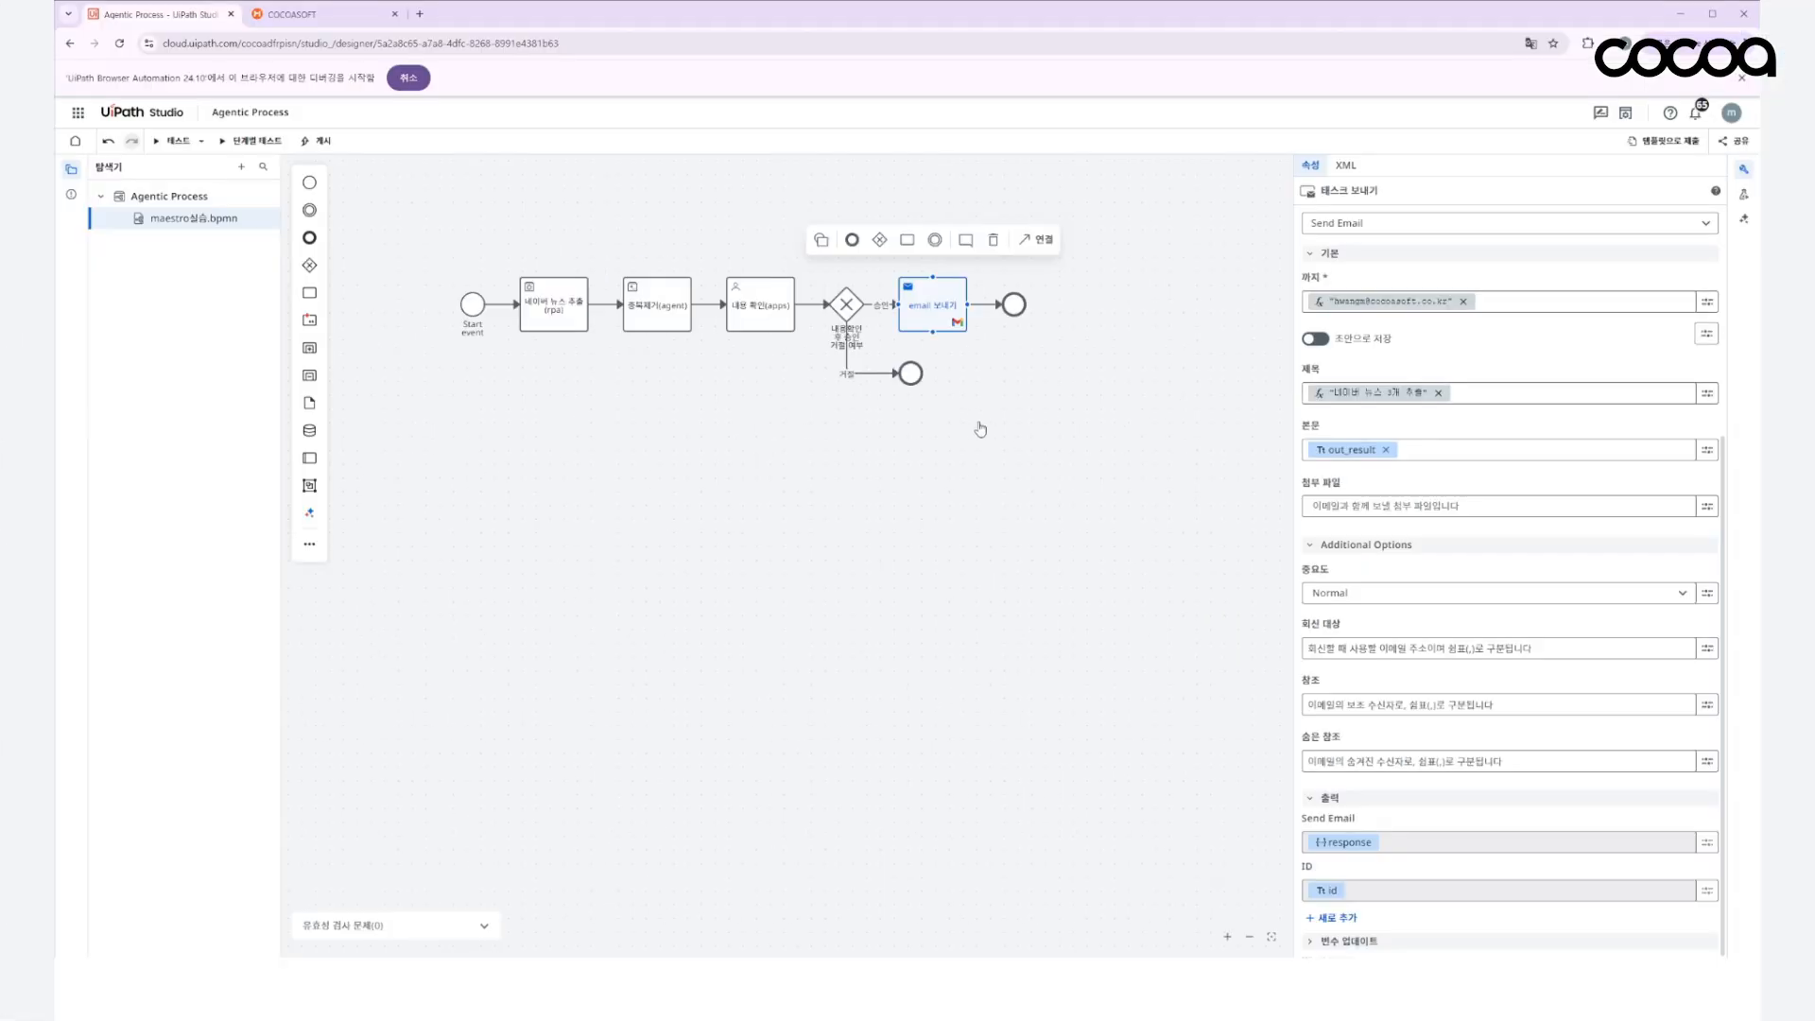
{"action": "left_click", "coordinate": [786, 390]}
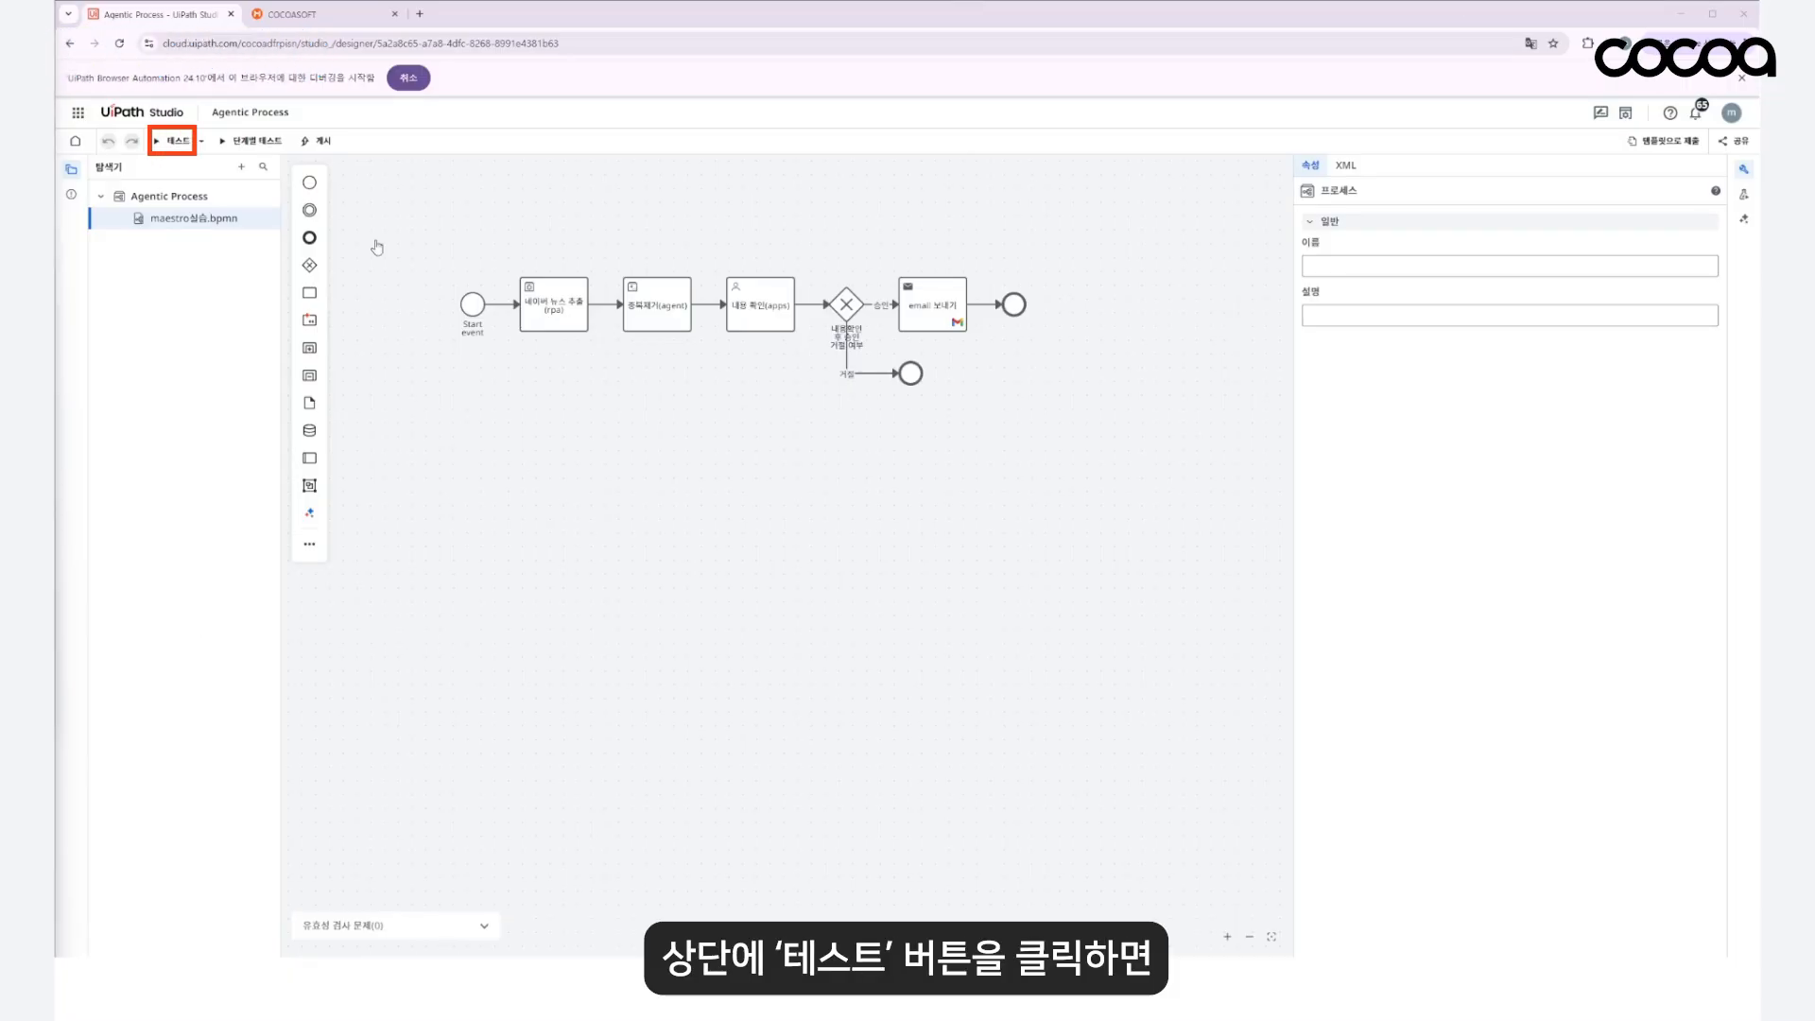
Step: Start a test run of the process and open the unassigned 뉴스내용 확인 task in UiPath Assistant
{"action": "left_click", "coordinate": [175, 142]}
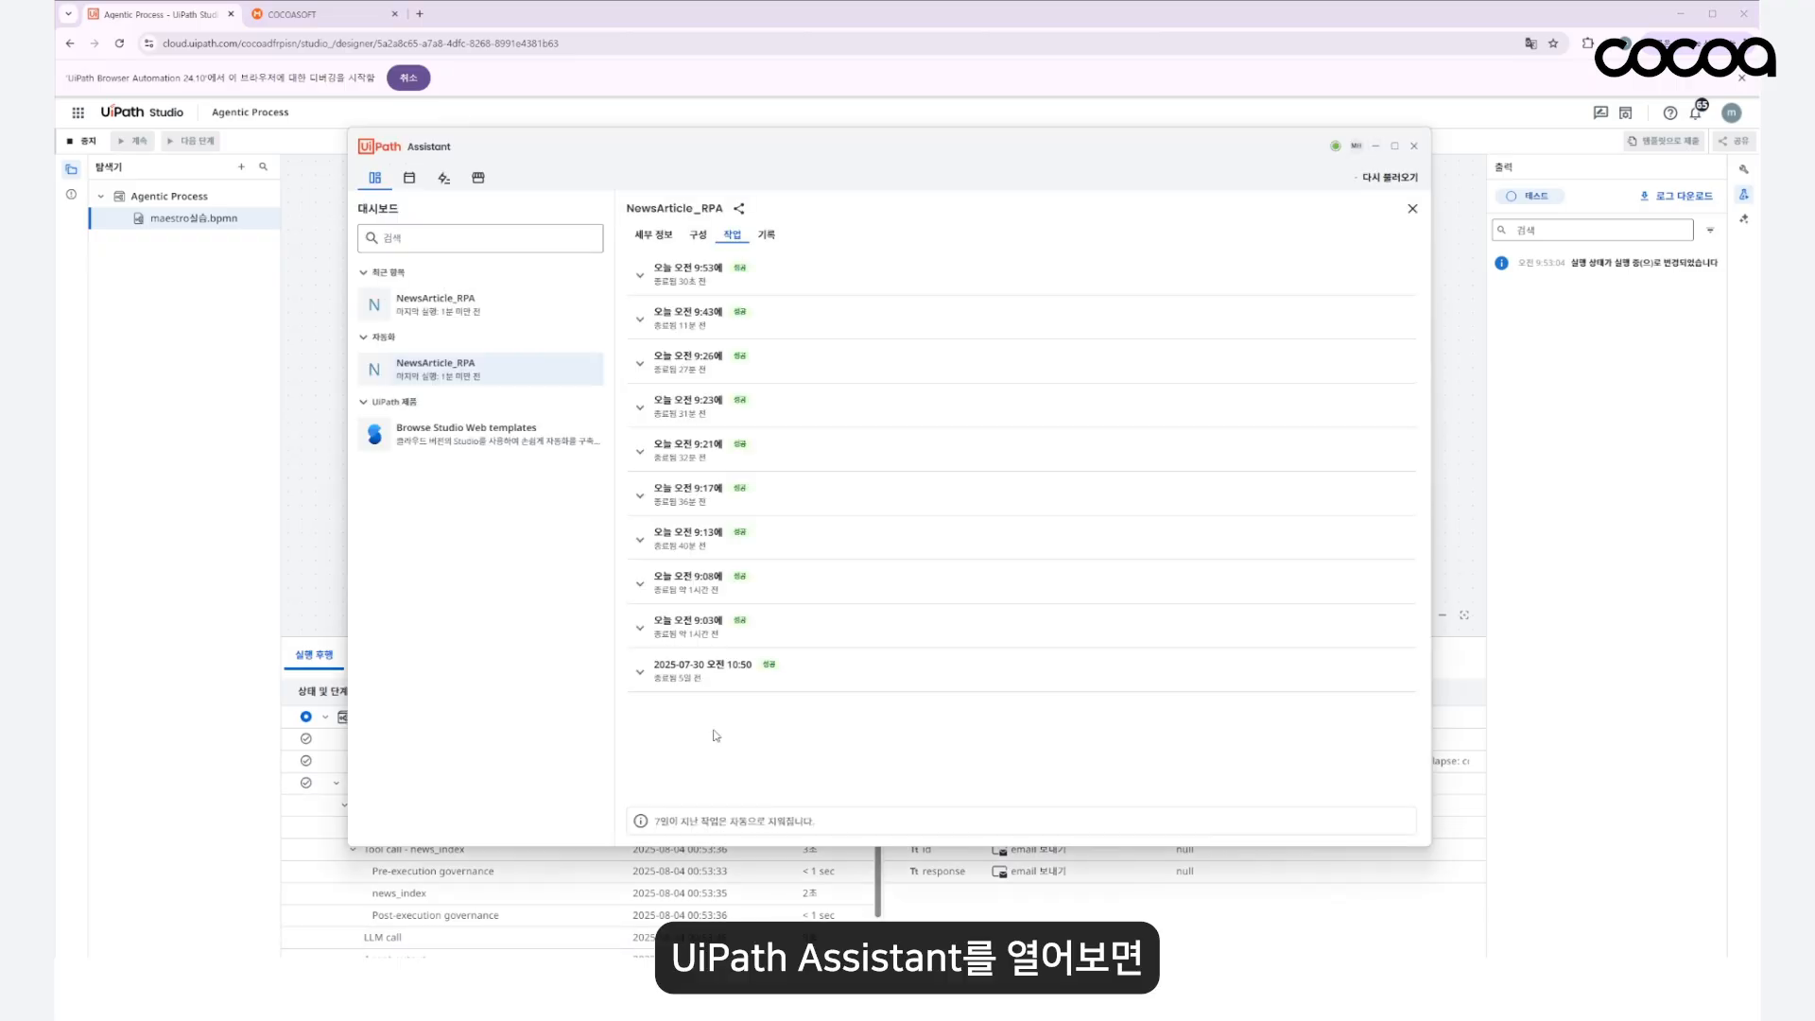
{"action": "left_click", "coordinate": [444, 181]}
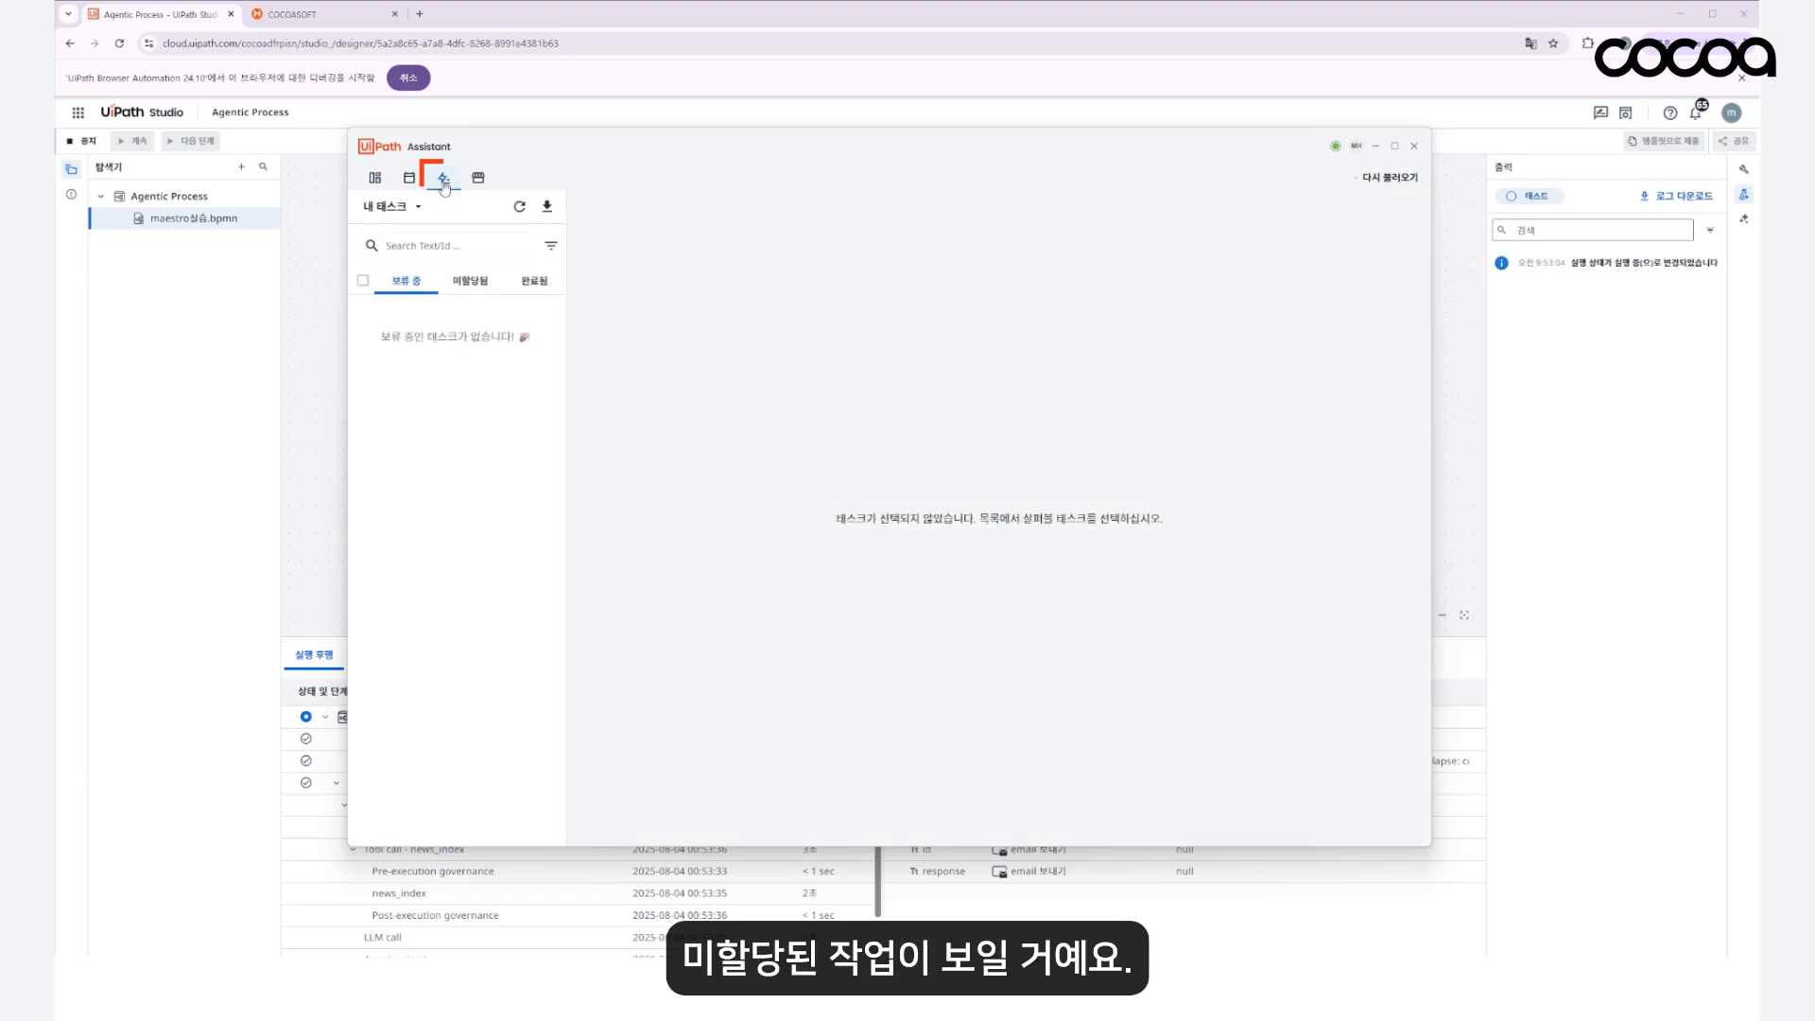
{"action": "left_click", "coordinate": [473, 287]}
{"action": "left_click", "coordinate": [476, 302]}
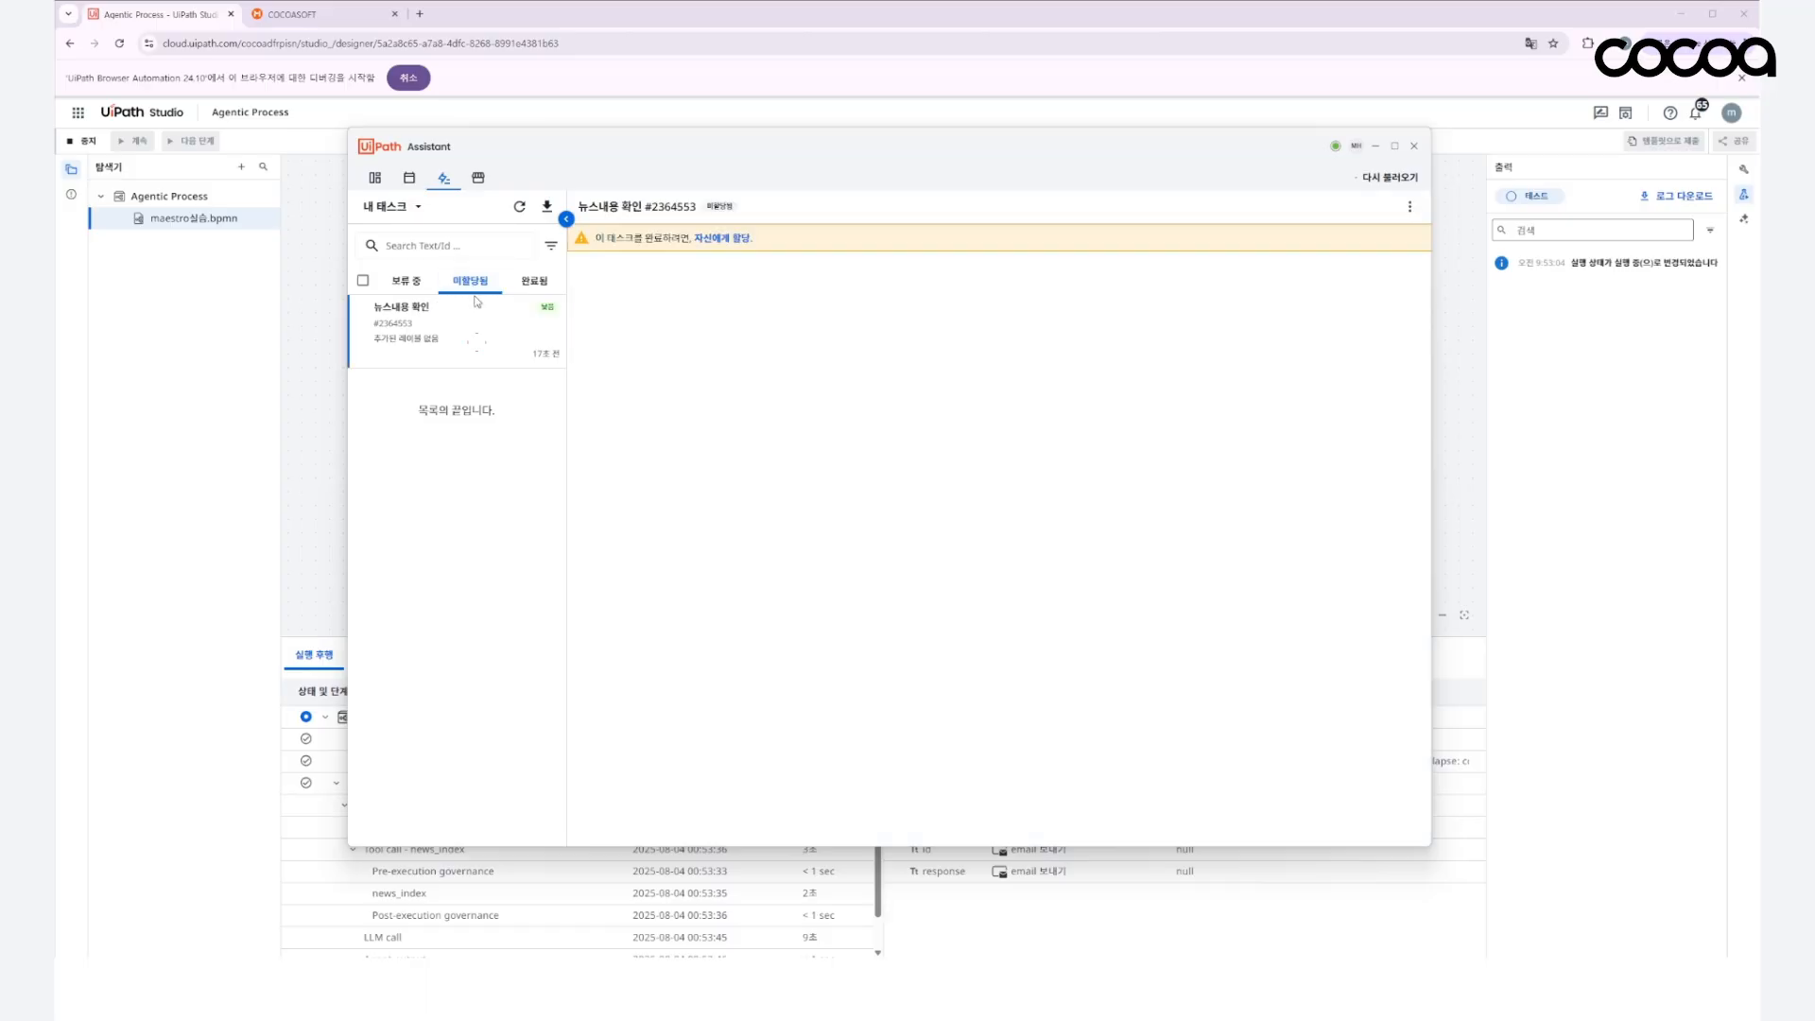
{"action": "left_click", "coordinate": [479, 343]}
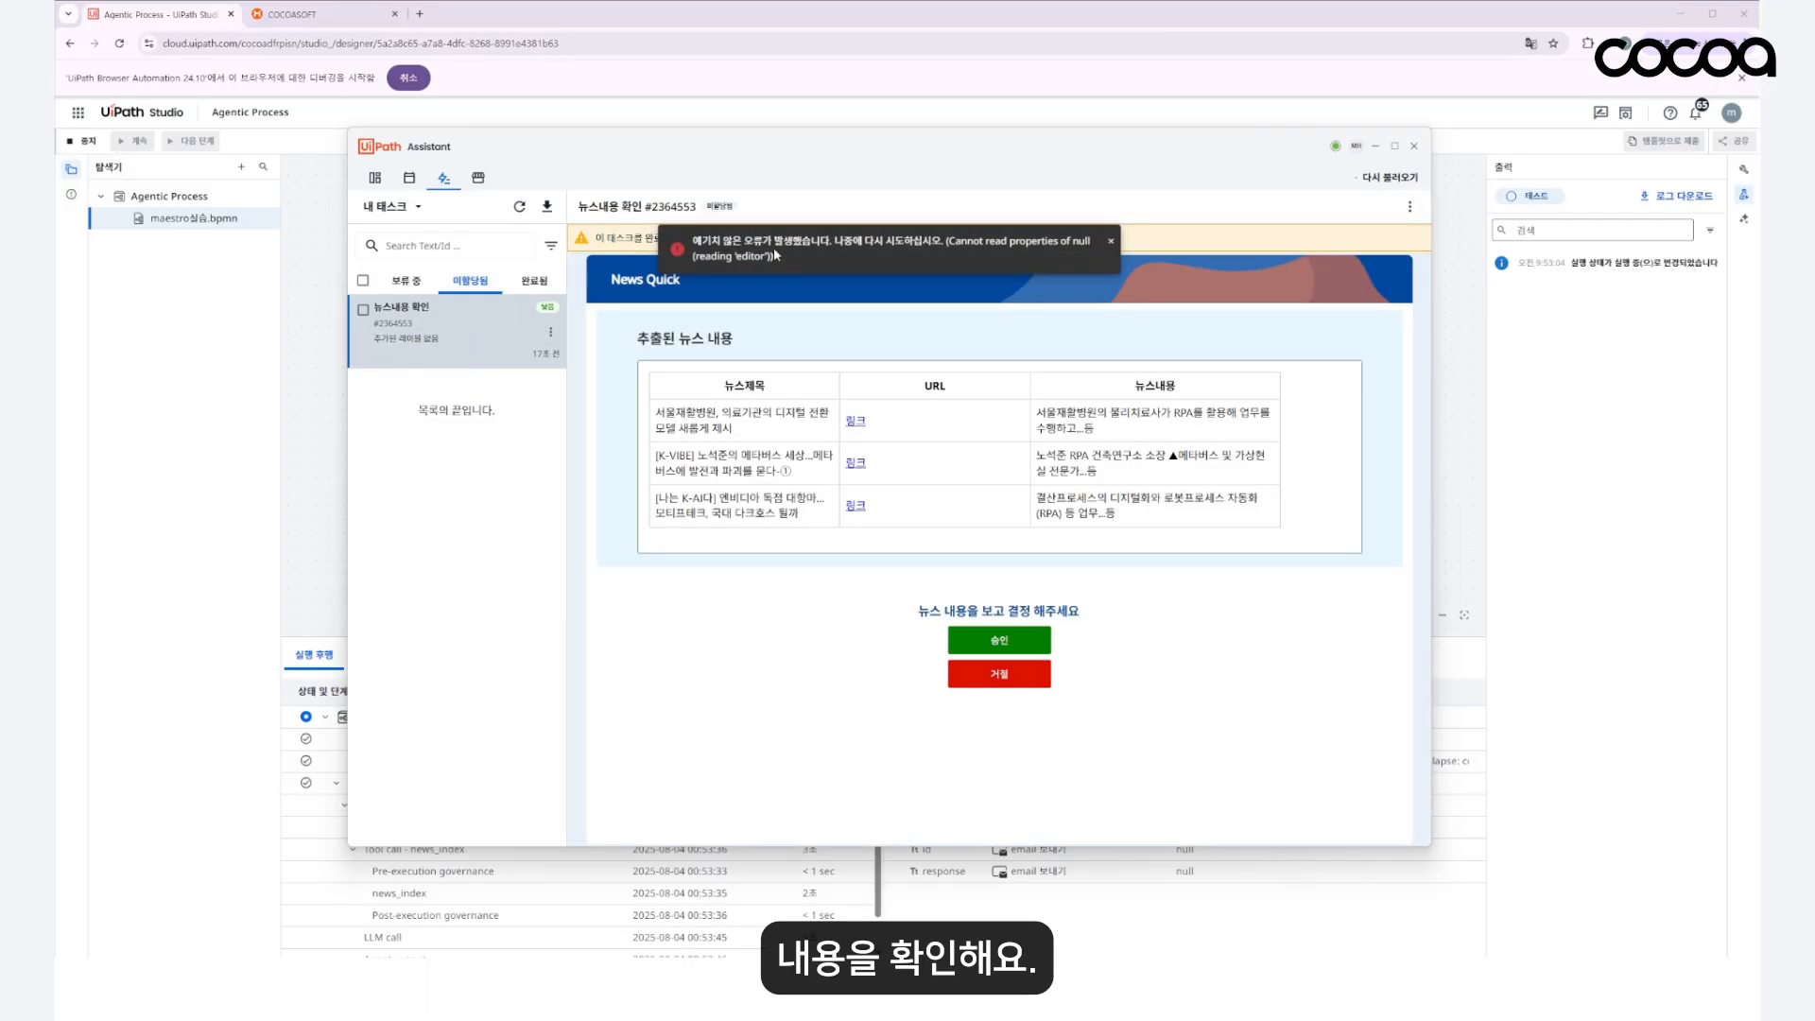
Step: Assign the 뉴스내용 확인 task to yourself, approve the extracted news with 승인, and return to the process run in Studio
{"action": "left_click", "coordinate": [723, 237]}
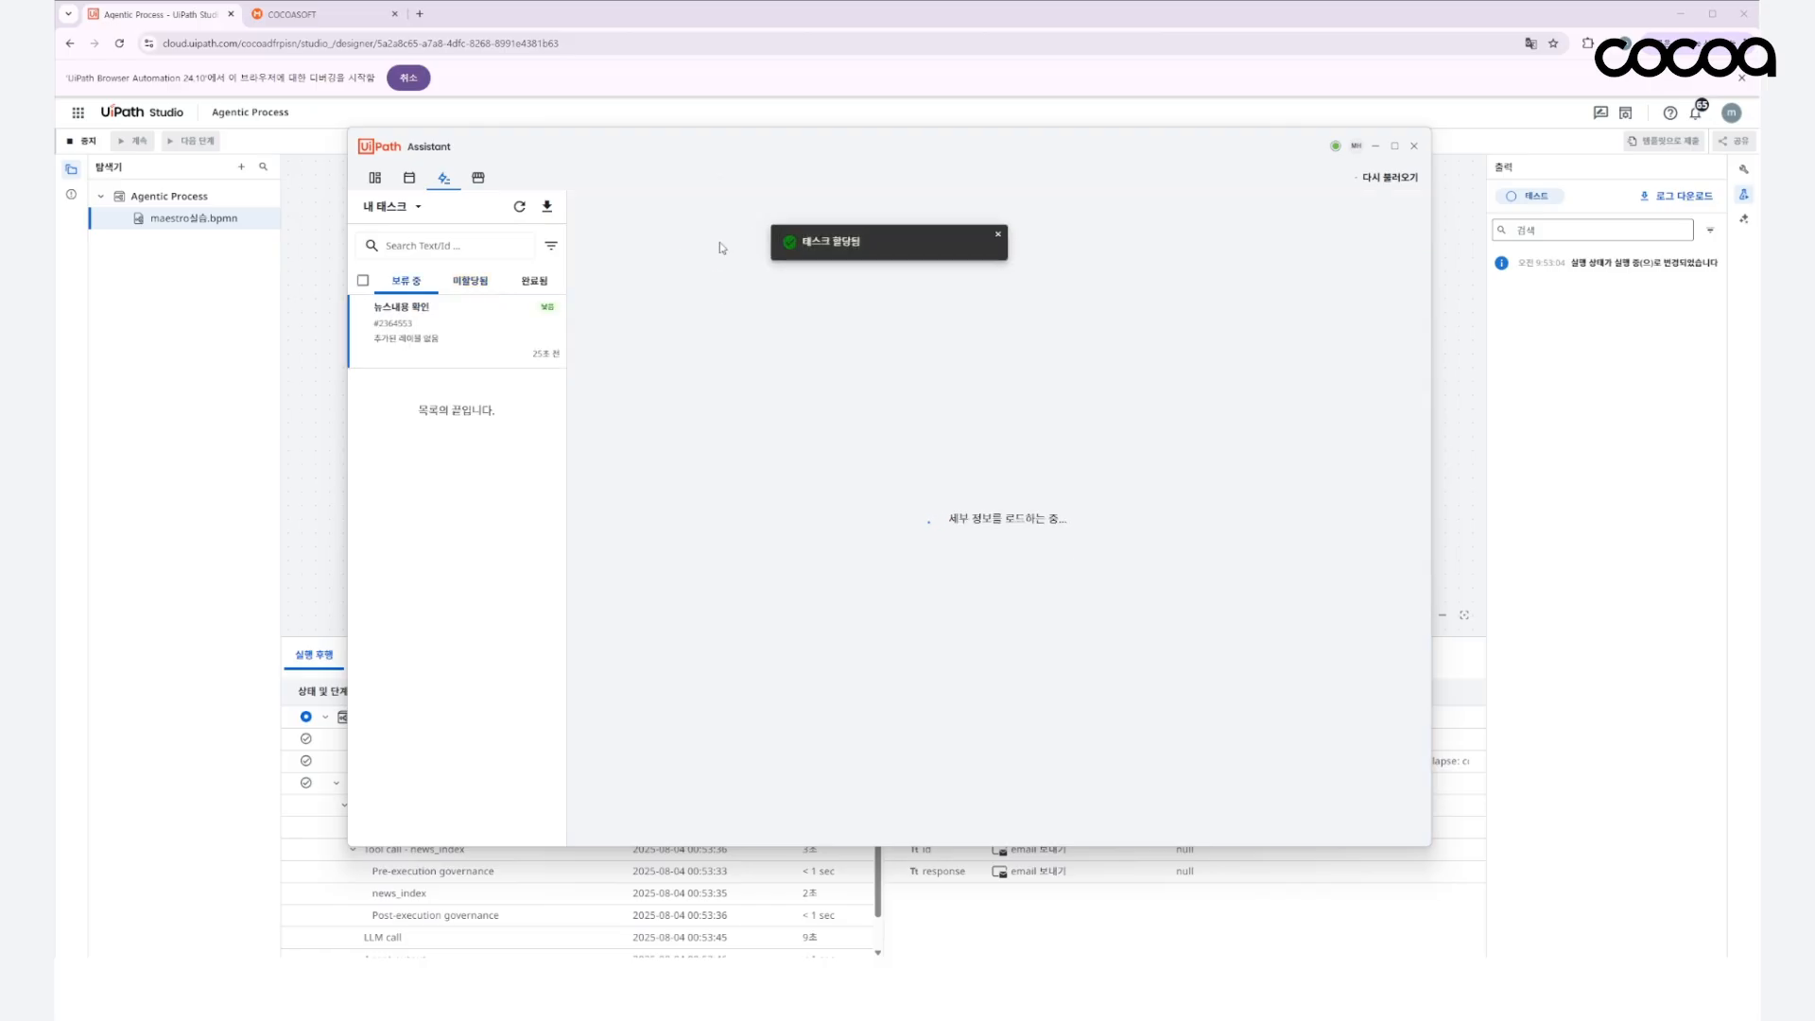
{"action": "left_click", "coordinate": [465, 337]}
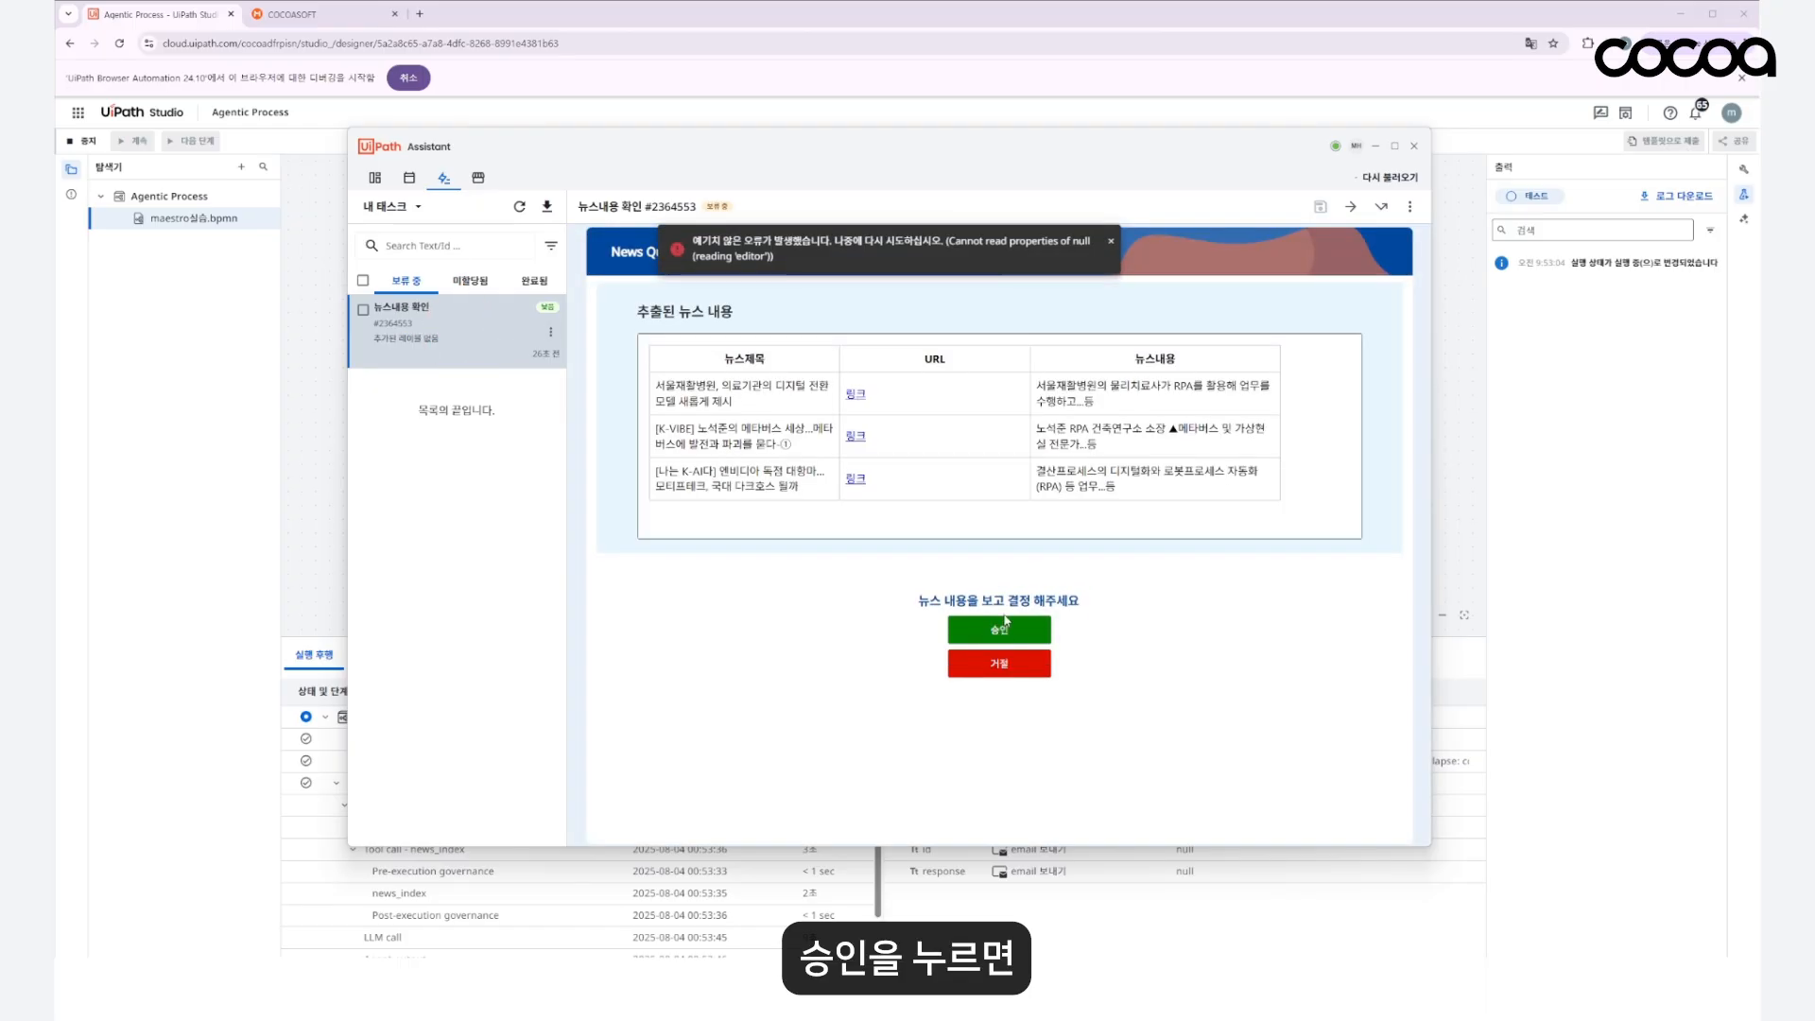
{"action": "left_click", "coordinate": [999, 632]}
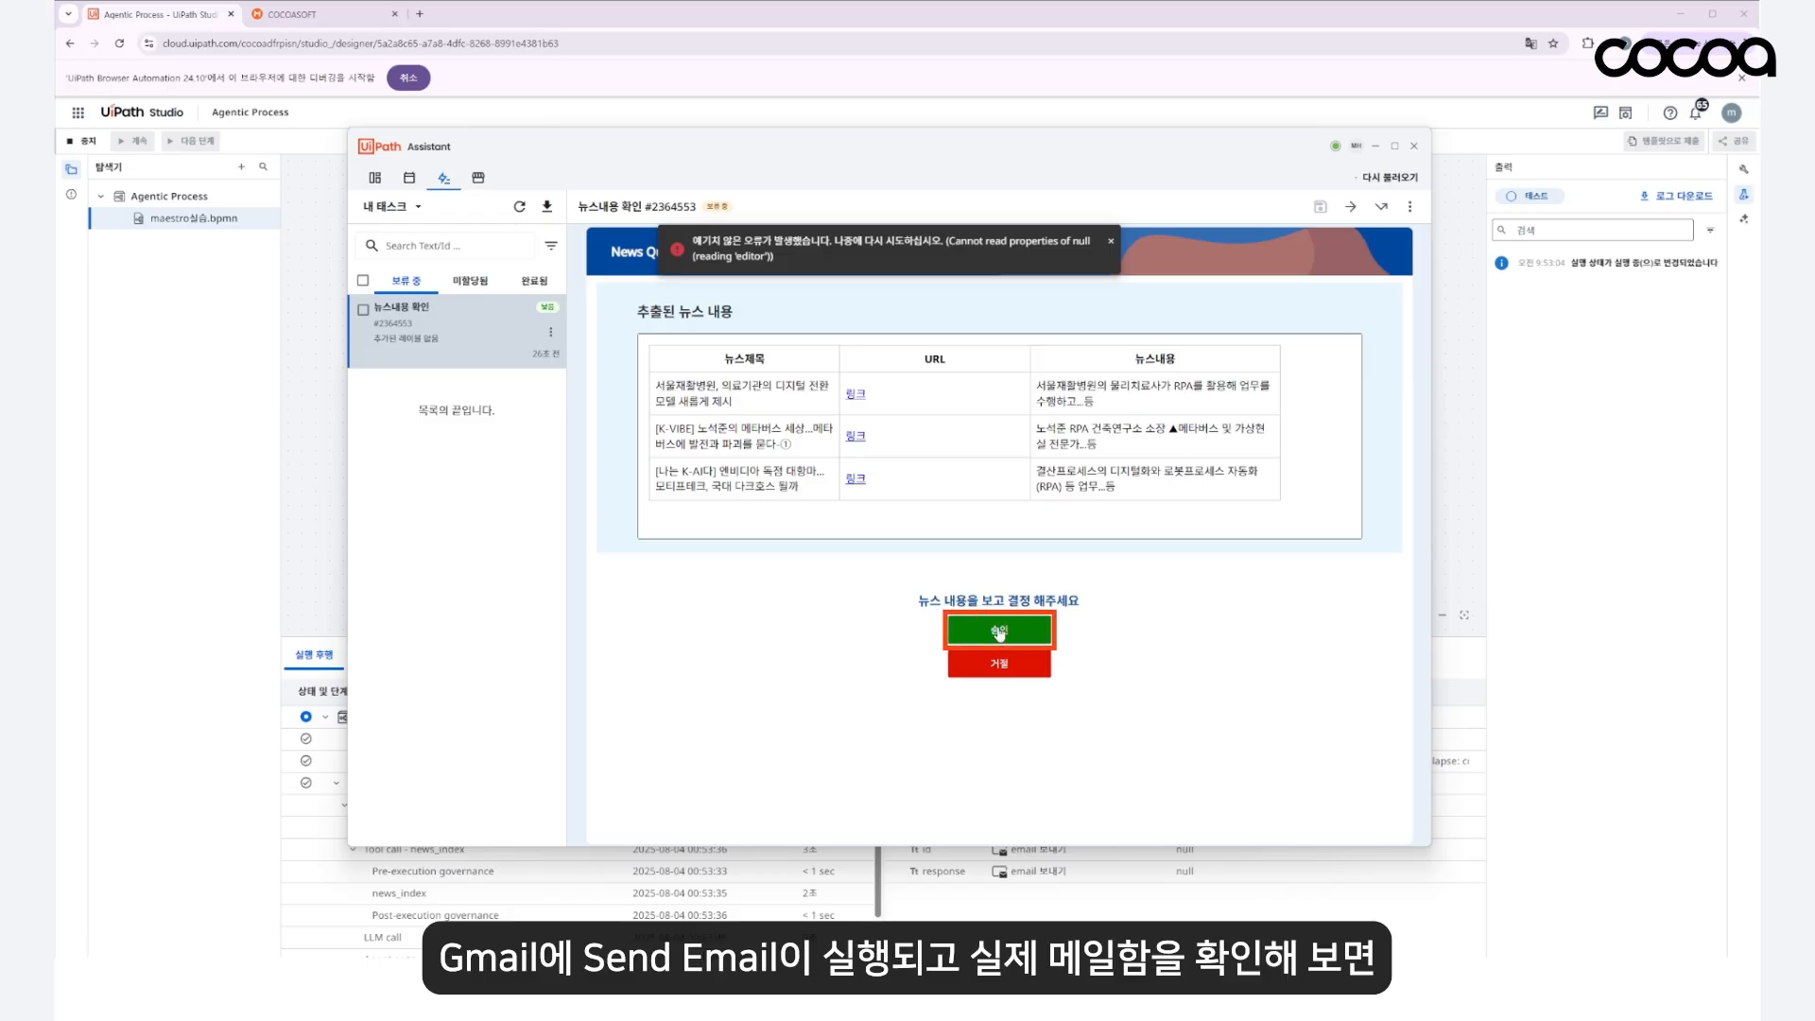
{"action": "left_click", "coordinate": [1448, 495]}
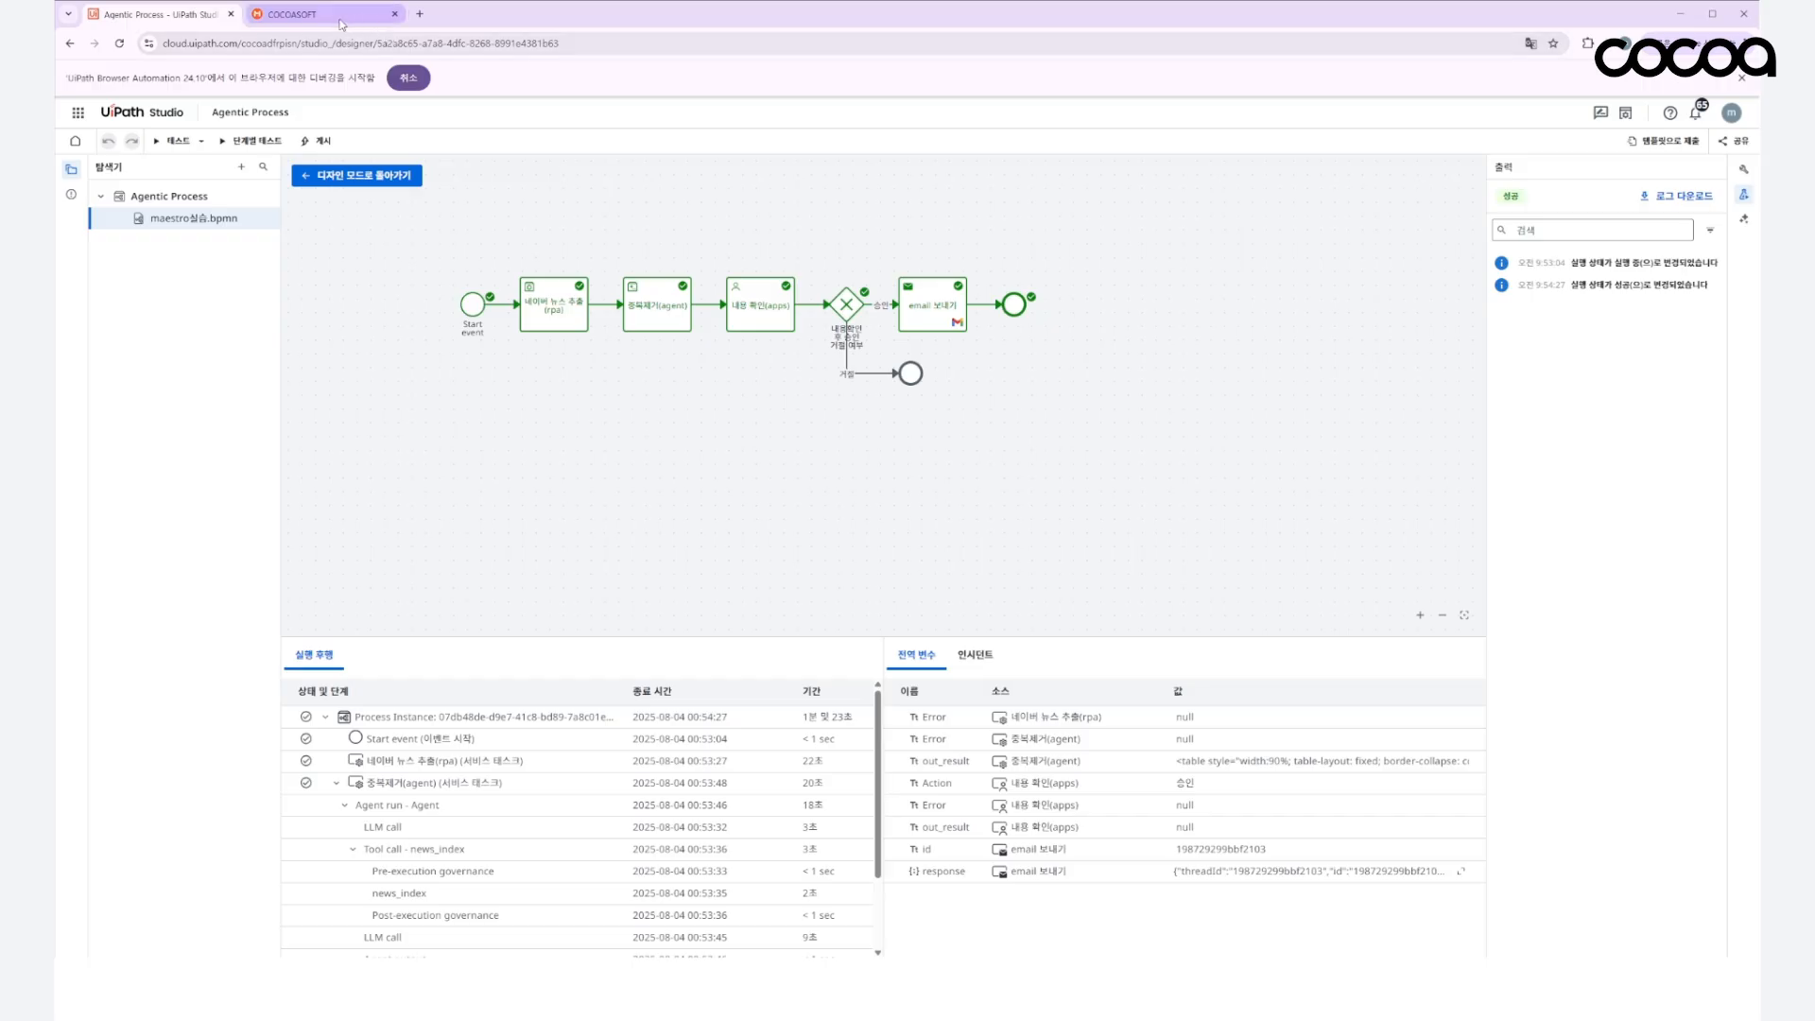
Step: Check the received 네이버 뉴스 3개 추출 mail in the COCOASOFT inbox, view its first linked article, and close the article and mailbox
{"action": "mouse_move", "coordinate": [342, 25]}
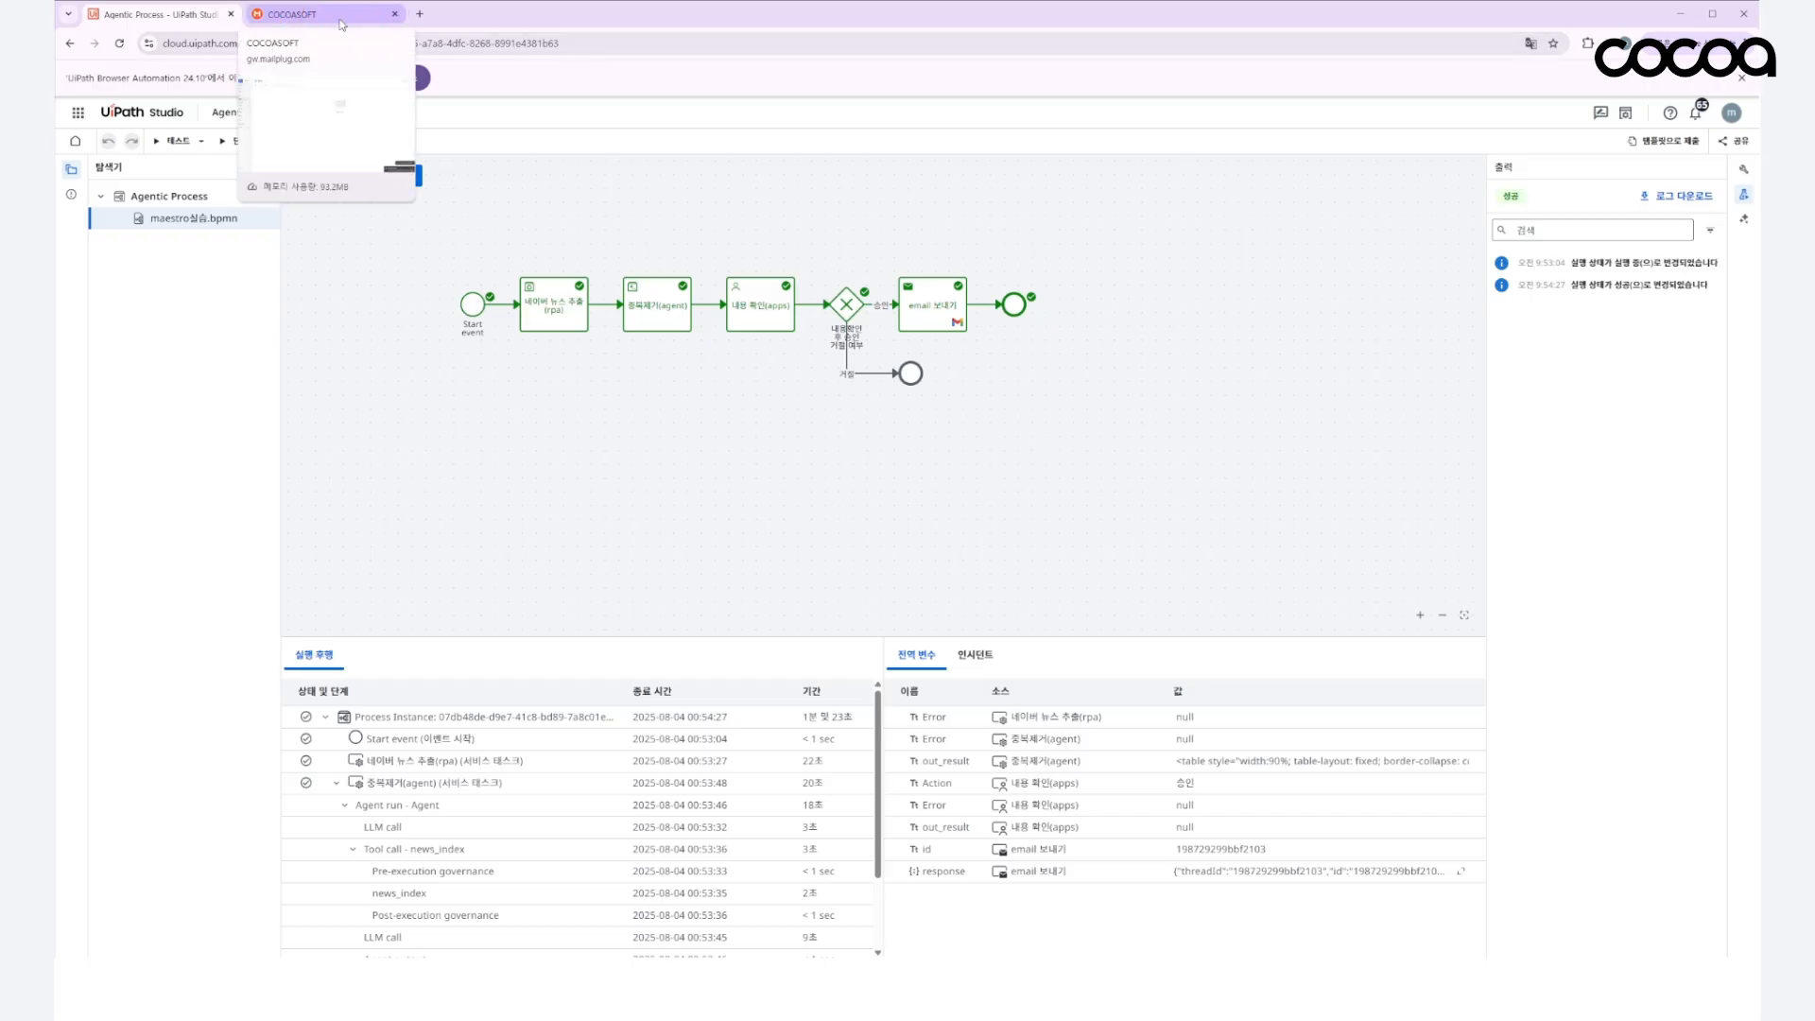
{"action": "left_click", "coordinate": [342, 24]}
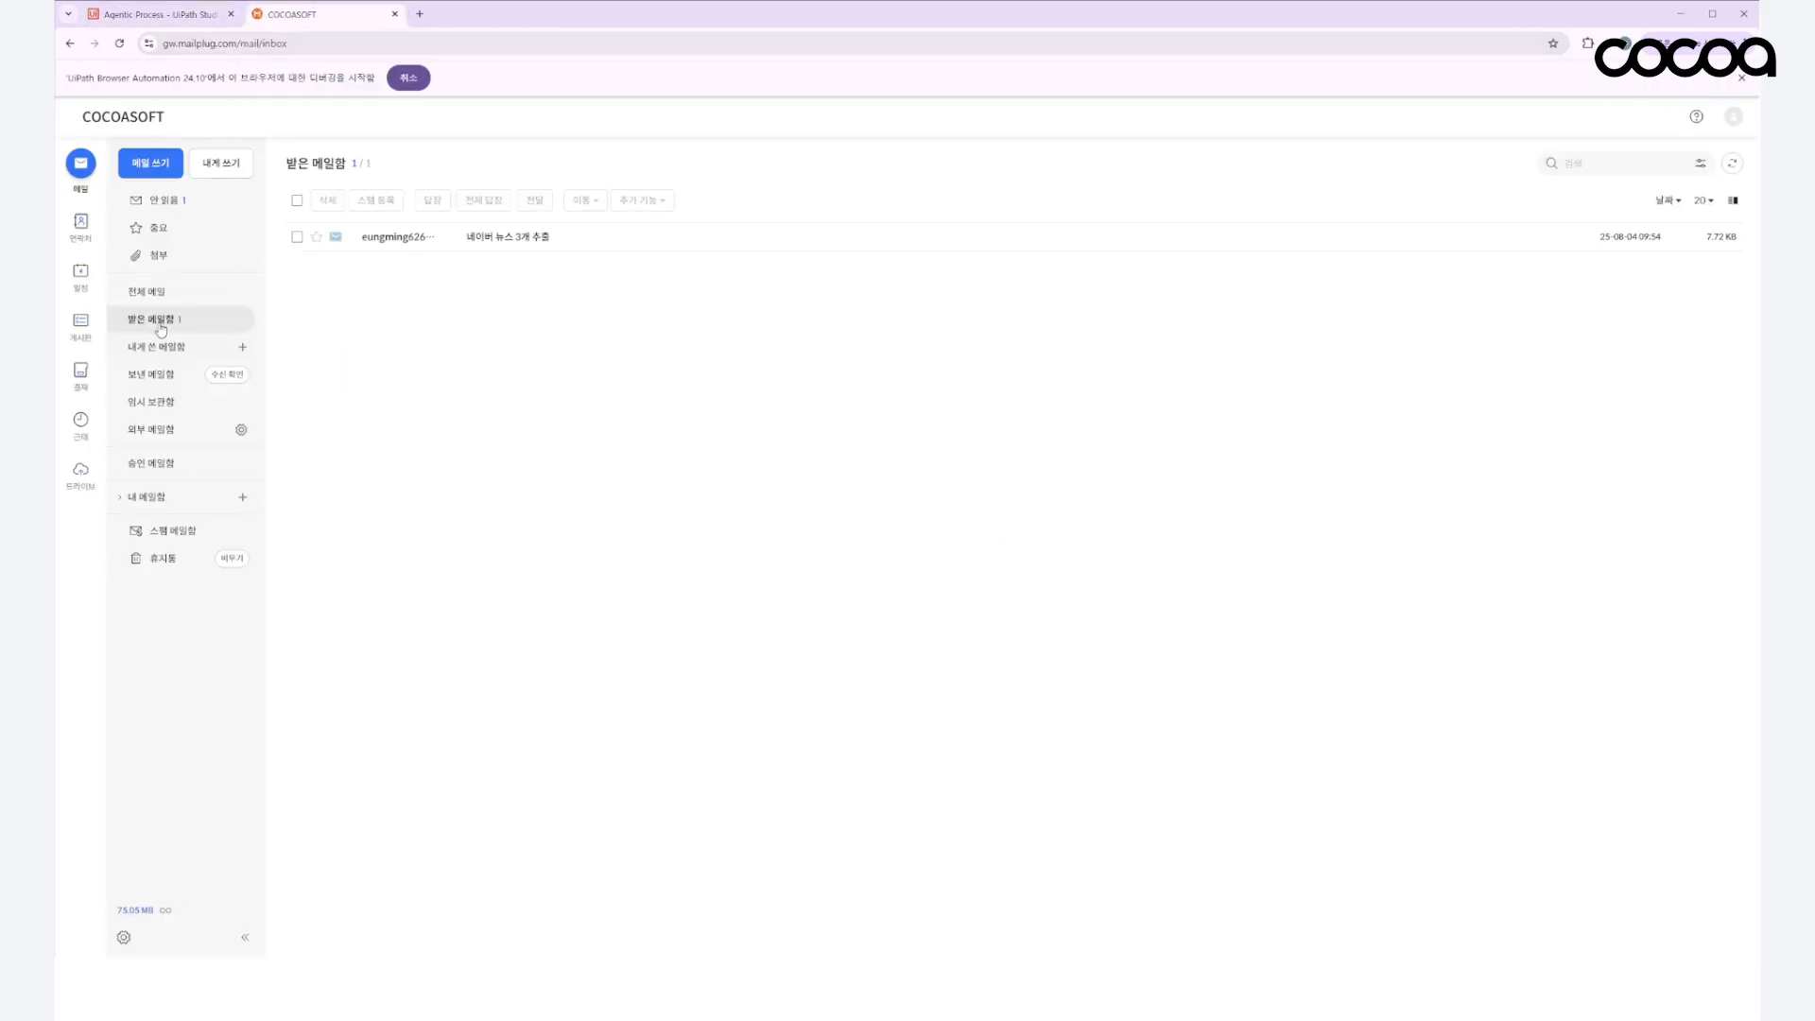
{"action": "left_click", "coordinate": [520, 249]}
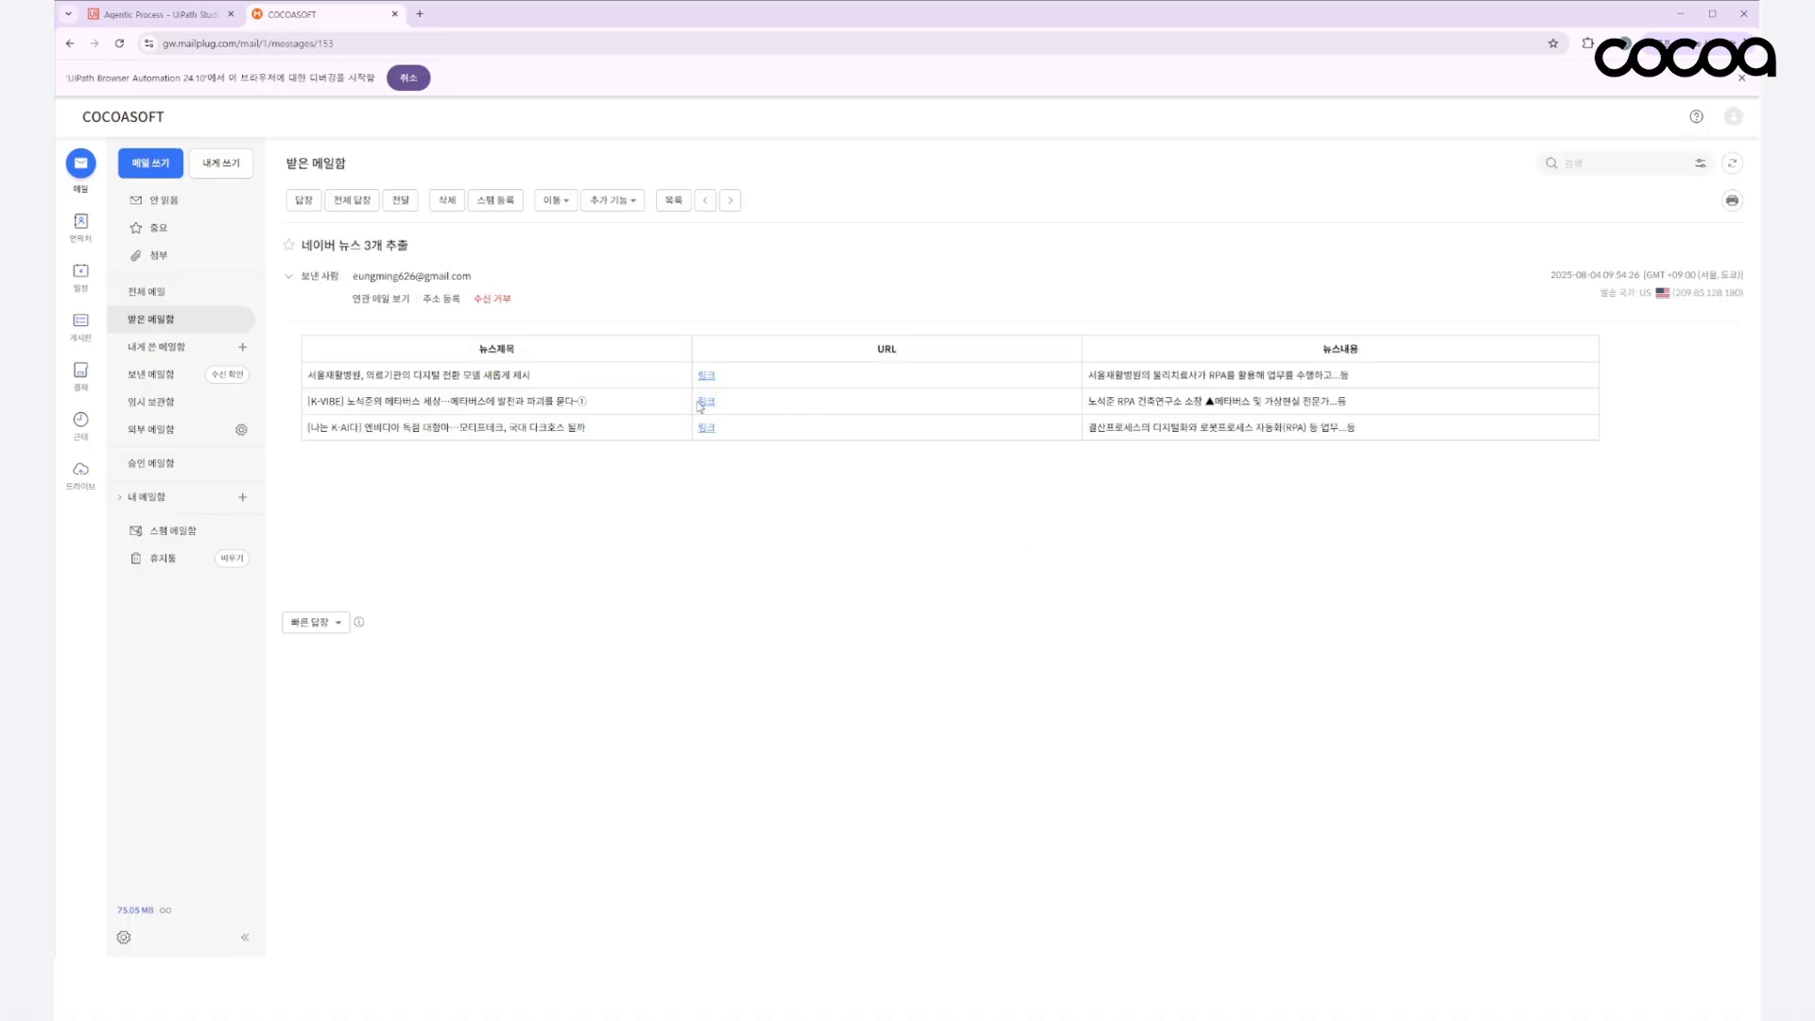
{"action": "left_click", "coordinate": [707, 376]}
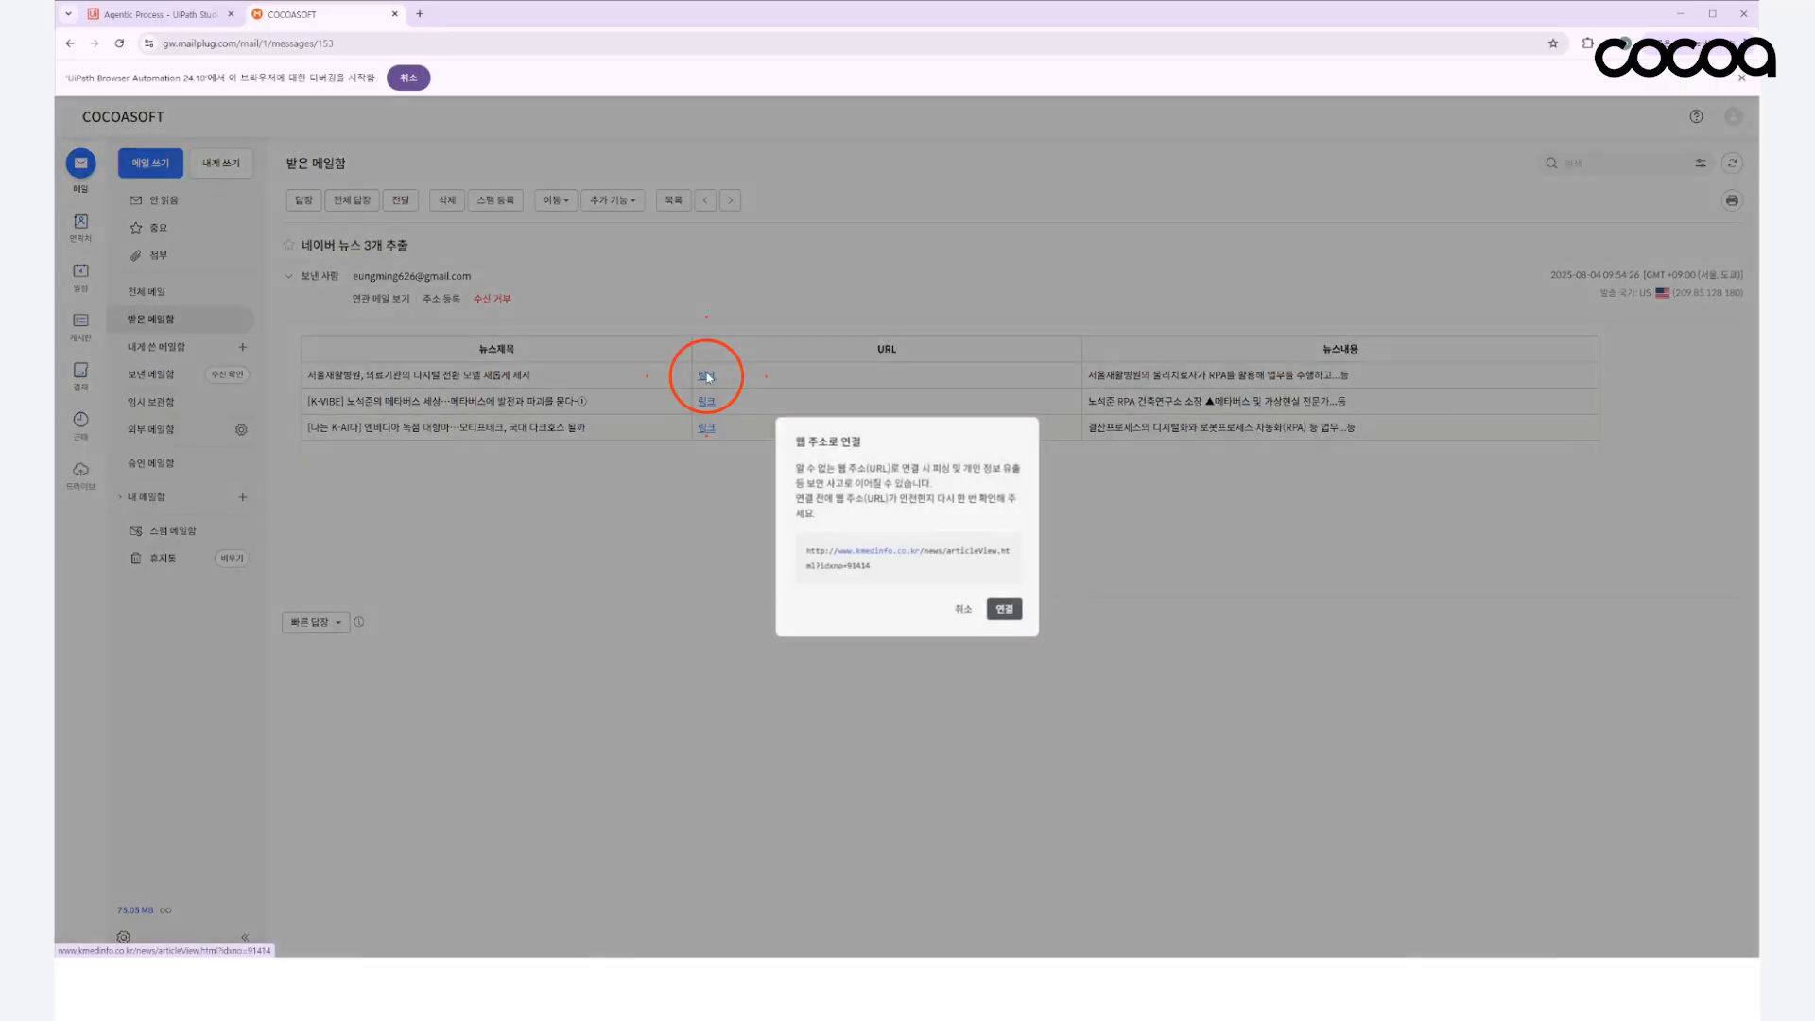
{"action": "left_click", "coordinate": [1004, 610]}
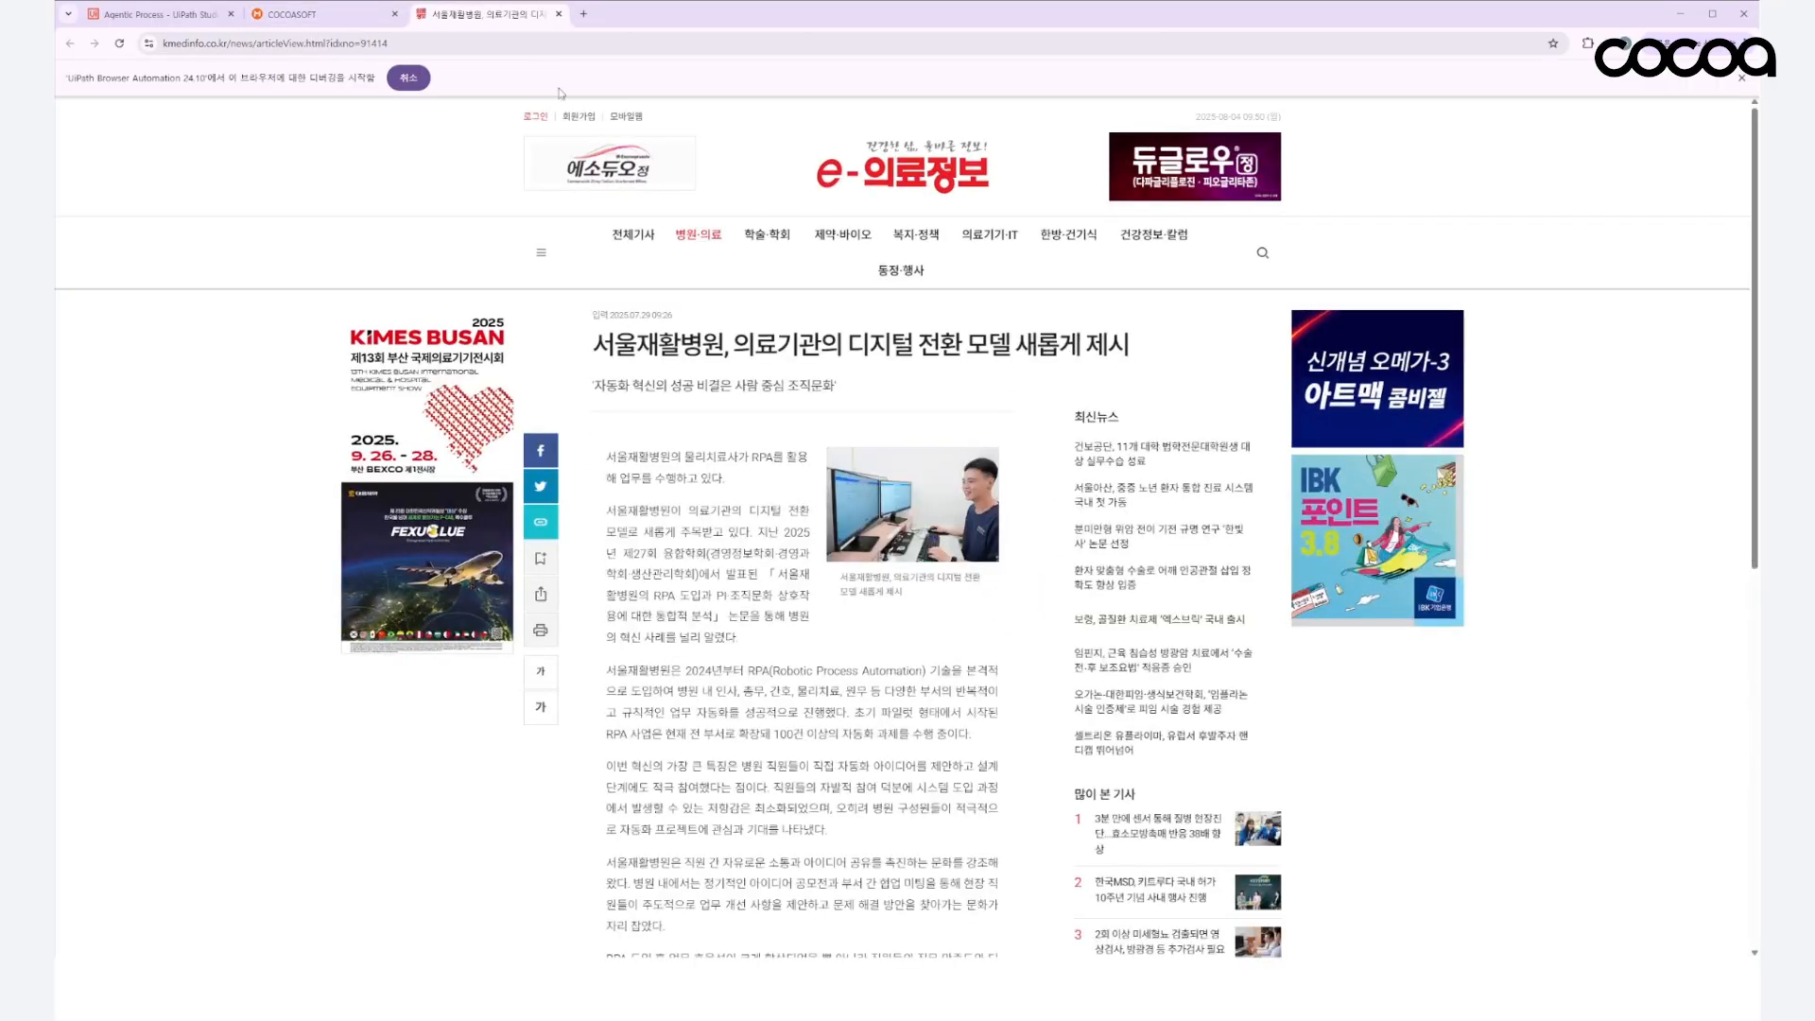
{"action": "key", "text": "ctrl+w"}
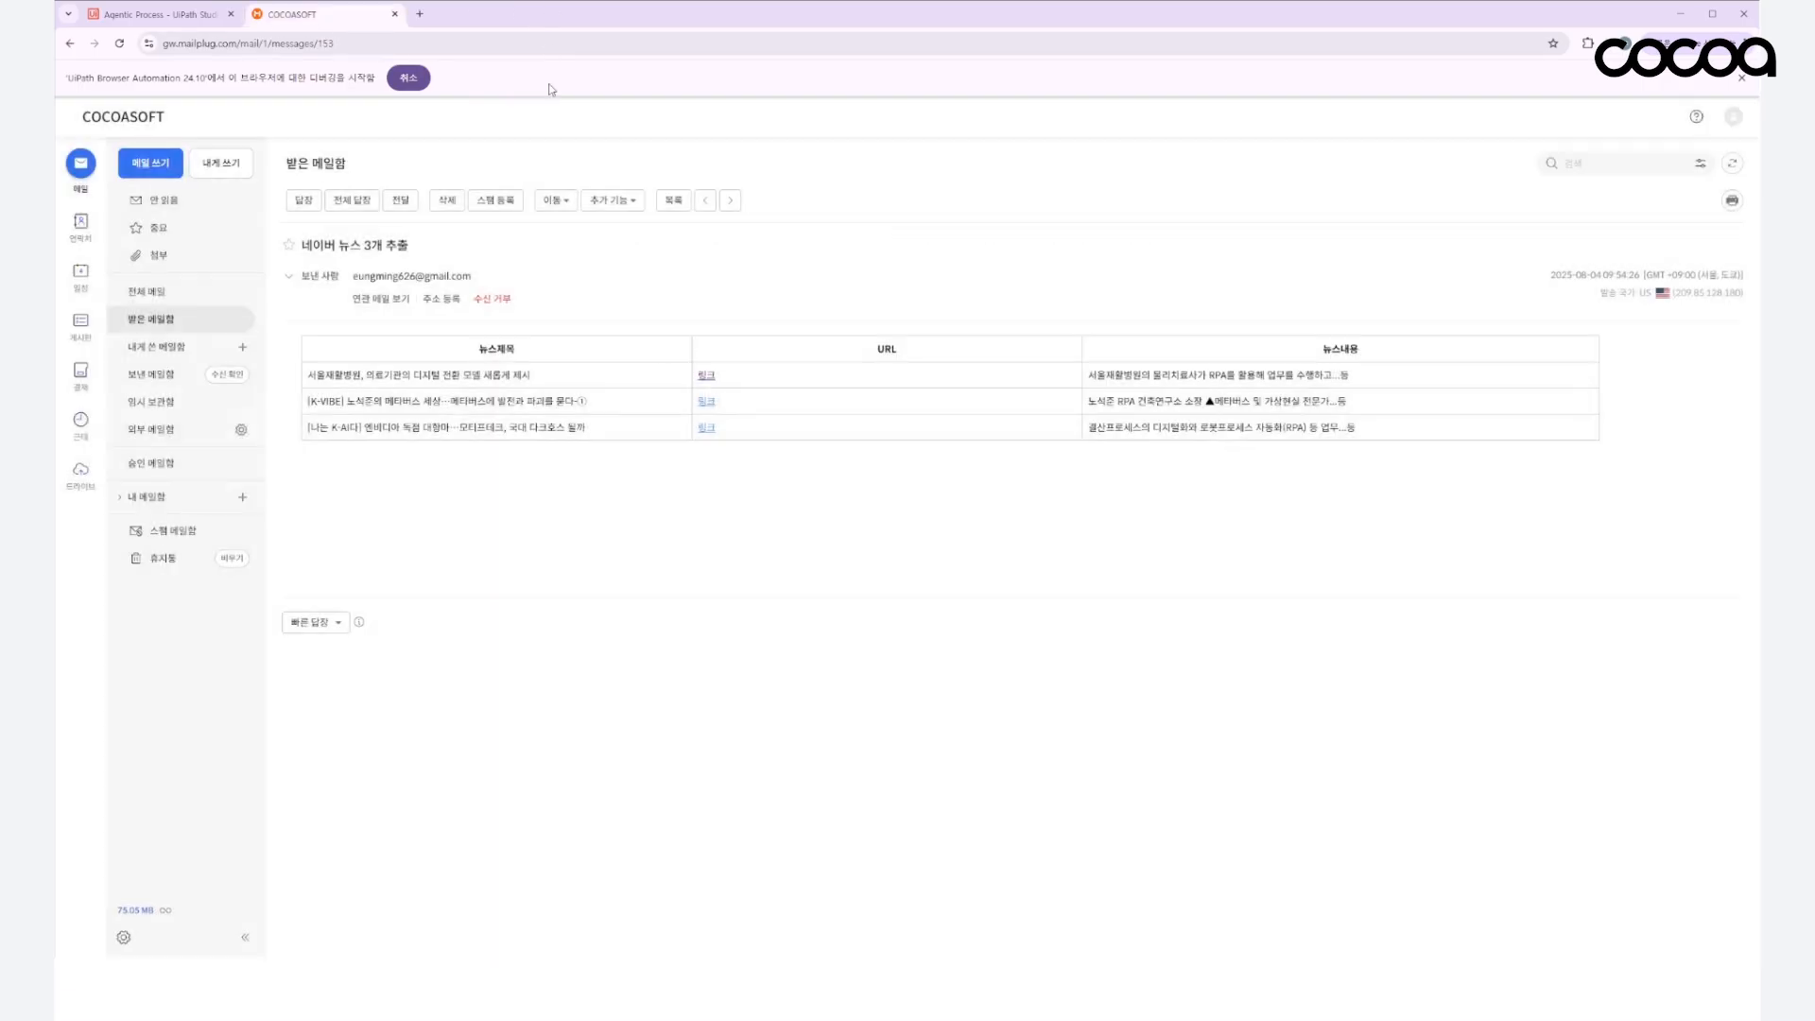
{"action": "left_click", "coordinate": [395, 14]}
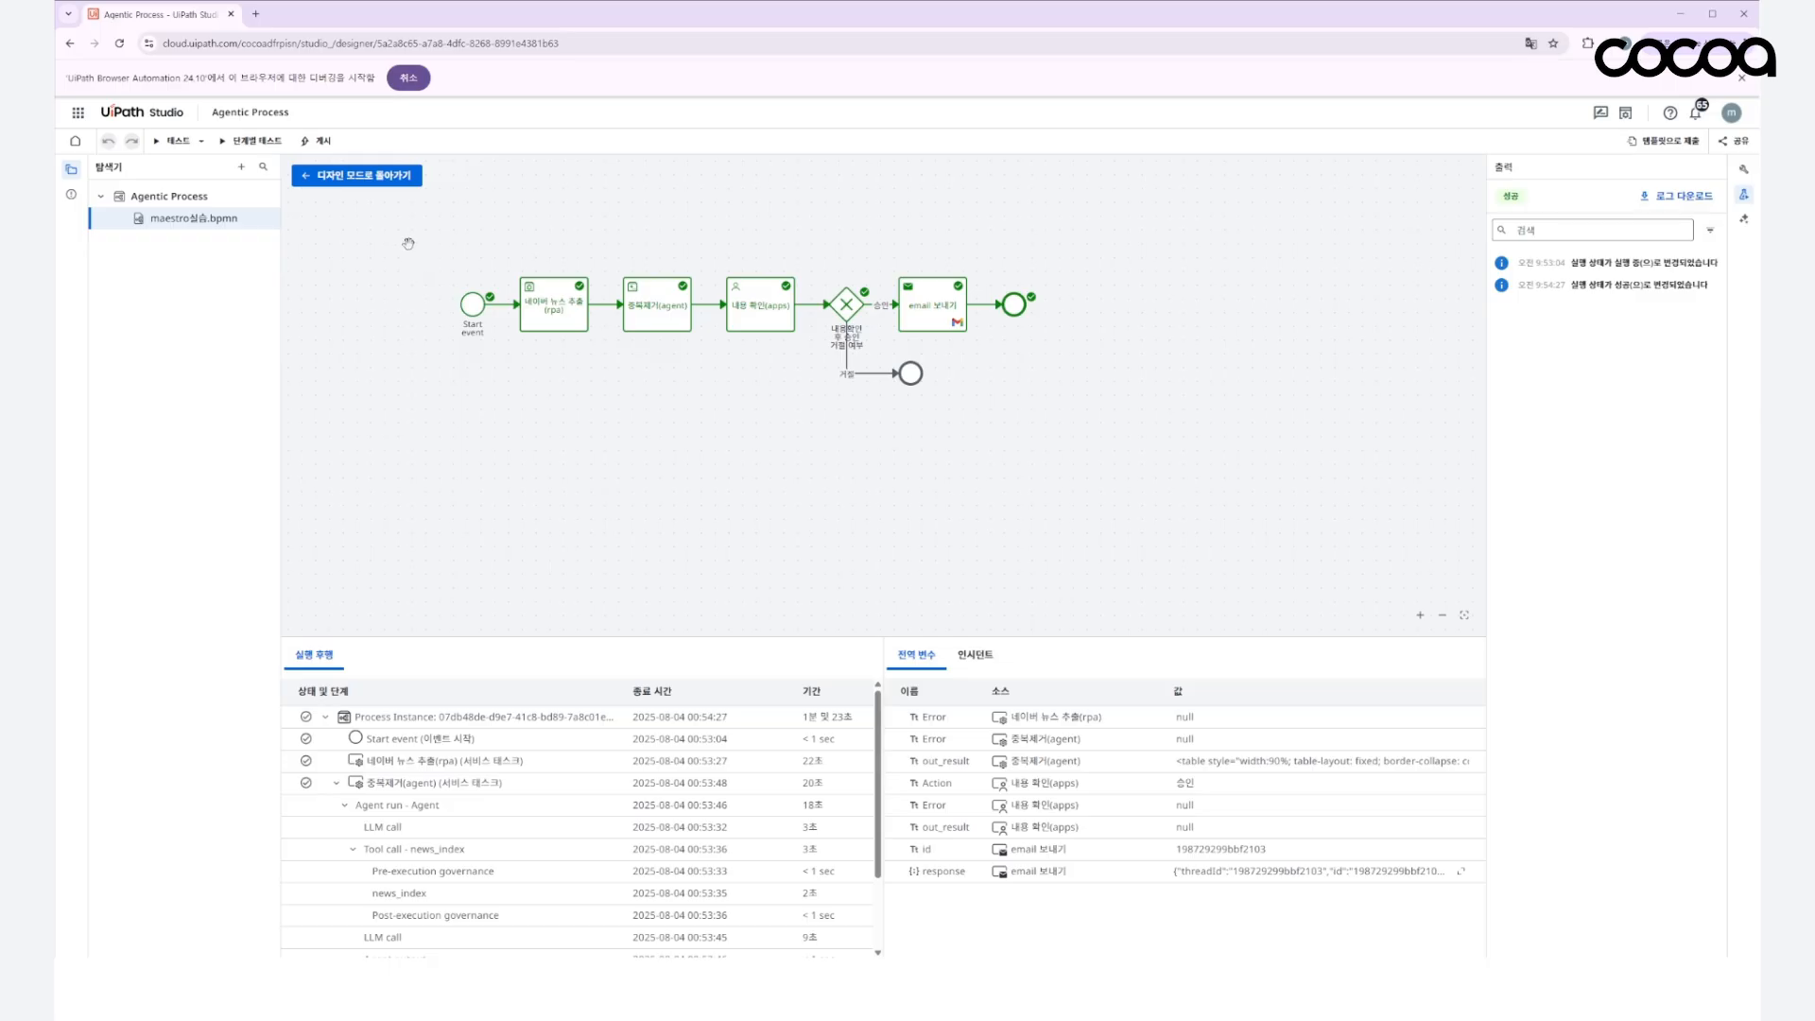
Step: Run the process test again and open the new unassigned 뉴스내용 확인 task in UiPath Assistant
{"action": "left_click", "coordinate": [176, 143]}
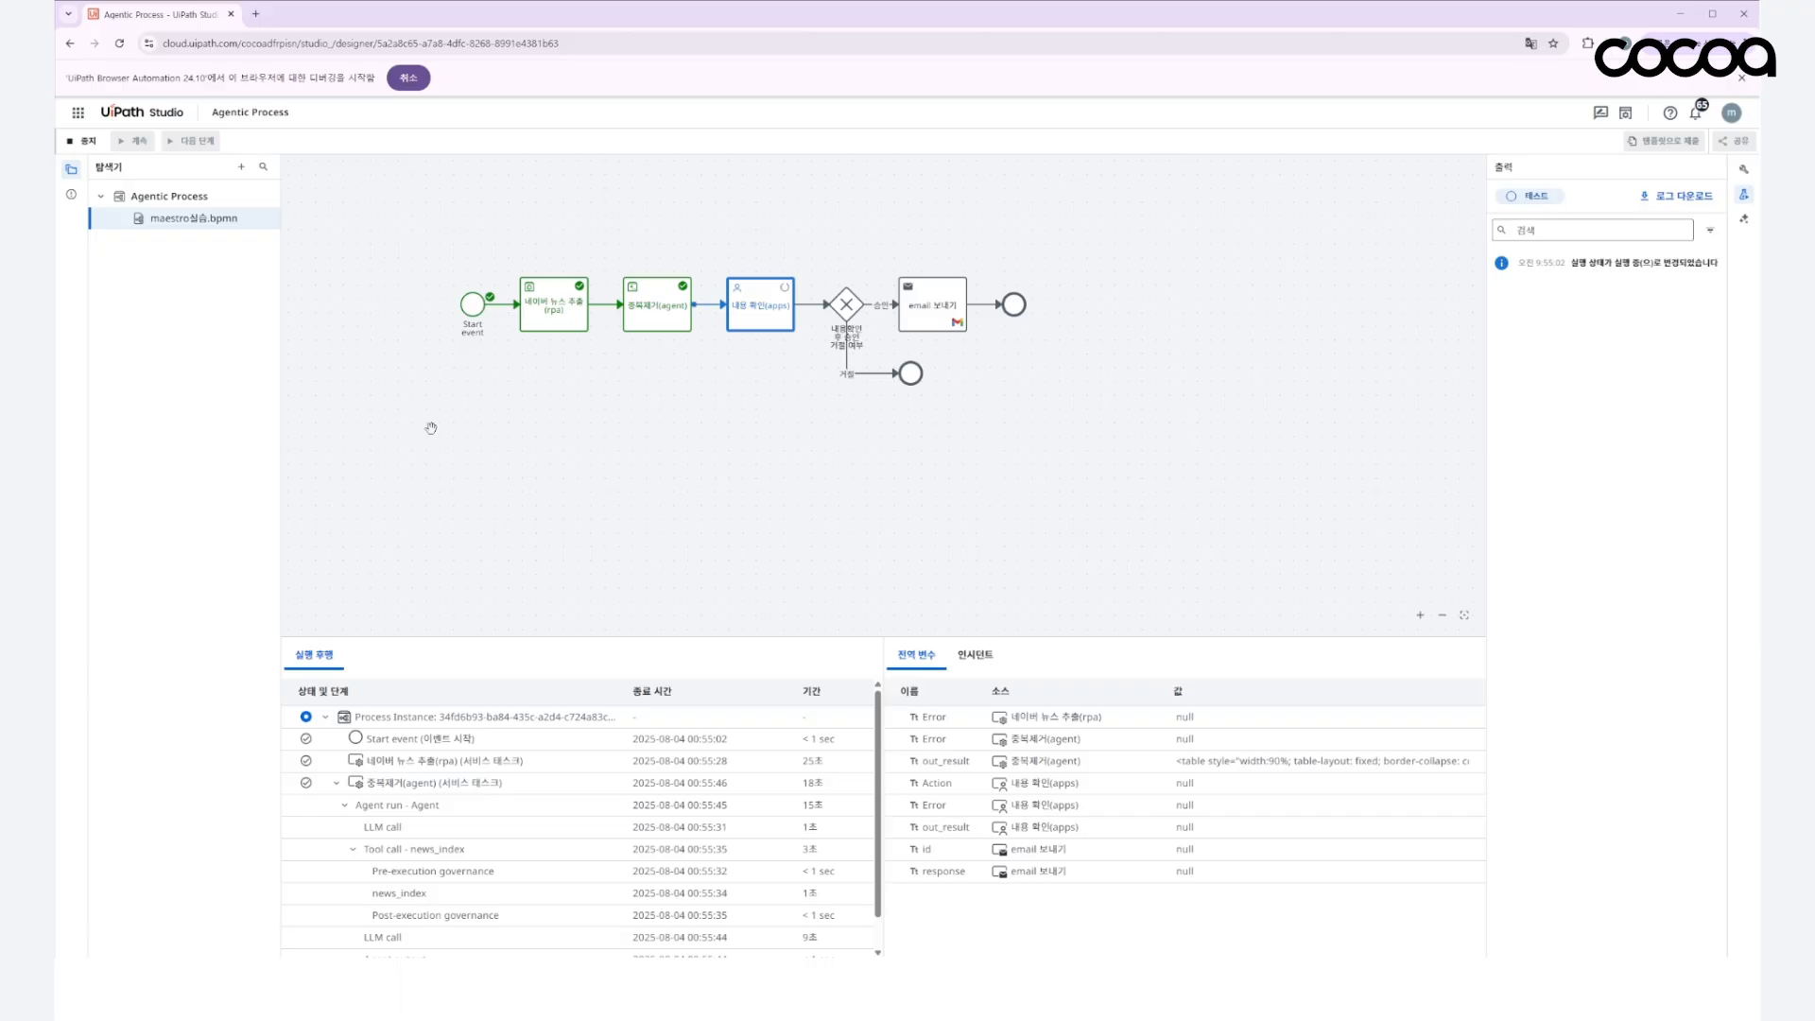
{"action": "left_click", "coordinate": [768, 979]}
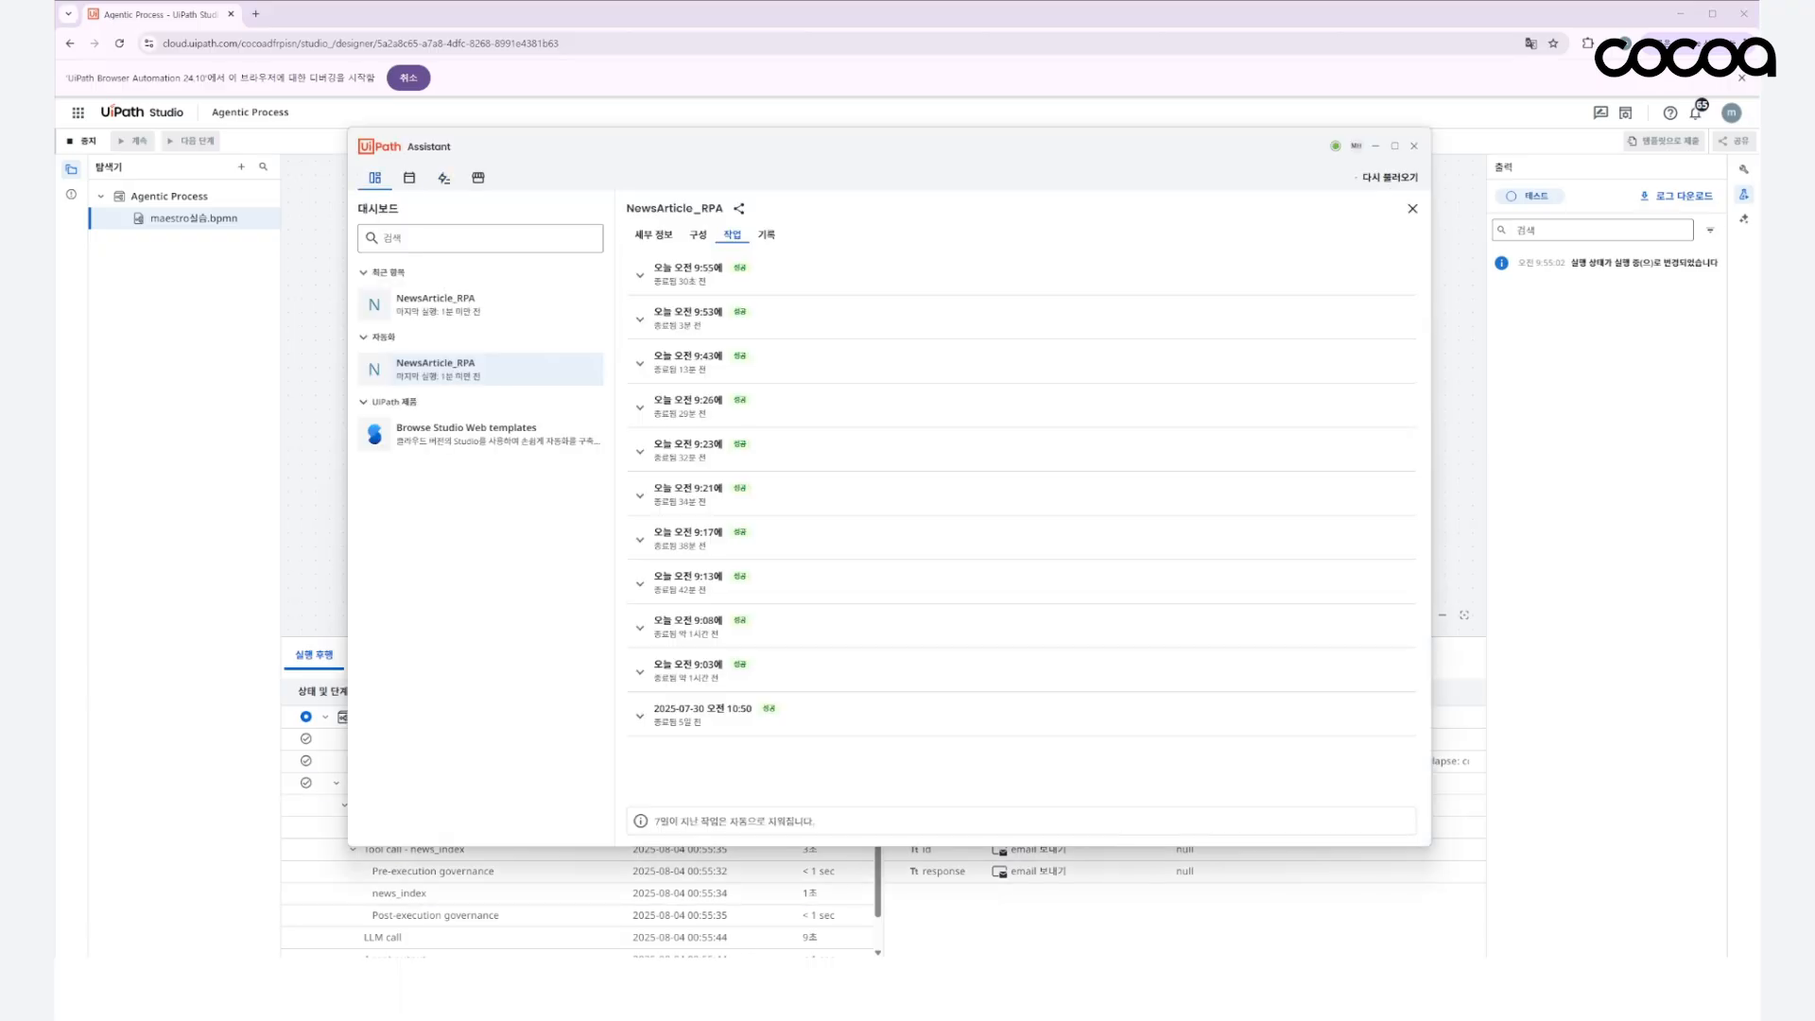
{"action": "left_click", "coordinate": [443, 178]}
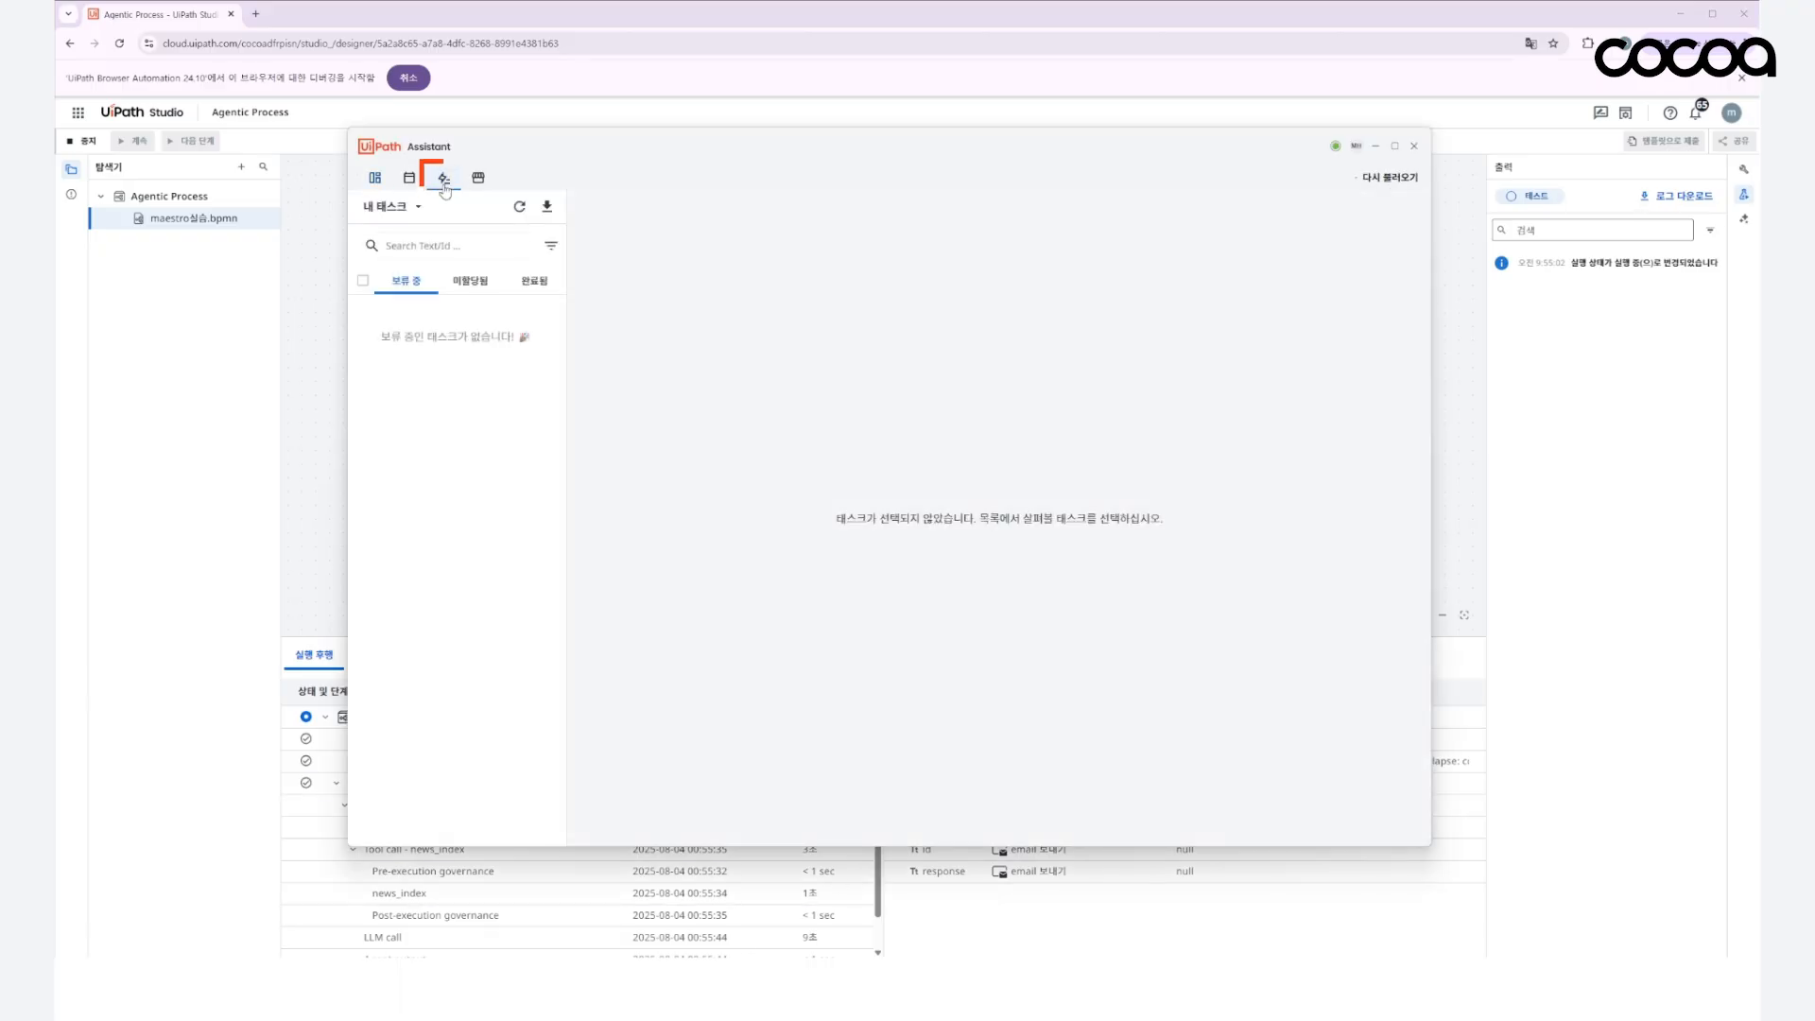
{"action": "left_click", "coordinate": [463, 283]}
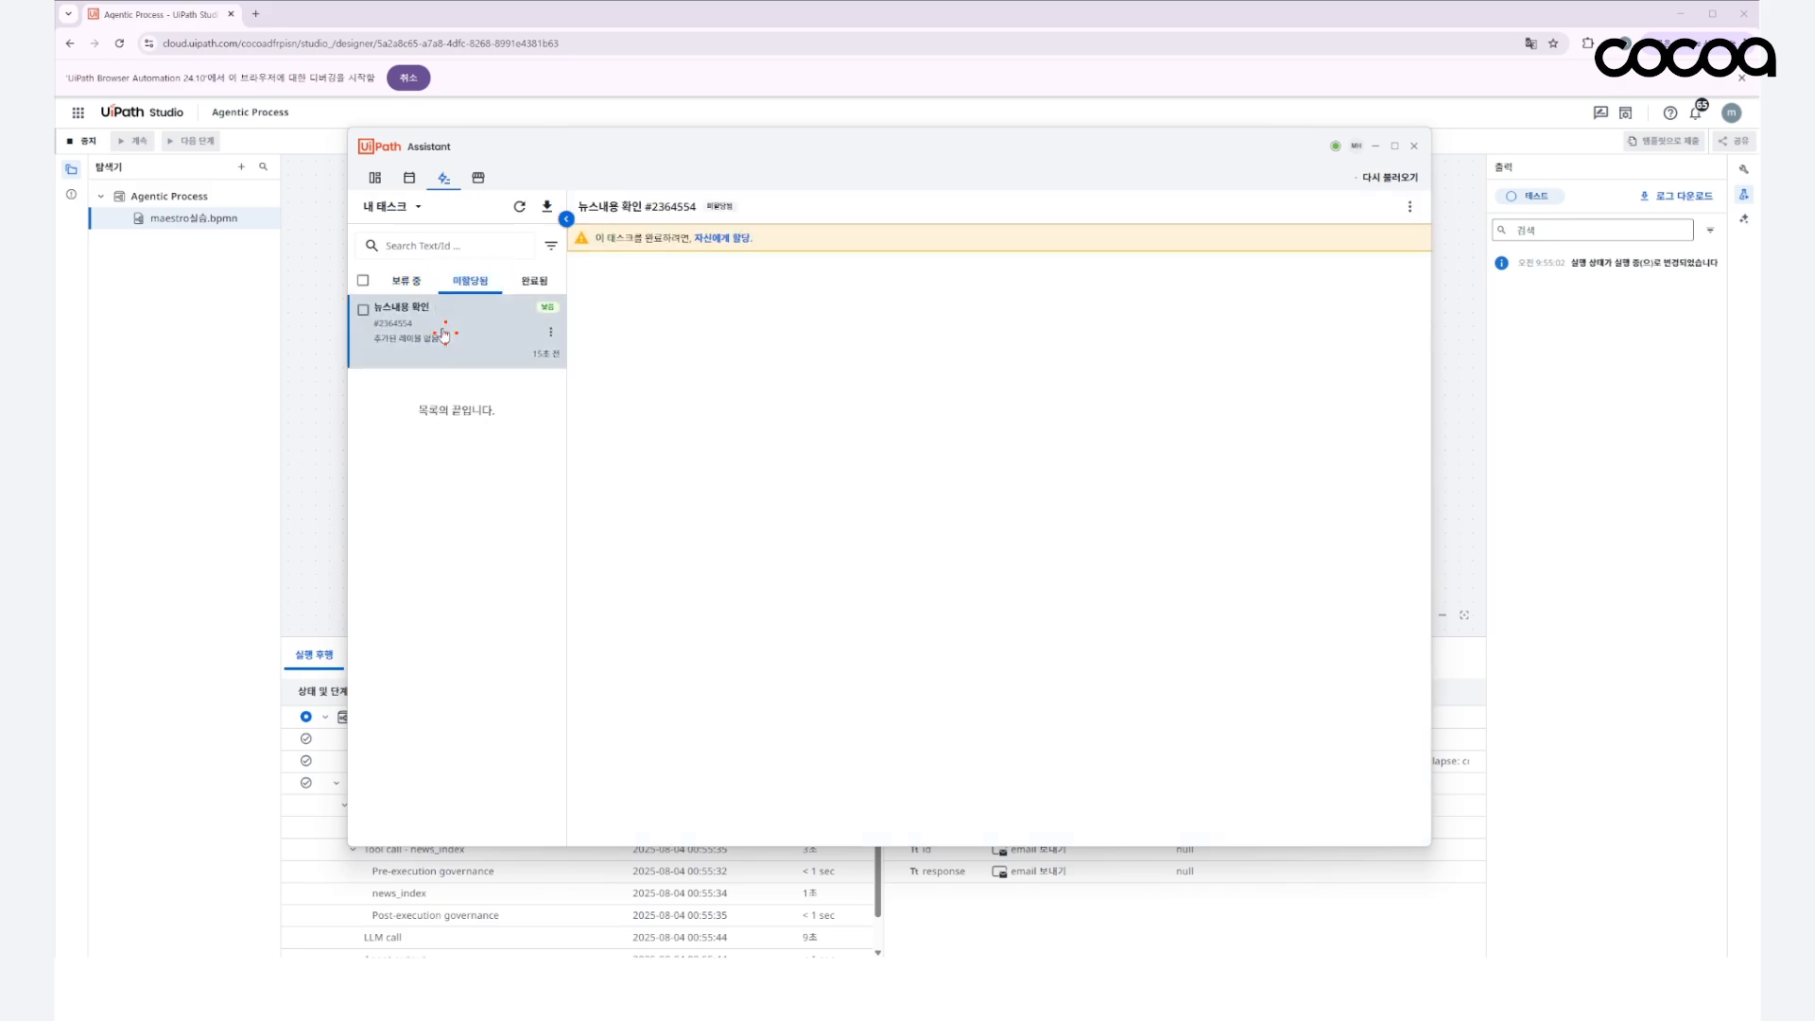
{"action": "left_click", "coordinate": [443, 336]}
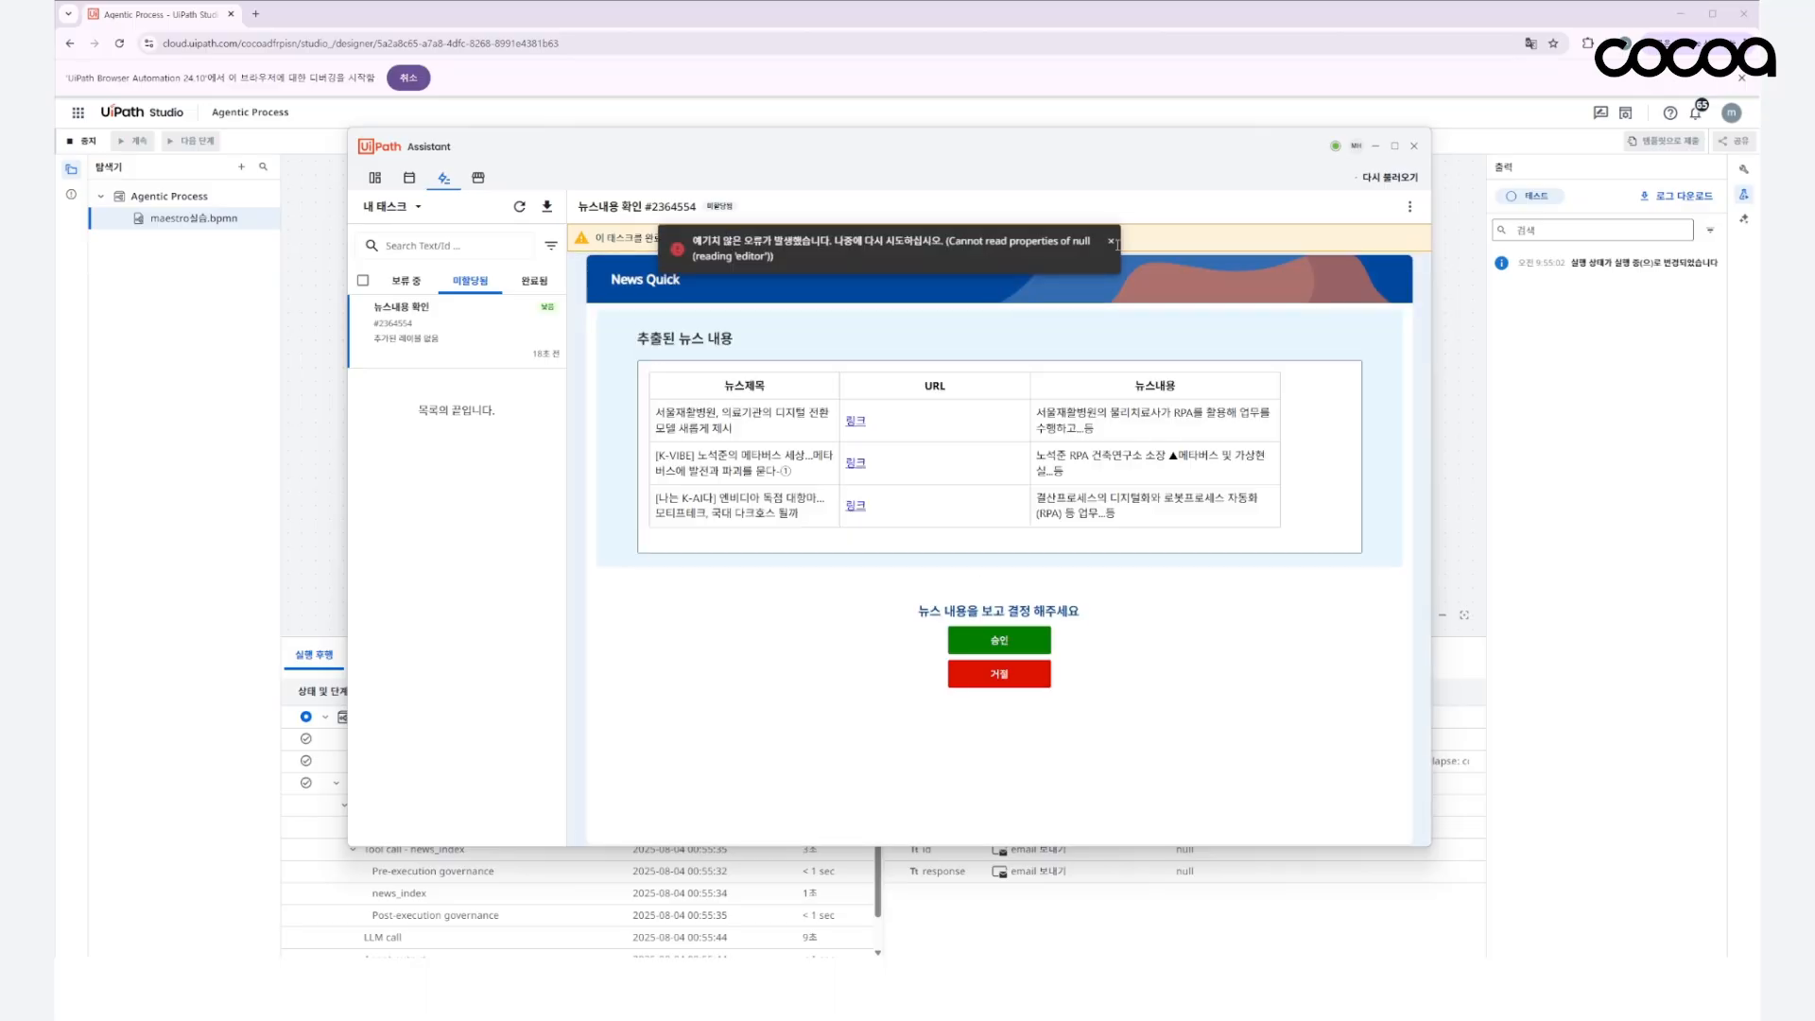
Step: Assign the new 뉴스내용 확인 task to yourself, reject the news with 거절, and return to the test run in Studio
{"action": "left_click", "coordinate": [720, 239]}
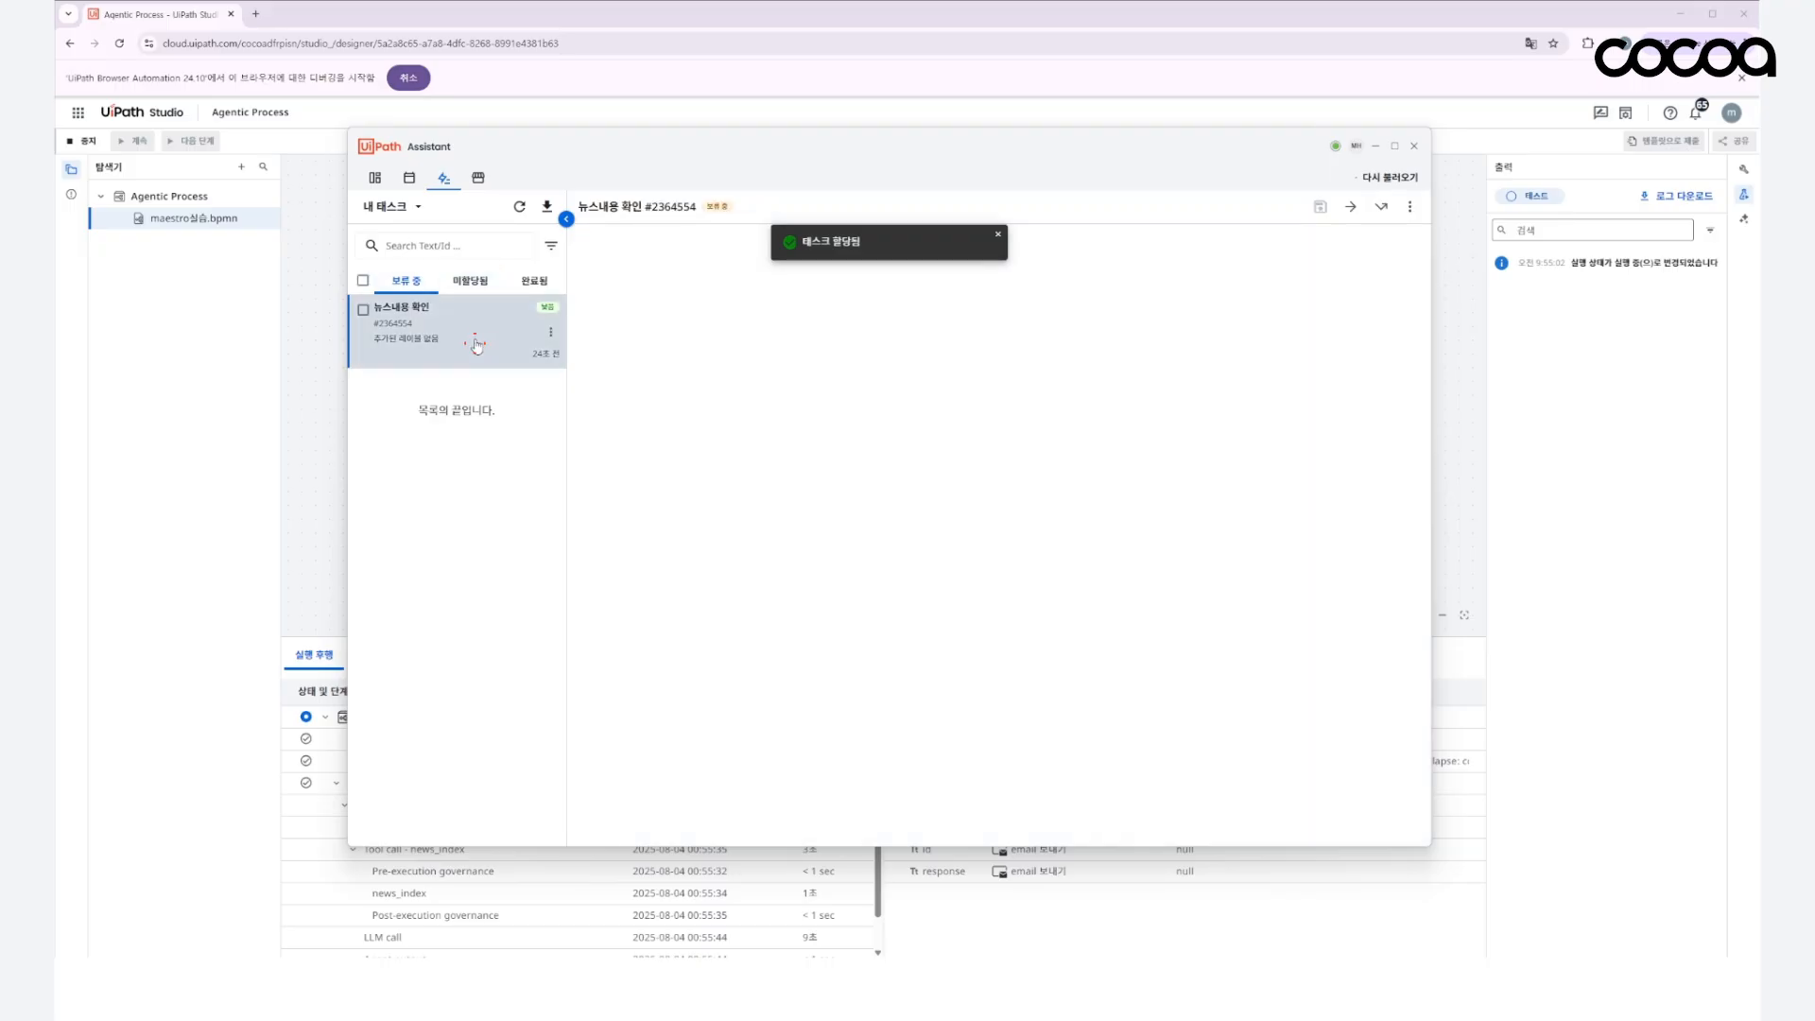
{"action": "left_click", "coordinate": [477, 346]}
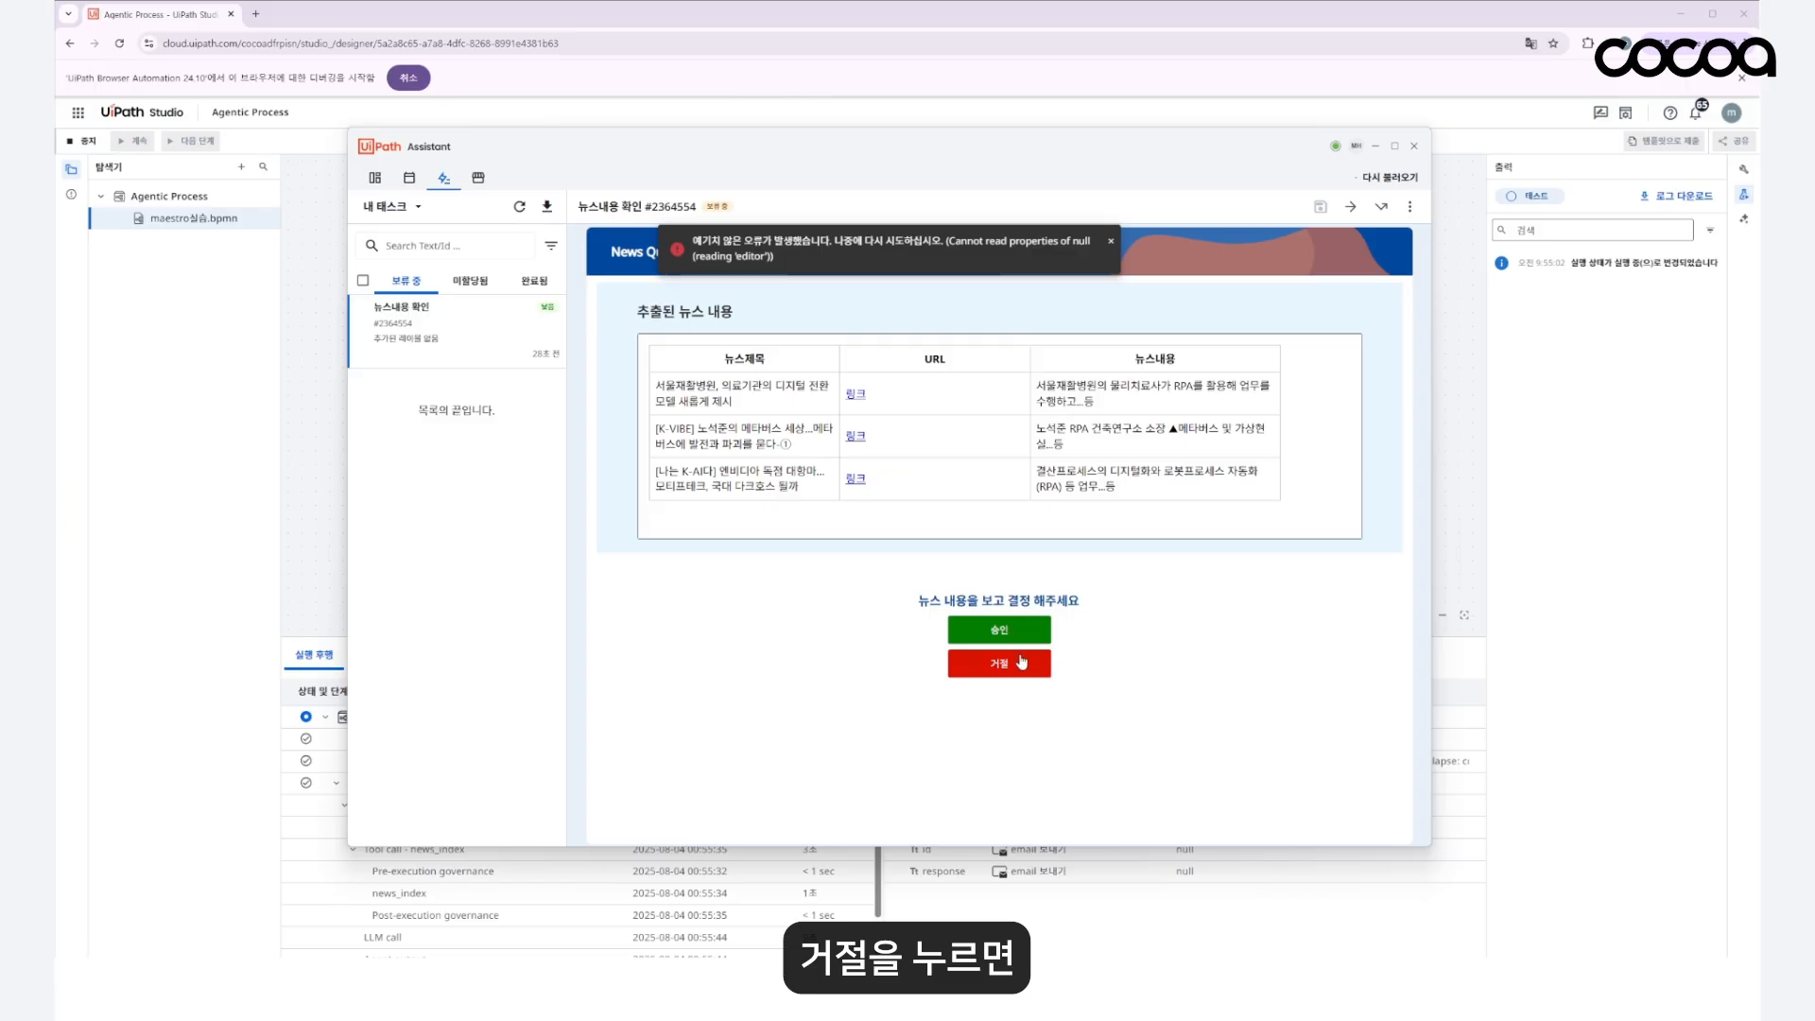
{"action": "left_click", "coordinate": [1011, 665]}
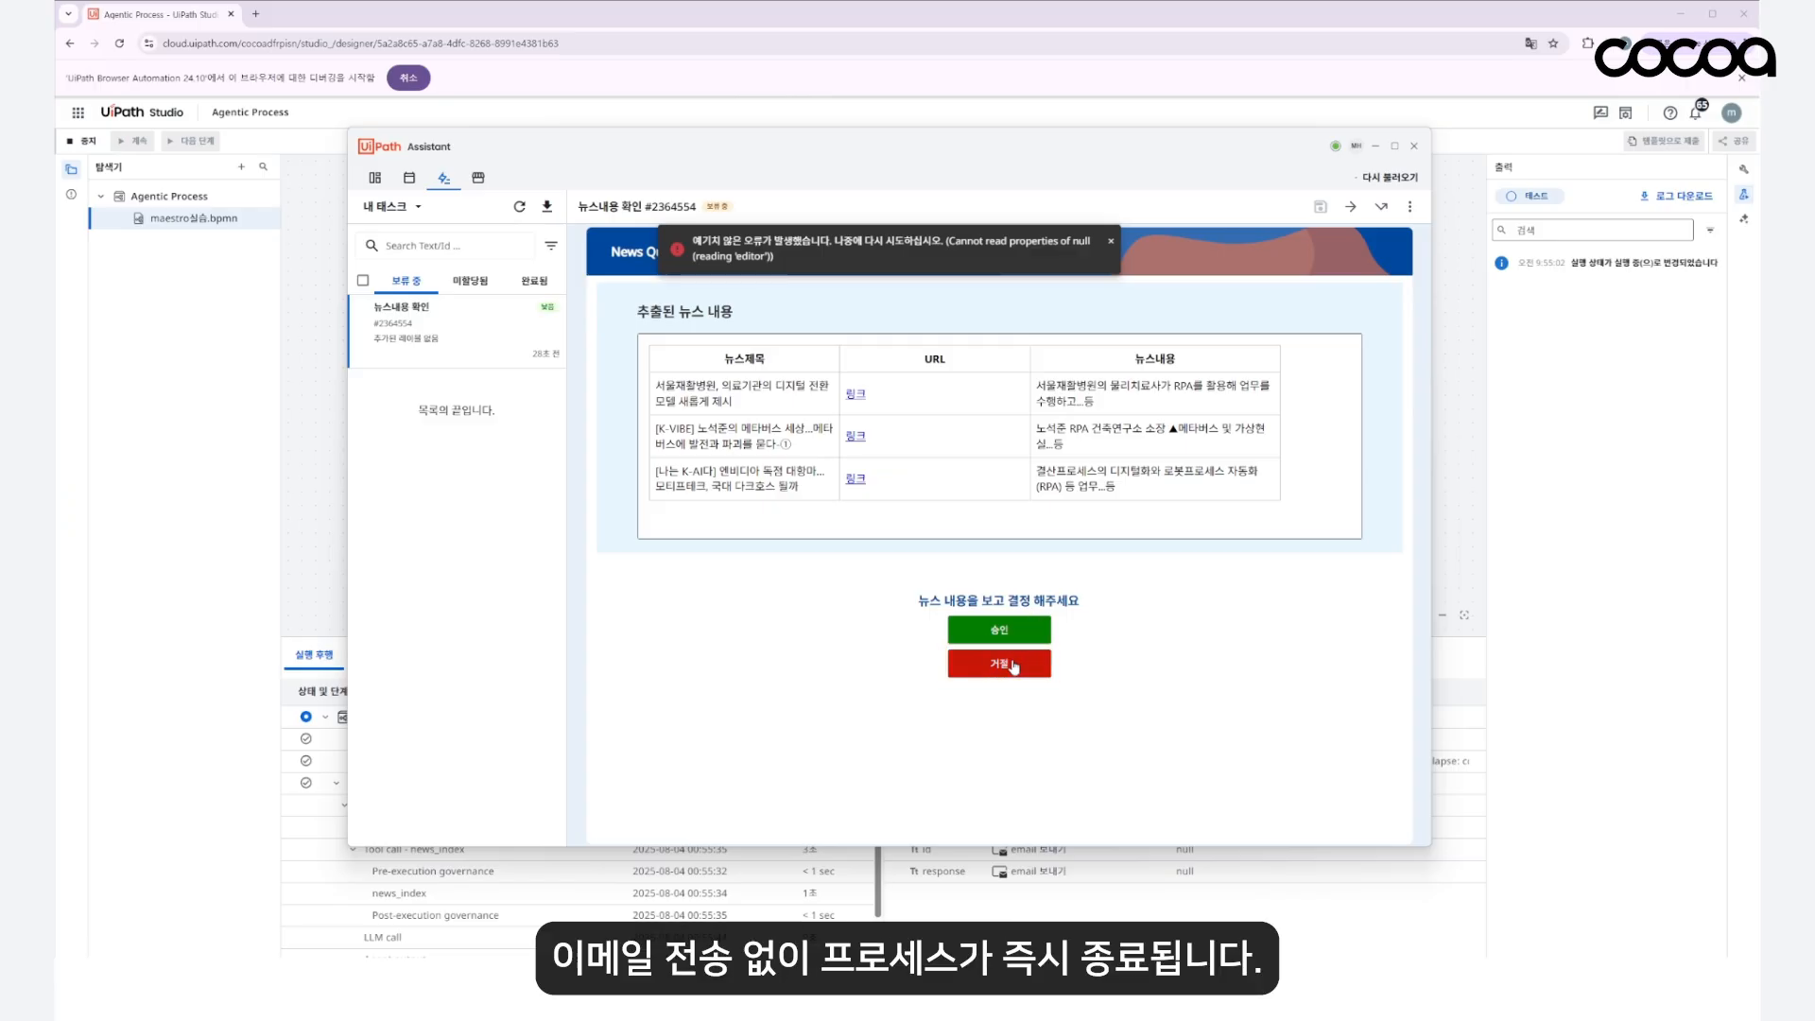
{"action": "left_click", "coordinate": [1461, 503]}
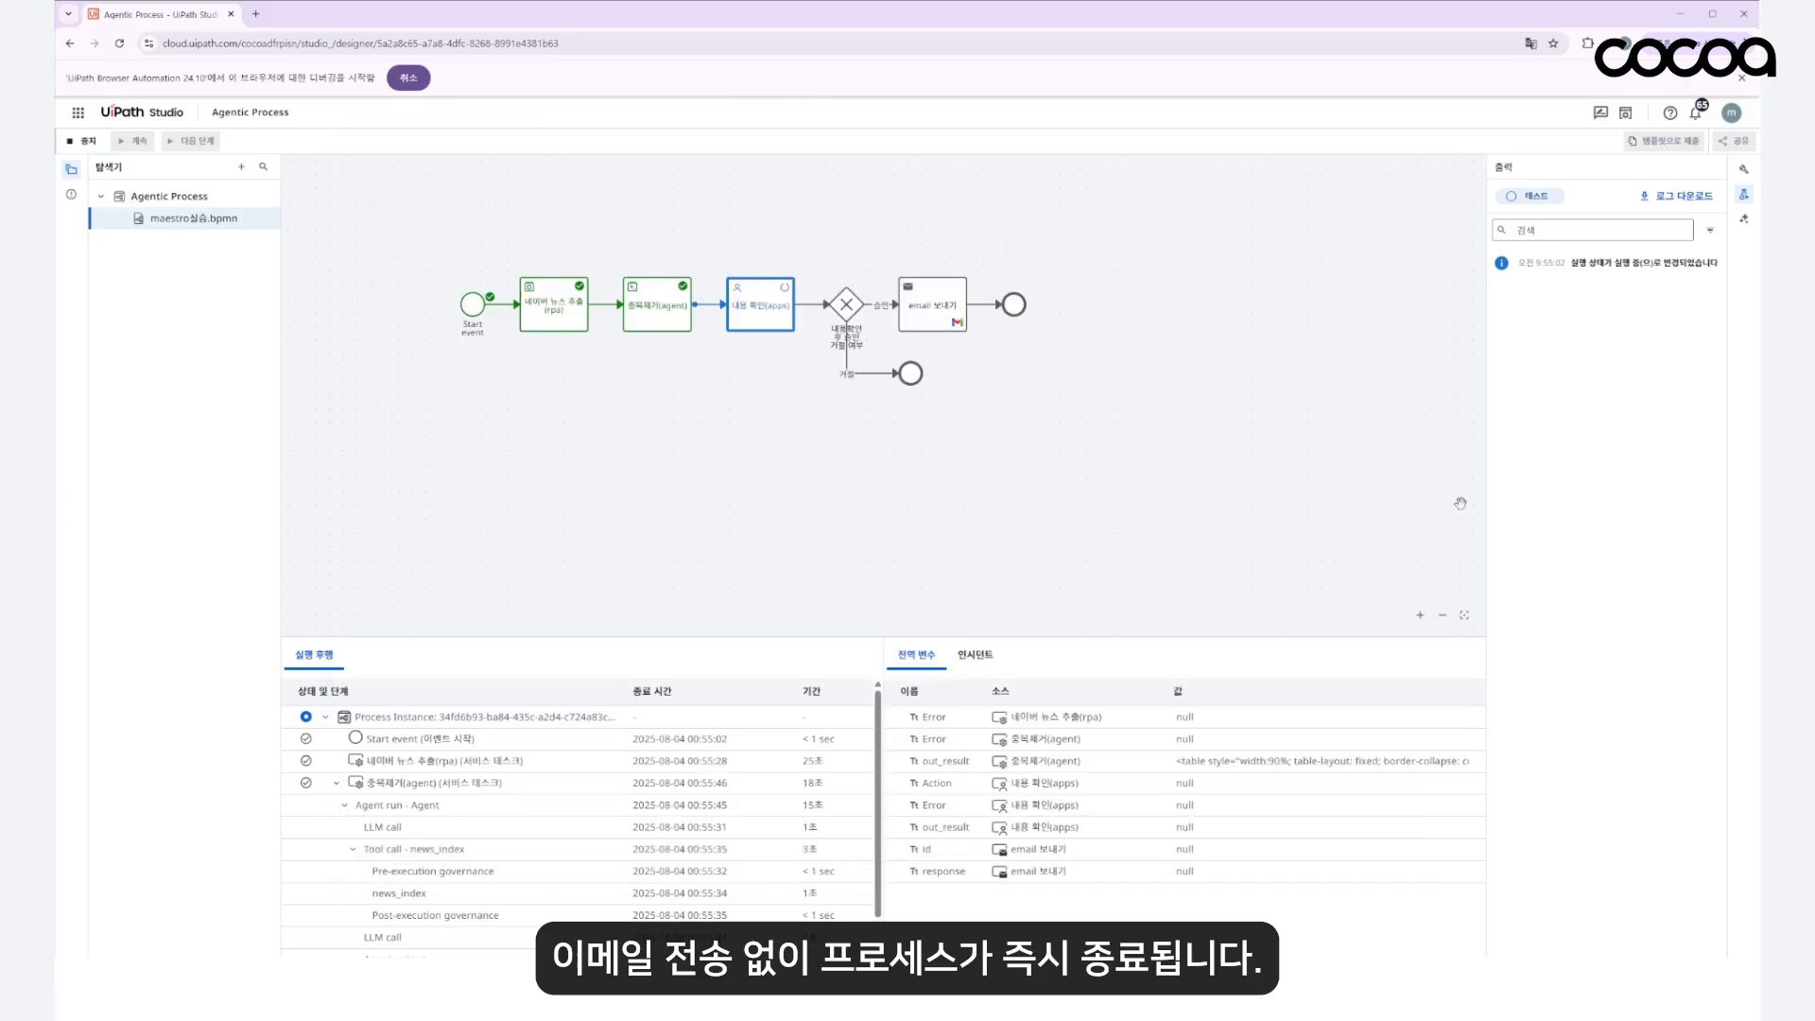